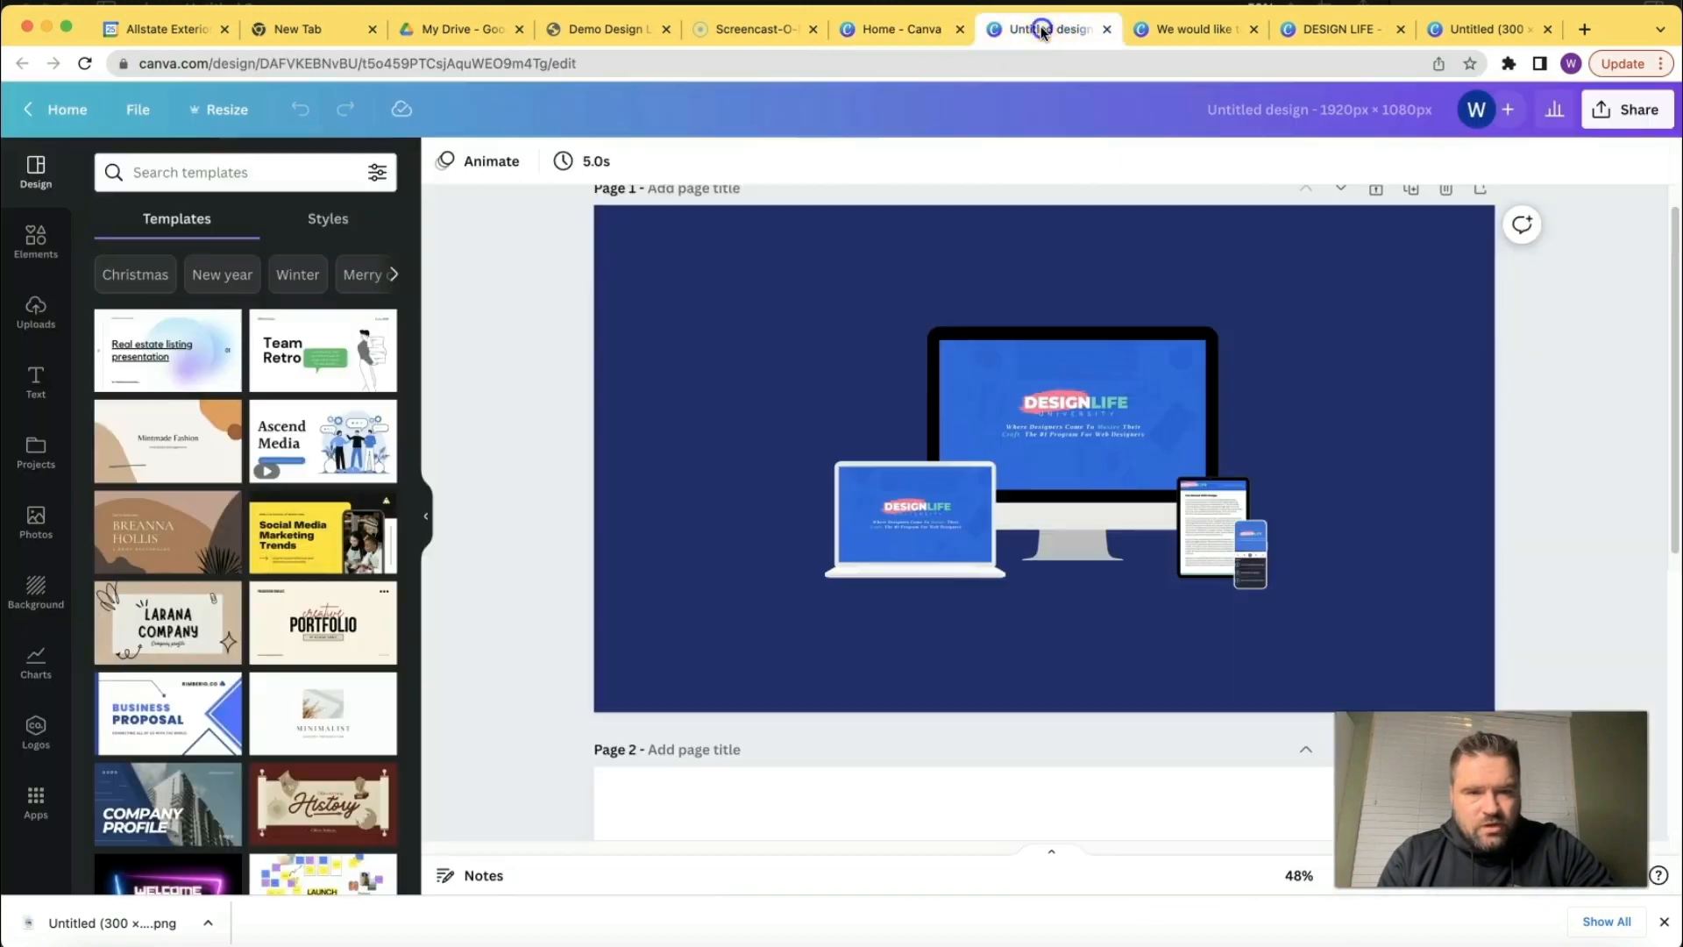
# Download only page 2 of the device mockup design as a PNG with a transparent background.
pyautogui.scroll(-5, 1542, 429)
pyautogui.scroll(-2, 1540, 435)
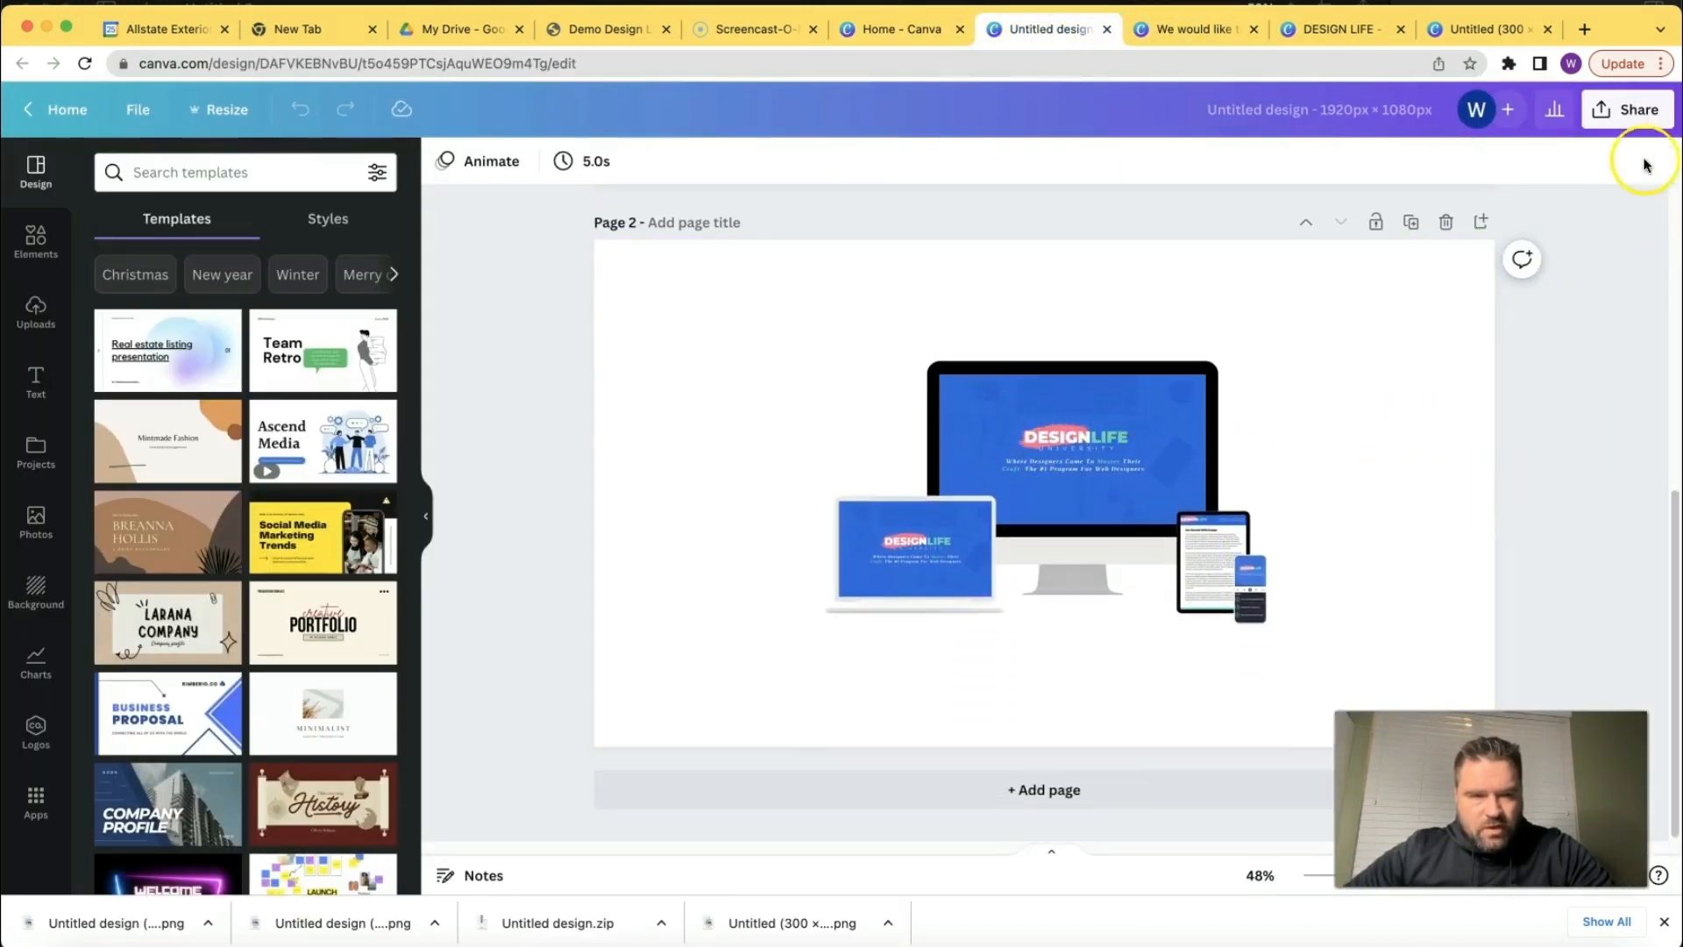
pyautogui.click(1622, 112)
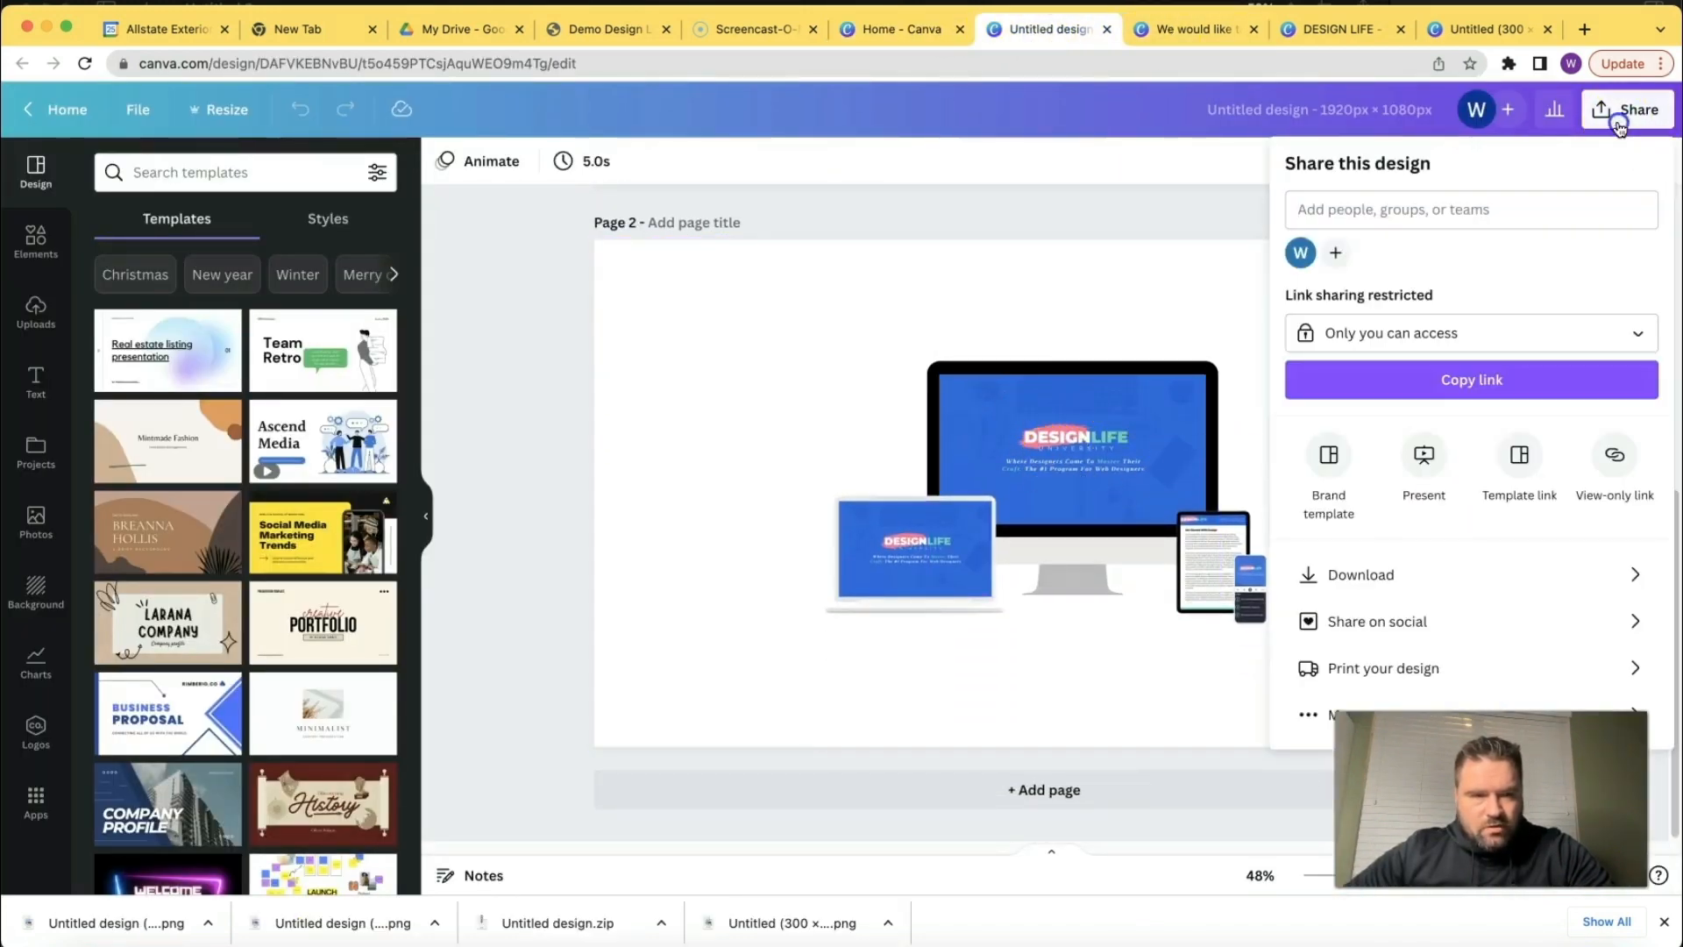
pyautogui.click(1418, 573)
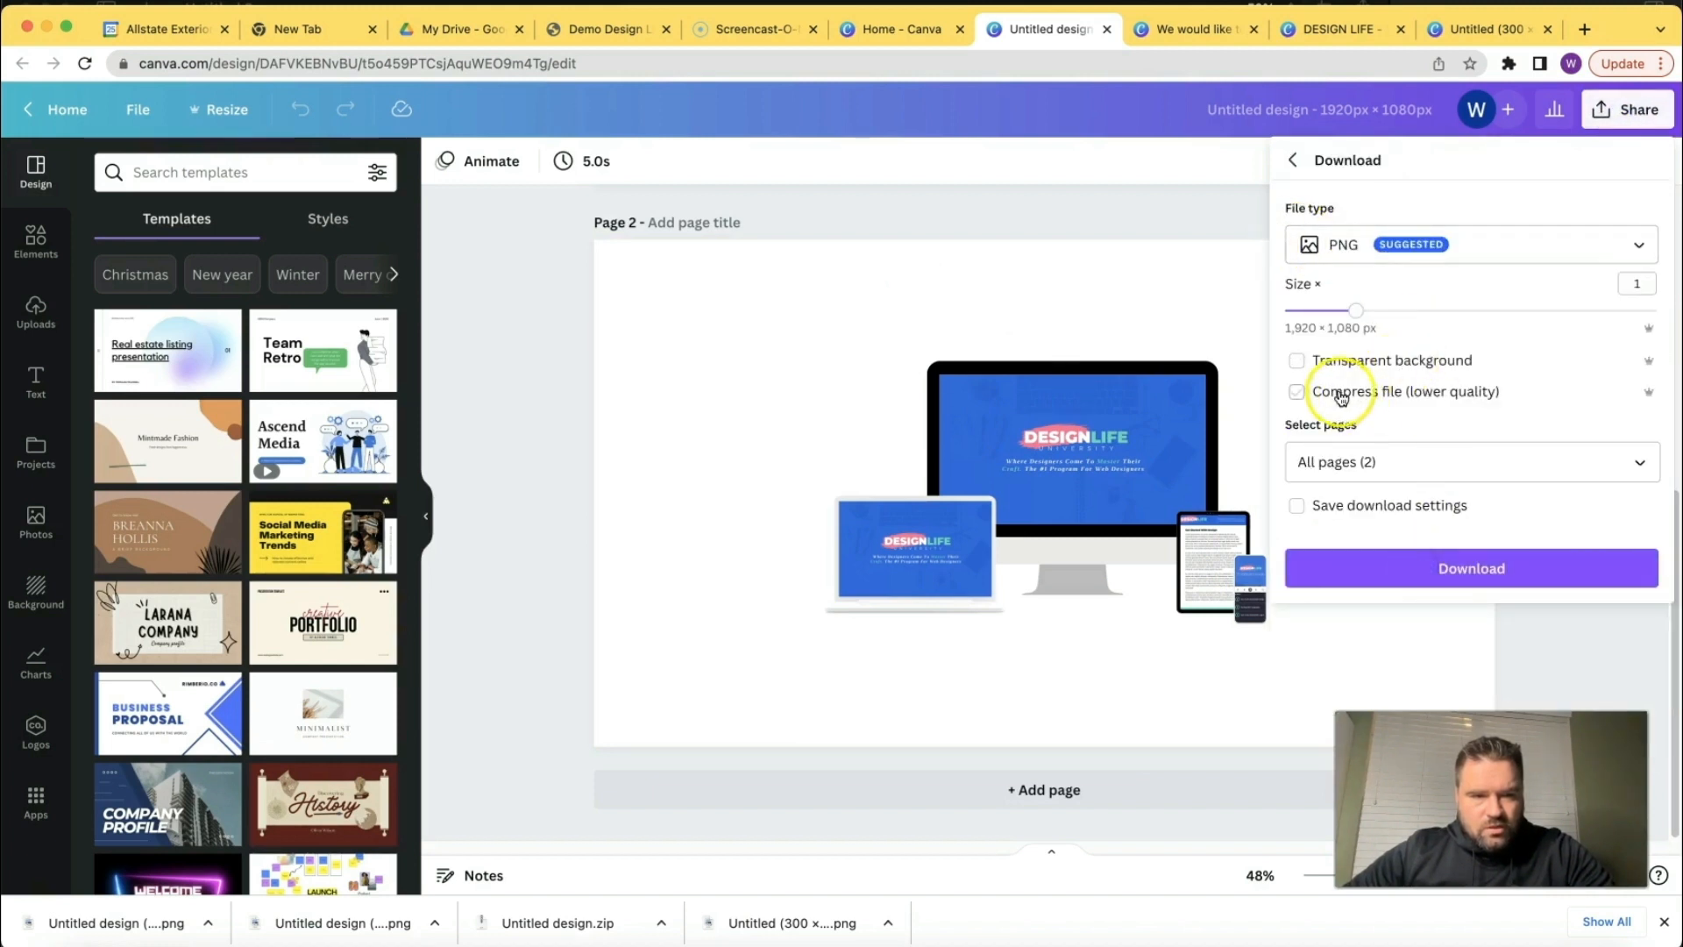
pyautogui.click(1622, 469)
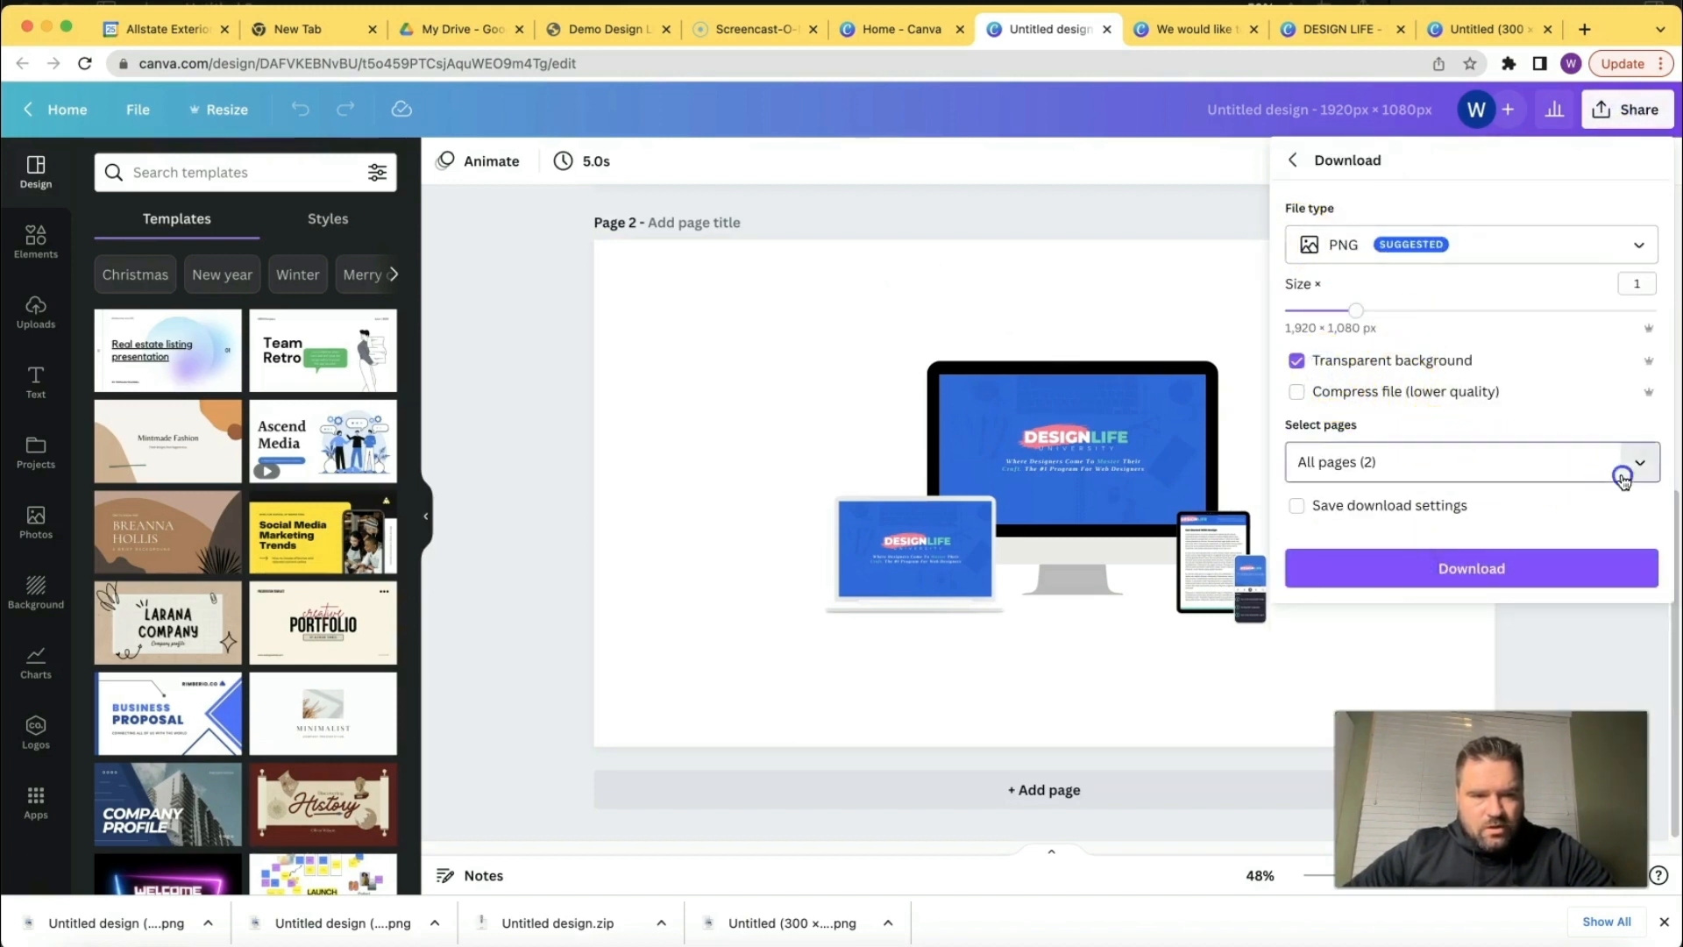
pyautogui.click(1640, 519)
pyautogui.click(1638, 632)
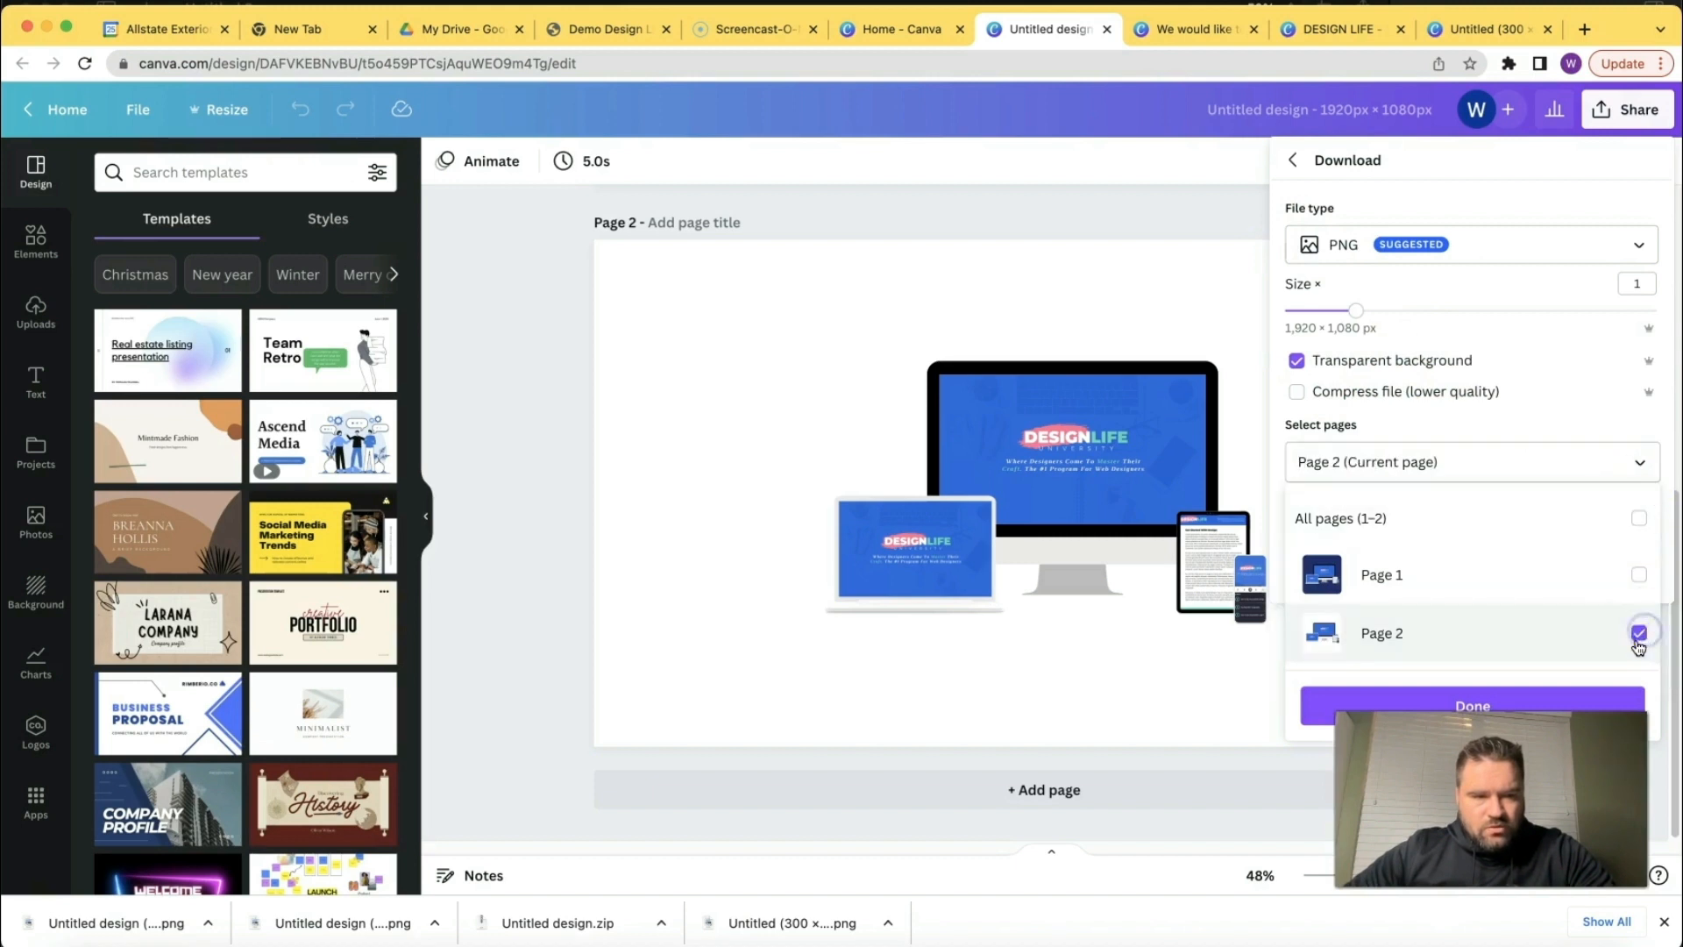
pyautogui.click(1320, 705)
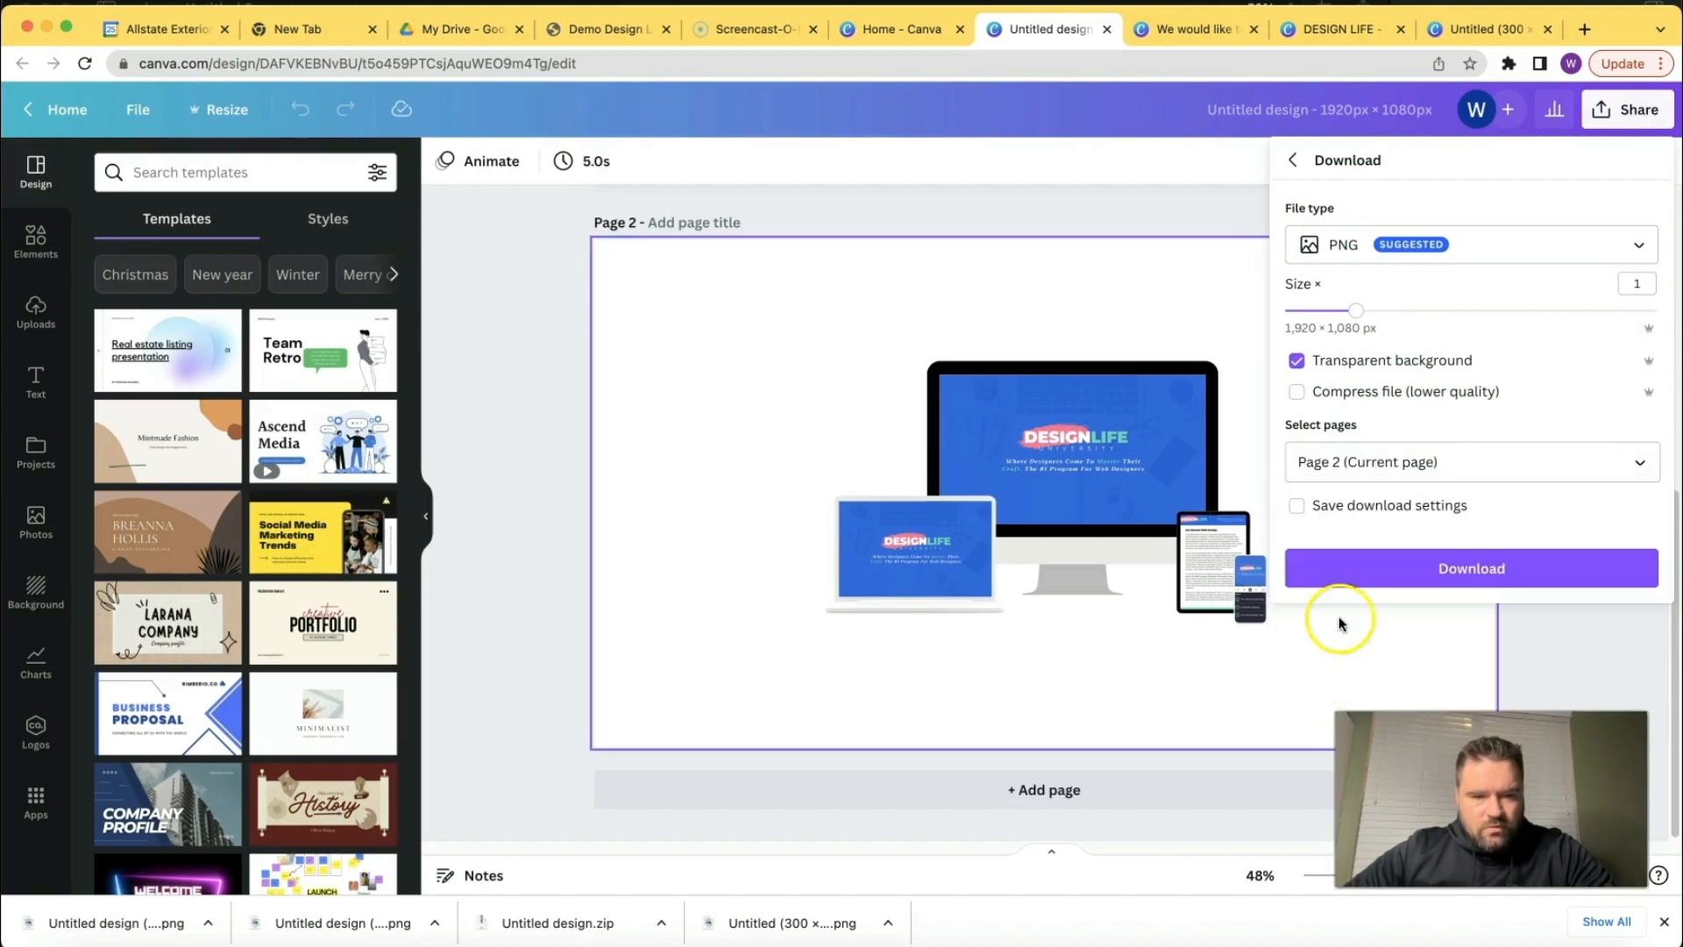
pyautogui.click(1364, 565)
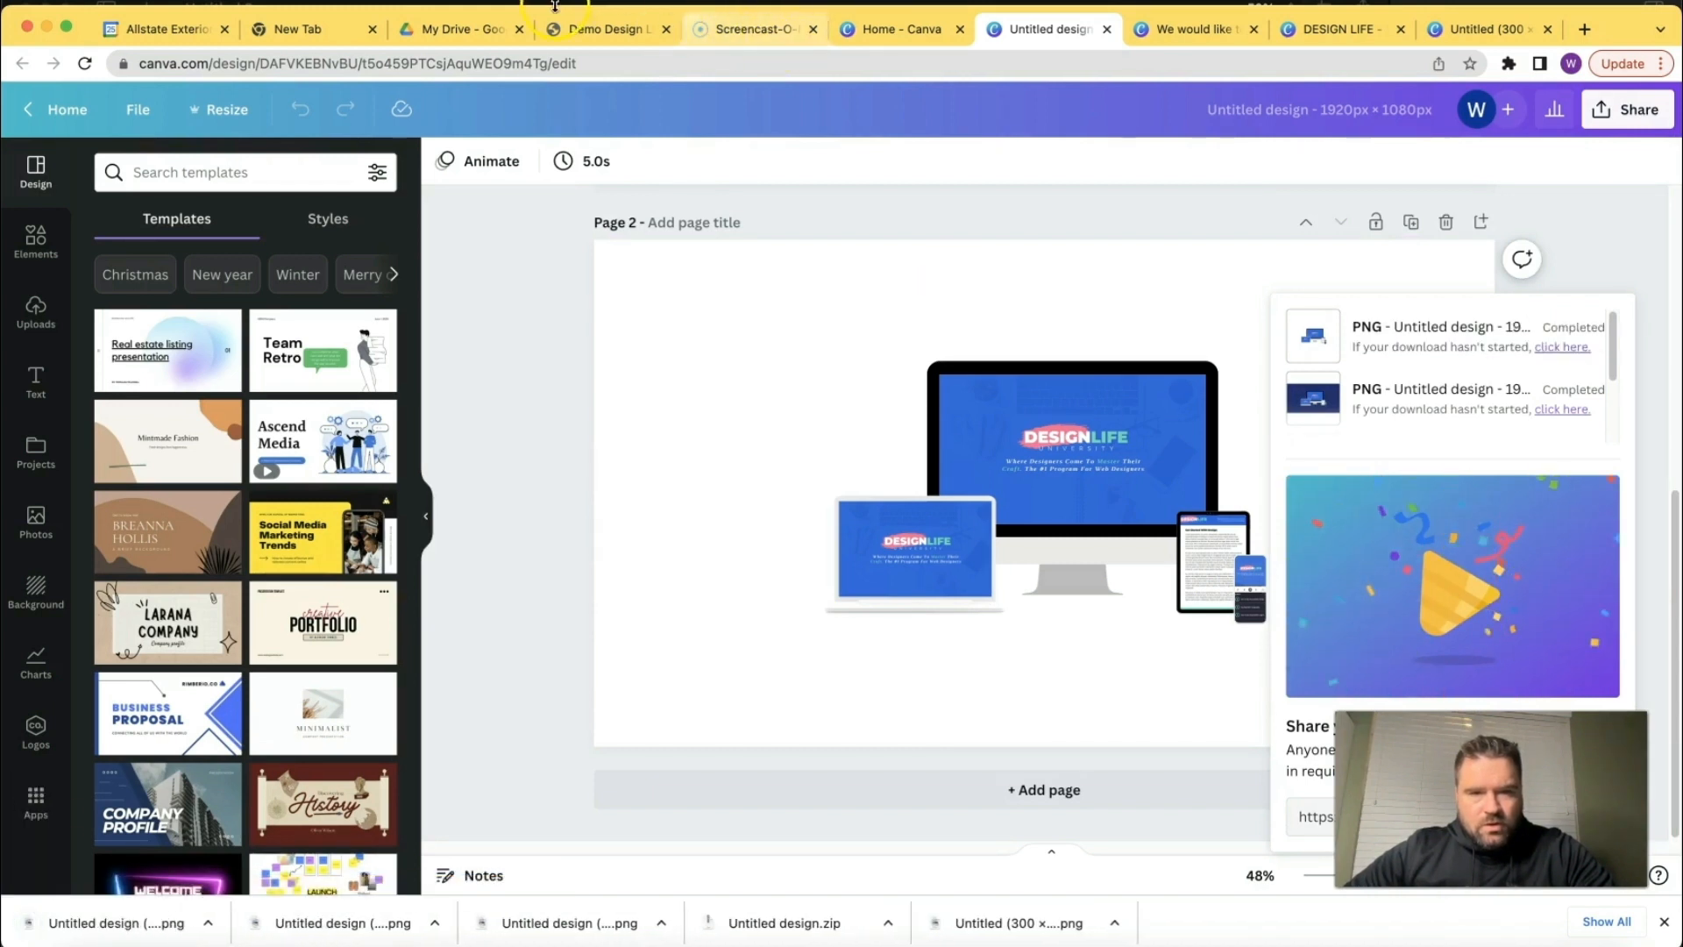
# Switch to the Demo Design page in Divi, upload Untitled design (23).png as the module's image and save the image settings.
pyautogui.click(574, 26)
pyautogui.click(1157, 488)
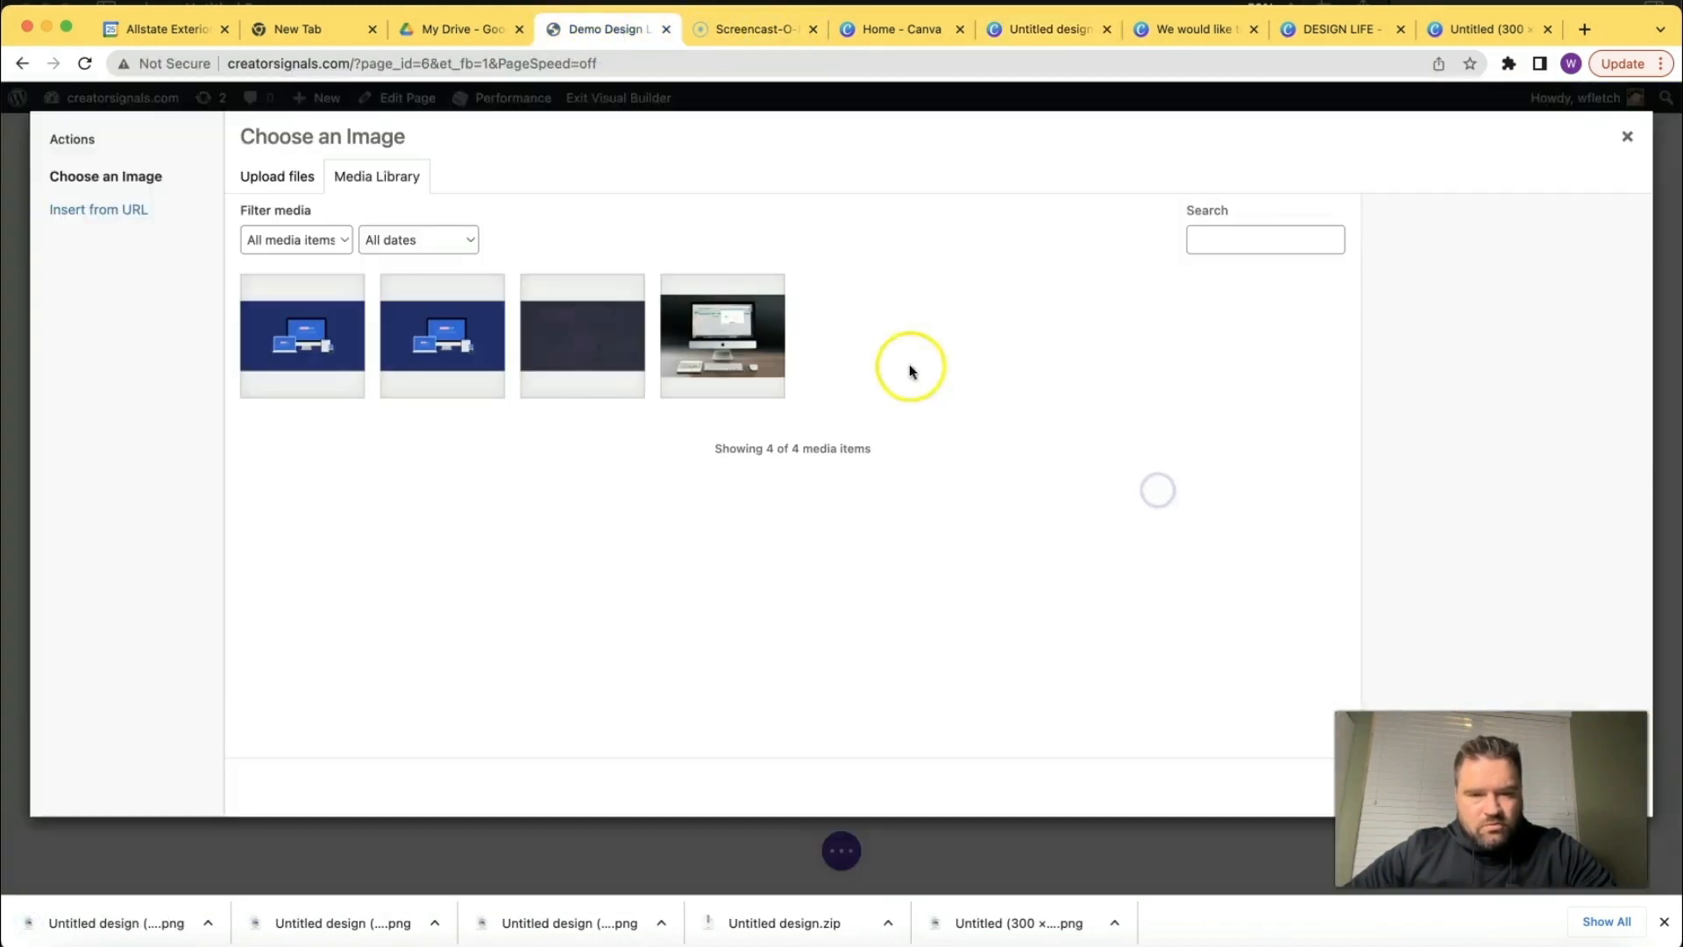
pyautogui.click(279, 176)
pyautogui.click(931, 487)
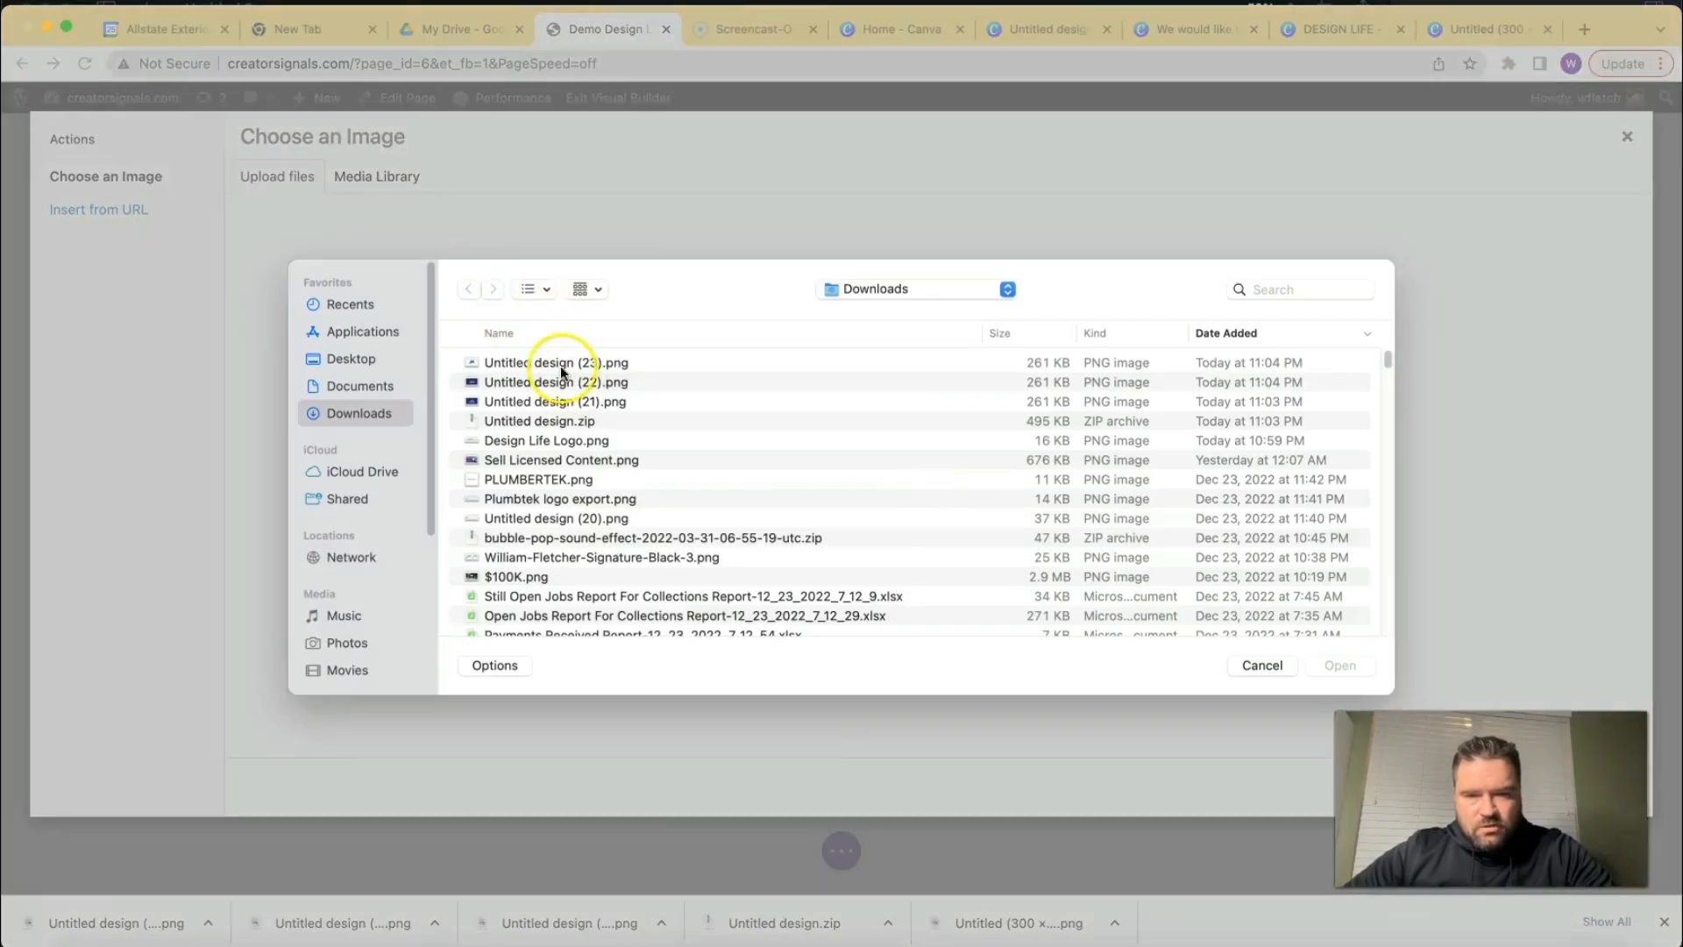
pyautogui.click(559, 362)
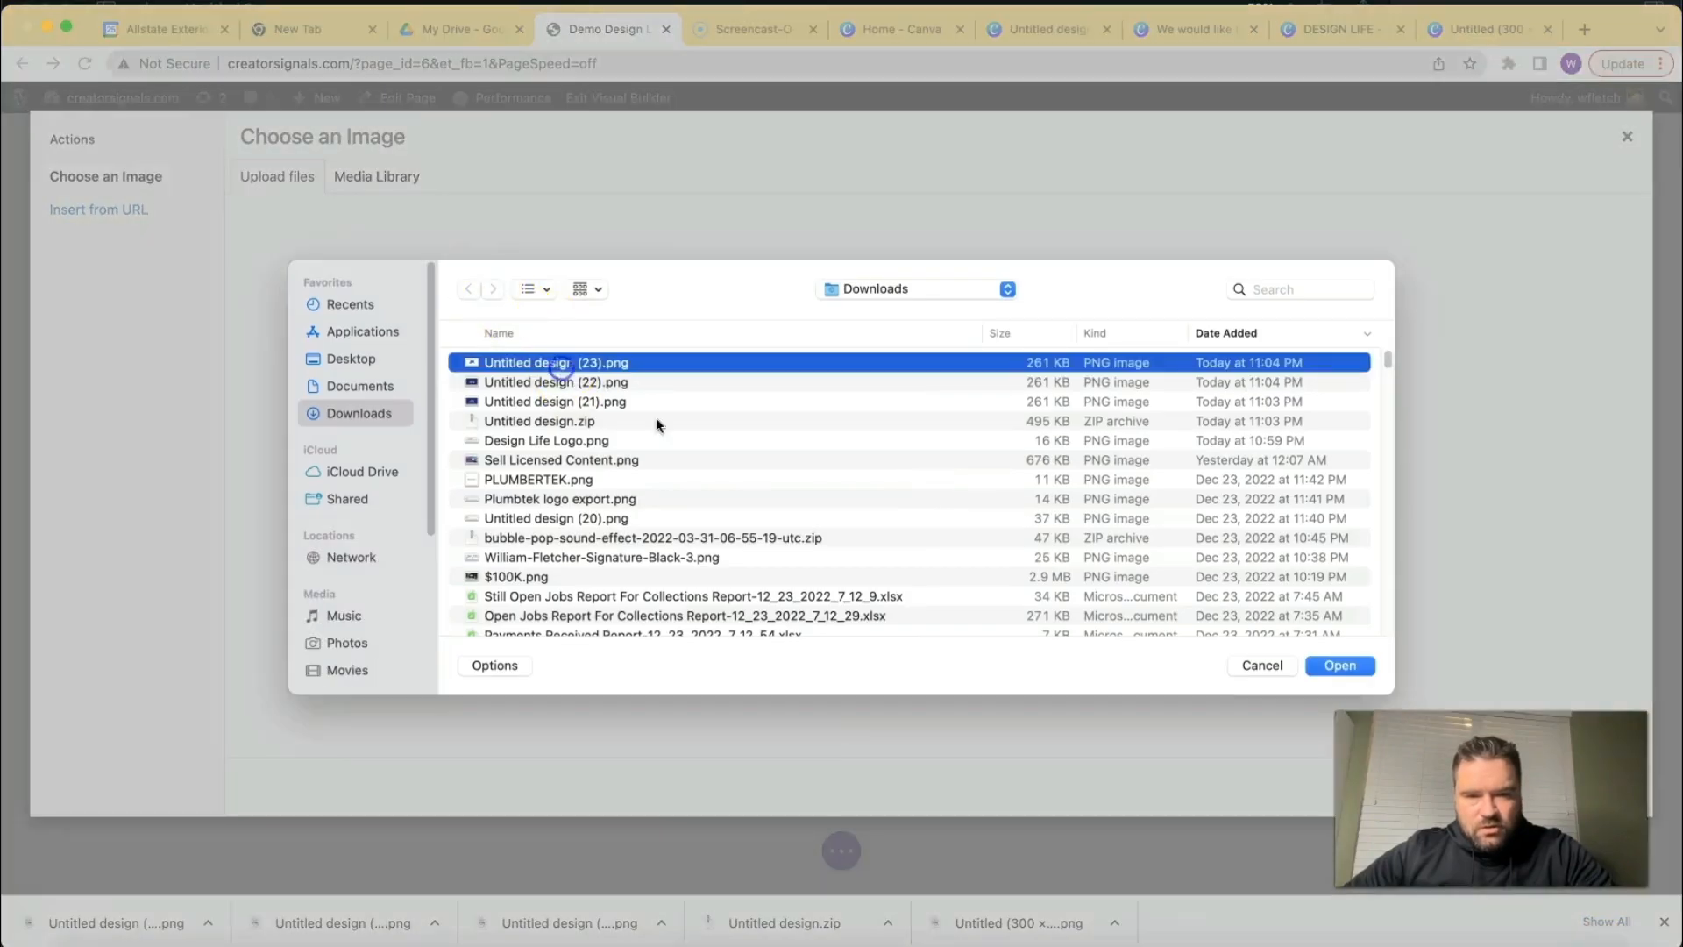
pyautogui.click(1331, 659)
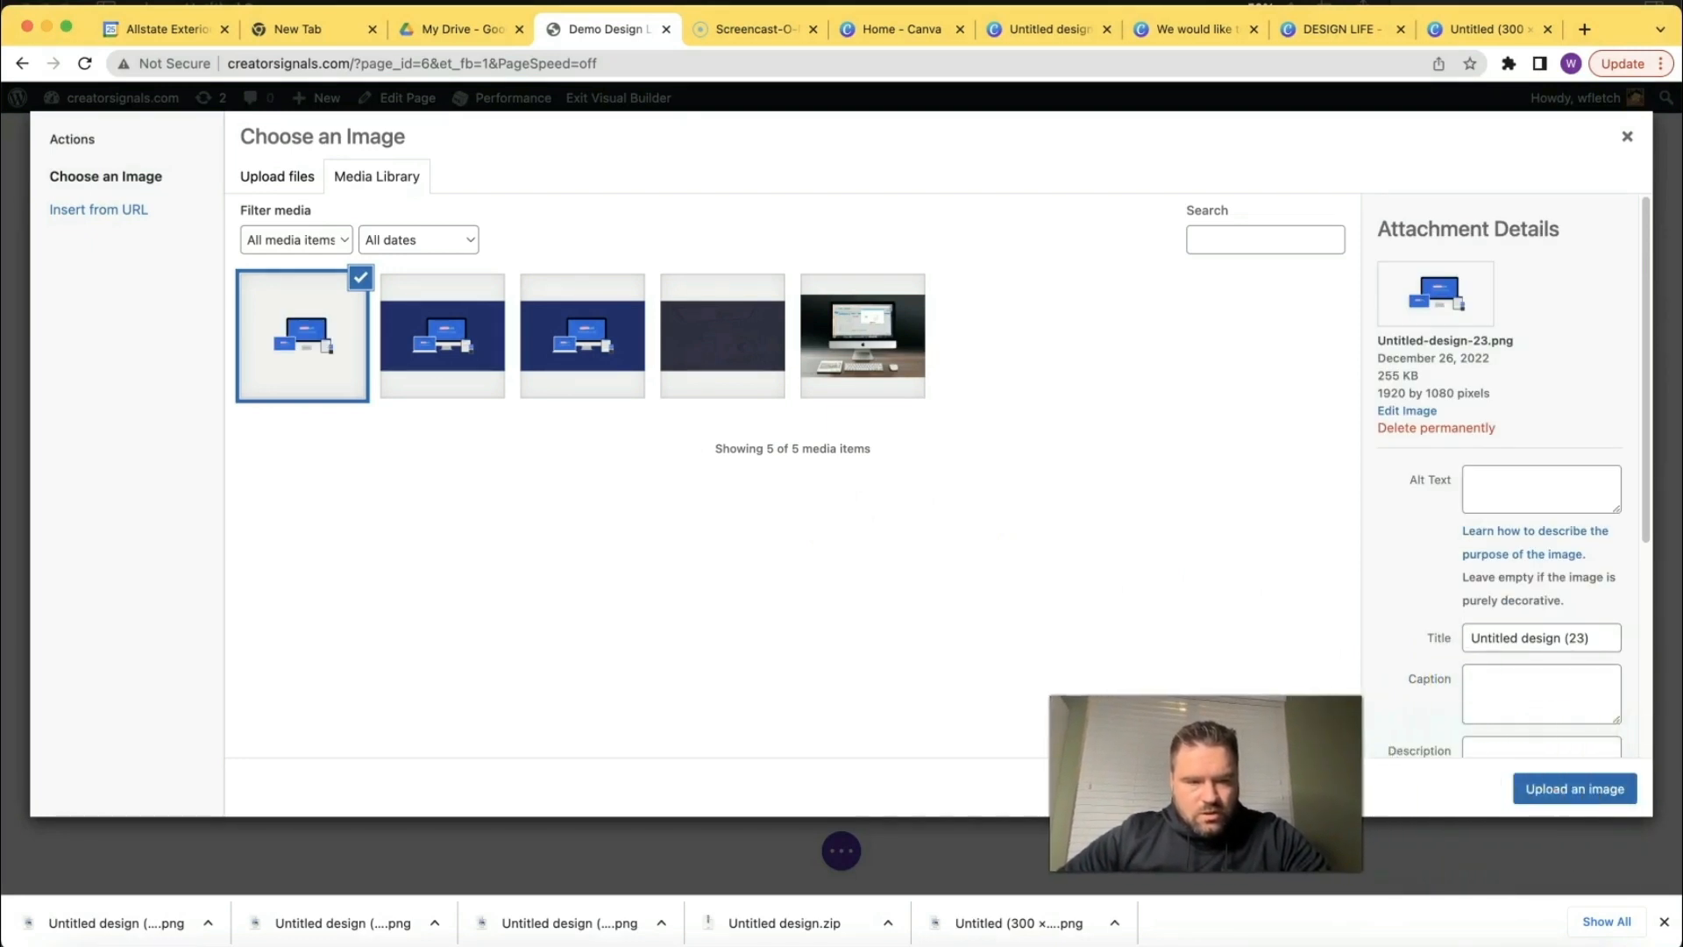
pyautogui.click(1586, 791)
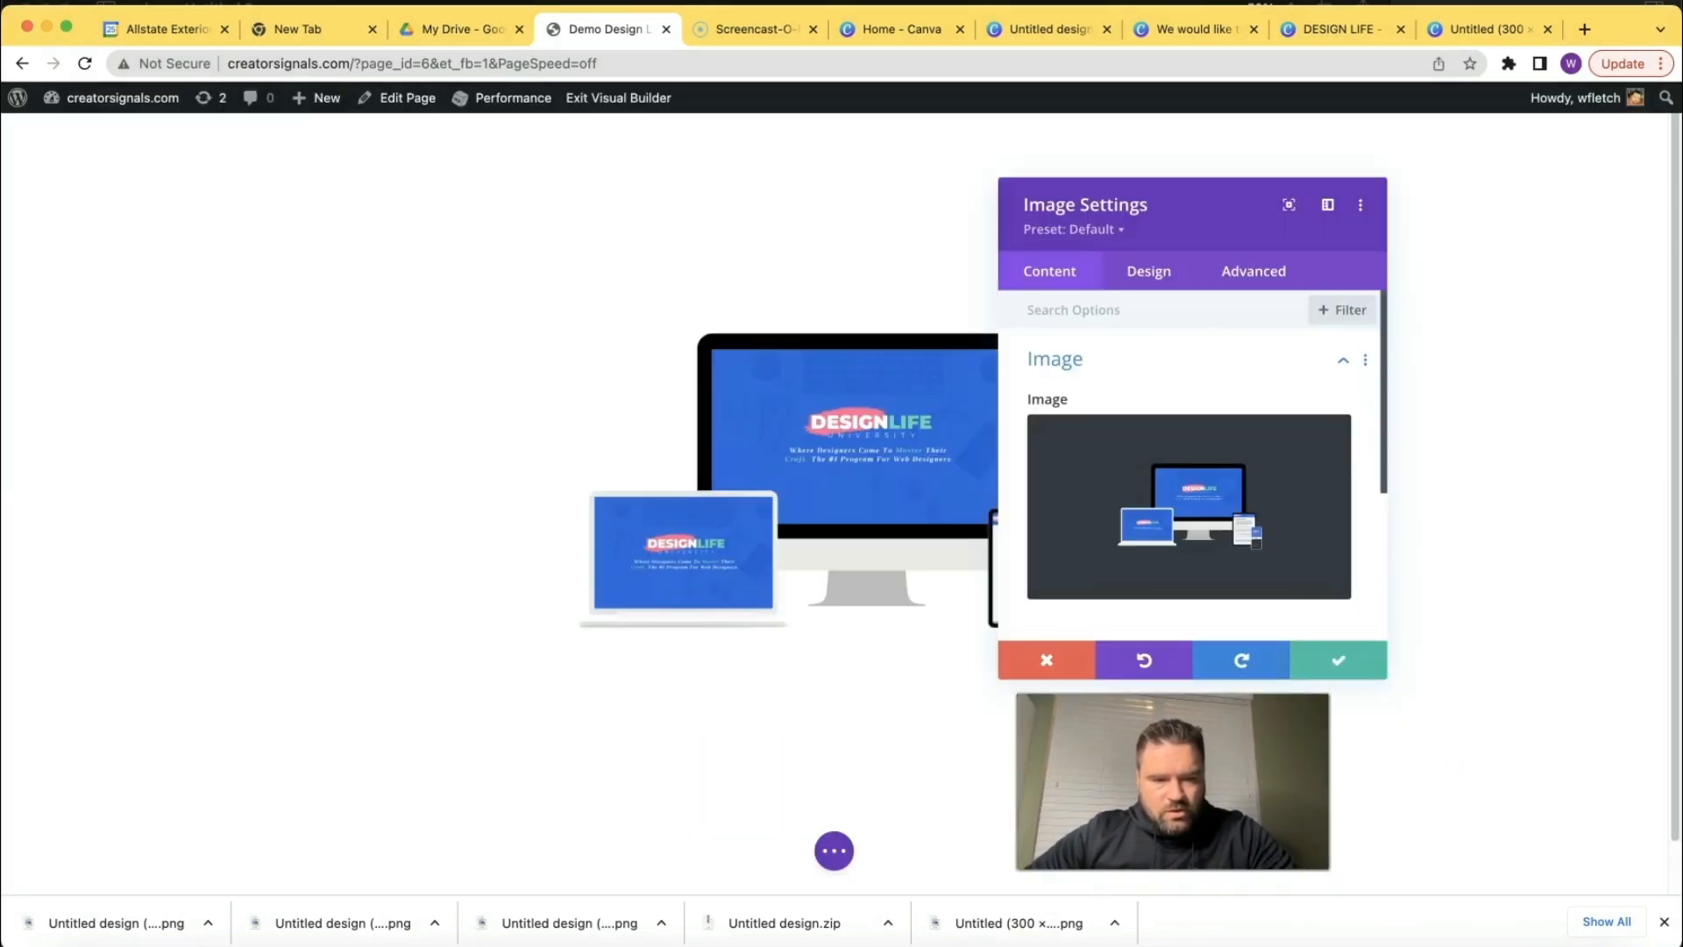
pyautogui.click(1338, 664)
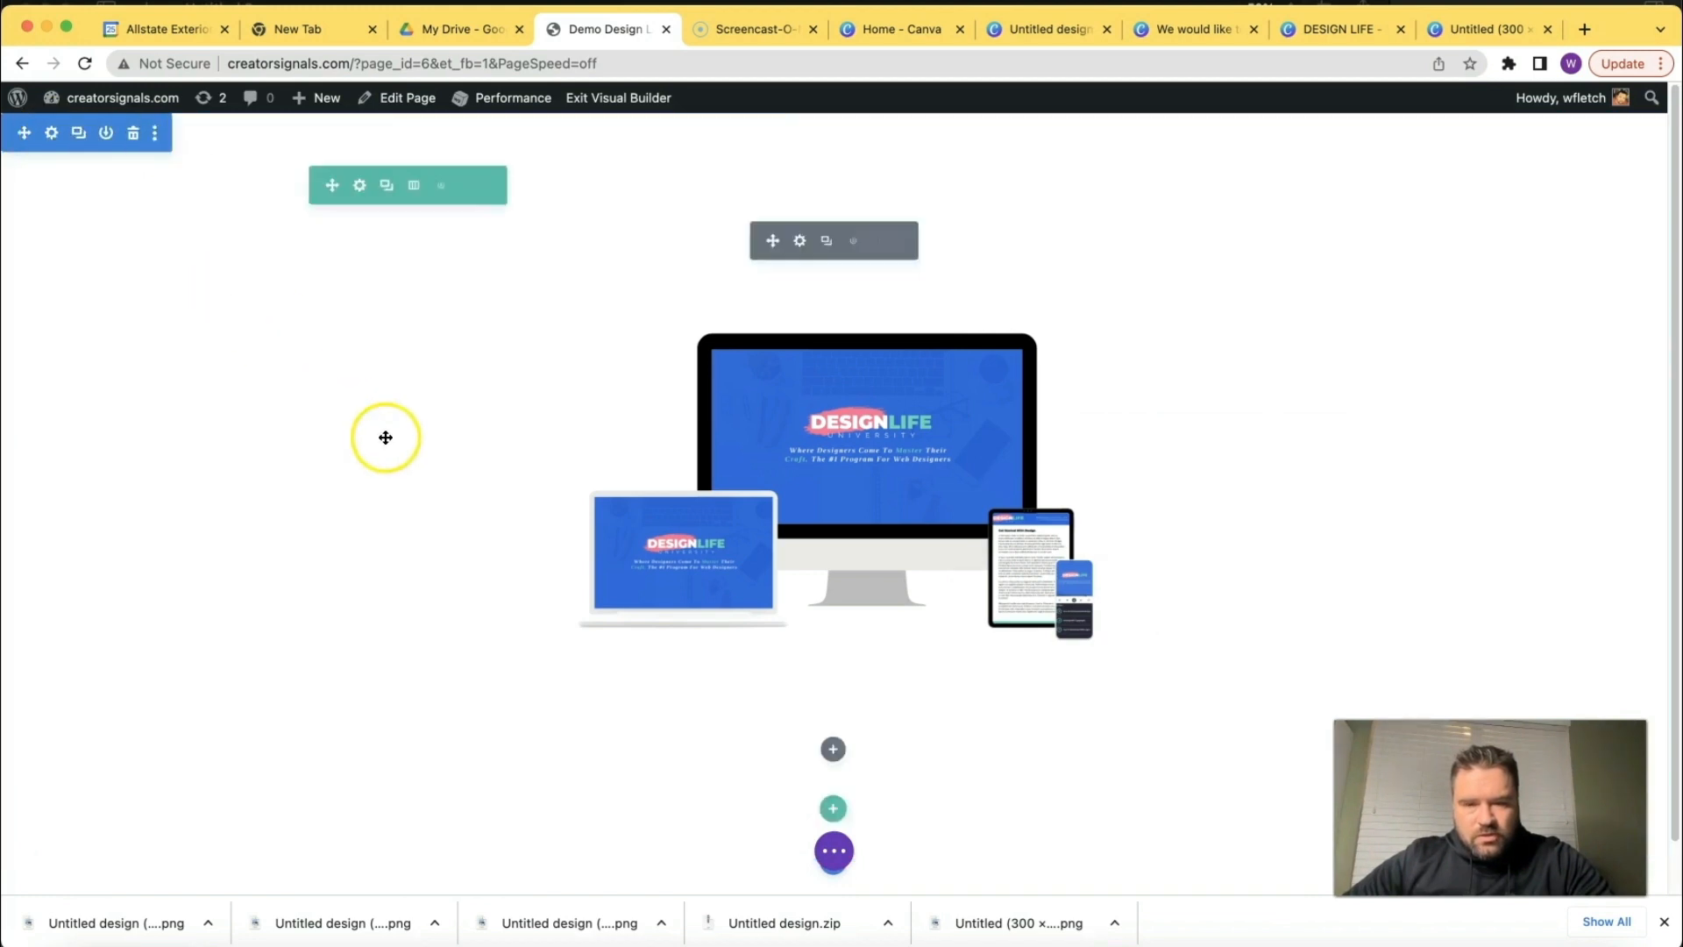
# Open the background colour picker in the settings of the section containing the mockup image.
pyautogui.scroll(-1, 368, 377)
pyautogui.scroll(1, 307, 259)
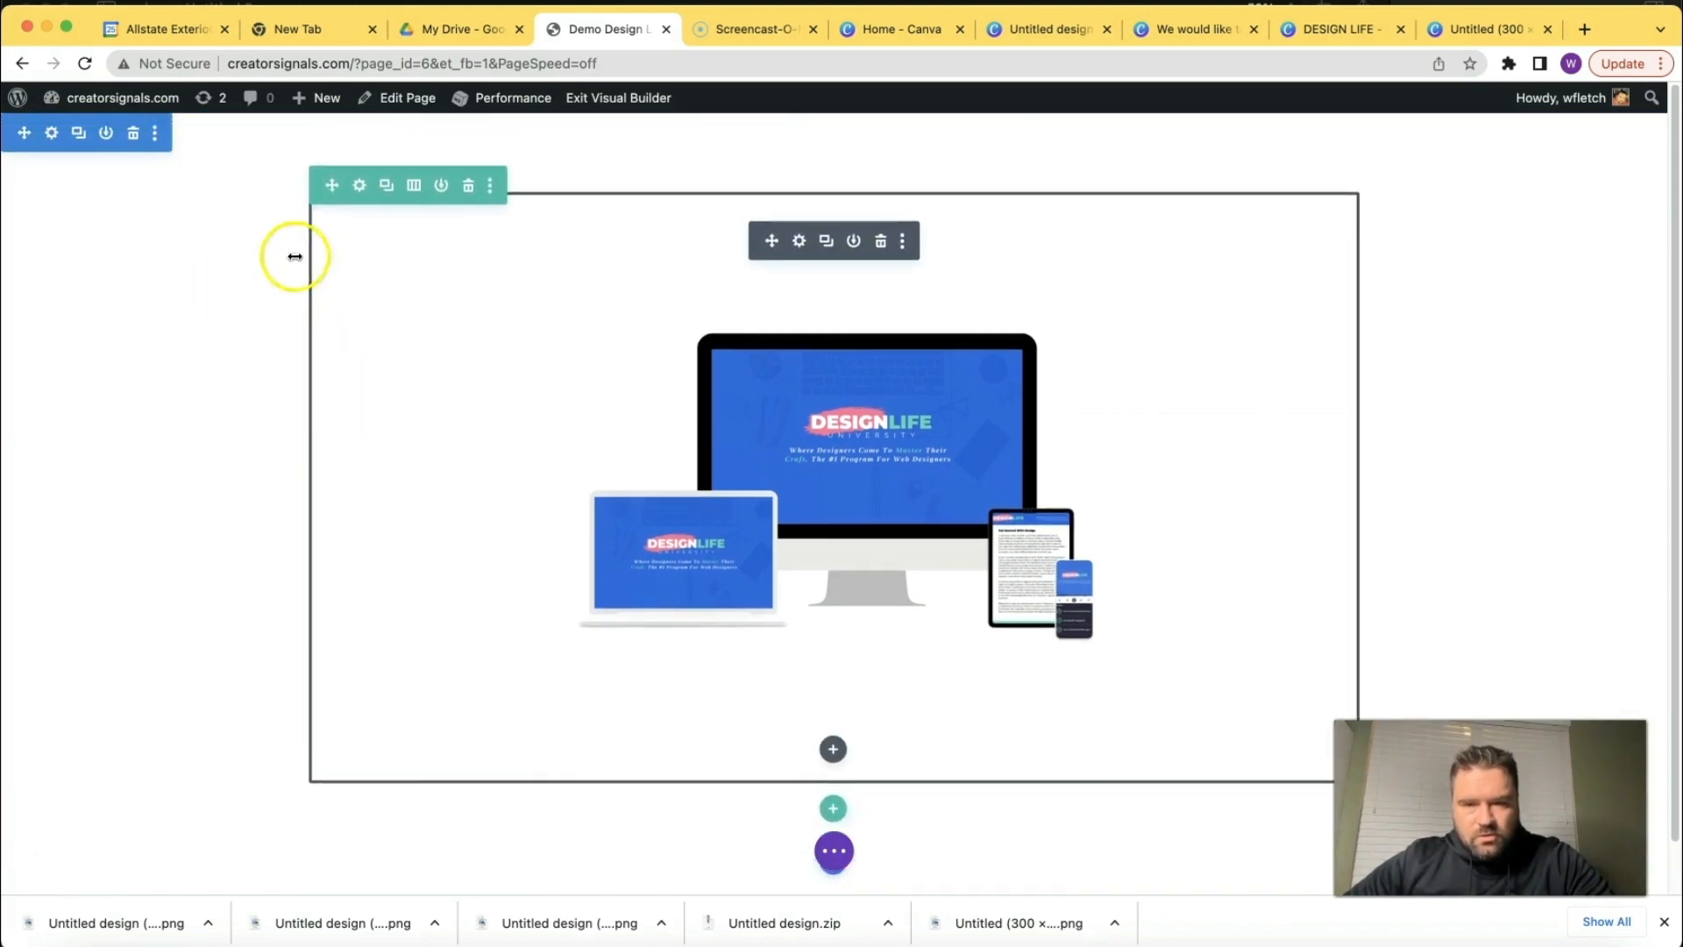
pyautogui.click(52, 136)
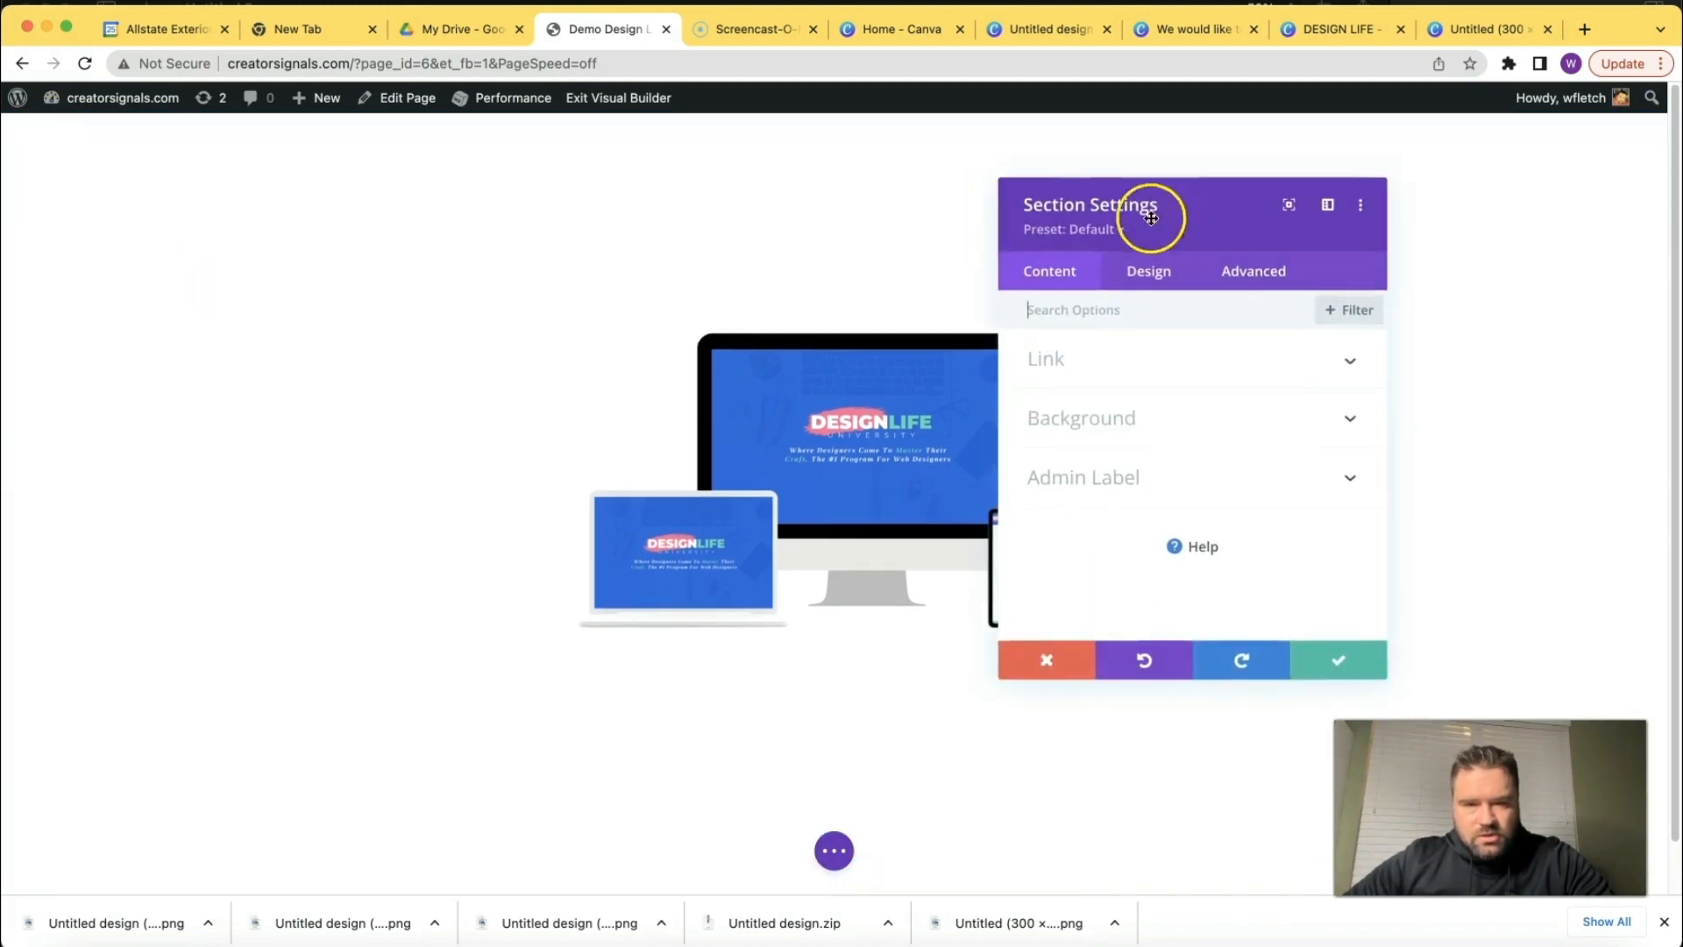
pyautogui.click(1354, 422)
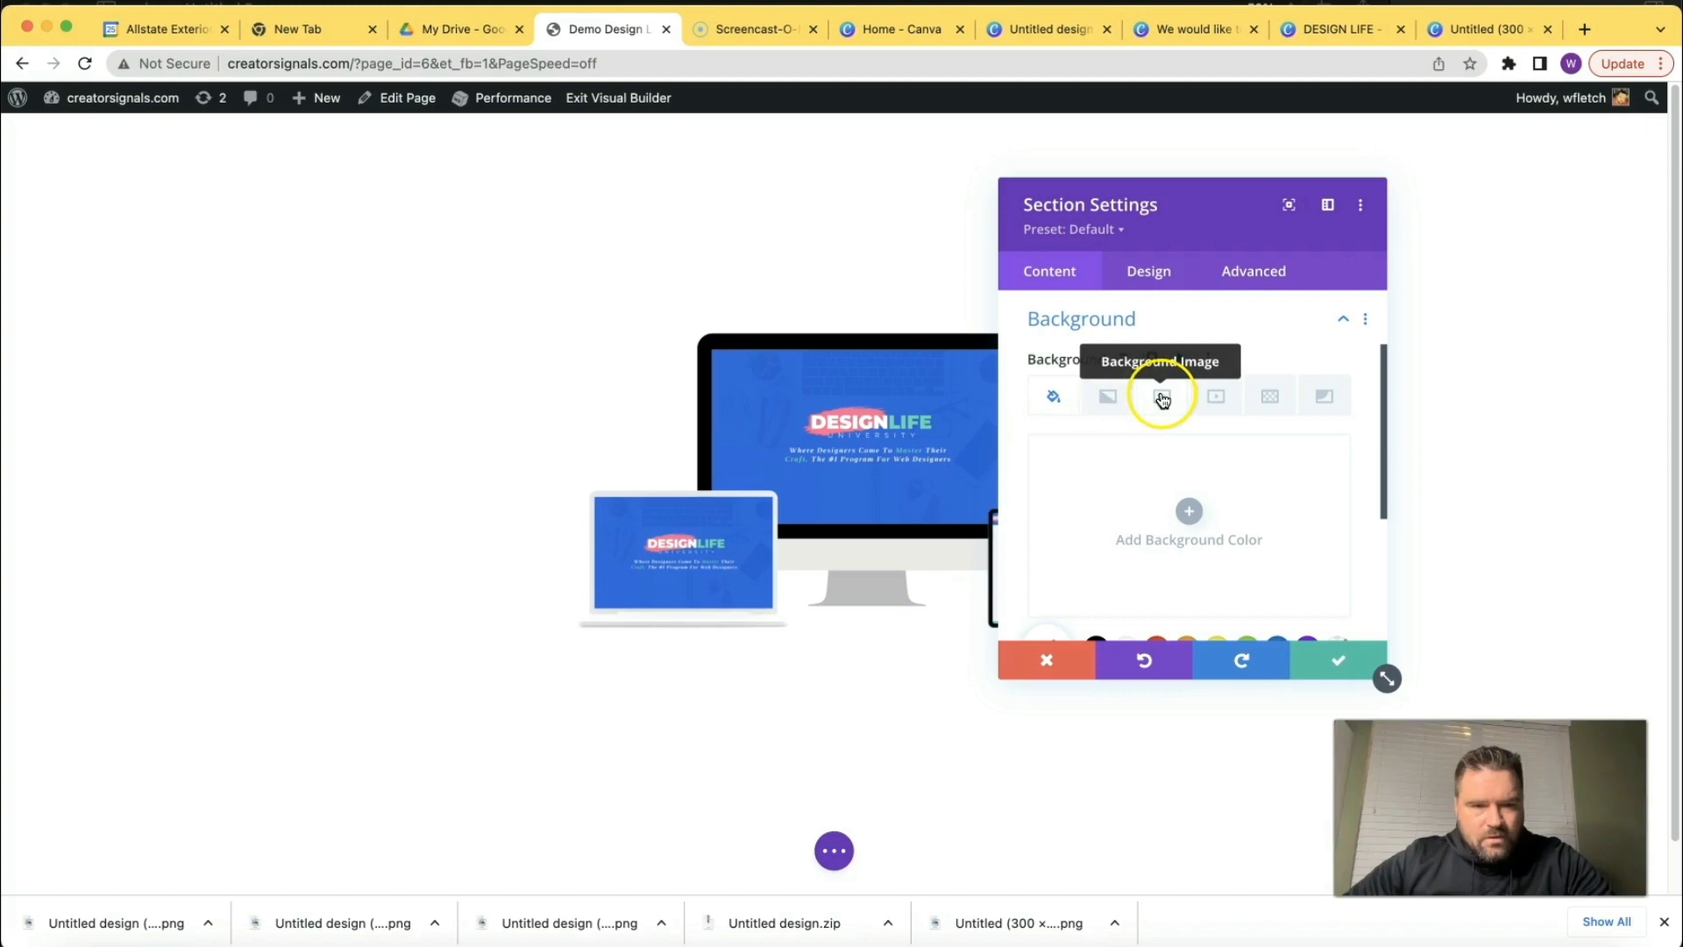
pyautogui.click(1063, 399)
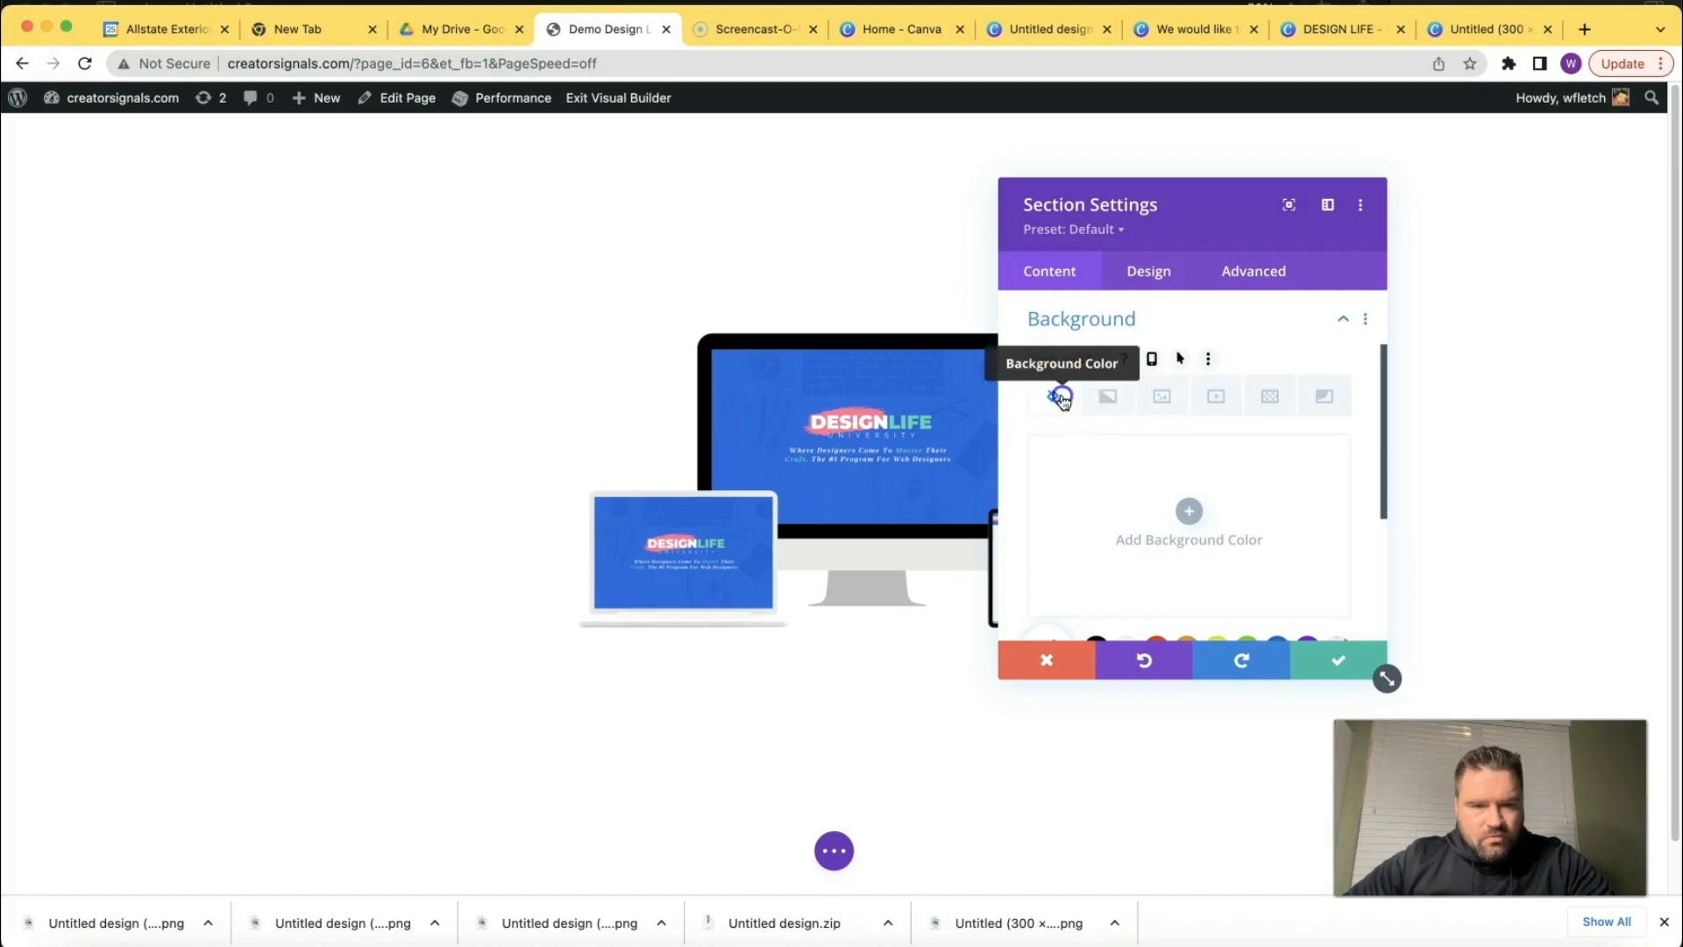
pyautogui.click(1229, 535)
# Switch to the Canva mockup design, sample page 1's dark blue background with the Eye Dropper extension and copy its hex code.
pyautogui.click(924, 42)
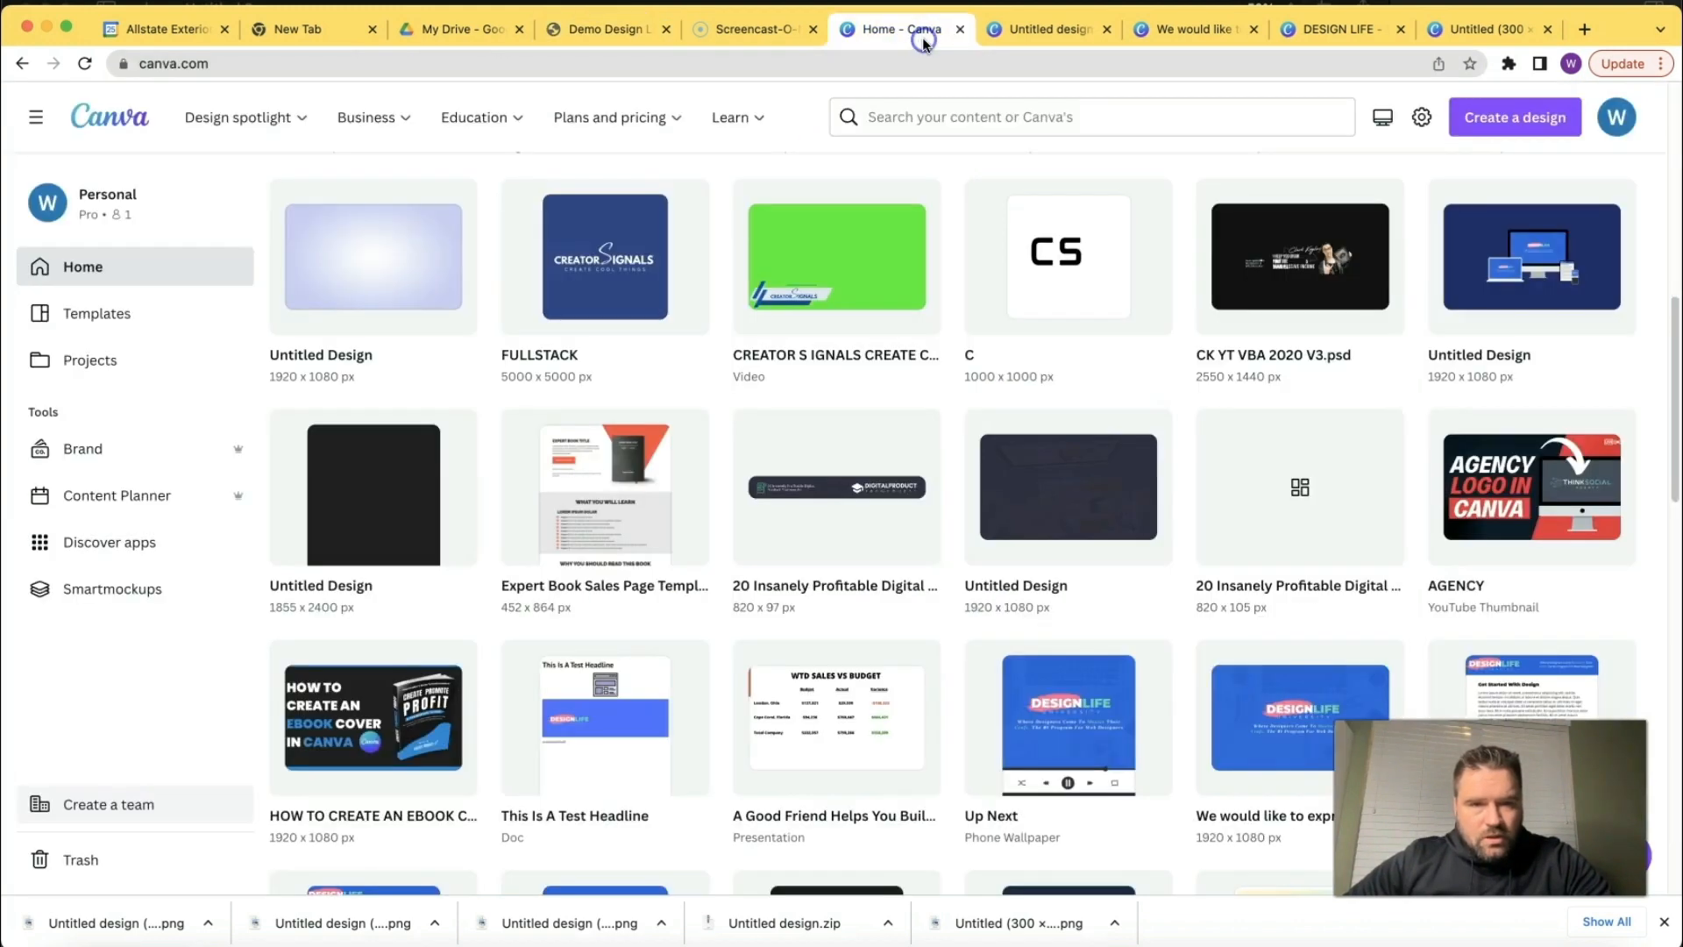
pyautogui.click(1017, 25)
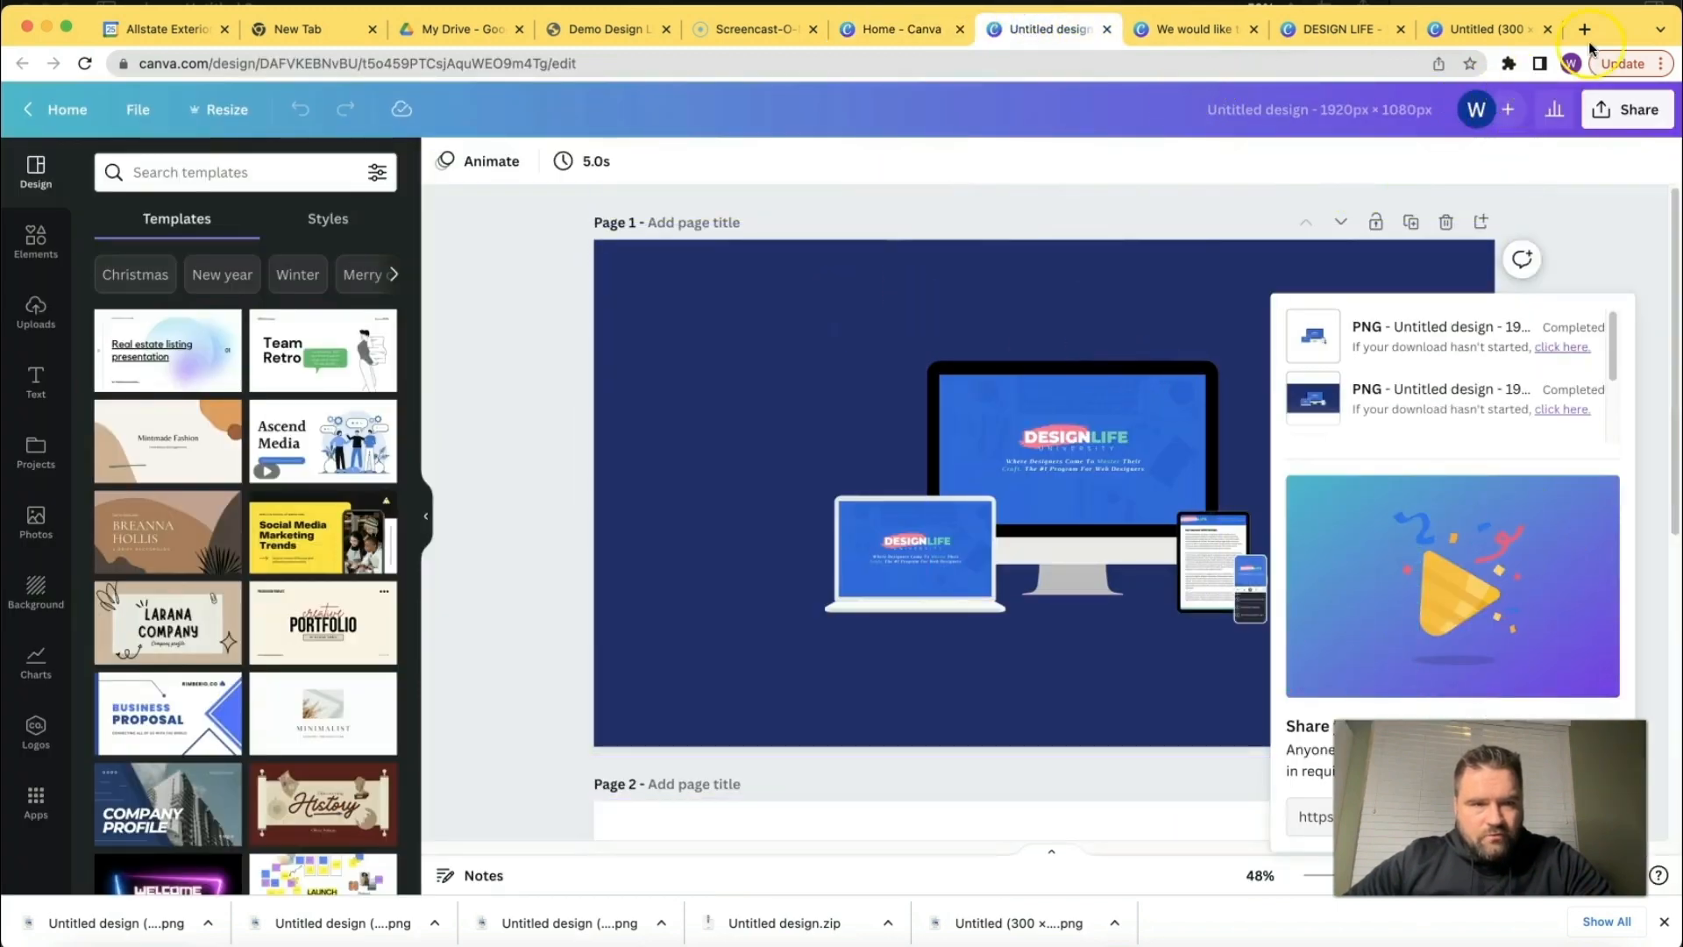
pyautogui.click(1514, 63)
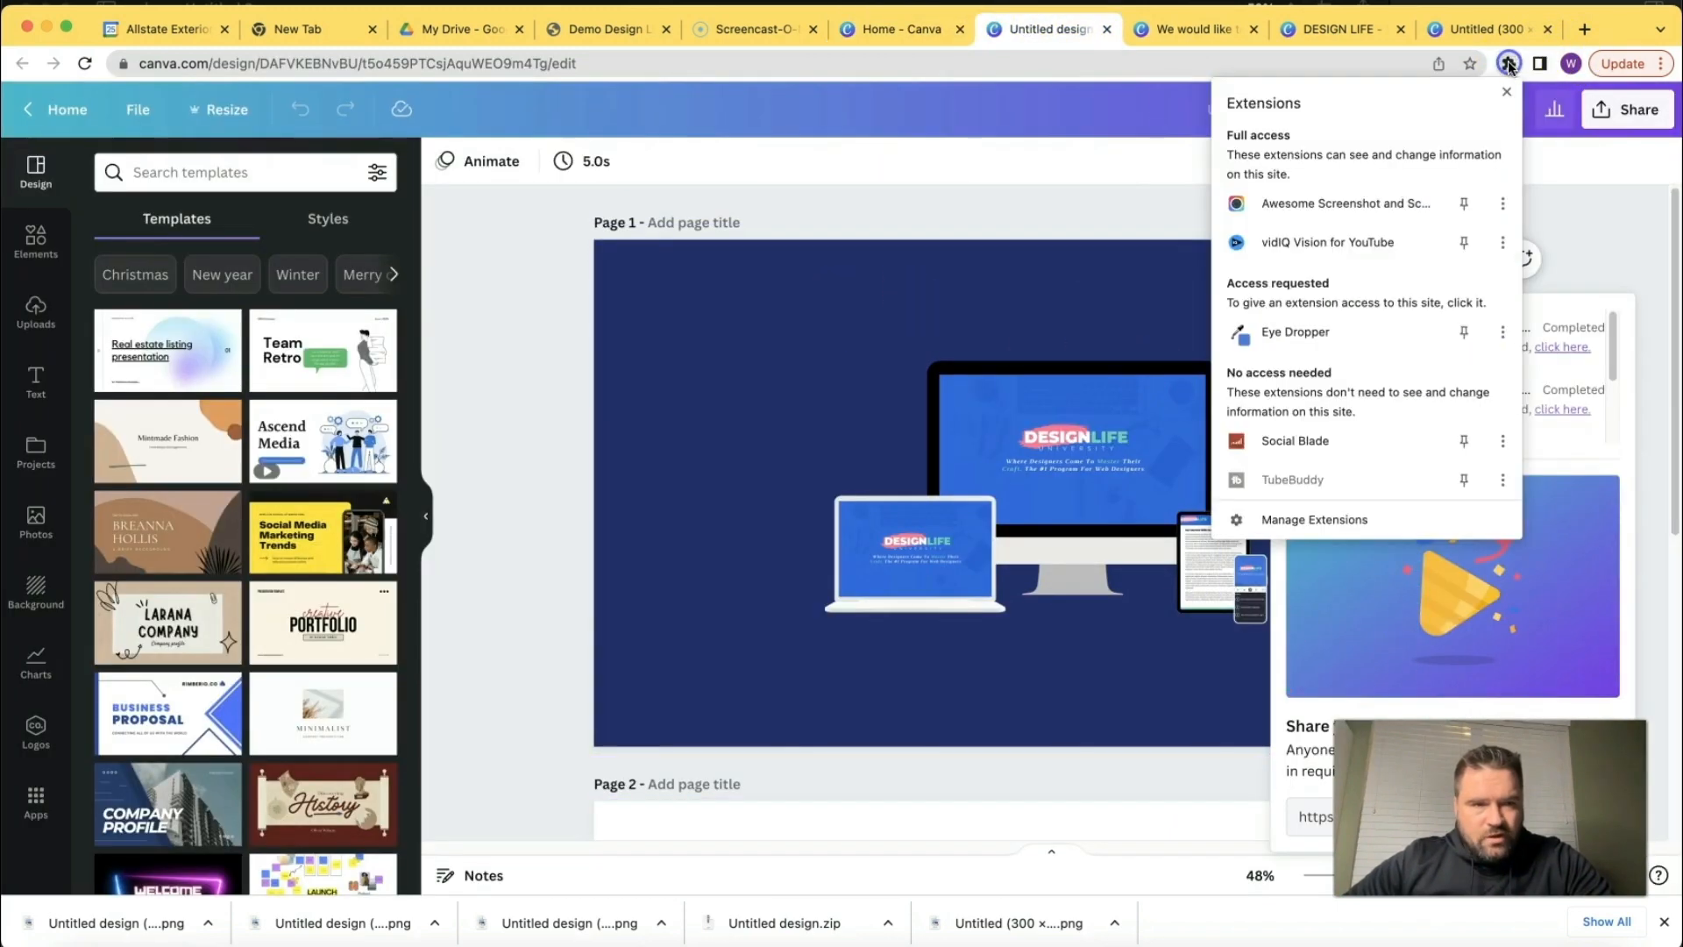
pyautogui.click(1315, 331)
pyautogui.click(1021, 133)
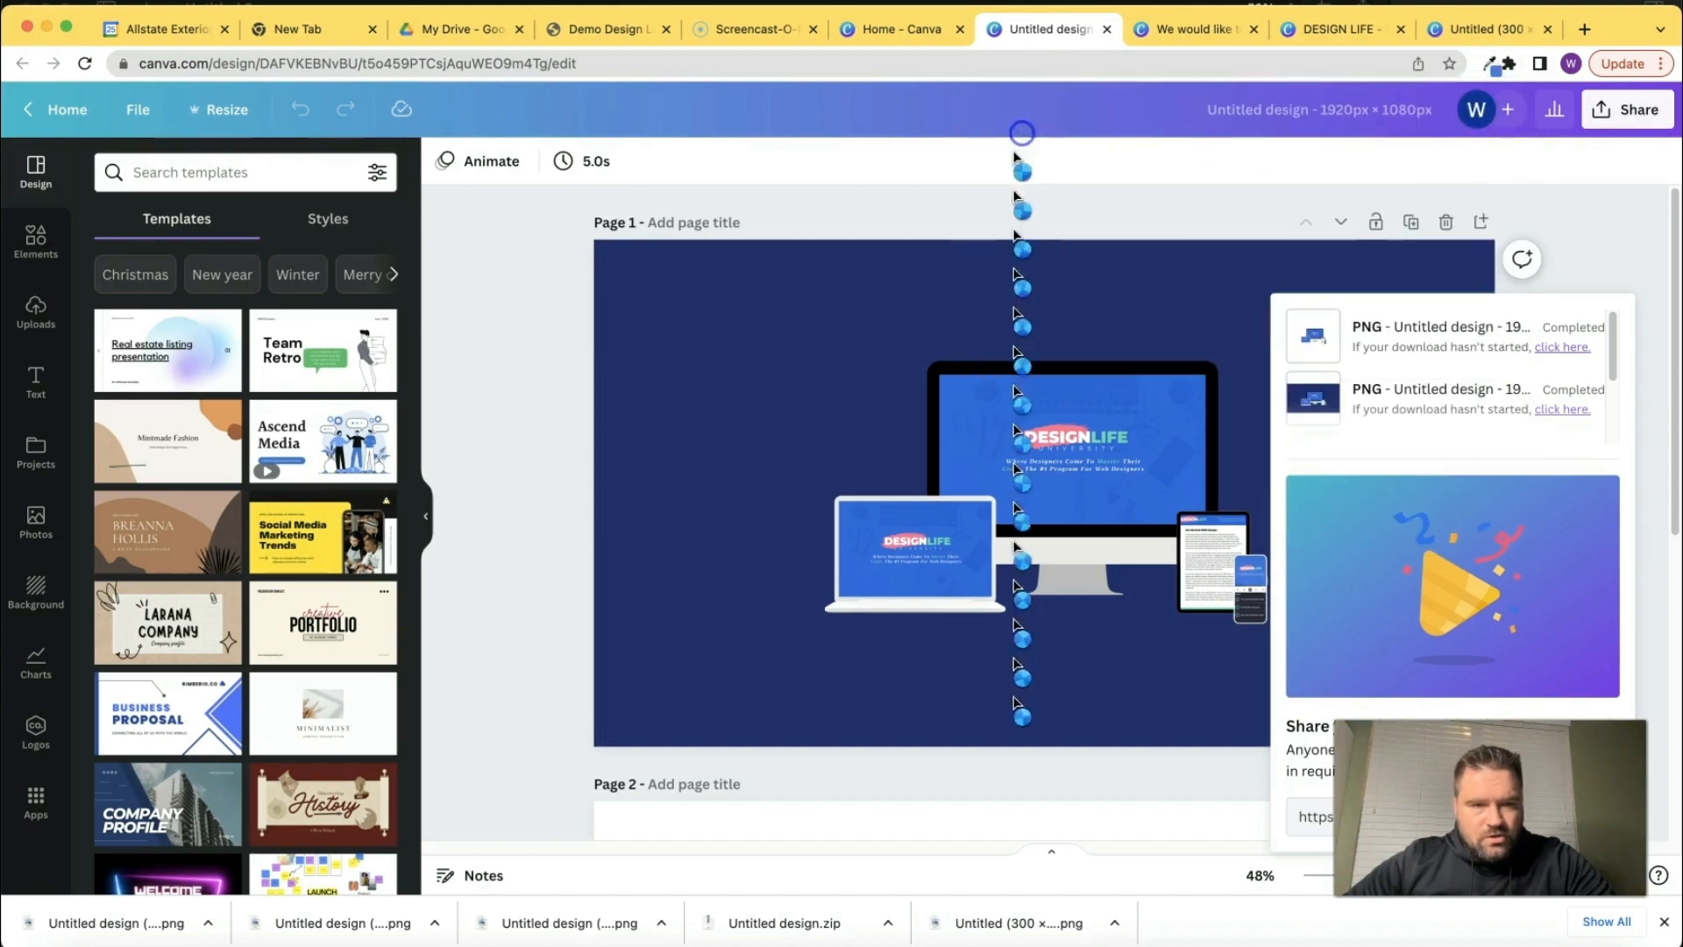
pyautogui.click(805, 293)
pyautogui.click(1509, 65)
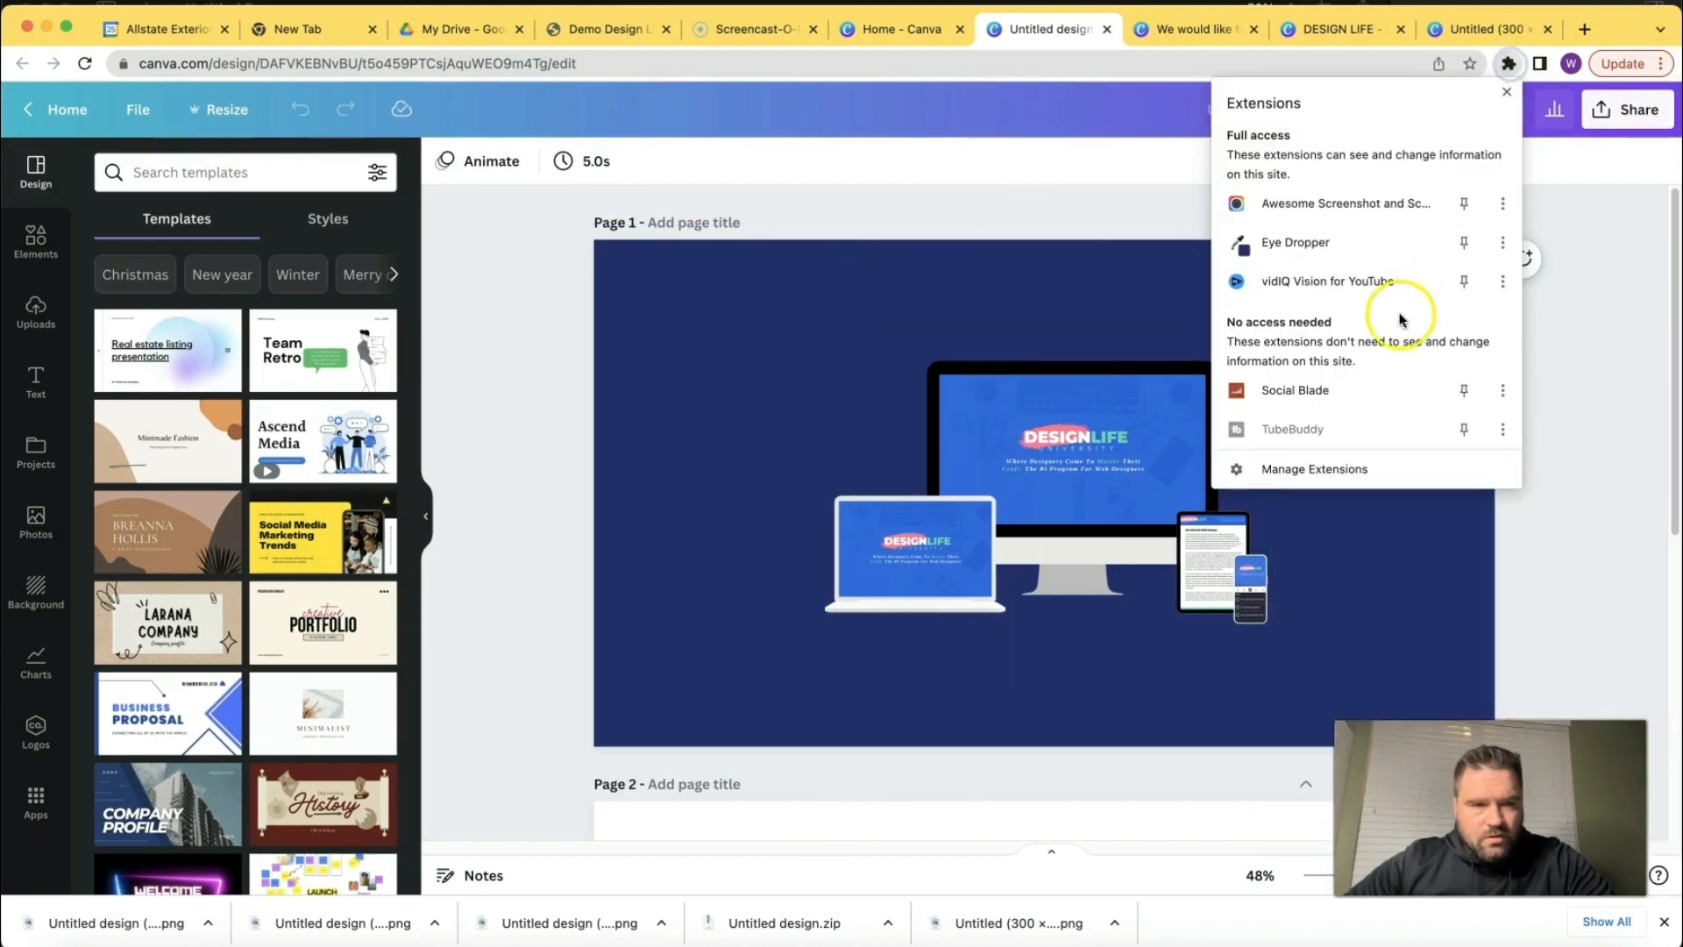
pyautogui.click(1298, 245)
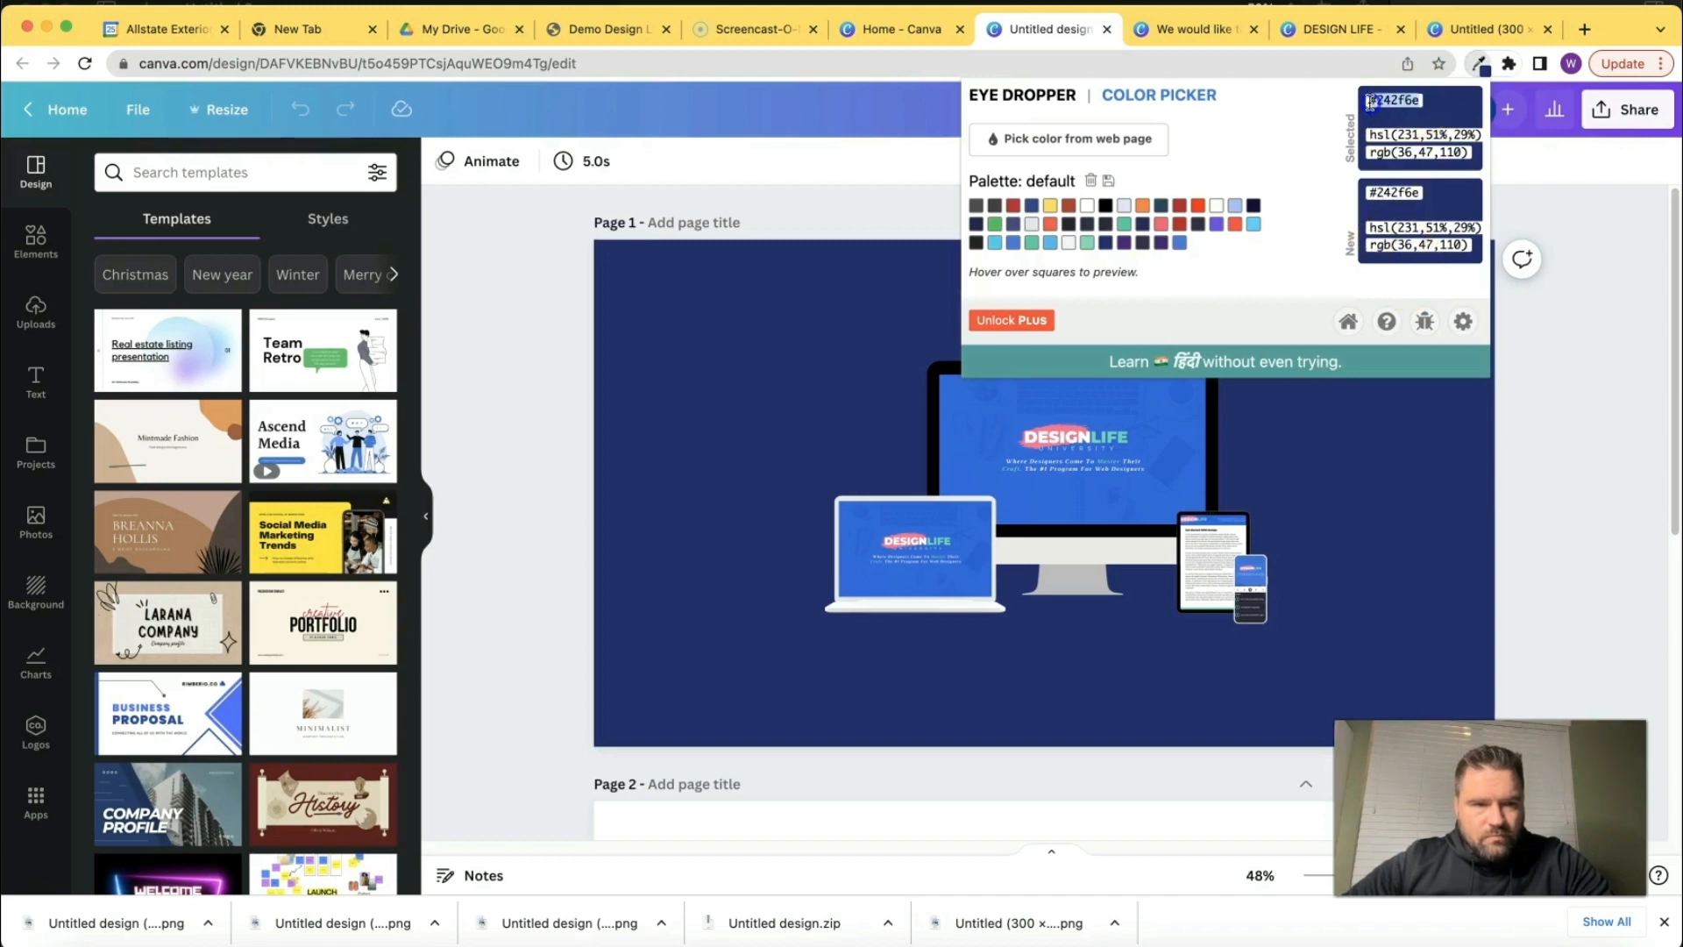
# Return to the Divi page, set the section's background colour to #242f6e and save the section settings.
pyautogui.click(581, 35)
pyautogui.click(1077, 457)
pyautogui.write('#242f6e')
pyautogui.click(1337, 660)
pyautogui.click(574, 325)
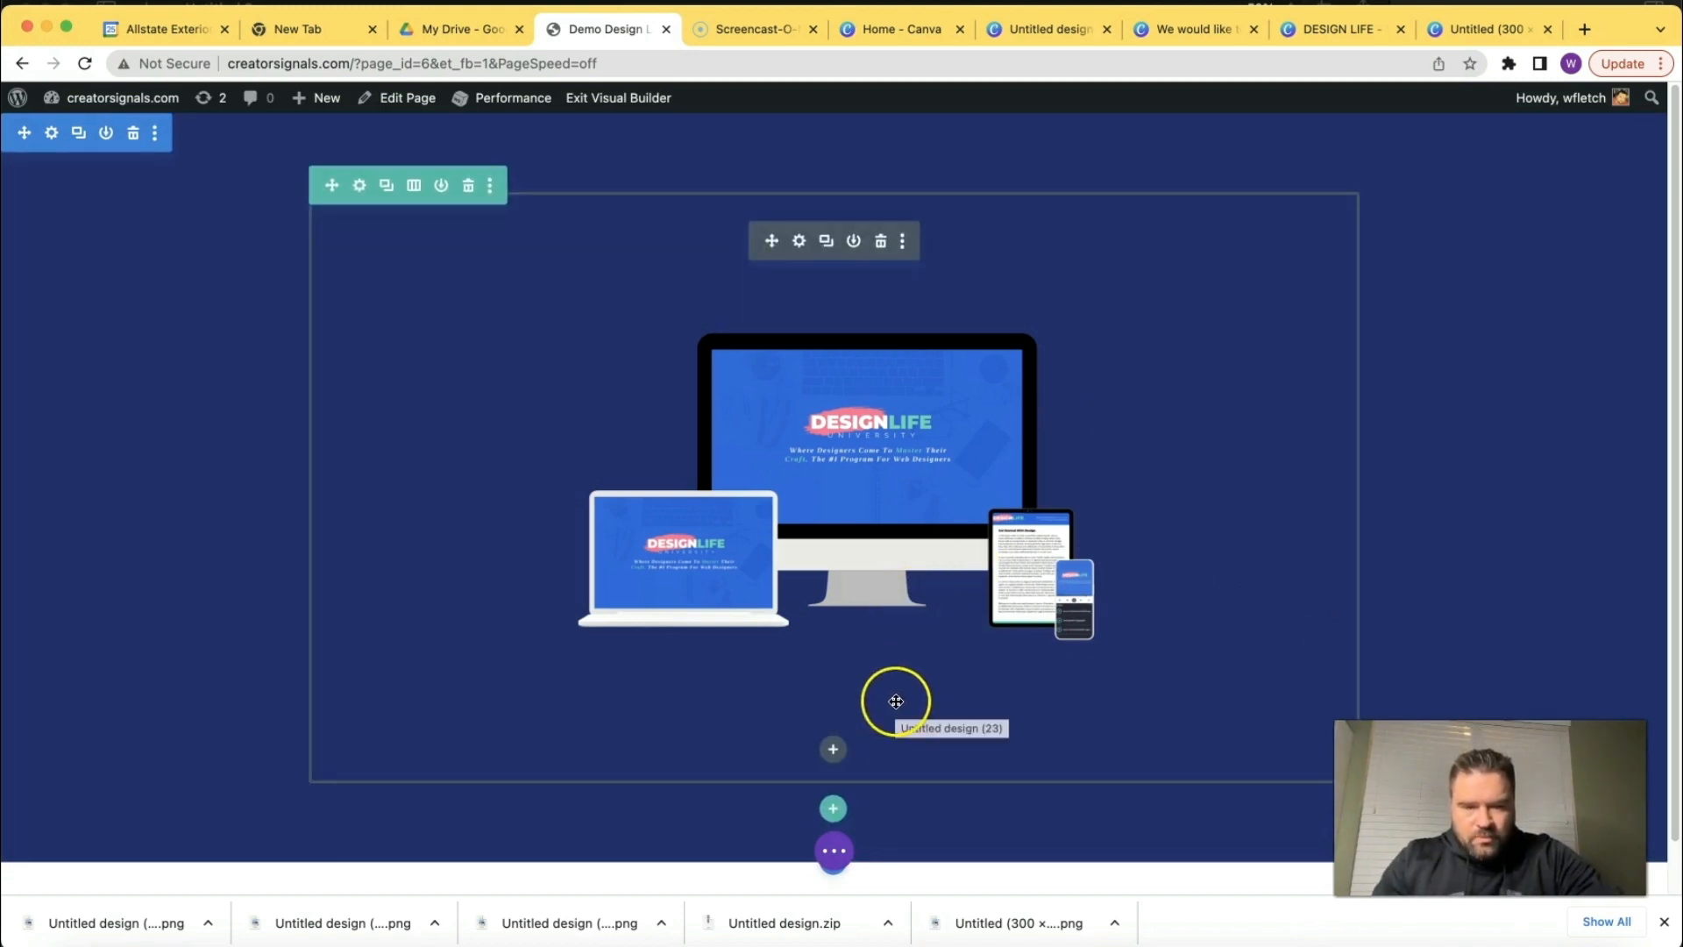
# Insert a Text module below the mockup image in the same row.
pyautogui.click(828, 751)
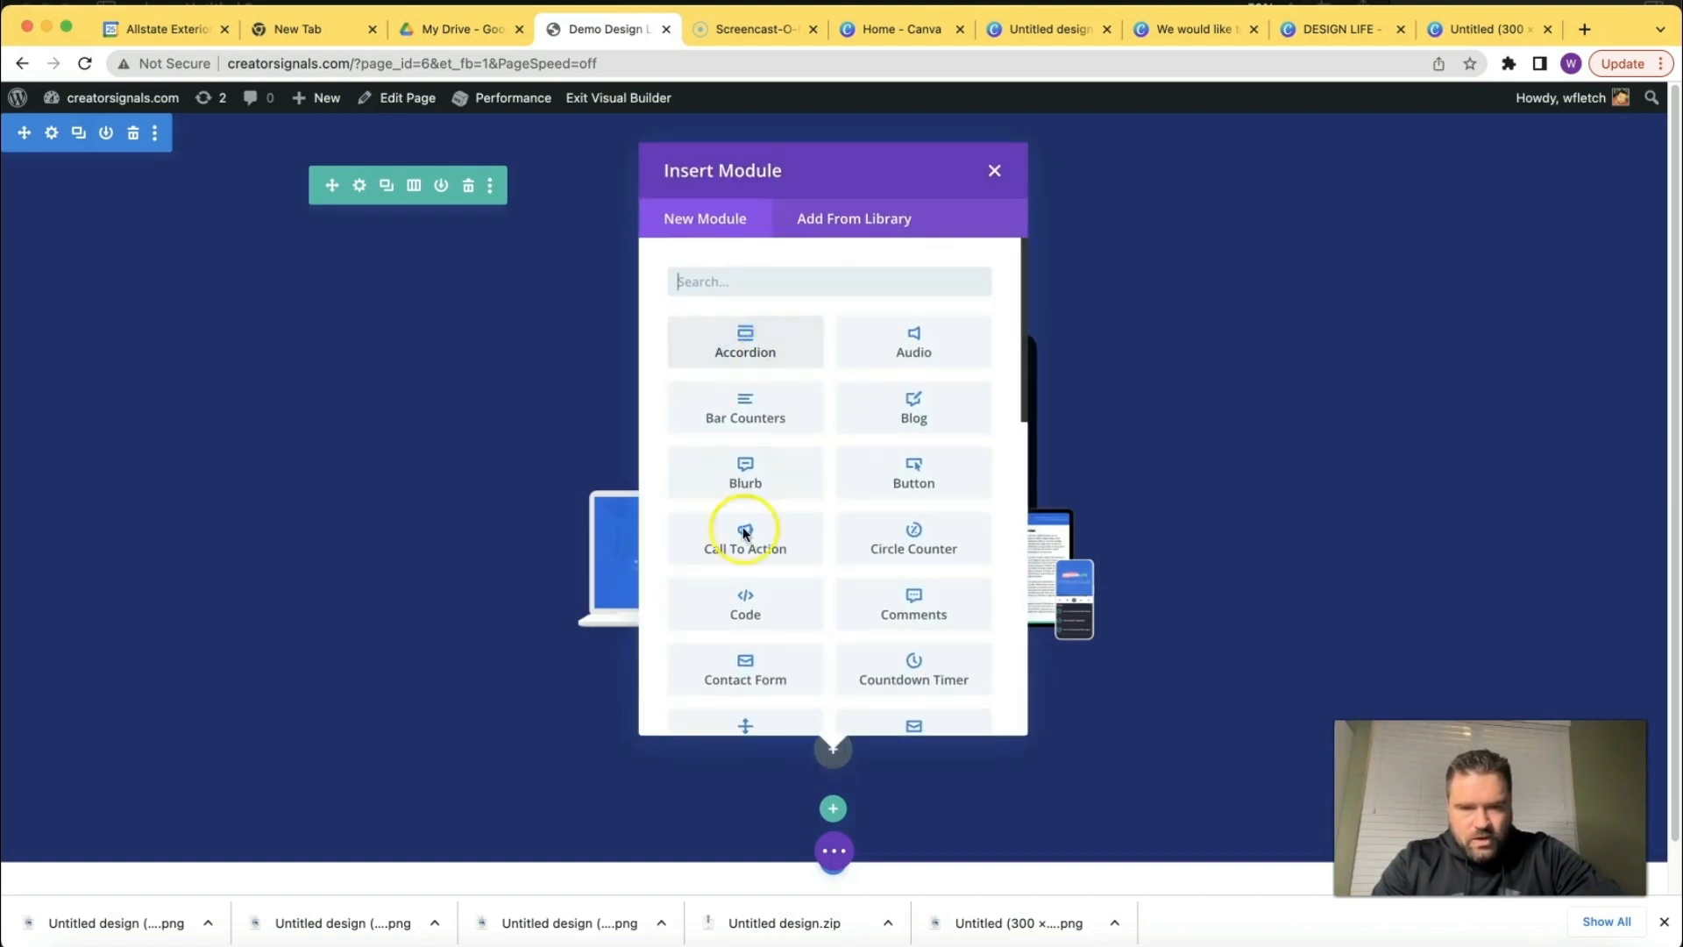
pyautogui.scroll(-1, 790, 620)
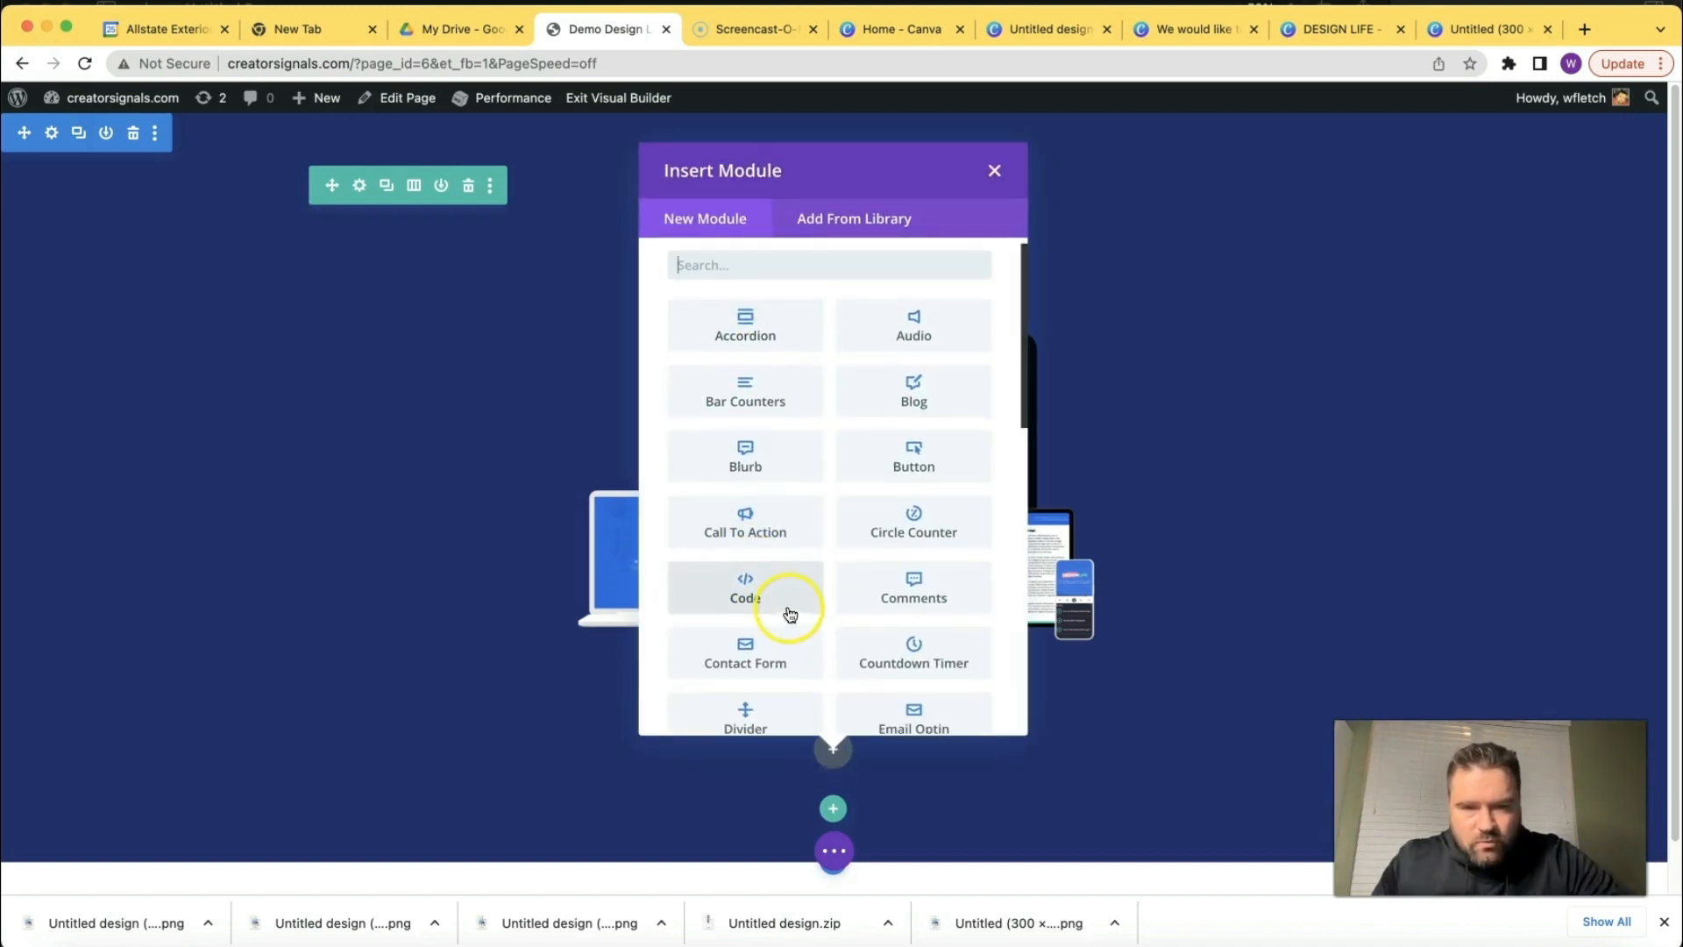
pyautogui.scroll(-10, 781, 491)
pyautogui.click(913, 545)
pyautogui.scroll(-3, 1179, 510)
pyautogui.scroll(3, 1179, 509)
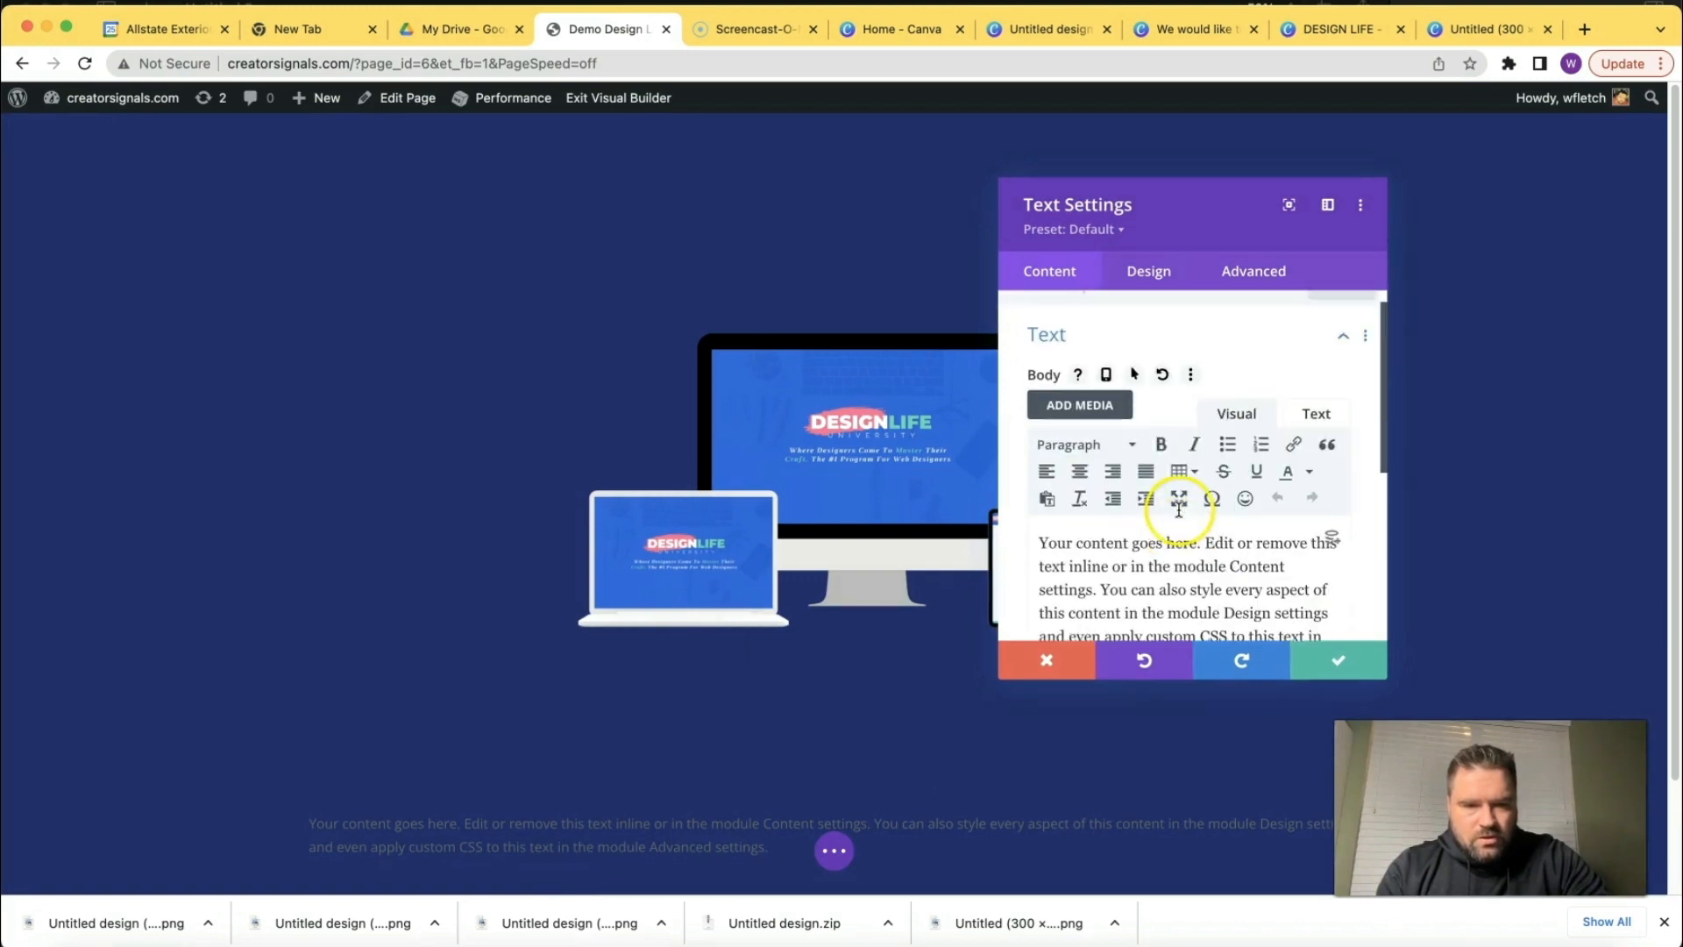
# Replace the Text module's placeholder body with "WELCOME TO THE COURSE" and format it as Heading 1.
pyautogui.tripleClick(1121, 554)
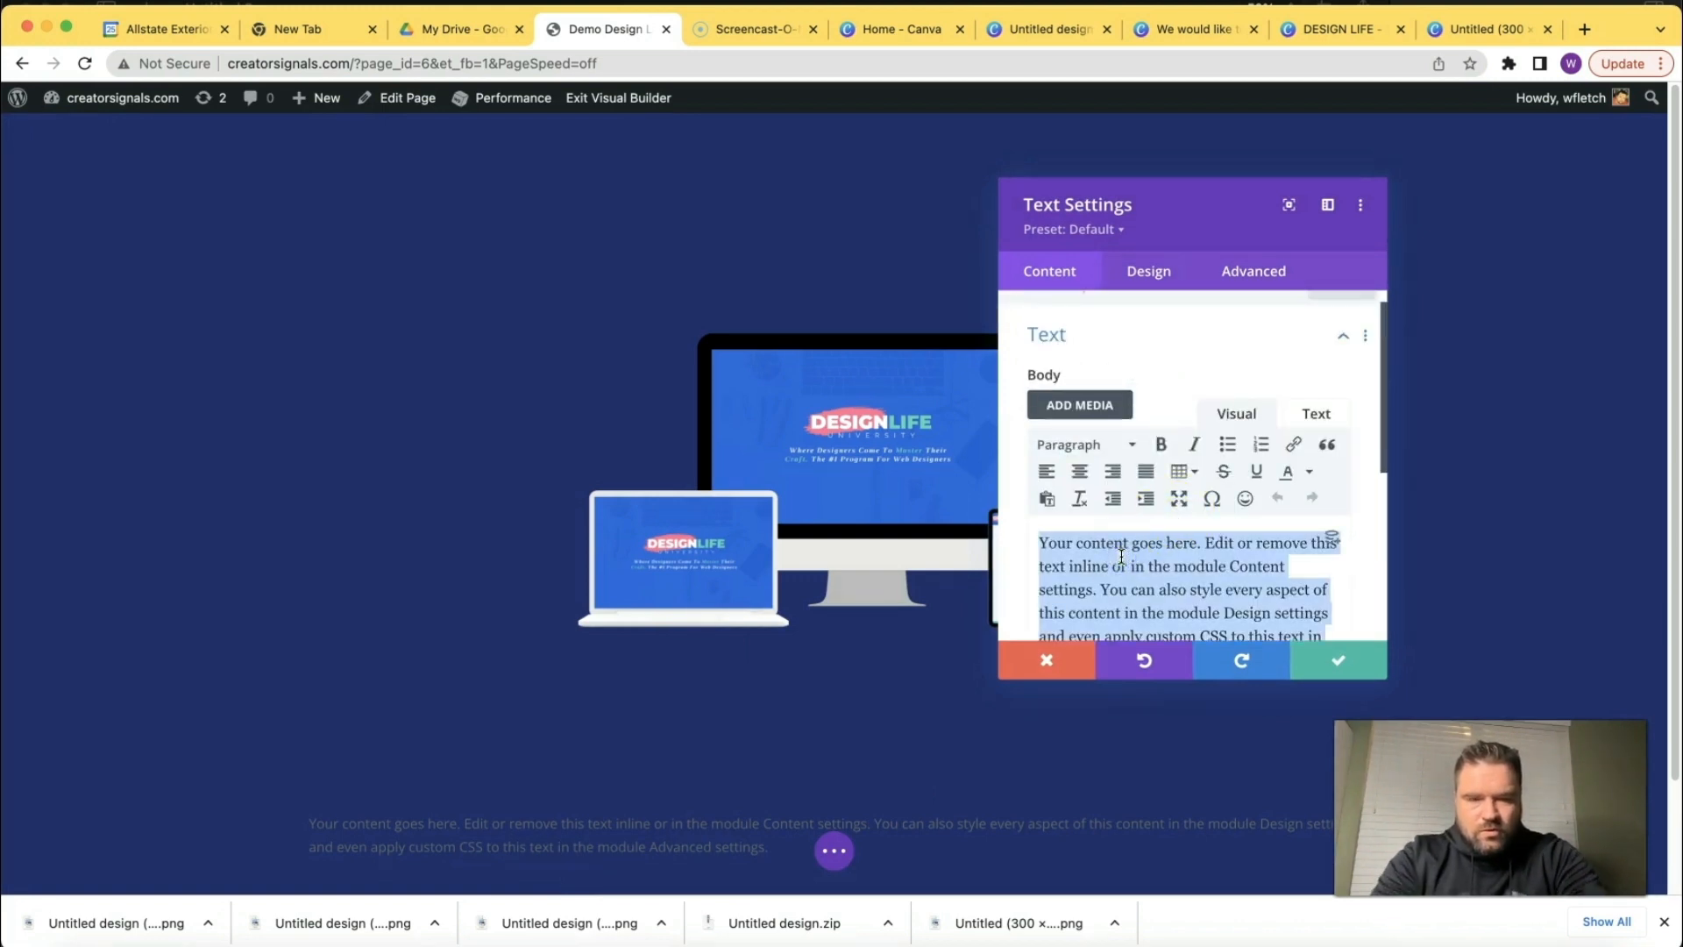
pyautogui.write('WELCOME T')
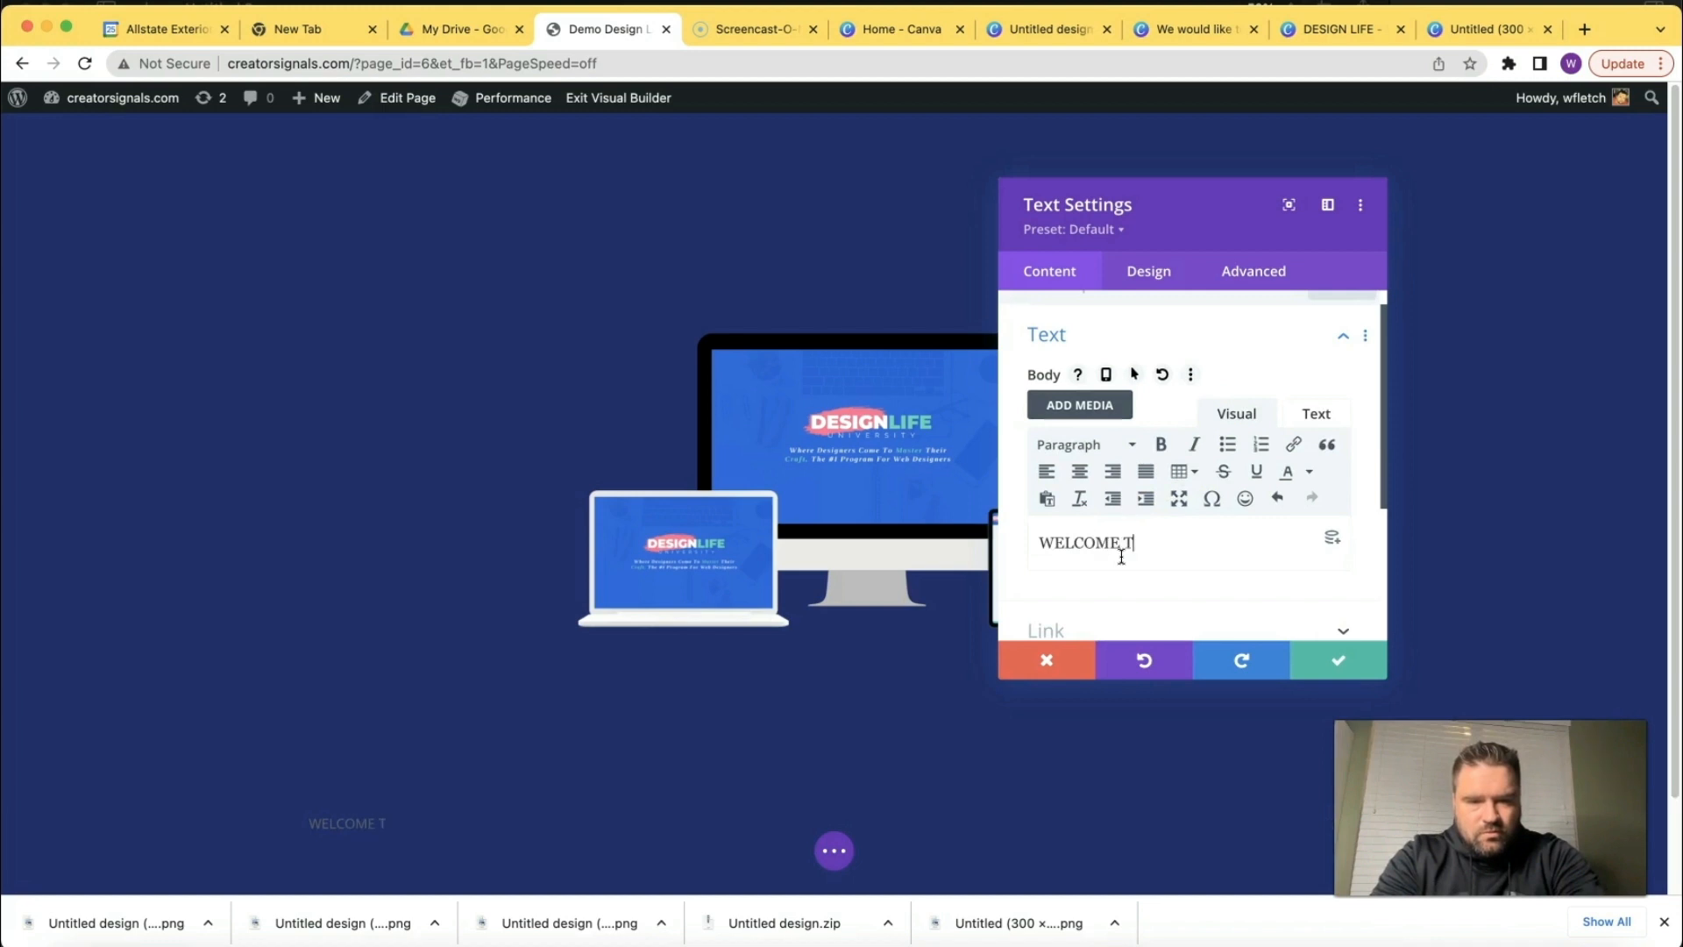
pyautogui.write('O THE COURSE')
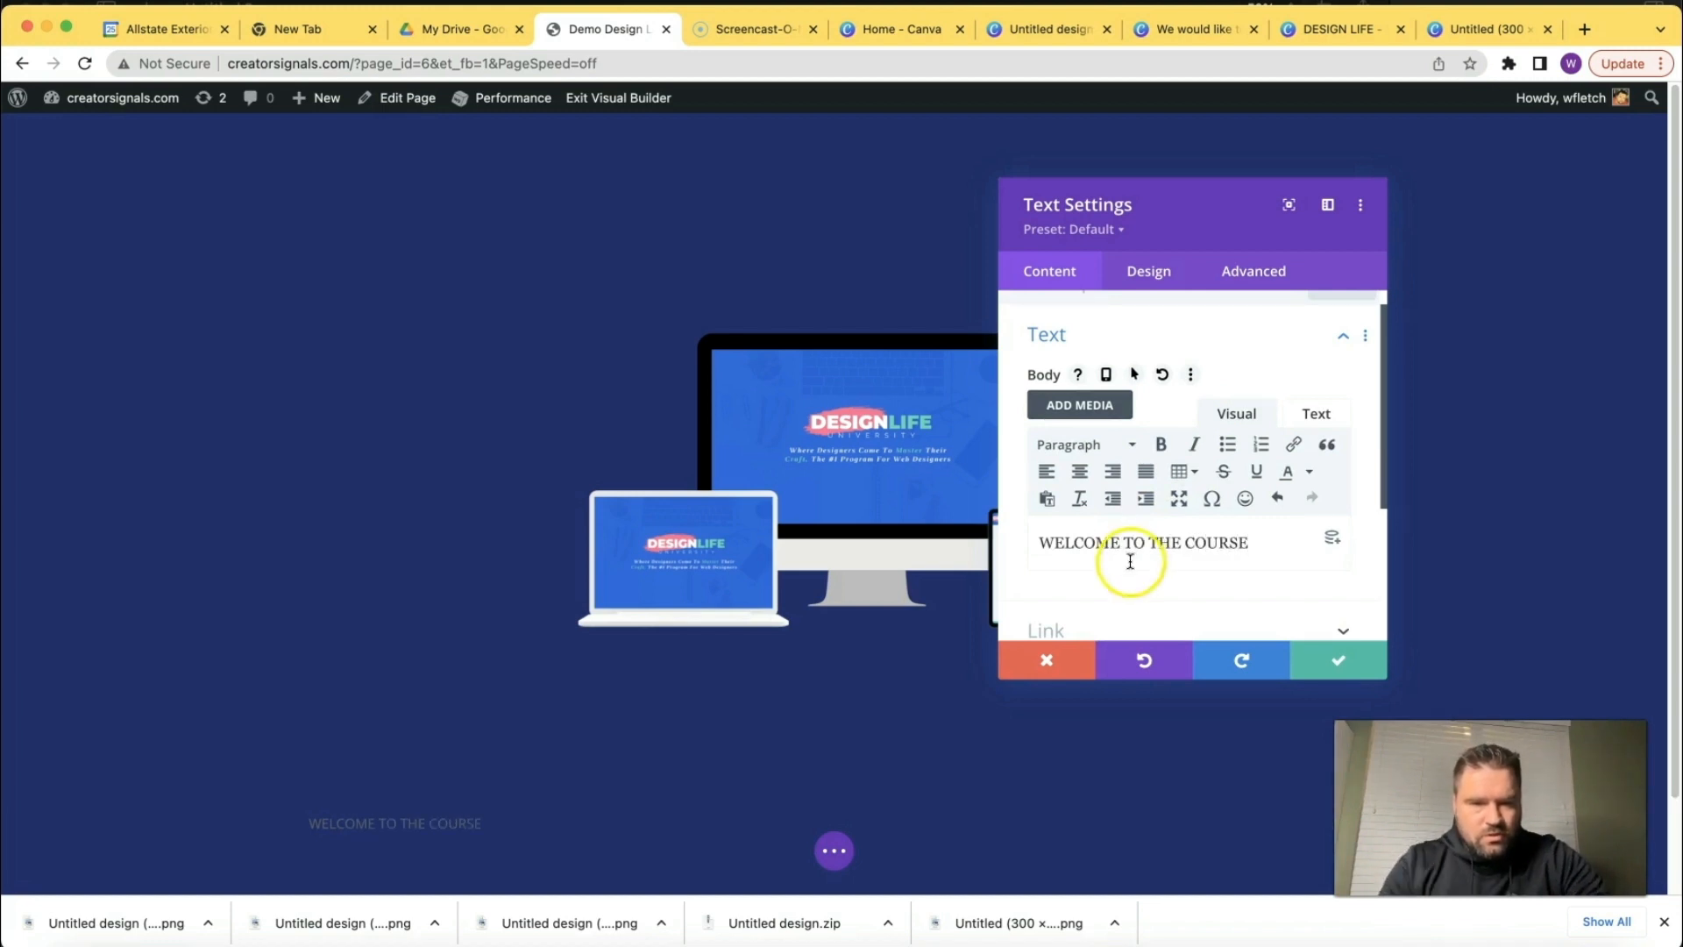
pyautogui.press('super+a')
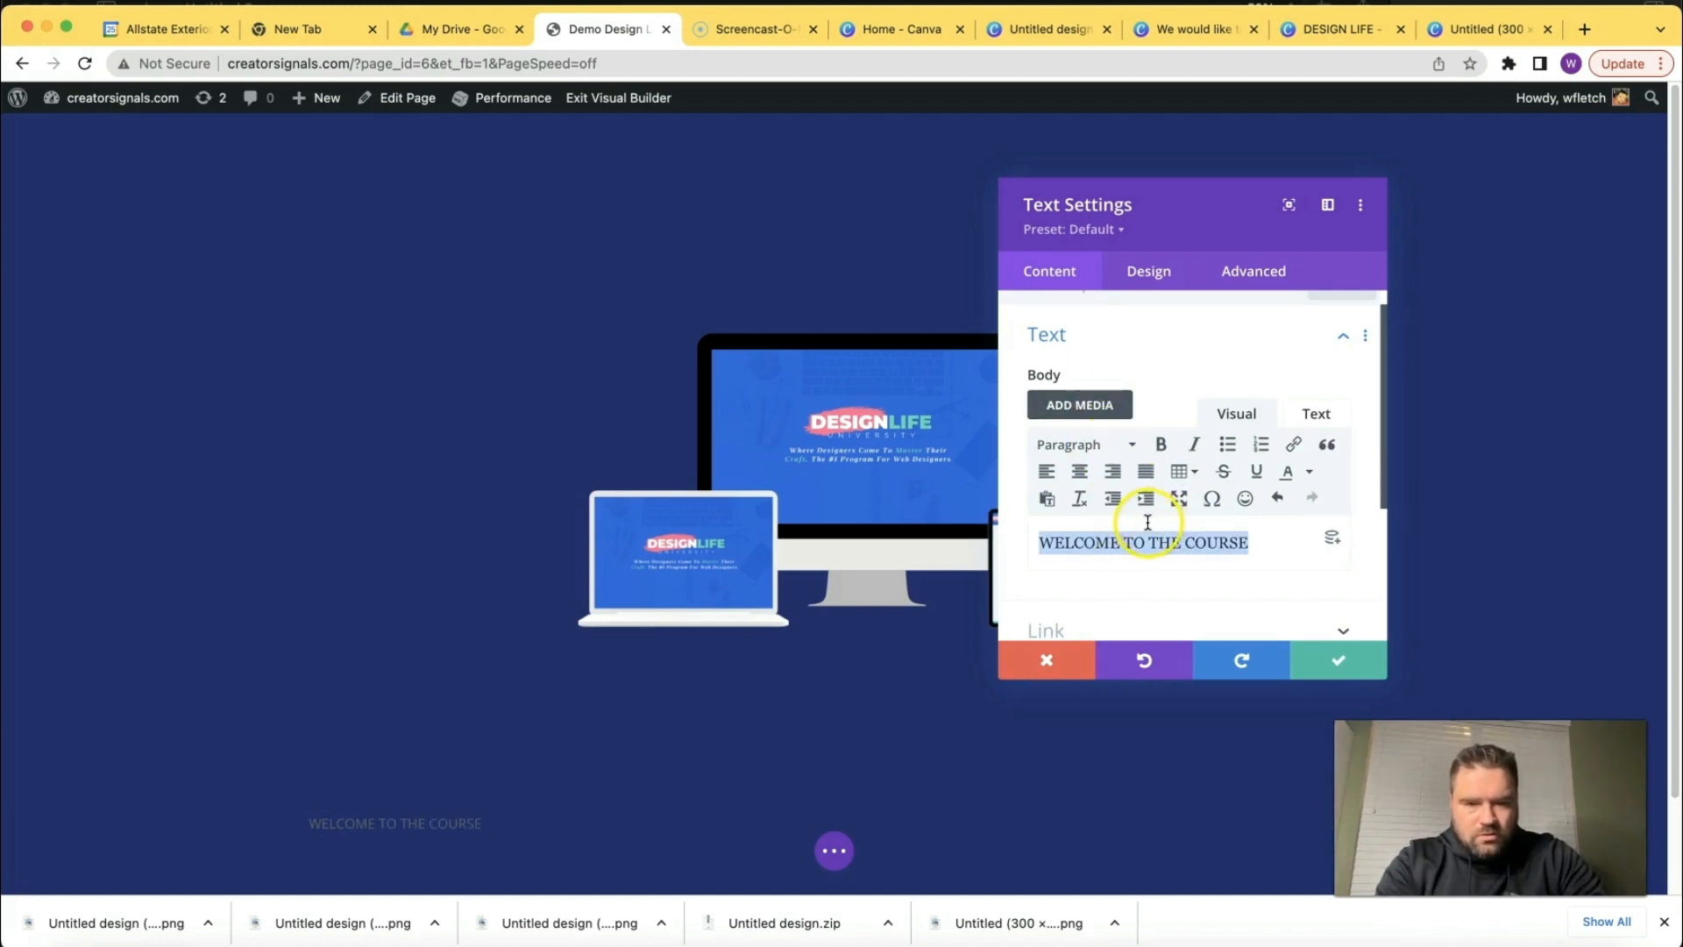
pyautogui.click(1112, 447)
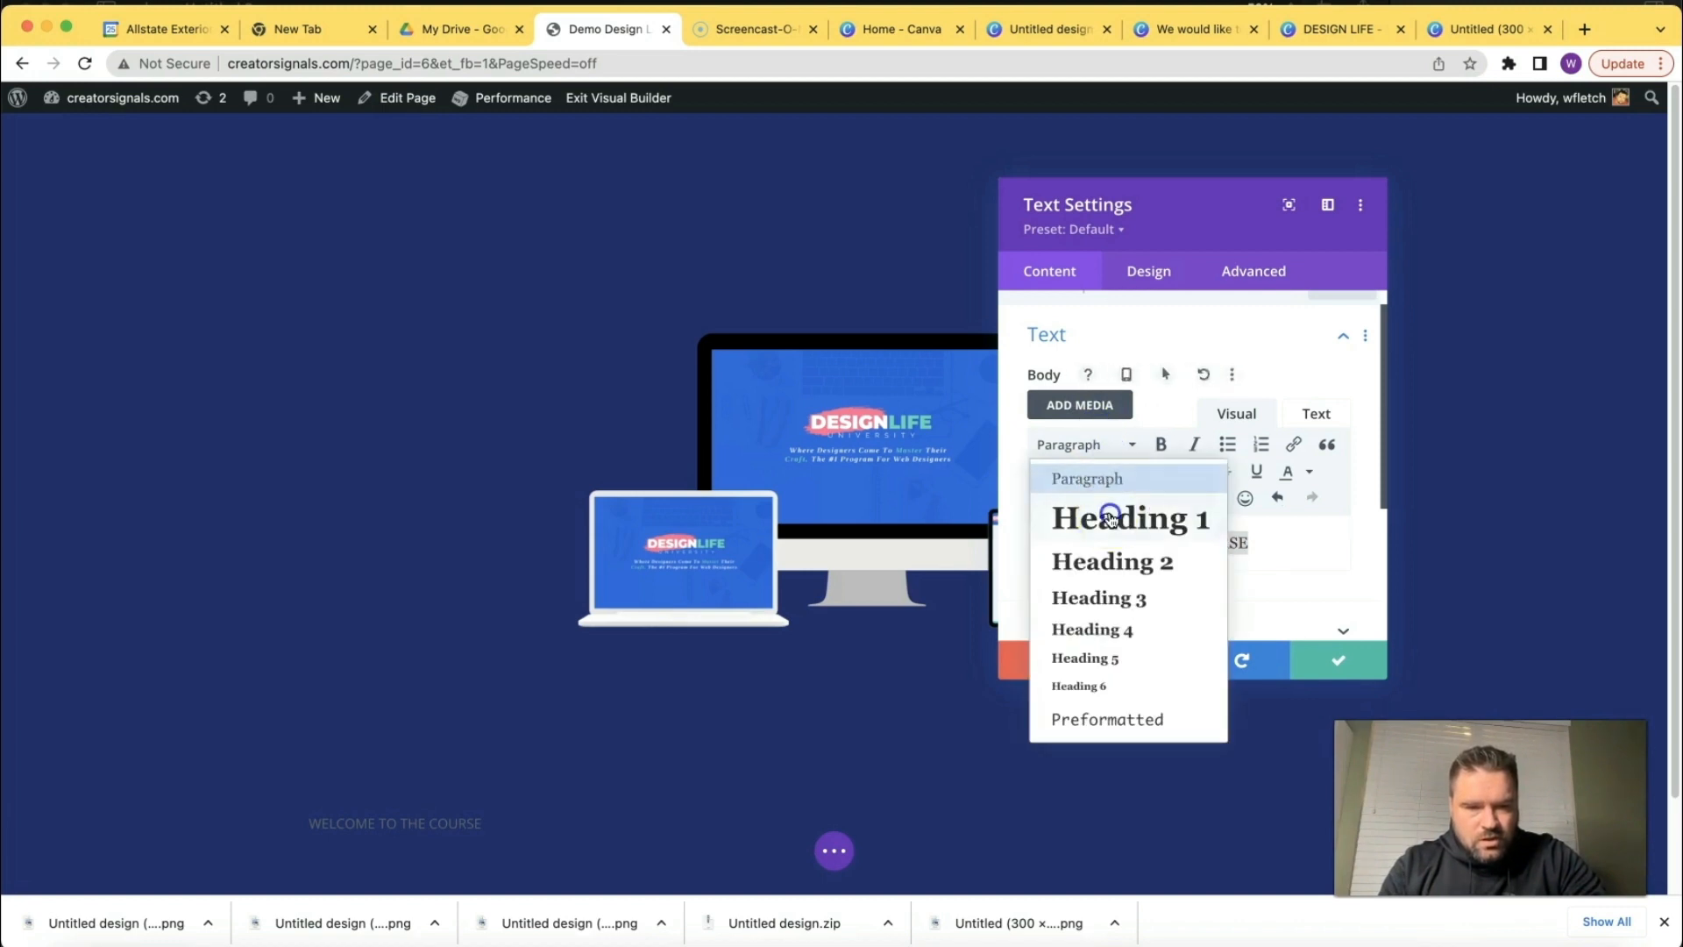
pyautogui.click(1112, 516)
# Set the H1 heading font weight to Ultra Bold in the Text module's design settings, keeping the default font.
pyautogui.click(1155, 274)
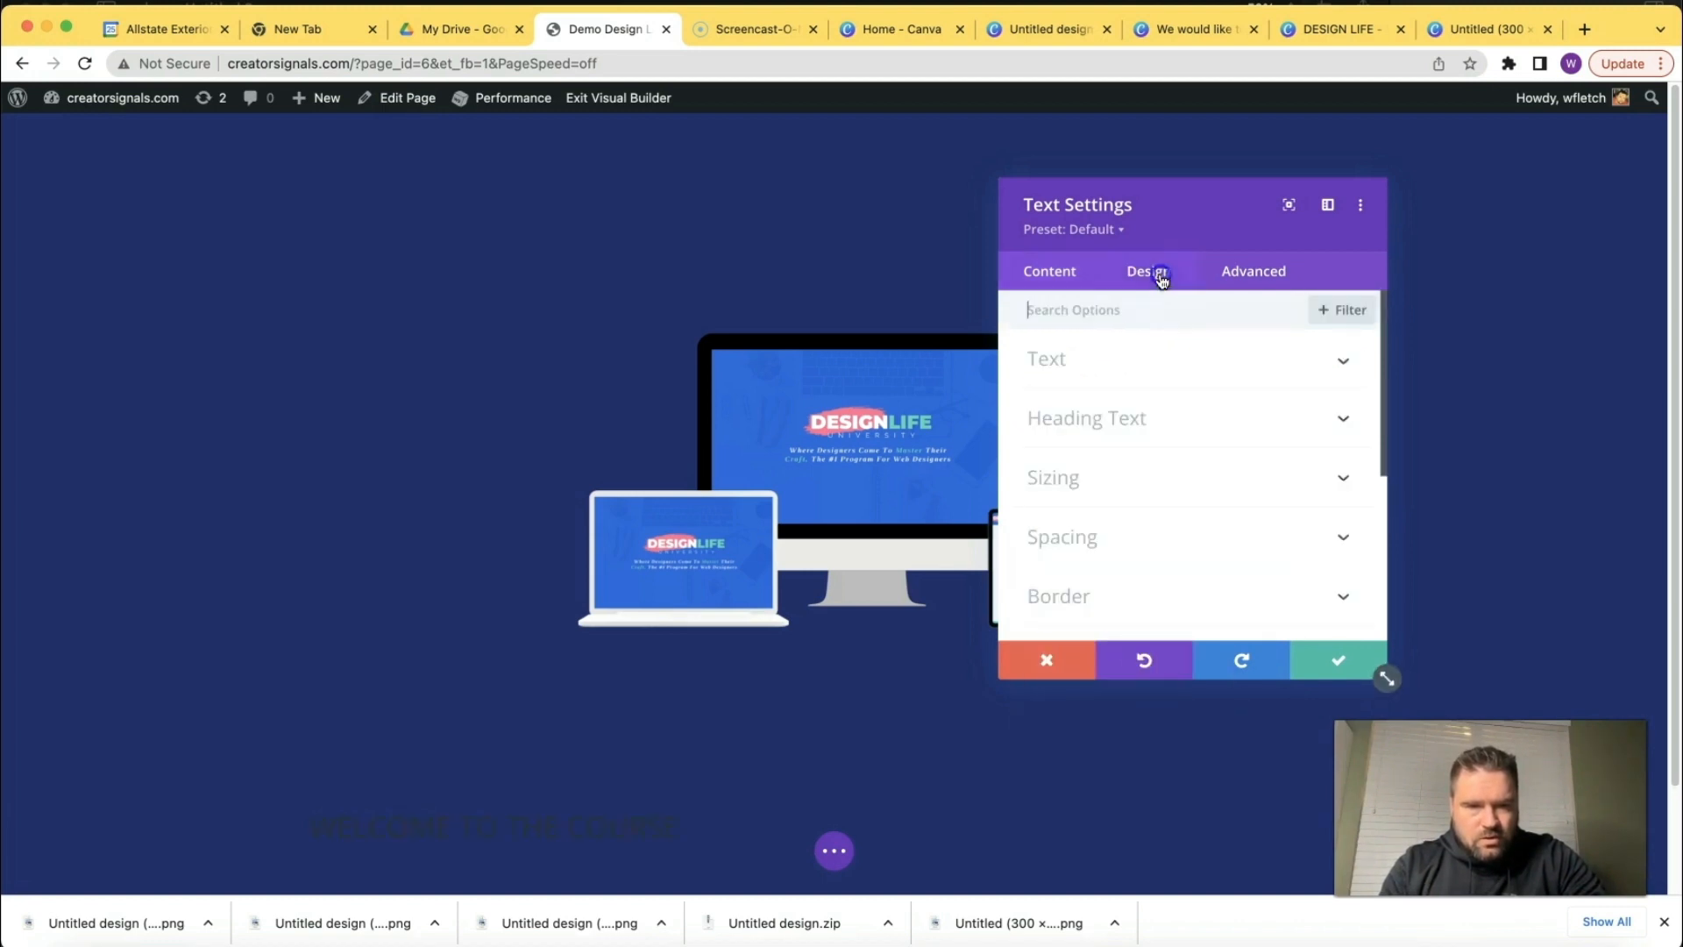
pyautogui.click(1176, 418)
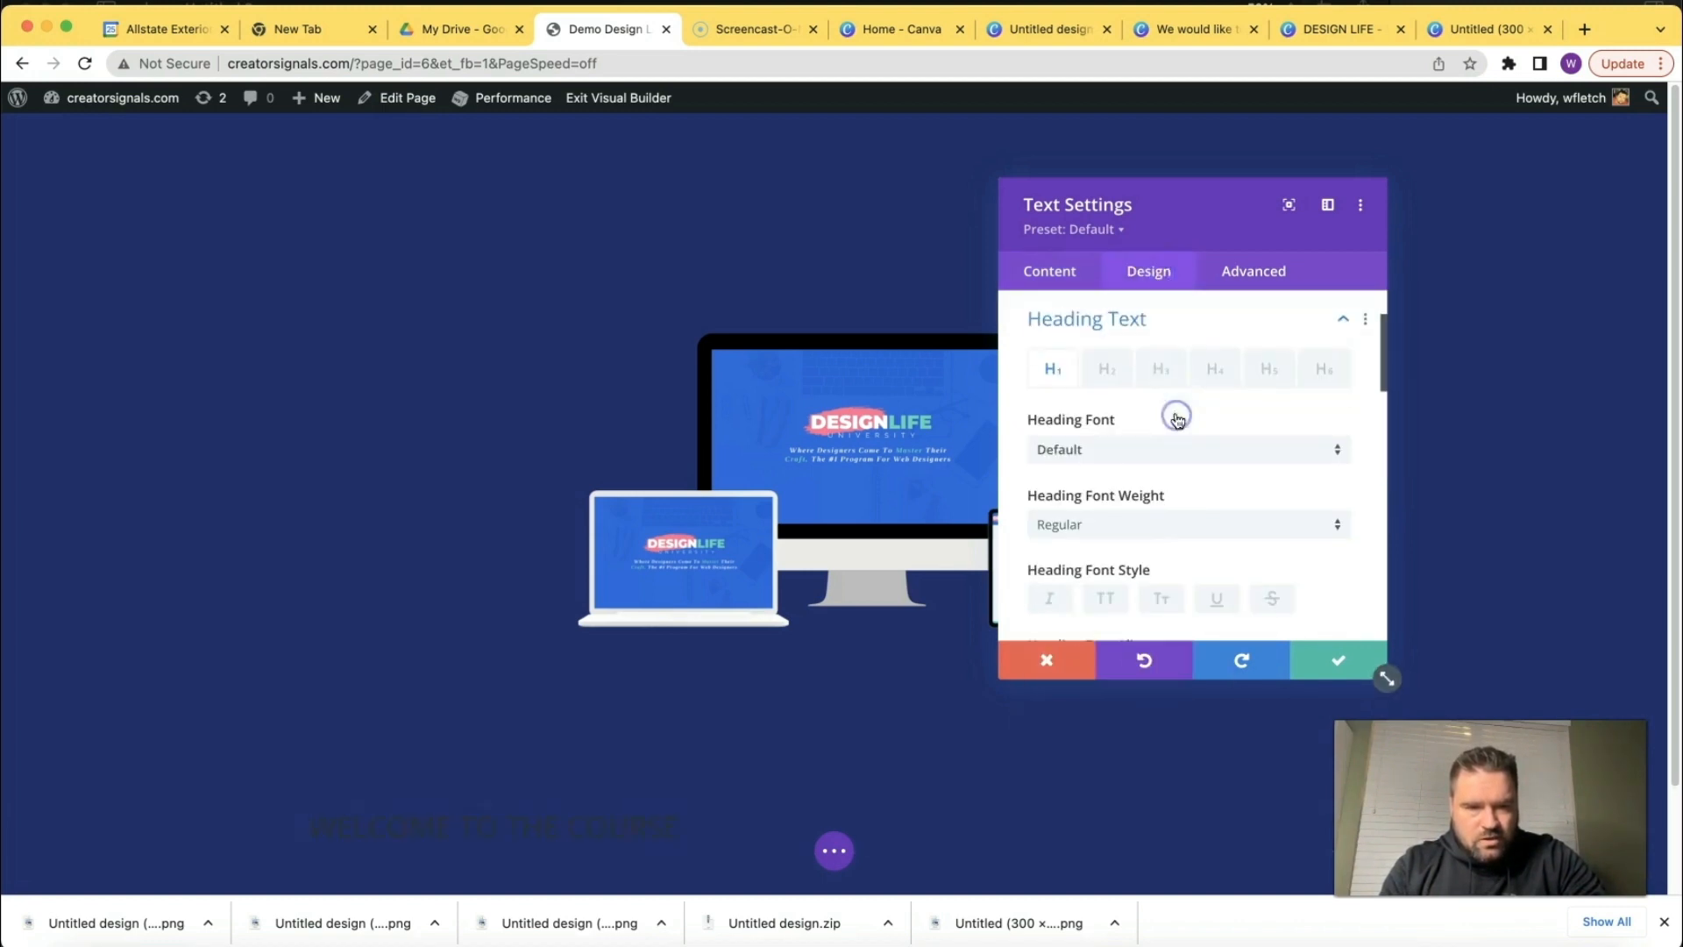
pyautogui.click(1245, 450)
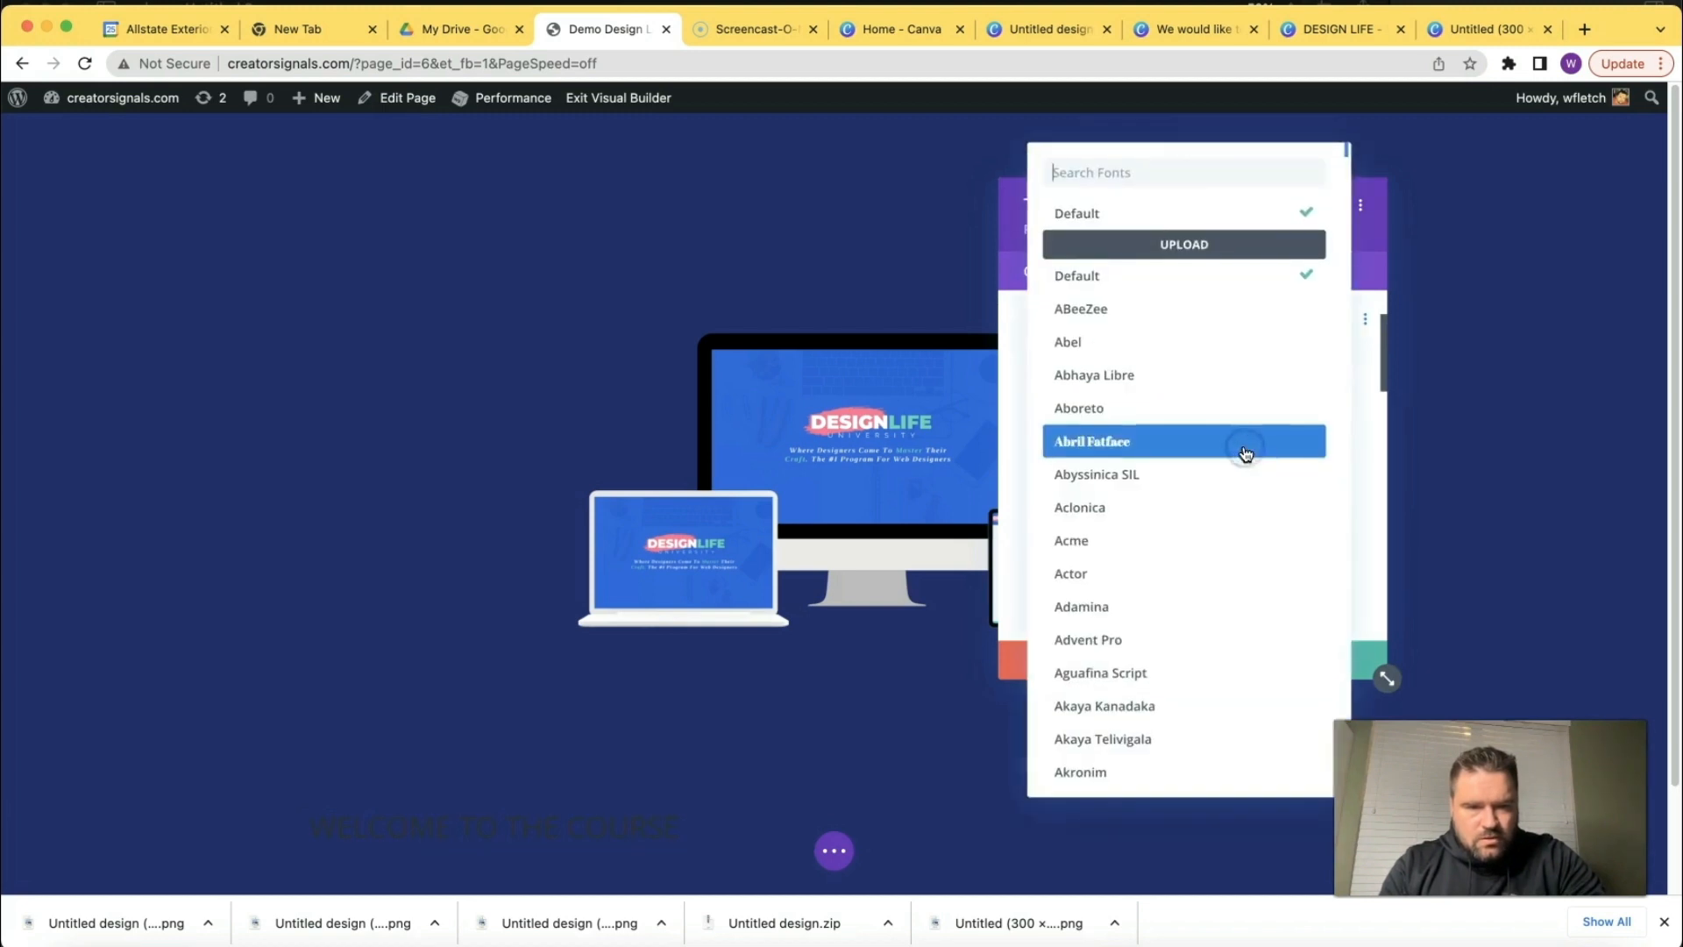
pyautogui.click(1367, 282)
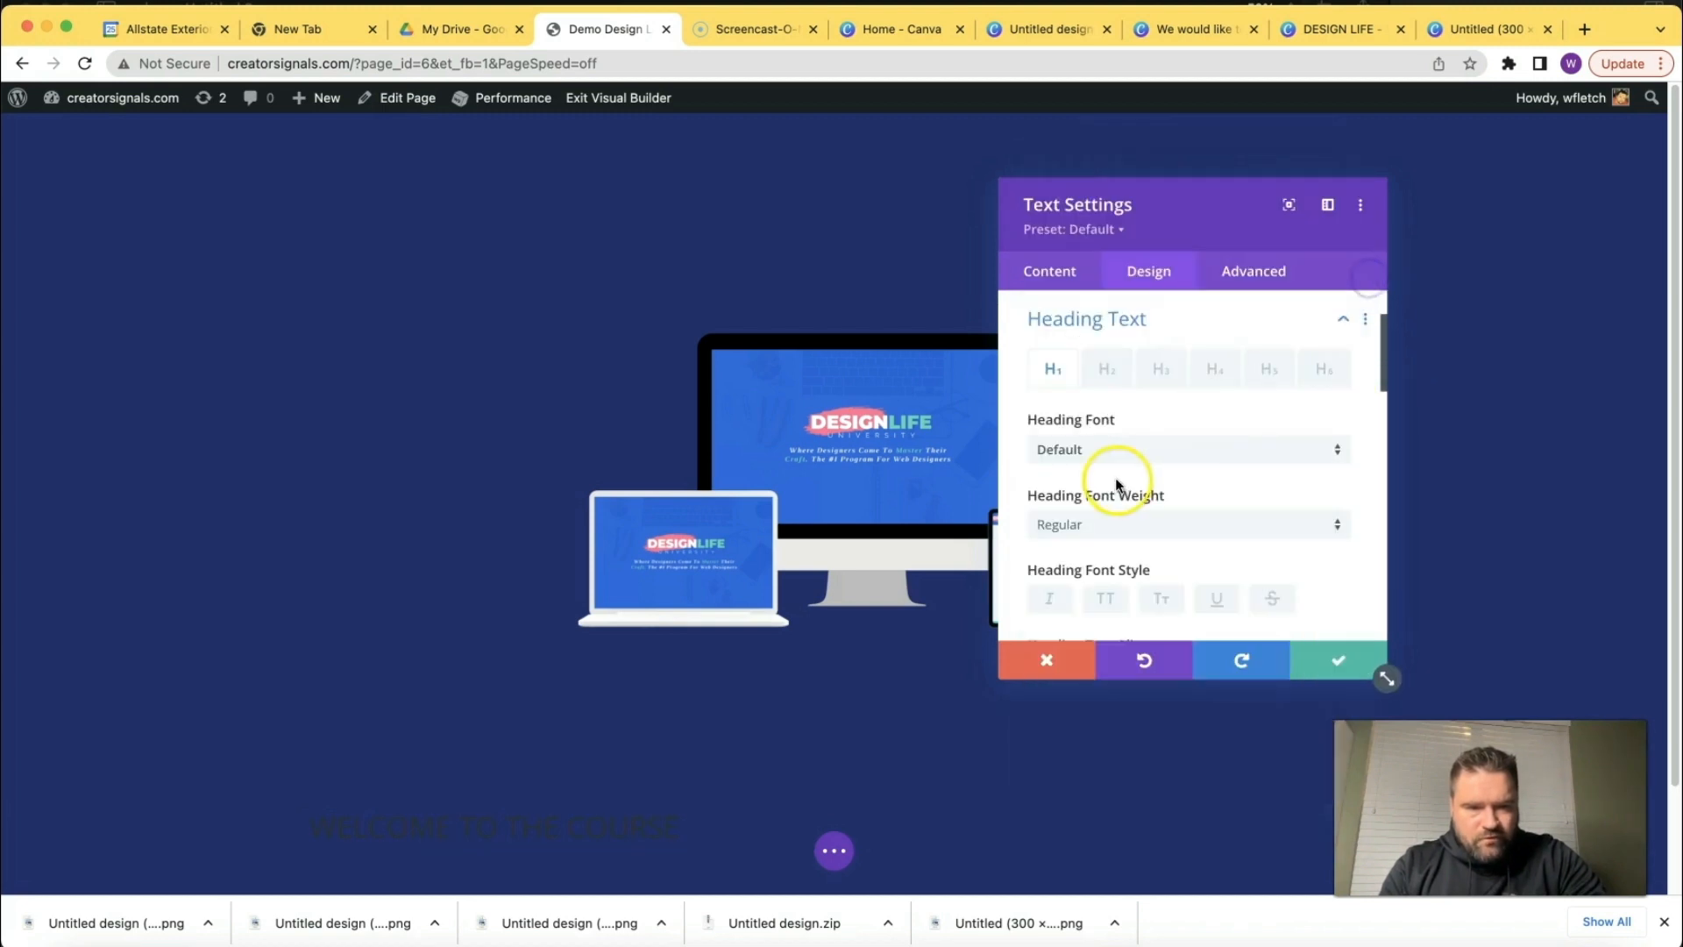
pyautogui.click(1113, 525)
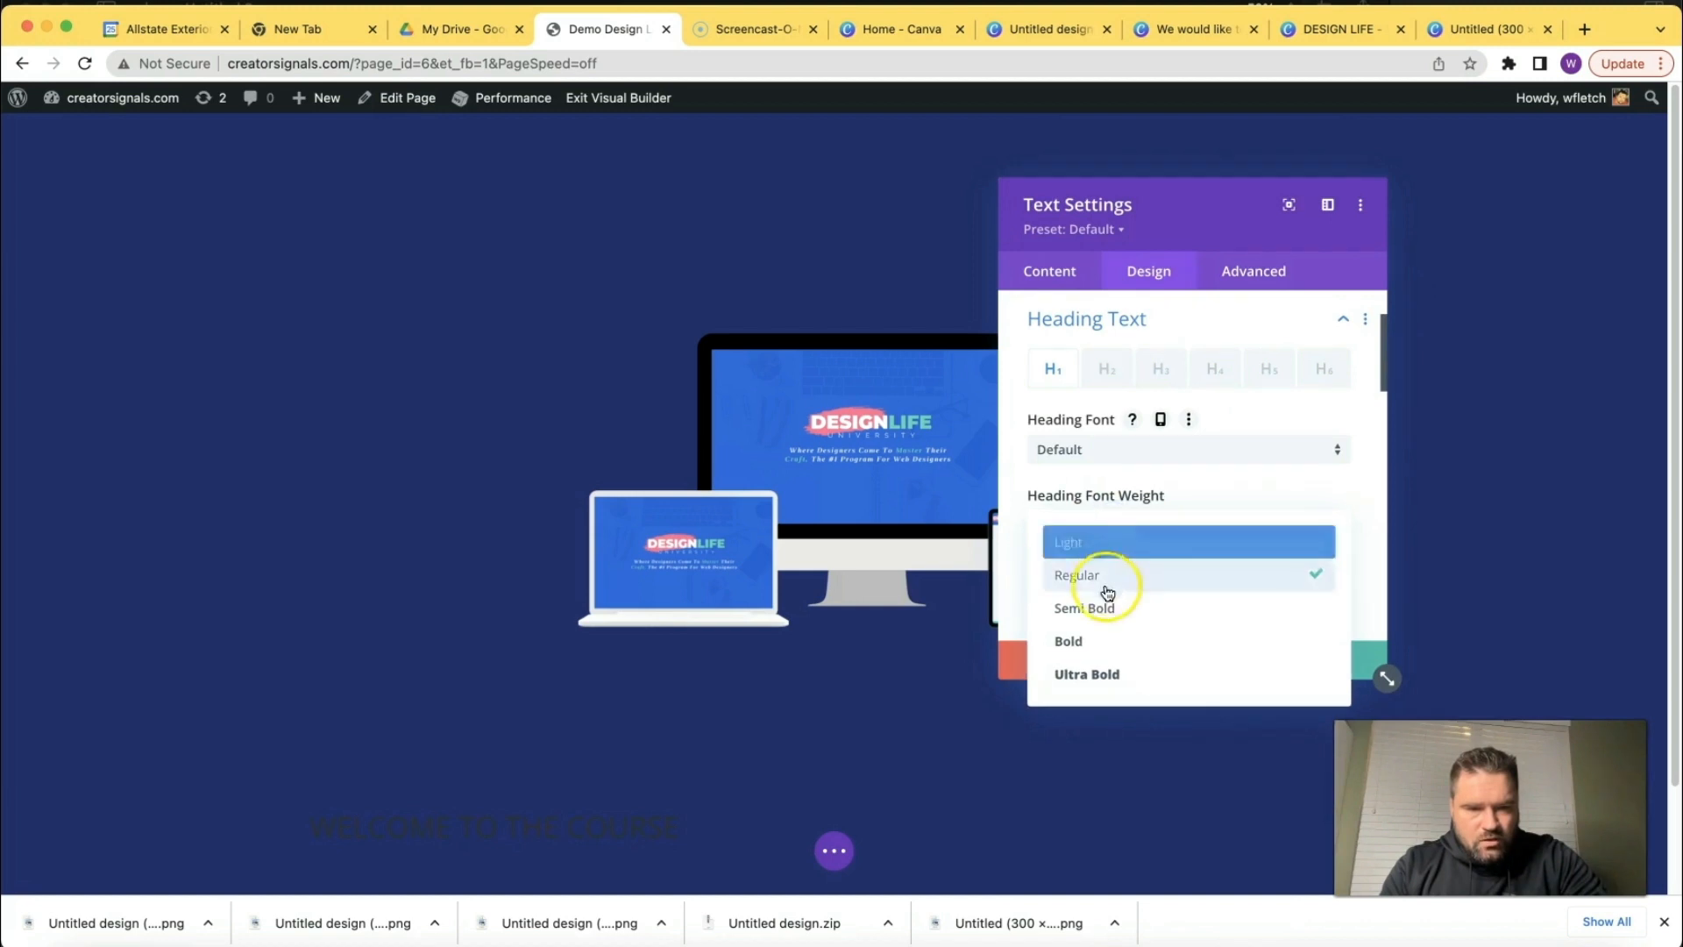
pyautogui.click(1107, 673)
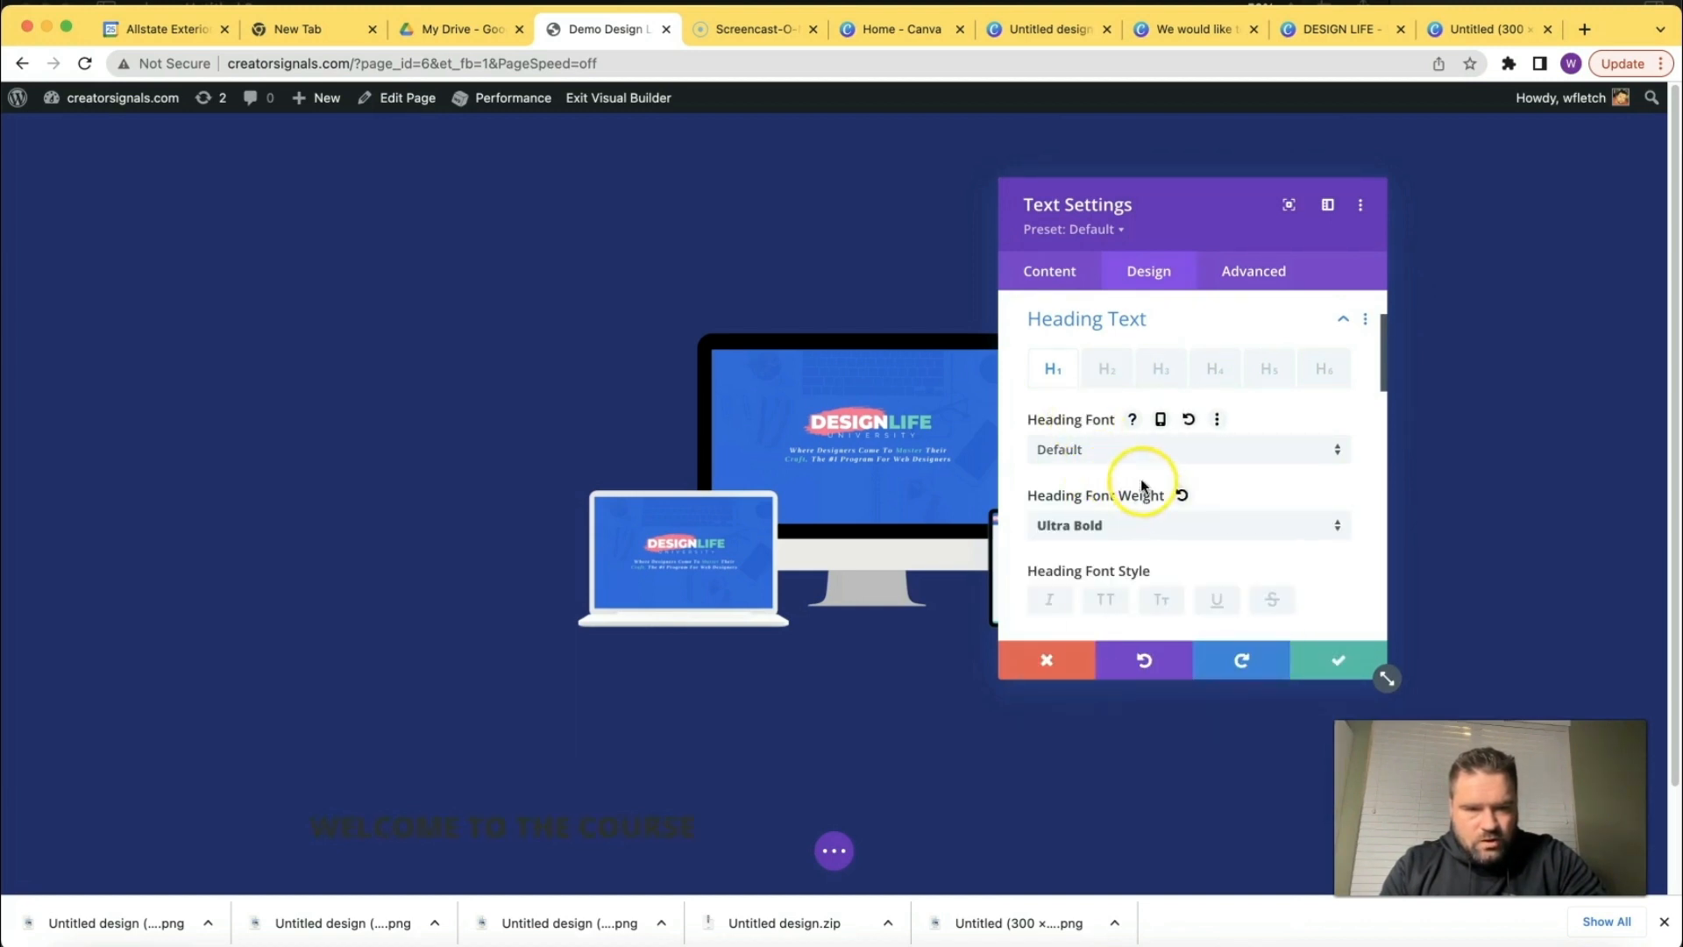
# Colour the H1 heading text white and centre-align it.
pyautogui.scroll(-5, 1142, 485)
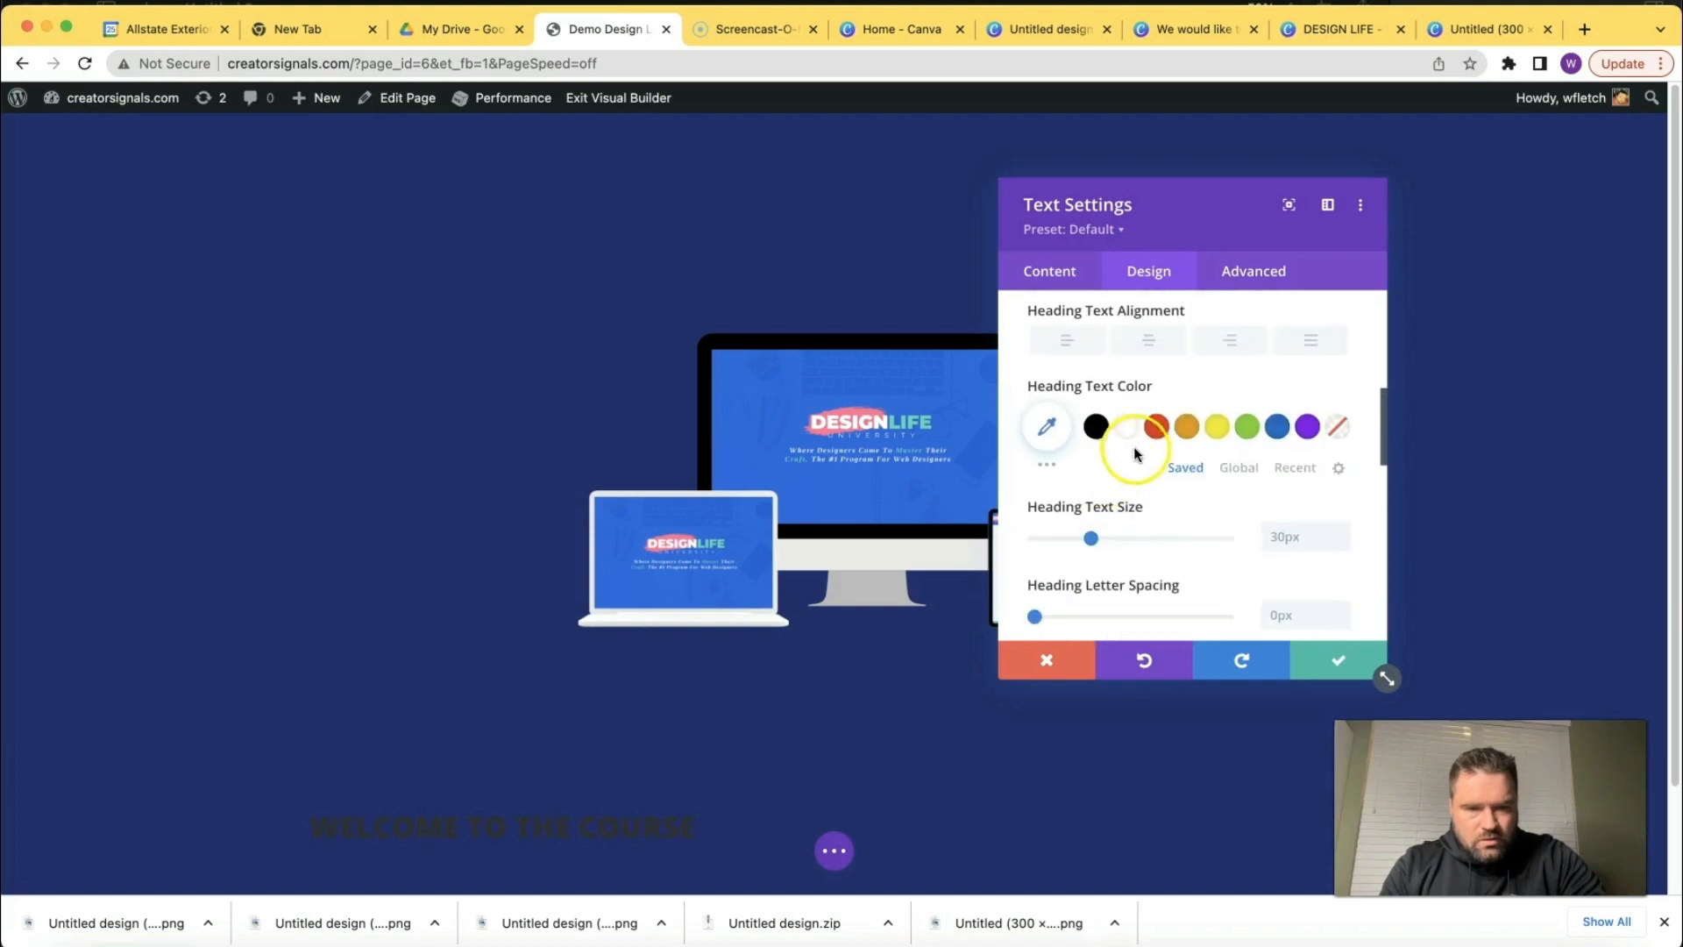
pyautogui.click(1126, 427)
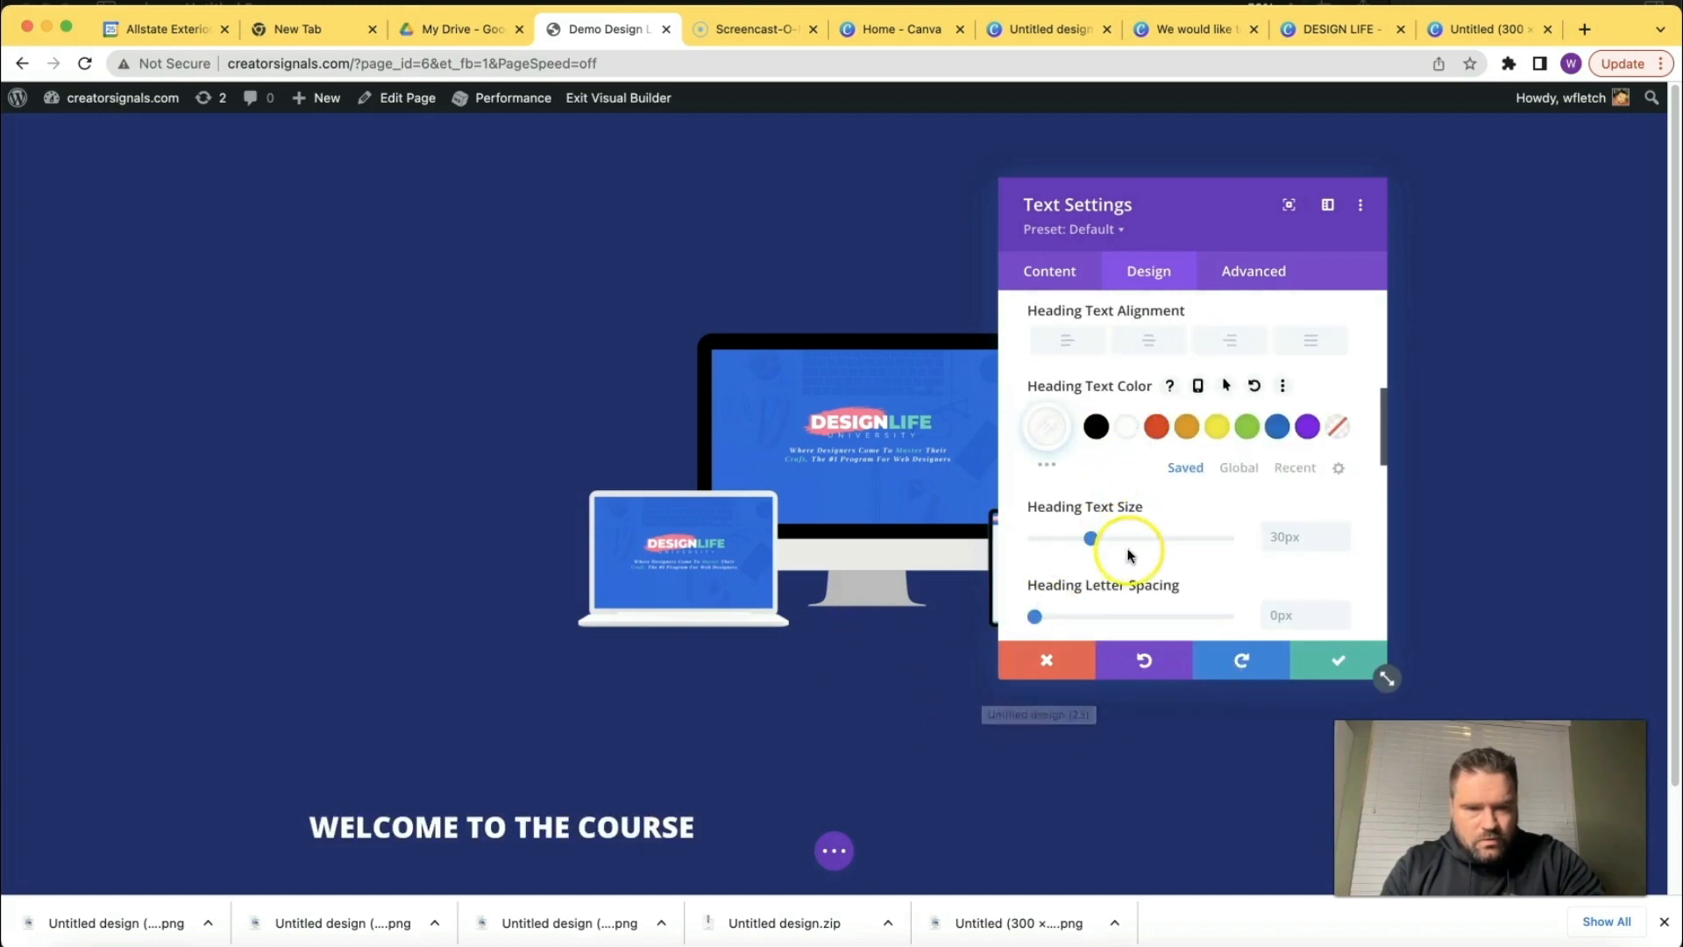
pyautogui.scroll(2, 1189, 510)
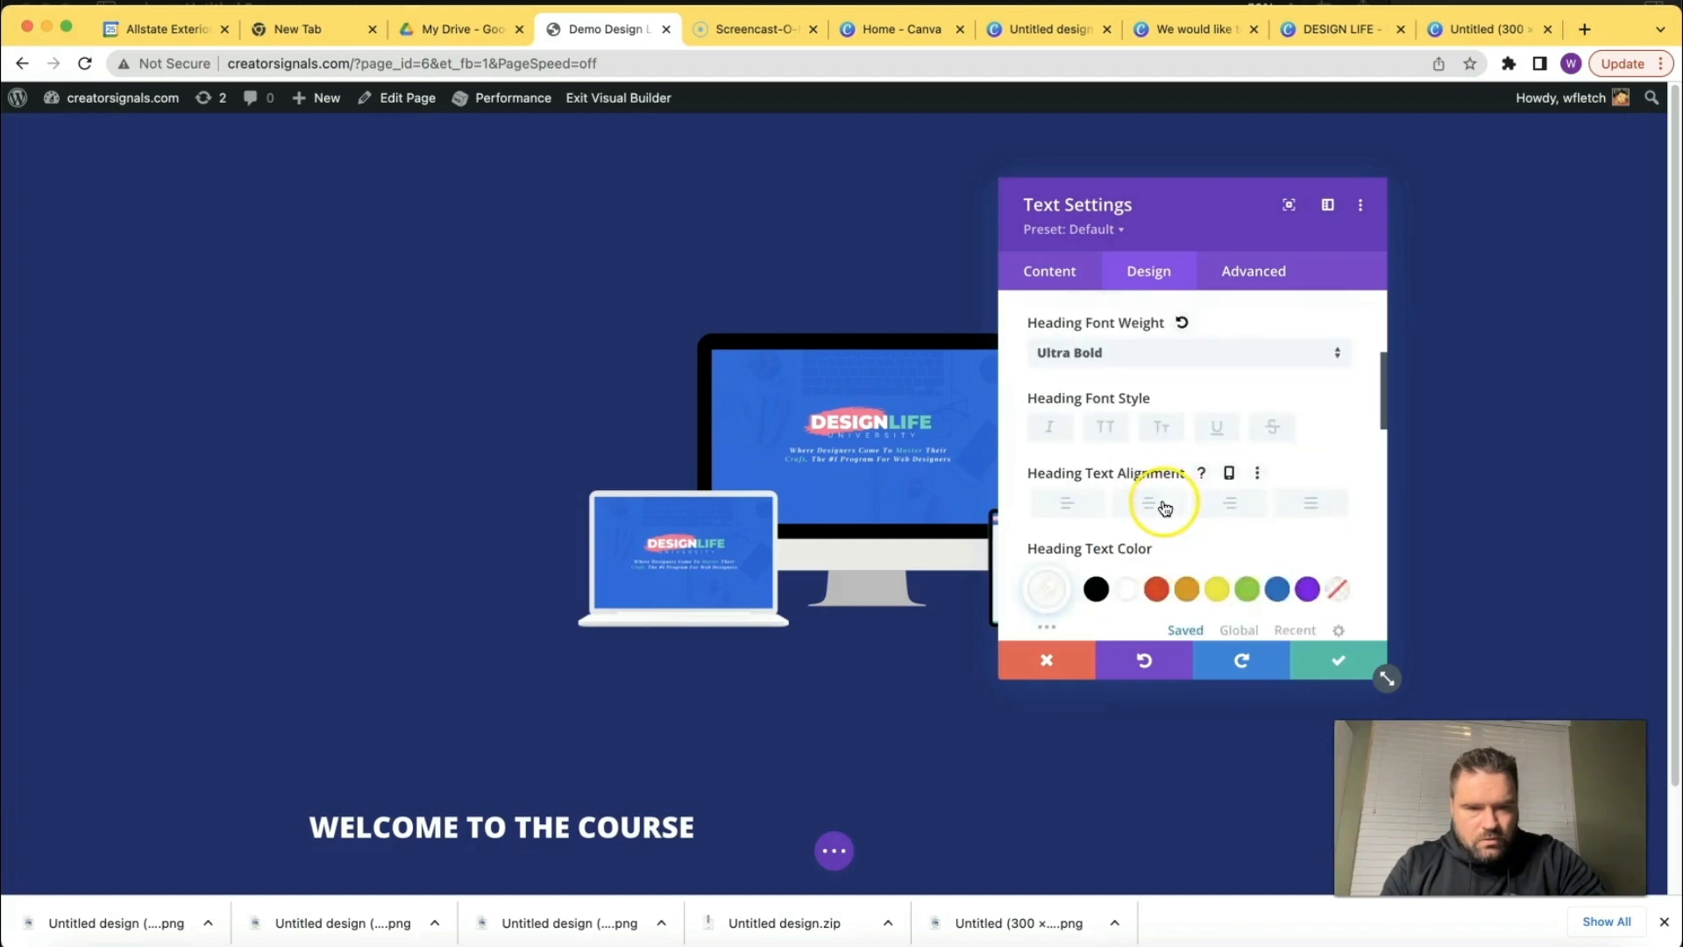
pyautogui.click(1158, 505)
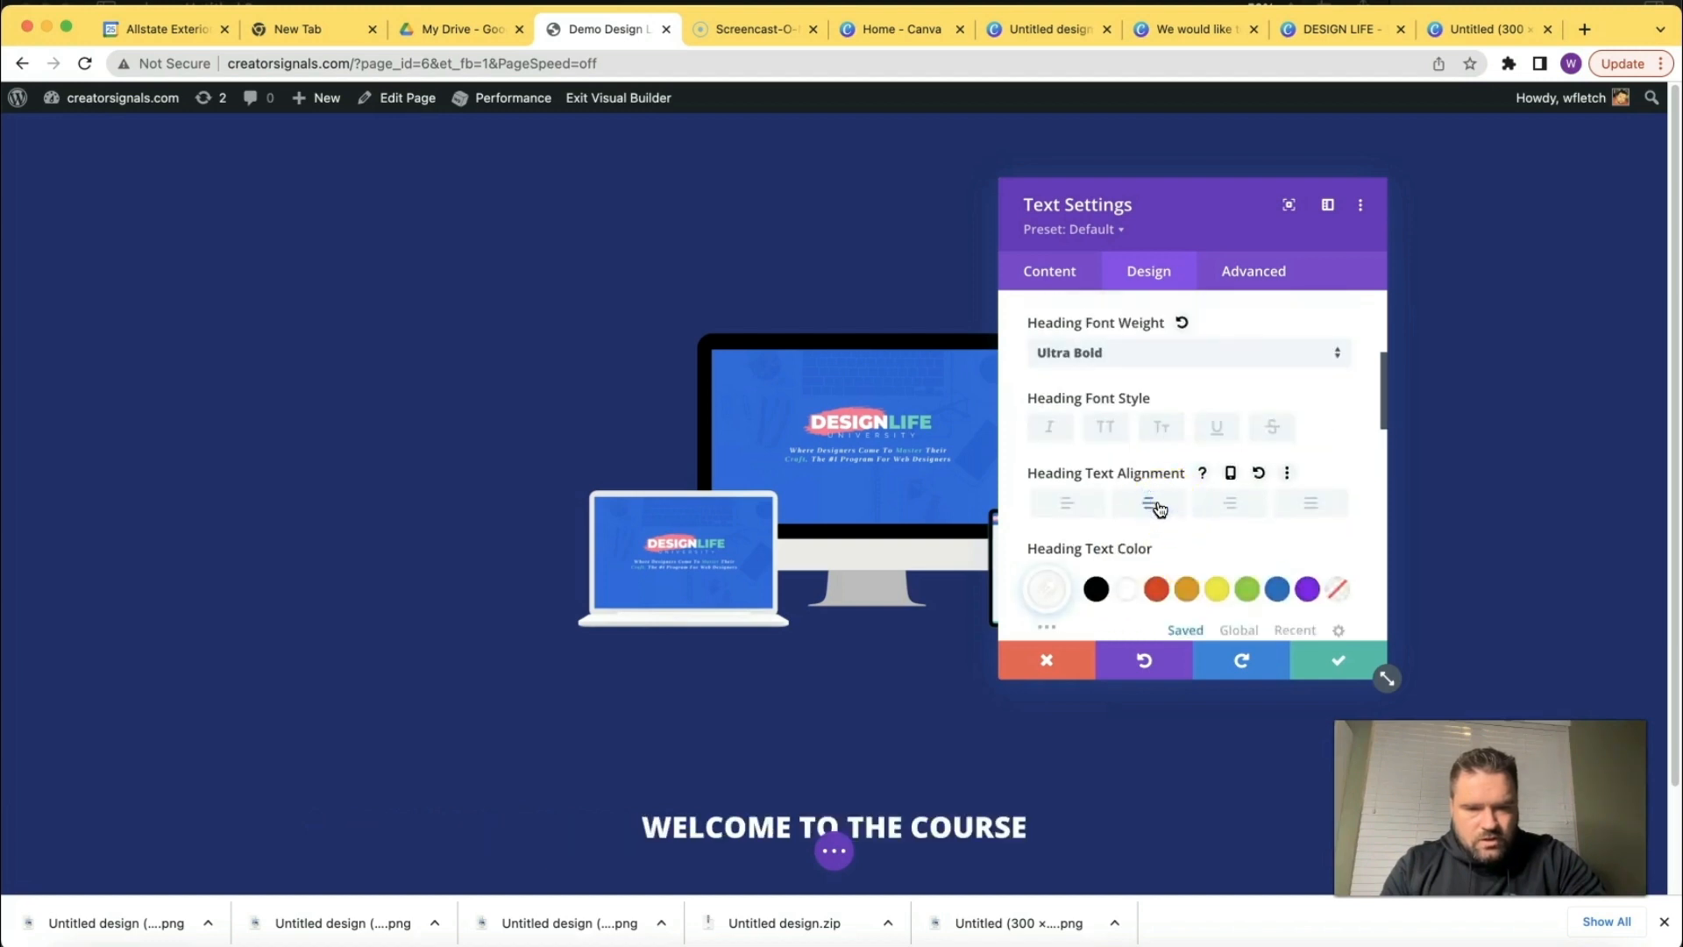
# Set the heading text size to 37px and save the Text module settings.
pyautogui.scroll(-3, 1100, 424)
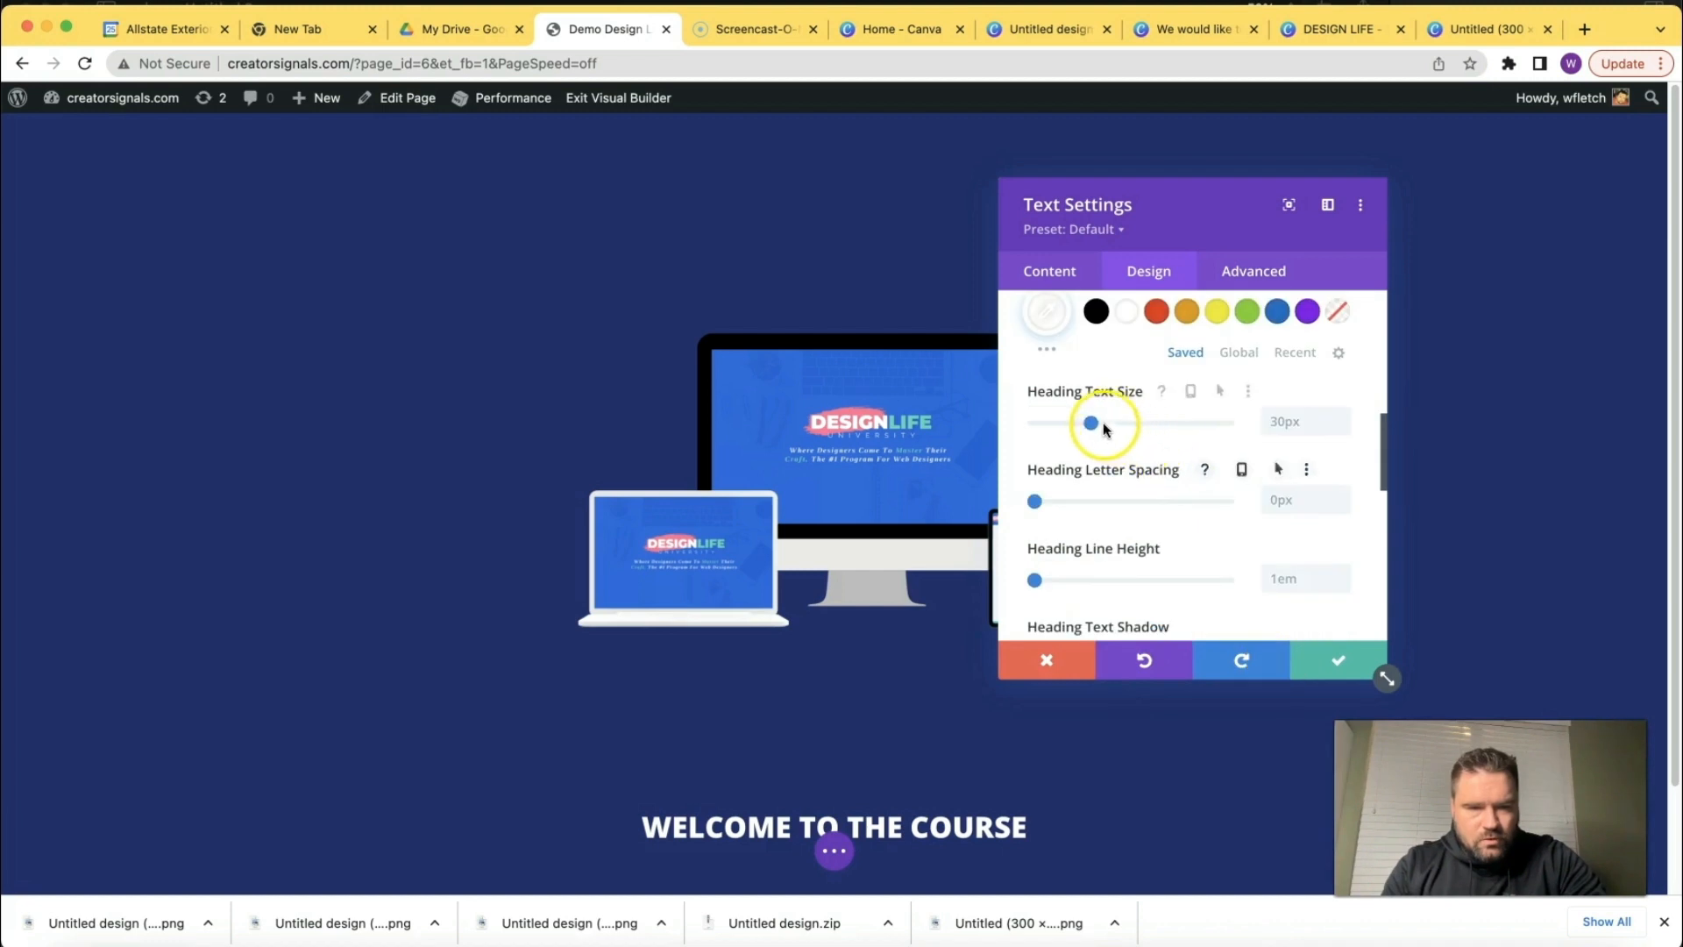
pyautogui.moveTo(1093, 424); pyautogui.dragTo(1106, 428)
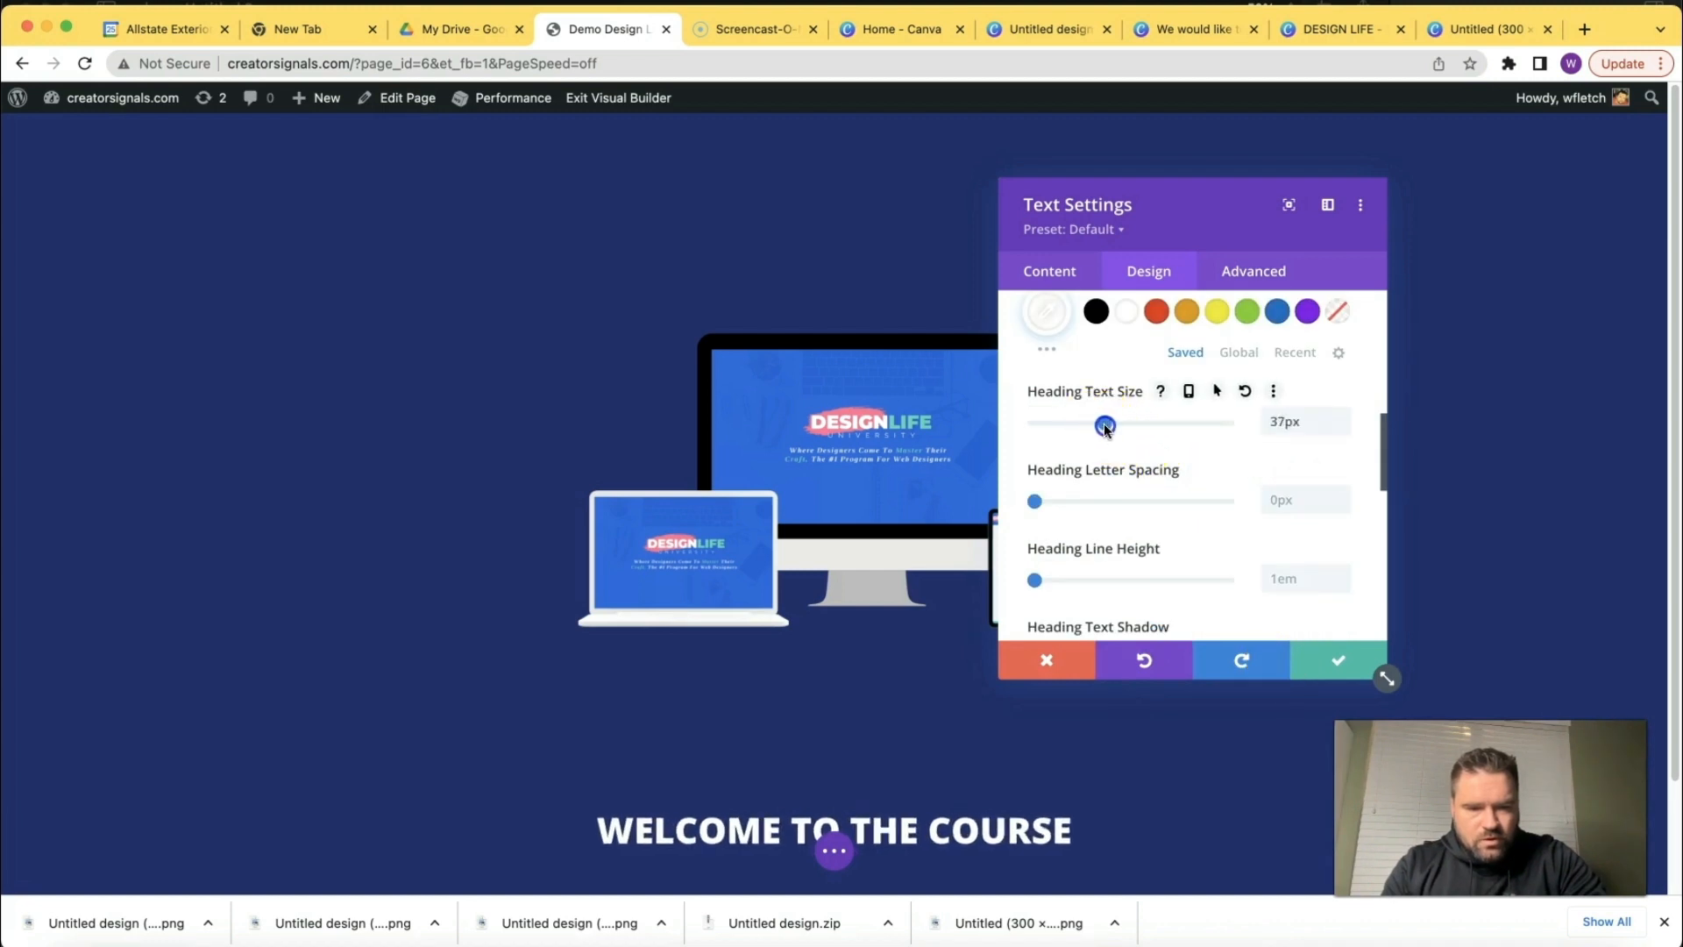
pyautogui.scroll(-5, 1228, 523)
pyautogui.click(1335, 660)
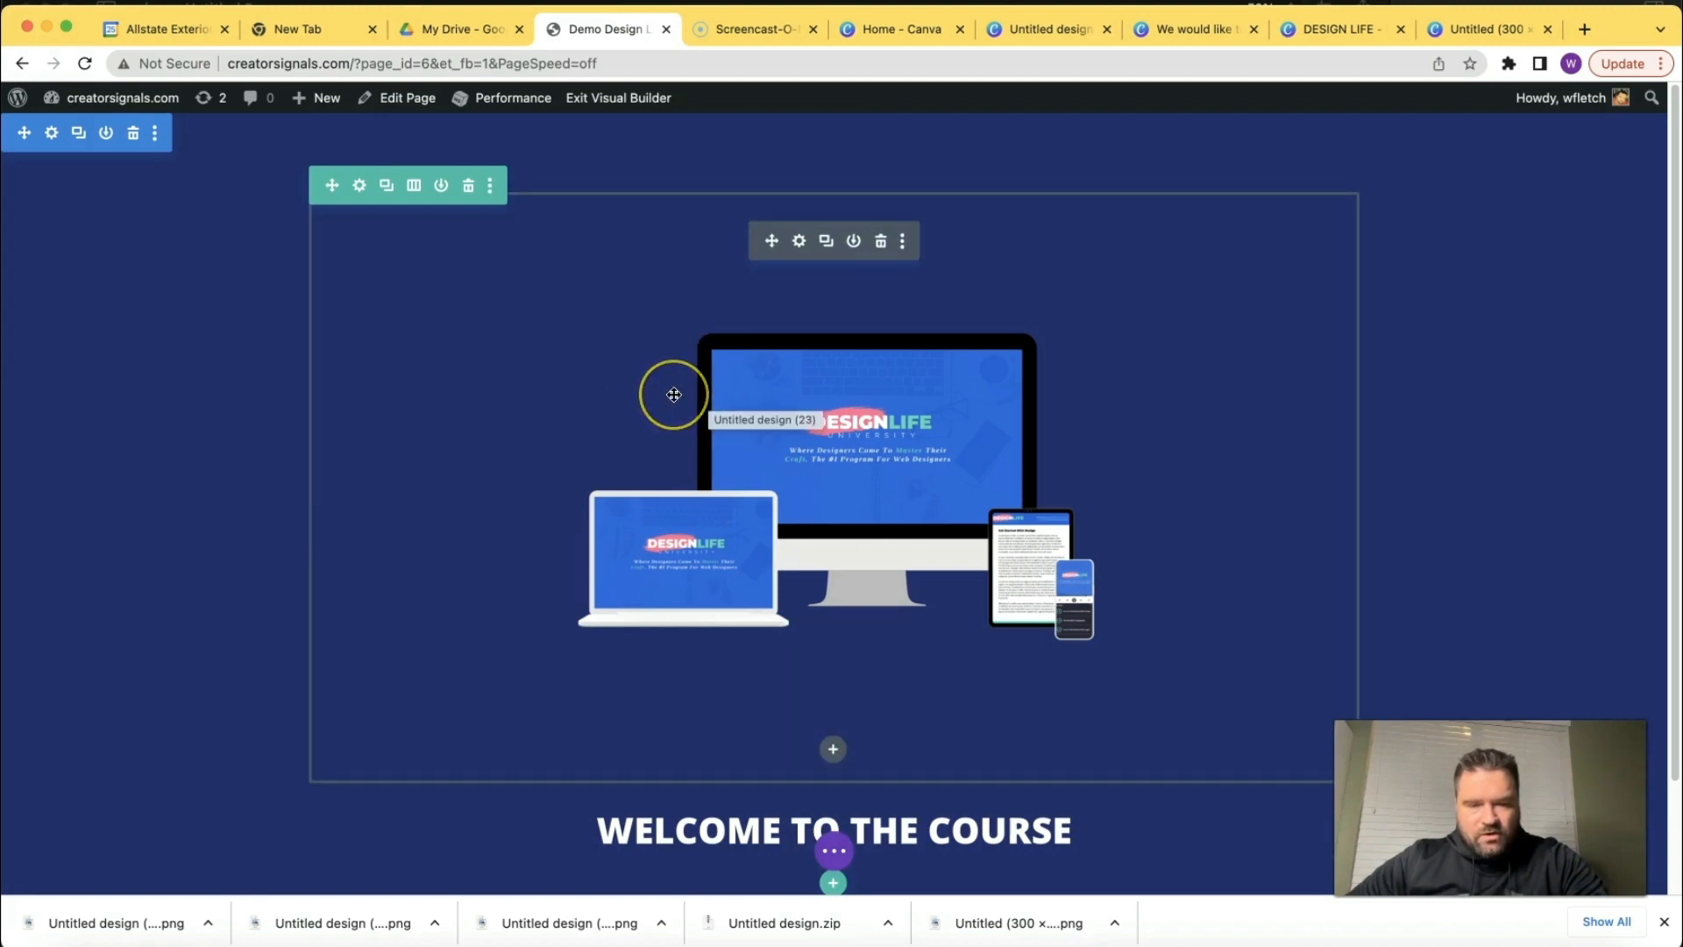
# Switch to the Canva mockup design and copy the monitor, laptop, tablet and phone images from page 1.
pyautogui.click(896, 32)
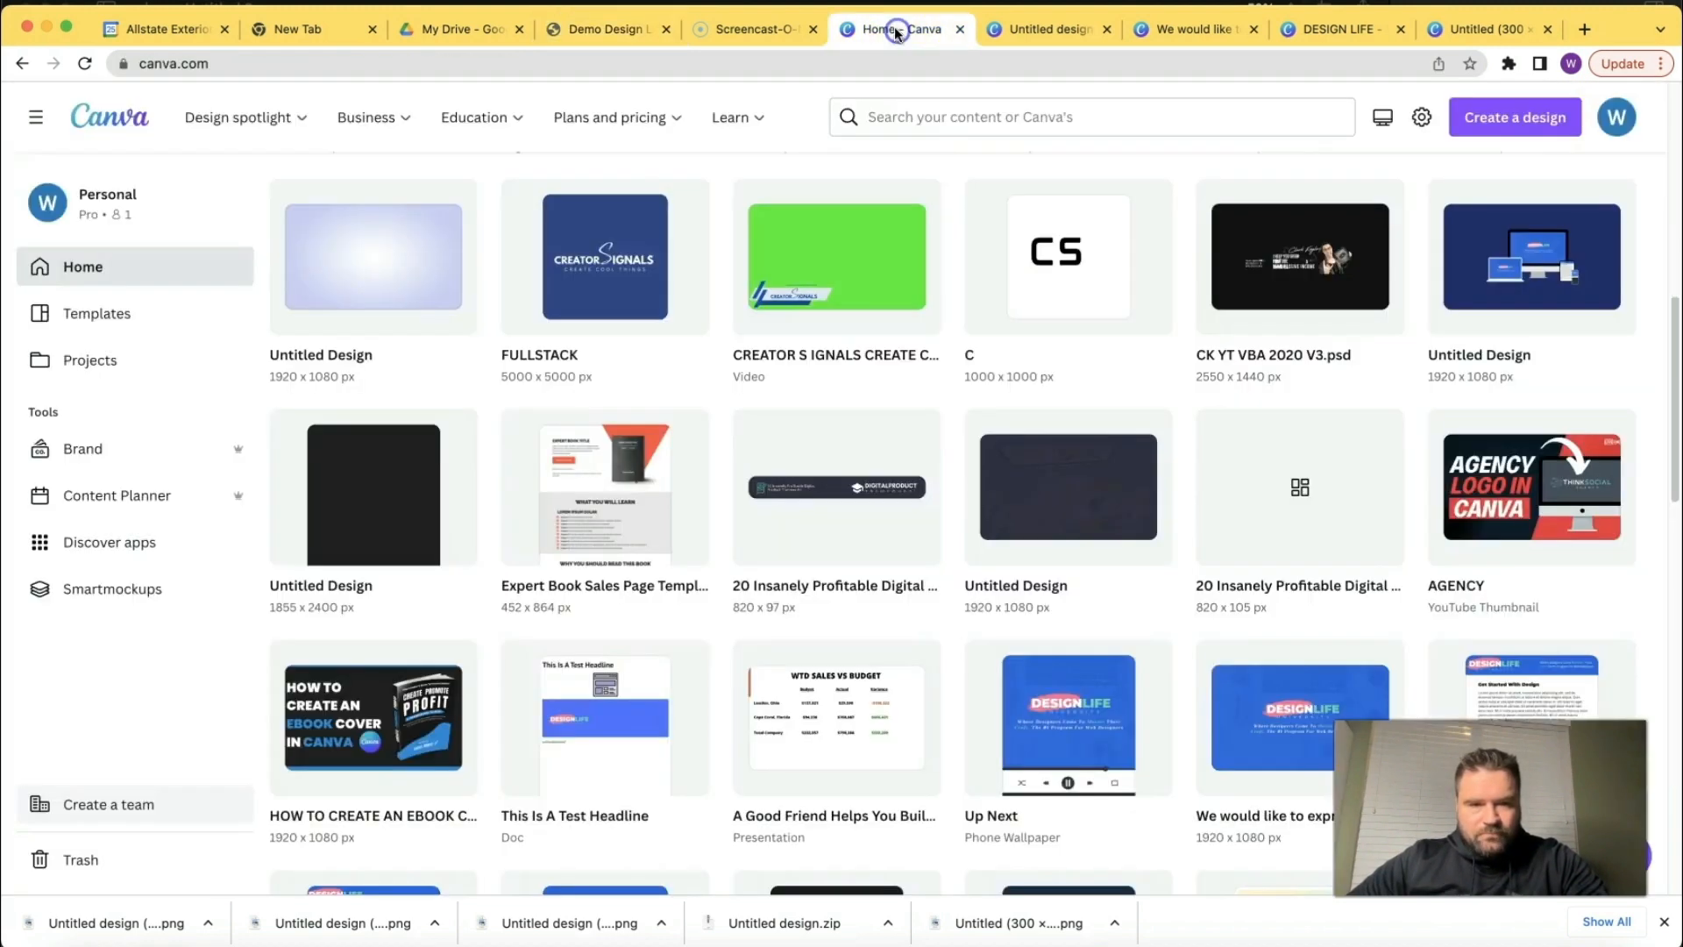
pyautogui.click(1022, 32)
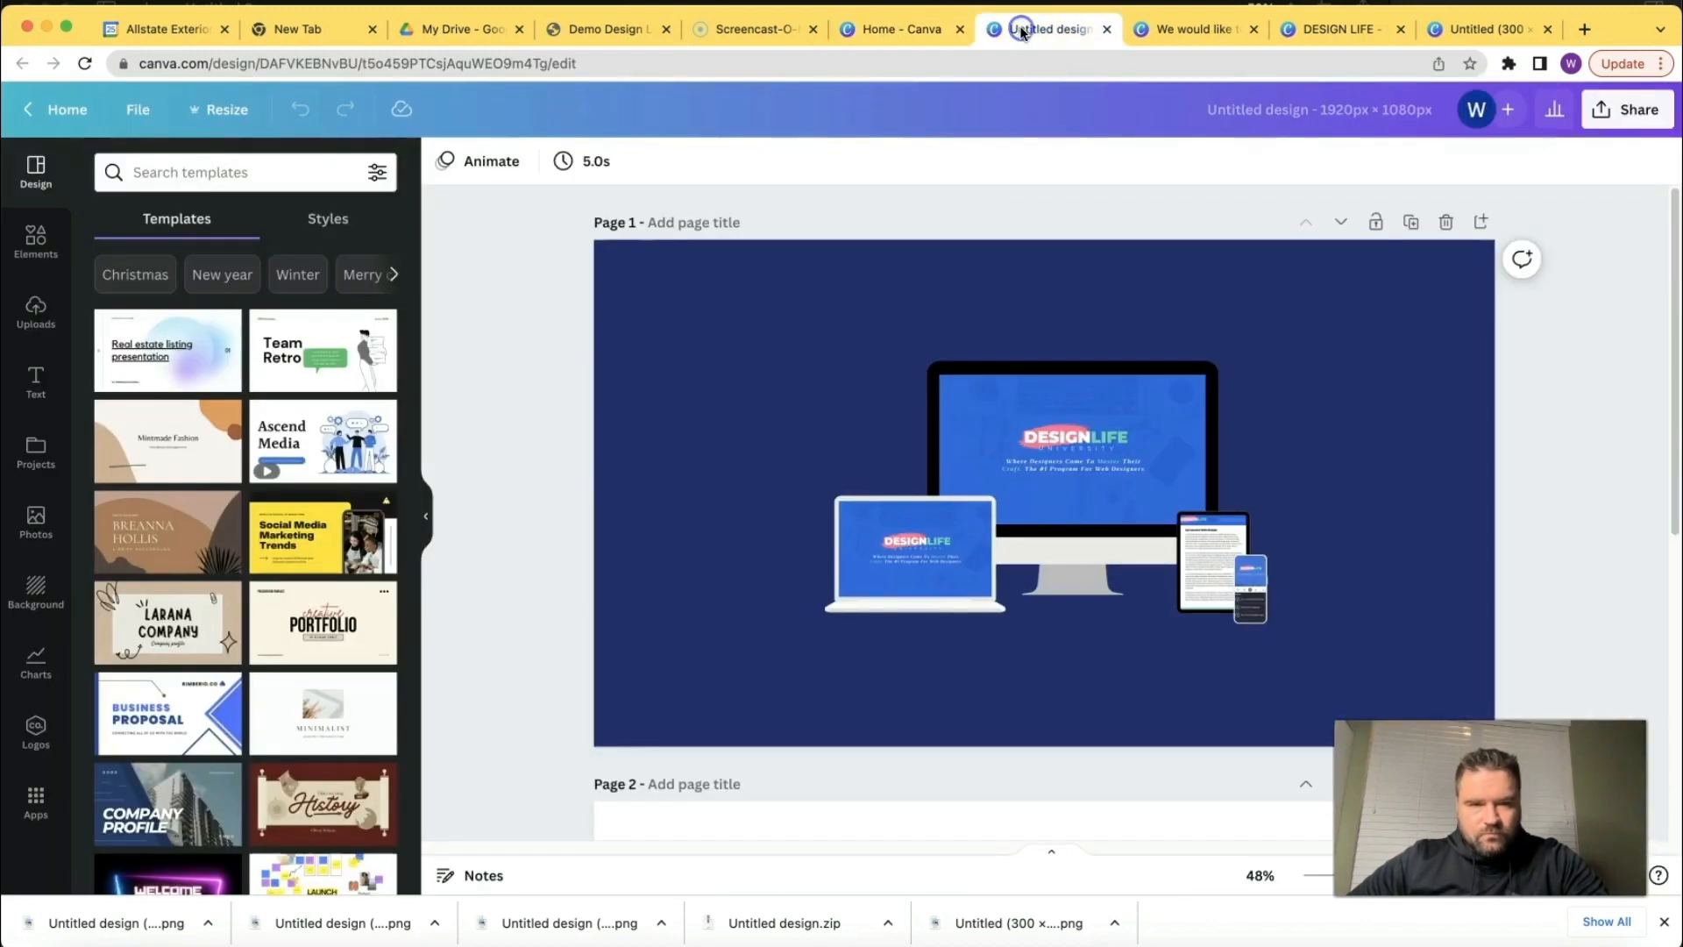
pyautogui.click(1007, 421)
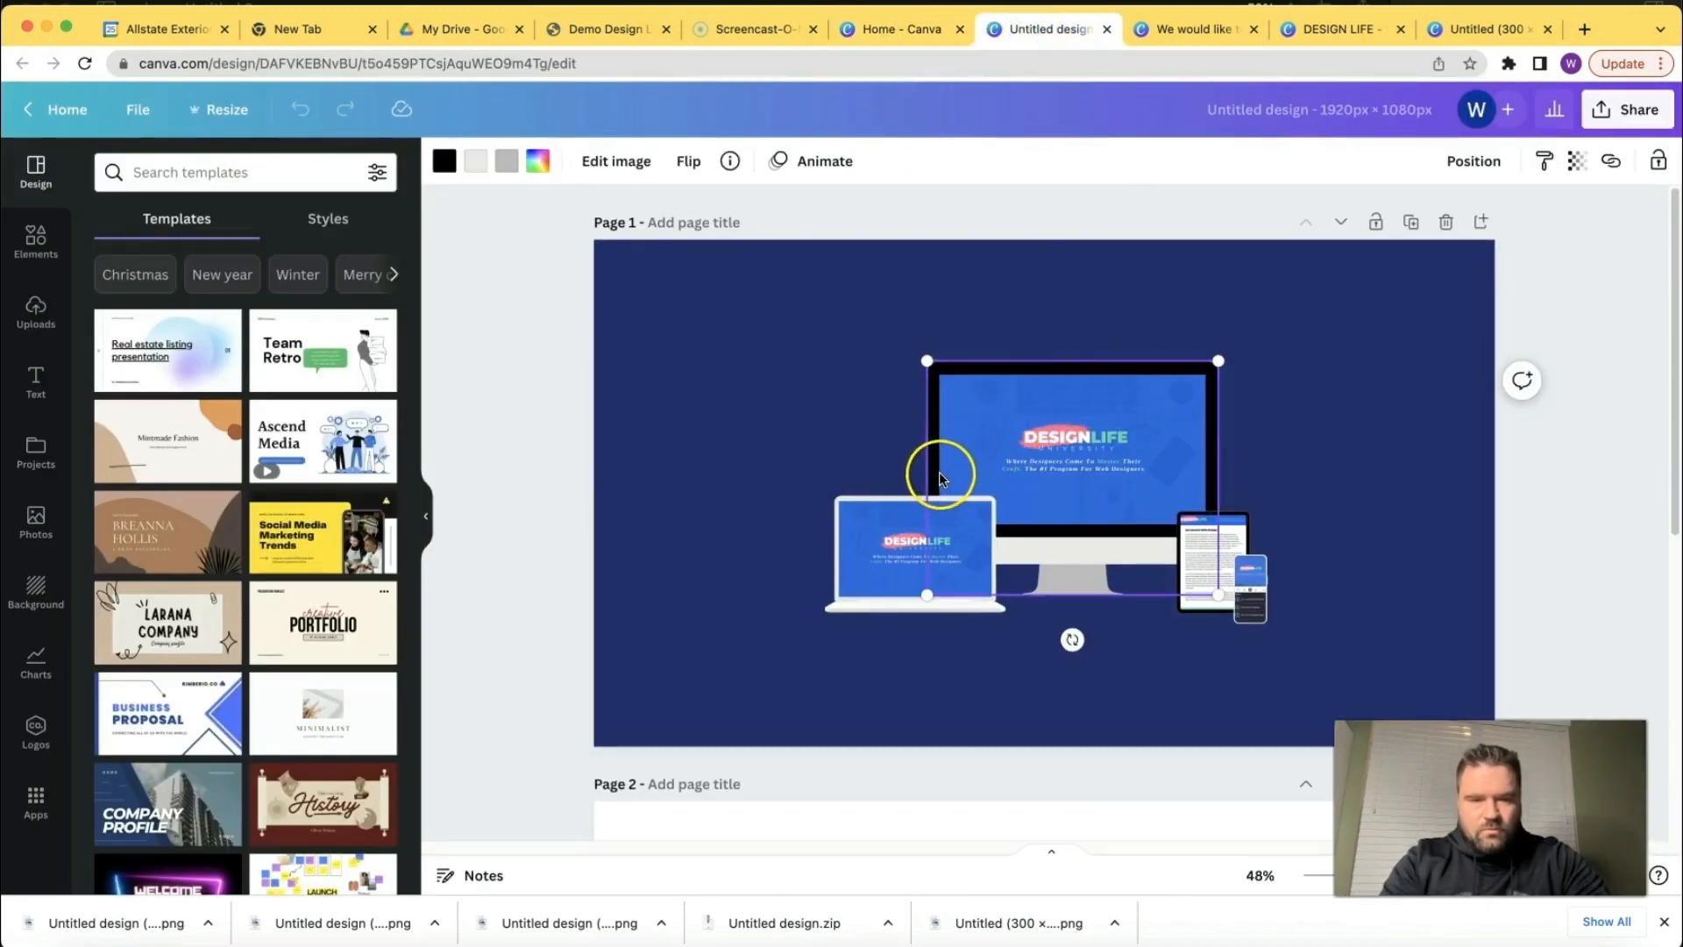
pyautogui.keyDown('shift'); pyautogui.click(916, 524); pyautogui.keyUp('shift')
pyautogui.keyDown('shift'); pyautogui.click(1262, 596); pyautogui.keyUp('shift')
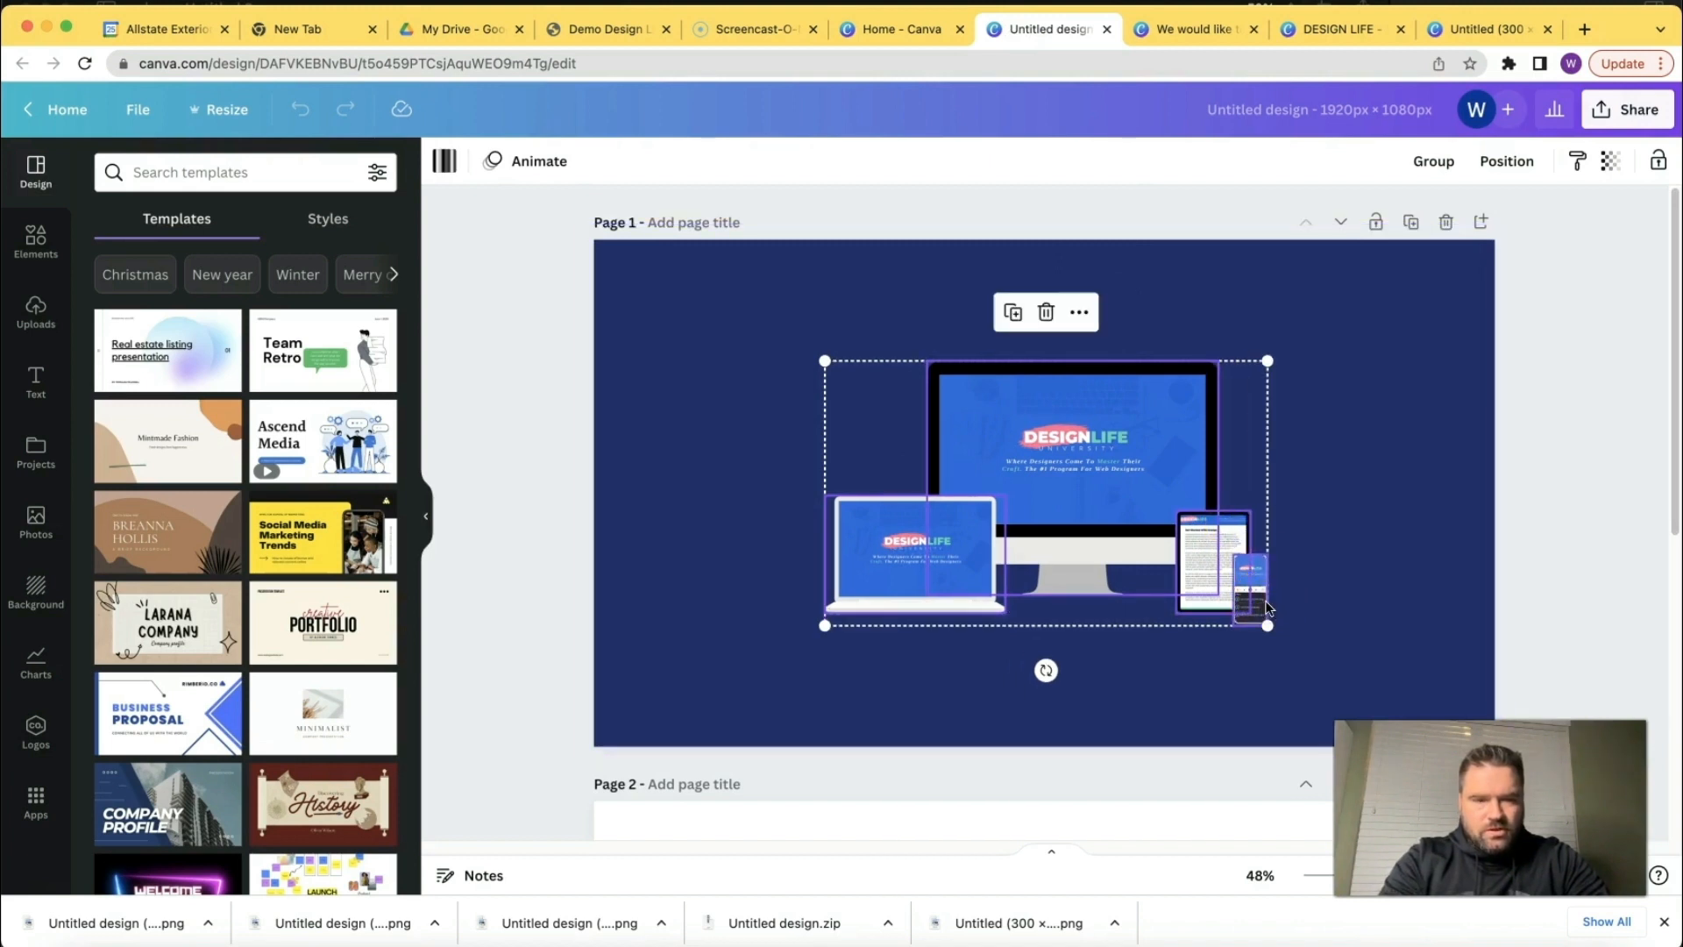
pyautogui.press('Escape')
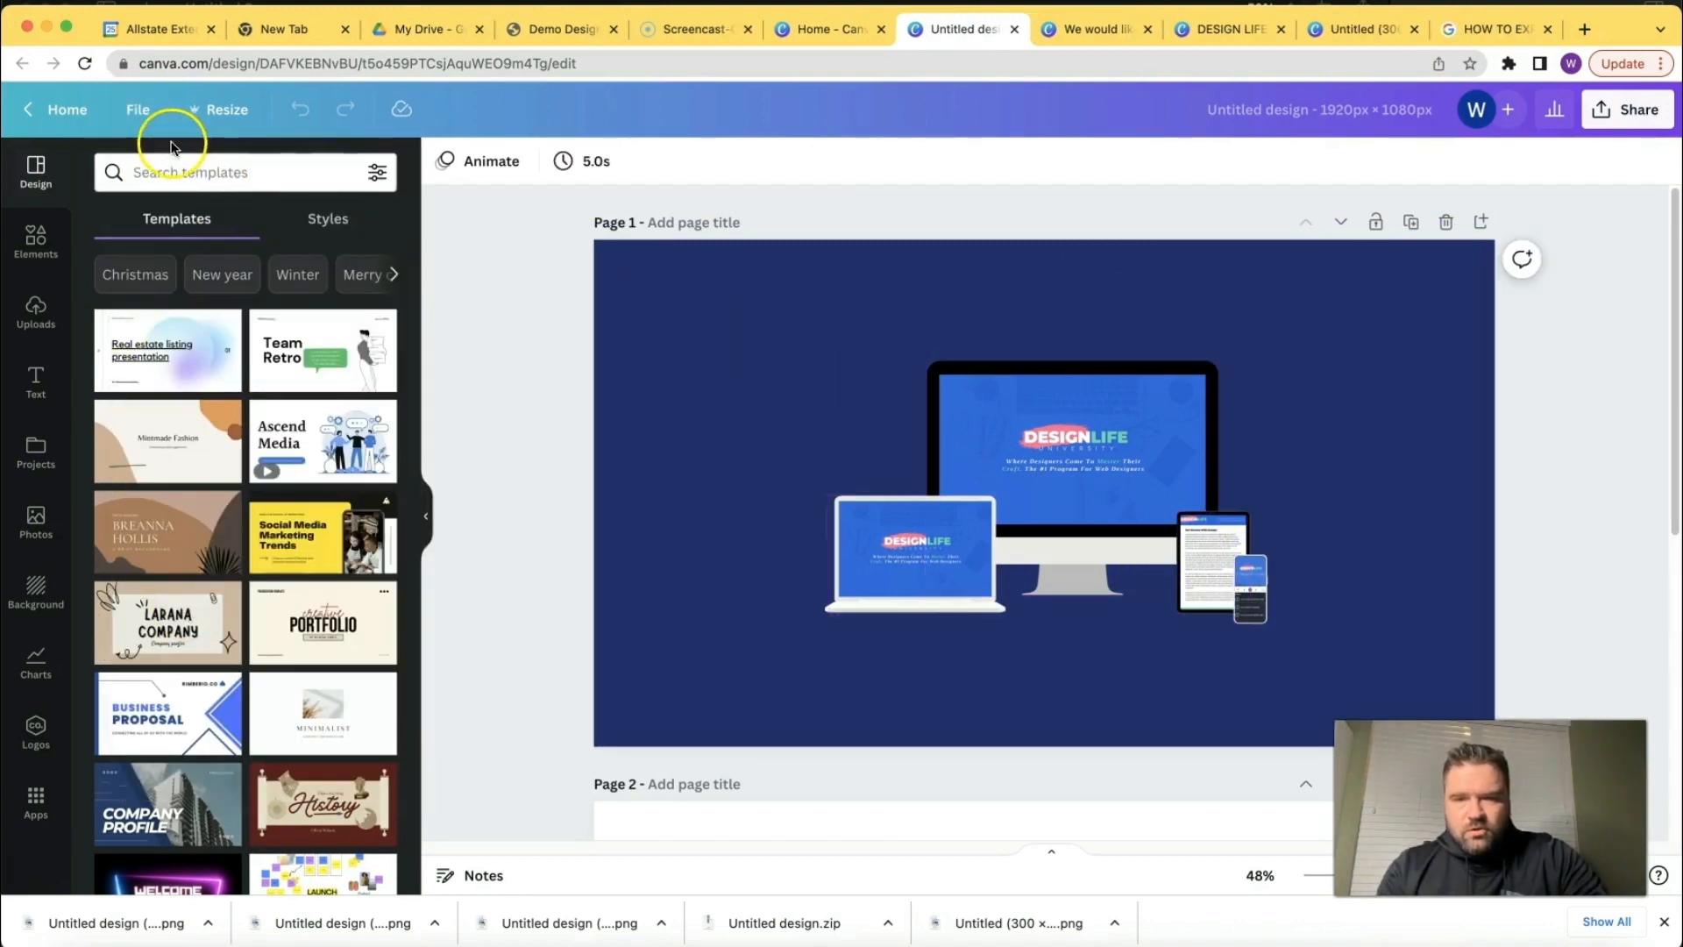
# Create a new custom-size Canva design 575 px wide and 320 px high.
pyautogui.click(127, 110)
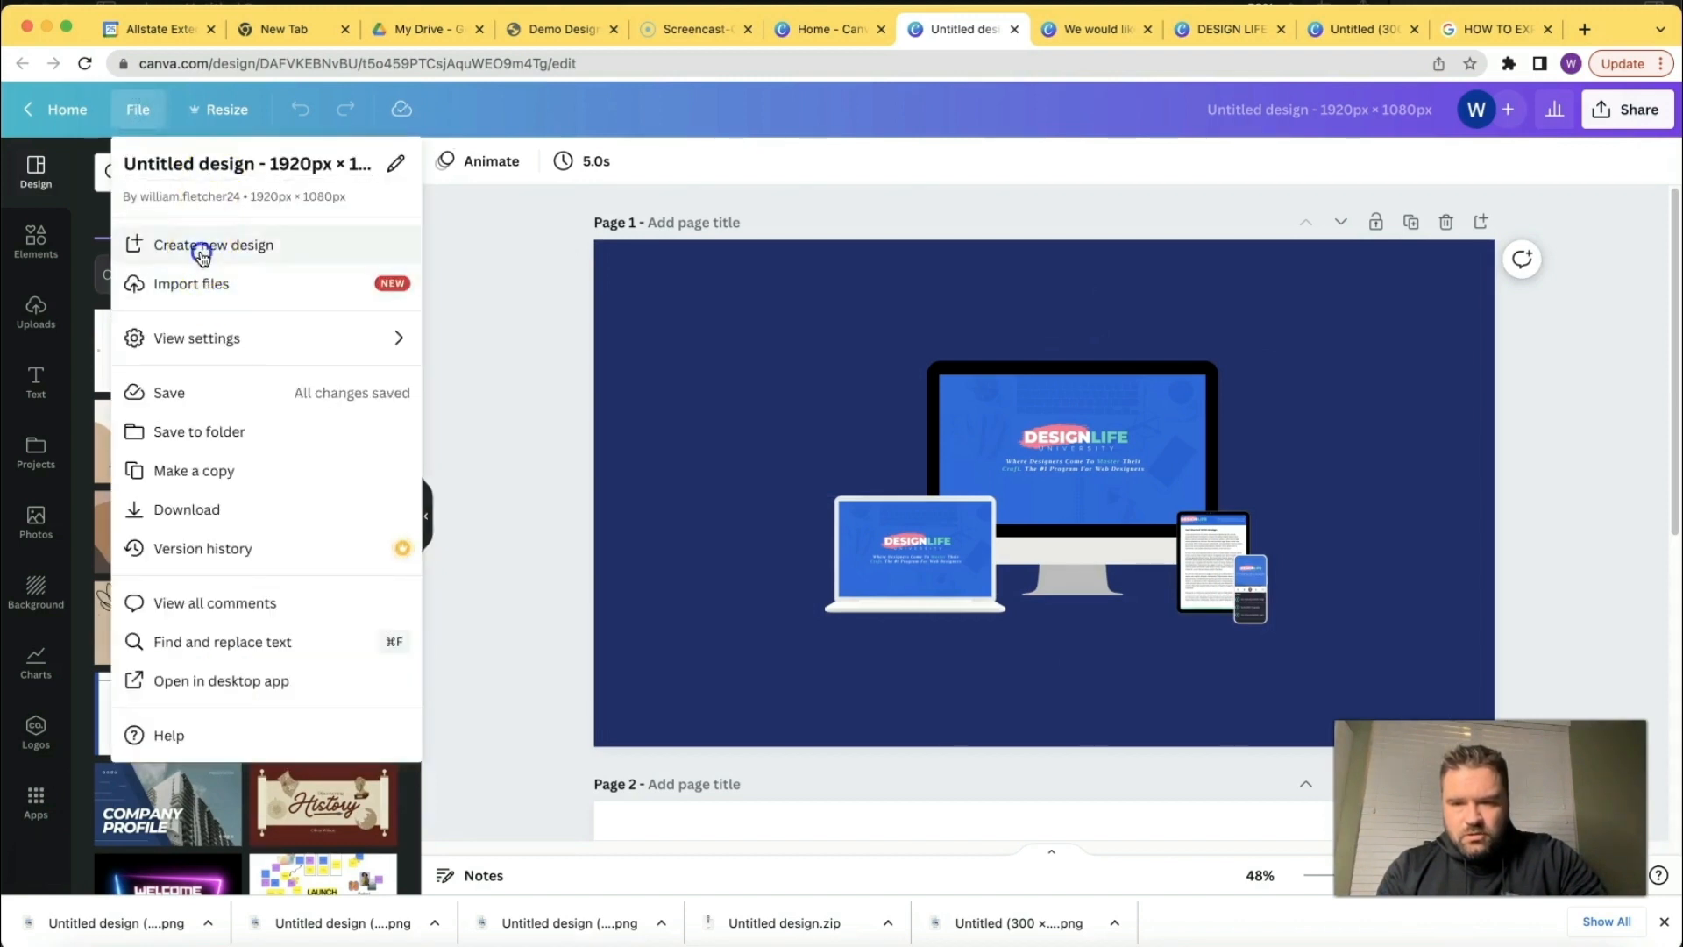
pyautogui.click(198, 252)
pyautogui.click(201, 210)
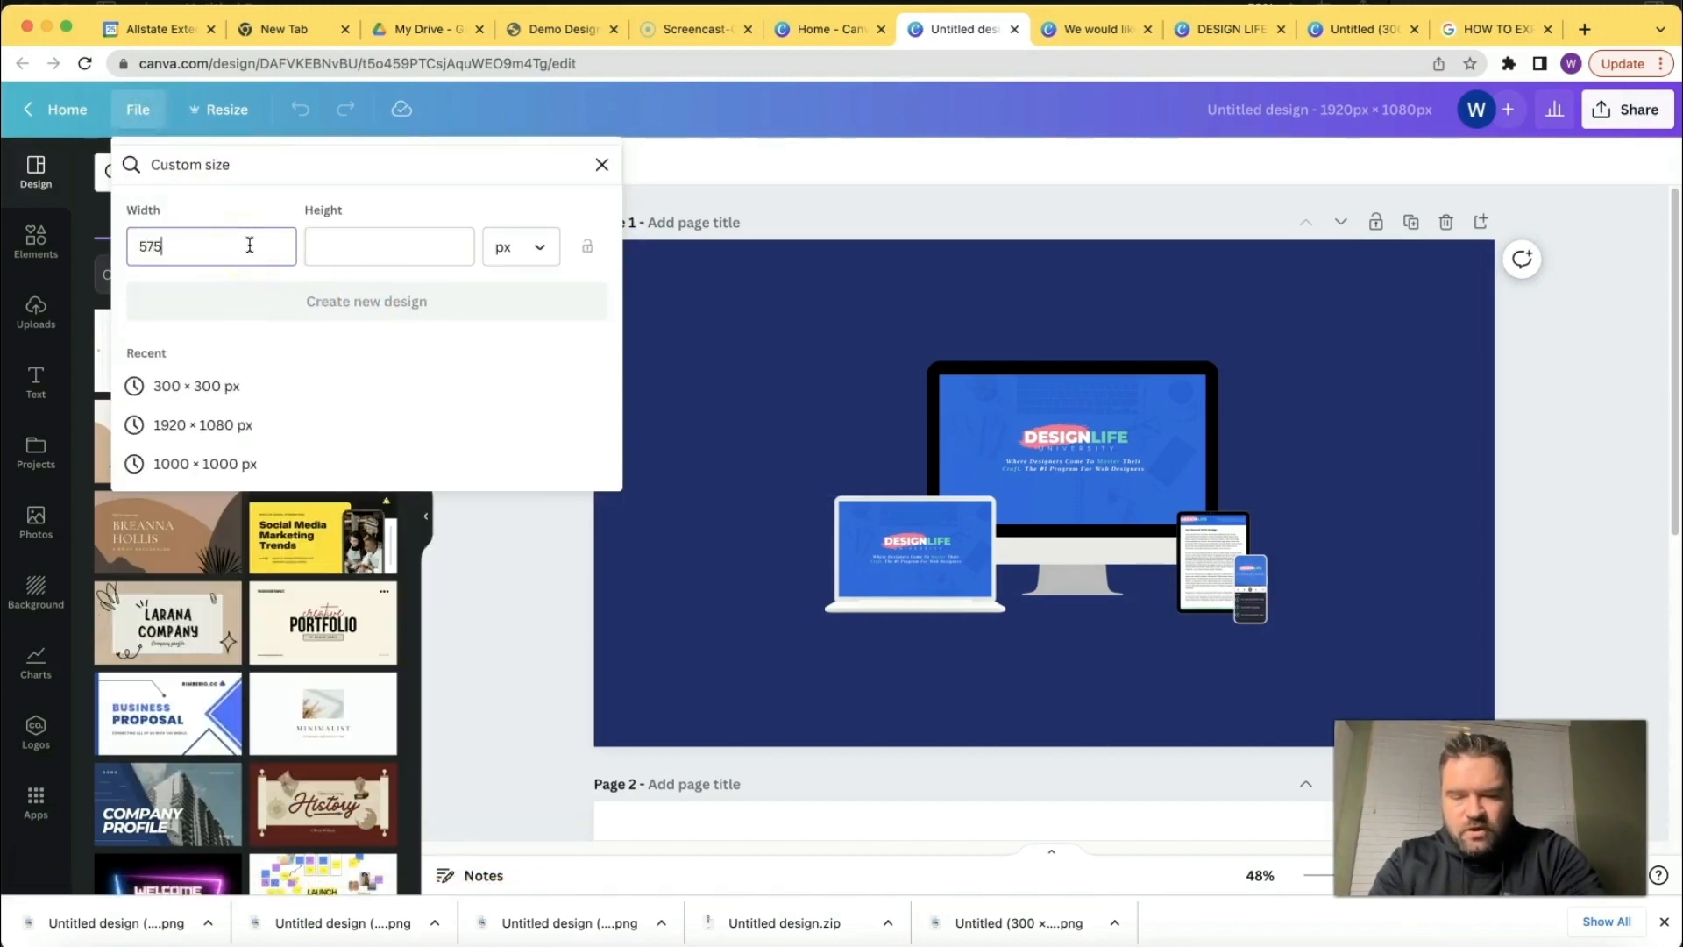
pyautogui.click(376, 247)
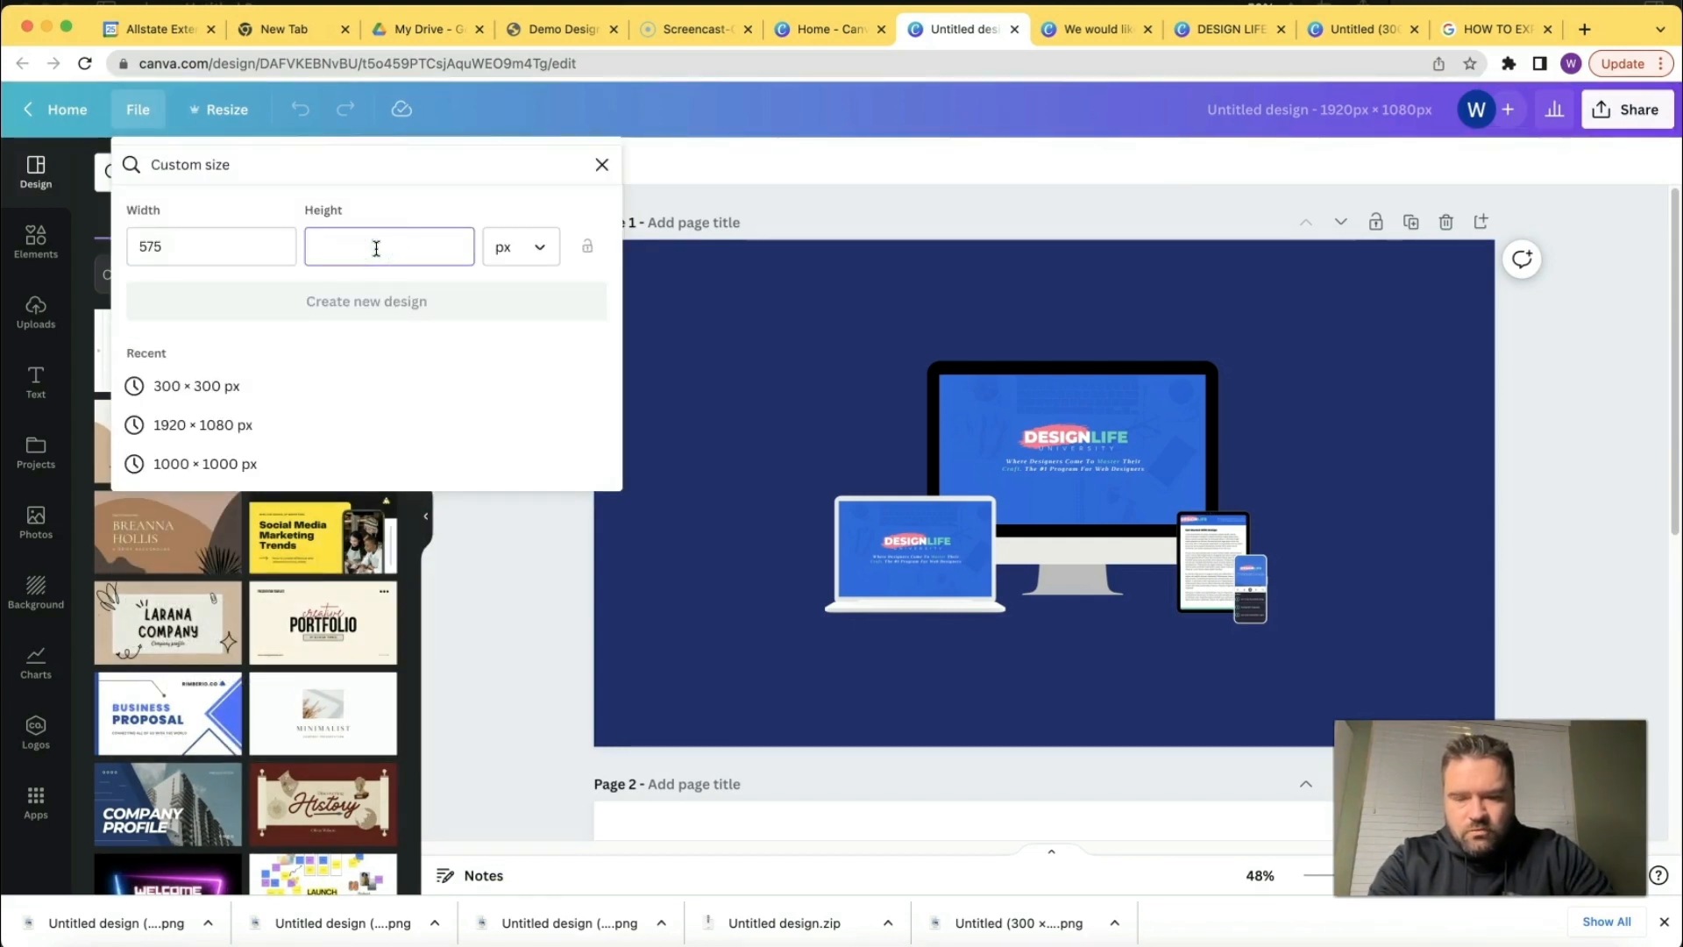
pyautogui.write('32')
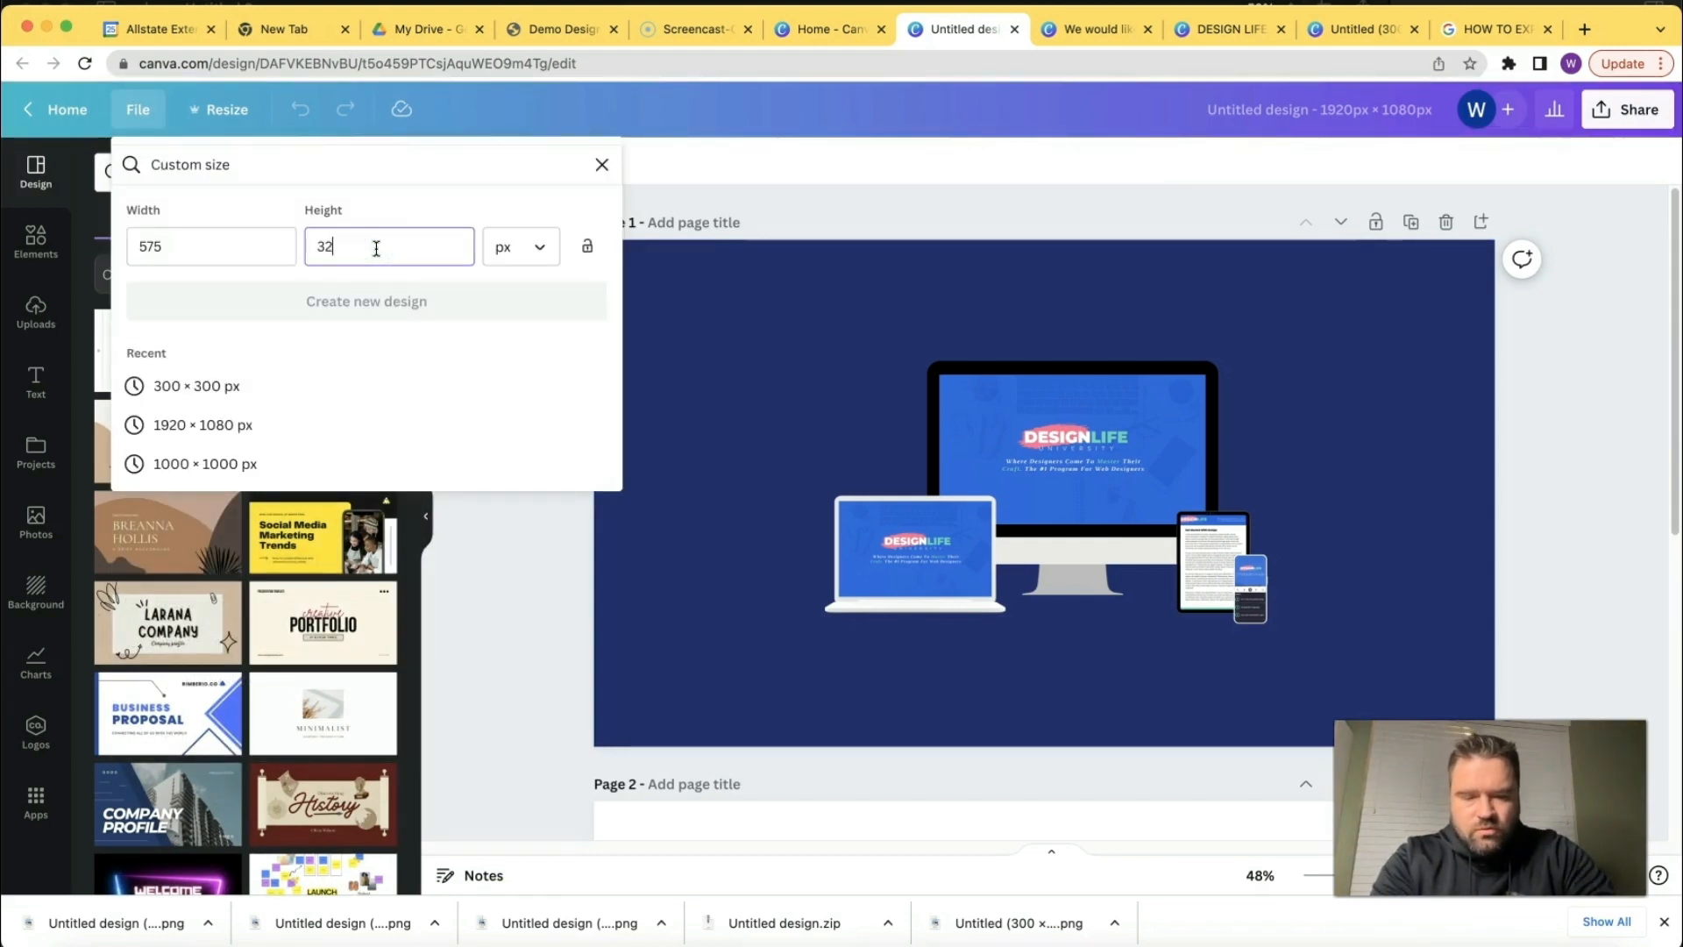
pyautogui.write('09')
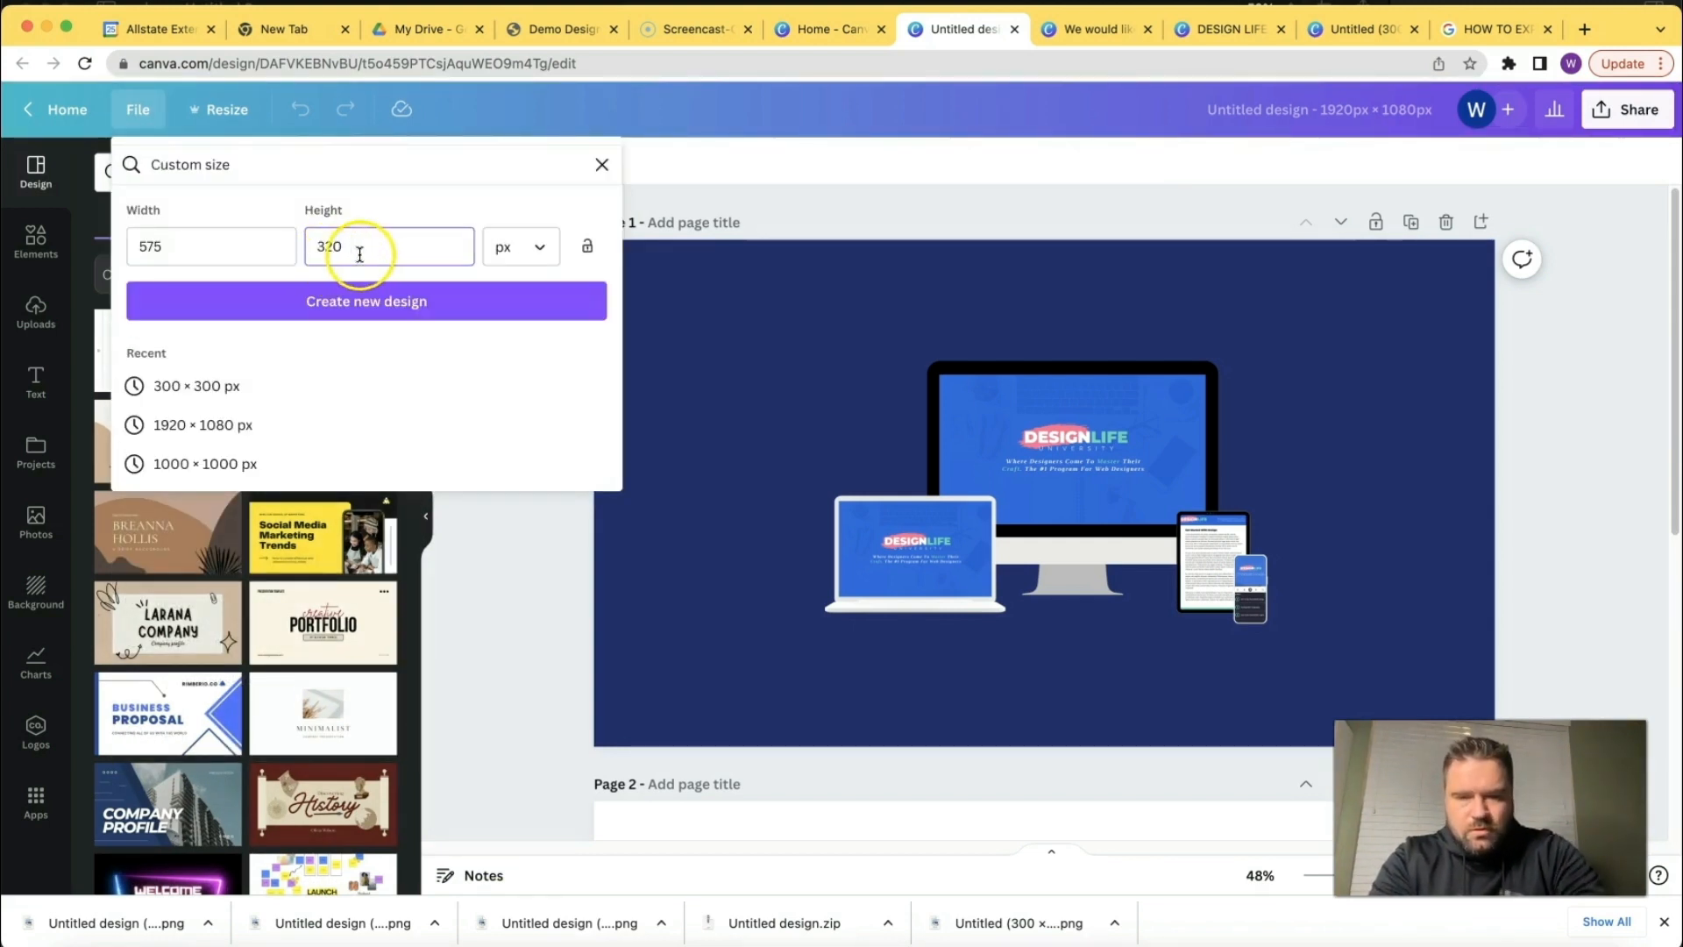
pyautogui.click(338, 297)
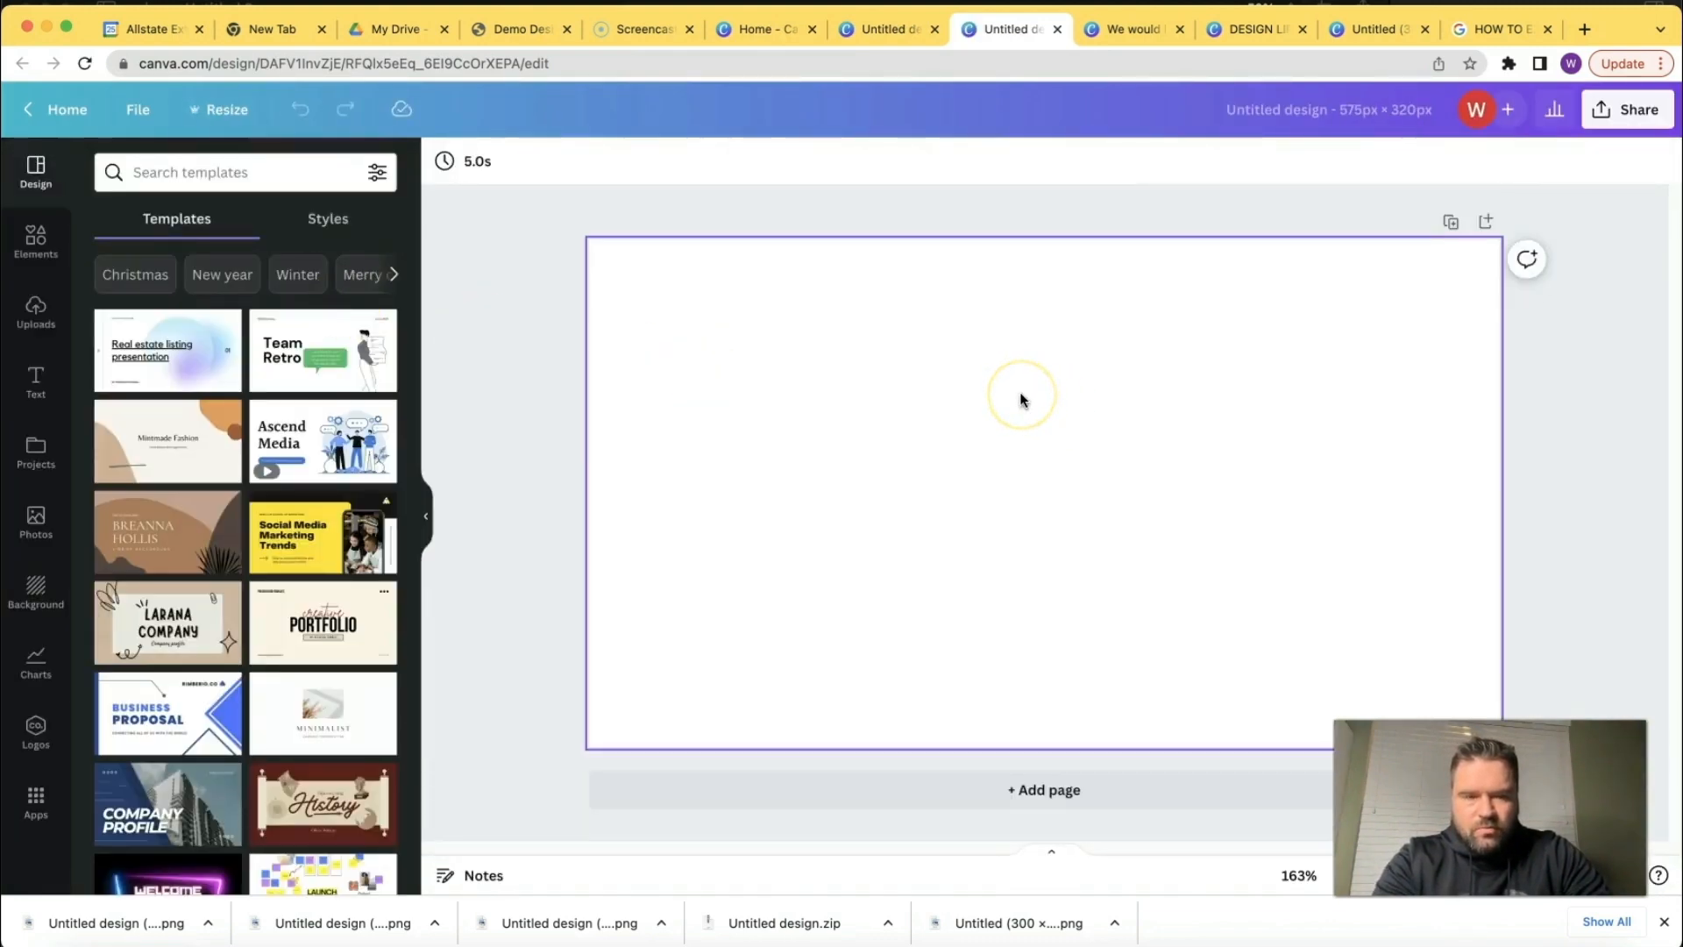
# Paste the copied device images into the blank design and download it as a PNG with a transparent background.
pyautogui.press('super+v')
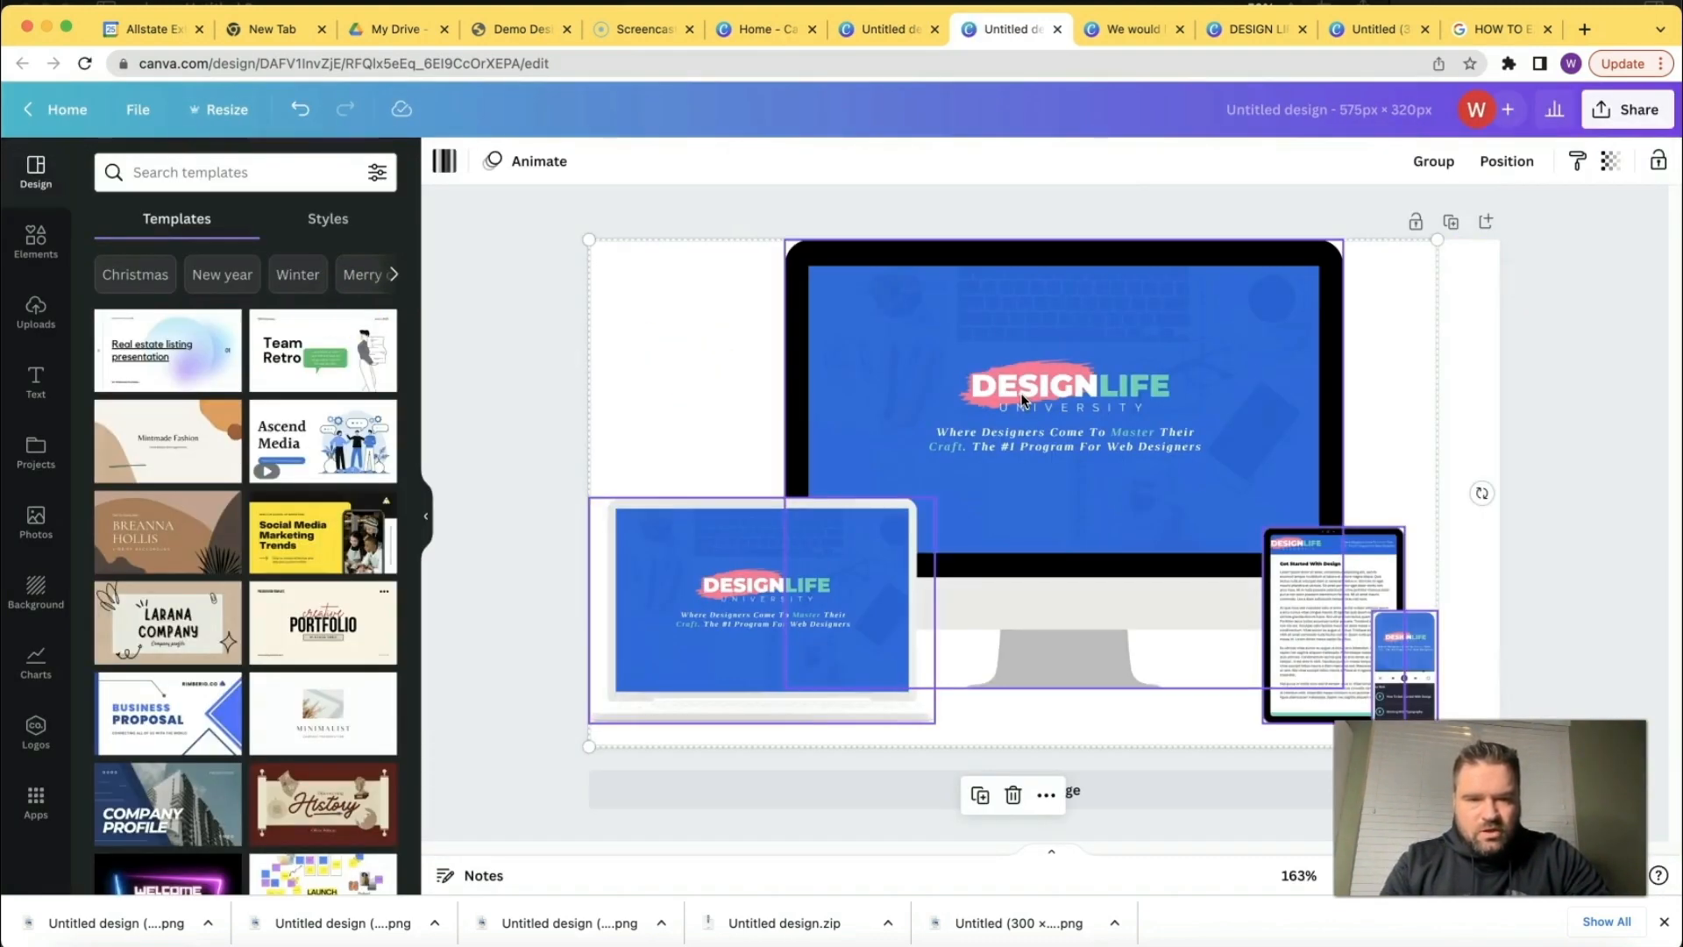
pyautogui.click(1619, 117)
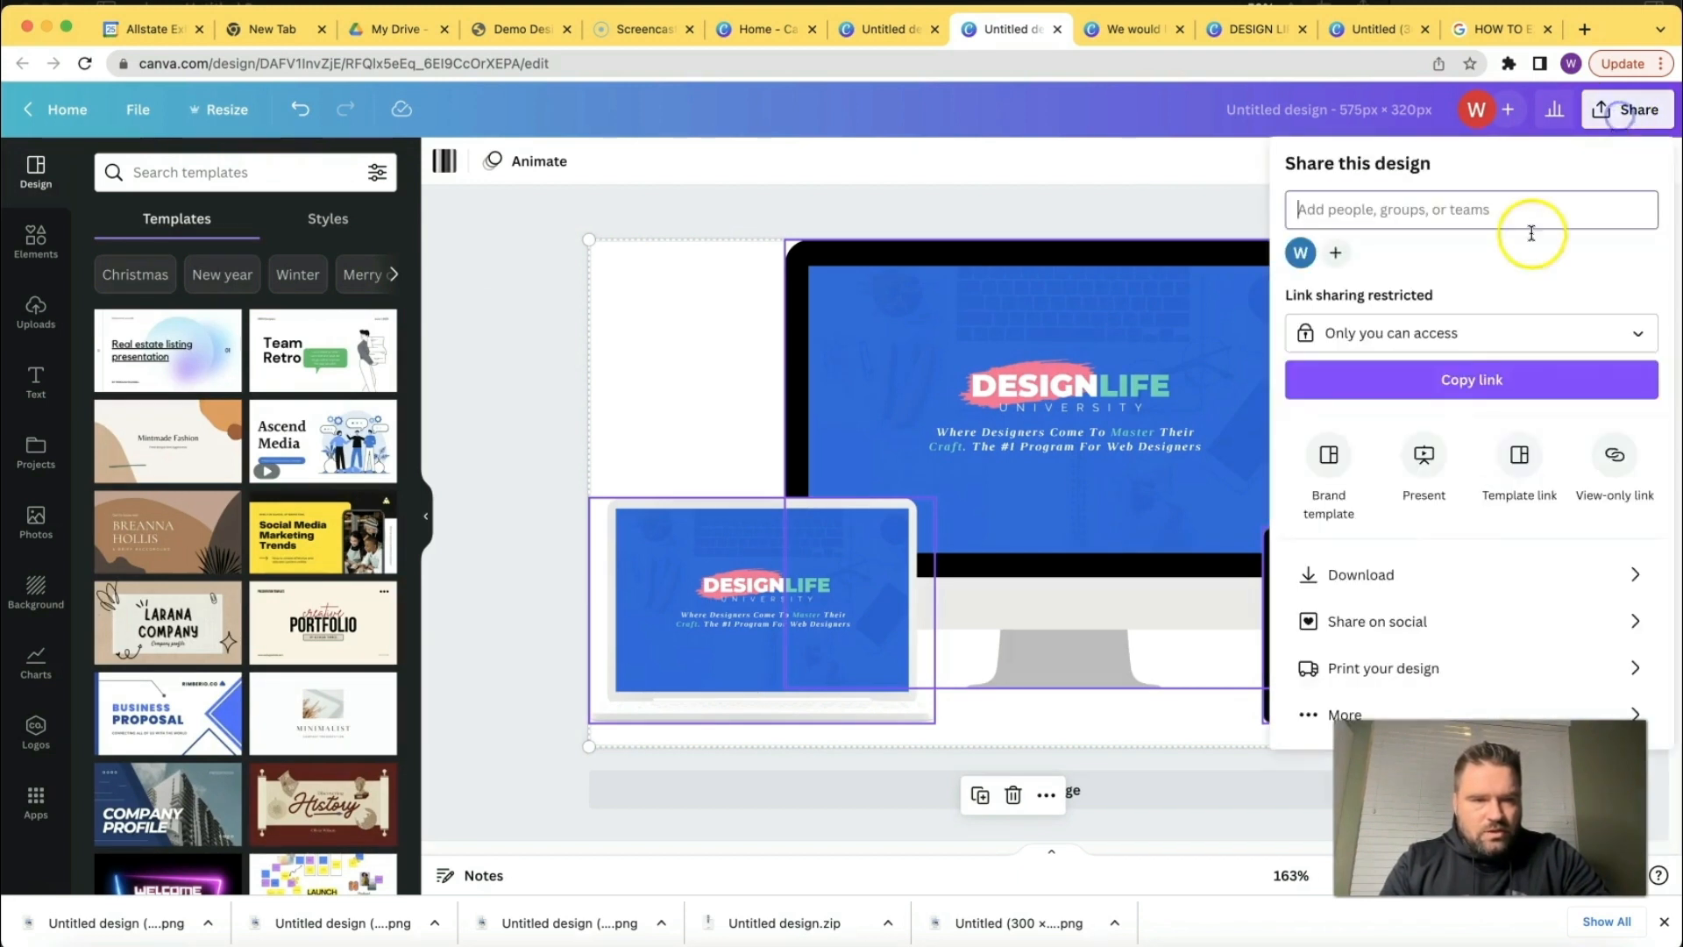
pyautogui.click(1382, 574)
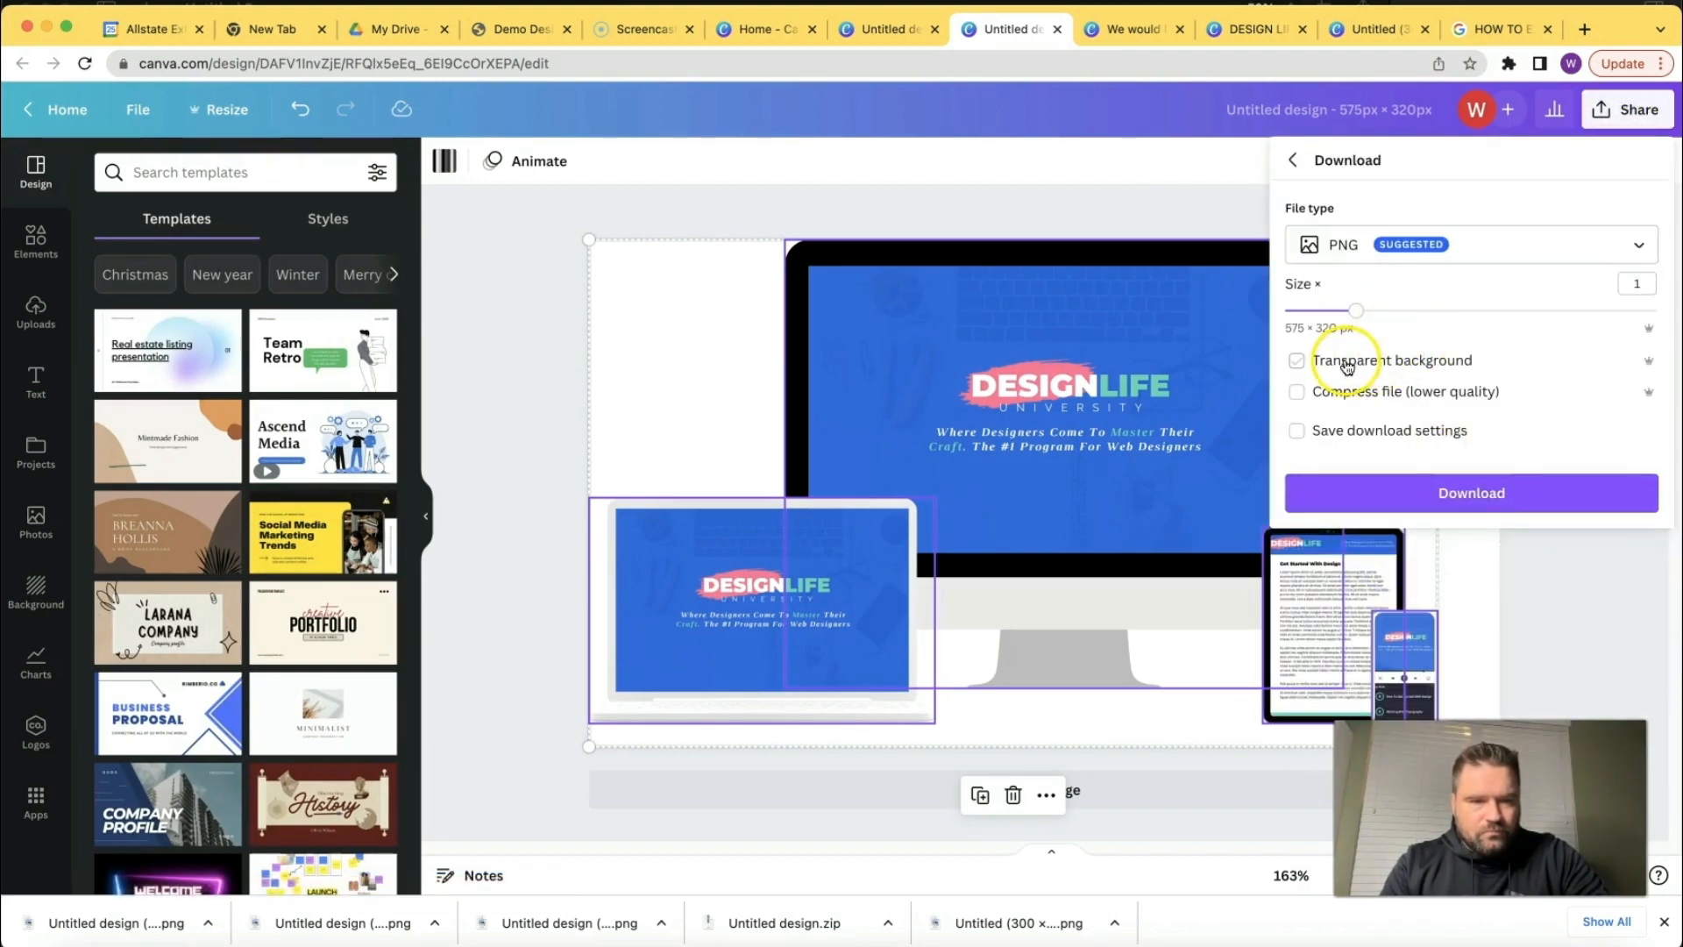
pyautogui.click(1471, 467)
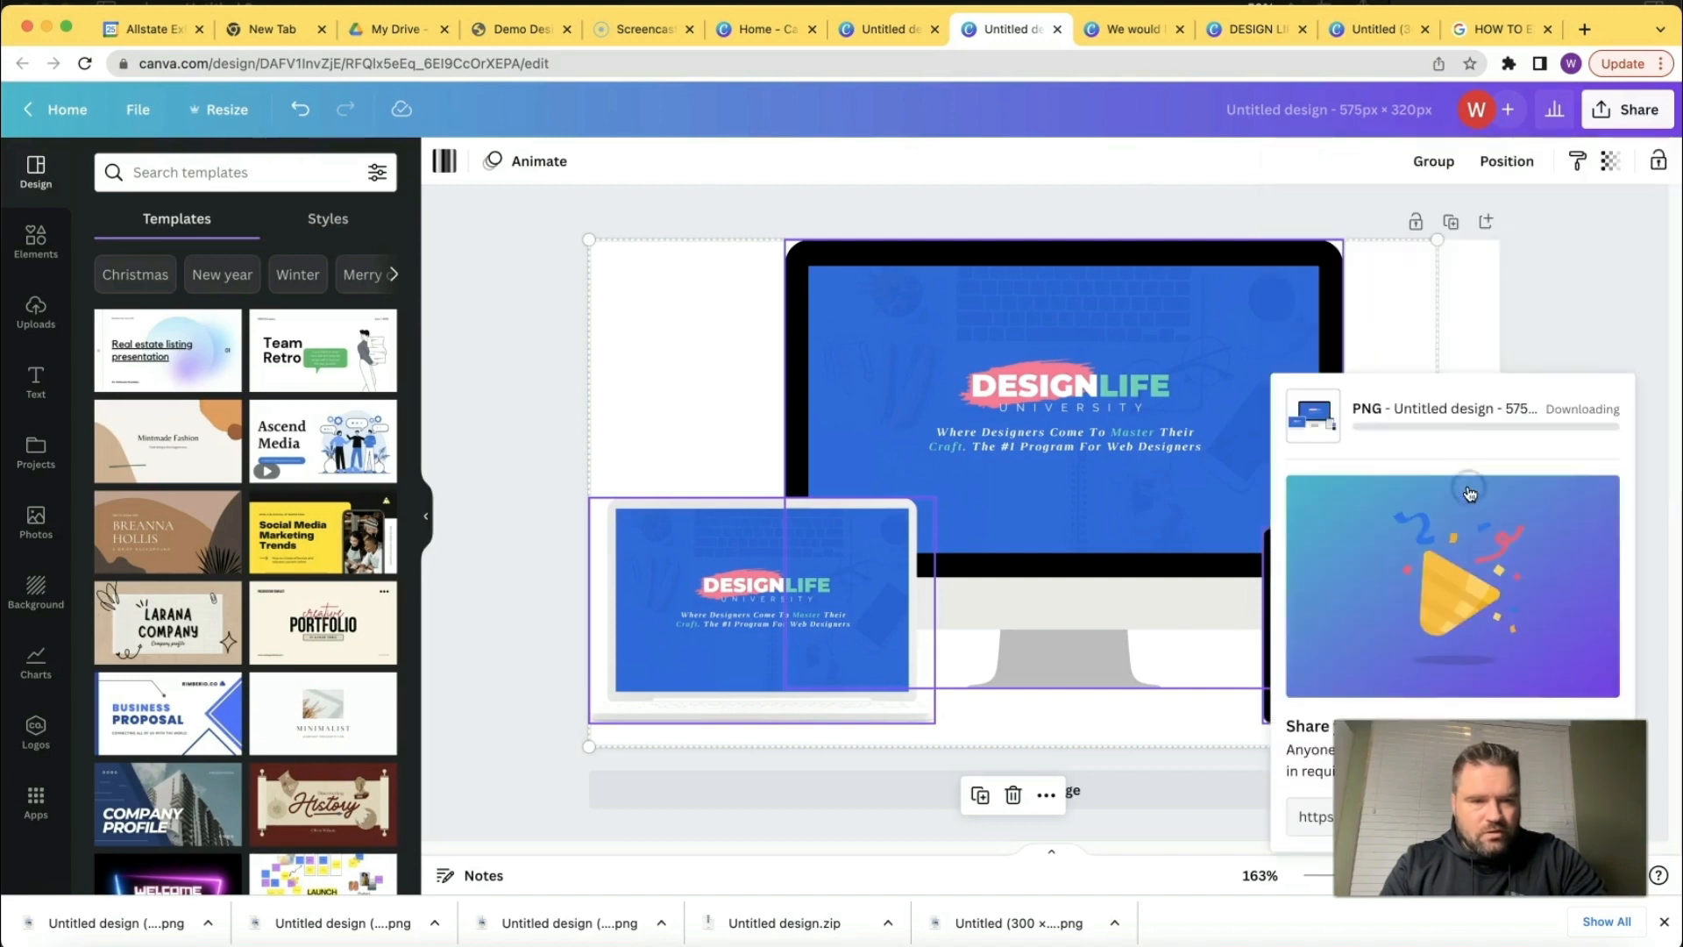
# Return to the Divi page and replace the Image module's picture by uploading Untitled design (24).png from Downloads at full size.
pyautogui.click(523, 29)
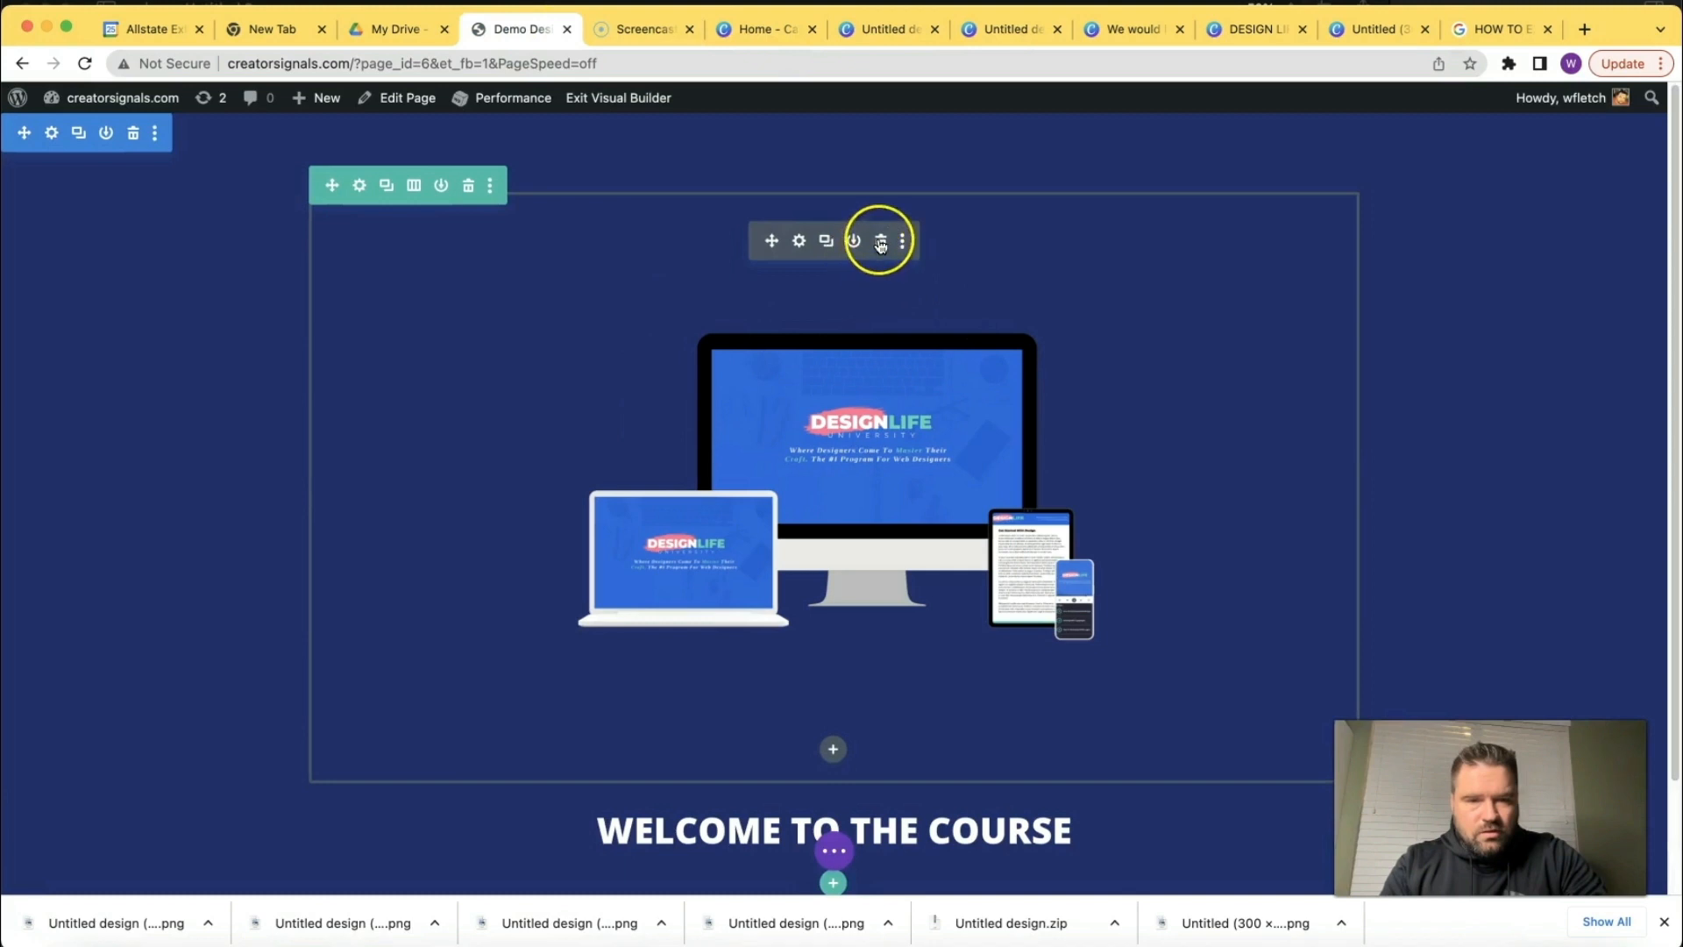
pyautogui.click(799, 240)
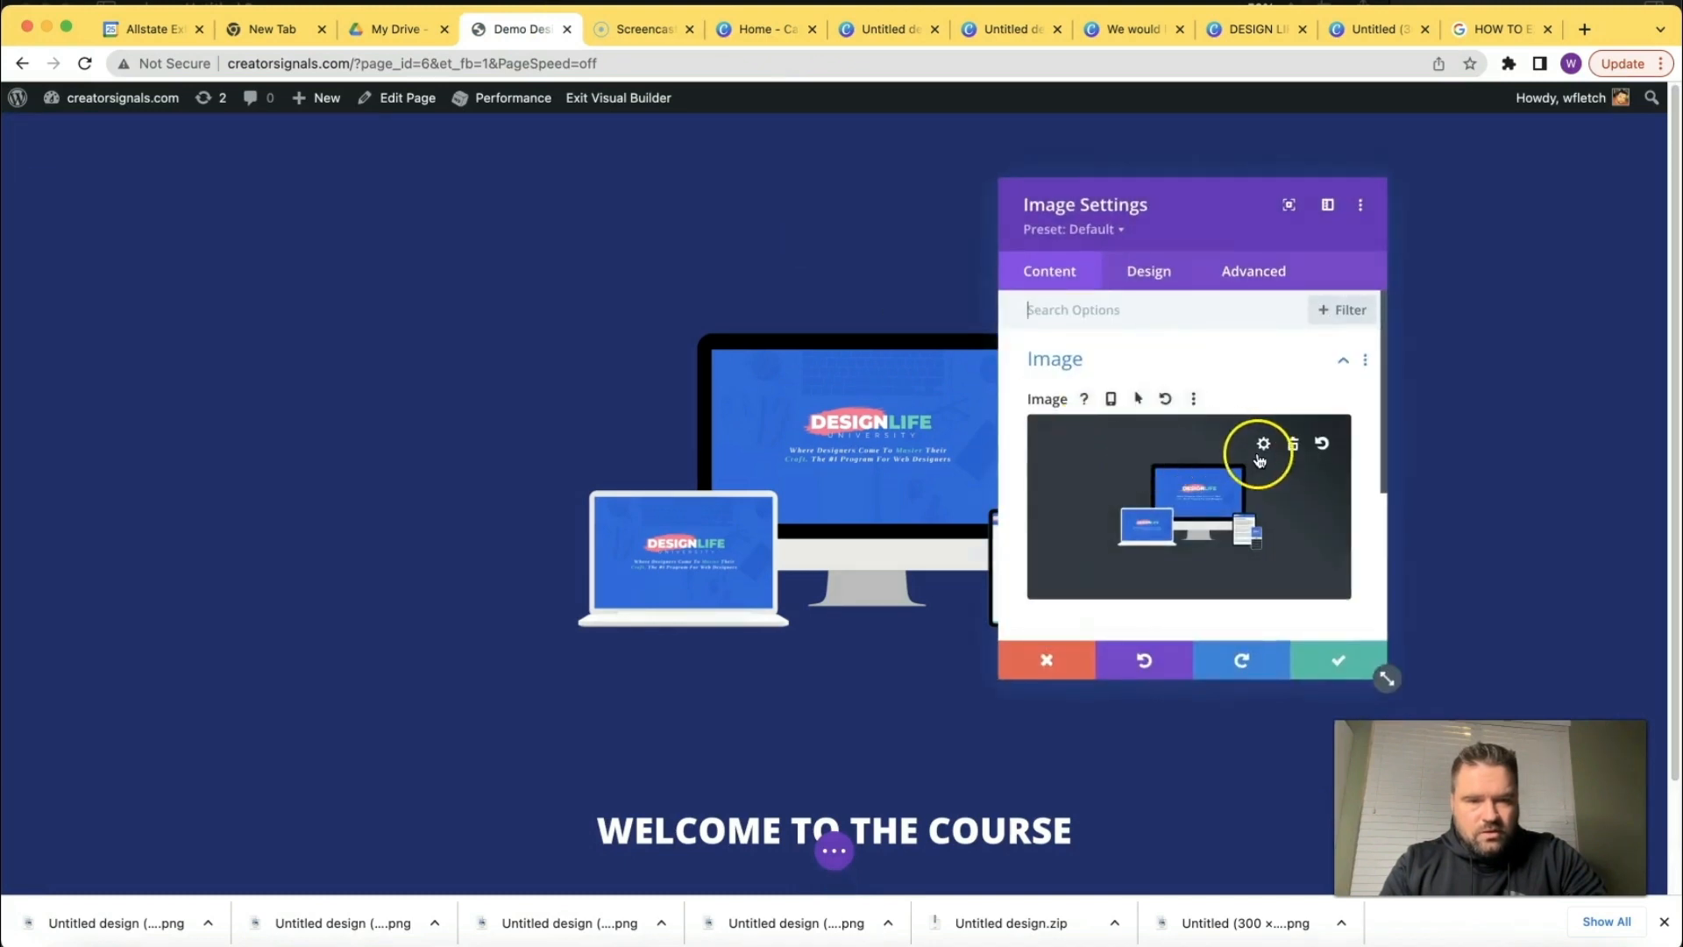
pyautogui.click(1217, 467)
pyautogui.click(274, 176)
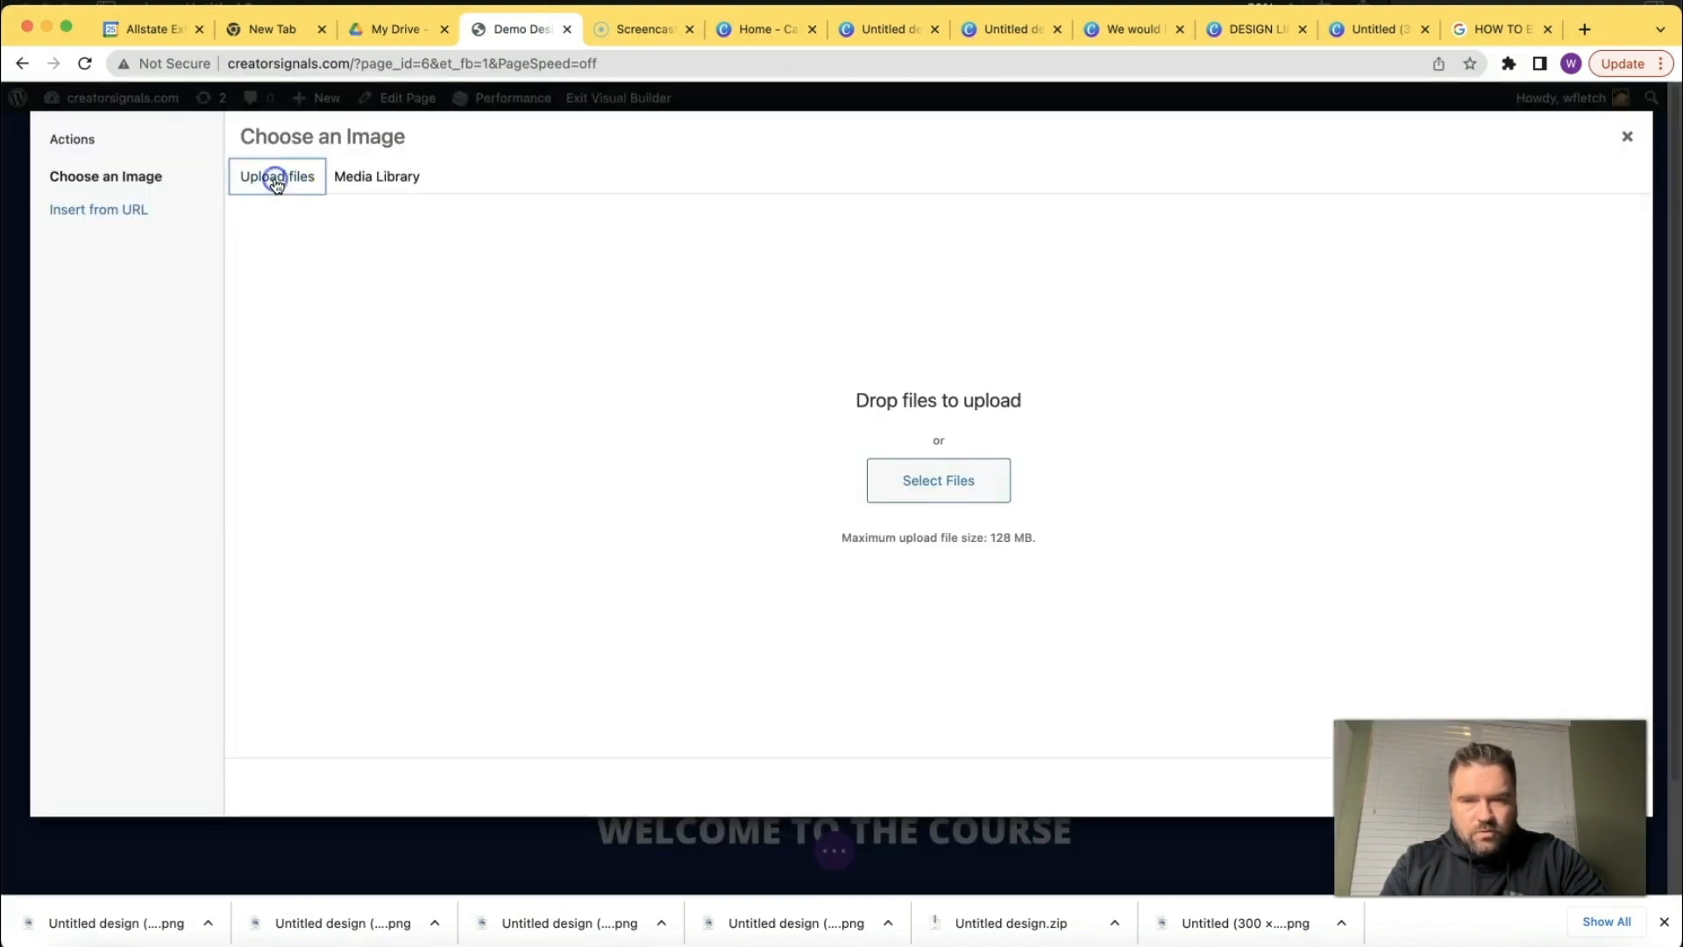
pyautogui.click(901, 470)
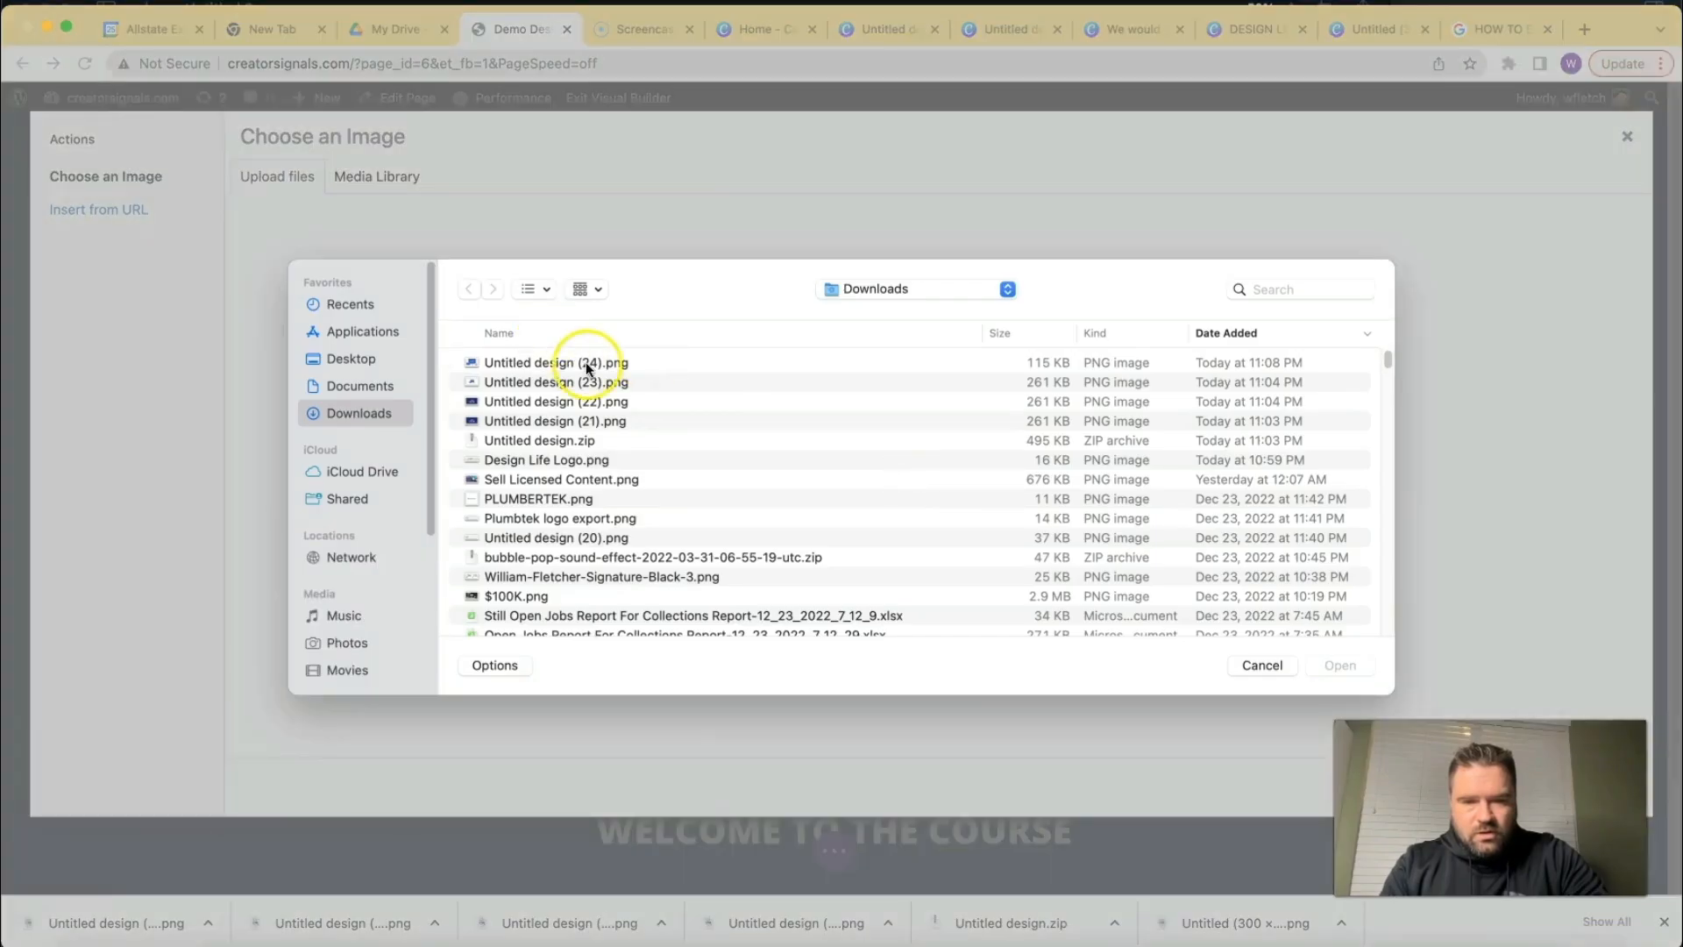
pyautogui.click(585, 362)
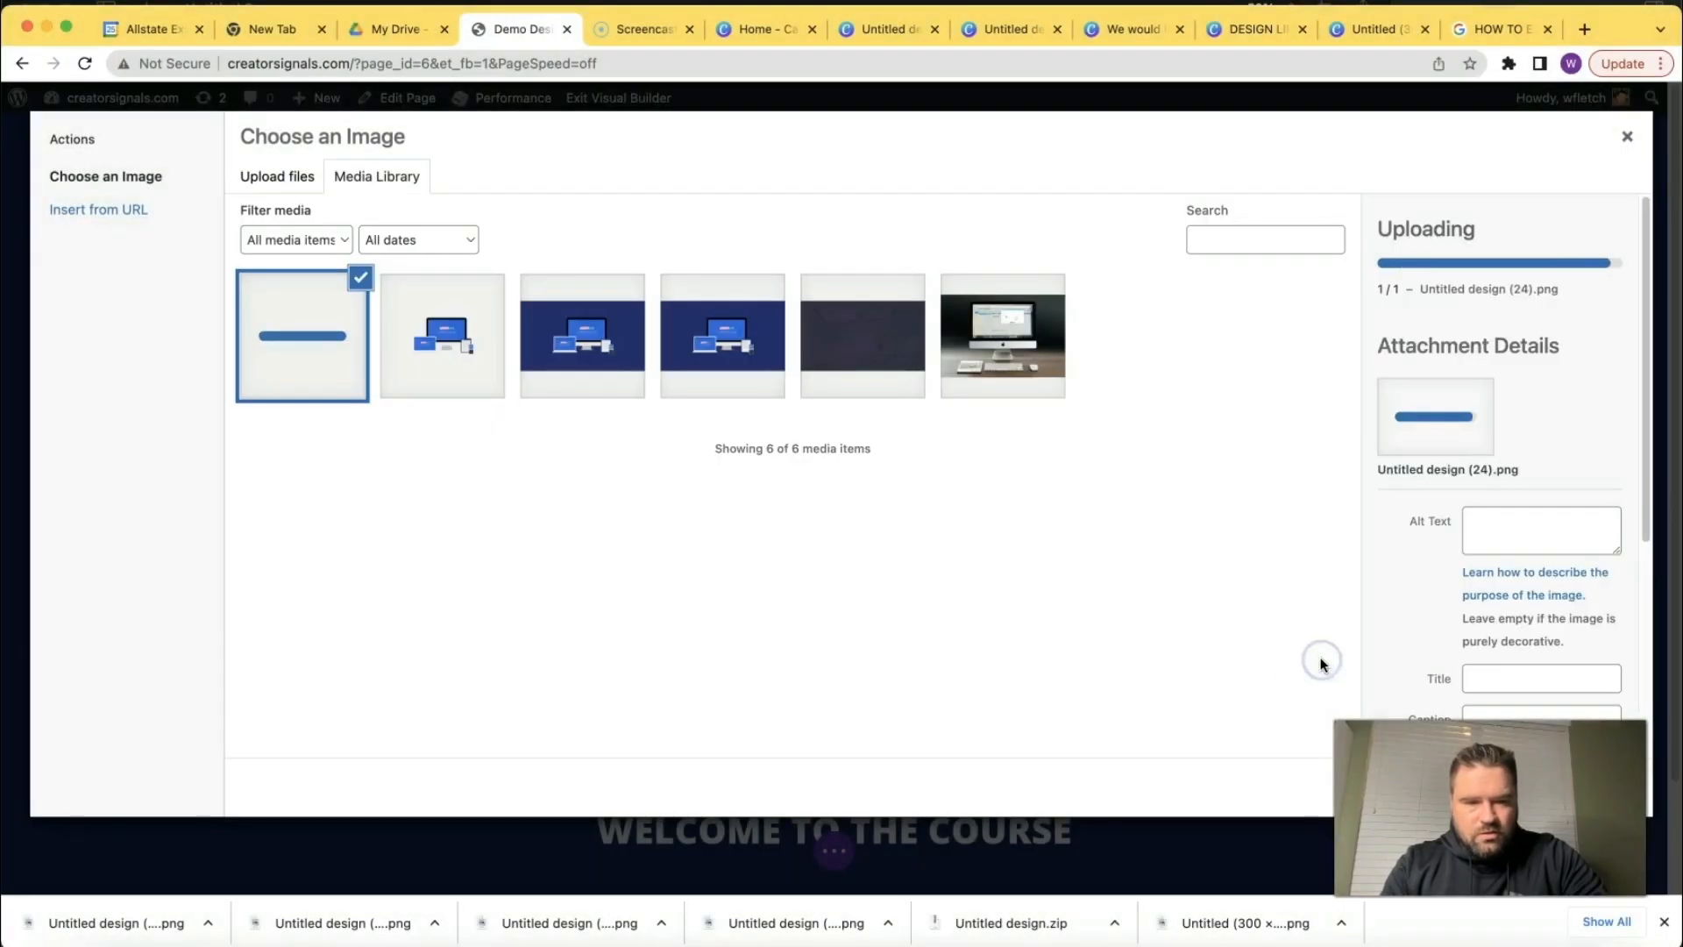
pyautogui.scroll(-5, 1455, 568)
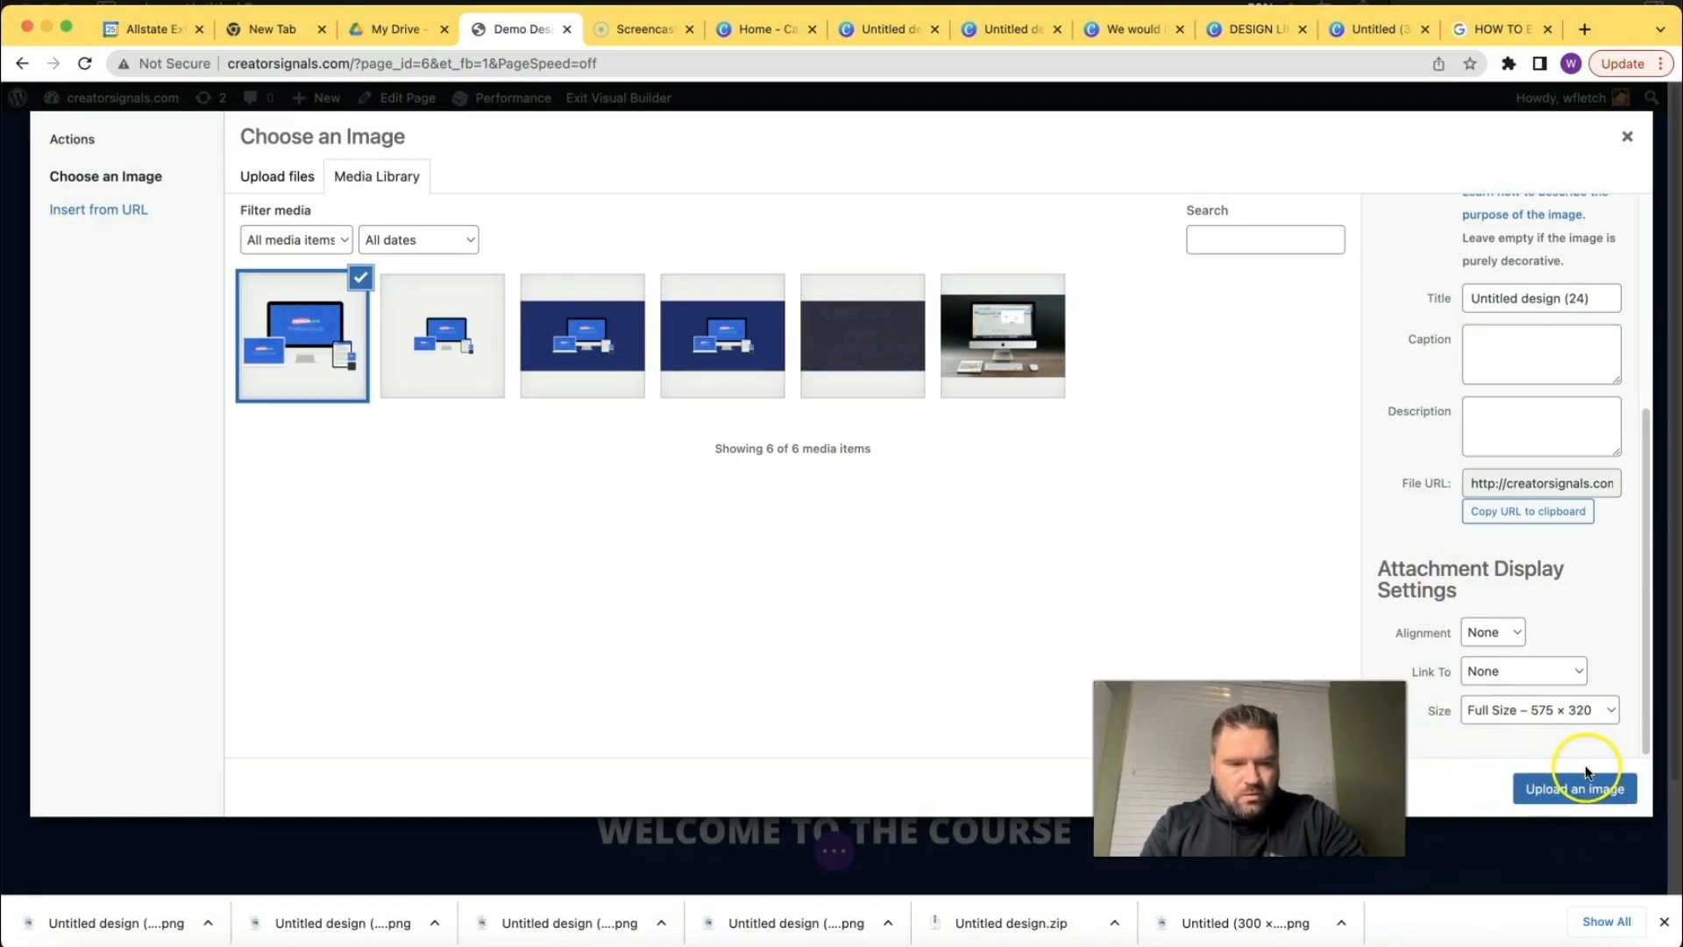
pyautogui.click(1584, 787)
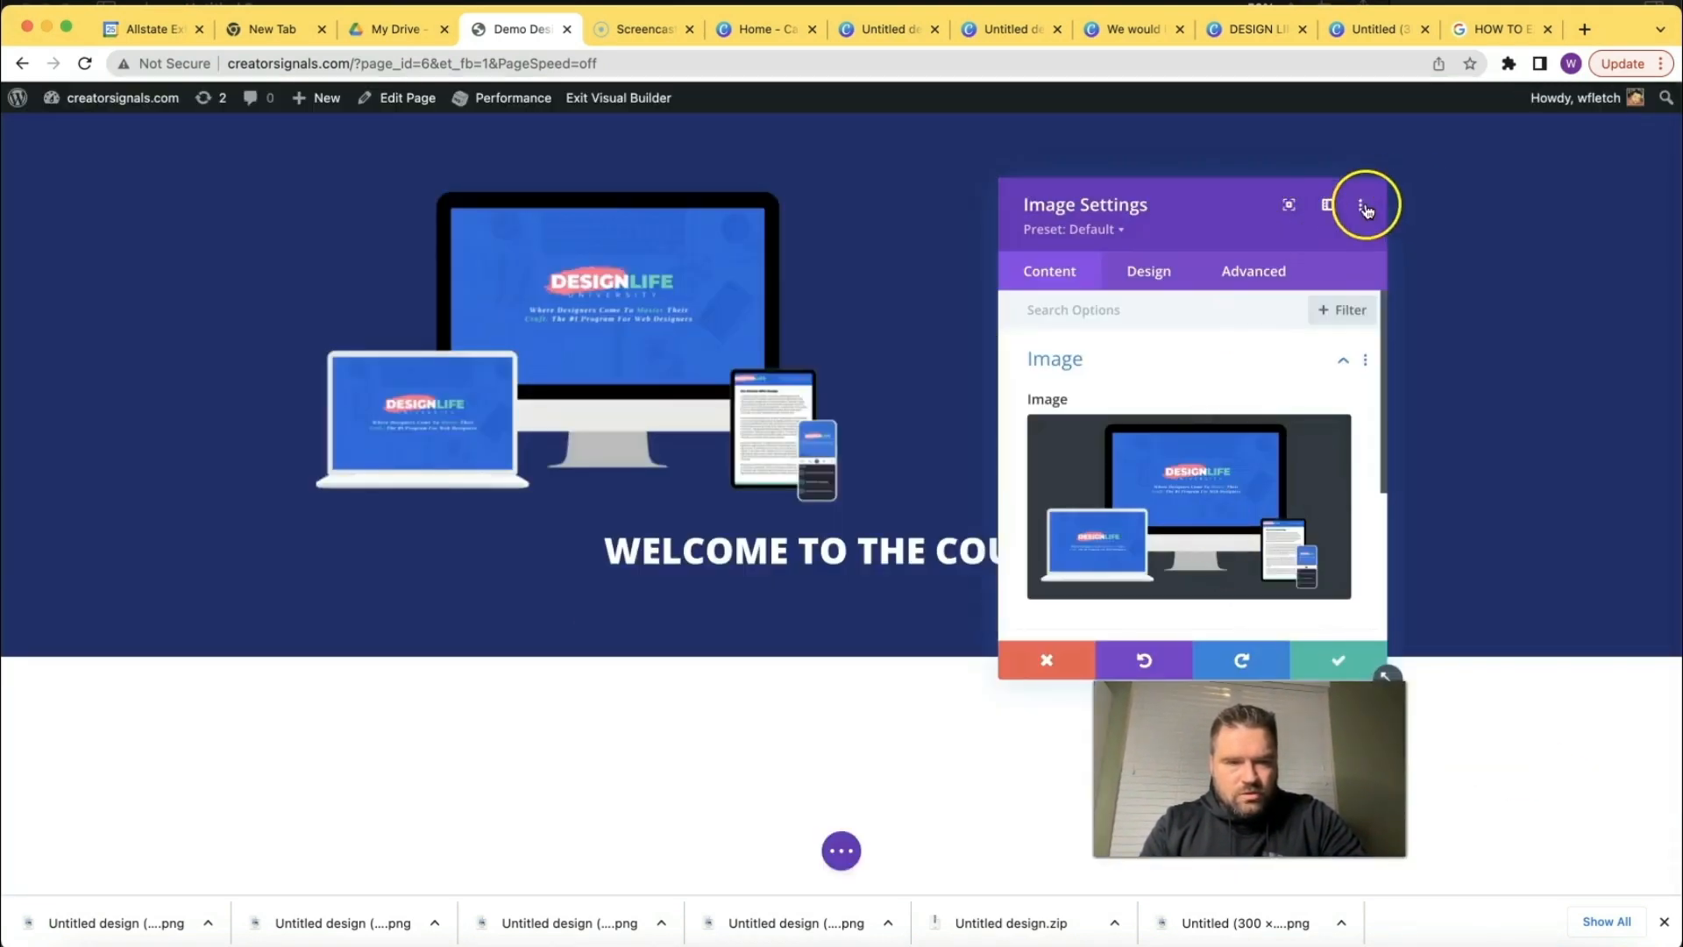
# Centre the device mockup image horizontally in its Image module, save the settings and dismiss the browser's downloads bar.
pyautogui.scroll(-2, 1159, 465)
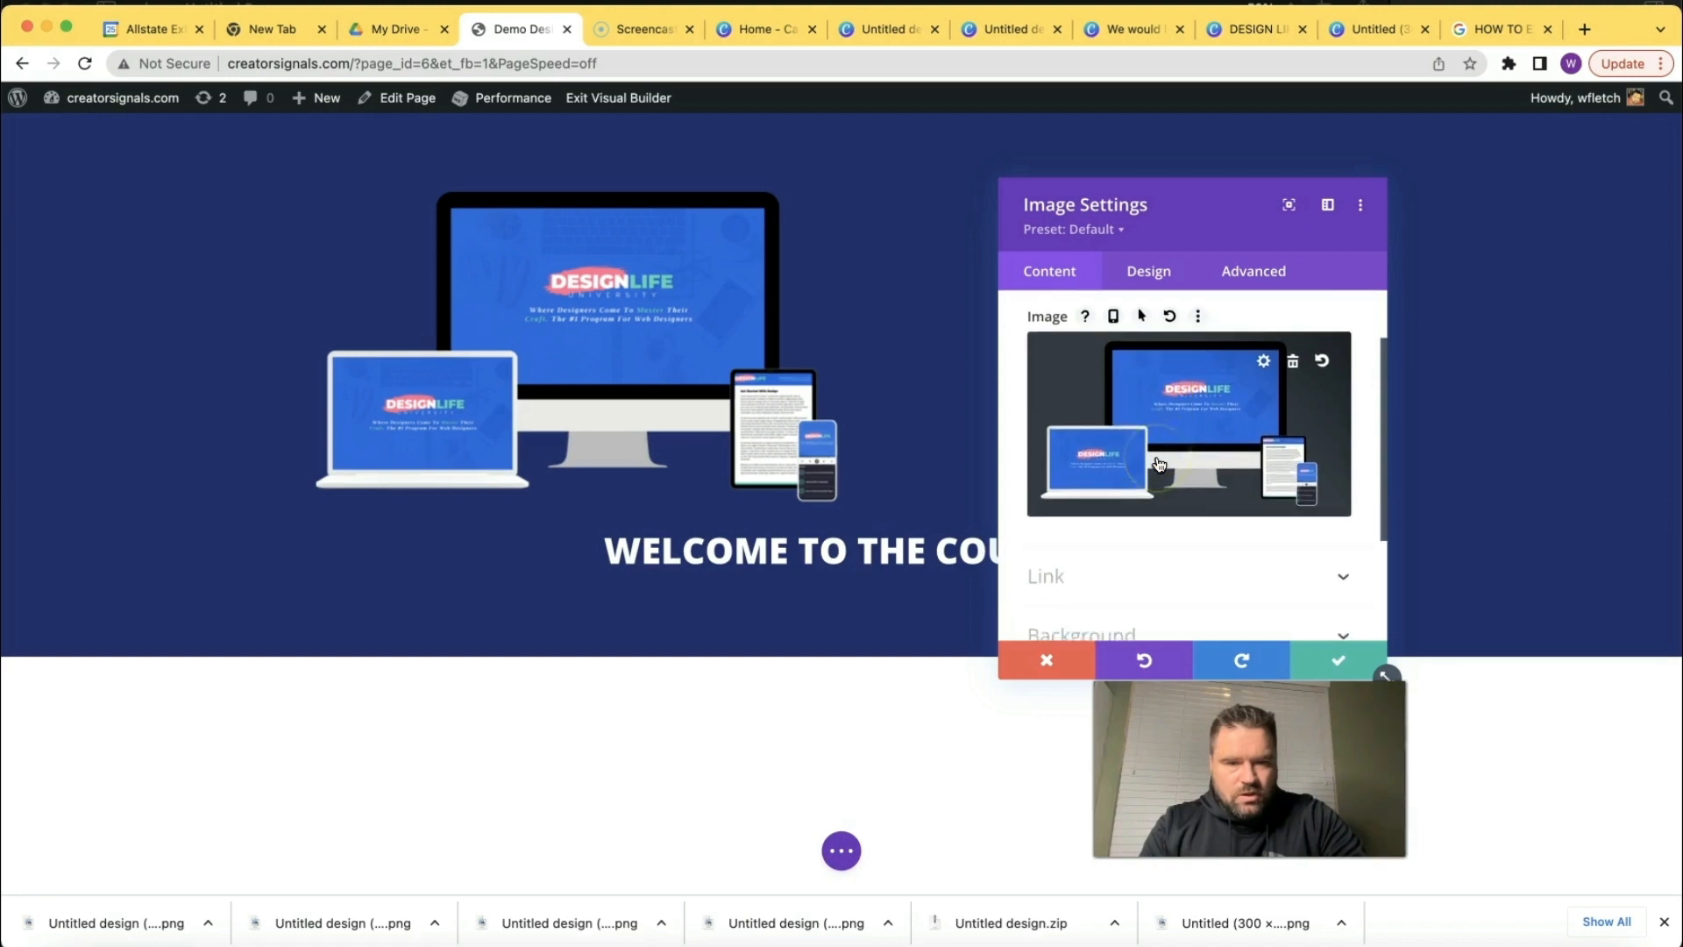
pyautogui.scroll(3, 1158, 438)
pyautogui.click(1148, 271)
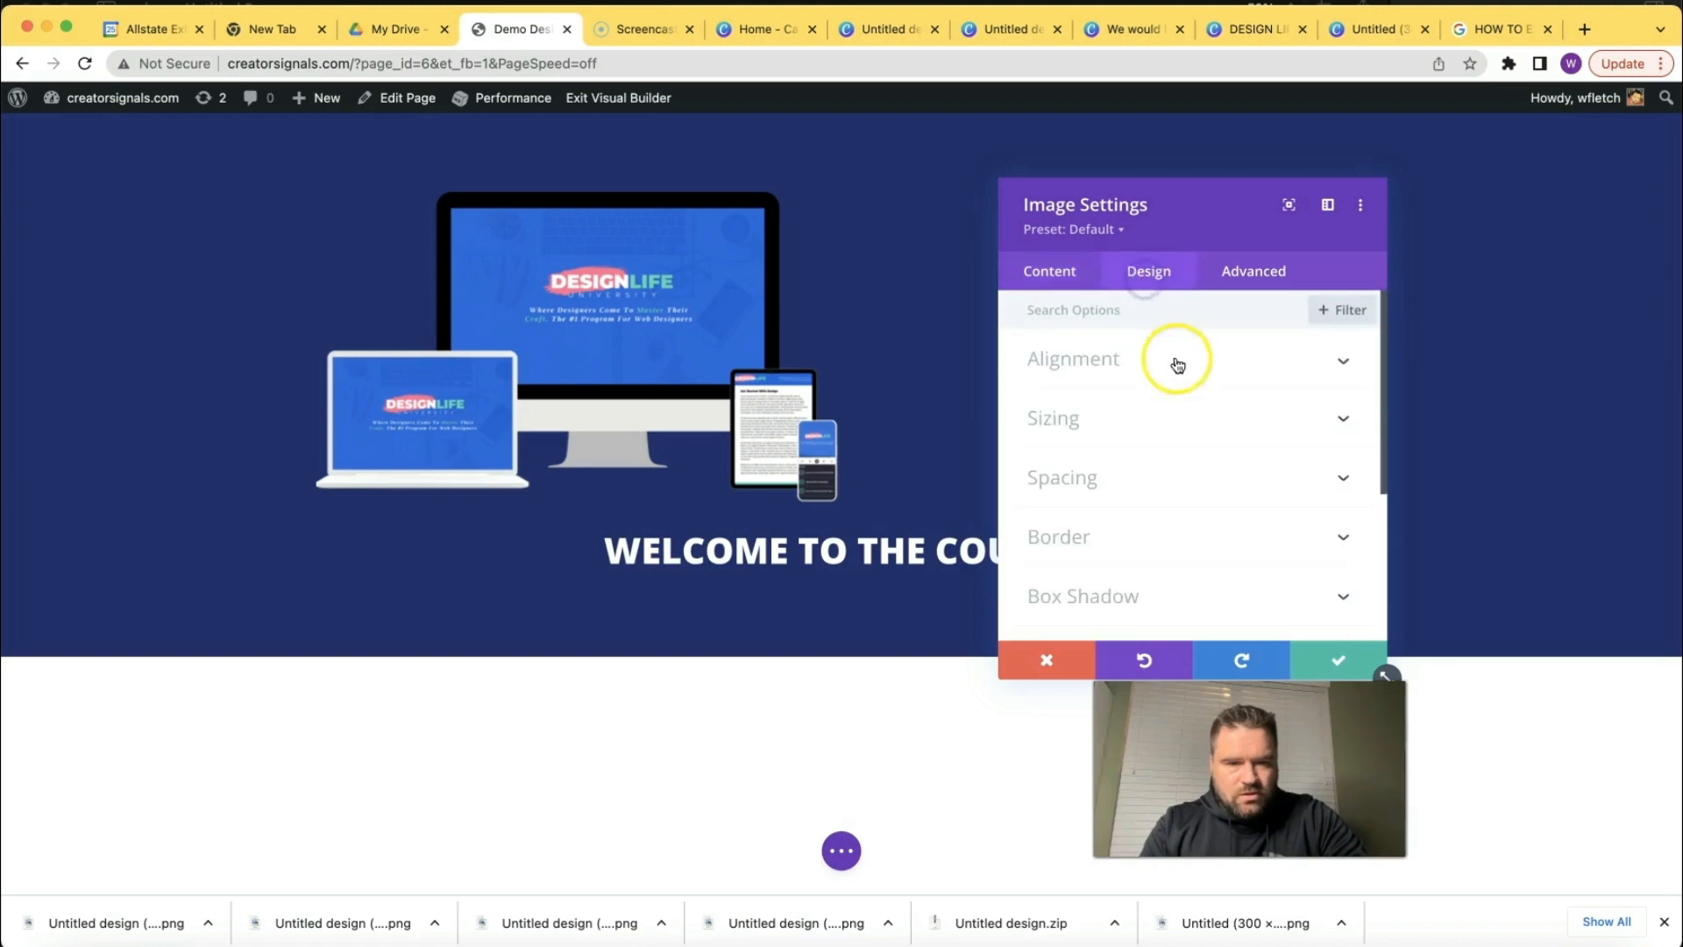
pyautogui.click(1140, 362)
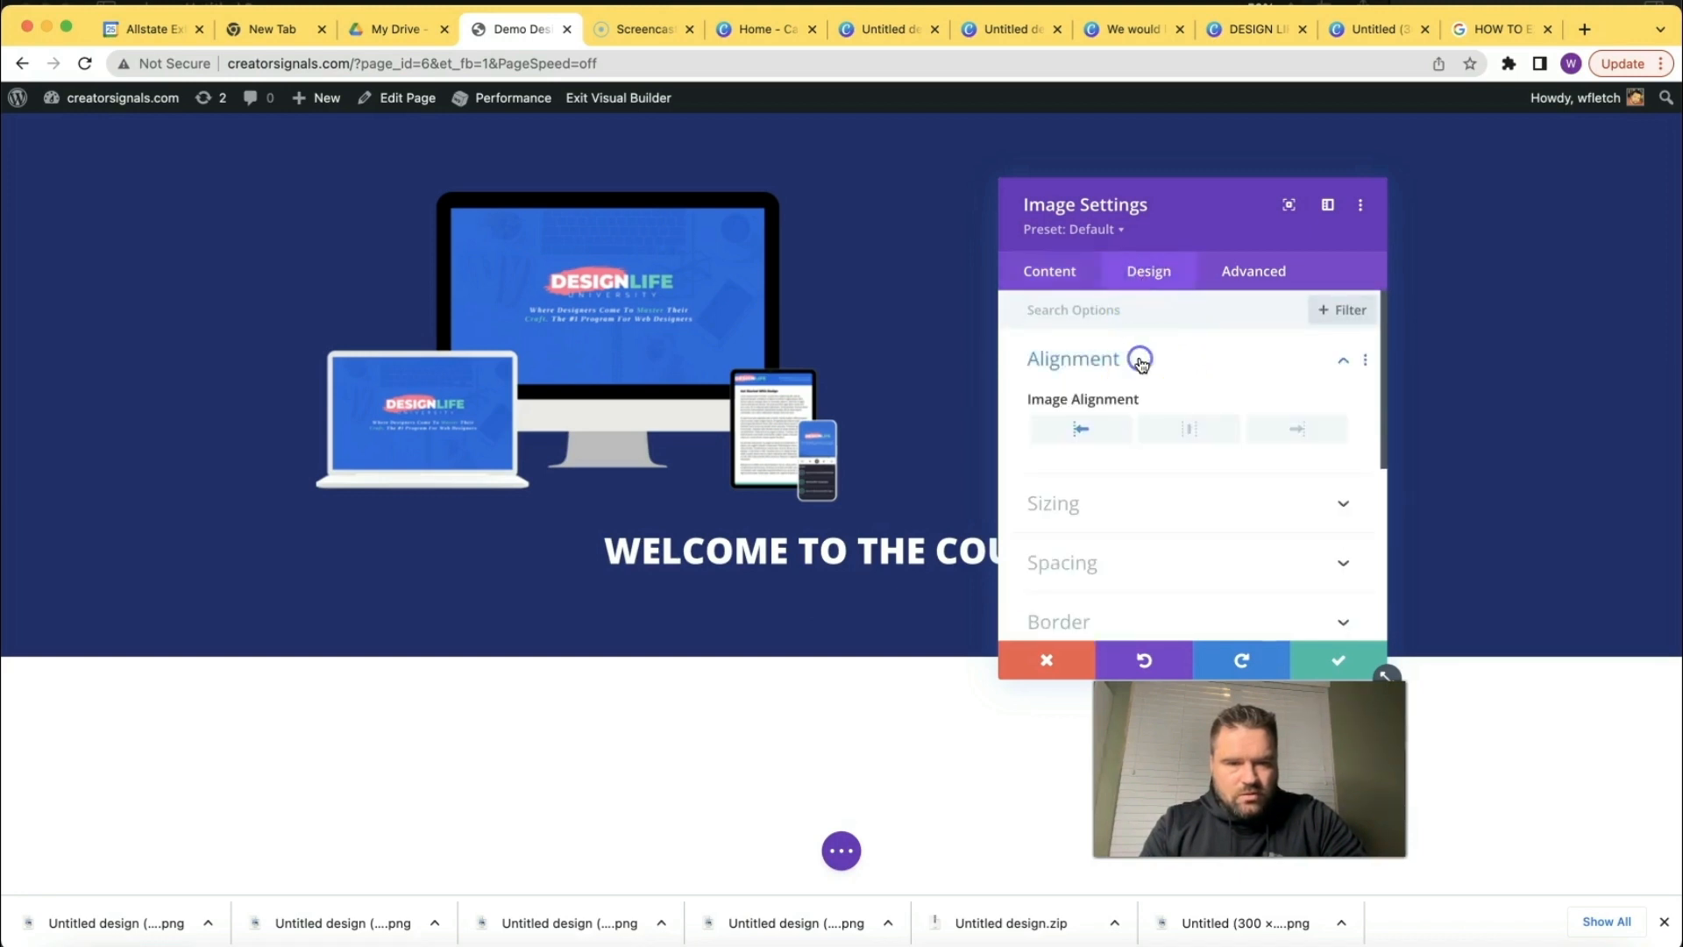
pyautogui.click(1197, 433)
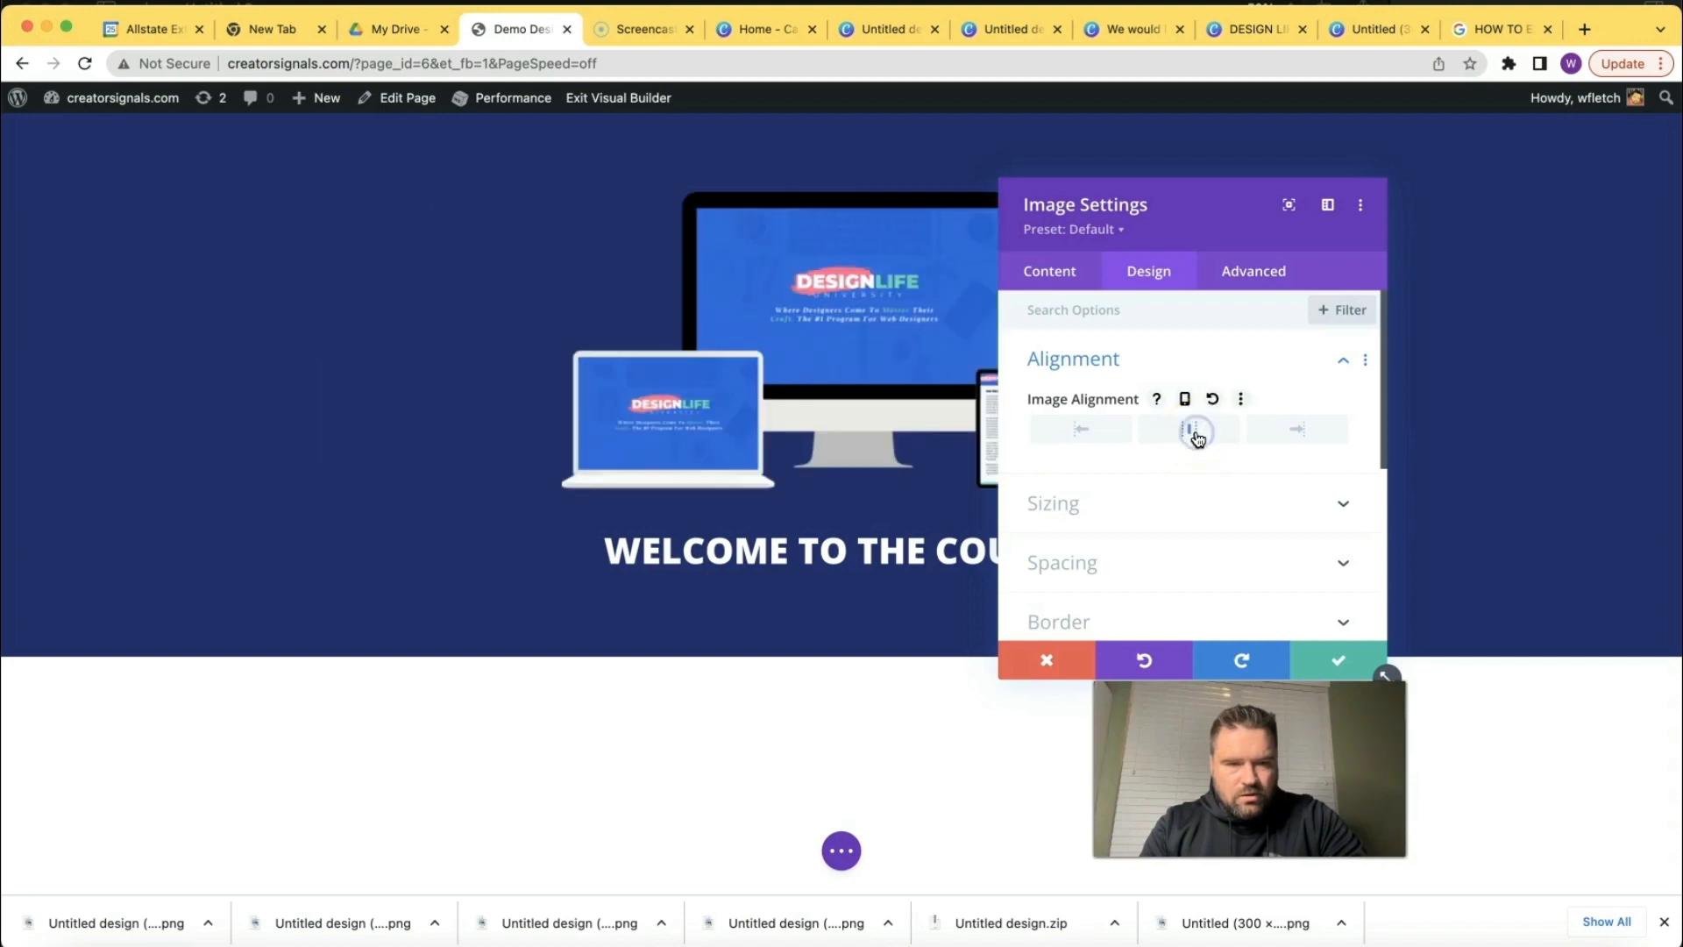
pyautogui.click(1335, 662)
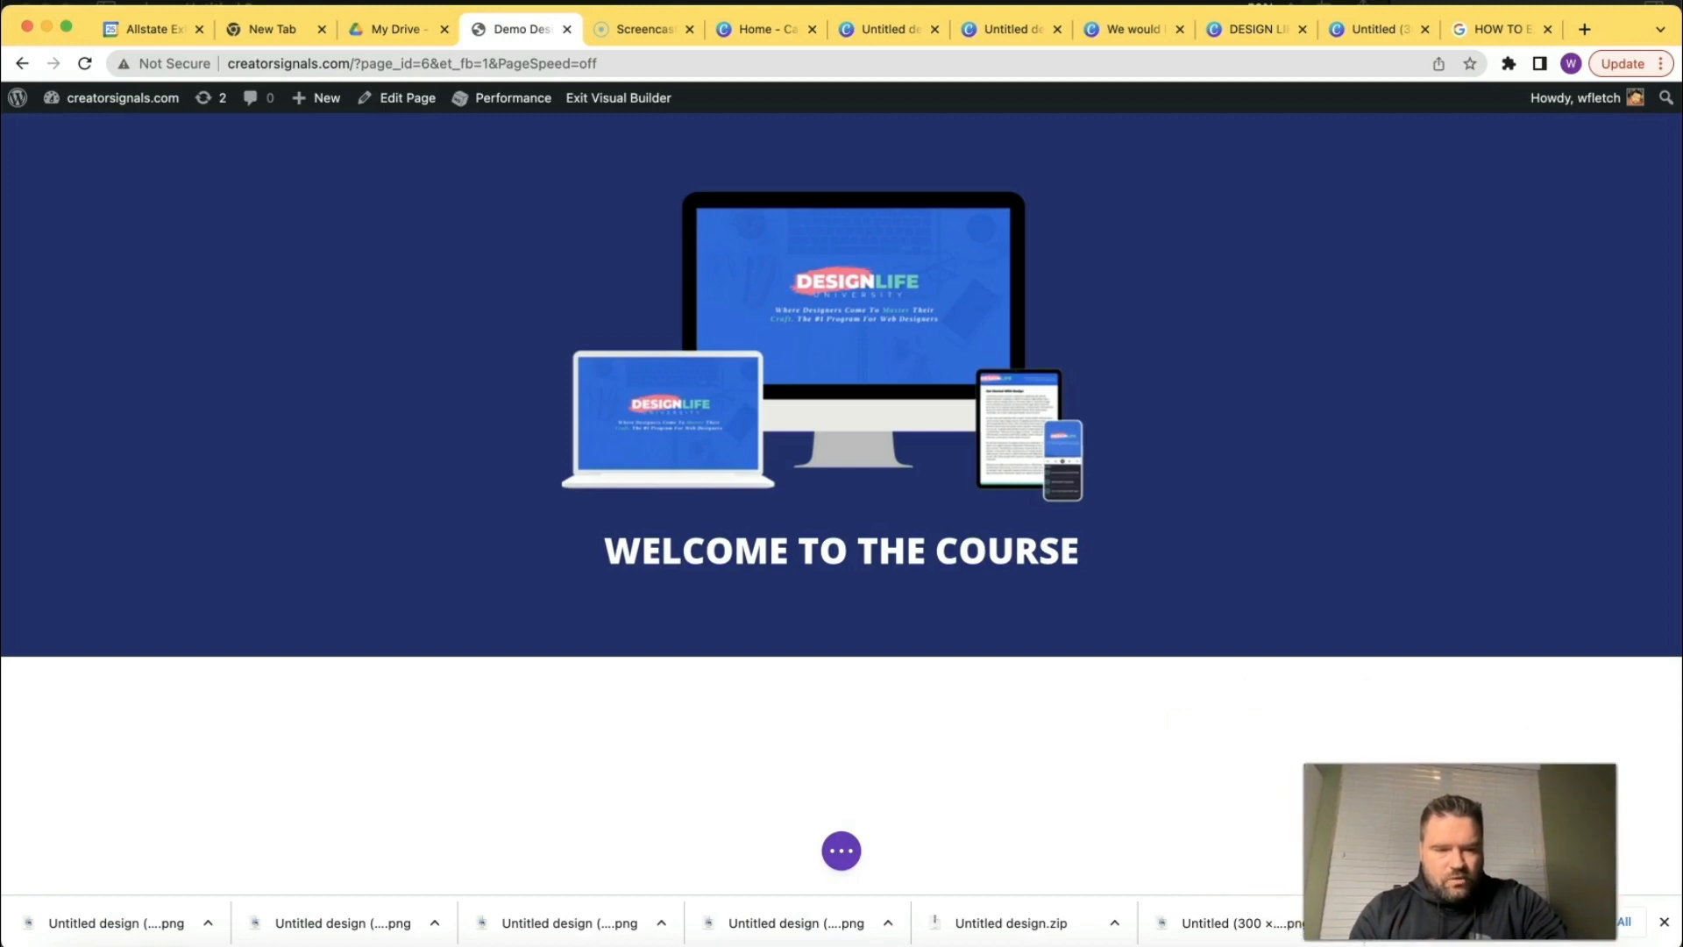
pyautogui.click(1663, 920)
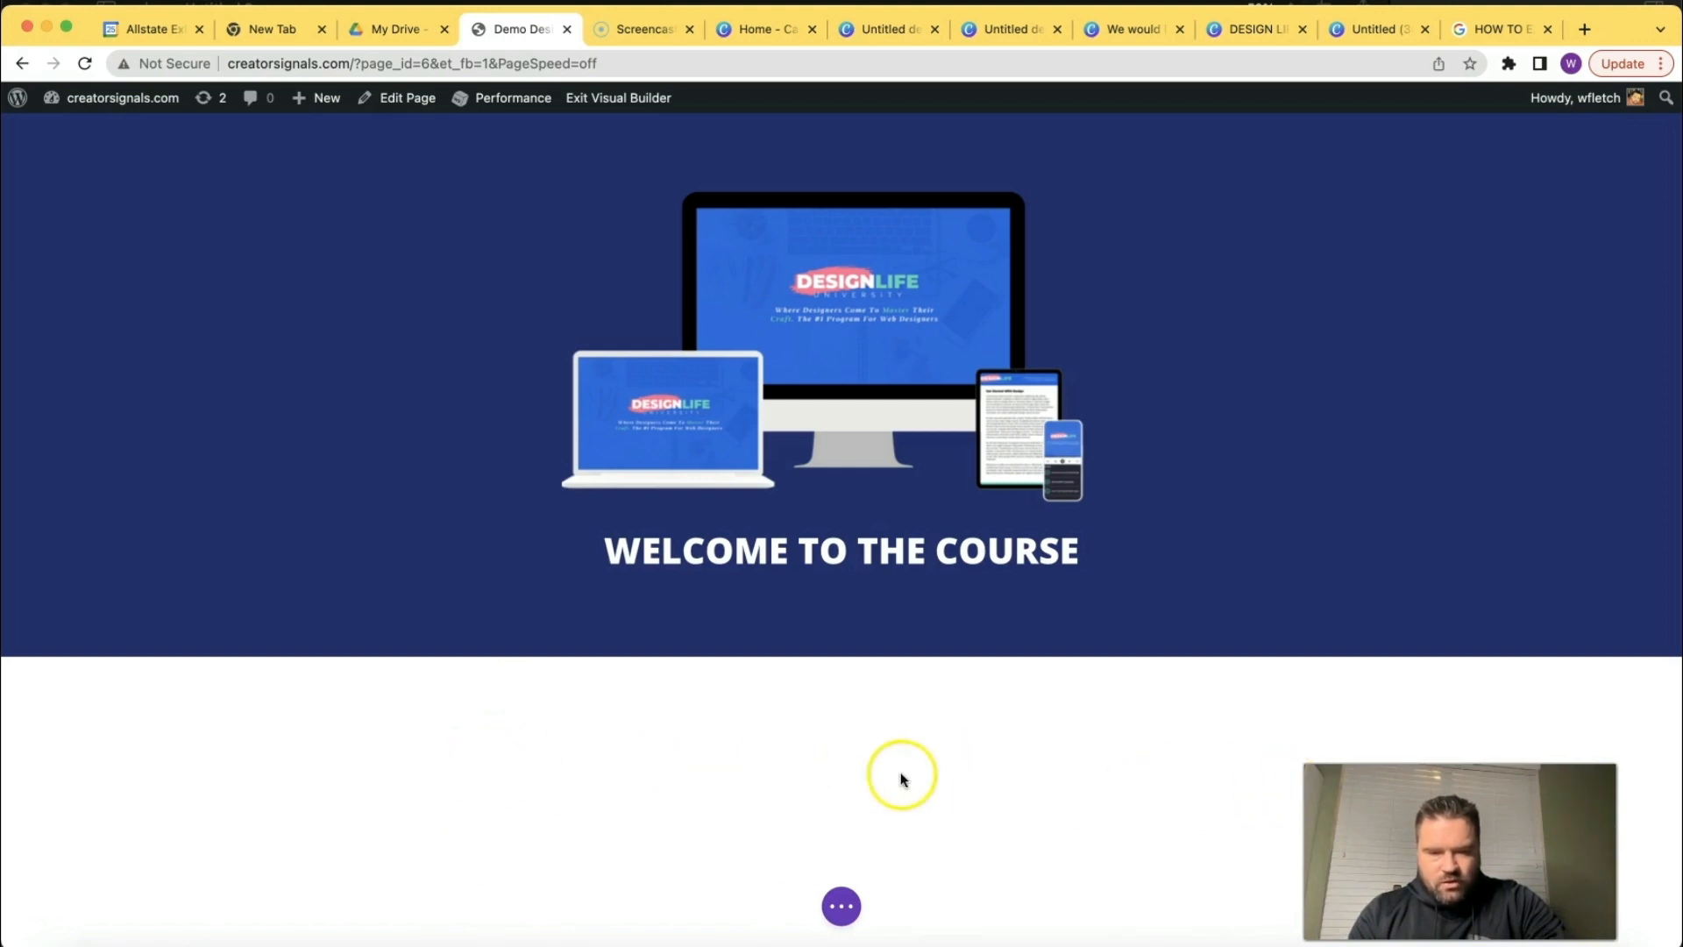
# Add a regular section below the dark blue header and give it a row of three equal columns.
pyautogui.click(839, 659)
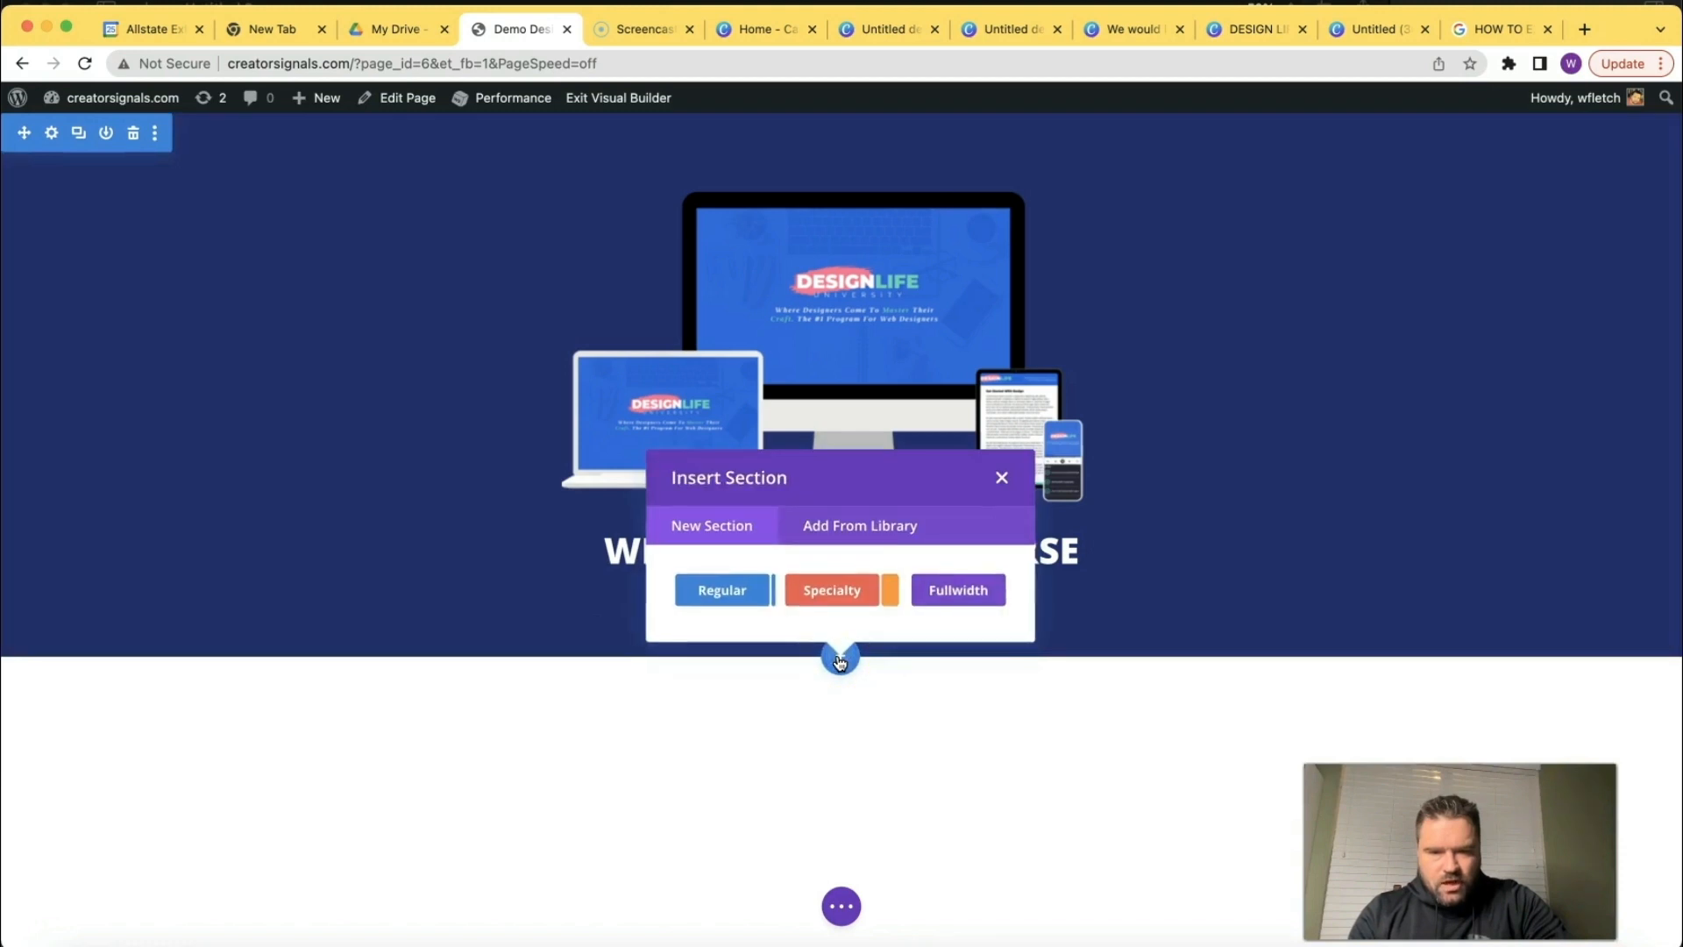
pyautogui.click(721, 600)
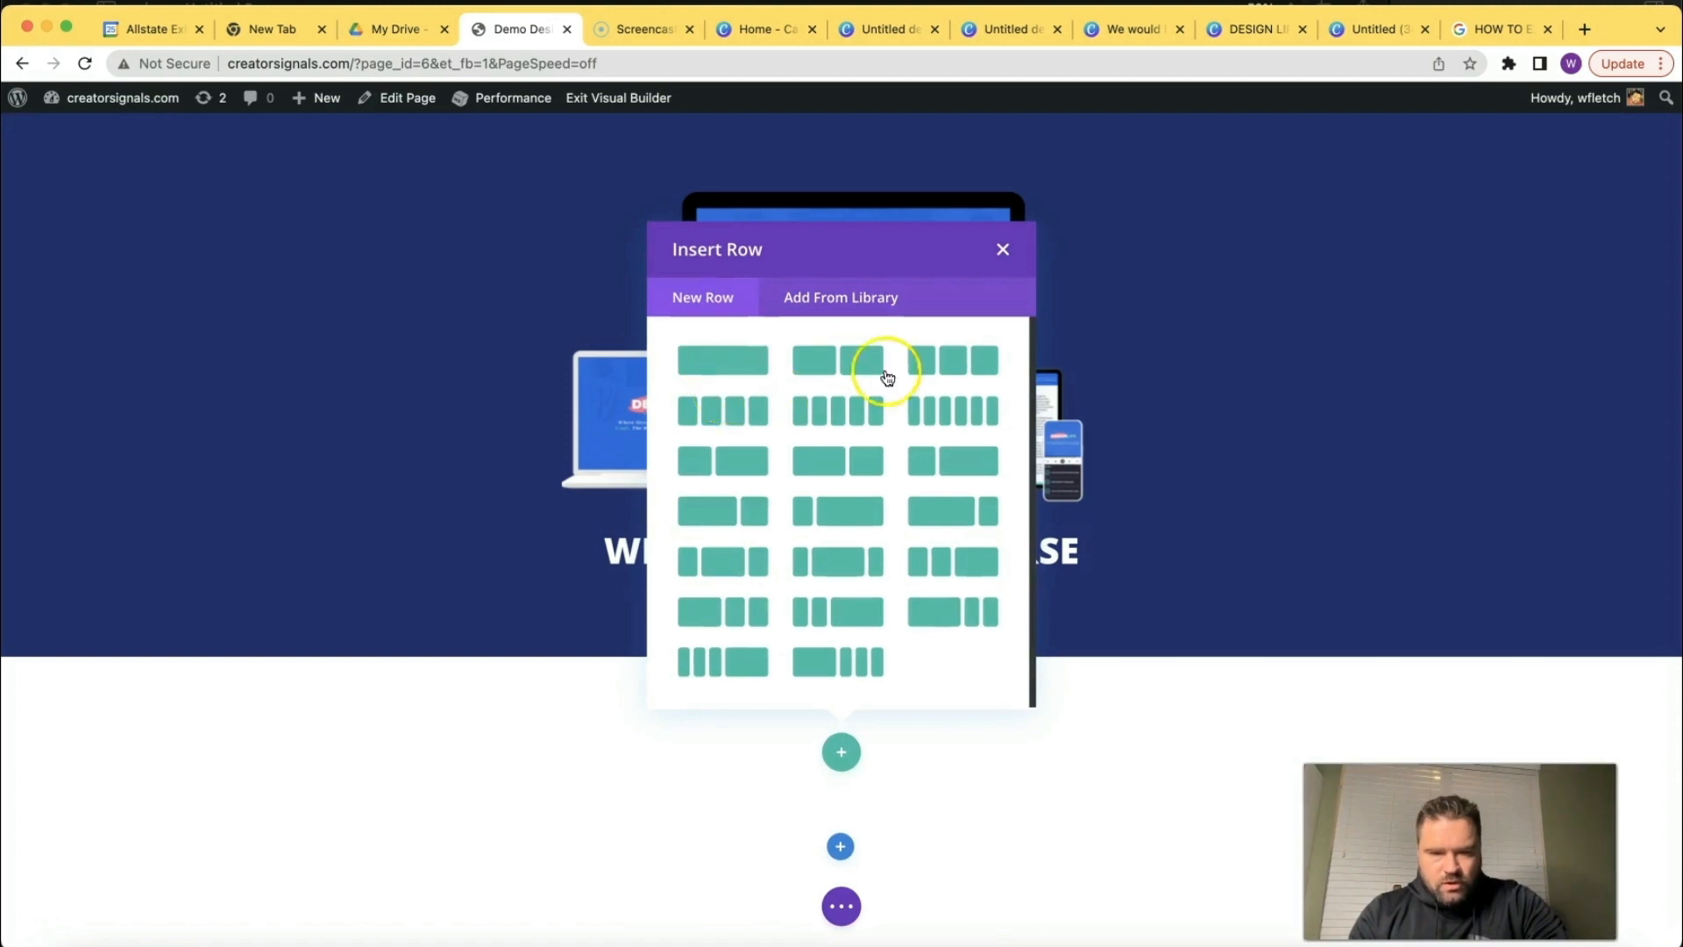
pyautogui.click(946, 366)
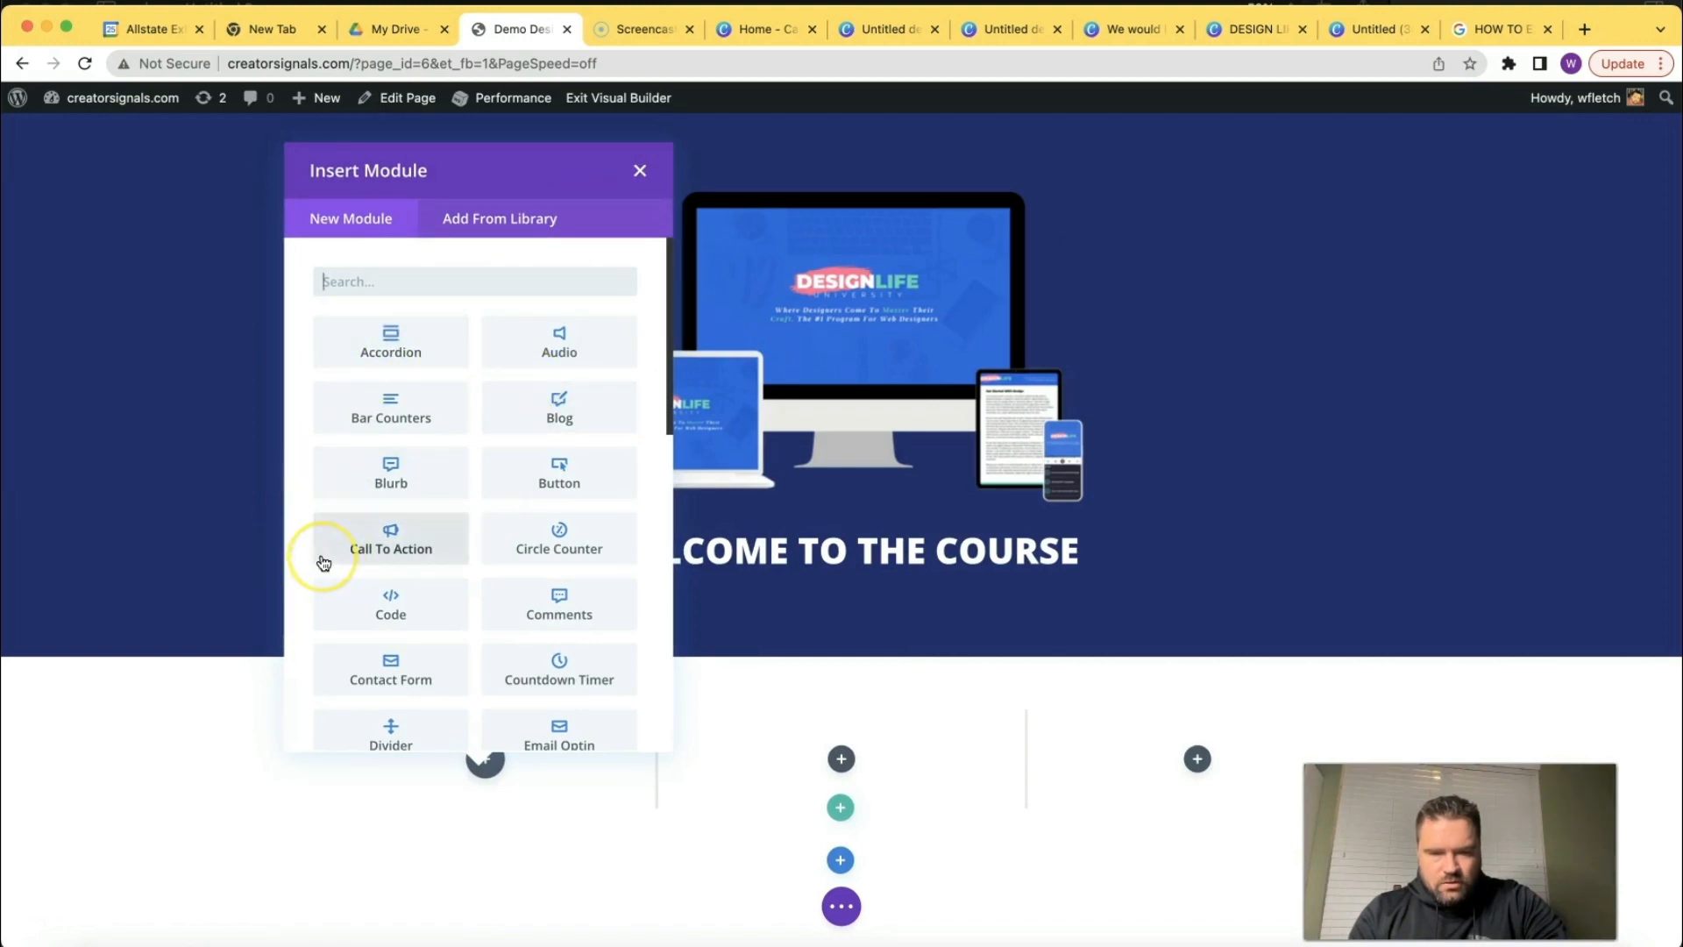
# Insert a Blurb module with its default content in the first column of the new row and save it.
pyautogui.scroll(-1, 447, 565)
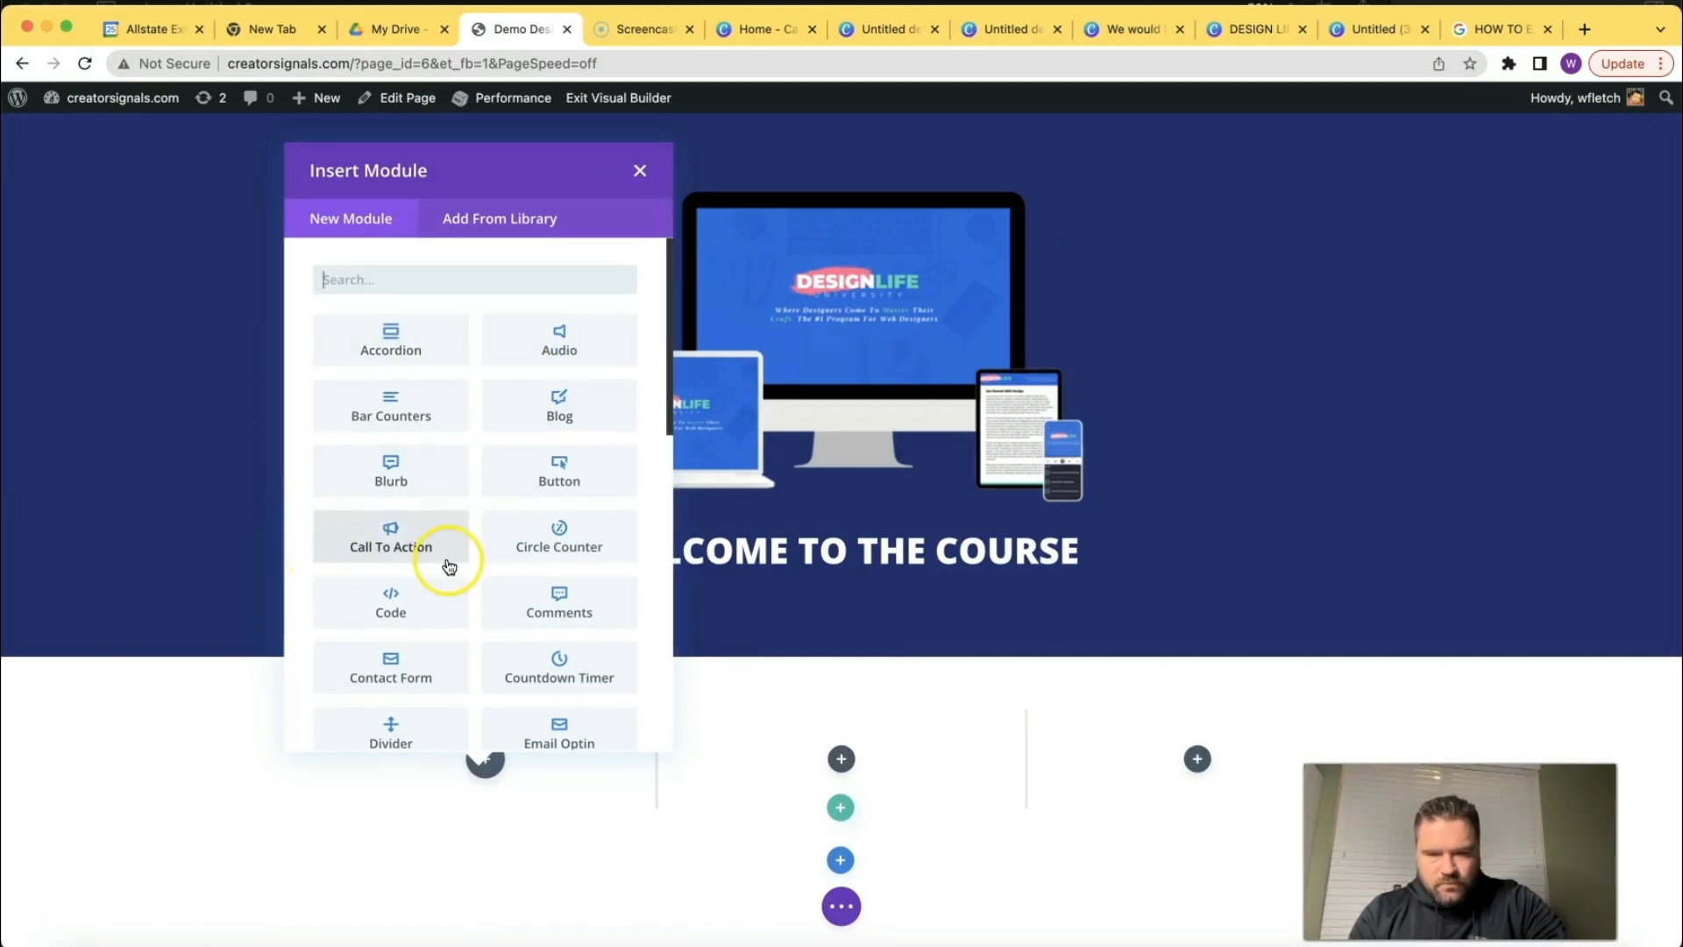
pyautogui.click(419, 466)
pyautogui.scroll(-3, 698, 657)
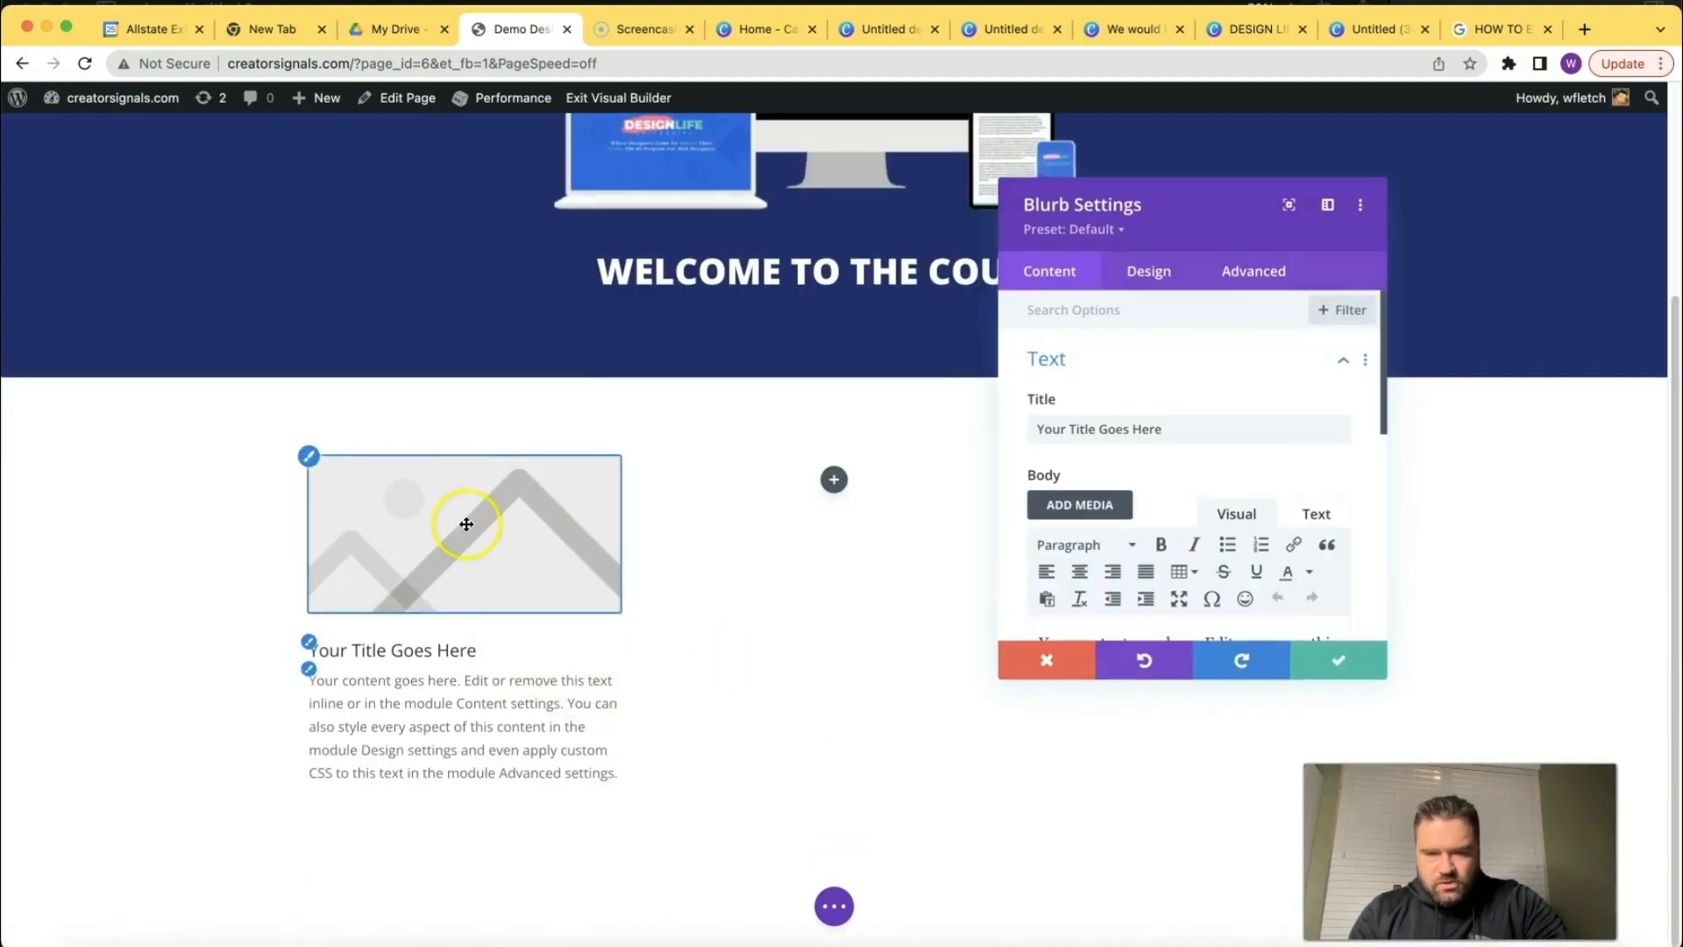
pyautogui.click(1340, 671)
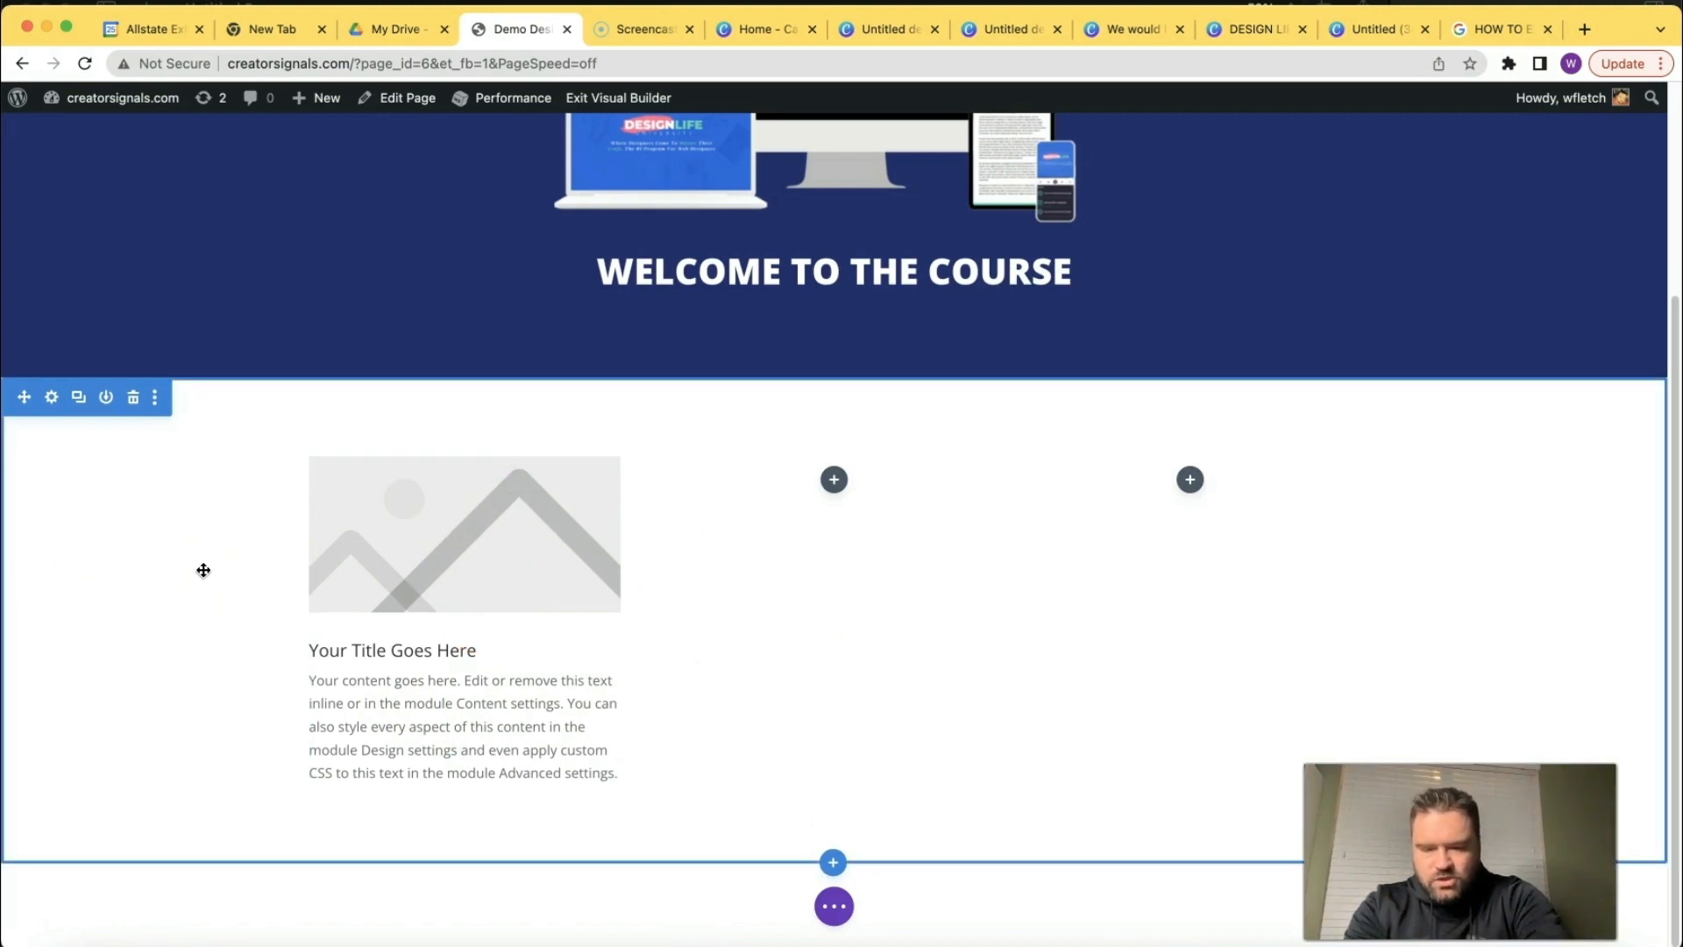
# Measure the pixel width and height of the blurb's placeholder image area with the screen capture selection.
pyautogui.press('Escape')
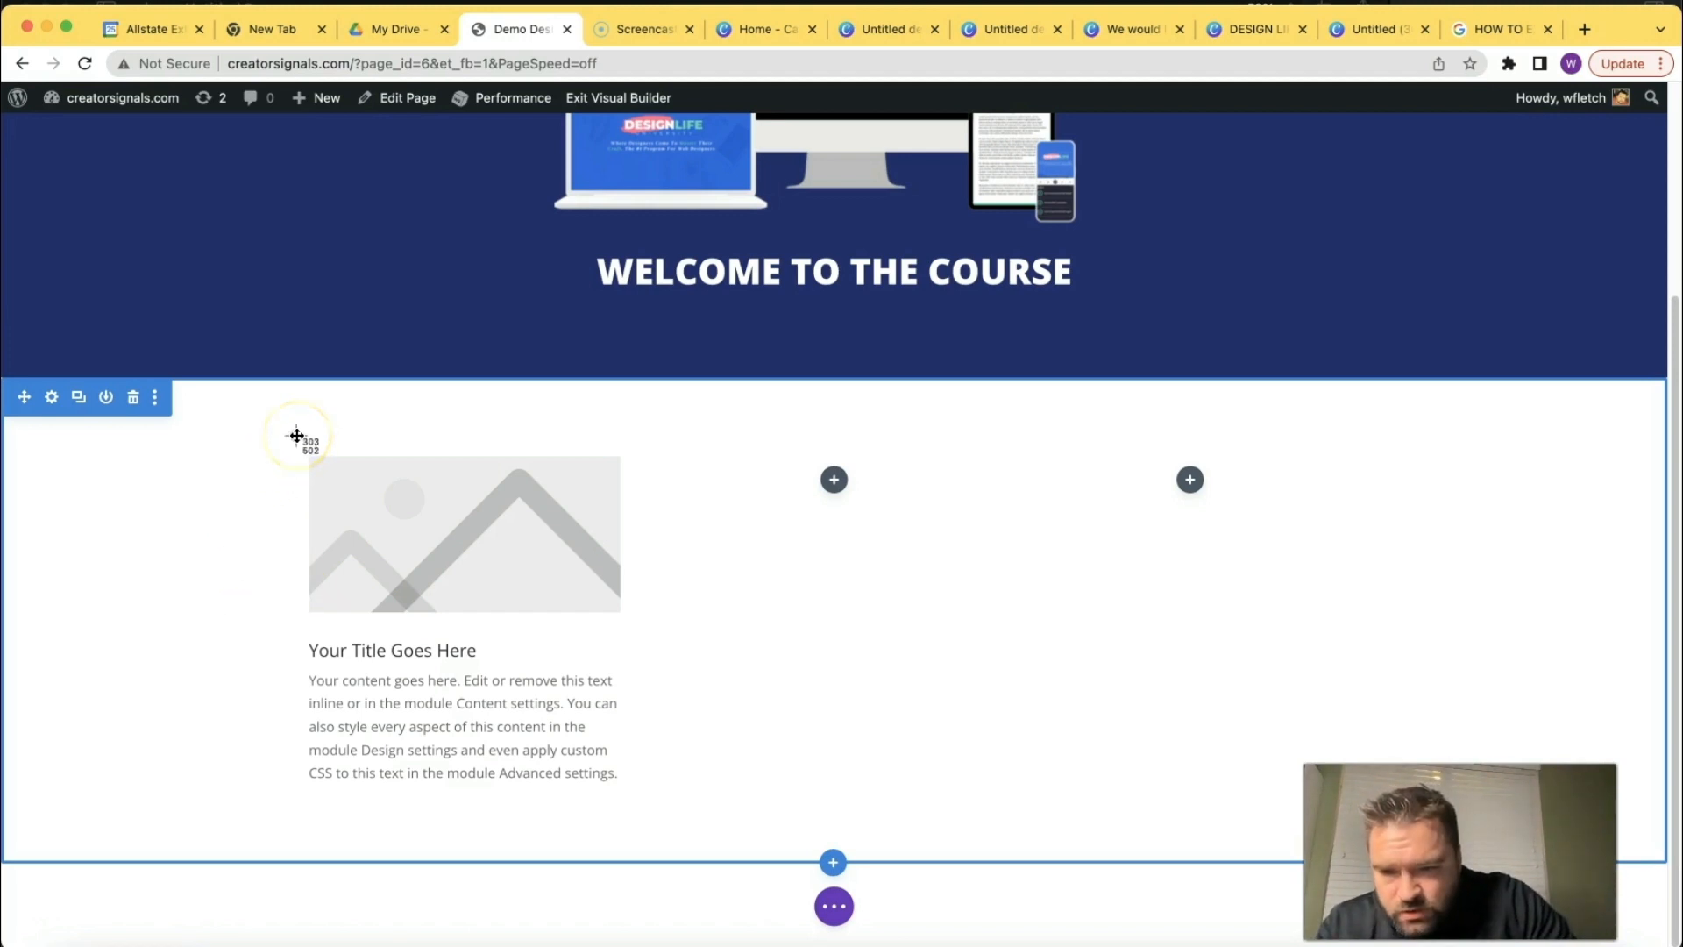
pyautogui.press('Escape')
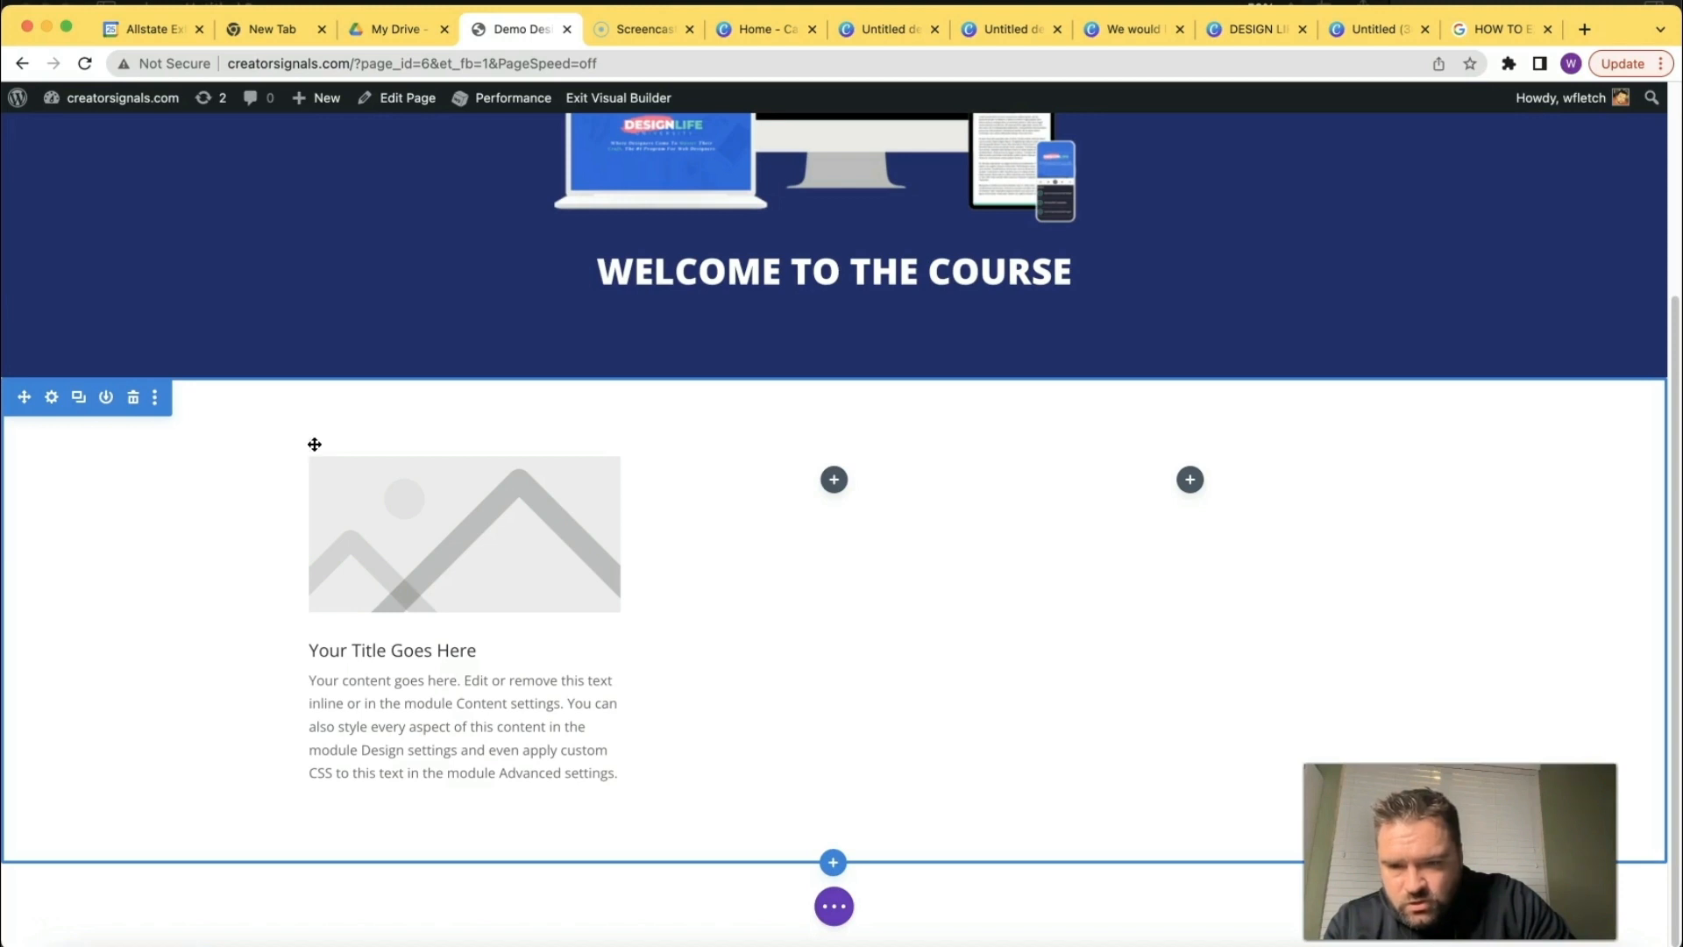
pyautogui.moveTo(310, 437); pyautogui.dragTo(624, 628)
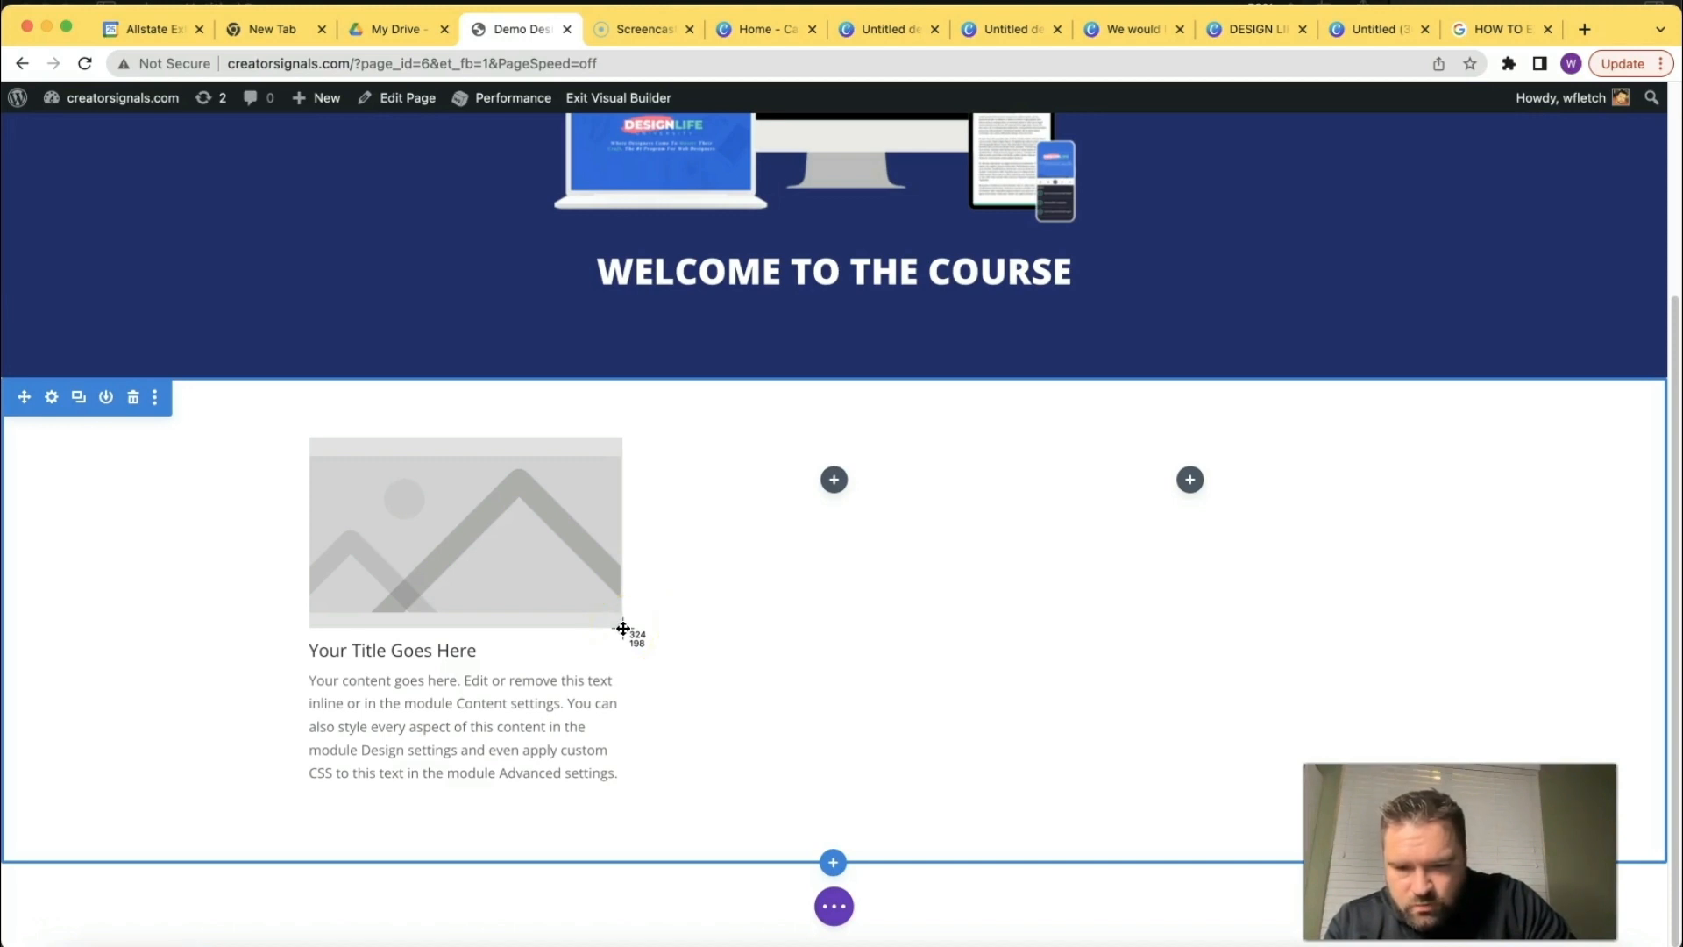
pyautogui.moveTo(623, 628); pyautogui.dragTo(621, 630)
pyautogui.click(530, 96)
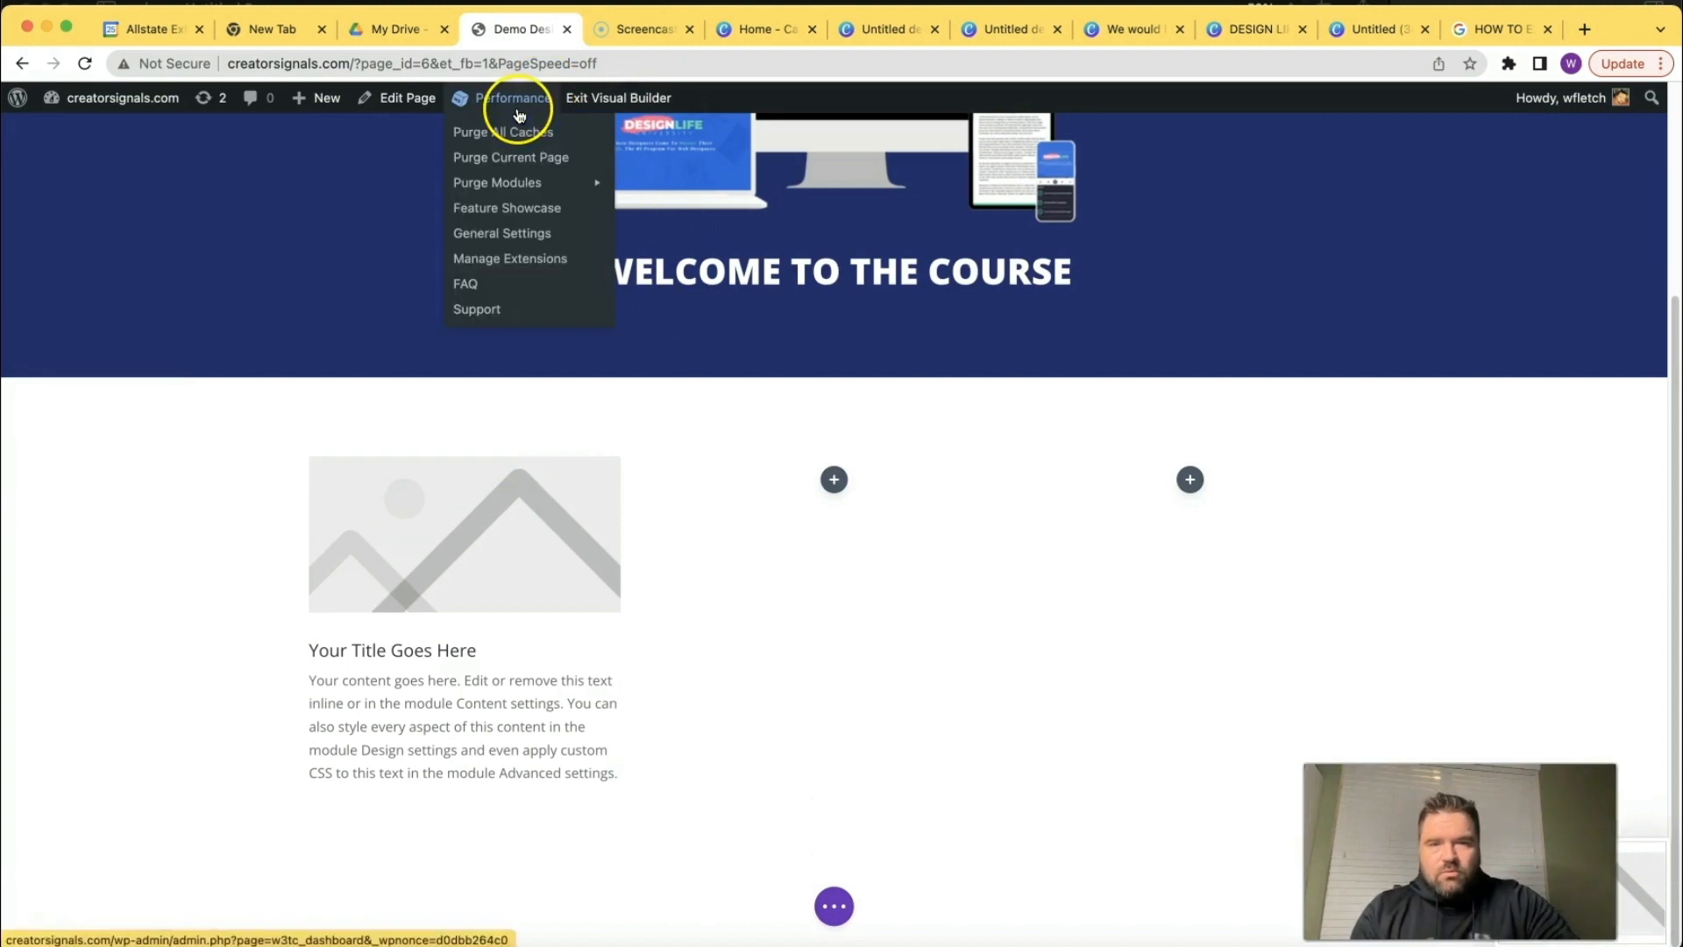
# Switch to the Canva home page and create a custom-size design 325 px wide and 200 px high.
pyautogui.click(769, 29)
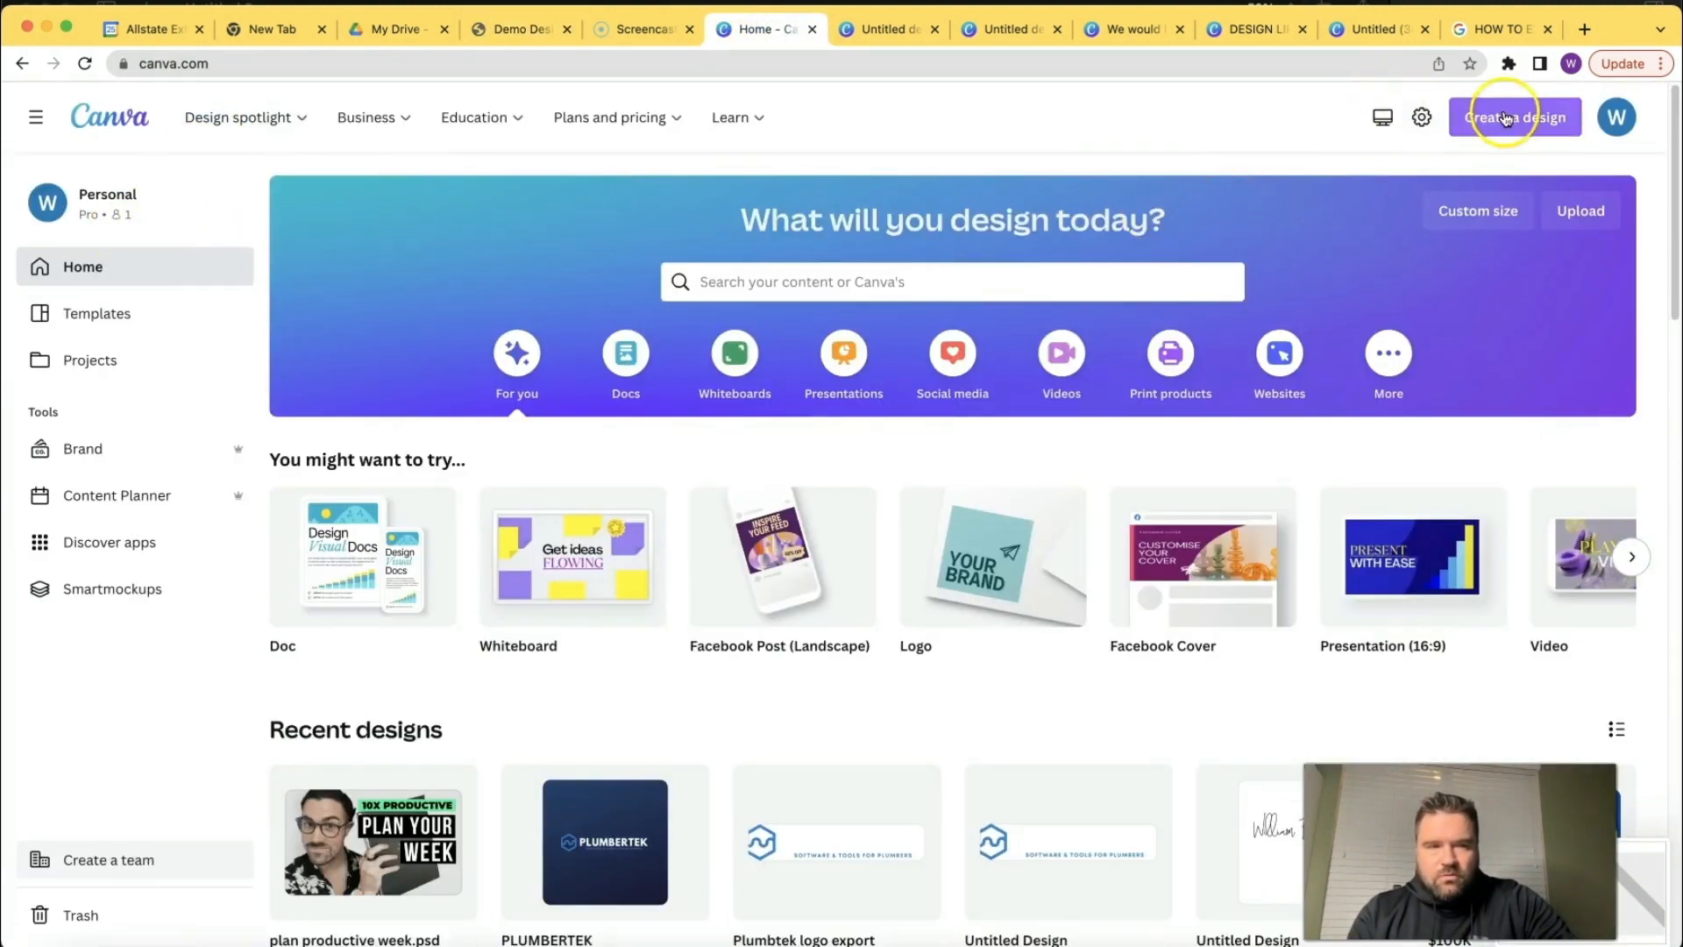
pyautogui.click(1505, 114)
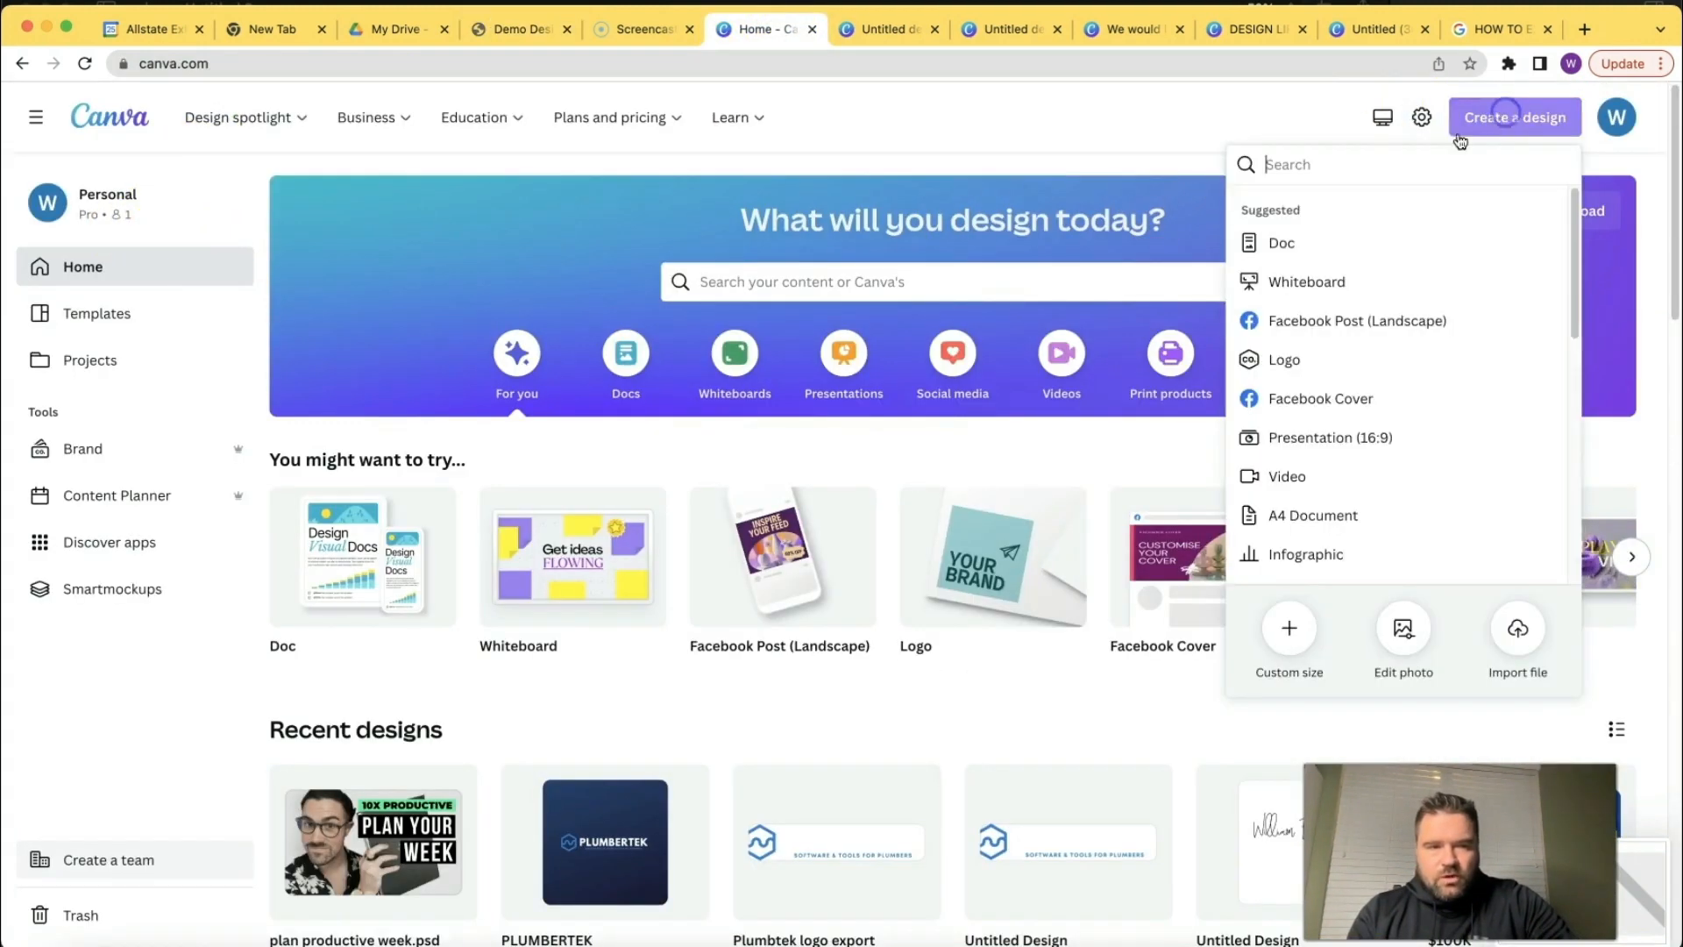
pyautogui.click(1321, 624)
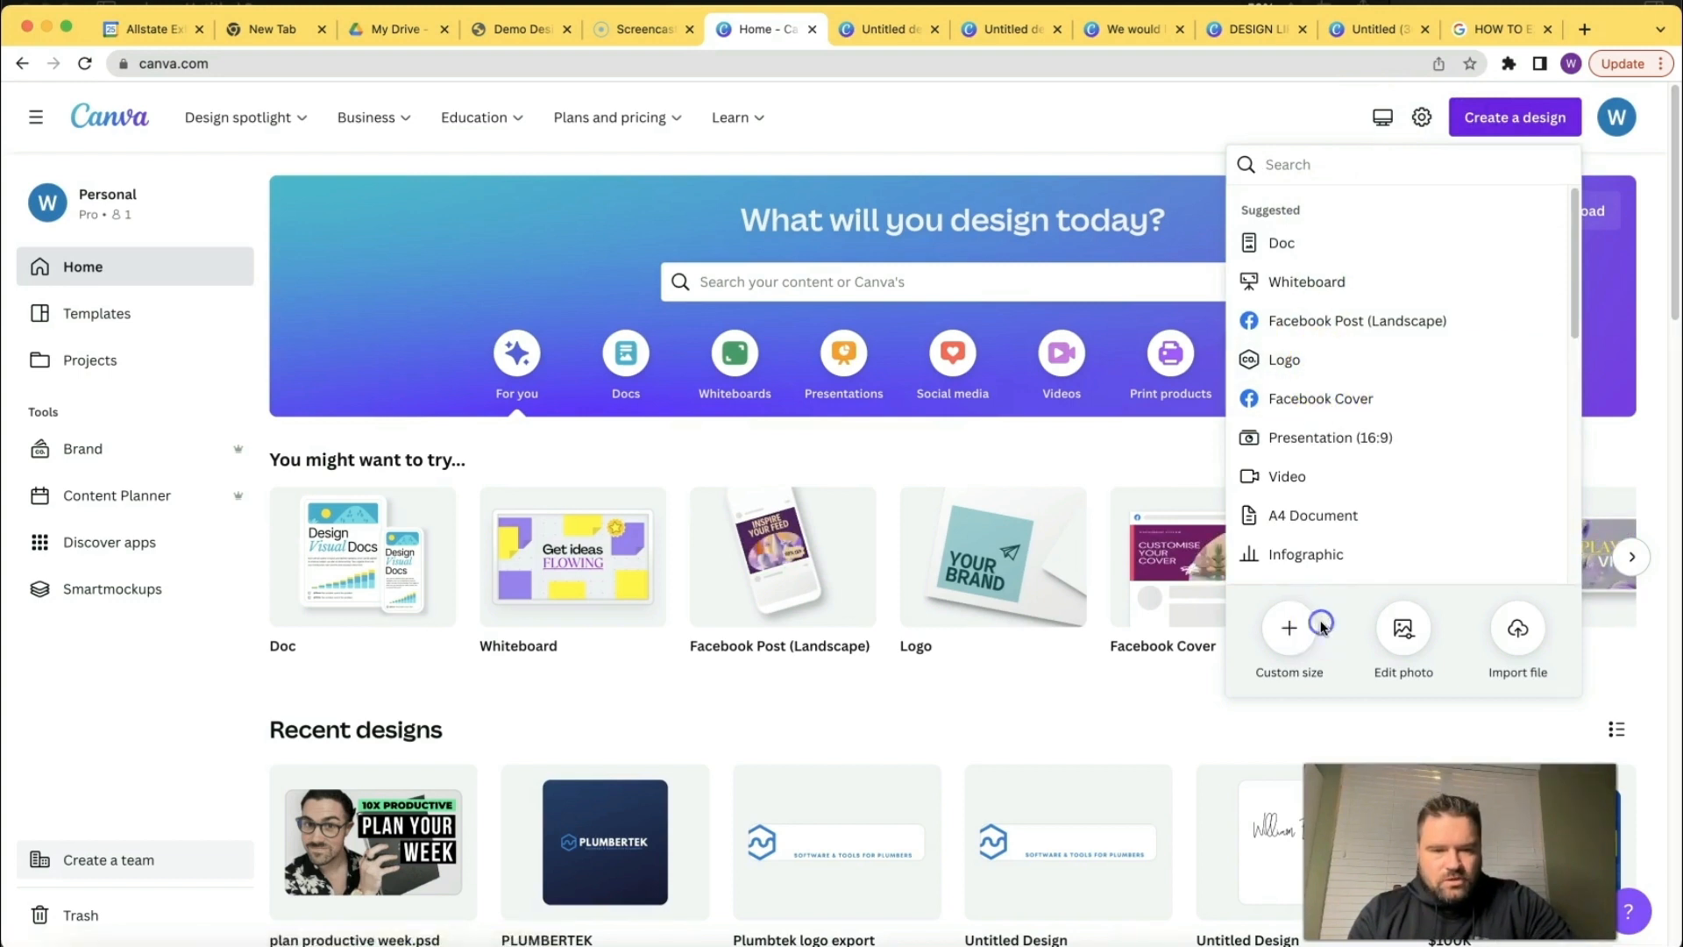
pyautogui.click(1316, 238)
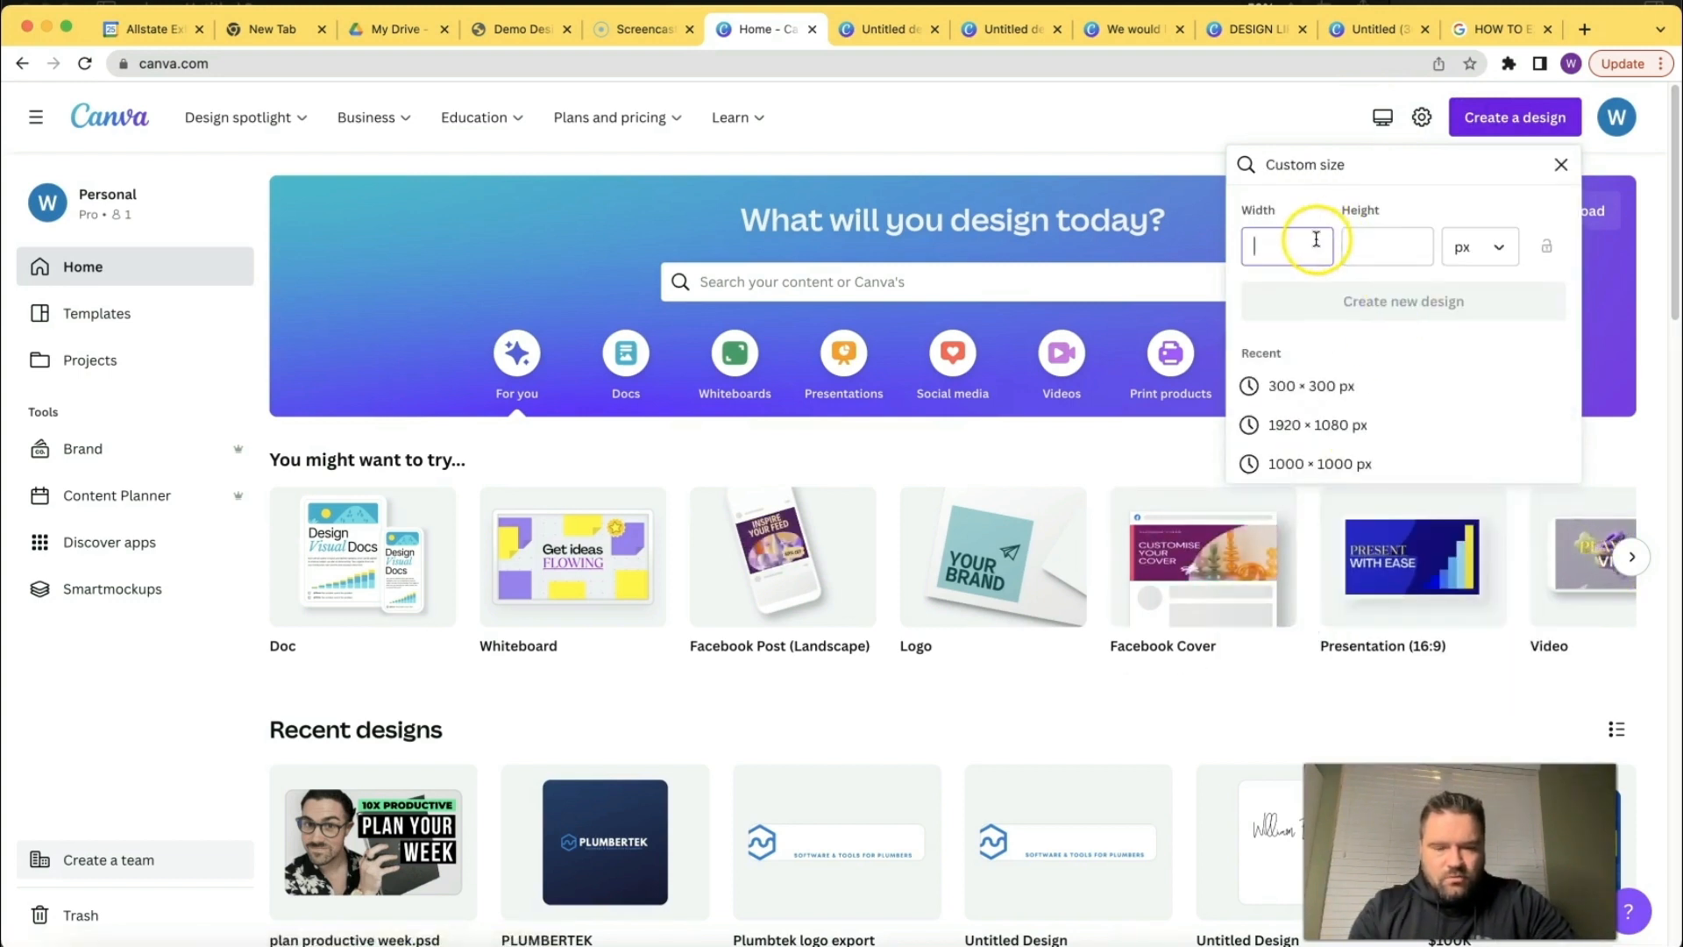
pyautogui.write('325')
pyautogui.click(1397, 241)
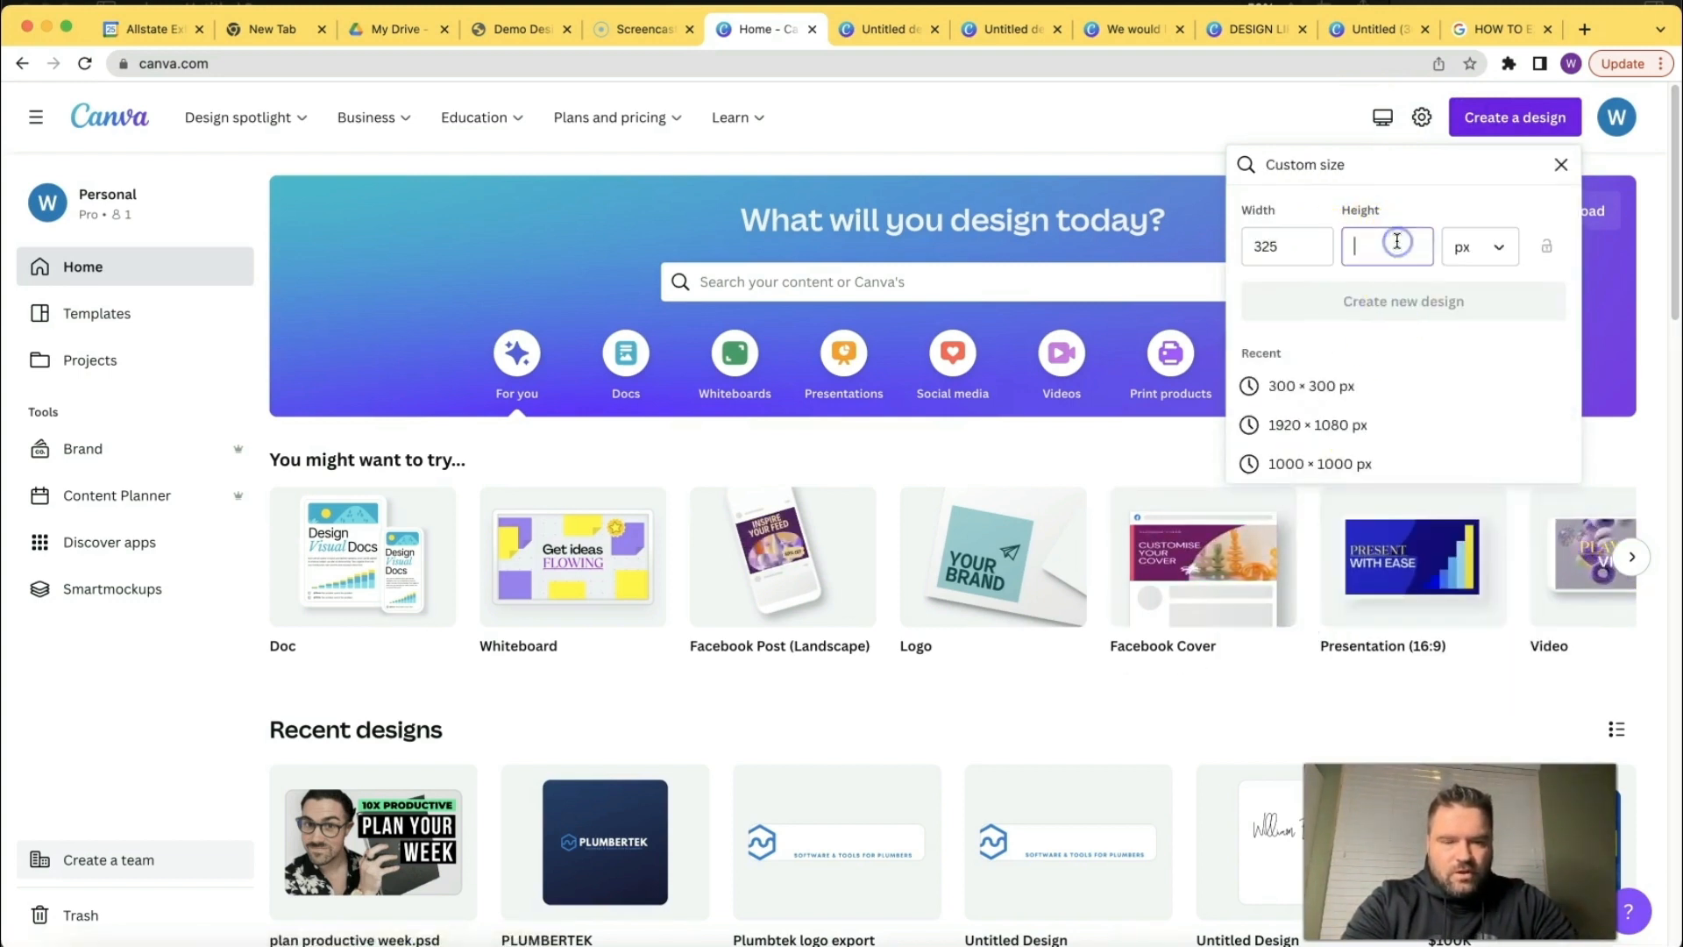
pyautogui.write('200')
pyautogui.click(1422, 302)
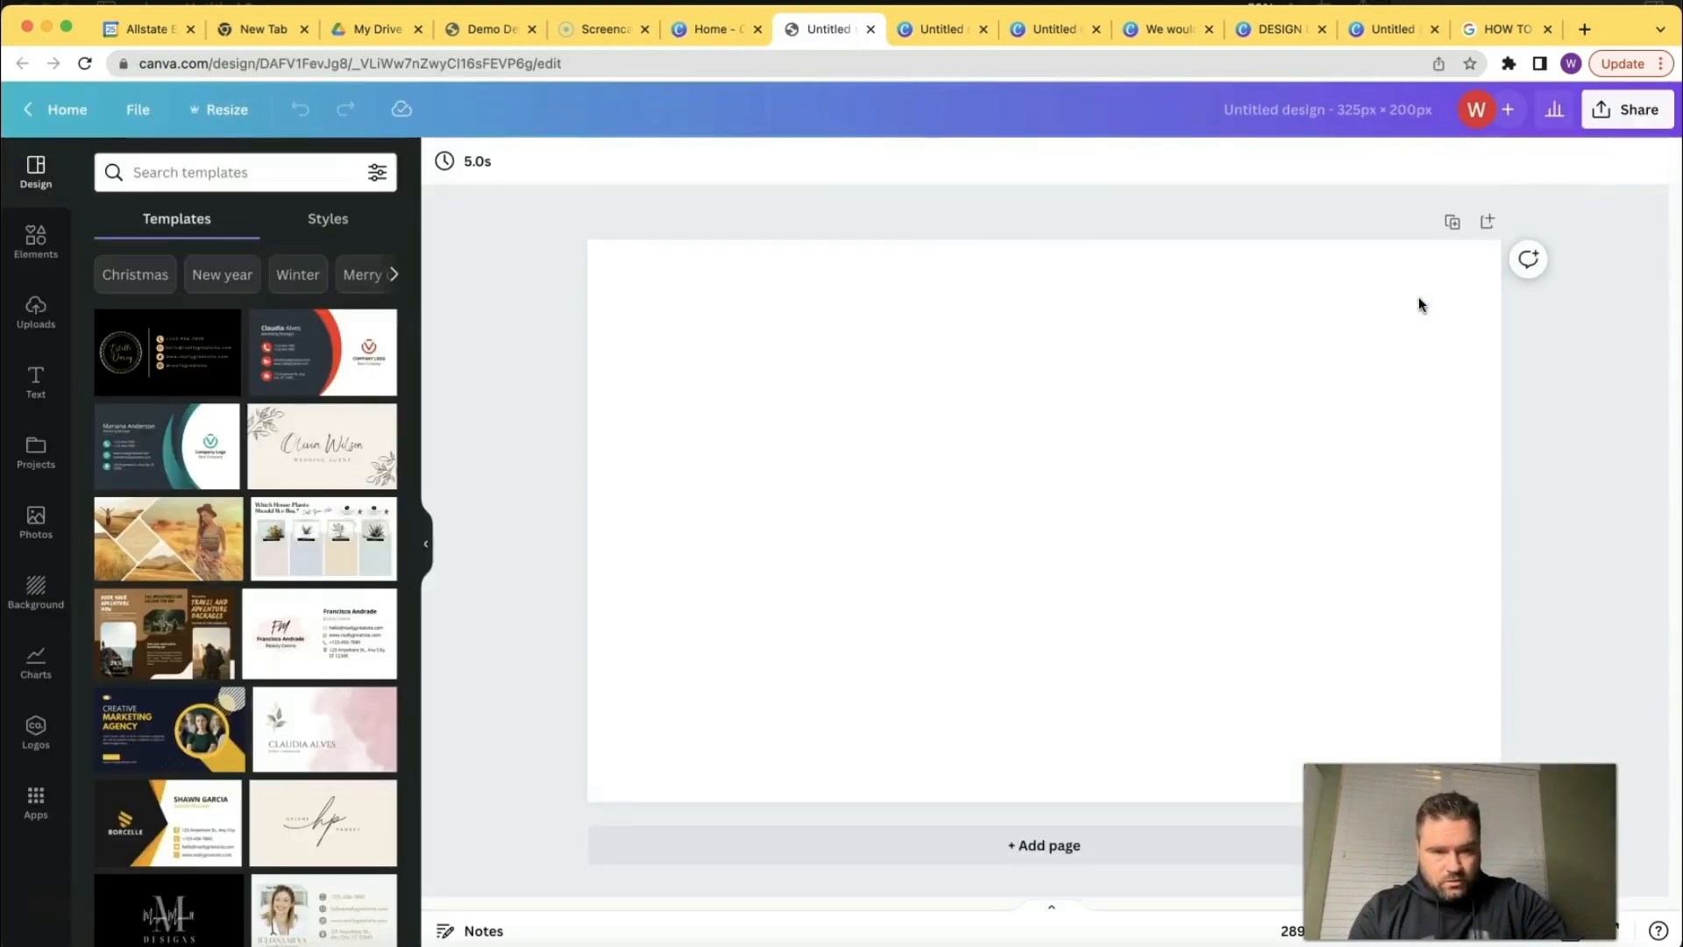
pyautogui.click(1071, 303)
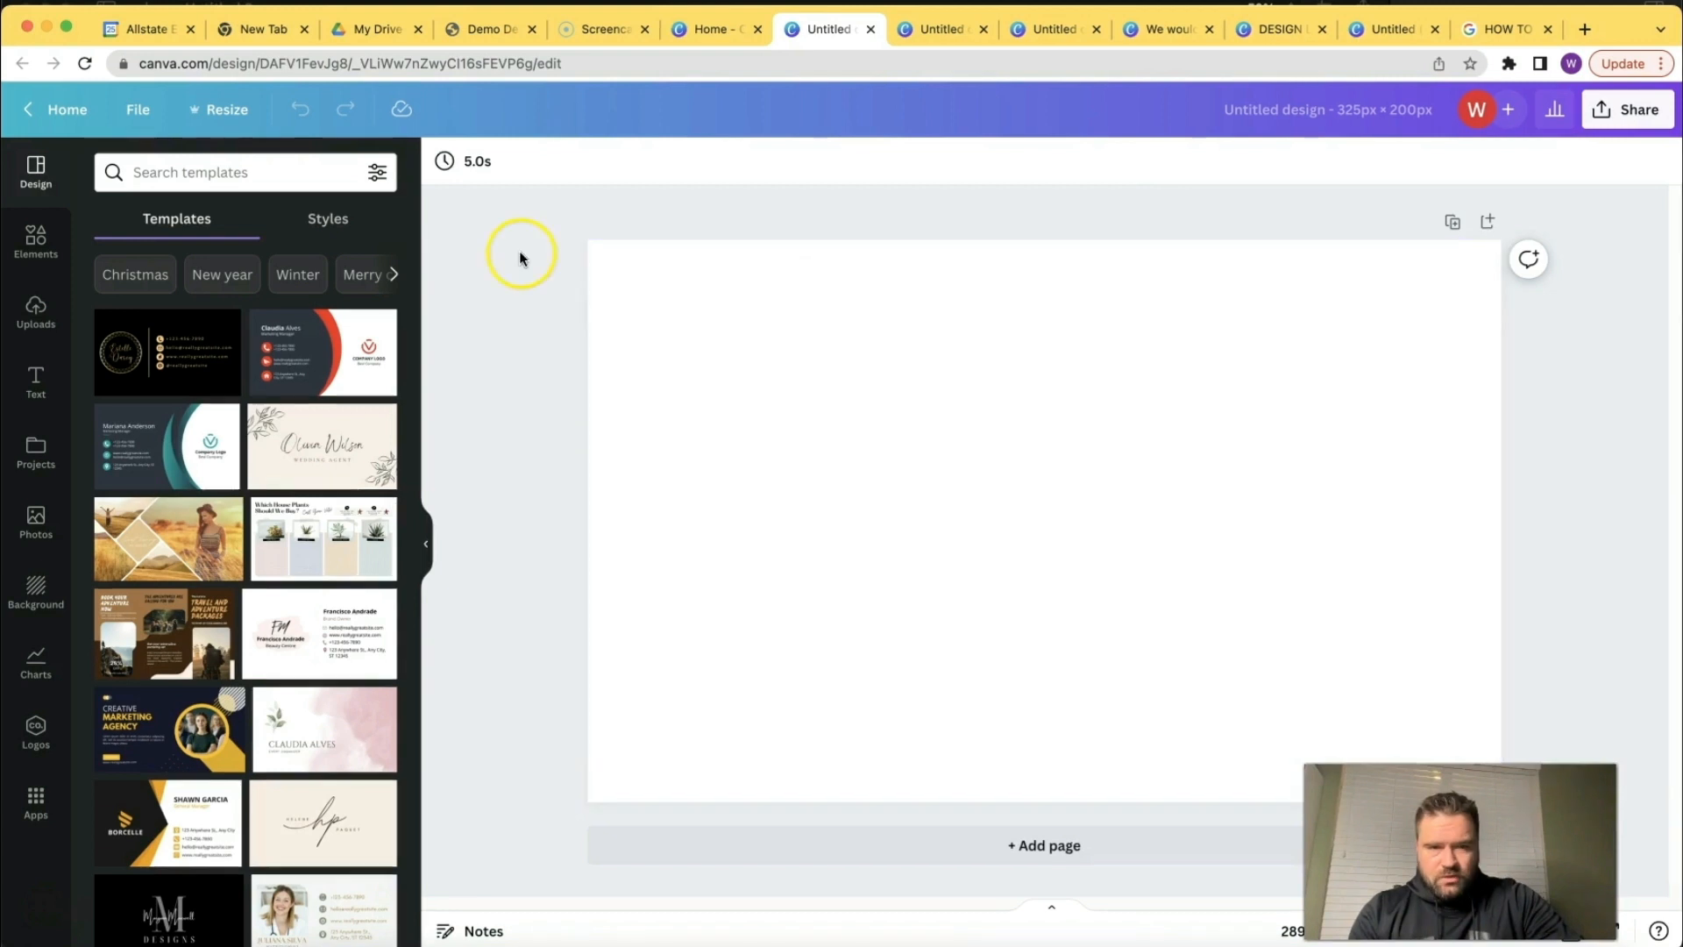
# Copy all elements from the full-size Design Life University design and paste them into the blank 325 × 200 px design.
pyautogui.click(1063, 30)
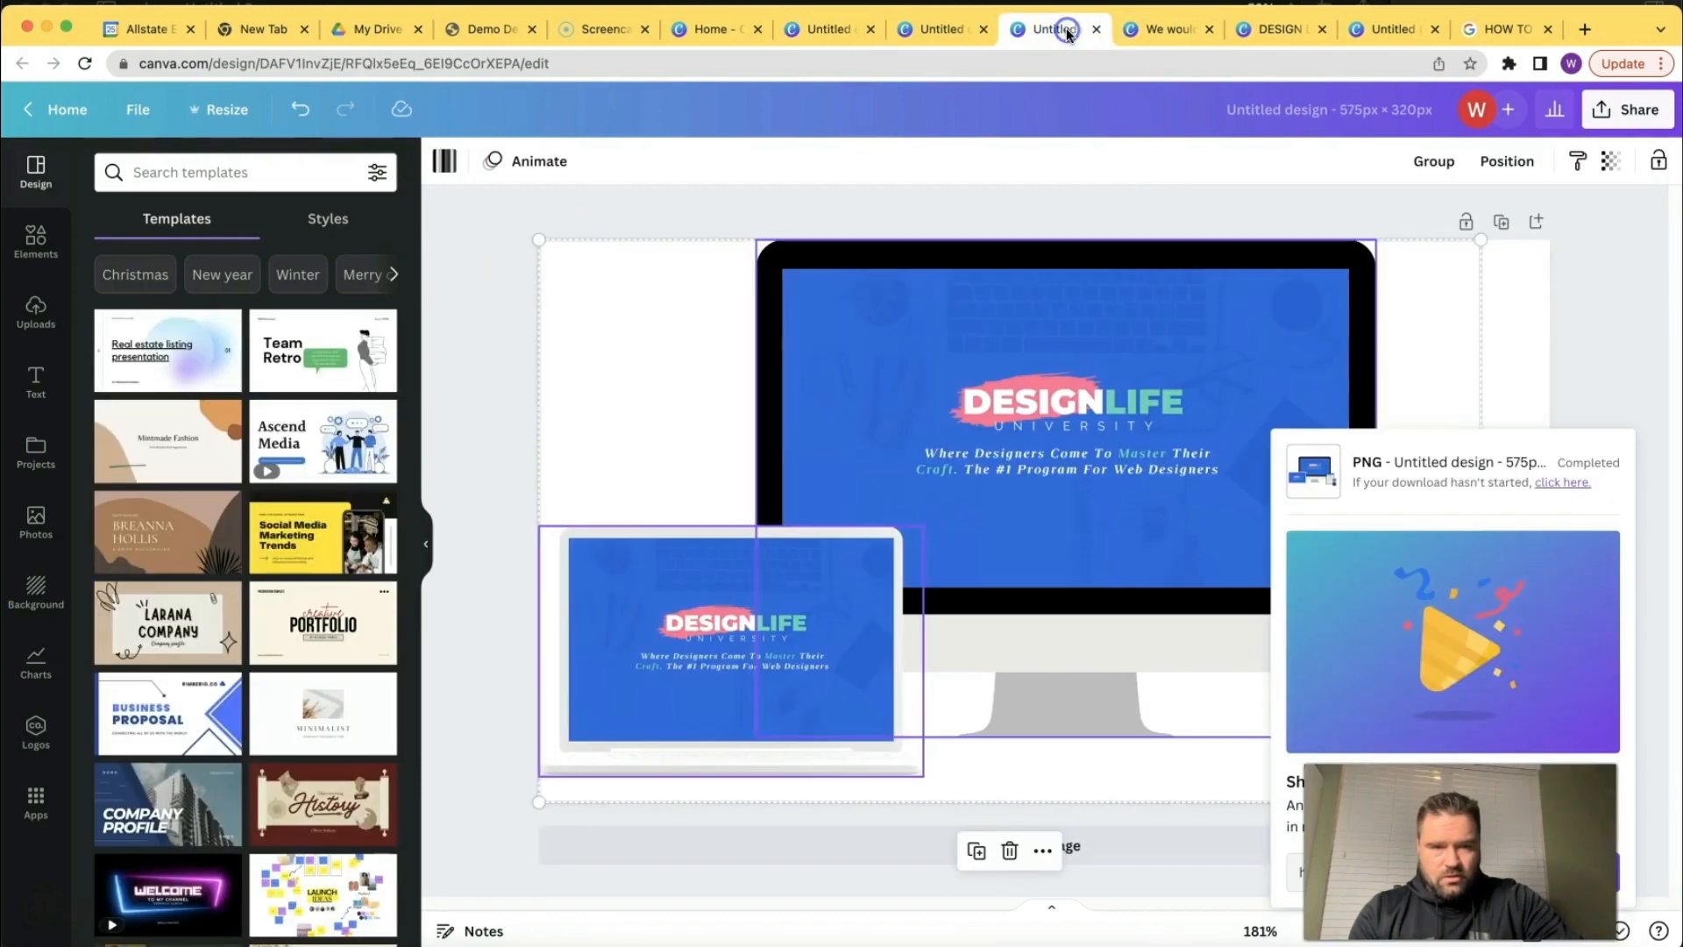
pyautogui.click(1177, 33)
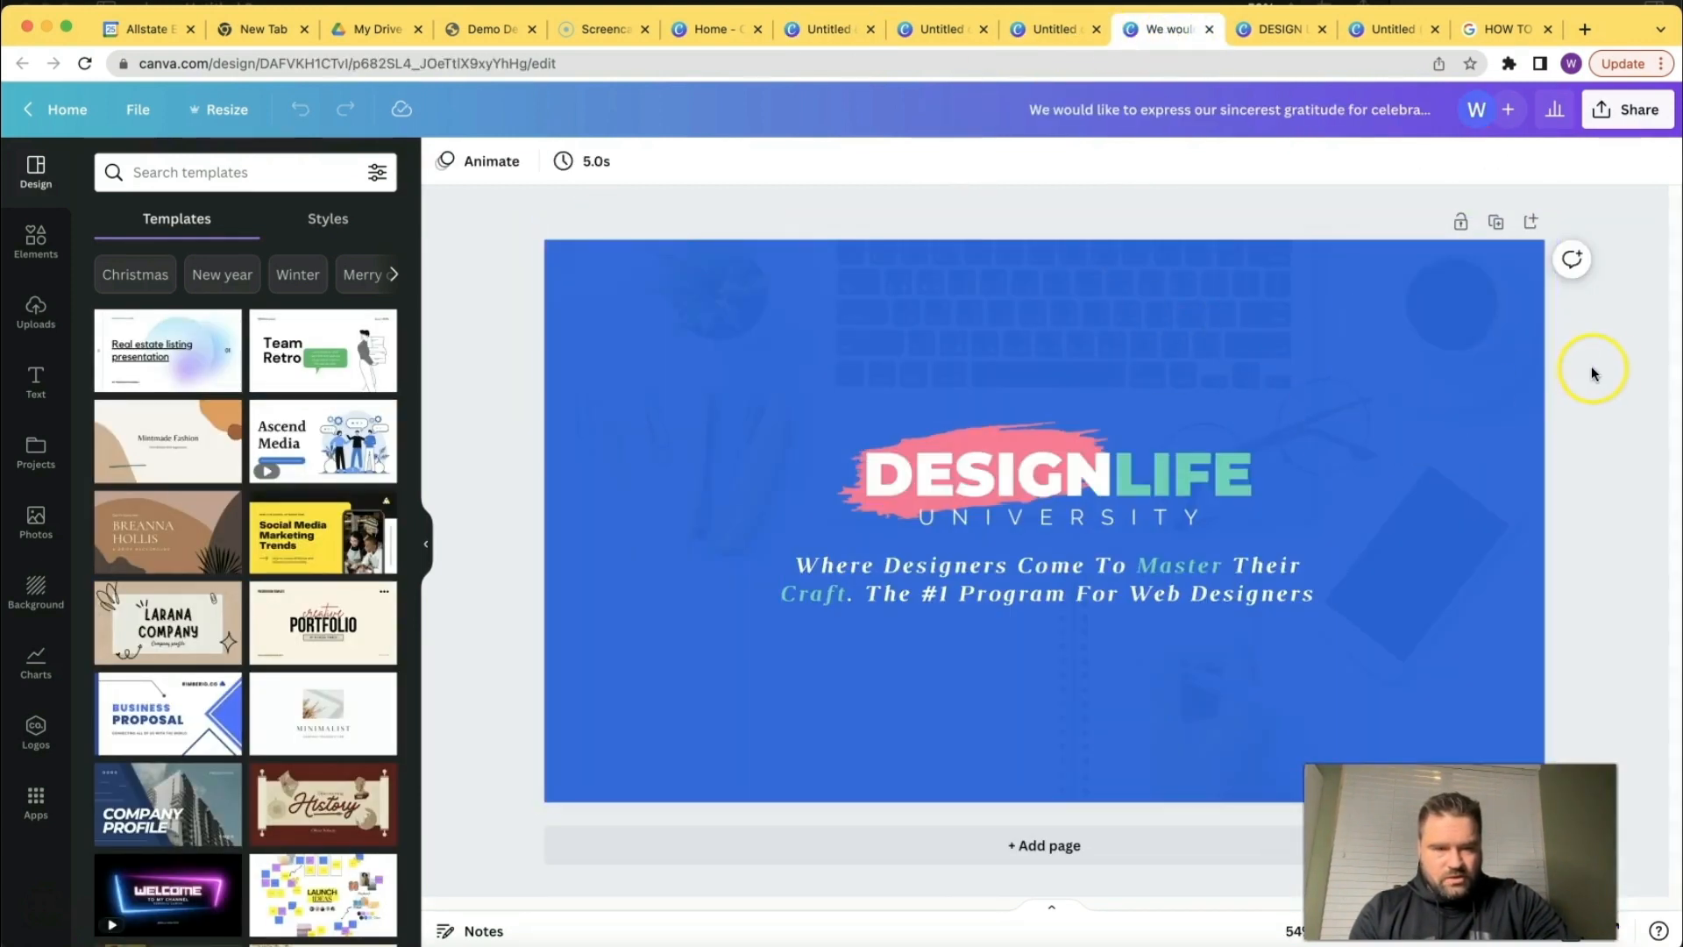
pyautogui.press('super+a')
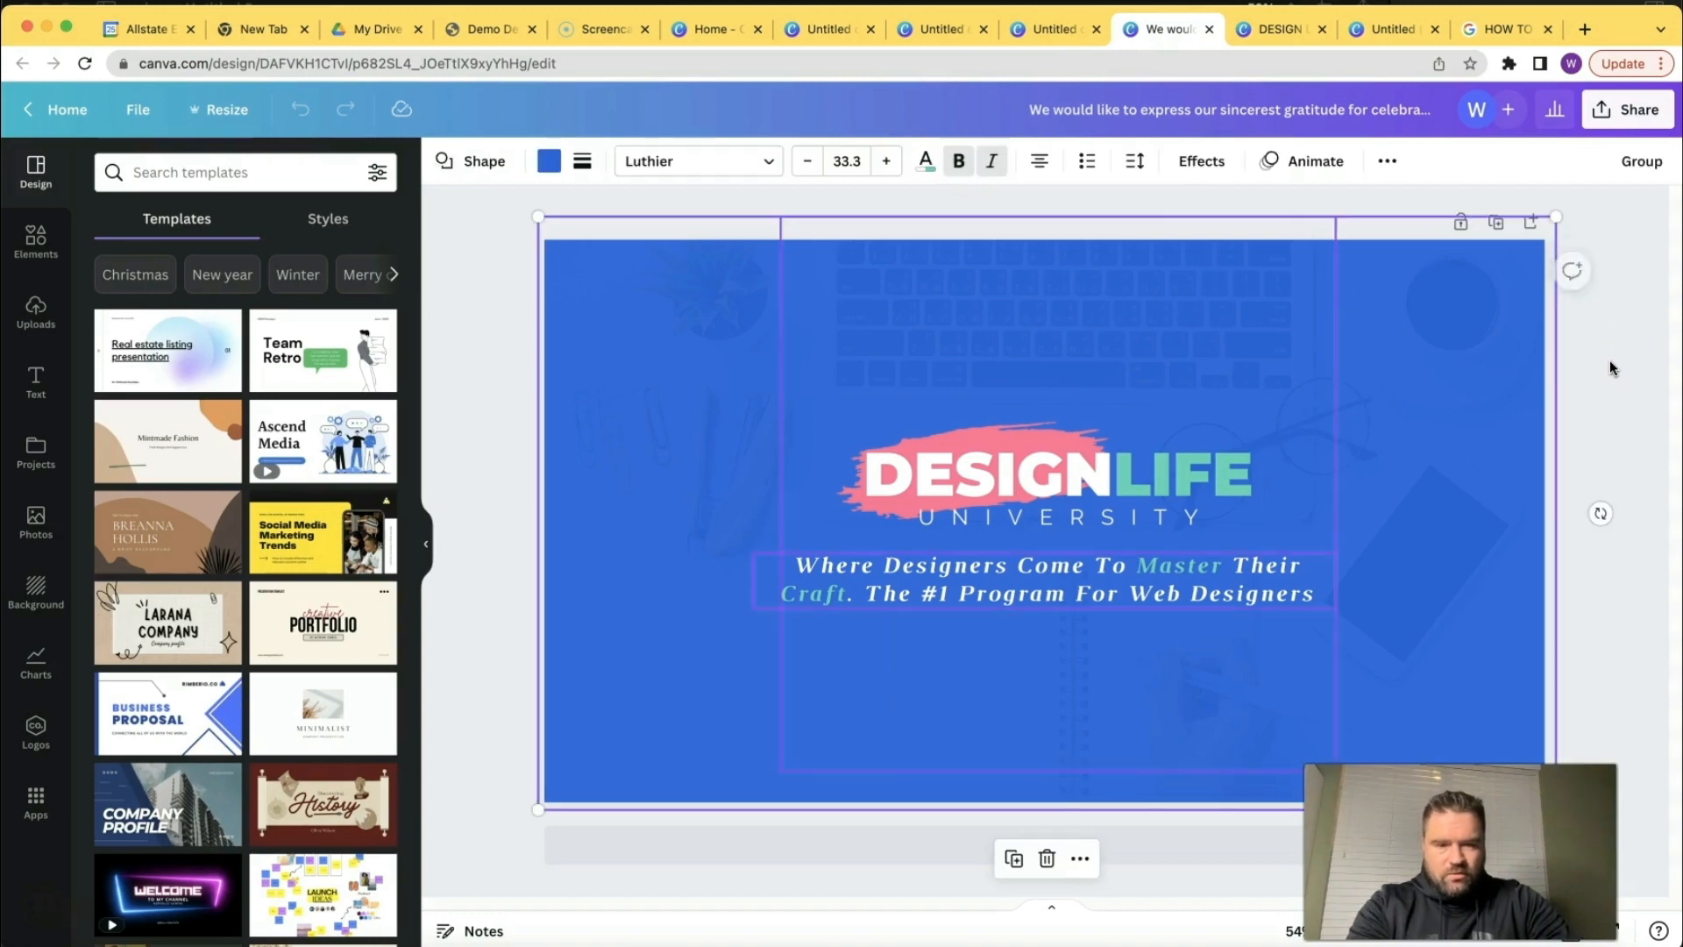
pyautogui.click(1076, 39)
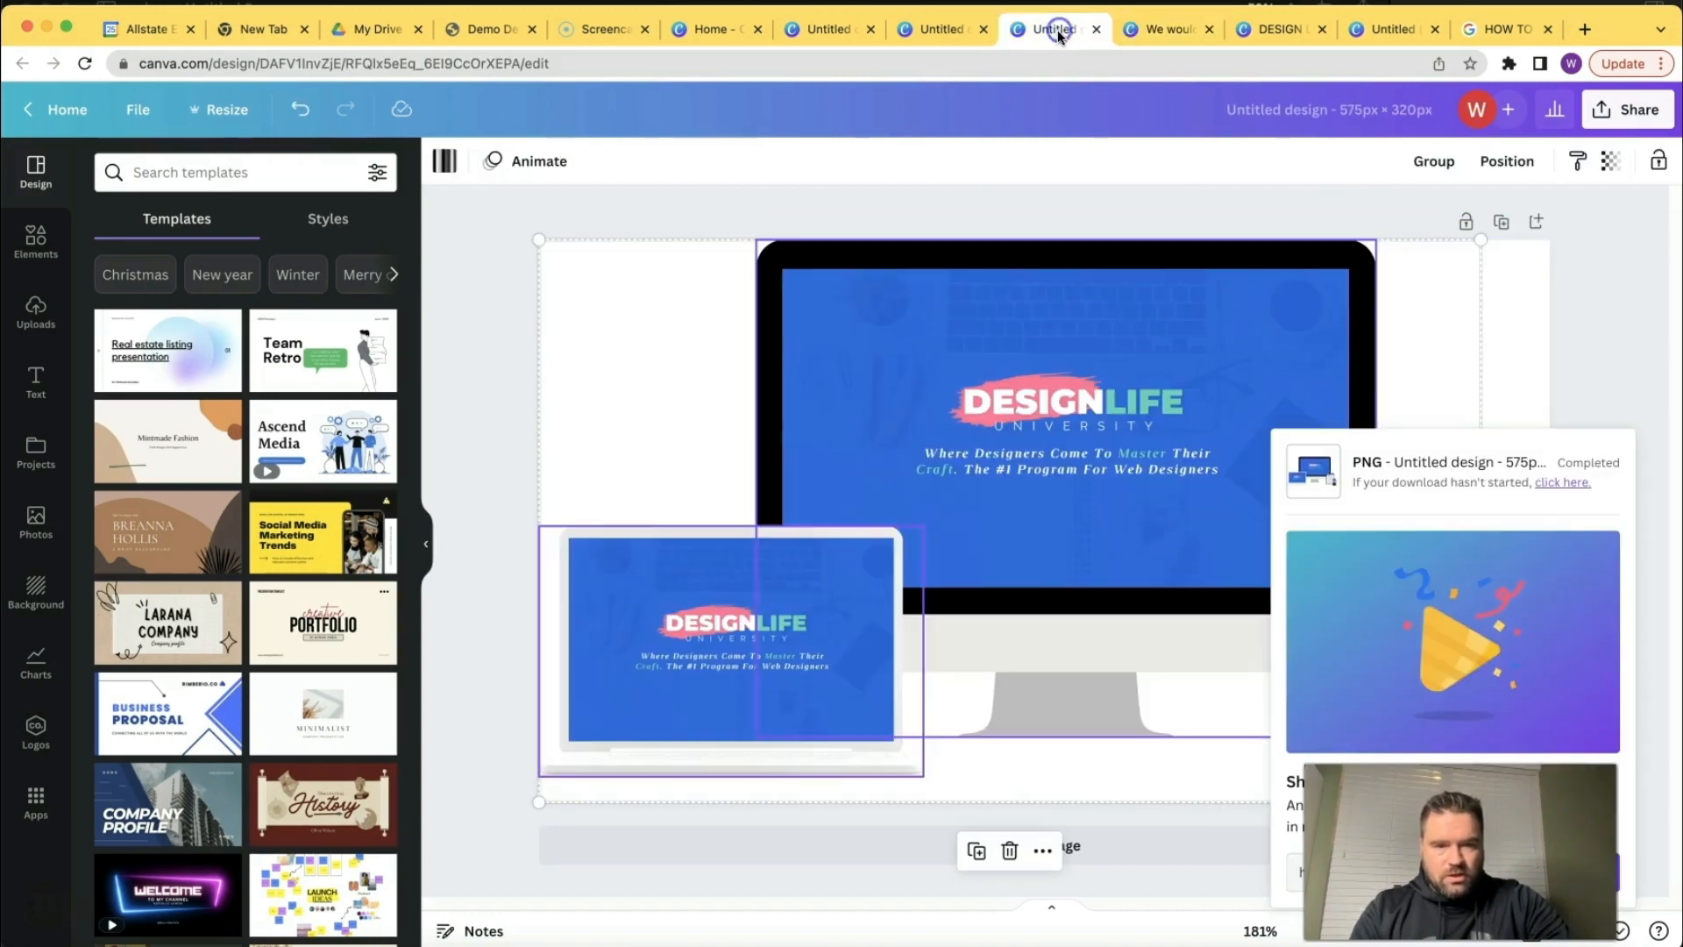
pyautogui.click(917, 29)
pyautogui.click(822, 27)
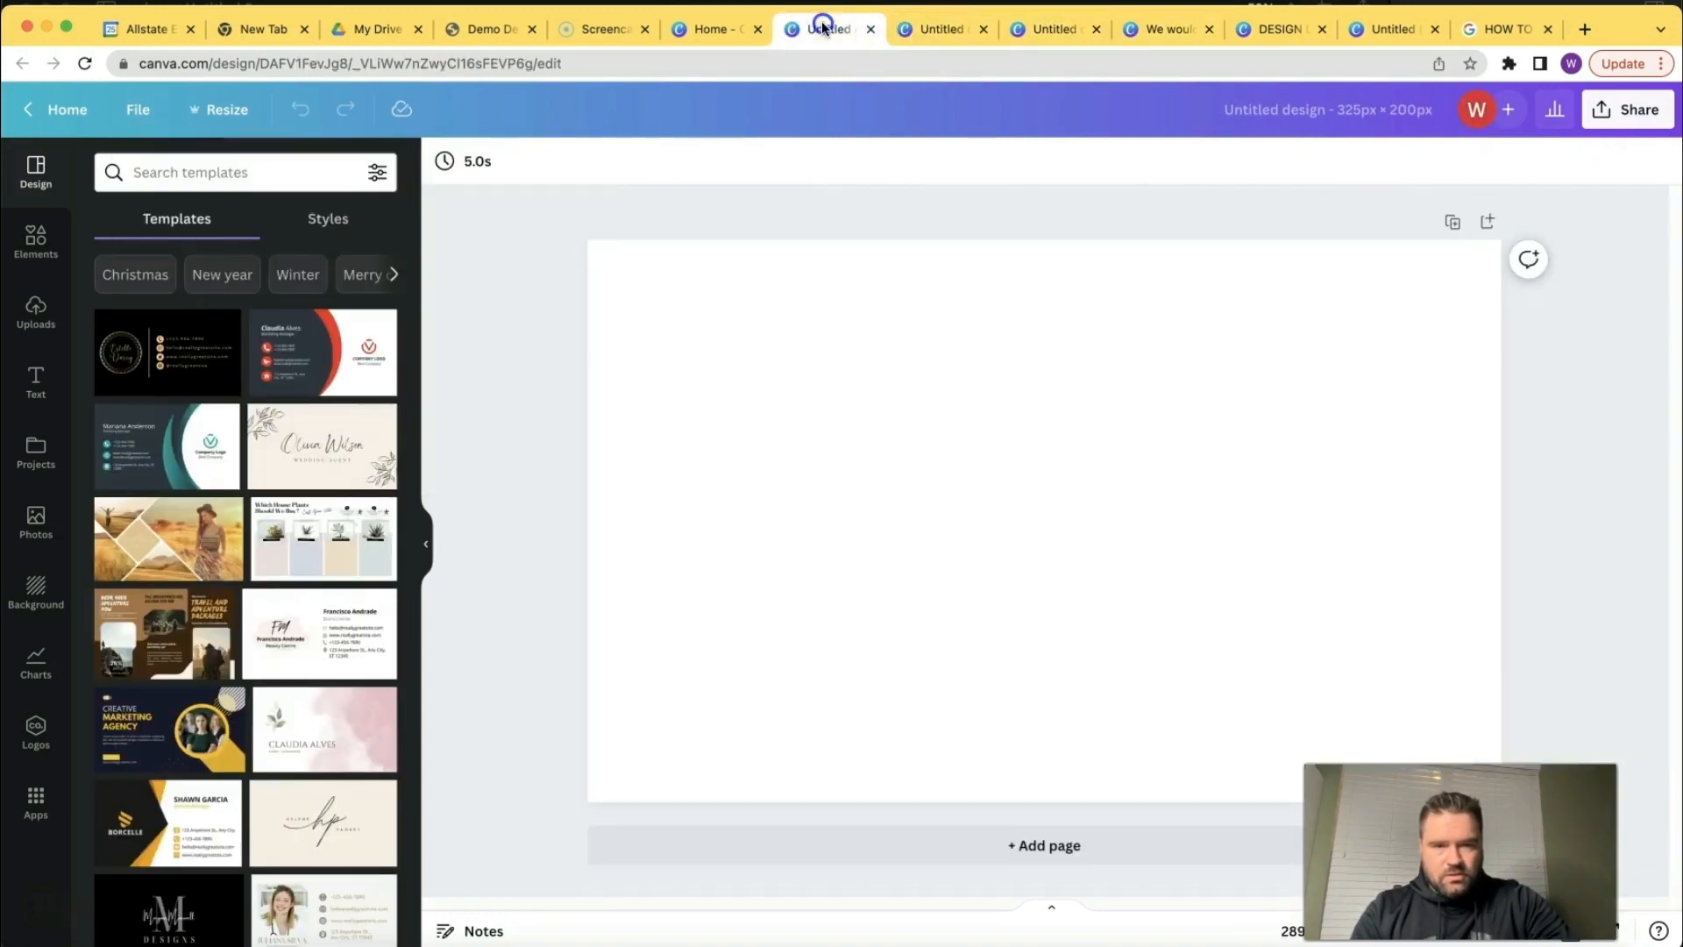
pyautogui.press('super+v')
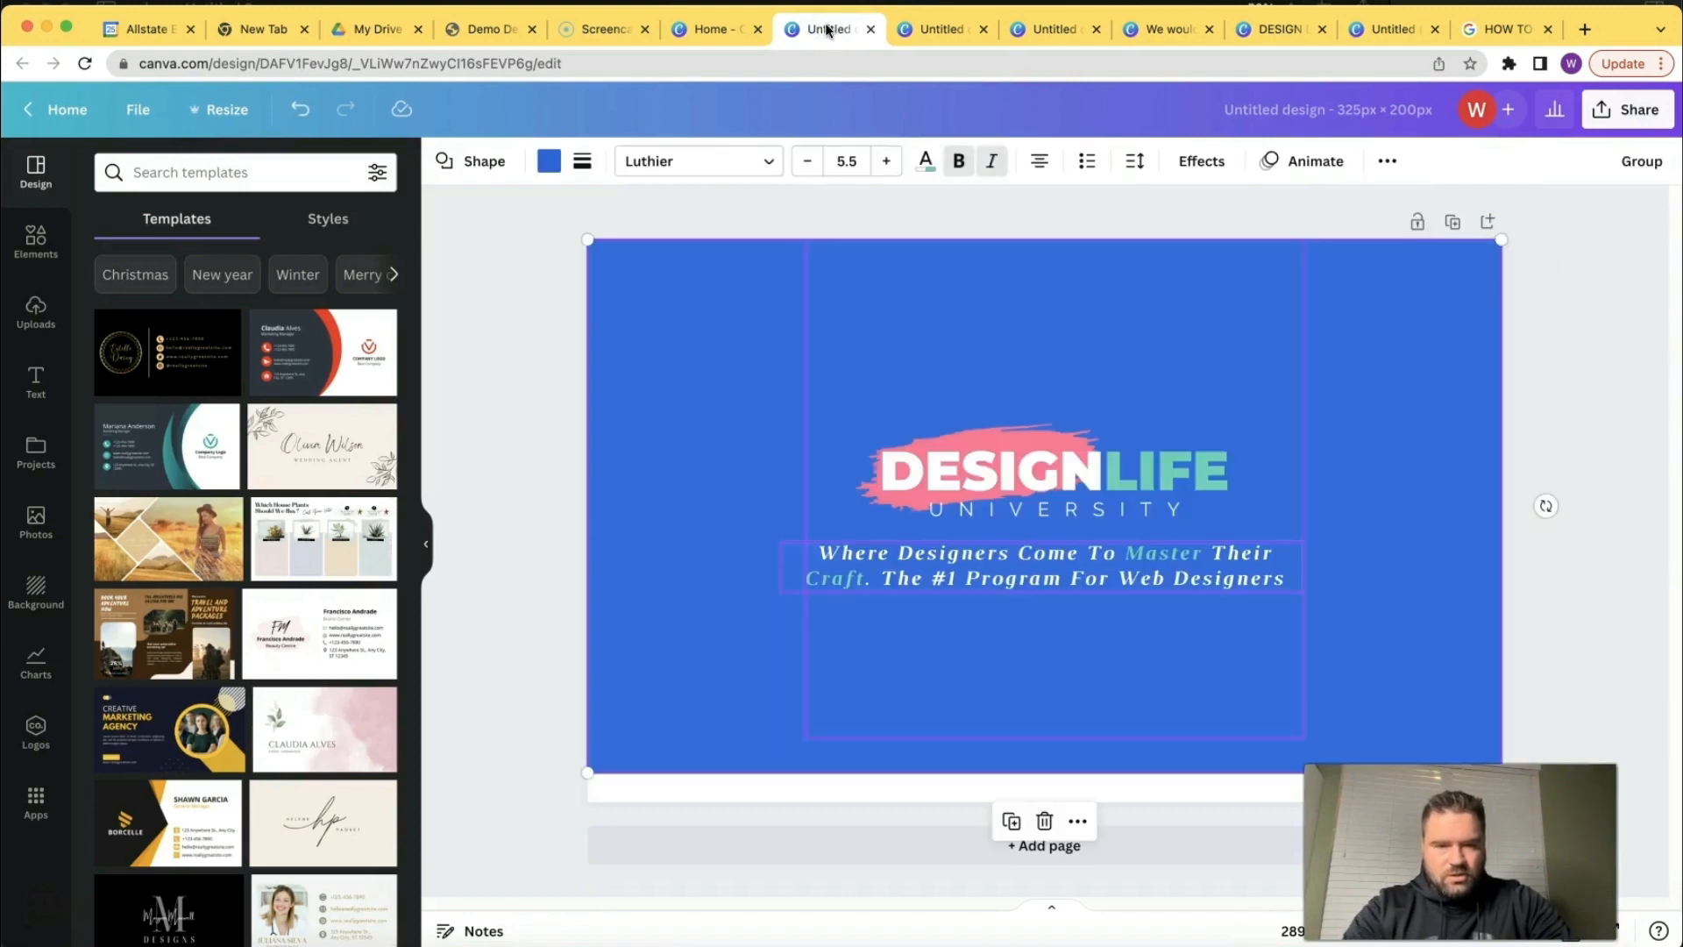
pyautogui.click(525, 298)
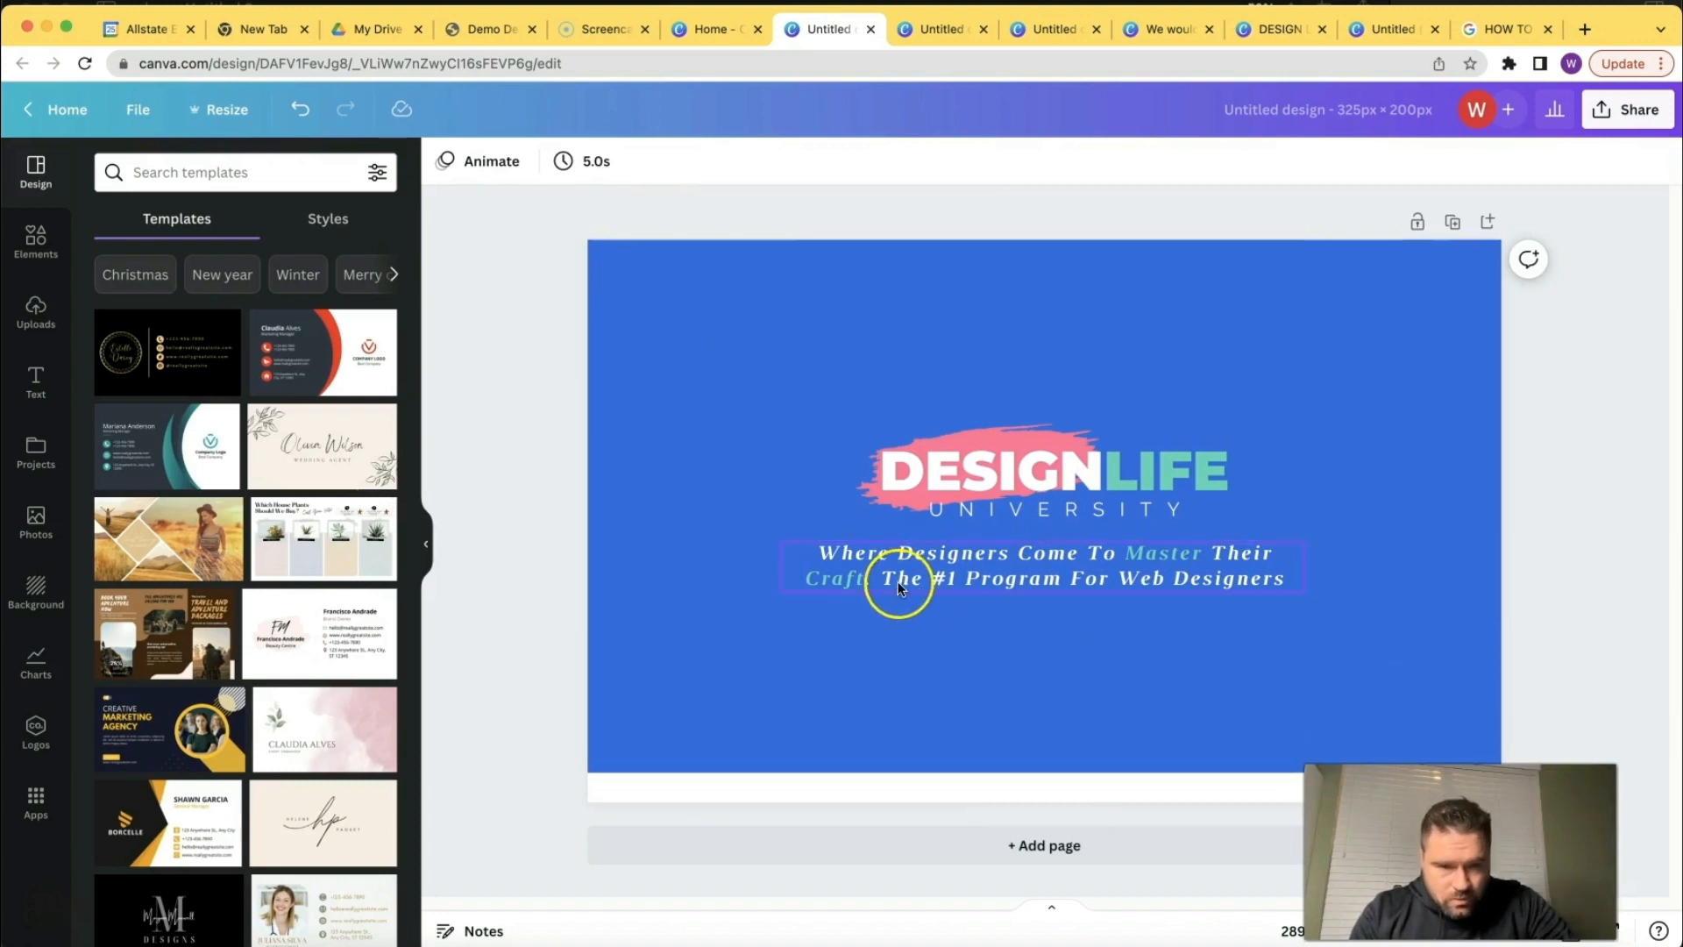
# Set the transparency of the blue background shape in the 325 × 200 px design to 100.
pyautogui.click(876, 313)
pyautogui.click(1625, 175)
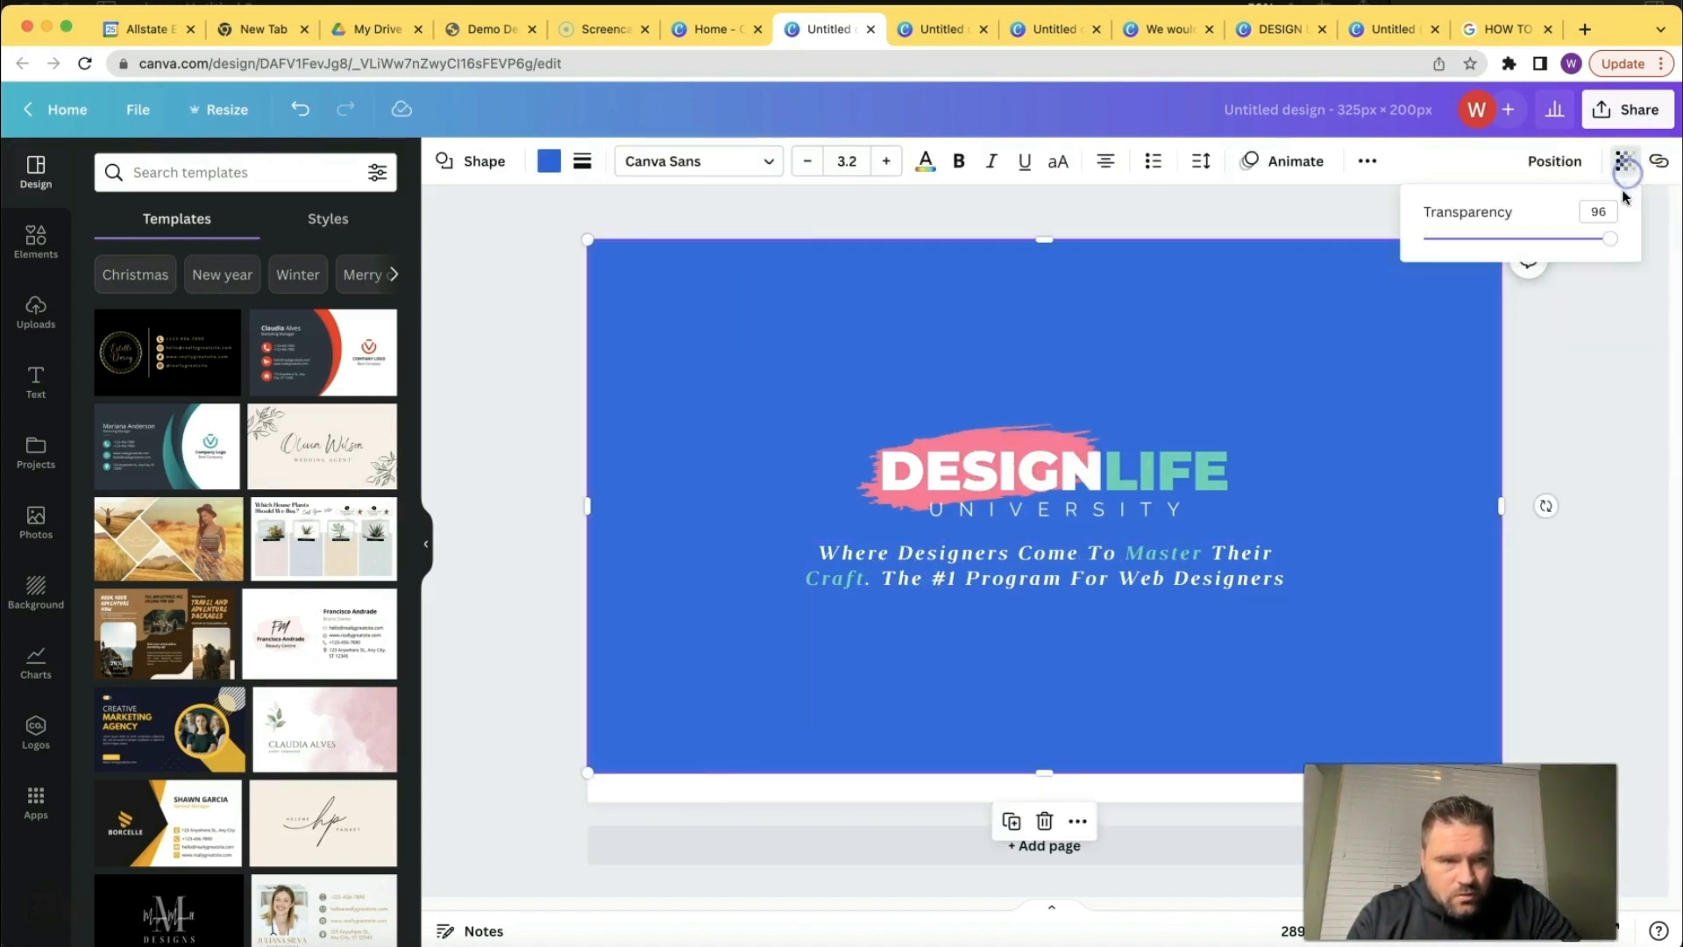
pyautogui.moveTo(1607, 240)
pyautogui.mouseDown()
pyautogui.moveTo(1482, 243)
pyautogui.moveTo(1615, 240)
pyautogui.mouseUp()
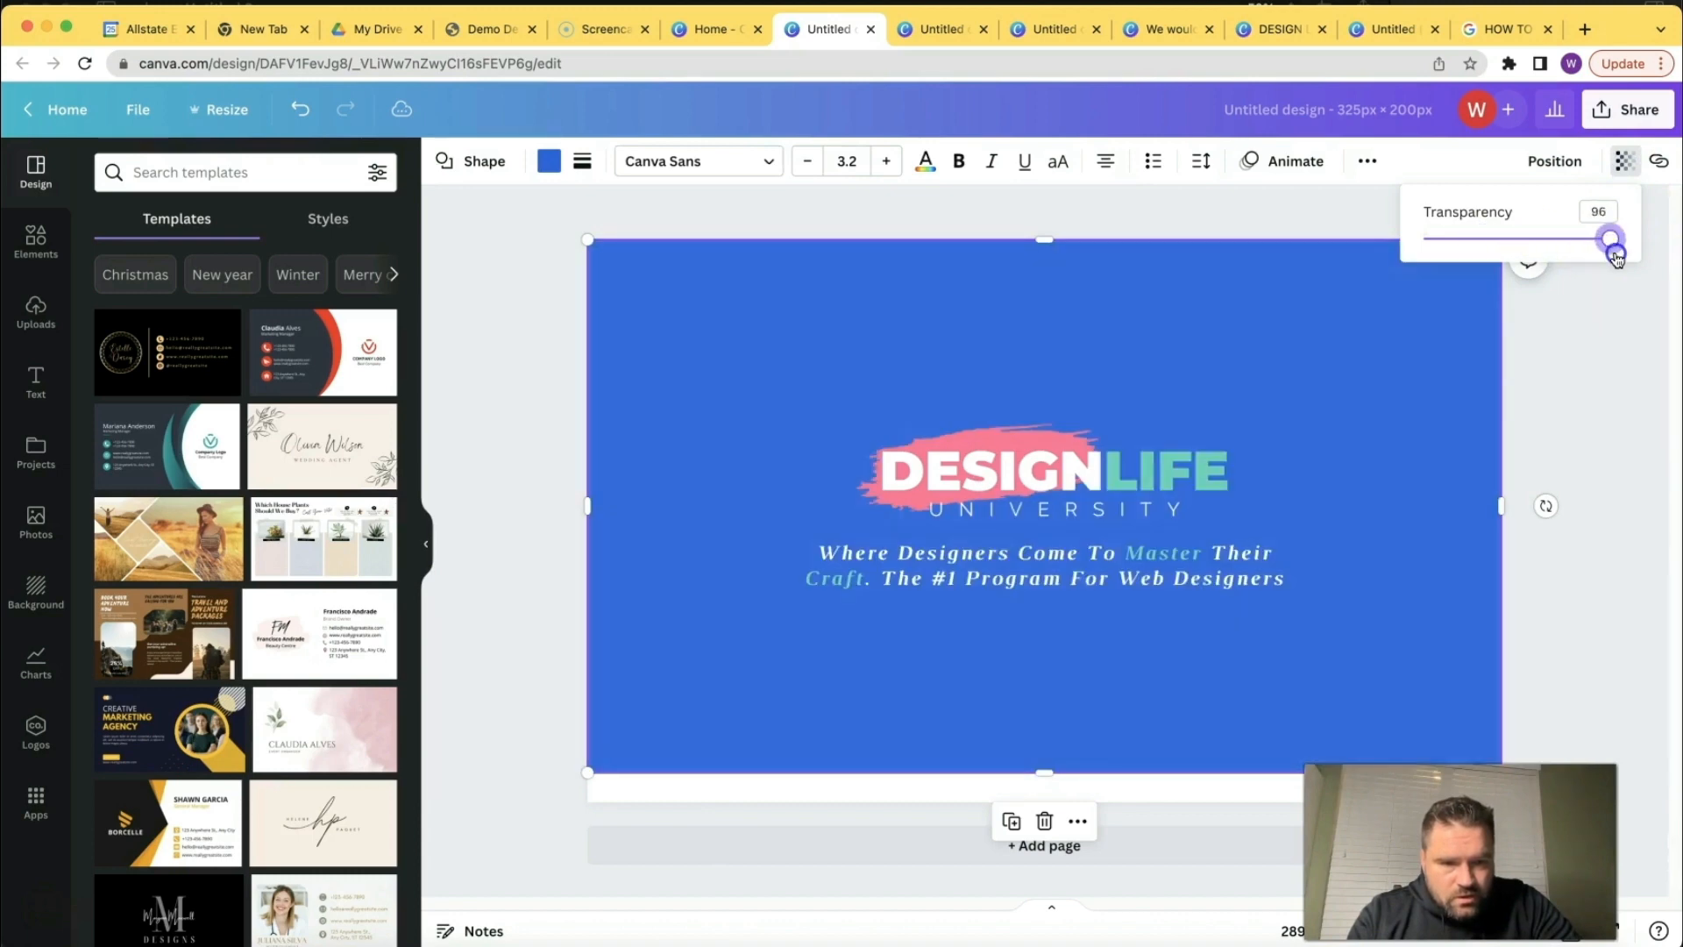
# In the full-size Design Life University design, move the blue overlay and logo group aside and copy the desk background photo.
pyautogui.click(935, 31)
pyautogui.click(1048, 29)
pyautogui.click(1154, 31)
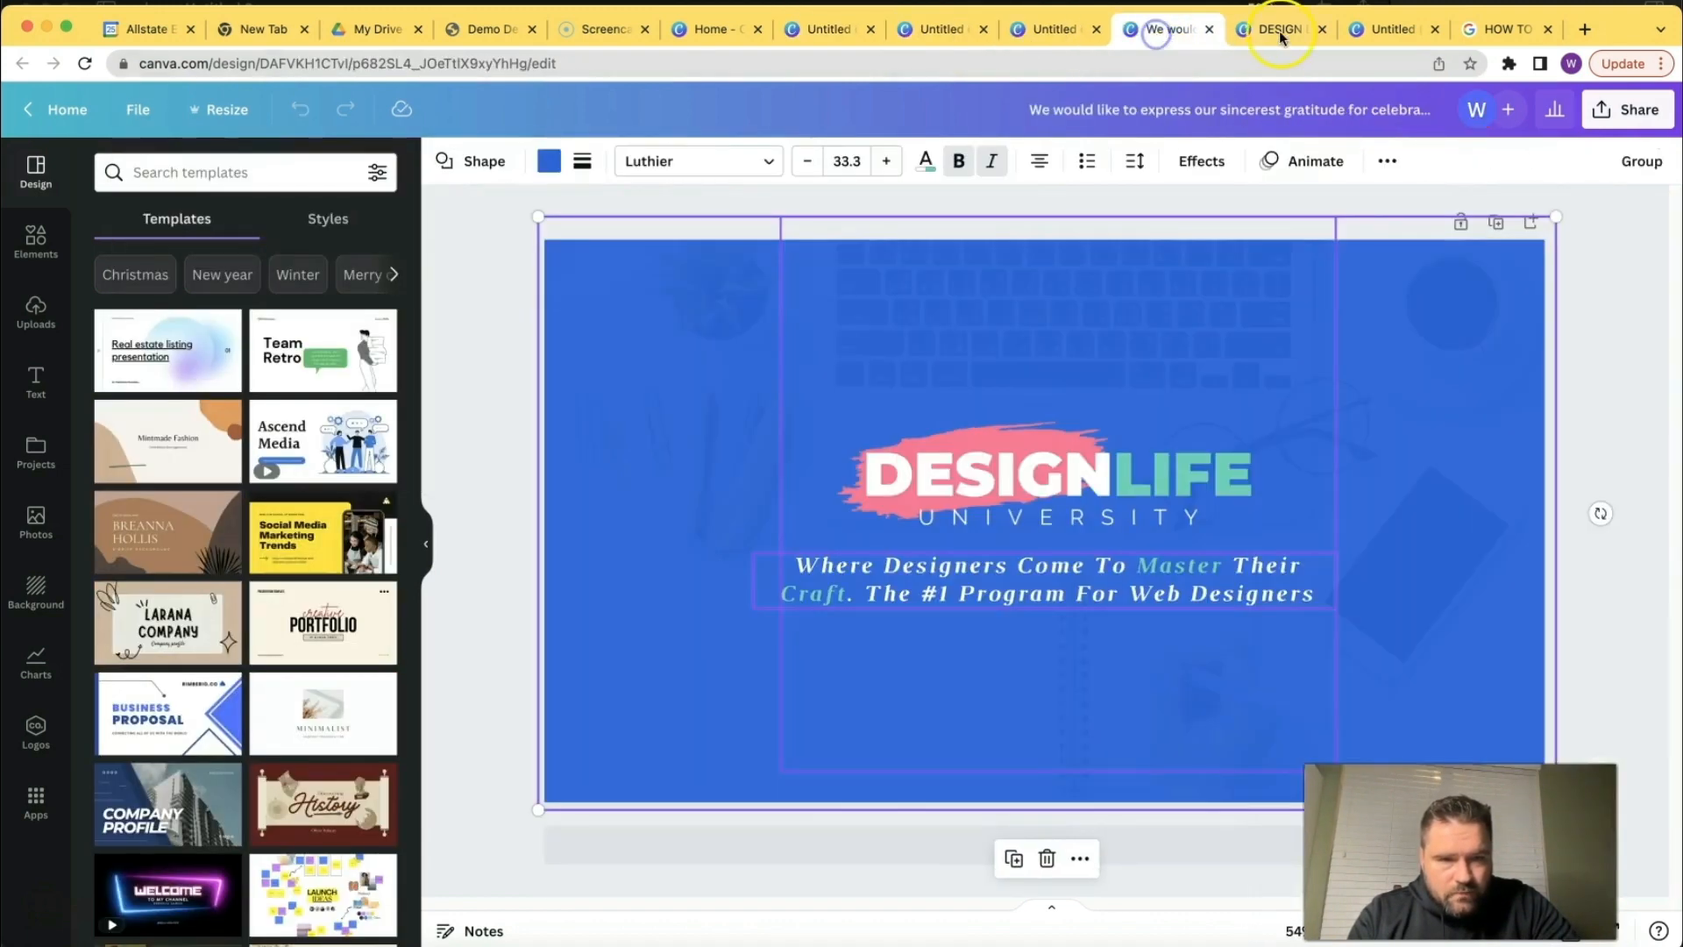
pyautogui.moveTo(1043, 684); pyautogui.dragTo(1253, 728)
pyautogui.click(645, 525)
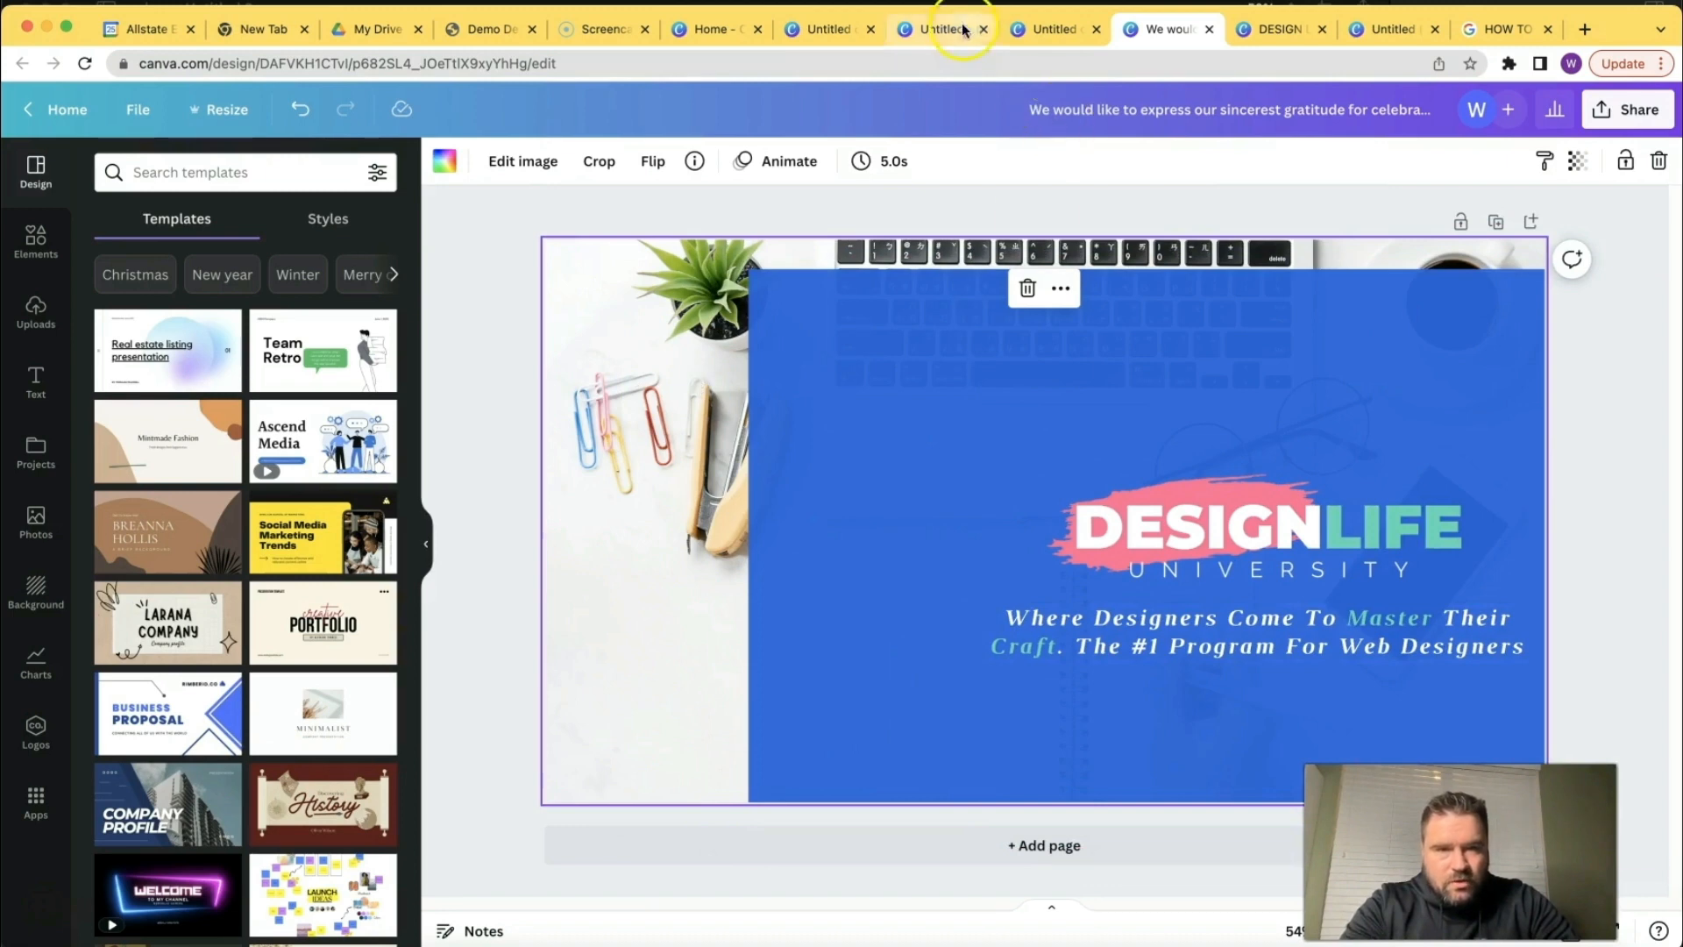
# Return to the 325 × 200 px design and paste the desk photo as the background behind the blue shape.
pyautogui.click(724, 31)
pyautogui.click(829, 30)
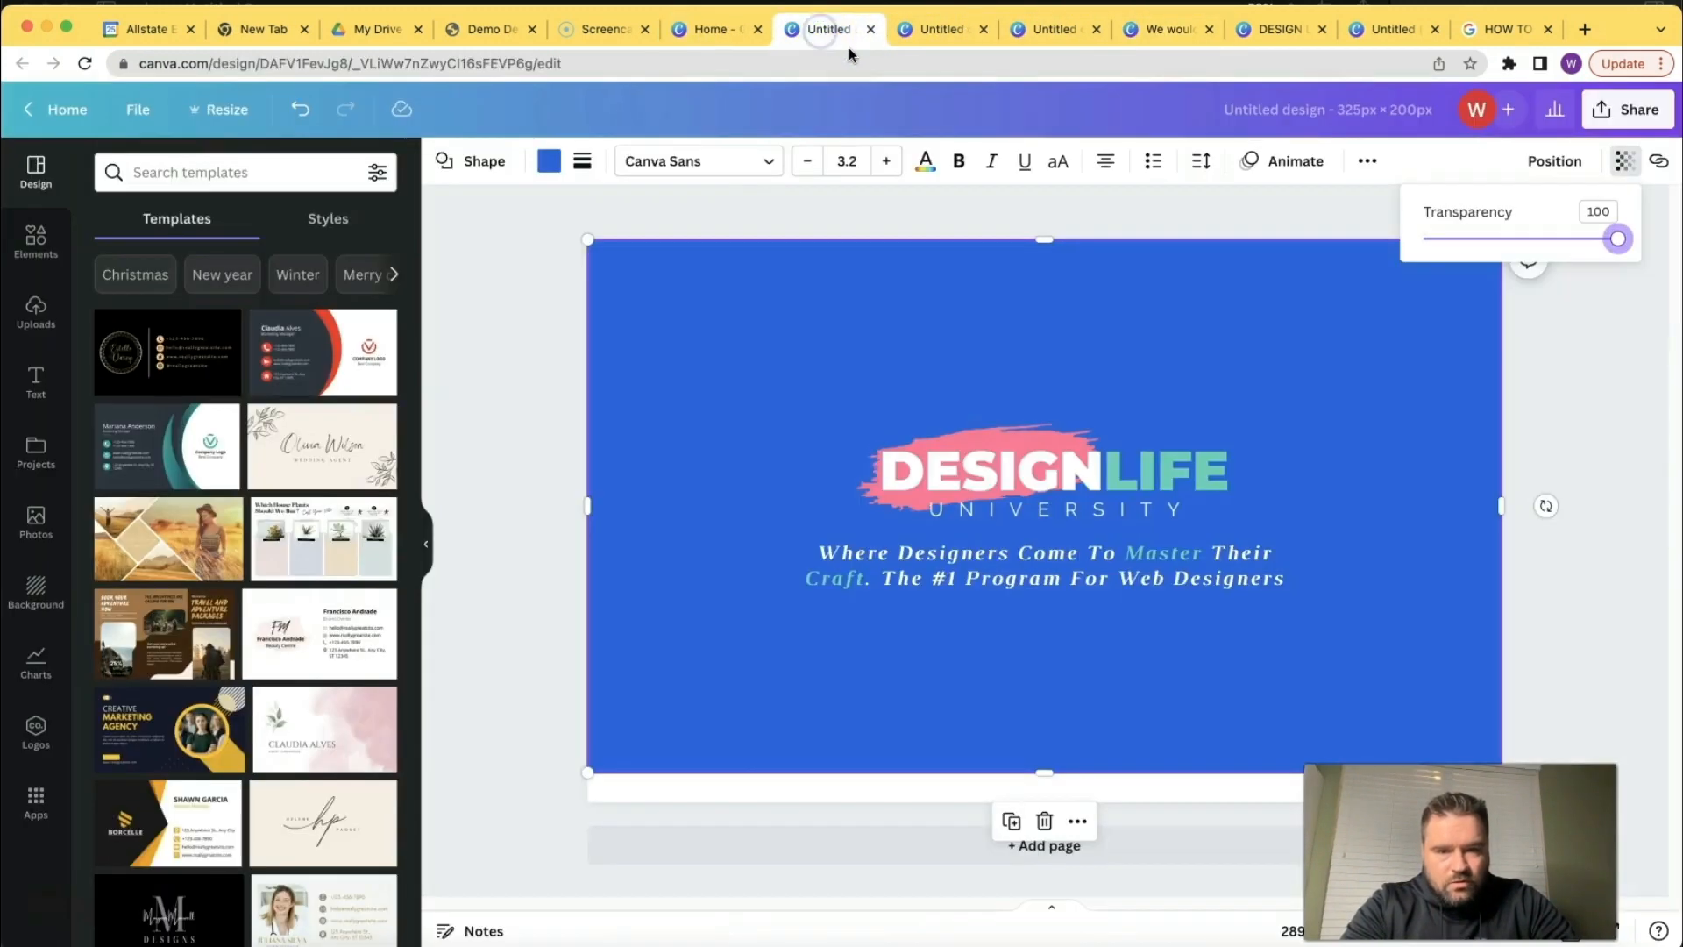
pyautogui.click(781, 358)
pyautogui.rightClick(739, 349)
pyautogui.click(807, 419)
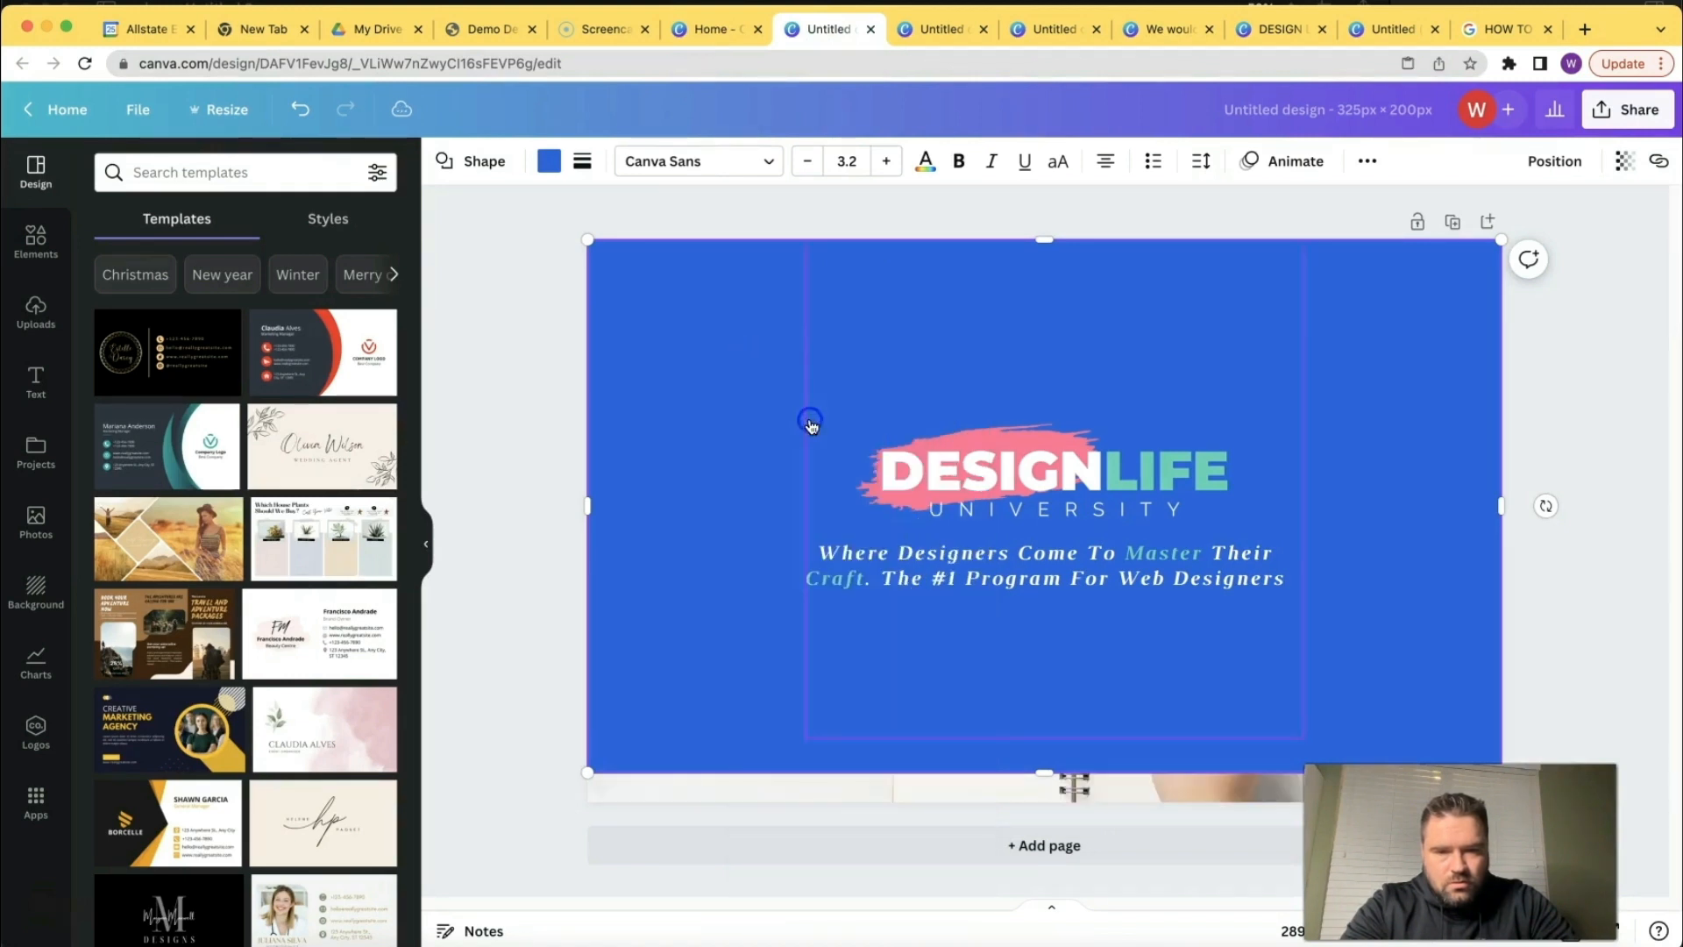
# Set the transparency of the blue overlay shape in the 325 × 200 px design to 95.
pyautogui.moveTo(954, 762); pyautogui.dragTo(811, 797)
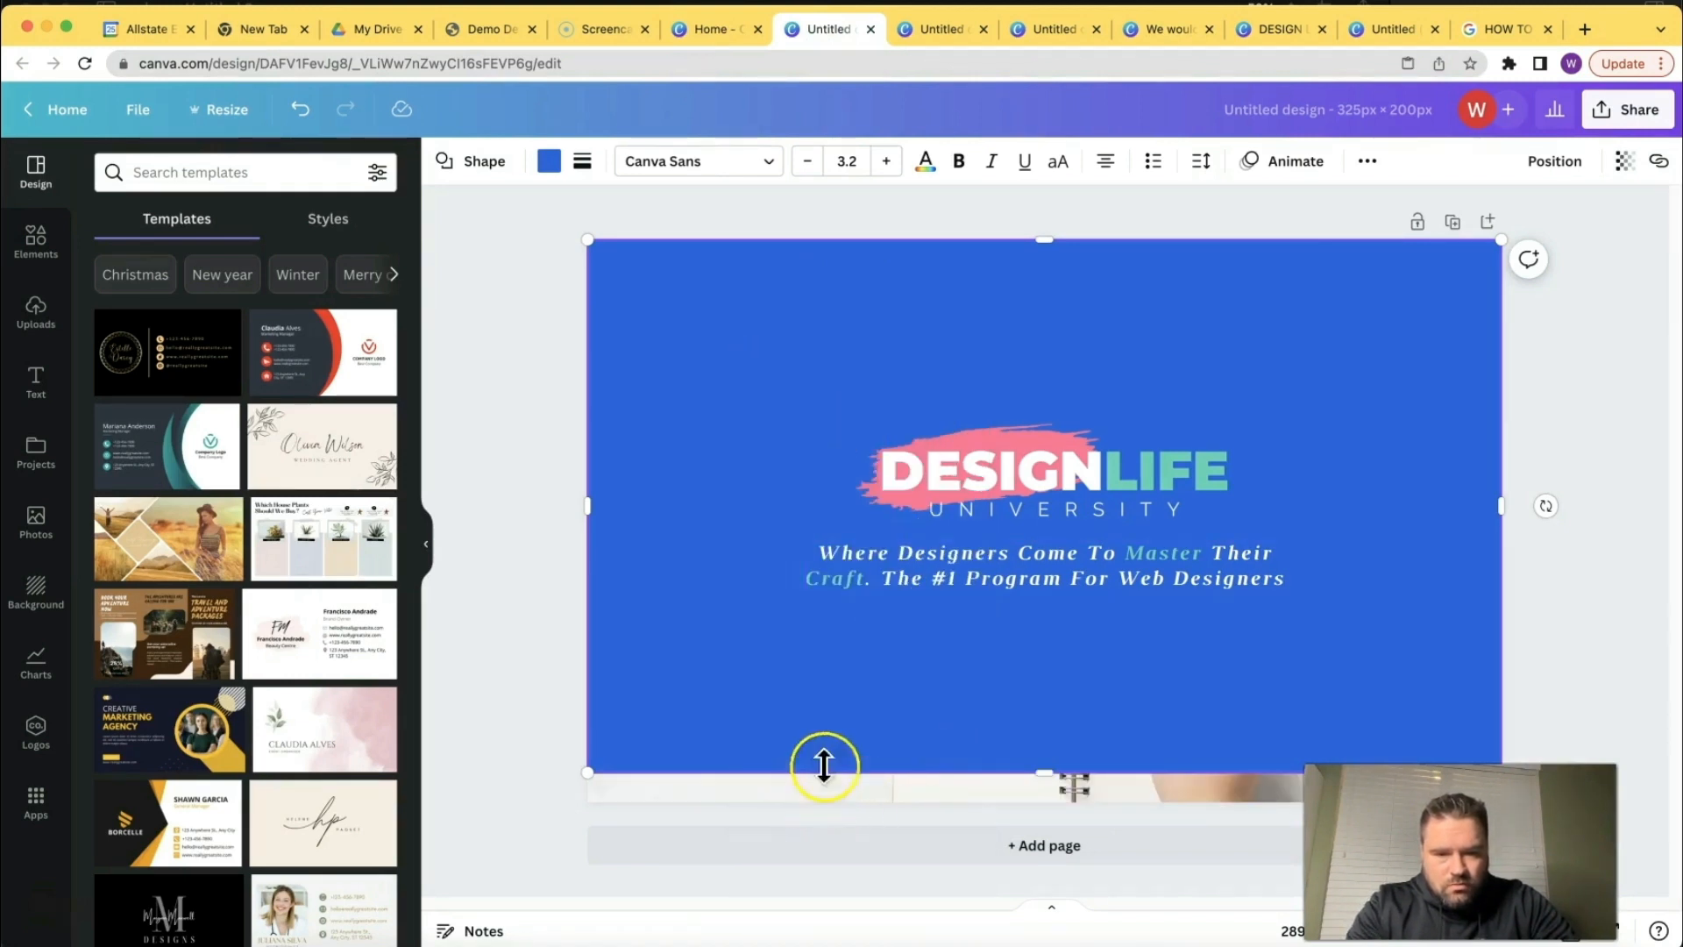
pyautogui.click(1624, 160)
pyautogui.moveTo(1619, 240); pyautogui.dragTo(1608, 238)
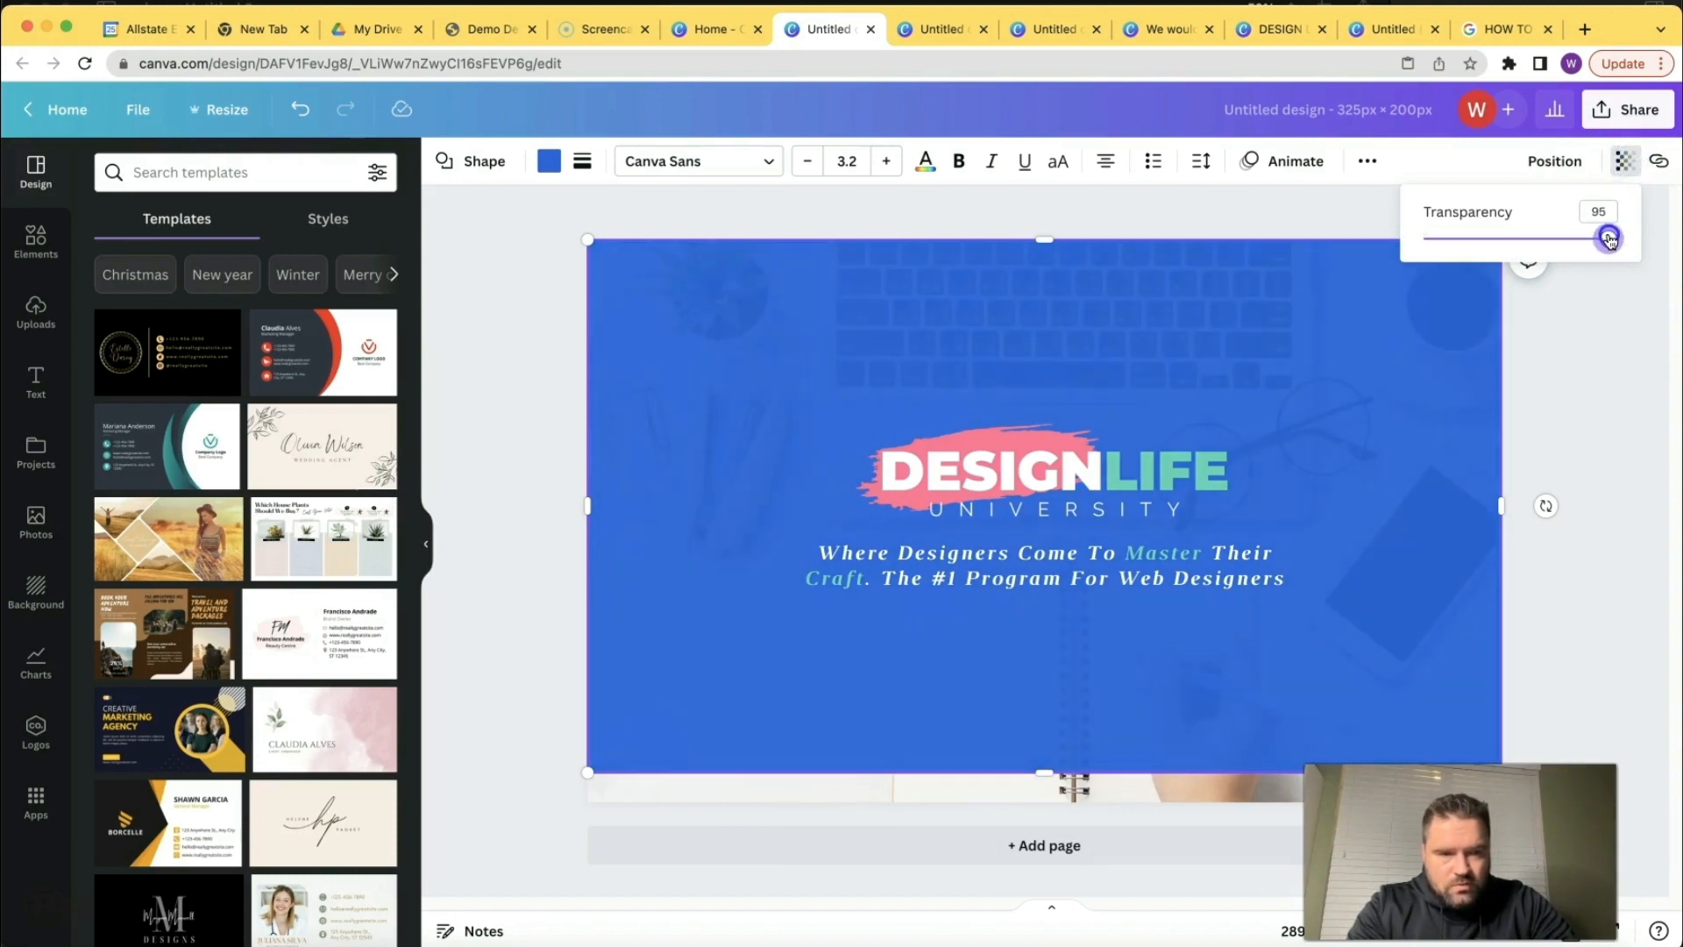
pyautogui.click(1019, 770)
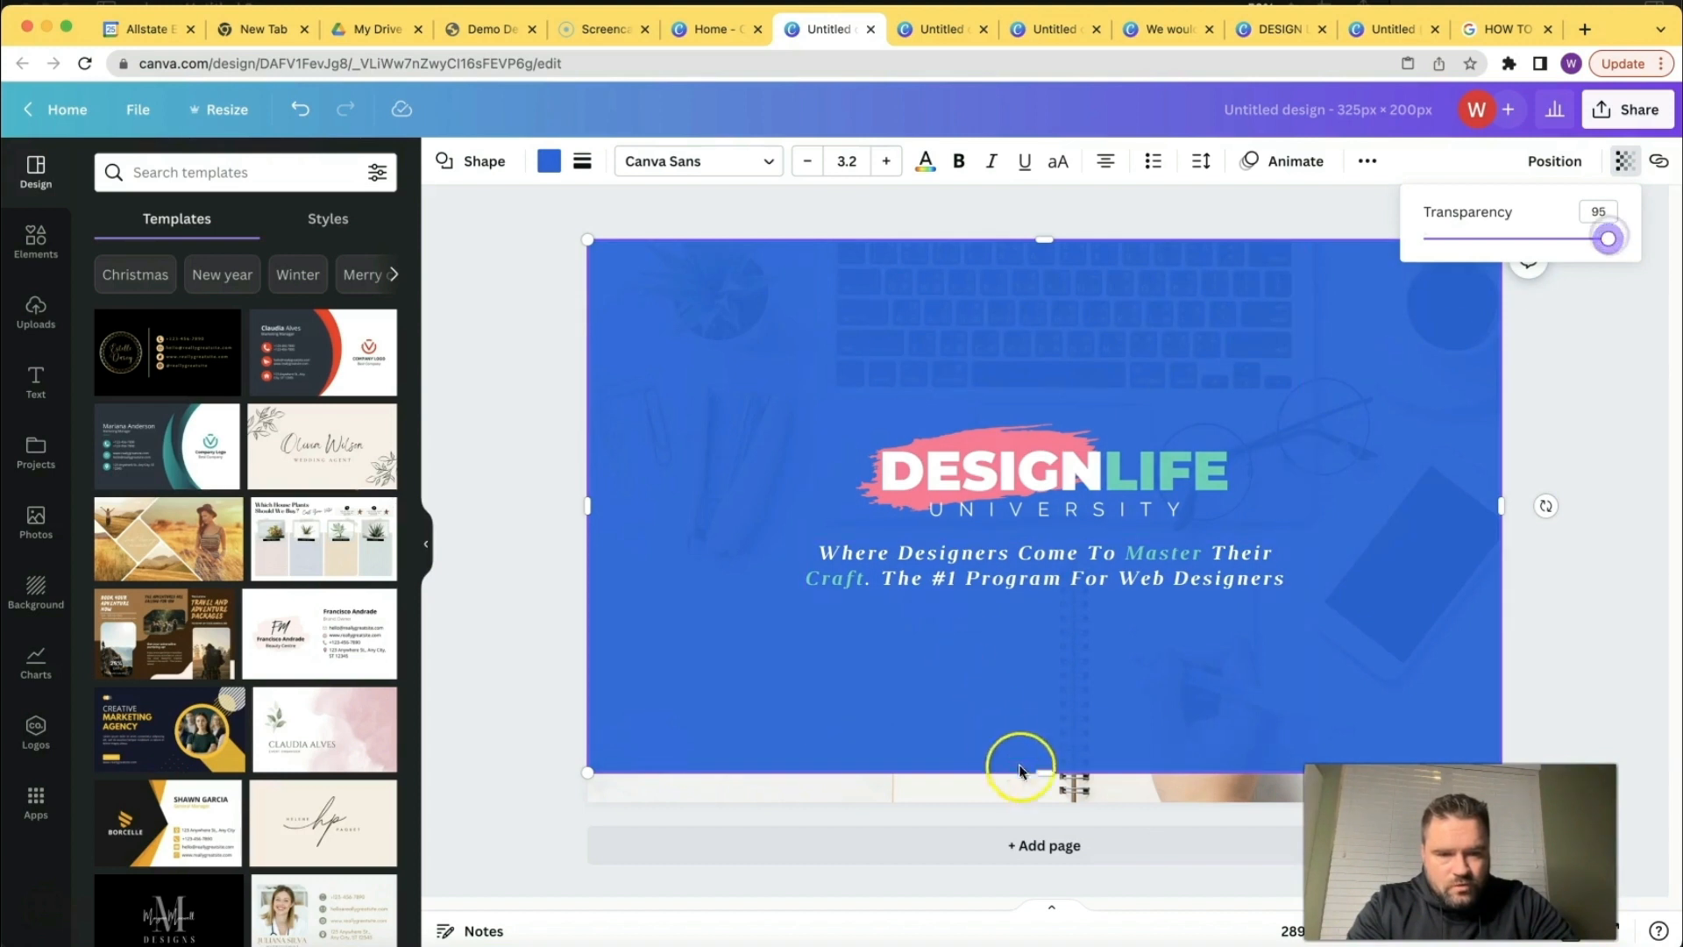
pyautogui.click(904, 704)
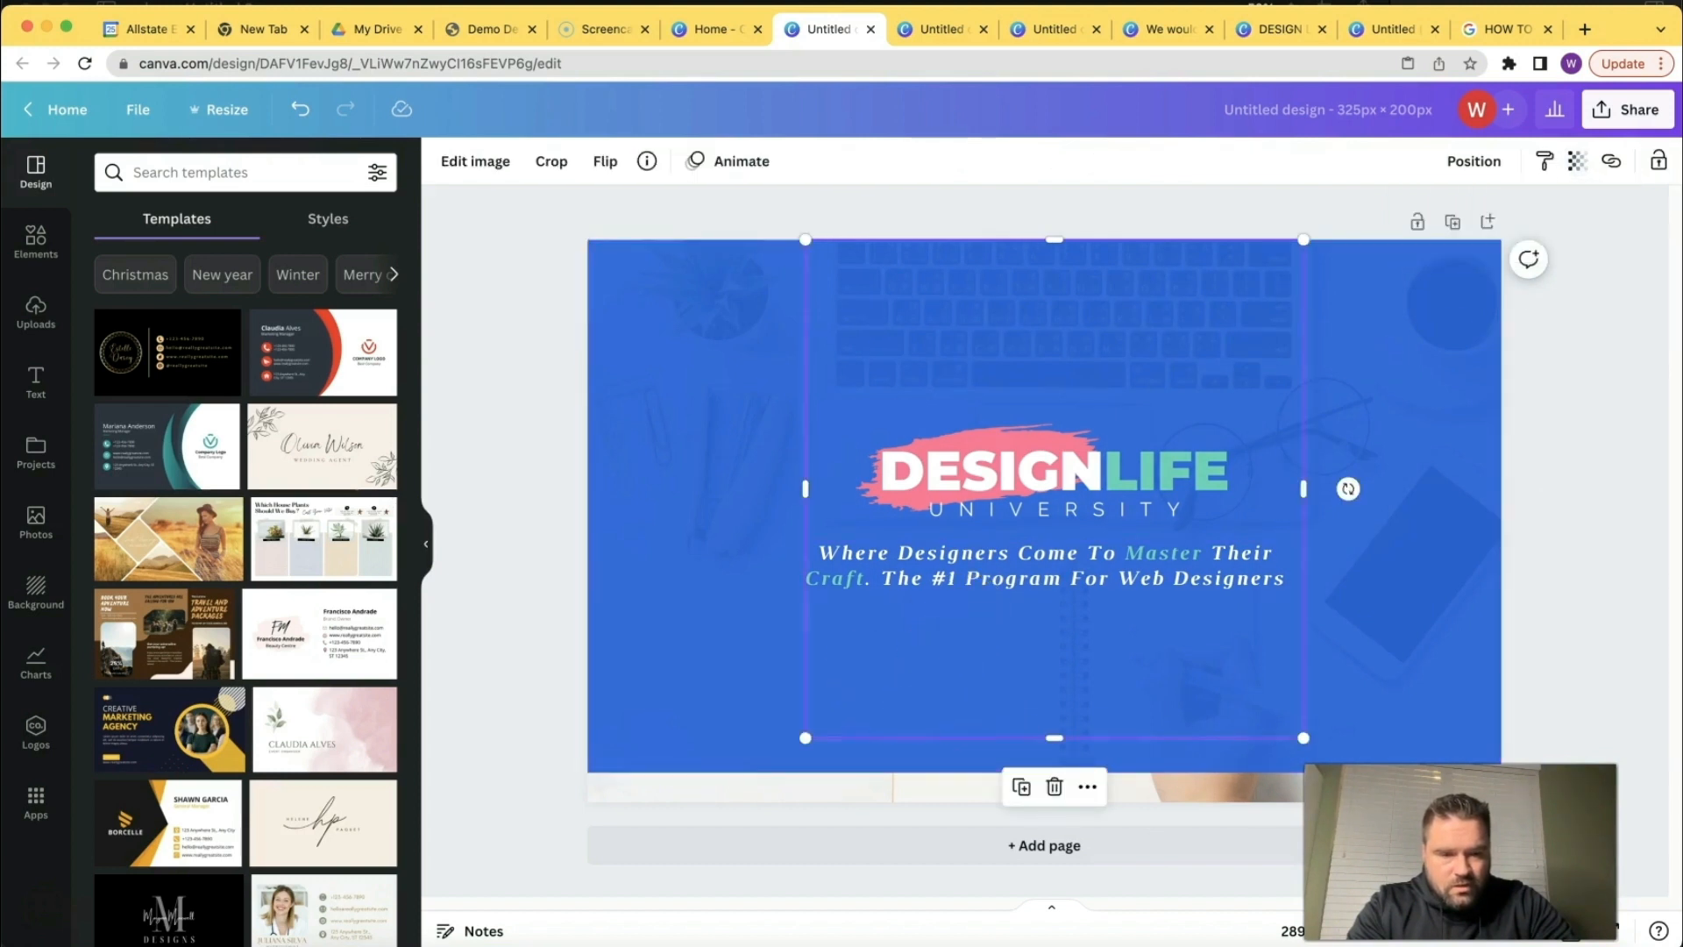
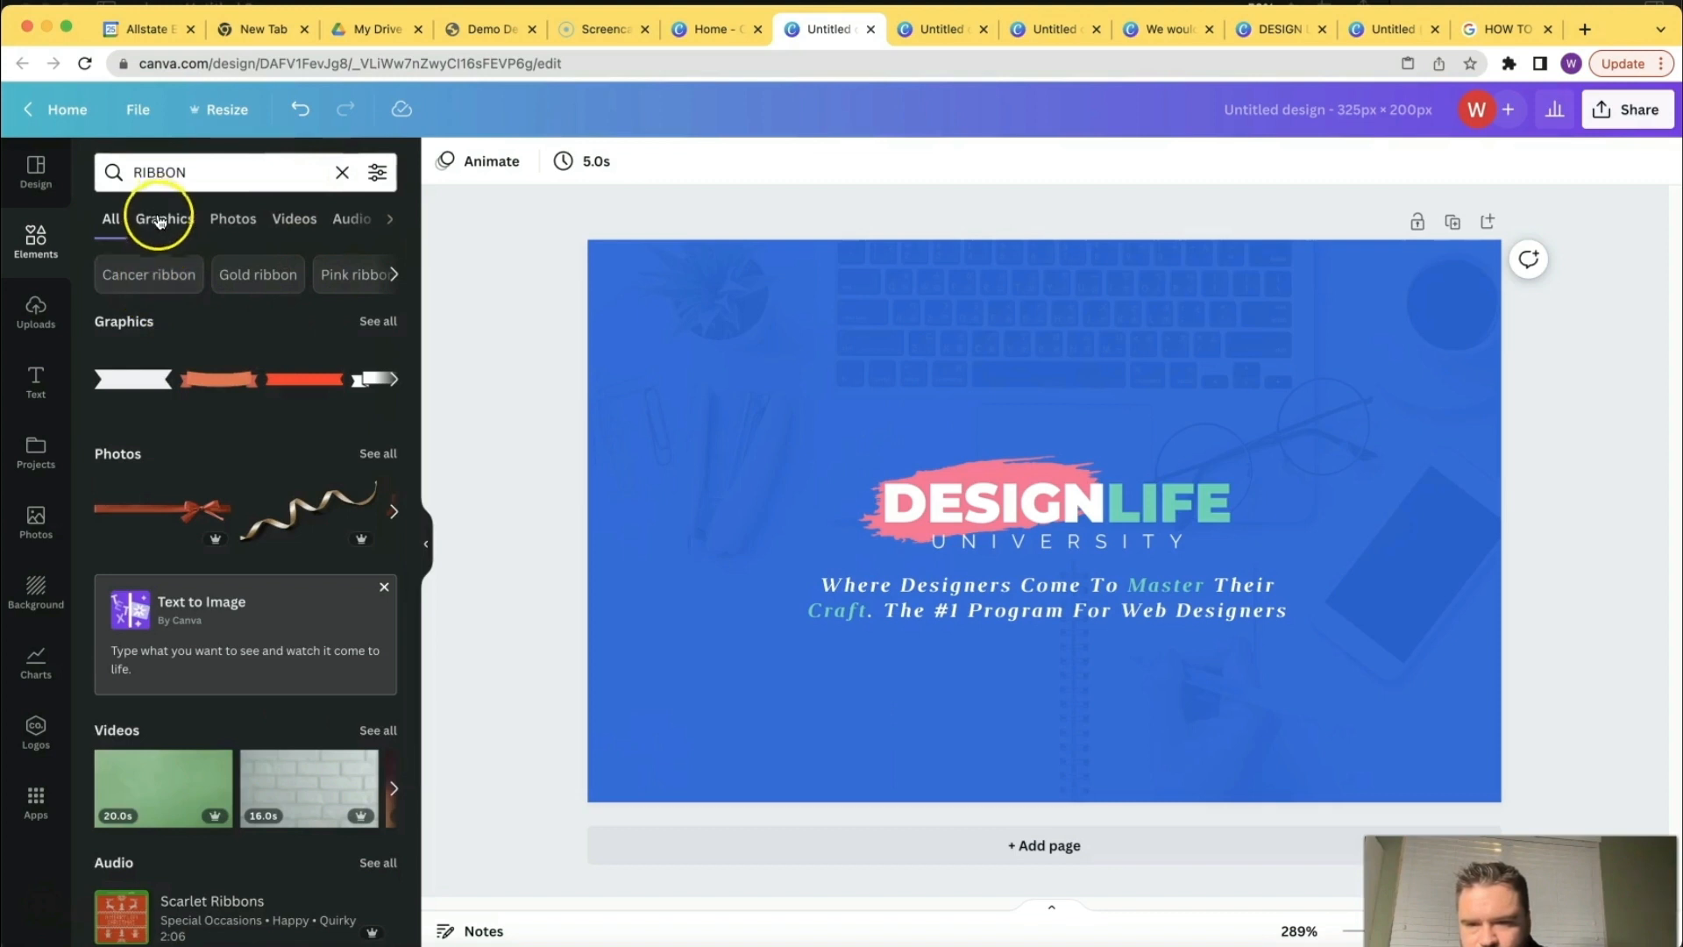
# Add the plain white ribbon graphic, shrink it, and place it running off the design's upper right corner.
pyautogui.click(161, 219)
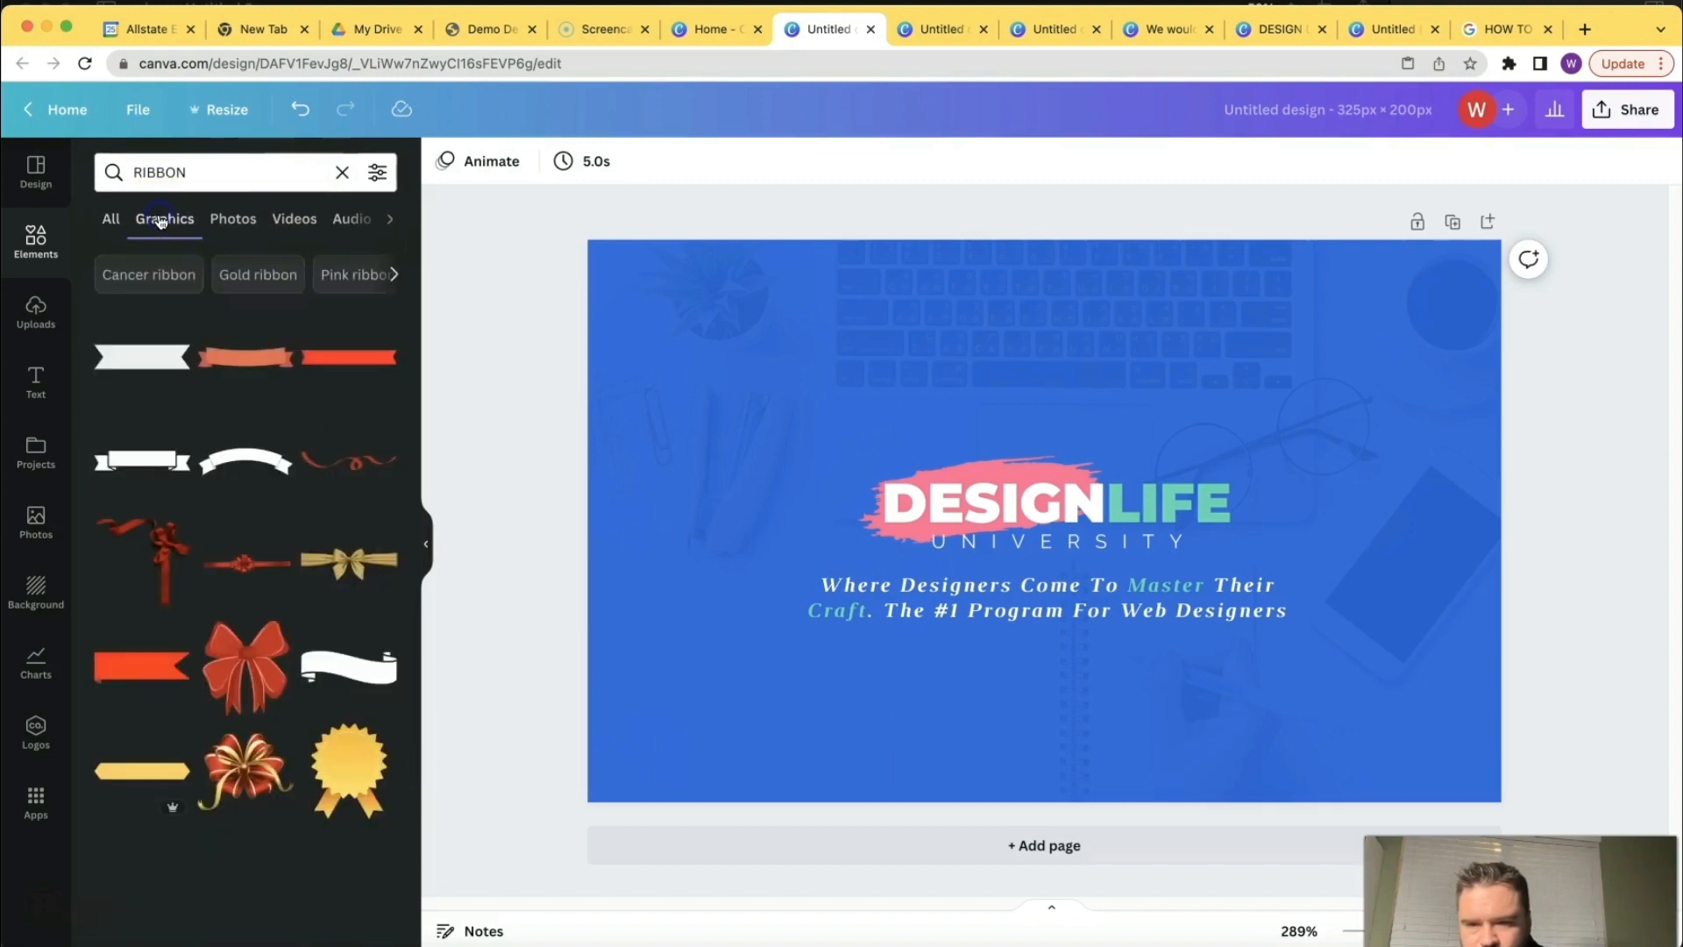
pyautogui.click(139, 366)
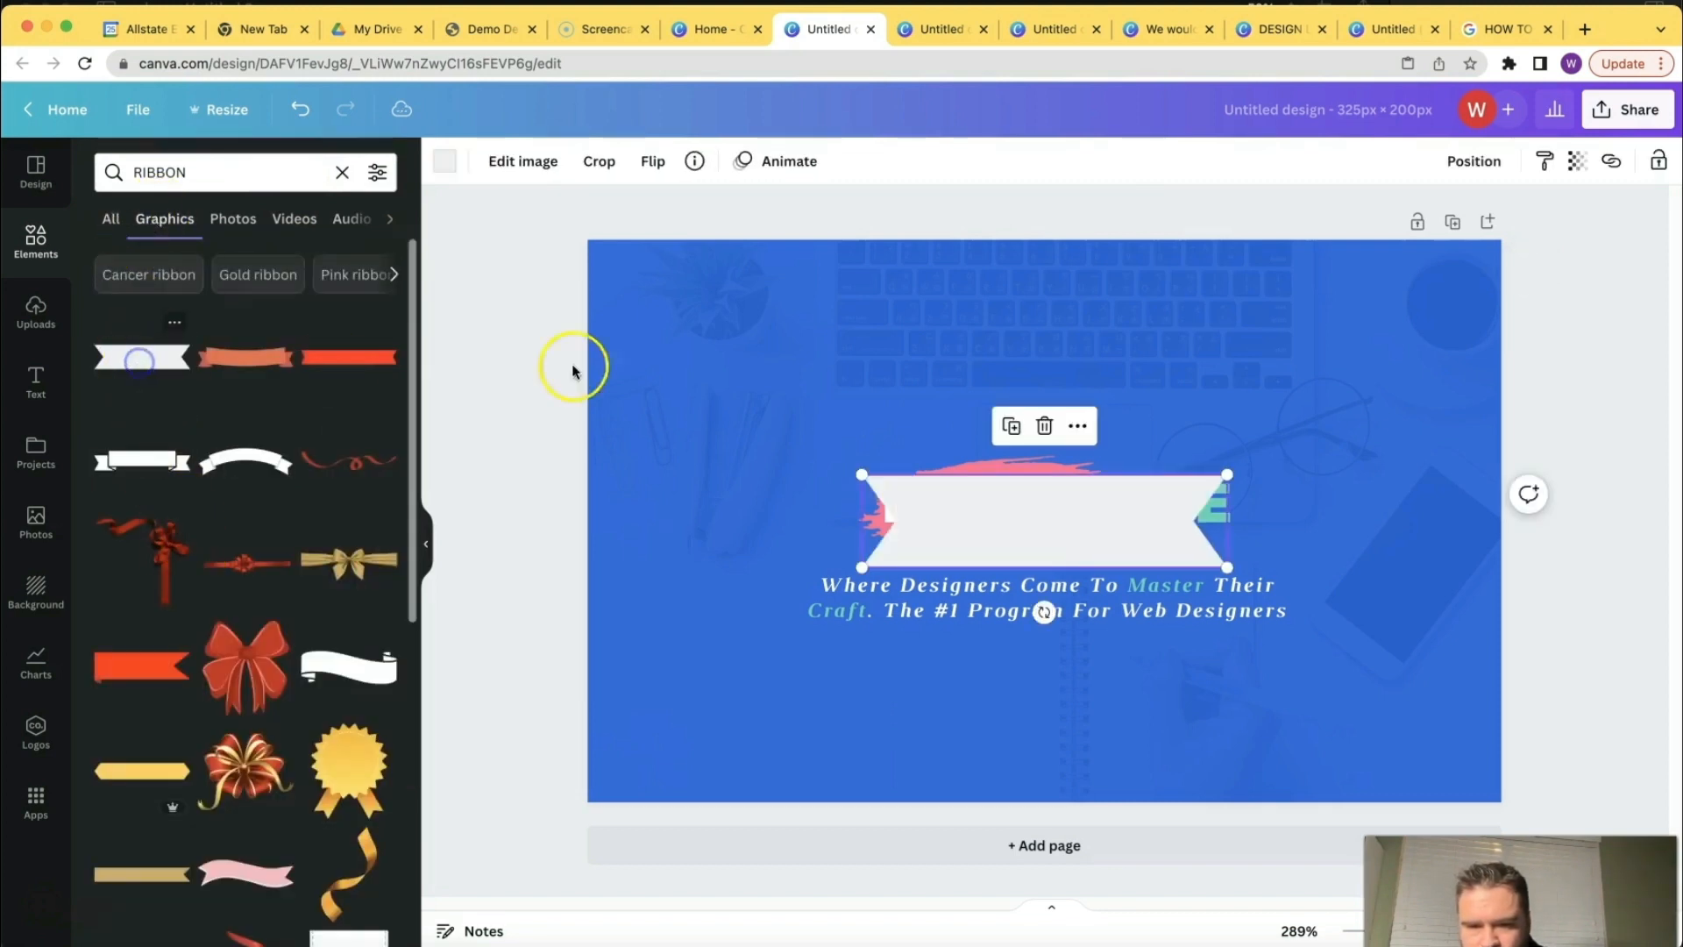
pyautogui.moveTo(1044, 545); pyautogui.dragTo(1309, 369)
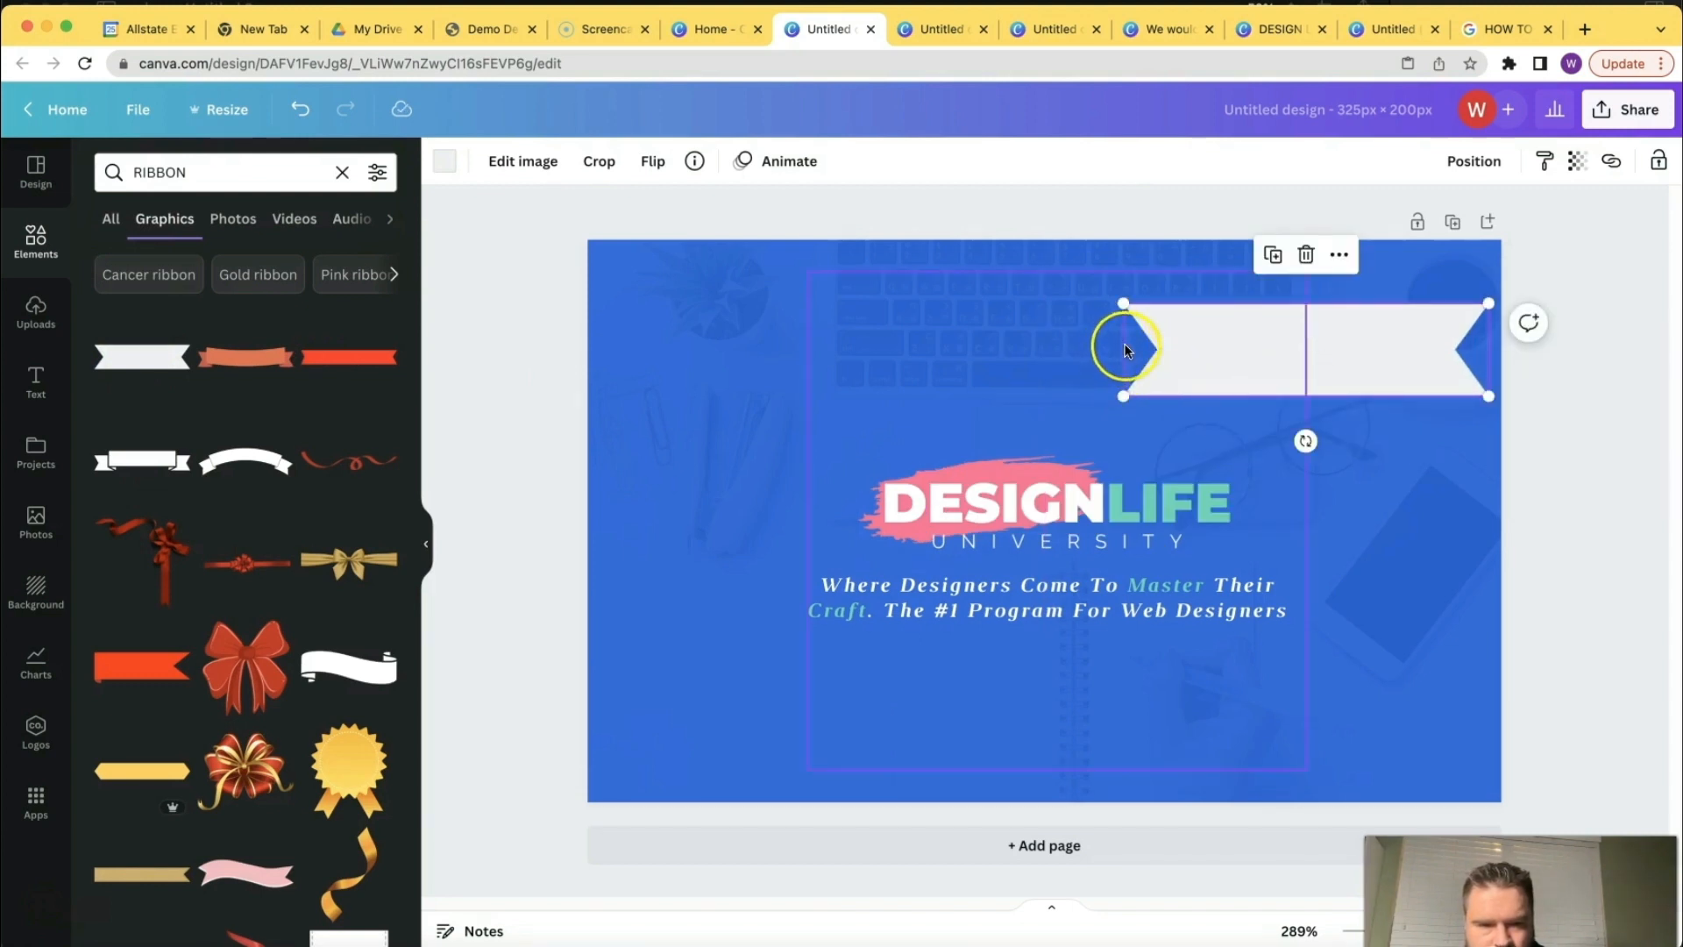
pyautogui.moveTo(1489, 397); pyautogui.dragTo(1469, 288)
pyautogui.click(1125, 223)
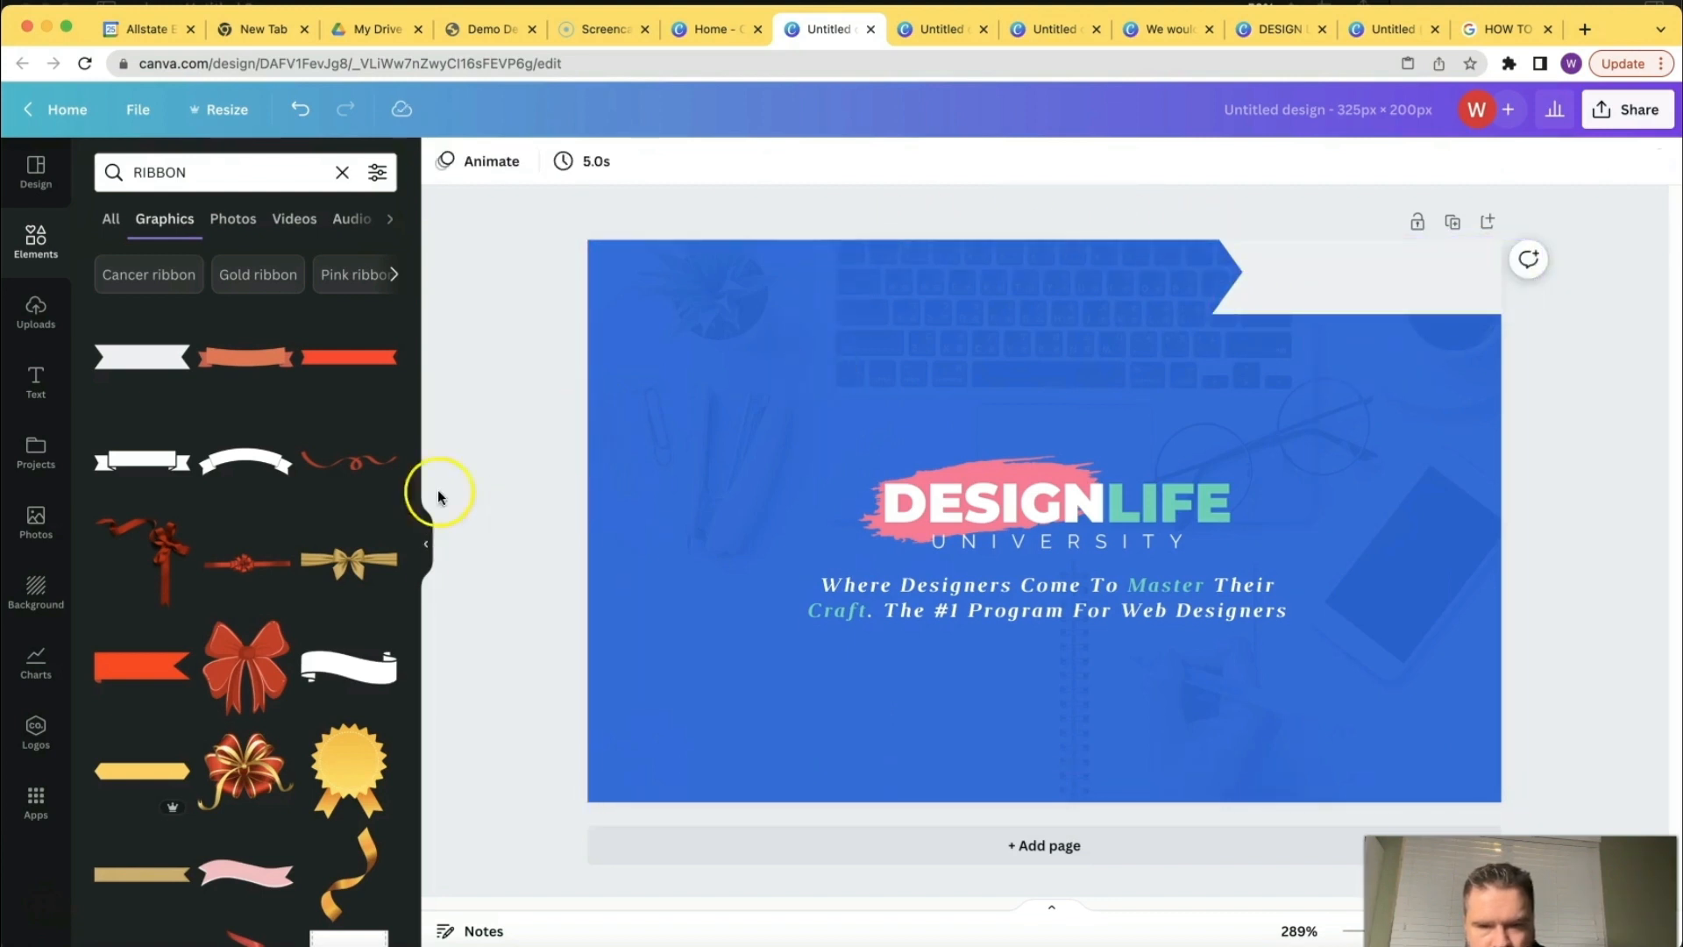
# Recolour the corner ribbon with the pink taken from the logo's photo colours.
pyautogui.click(1337, 286)
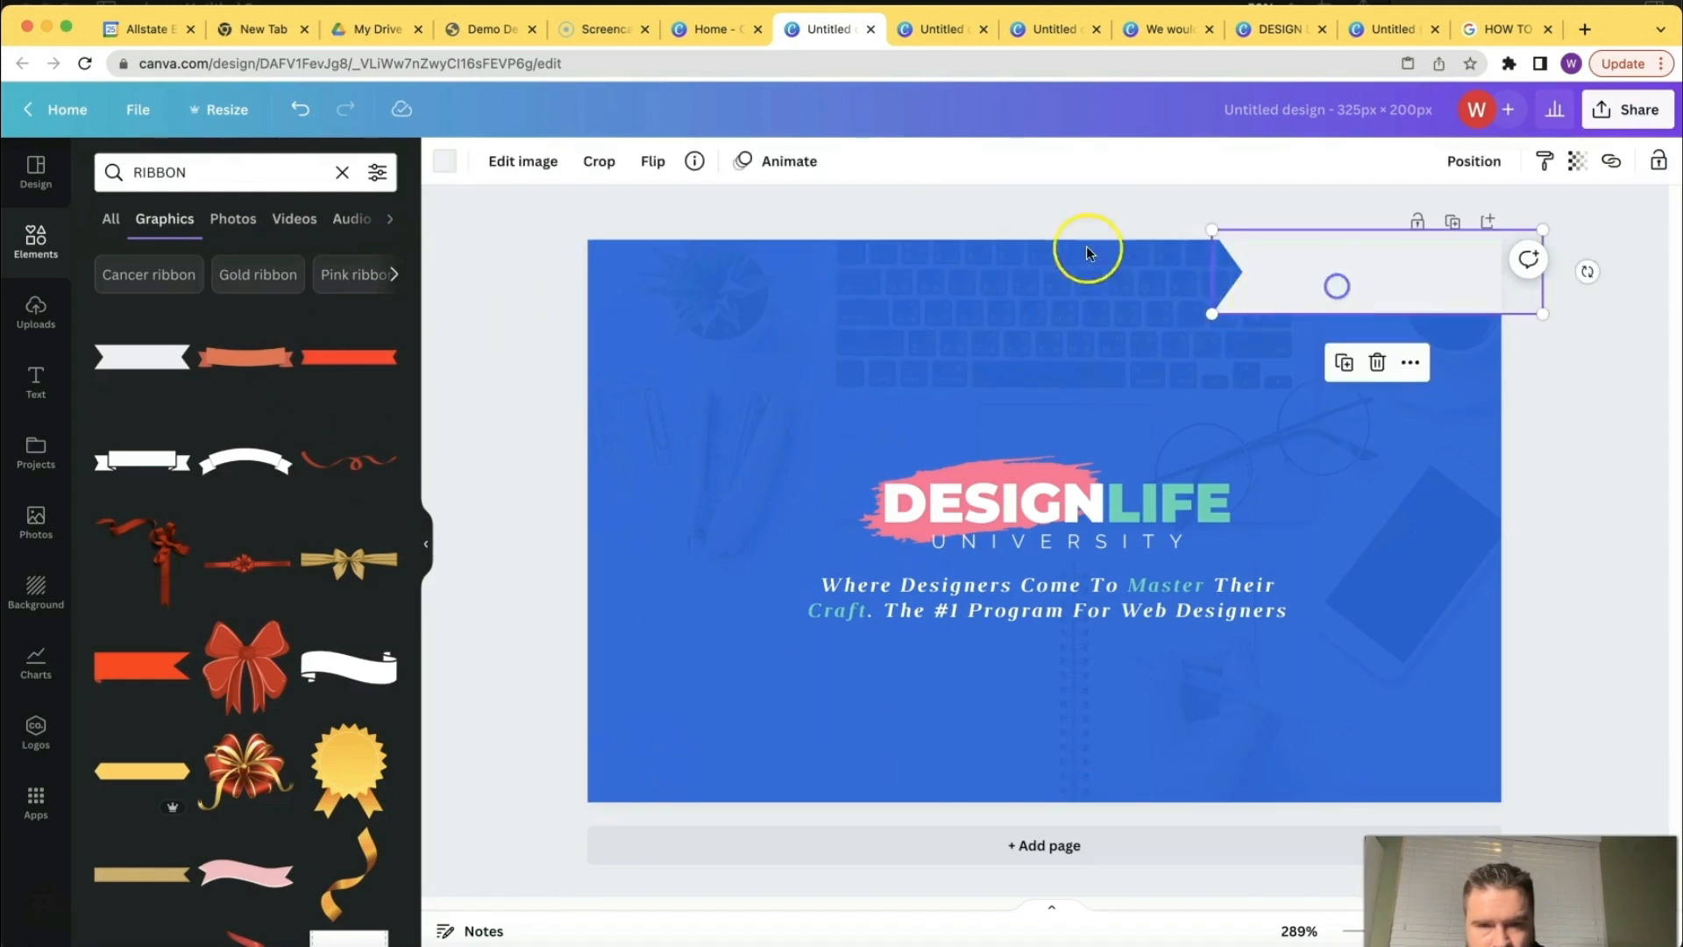
pyautogui.click(455, 167)
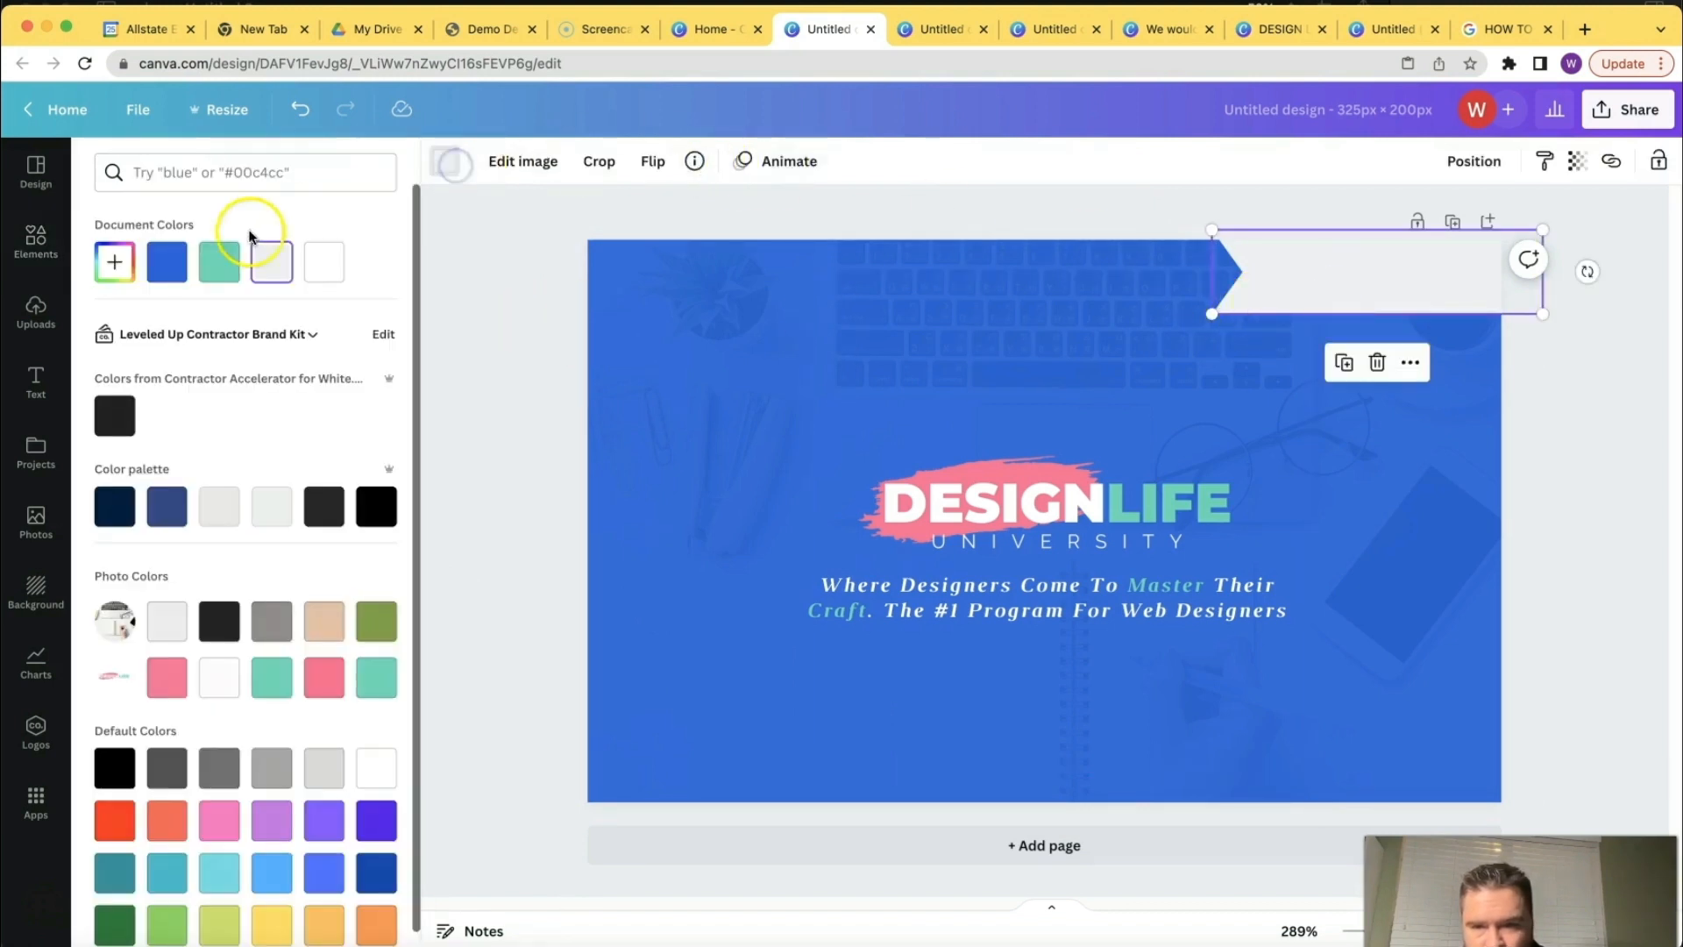
pyautogui.click(165, 679)
pyautogui.click(740, 369)
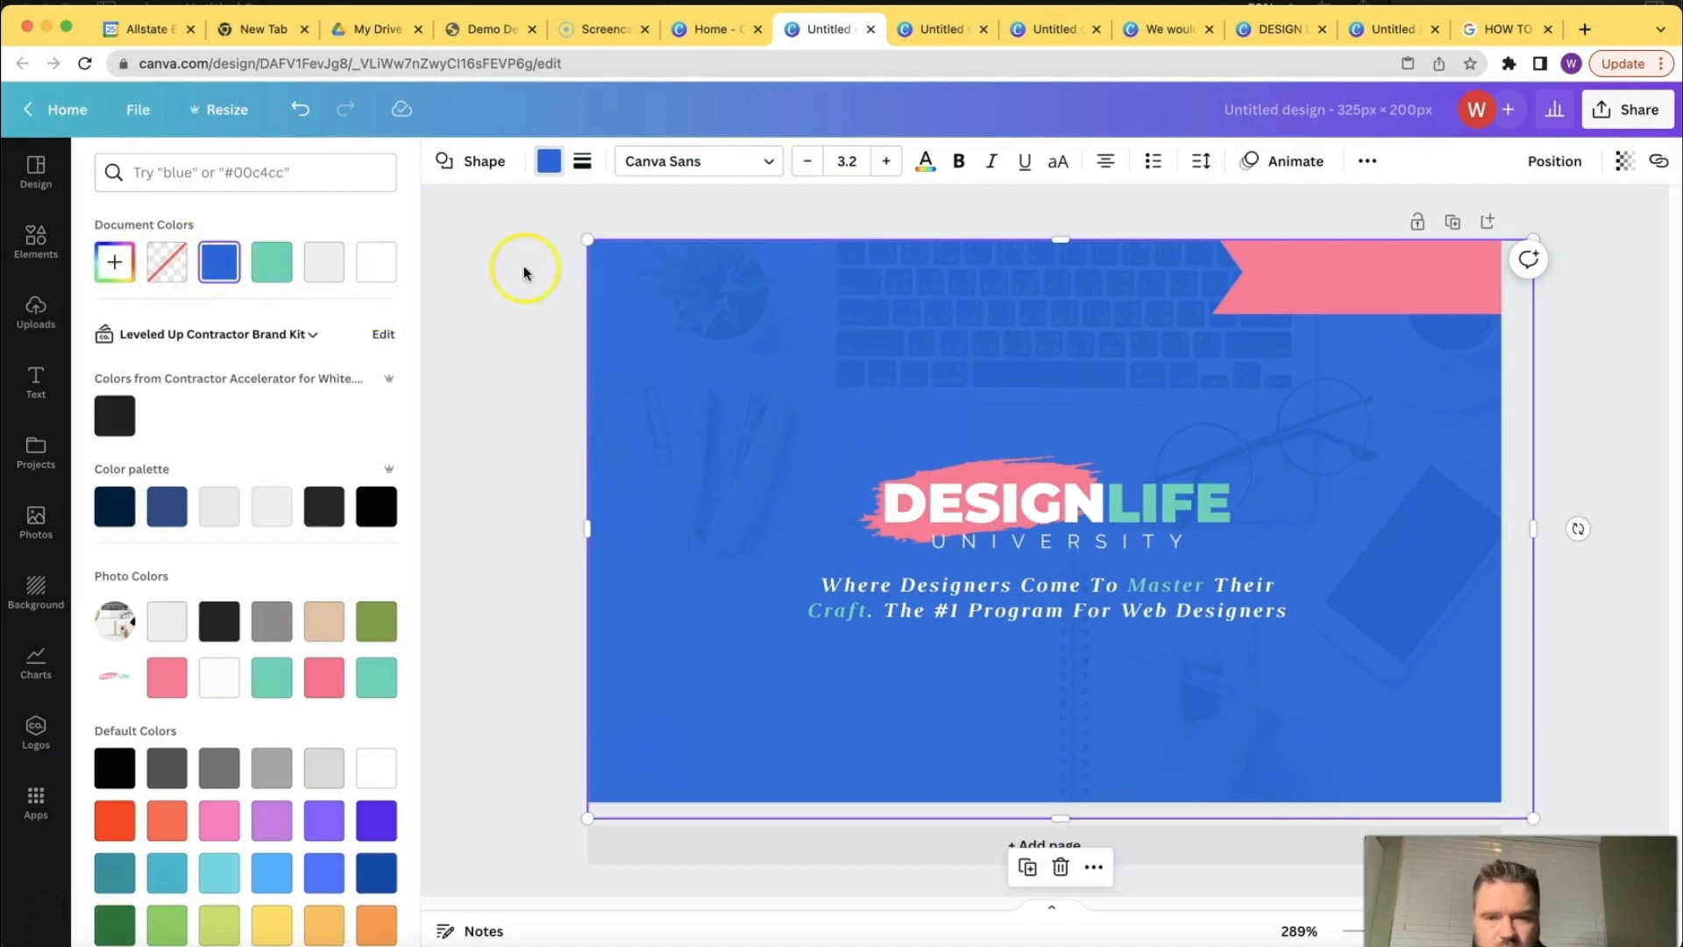
# Add a subheading reading "MODULE 1" and move it onto the pink corner ribbon.
pyautogui.click(36, 241)
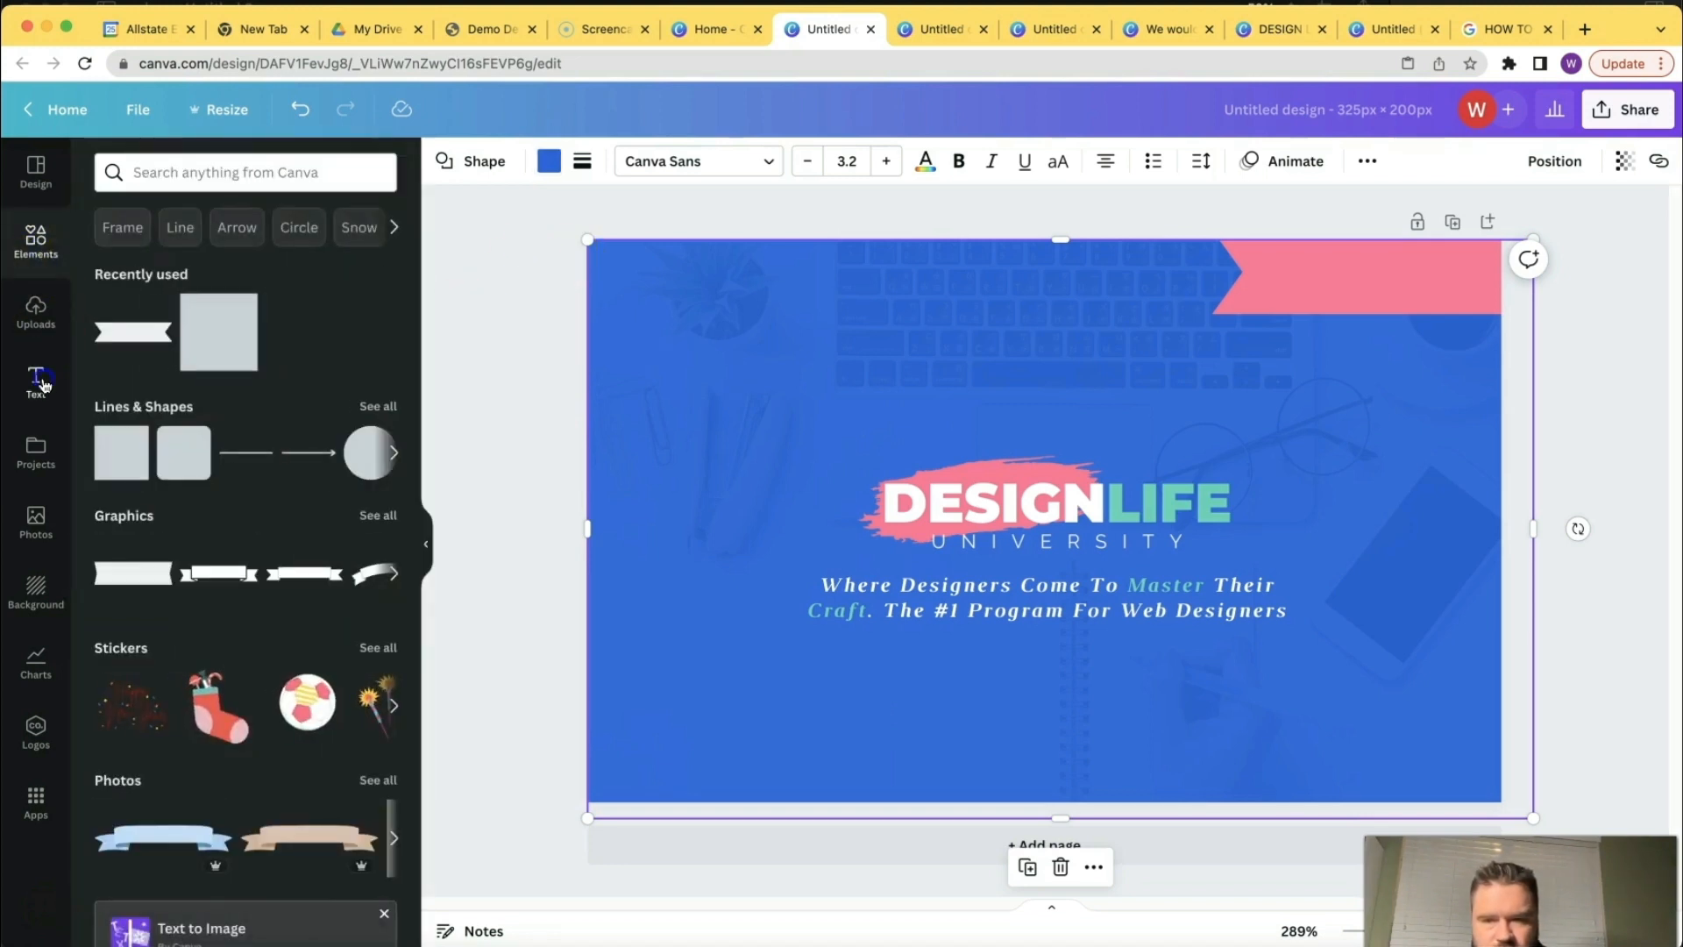
pyautogui.click(39, 381)
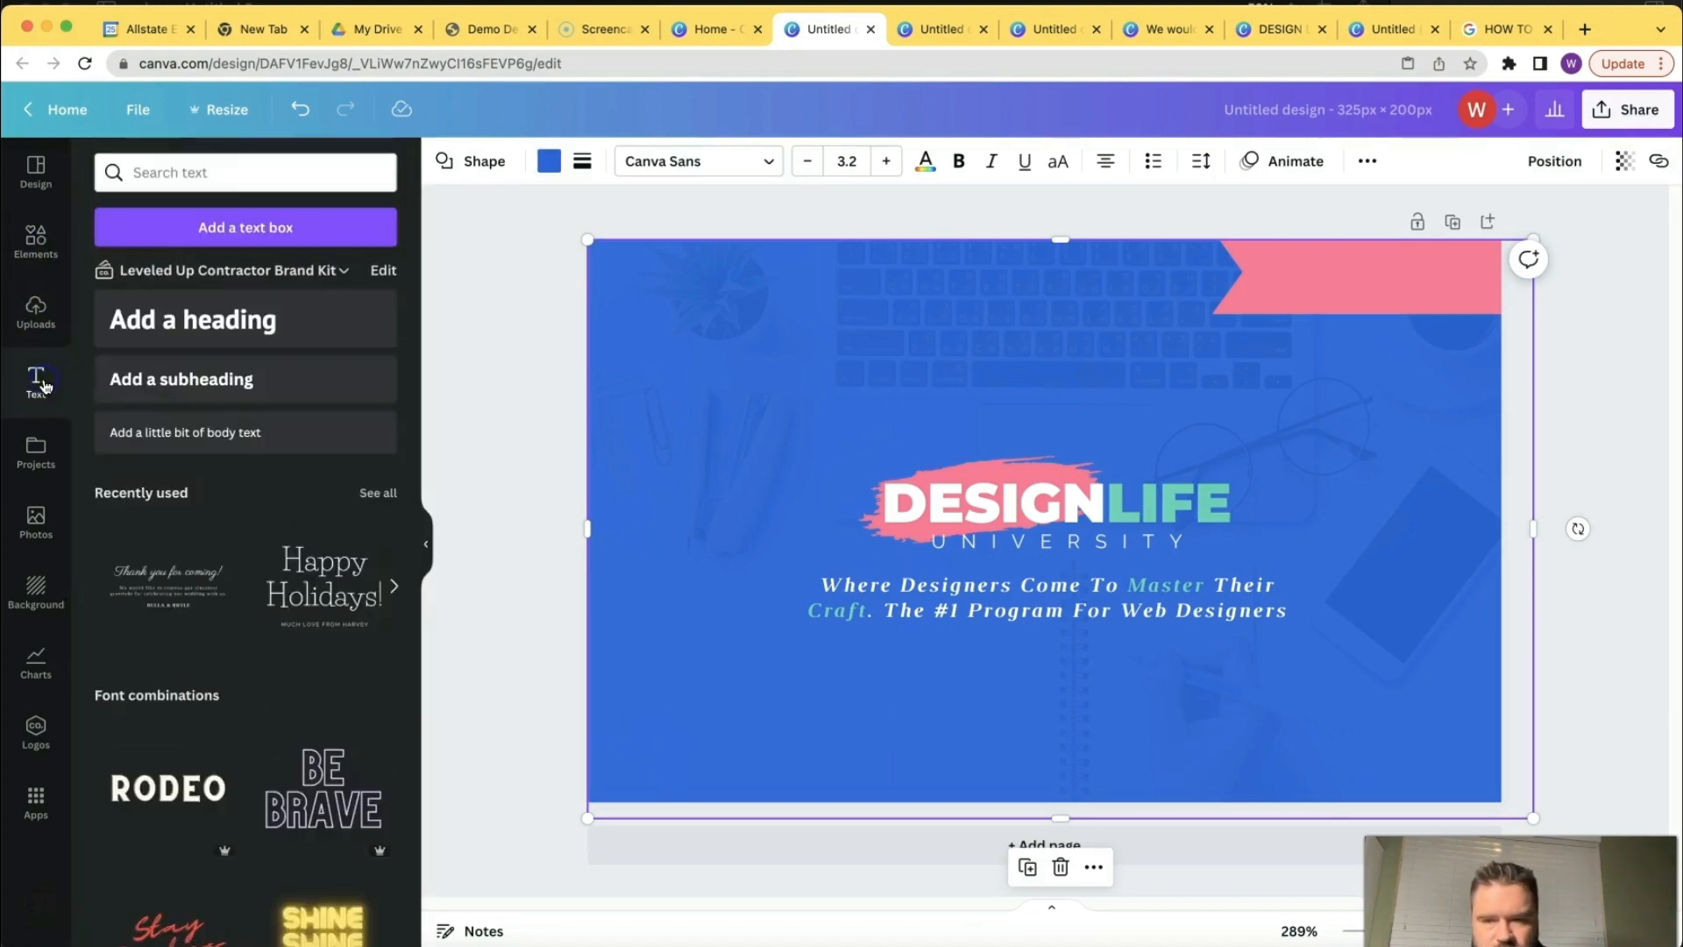
pyautogui.click(181, 383)
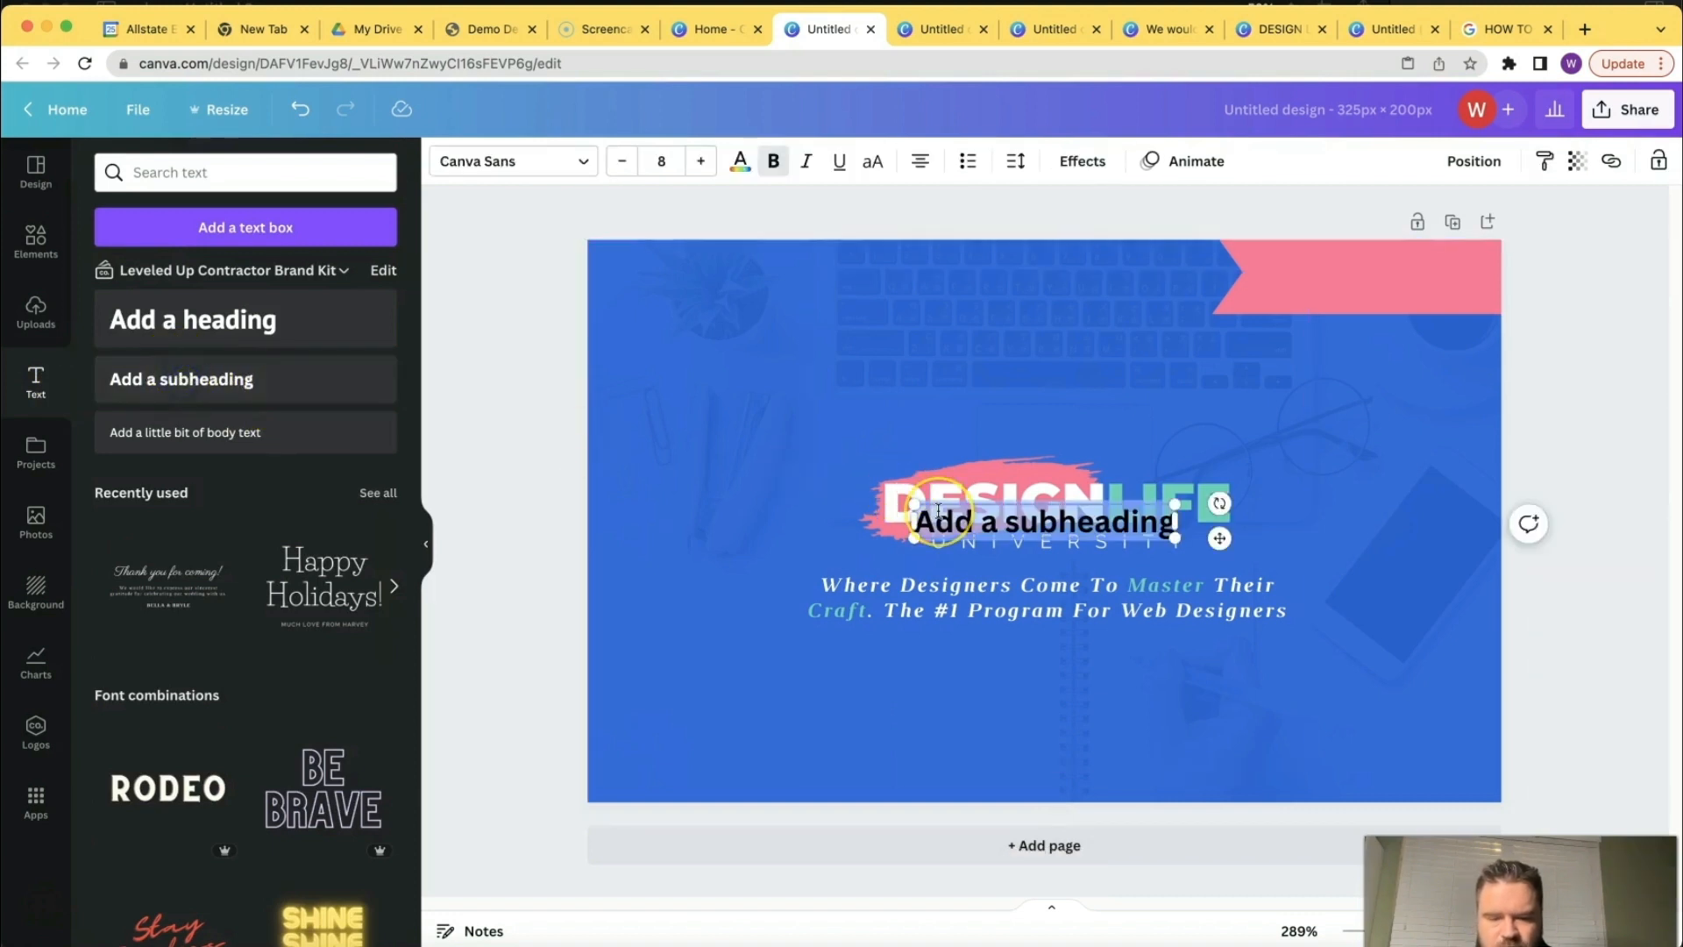
pyautogui.write('MODULE 1')
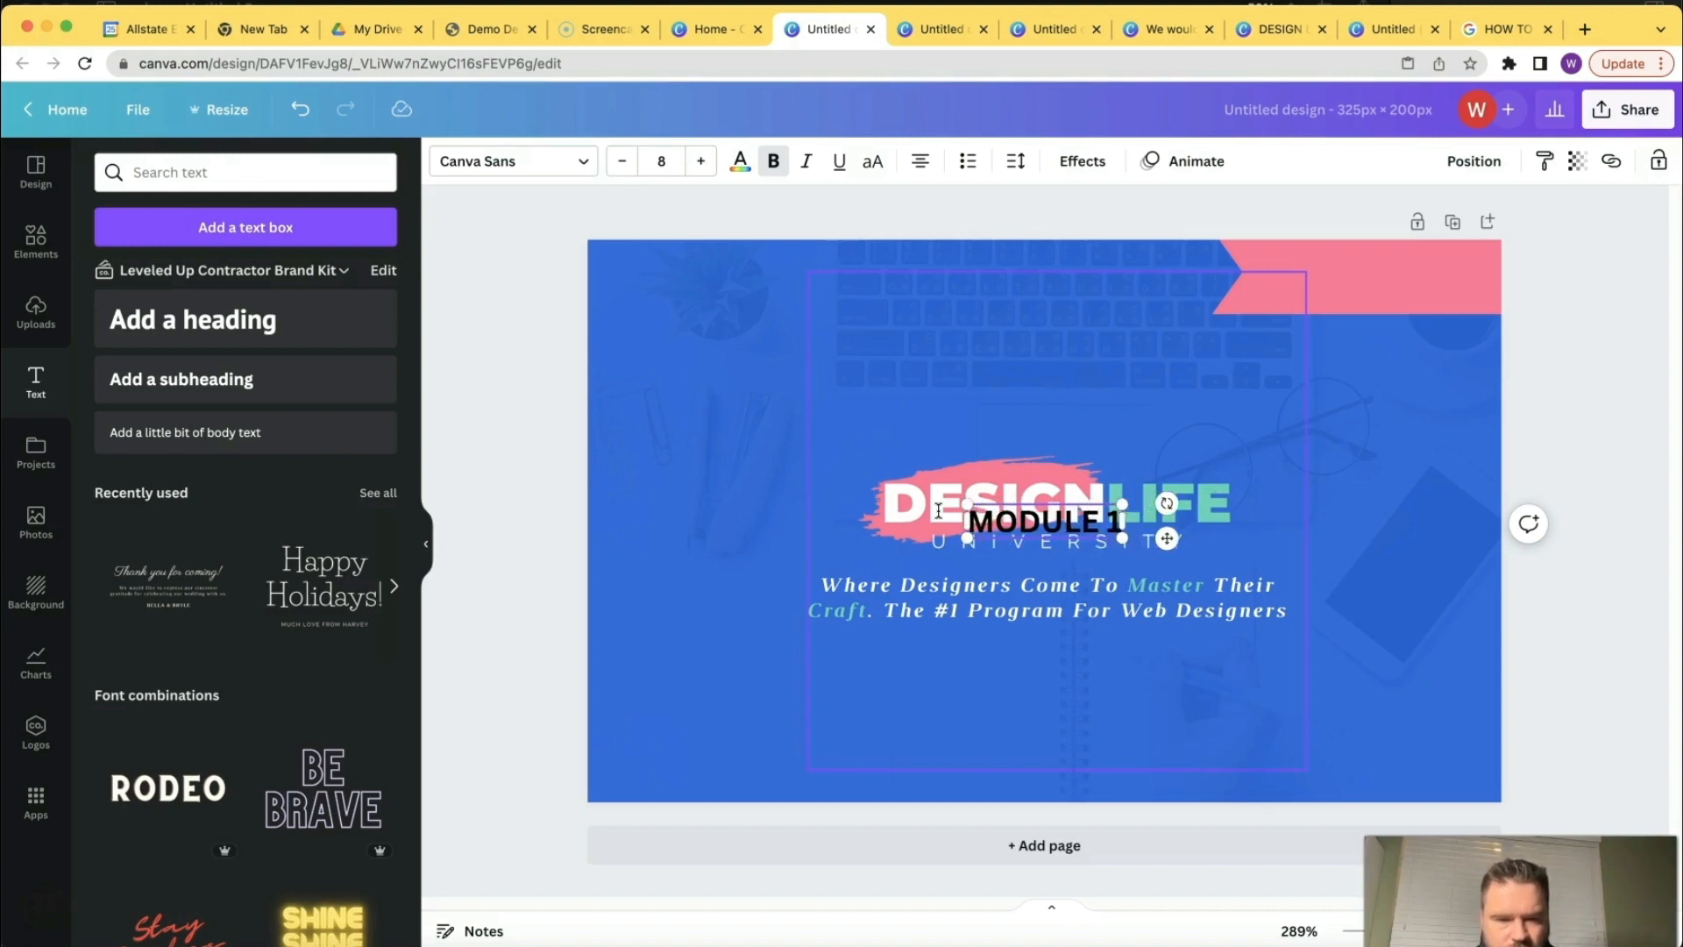
pyautogui.click(840, 366)
pyautogui.click(1047, 516)
pyautogui.moveTo(1047, 515); pyautogui.dragTo(1355, 275)
# Set the MODULE 1 text's font size to 11 and reposition it within the ribbon.
pyautogui.click(1350, 279)
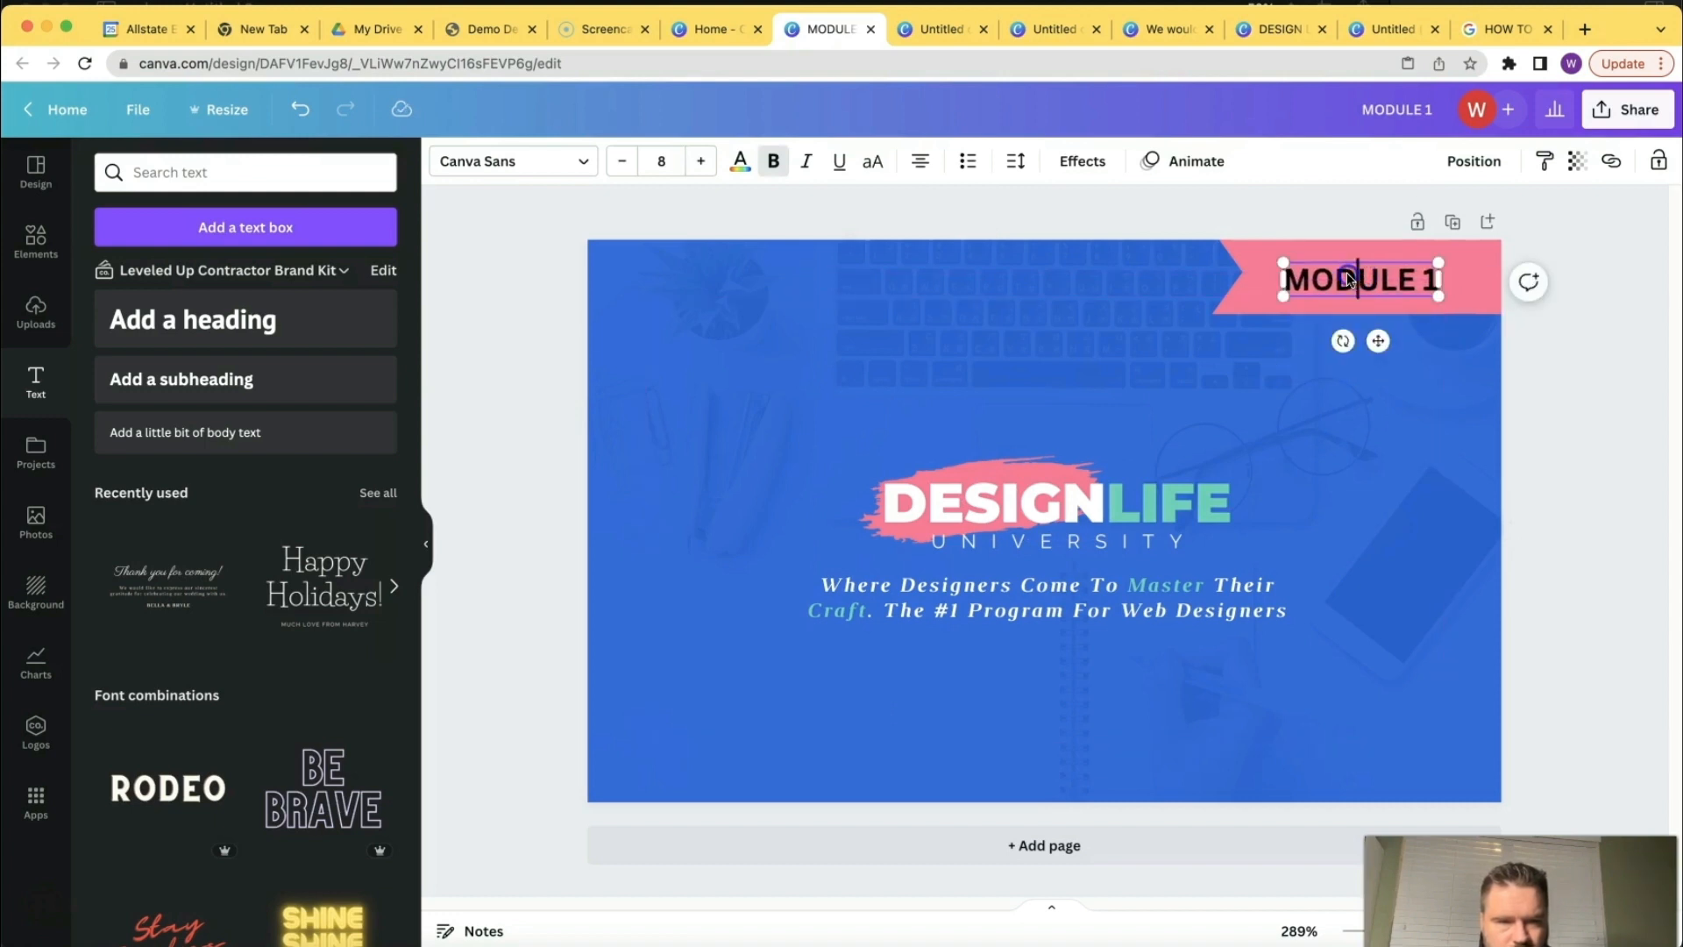
pyautogui.tripleClick(1350, 279)
pyautogui.click(700, 161)
pyautogui.click(700, 162)
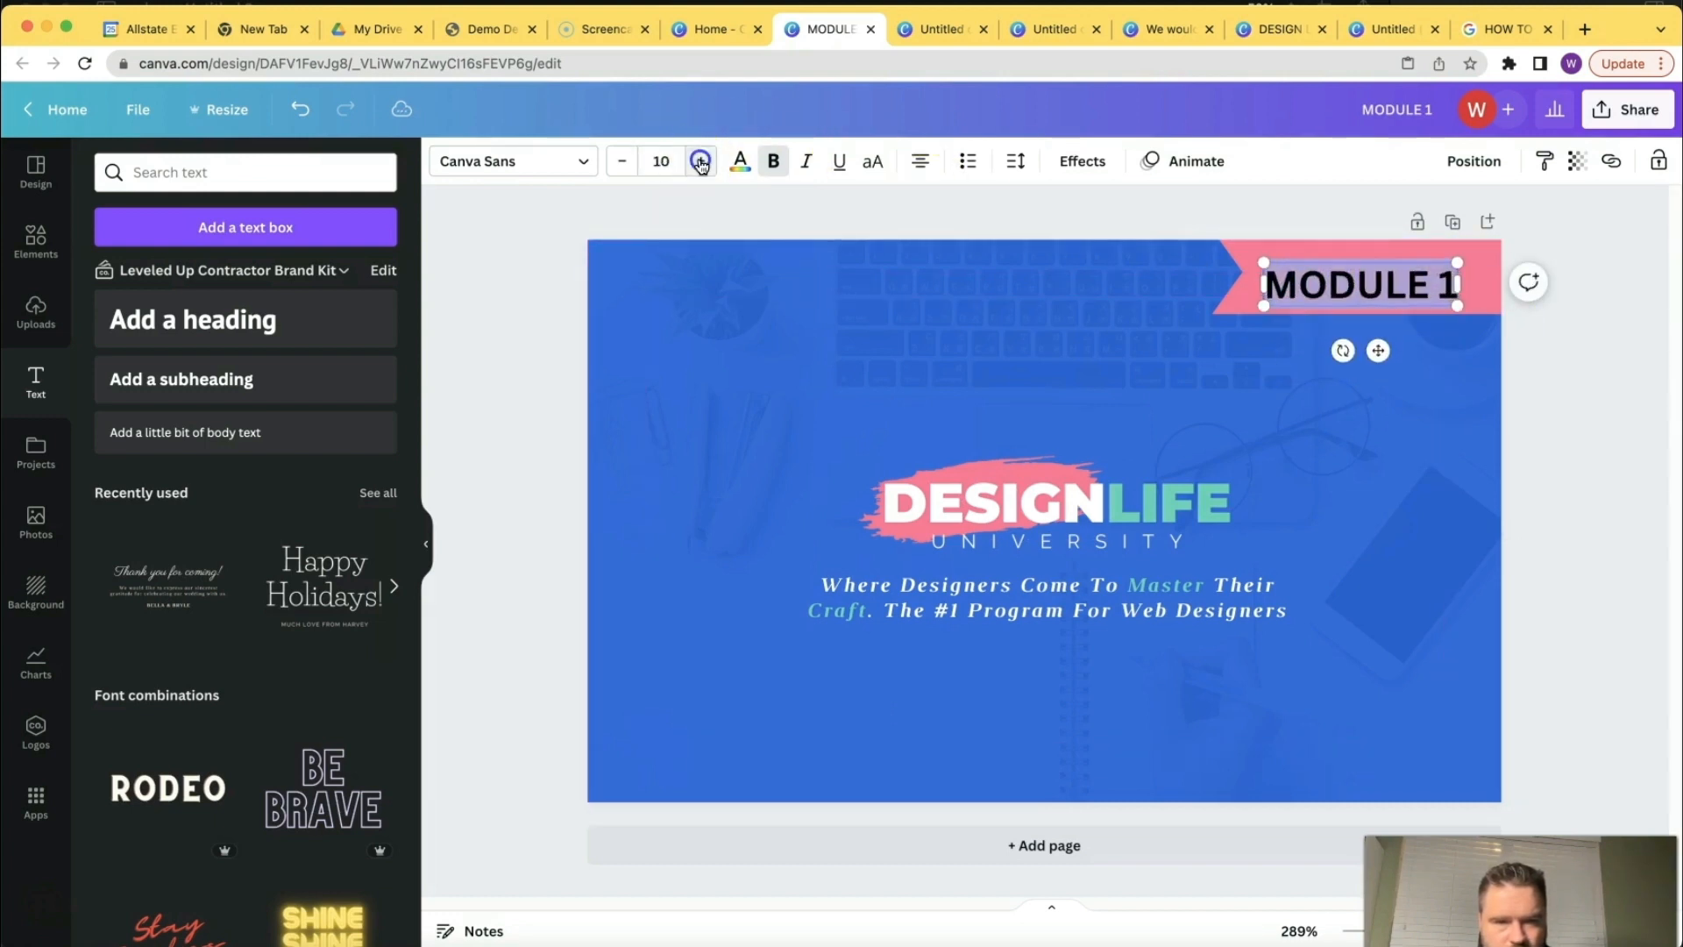
pyautogui.click(700, 161)
pyautogui.moveTo(1358, 287); pyautogui.dragTo(1375, 273)
# Colour the MODULE 1 text white and nudge it slightly down on the ribbon.
pyautogui.click(740, 161)
pyautogui.click(389, 262)
pyautogui.click(529, 270)
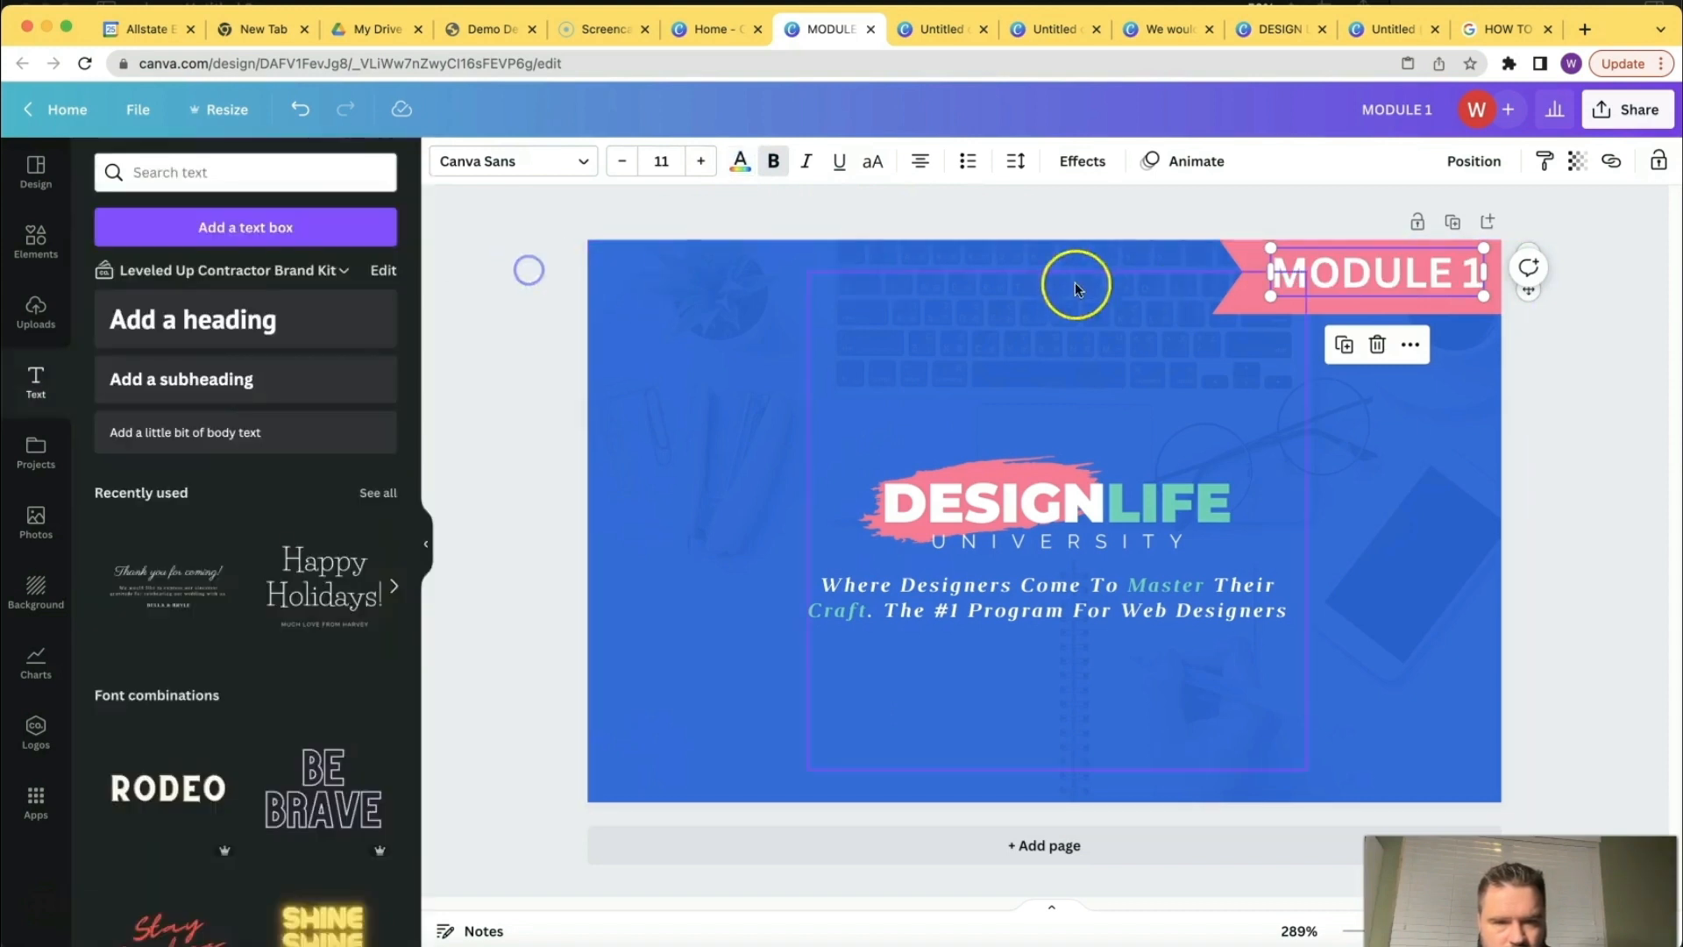
pyautogui.click(536, 276)
pyautogui.click(1333, 283)
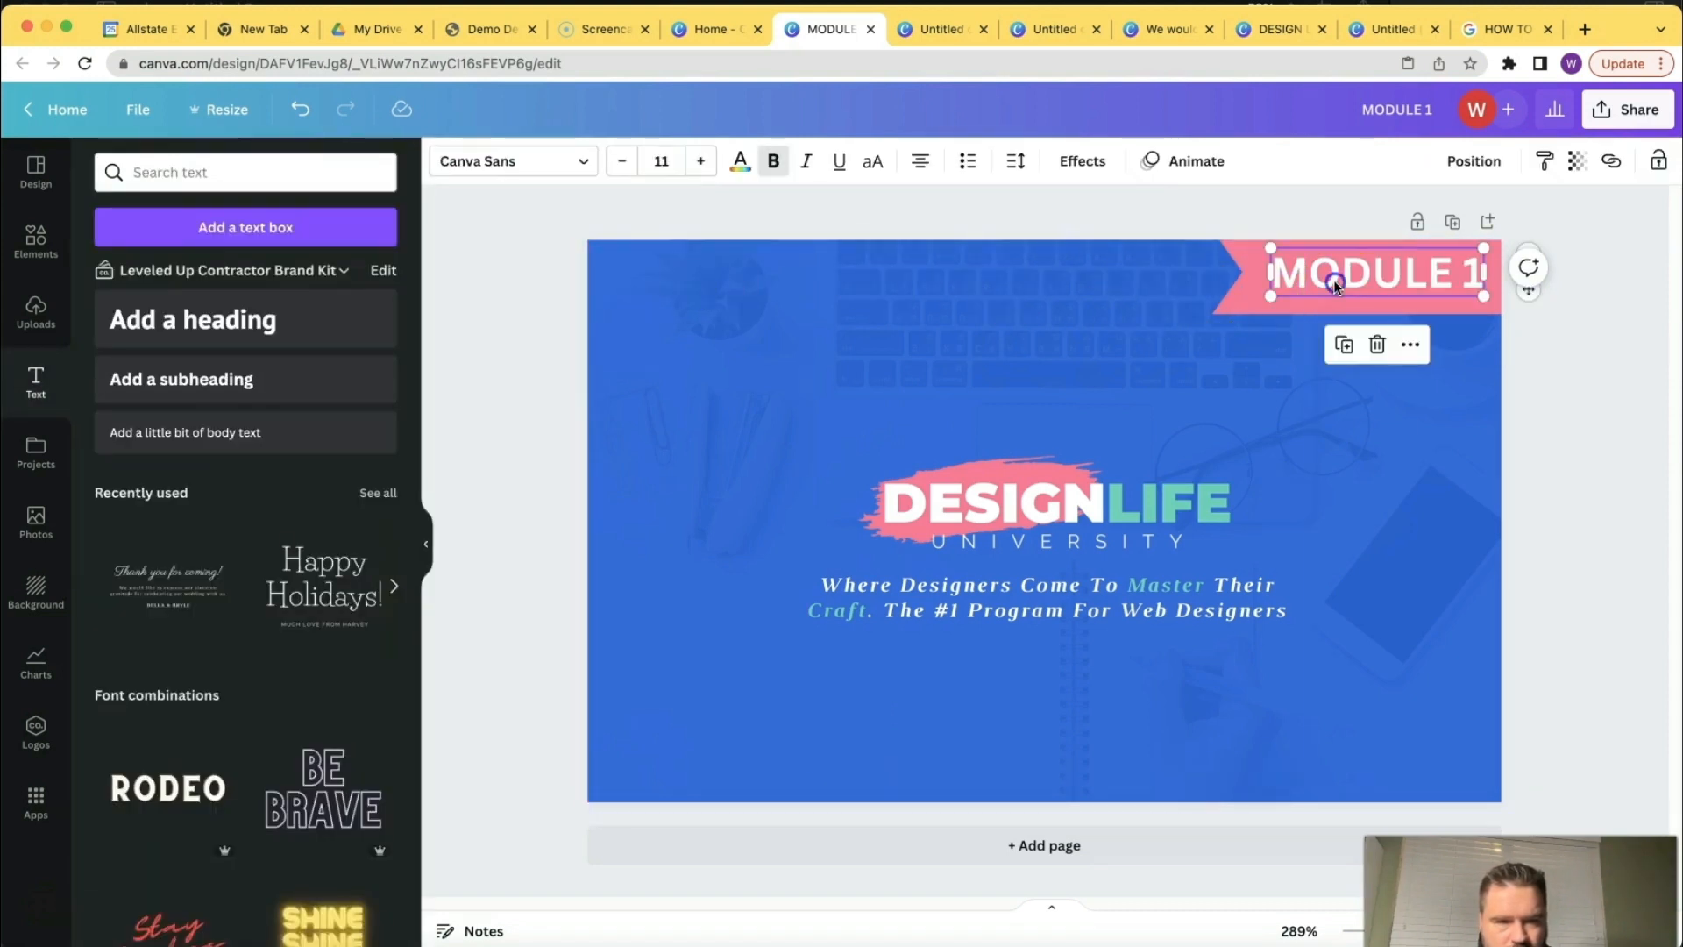
pyautogui.press('Down')
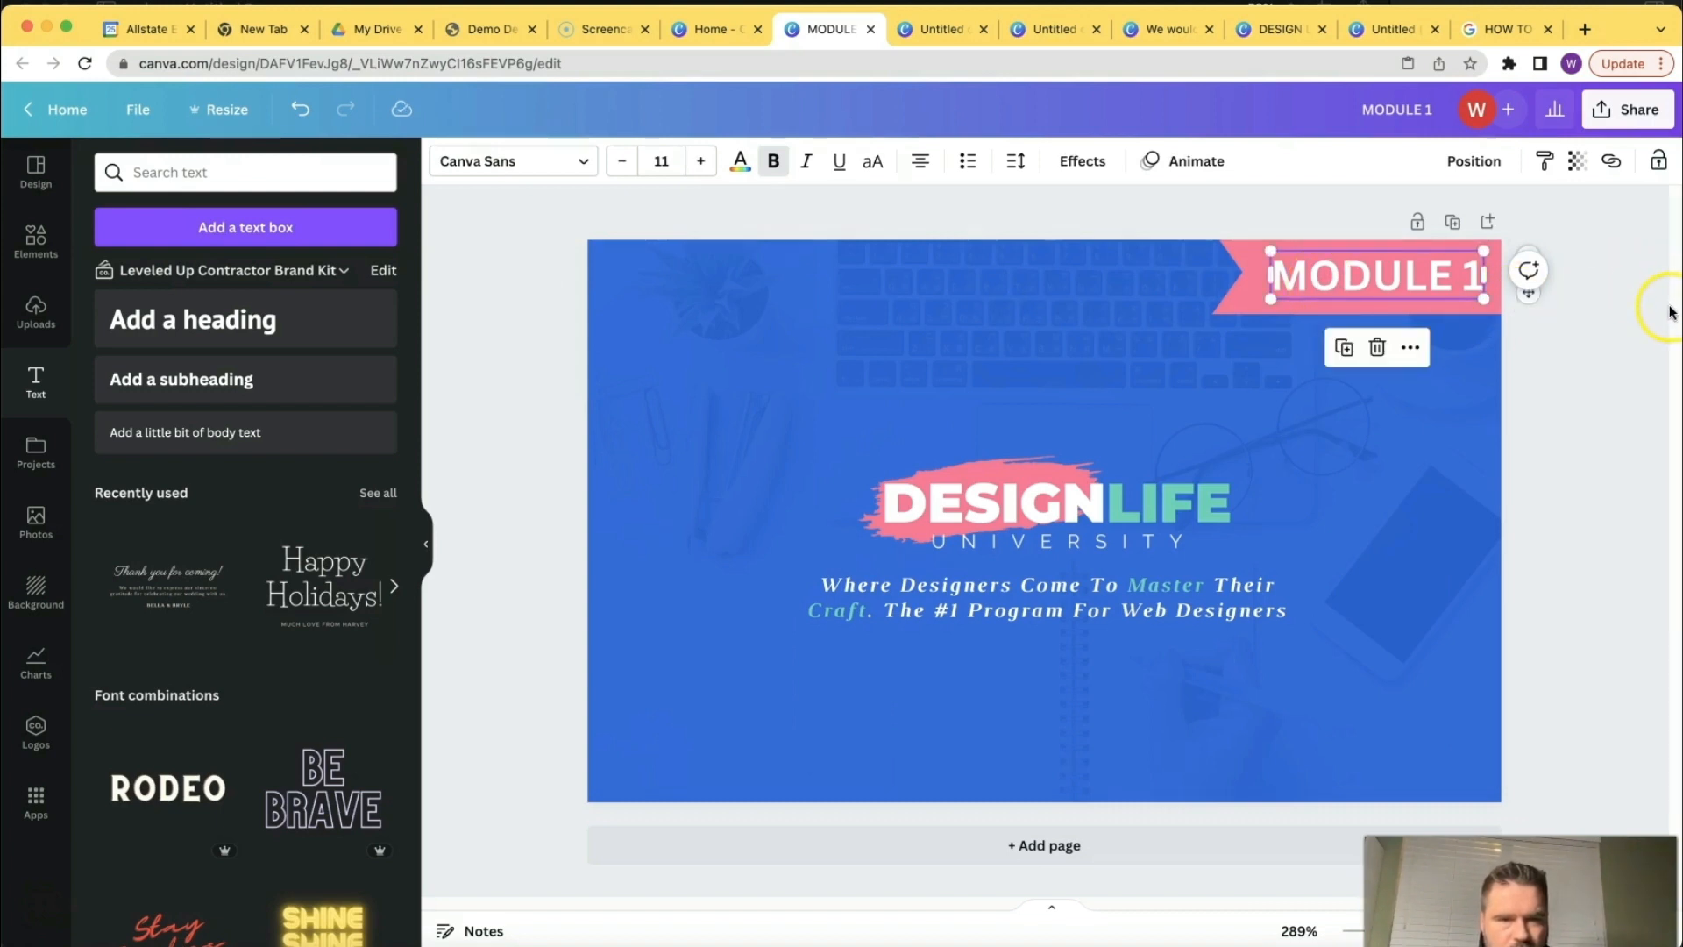
pyautogui.click(1621, 316)
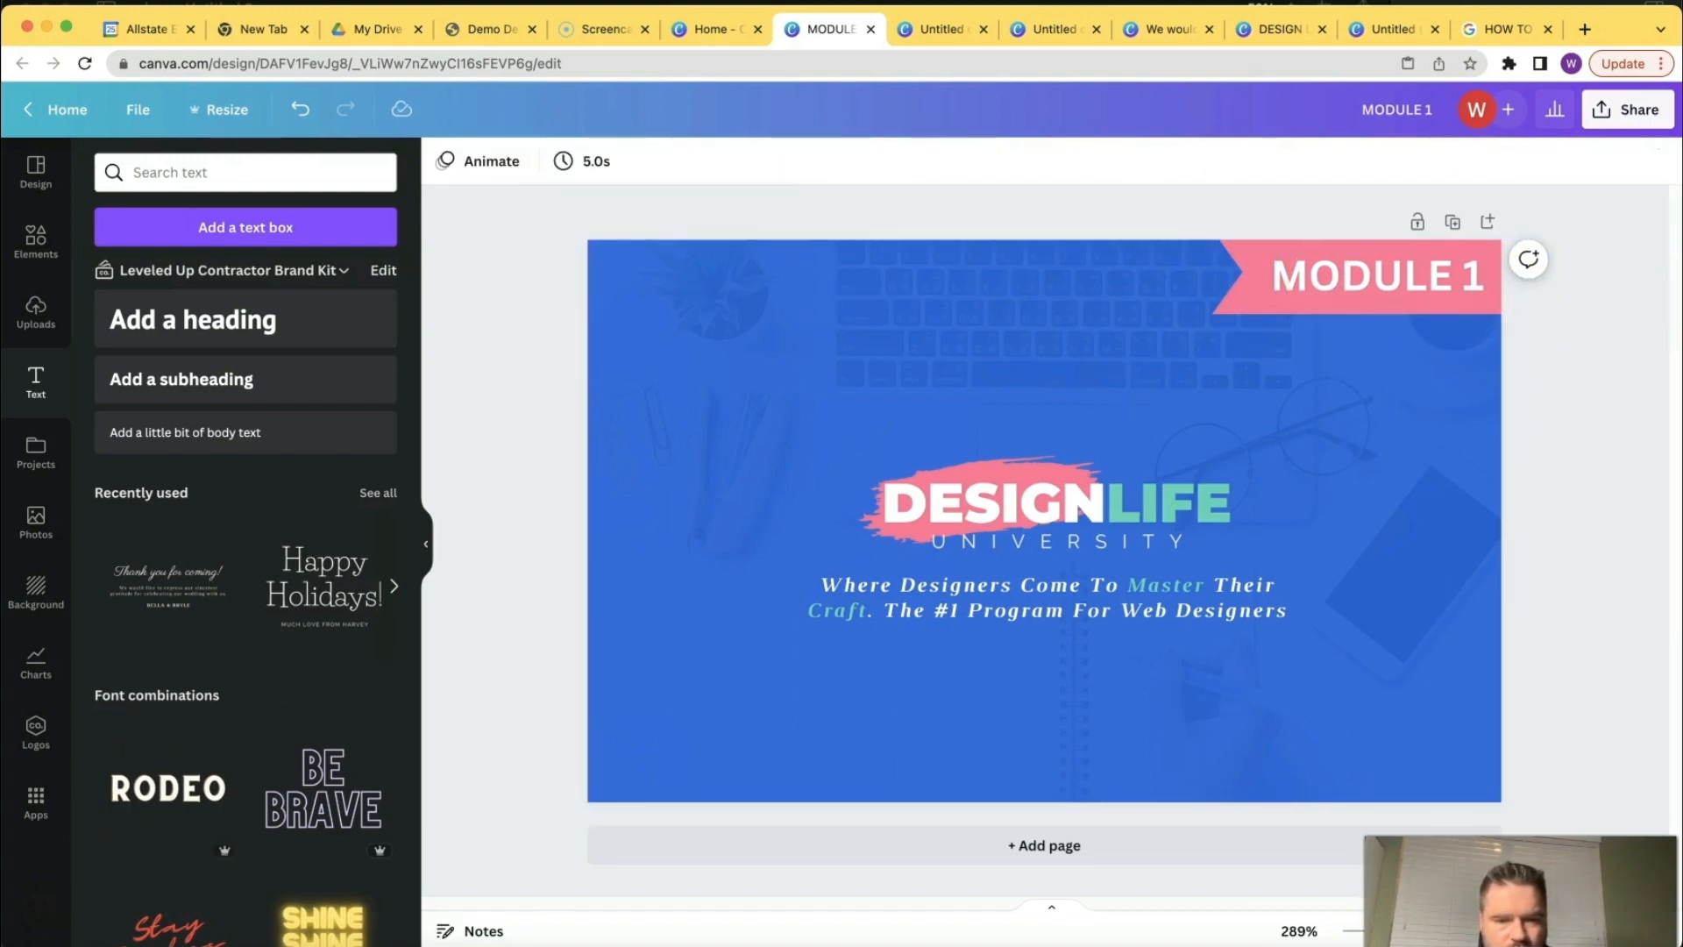
# Change the MODULE 1 text's font to Montserrat Extra-Bold.
pyautogui.click(1367, 276)
pyautogui.click(1367, 278)
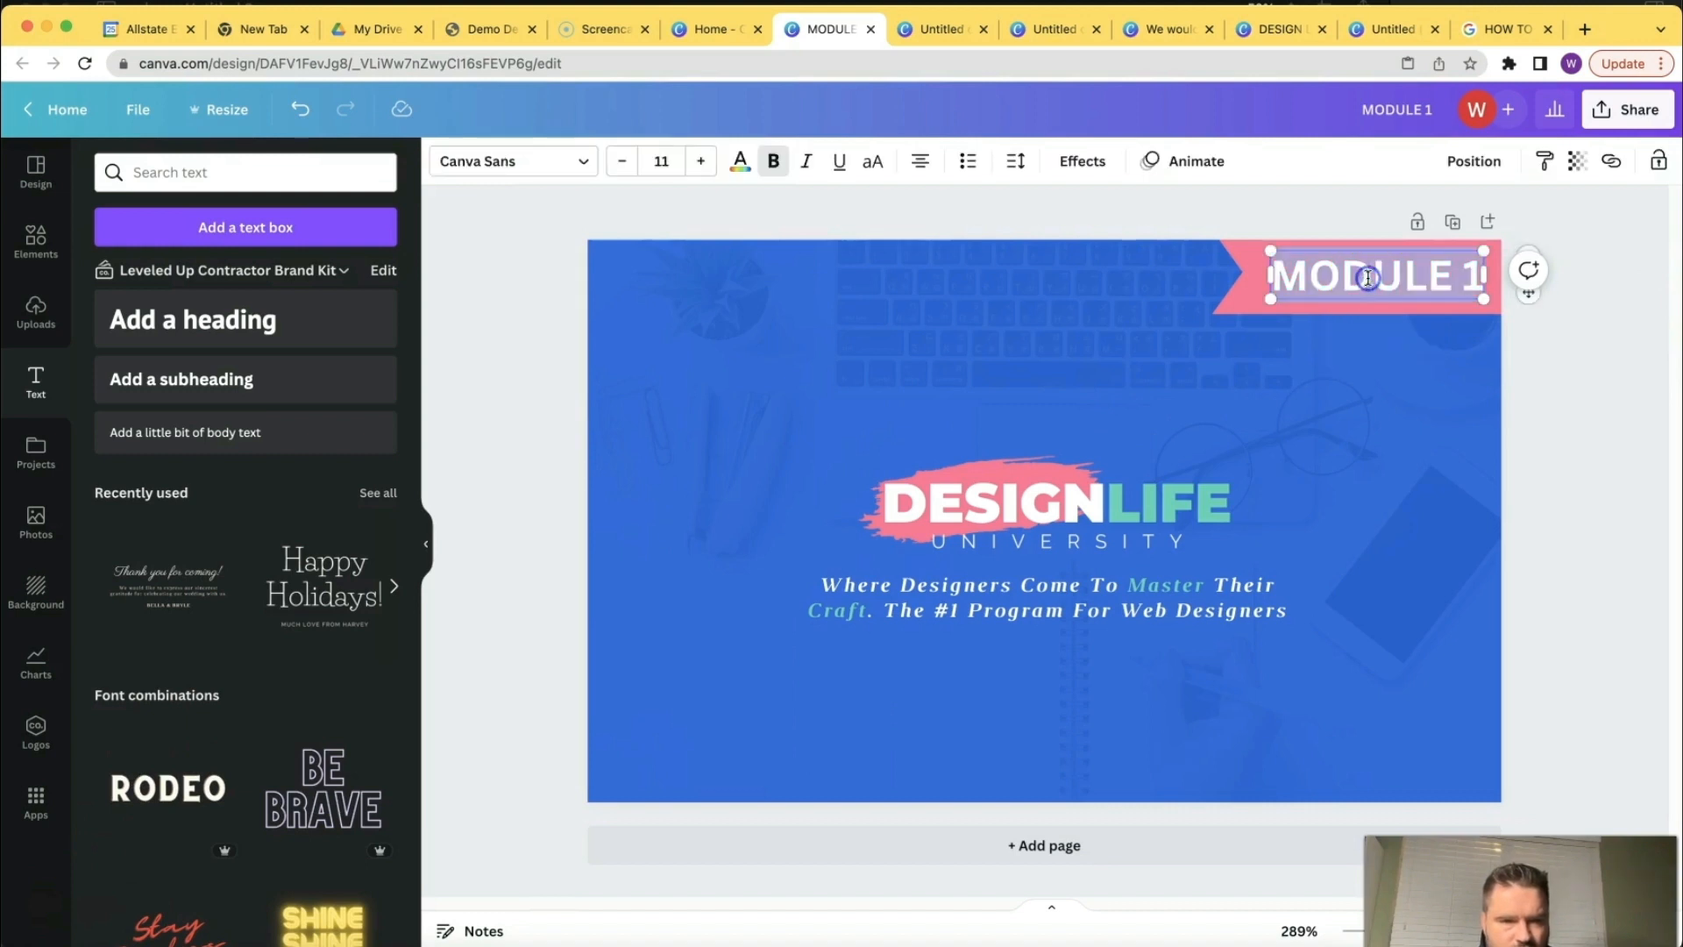
pyautogui.click(559, 171)
pyautogui.click(226, 163)
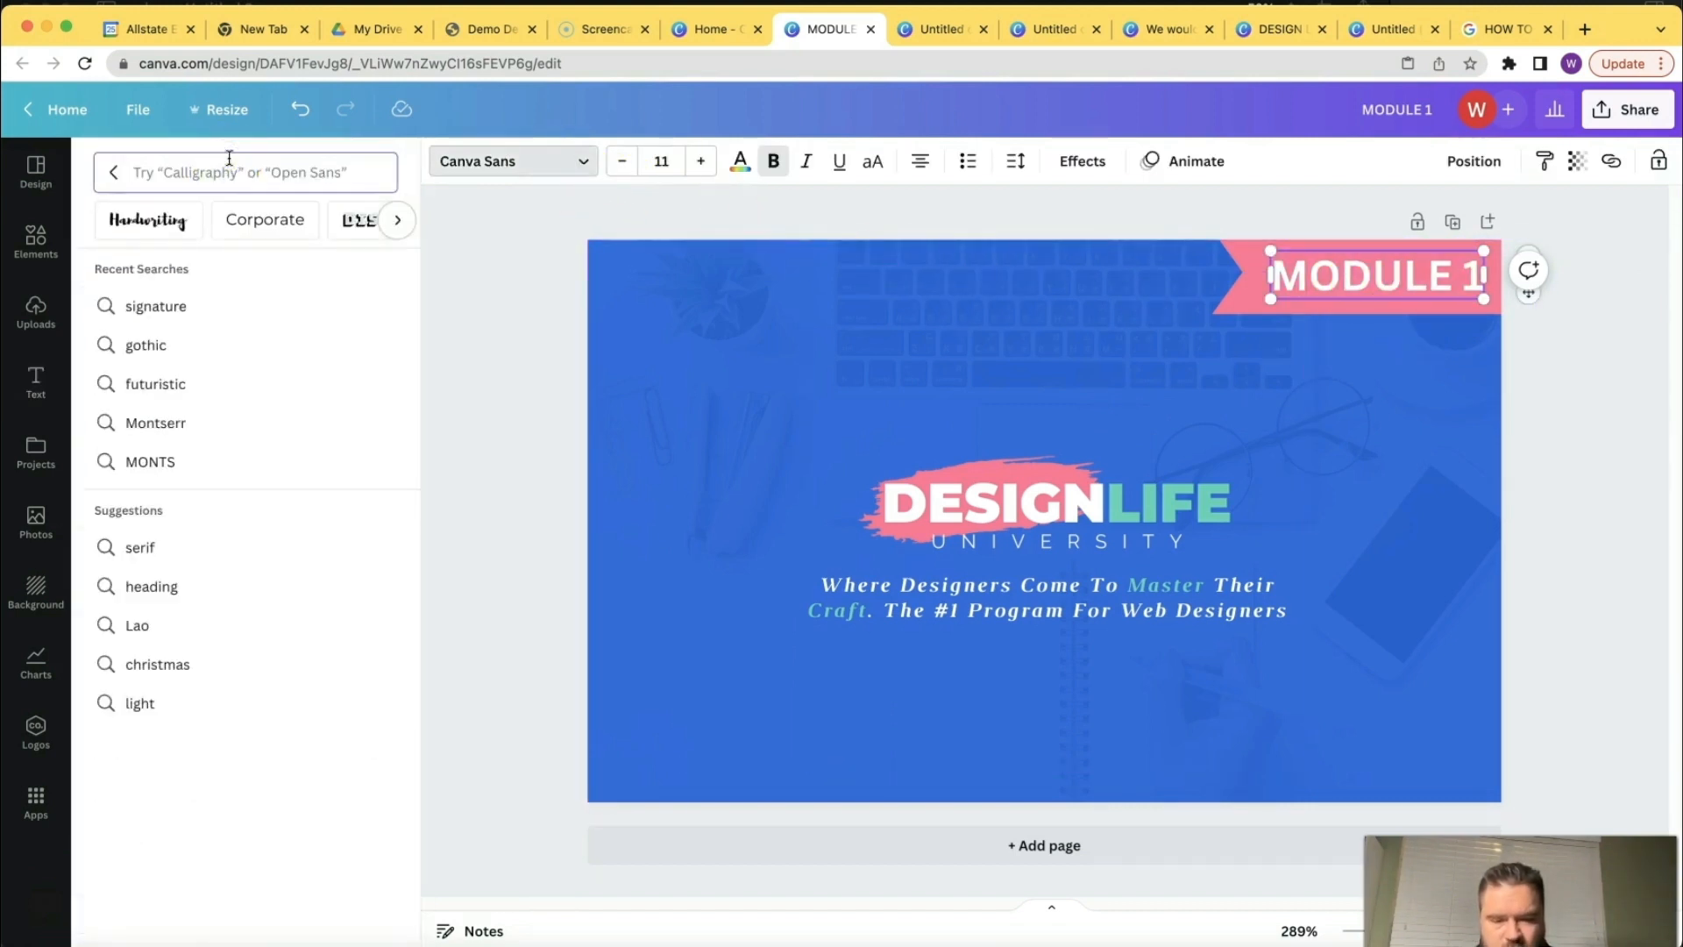
pyautogui.write('MONTS')
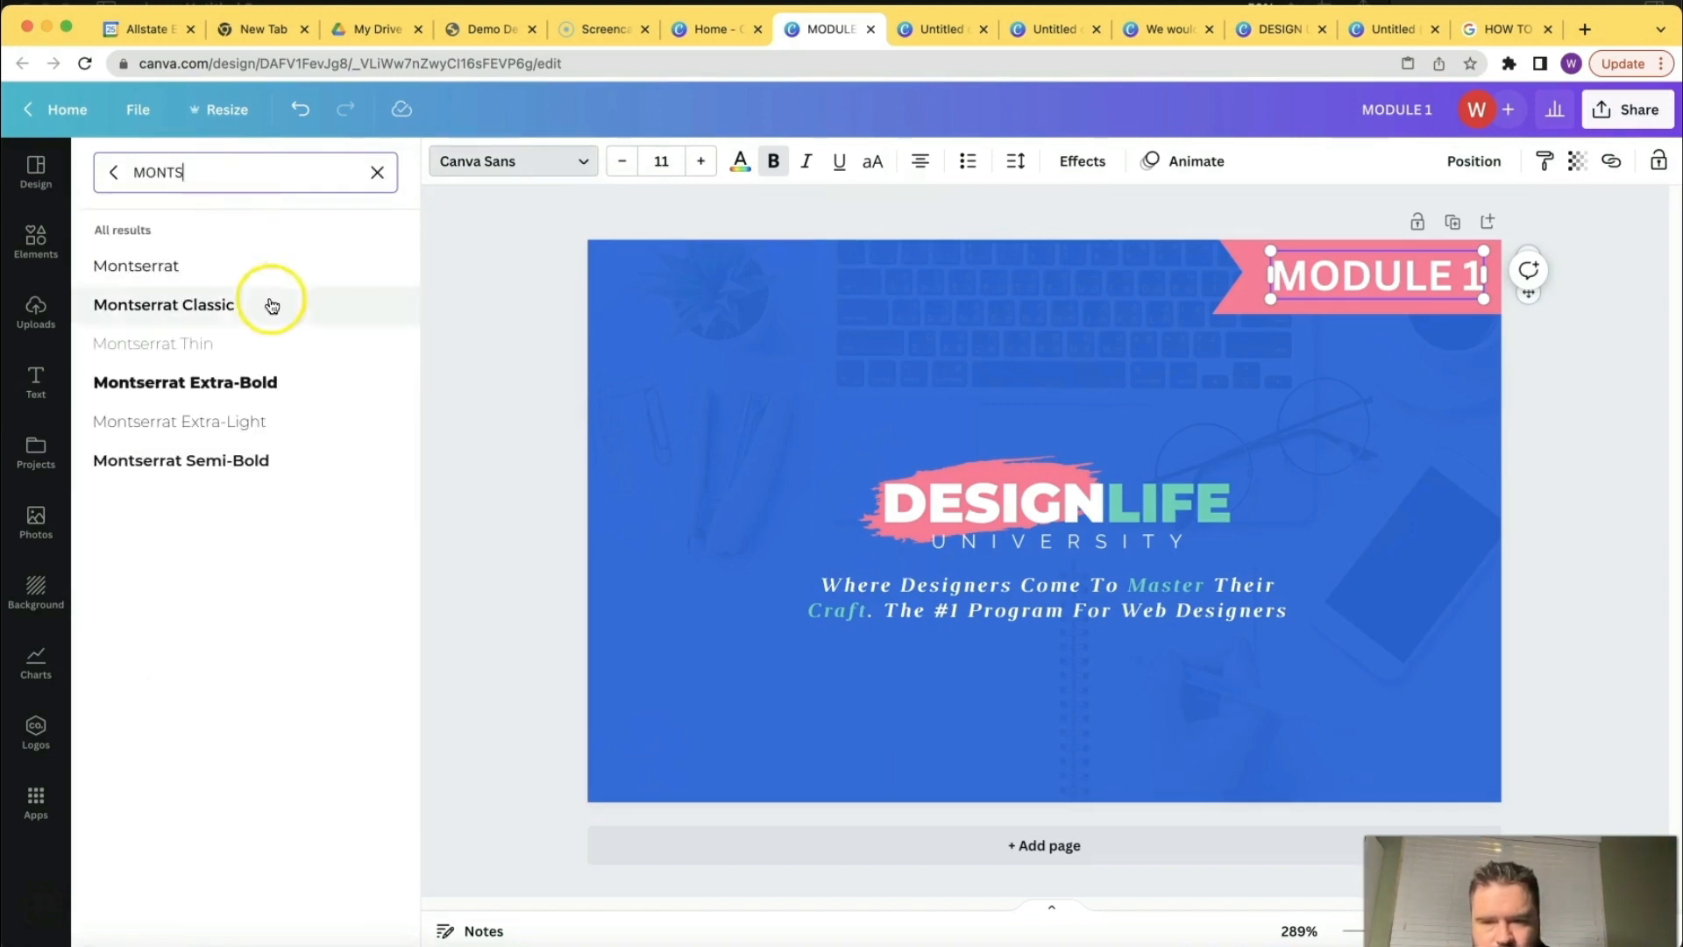
pyautogui.click(238, 380)
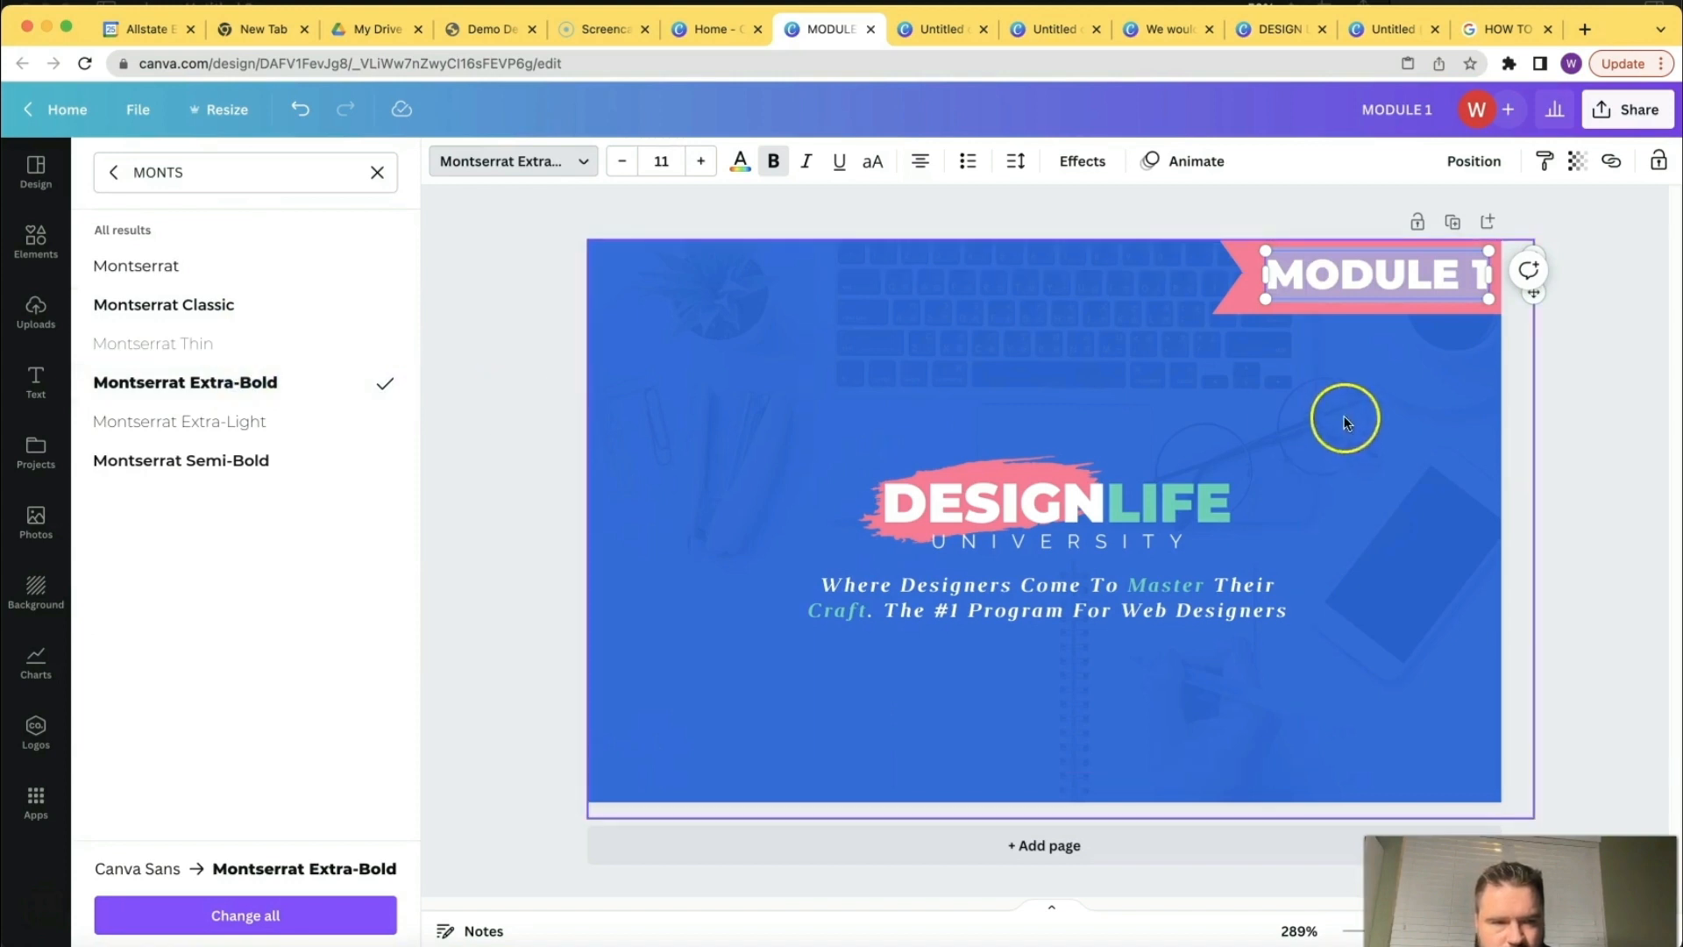
pyautogui.click(1591, 326)
# Nudge the MODULE 1 text slightly left to balance it inside the ribbon.
pyautogui.click(1427, 272)
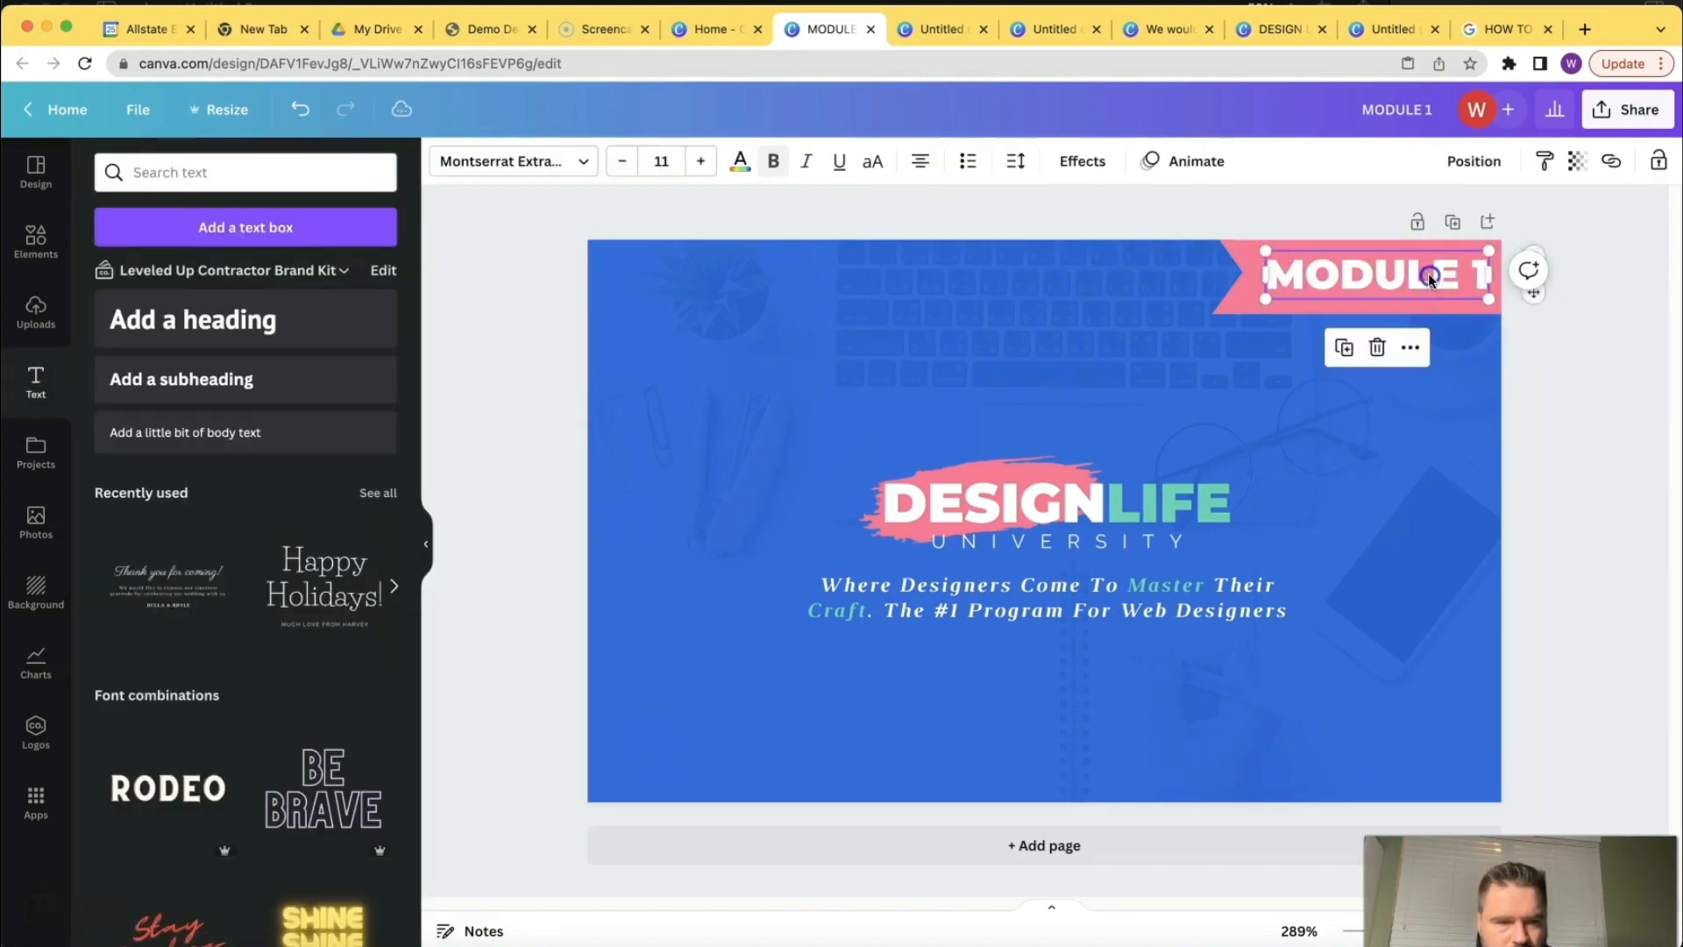
pyautogui.click(1459, 297)
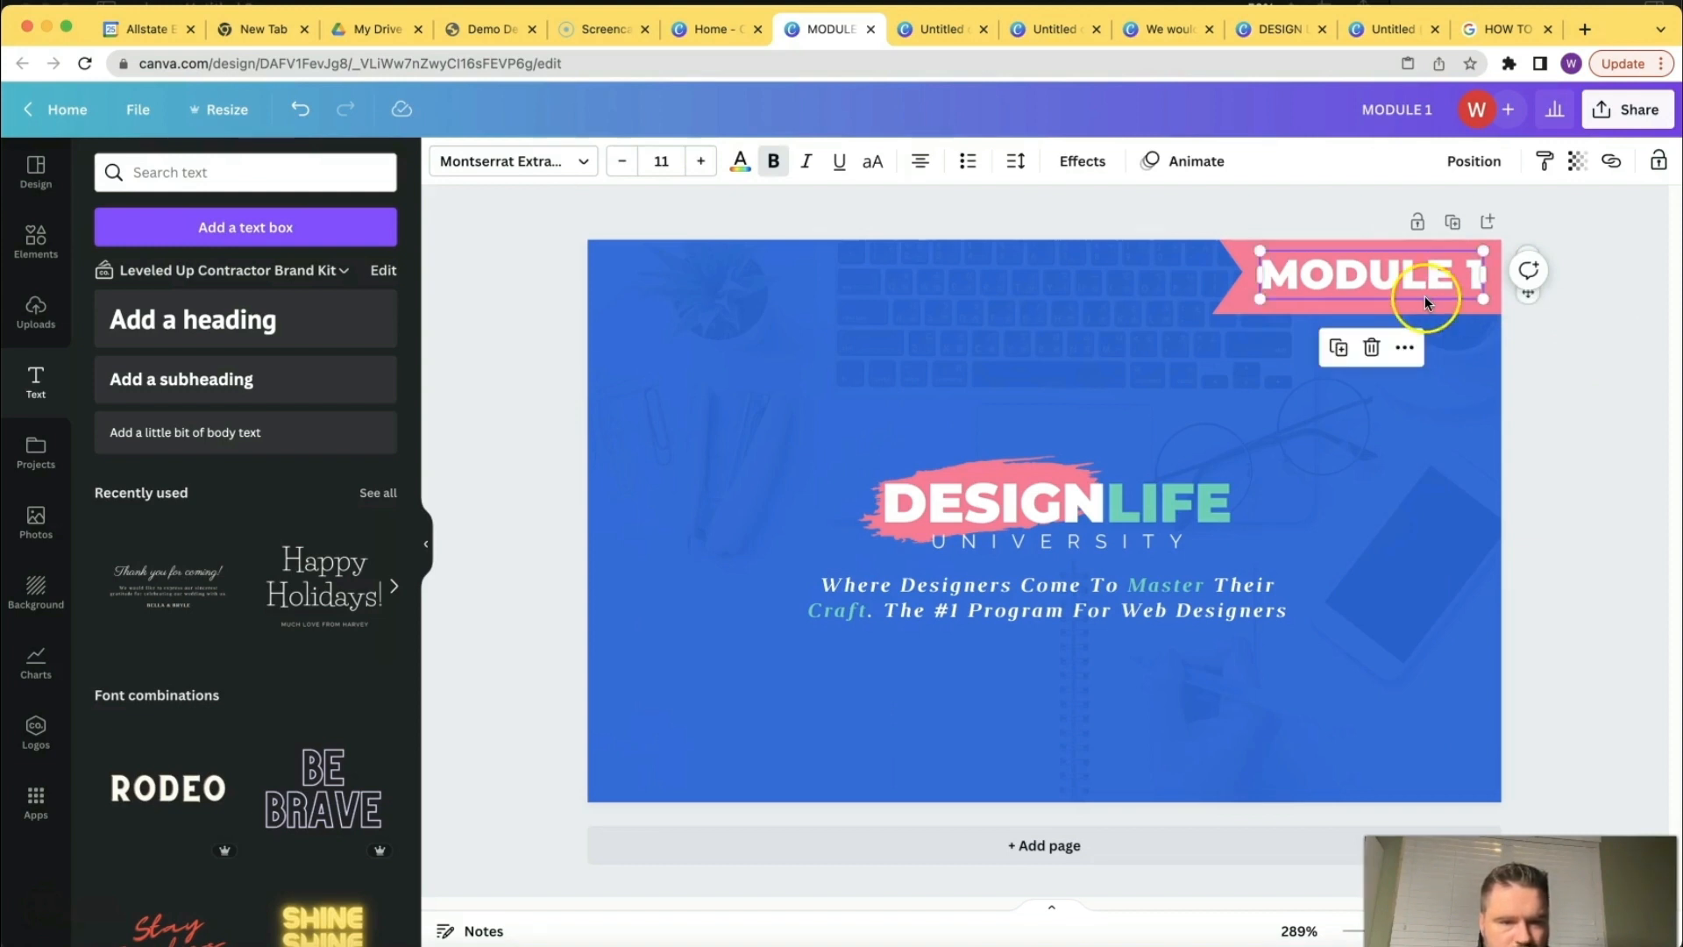
pyautogui.click(1663, 366)
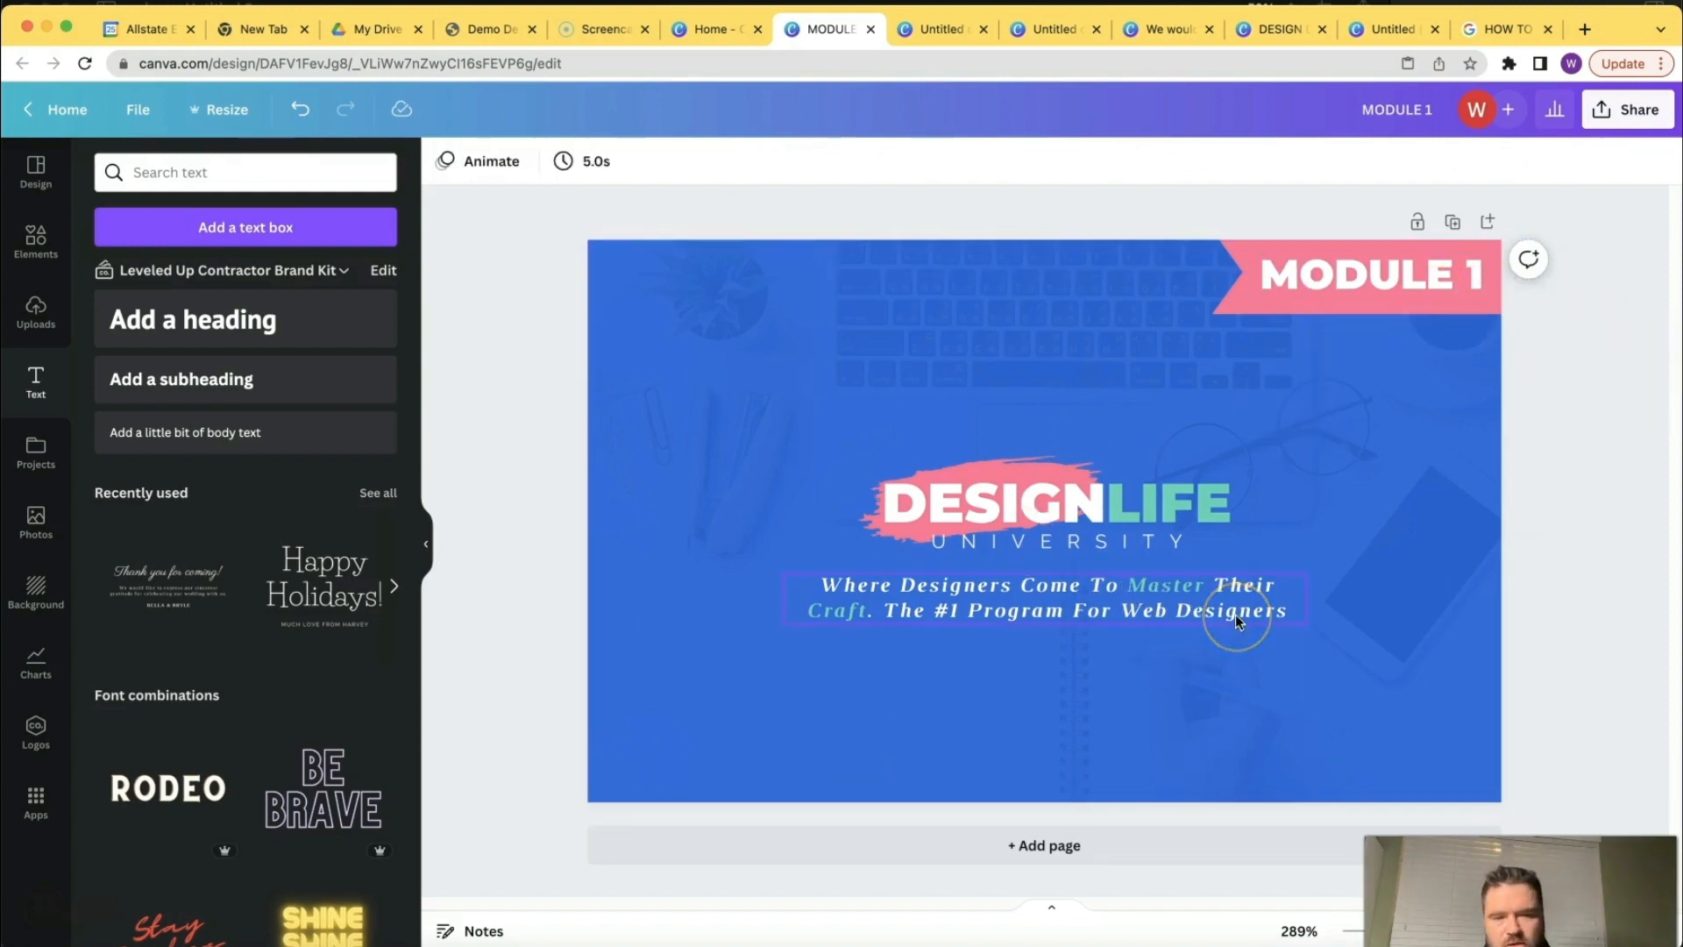
# Delete the two-line tagline text beneath the DesignLife University logo.
pyautogui.click(1041, 610)
pyautogui.click(1041, 608)
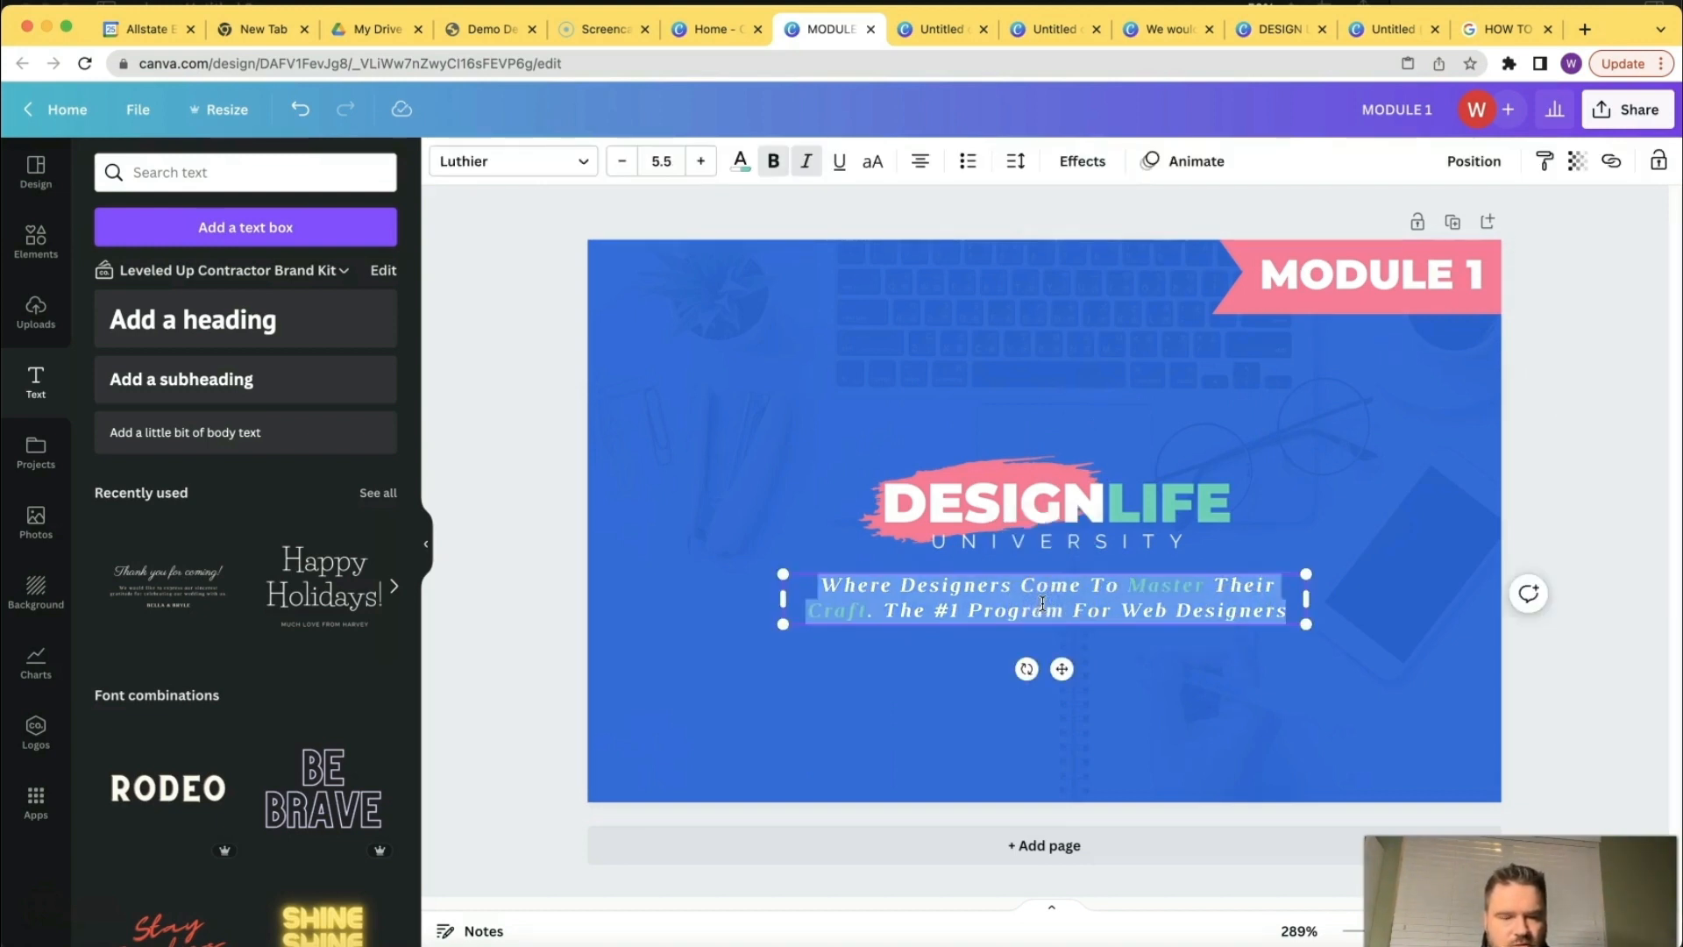
pyautogui.press('BackSpace')
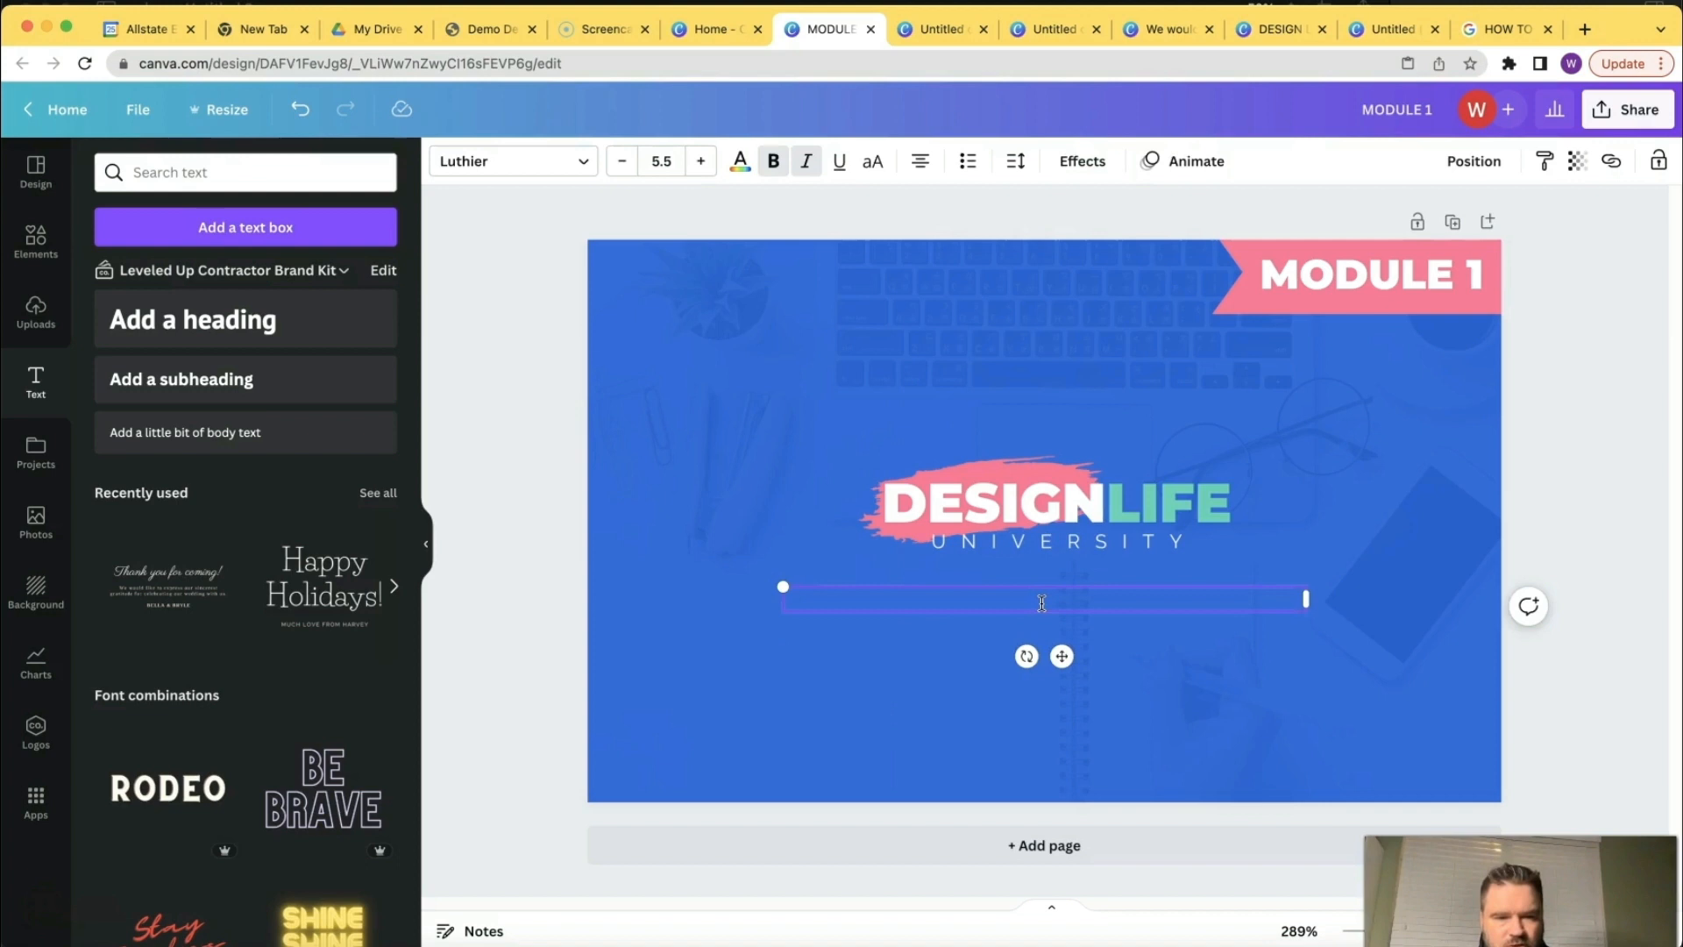
pyautogui.click(740, 391)
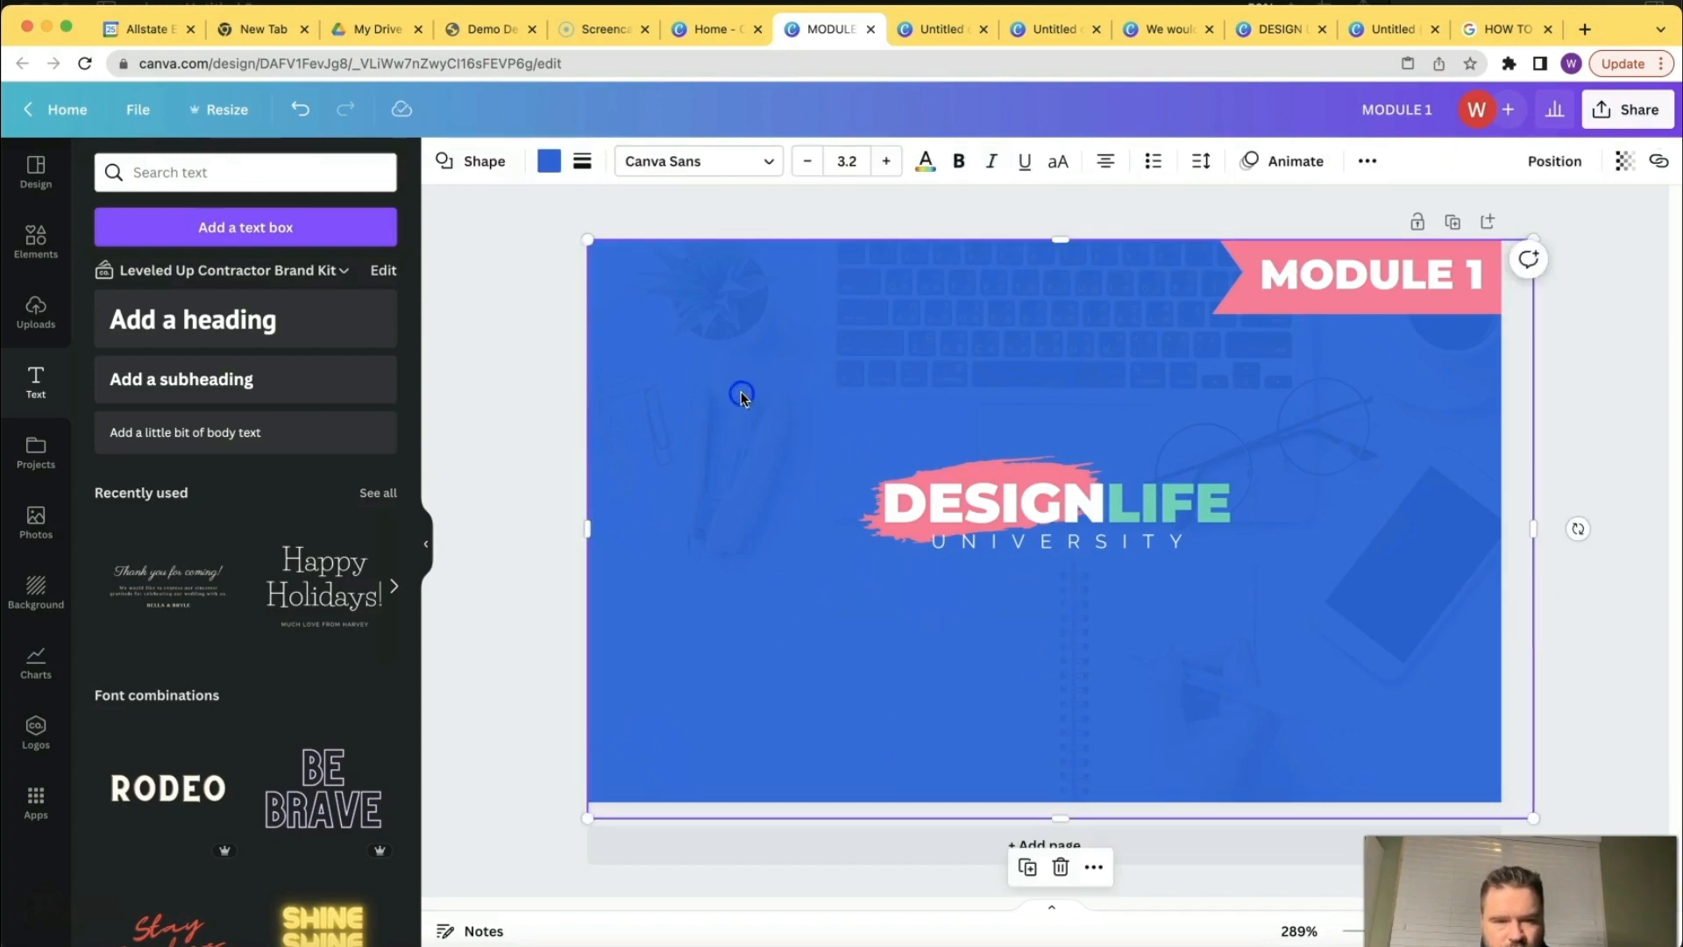
# Duplicate the MODULE 1 text, centre the copy beneath the logo and change its wording to GETTING STARTED WITH GRAPHIC DESIGN.
pyautogui.click(1345, 277)
pyautogui.click(1339, 347)
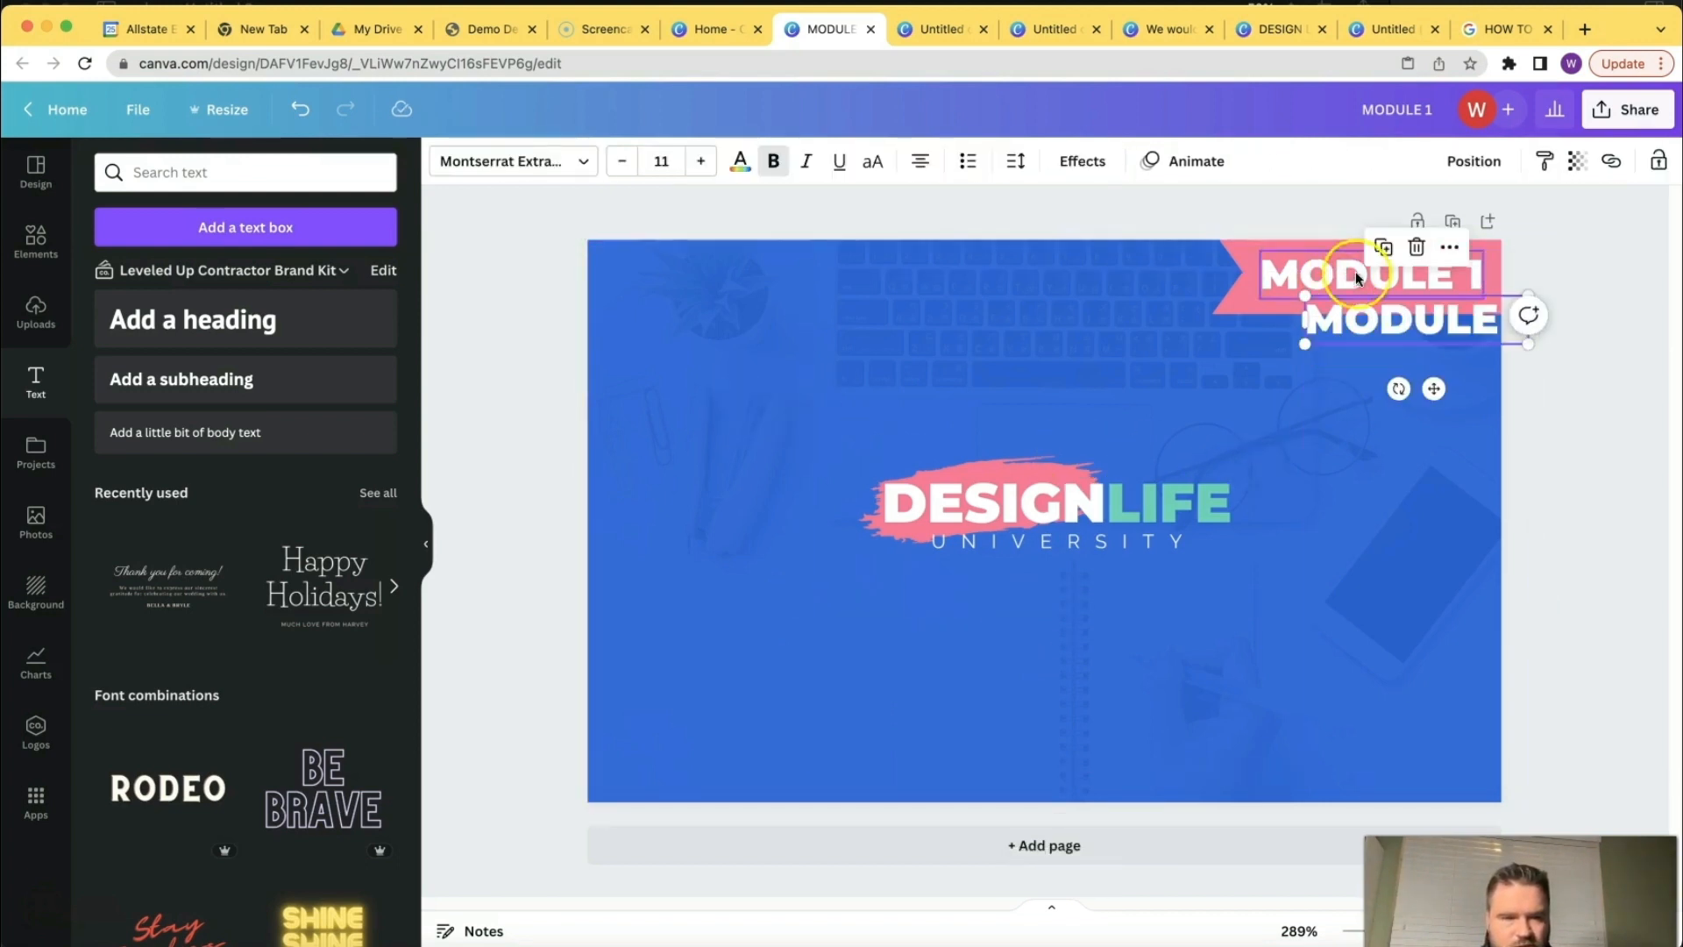
pyautogui.moveTo(1372, 323); pyautogui.dragTo(1013, 591)
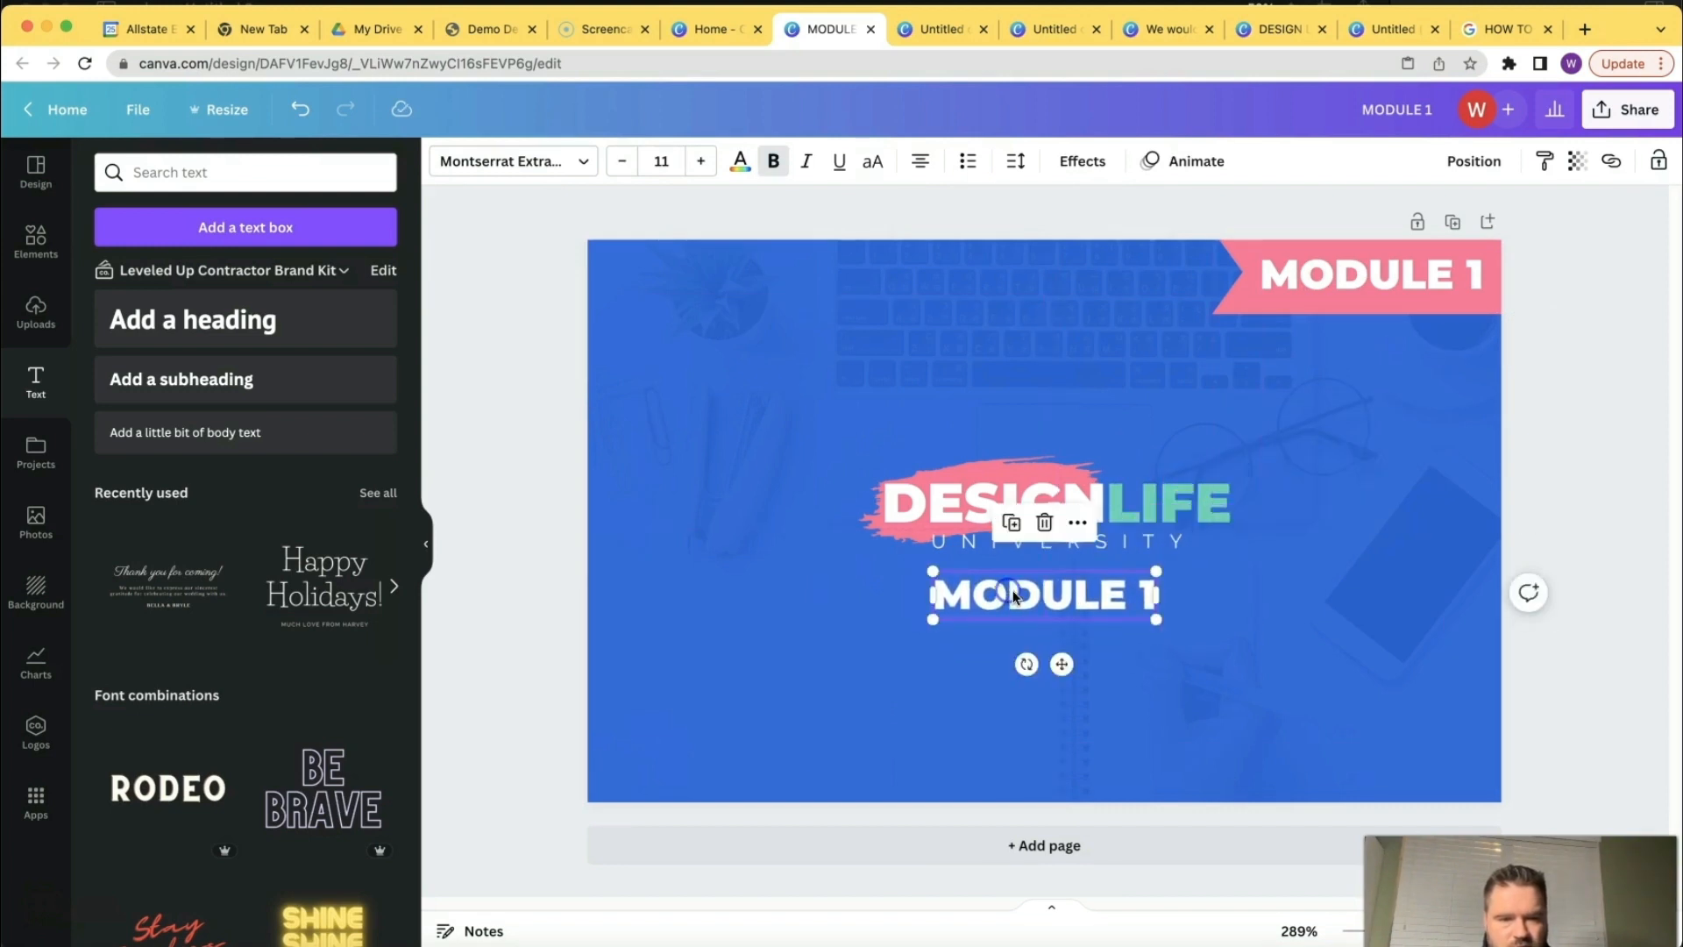
pyautogui.doubleClick(1014, 592)
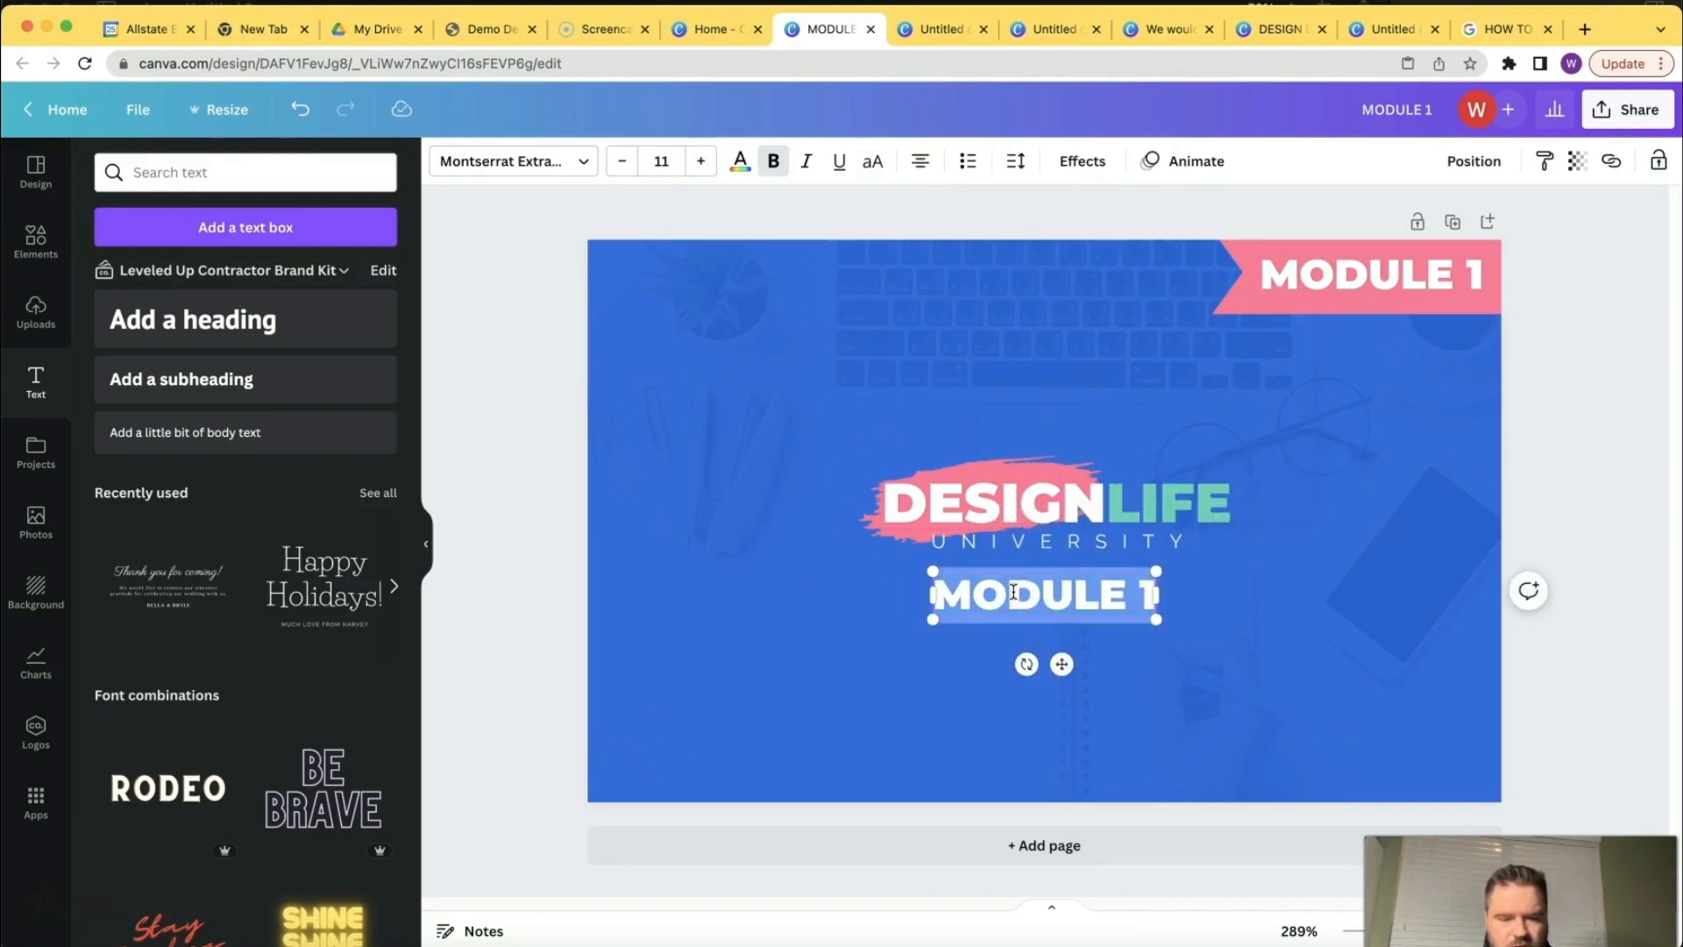
pyautogui.write('GETTING STARTED WITH GRAPHIC DESIGN')
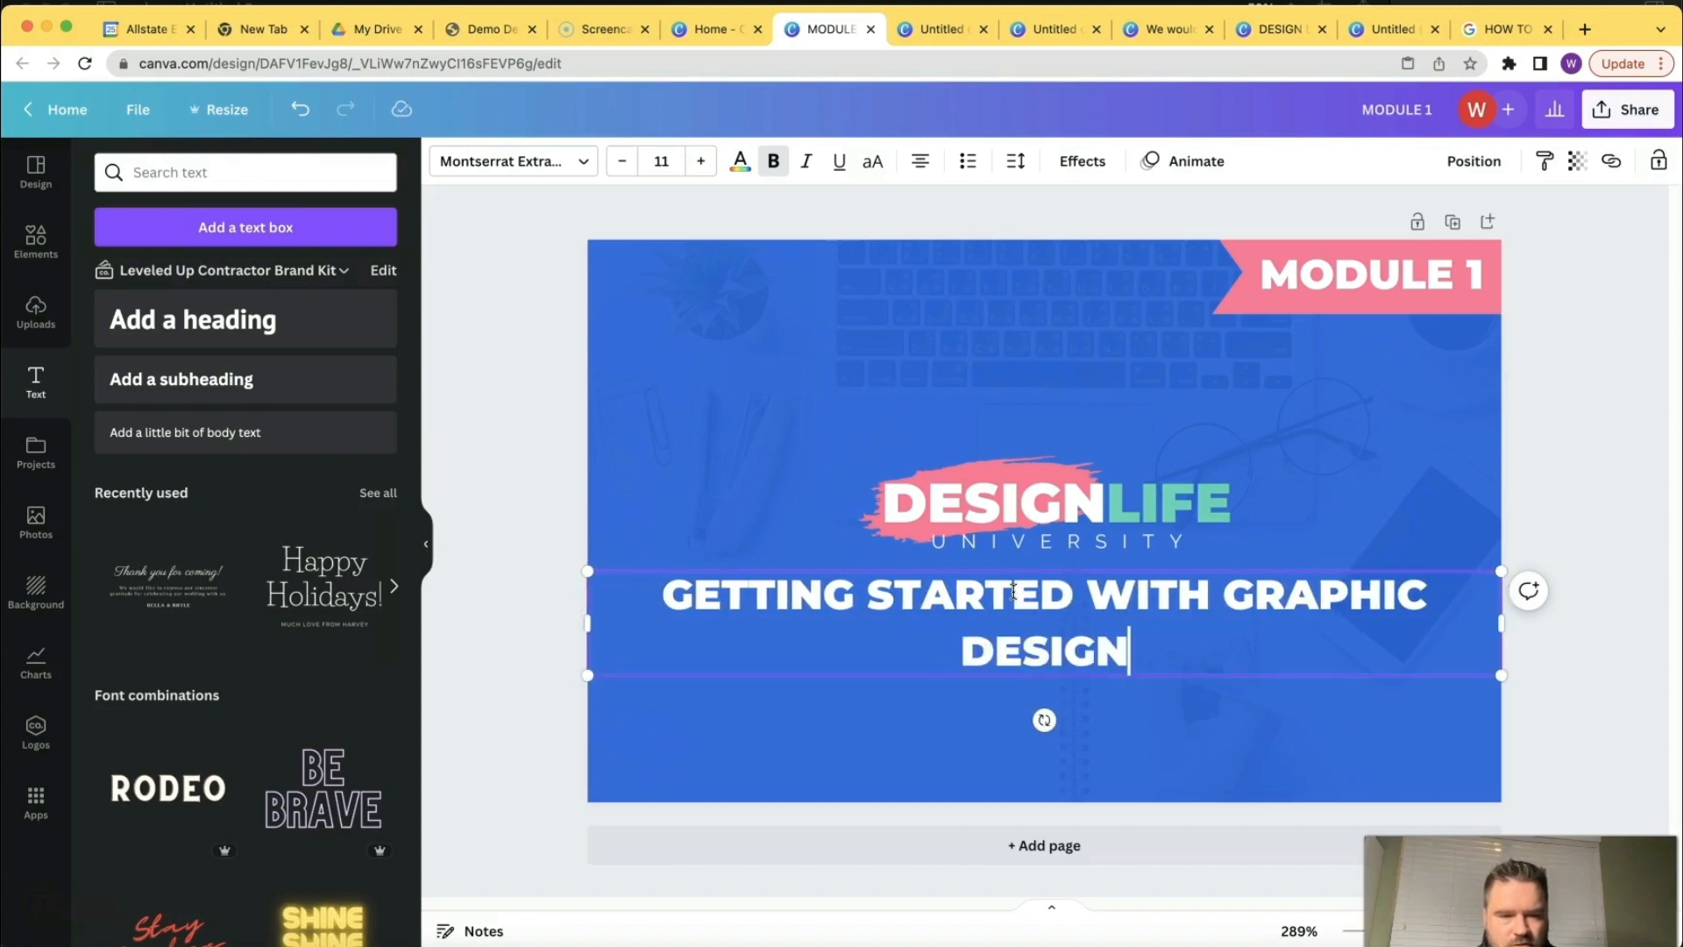
# Reduce the GETTING STARTED WITH GRAPHIC DESIGN text's font size to 6.
pyautogui.press('super+a')
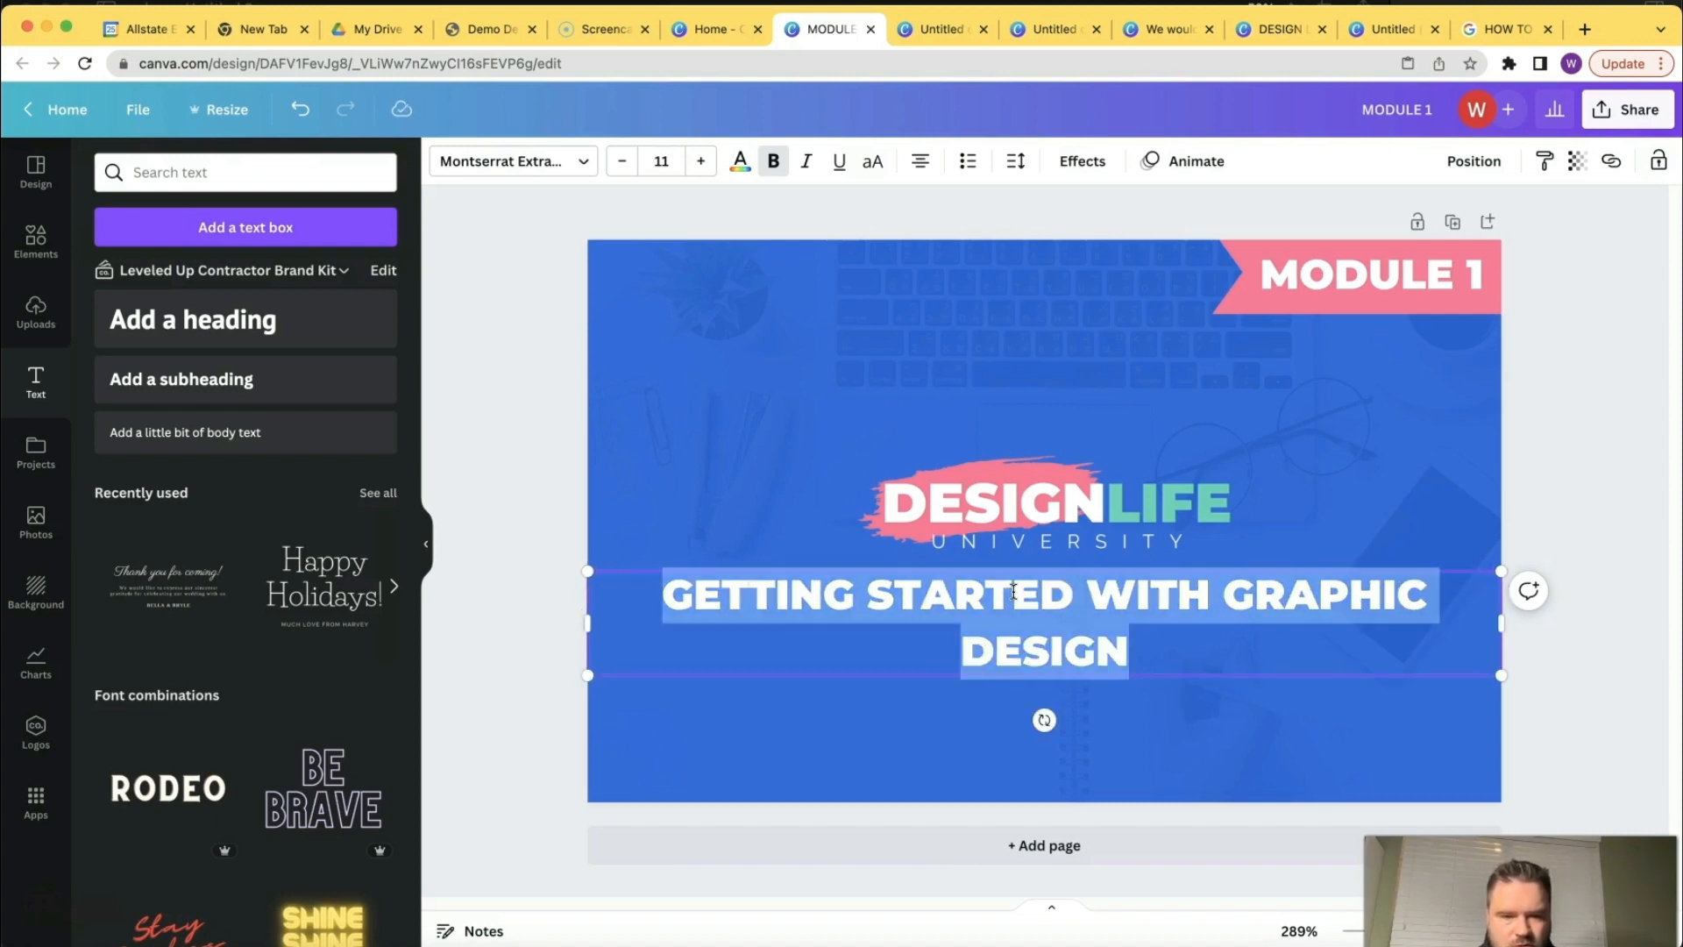
pyautogui.click(624, 162)
pyautogui.click(624, 162)
pyautogui.click(624, 162)
pyautogui.click(625, 164)
pyautogui.click(625, 163)
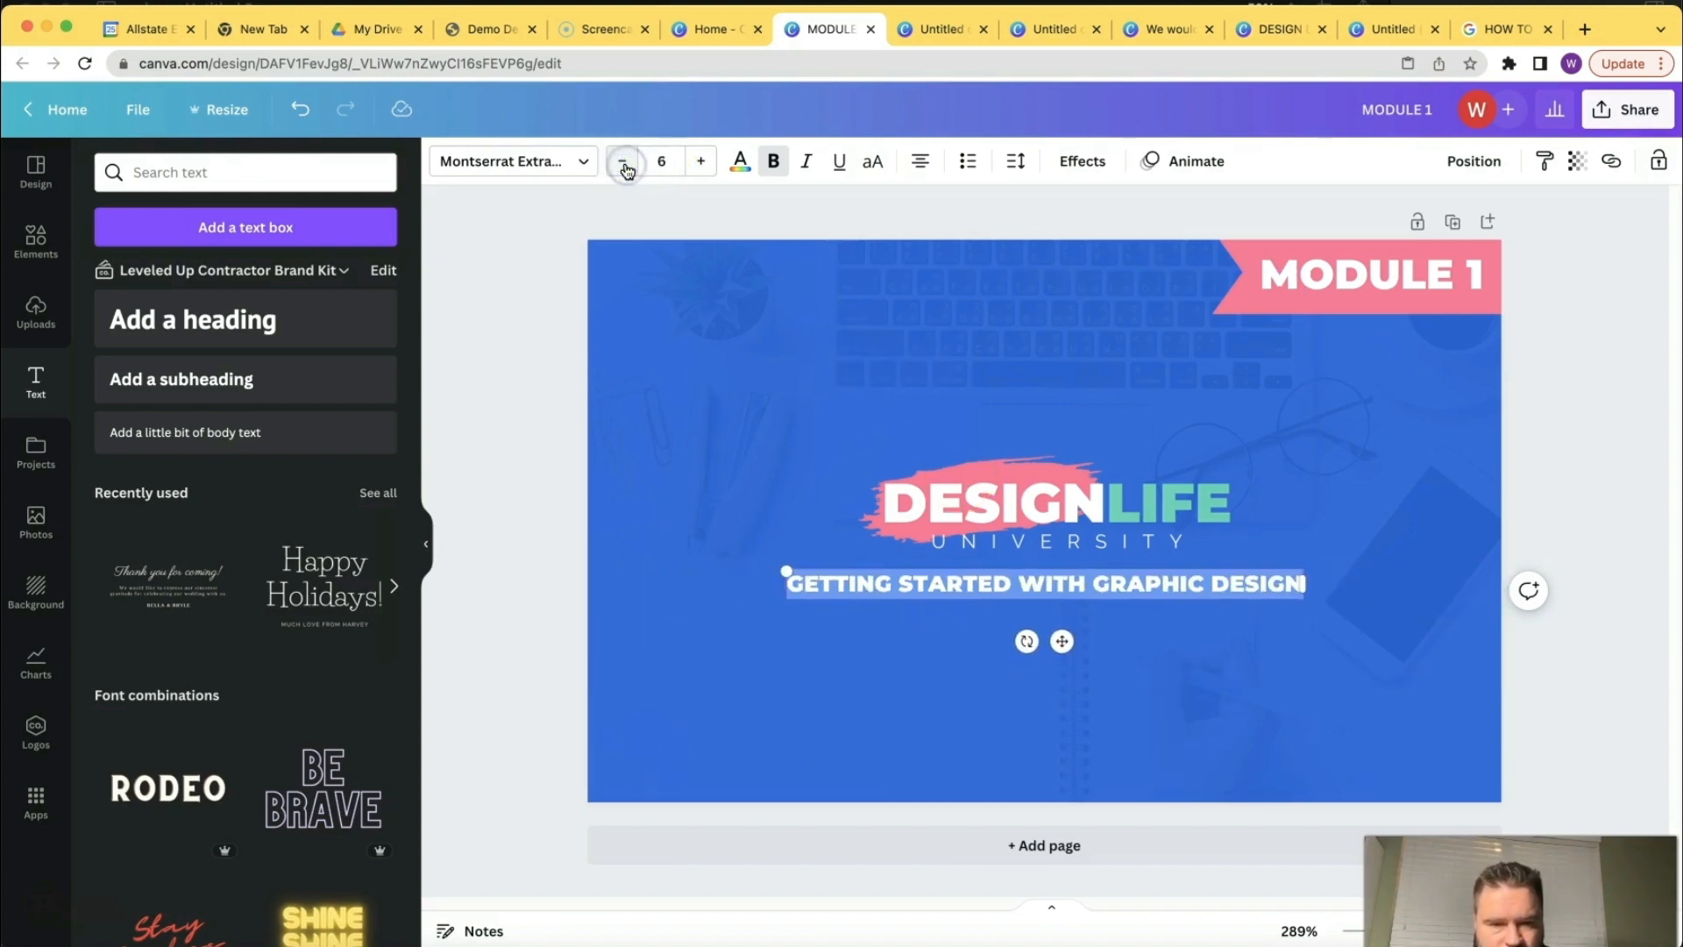
pyautogui.click(901, 282)
pyautogui.click(729, 317)
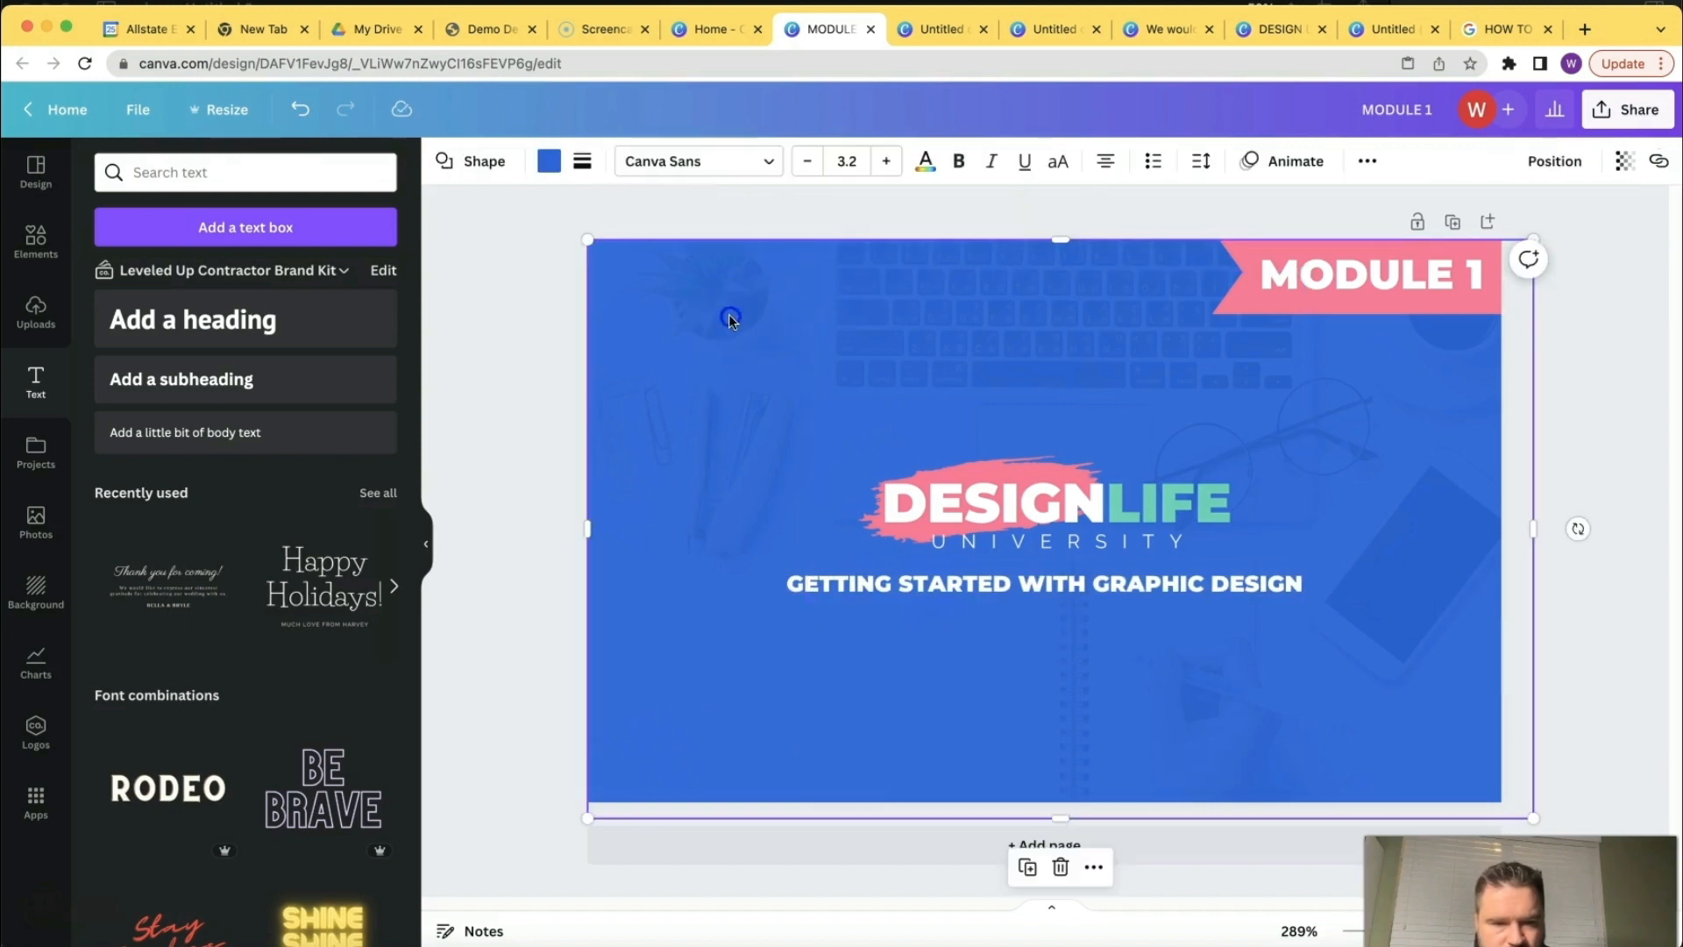
# Try nudging the module title slightly down from the logo, and undo the move.
pyautogui.click(1051, 585)
pyautogui.moveTo(1052, 585); pyautogui.dragTo(1052, 595)
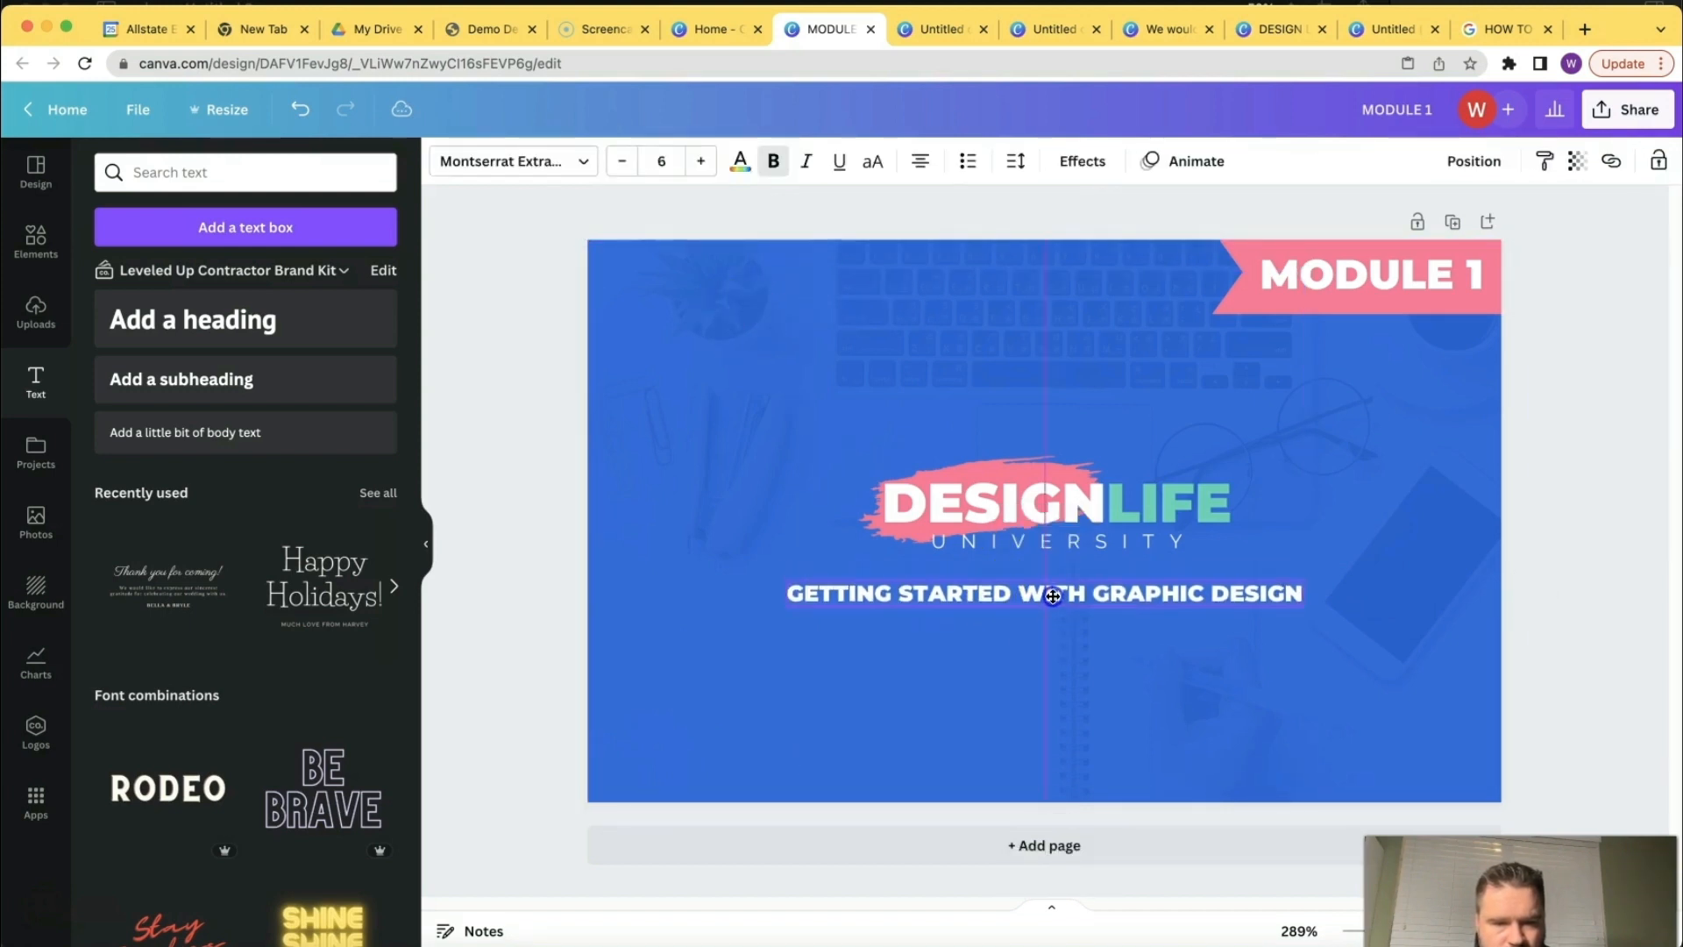
pyautogui.click(833, 398)
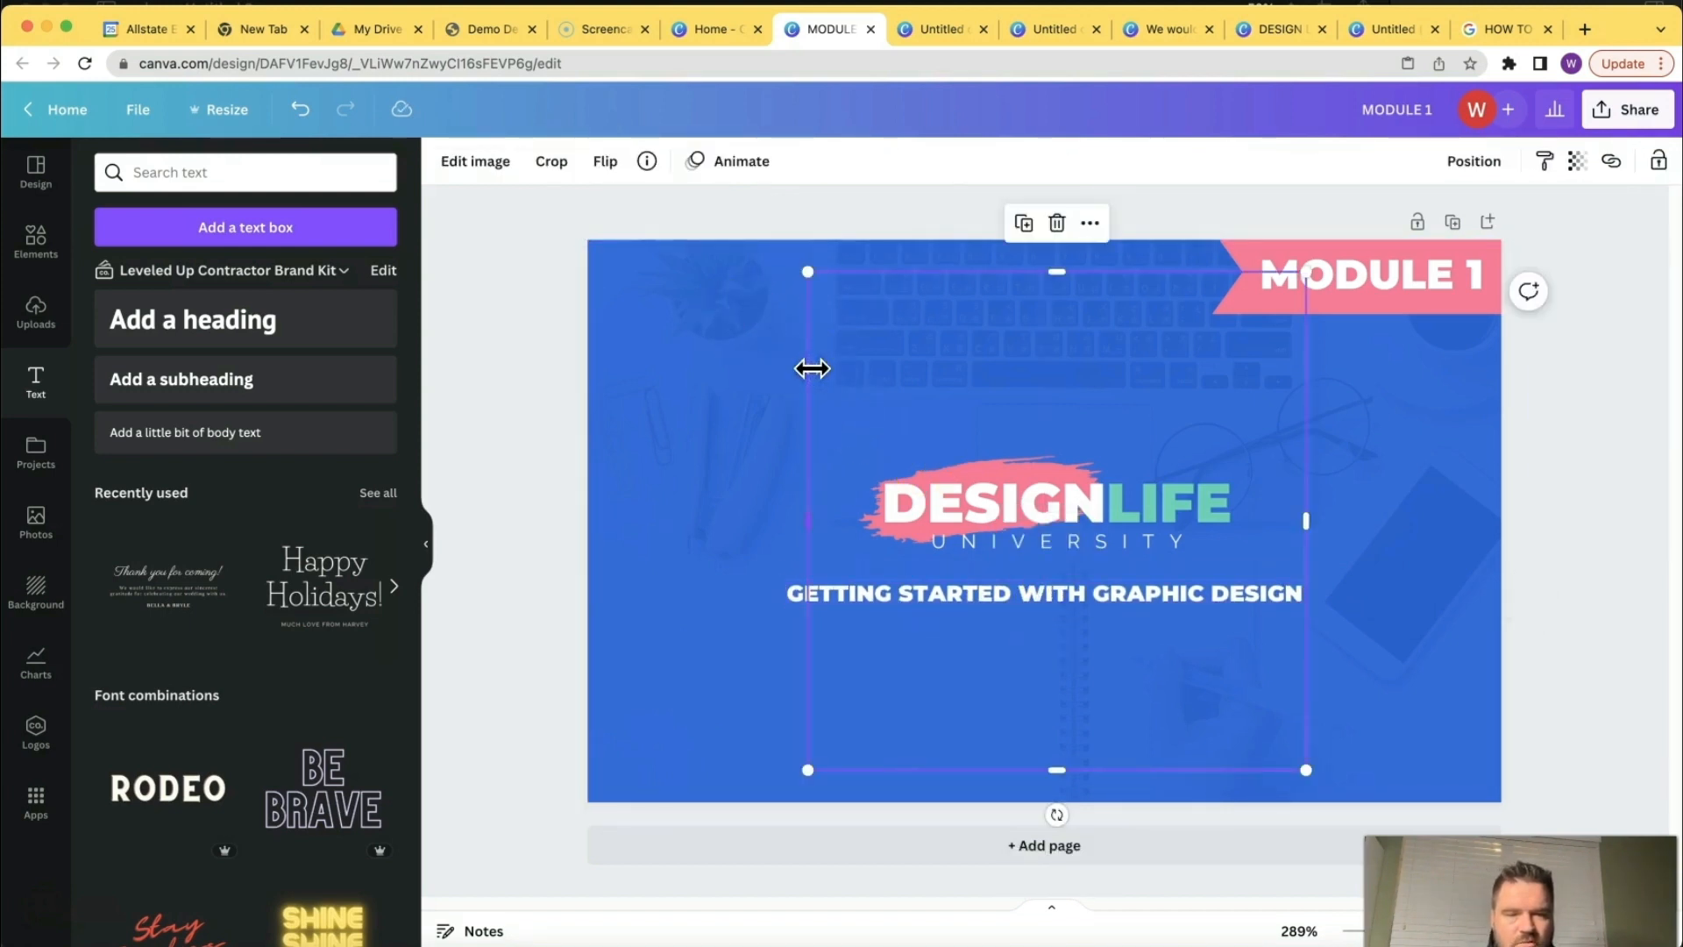
pyautogui.hotkey('ctrl', 'z')
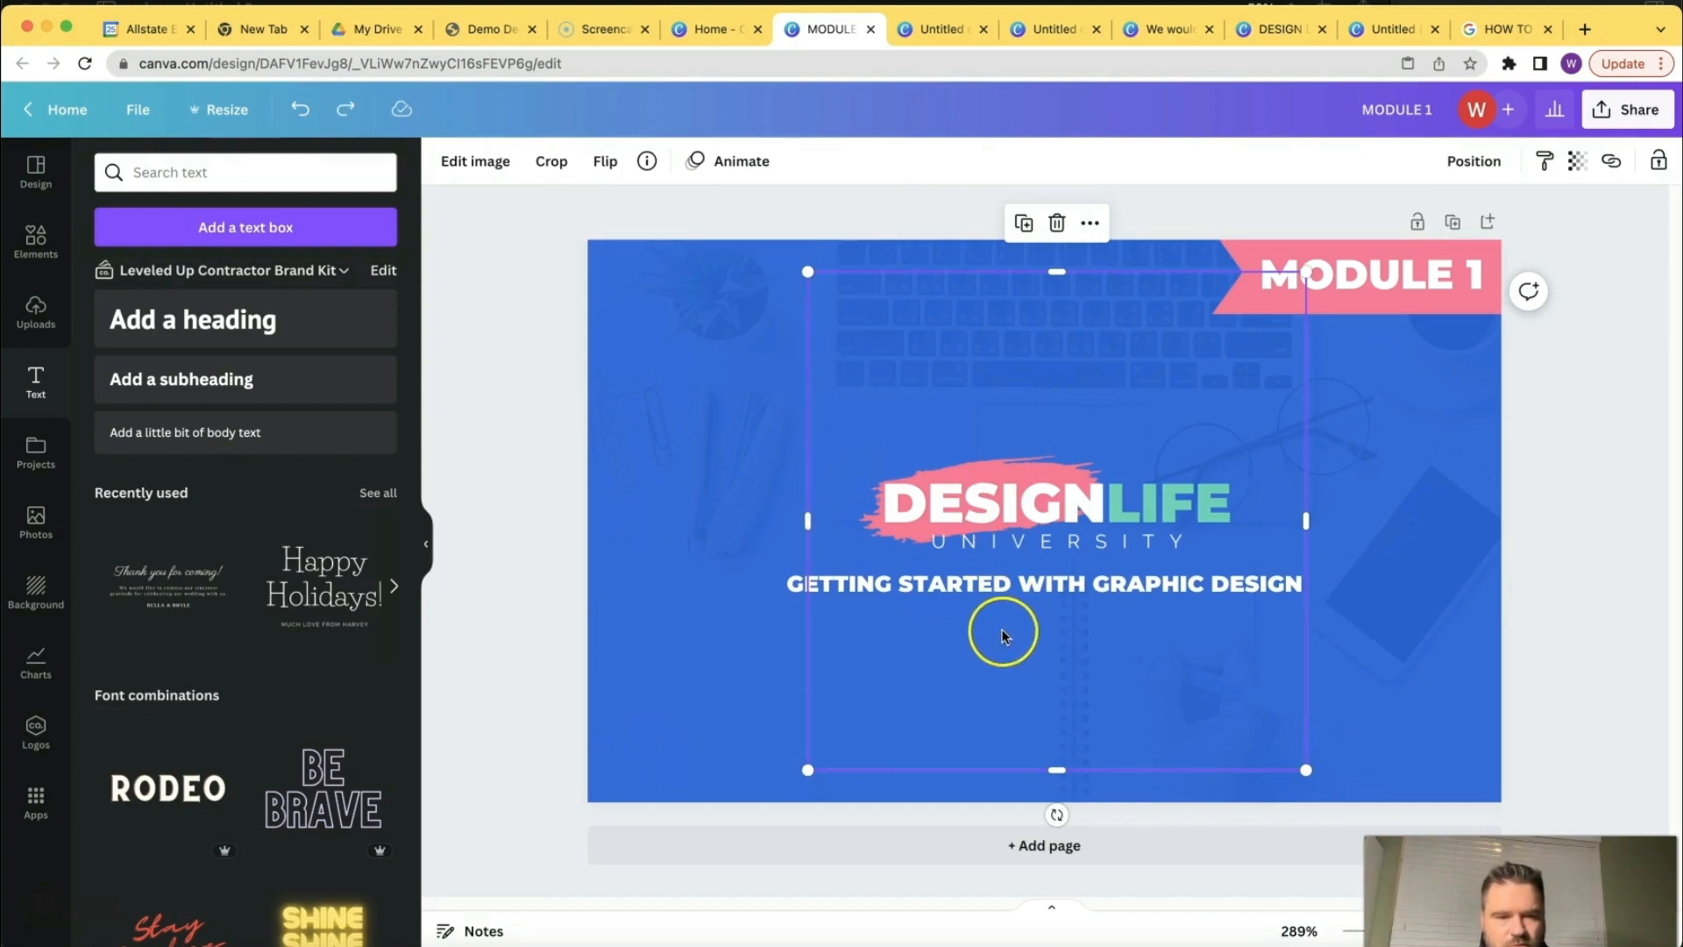
# Break the module title into two lines before GRAPHIC DESIGN.
pyautogui.click(1059, 589)
pyautogui.click(1094, 586)
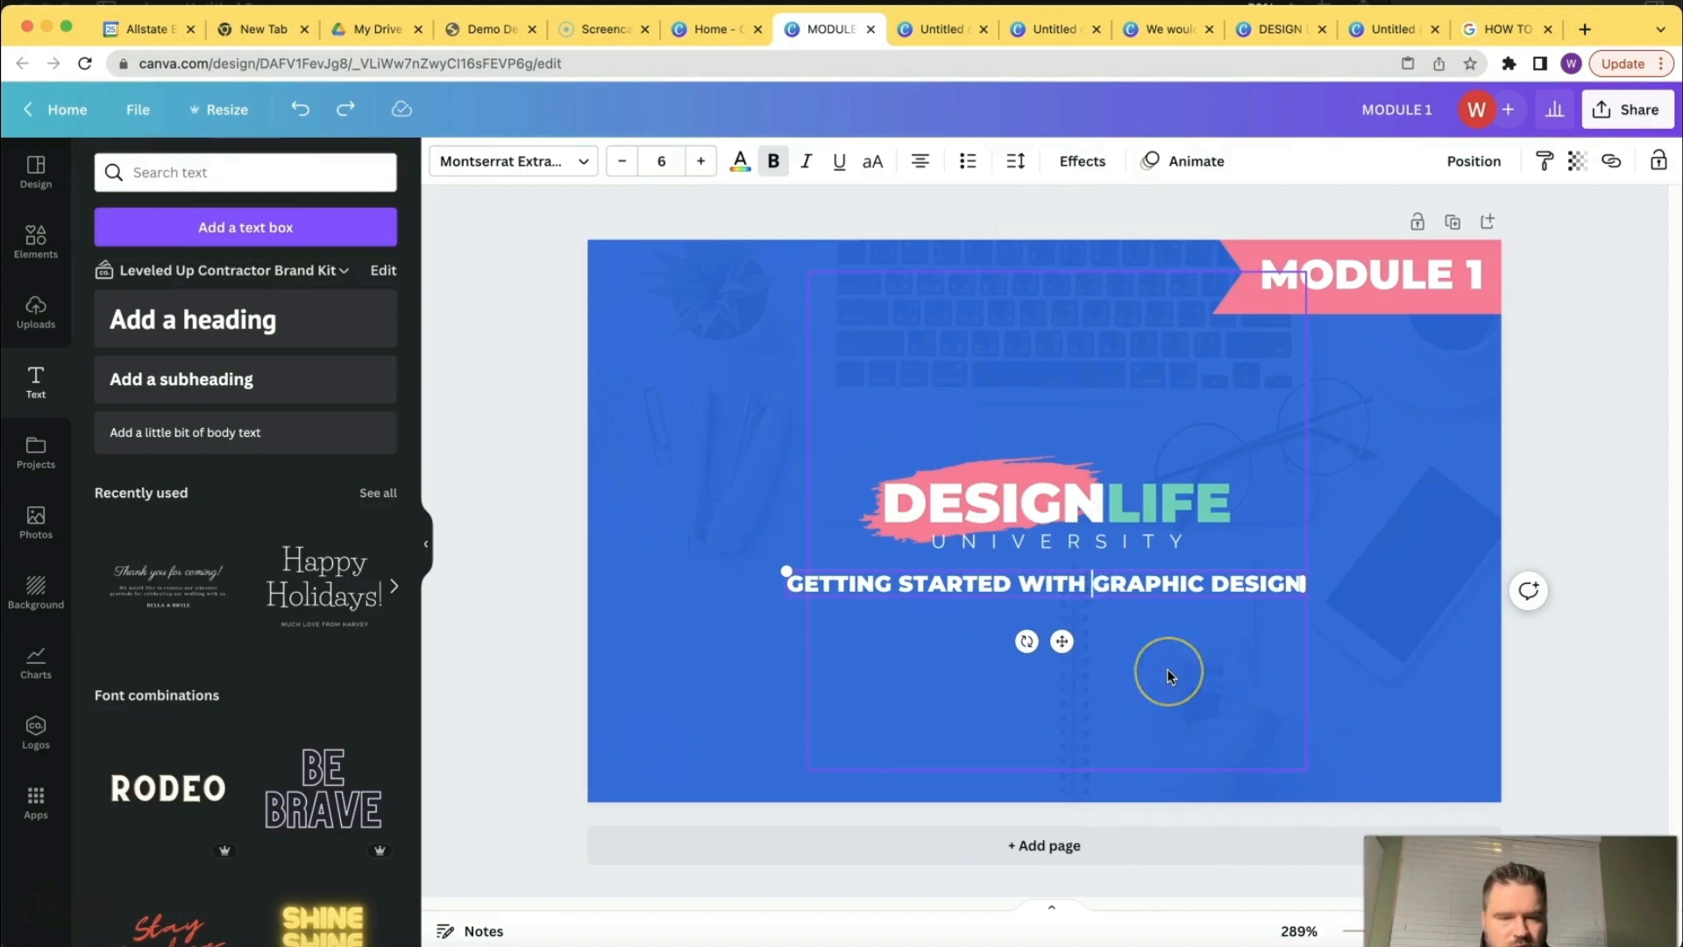
pyautogui.press('Return')
pyautogui.click(752, 334)
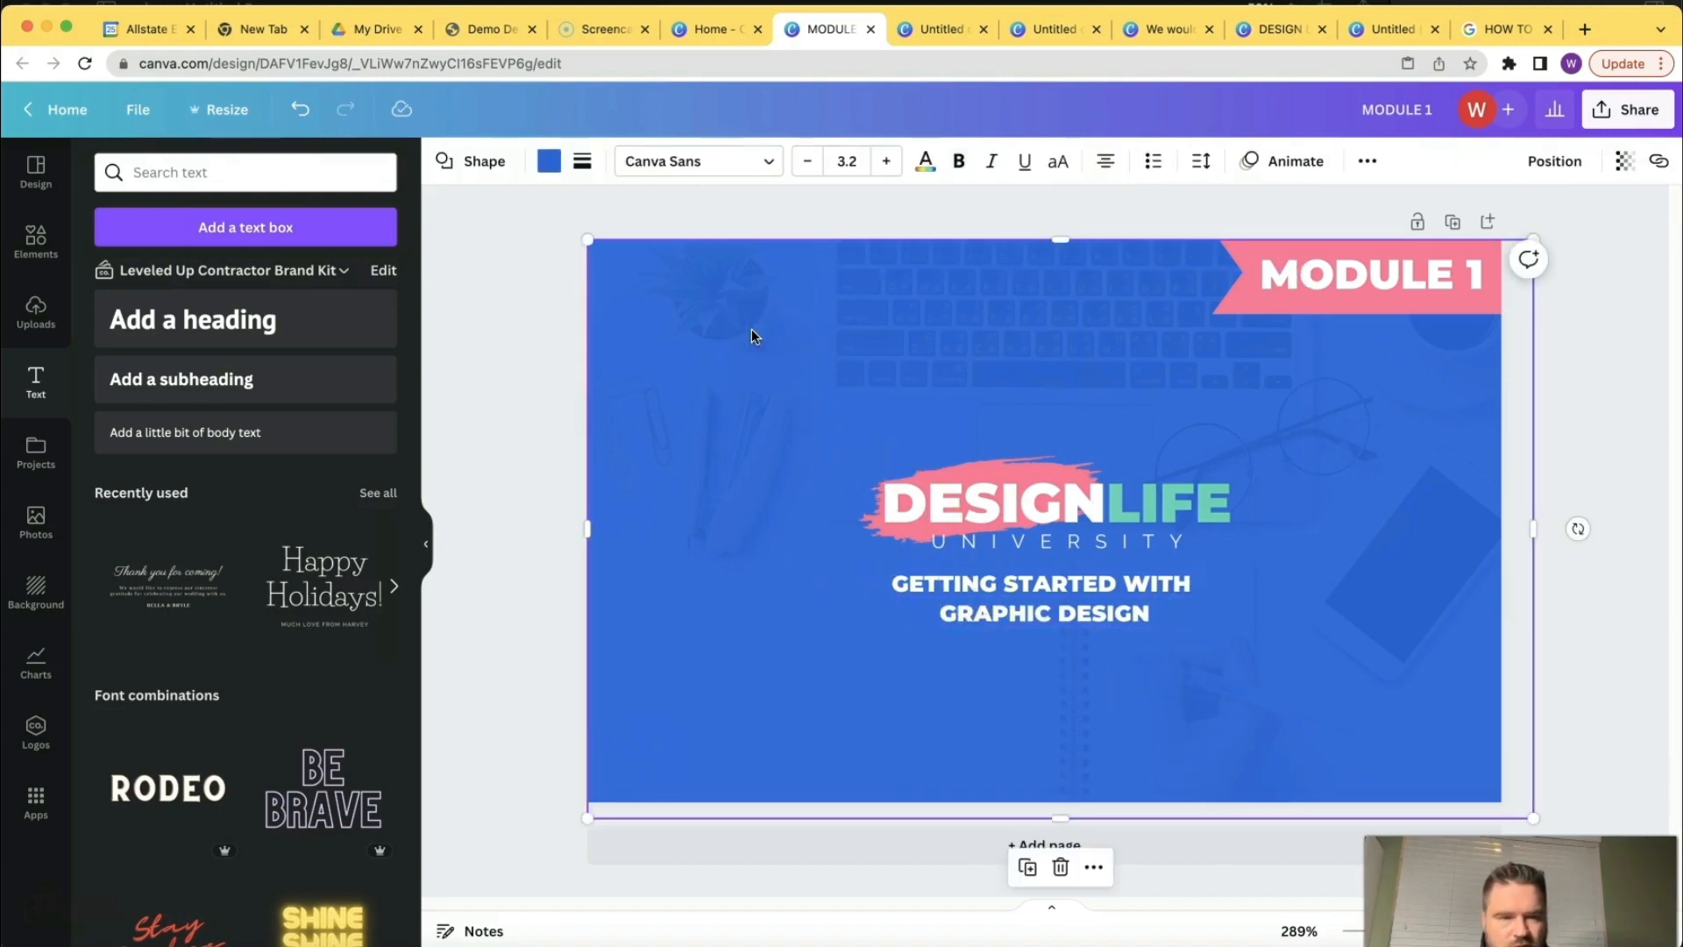
# Download the MODULE 1 design as a PNG at 325 × 200 px.
pyautogui.click(1627, 109)
pyautogui.click(1374, 578)
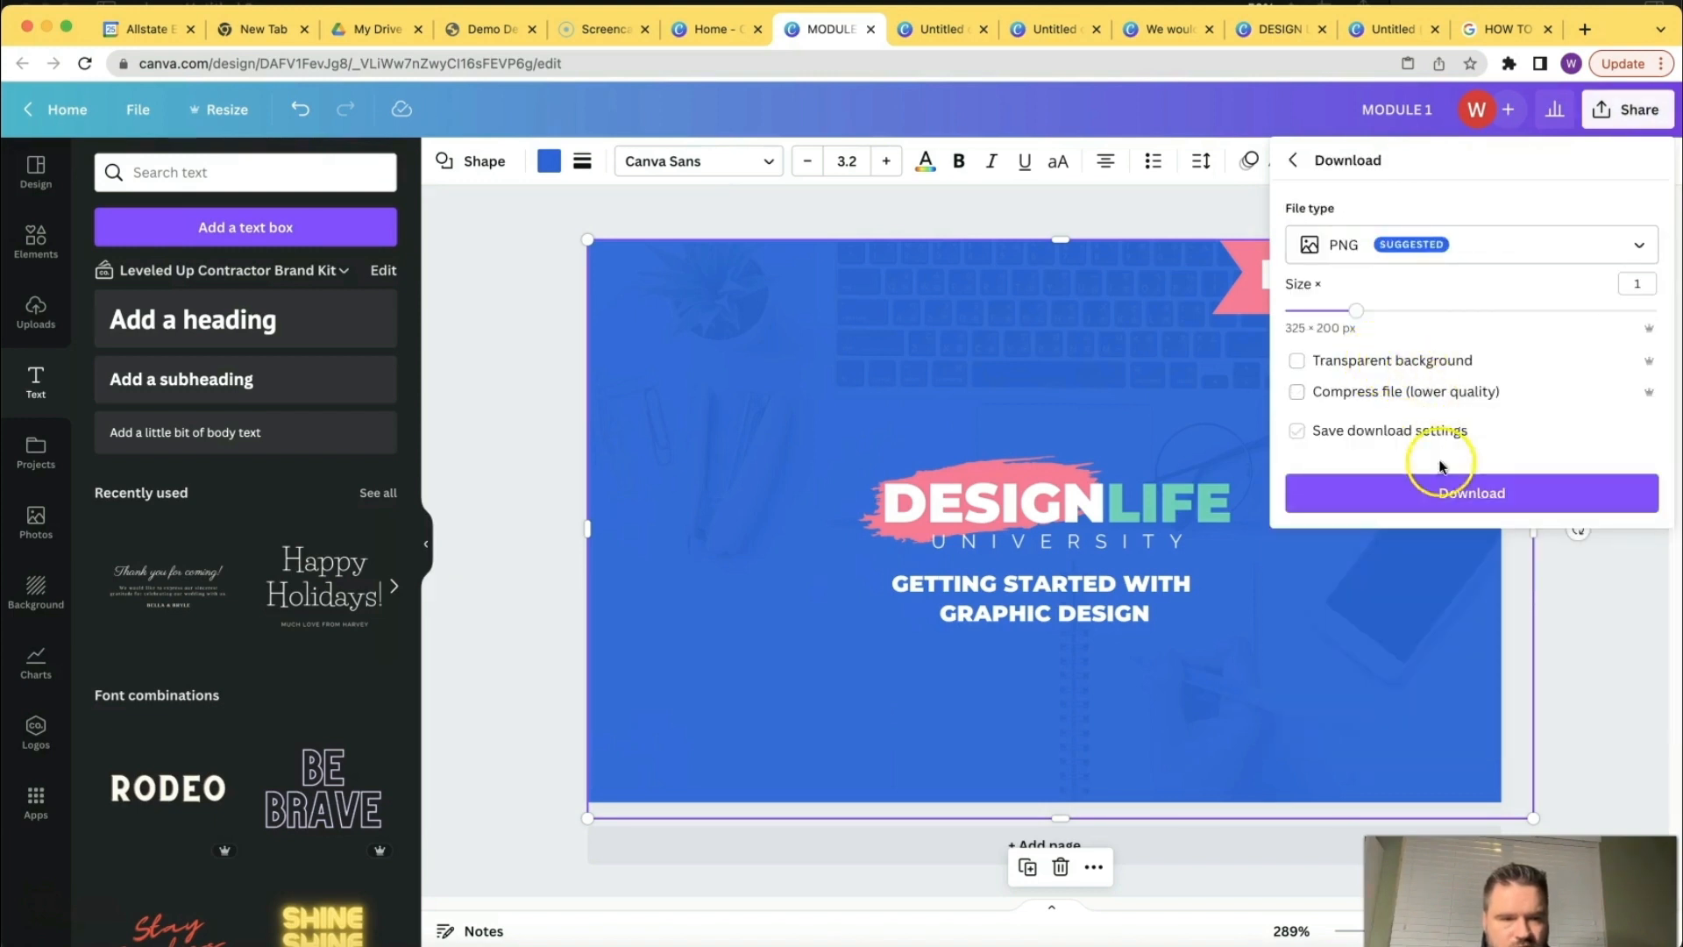
pyautogui.click(1442, 492)
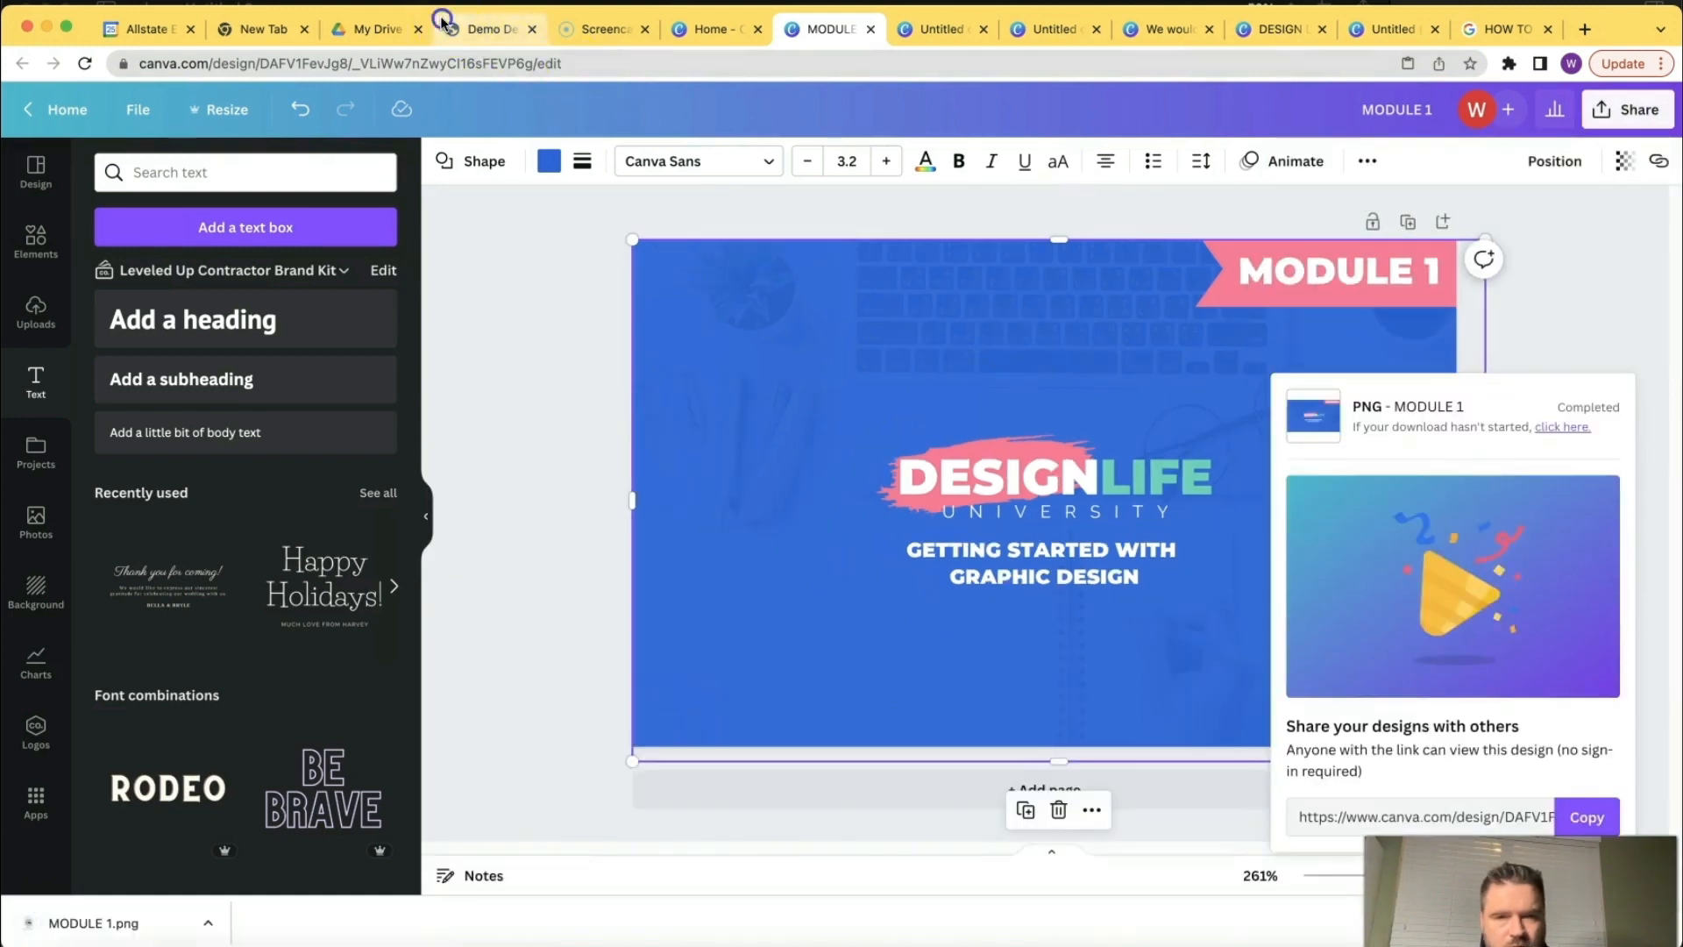
# Switch to the Divi demo page and open the image chooser for the first-column blurb.
pyautogui.click(483, 29)
pyautogui.moveTo(476, 509)
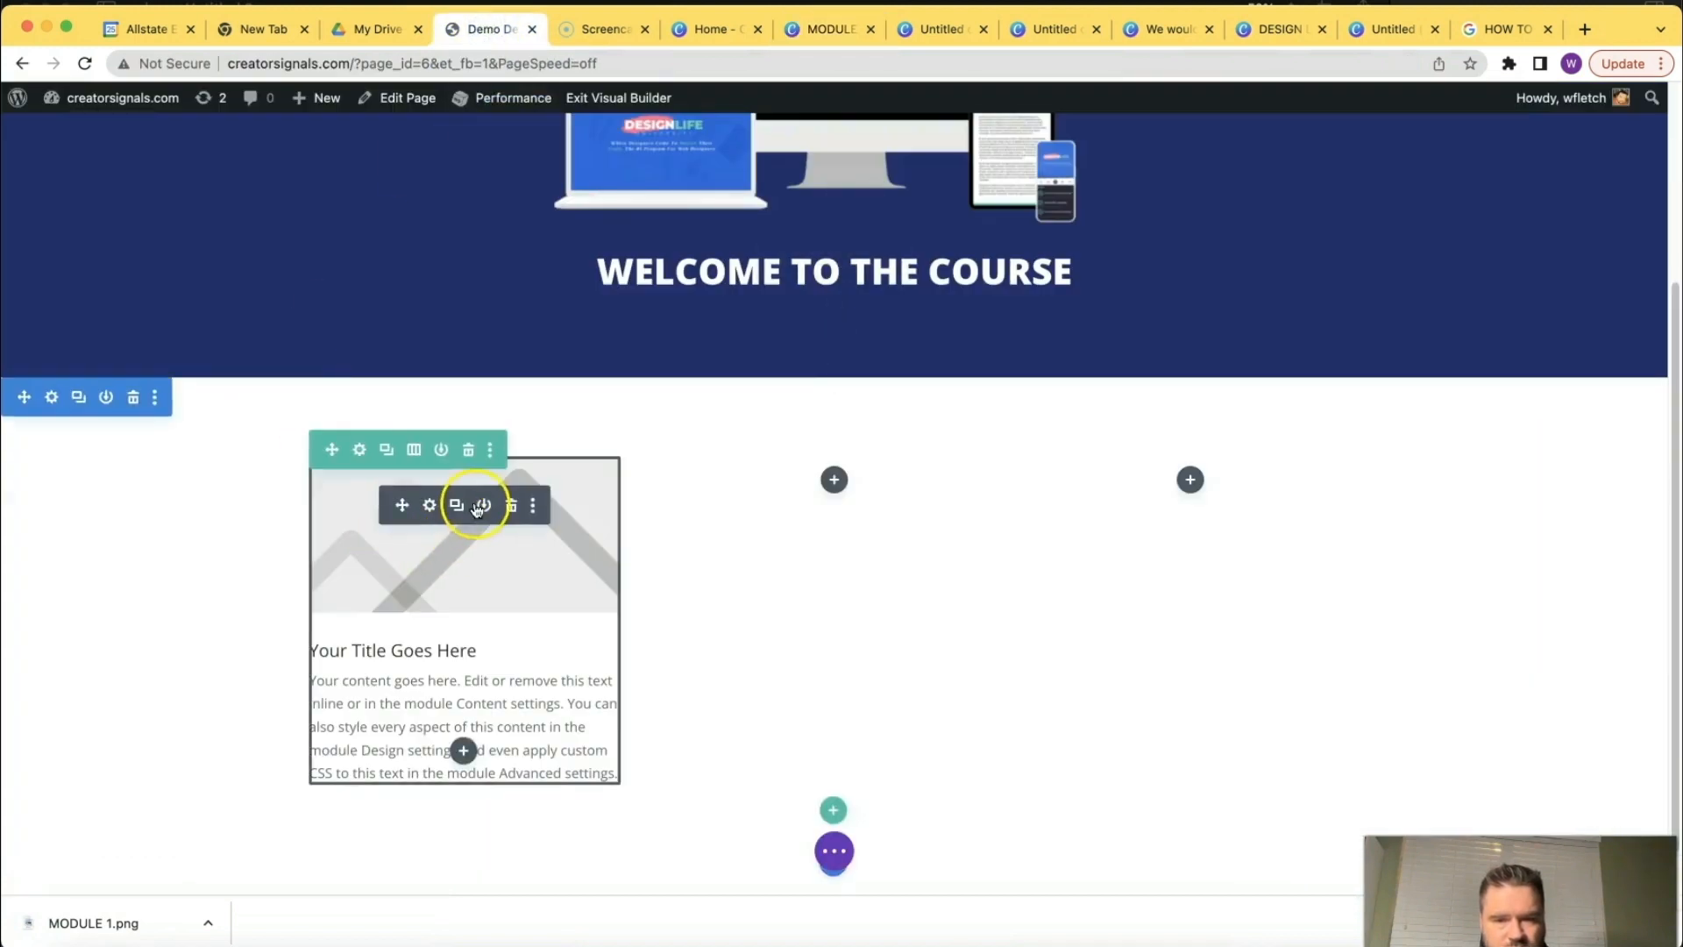
pyautogui.click(431, 506)
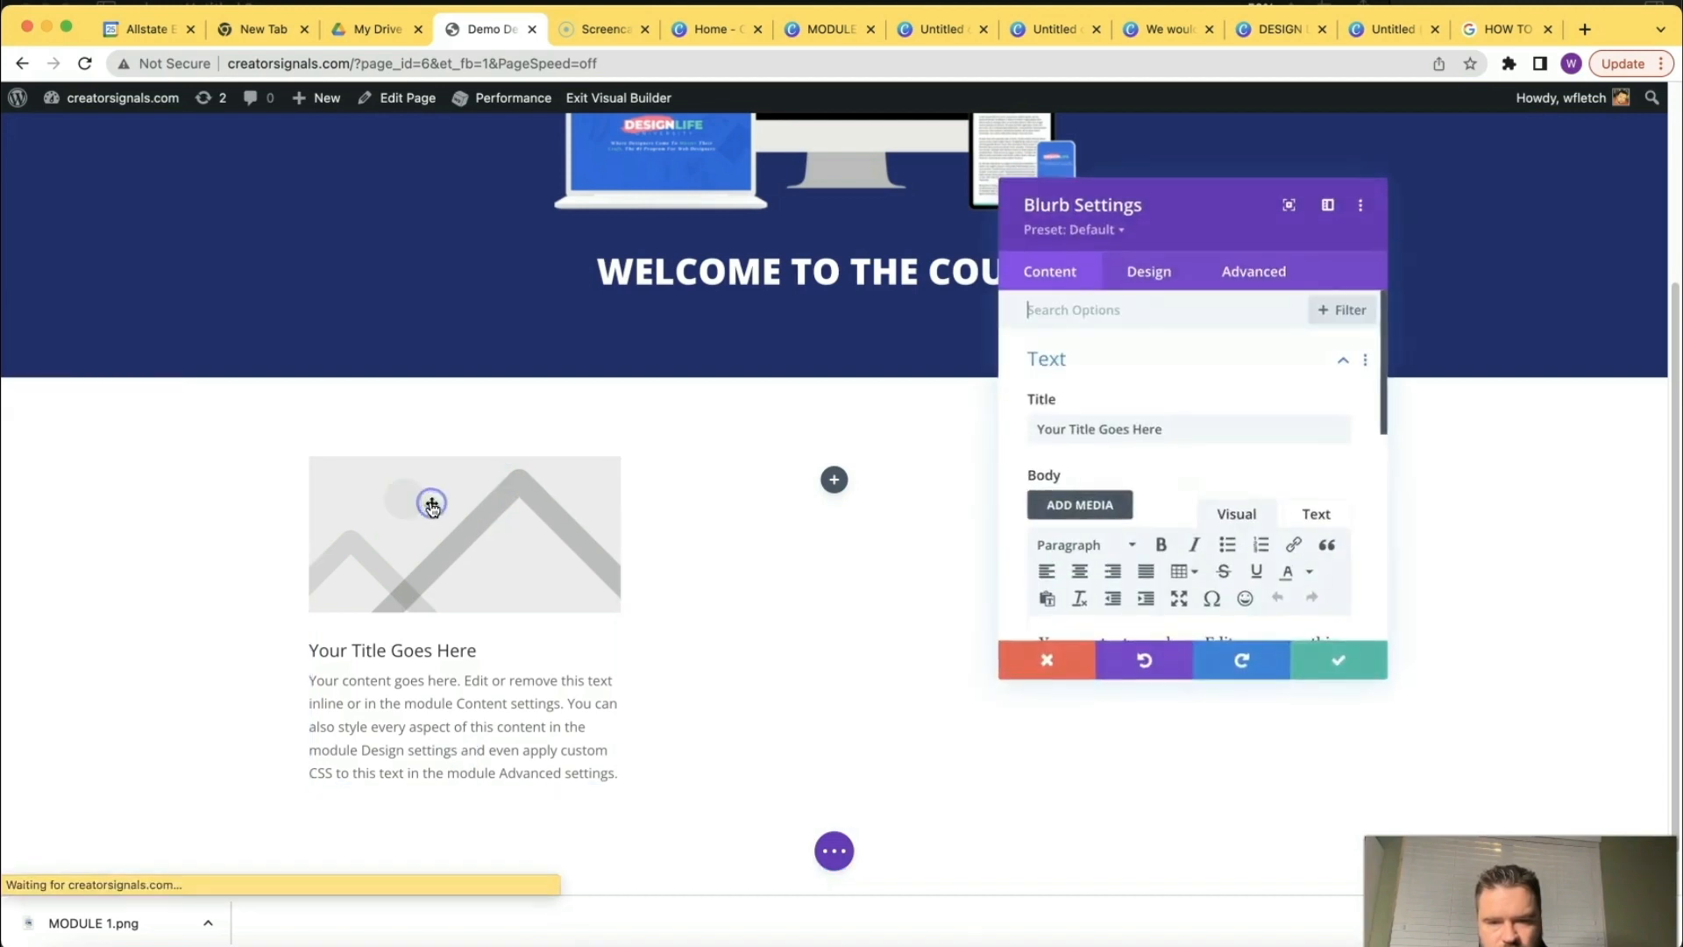
pyautogui.scroll(-5, 1116, 412)
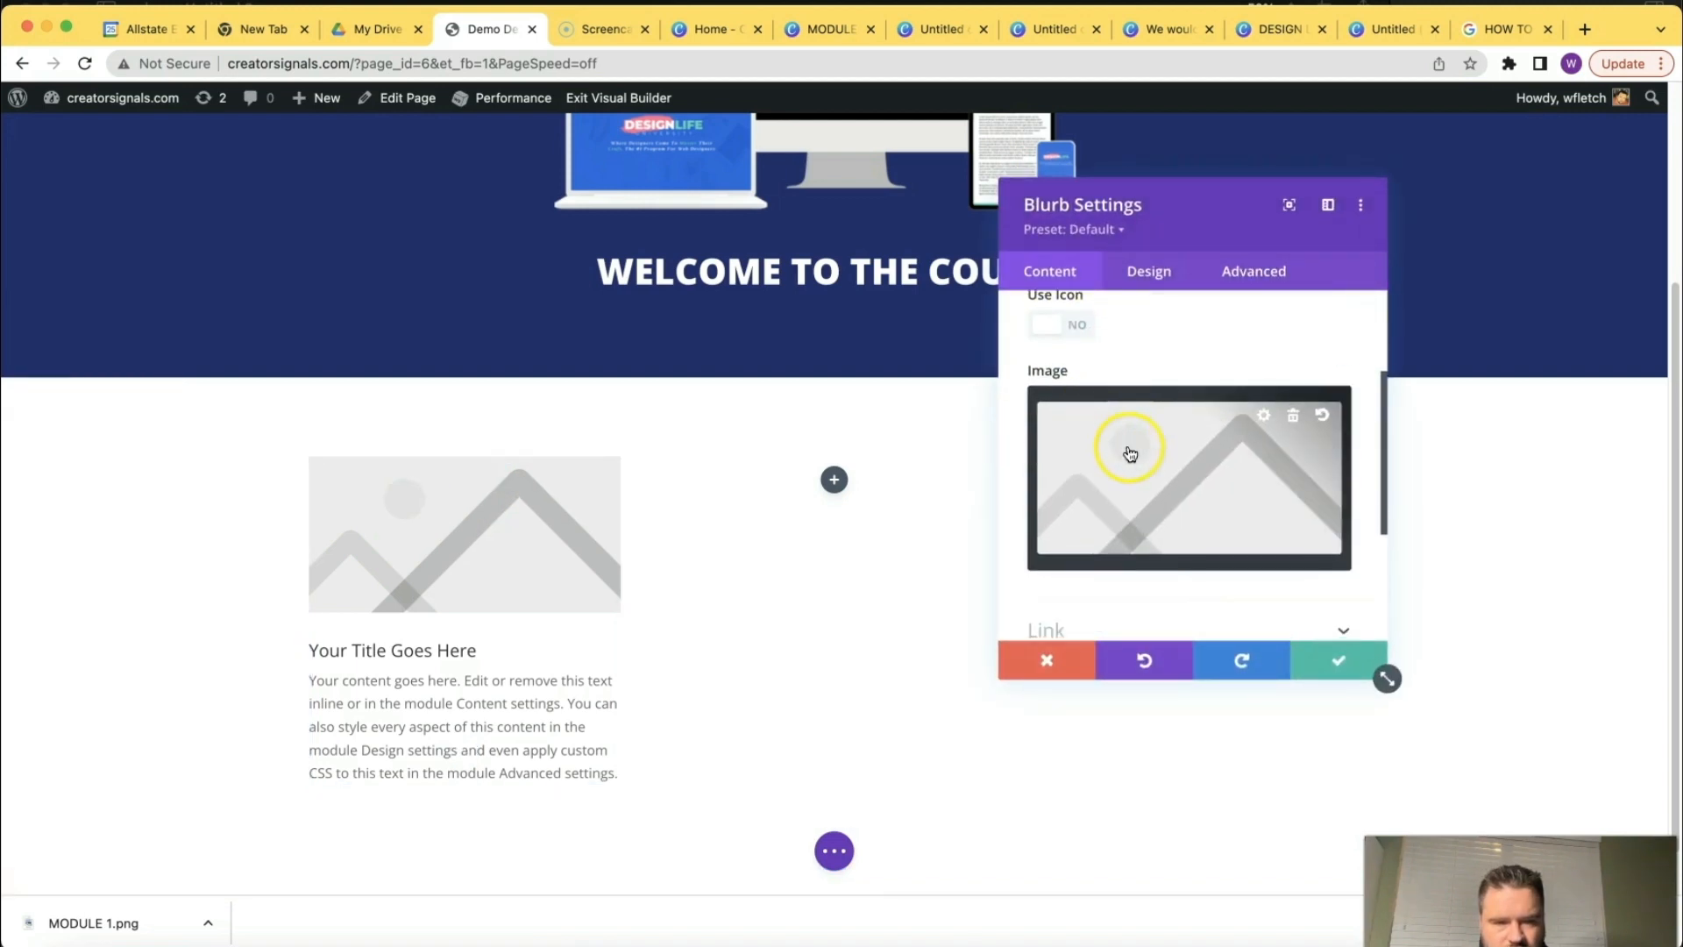
pyautogui.click(1130, 453)
# Upload MODULE 1.png from the Downloads folder as the blurb's image and save the blurb settings.
pyautogui.click(292, 181)
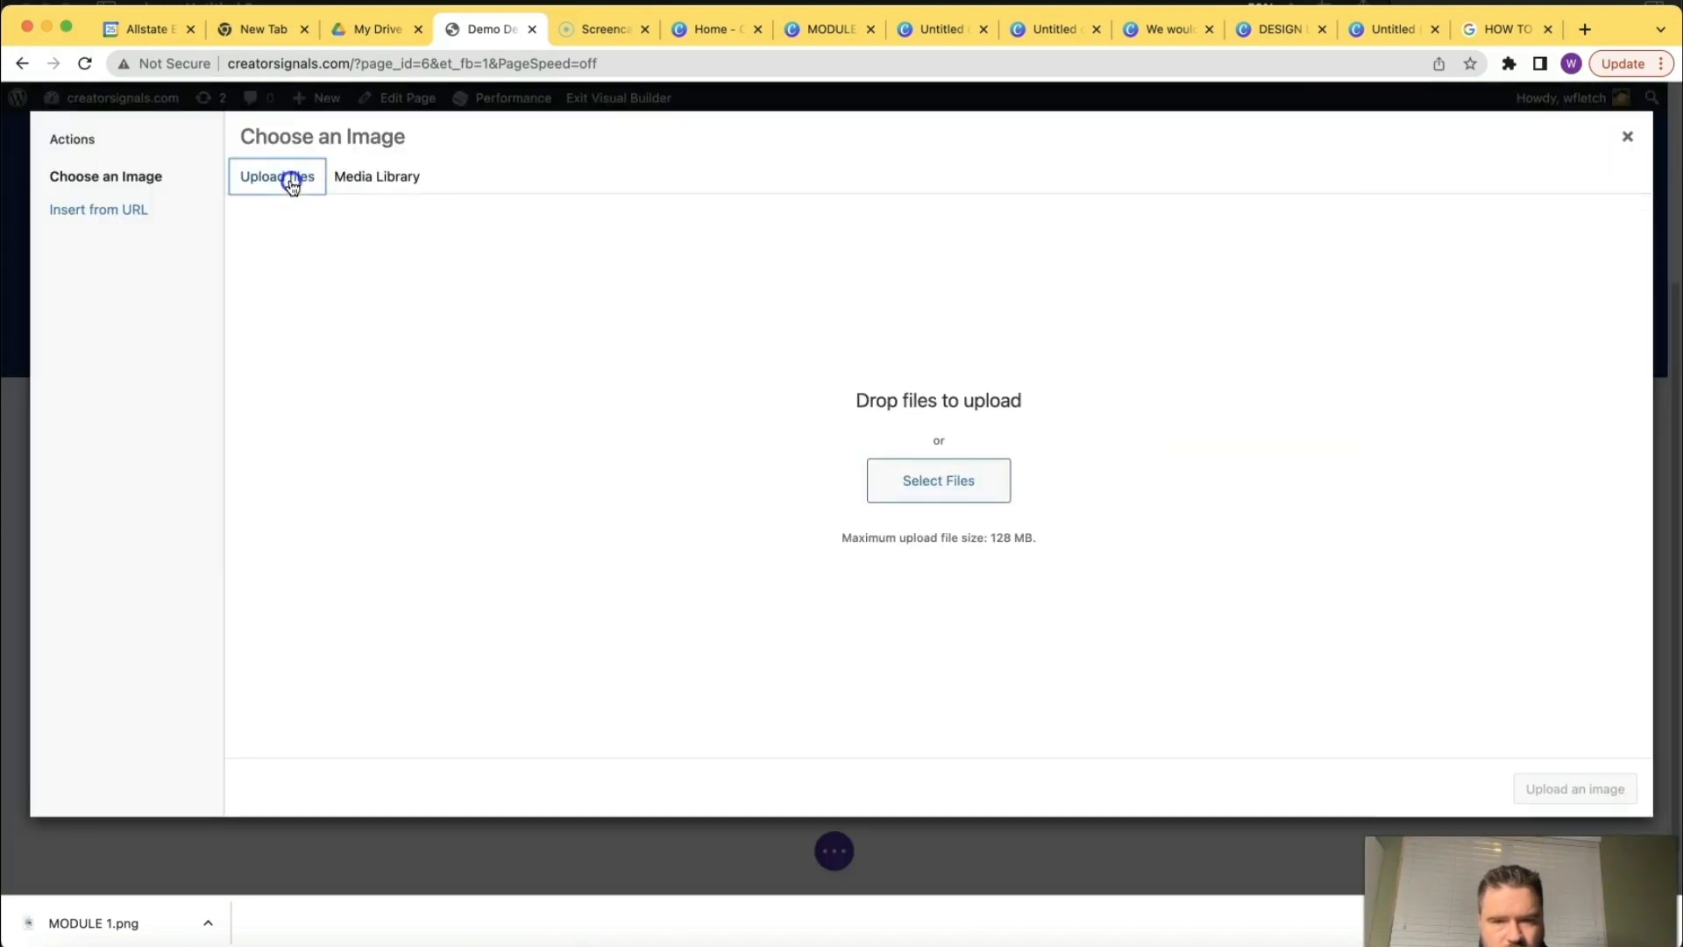
pyautogui.click(901, 477)
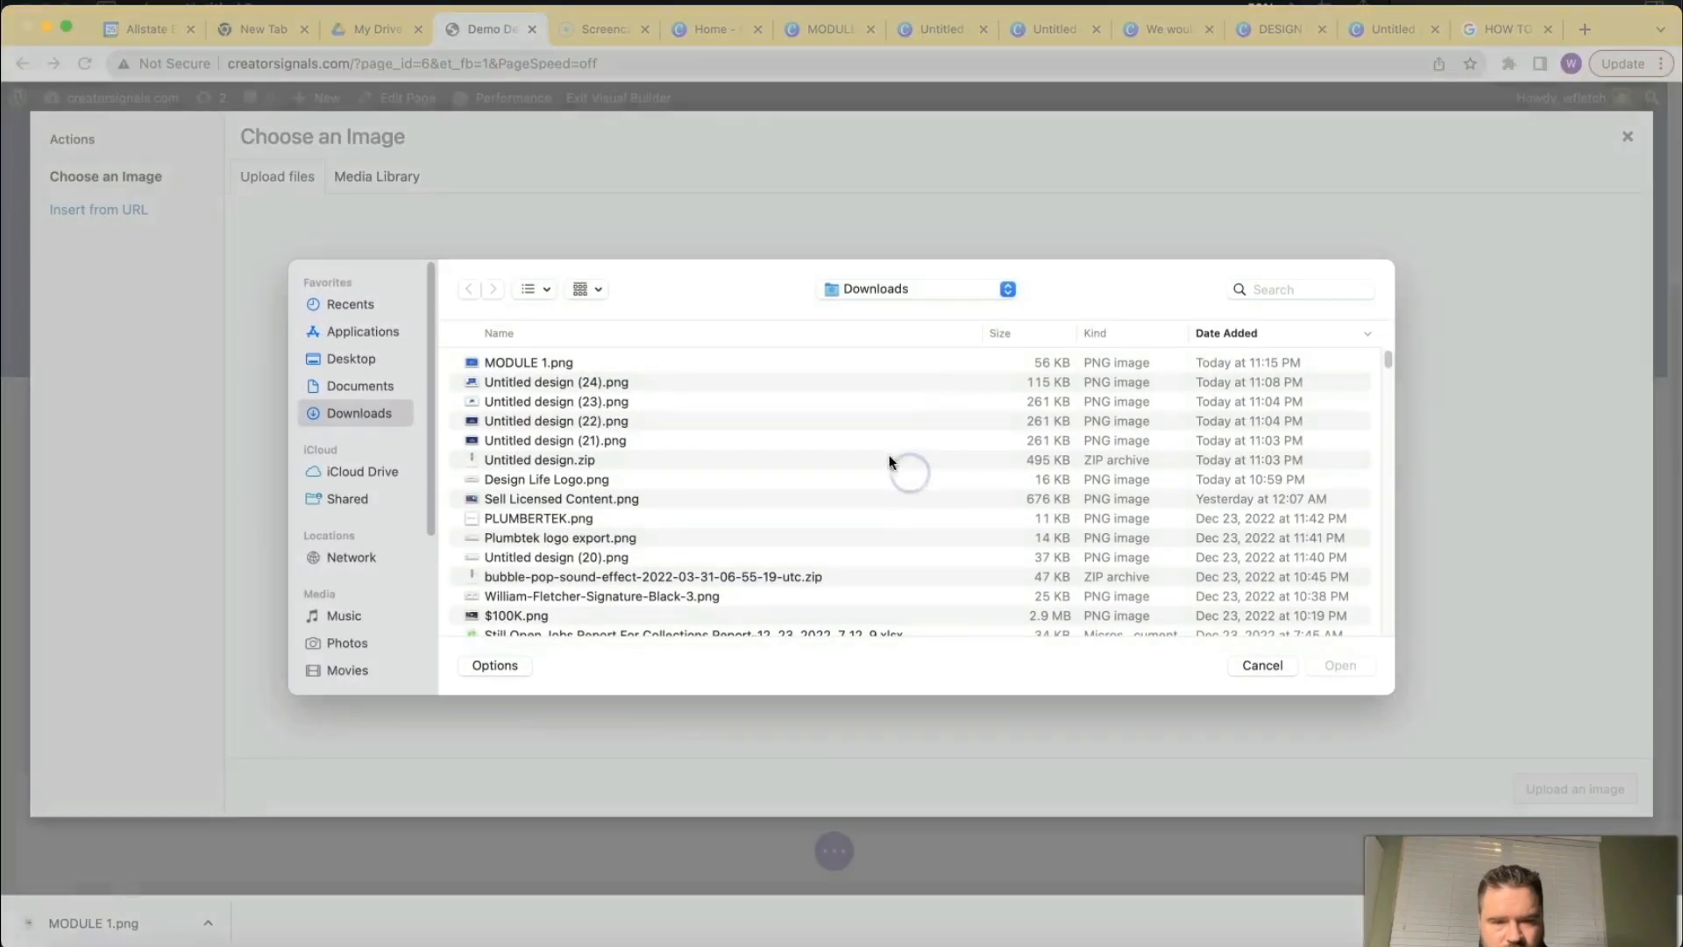
pyautogui.click(535, 363)
pyautogui.click(1338, 666)
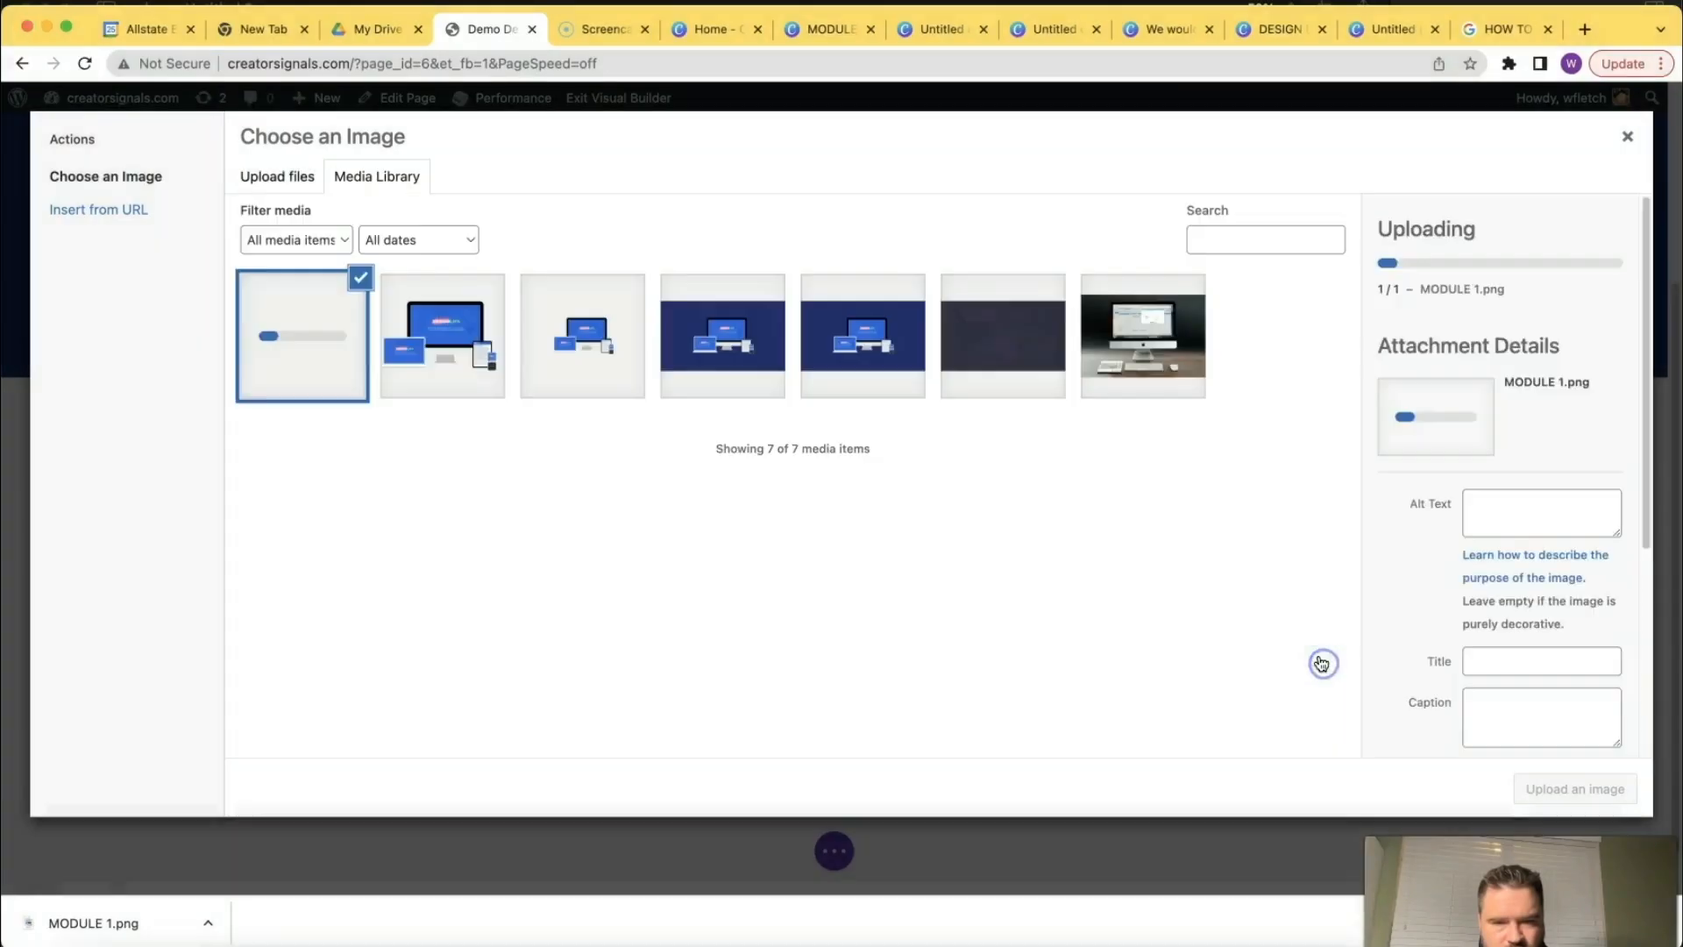
pyautogui.click(1575, 788)
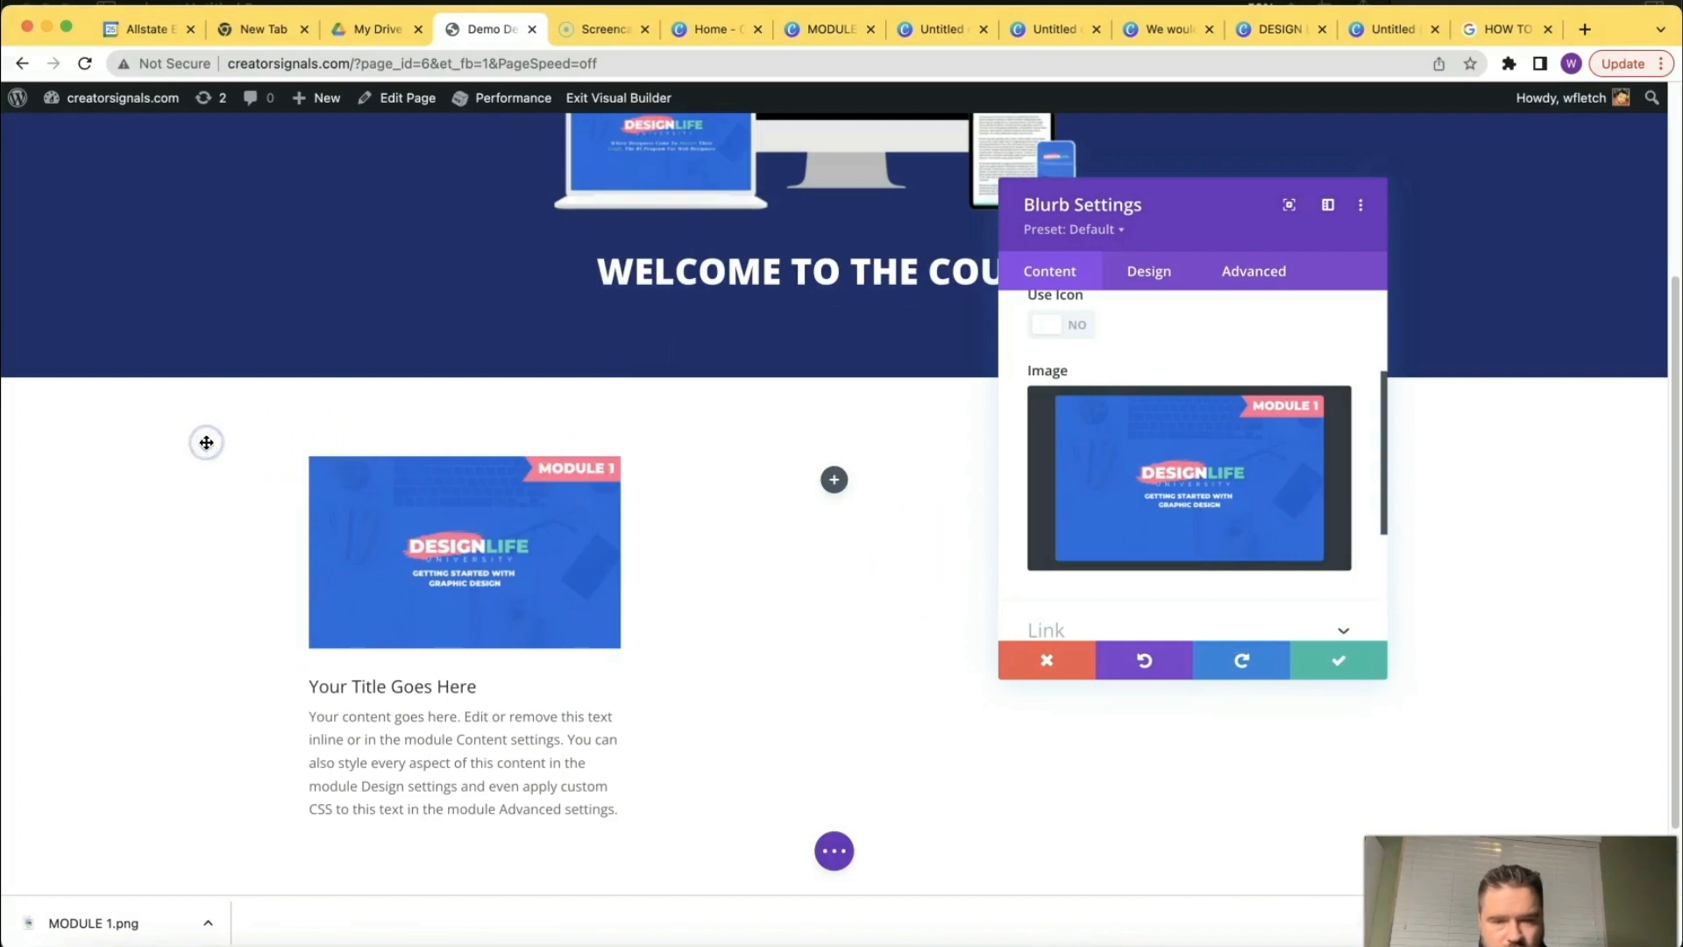
pyautogui.click(1339, 660)
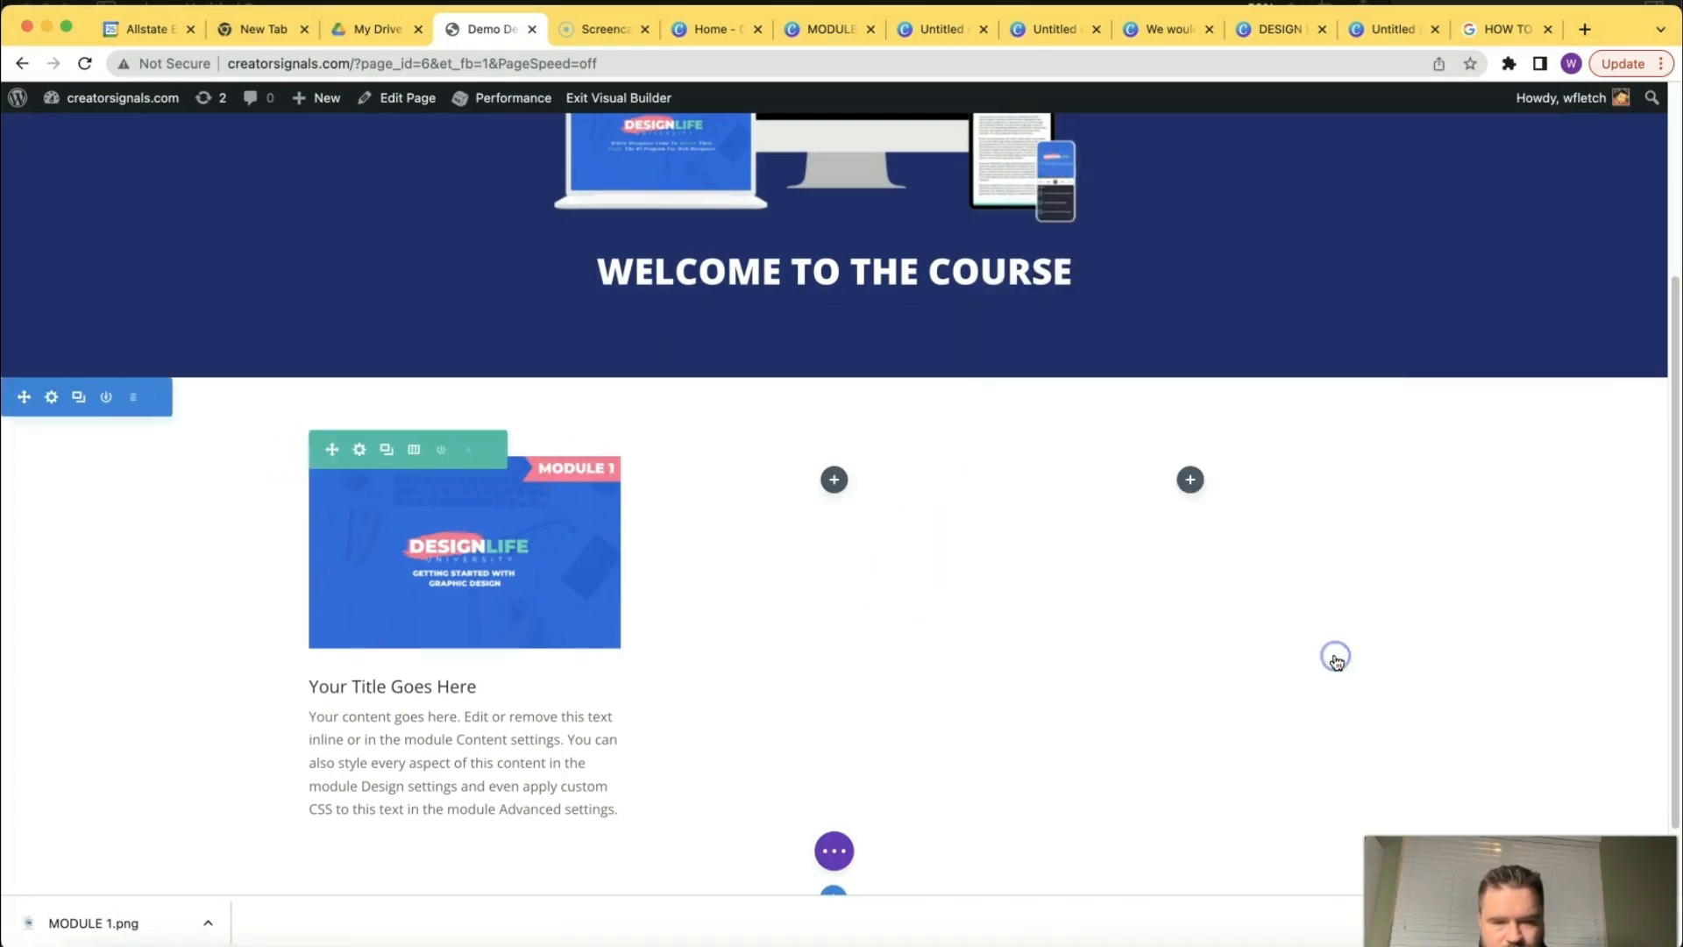
# Change the blurb's title to "Your Module Title Goes Here".
pyautogui.tripleClick(377, 685)
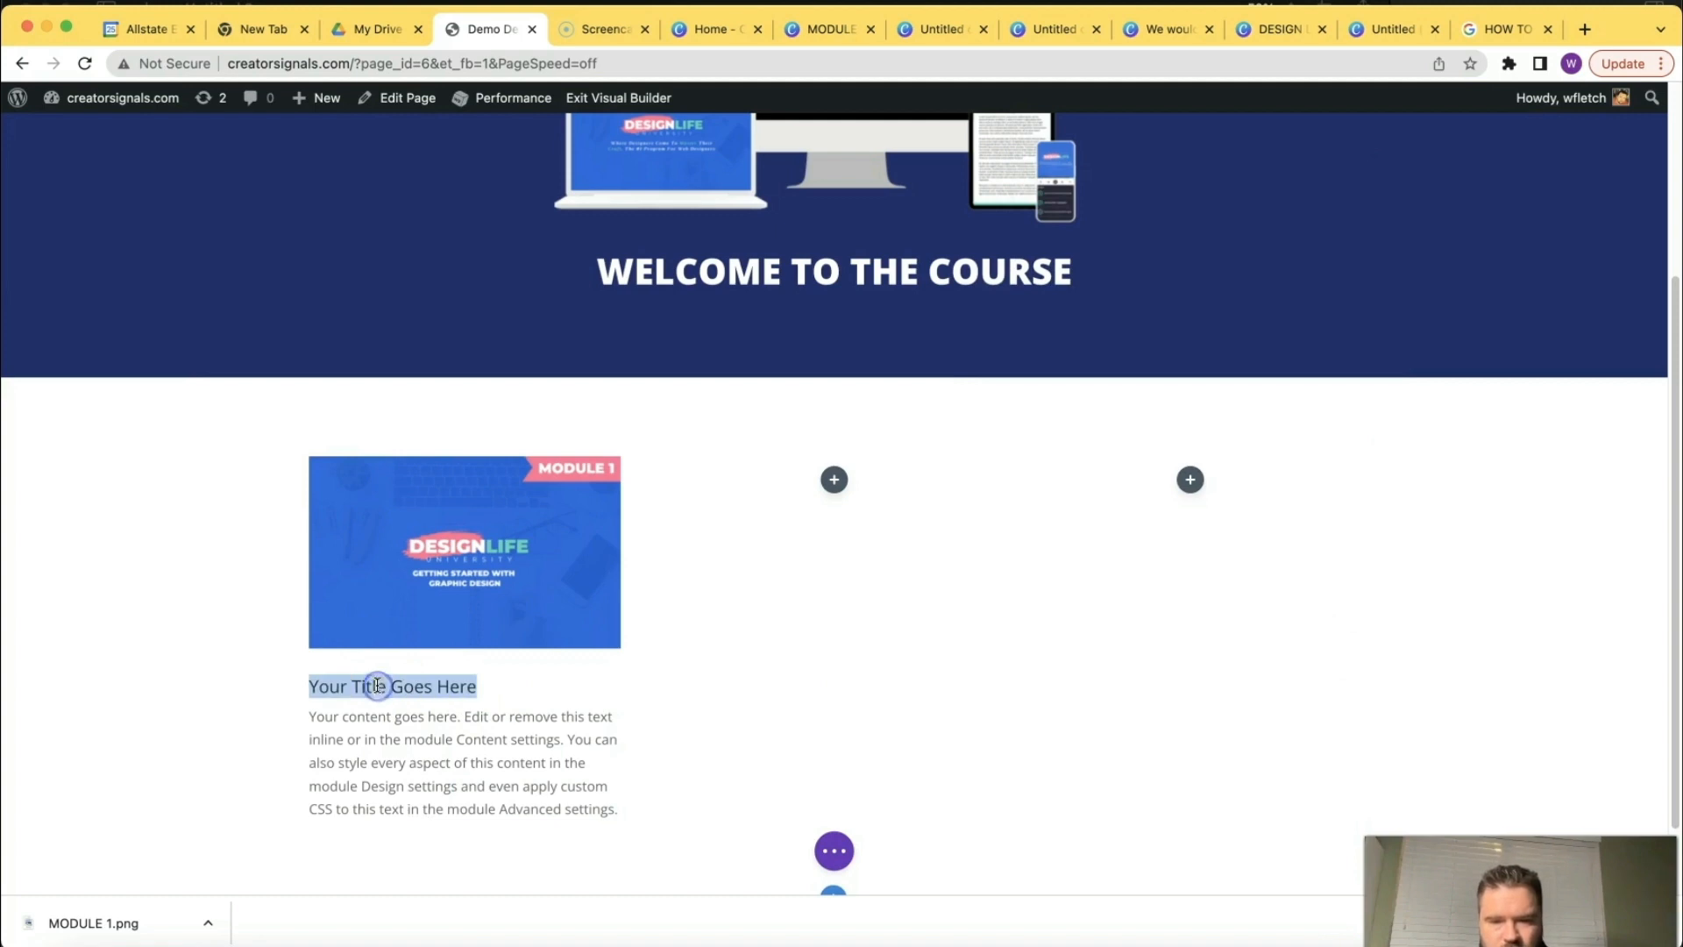
pyautogui.write('YOU')
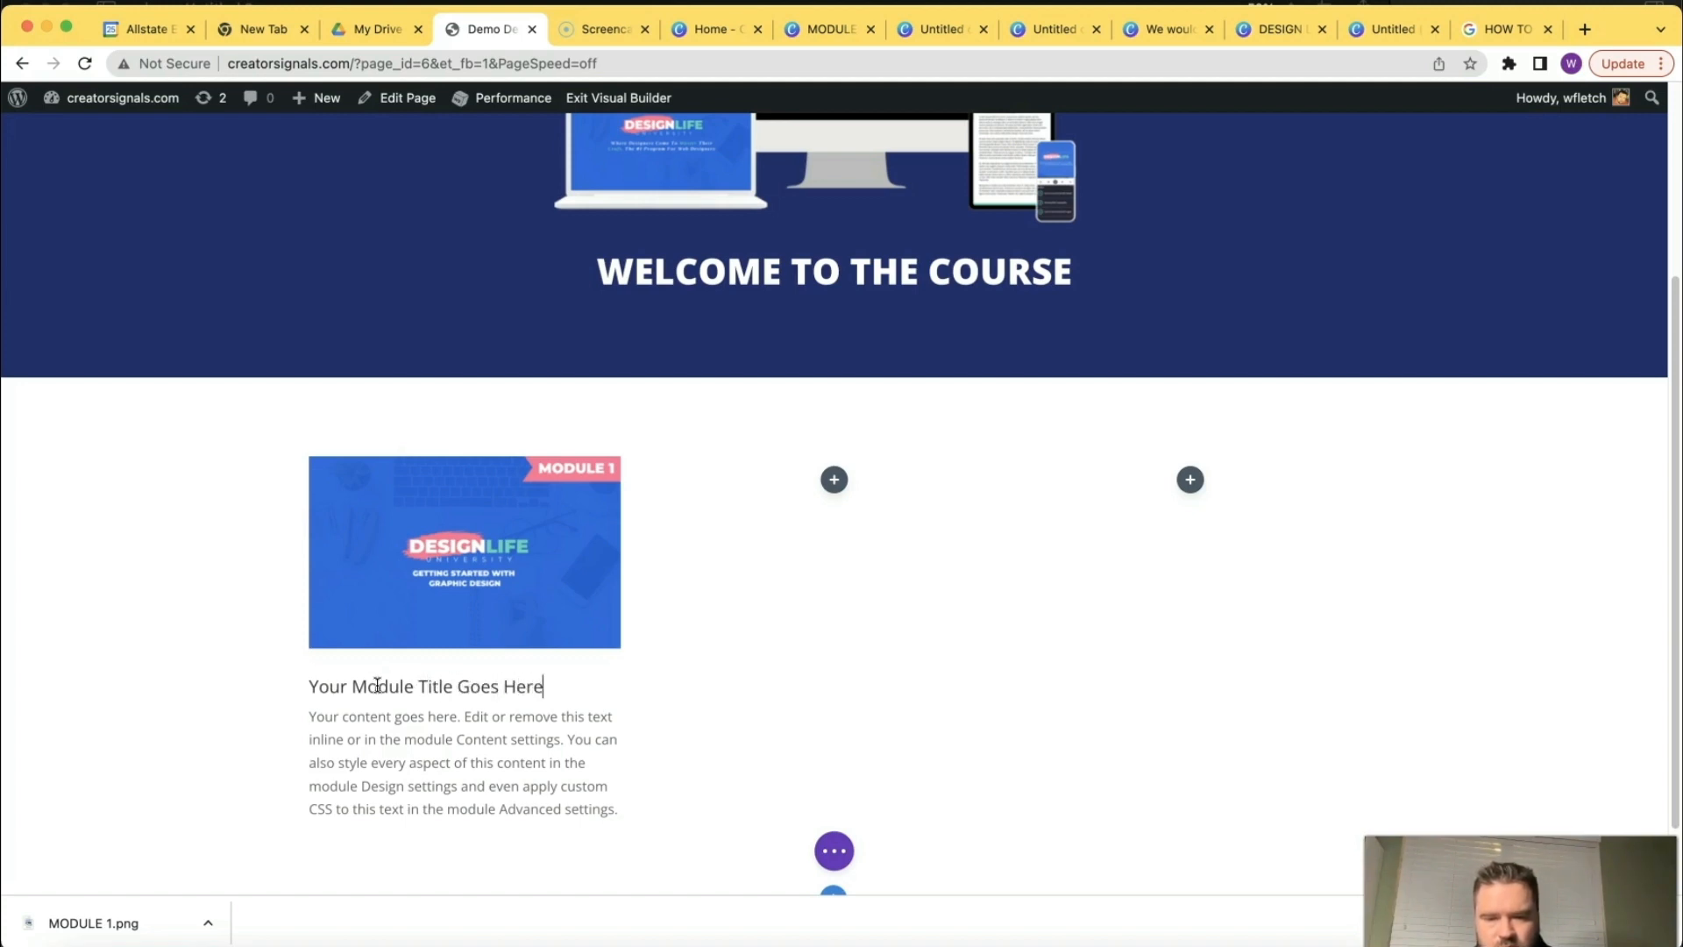
pyautogui.tripleClick(416, 769)
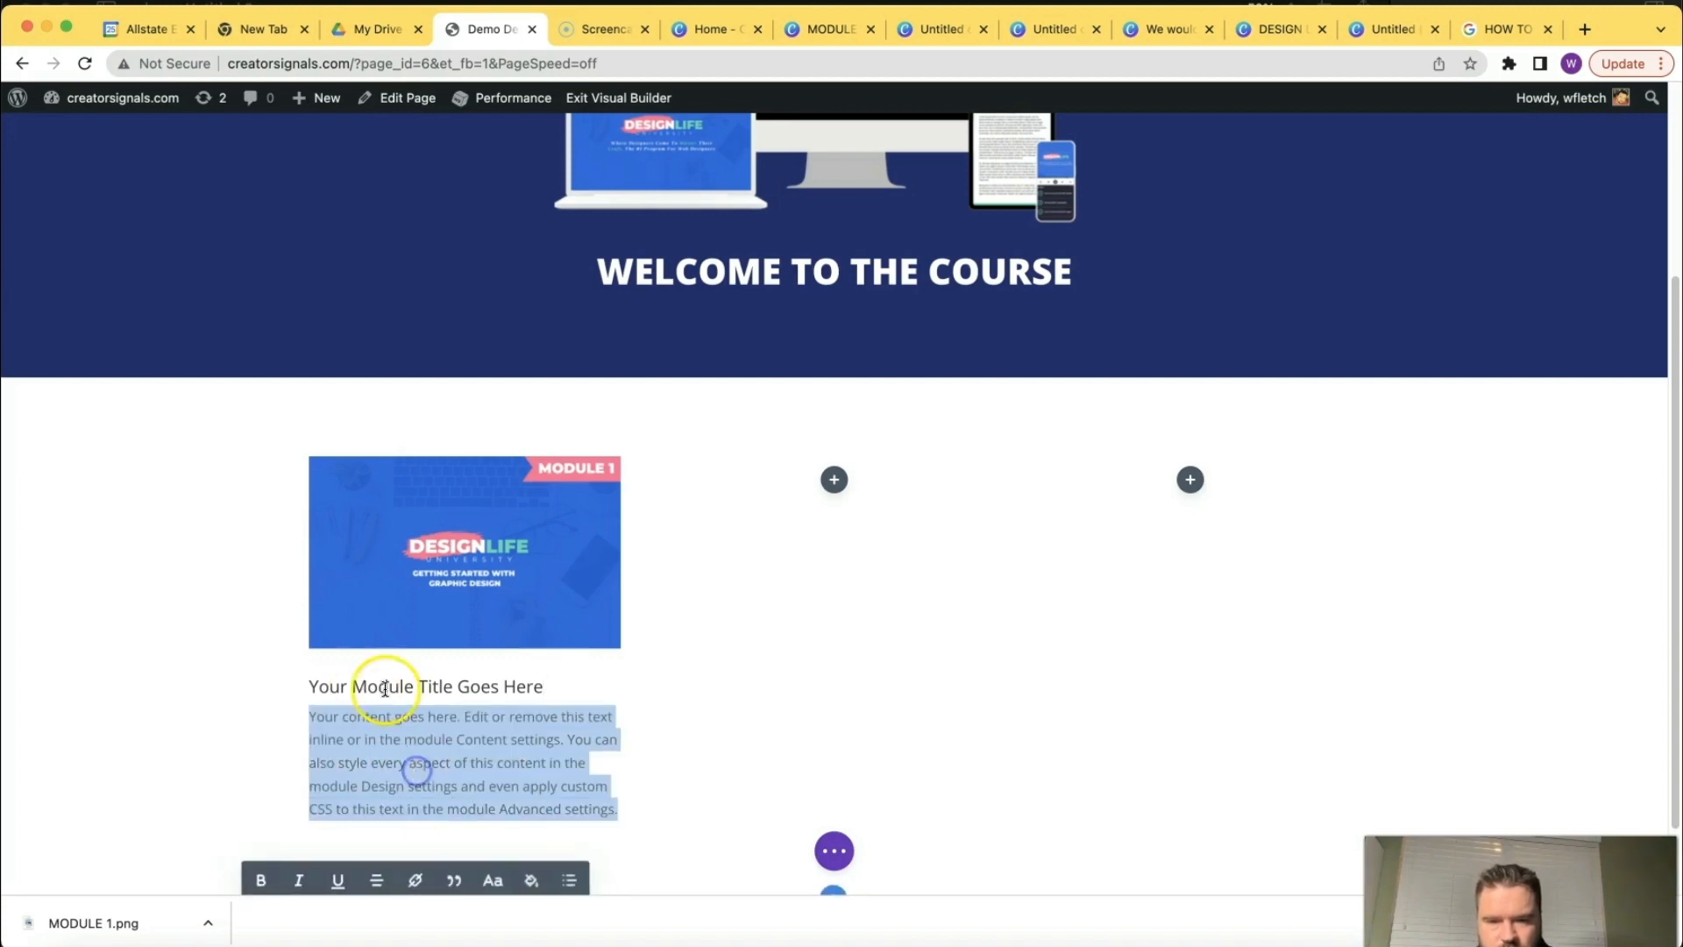
# Set the blurb's title to "Getting Started With Graphic Design".
pyautogui.tripleClick(380, 686)
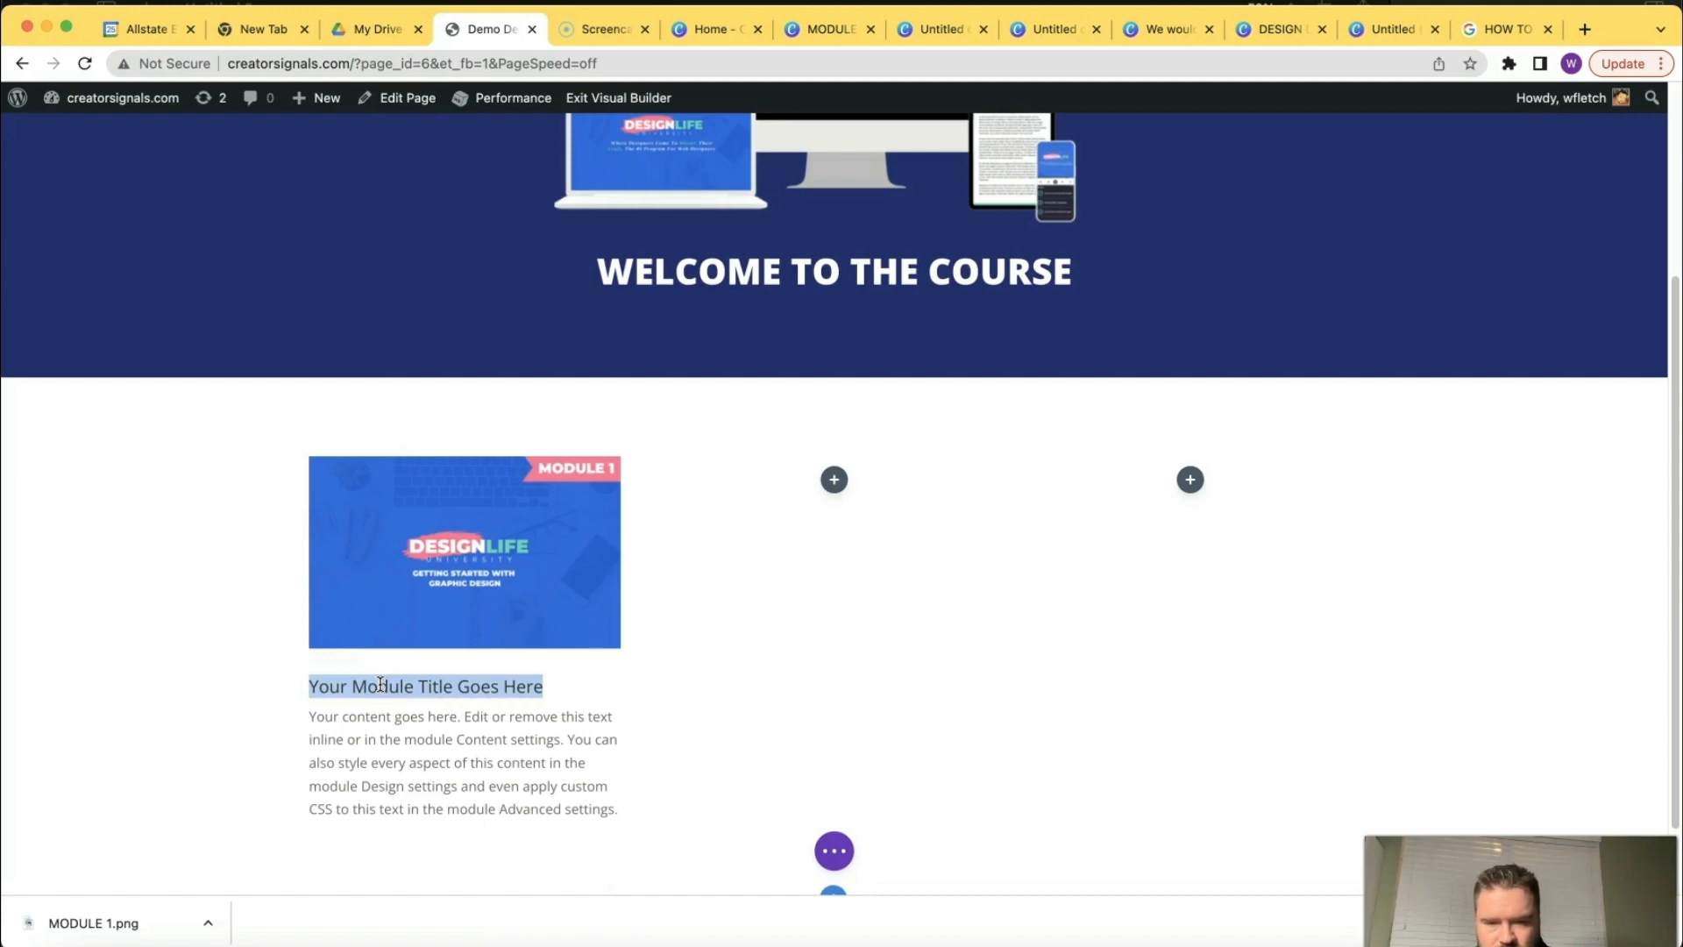
pyautogui.write('G')
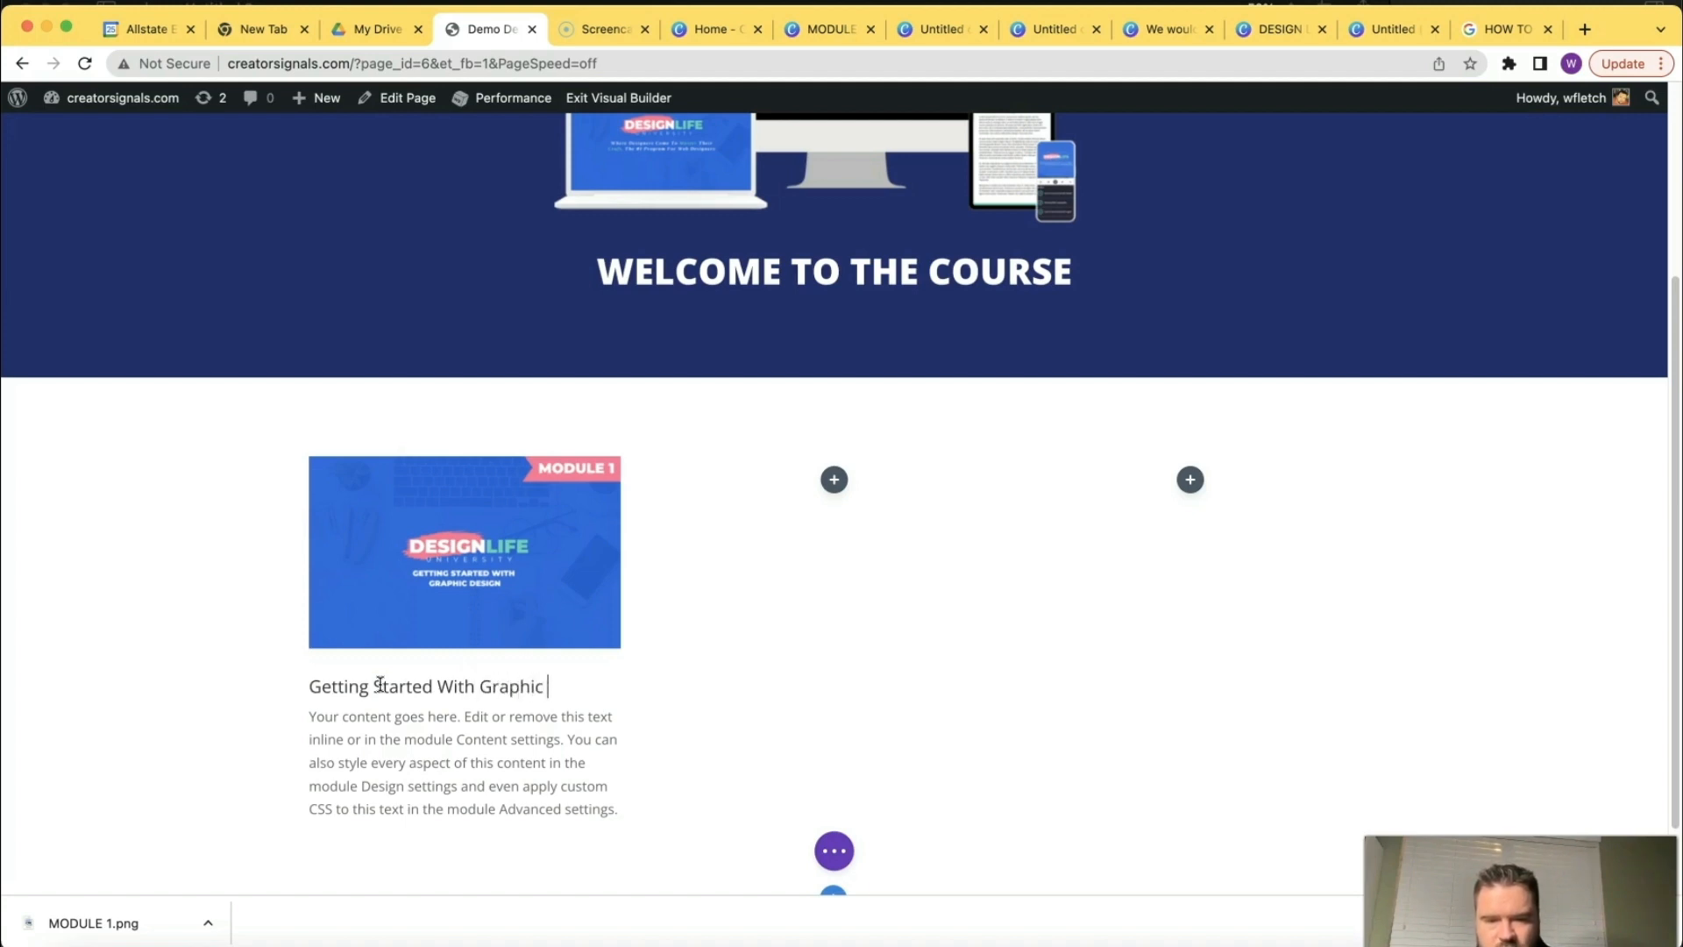
pyautogui.tripleClick(426, 750)
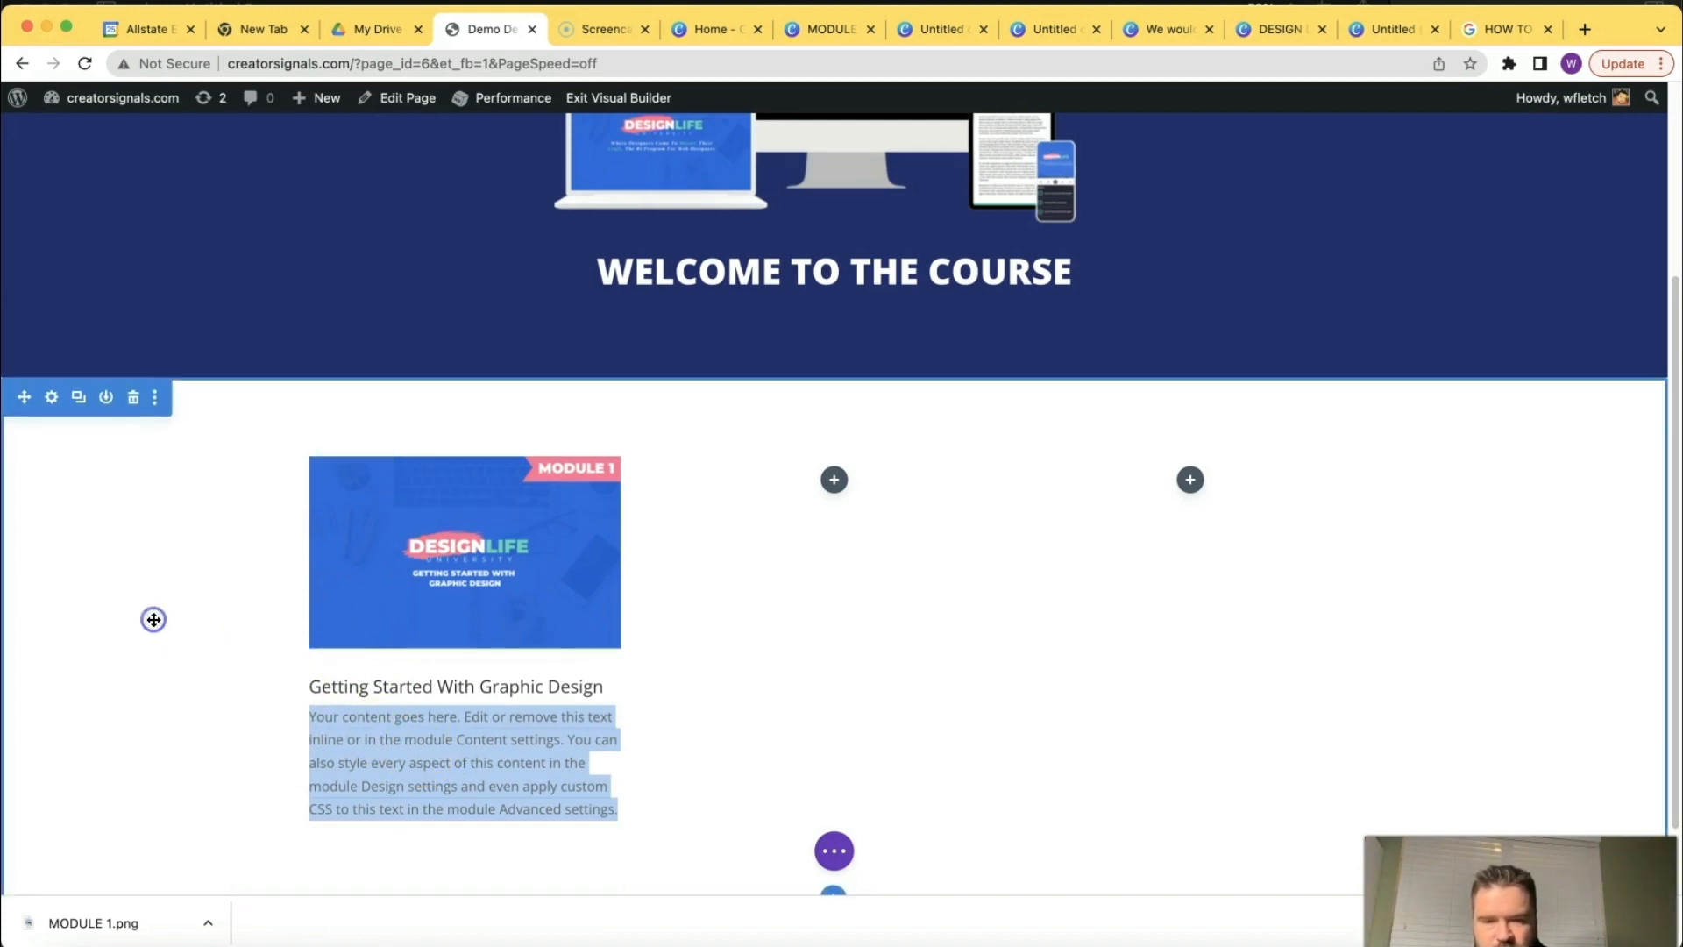
pyautogui.click(215, 575)
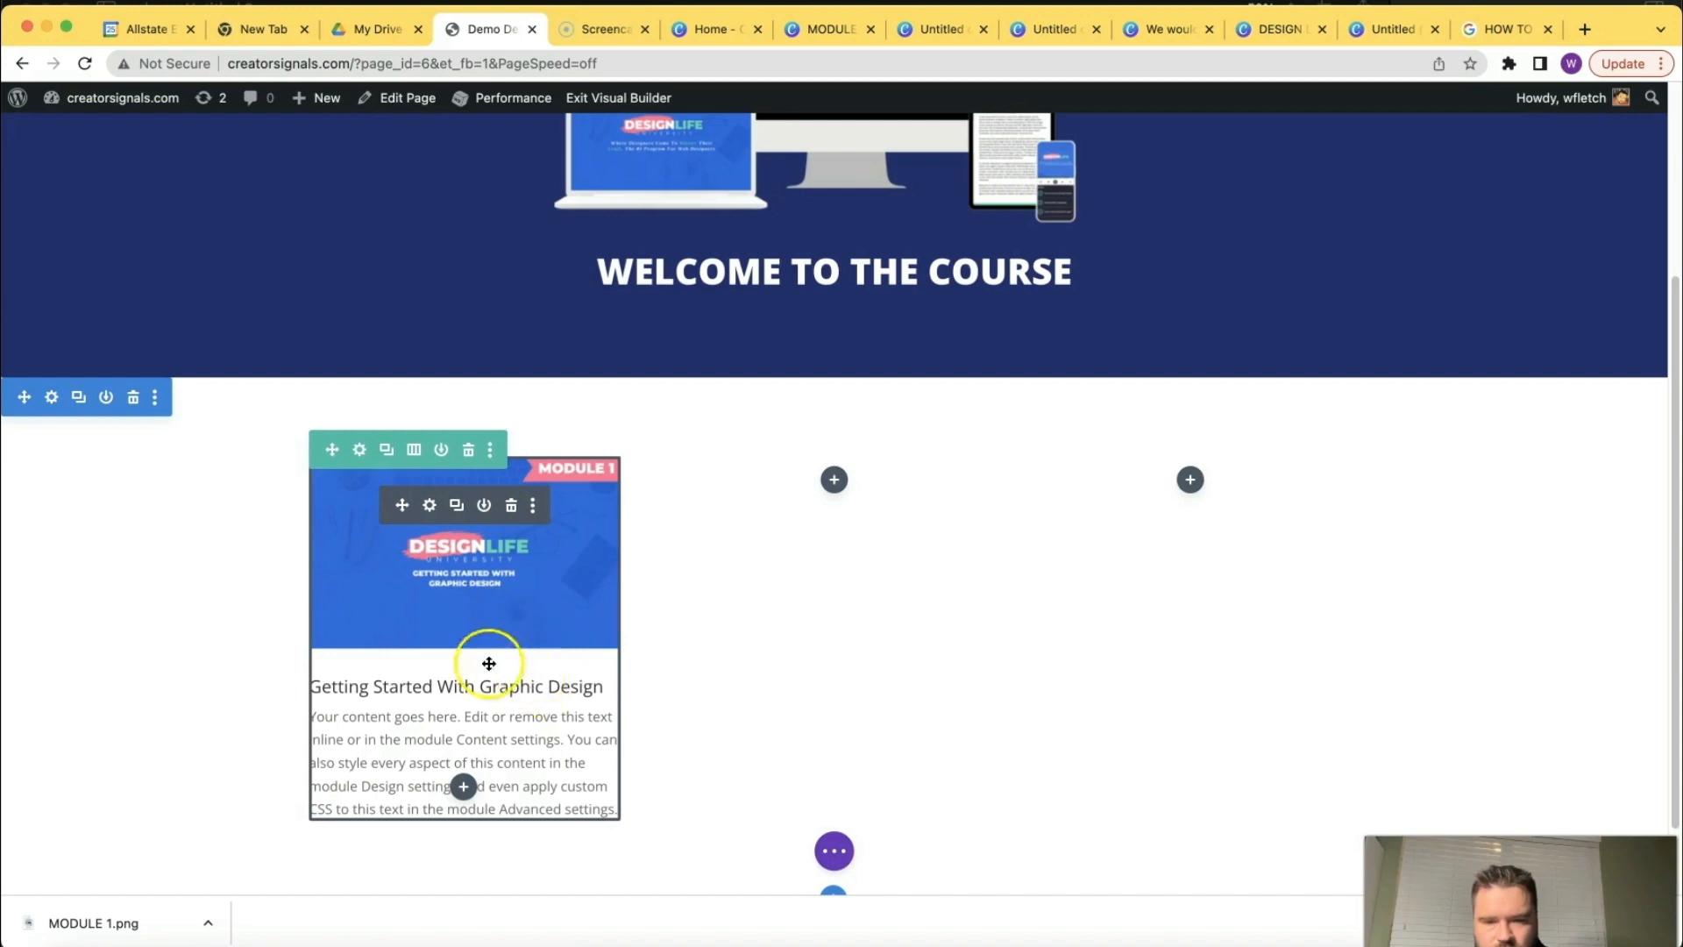
# Duplicate the finished Module 1 blurb and move the copy into the row's second column.
pyautogui.click(457, 507)
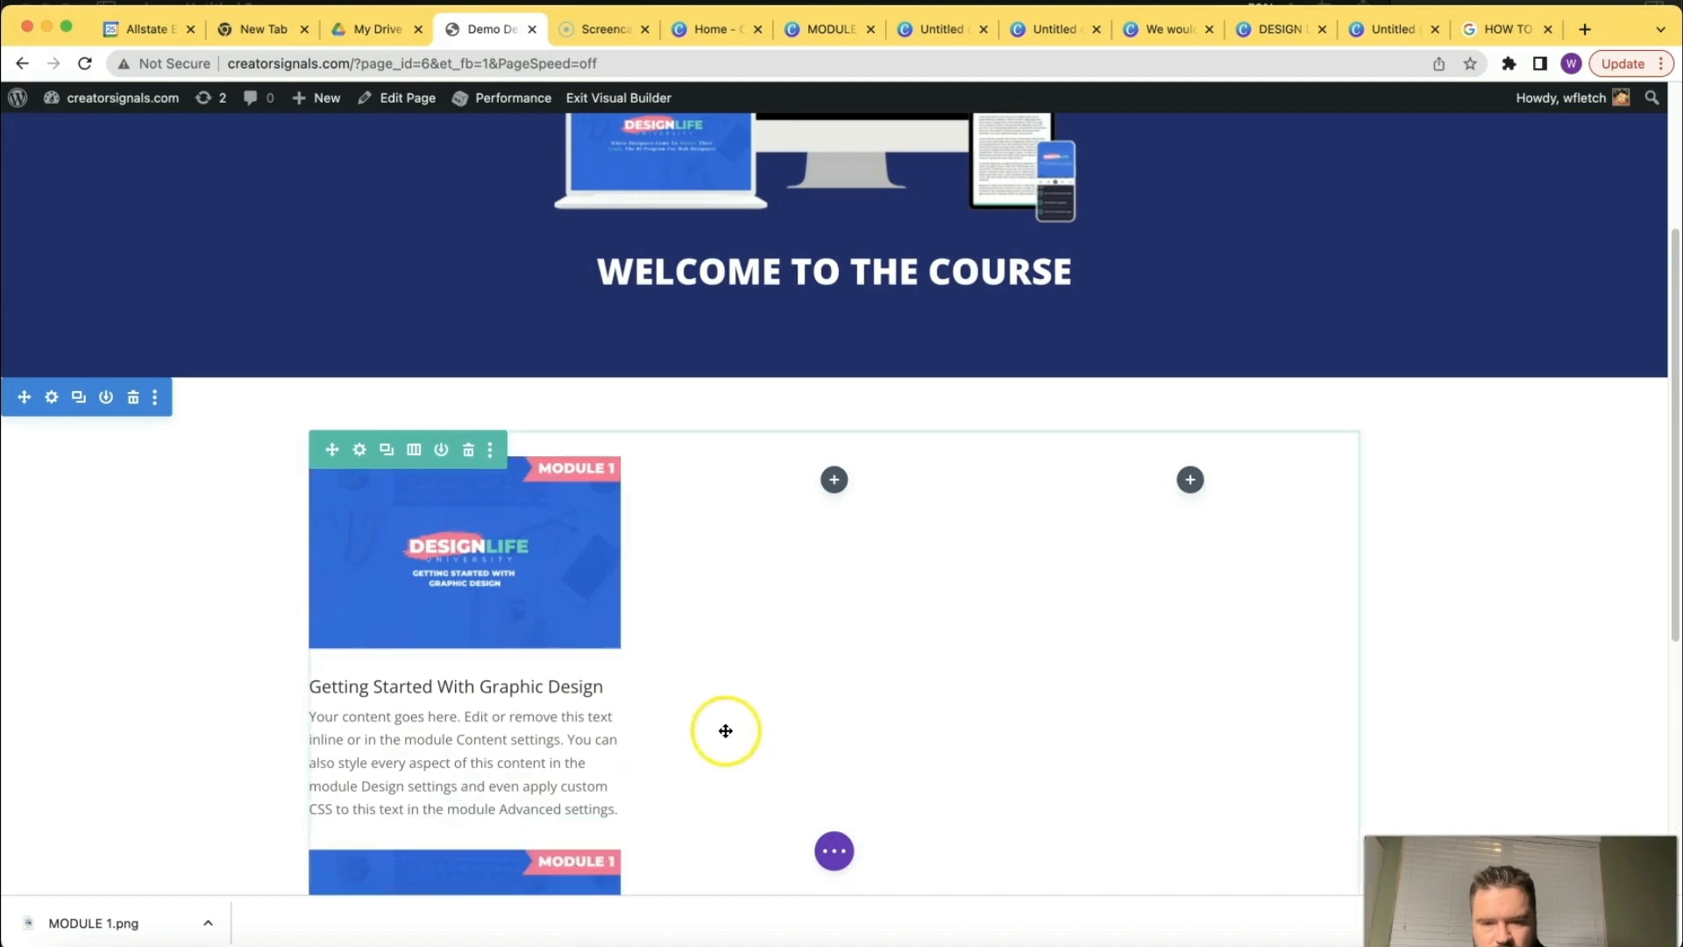
pyautogui.scroll(-4, 725, 728)
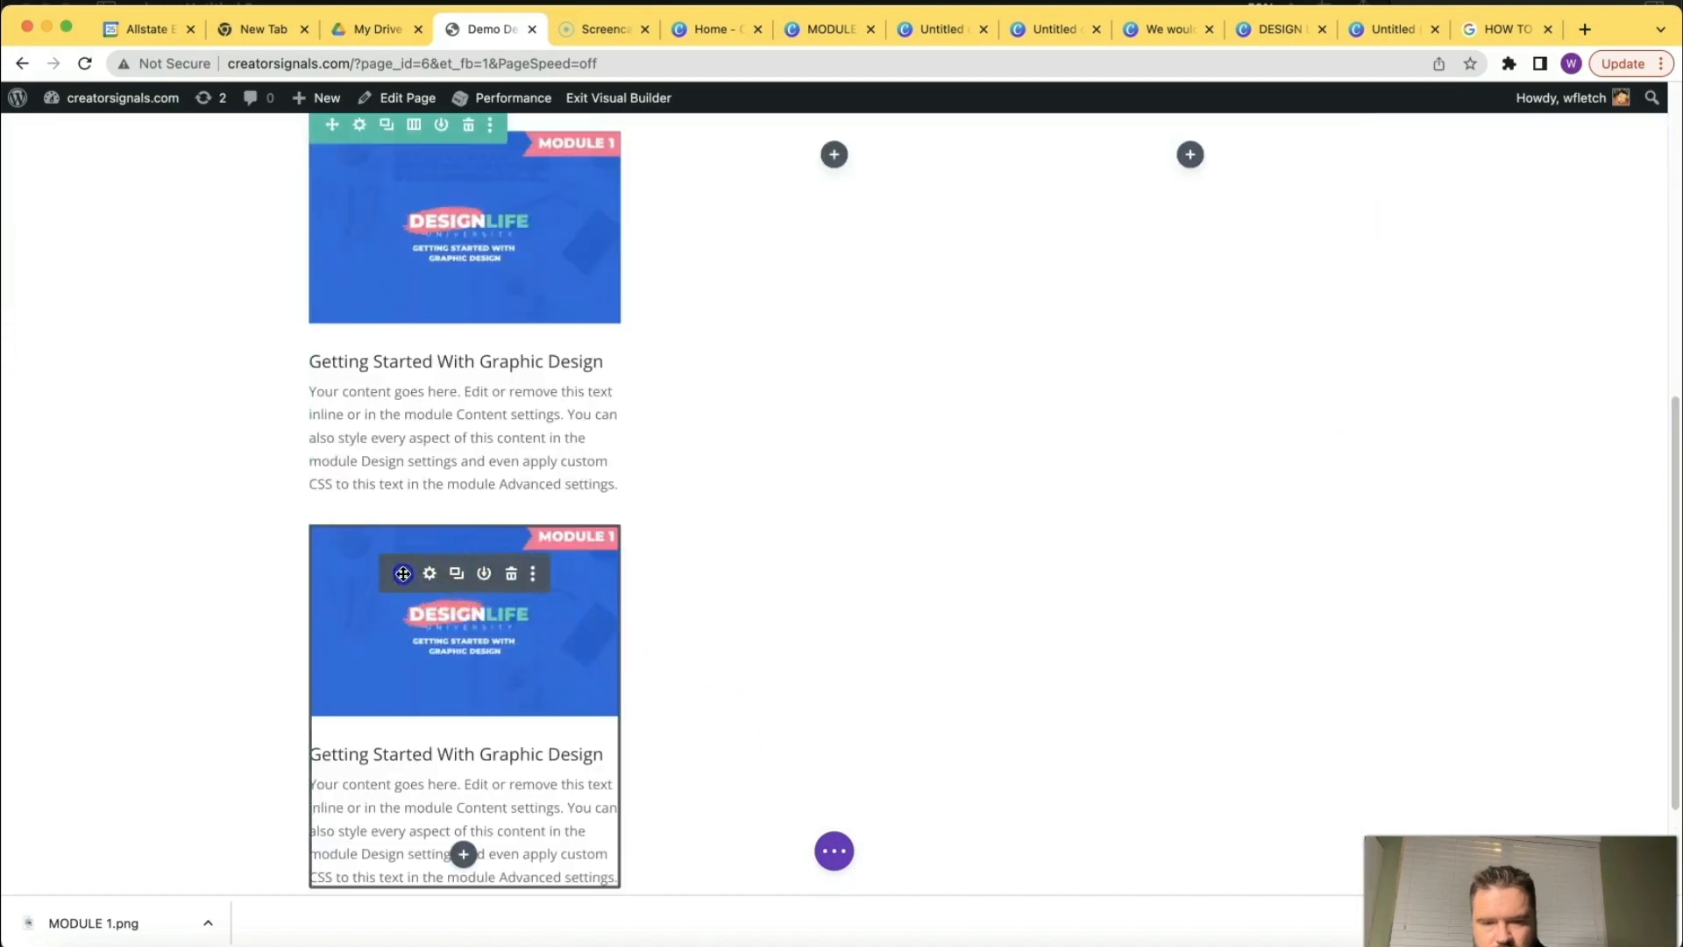
pyautogui.moveTo(402, 574); pyautogui.dragTo(817, 579)
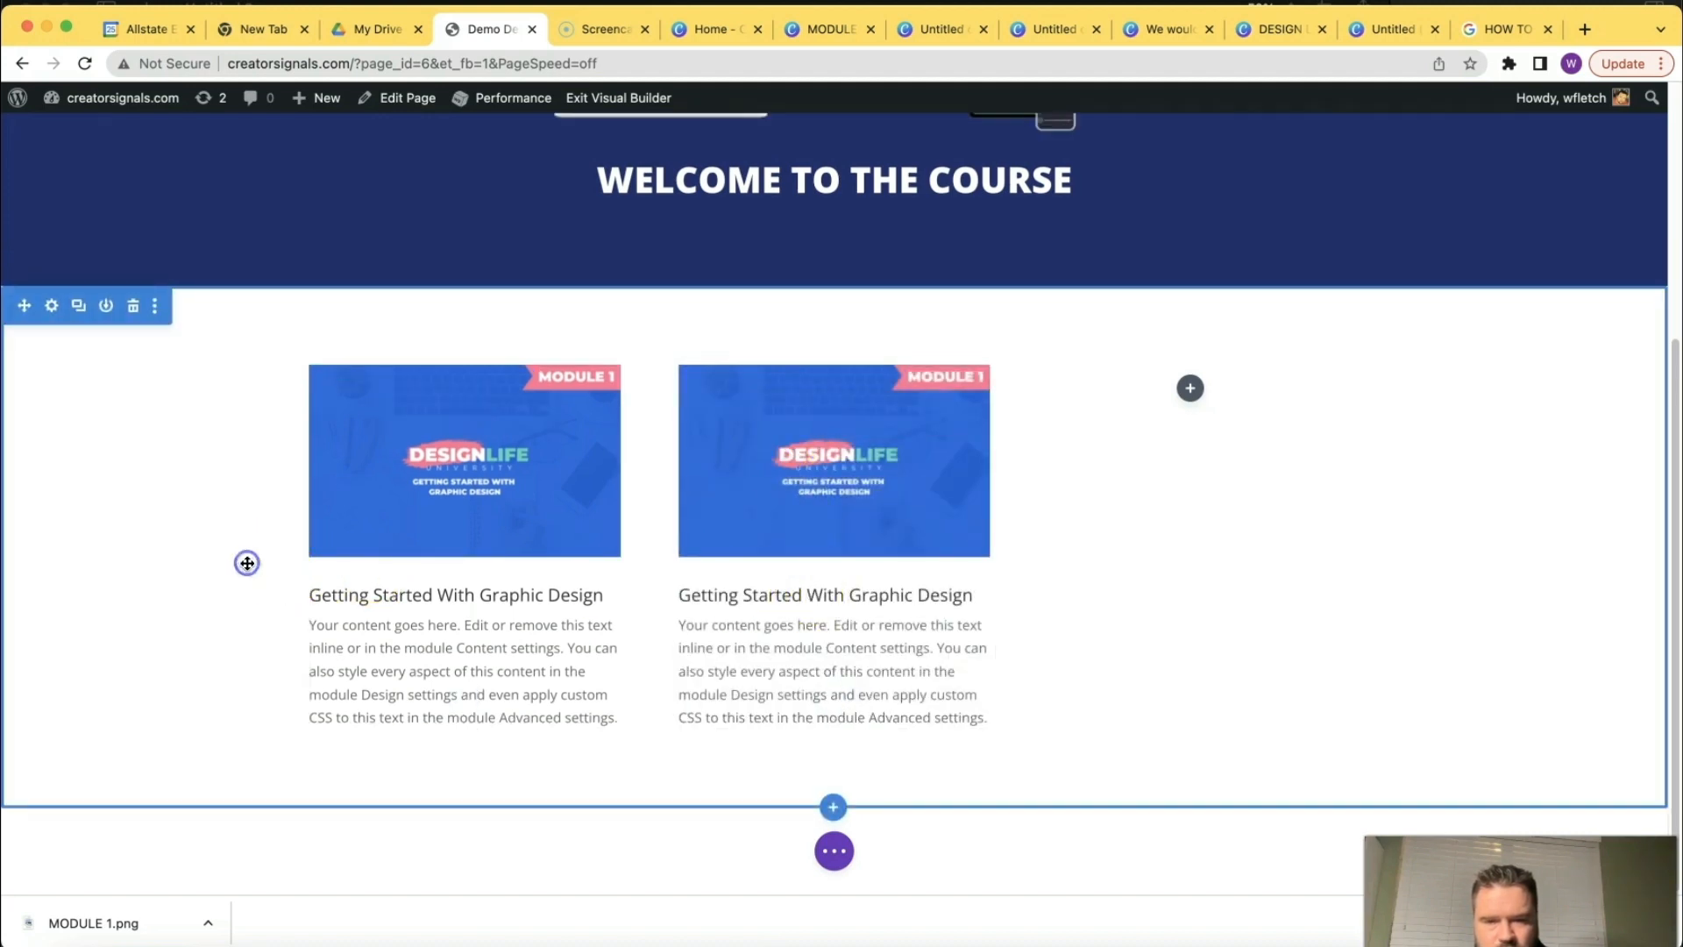
# Switch to the MODULE 1 design in Canva, duplicate its page, and change the copy's banner text to "MODULE 2".
pyautogui.click(716, 31)
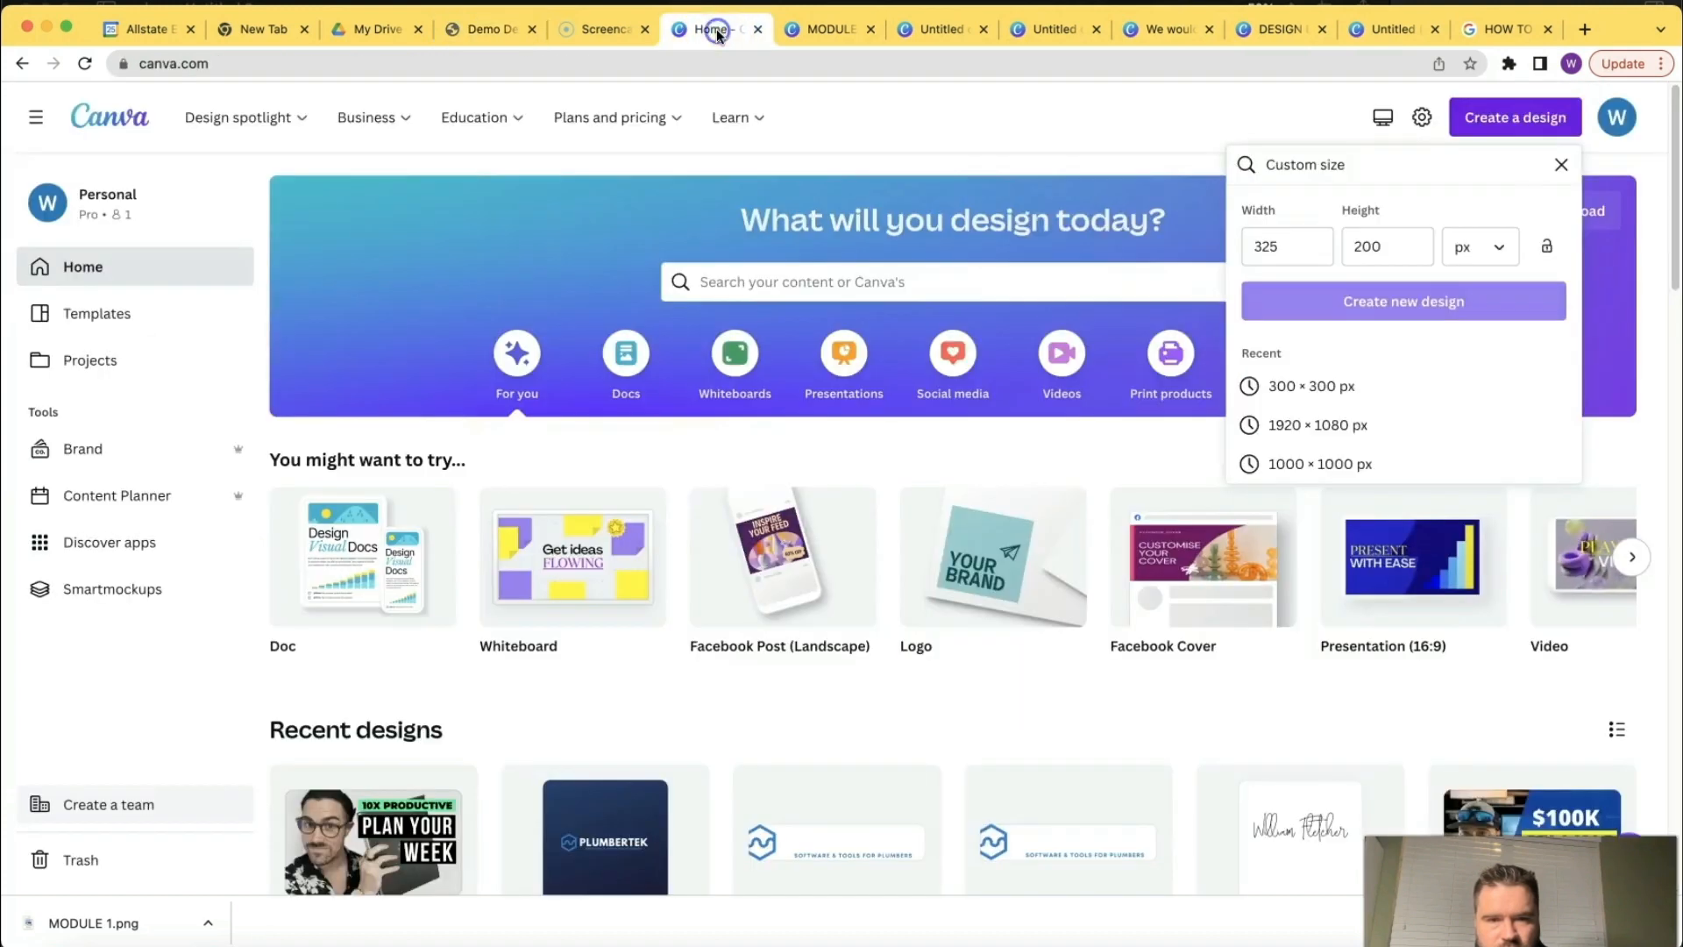
pyautogui.click(837, 31)
pyautogui.click(561, 392)
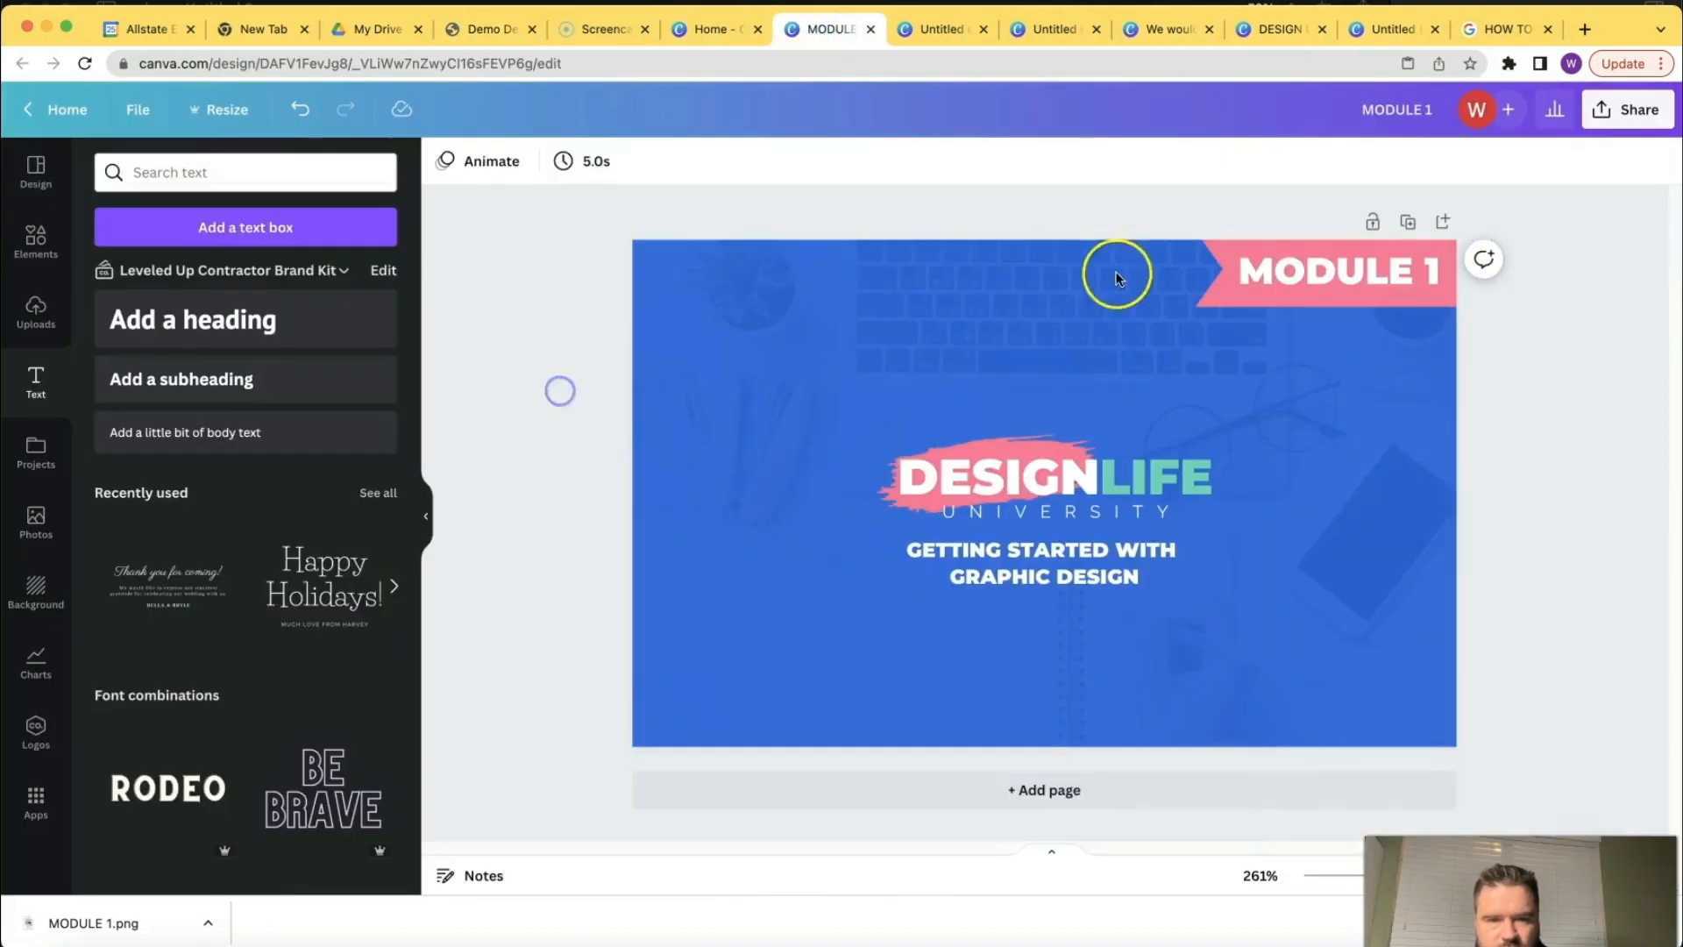
pyautogui.click(1408, 221)
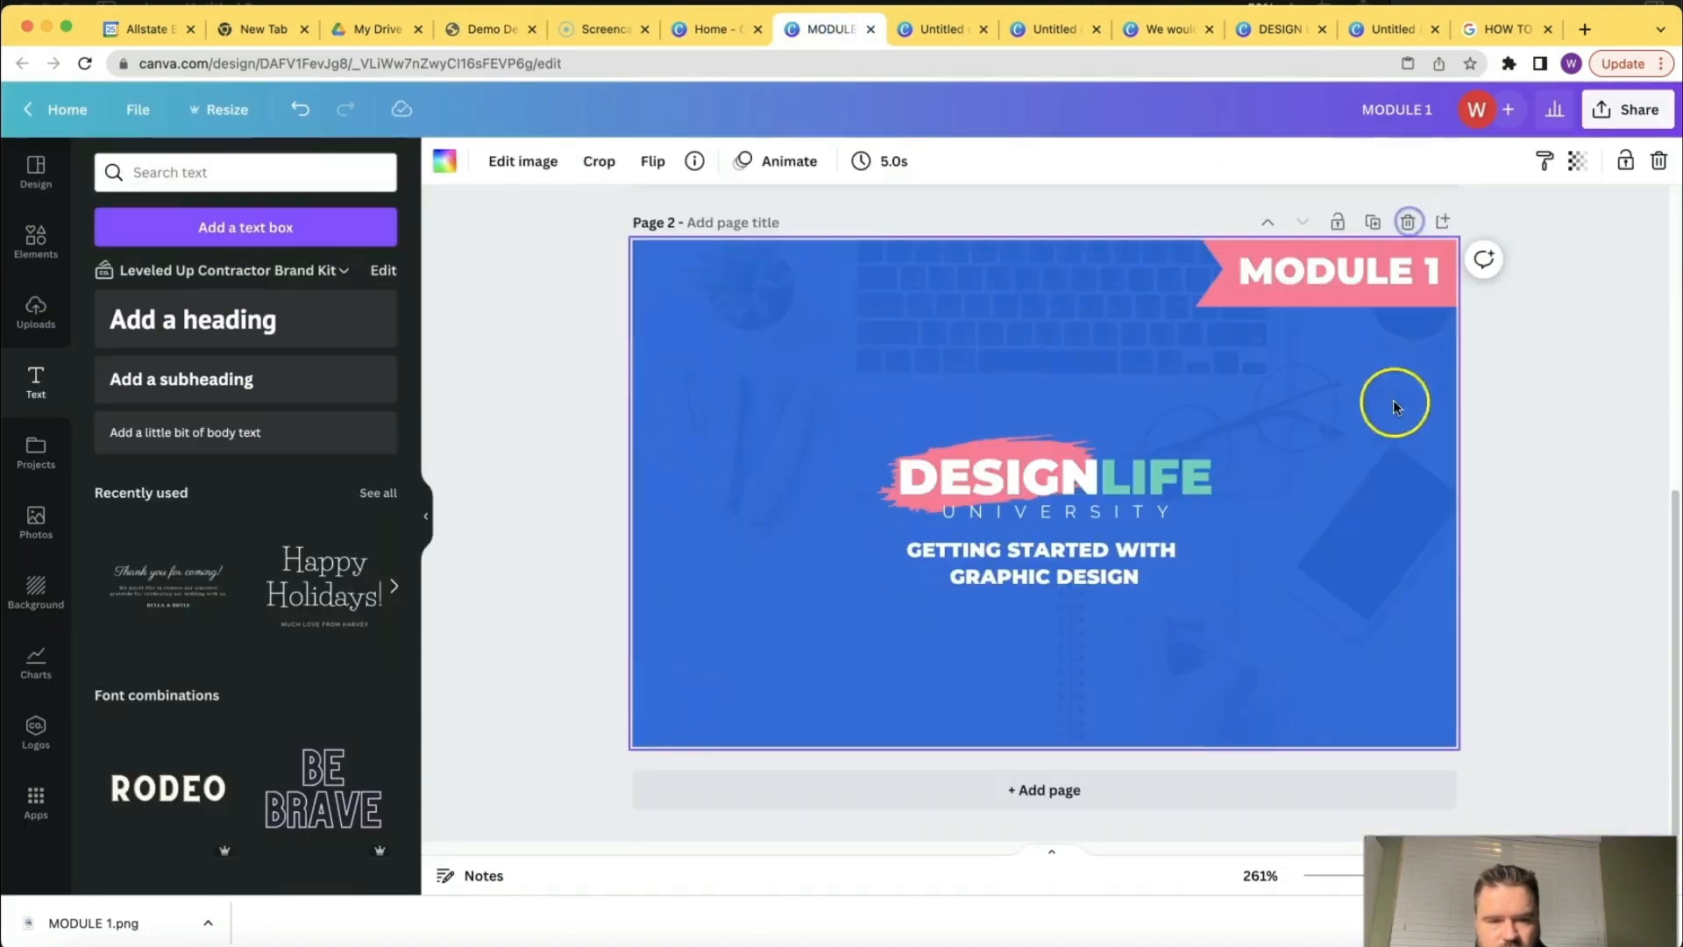
pyautogui.click(1434, 285)
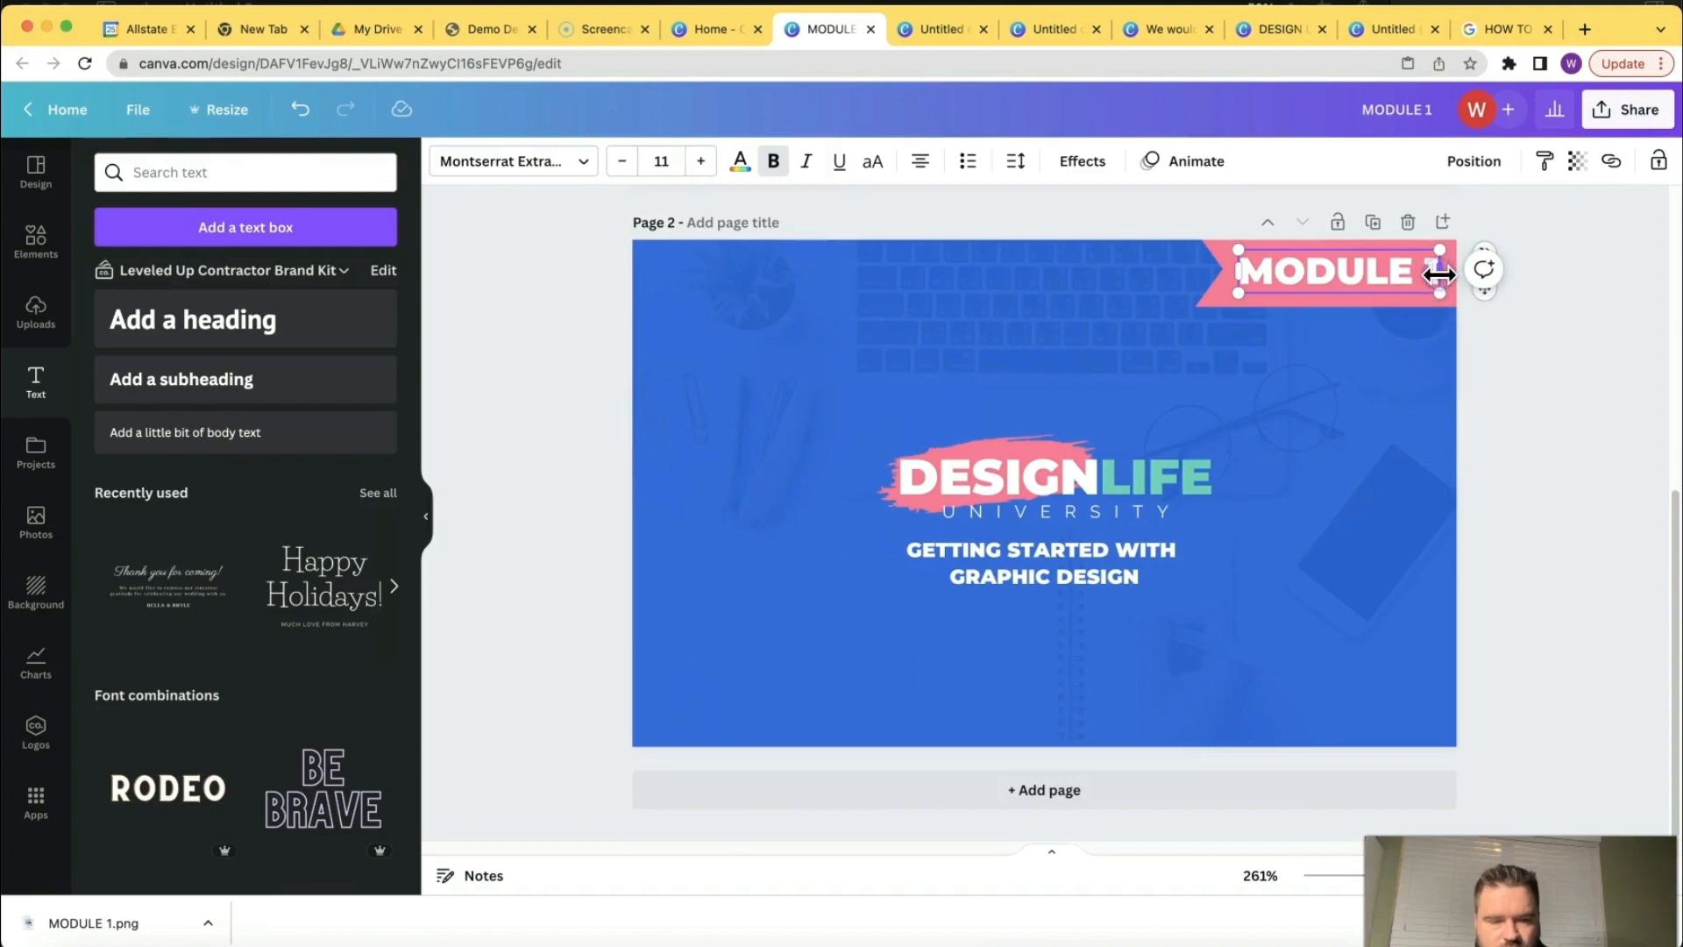
pyautogui.doubleClick(1432, 272)
pyautogui.write('2')
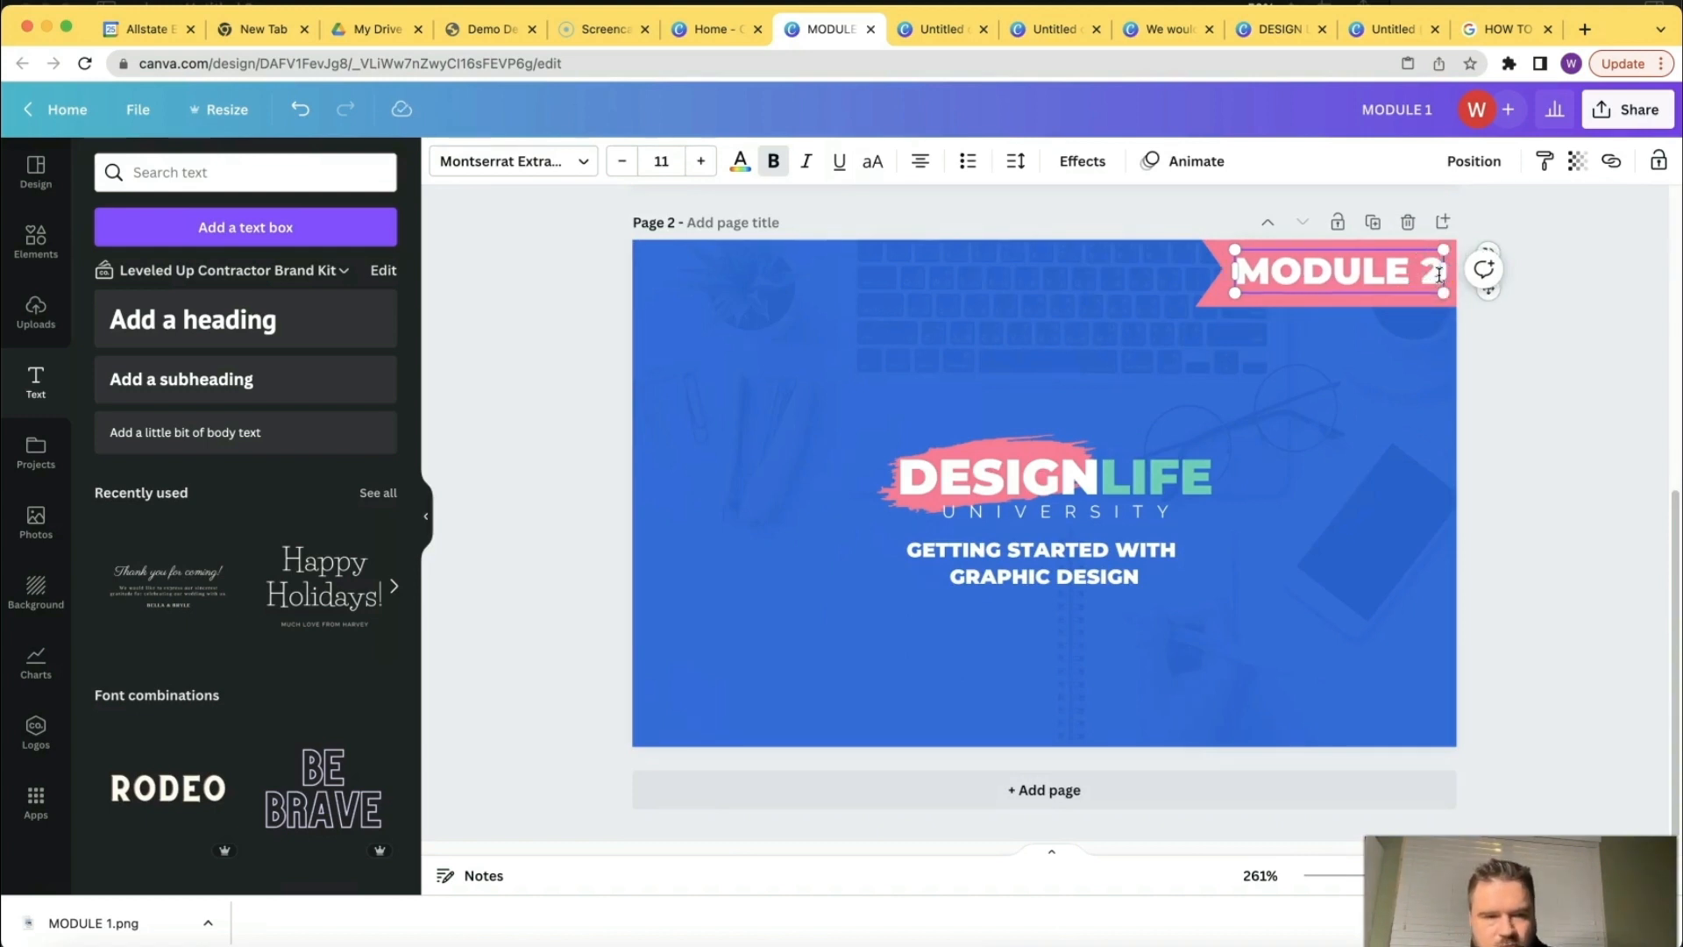
pyautogui.click(601, 421)
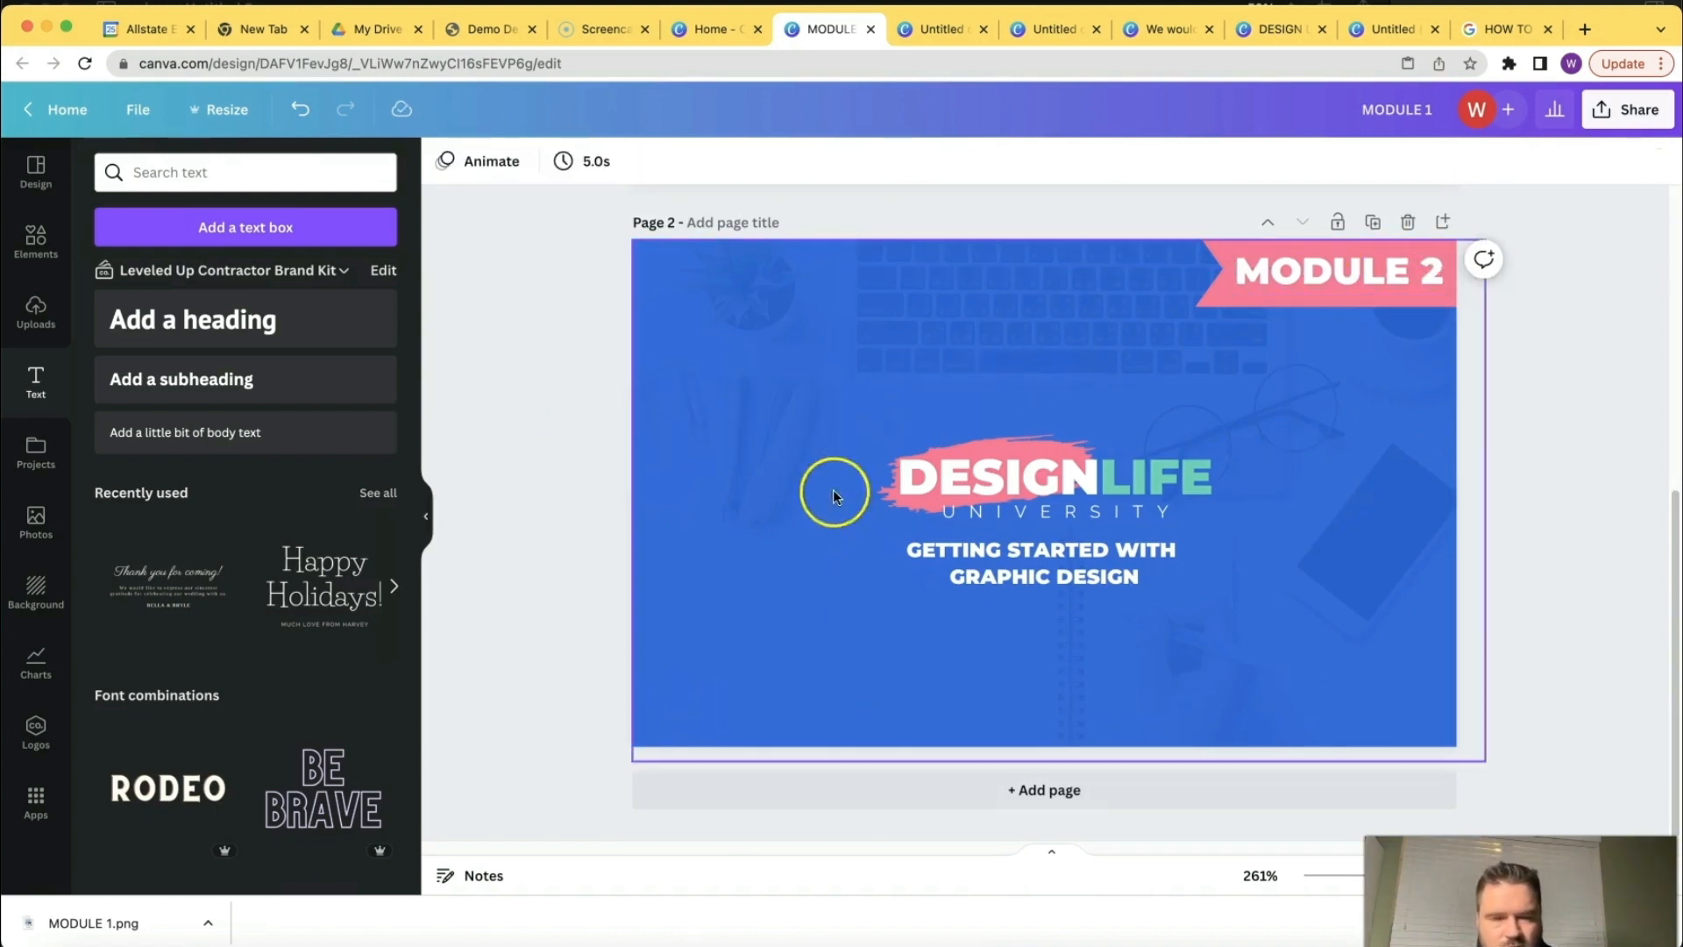
# Replace the subtitle under the logo on page 2 with "THE BASICS OF TYPOGRAPHY".
pyautogui.tripleClick(1015, 575)
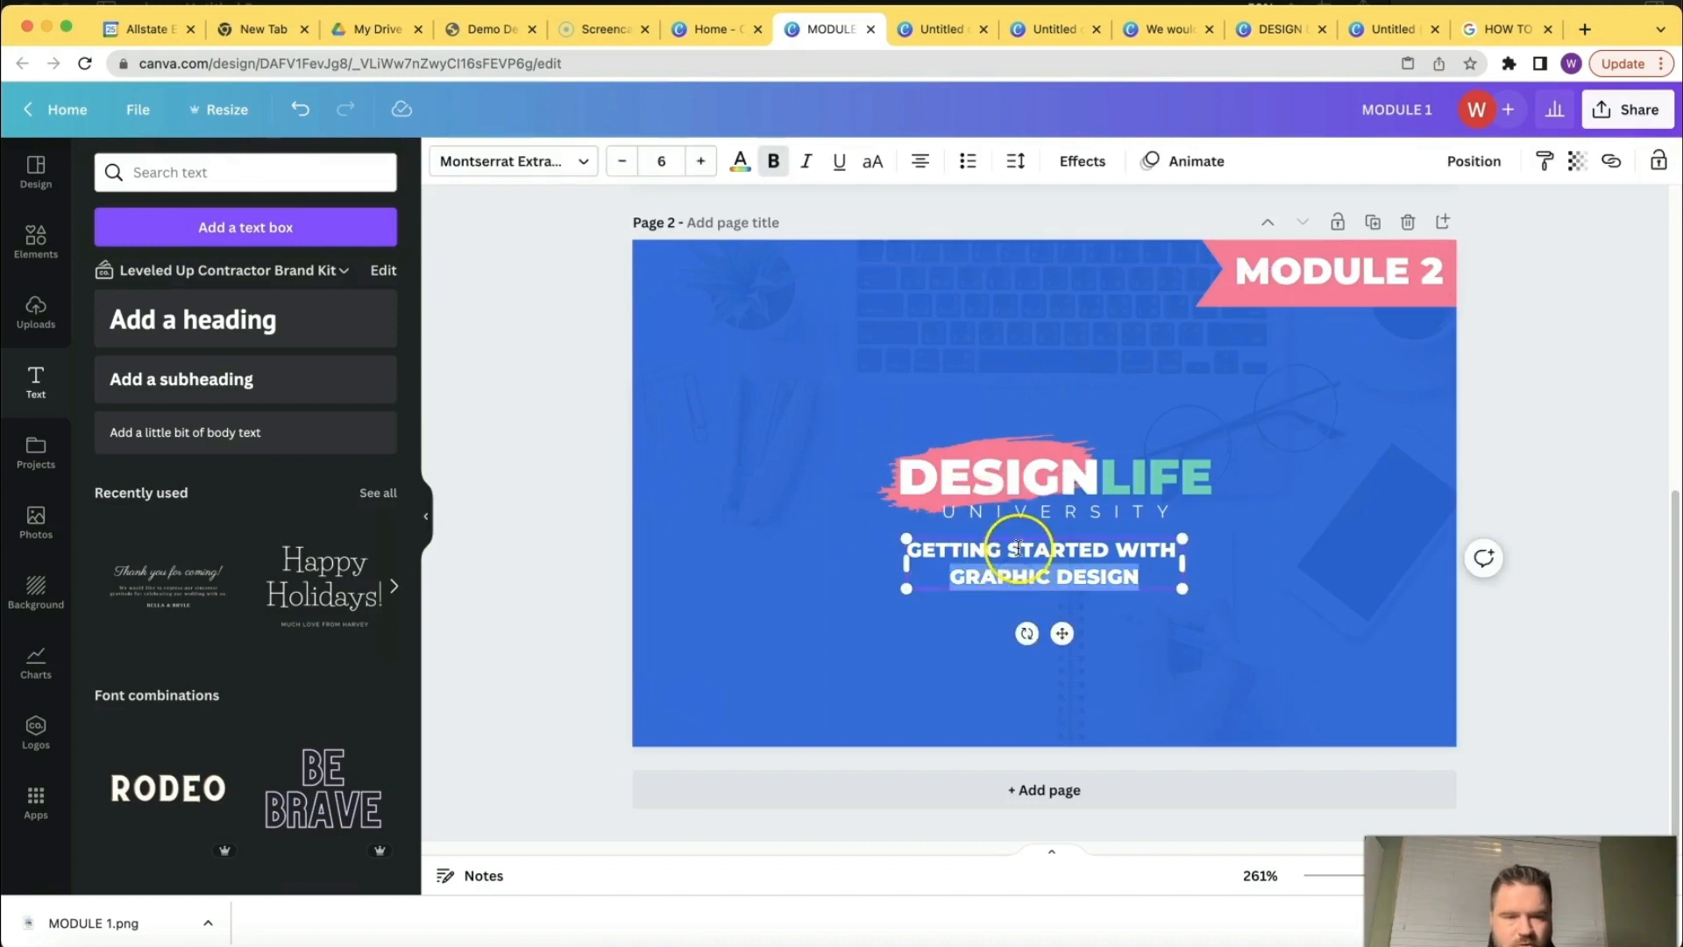
pyautogui.tripleClick(1017, 548)
pyautogui.keyDown('shift'); pyautogui.click(1029, 579); pyautogui.keyUp('shift')
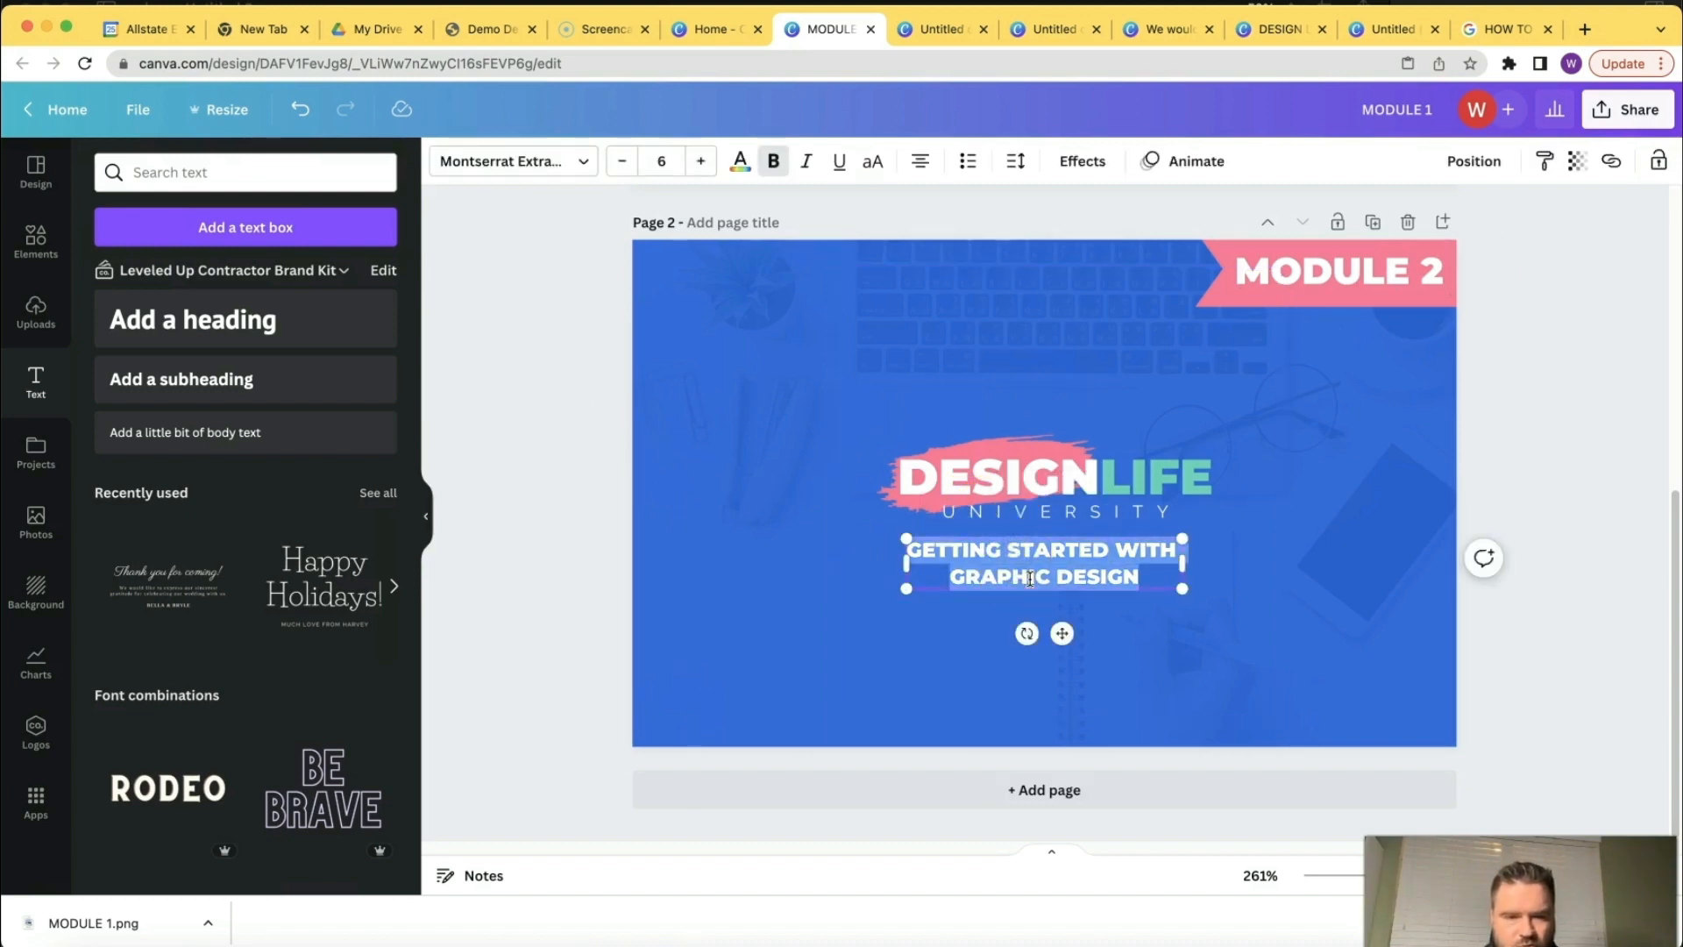
pyautogui.write('THE BASICS OF TYPOGR')
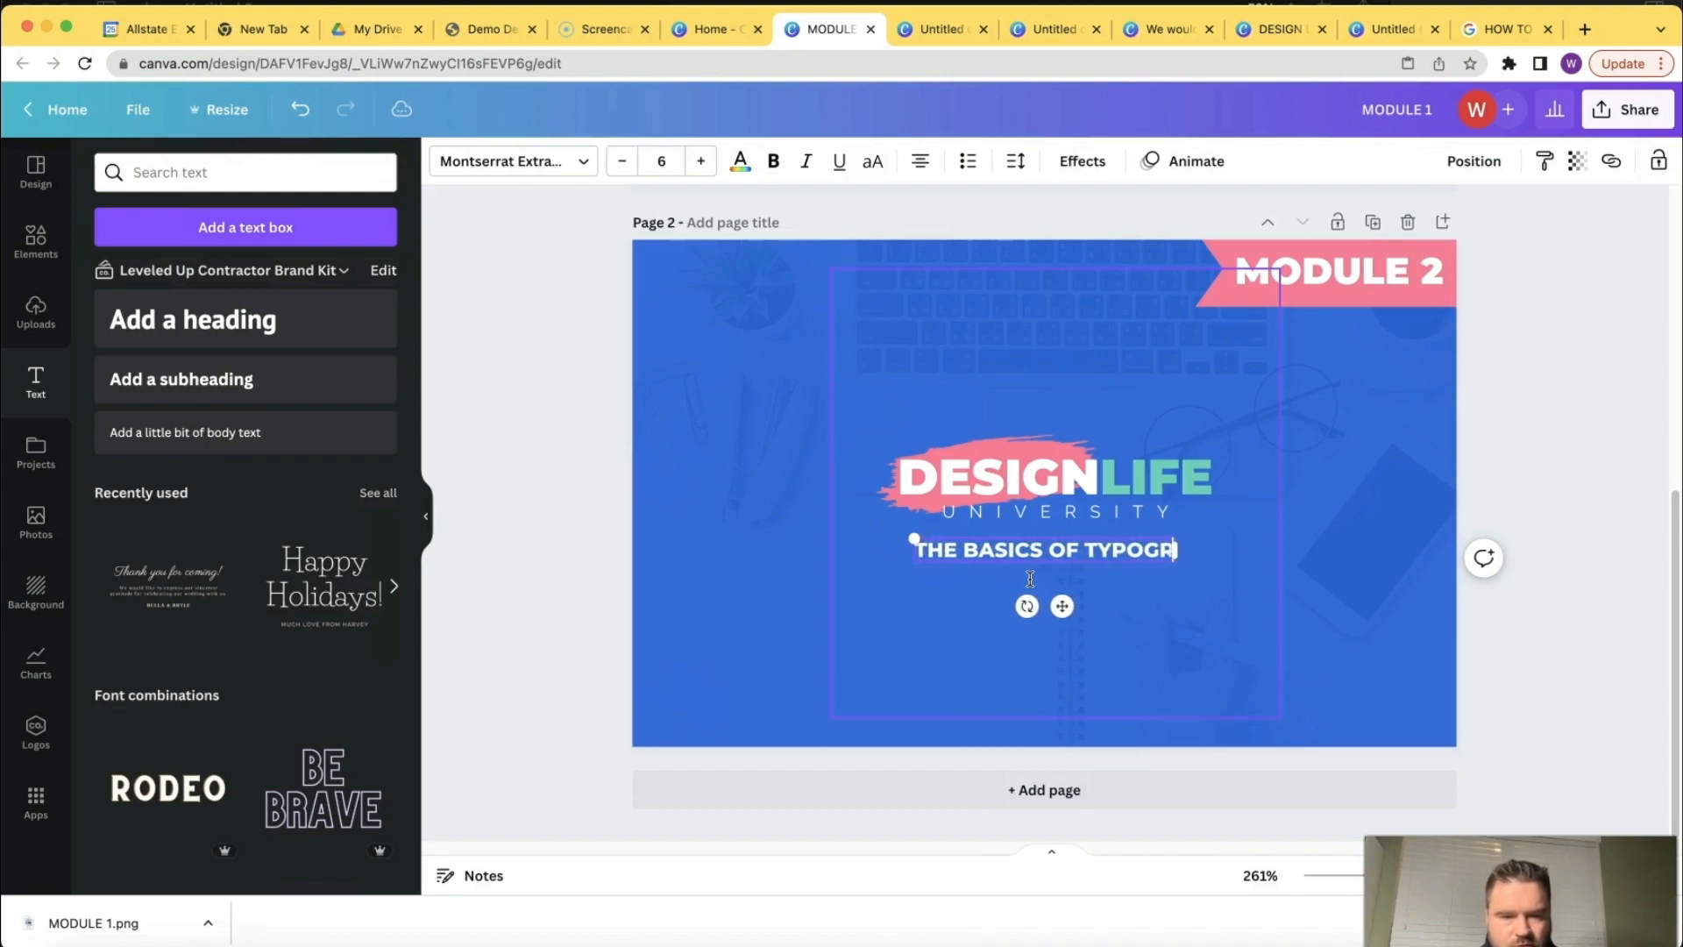
pyautogui.write('APHY')
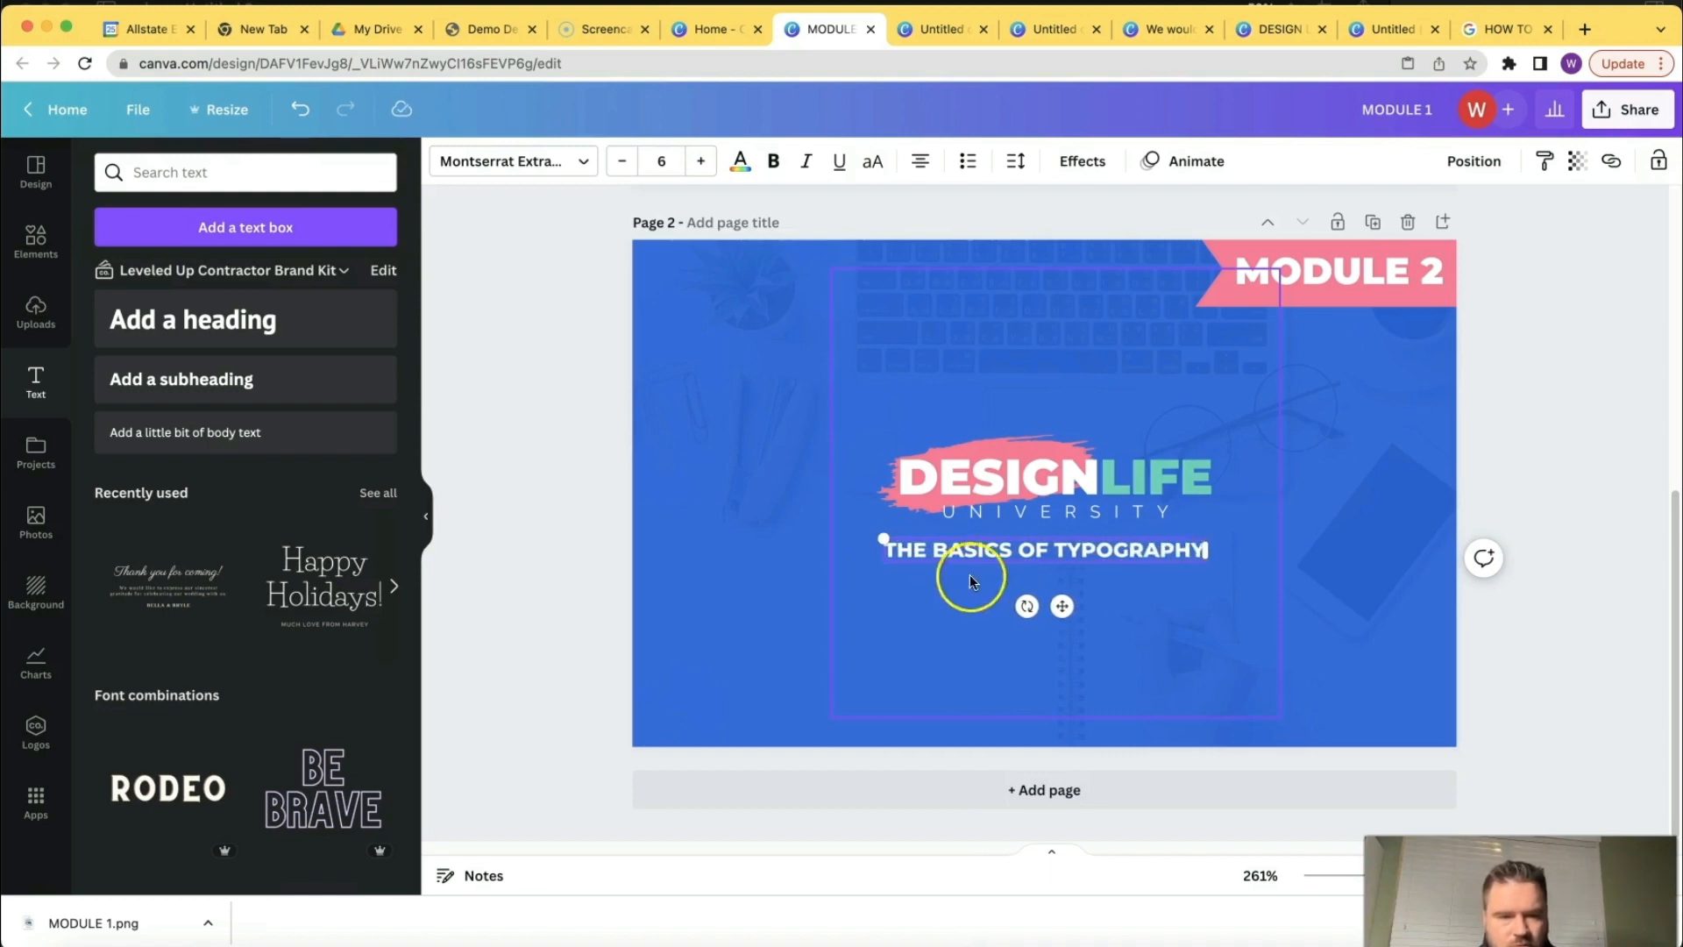
pyautogui.click(744, 570)
# Download only page 2 of the design as a PNG at 325 × 200 px.
pyautogui.scroll(5, 1597, 364)
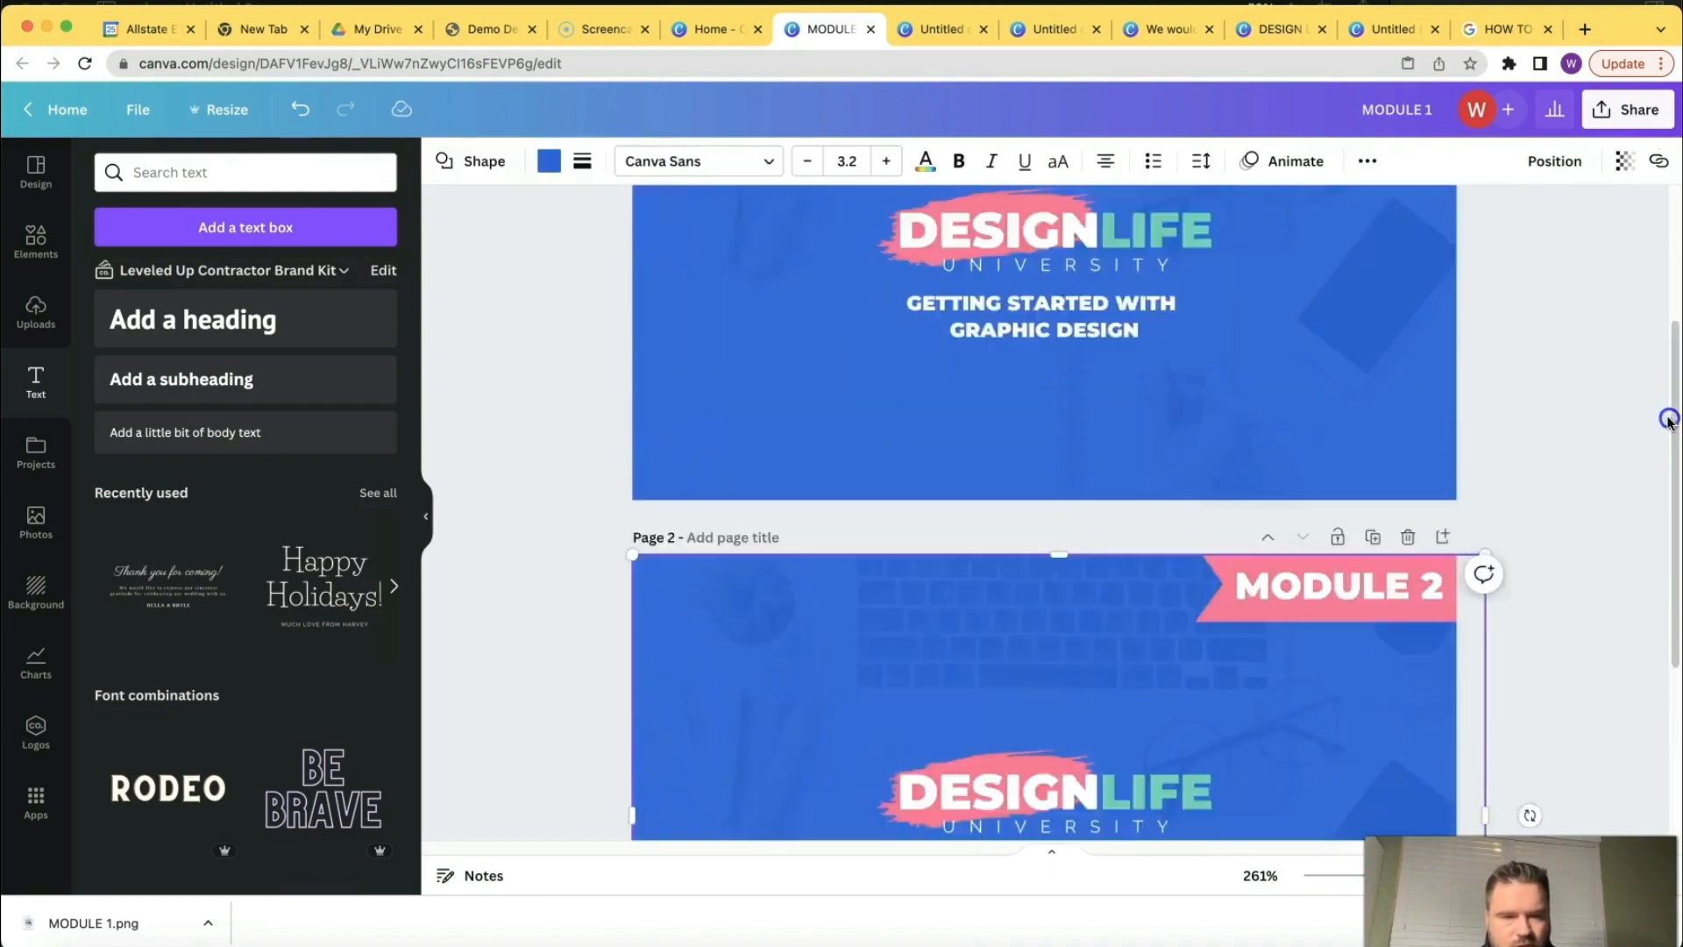
pyautogui.scroll(-5, 1597, 364)
pyautogui.click(1628, 110)
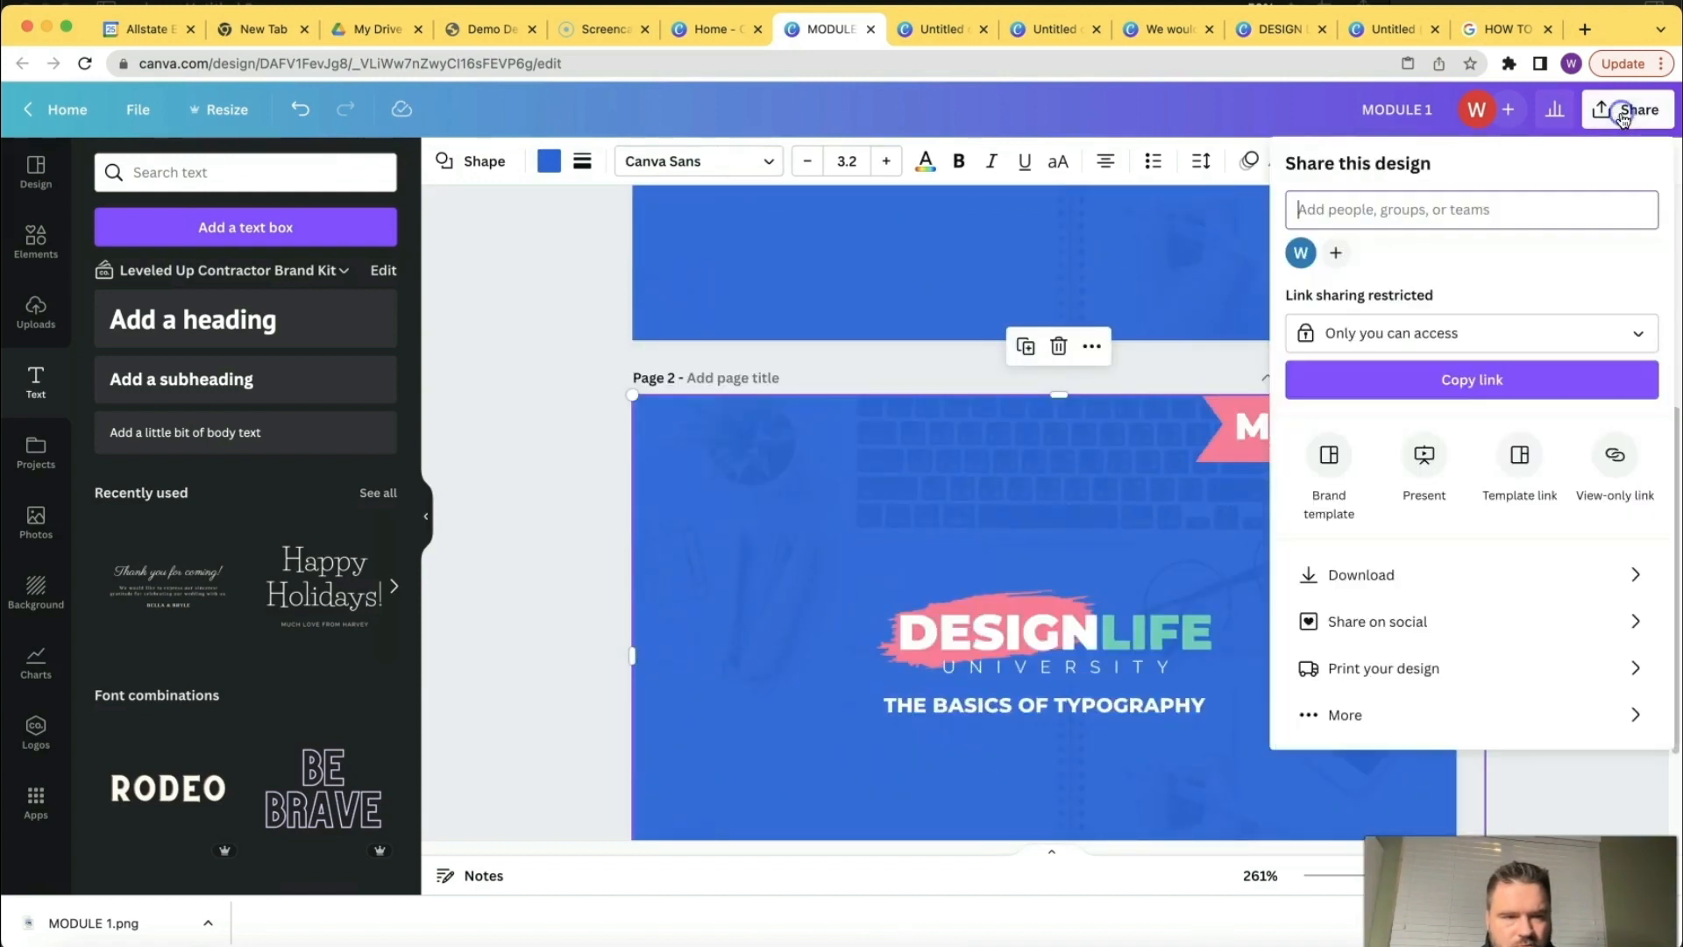
pyautogui.click(1378, 573)
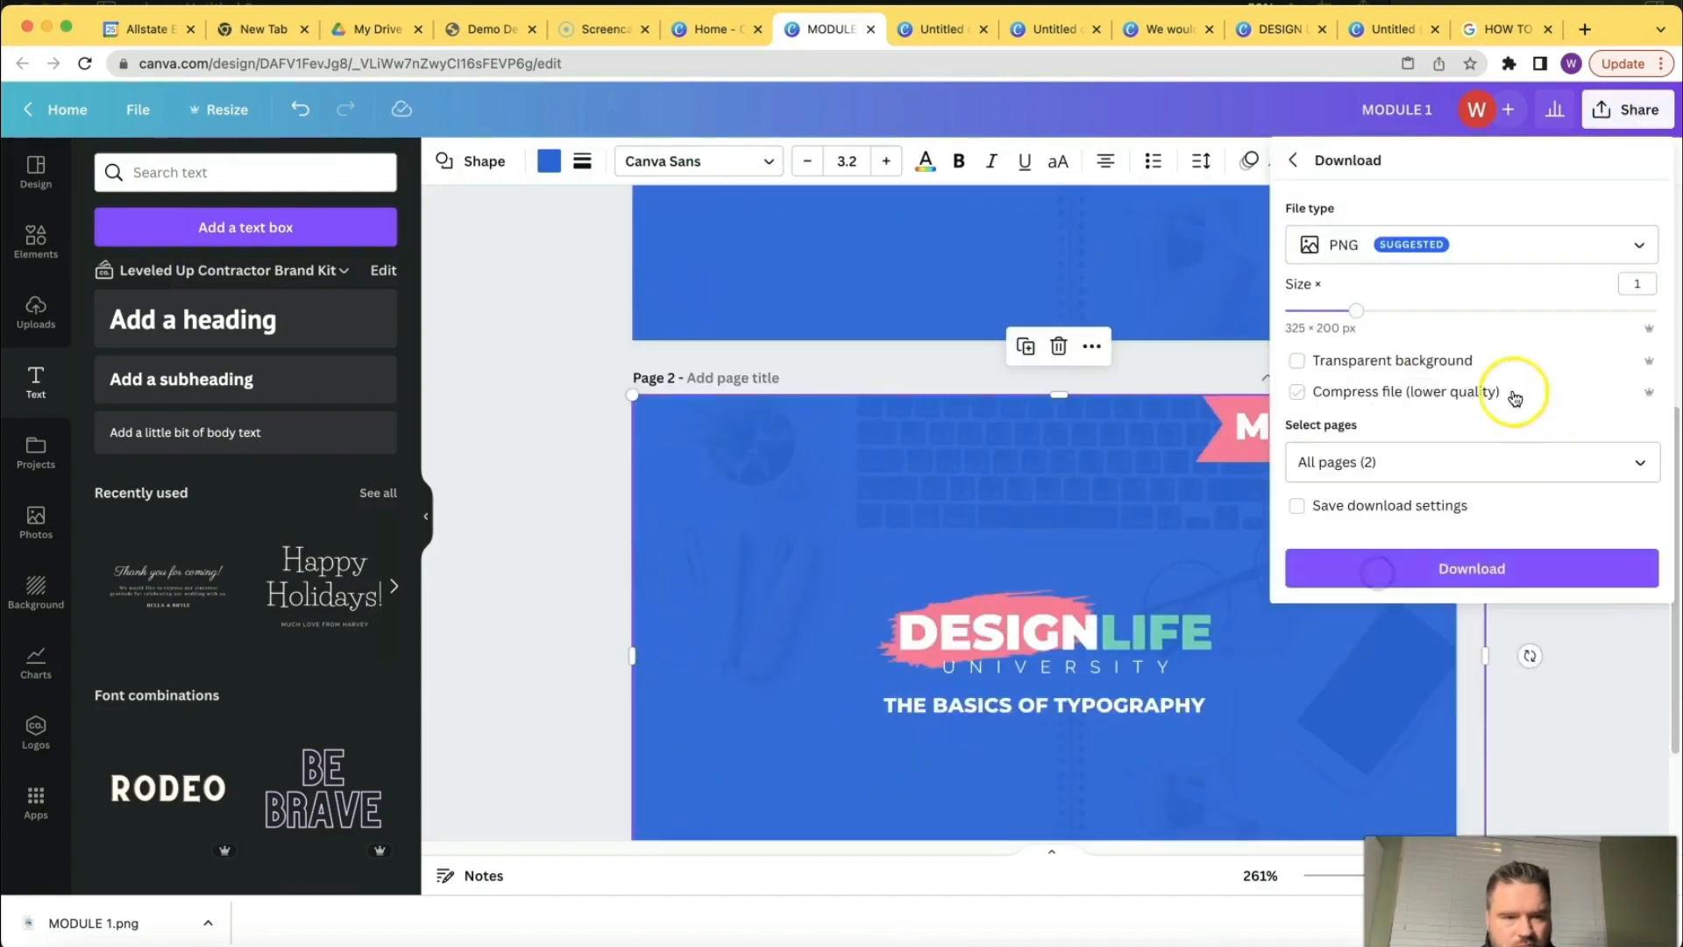
pyautogui.click(1589, 450)
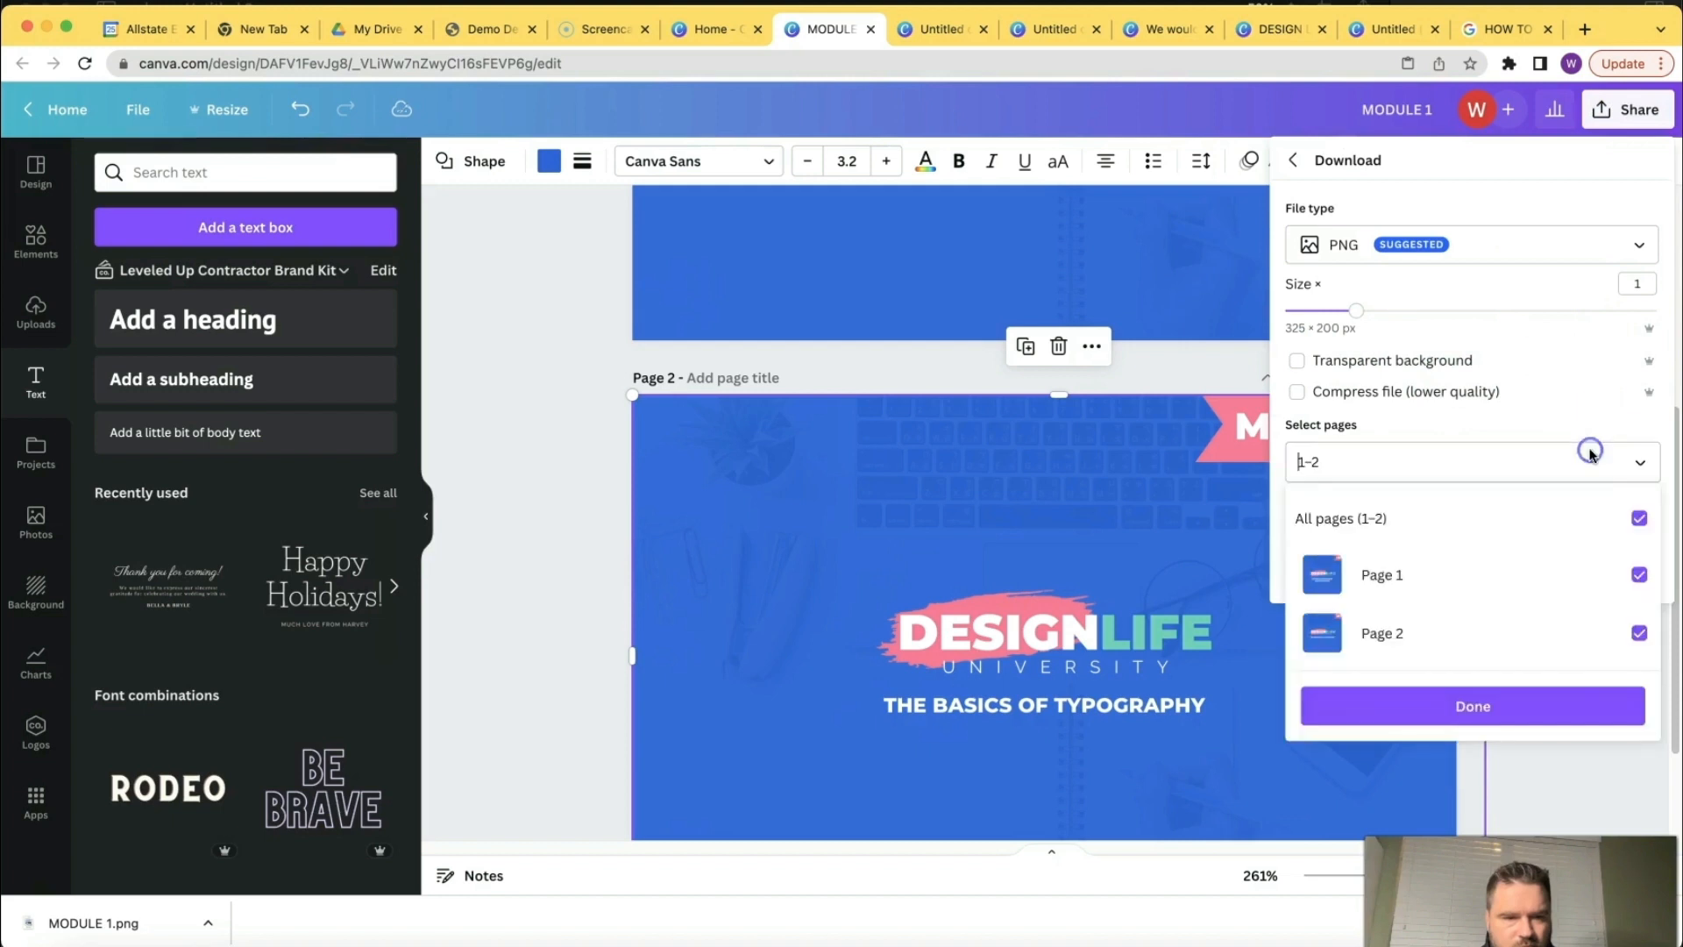
pyautogui.click(1638, 518)
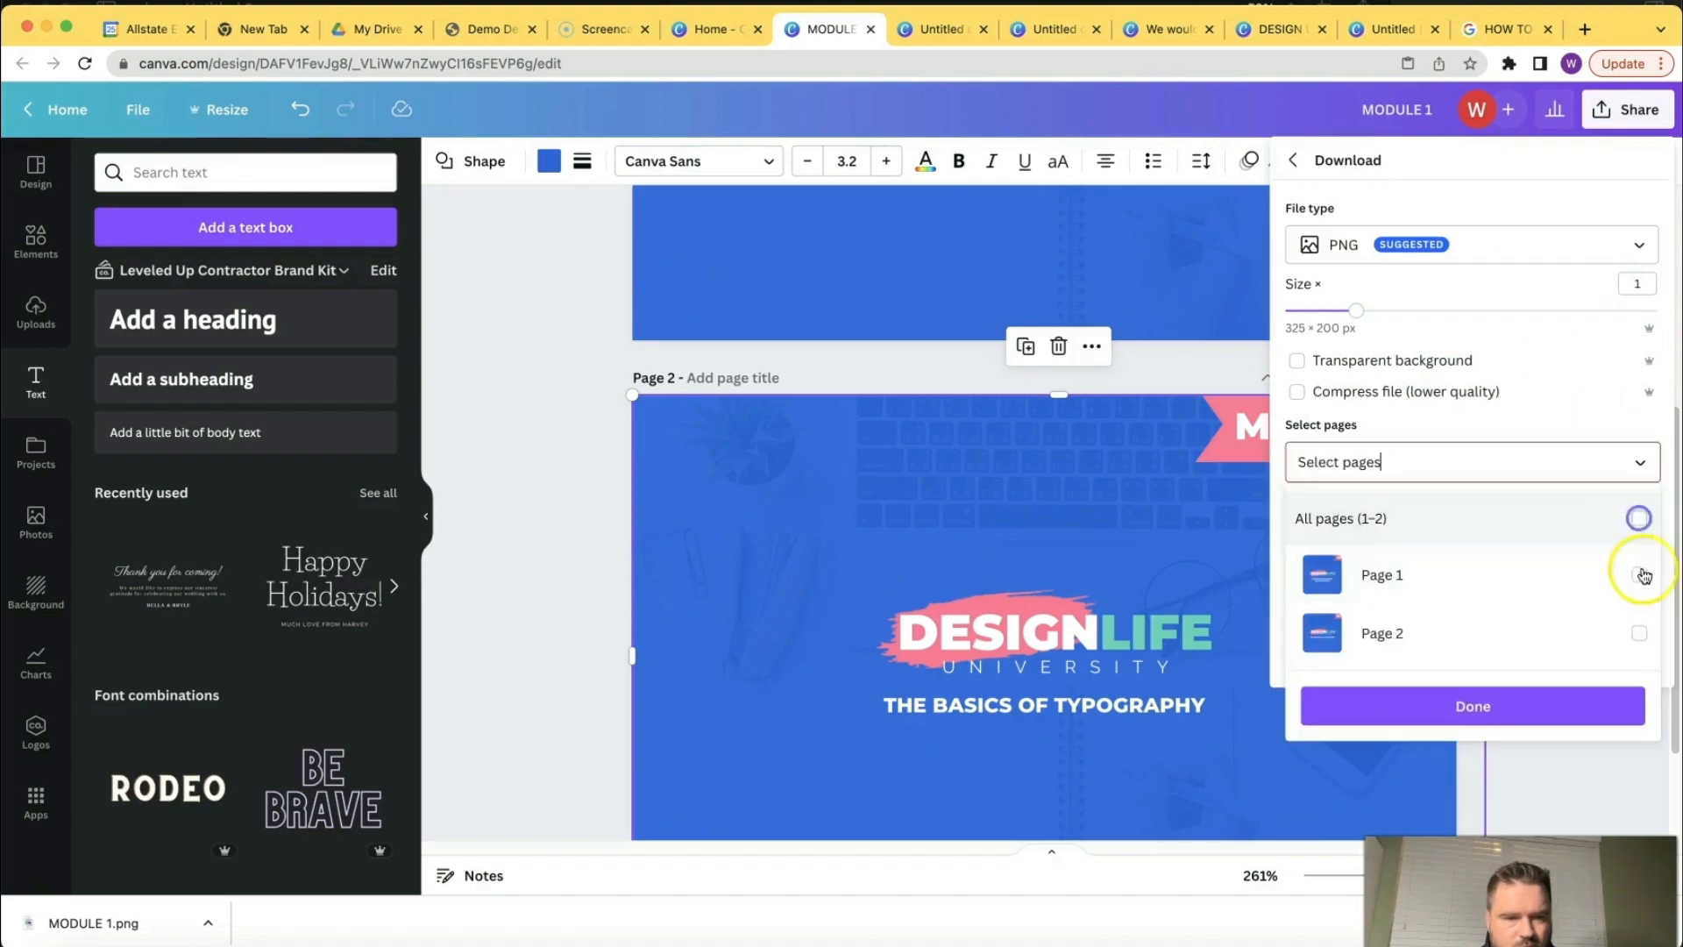
pyautogui.click(1639, 633)
pyautogui.click(1552, 706)
pyautogui.click(1529, 567)
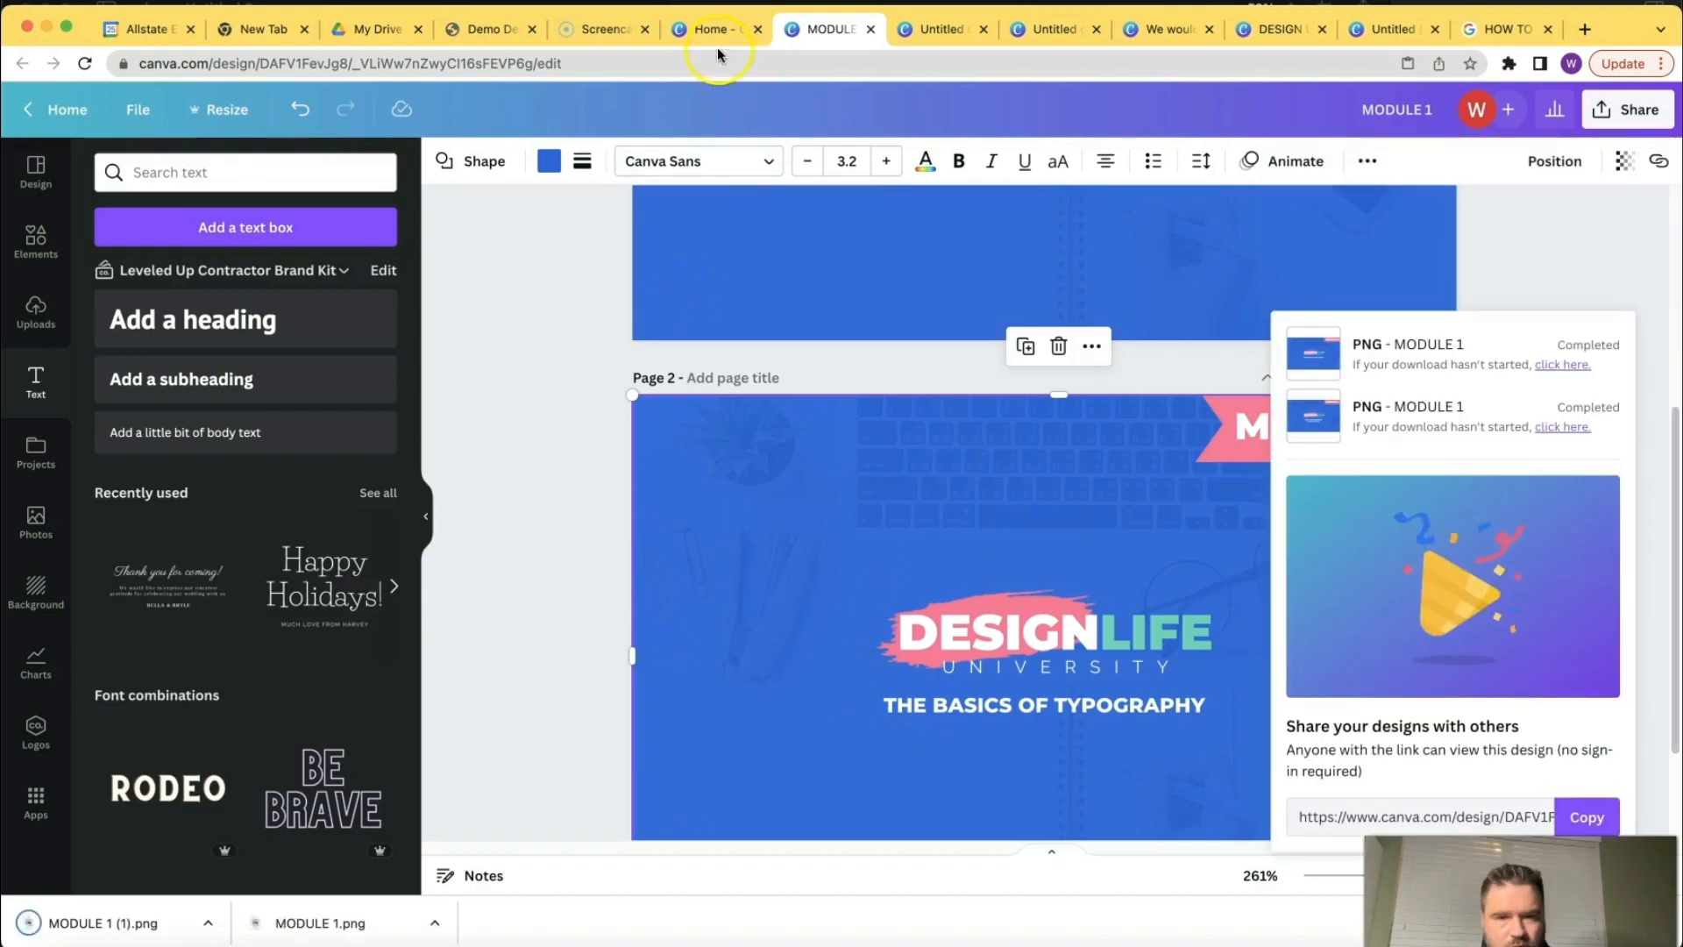
# Switch to the Divi page, upload MODULE 1 (1).png from Downloads as the second column blurb's image, and save the blurb.
pyautogui.click(487, 29)
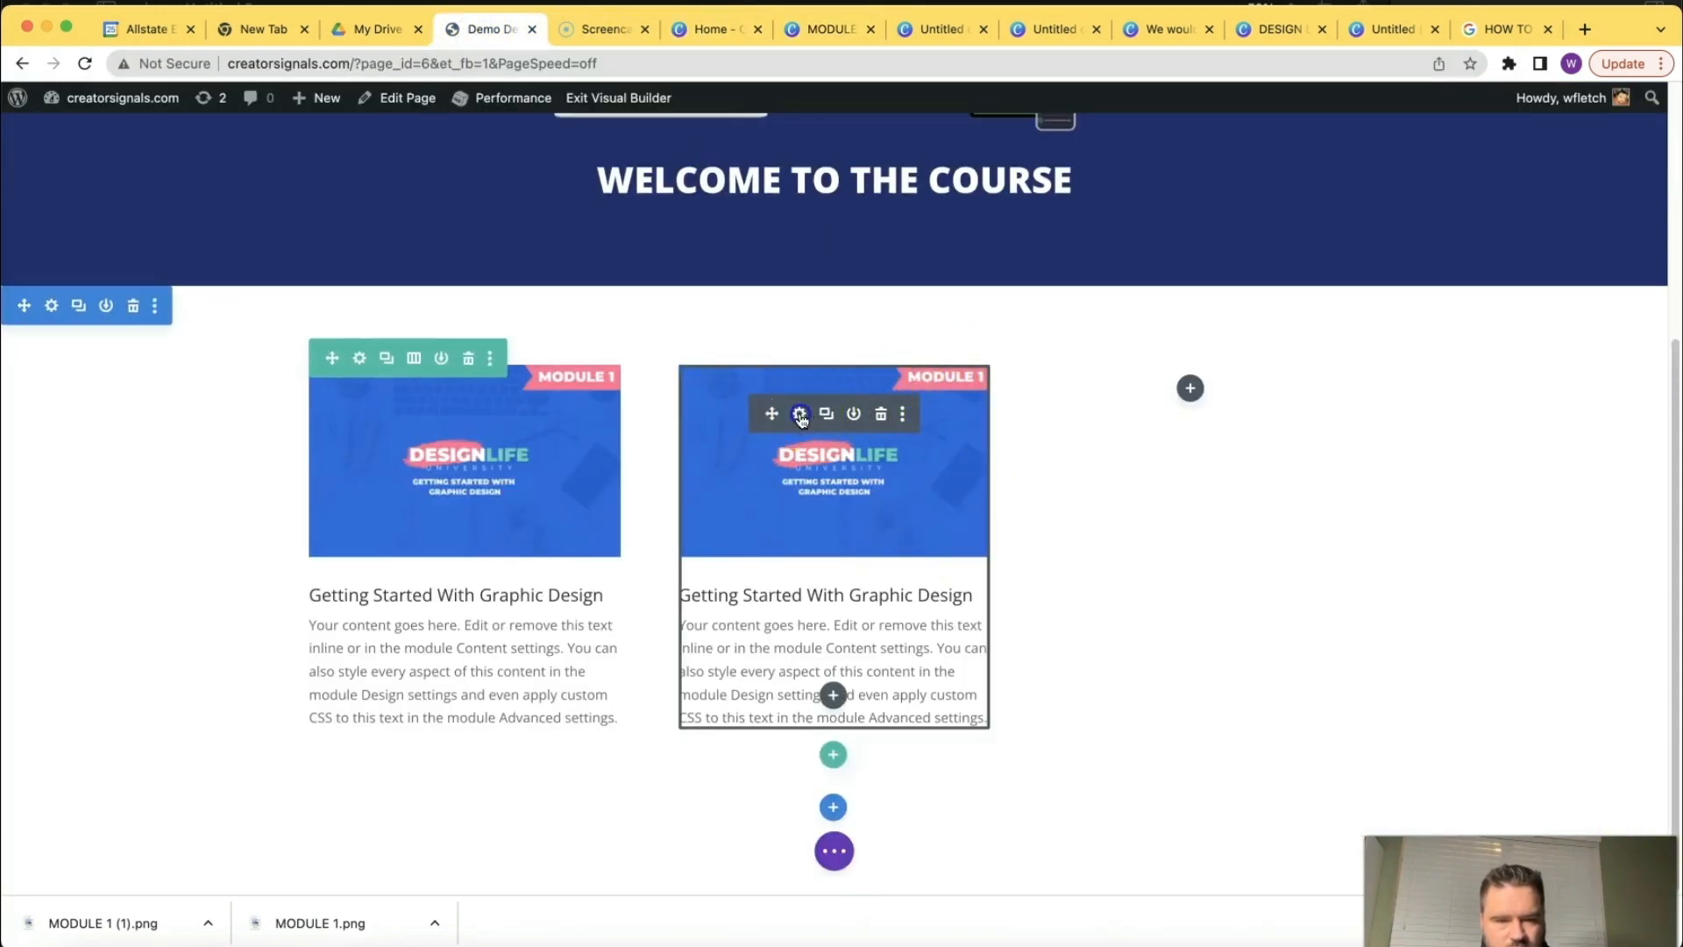
pyautogui.click(800, 416)
pyautogui.scroll(-3, 1139, 395)
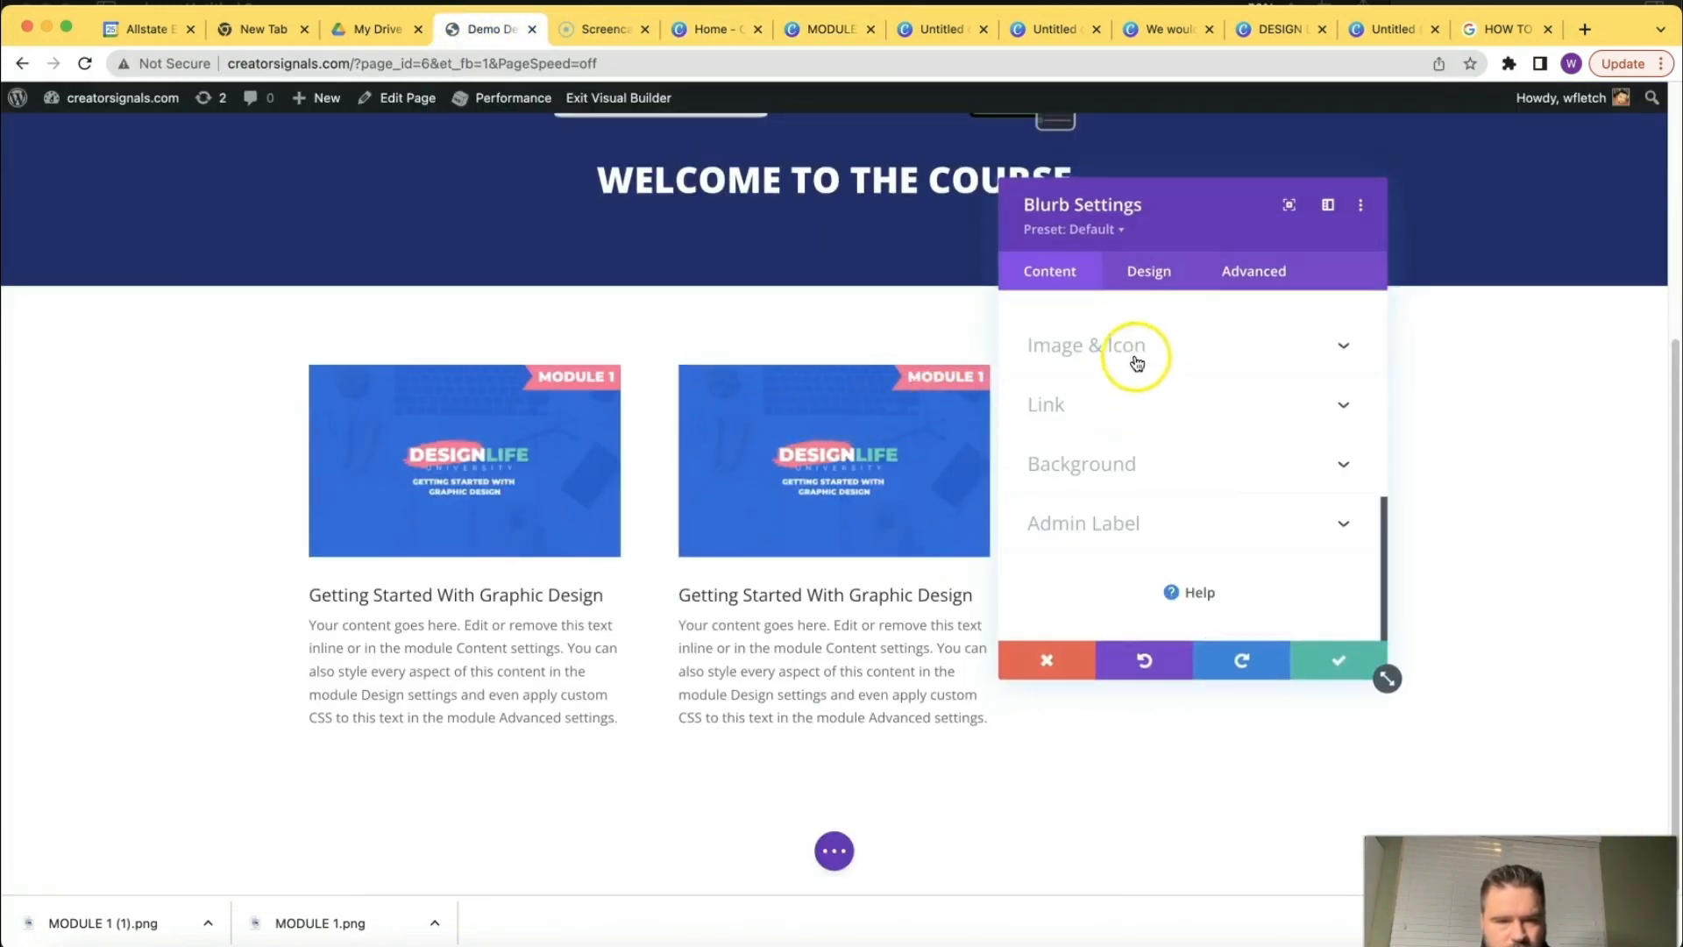
pyautogui.click(1131, 347)
pyautogui.click(1173, 515)
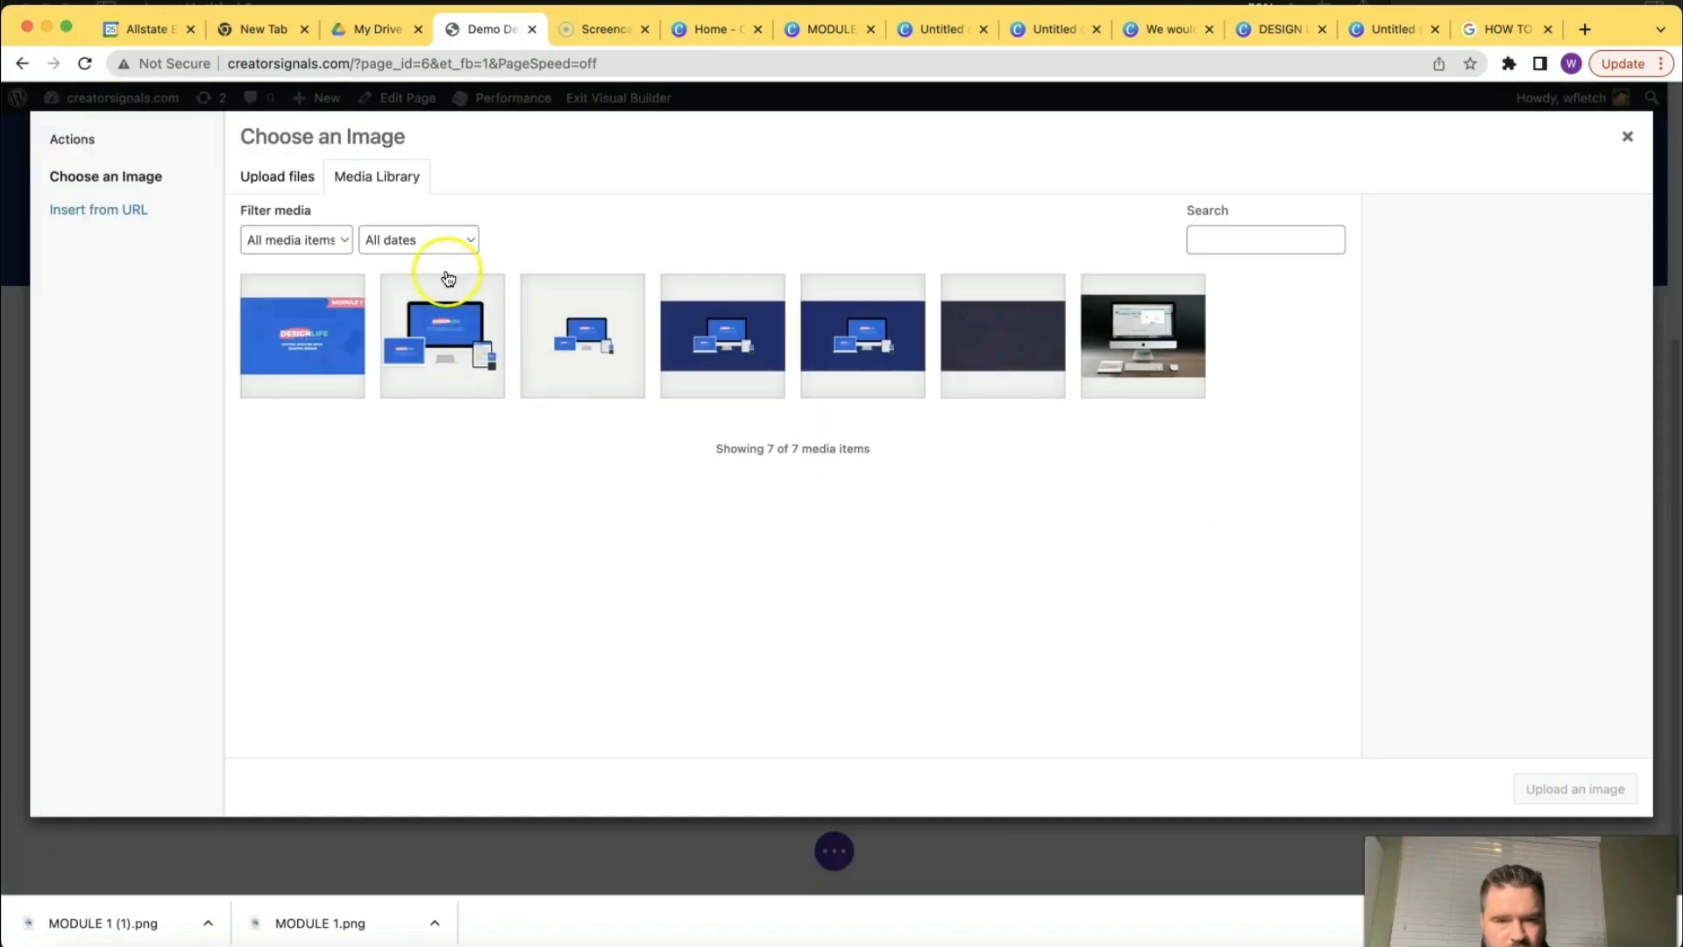
pyautogui.click(274, 175)
pyautogui.click(940, 480)
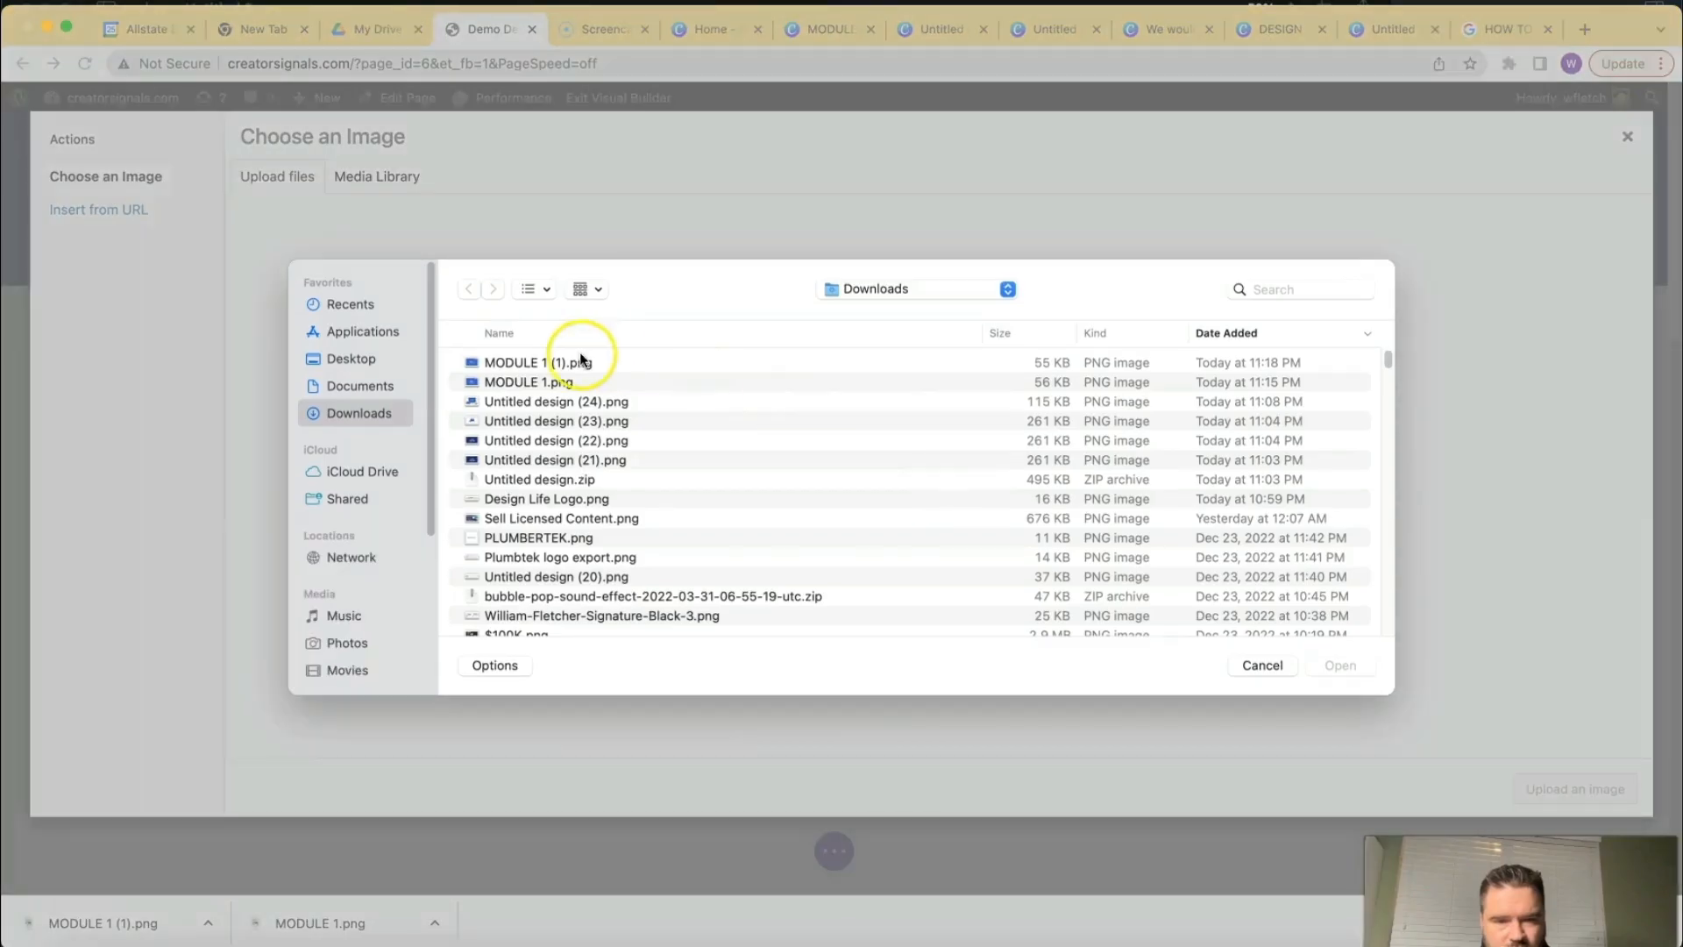
pyautogui.click(533, 367)
pyautogui.click(1354, 666)
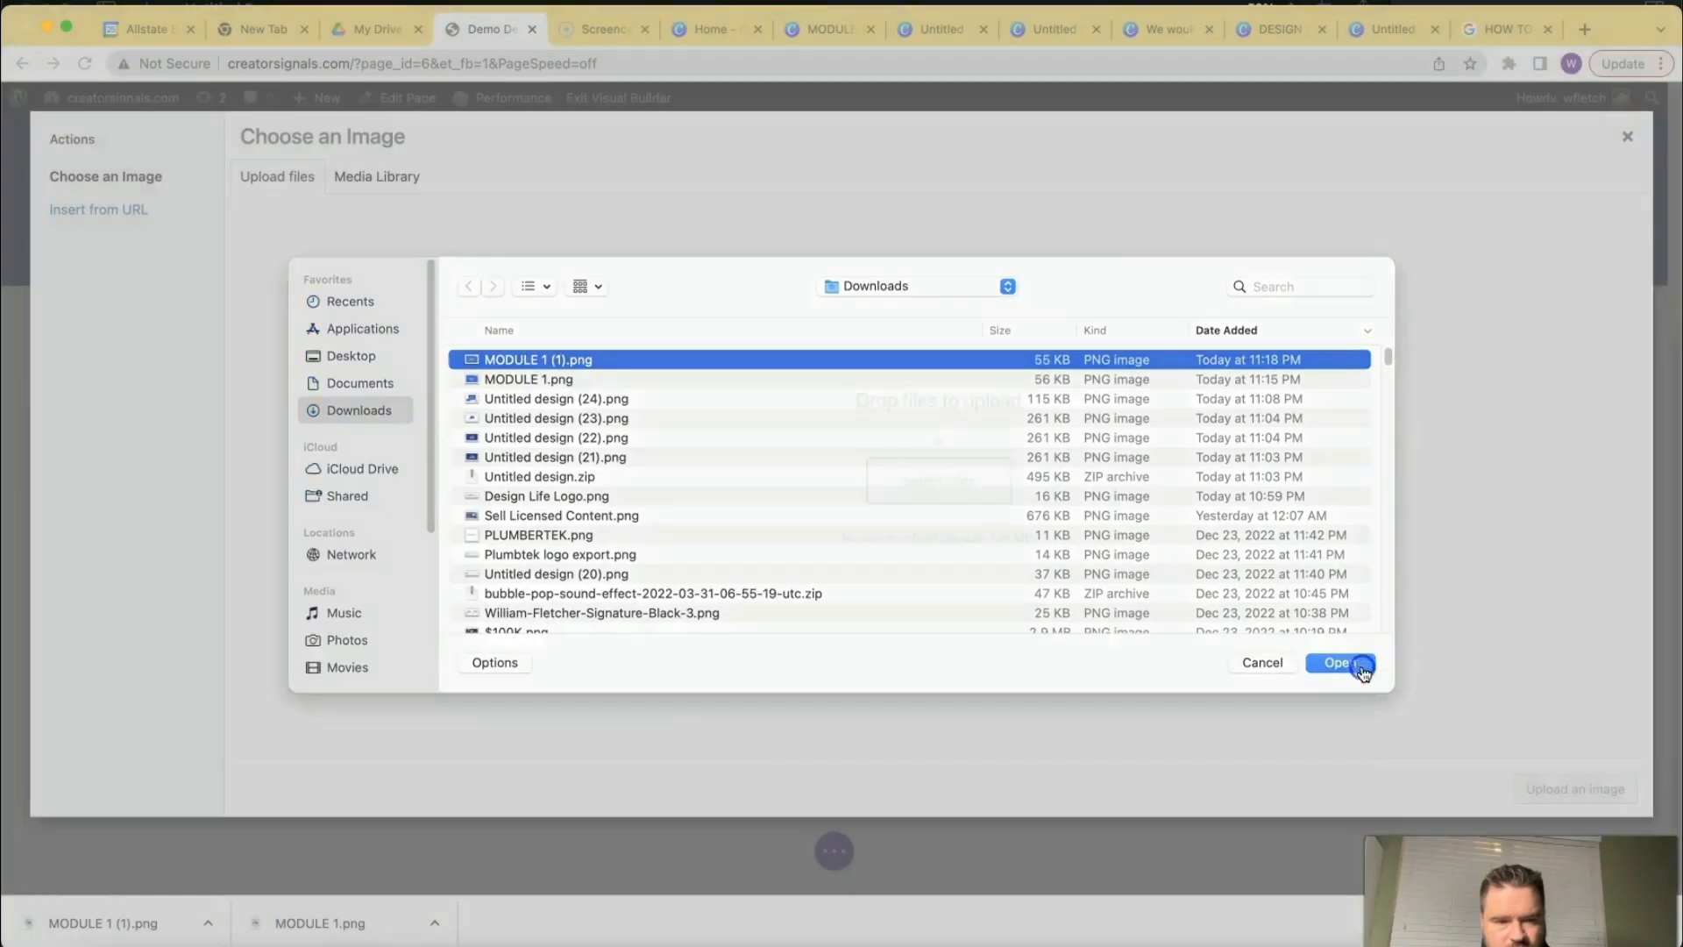
pyautogui.click(1573, 788)
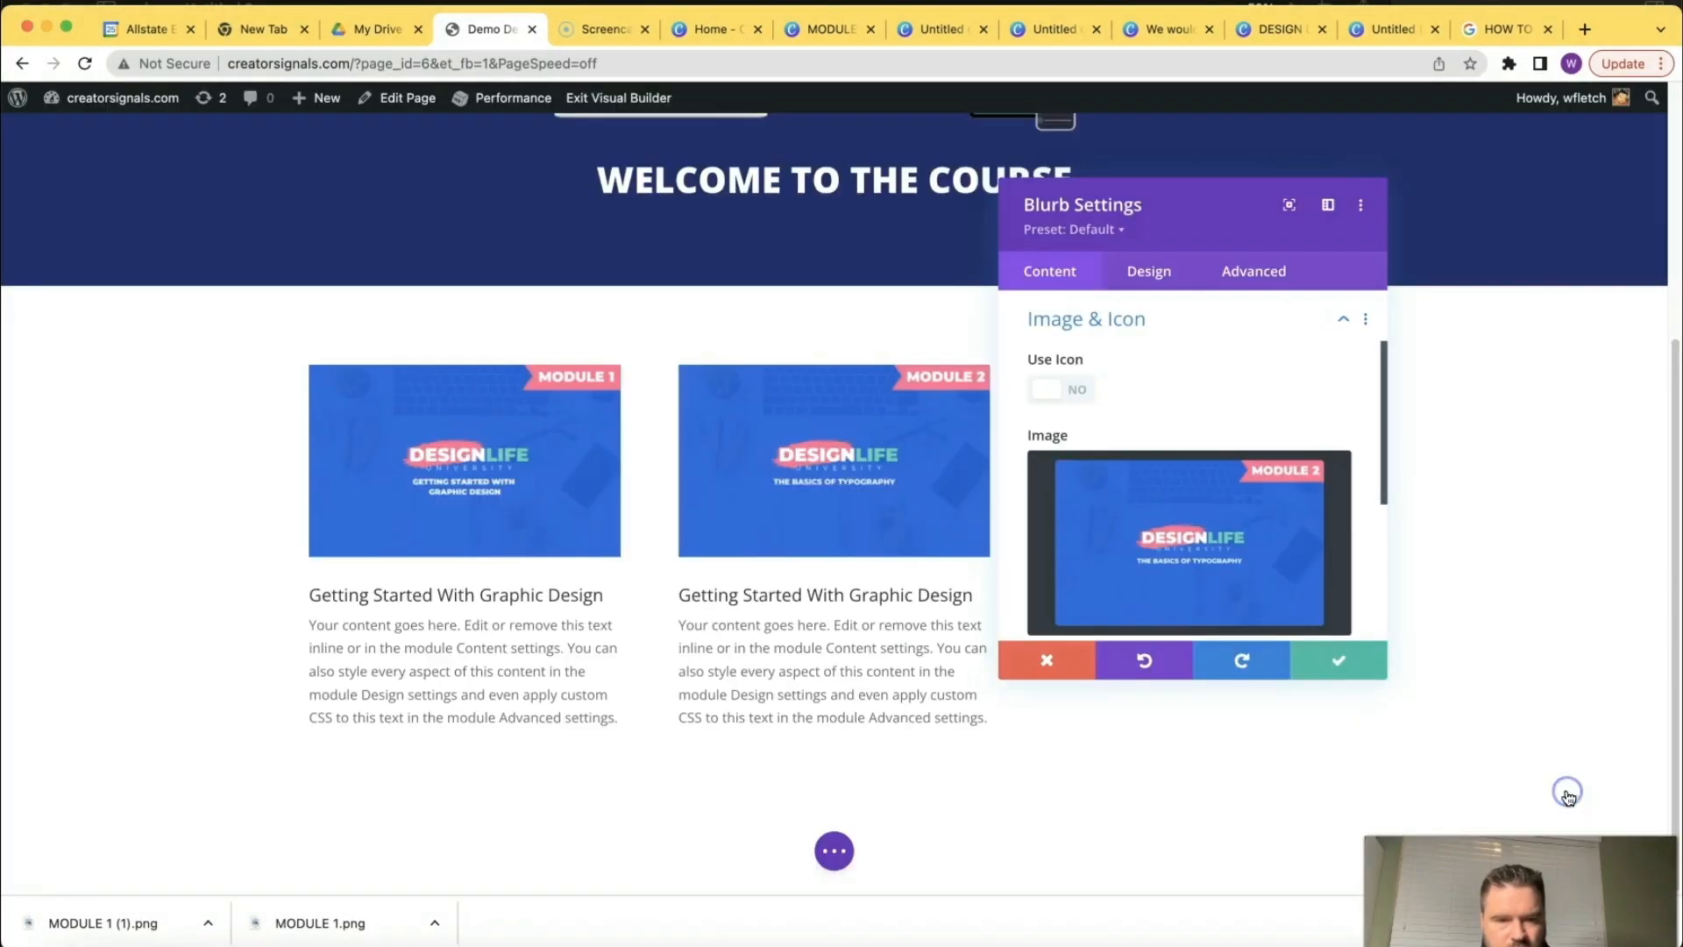
pyautogui.click(1352, 672)
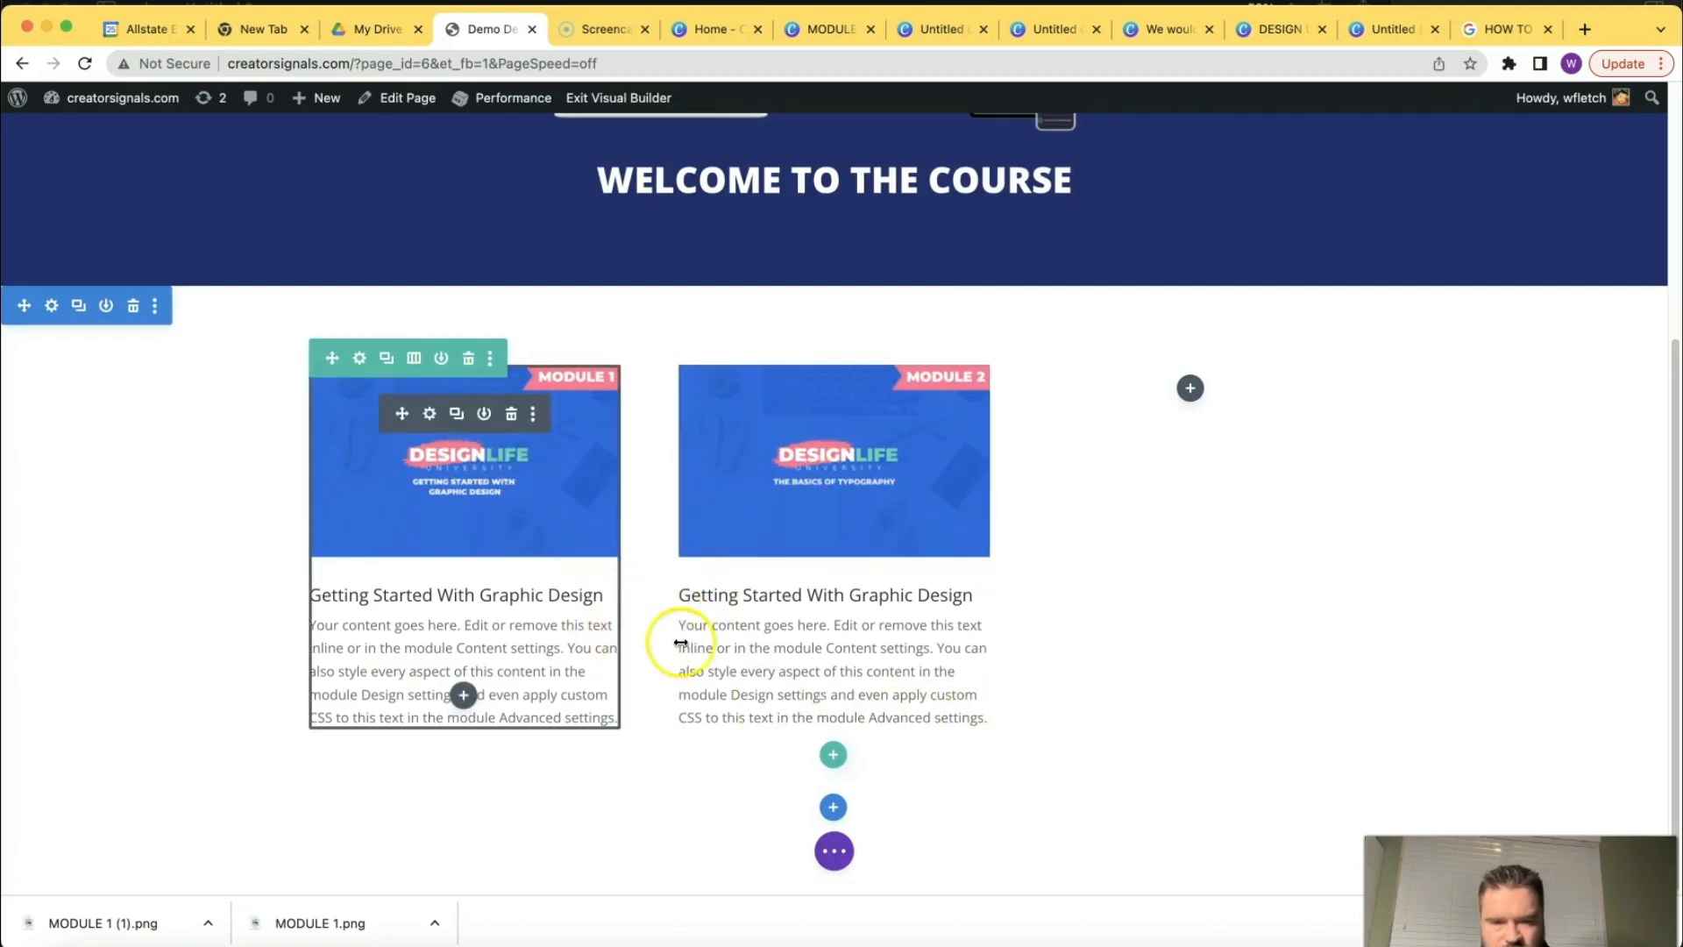
pyautogui.scroll(1, 929, 708)
pyautogui.scroll(4, 956, 712)
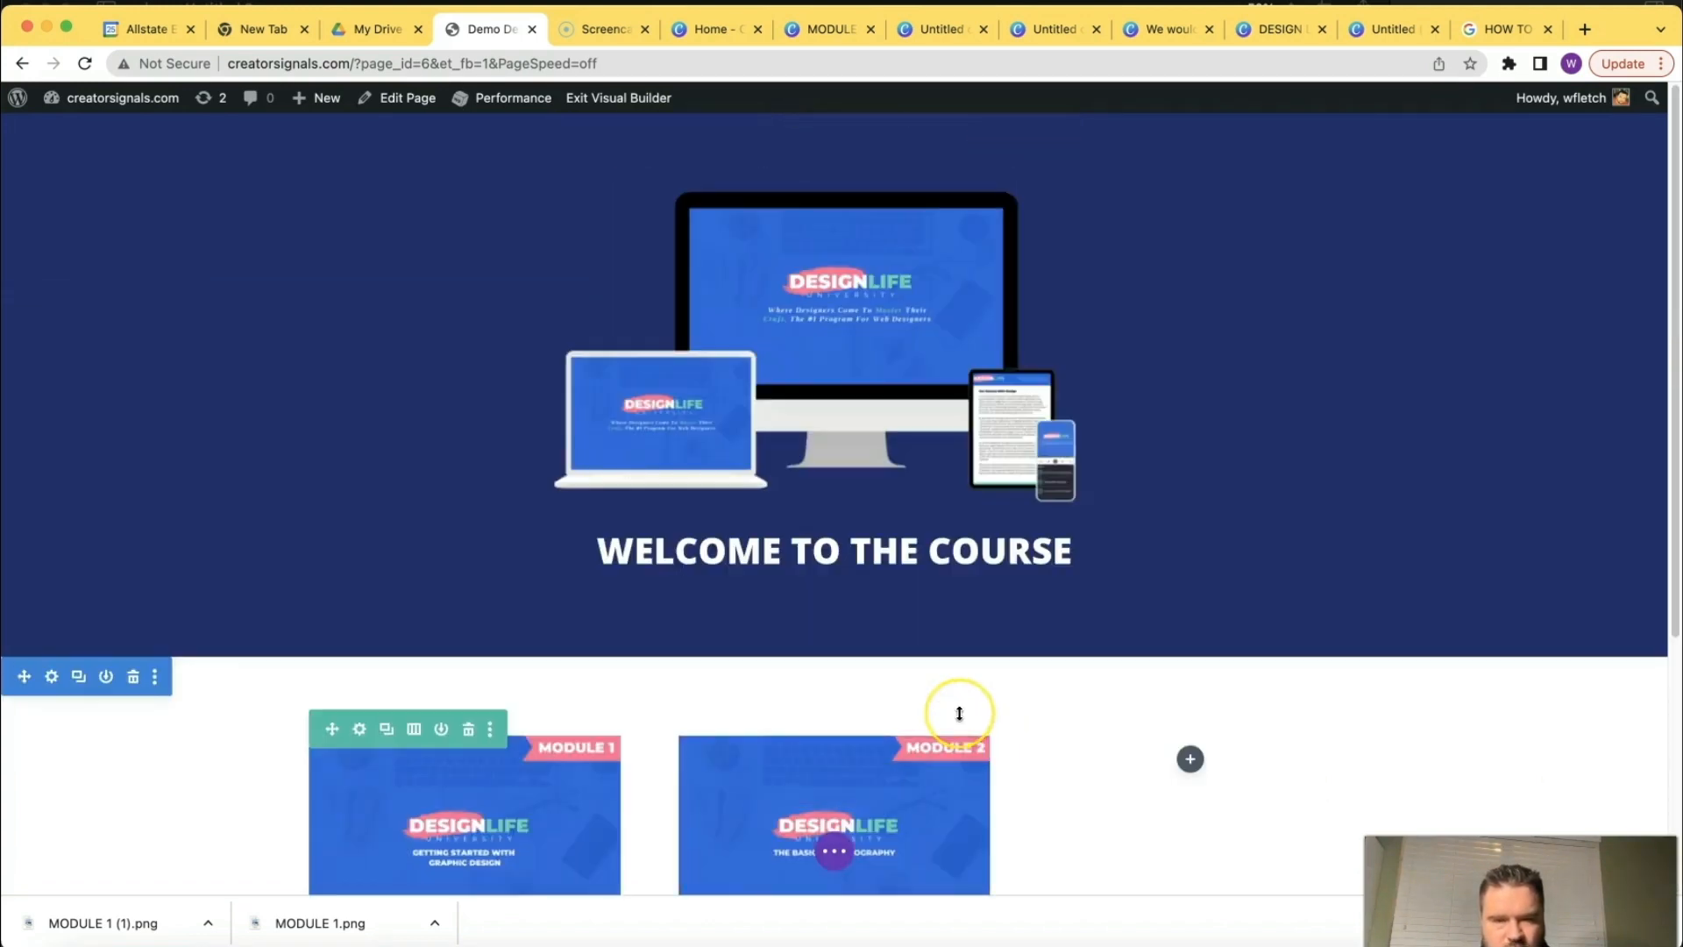
pyautogui.scroll(-4, 958, 713)
pyautogui.scroll(4, 960, 715)
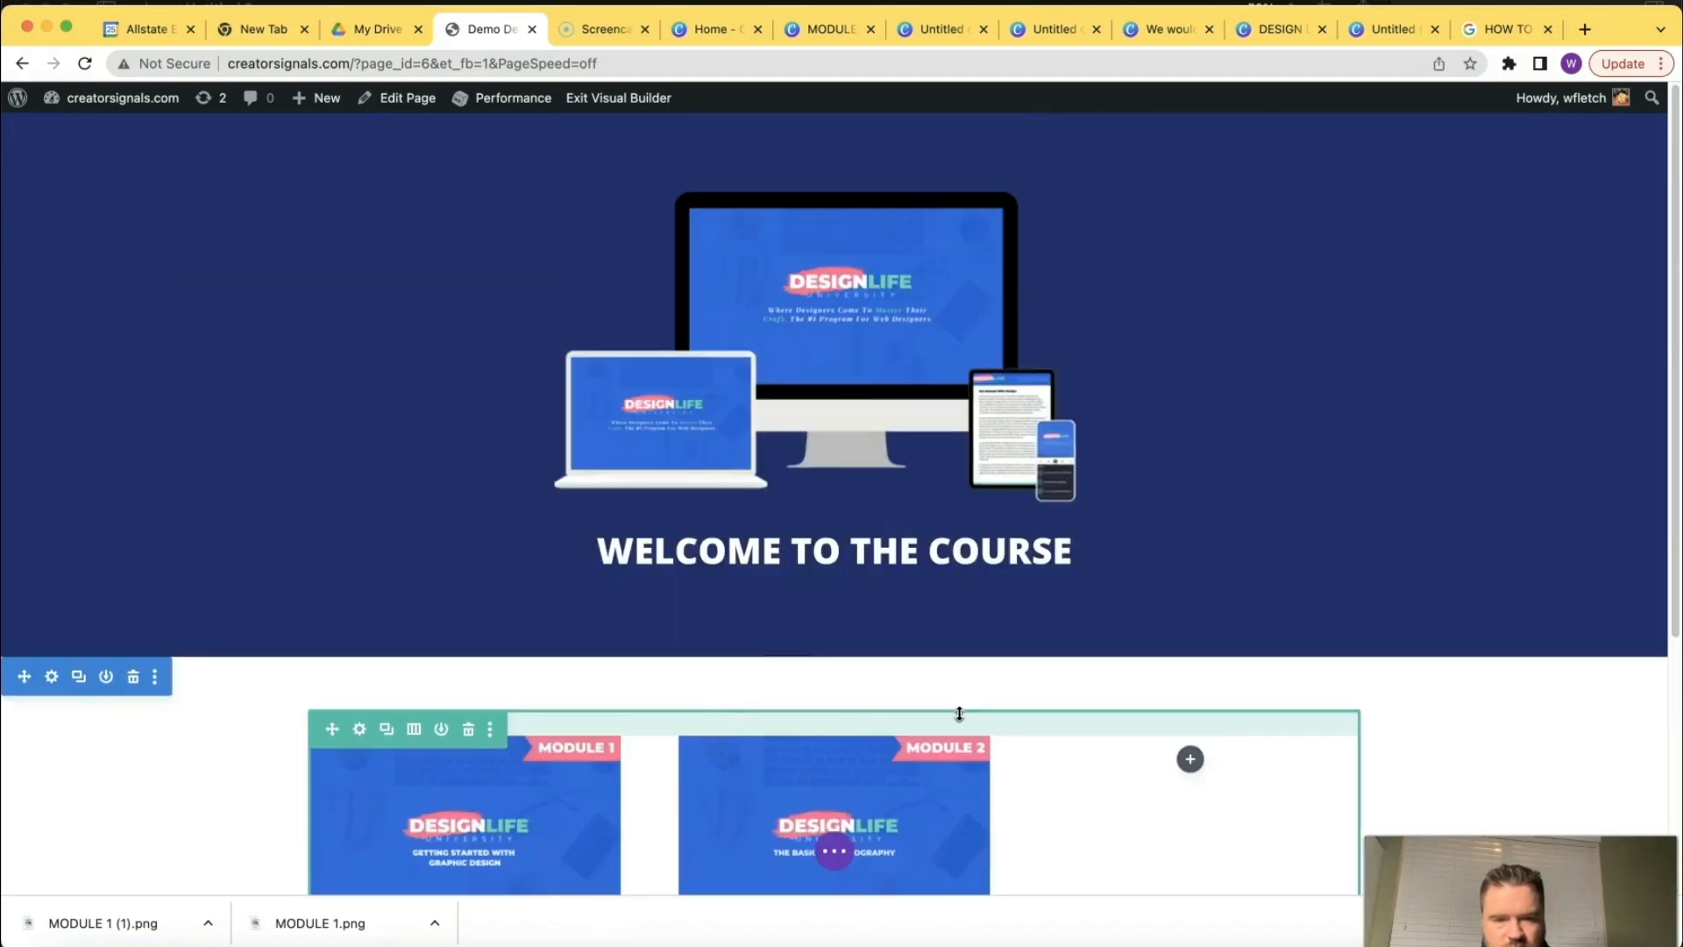
pyautogui.scroll(-6, 959, 713)
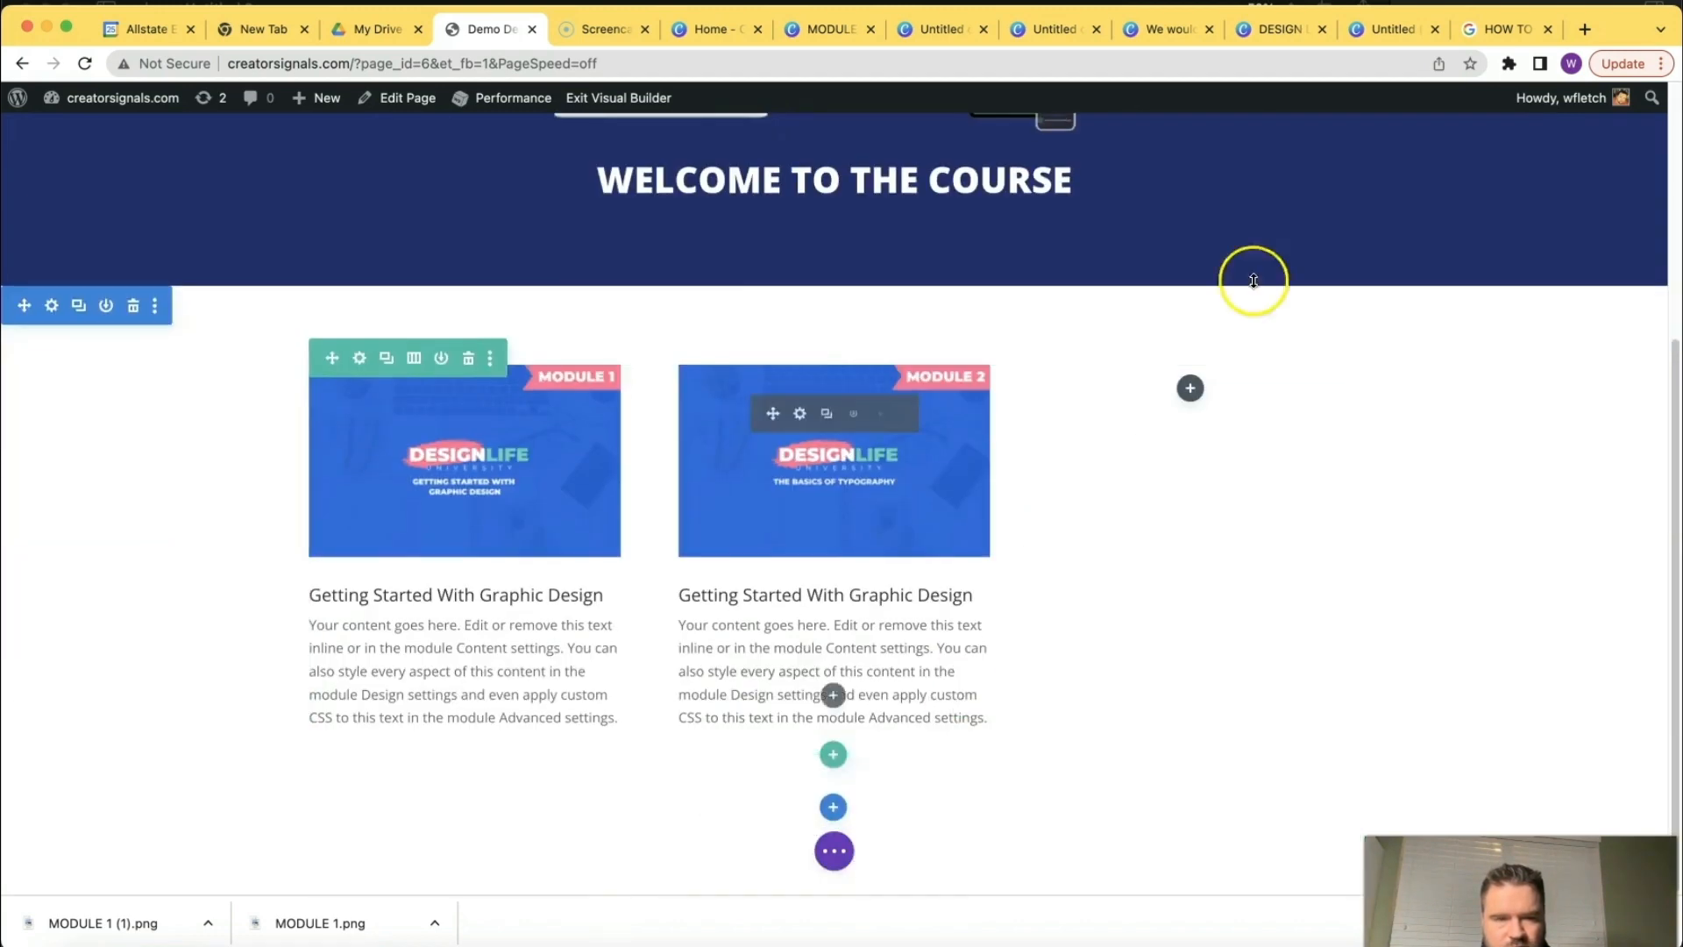
pyautogui.scroll(2, 1252, 278)
# Return to the module design in Canva, duplicate the Module 2 page, and change the copy's banner text to "MODULE 3".
pyautogui.click(740, 31)
pyautogui.click(802, 33)
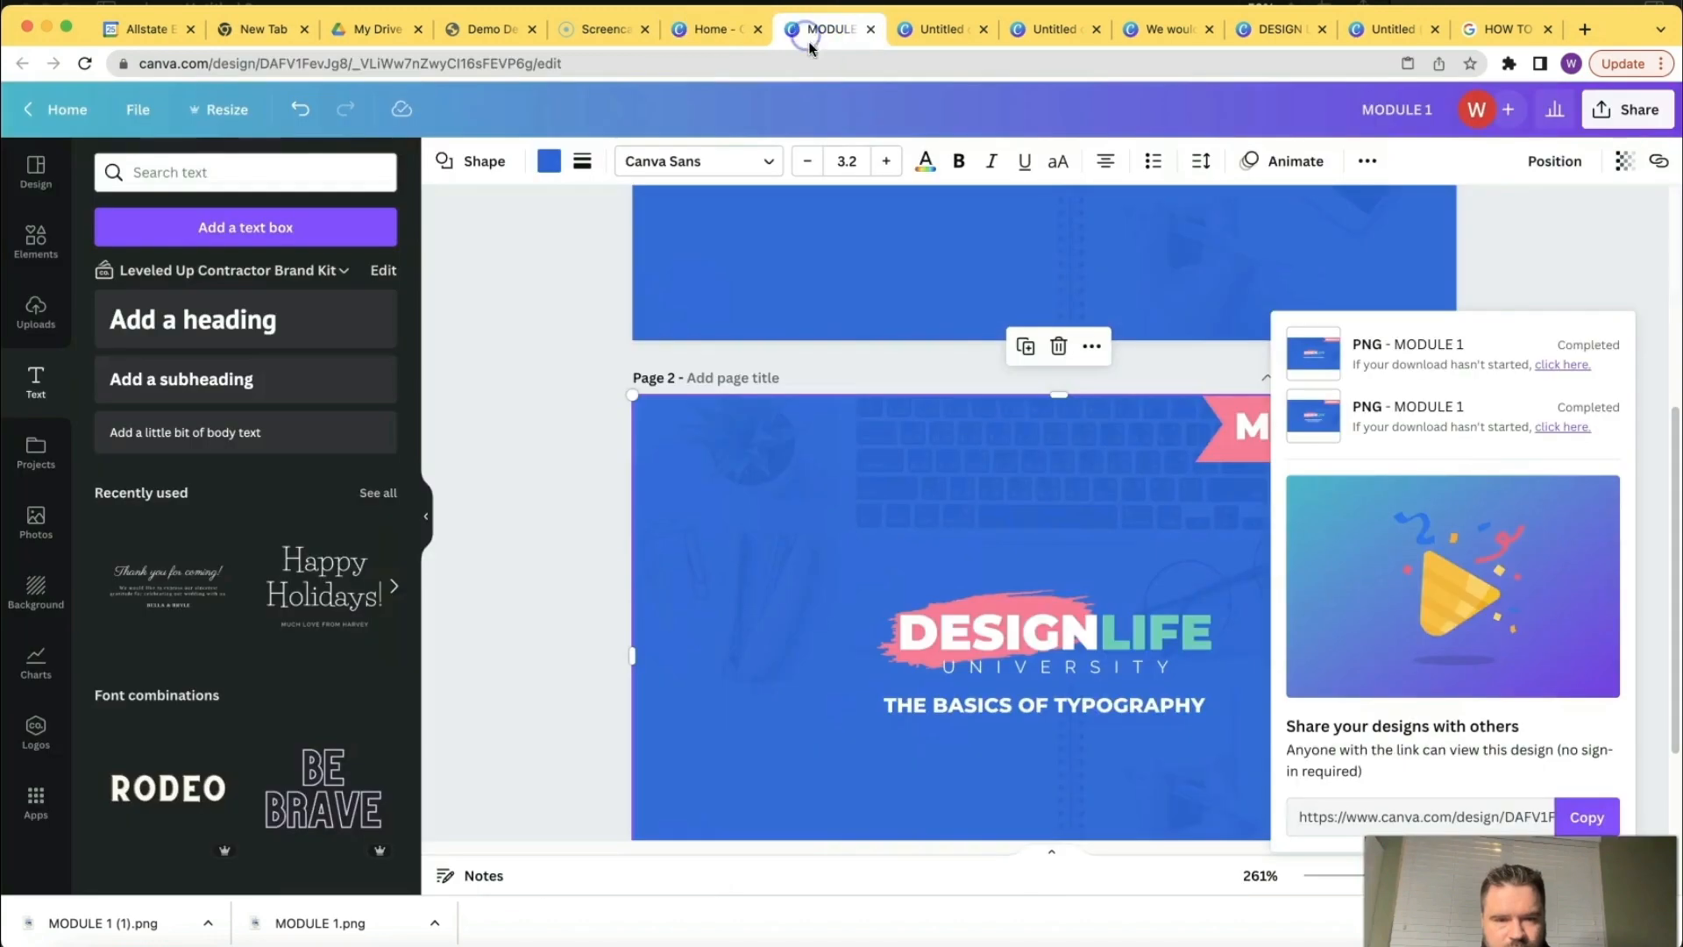
pyautogui.click(716, 444)
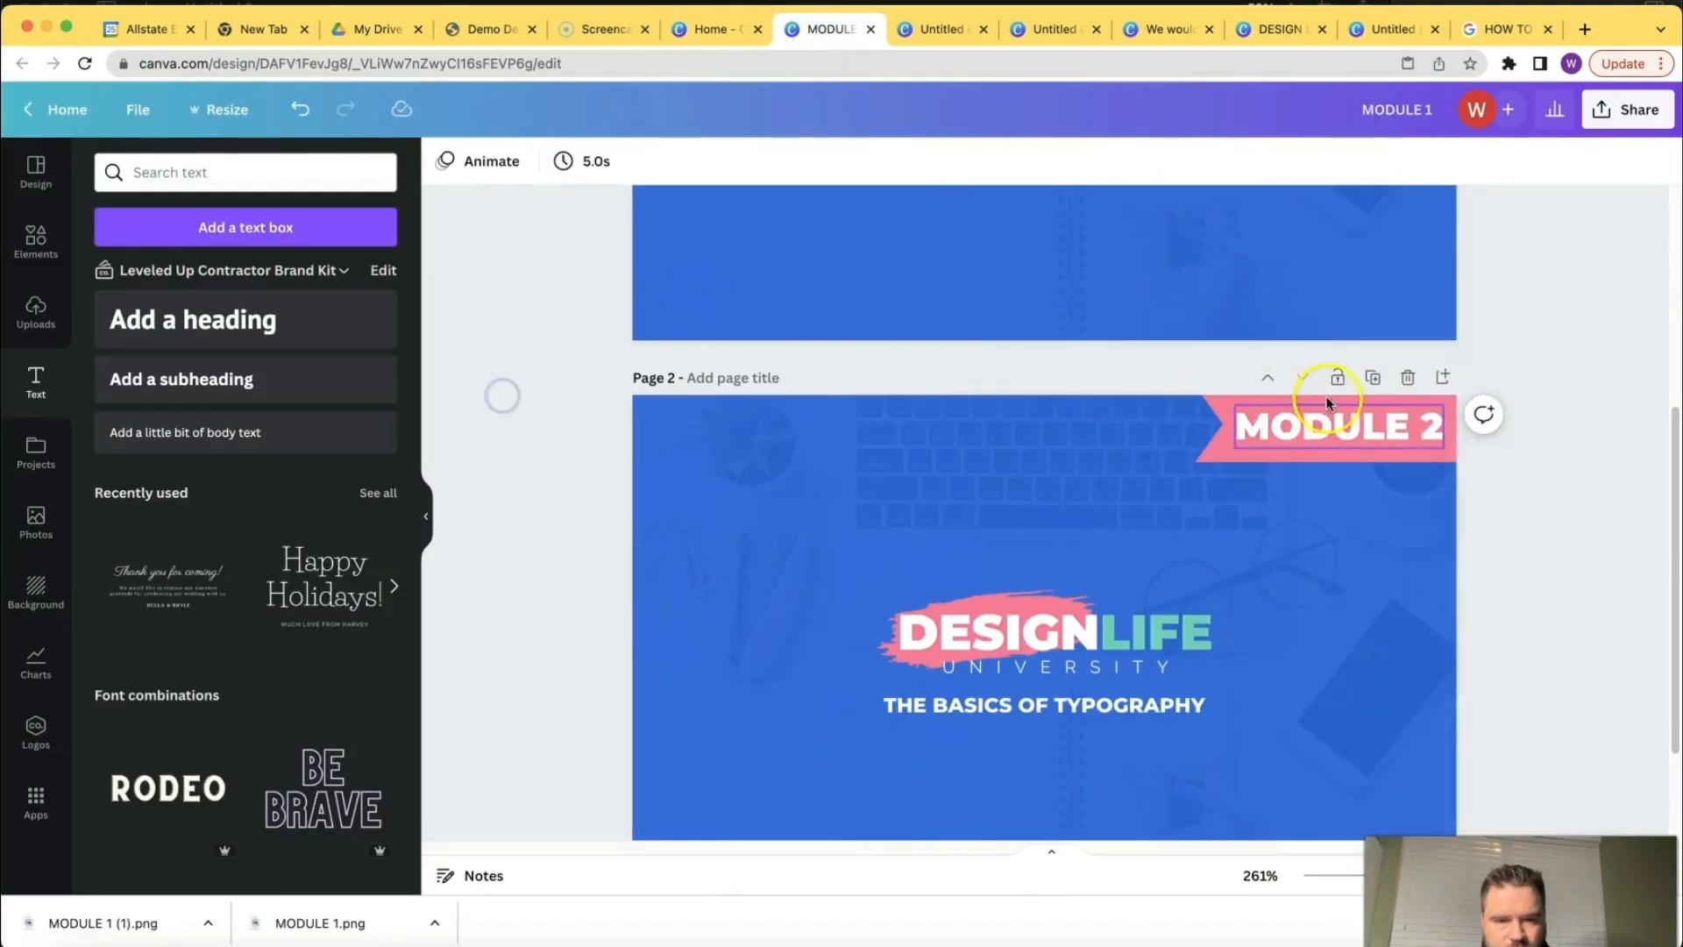
pyautogui.scroll(-1, 1378, 377)
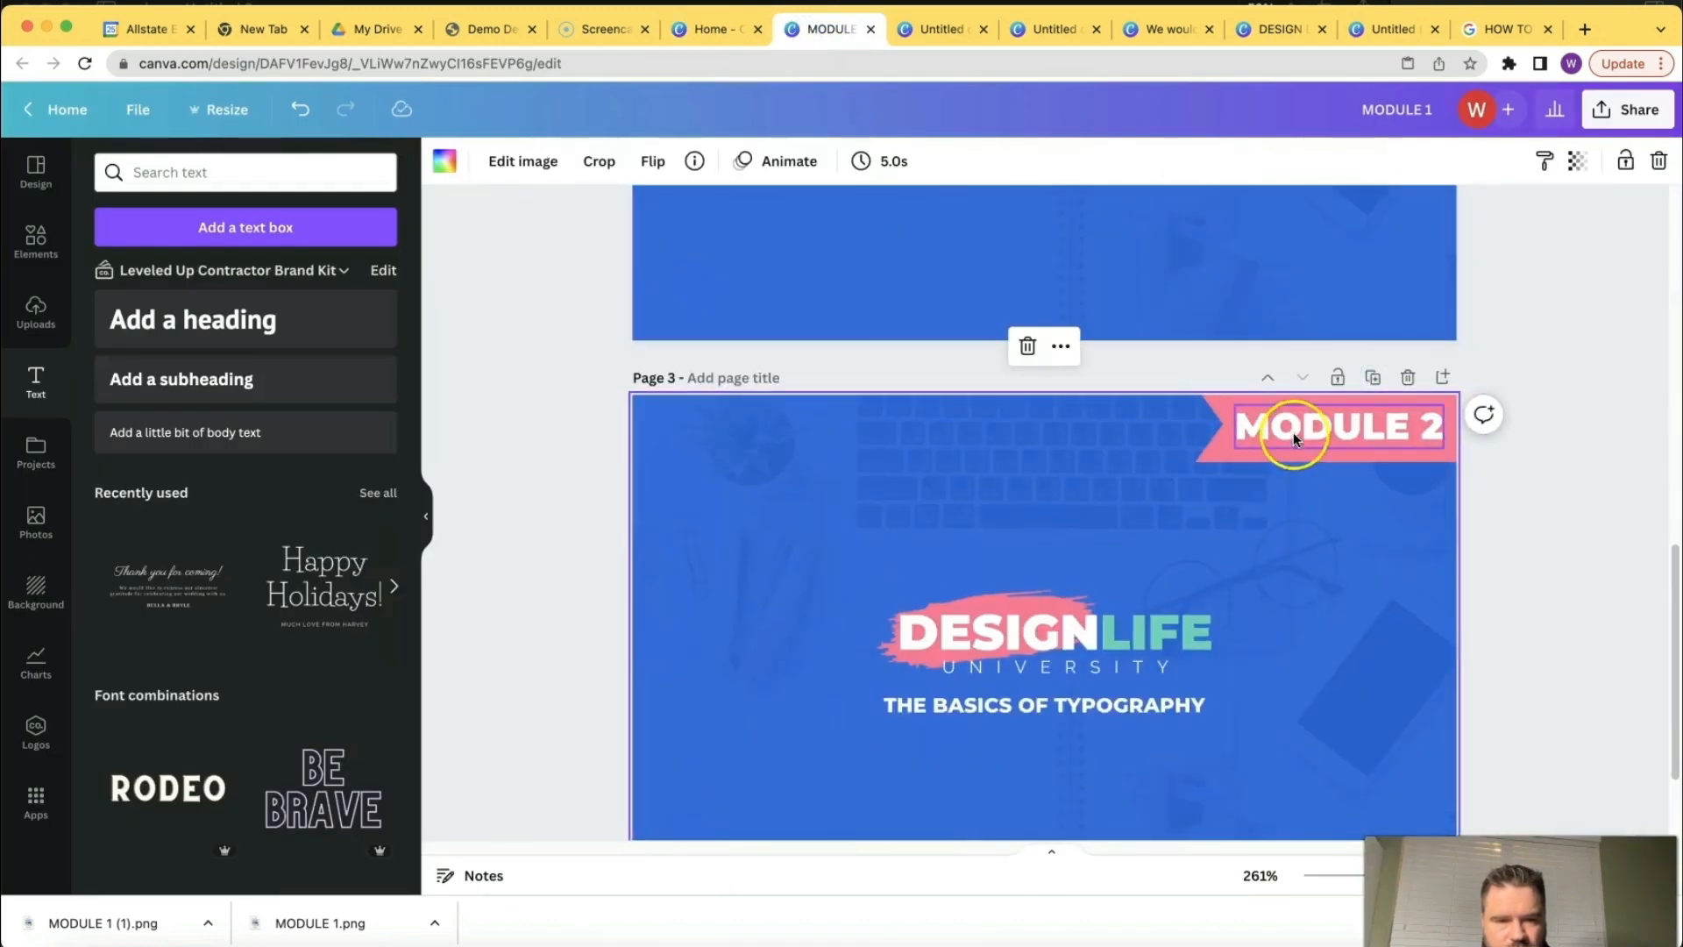
pyautogui.doubleClick(1295, 431)
pyautogui.click(1382, 429)
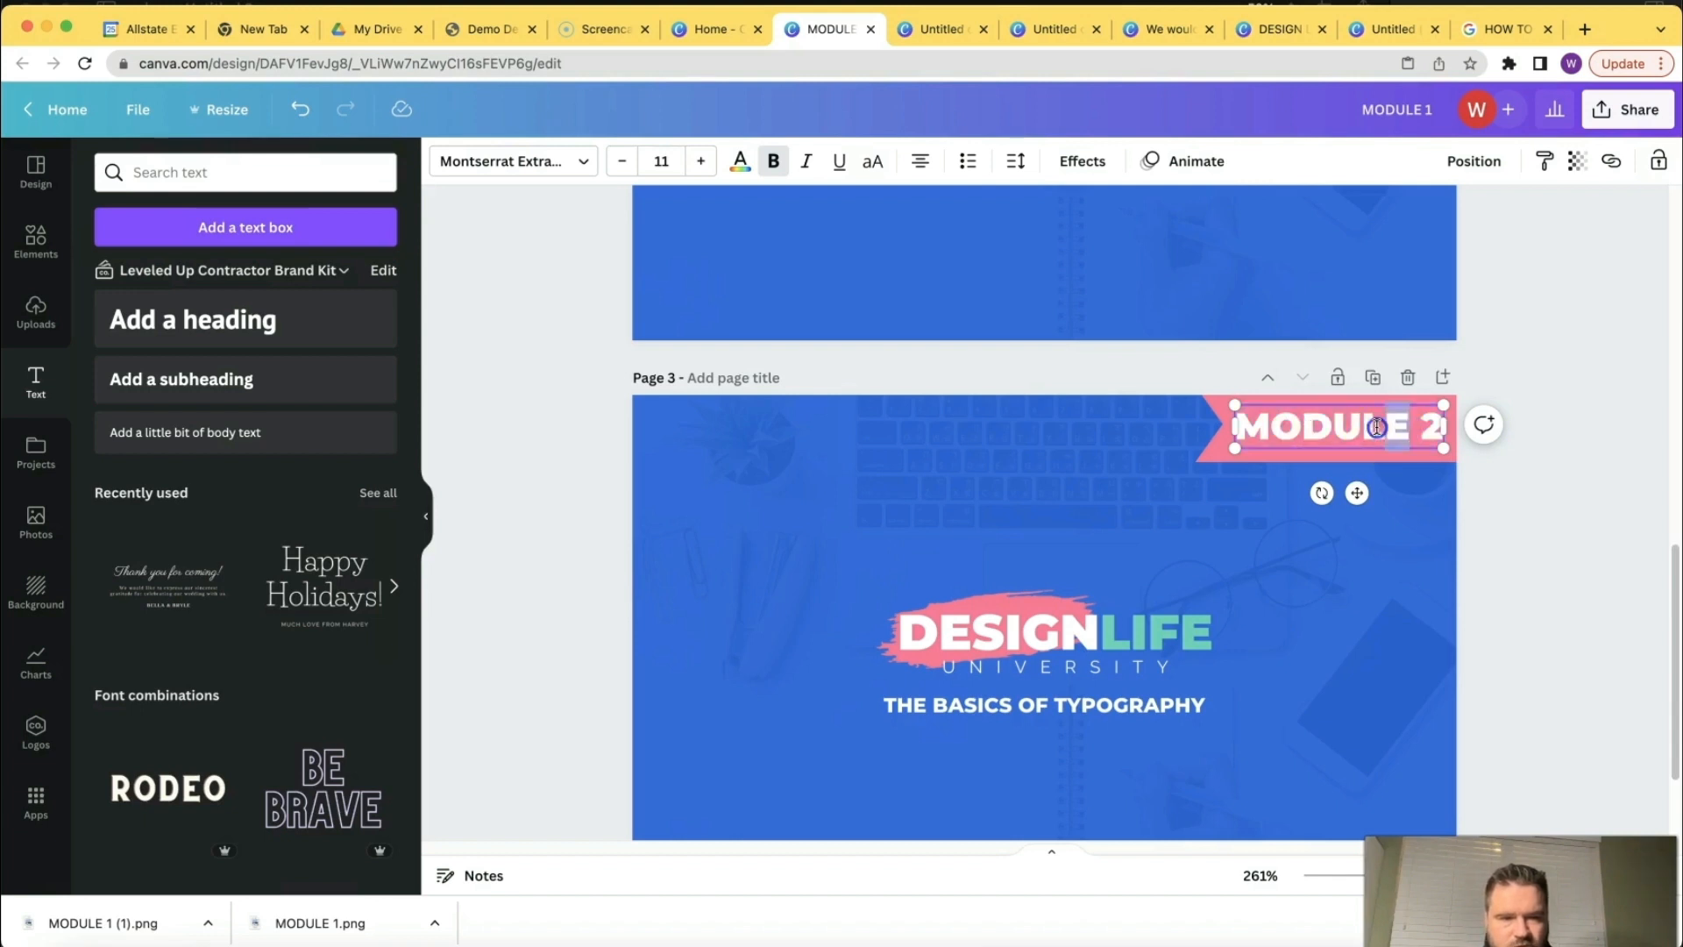
pyautogui.click(1433, 426)
pyautogui.press('BackSpace')
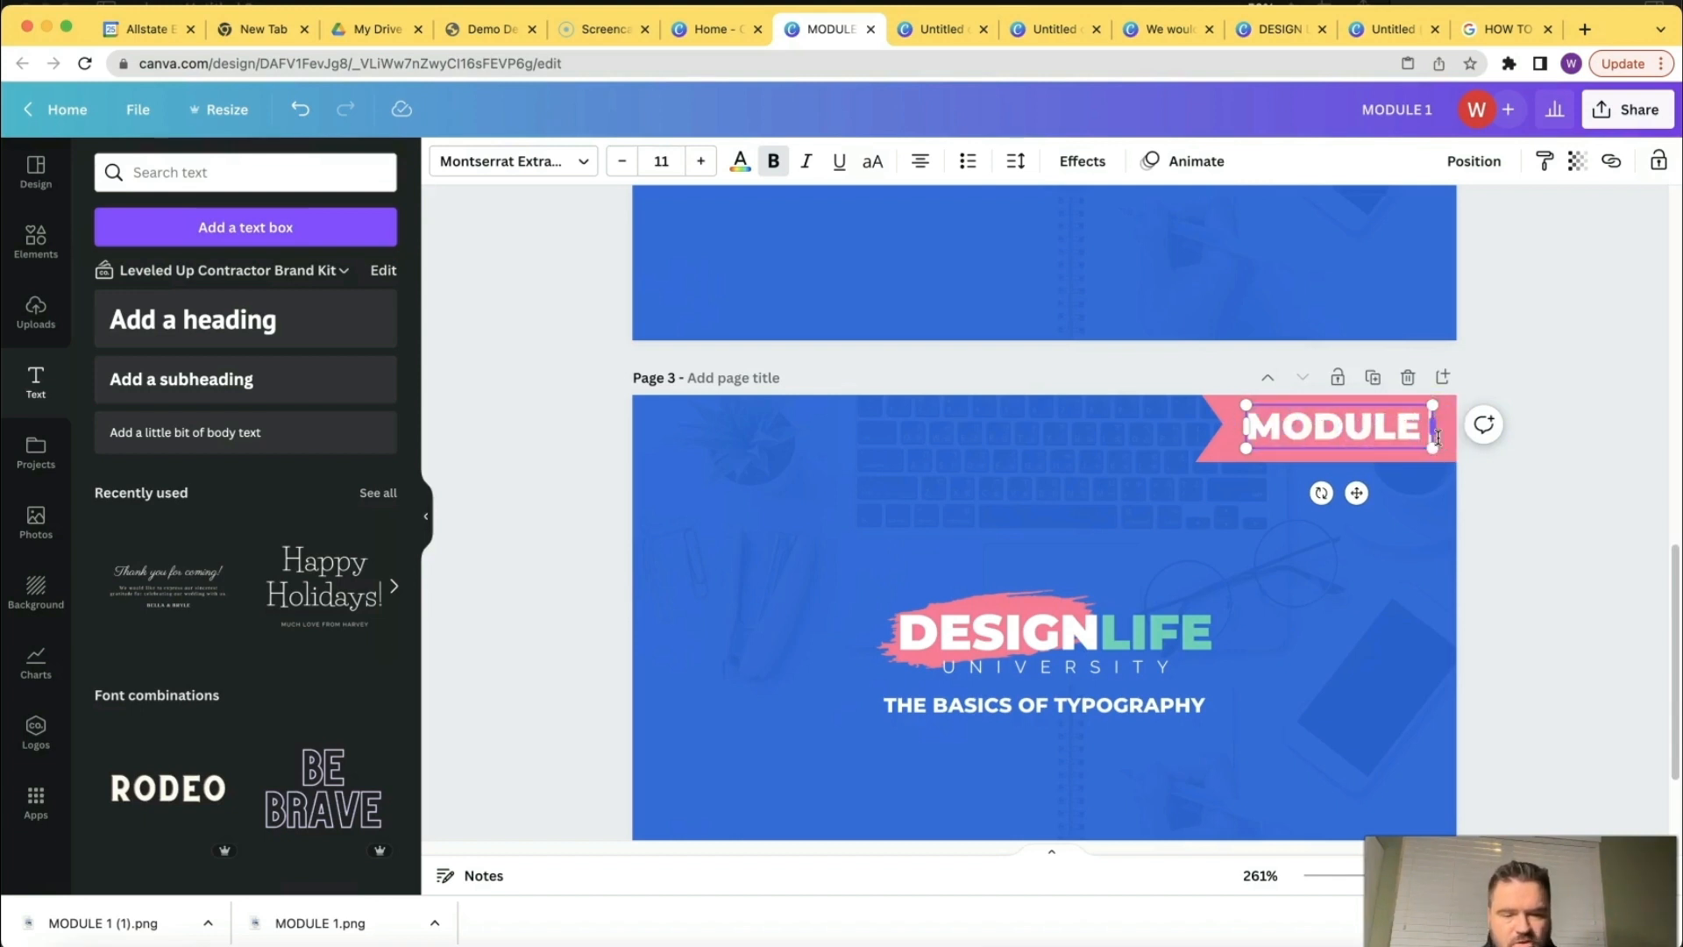
pyautogui.write('3')
pyautogui.click(759, 296)
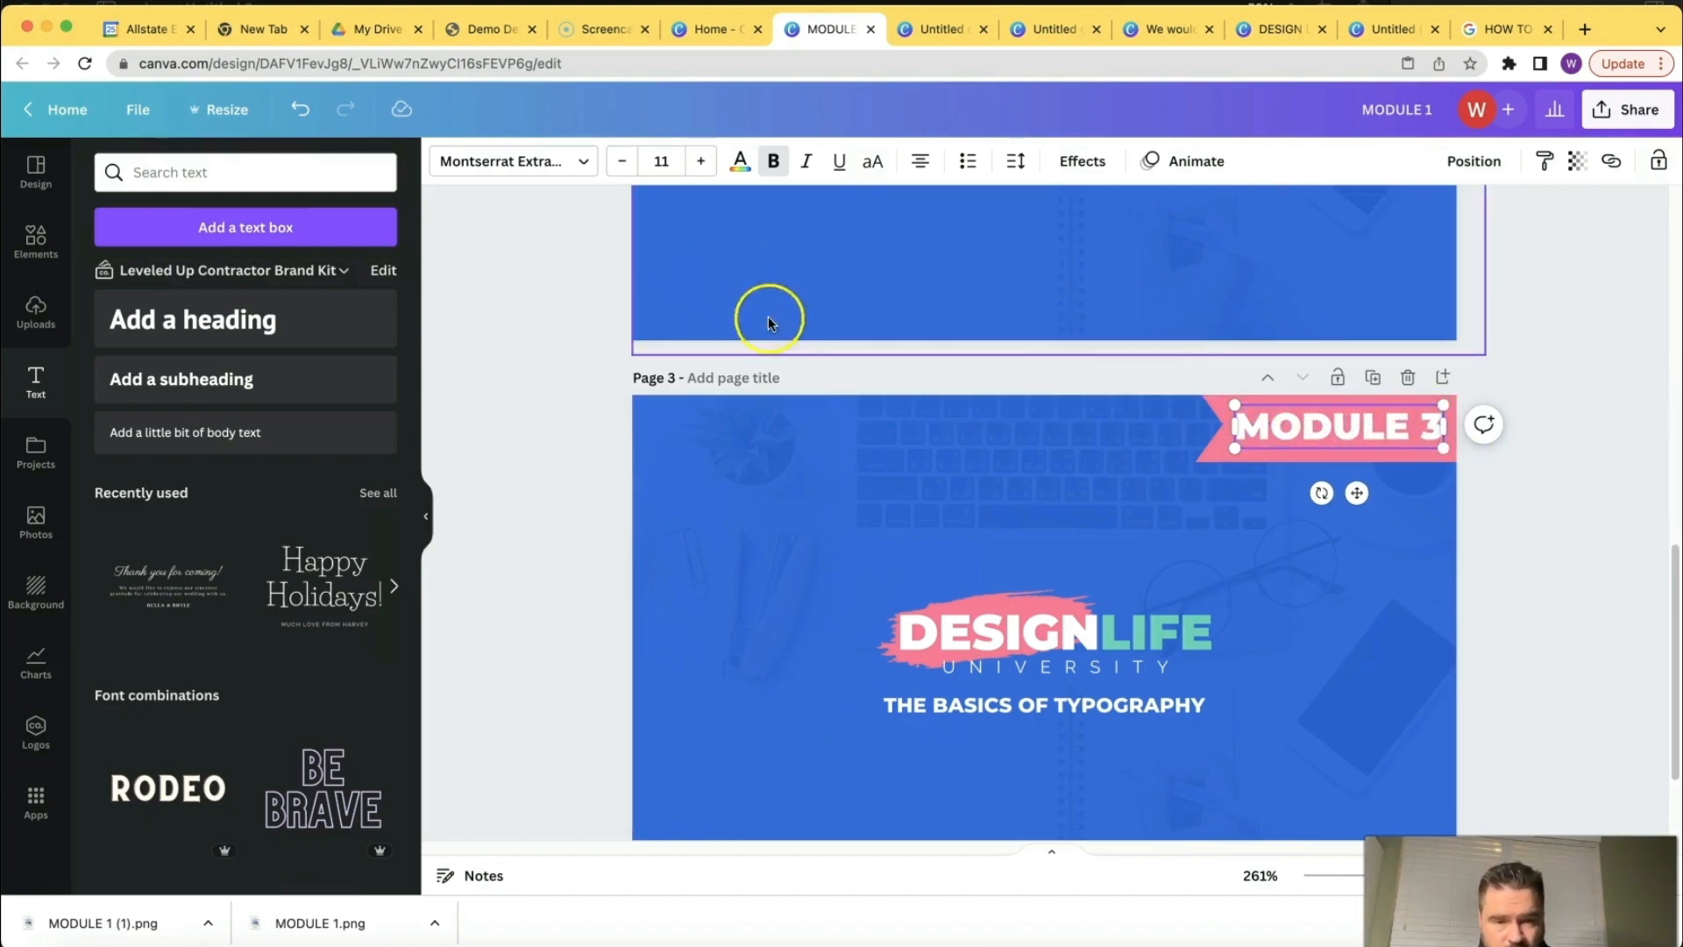
pyautogui.scroll(2, 805, 493)
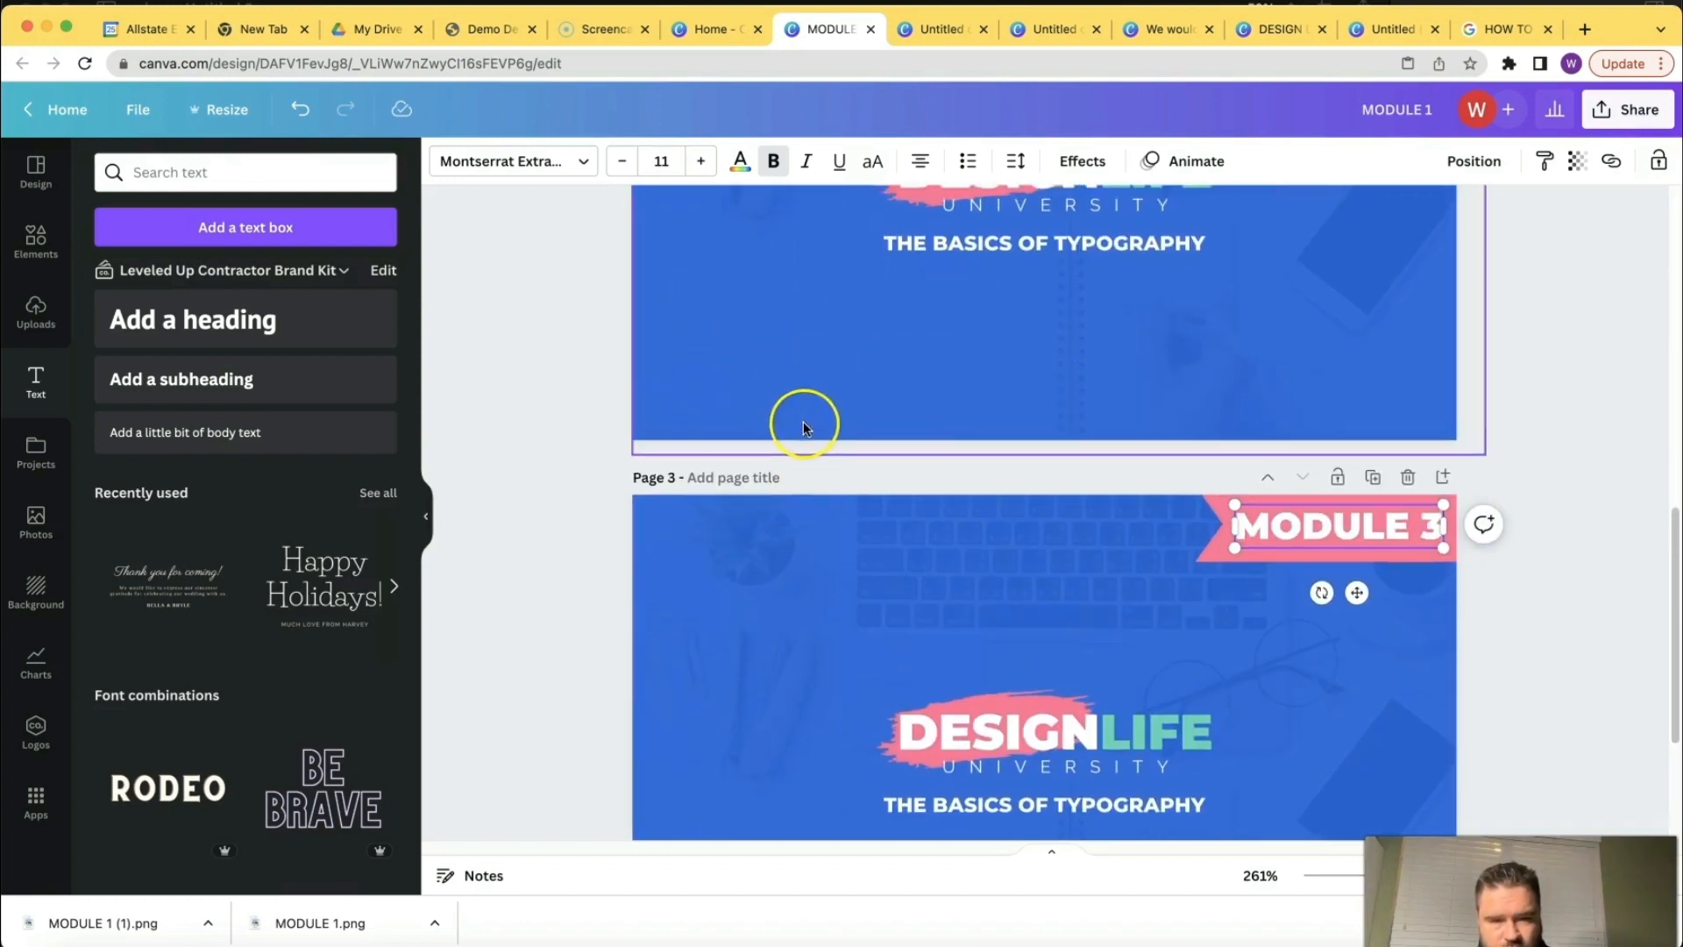
pyautogui.scroll(5, 802, 423)
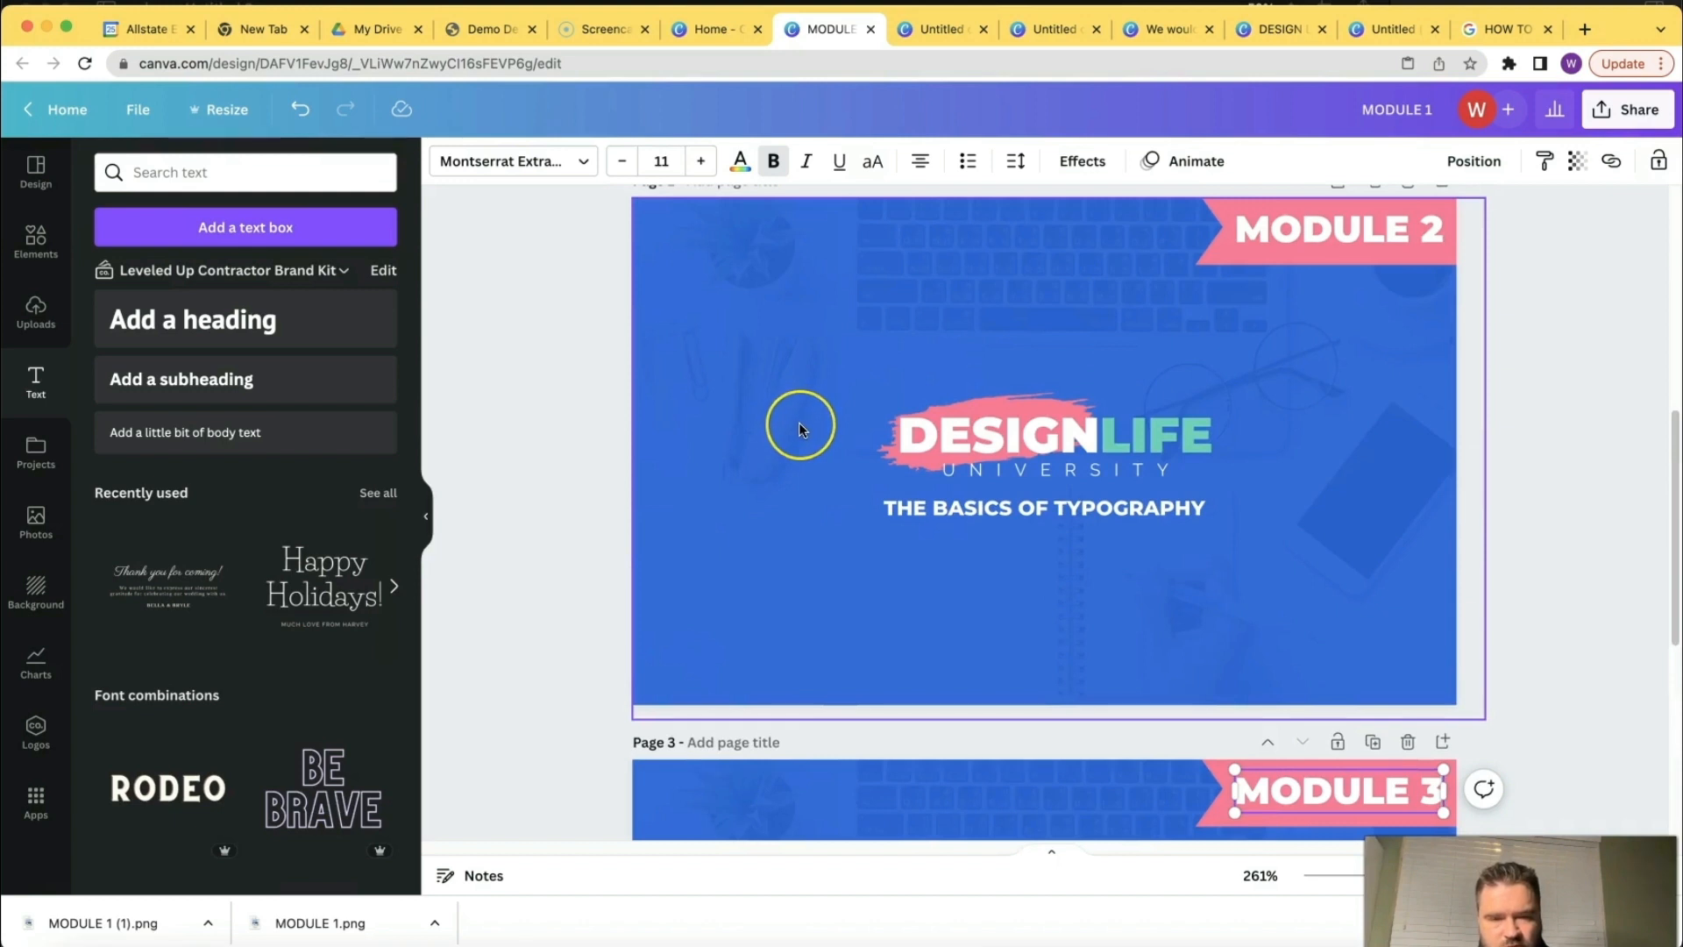
pyautogui.scroll(-8, 797, 422)
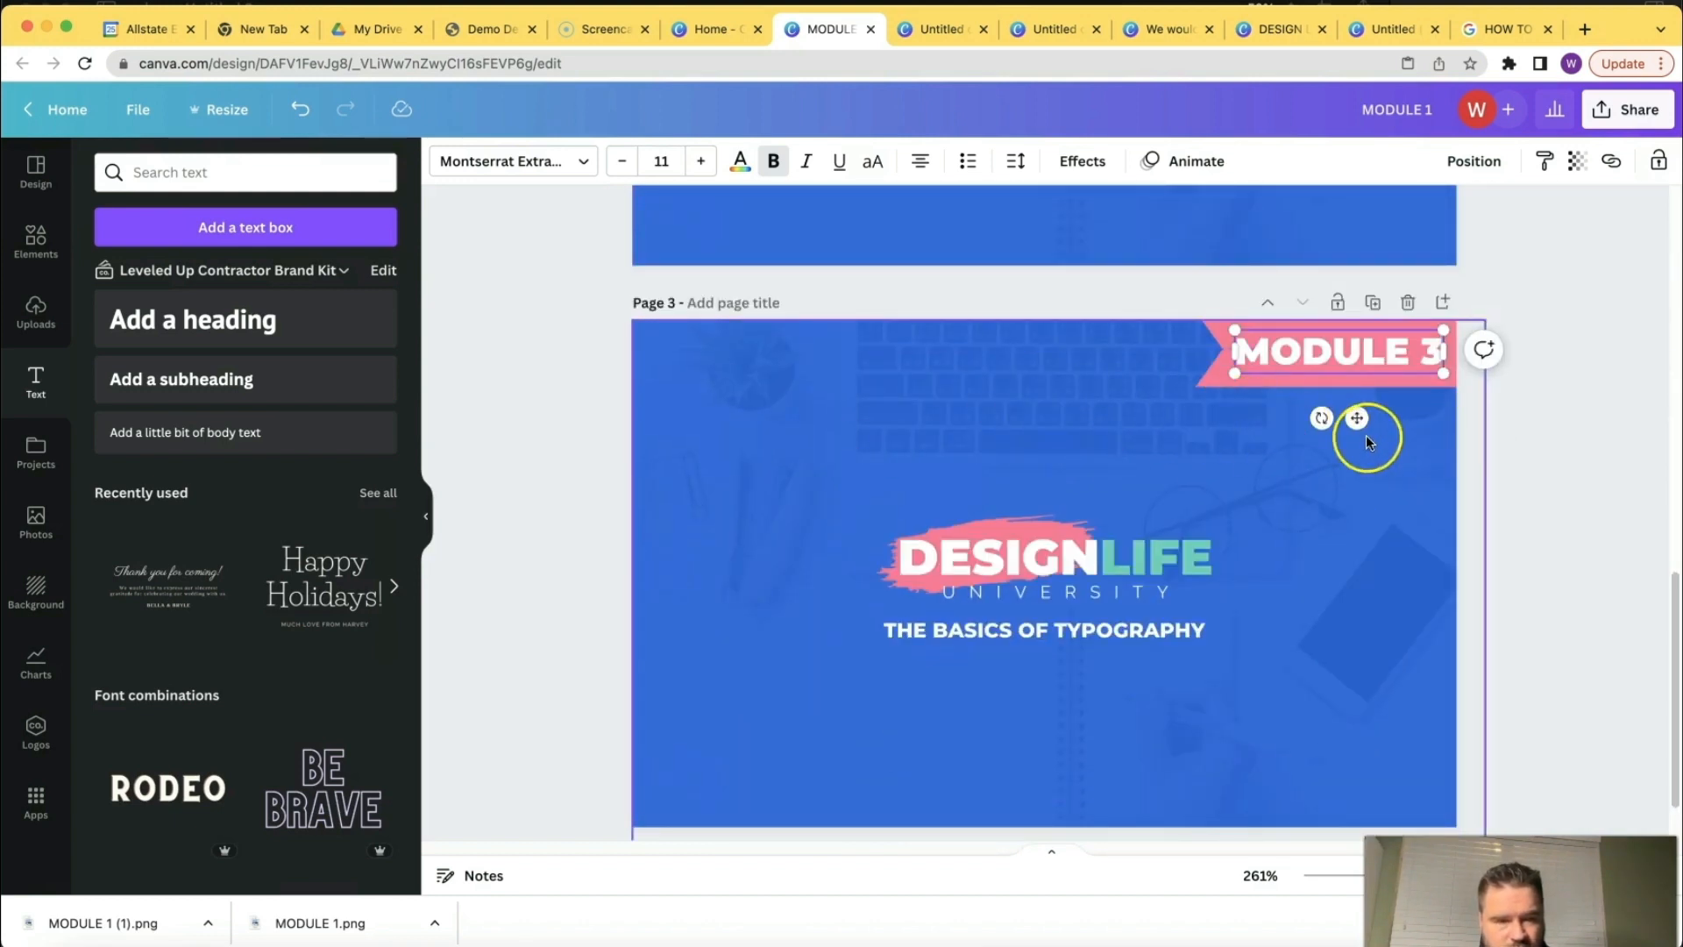
# Replace the subtitle under the logo on page 3 with "THE FOUNDATION OF LOGO DESIGN".
pyautogui.click(1550, 459)
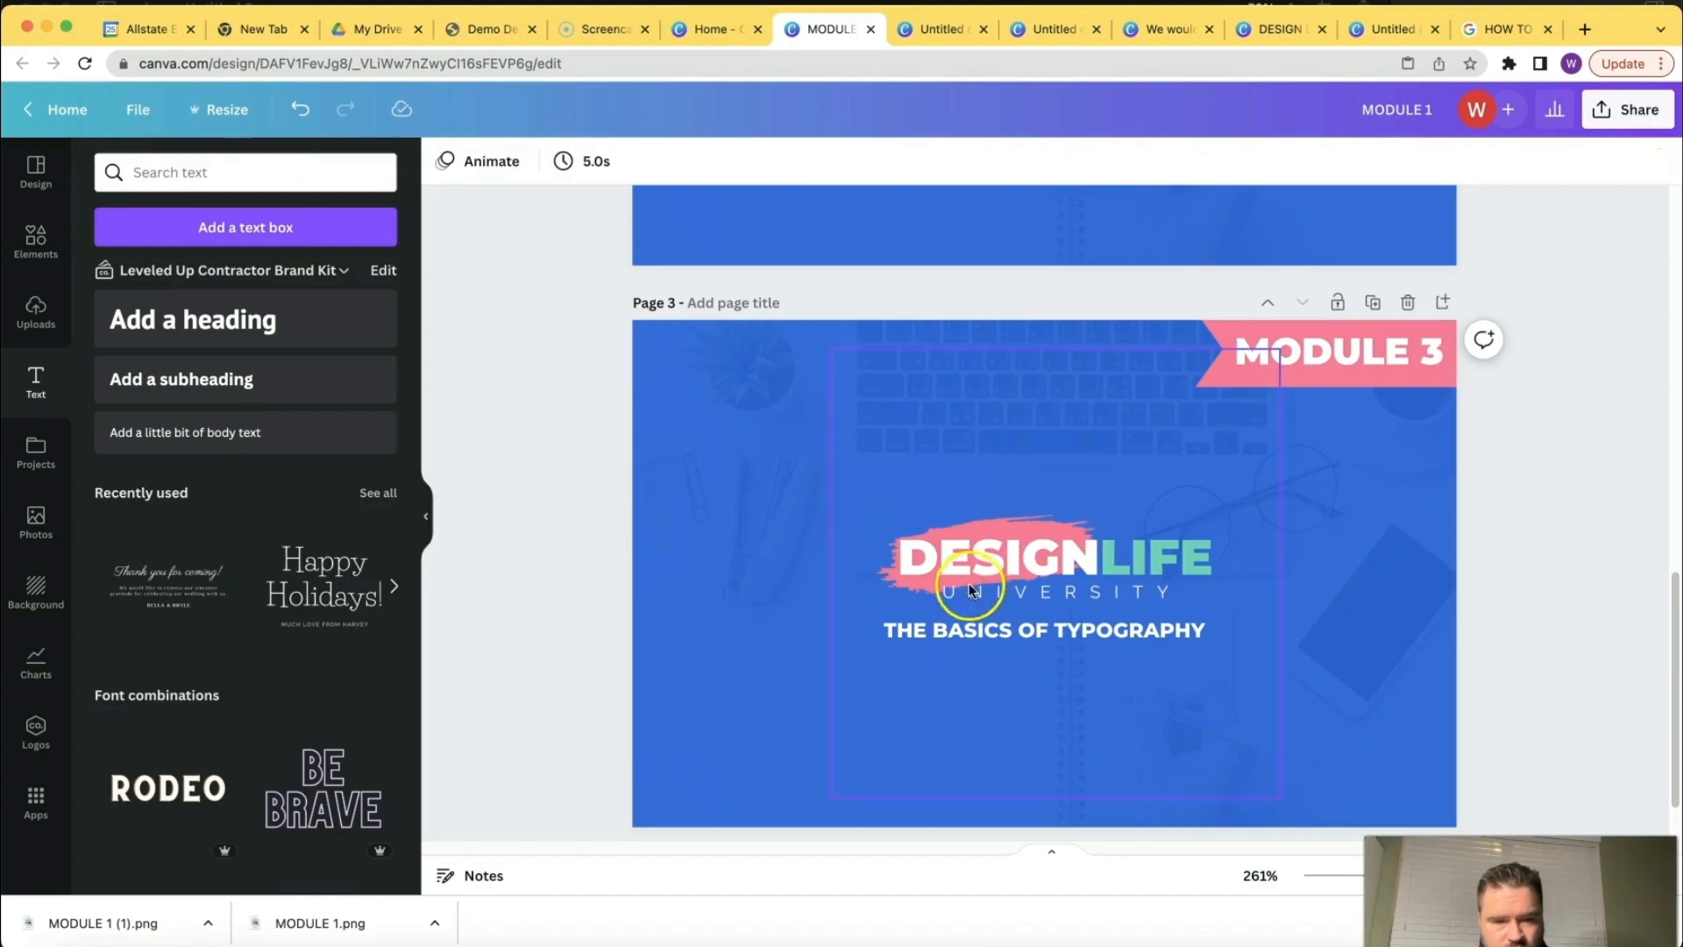
pyautogui.scroll(4, 1041, 477)
pyautogui.scroll(-5, 1041, 491)
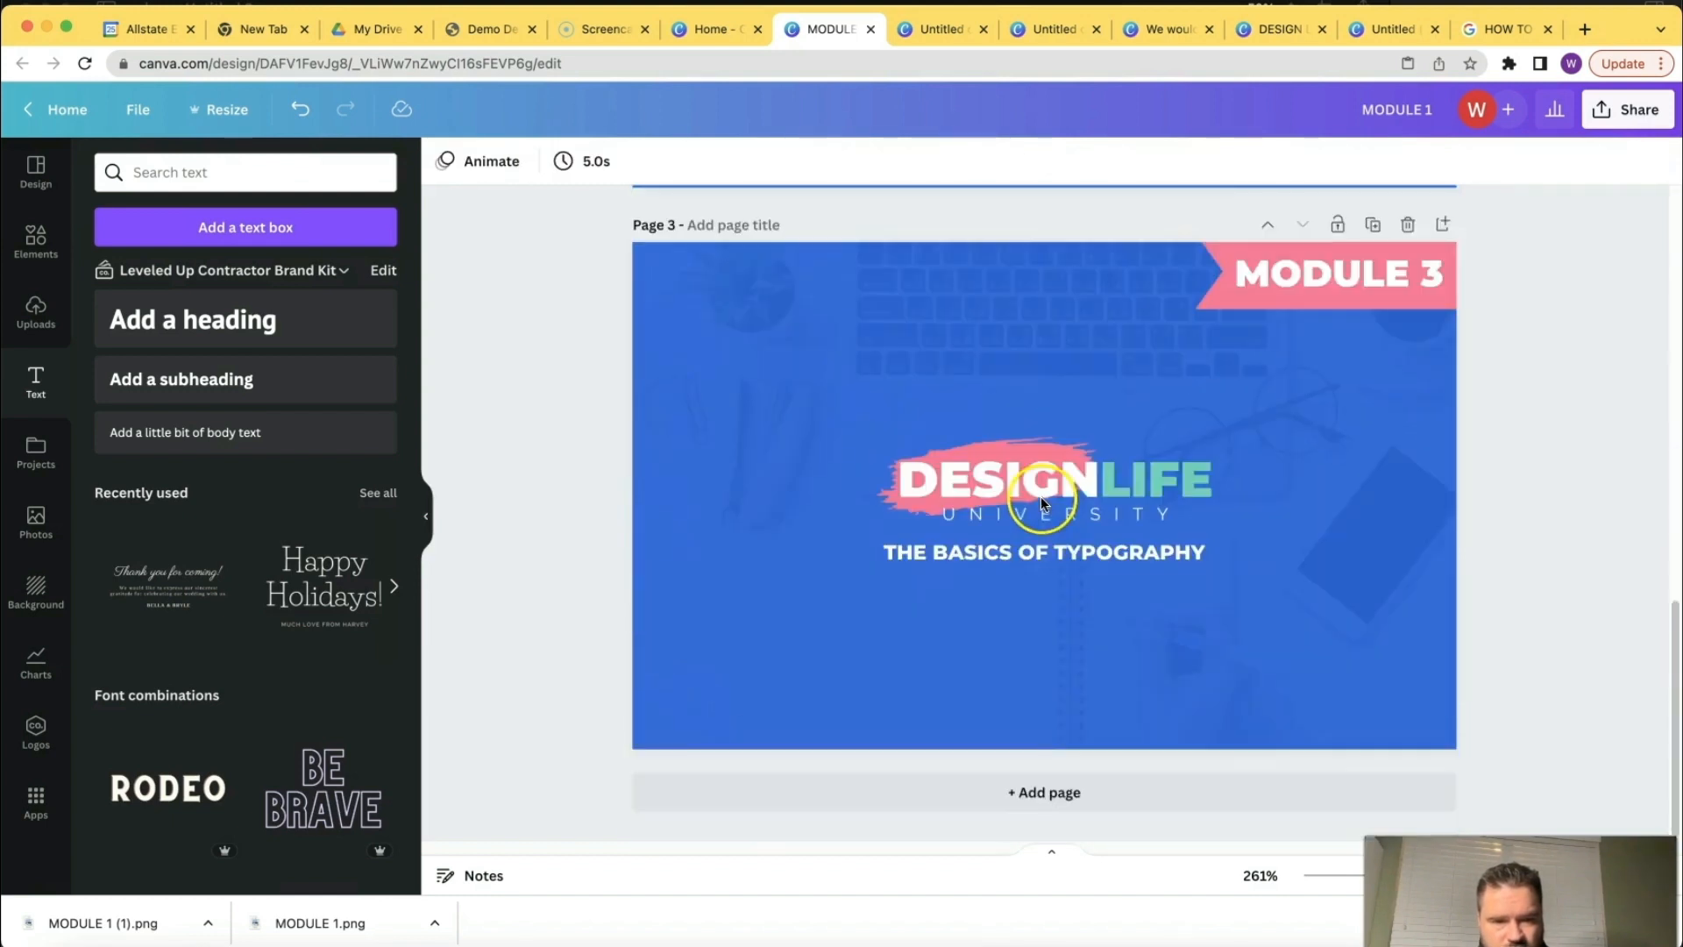
pyautogui.doubleClick(1049, 552)
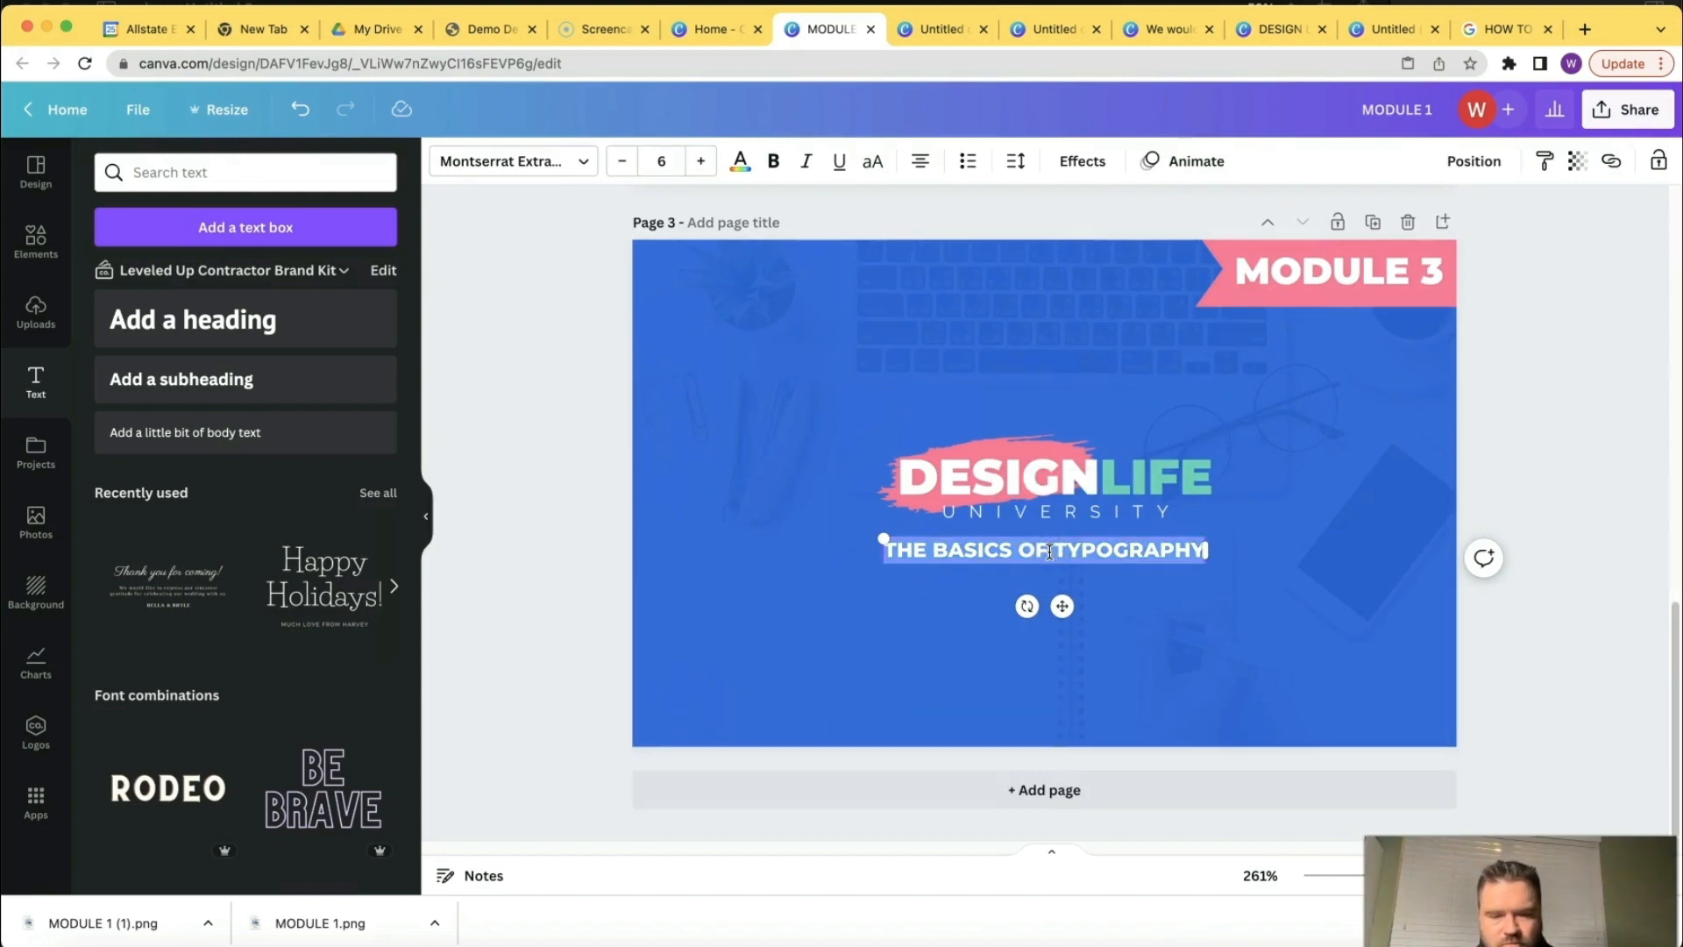
pyautogui.write('THE FOU')
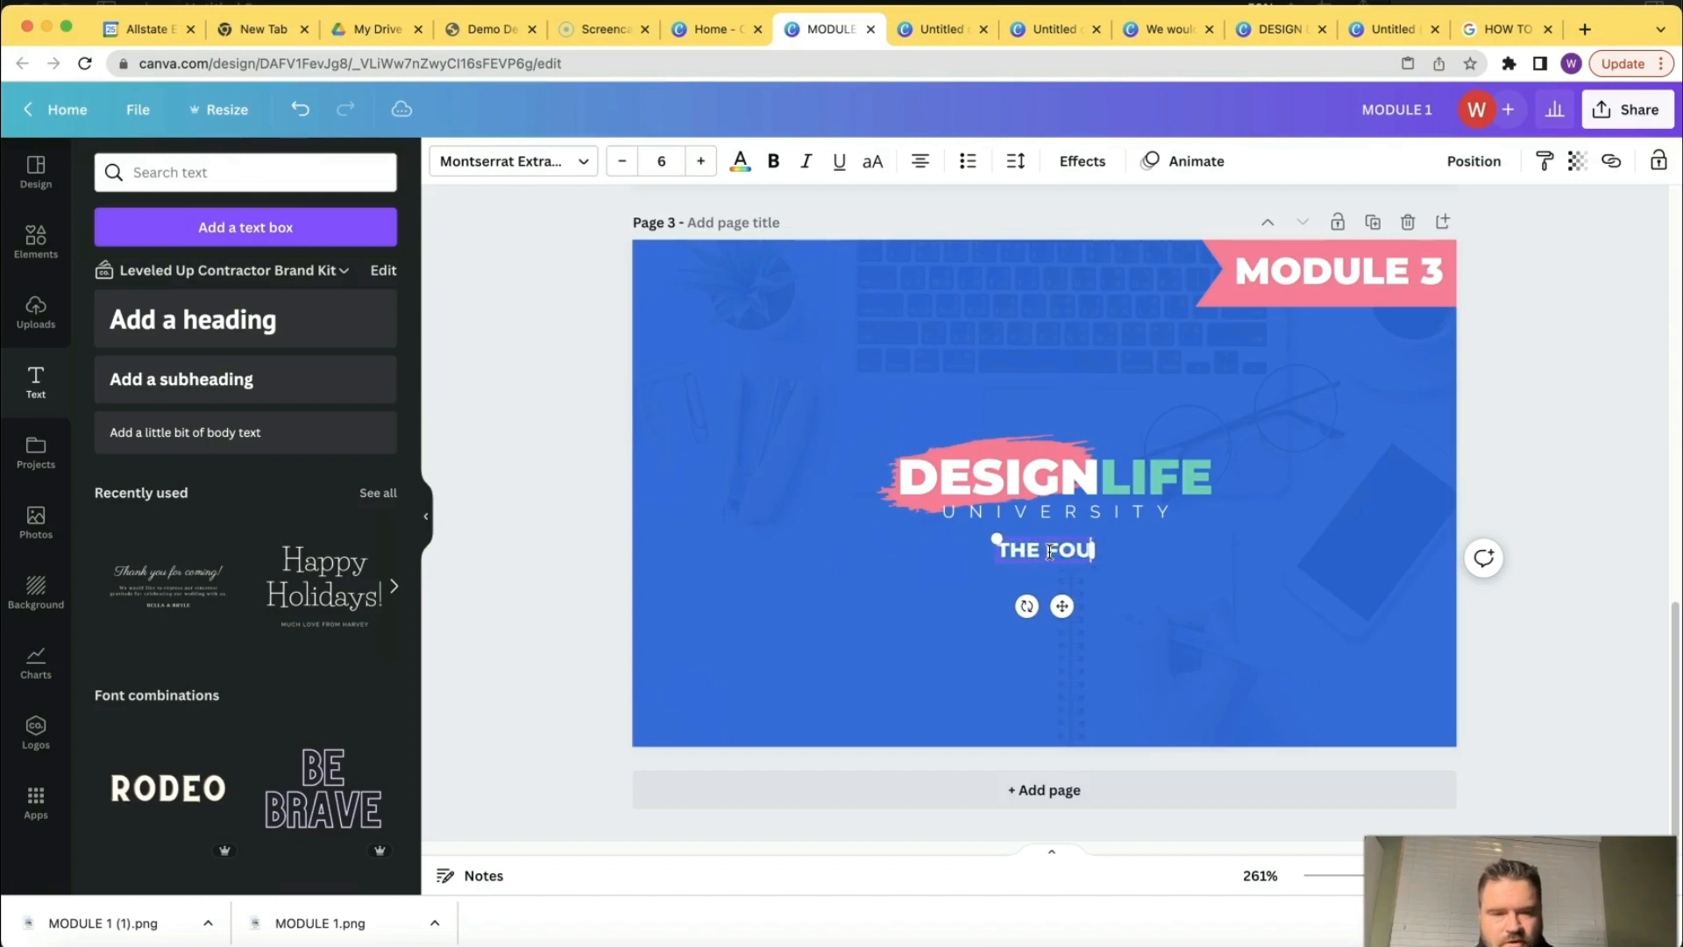
pyautogui.write('NDATION OF LOGO D')
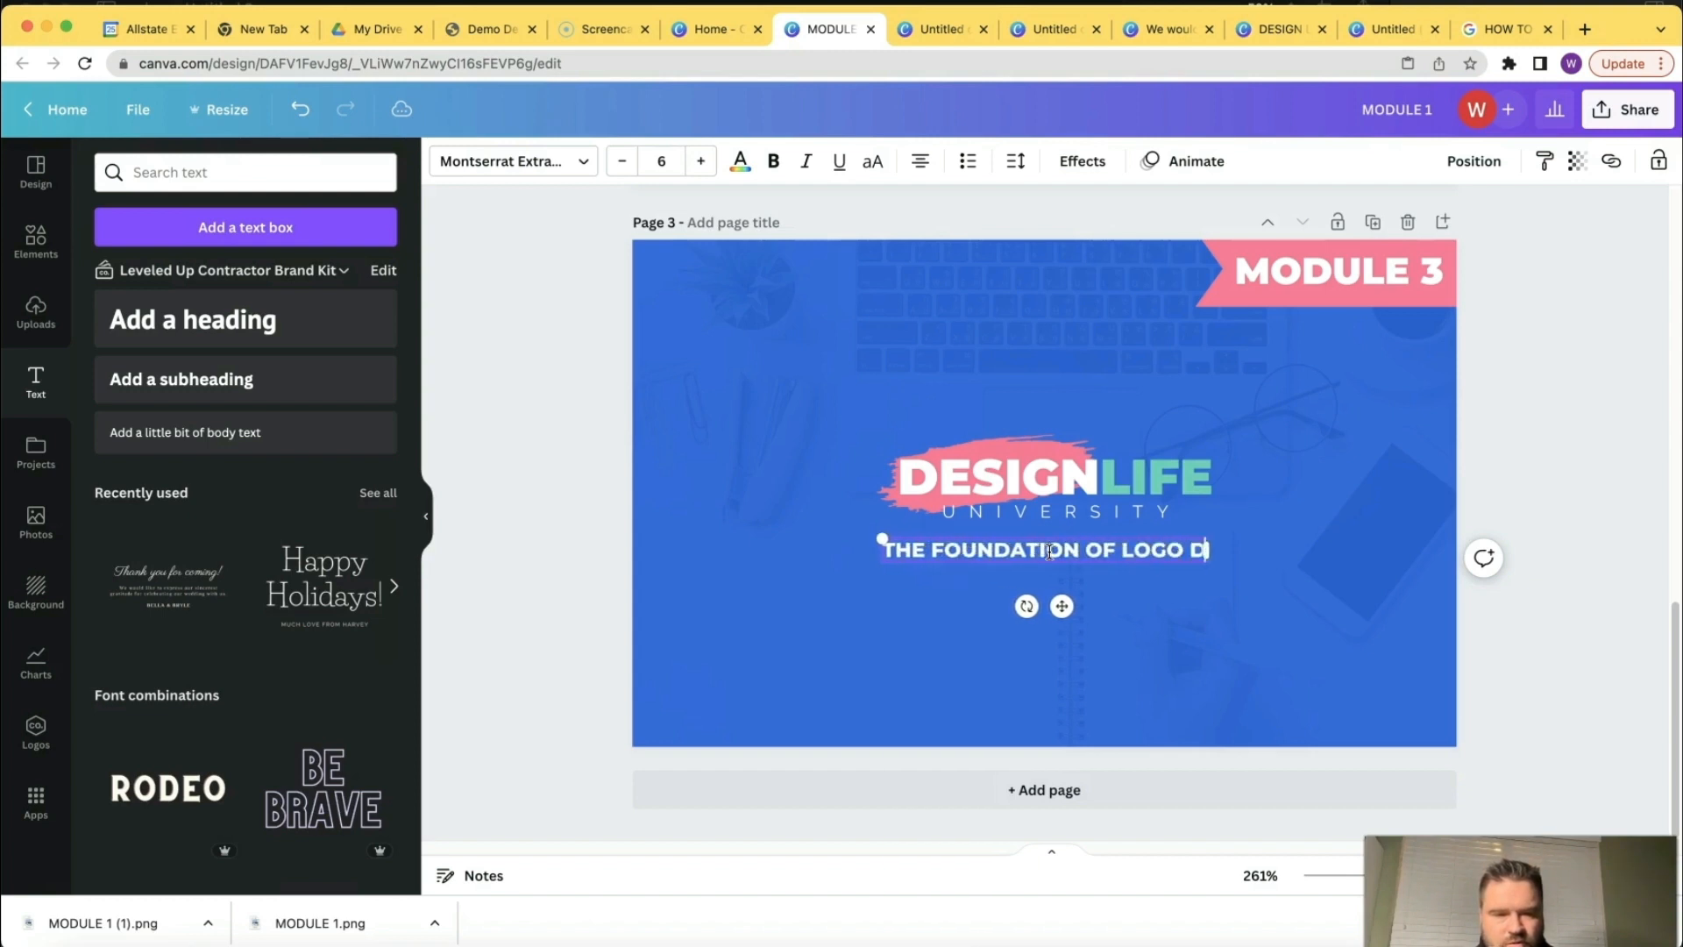
pyautogui.write('ESIGN')
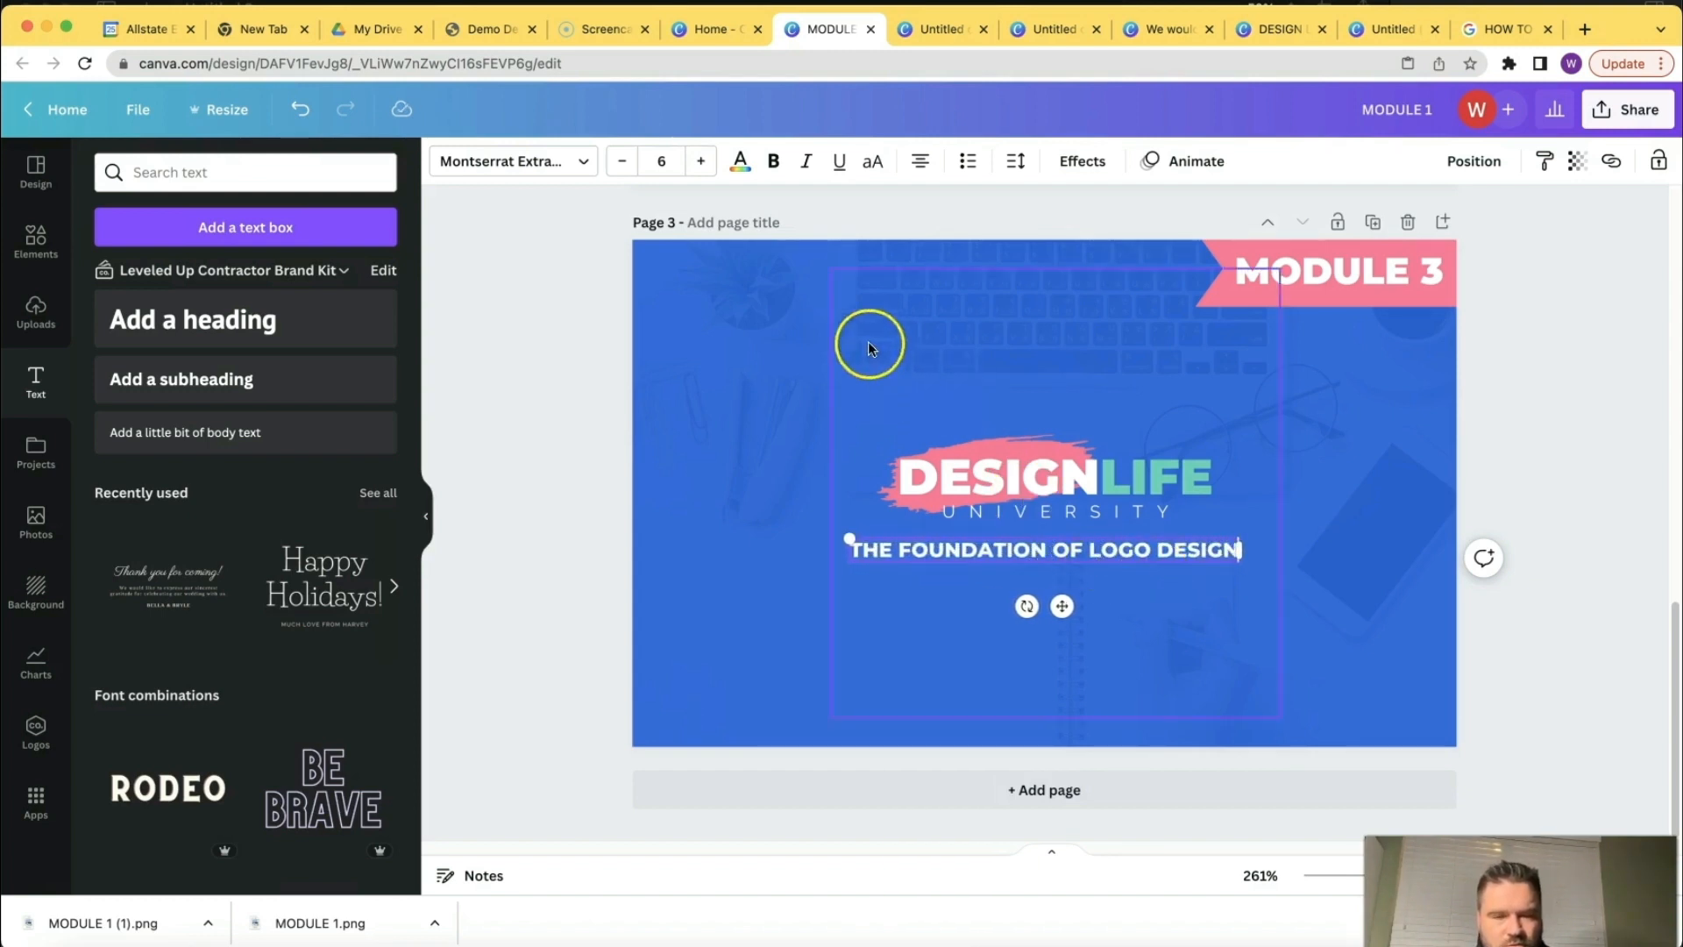
pyautogui.click(802, 317)
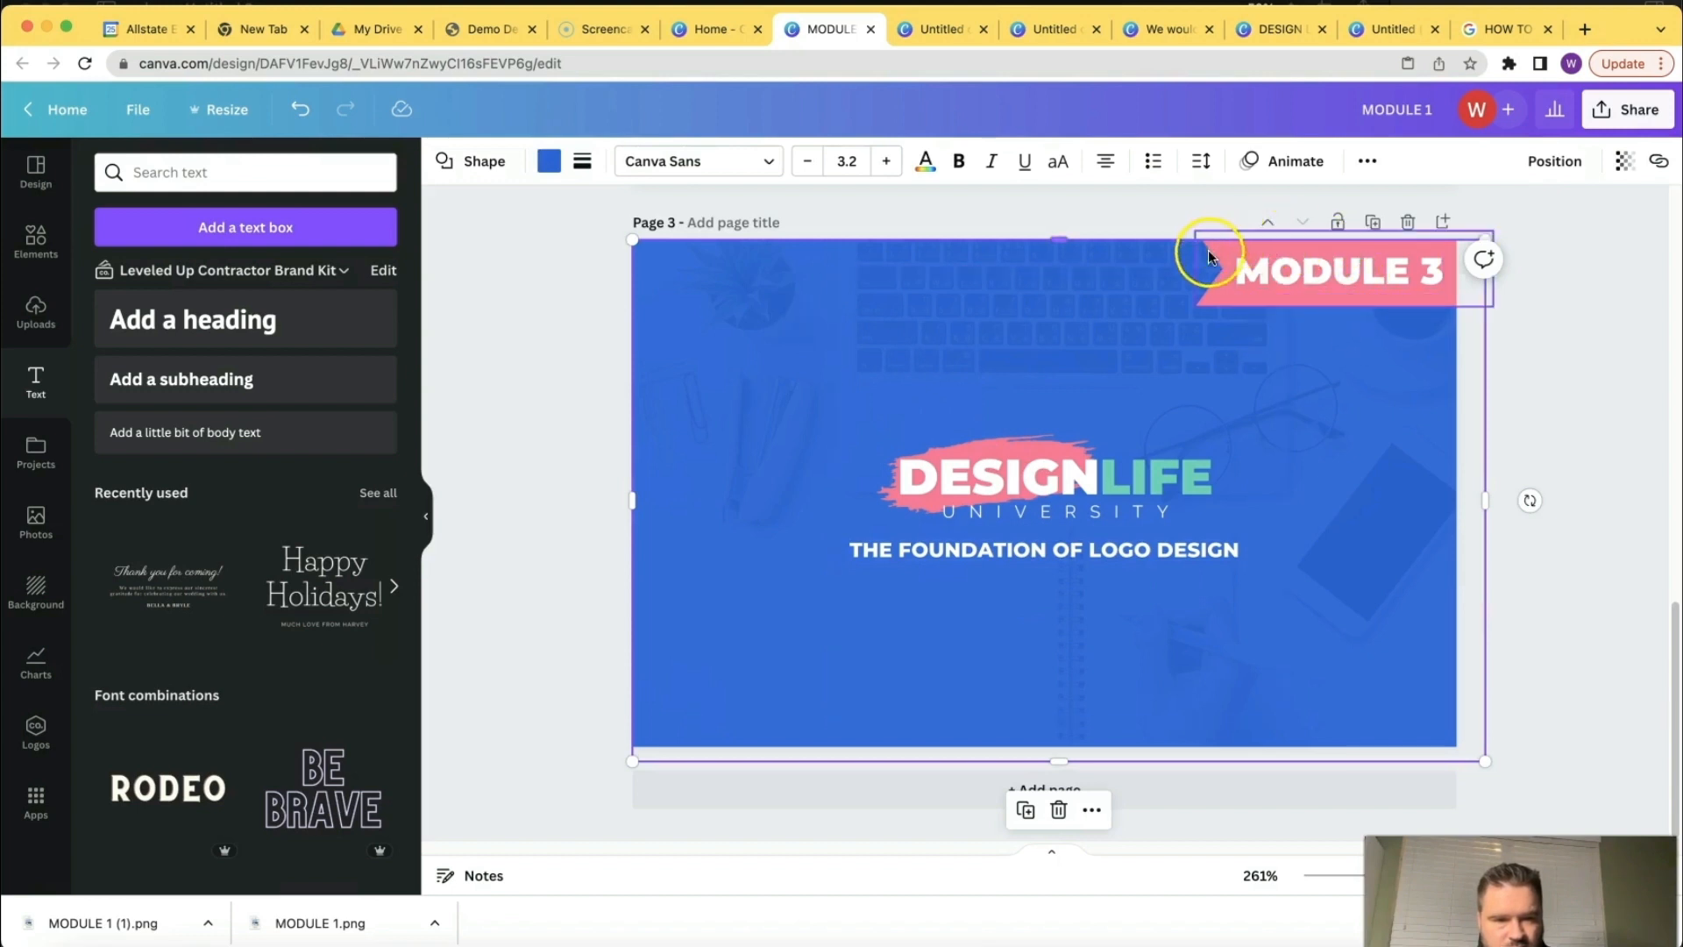
# Recolor the MODULE 3 banner shape with the teal from the logo's photo colors.
pyautogui.click(1244, 295)
pyautogui.click(457, 164)
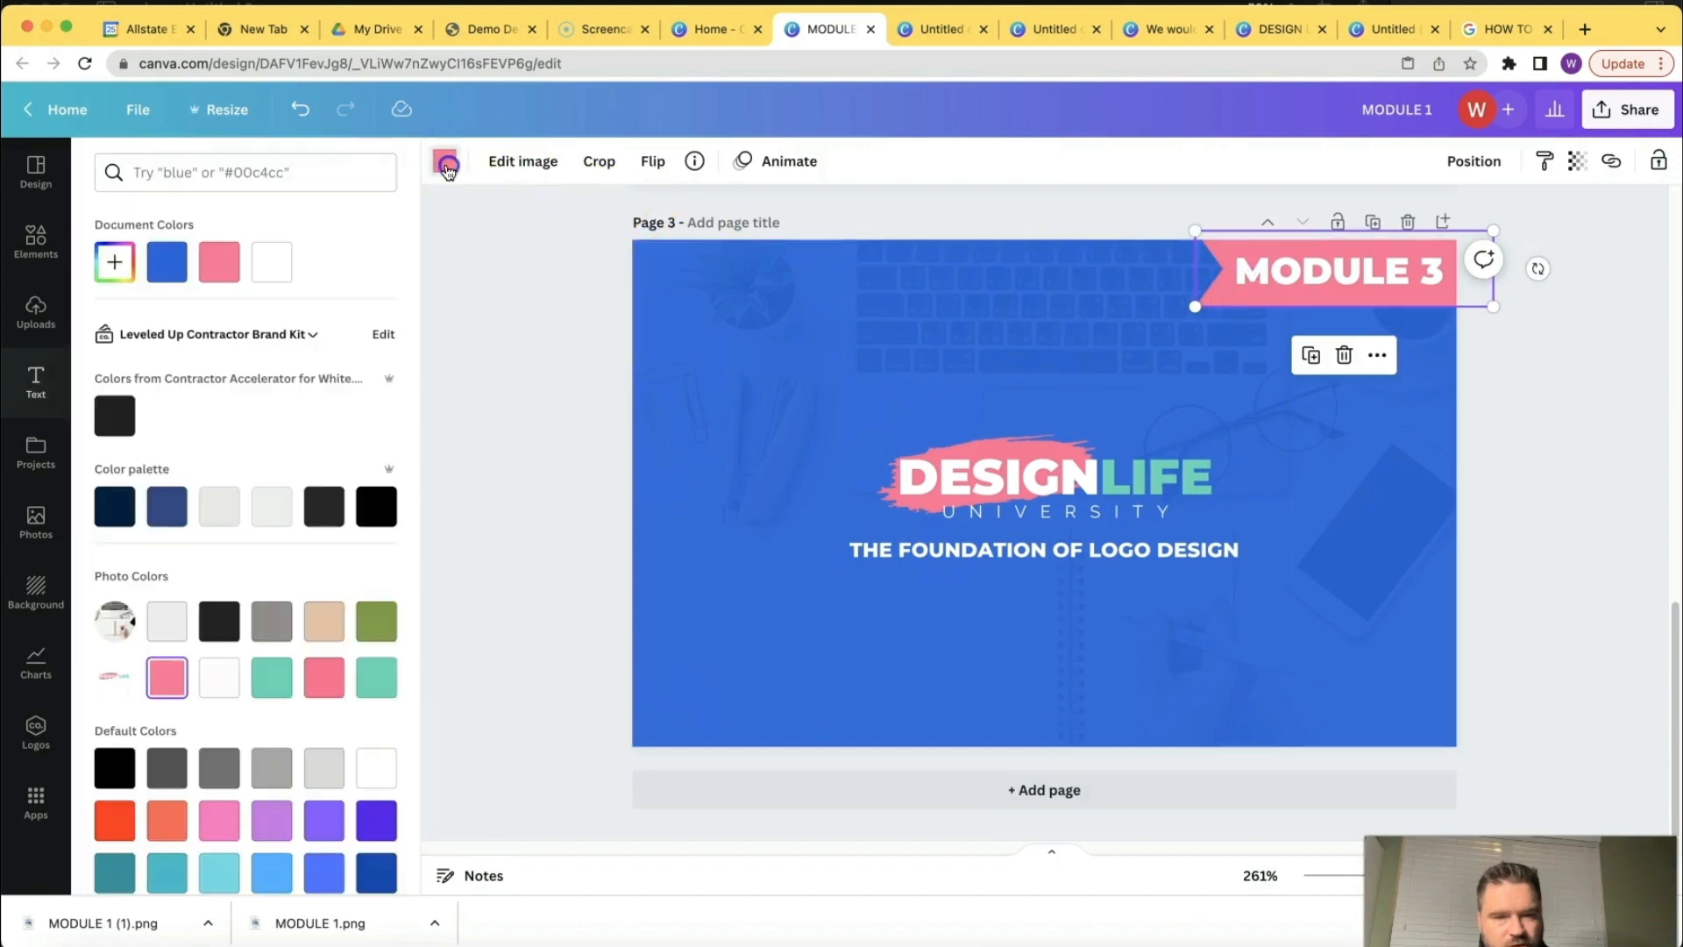
pyautogui.click(277, 681)
# Try a light purple fill on page 3's blue background overlay, and undo it.
pyautogui.click(746, 404)
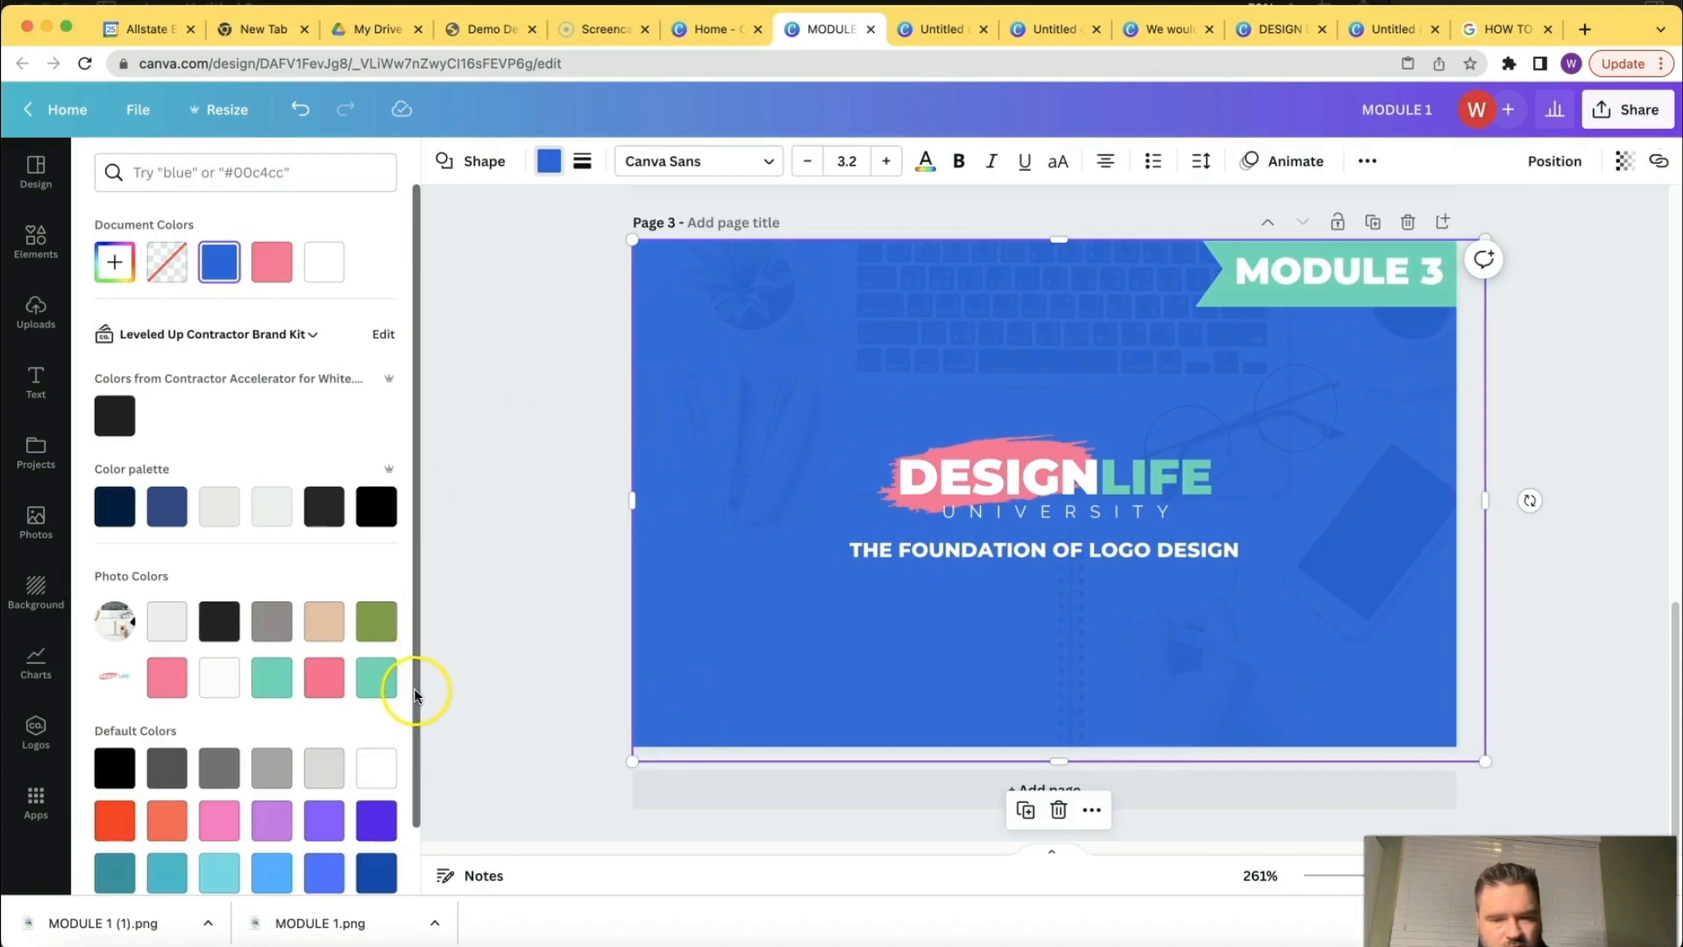
pyautogui.scroll(-1, 414, 687)
pyautogui.click(275, 813)
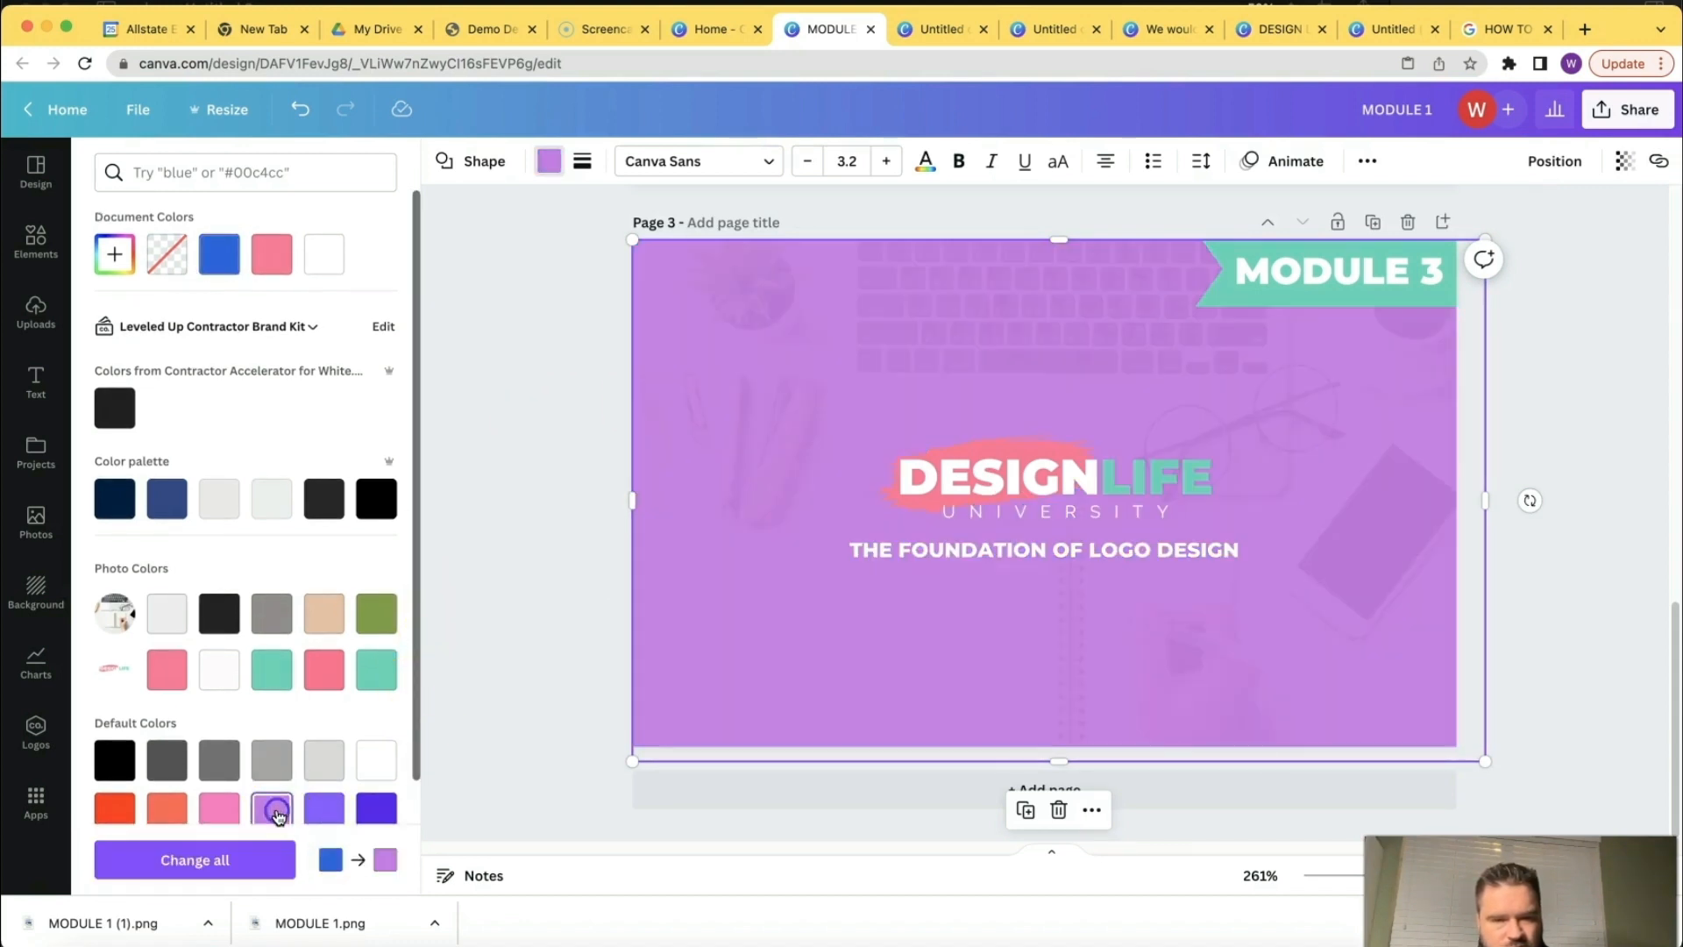
pyautogui.press('super+z')
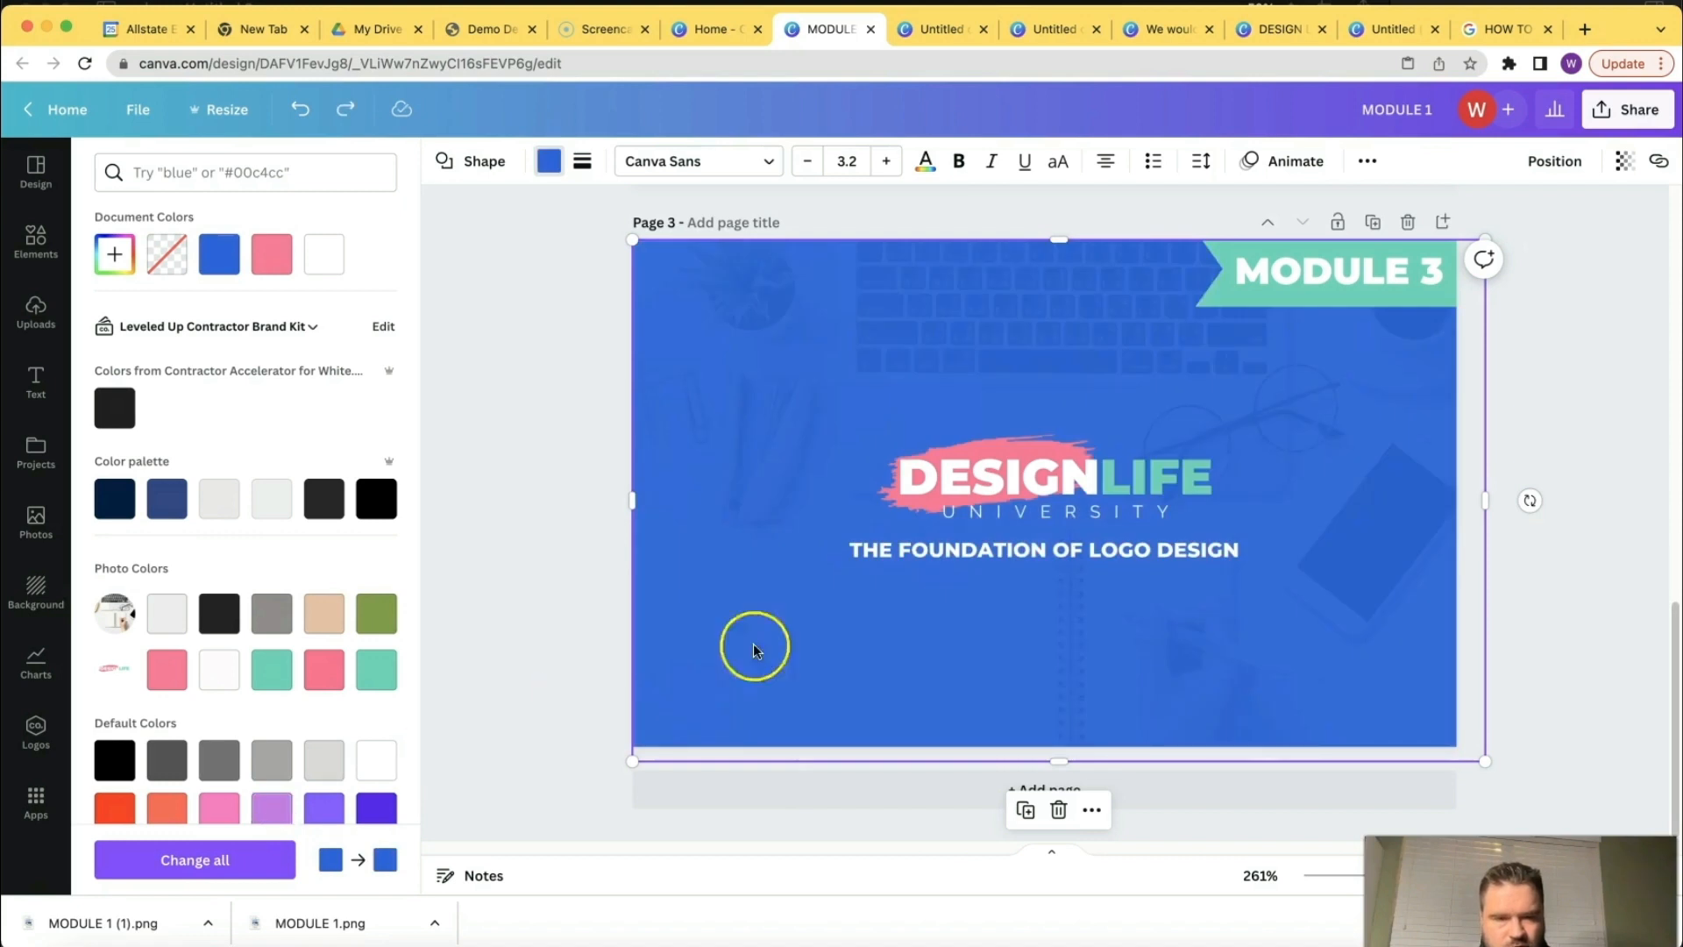
# Recolor the MODULE 3 banner shape with the light purple default color.
pyautogui.click(1219, 303)
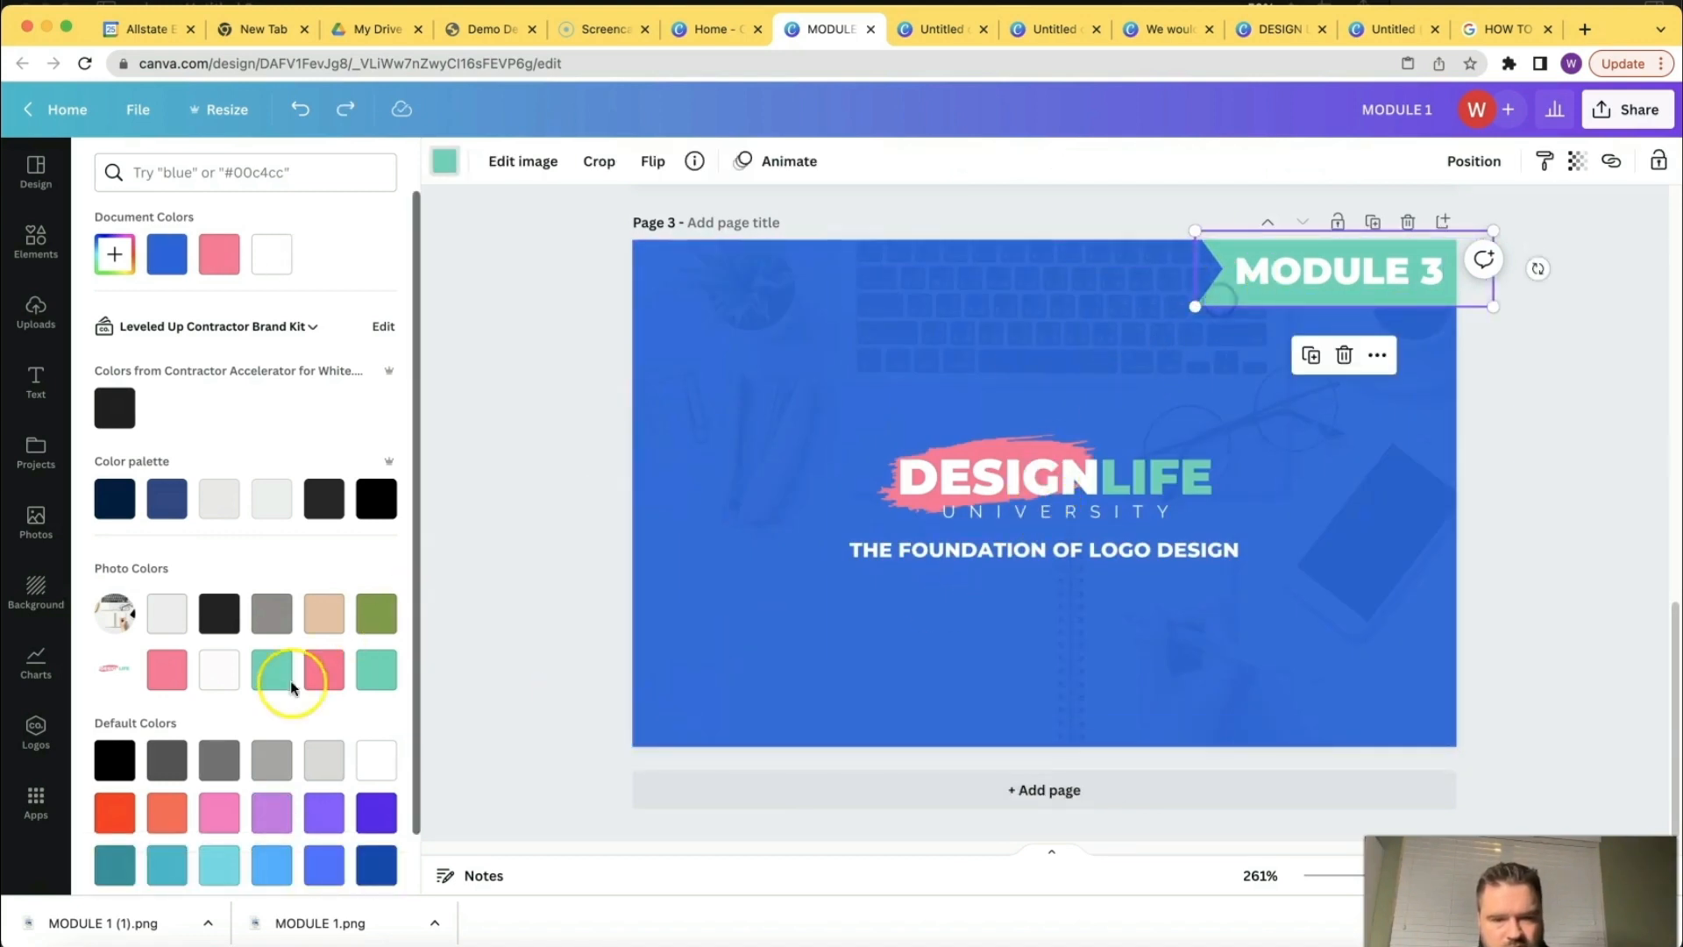
pyautogui.click(272, 815)
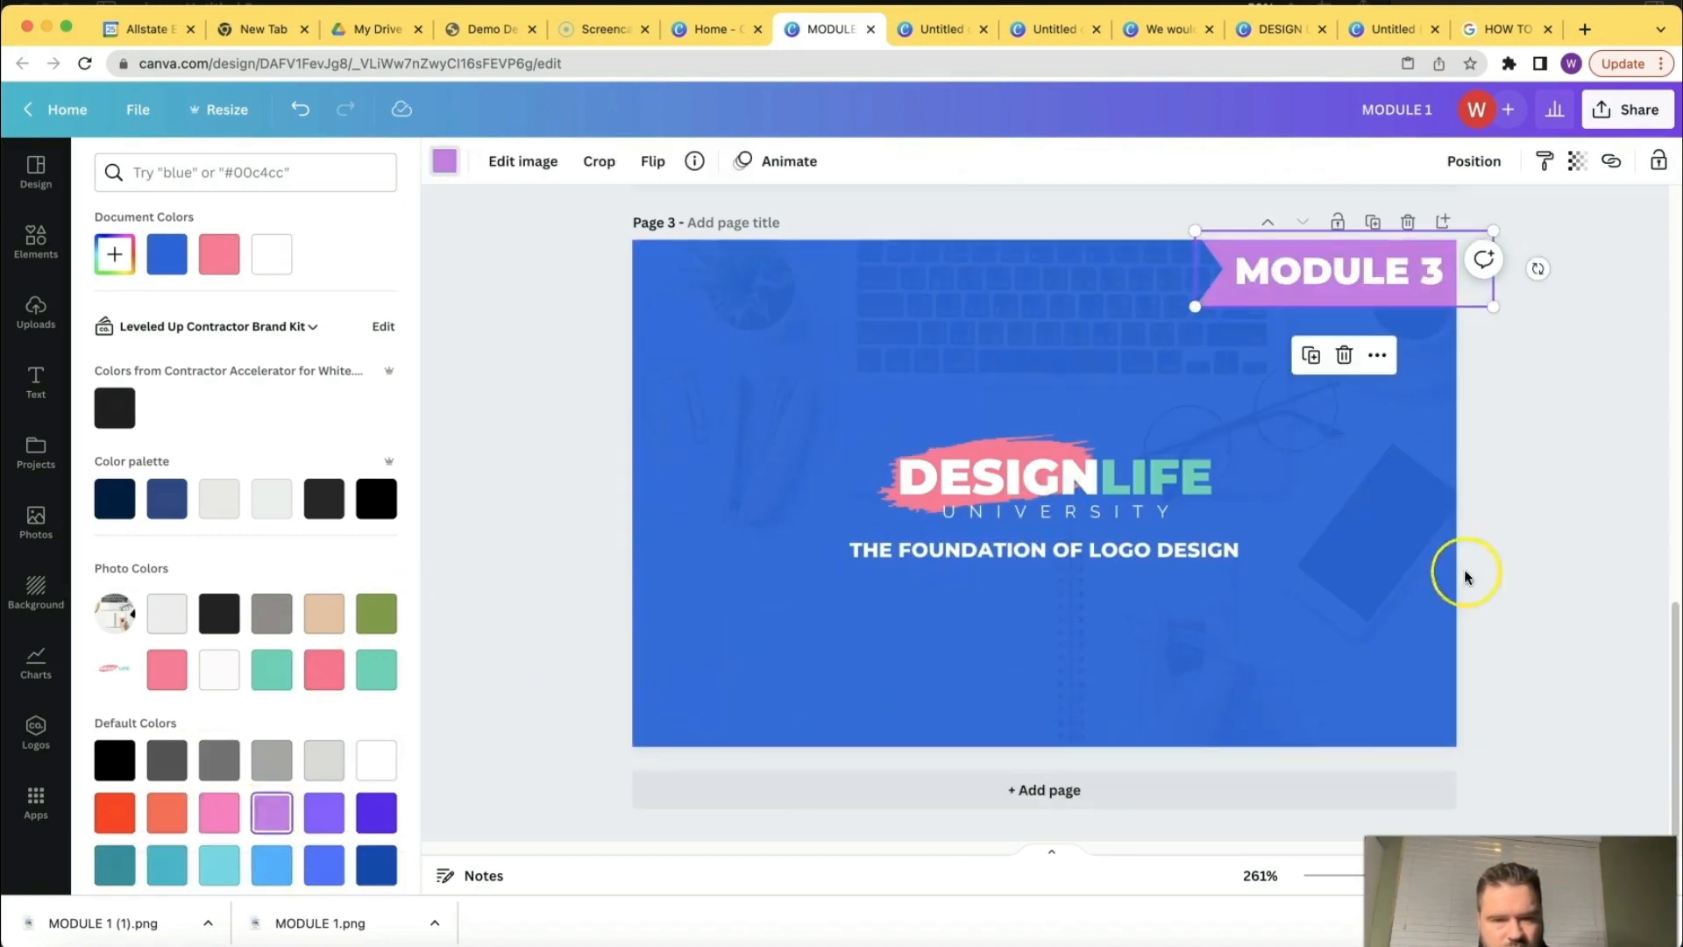
pyautogui.click(1612, 494)
pyautogui.click(1600, 486)
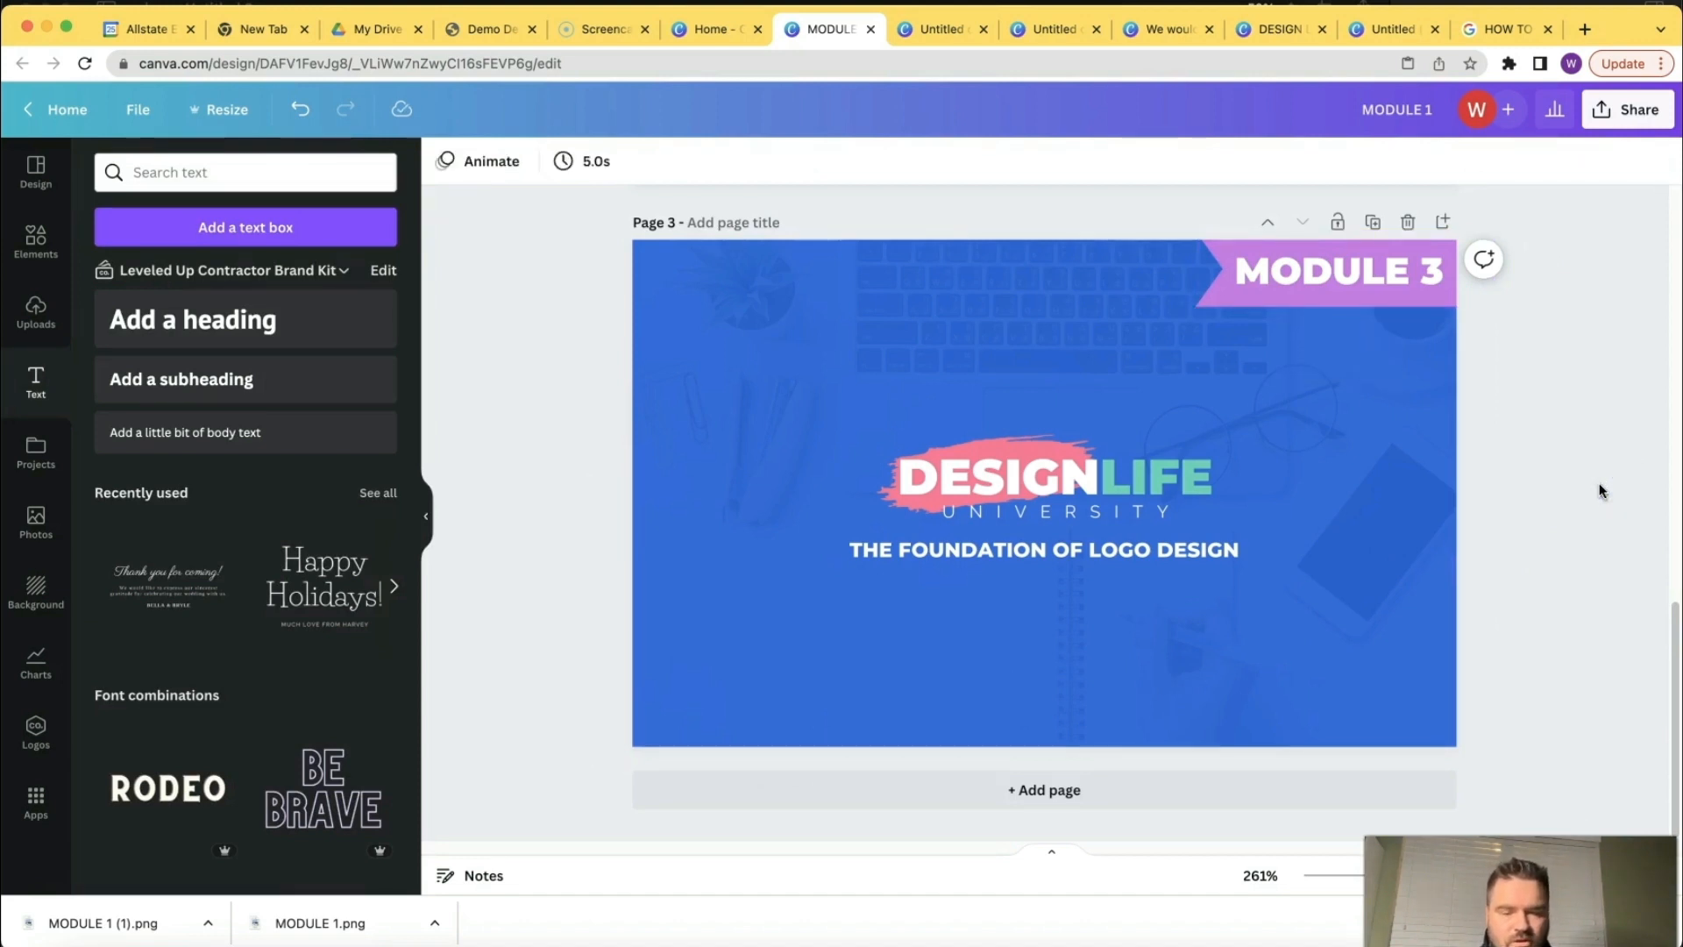
# Set the MODULE 3 banner shape back to pink using the logo's photo colors.
pyautogui.click(1225, 297)
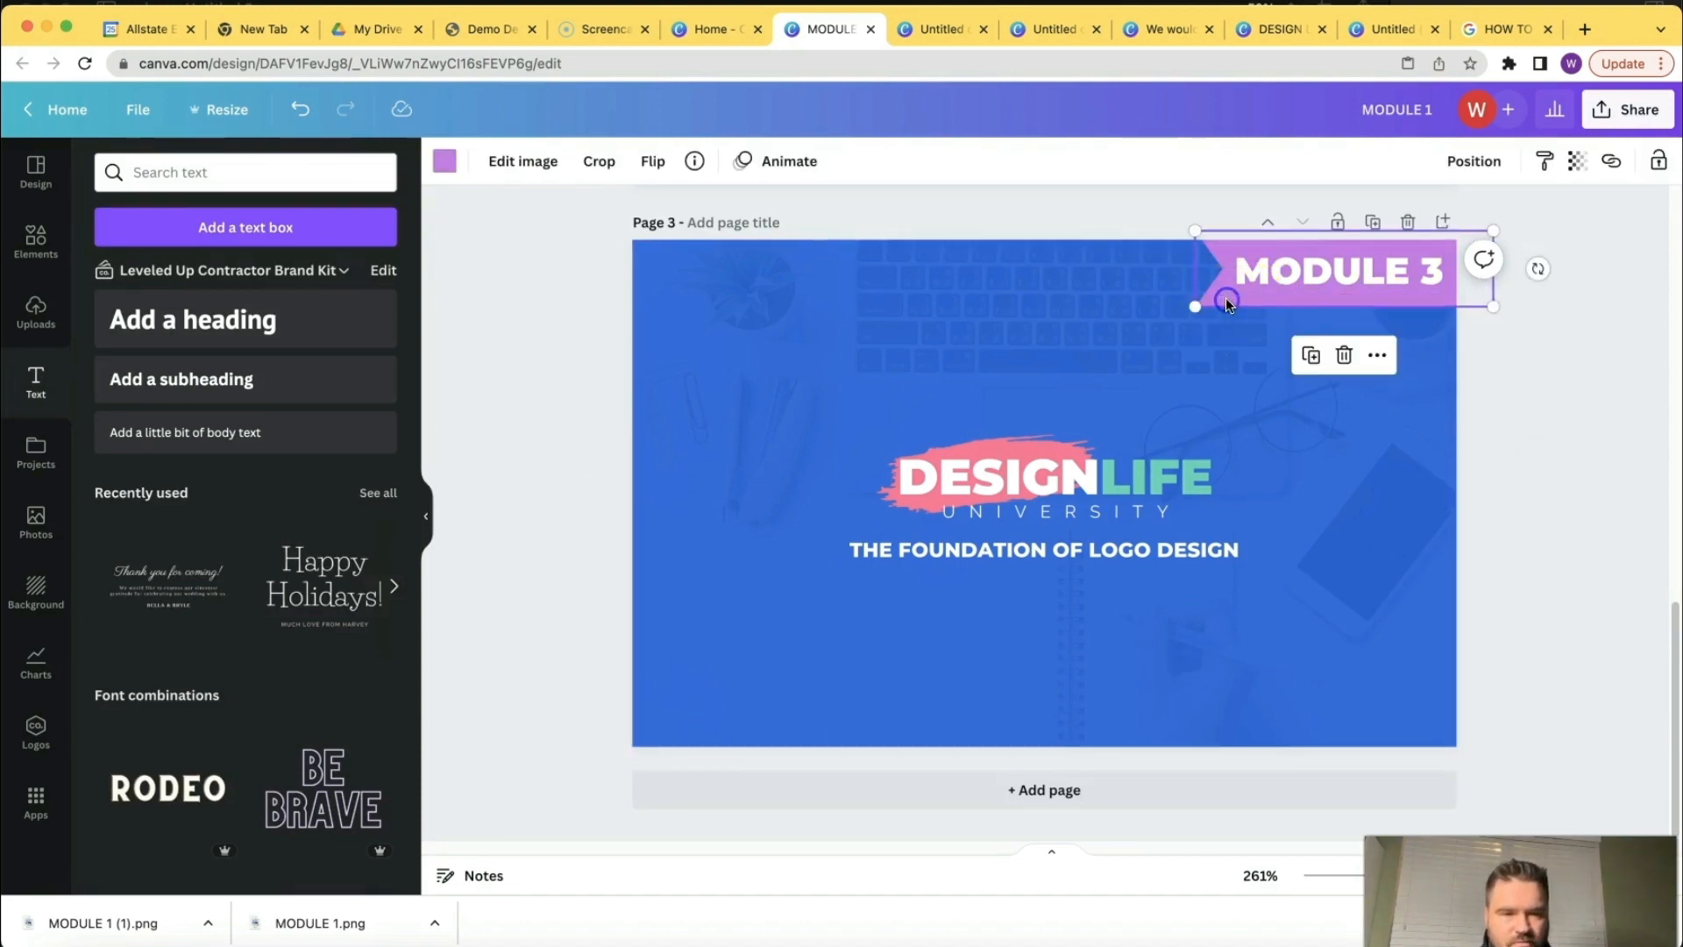
pyautogui.click(440, 163)
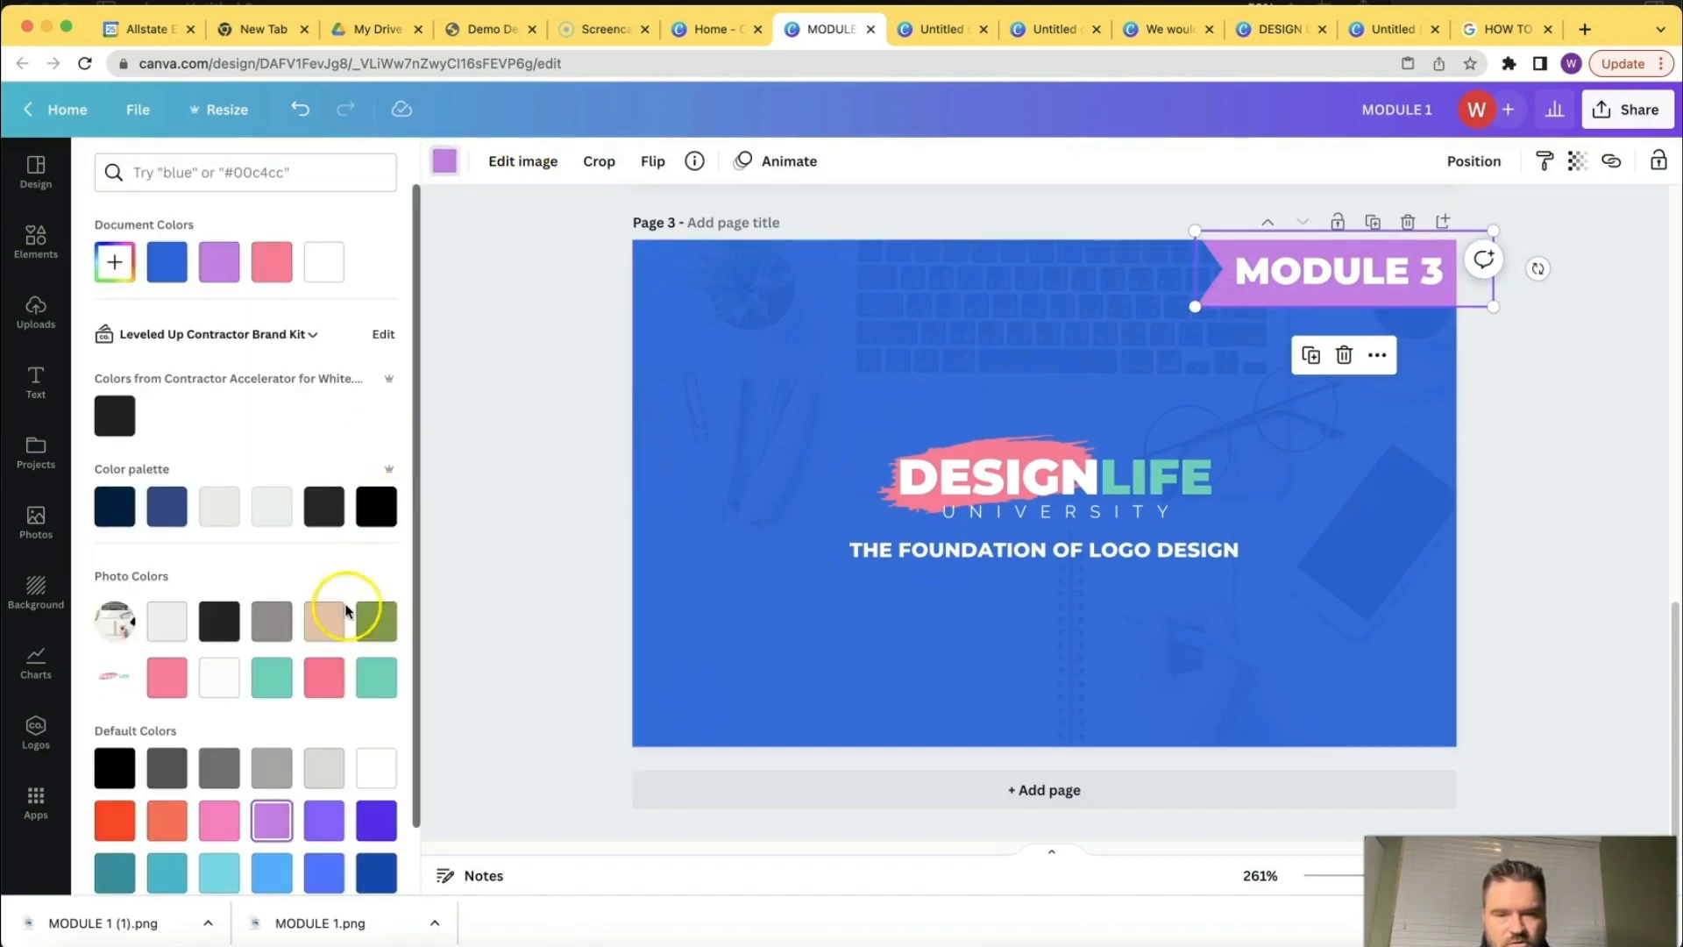
pyautogui.click(326, 678)
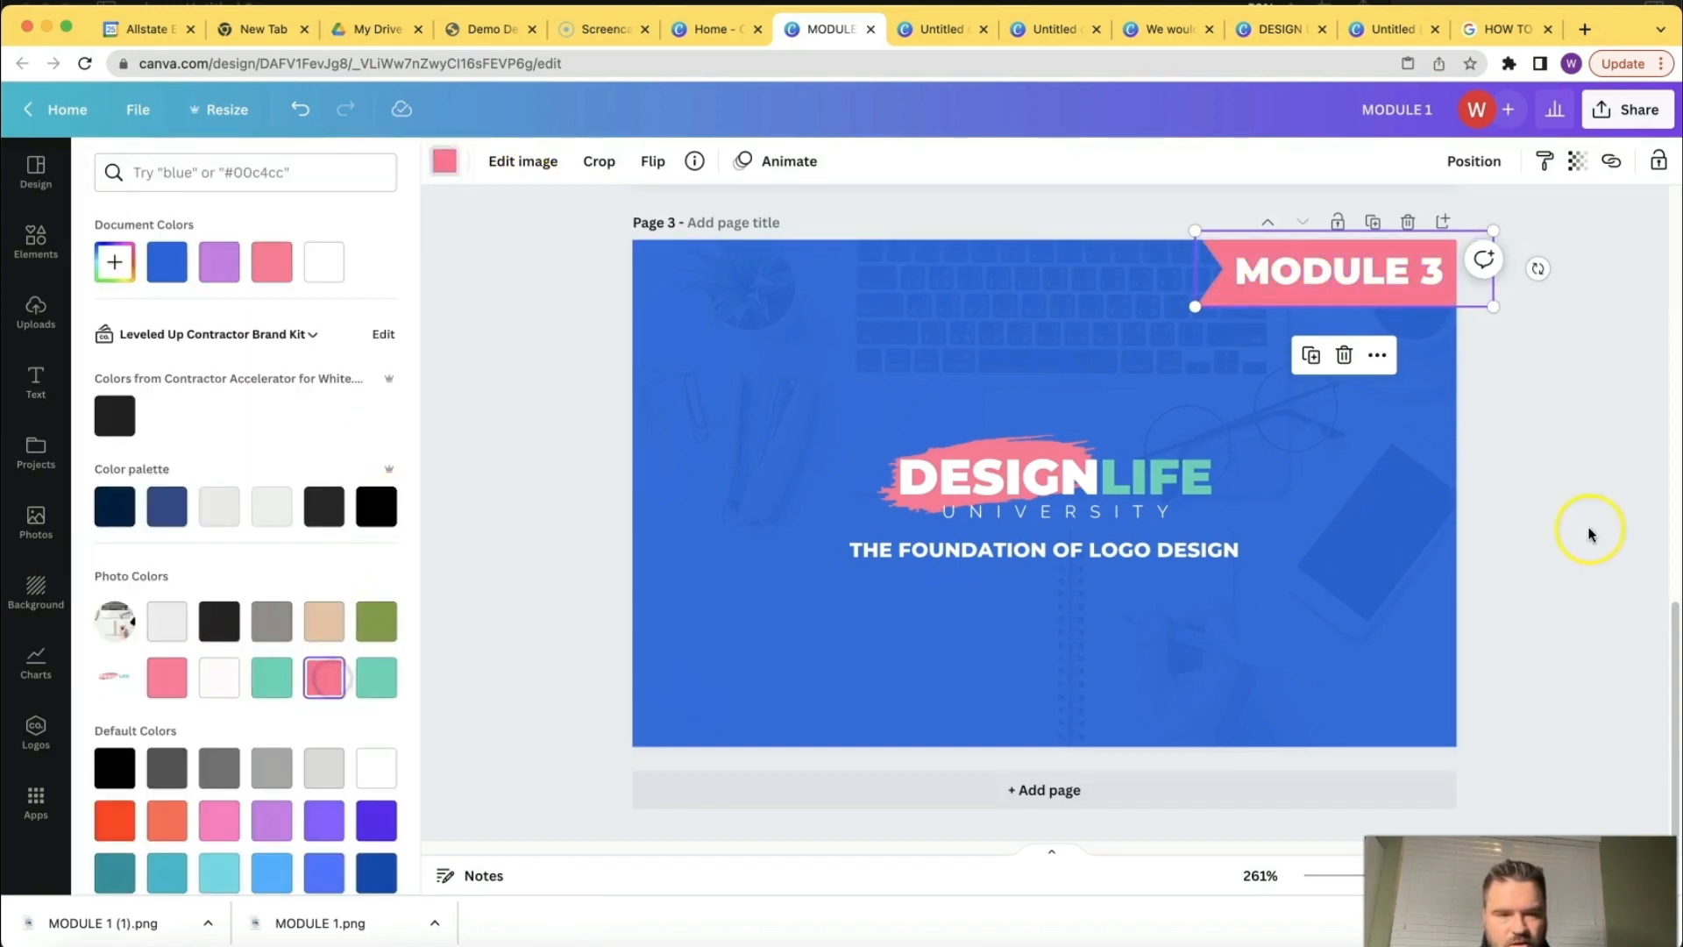
pyautogui.click(1654, 480)
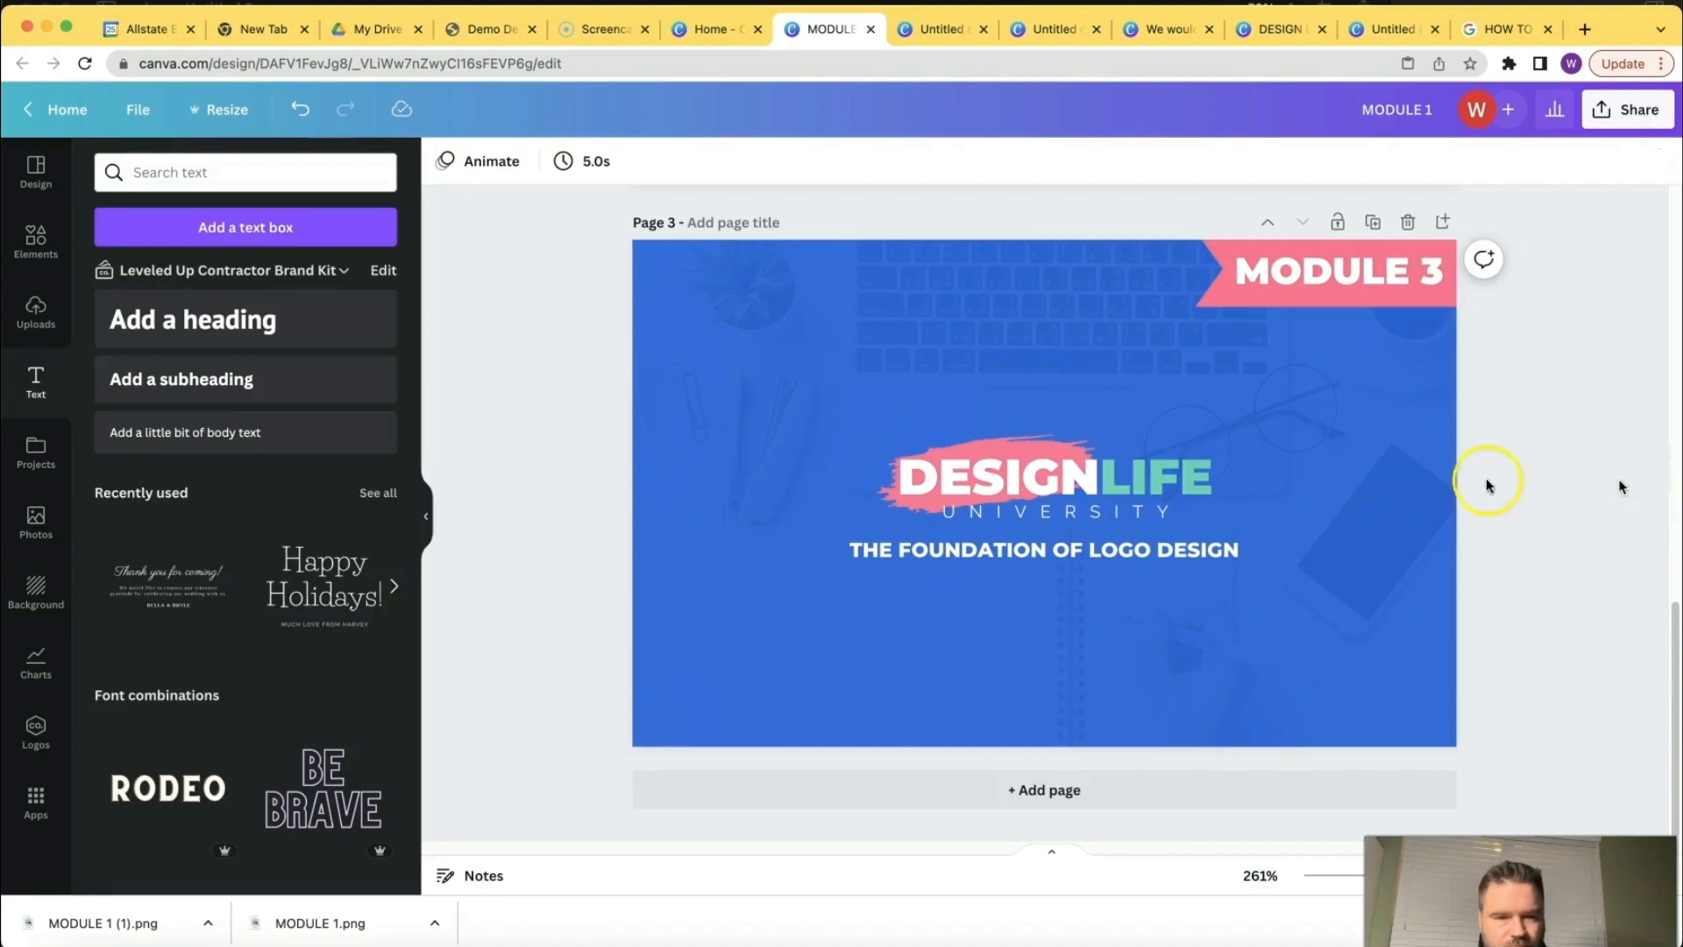
# Download only page 3 of the design as a PNG at 325 × 200 px.
pyautogui.click(1622, 110)
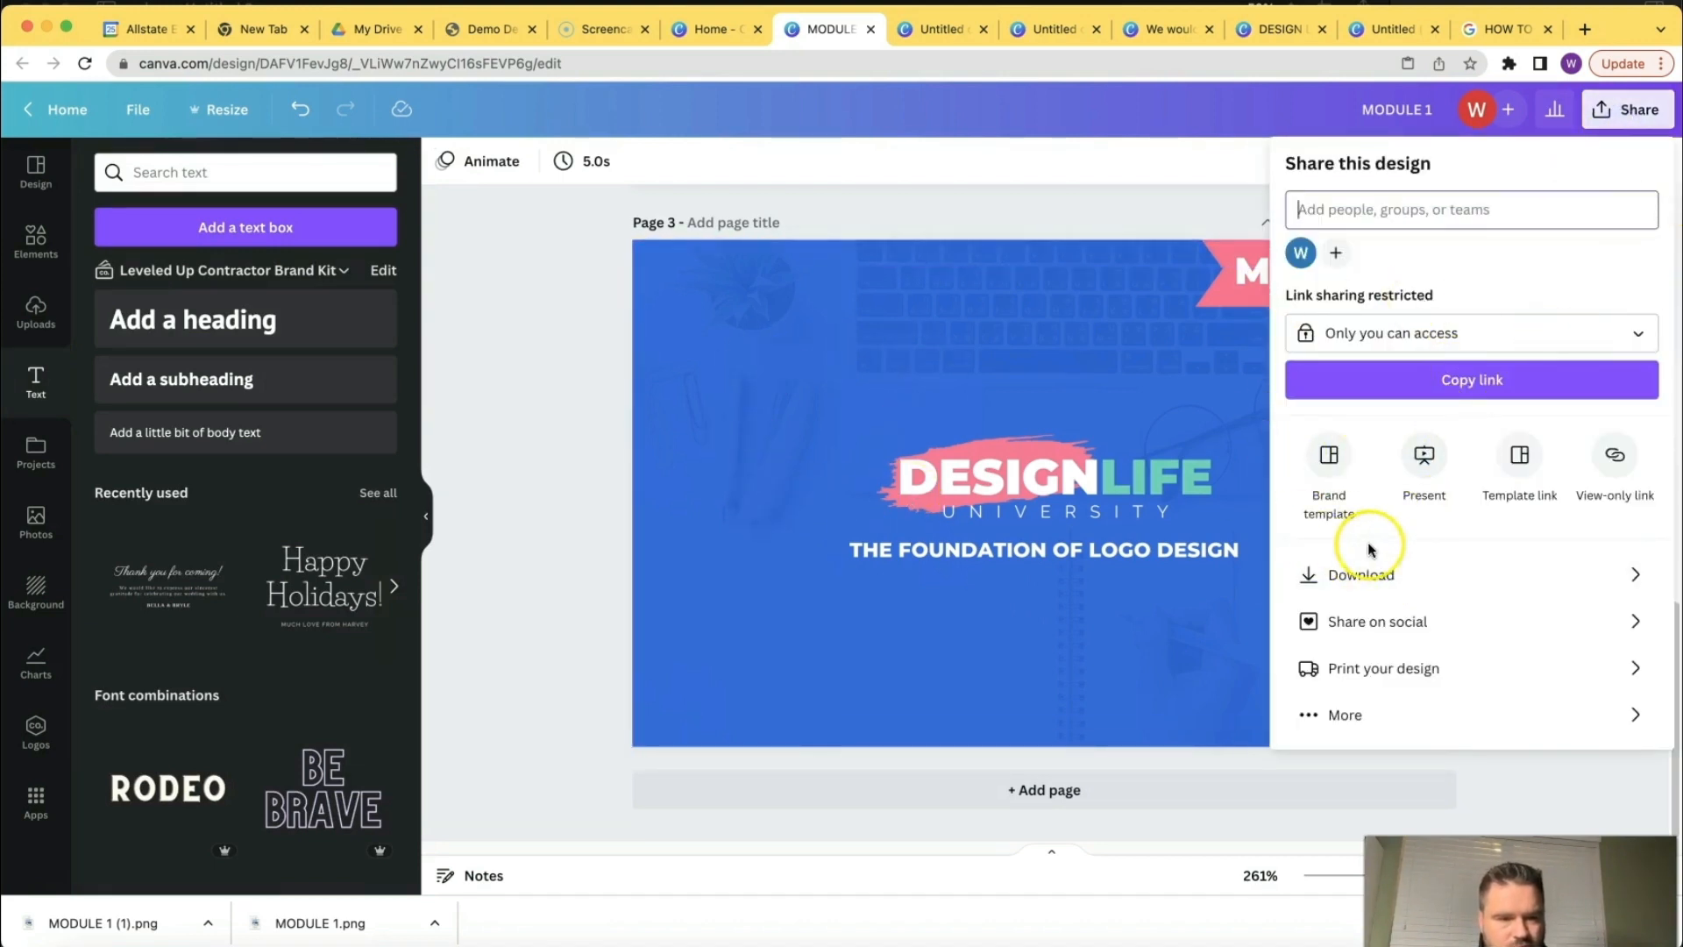
pyautogui.click(1374, 570)
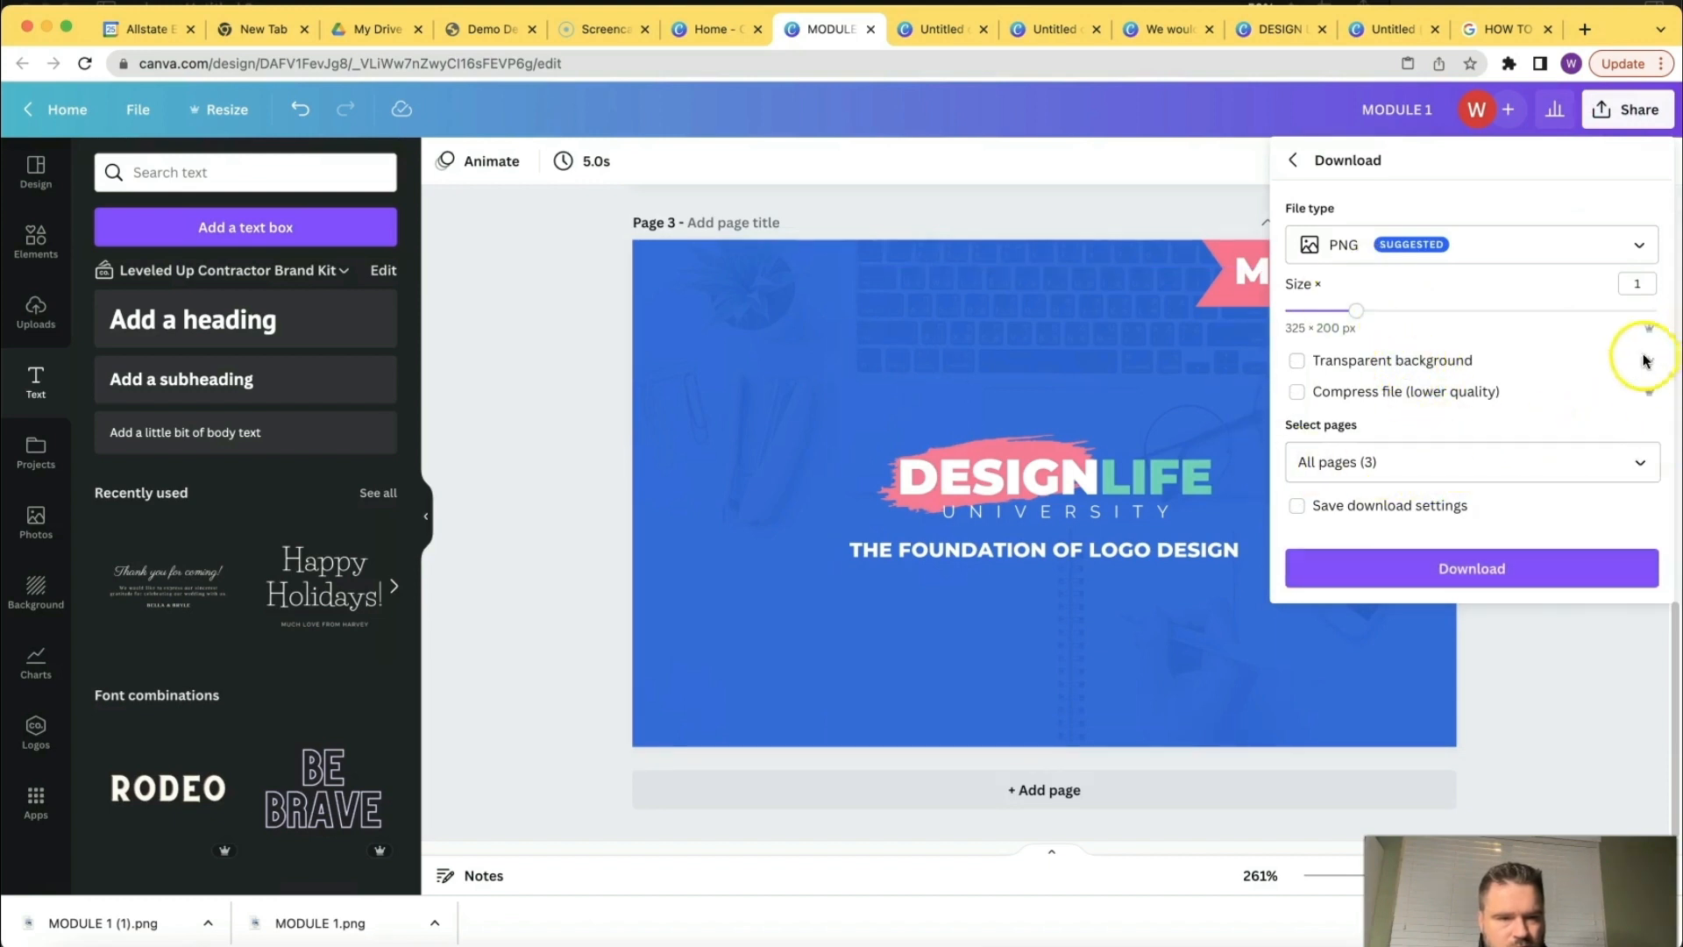
pyautogui.click(1627, 464)
pyautogui.click(1624, 518)
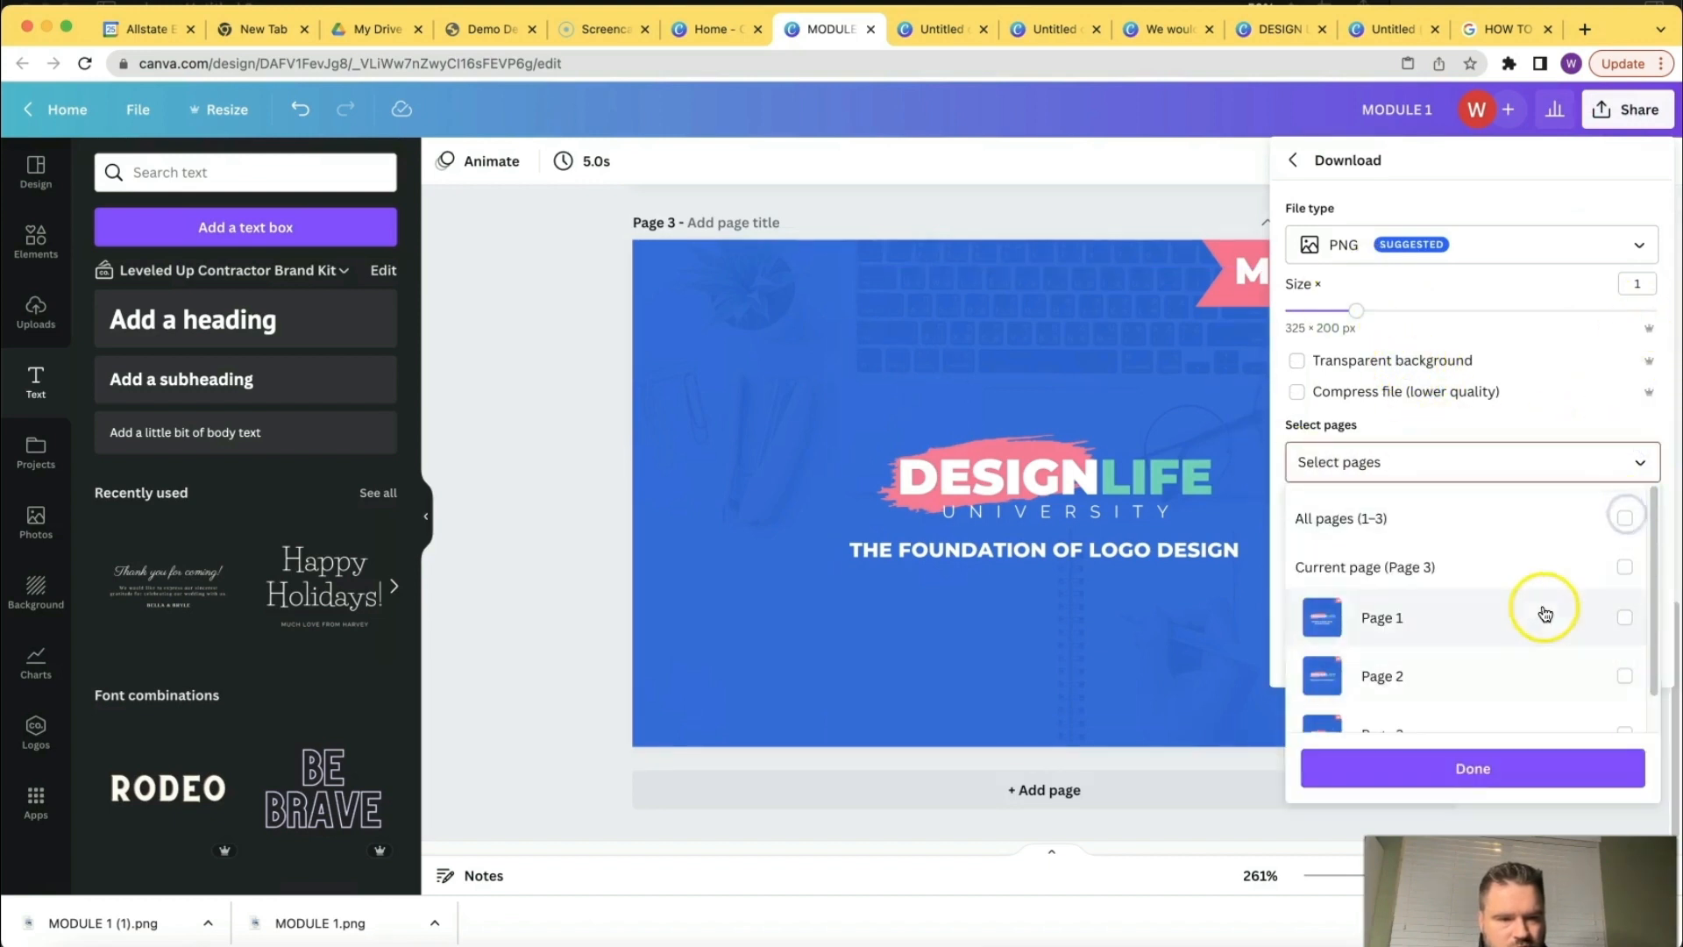
pyautogui.scroll(-2, 1568, 683)
pyautogui.click(1620, 698)
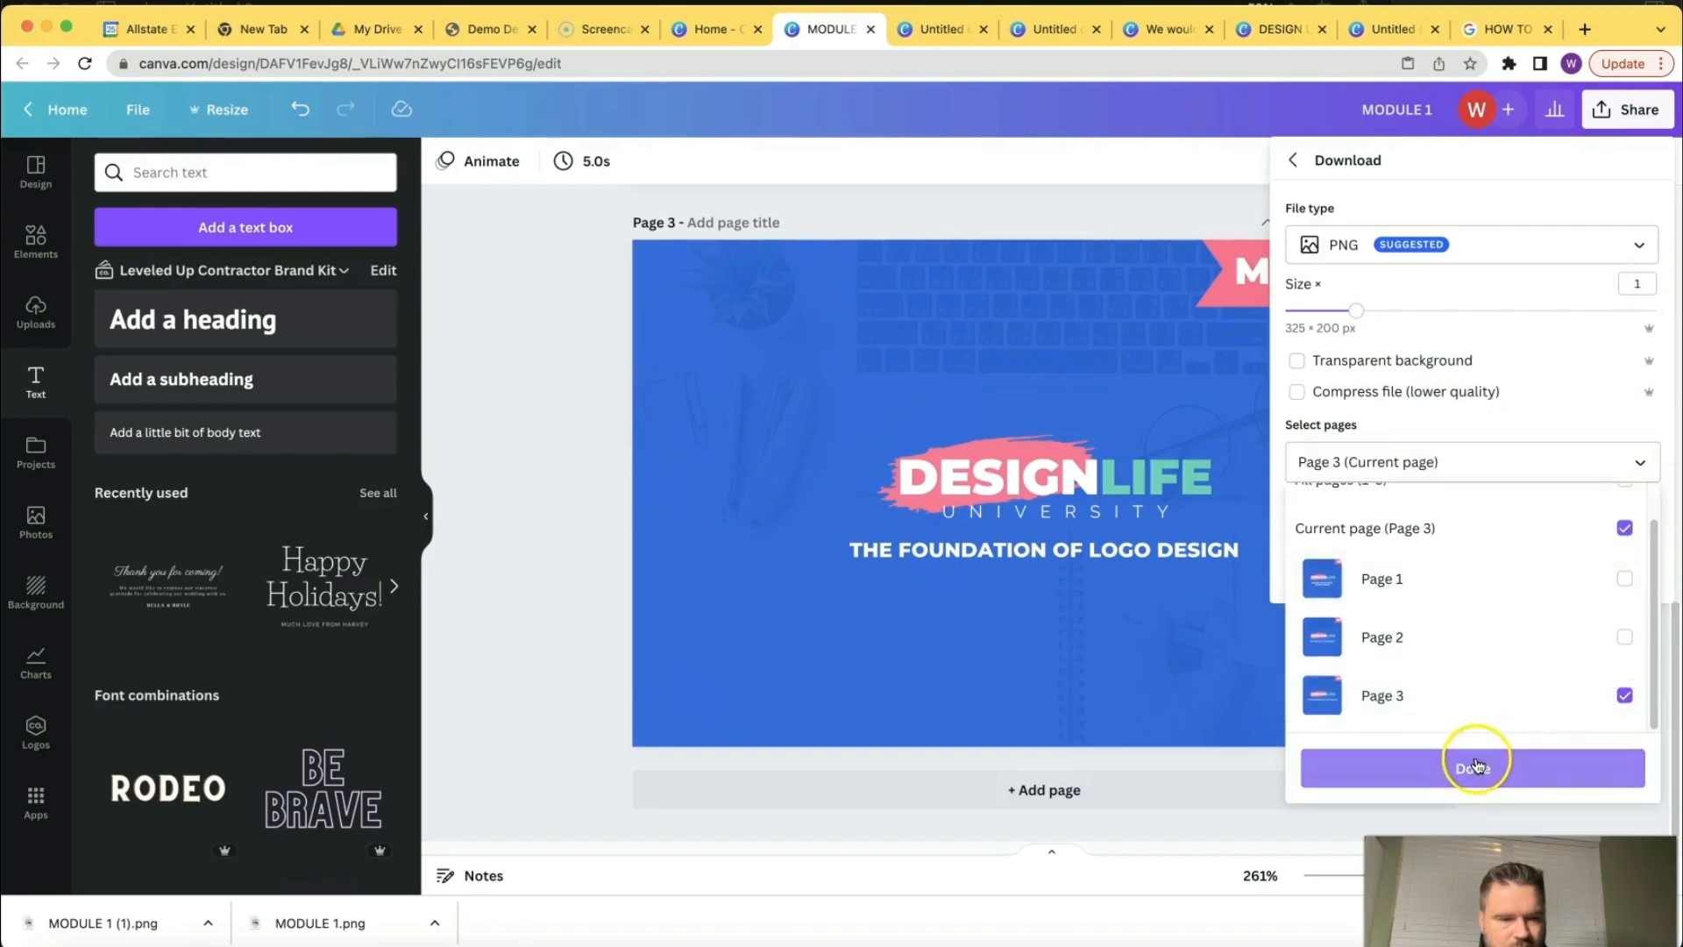
pyautogui.click(1472, 766)
pyautogui.click(1492, 589)
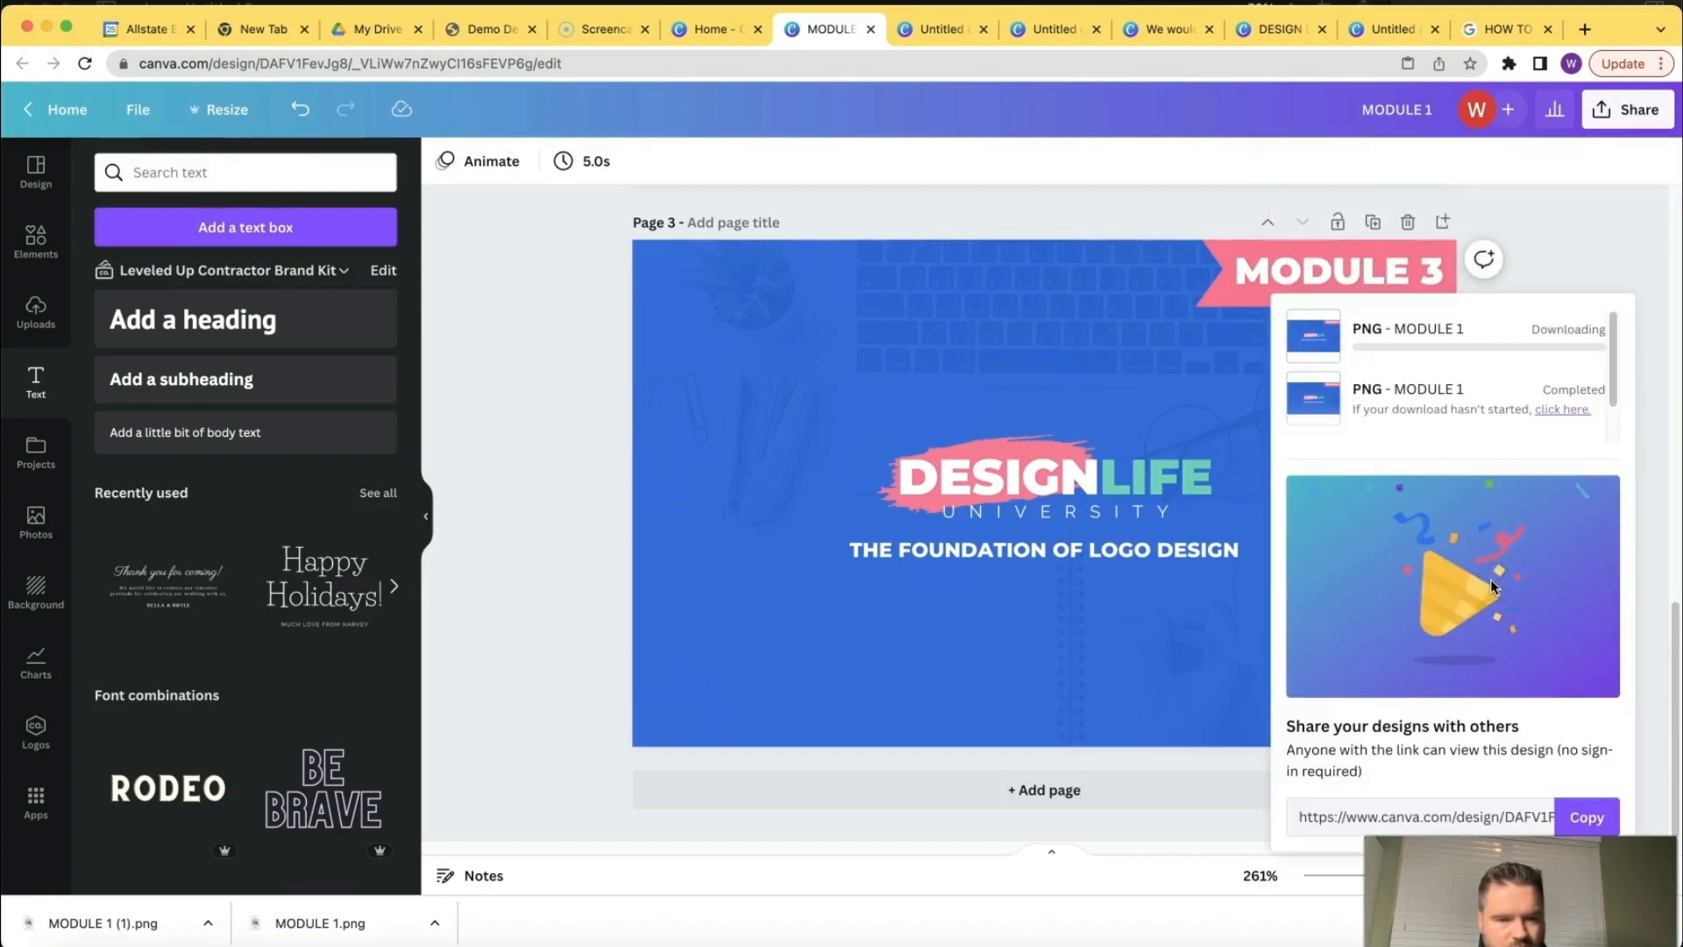
# Switch to the Divi page, duplicate the second column's Module 2 blurb, and move the copy into the empty third column.
pyautogui.click(478, 29)
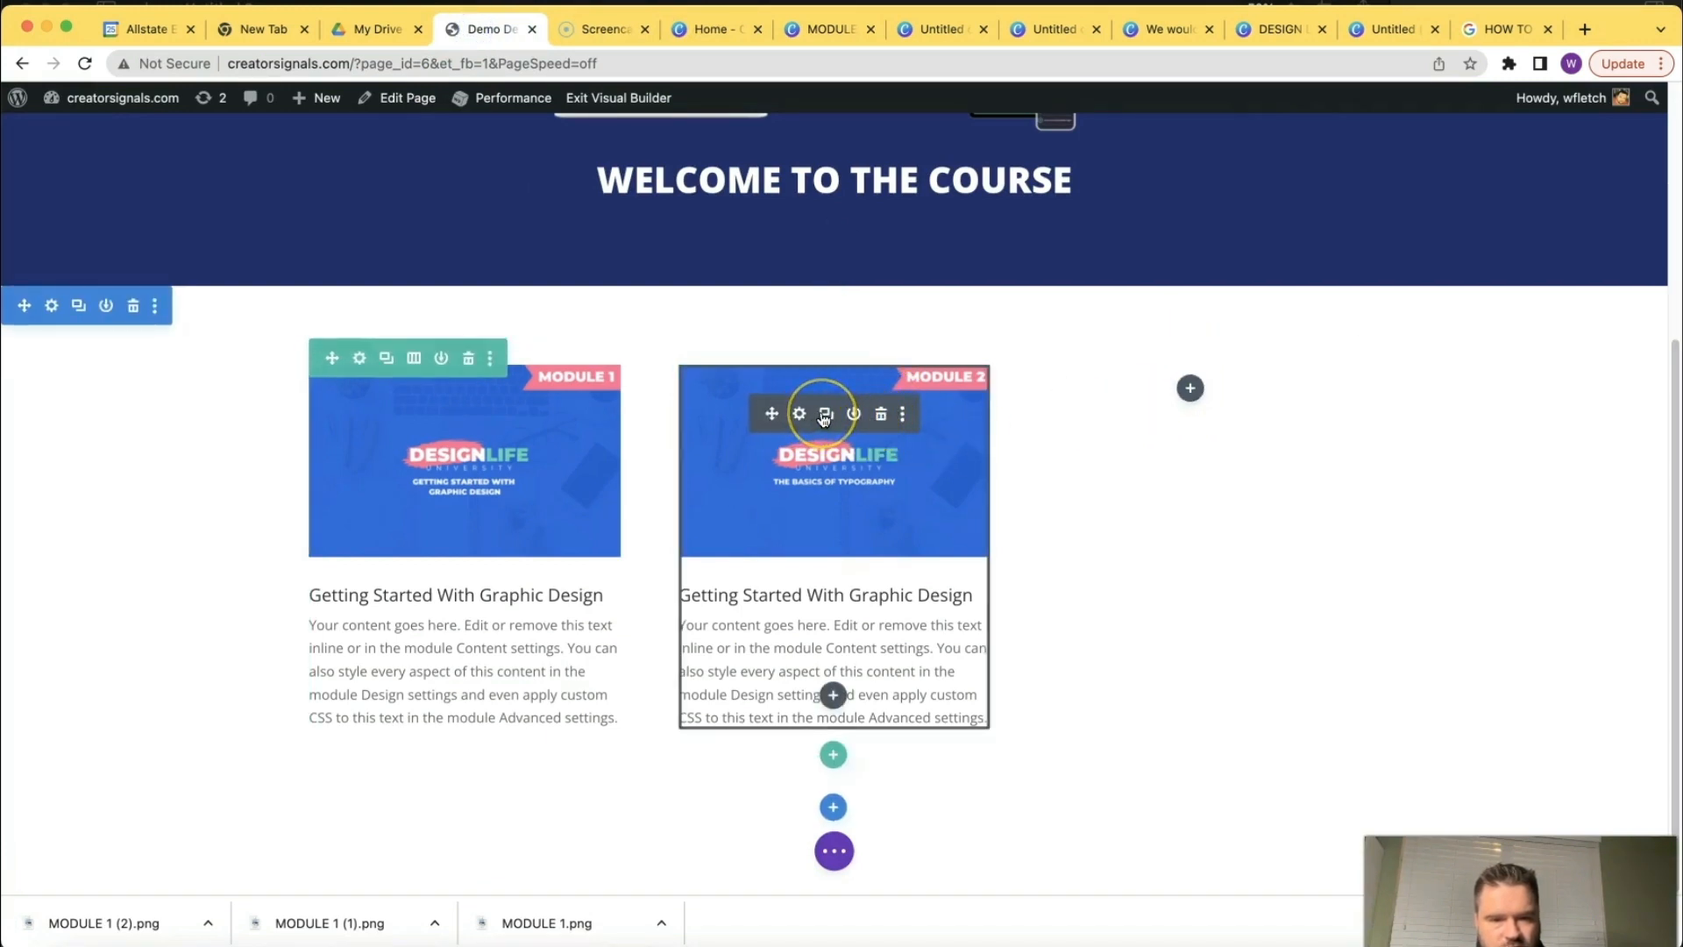
pyautogui.click(824, 416)
pyautogui.scroll(-4, 901, 489)
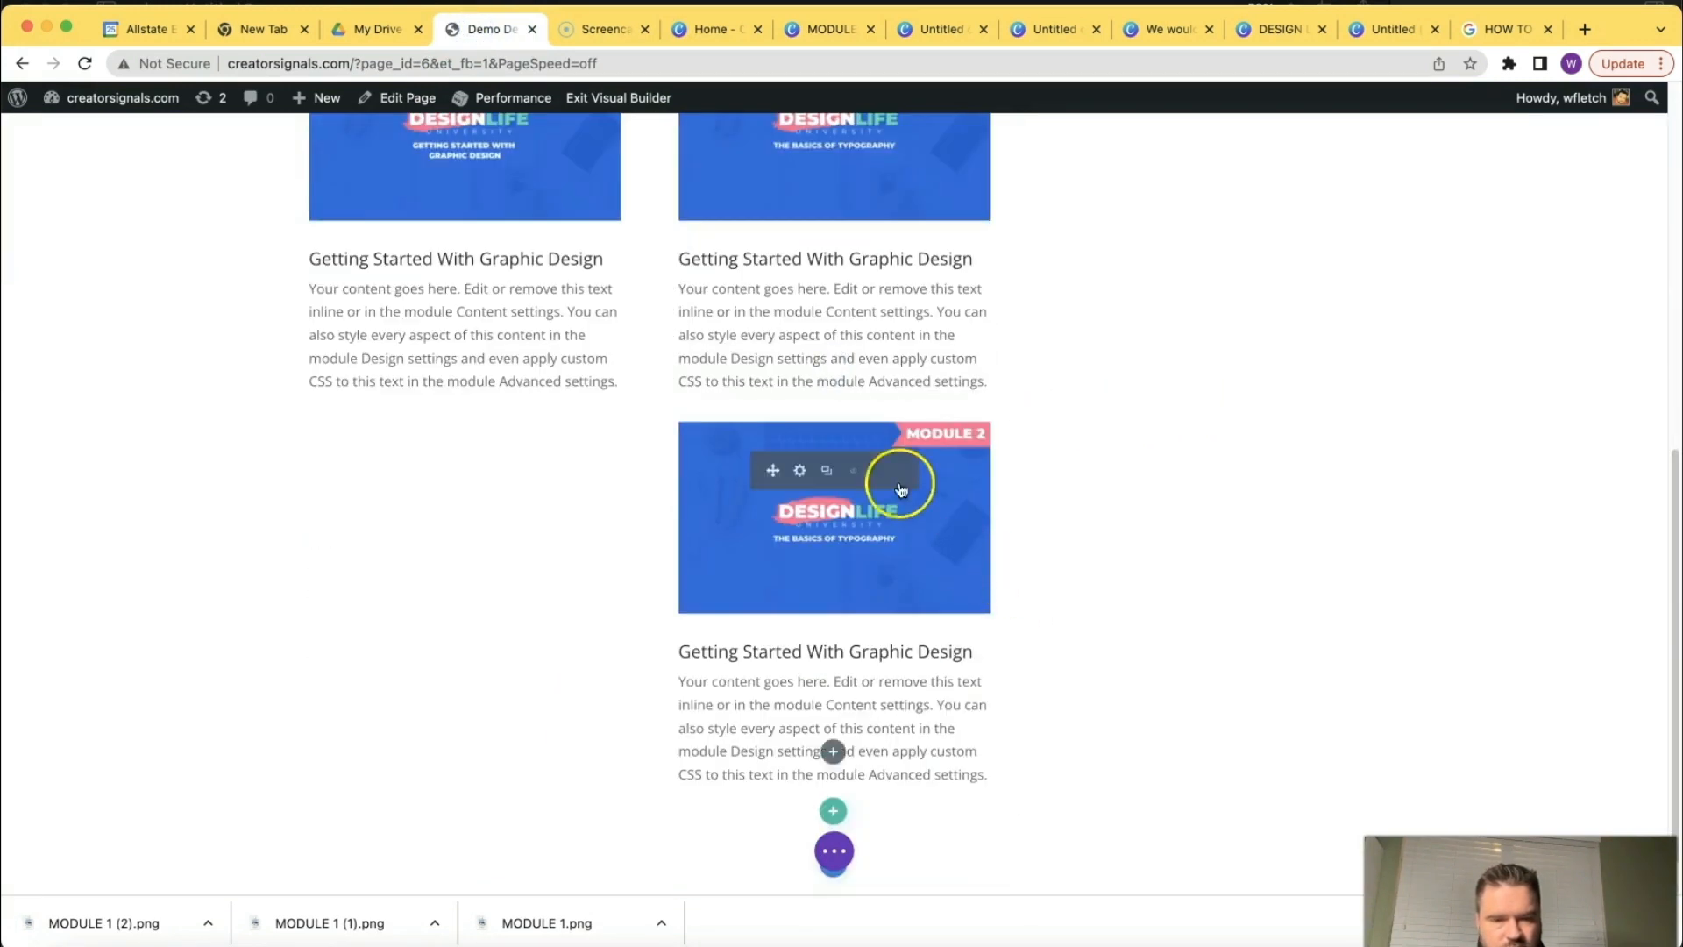
pyautogui.moveTo(788, 478); pyautogui.dragTo(1323, 381)
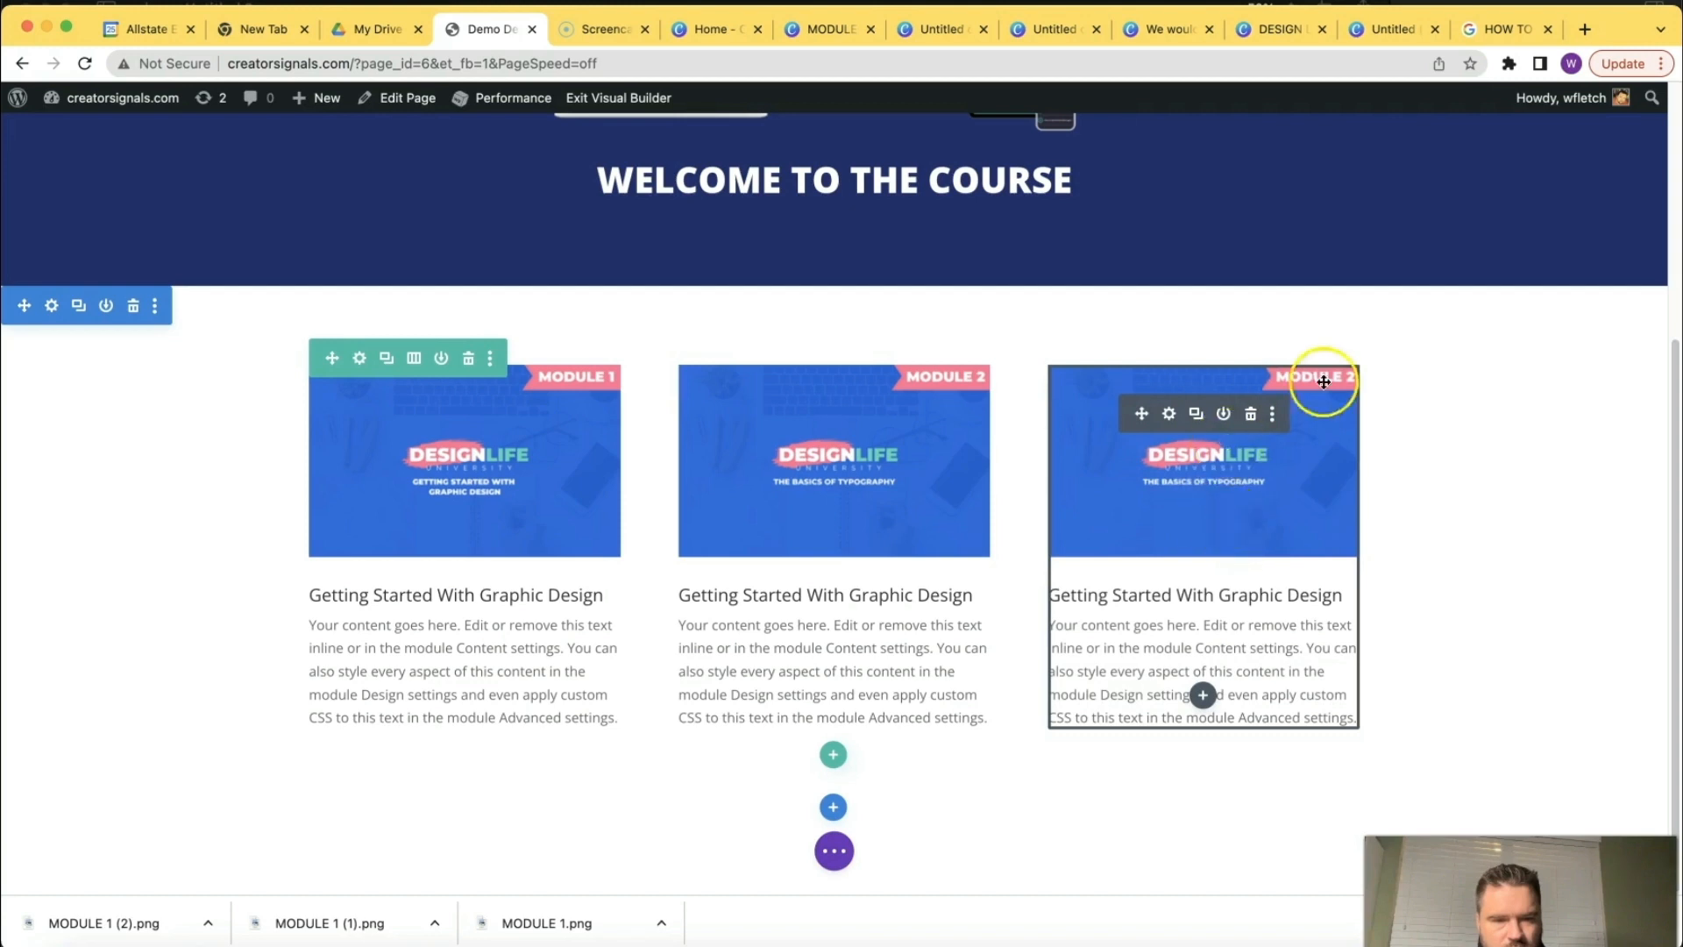
# Upload MODULE 1 (2).png from Downloads as the third column blurb's image and save the blurb.
pyautogui.click(1167, 419)
pyautogui.scroll(-2, 1163, 467)
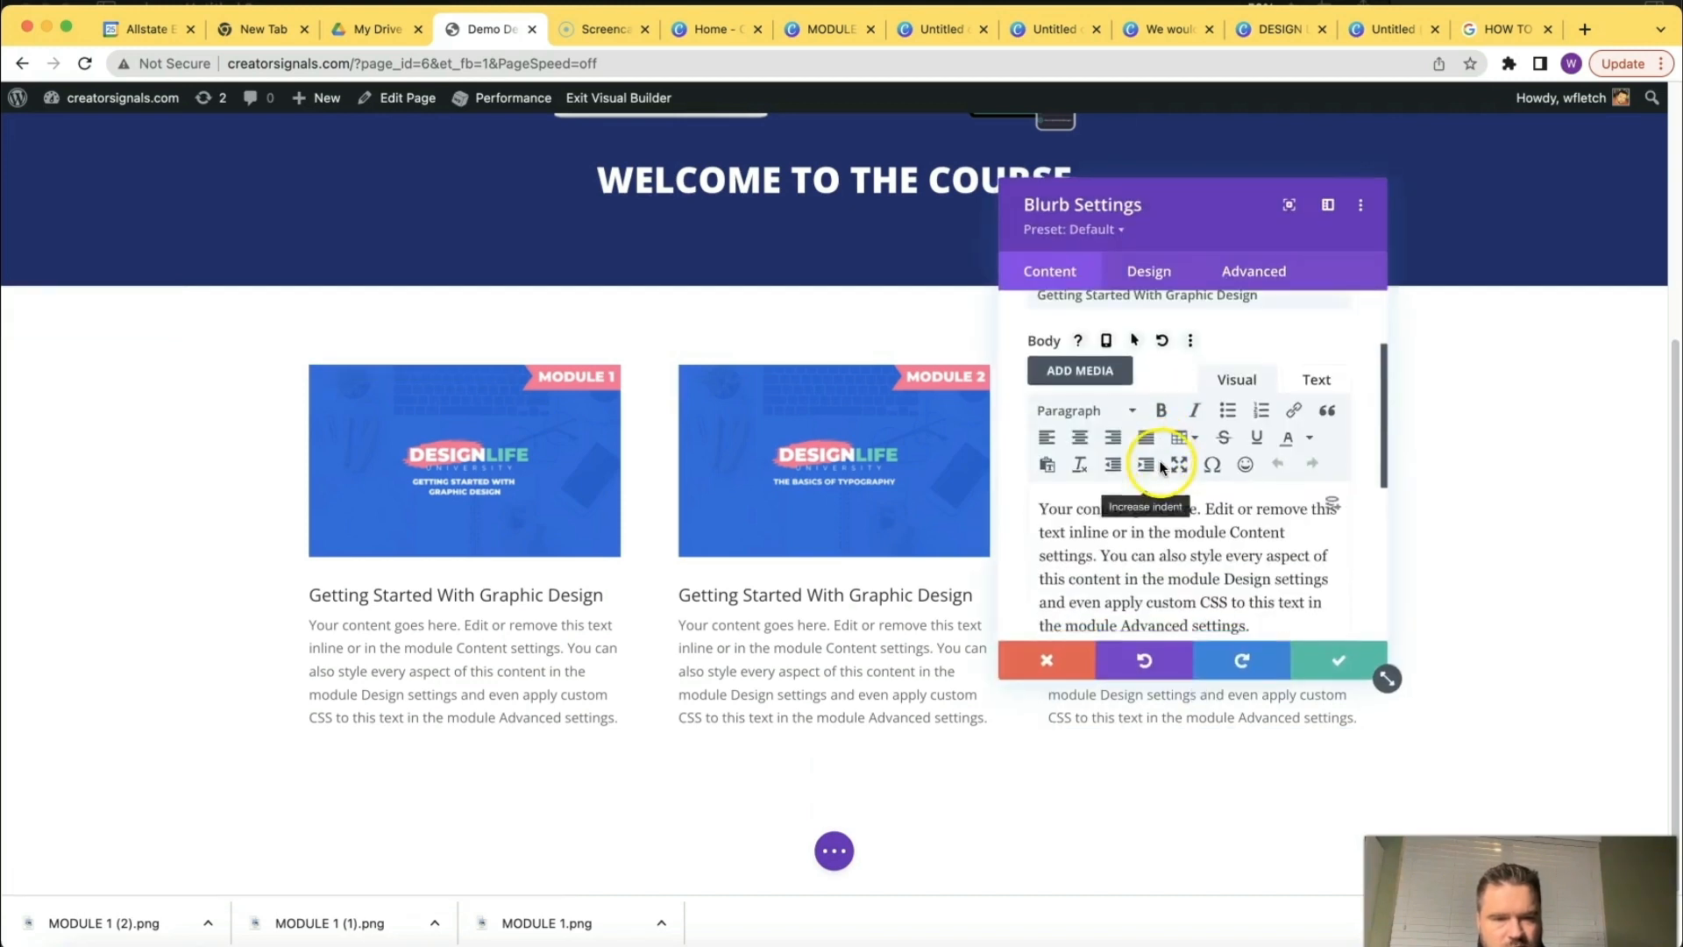
pyautogui.scroll(-5, 1161, 467)
pyautogui.click(1160, 461)
pyautogui.click(1180, 516)
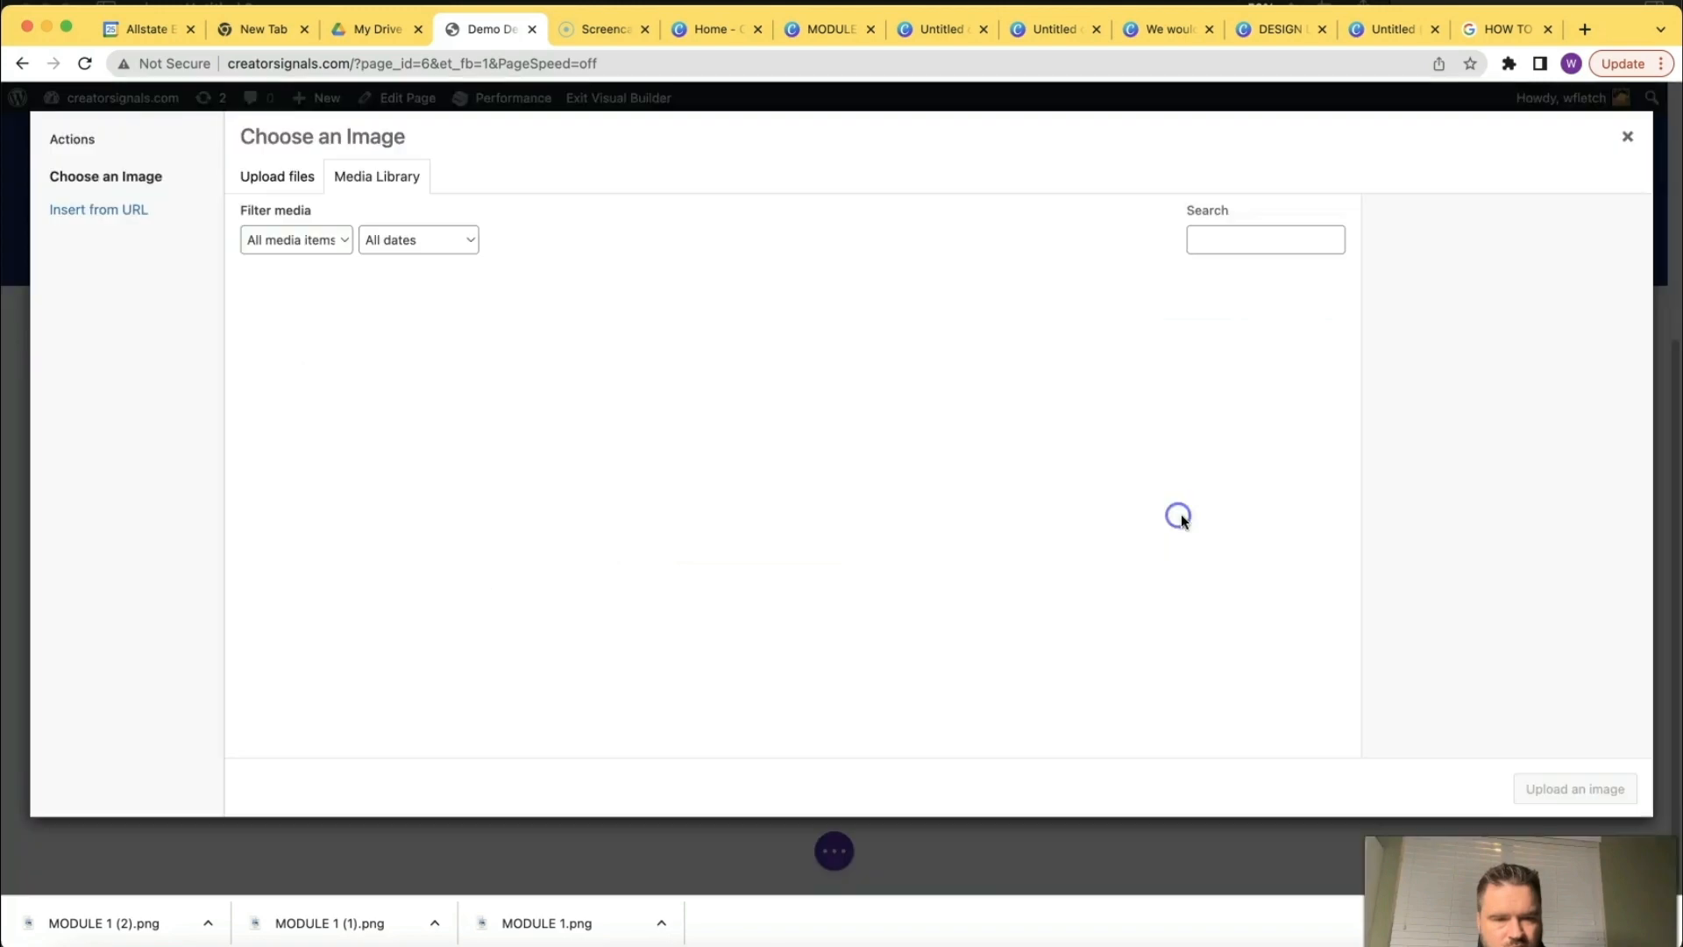
pyautogui.click(274, 178)
pyautogui.click(960, 482)
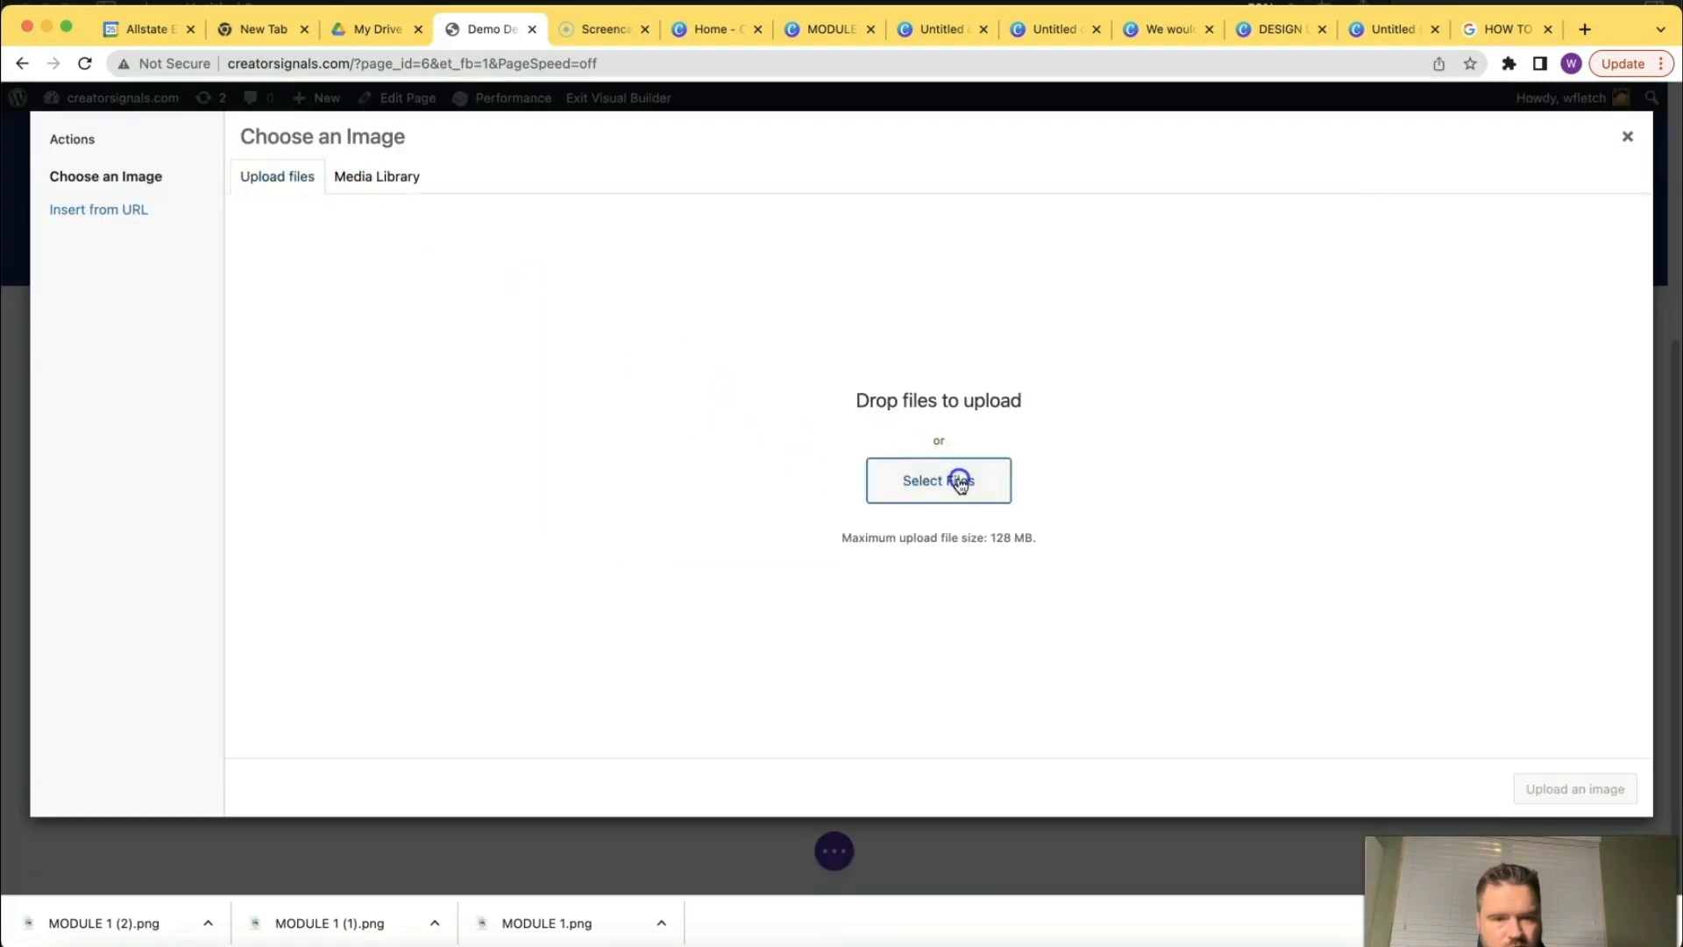
pyautogui.click(555, 362)
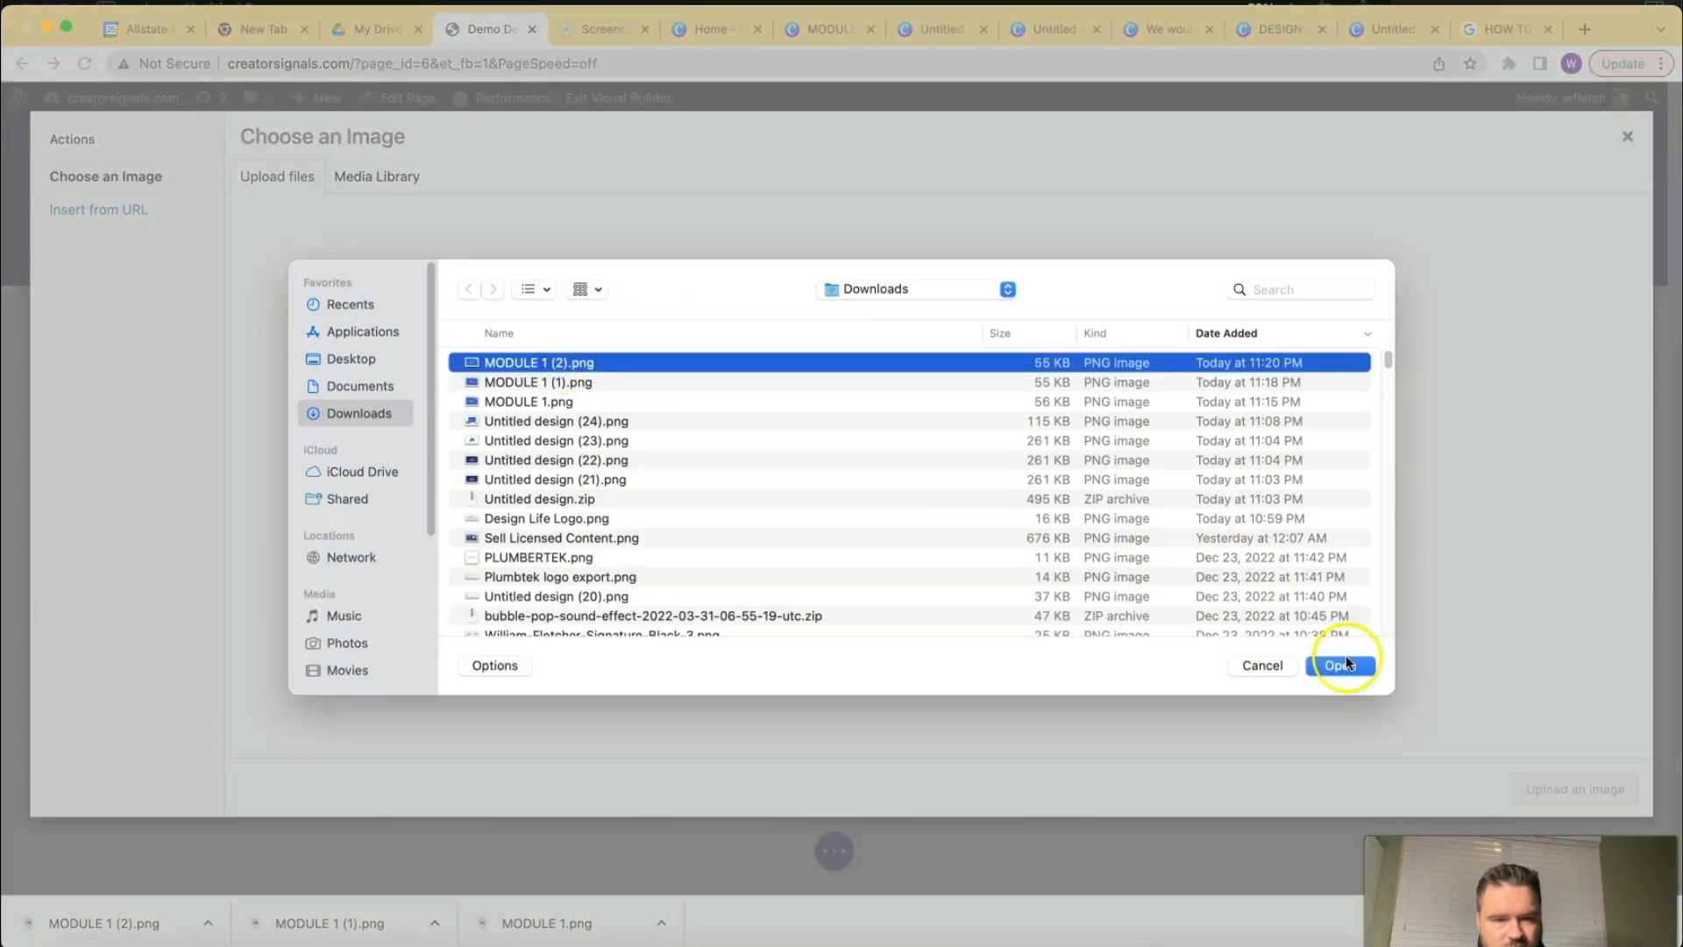
pyautogui.click(1344, 663)
pyautogui.click(1588, 791)
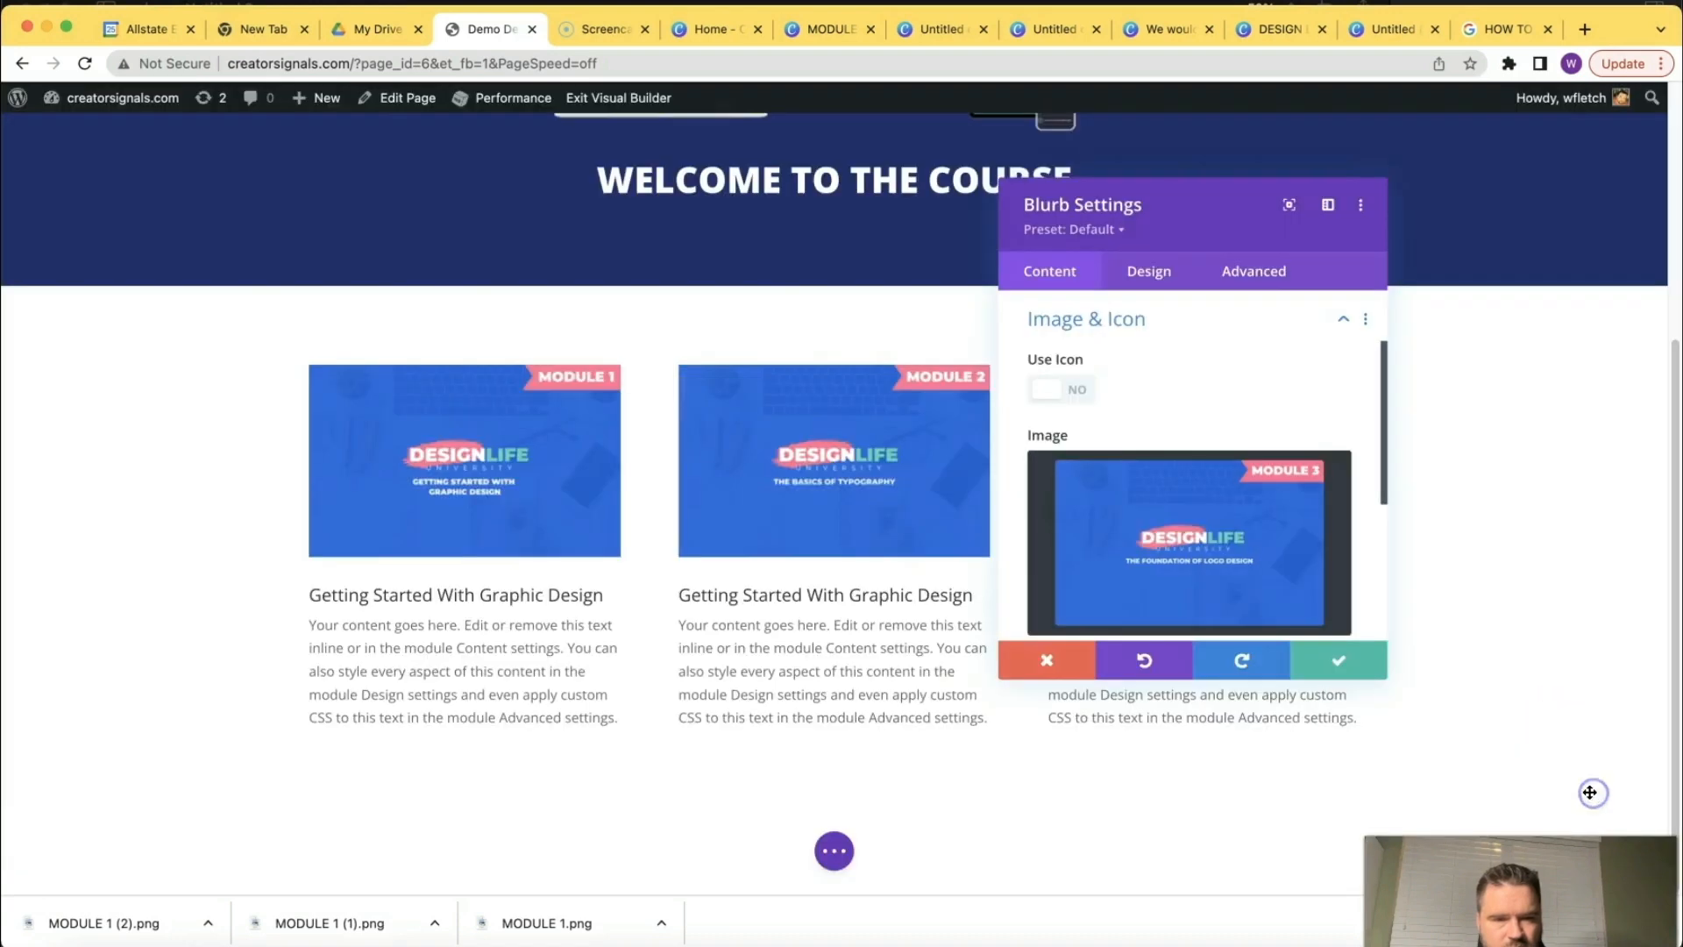
pyautogui.click(1364, 668)
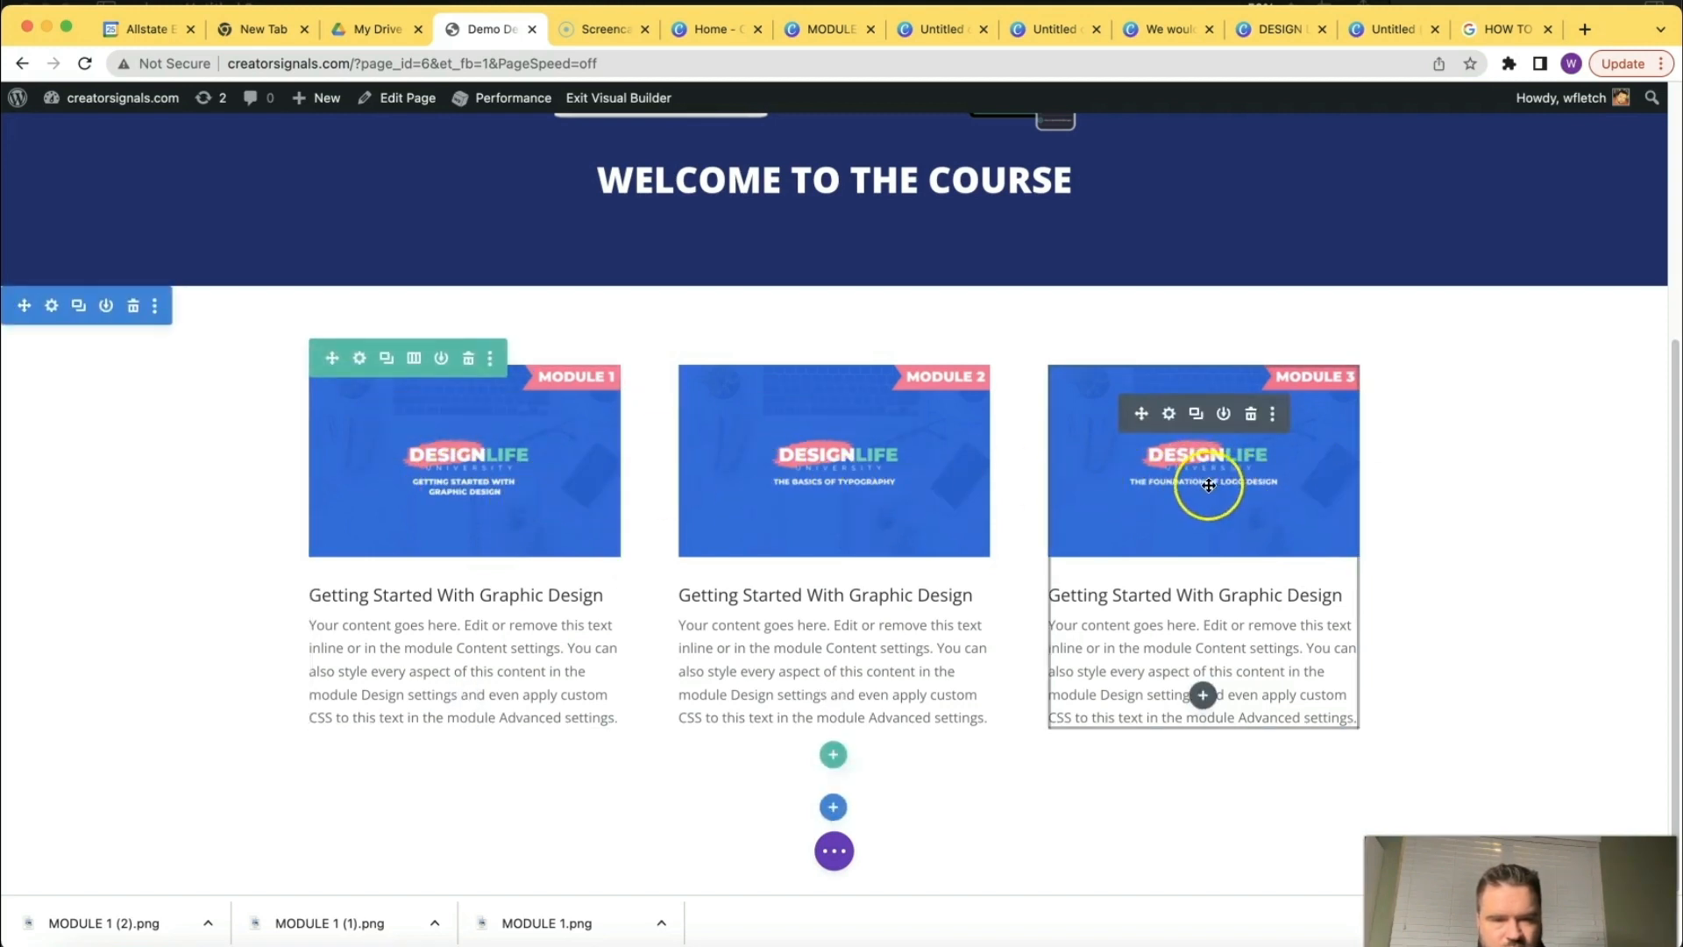
# Duplicate the row of three module blurbs and look over both rows.
pyautogui.click(386, 360)
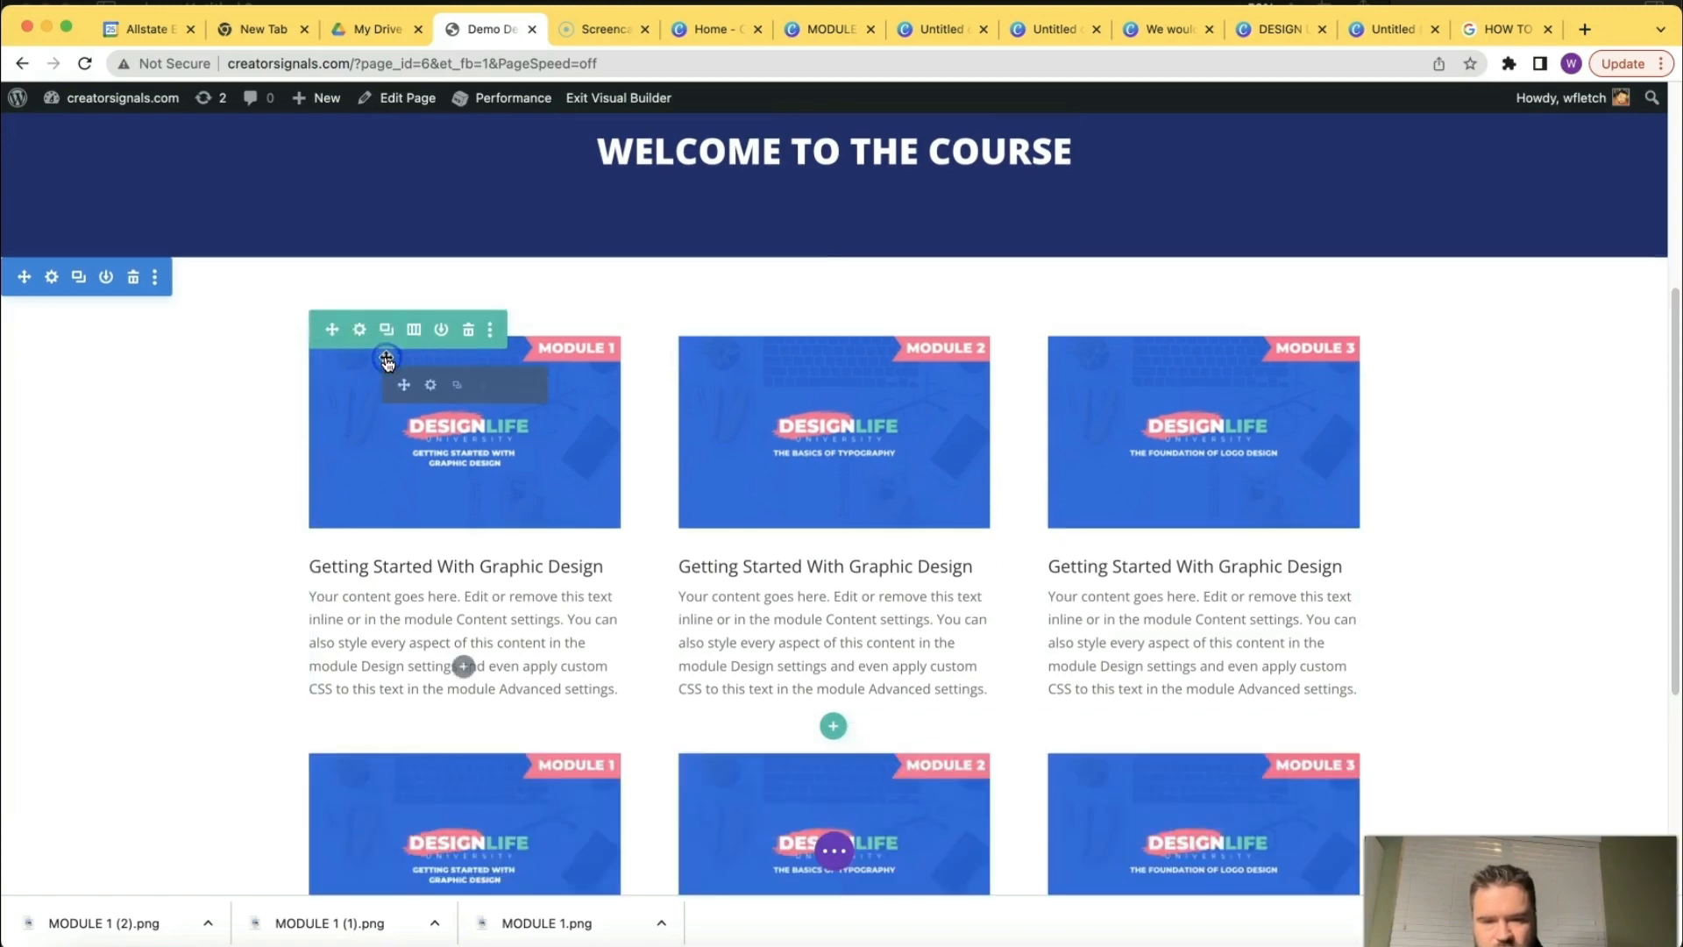
pyautogui.scroll(-5, 744, 409)
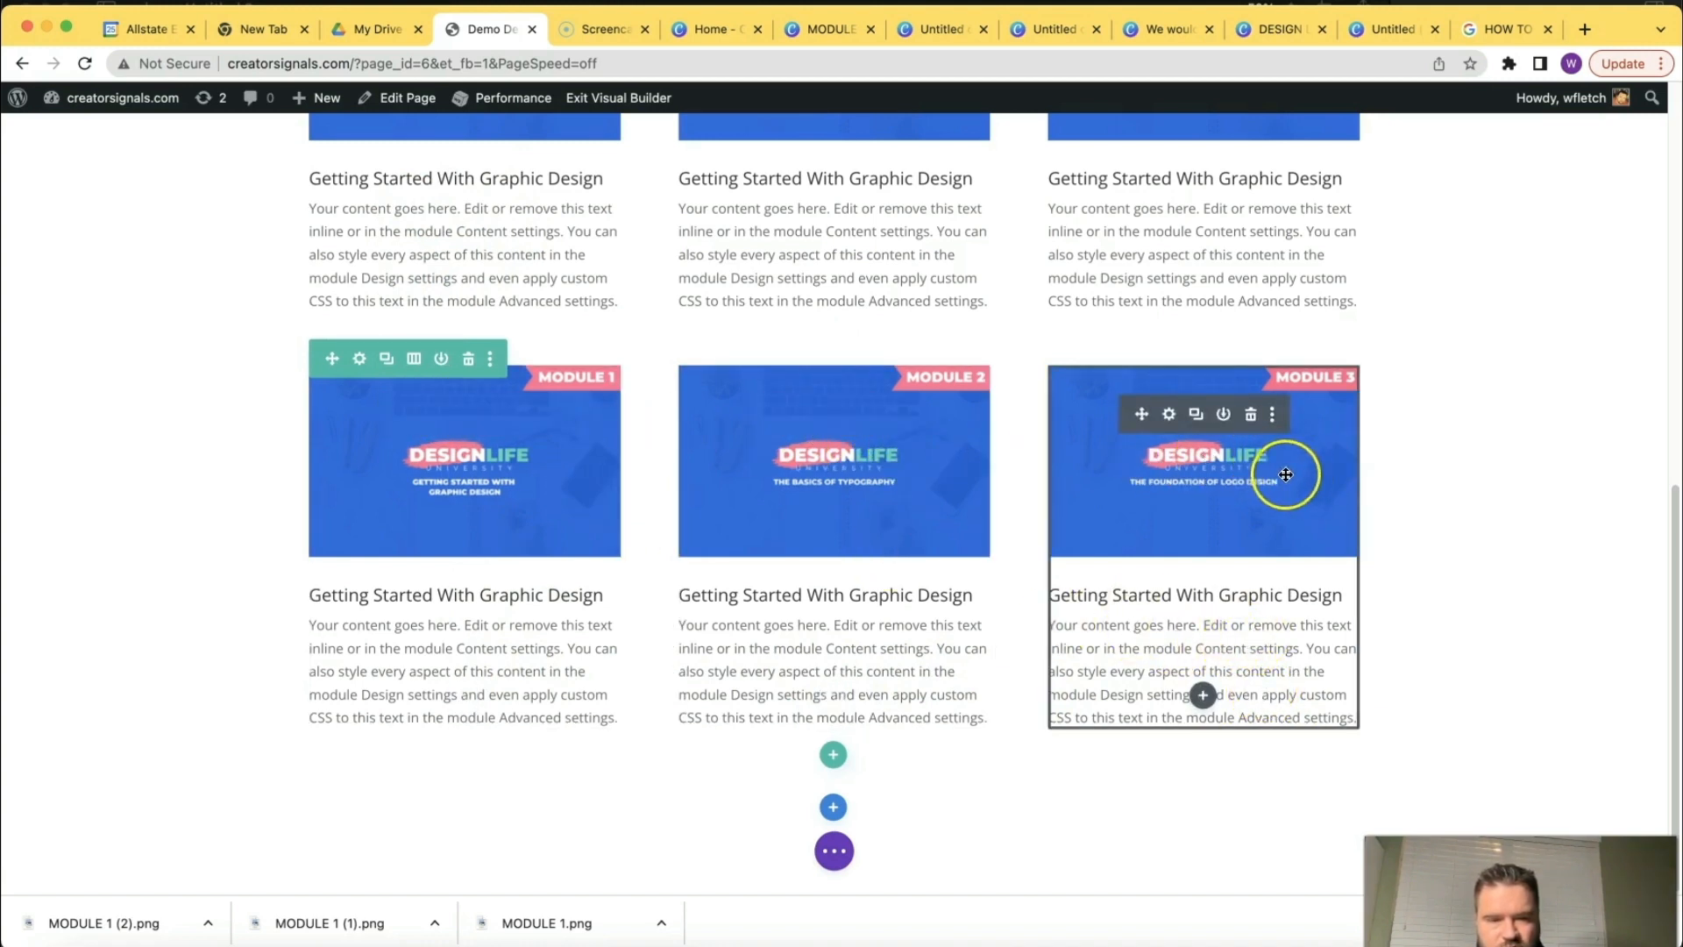
pyautogui.scroll(5, 1161, 483)
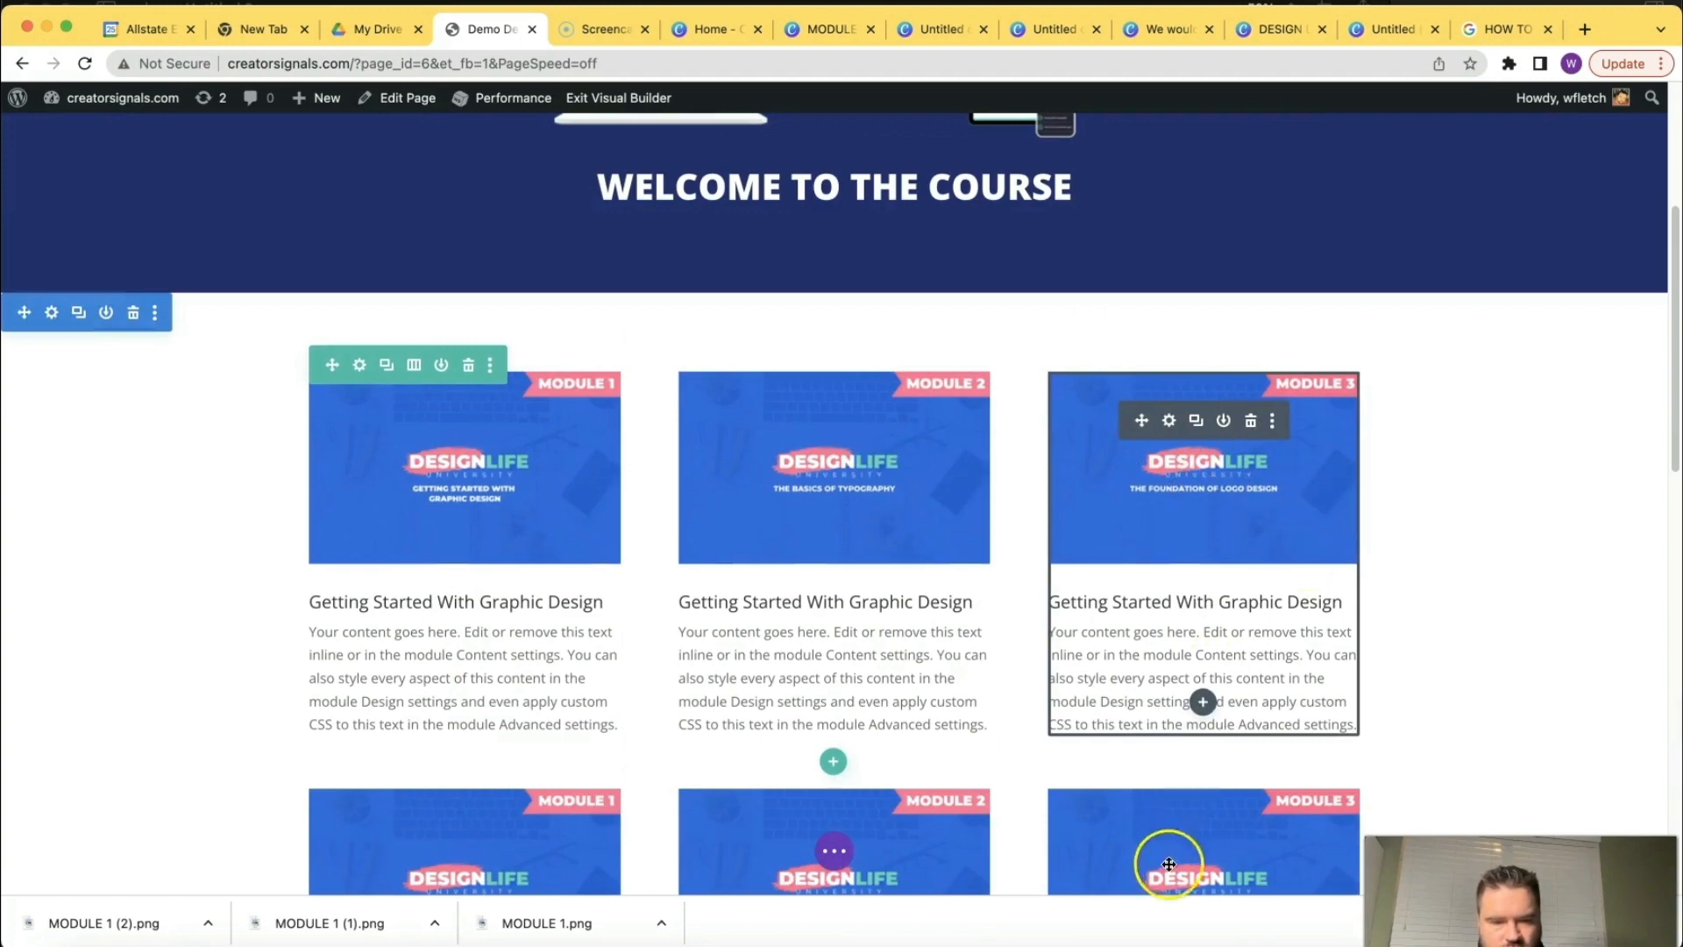
# Review the header and both rows of module blurbs, save the Divi page as a draft and publish it.
pyautogui.scroll(-3, 898, 841)
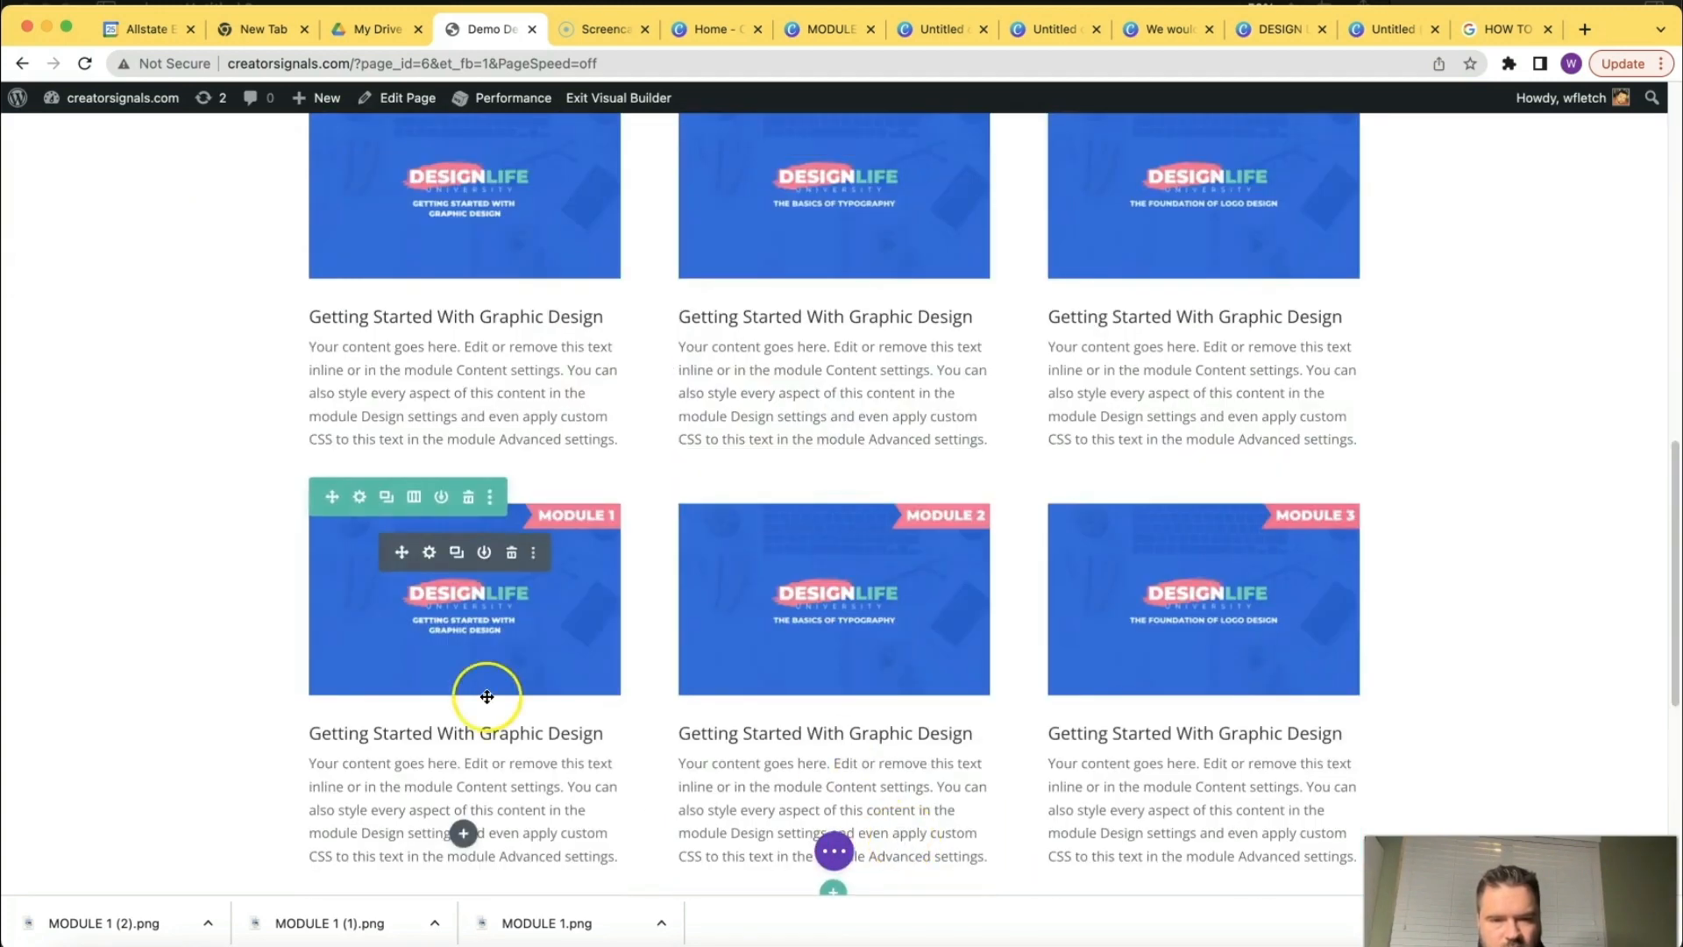
pyautogui.scroll(8, 555, 602)
pyautogui.scroll(2, 555, 602)
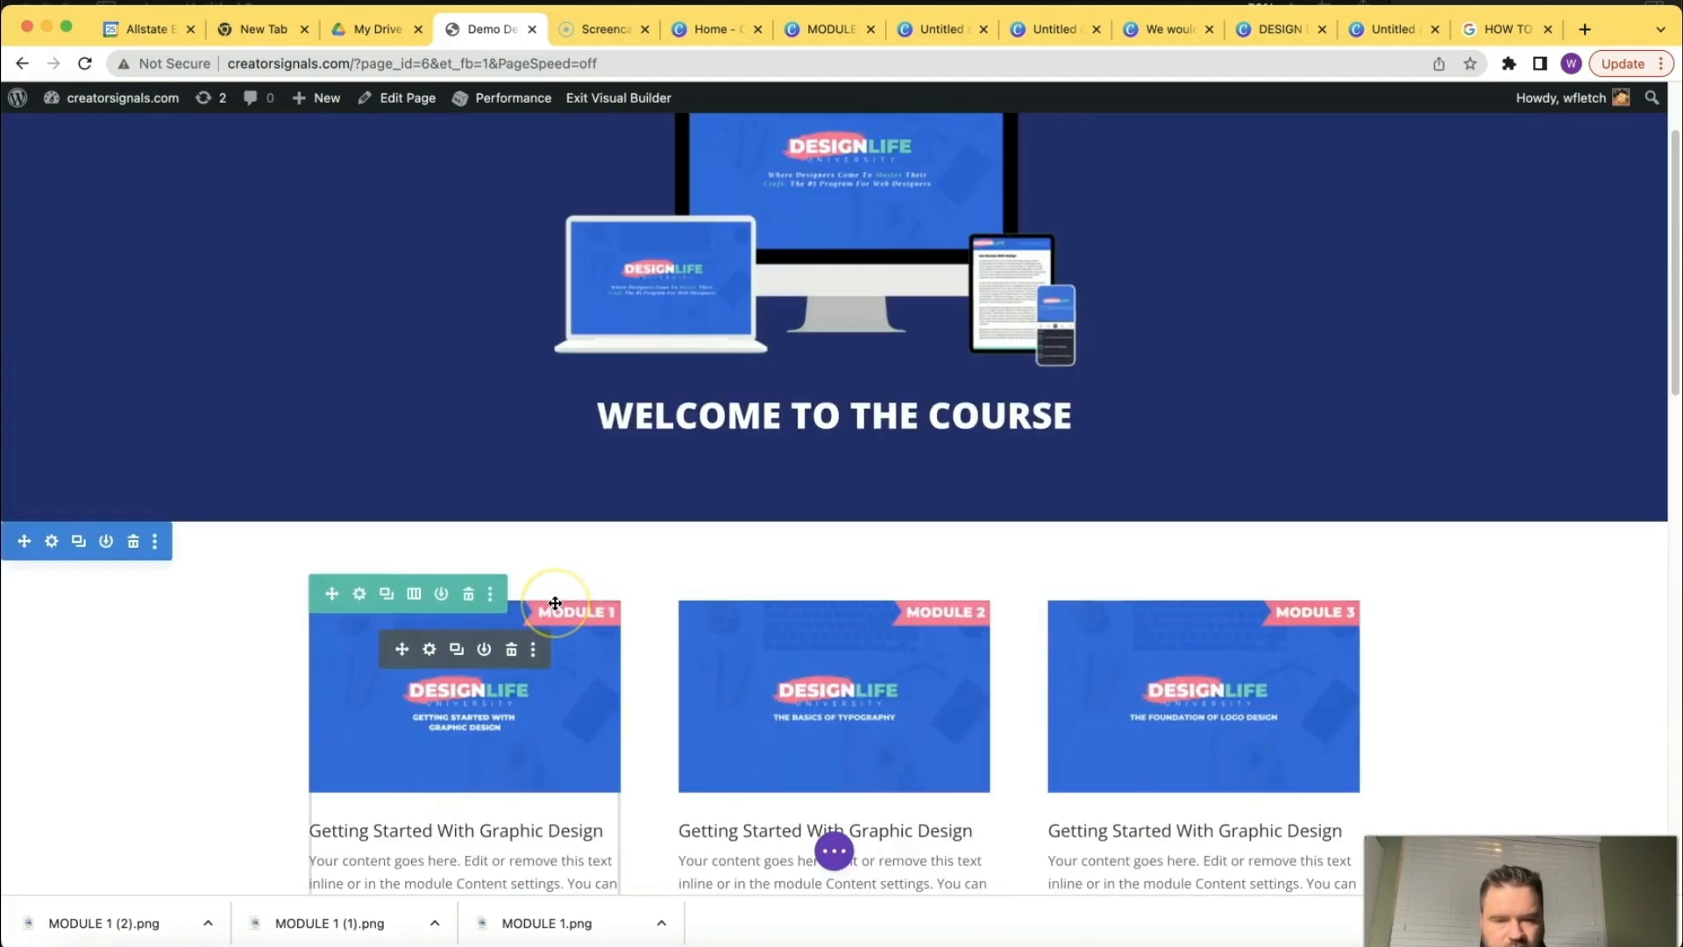
pyautogui.scroll(-1, 488, 713)
pyautogui.scroll(3, 706, 639)
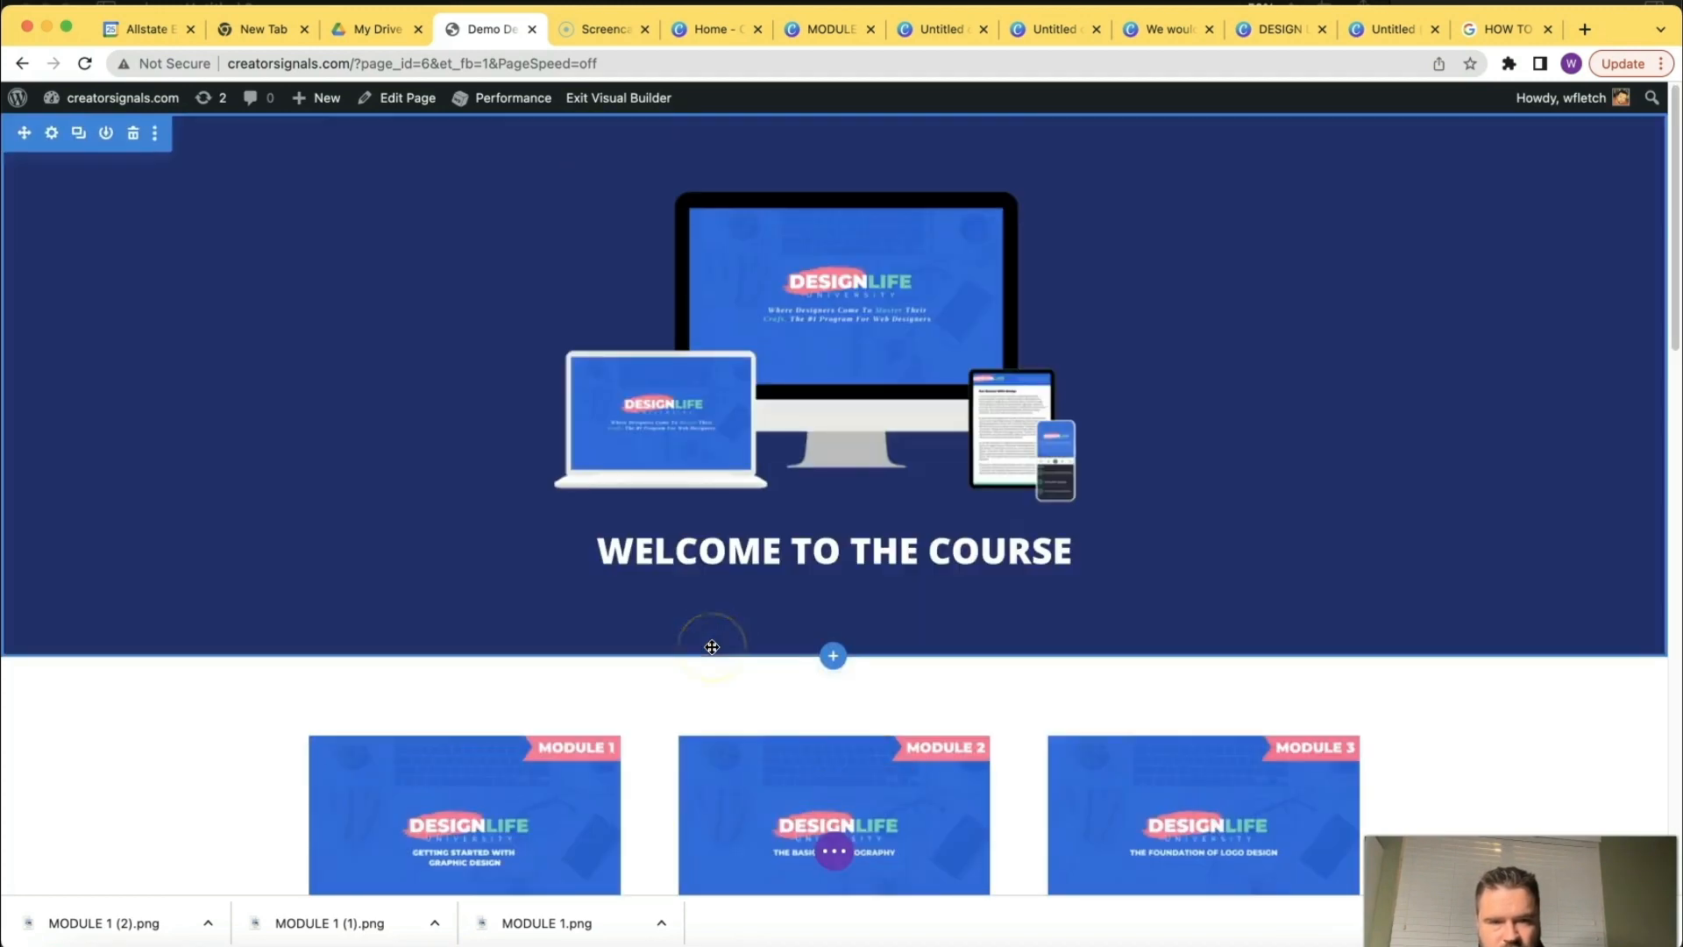
pyautogui.click(835, 850)
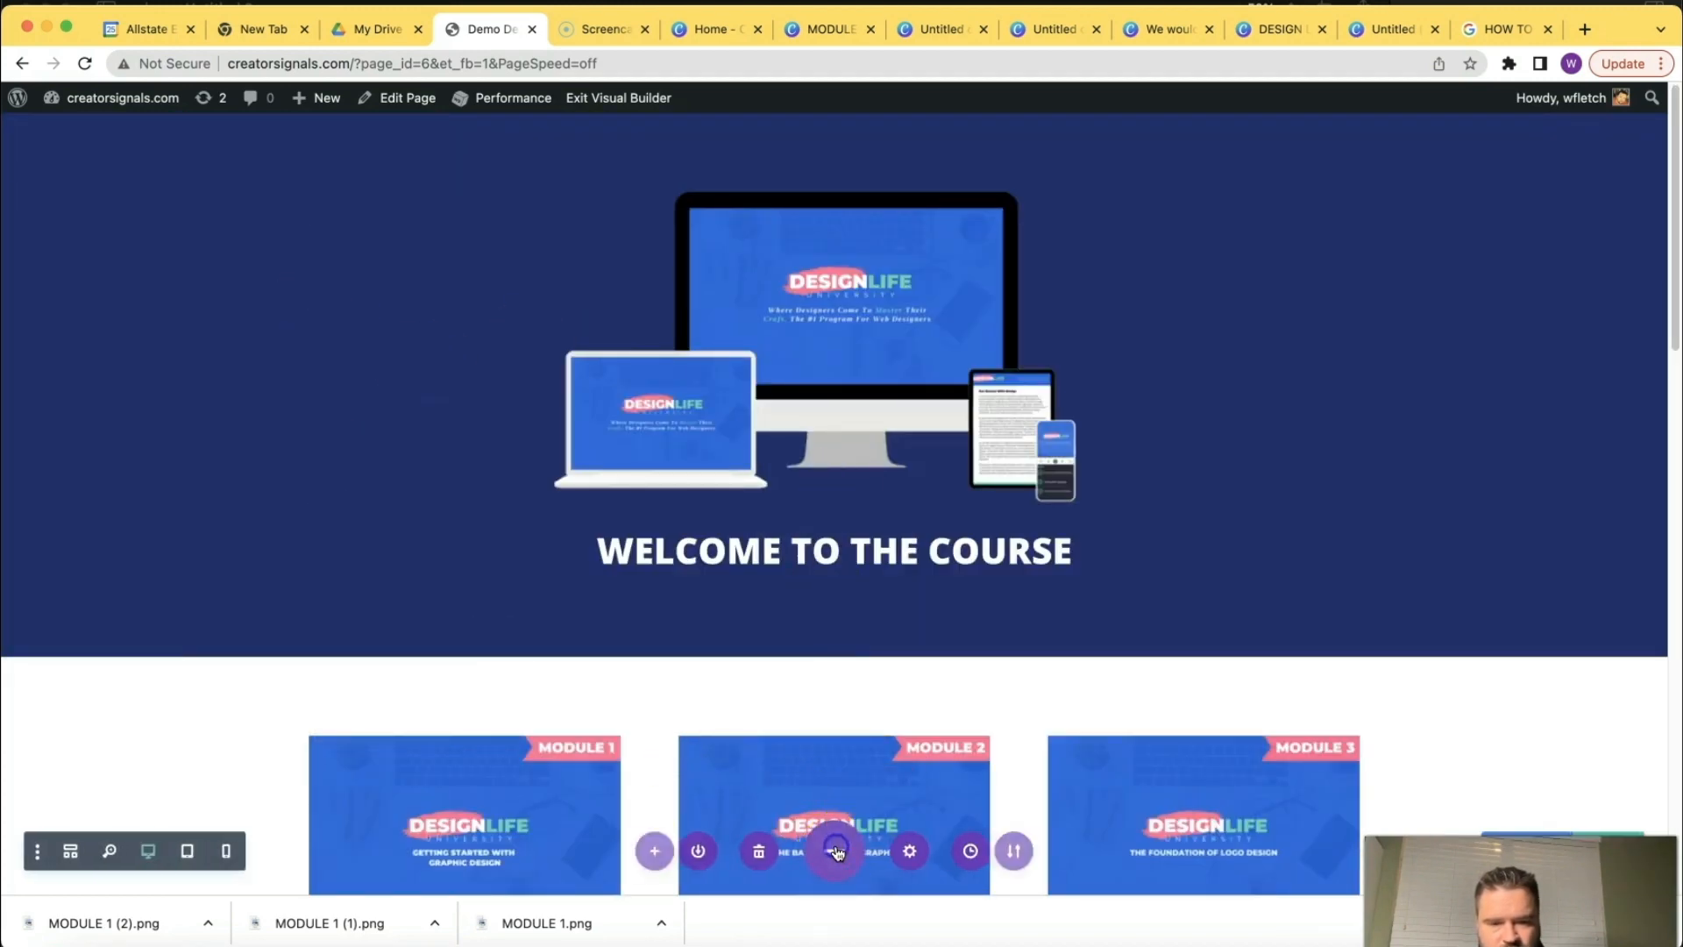
pyautogui.click(701, 851)
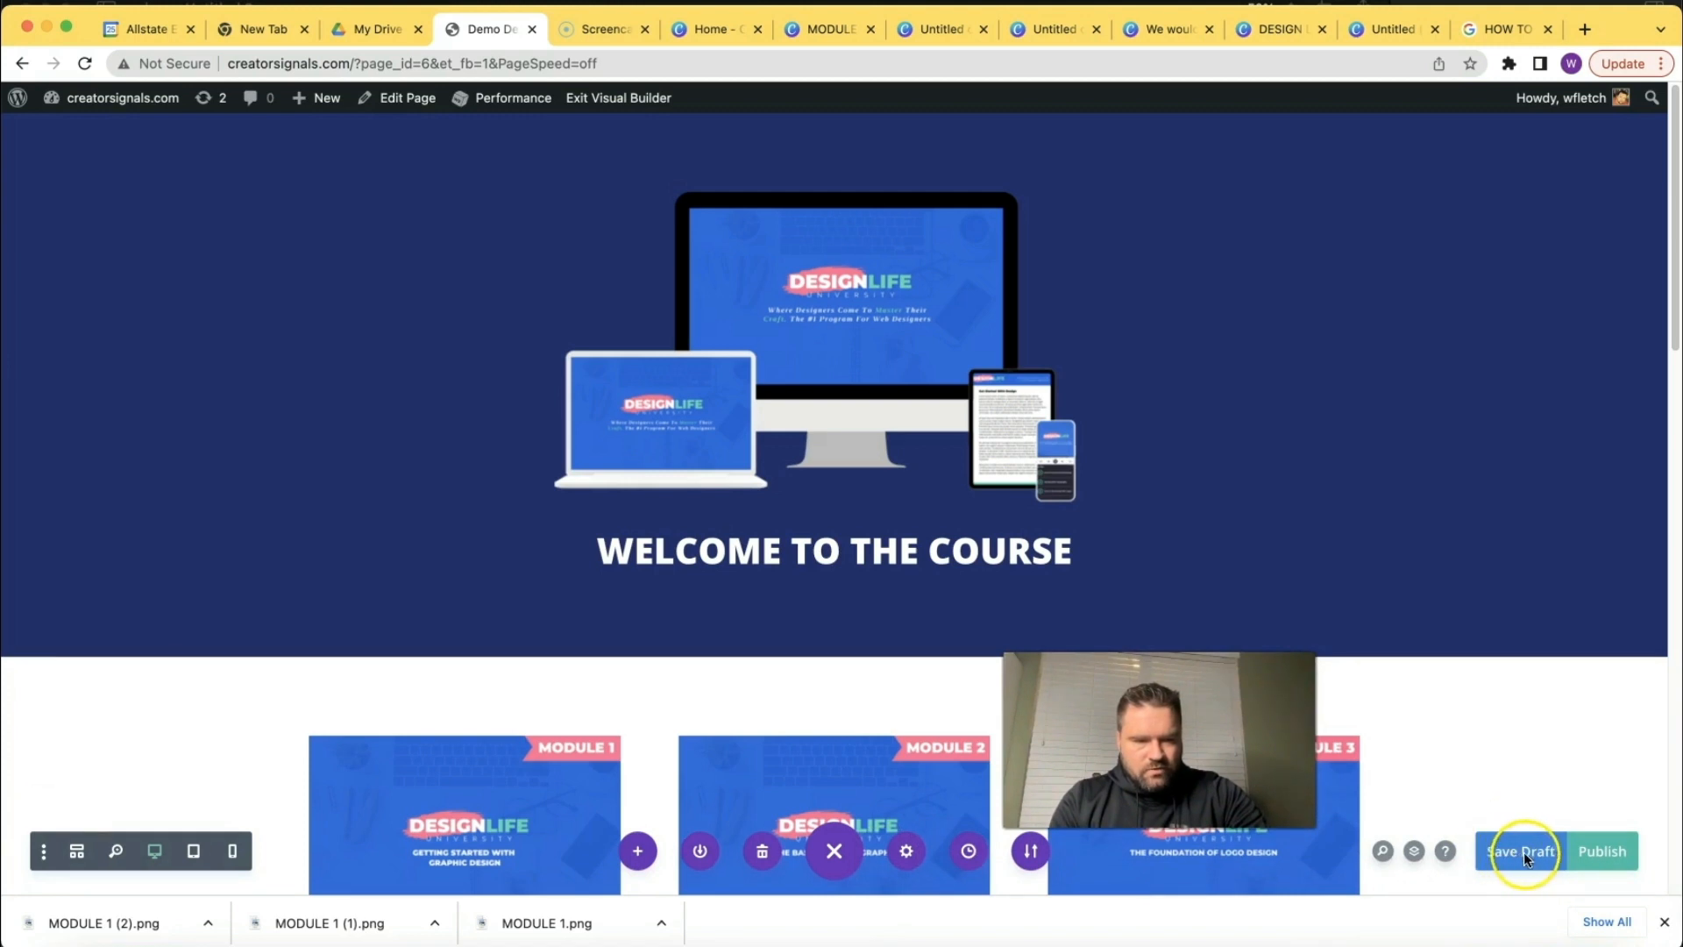
pyautogui.click(1524, 852)
pyautogui.click(1599, 848)
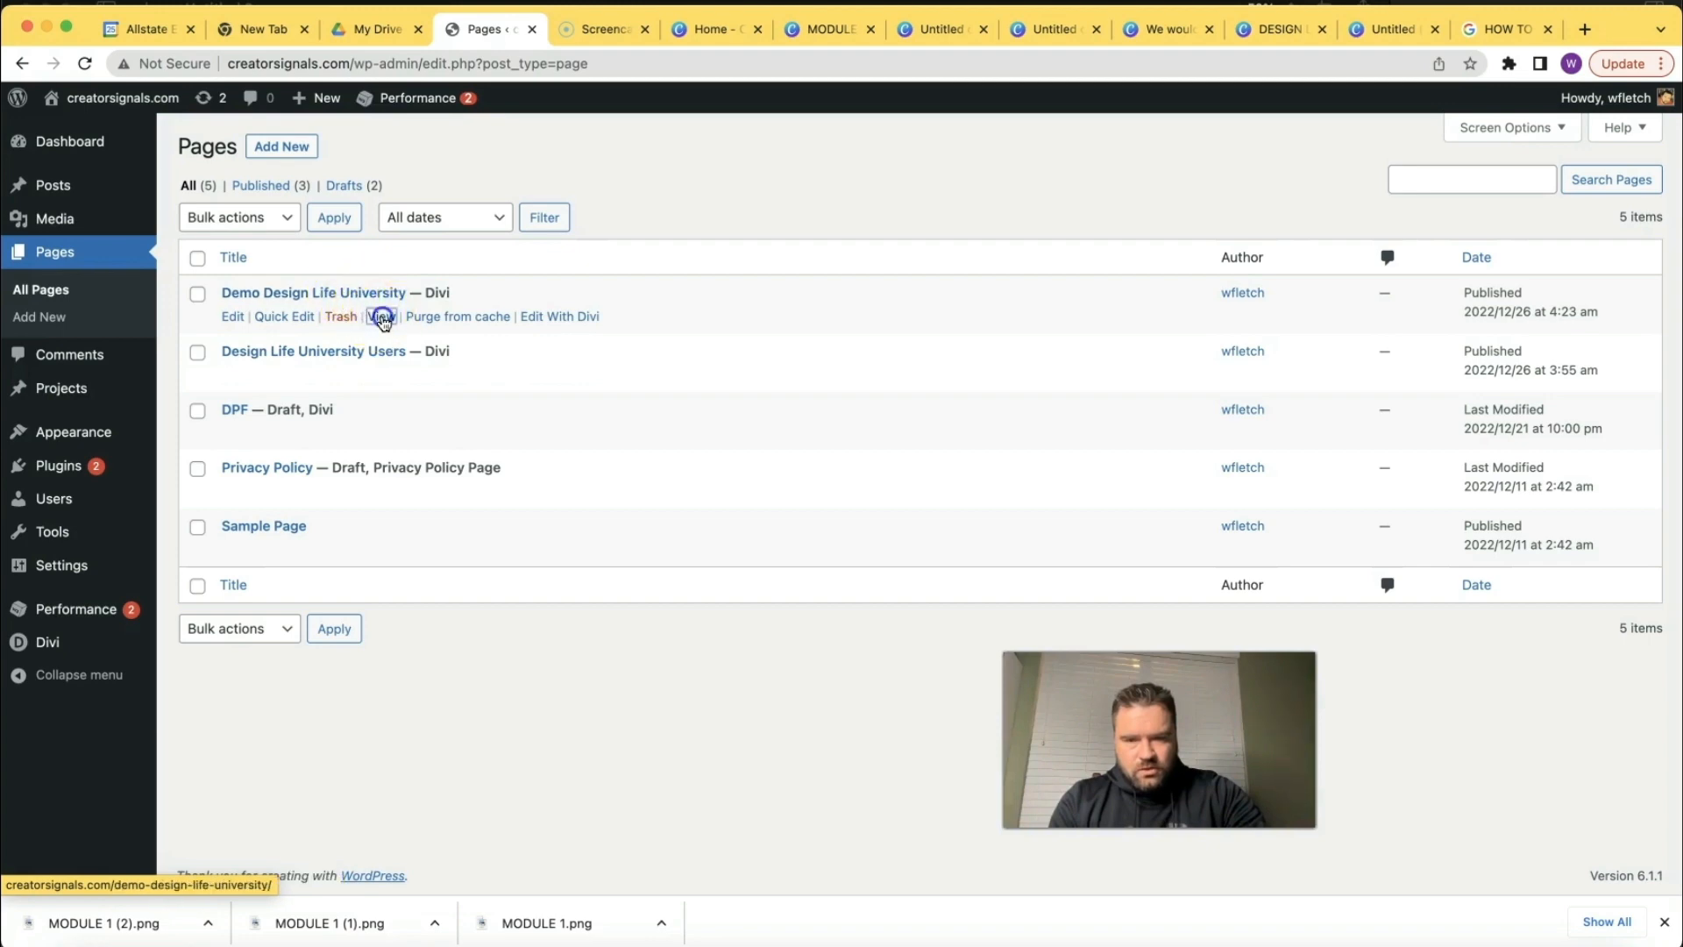
# Look over the published Demo Design Life University page, from the welcome header to the second row of module blurbs.
pyautogui.scroll(-8, 470, 473)
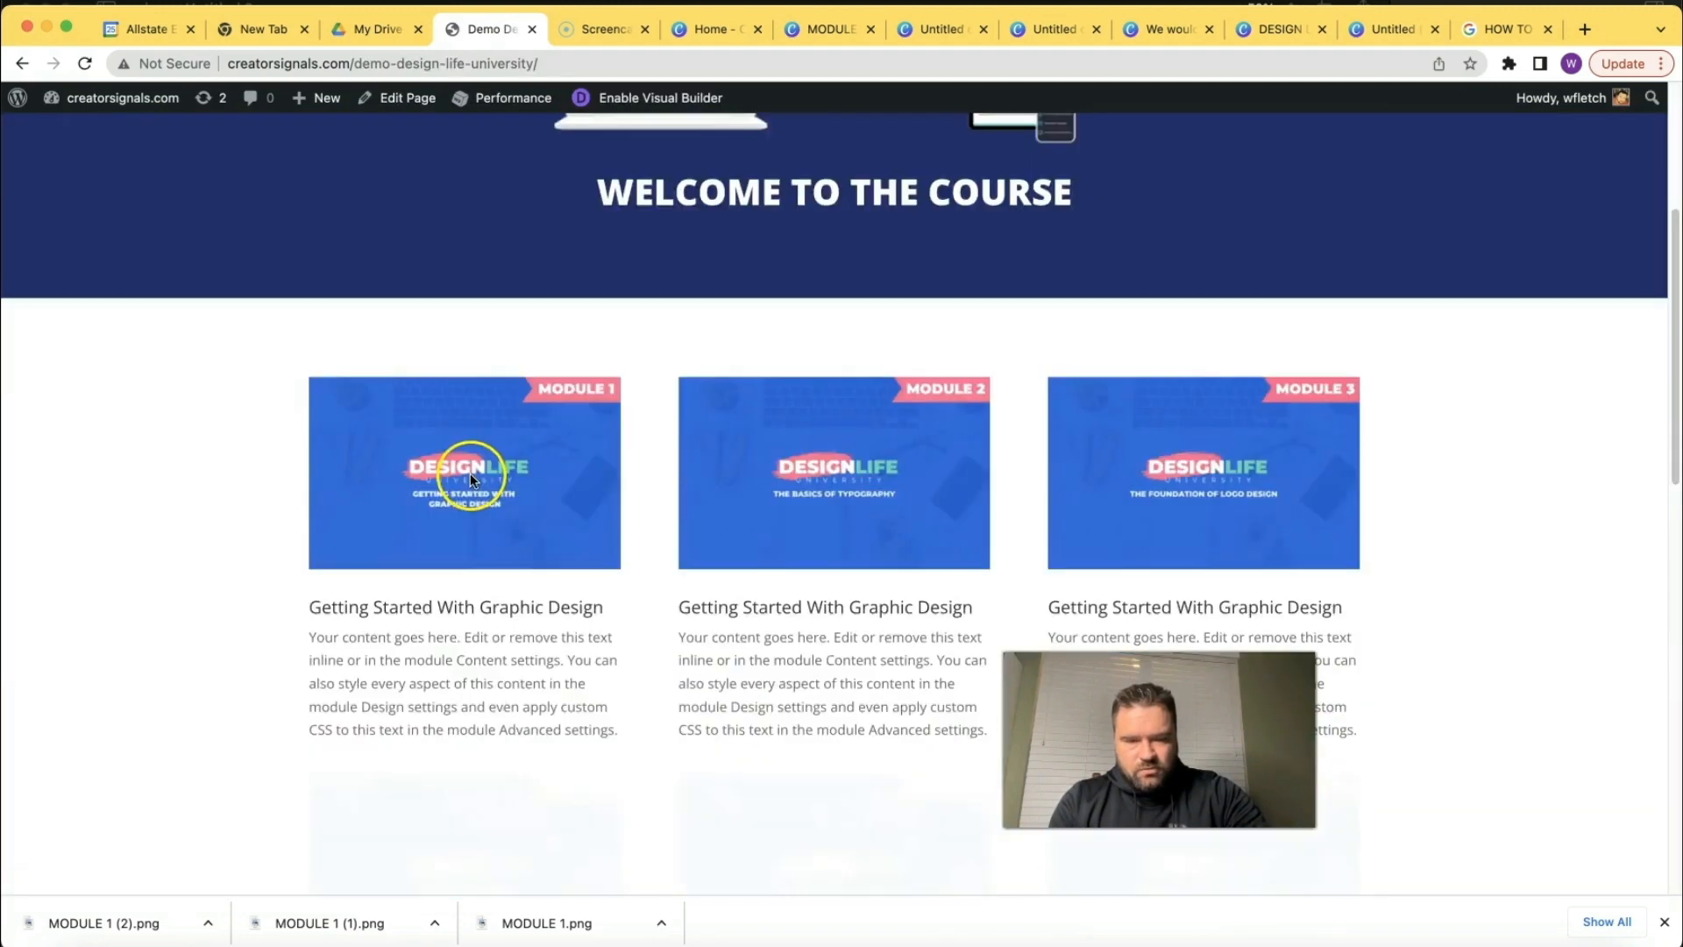
pyautogui.scroll(-10, 469, 480)
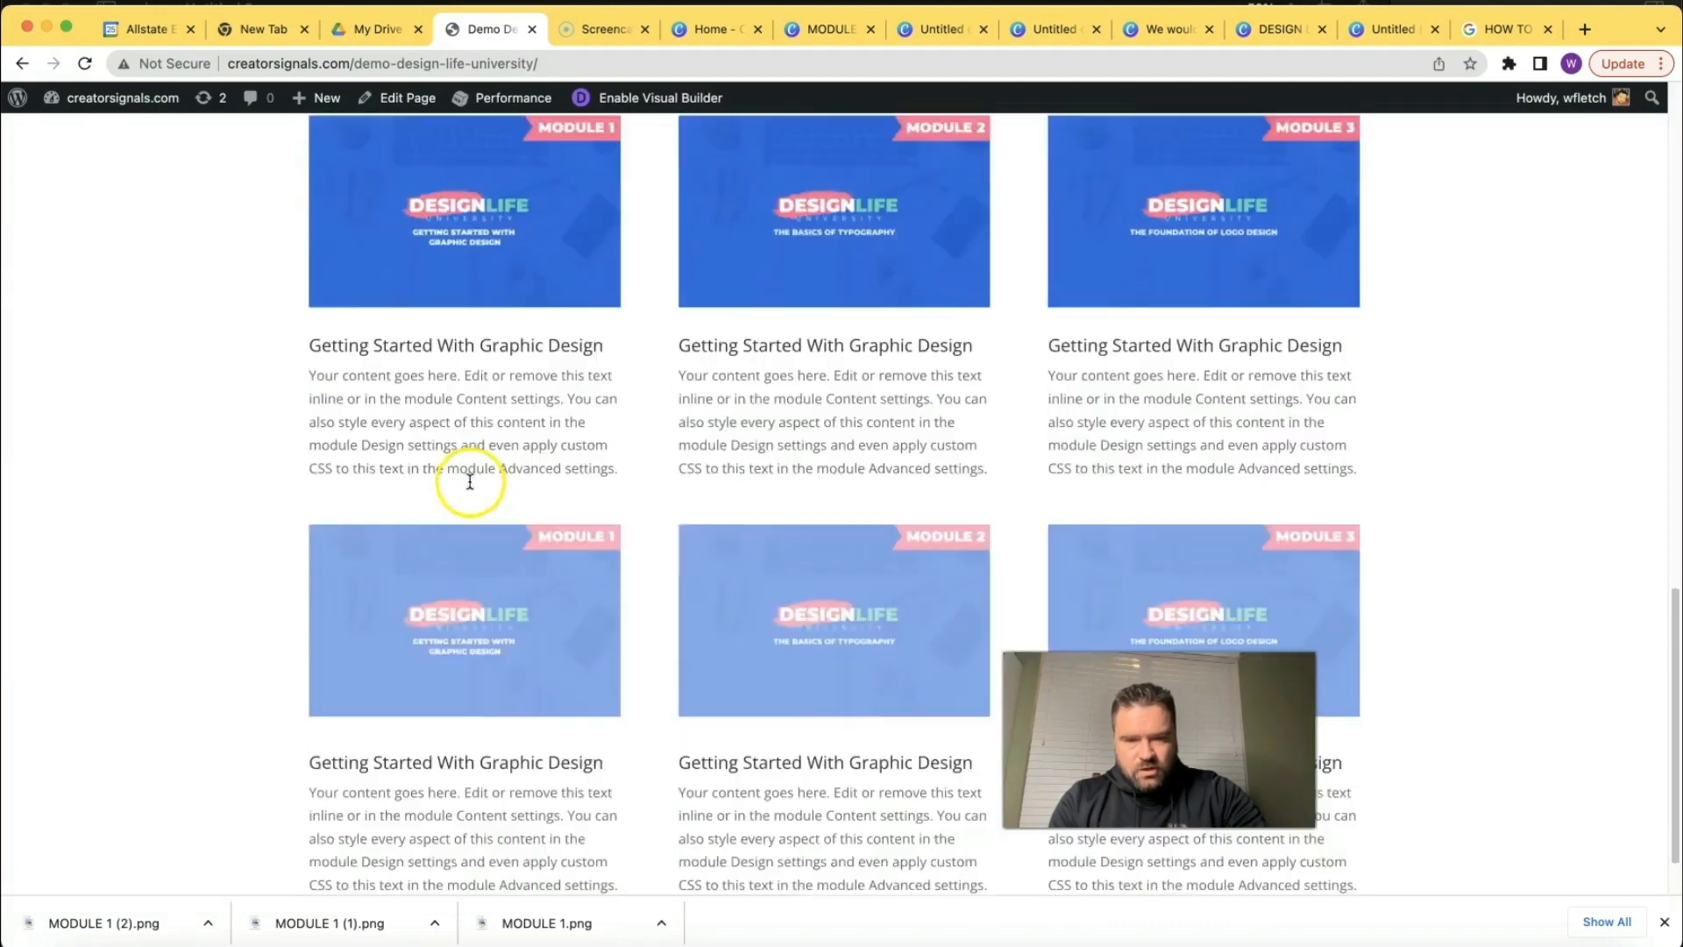
pyautogui.scroll(15, 470, 480)
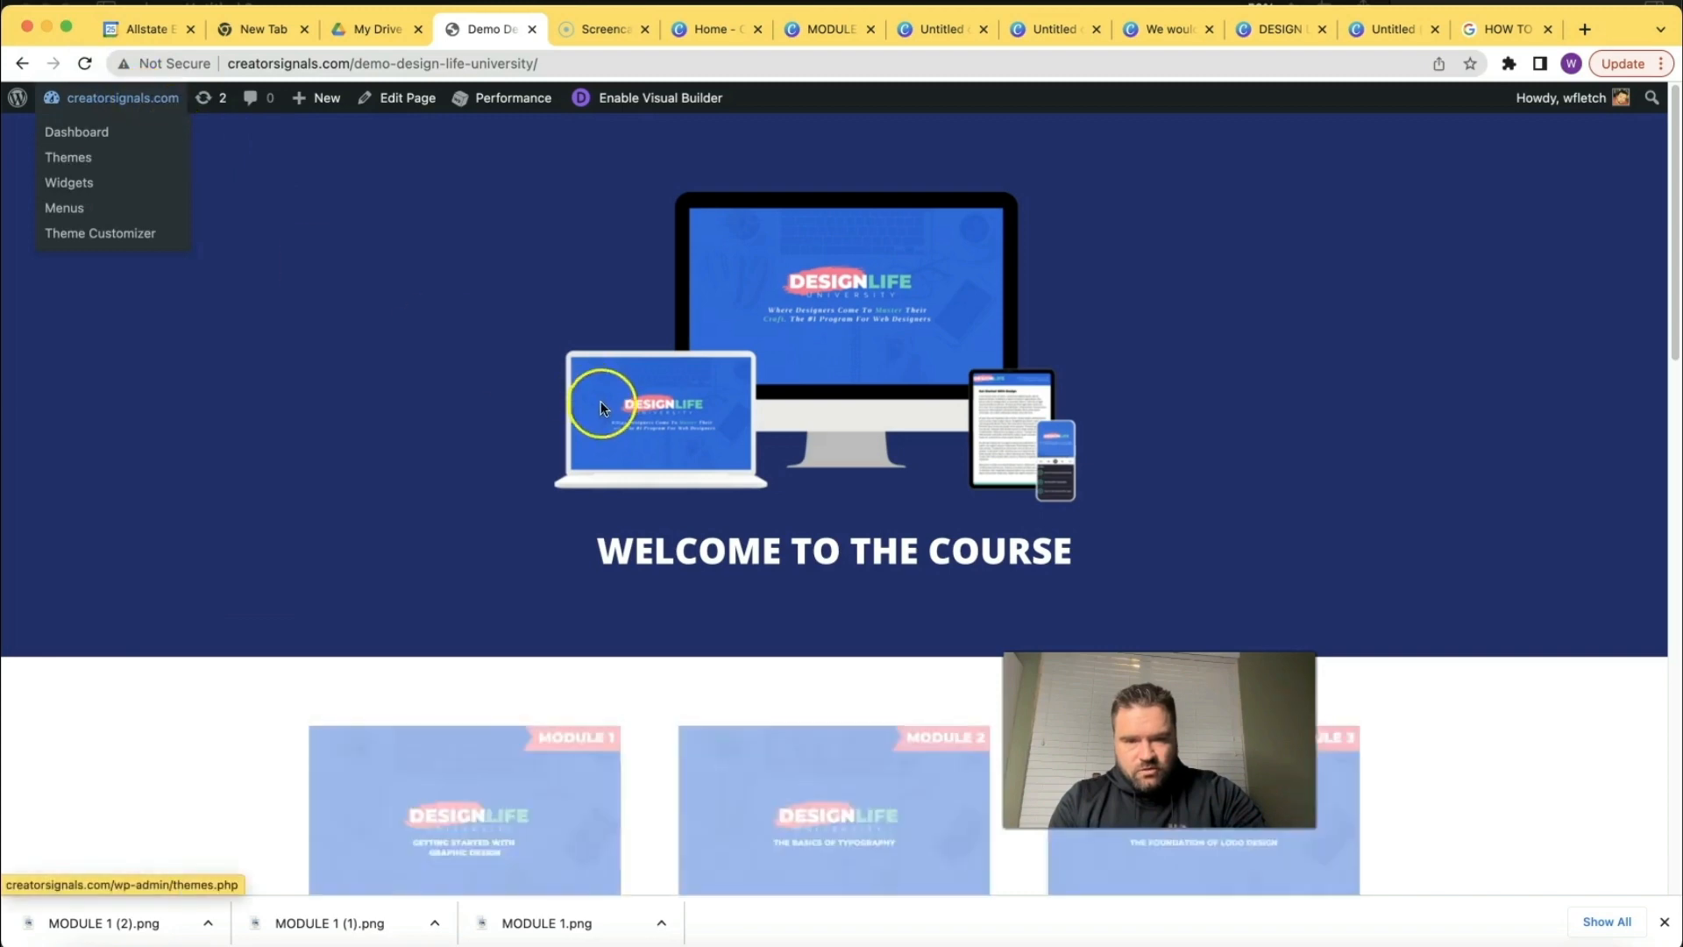
pyautogui.scroll(-8, 738, 794)
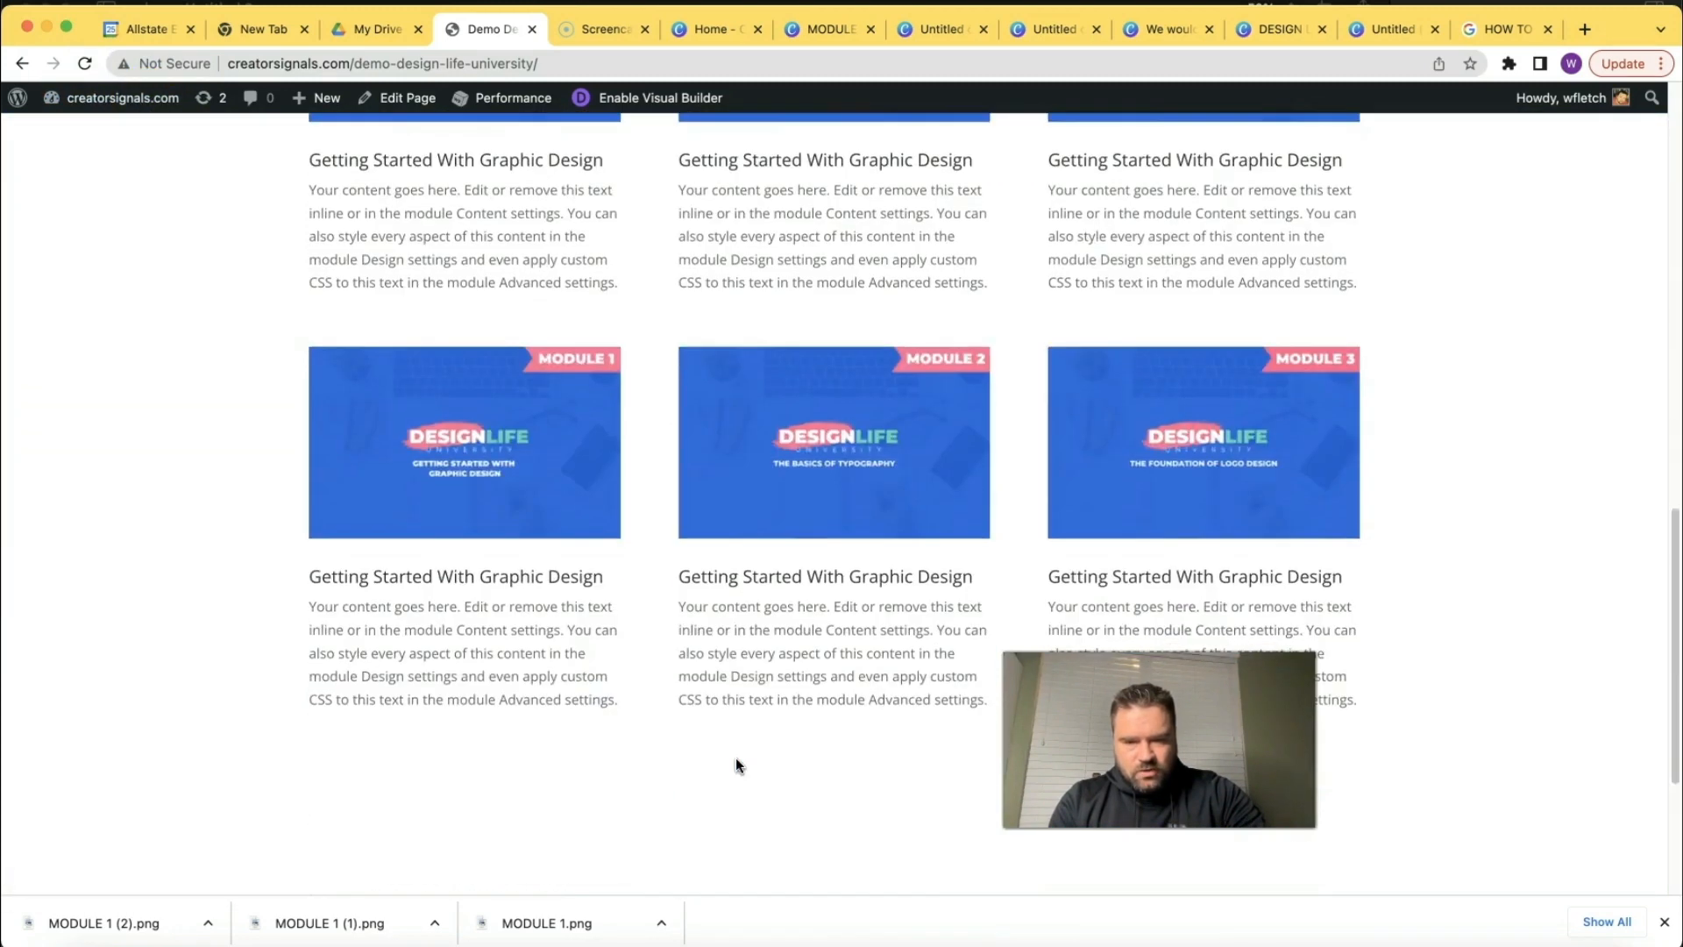
pyautogui.scroll(-3, 735, 757)
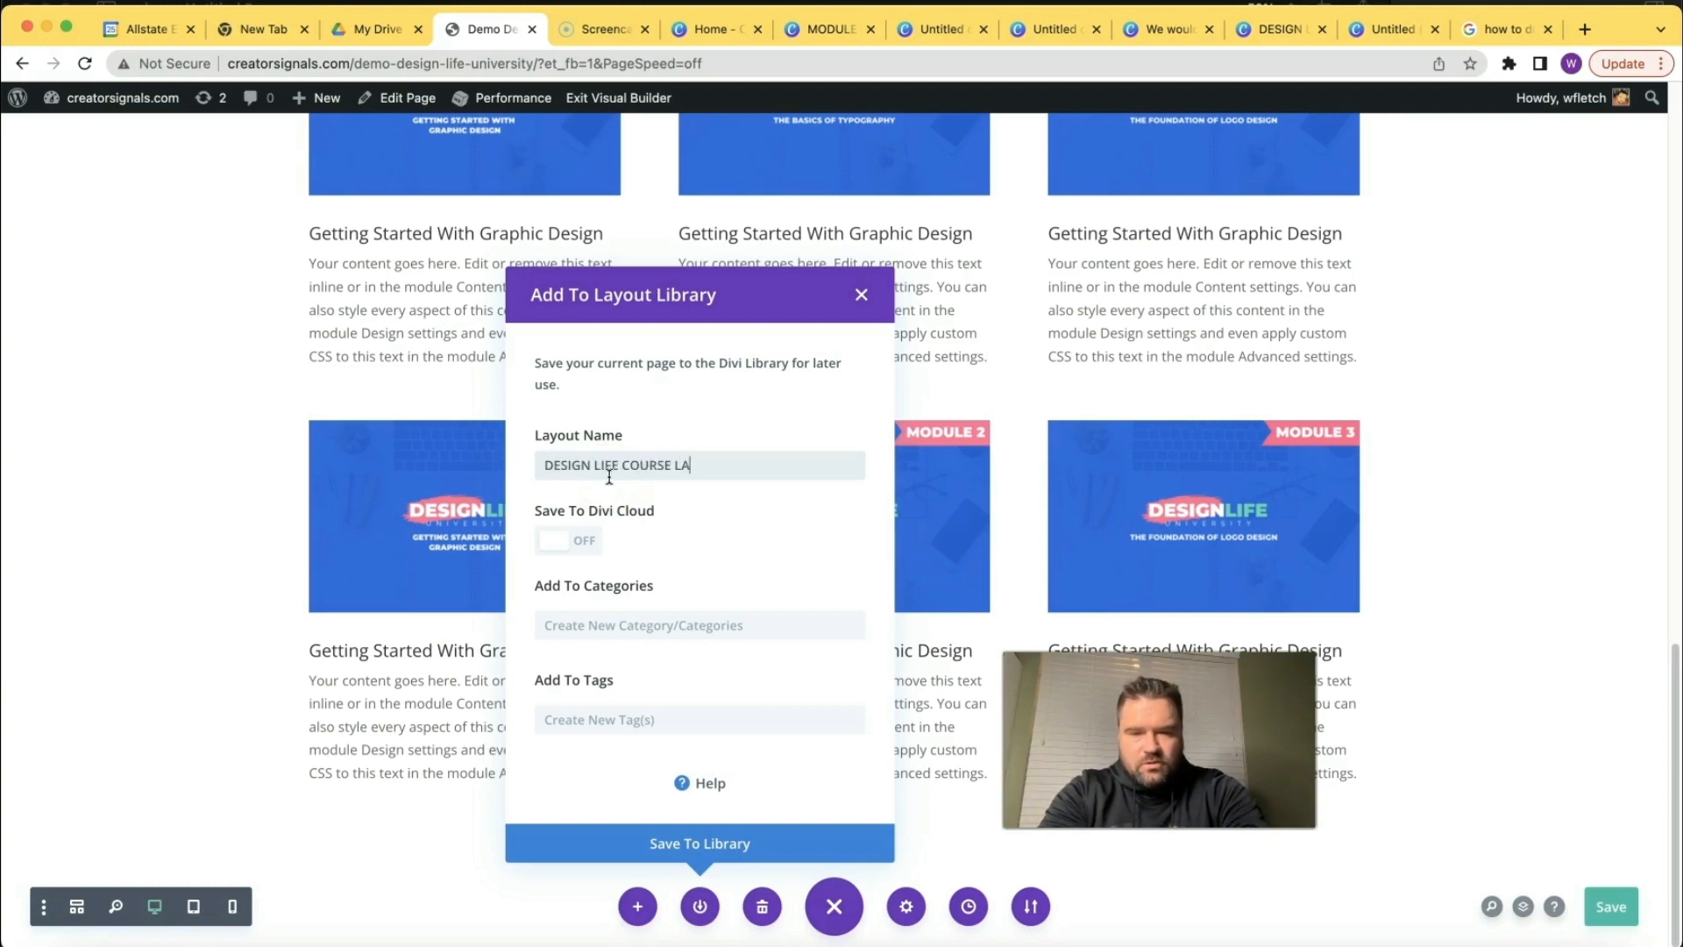
# Save the current page to the Divi Library with the layout name DESIGN LIFE COURSE LAYOUT.
pyautogui.write('T')
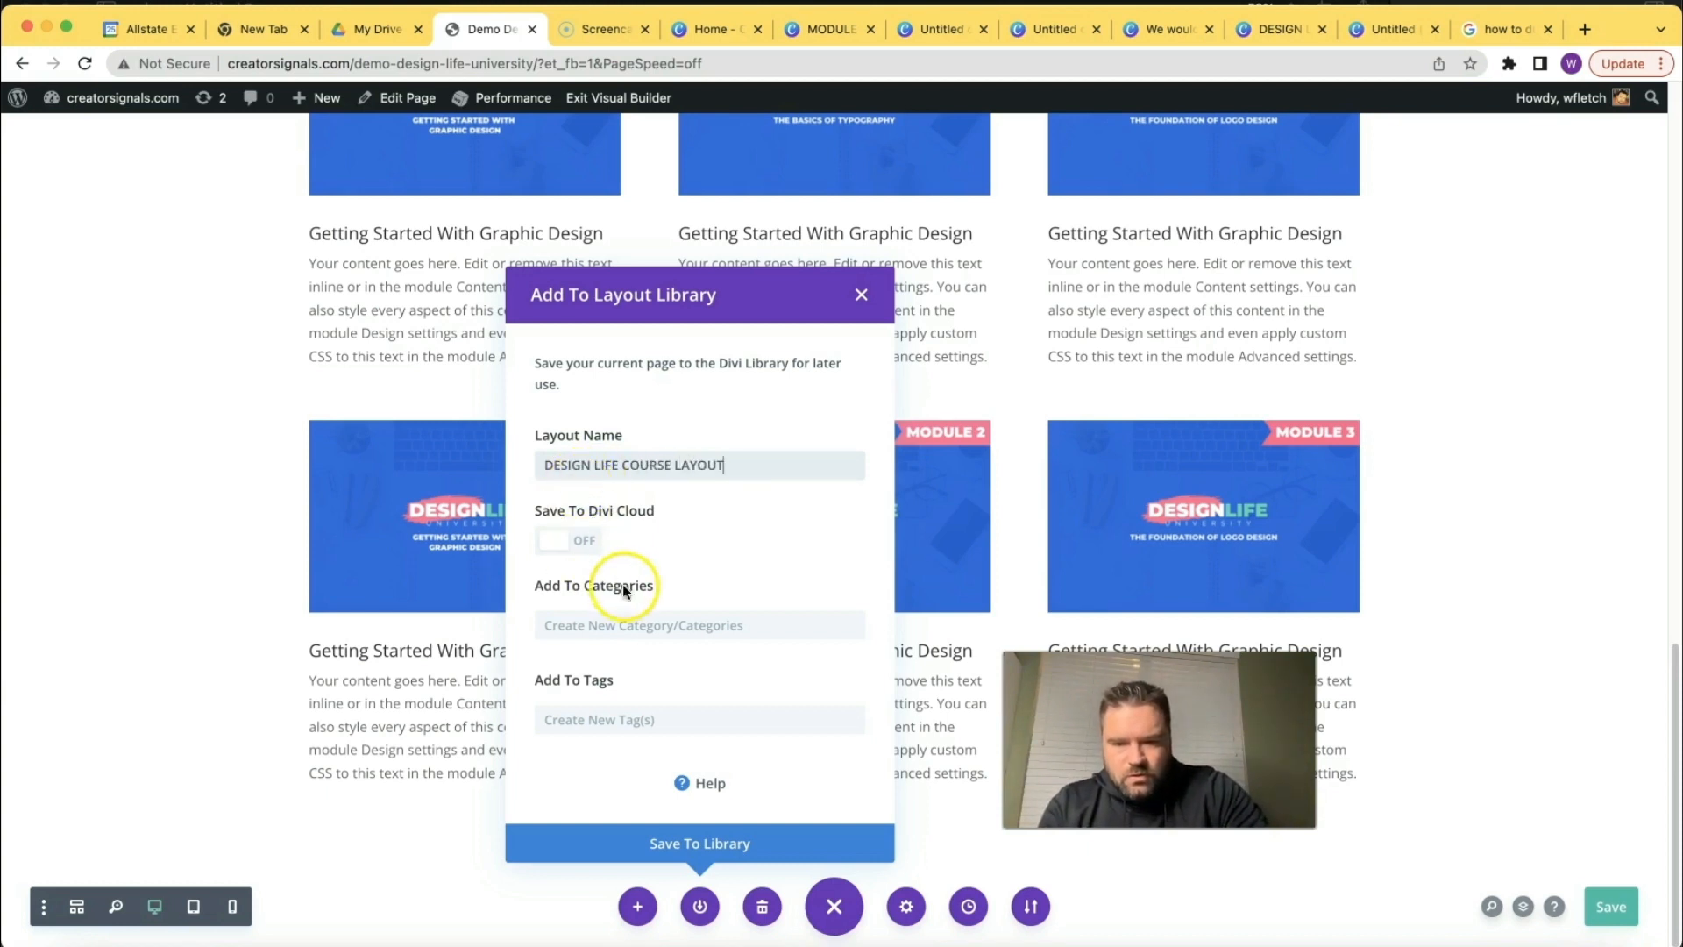
pyautogui.click(662, 846)
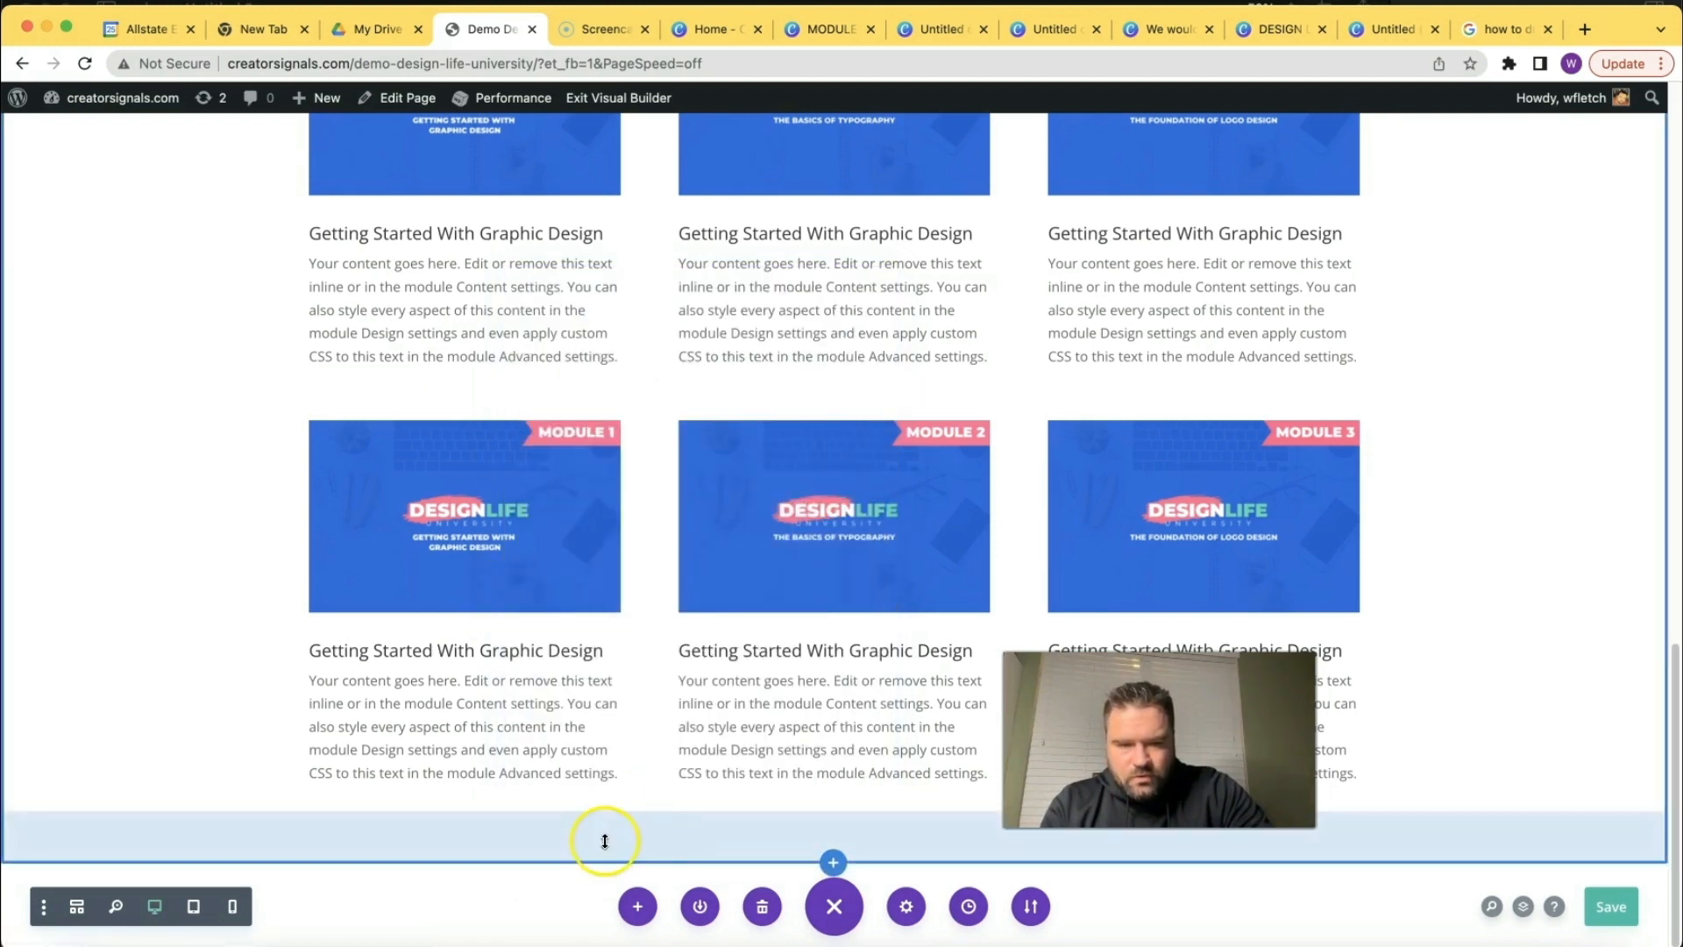
pyautogui.click(833, 905)
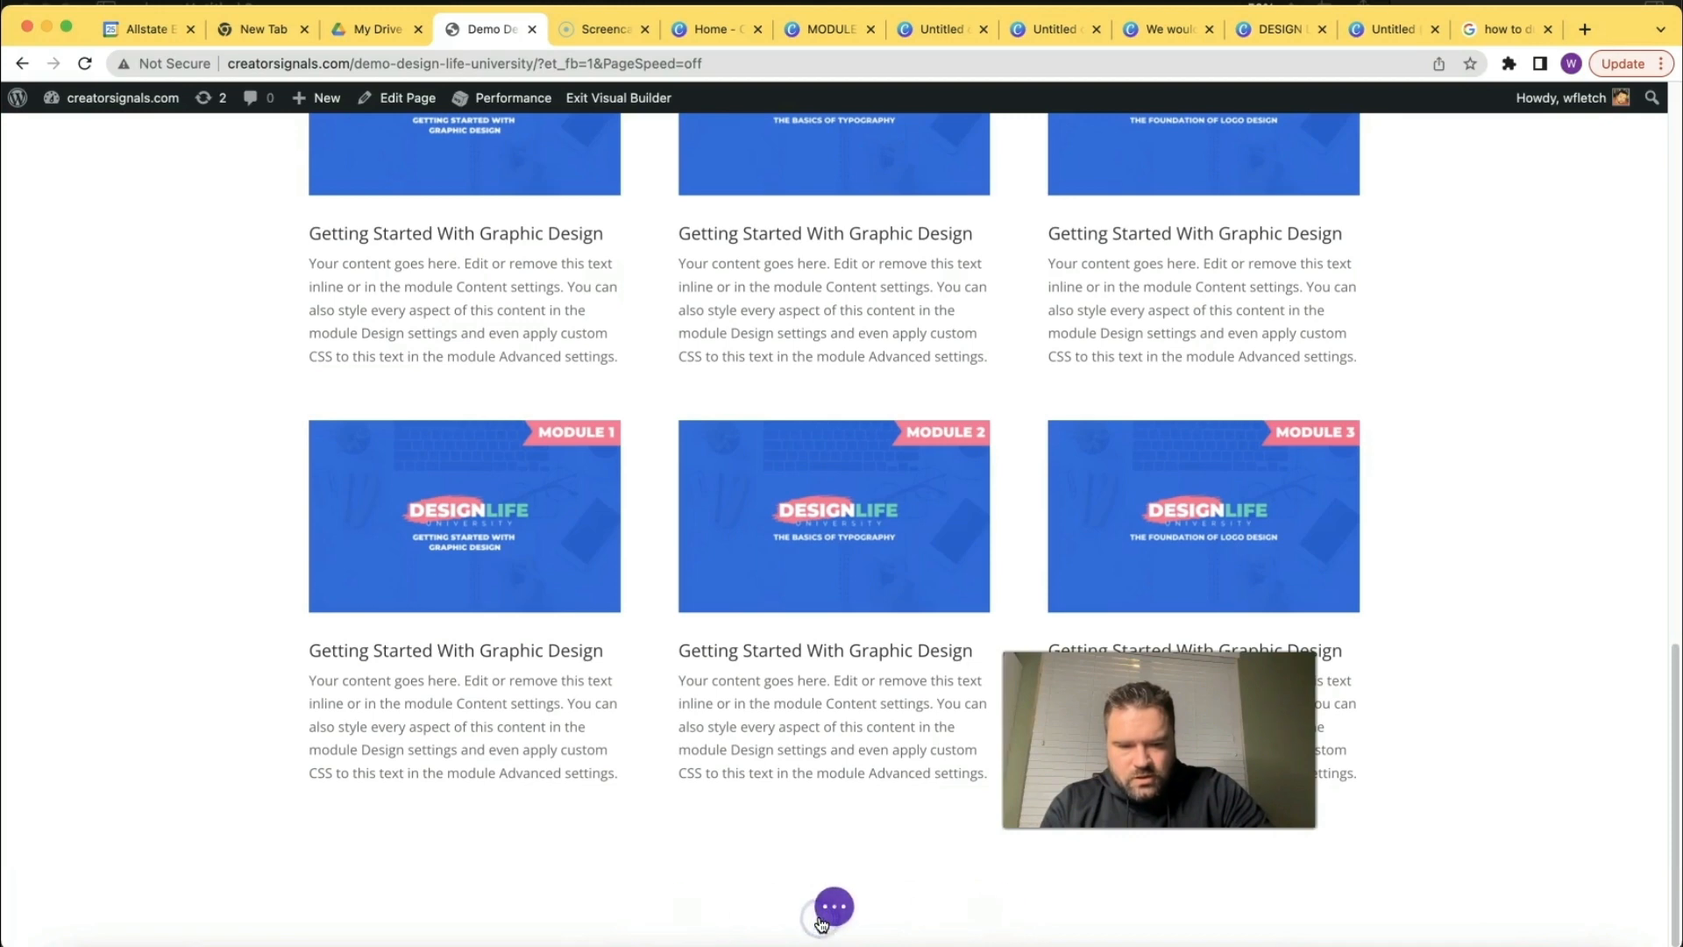
# Go to the WordPress dashboard and add a new page.
pyautogui.scroll(10, 757, 595)
pyautogui.moveTo(110, 101)
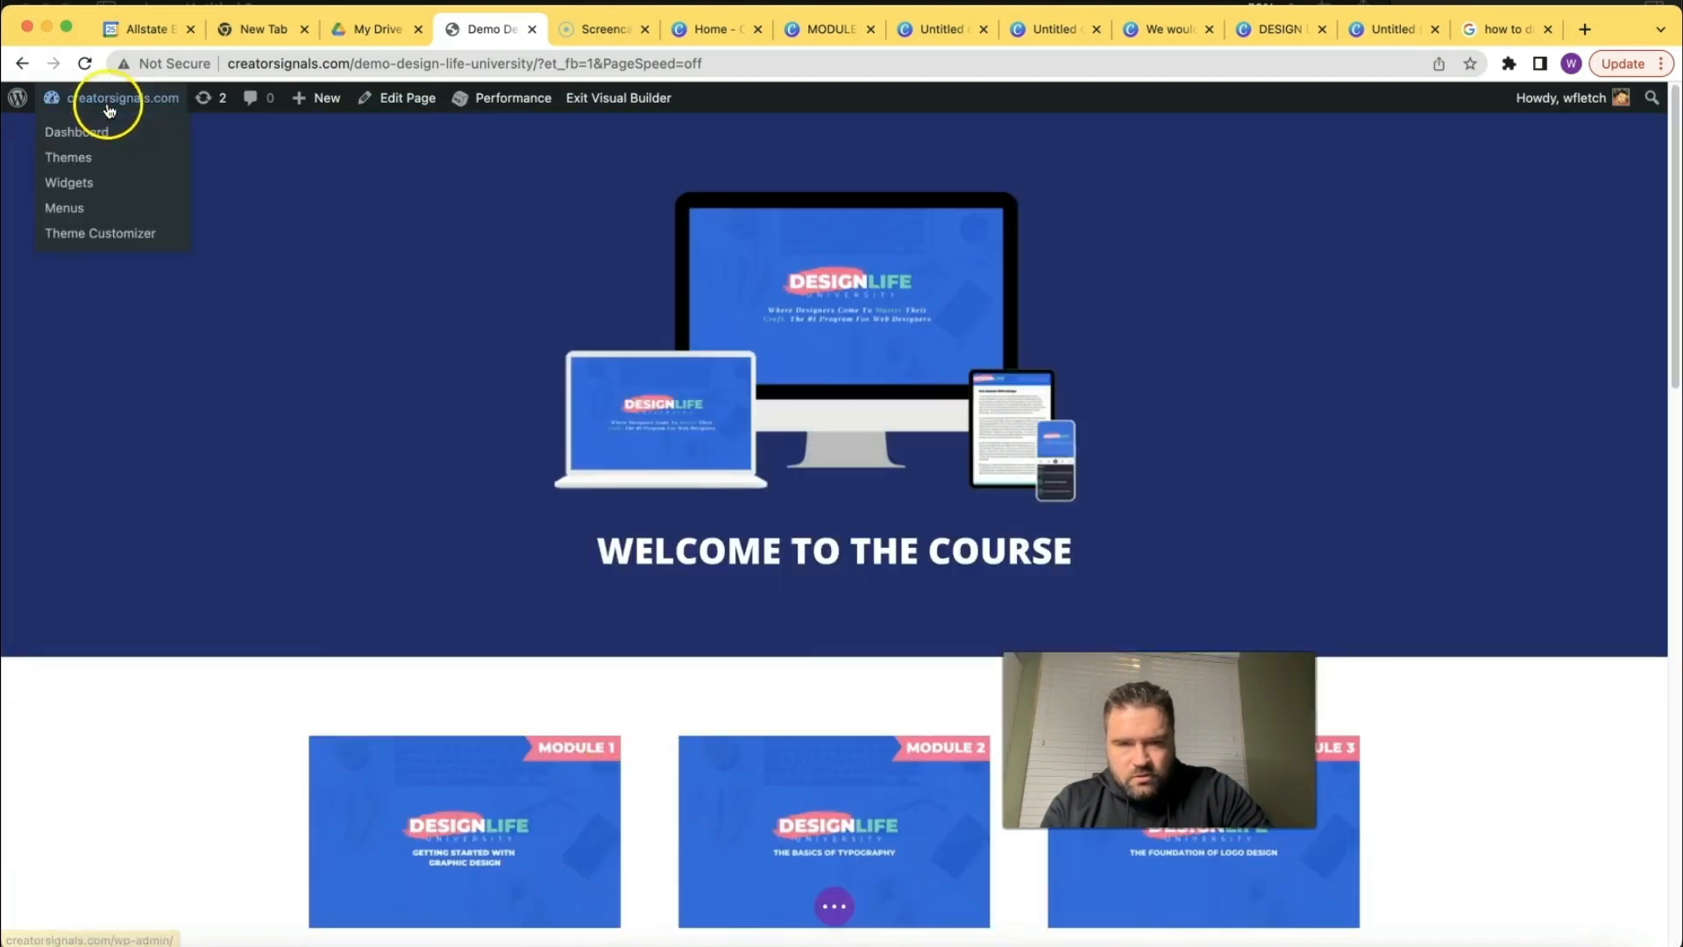
pyautogui.click(75, 133)
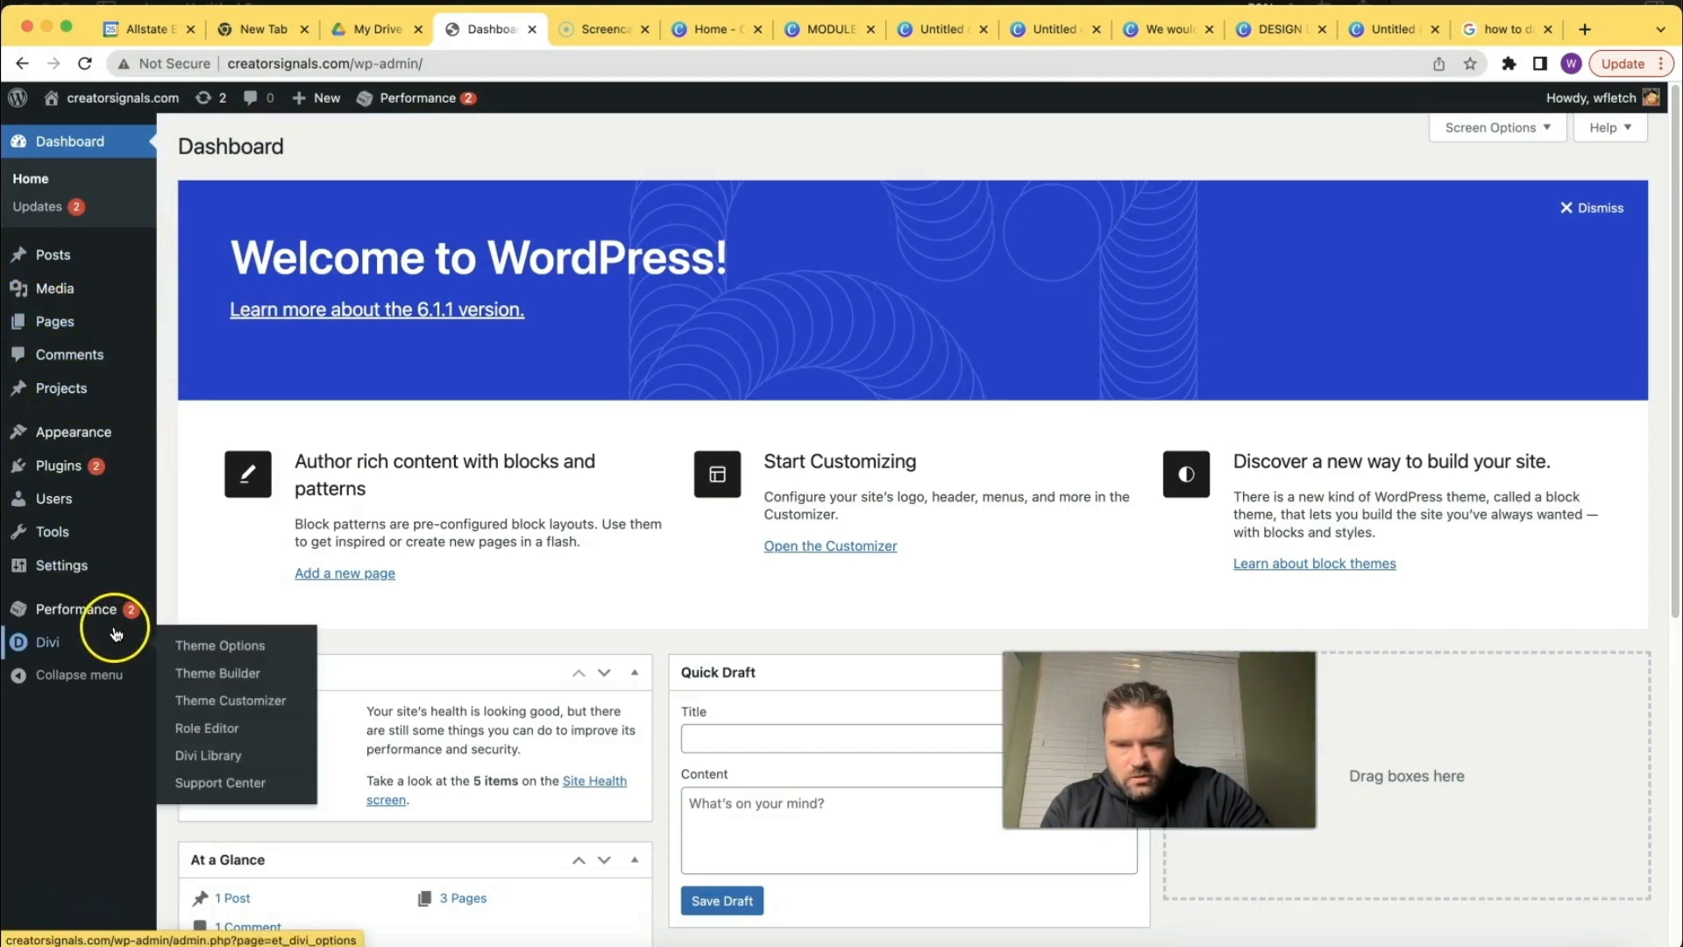
pyautogui.moveTo(68, 327)
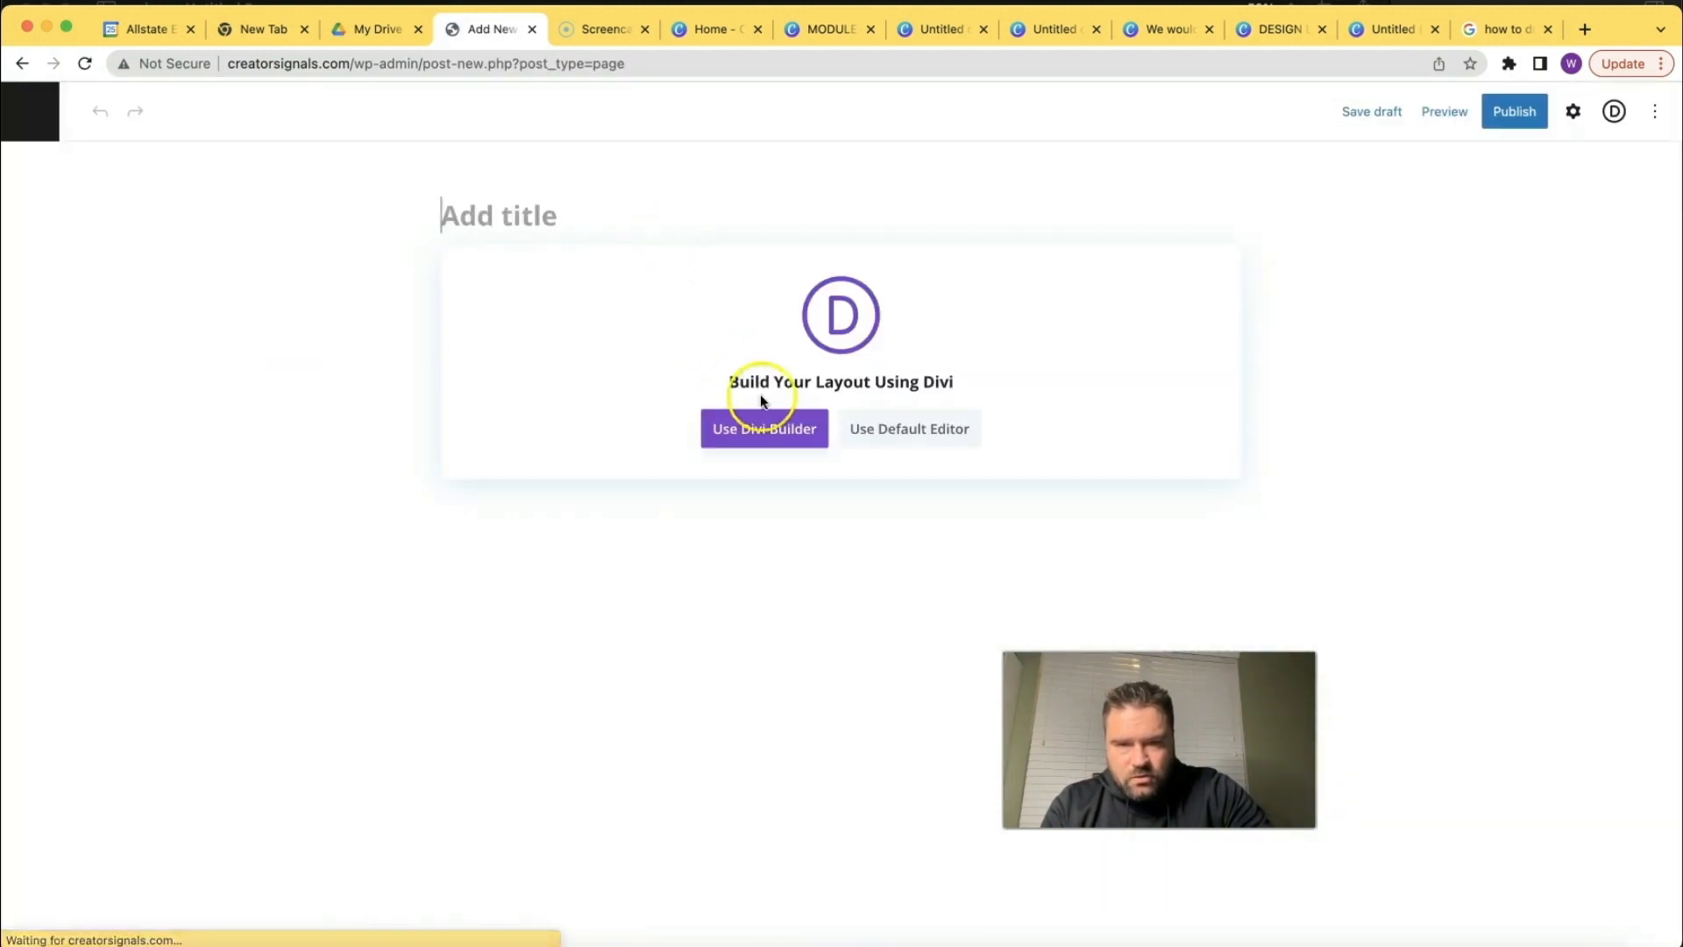
# Title the new page Design Life University Module 1 and publish it.
pyautogui.click(530, 223)
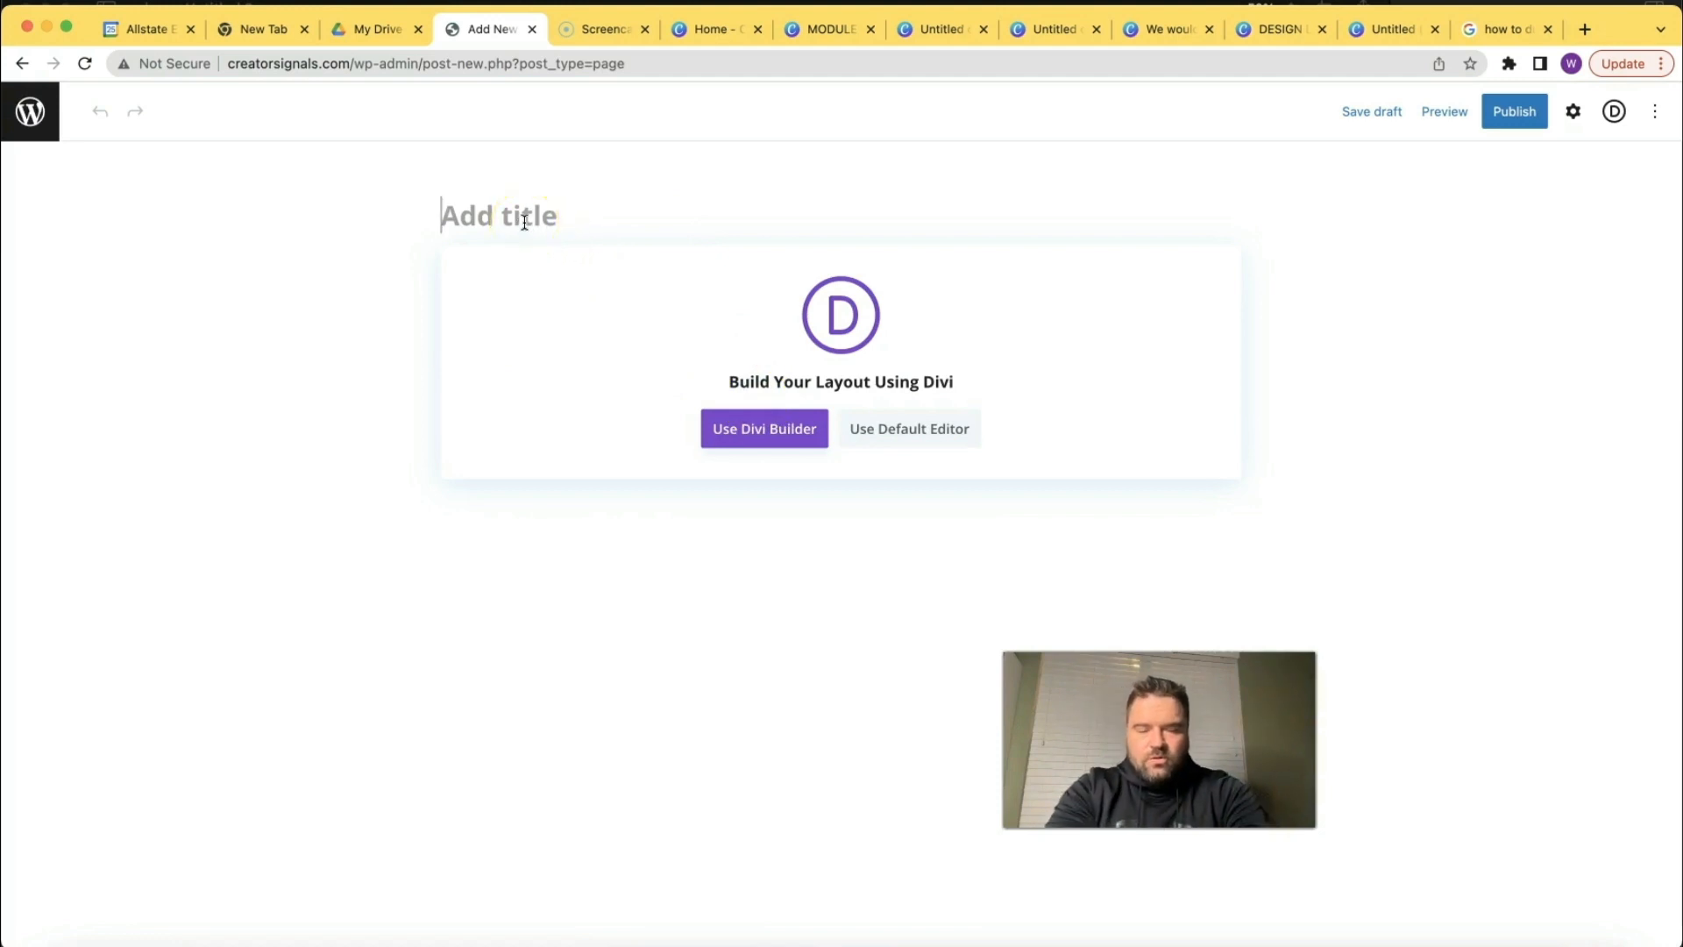
pyautogui.write('Design Life University Module')
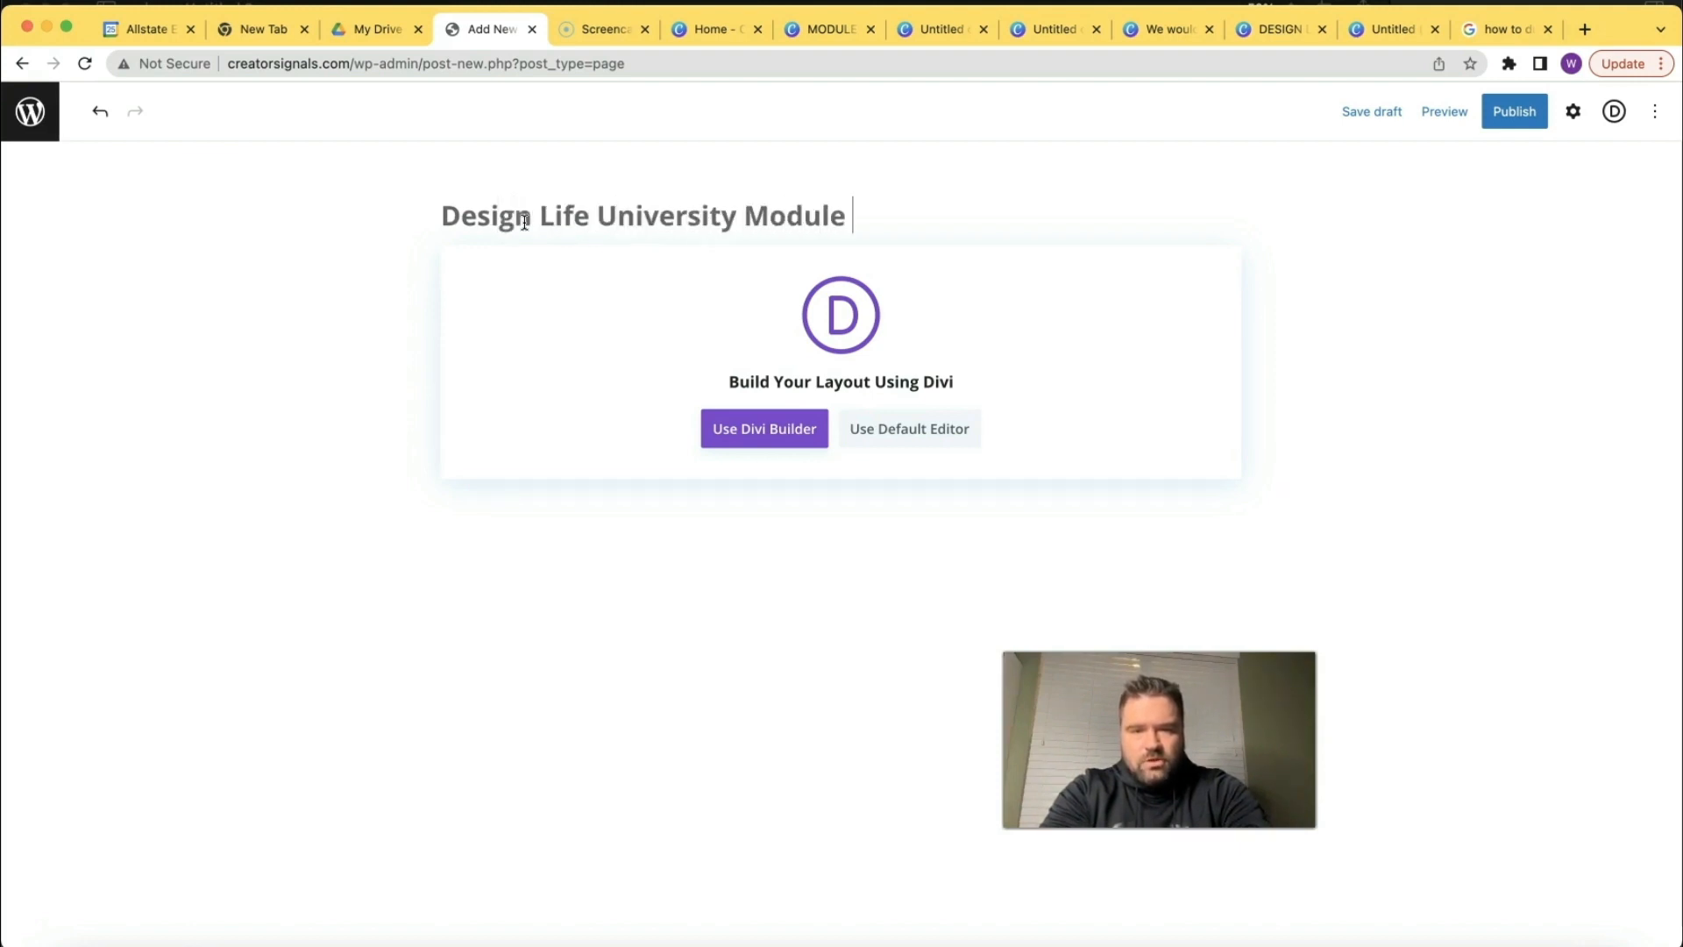
pyautogui.write('1')
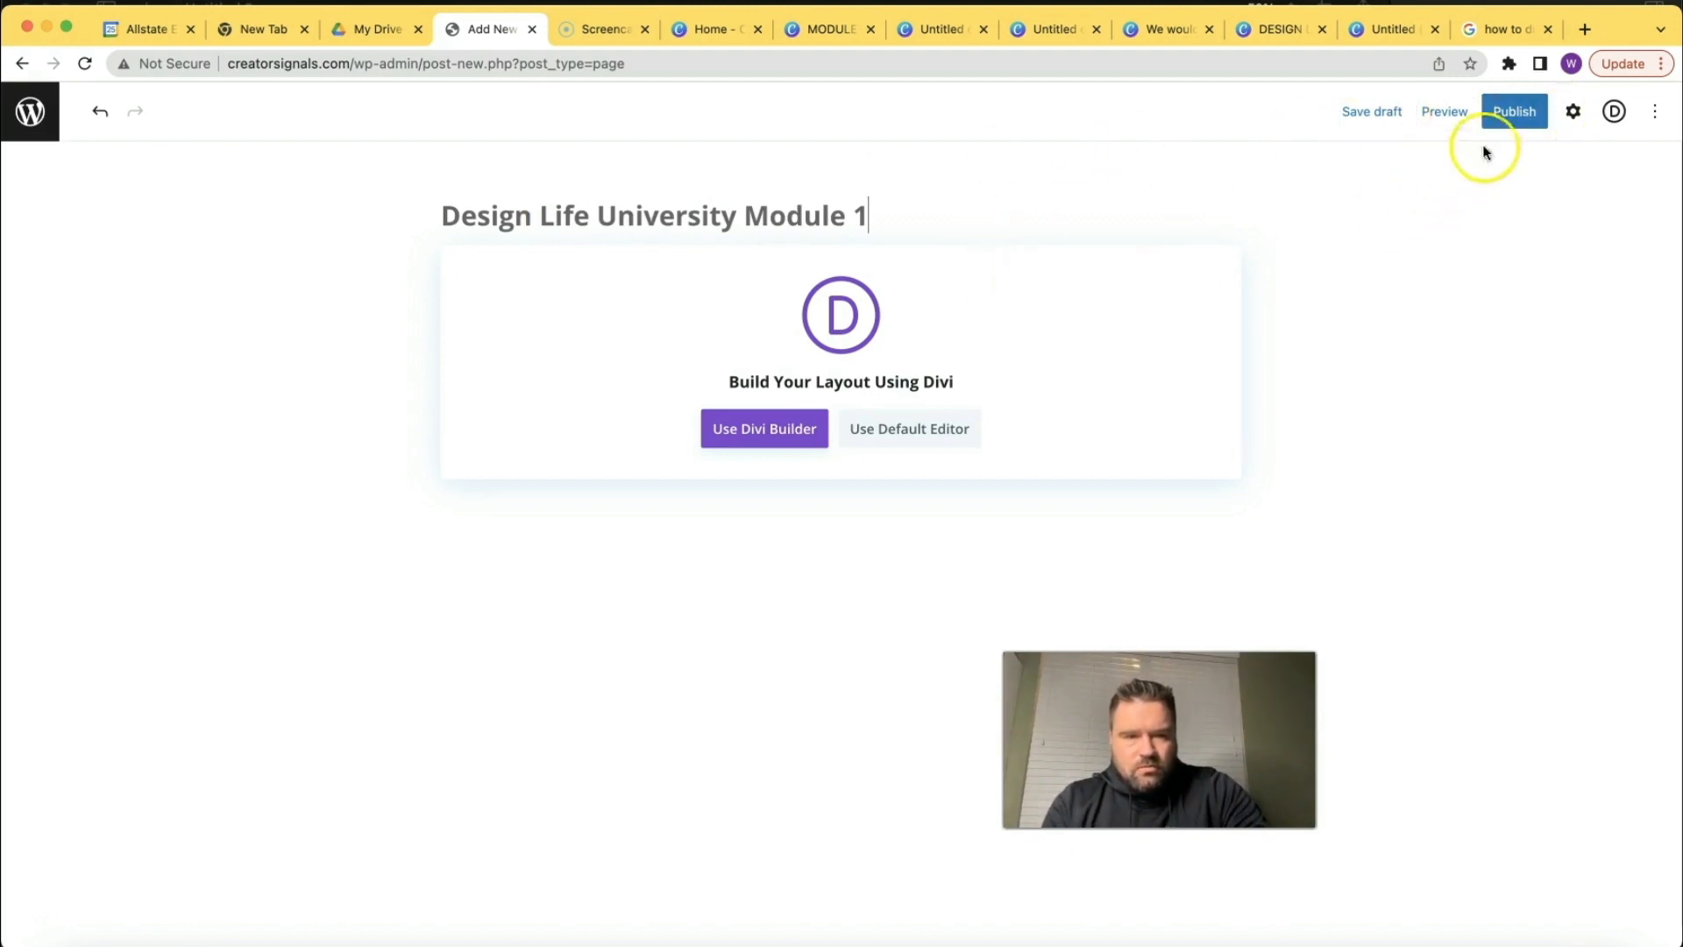
pyautogui.click(1516, 111)
pyautogui.click(1497, 114)
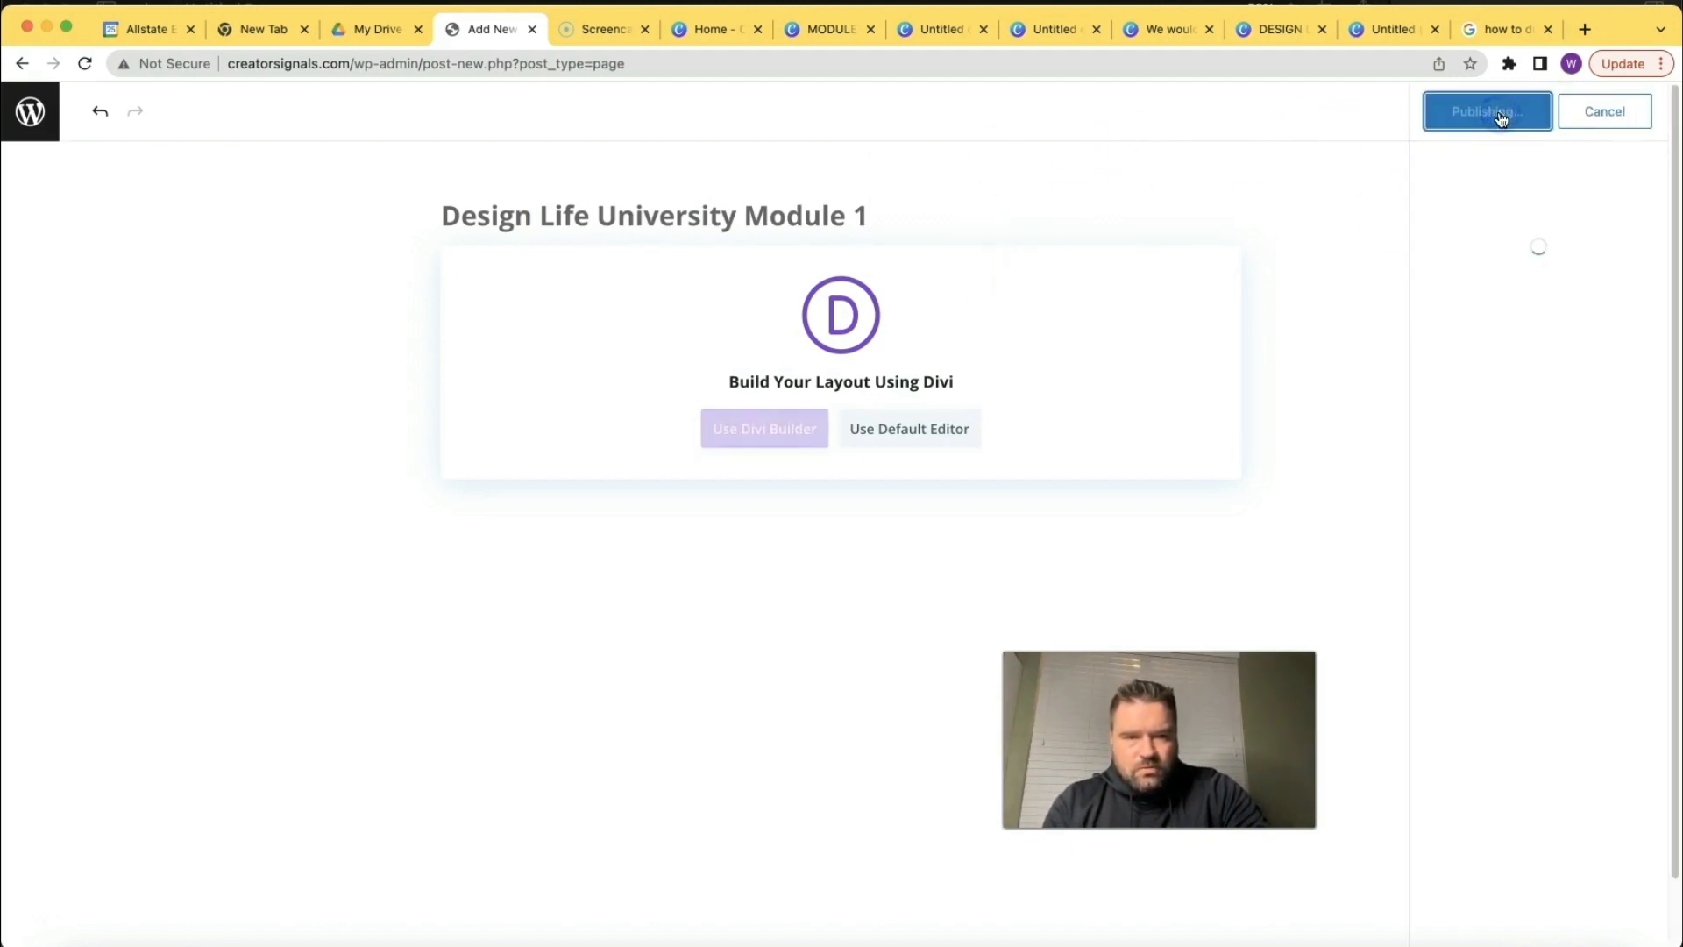
pyautogui.click(1645, 112)
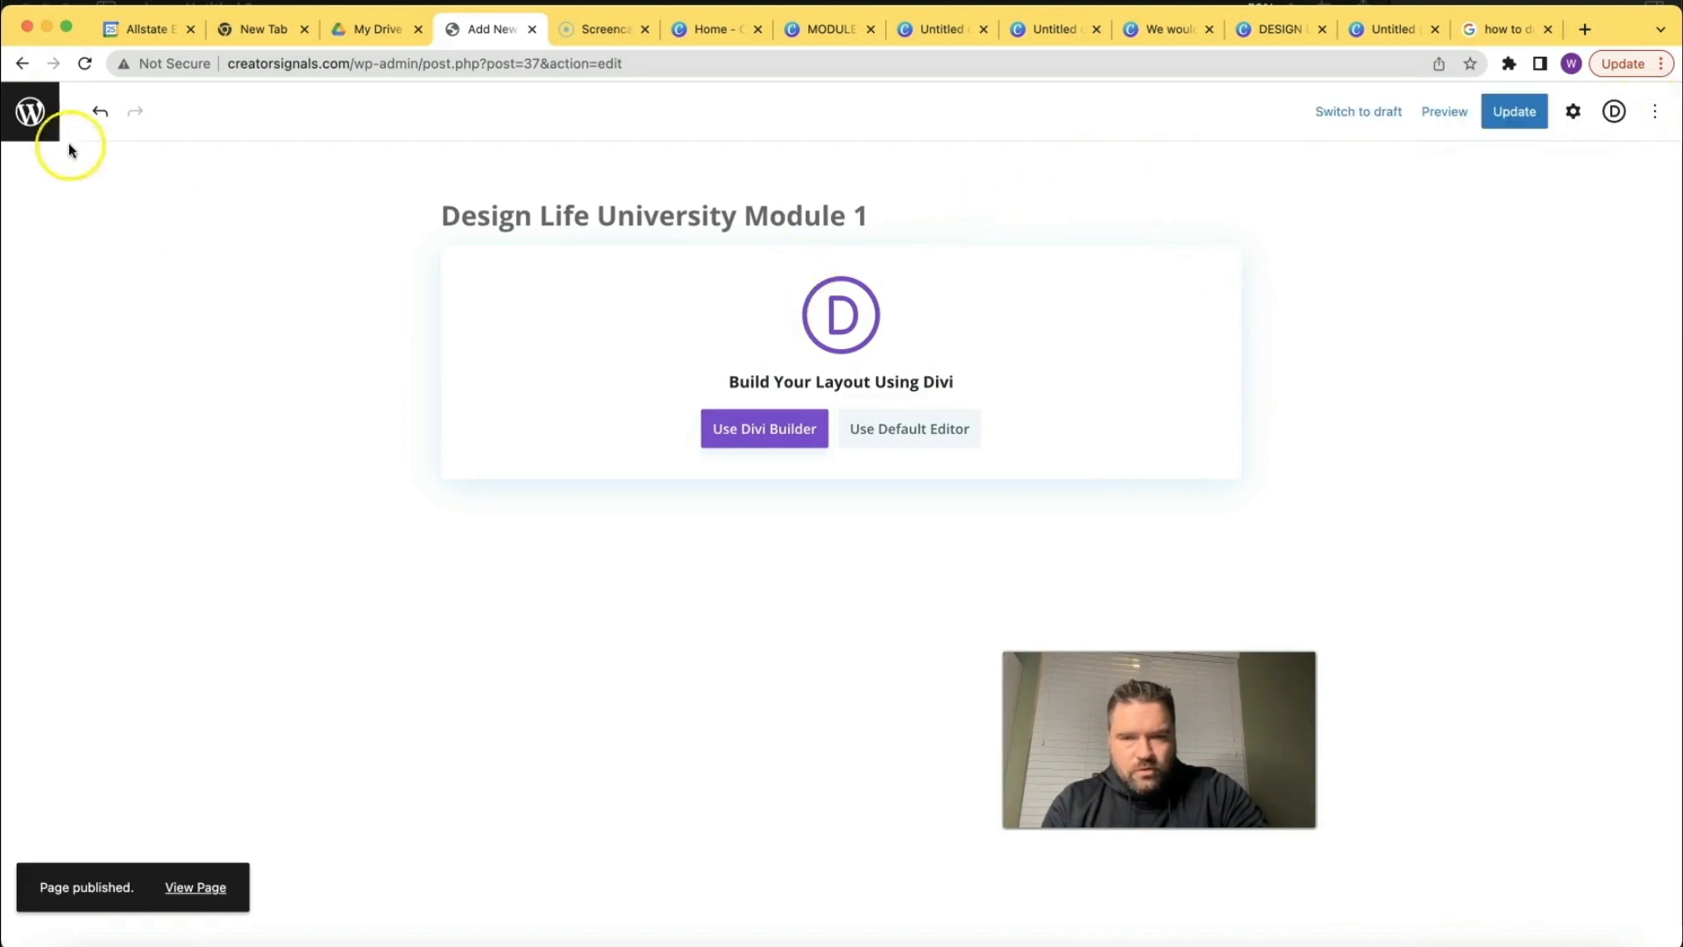
# Leave the page editor, open the Divi Theme Builder and start building a new template.
pyautogui.click(29, 112)
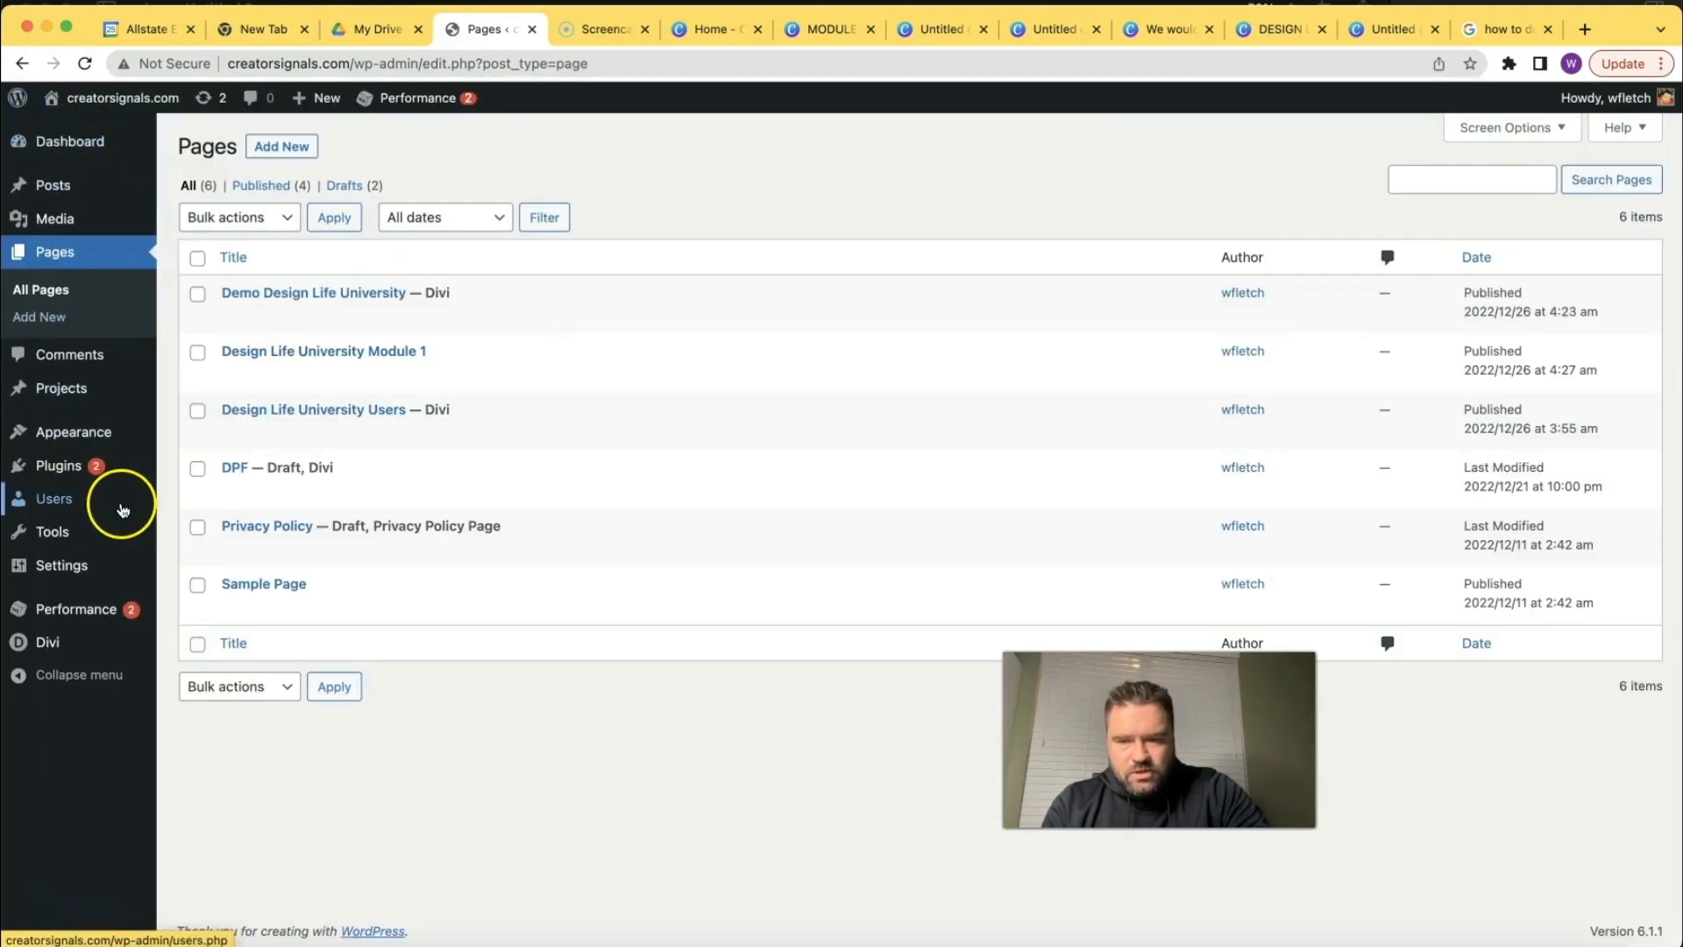
pyautogui.moveTo(122, 511)
pyautogui.moveTo(72, 648)
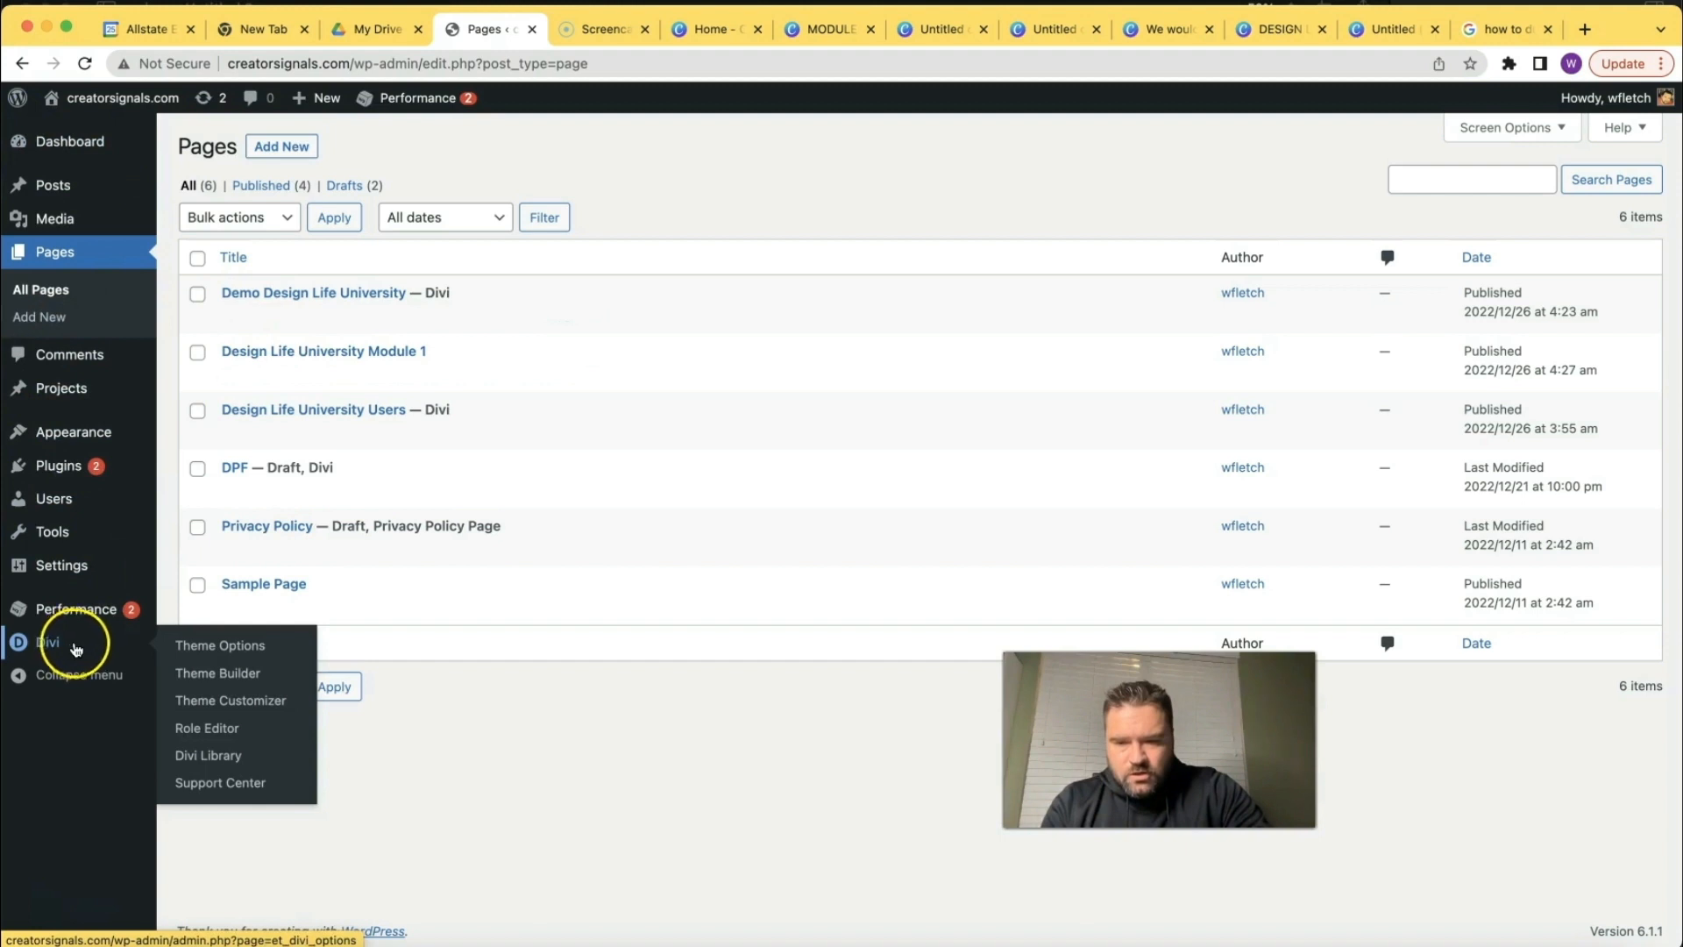
pyautogui.click(205, 674)
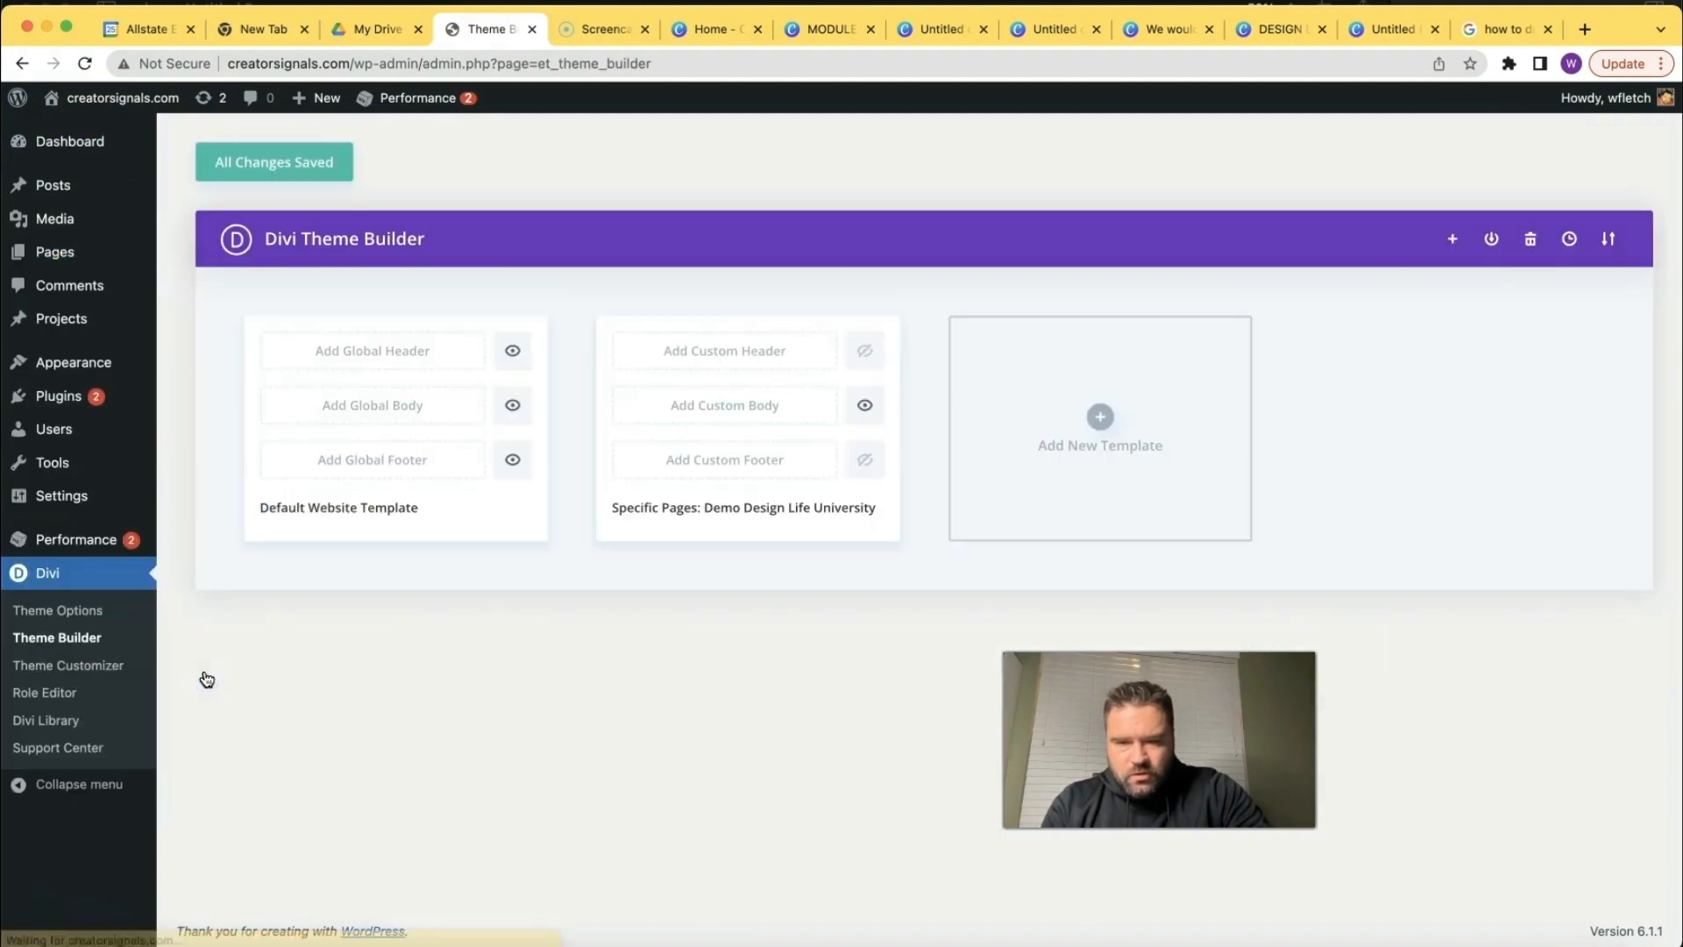
pyautogui.click(1111, 422)
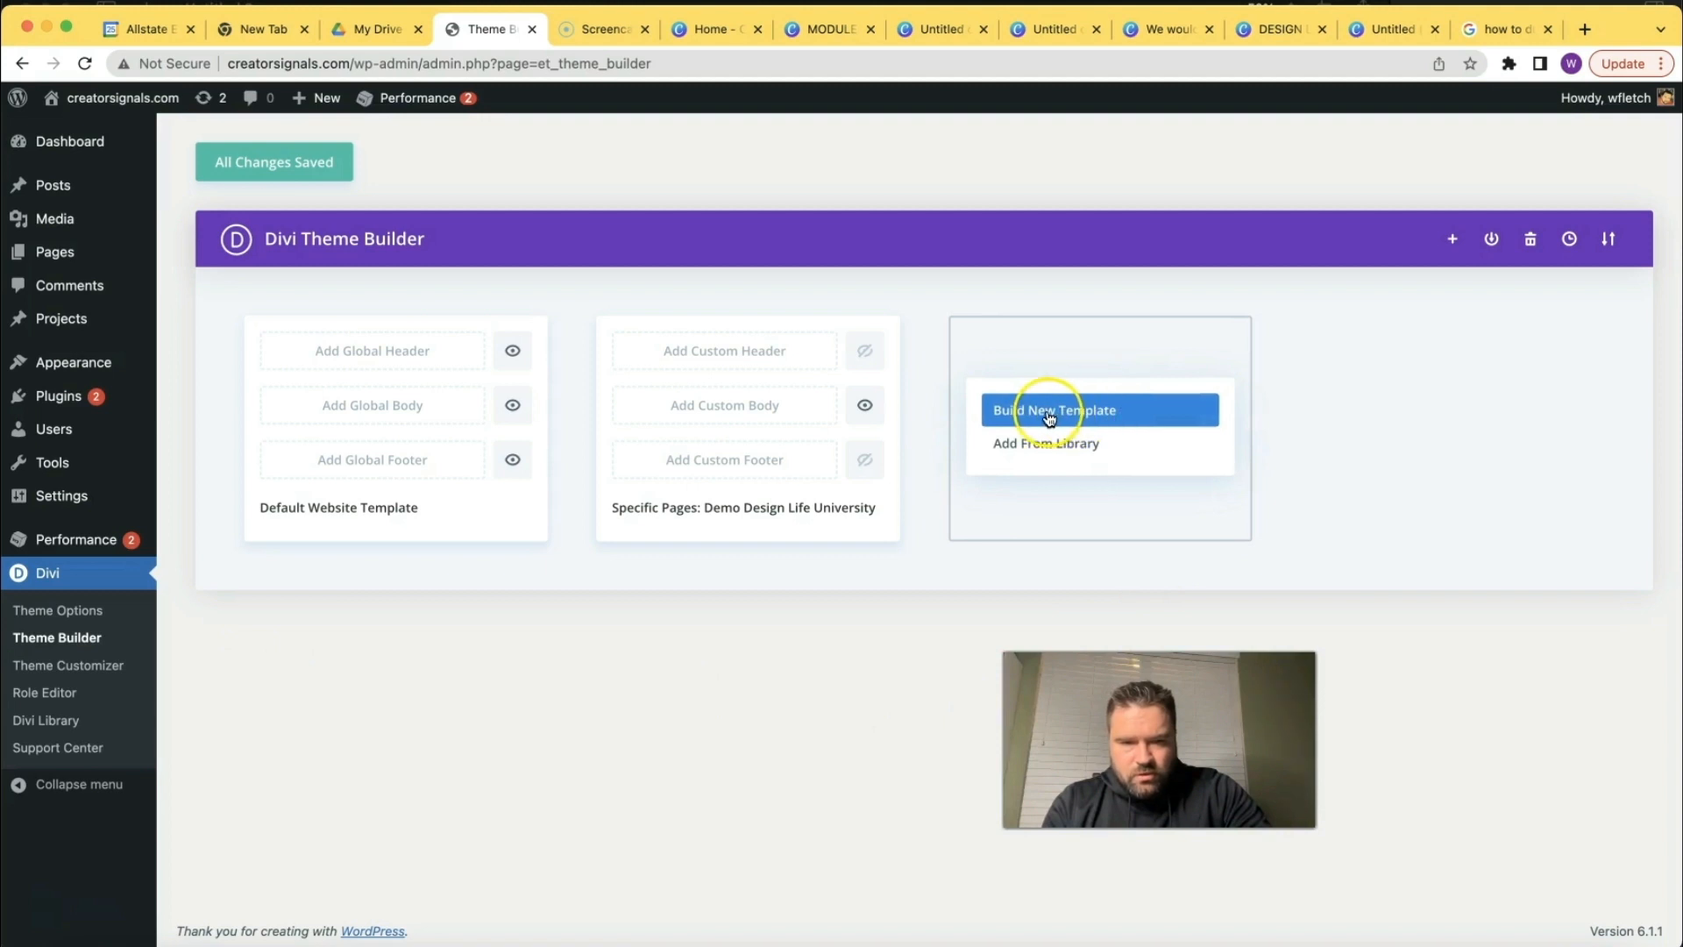
pyautogui.click(1049, 415)
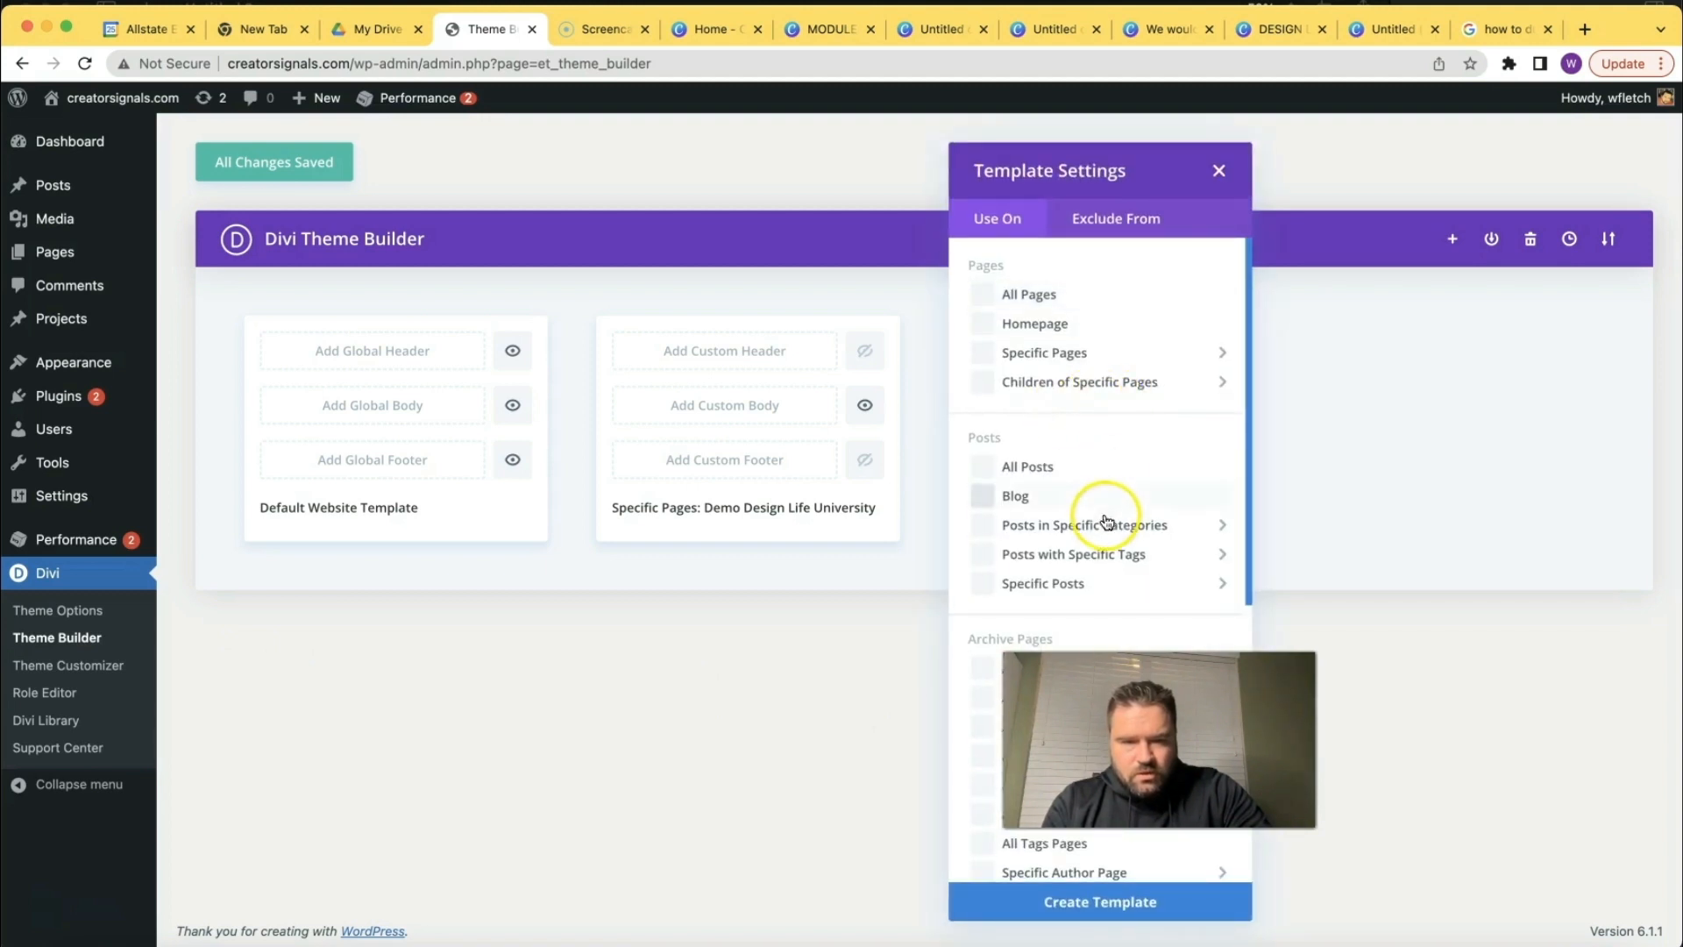
# Create a new theme template assigned to the specific page Design Life University Module 1.
pyautogui.scroll(-5, 1107, 523)
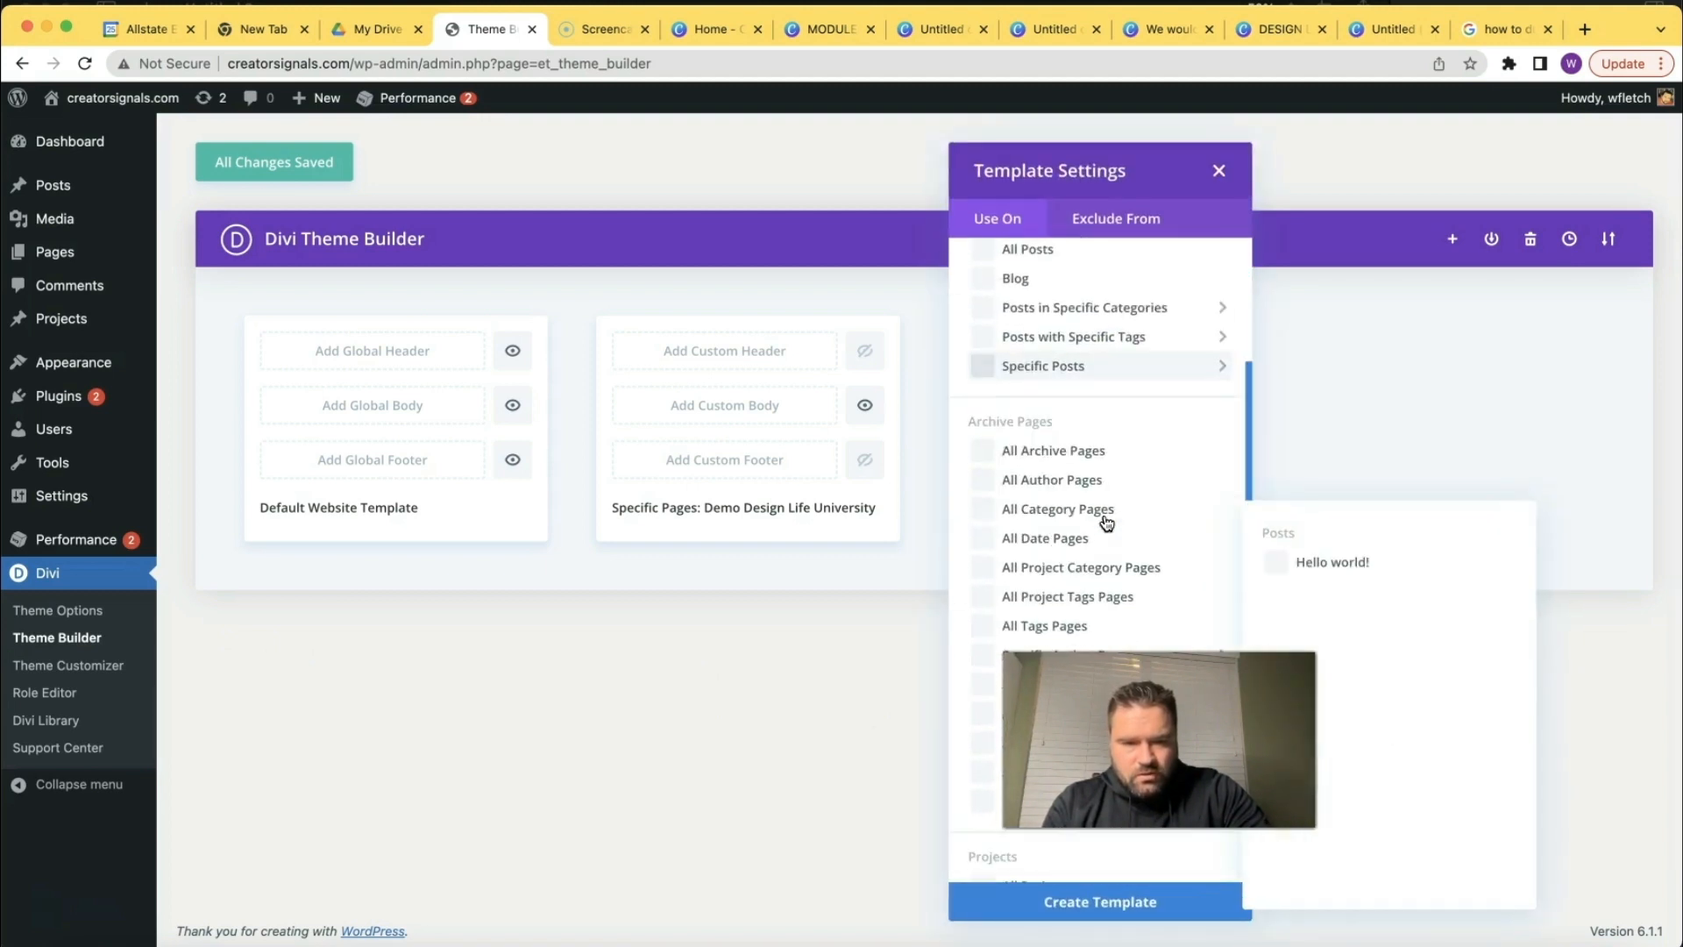
pyautogui.scroll(5, 1107, 522)
pyautogui.click(1103, 365)
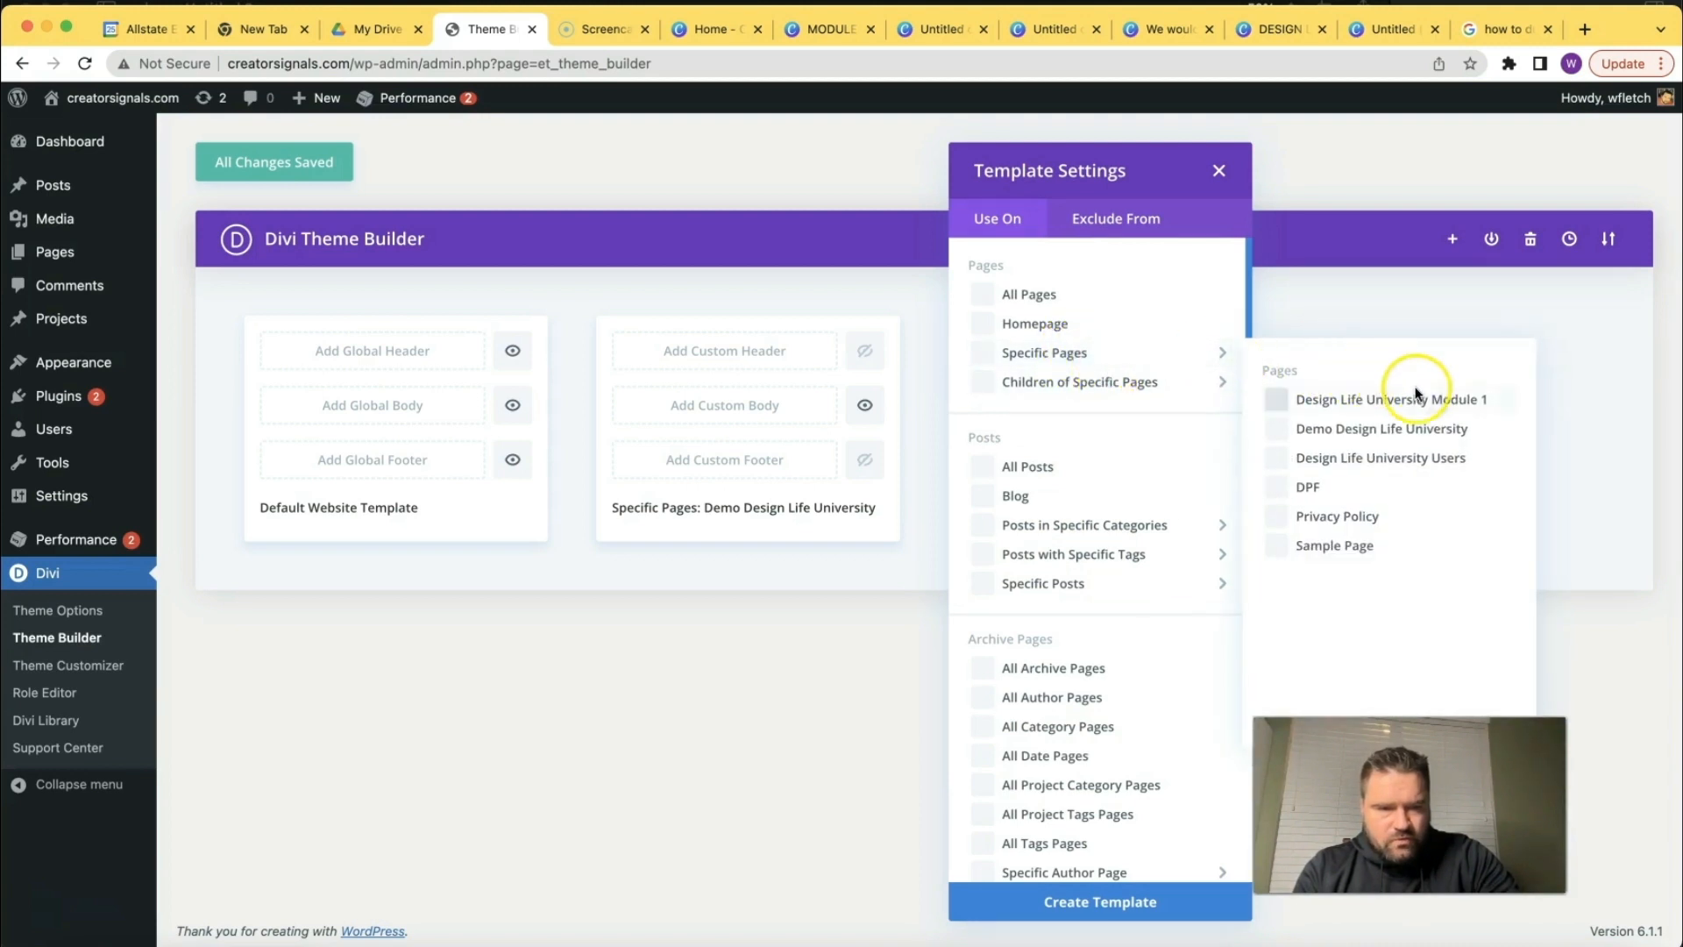
pyautogui.click(1276, 400)
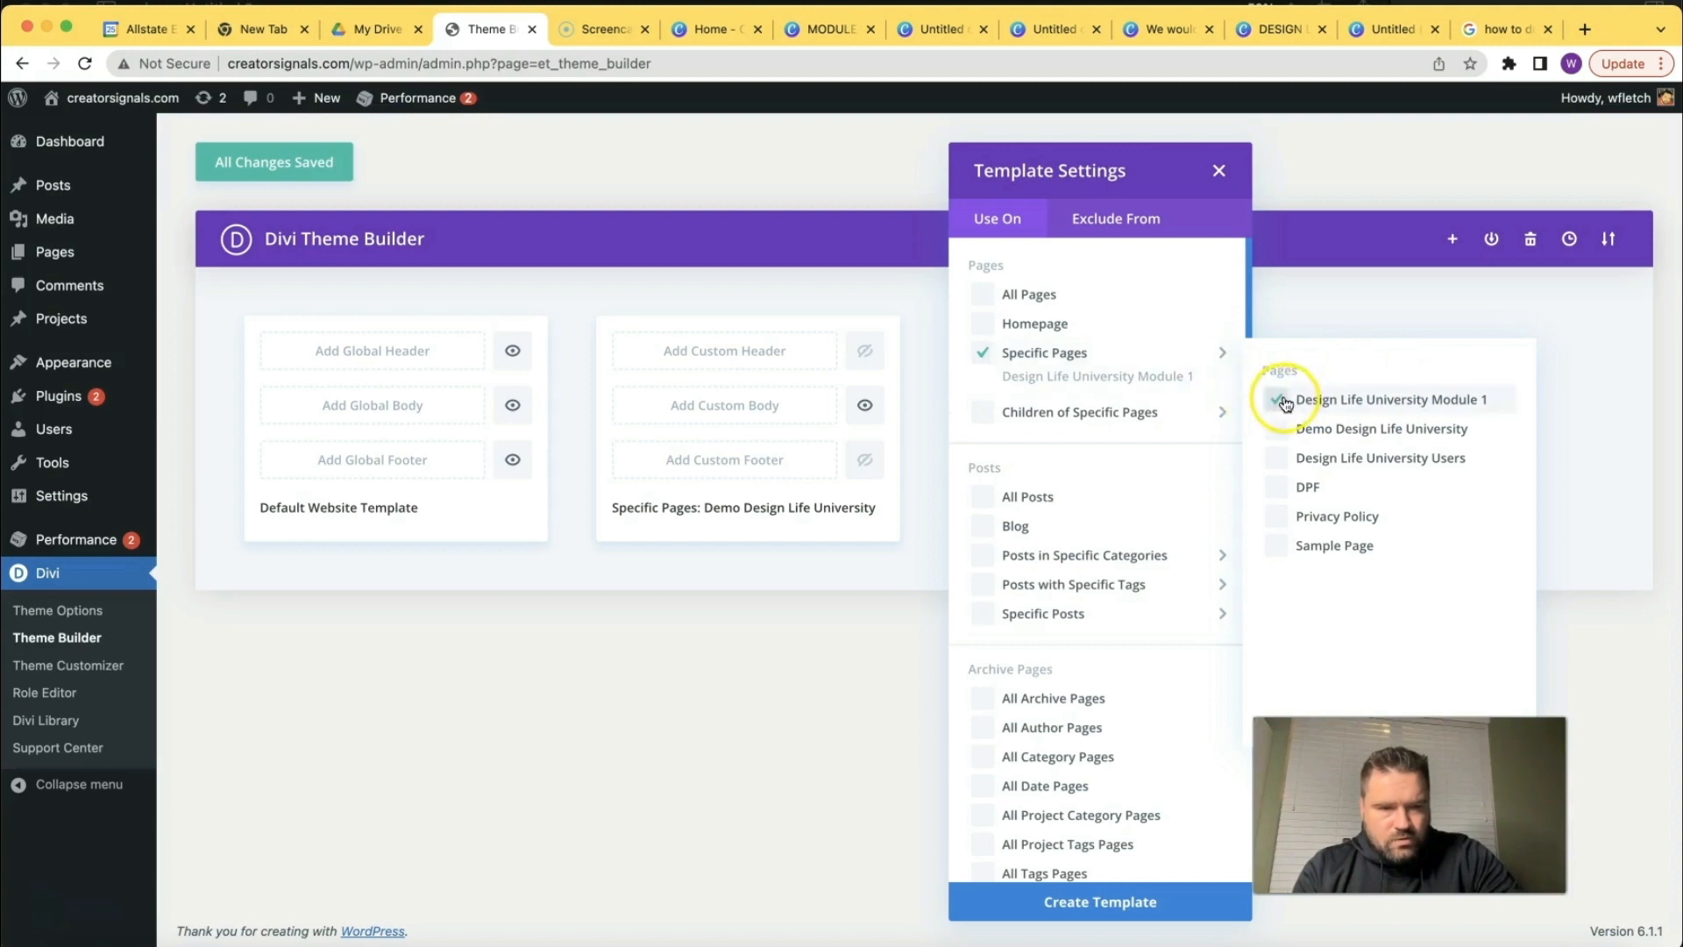
pyautogui.click(1108, 911)
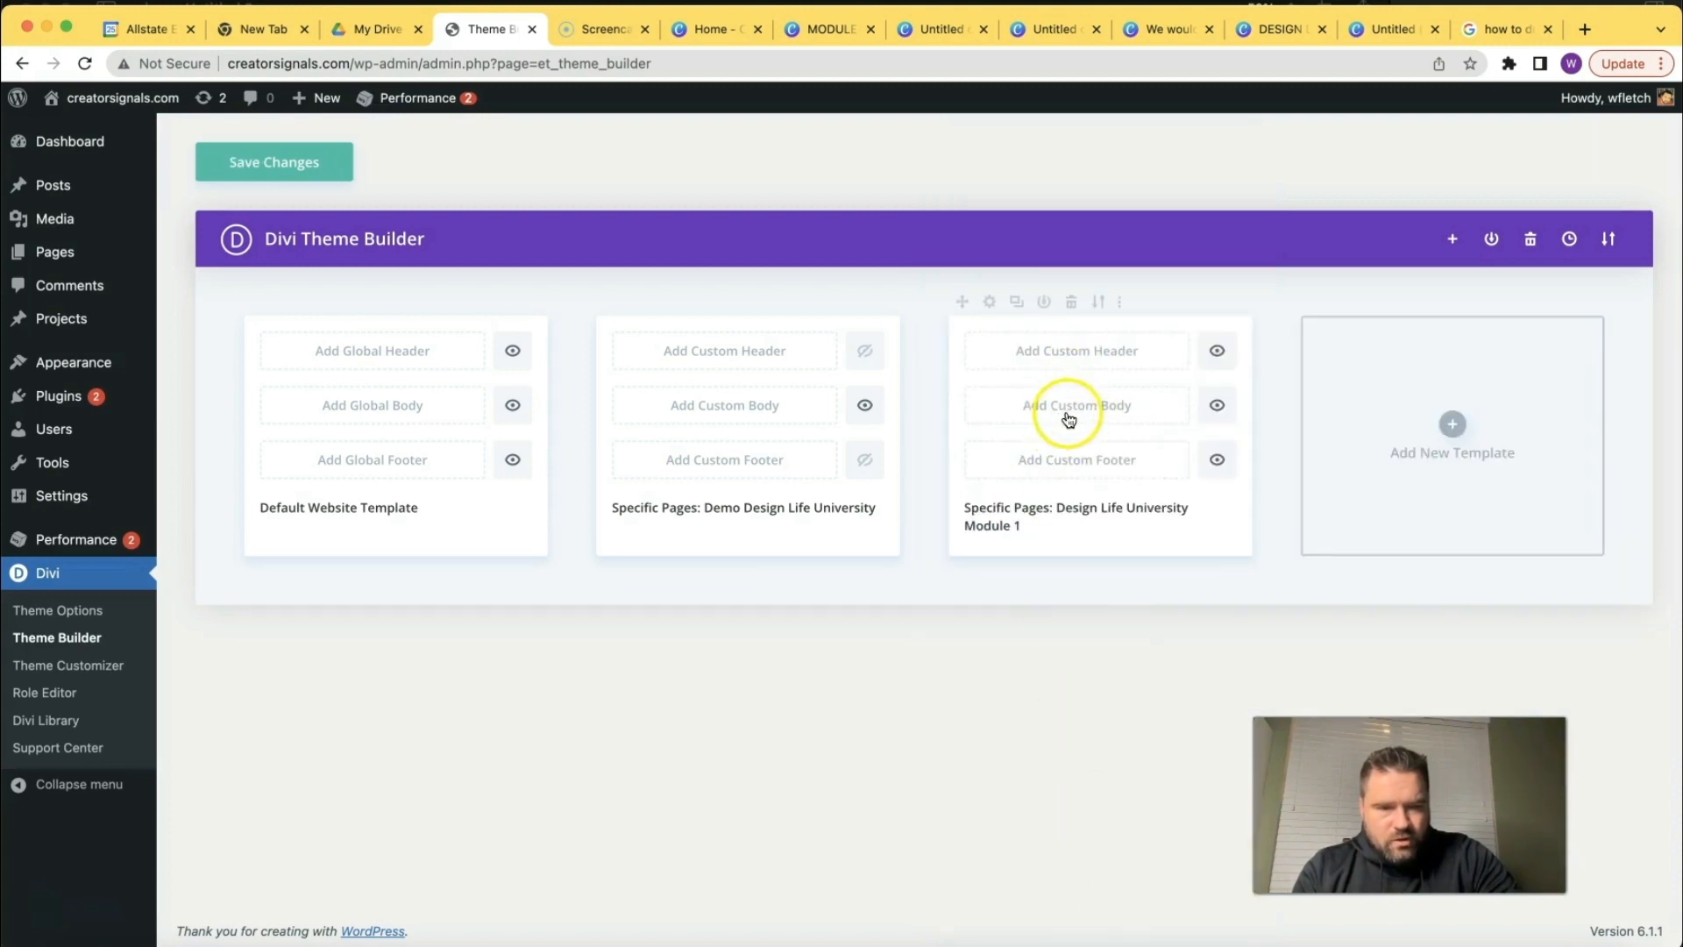
# Hide the custom header and custom footer on the Design Life University Module 1 template and save the theme builder changes.
pyautogui.click(1219, 352)
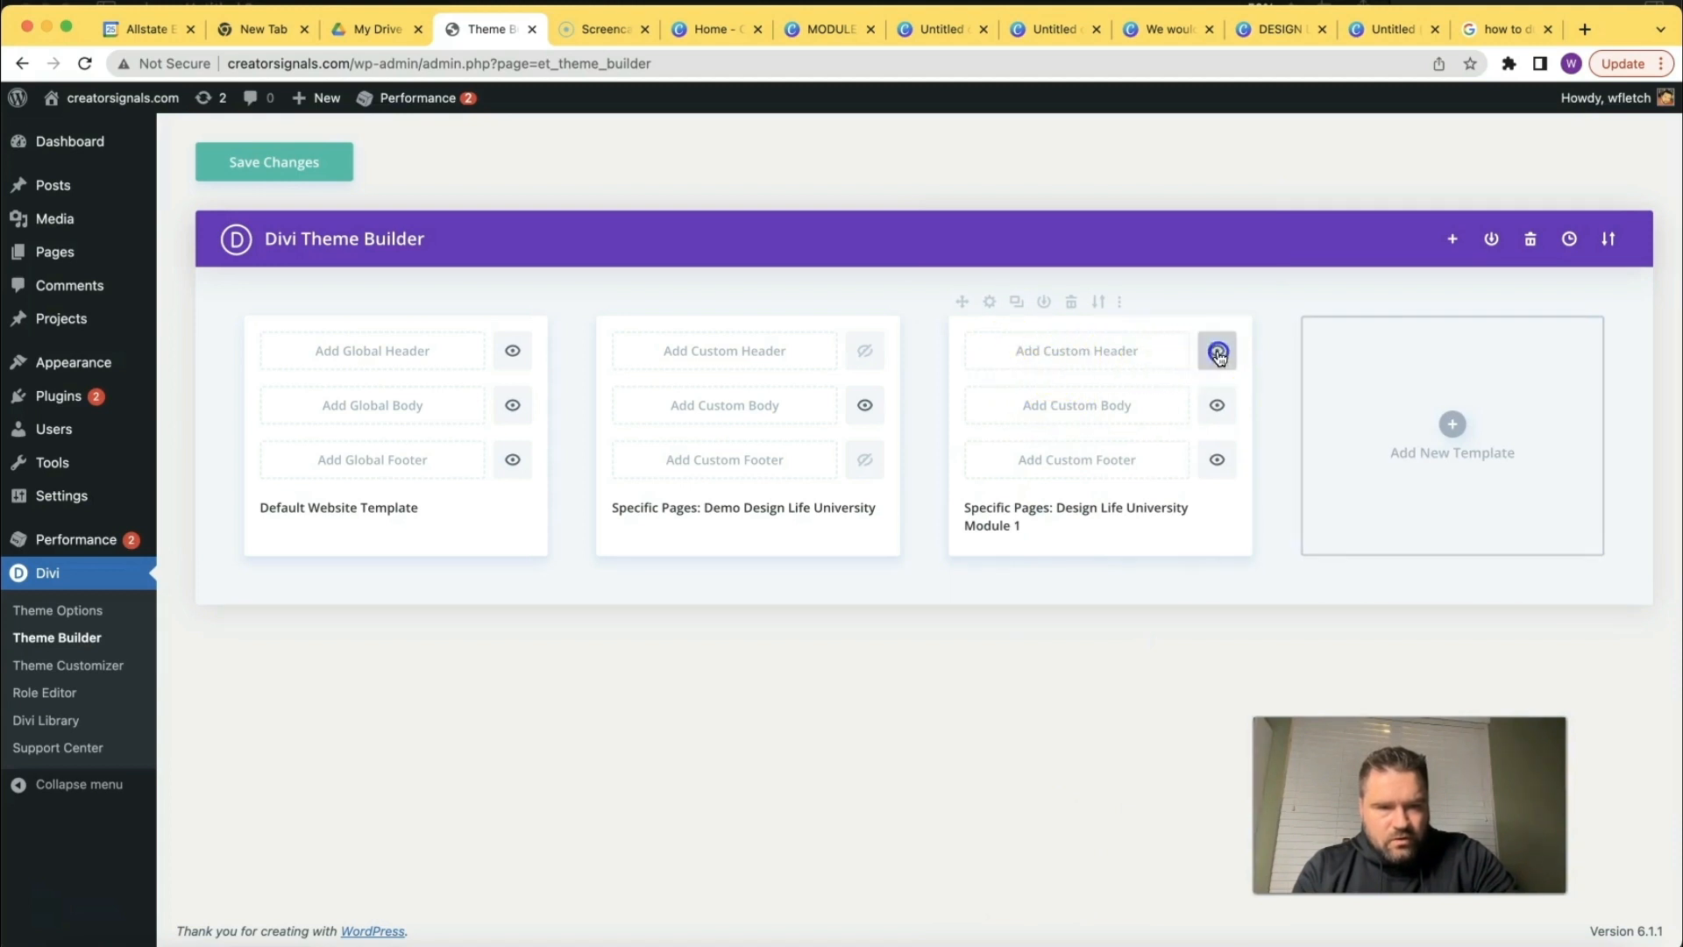
pyautogui.click(1217, 462)
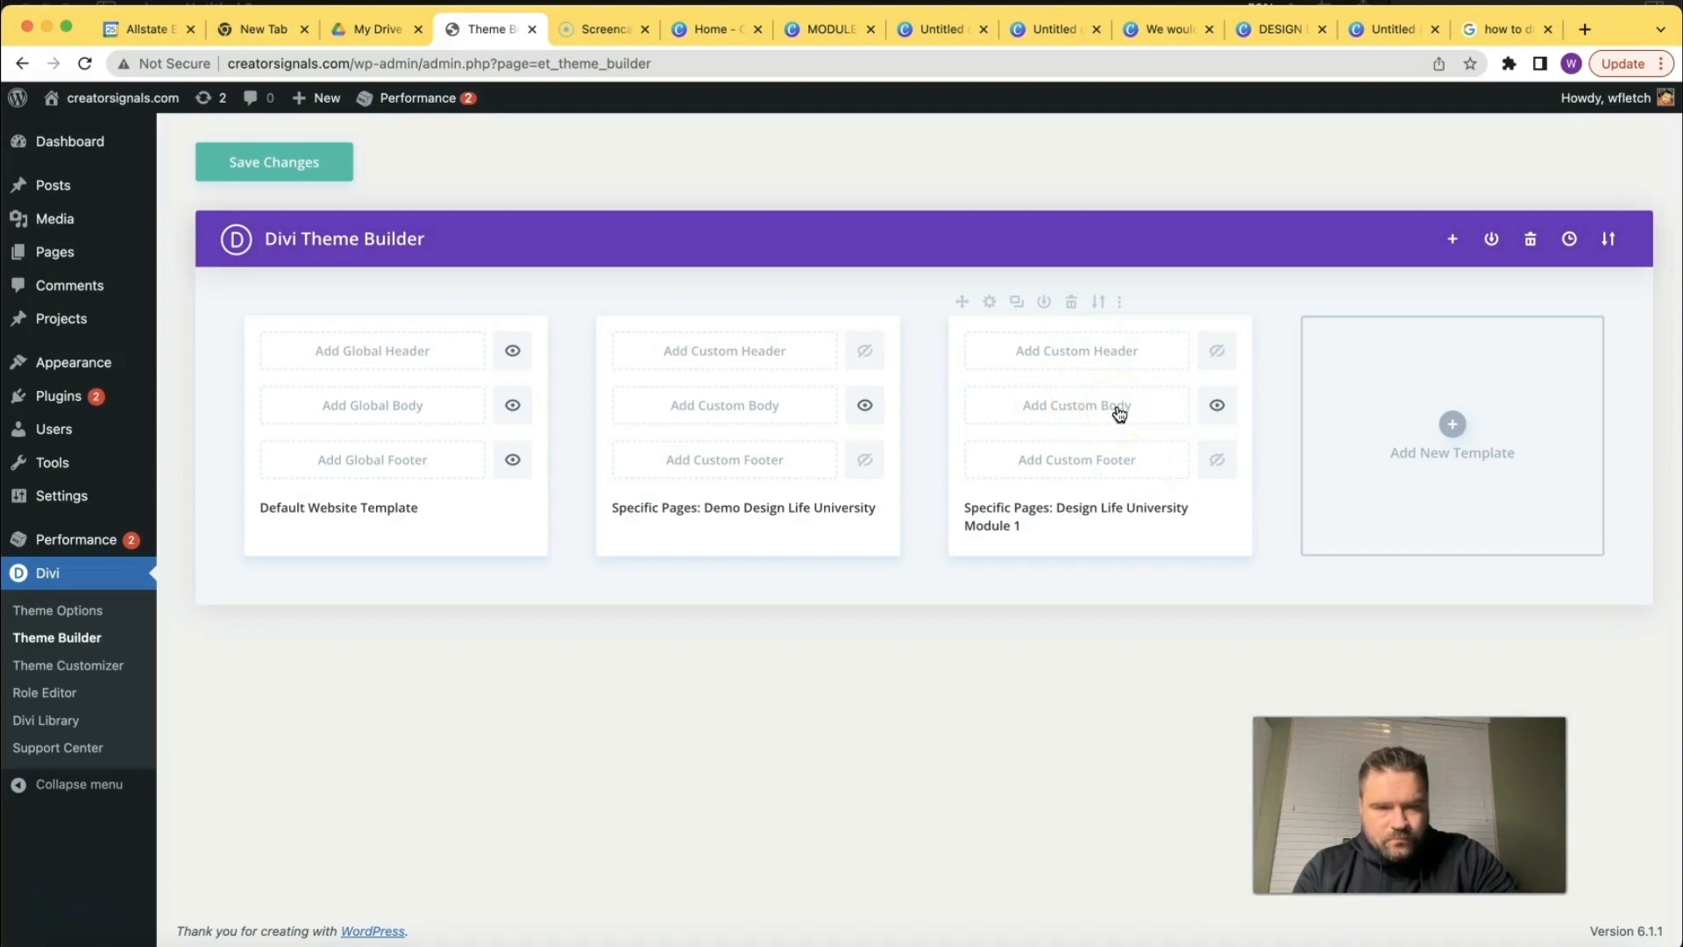
pyautogui.click(276, 167)
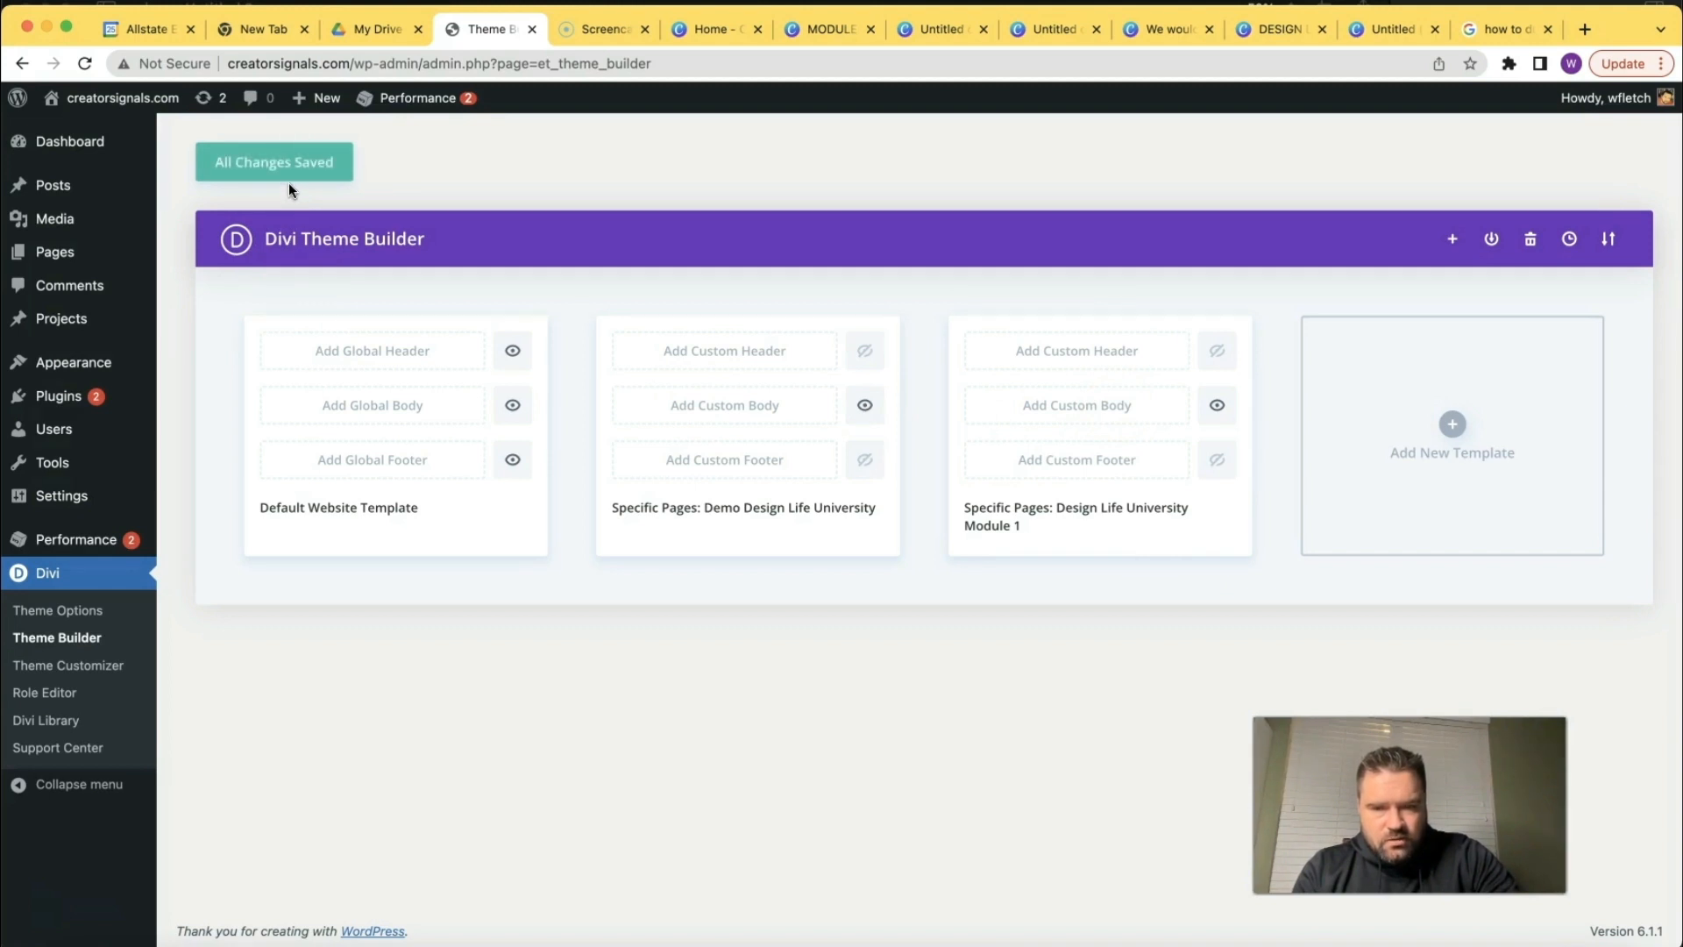
# View the Design Life University Module 1 page from the site's page list and enable the Visual Builder on it.
pyautogui.click(70, 254)
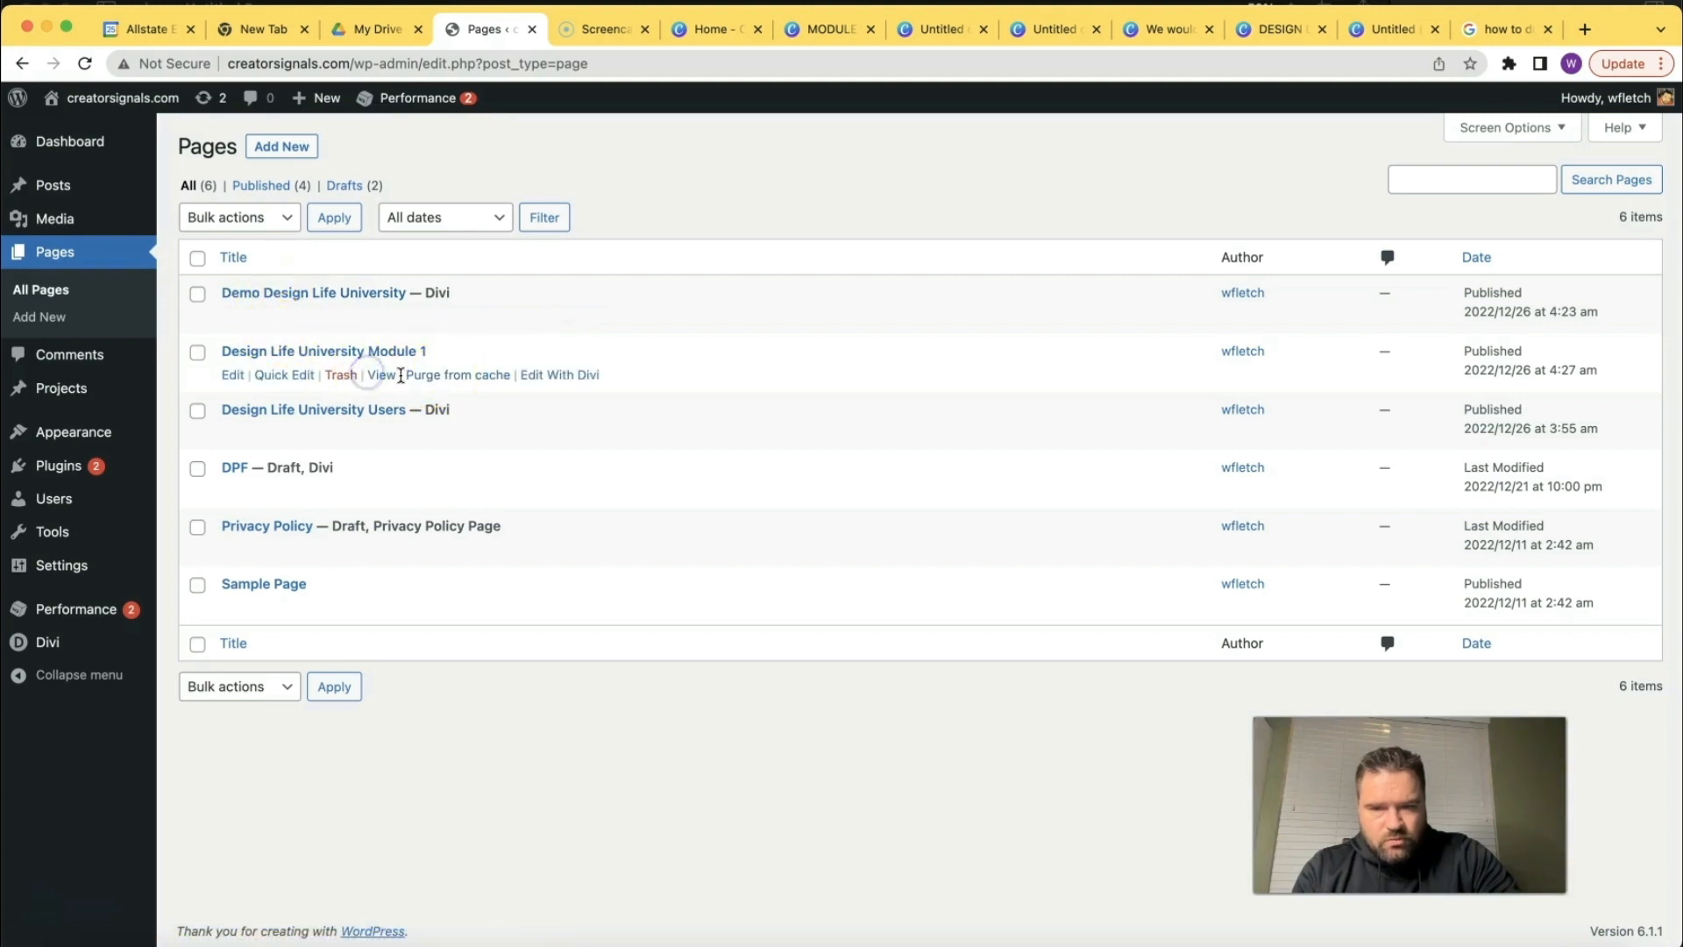
pyautogui.click(377, 376)
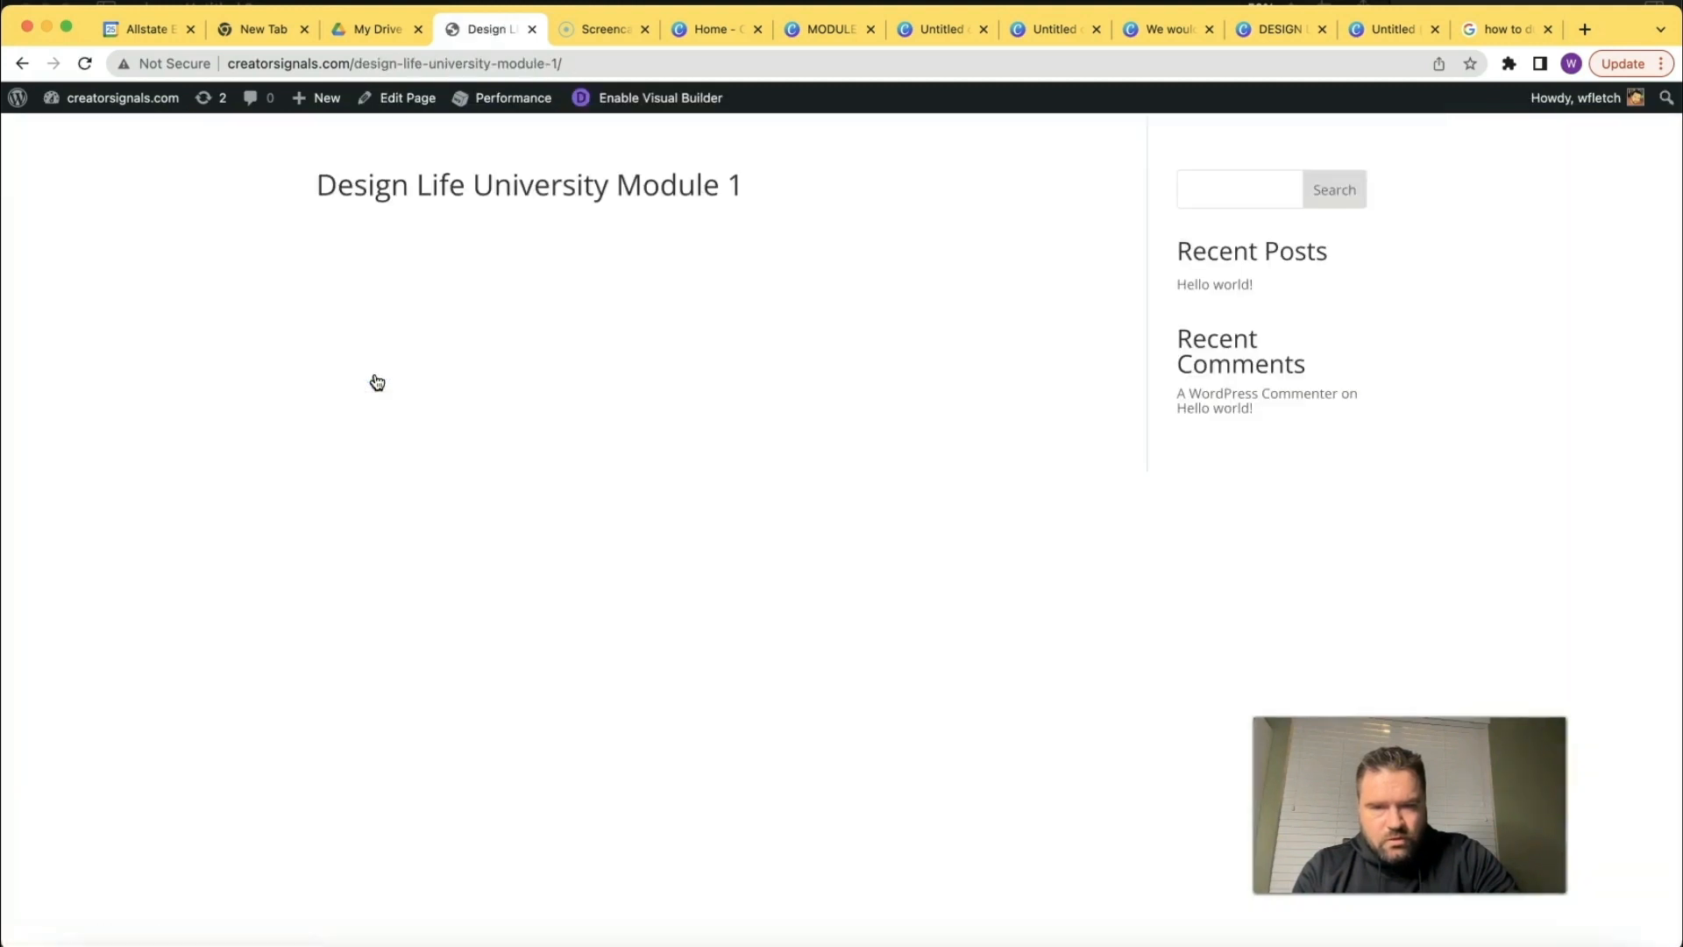
pyautogui.click(636, 106)
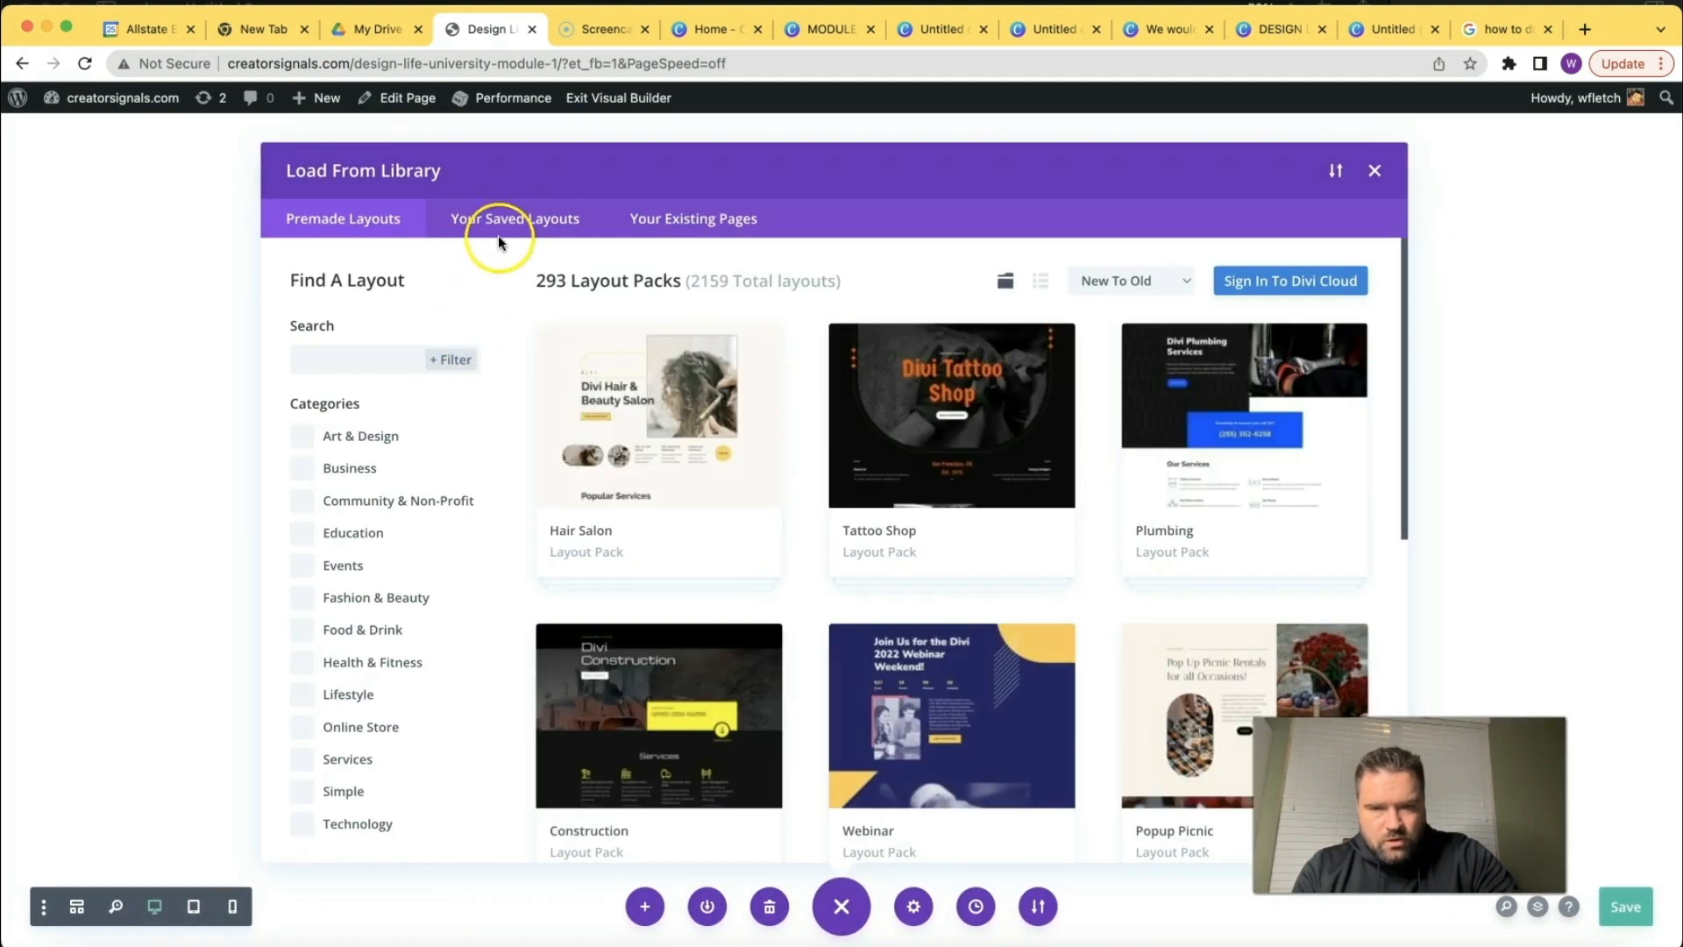
# Load the saved layout DESIGN LIFE COURSE LAYOUT into the page, replacing existing content.
pyautogui.click(498, 229)
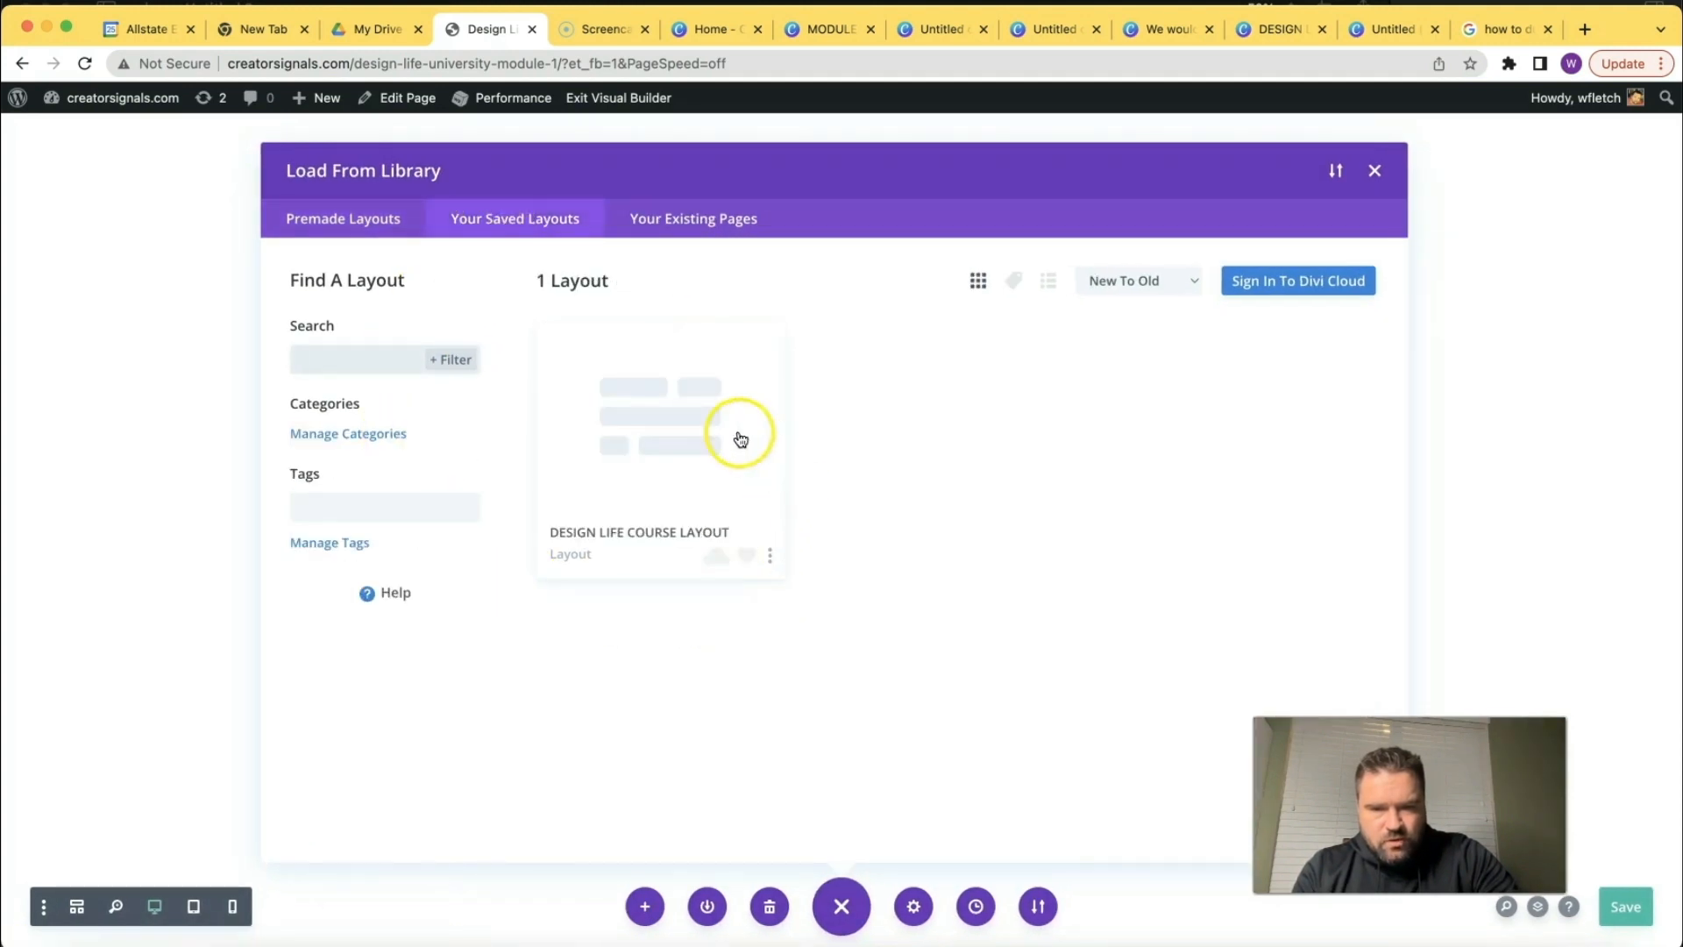
pyautogui.click(678, 440)
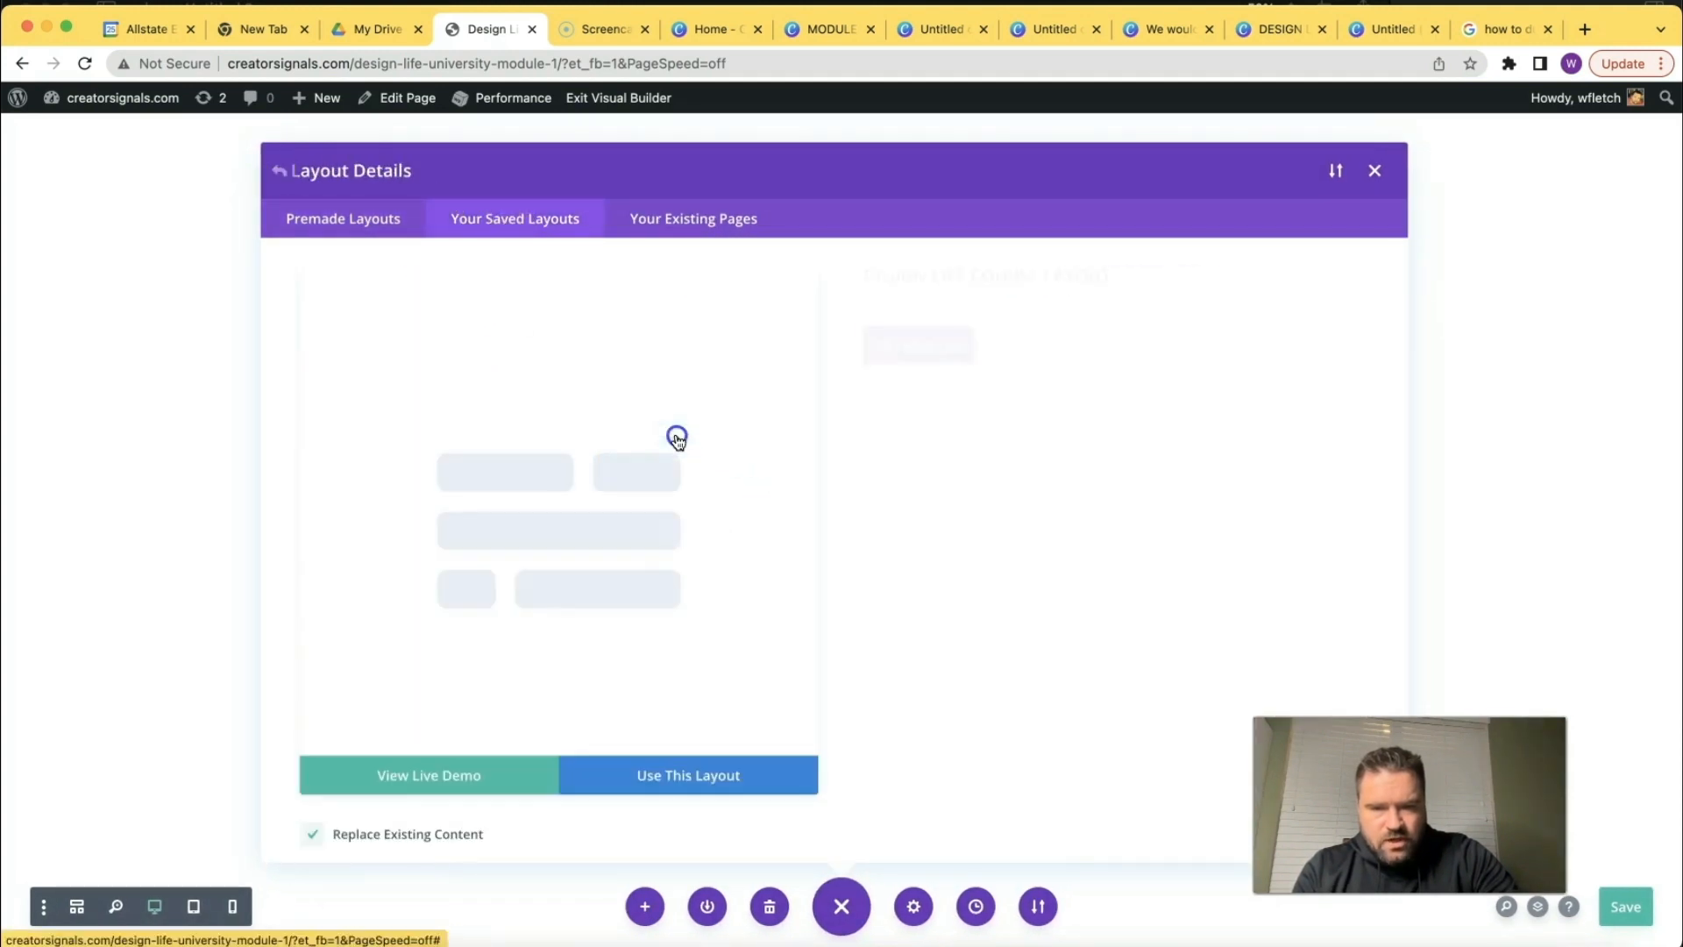
pyautogui.click(688, 774)
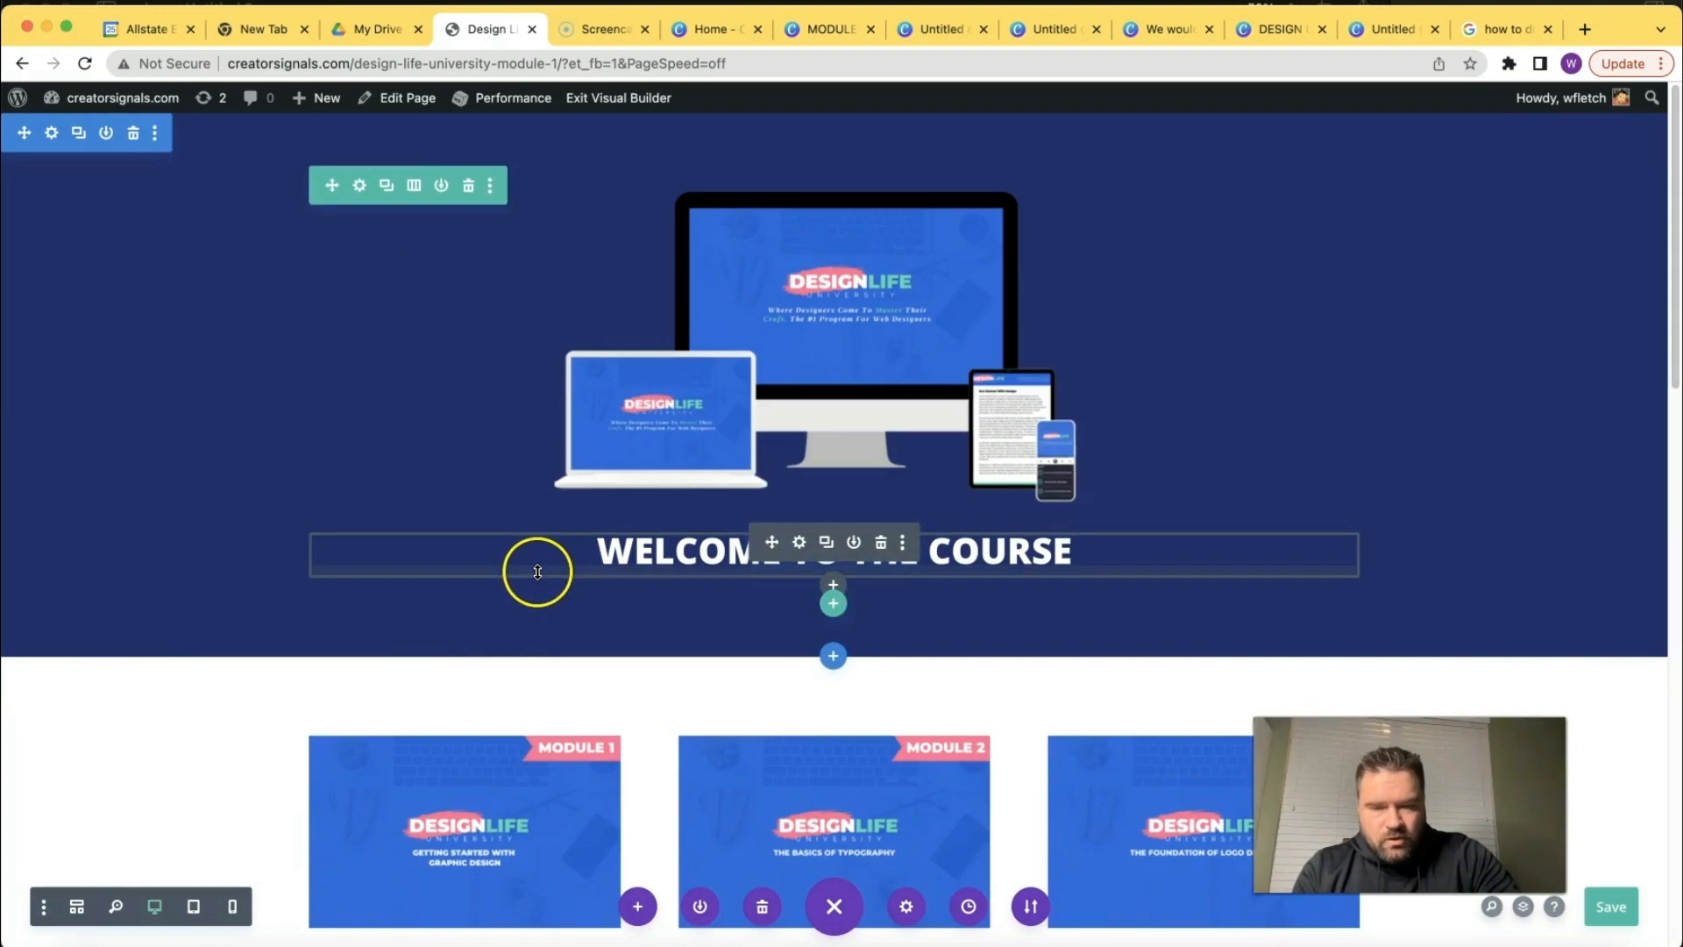
# Delete the device mockup image and the WELCOME TO THE COURSE heading from the dark blue header section.
pyautogui.scroll(-10, 363, 321)
pyautogui.scroll(10, 364, 333)
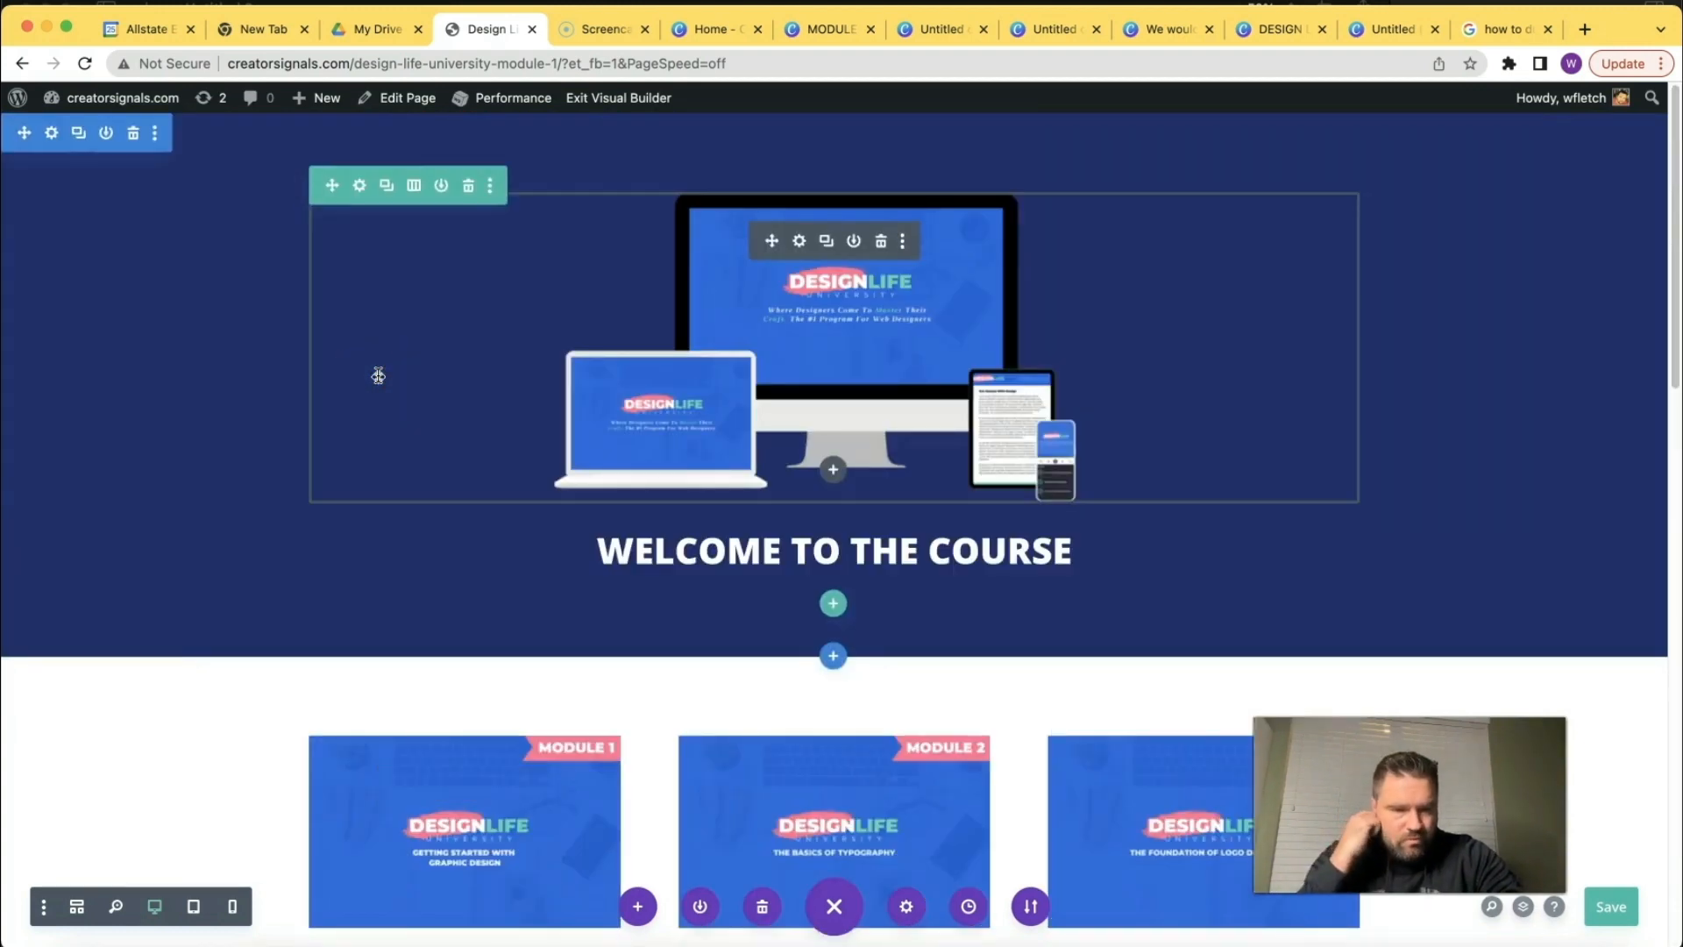
pyautogui.click(881, 242)
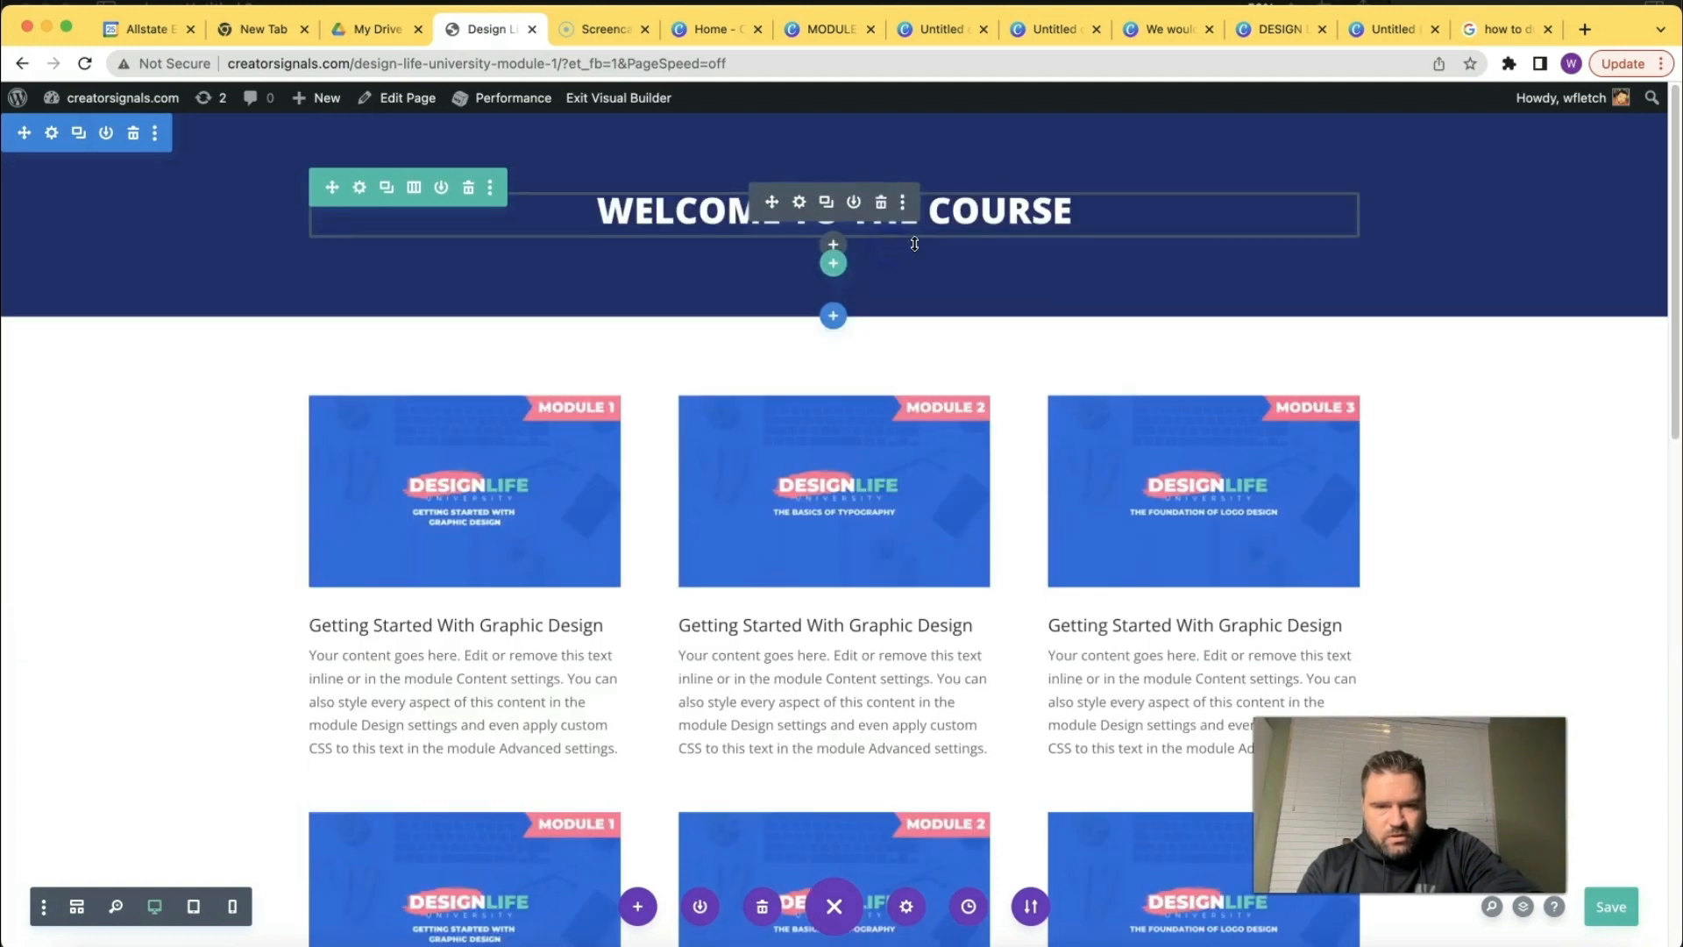
pyautogui.click(880, 204)
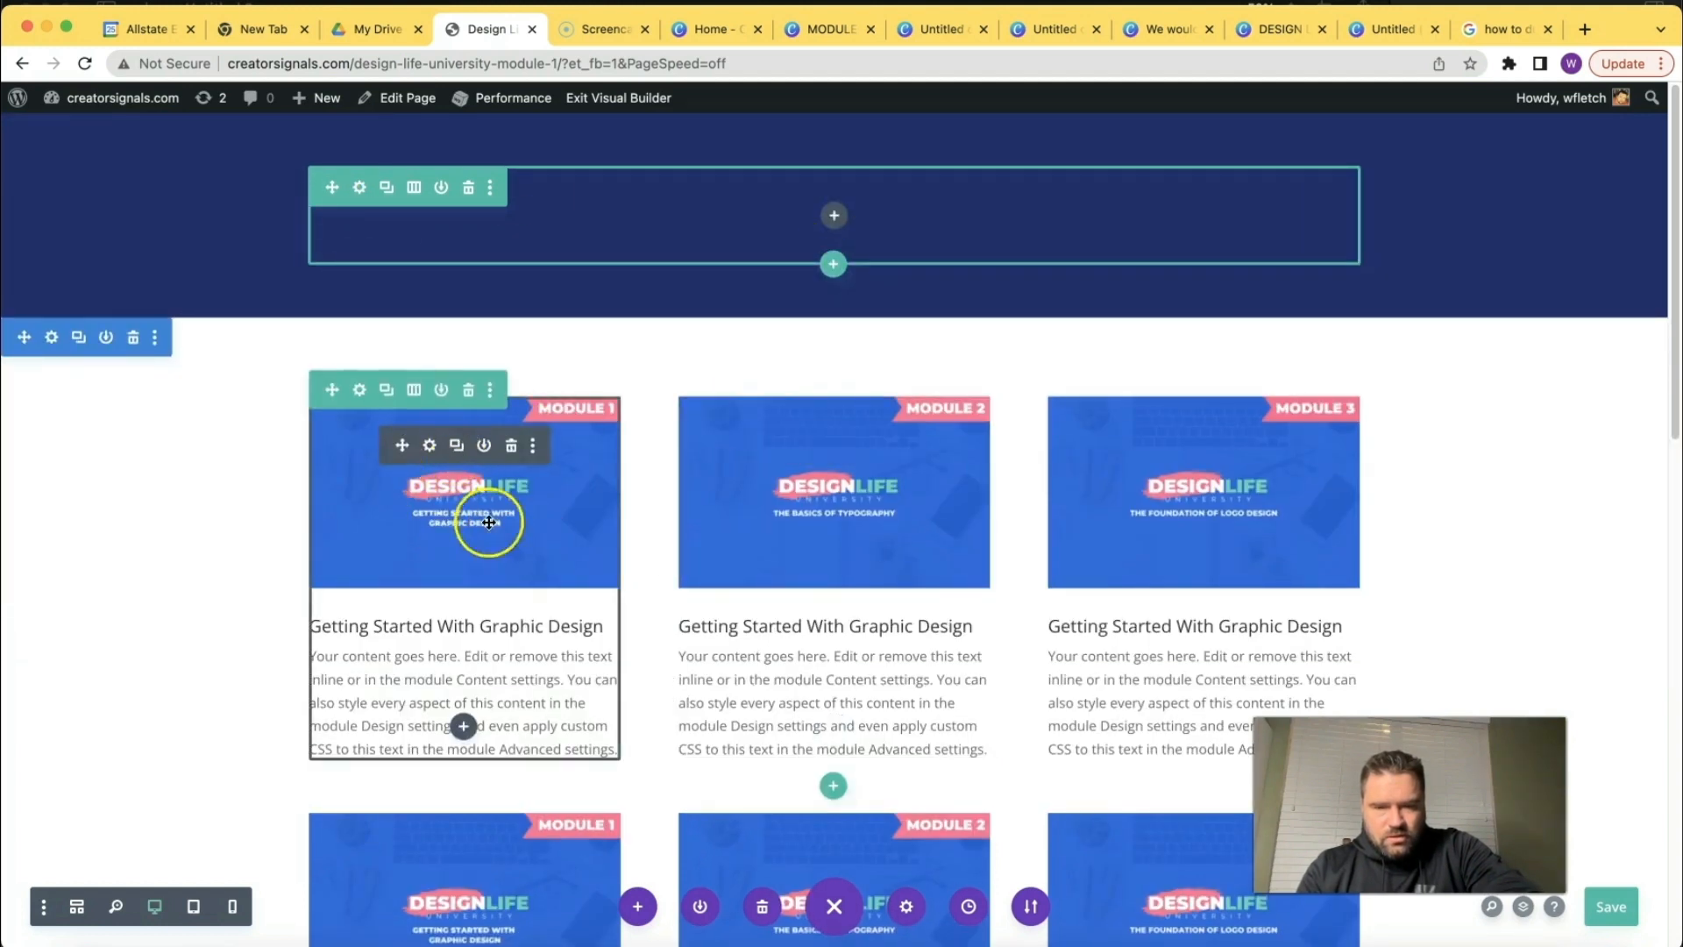
# Insert an Image module in the empty header row and upload the Design Life University logo into it.
pyautogui.click(833, 218)
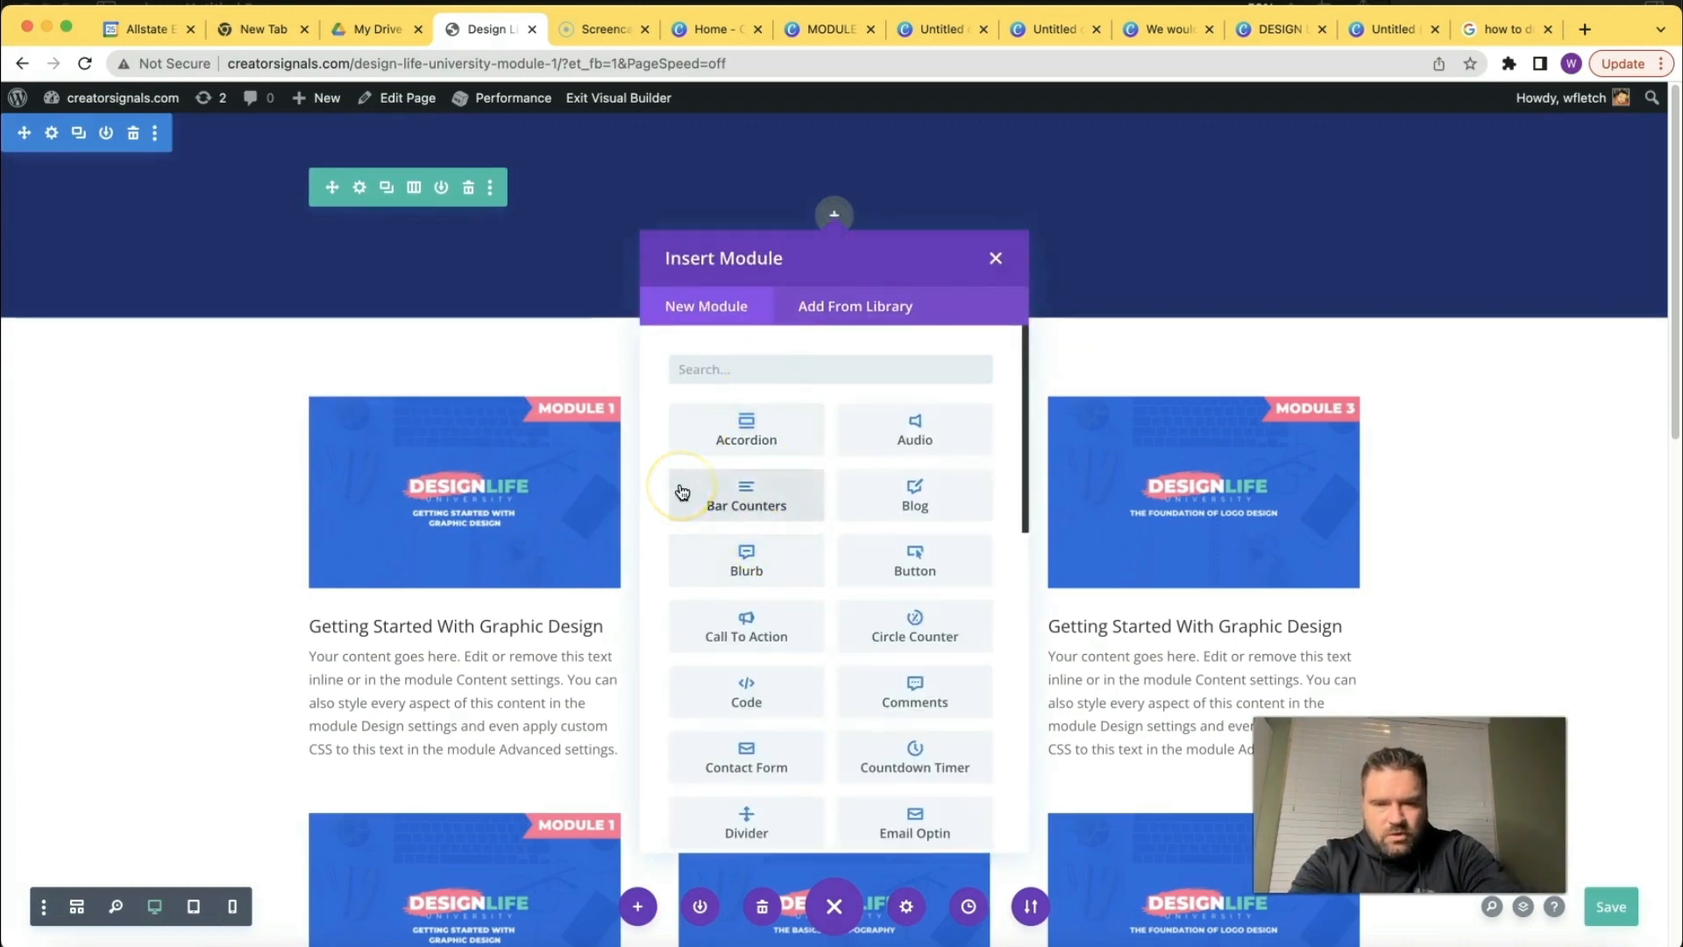
pyautogui.write('image')
pyautogui.click(787, 422)
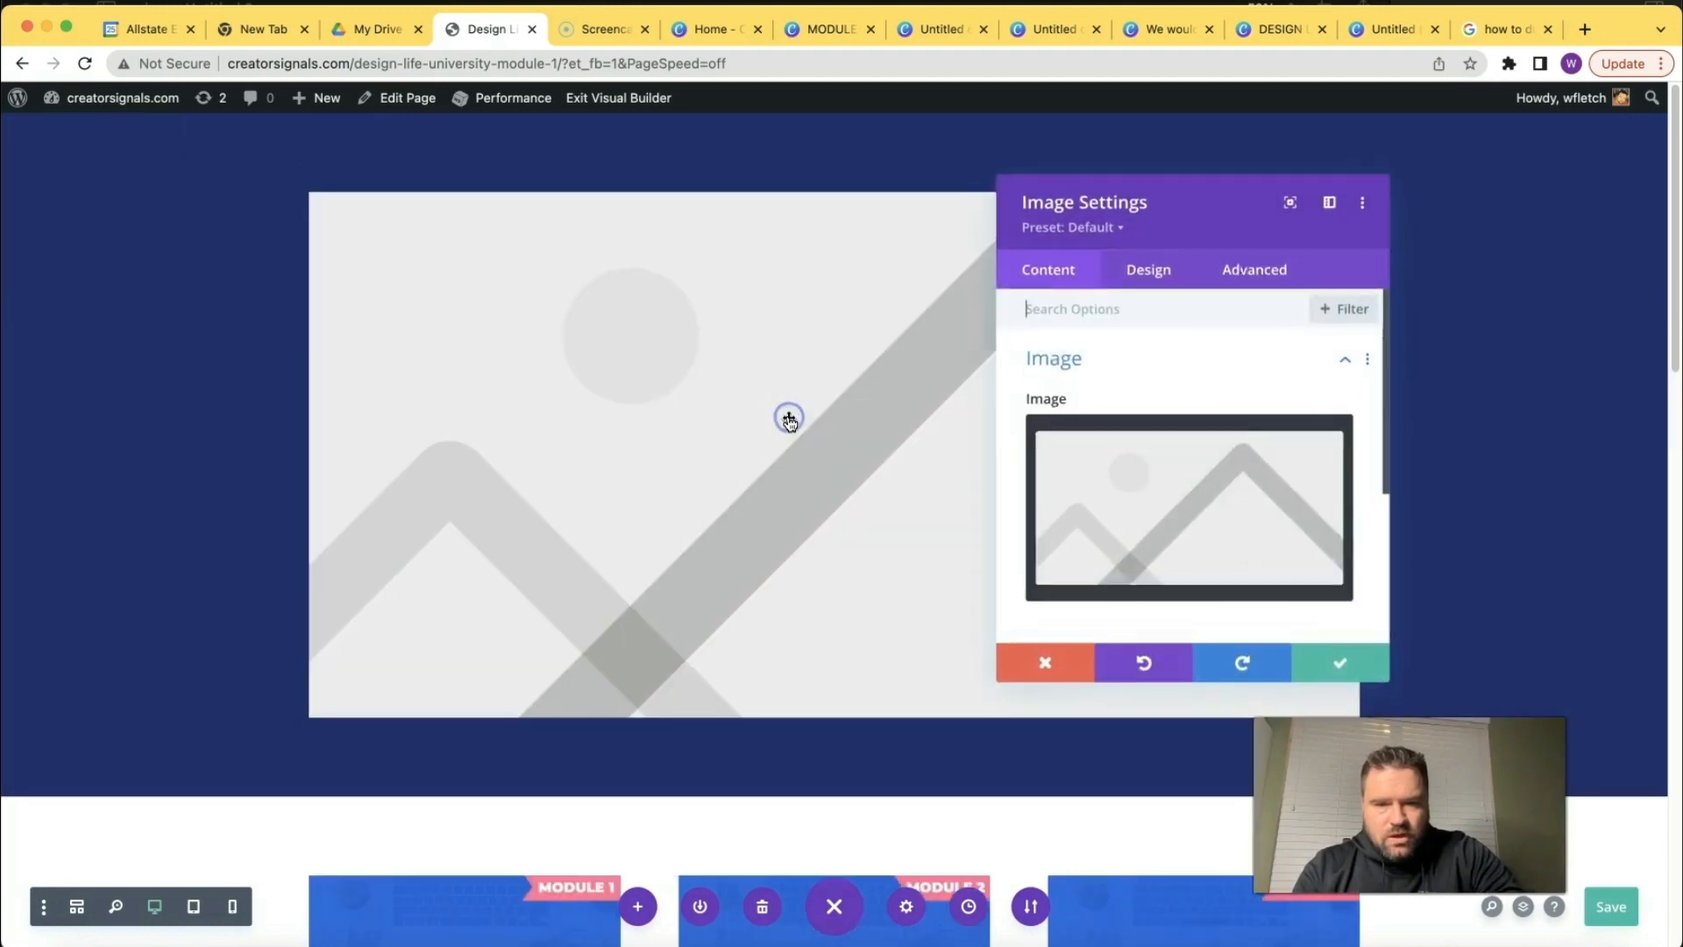
pyautogui.click(1192, 614)
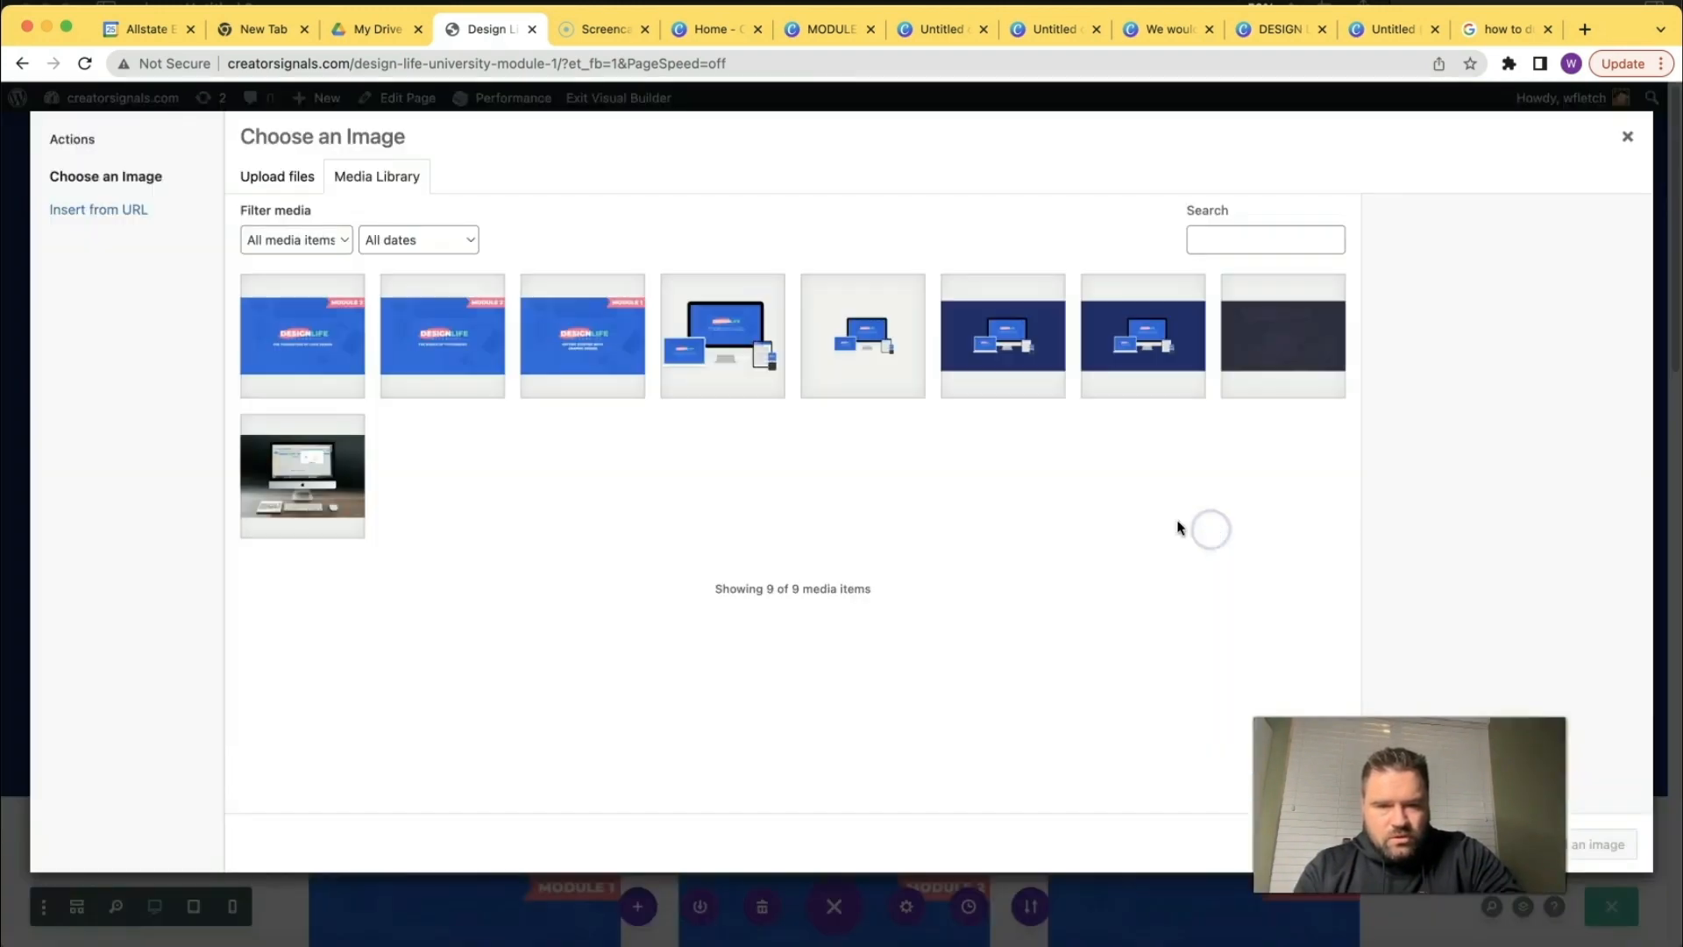
pyautogui.click(277, 176)
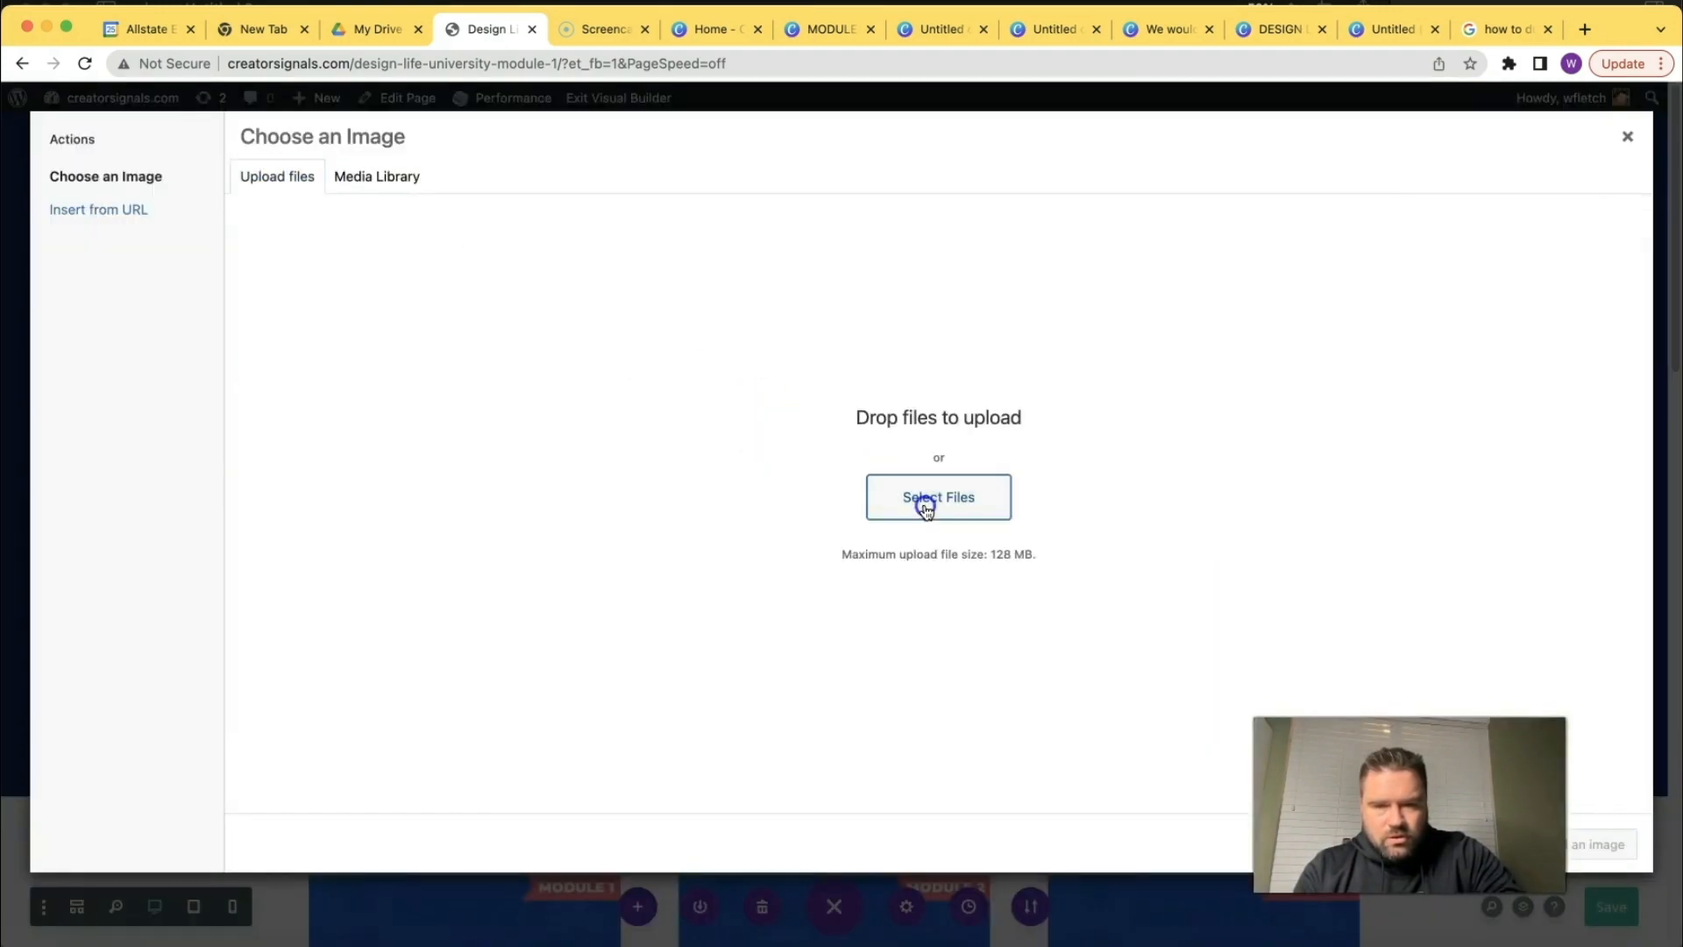
pyautogui.click(926, 495)
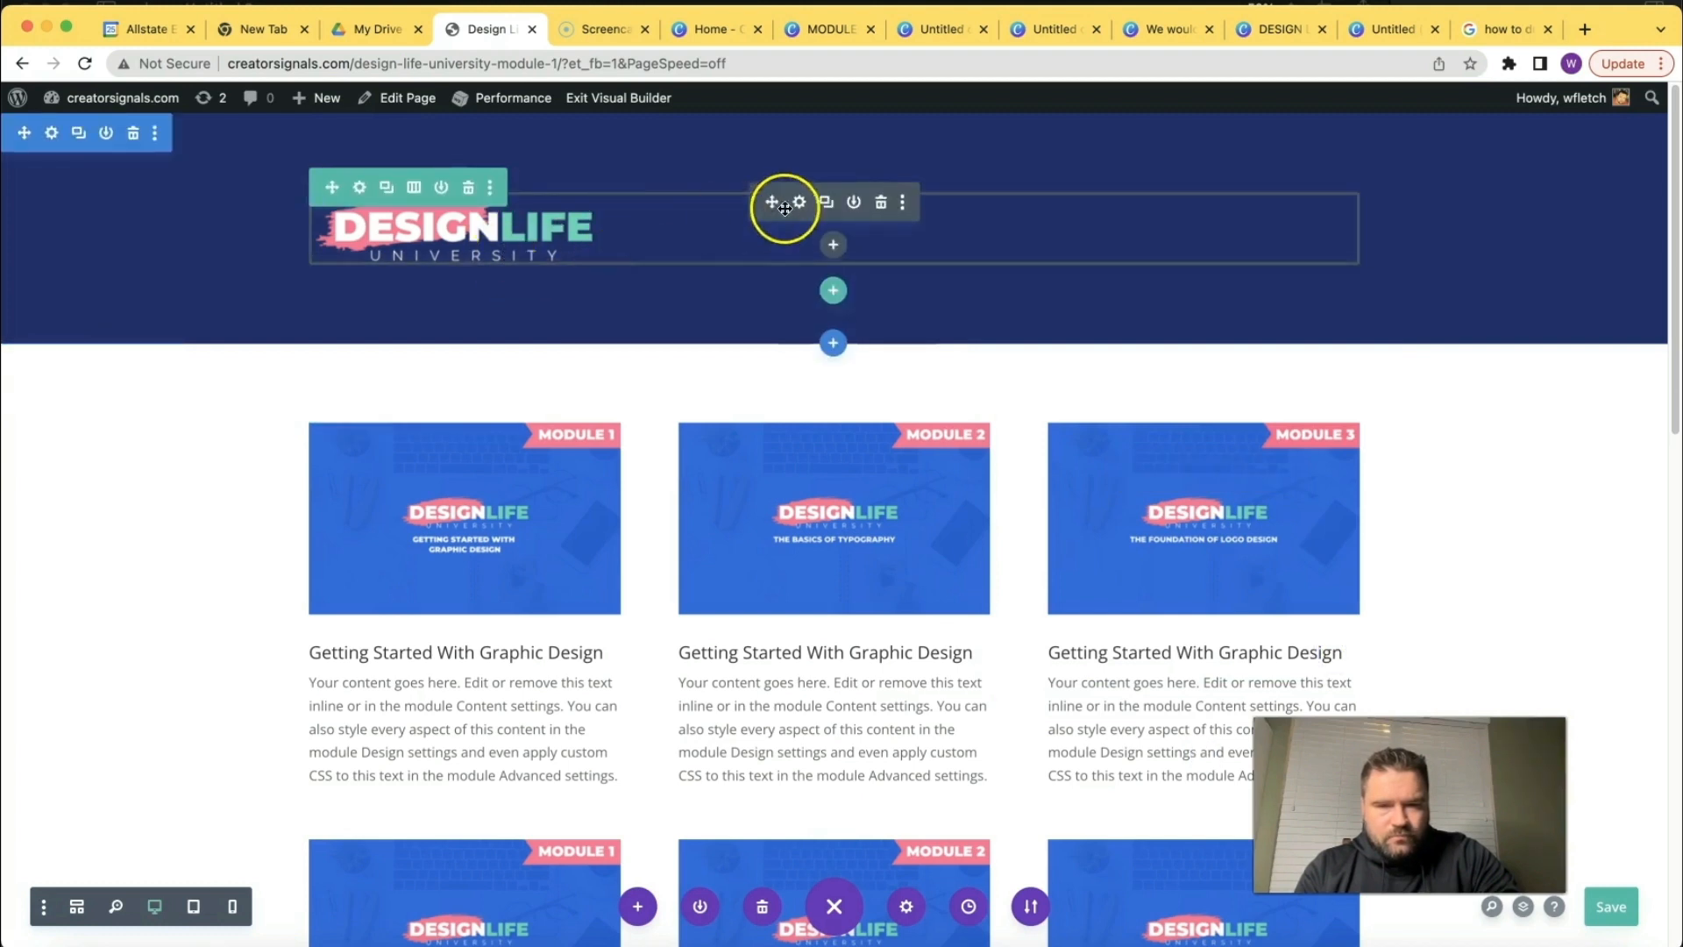
# Center-align the Design Life University logo in the header row and save the image settings.
pyautogui.click(800, 203)
pyautogui.click(1150, 271)
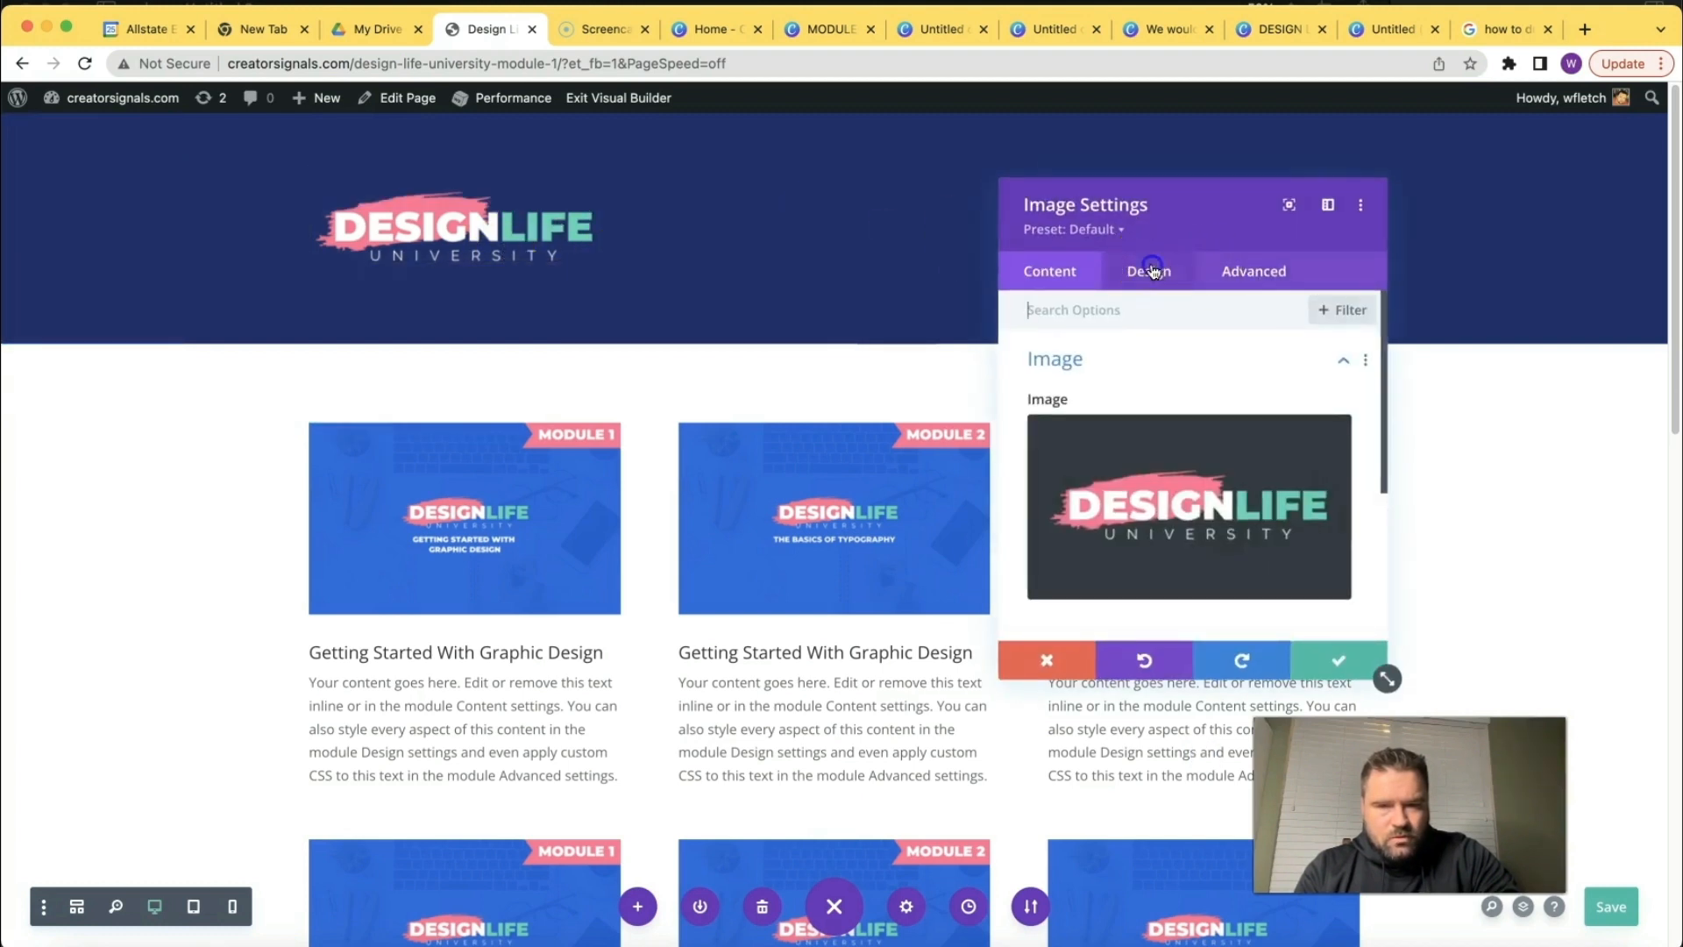
pyautogui.click(1132, 369)
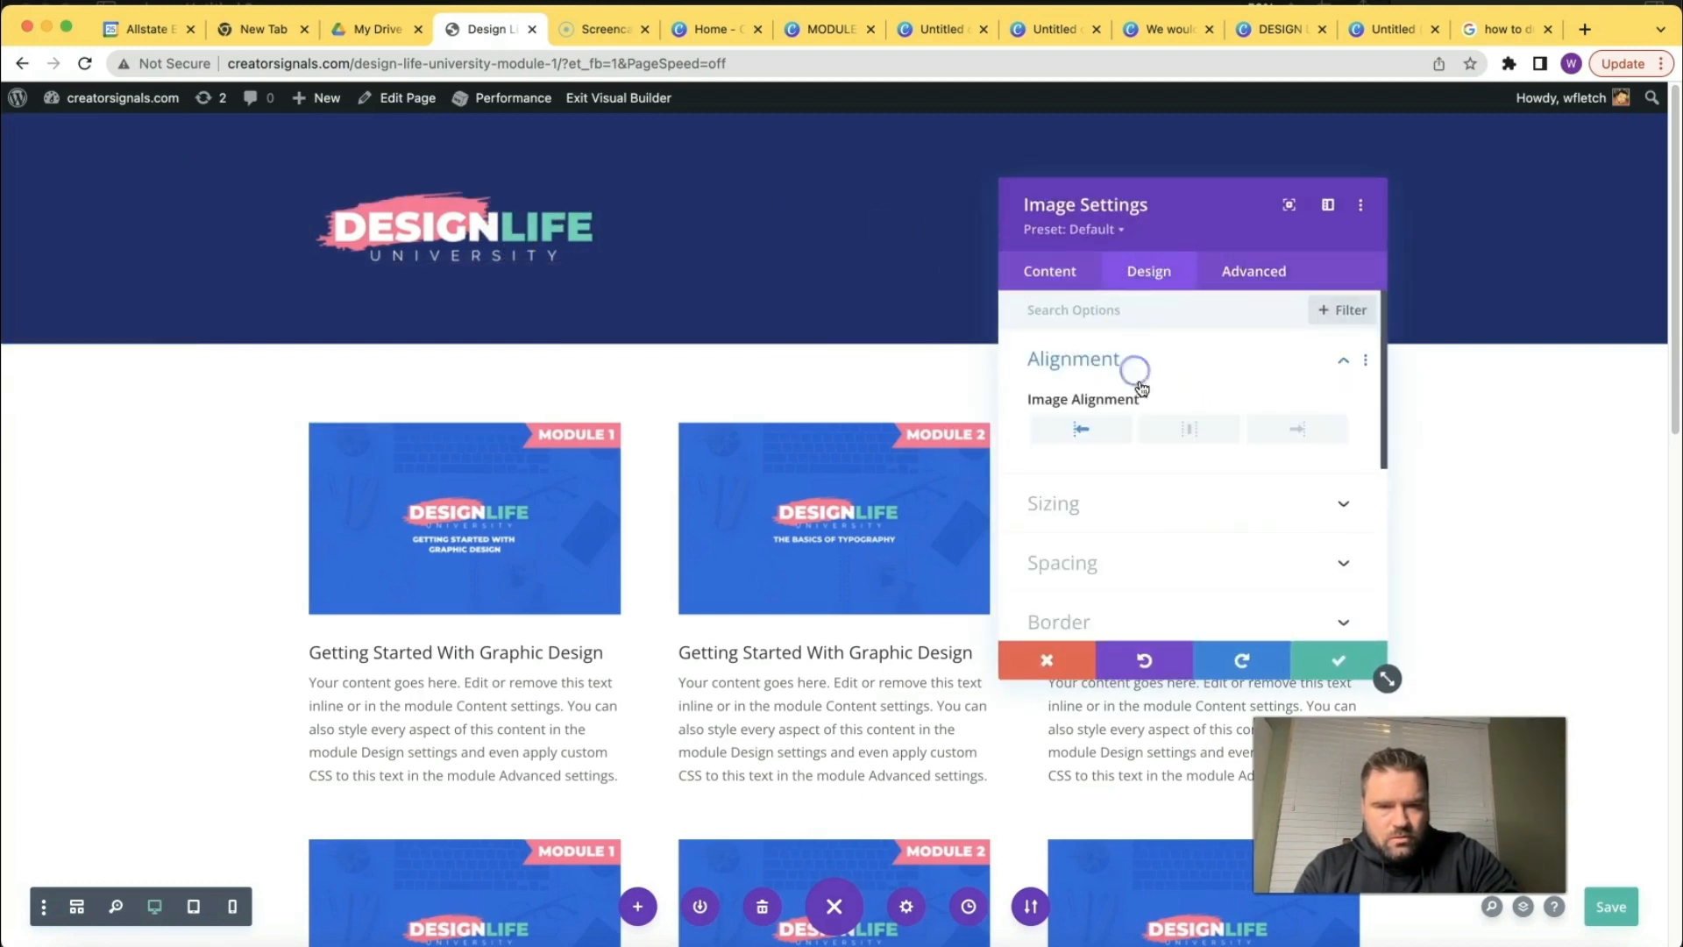
pyautogui.click(1183, 437)
pyautogui.click(1061, 563)
pyautogui.click(1336, 661)
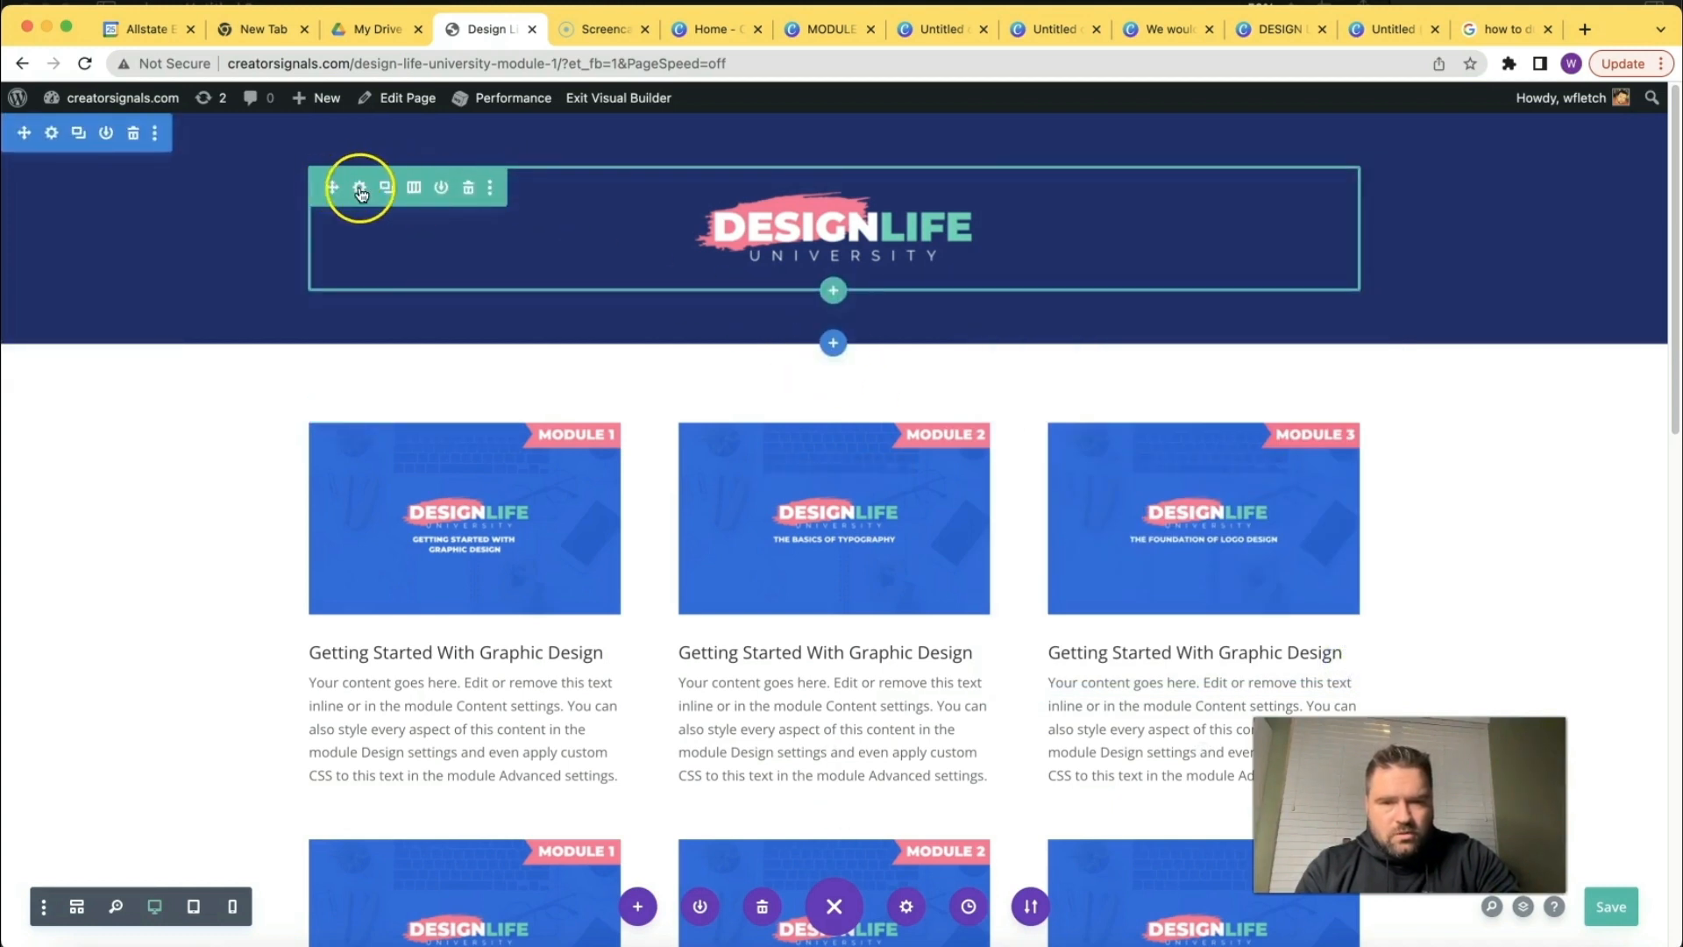
# Set the logo row's top and bottom padding to 0px and save the row settings.
pyautogui.click(361, 189)
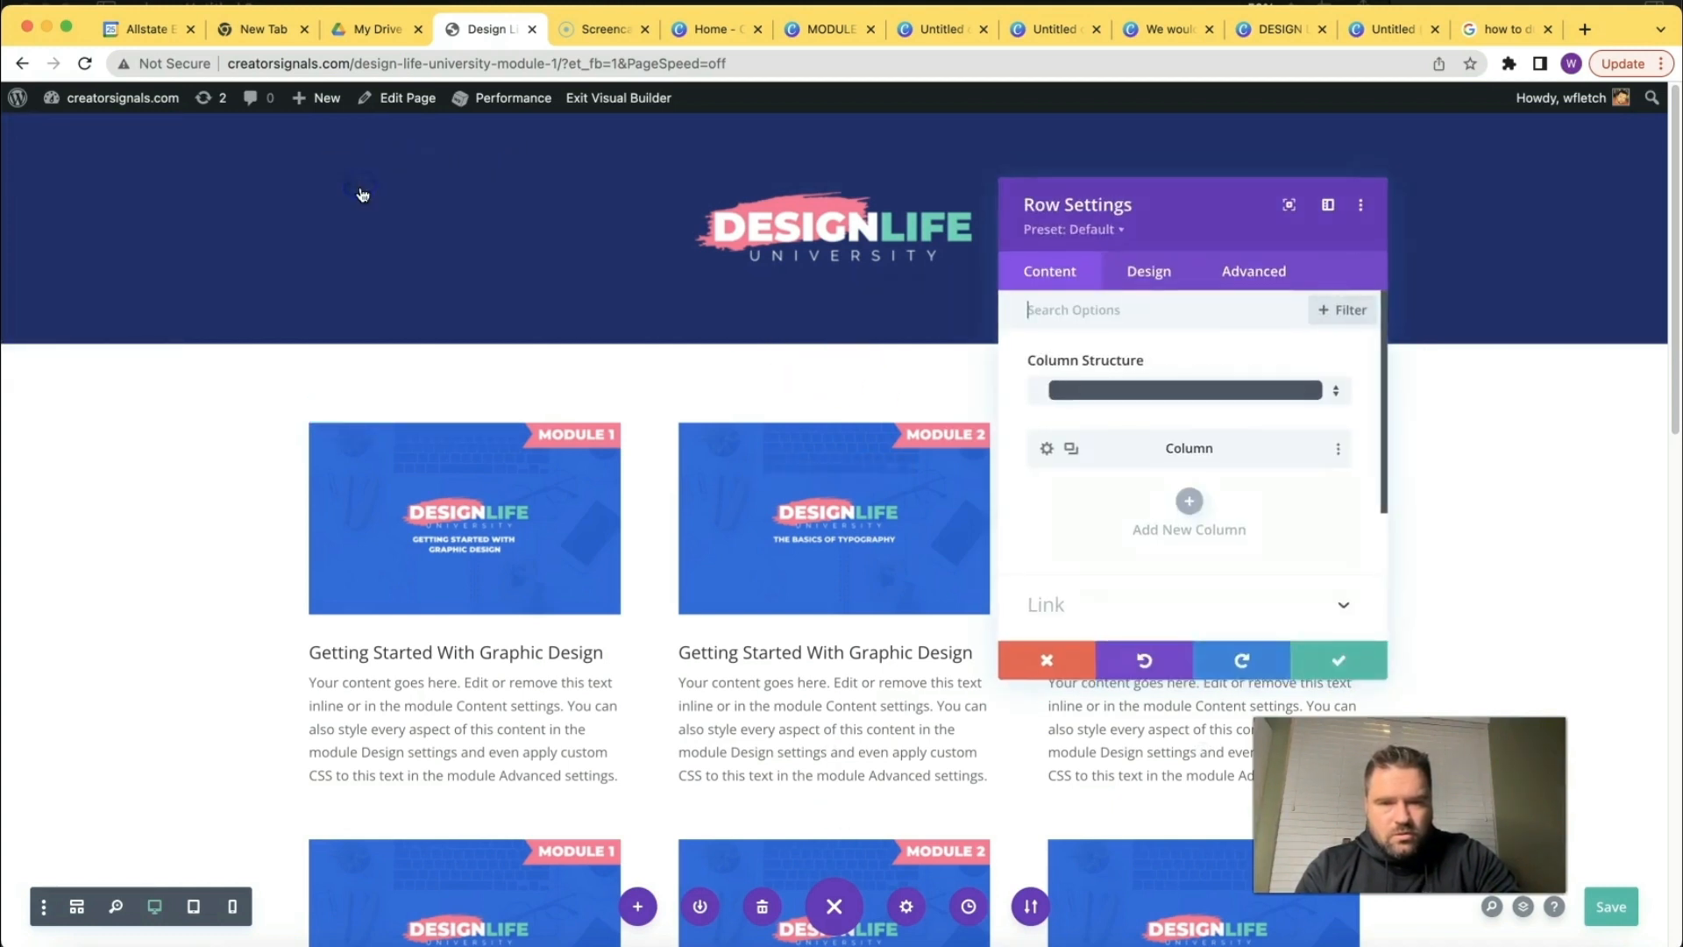
pyautogui.click(1173, 274)
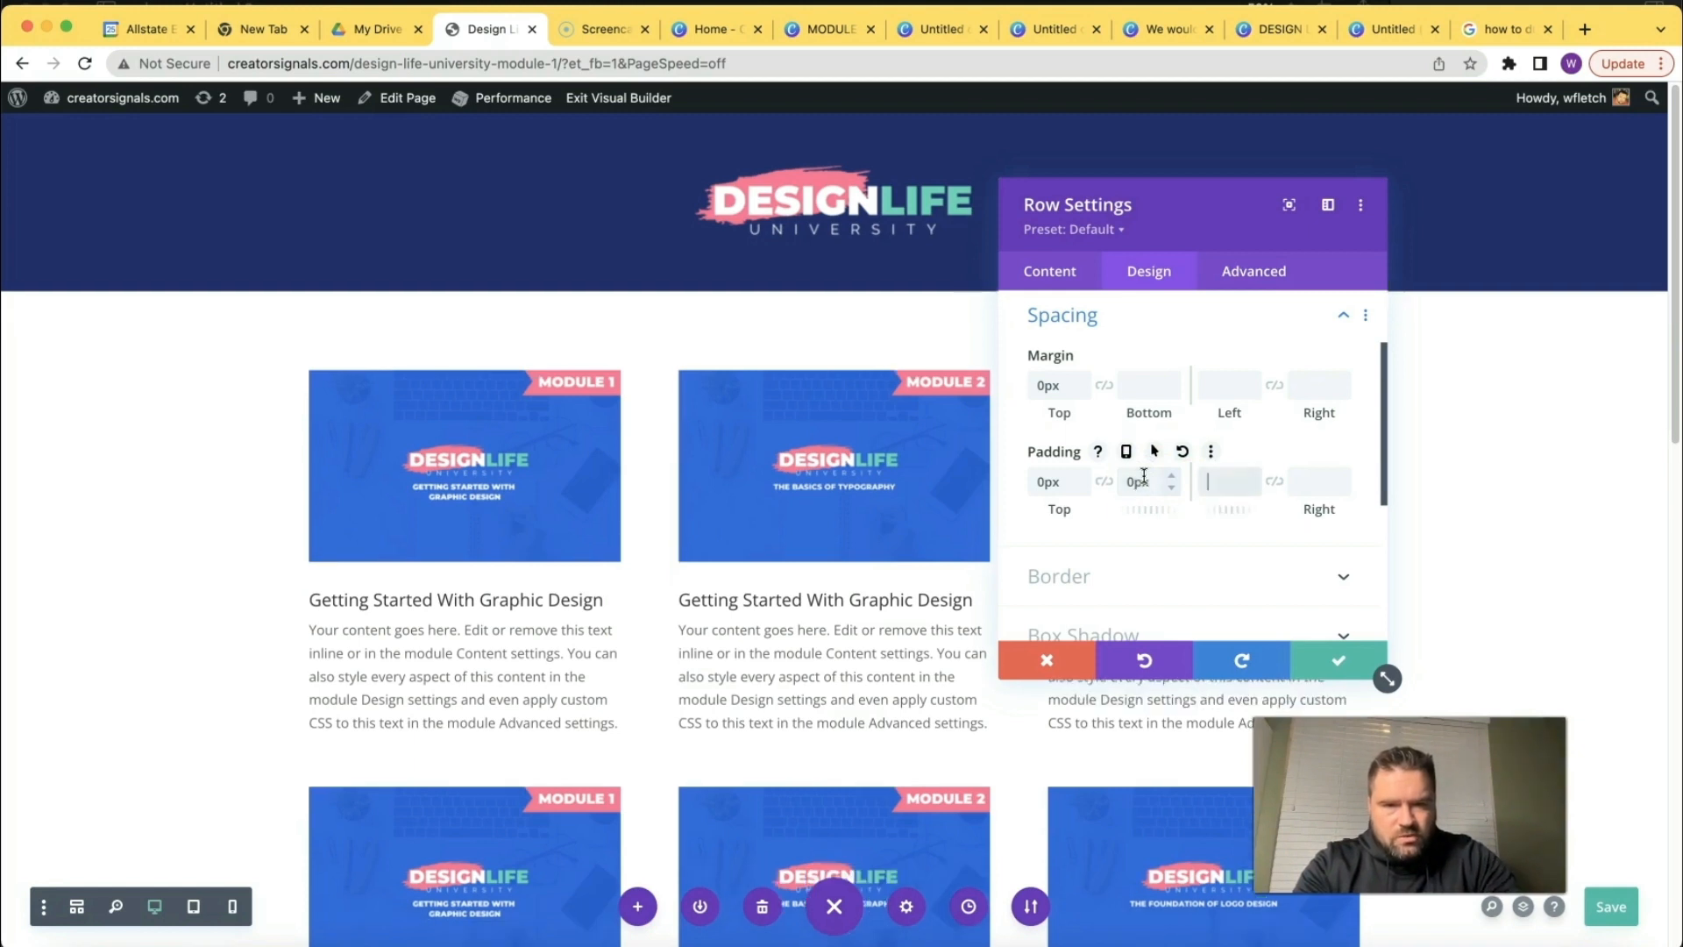
pyautogui.click(1332, 659)
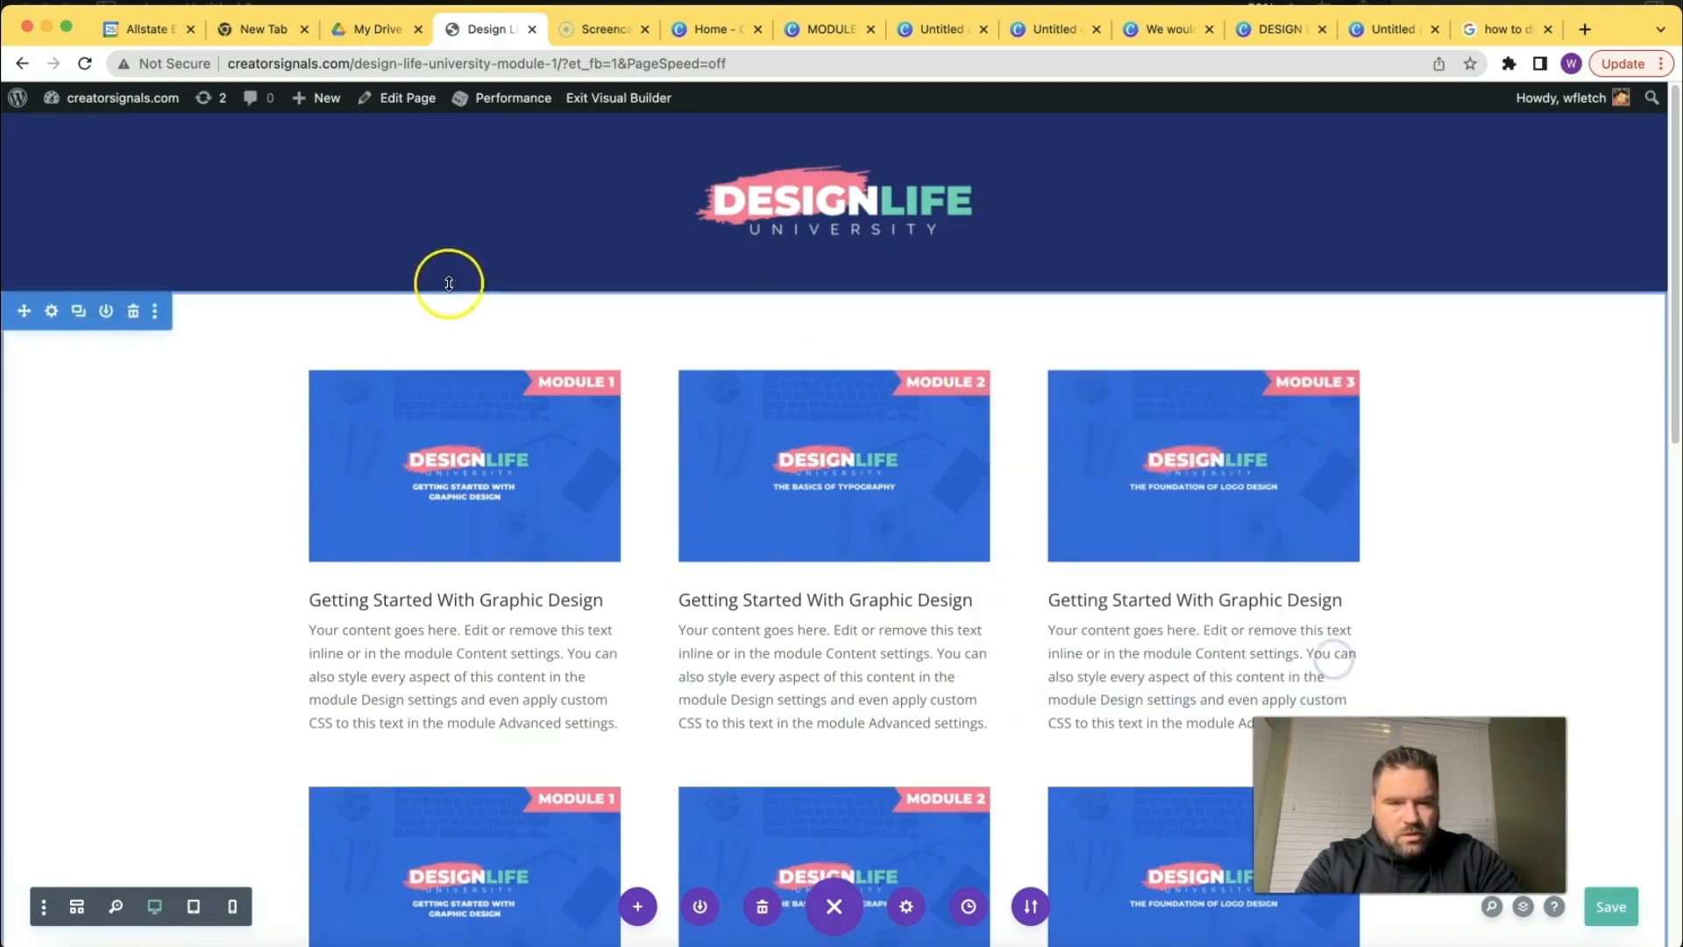
# Set the dark blue header section's top and bottom padding to 15px.
pyautogui.moveTo(379, 200)
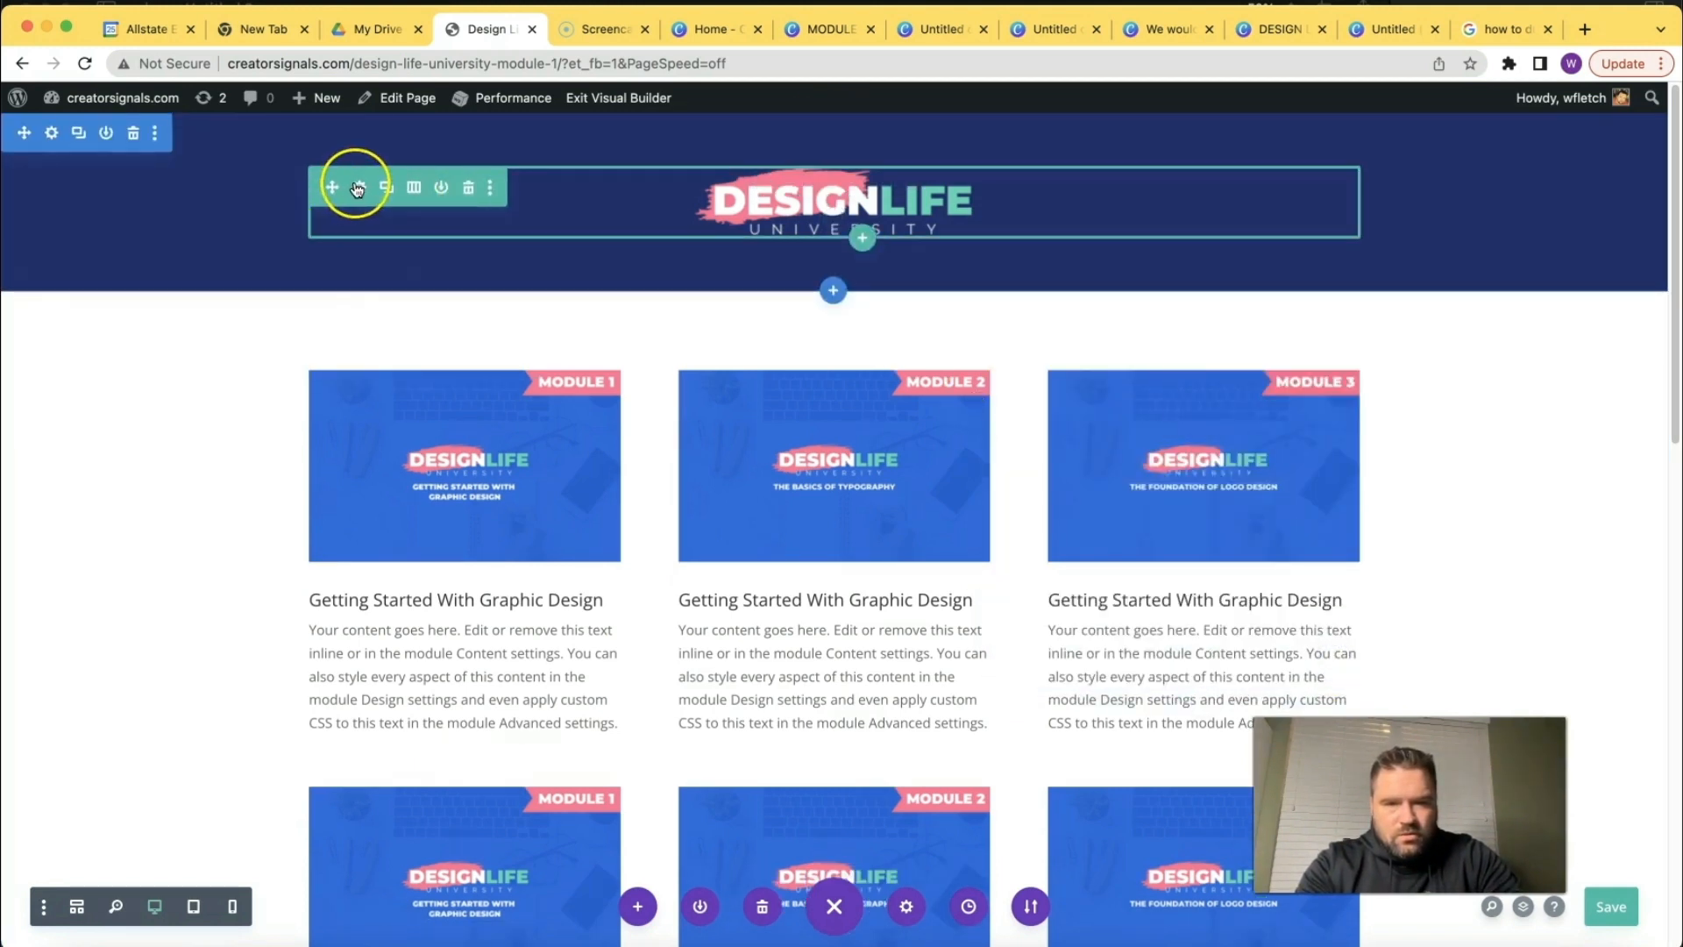
pyautogui.click(52, 133)
pyautogui.click(1124, 273)
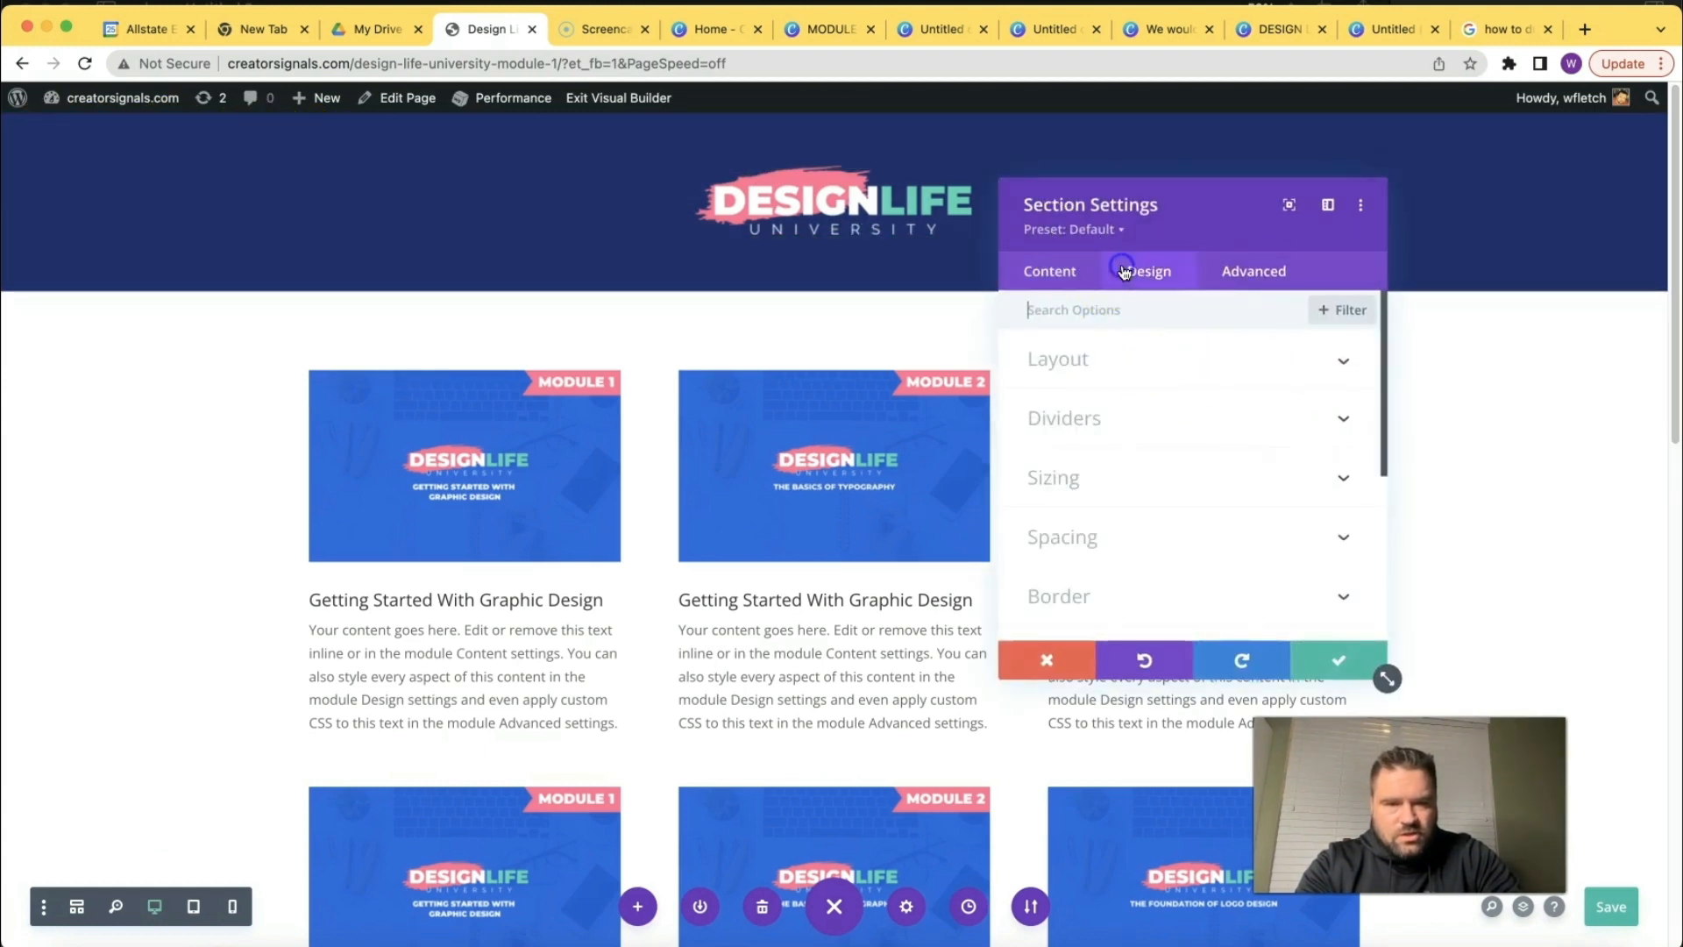
pyautogui.click(1126, 537)
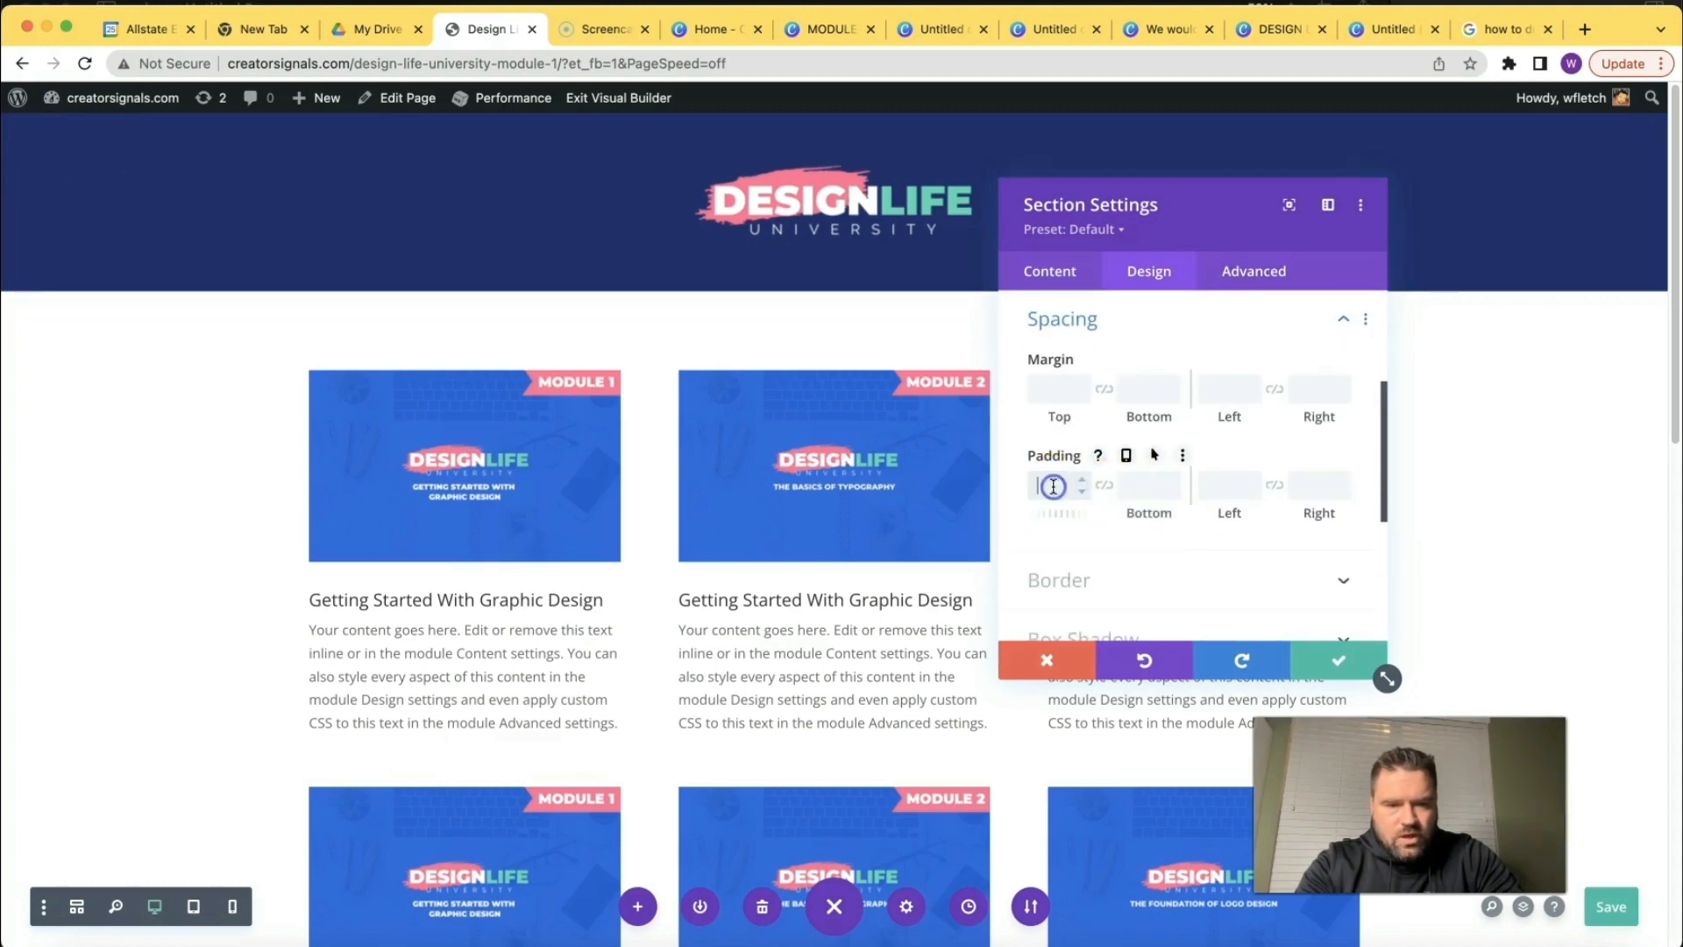
pyautogui.click(1053, 486)
pyautogui.write('15')
pyautogui.press('Tab')
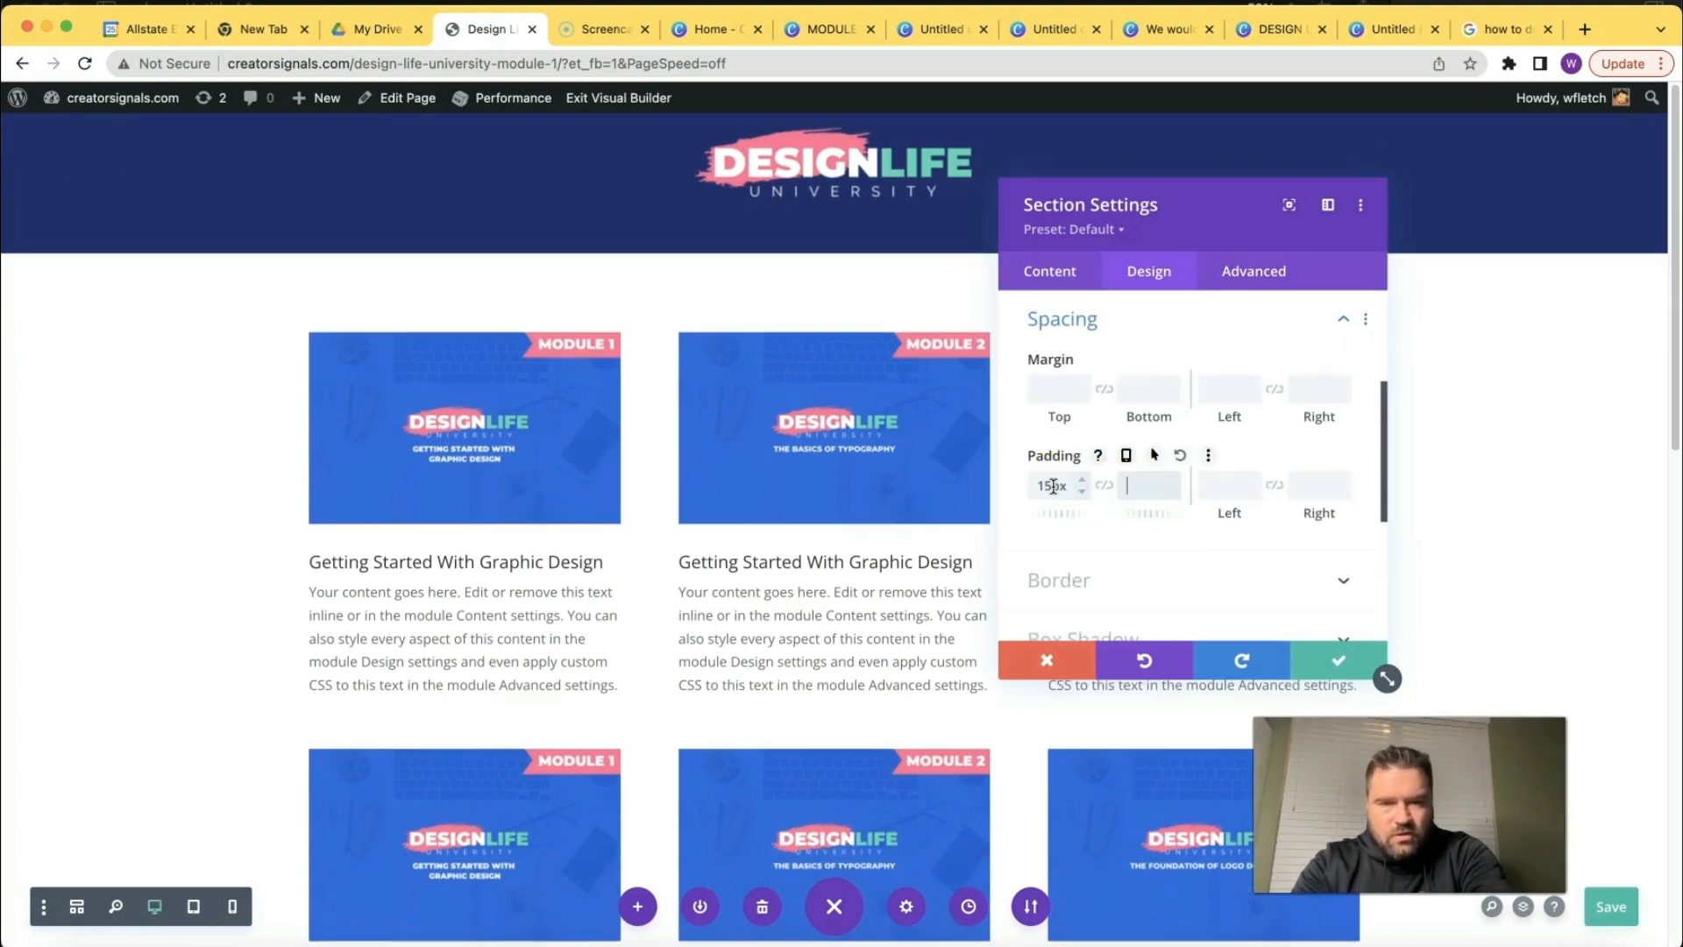
pyautogui.write('15')
pyautogui.press('Tab')
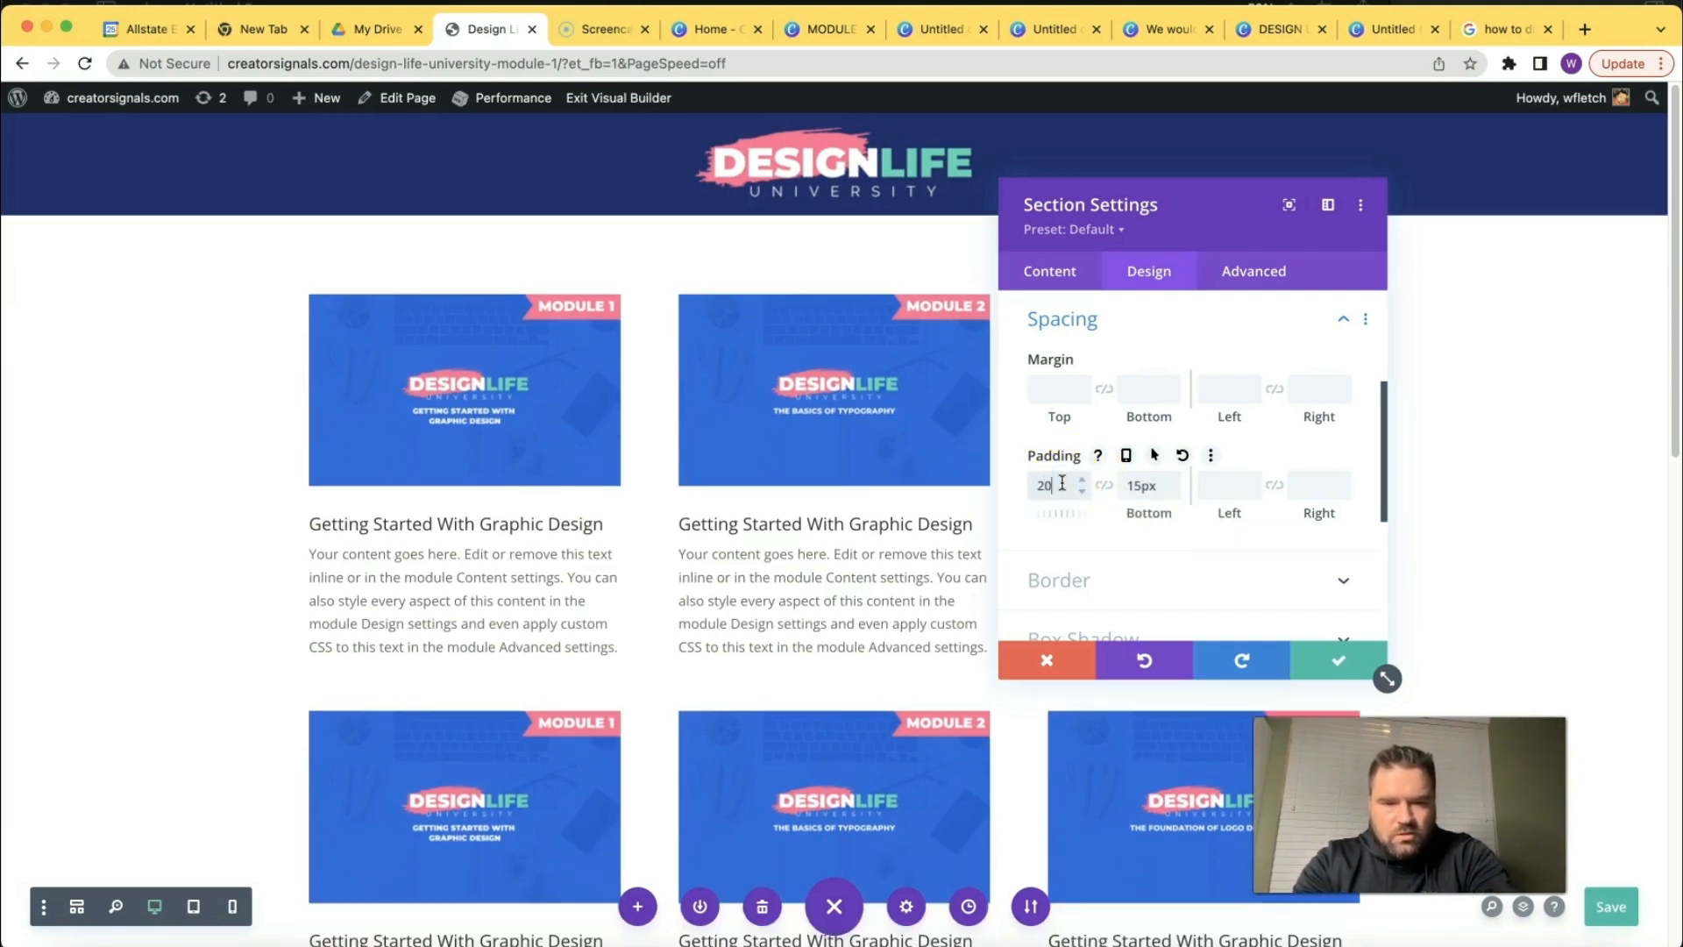
# Change the blurb's icon color to a custom blue matching the header.
pyautogui.click(1054, 360)
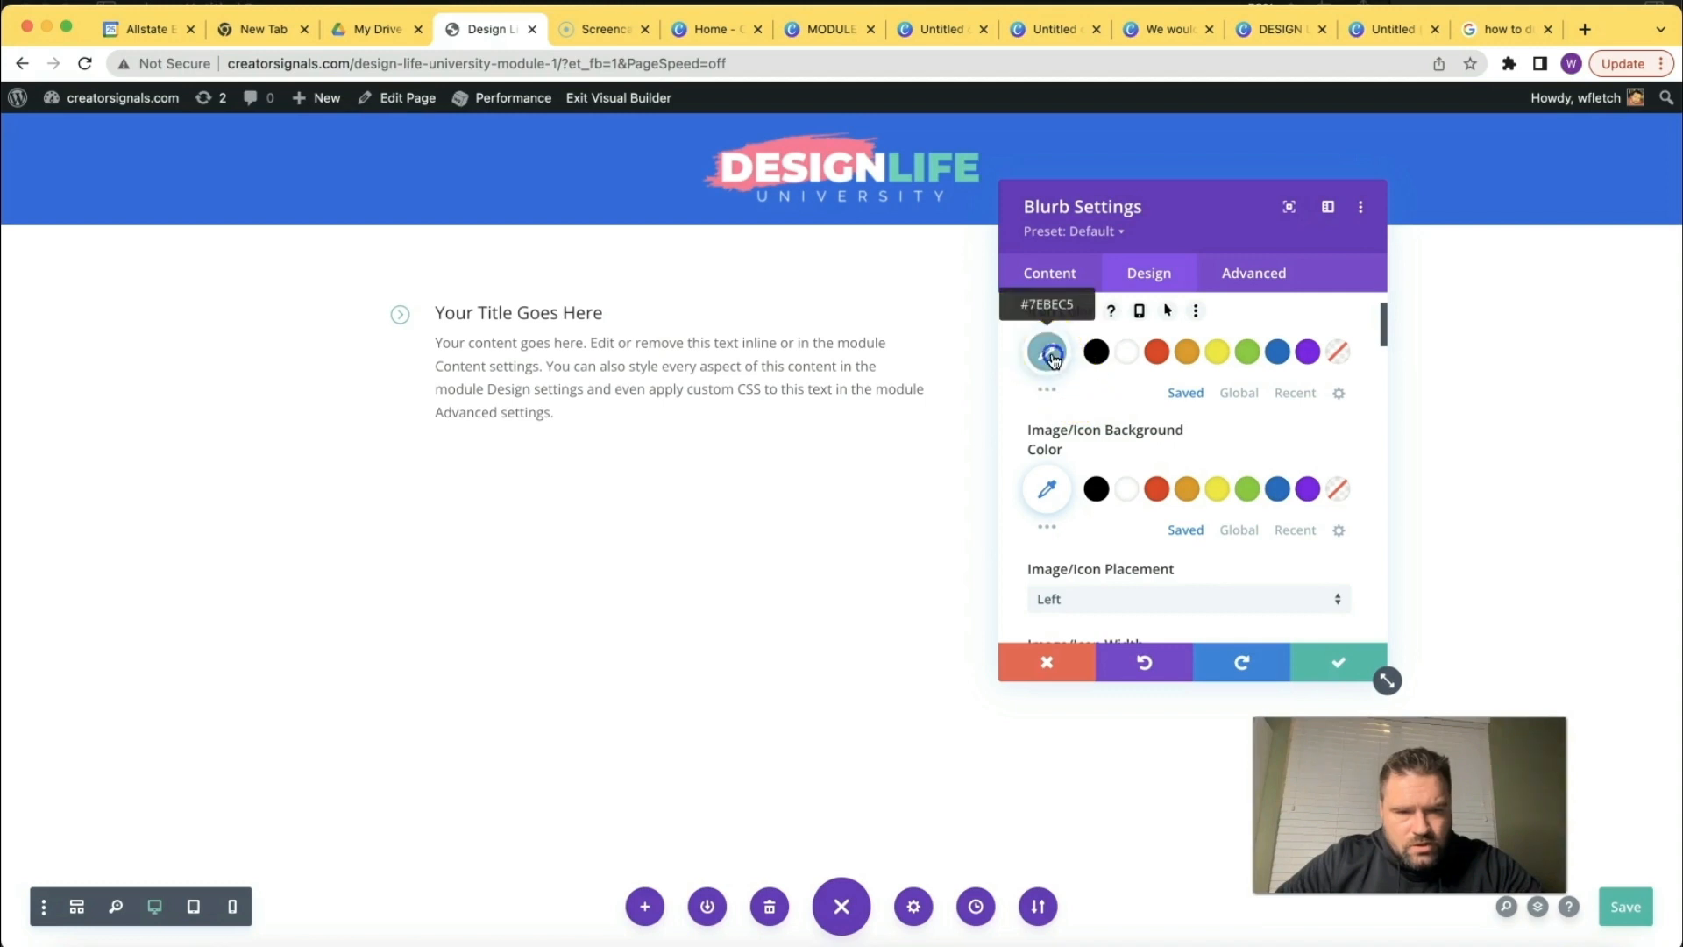
pyautogui.click(1054, 360)
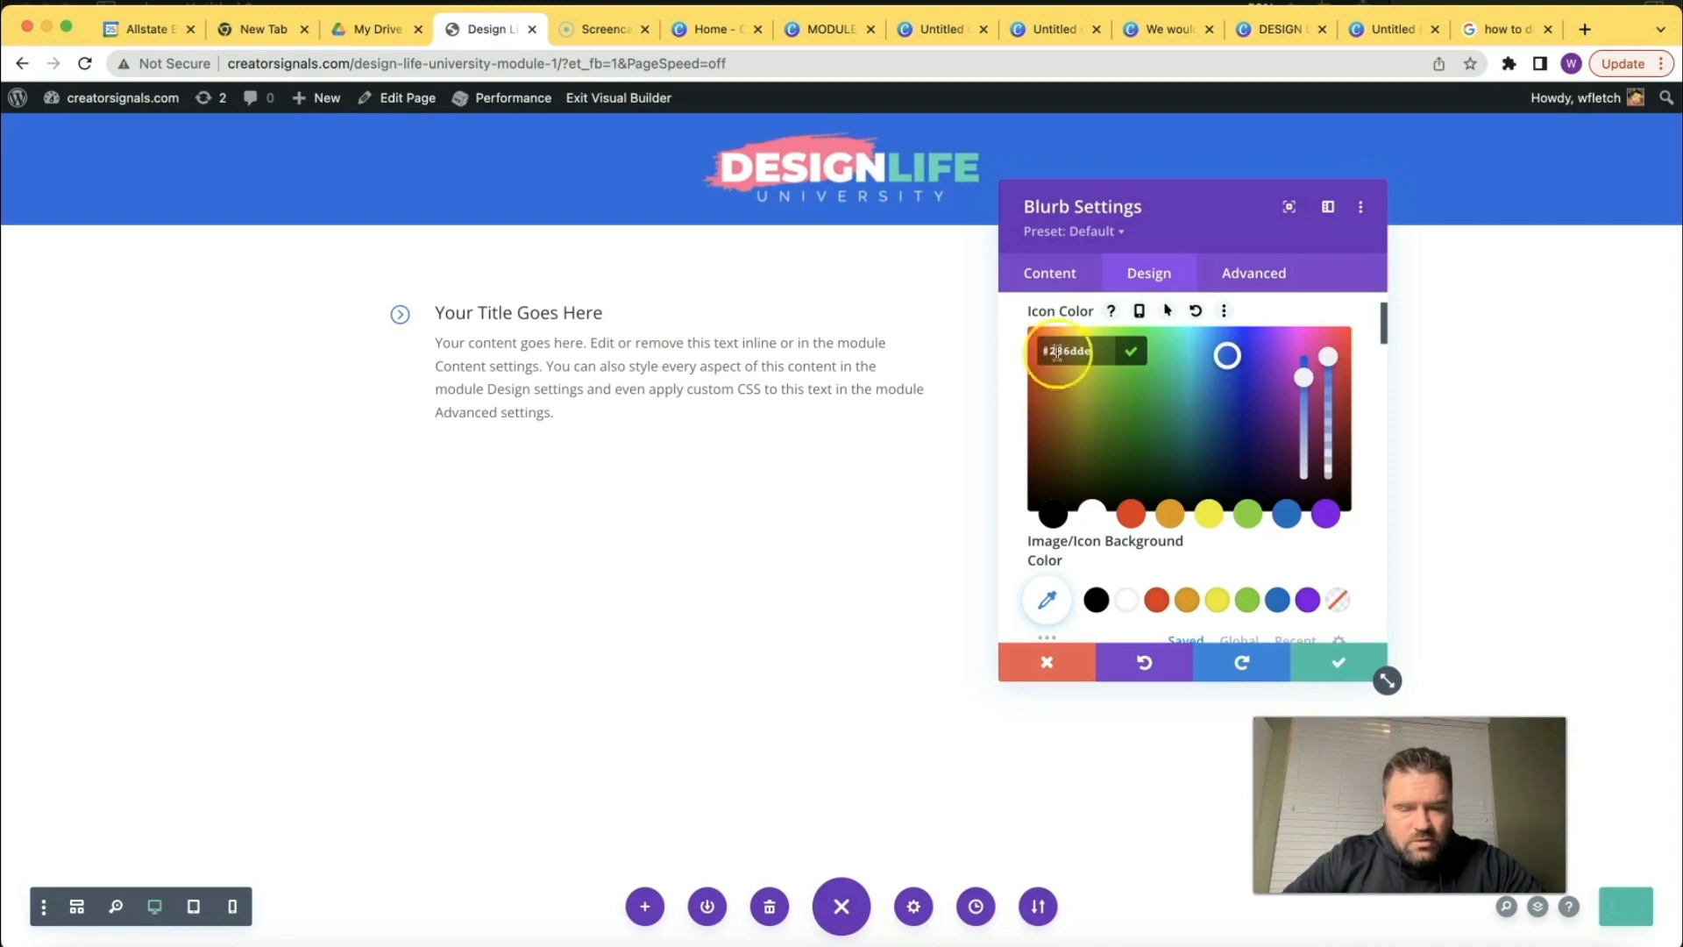
pyautogui.click(1348, 312)
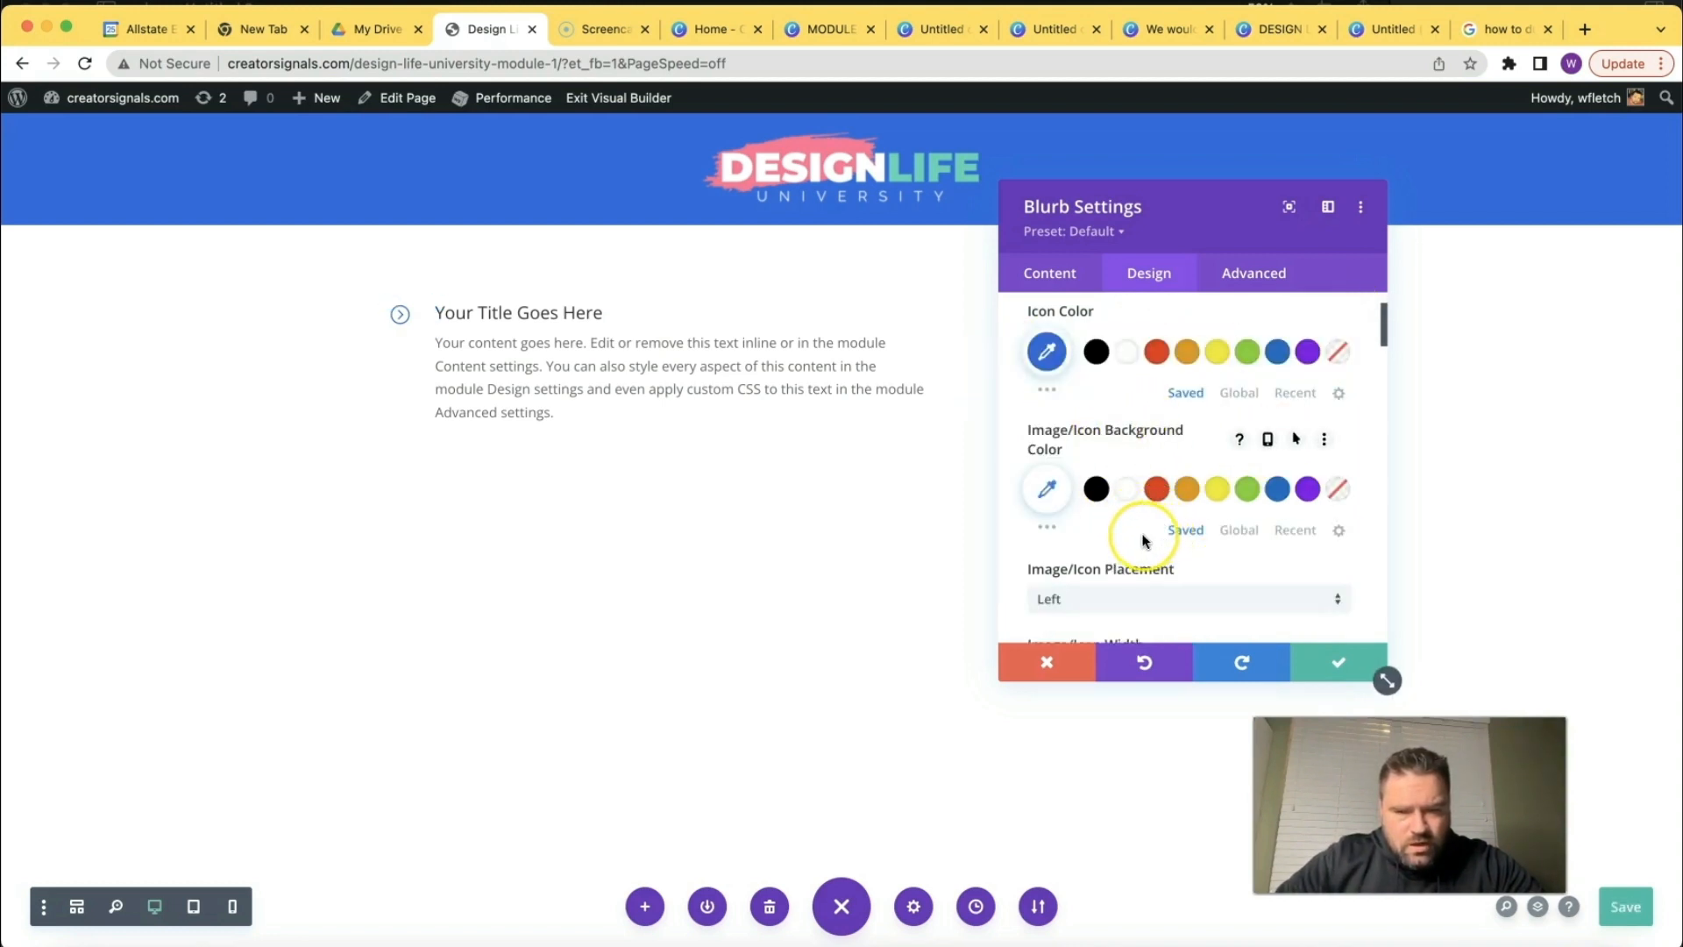
# Change the blurb's icon to the solid circled right-pointing chevron and save the blurb settings.
pyautogui.scroll(-4, 1143, 541)
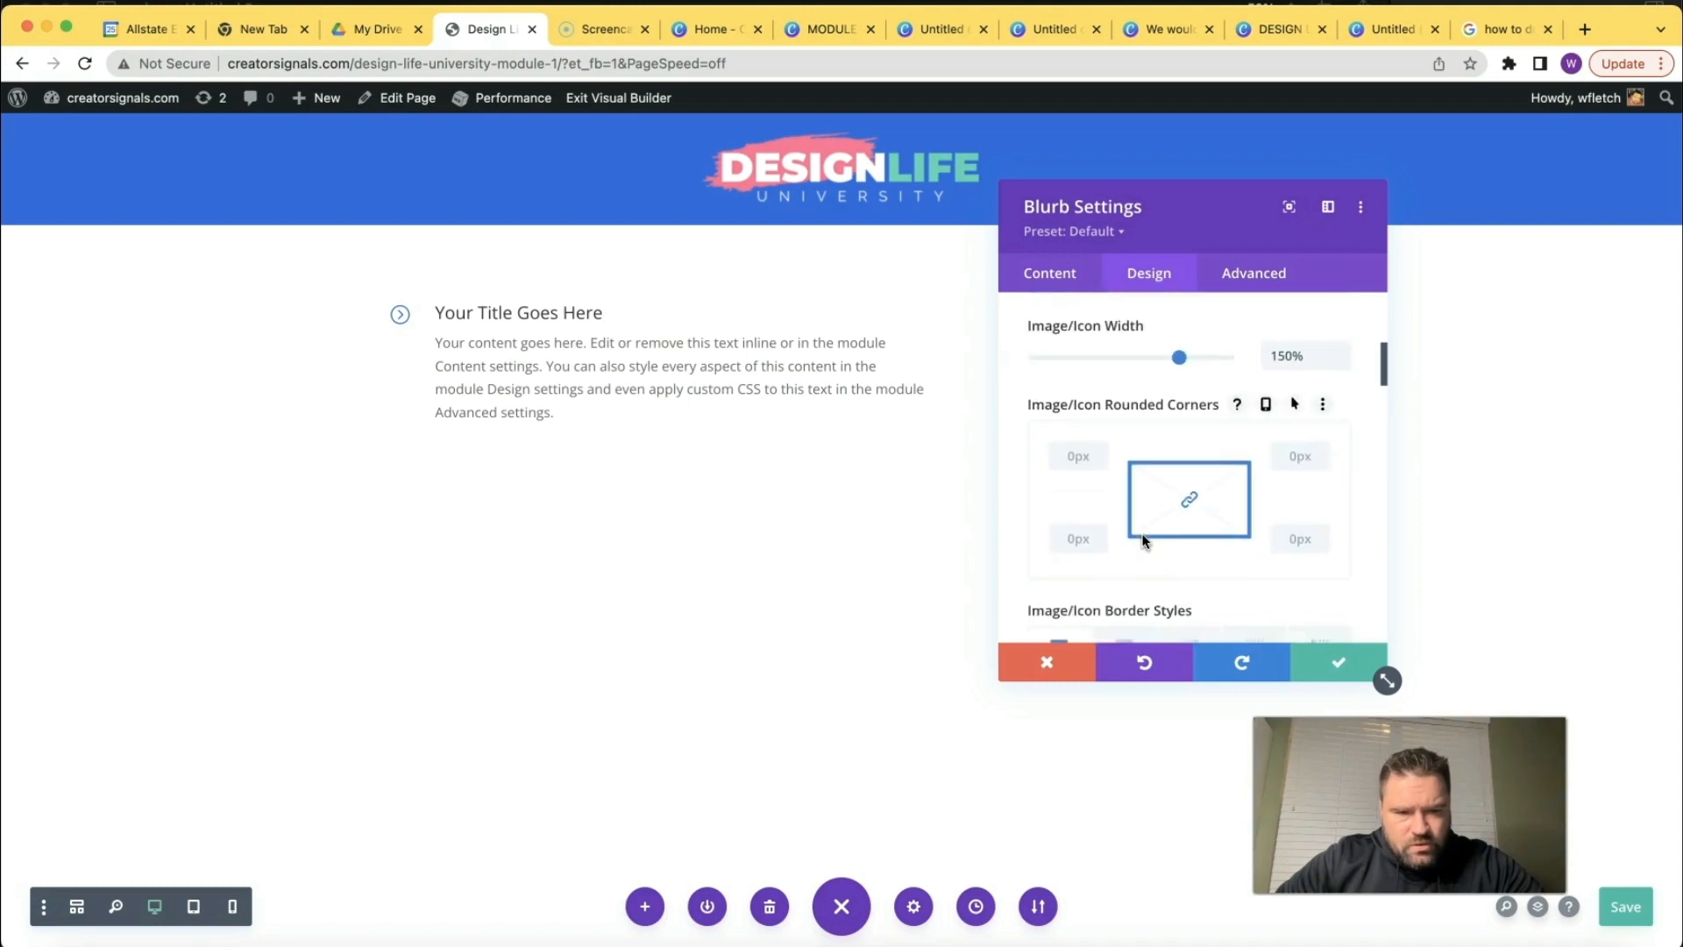
pyautogui.scroll(4, 1143, 540)
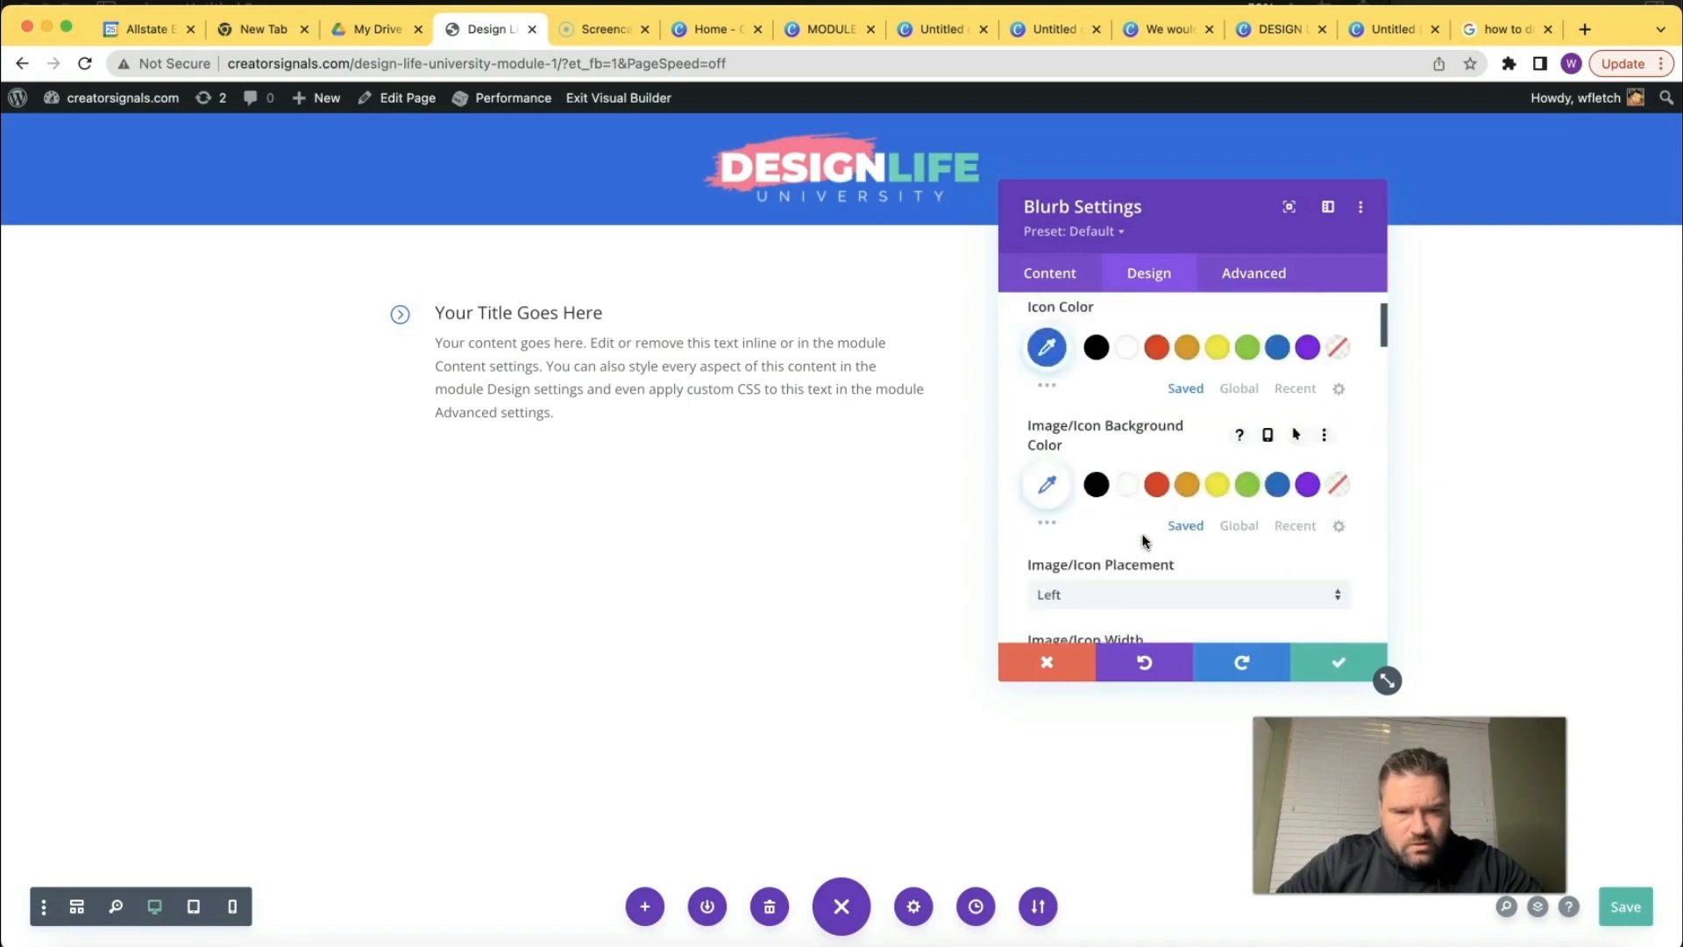
pyautogui.scroll(-4, 1143, 541)
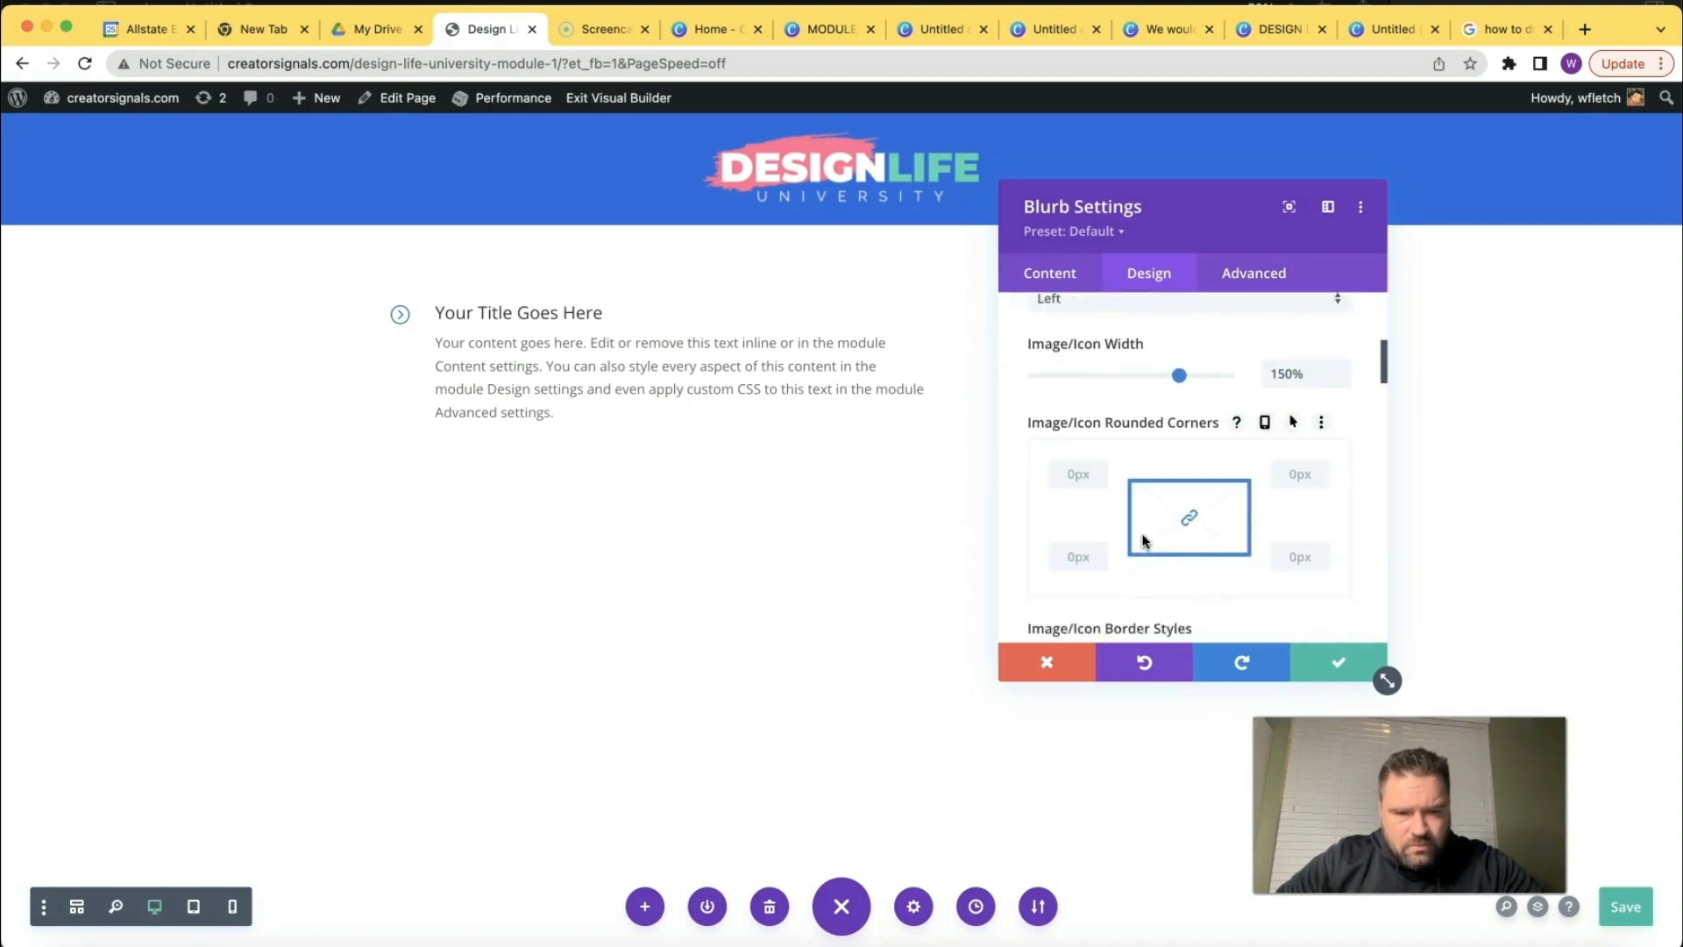
pyautogui.click(1071, 279)
pyautogui.click(1150, 423)
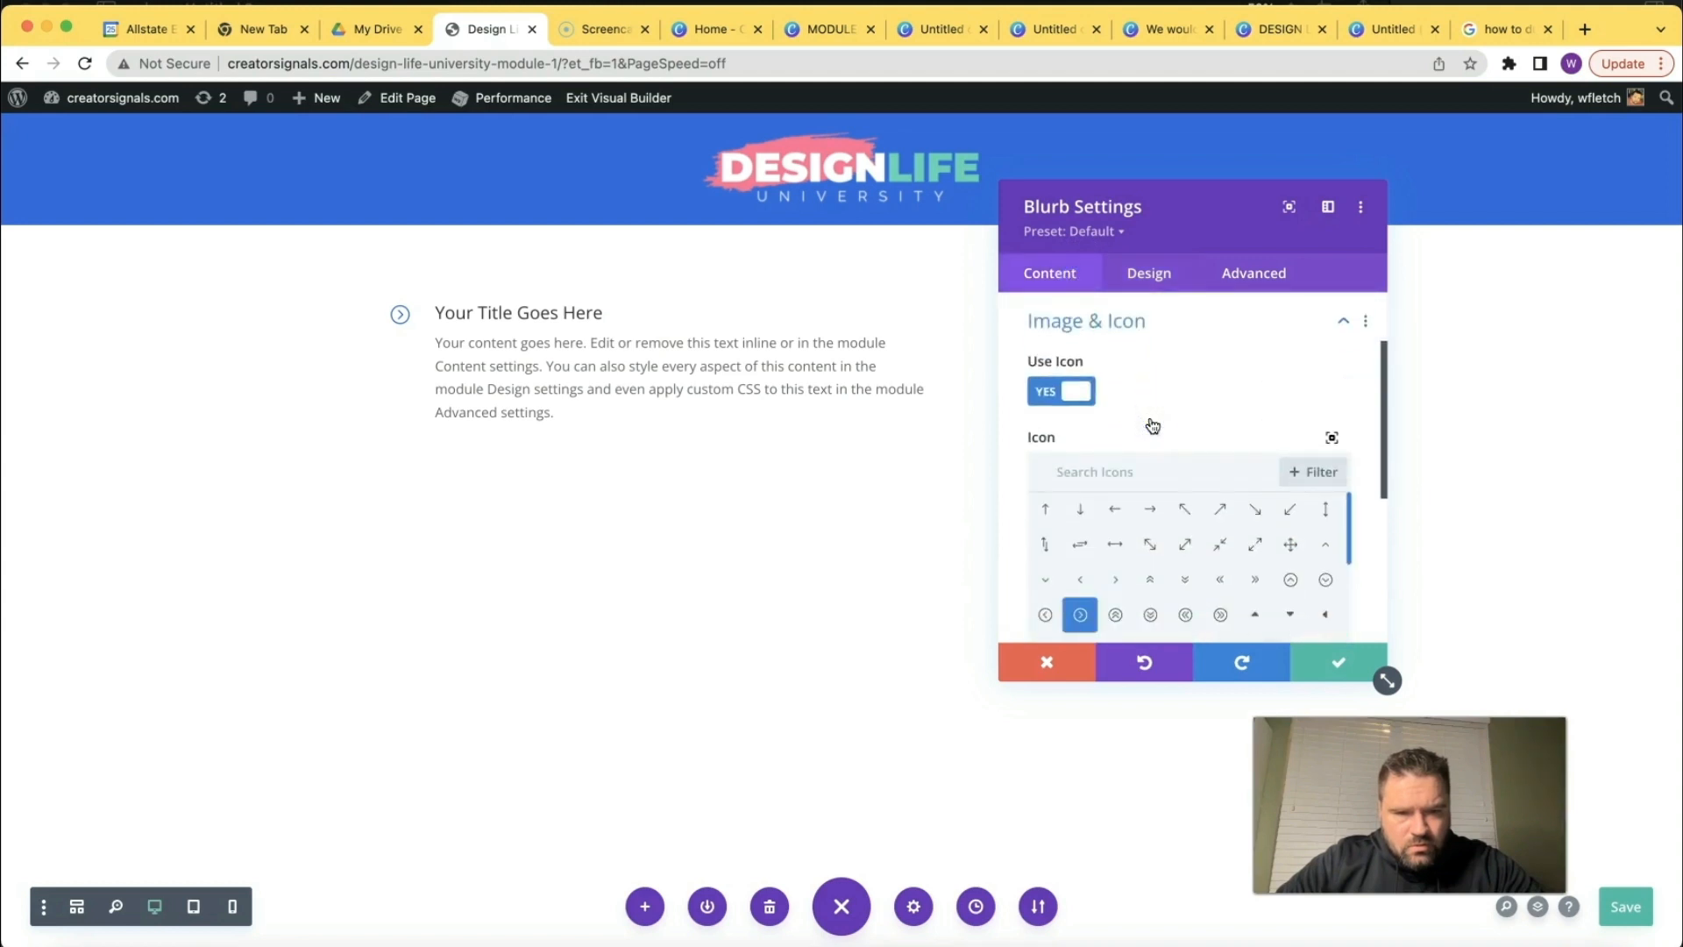
pyautogui.scroll(-1, 1175, 492)
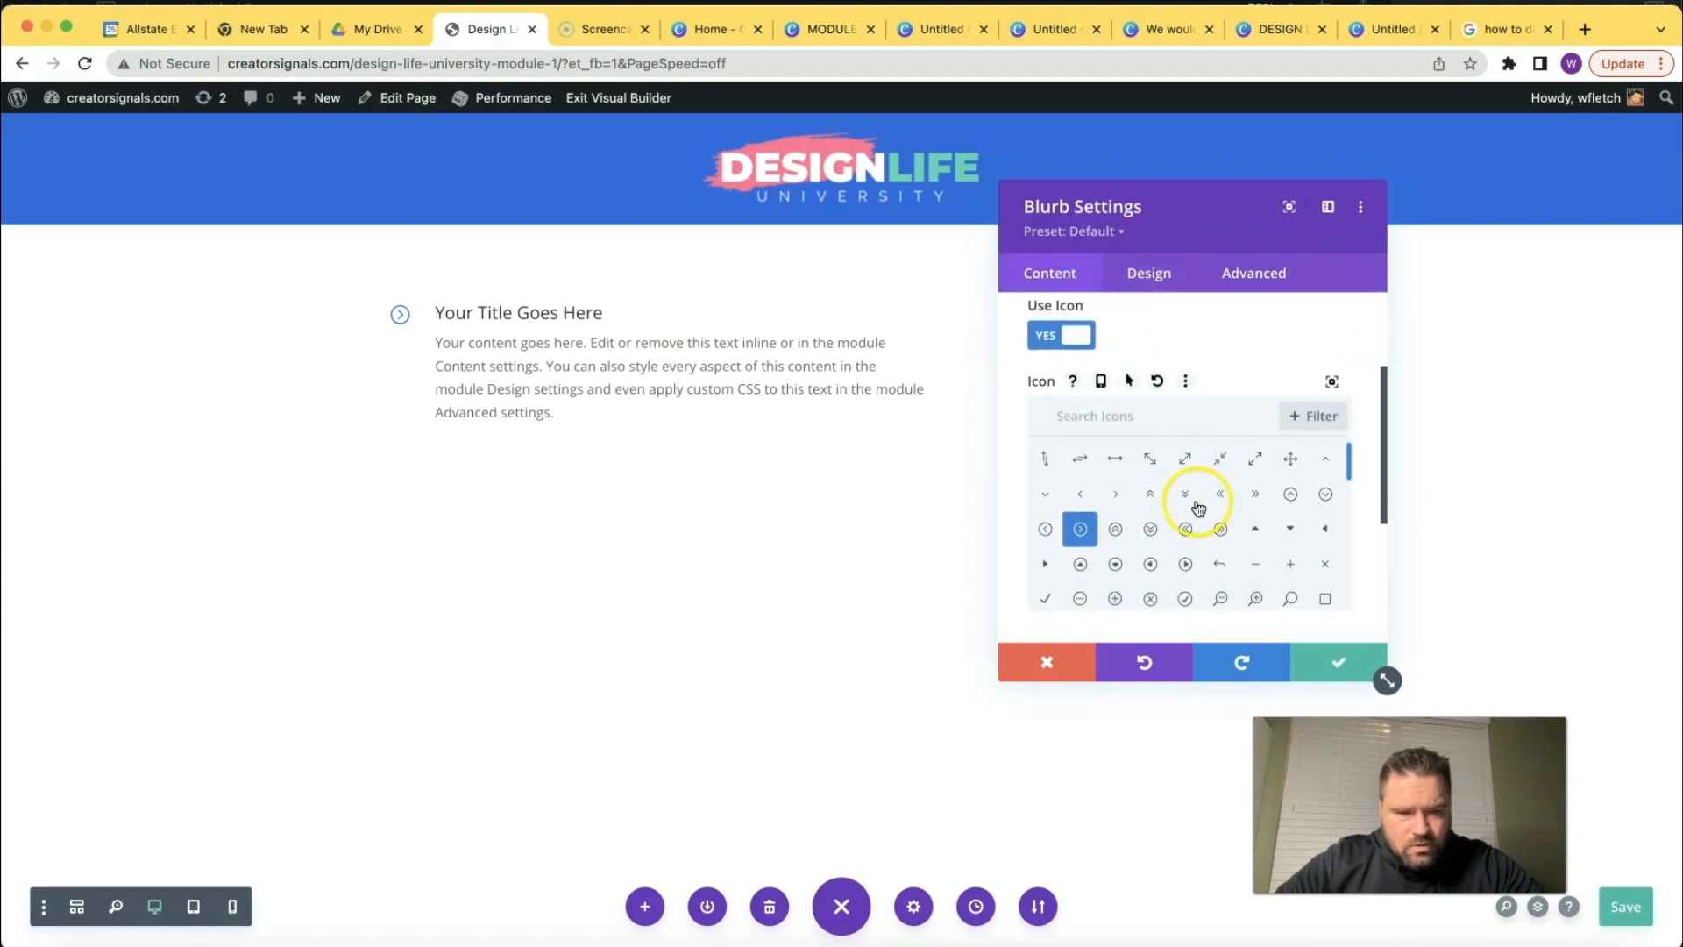
pyautogui.scroll(-1, 1198, 509)
pyautogui.click(1186, 542)
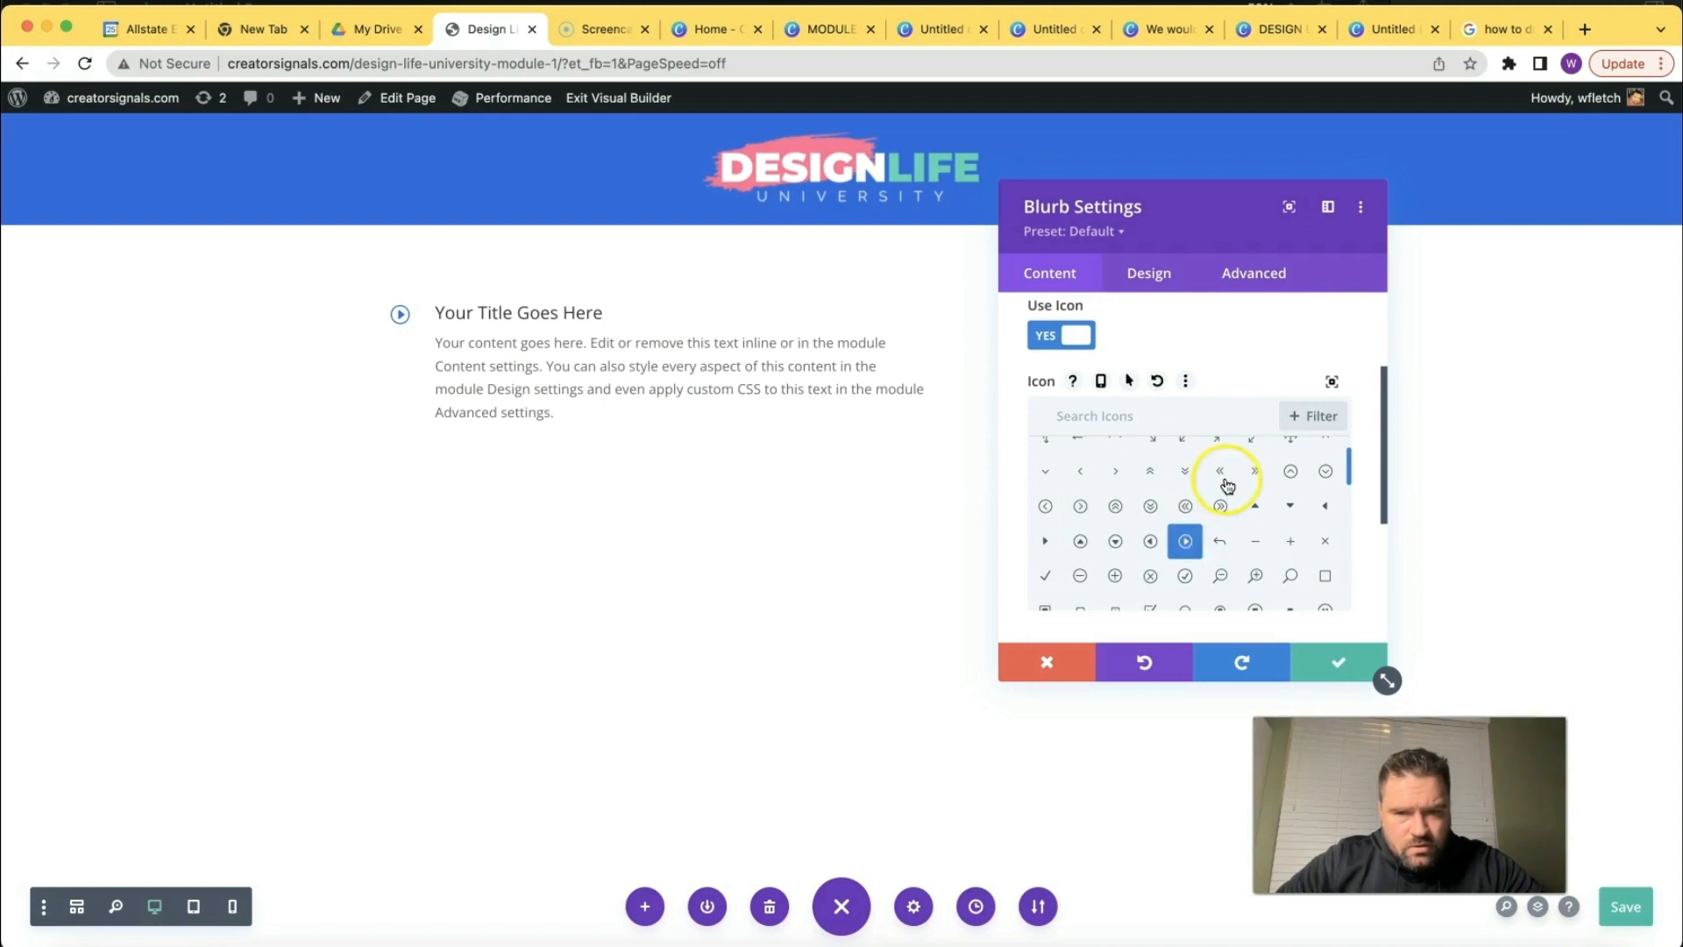
pyautogui.scroll(-3, 1227, 487)
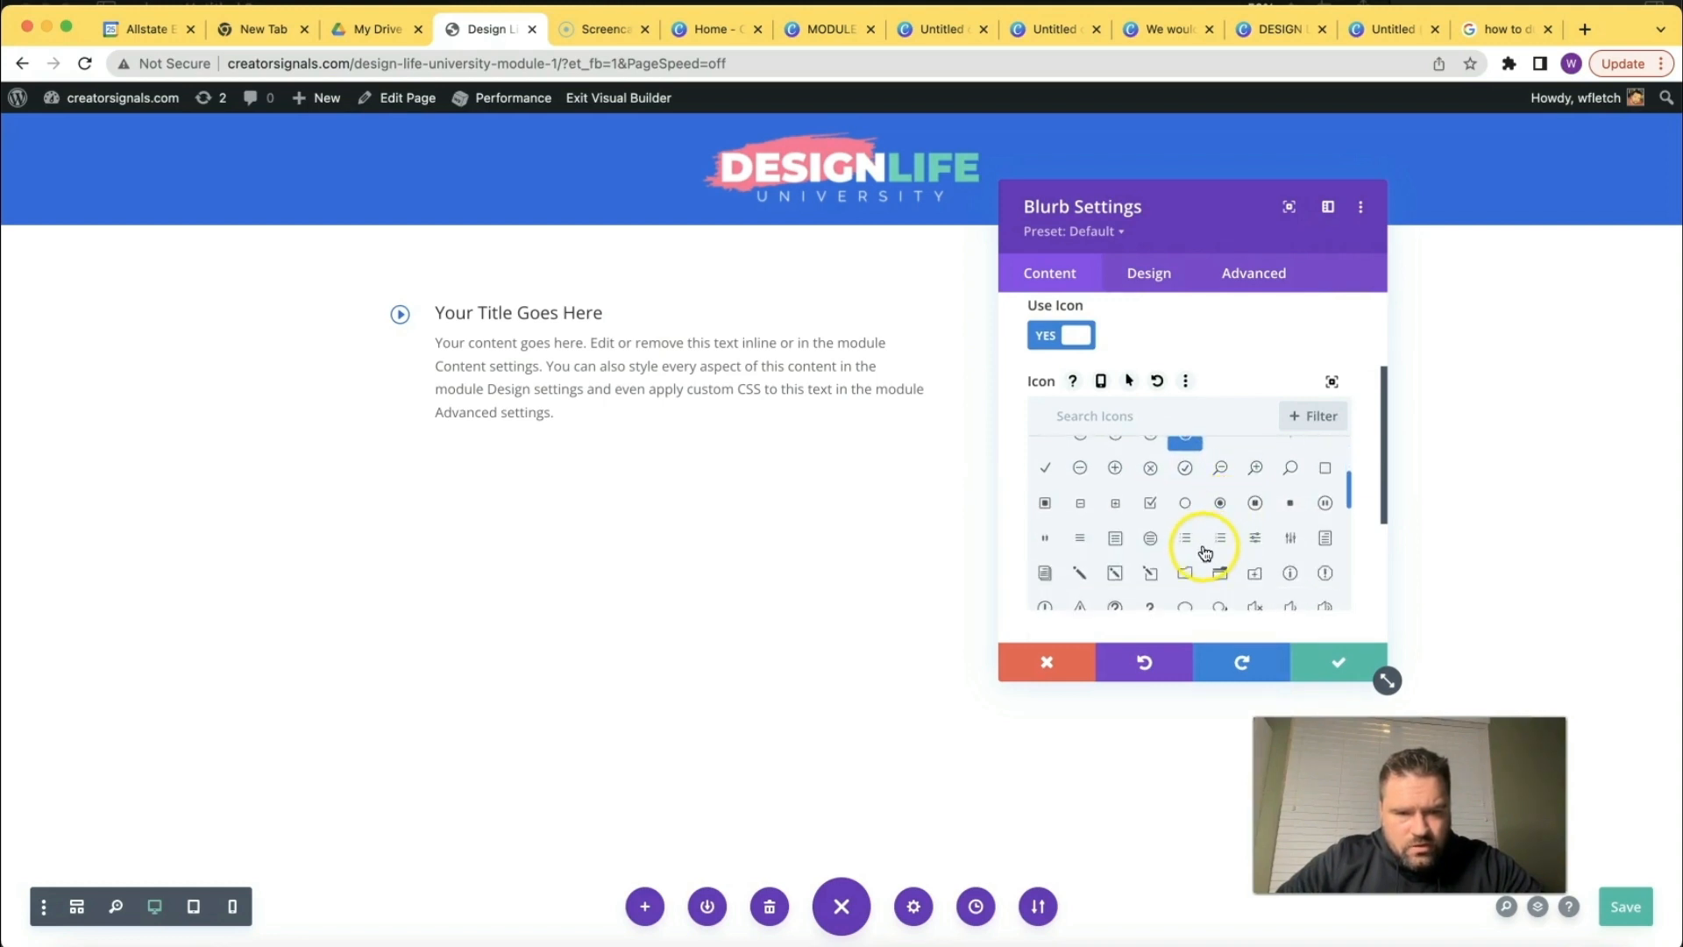
pyautogui.scroll(-3, 1205, 552)
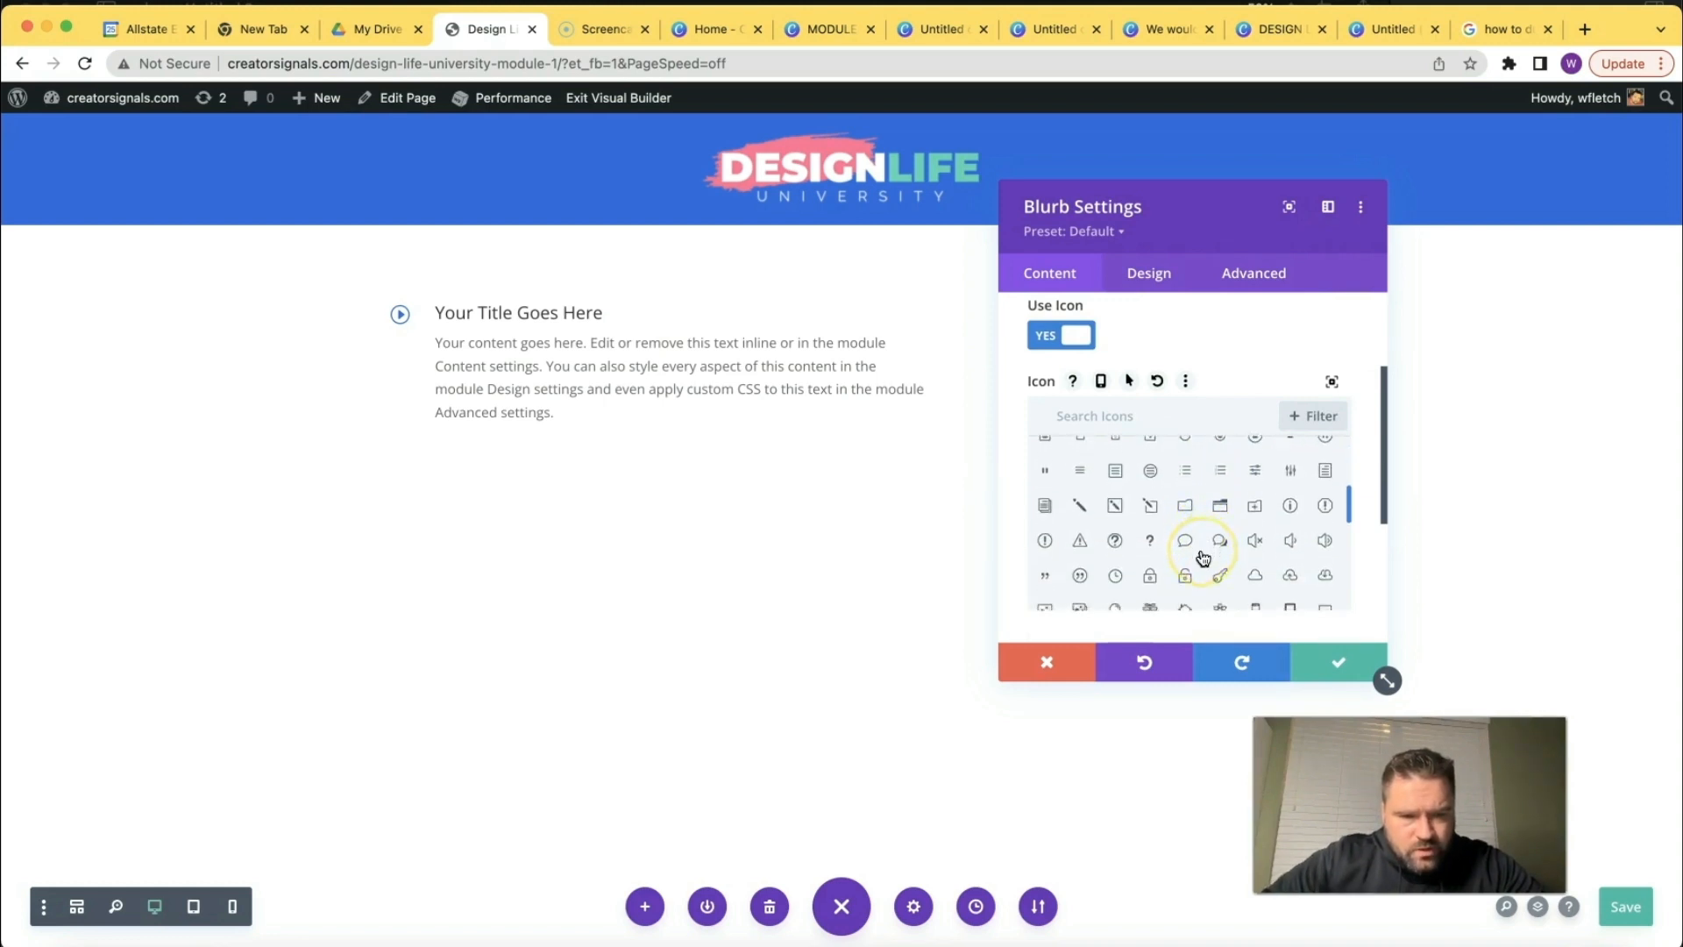
pyautogui.scroll(-5, 1174, 539)
pyautogui.click(1080, 475)
pyautogui.click(1338, 662)
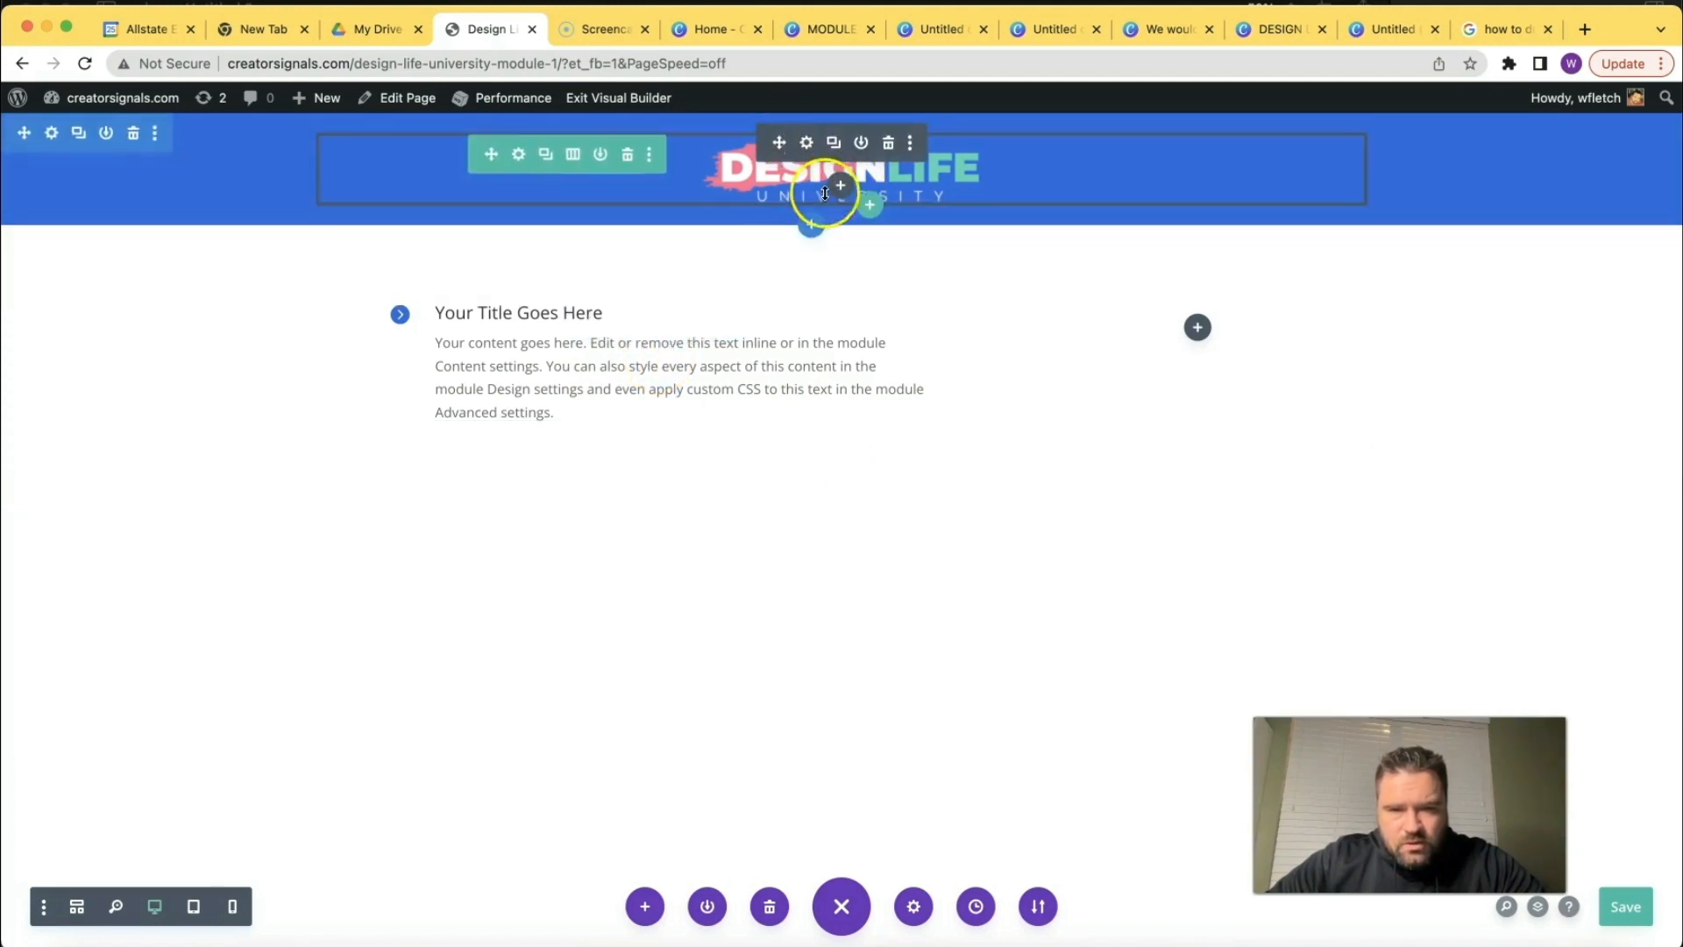
# Insert a regular section with a single-column row directly below the logo header and add a Text module to it.
pyautogui.click(815, 230)
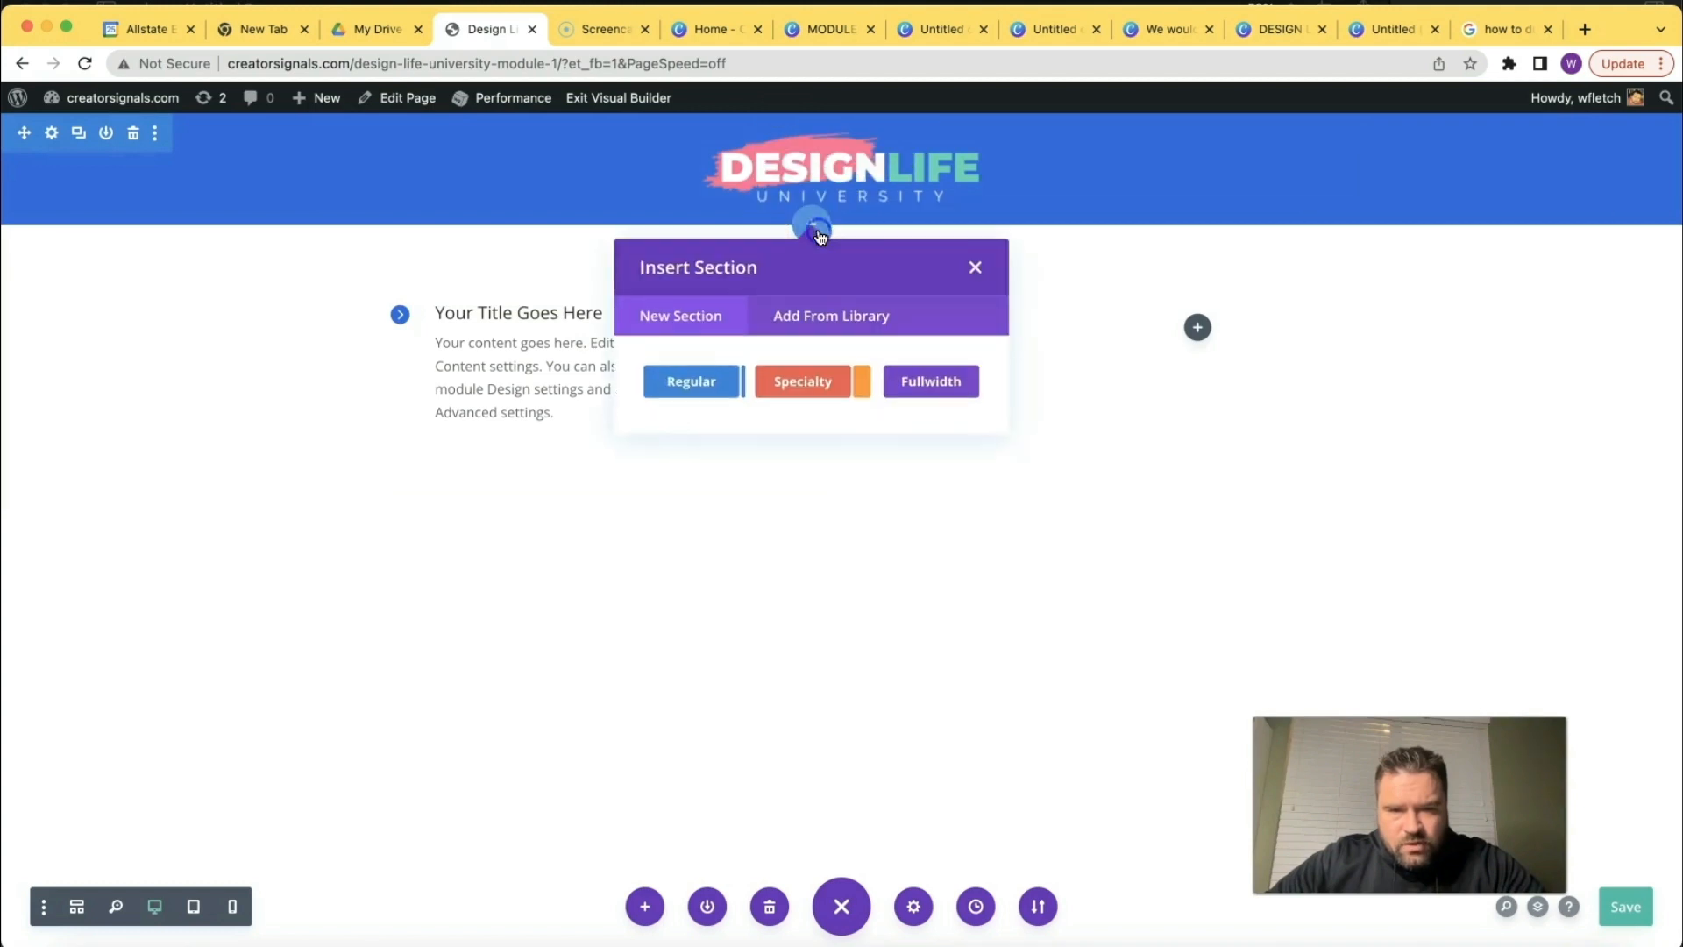
pyautogui.click(713, 388)
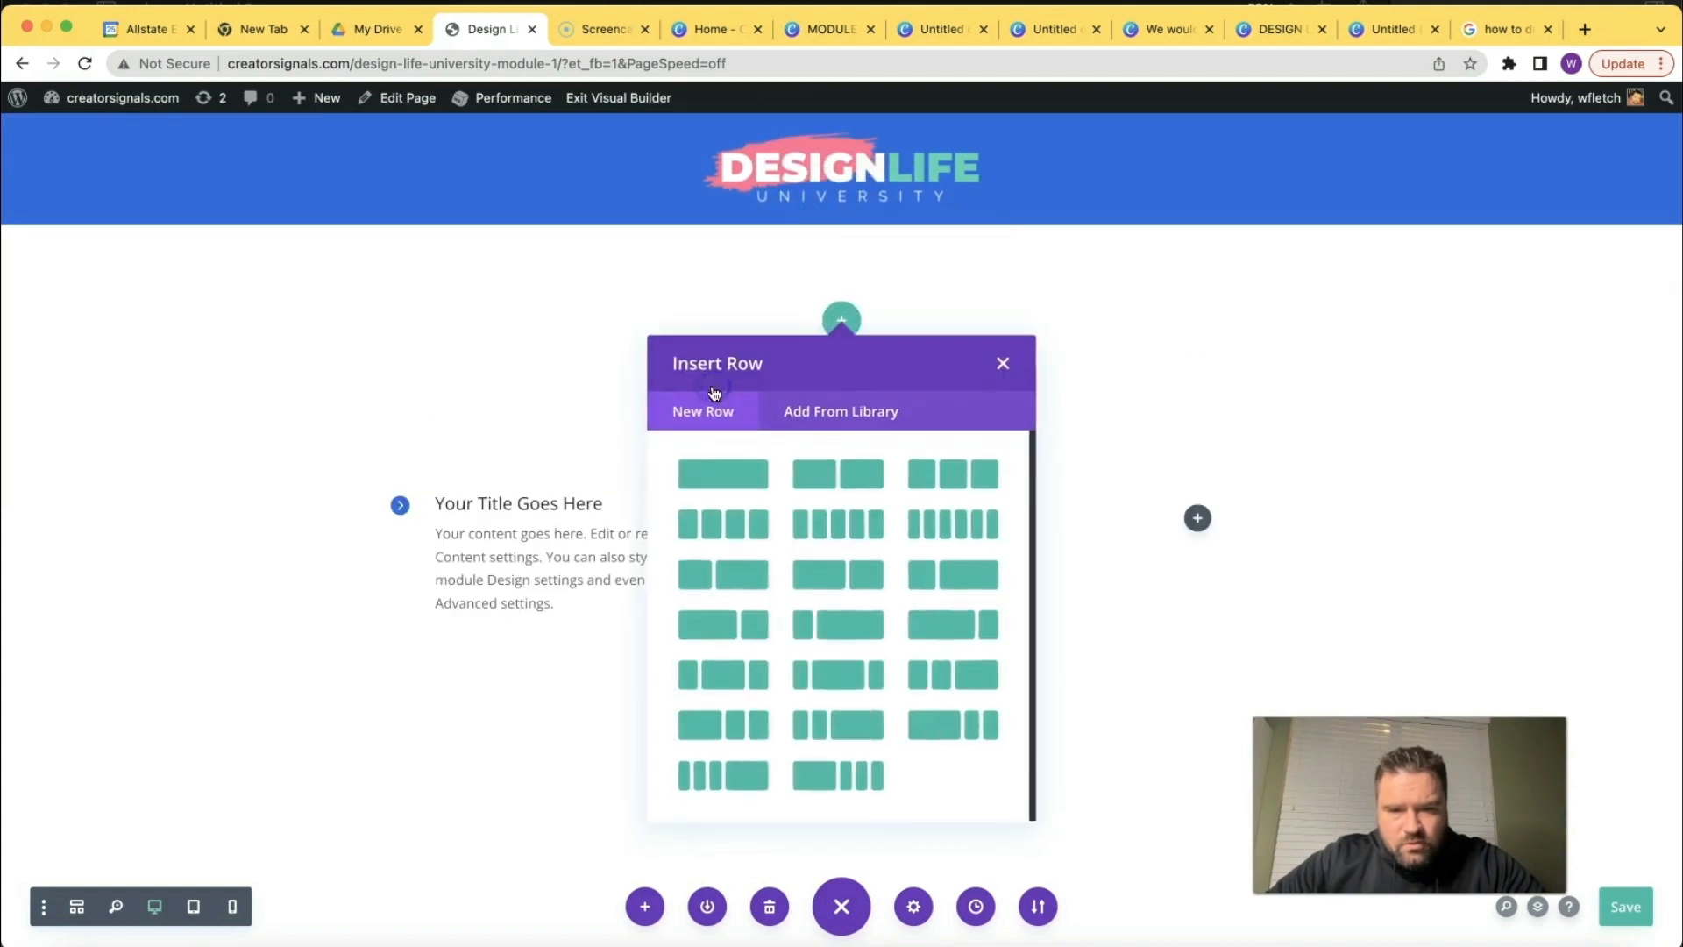
pyautogui.click(748, 477)
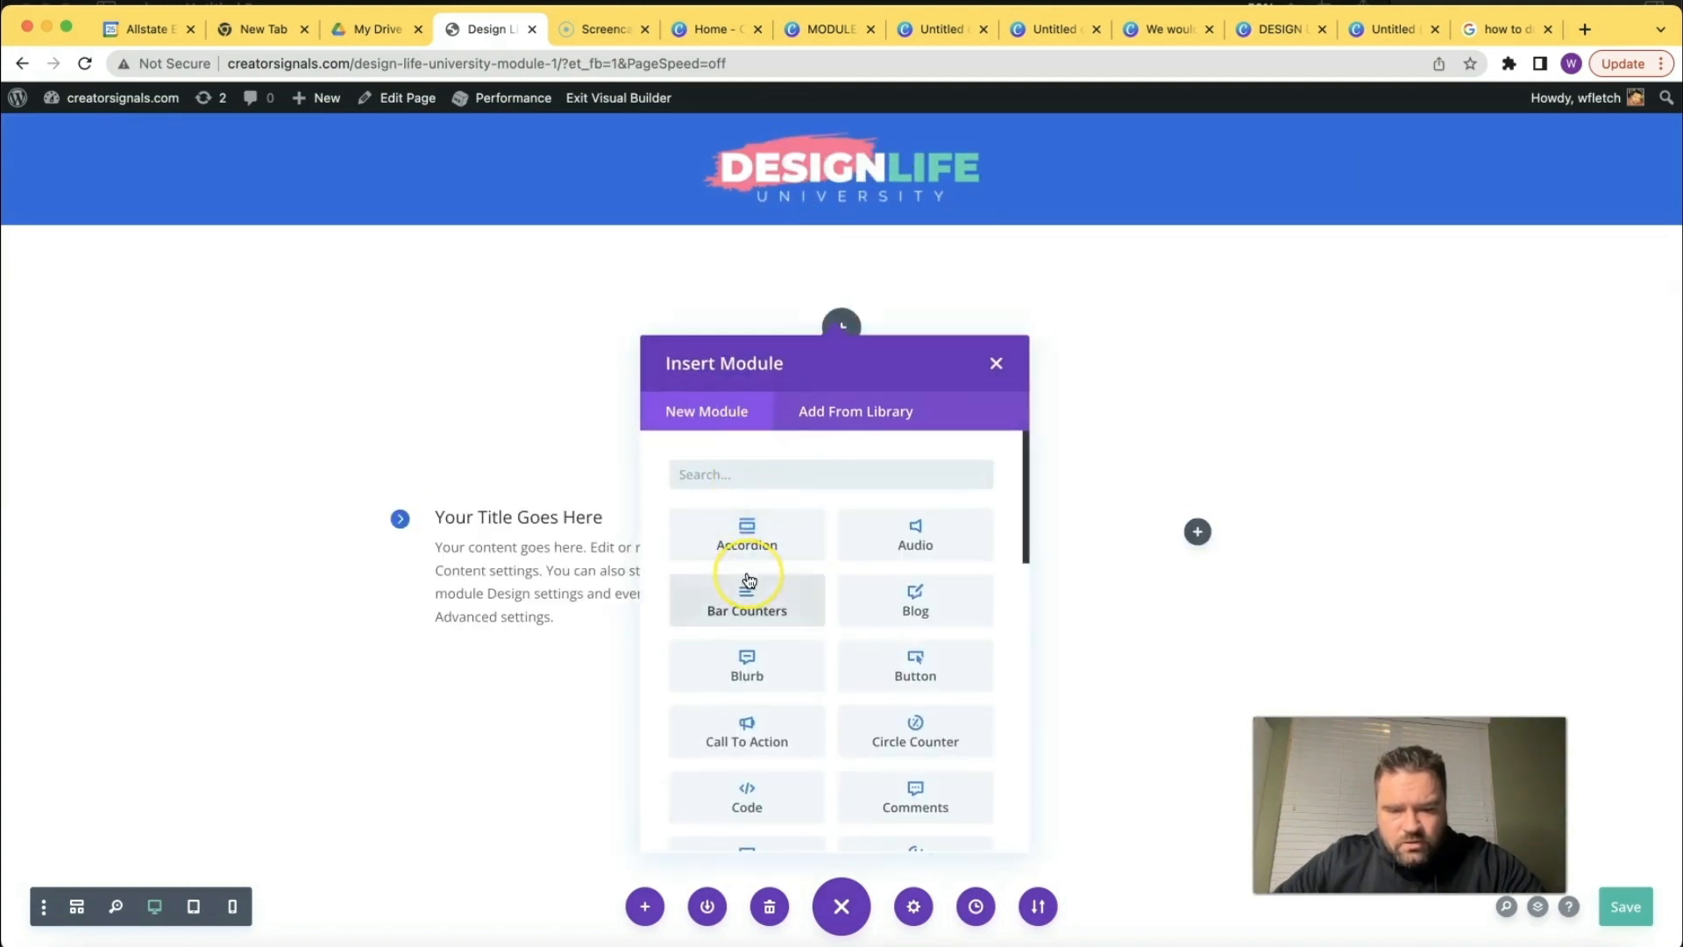
pyautogui.write('text')
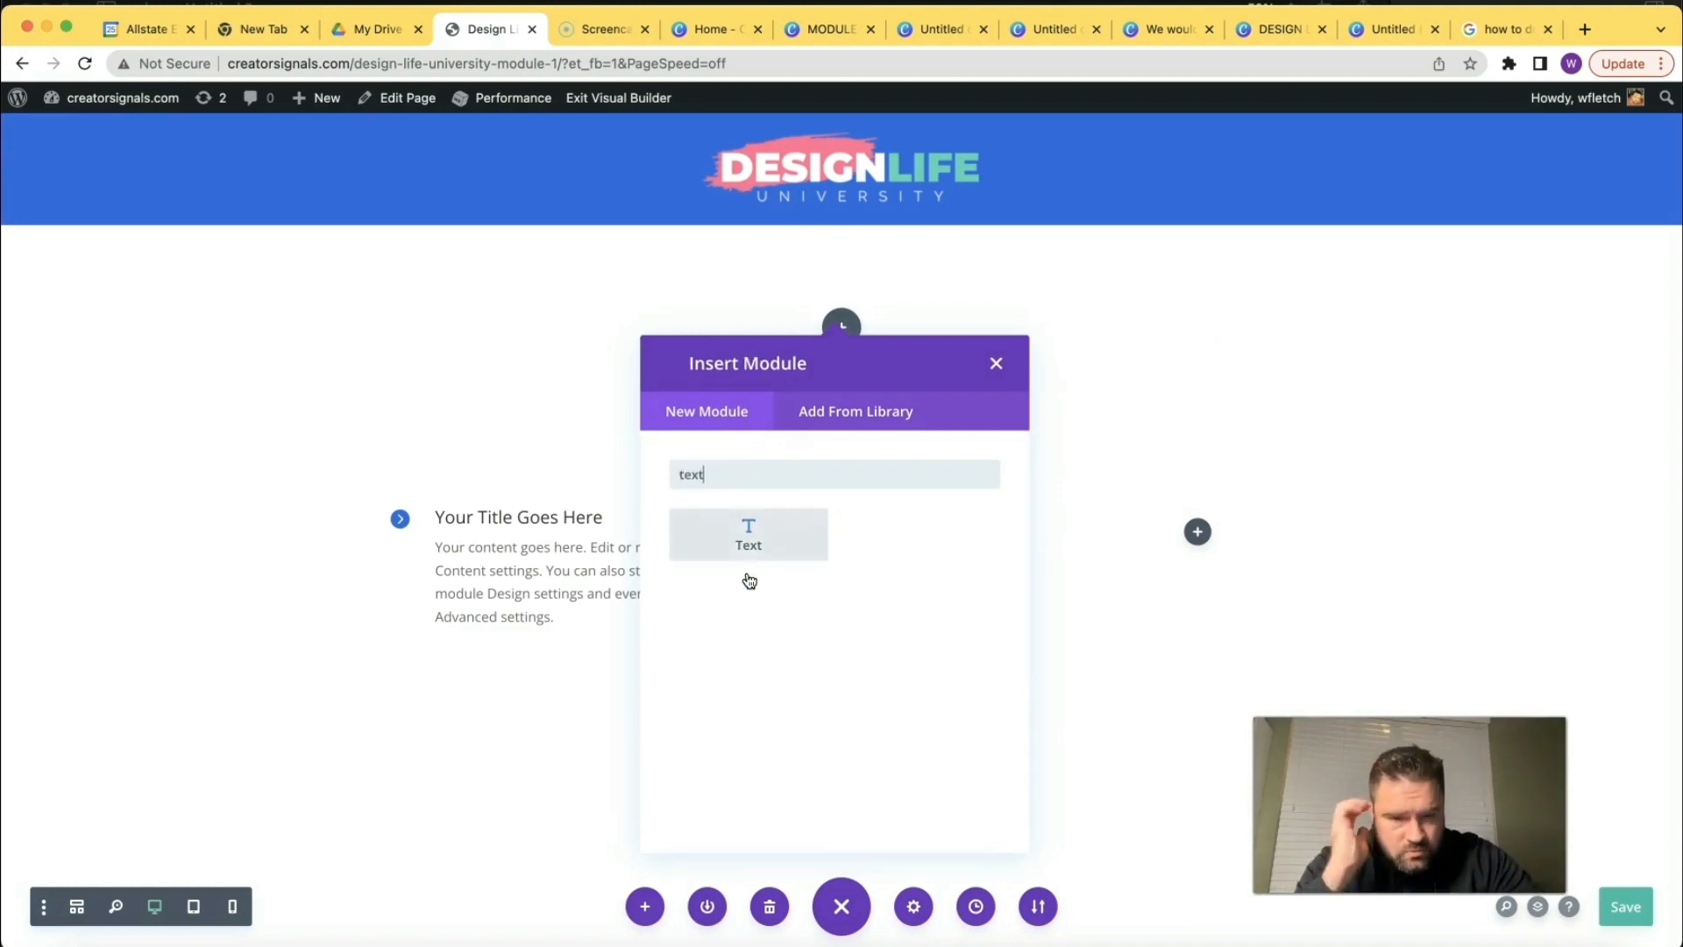
pyautogui.click(747, 532)
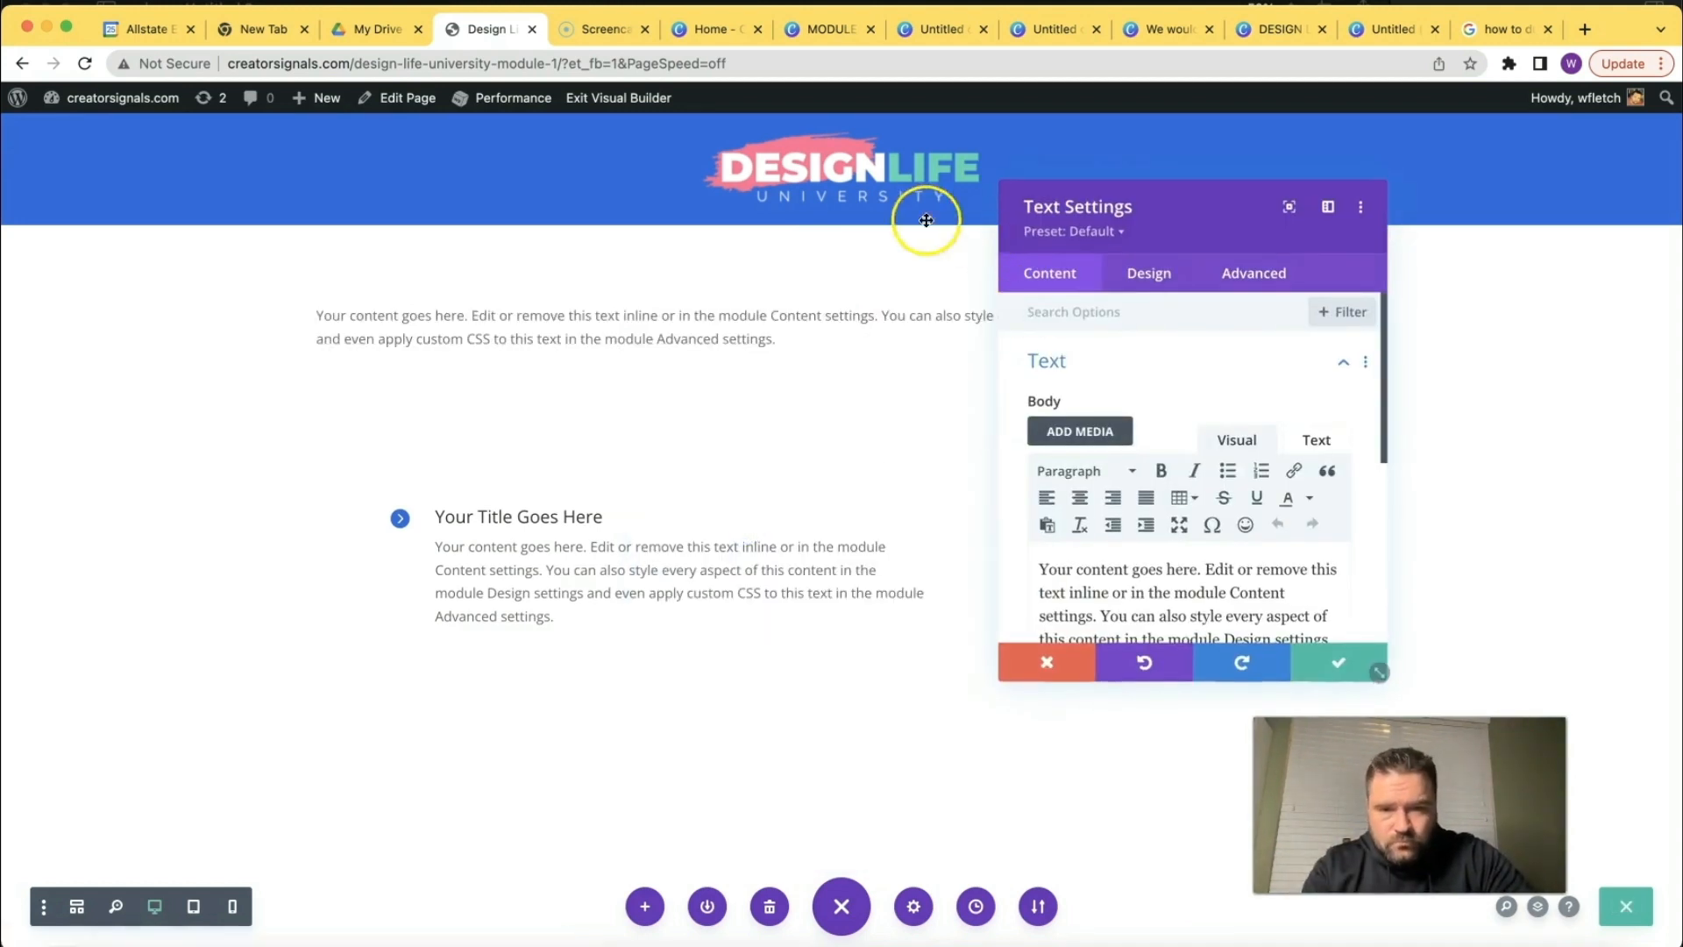
# Replace the Text module's placeholder content with "MODULE - GETTING STARTED WITH GRAPHIC DESIGN".
pyautogui.tripleClick(1160, 590)
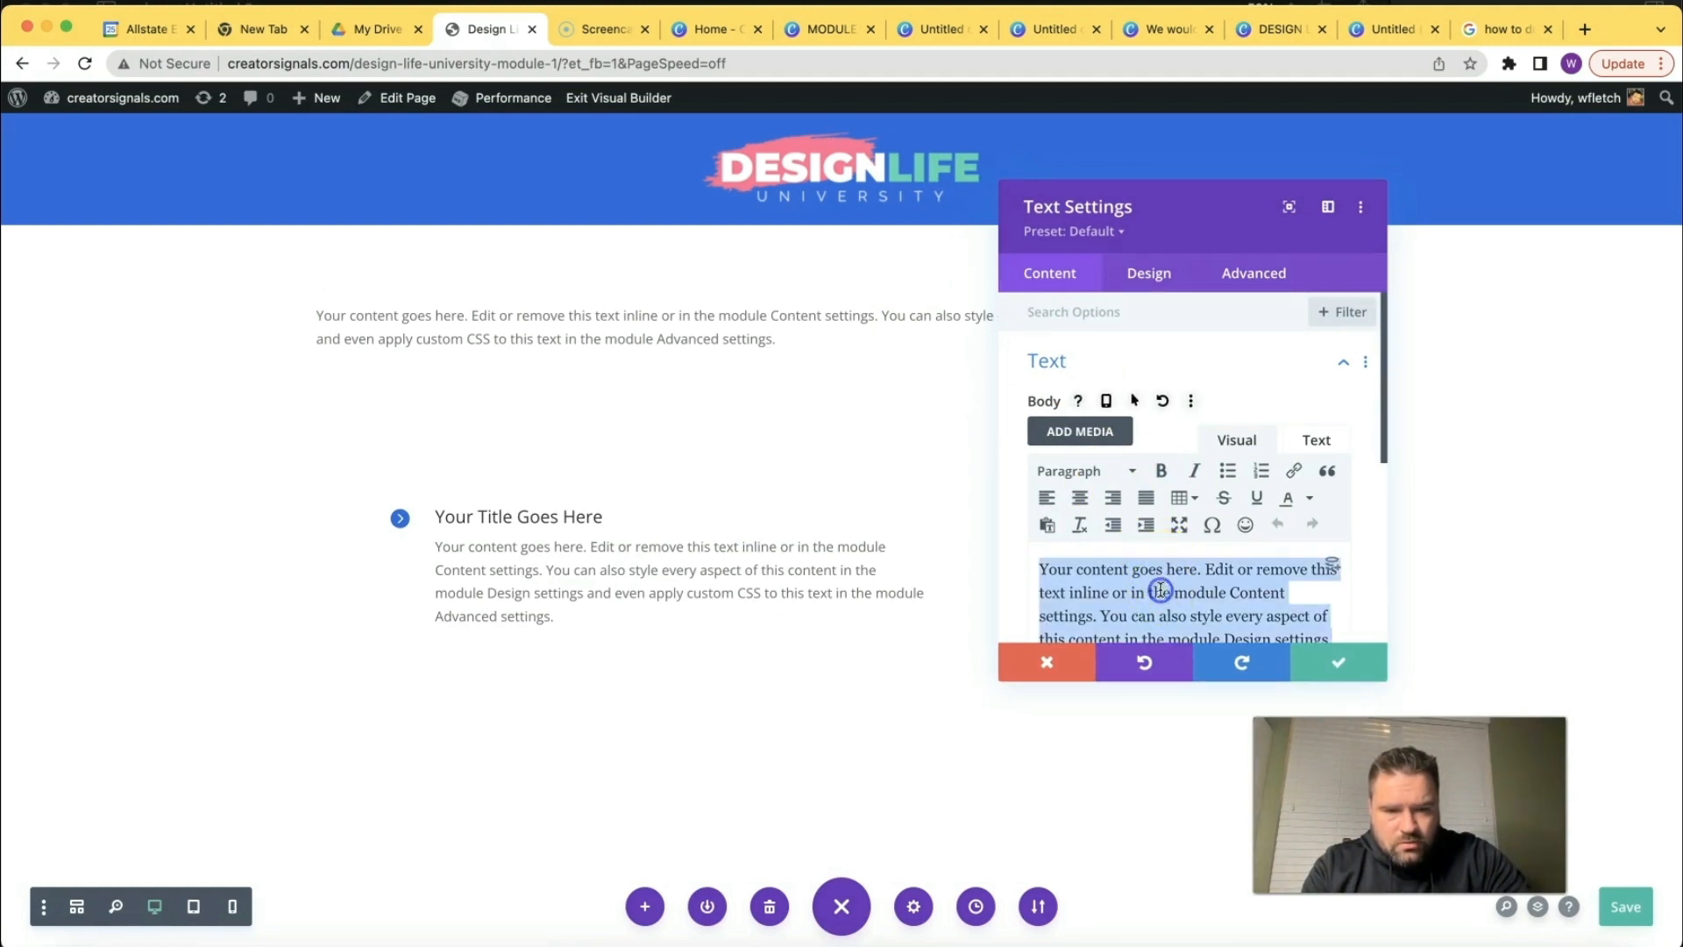
pyautogui.press('BackSpace')
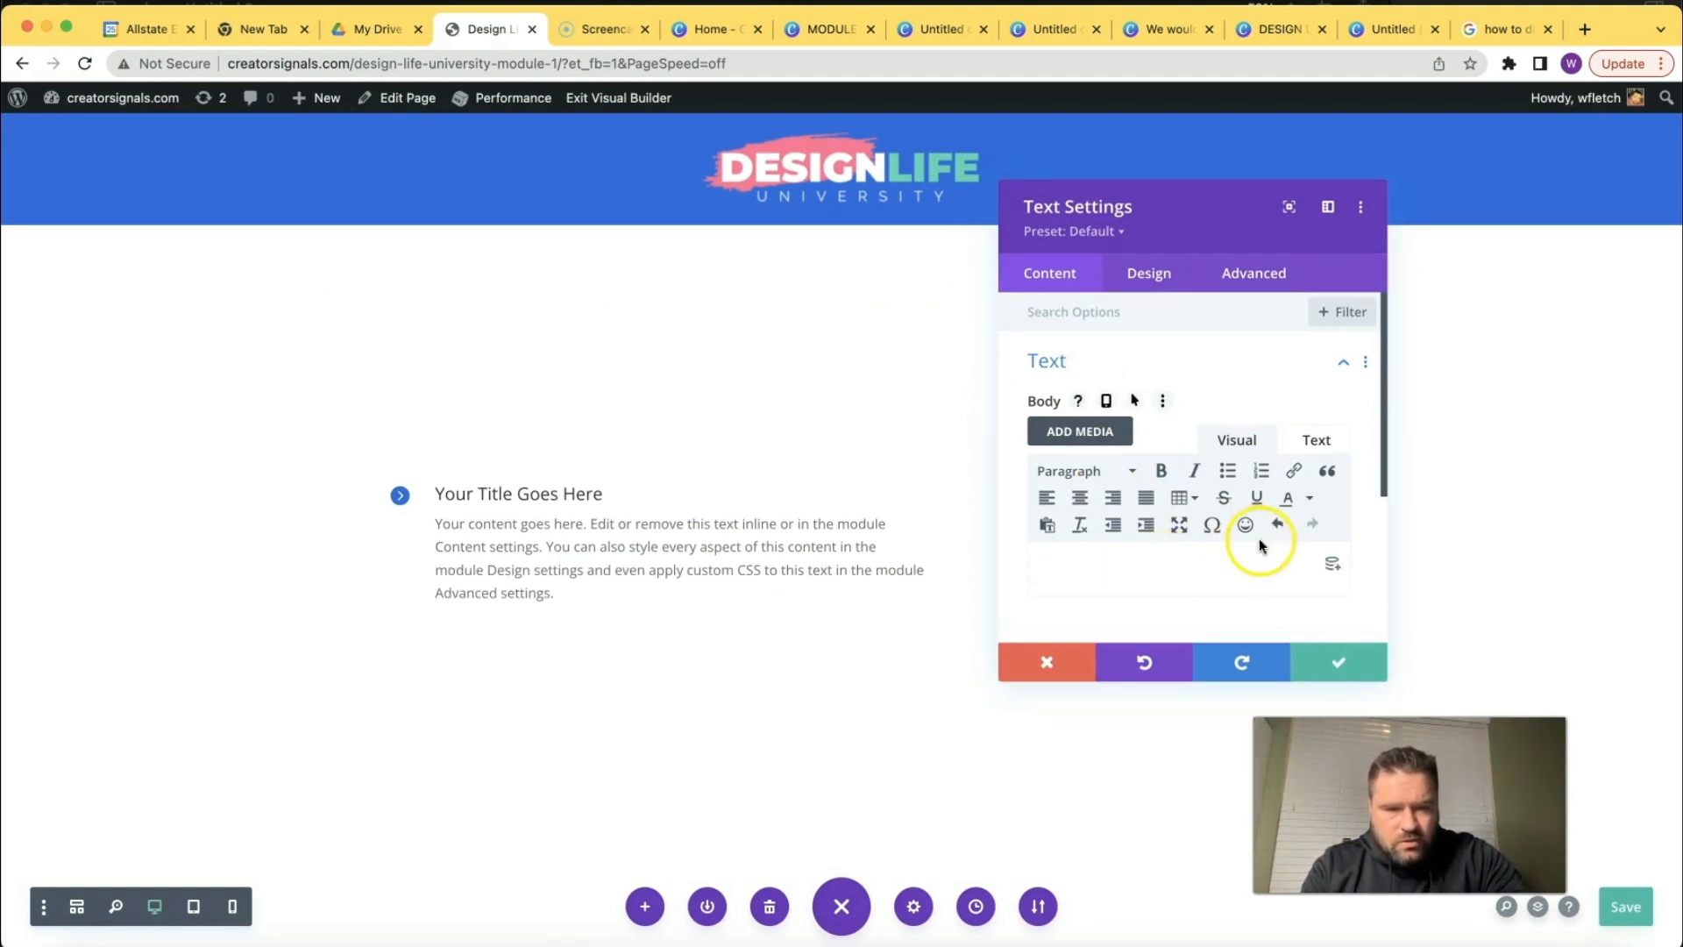
pyautogui.scroll(-5, 1258, 540)
pyautogui.scroll(2, 1143, 490)
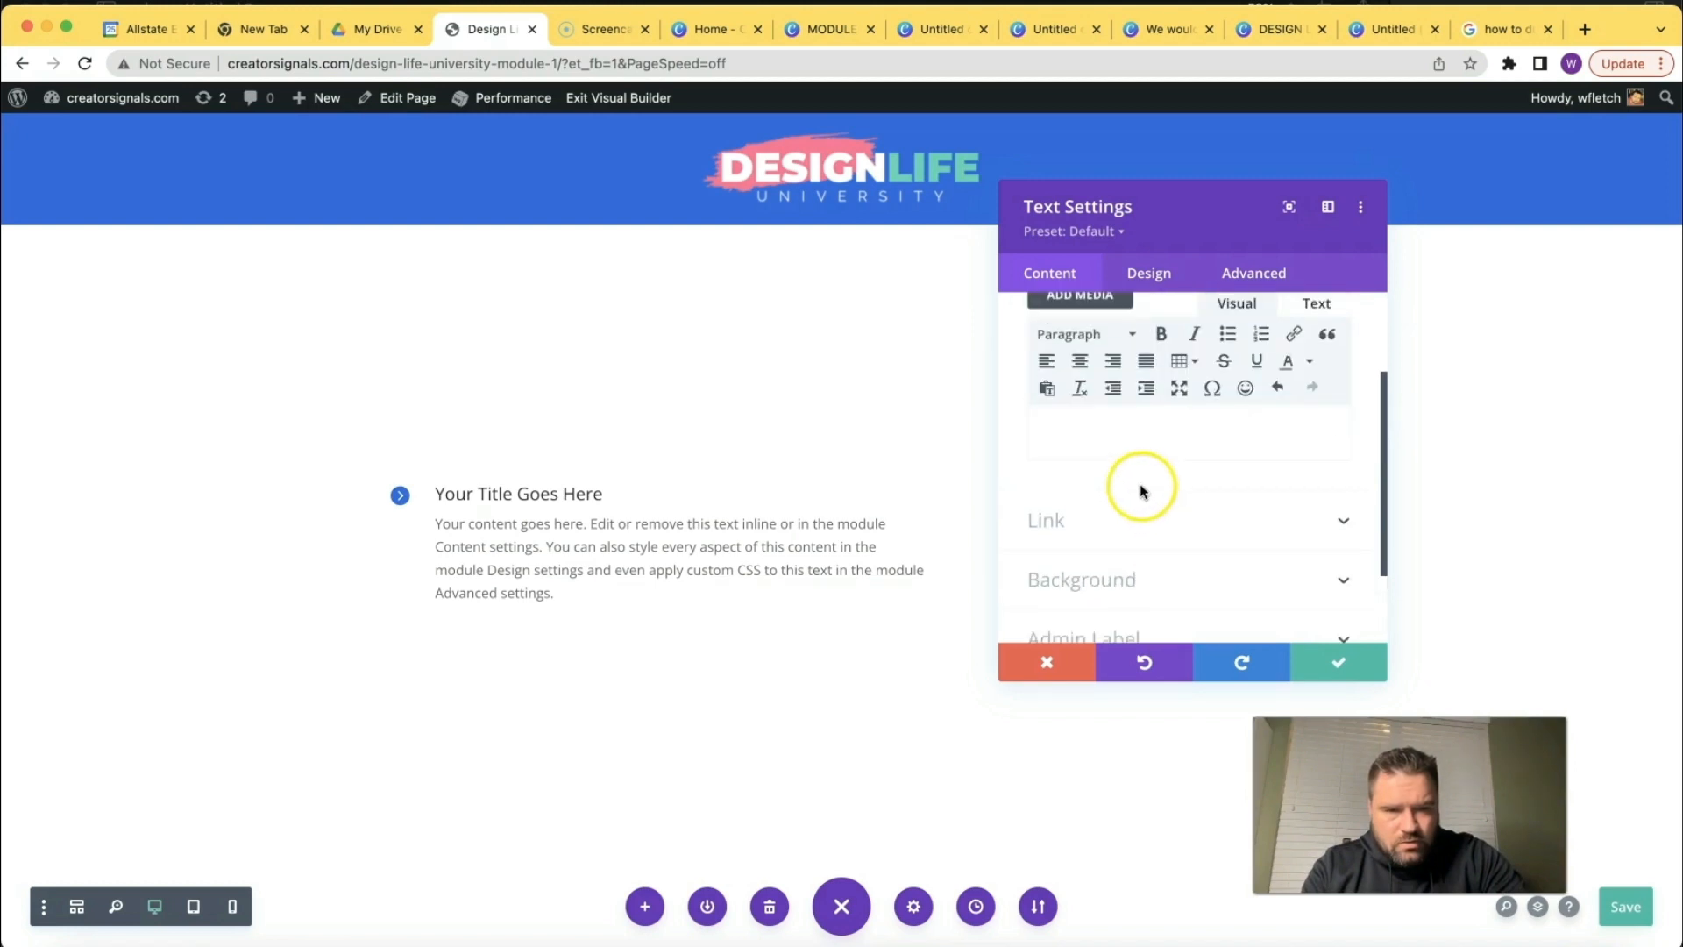
pyautogui.click(1121, 456)
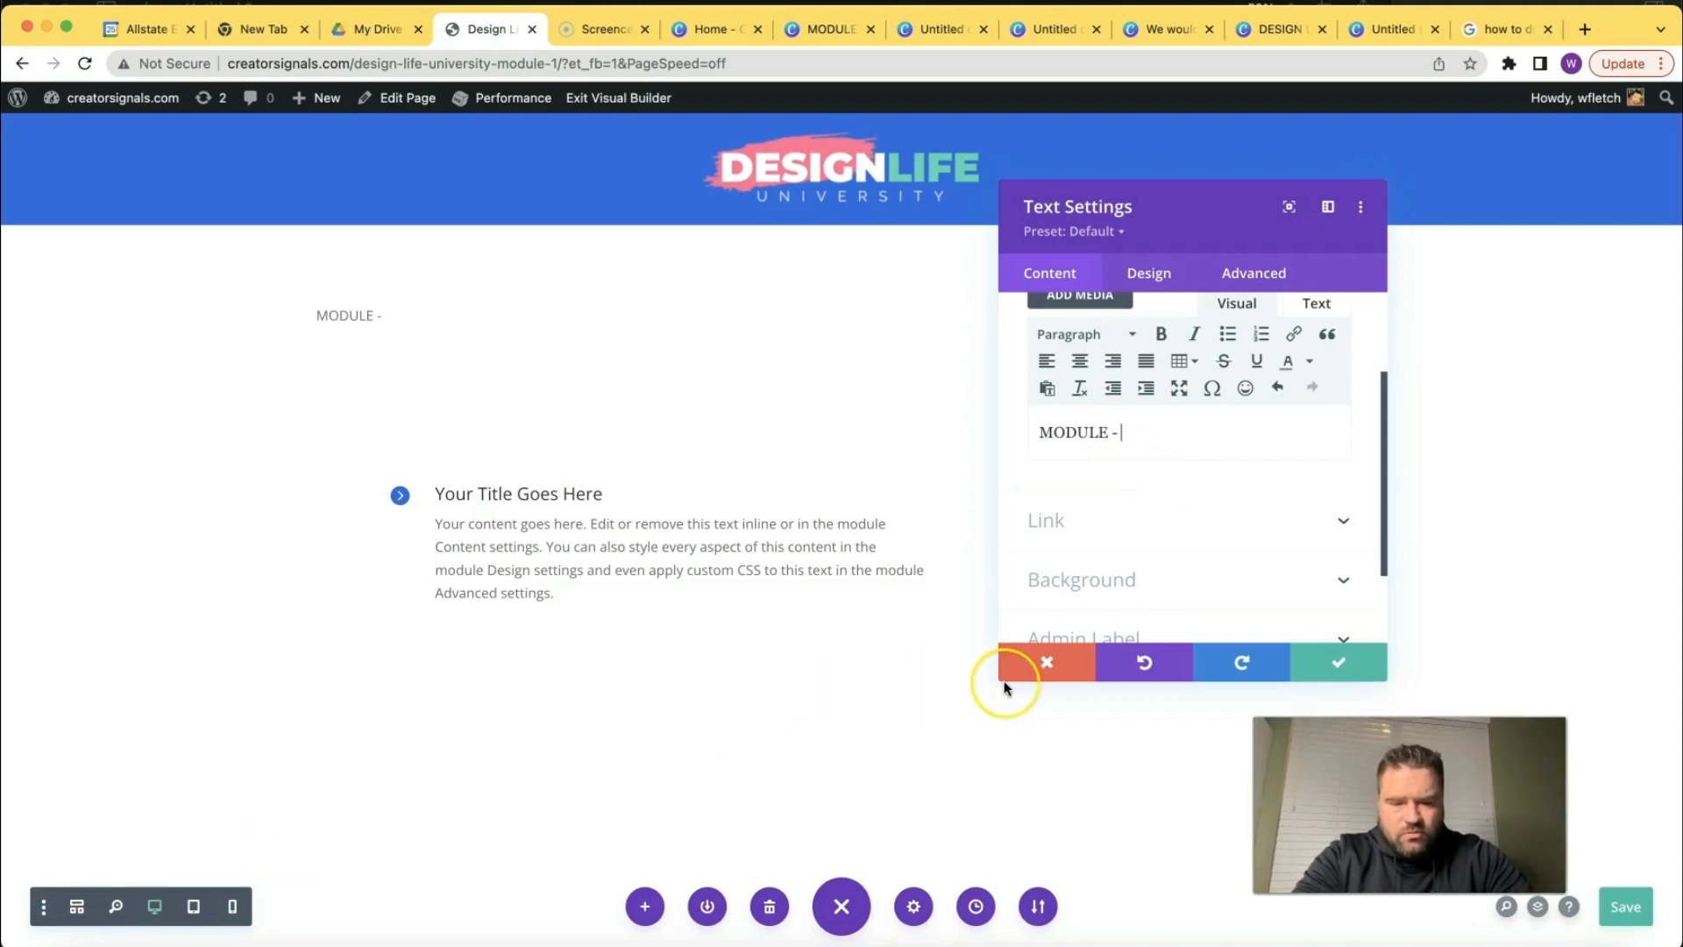
pyautogui.click(1161, 433)
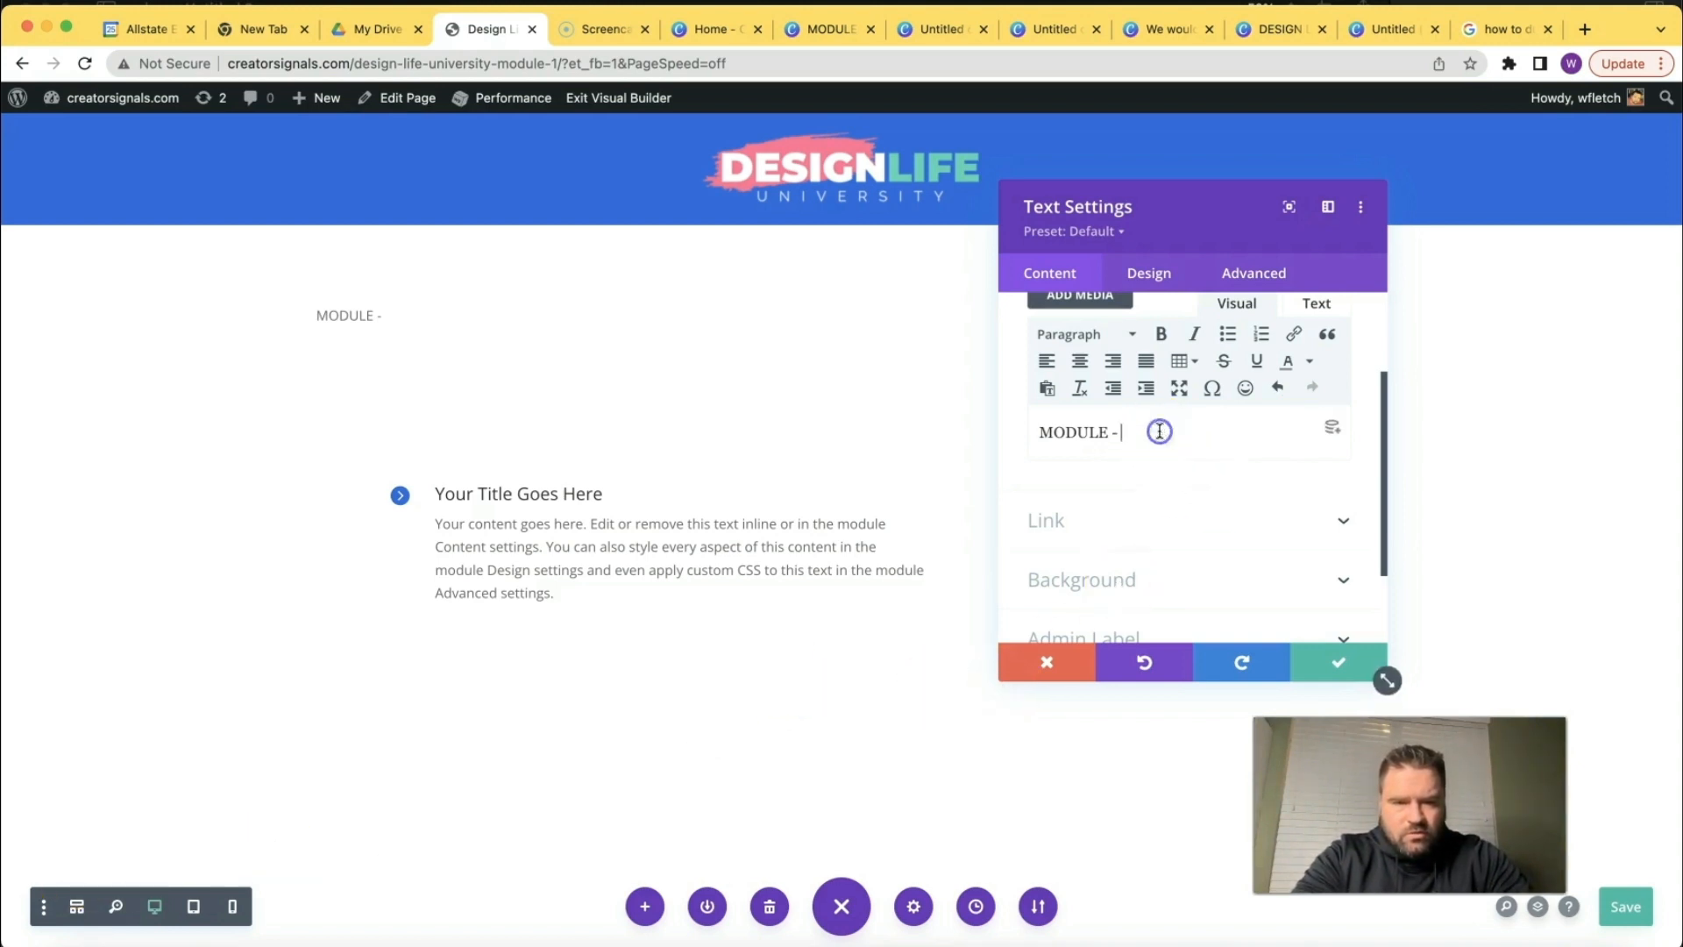
pyautogui.write('GETTING STARTED WITH GRAPHIC DESIGN')
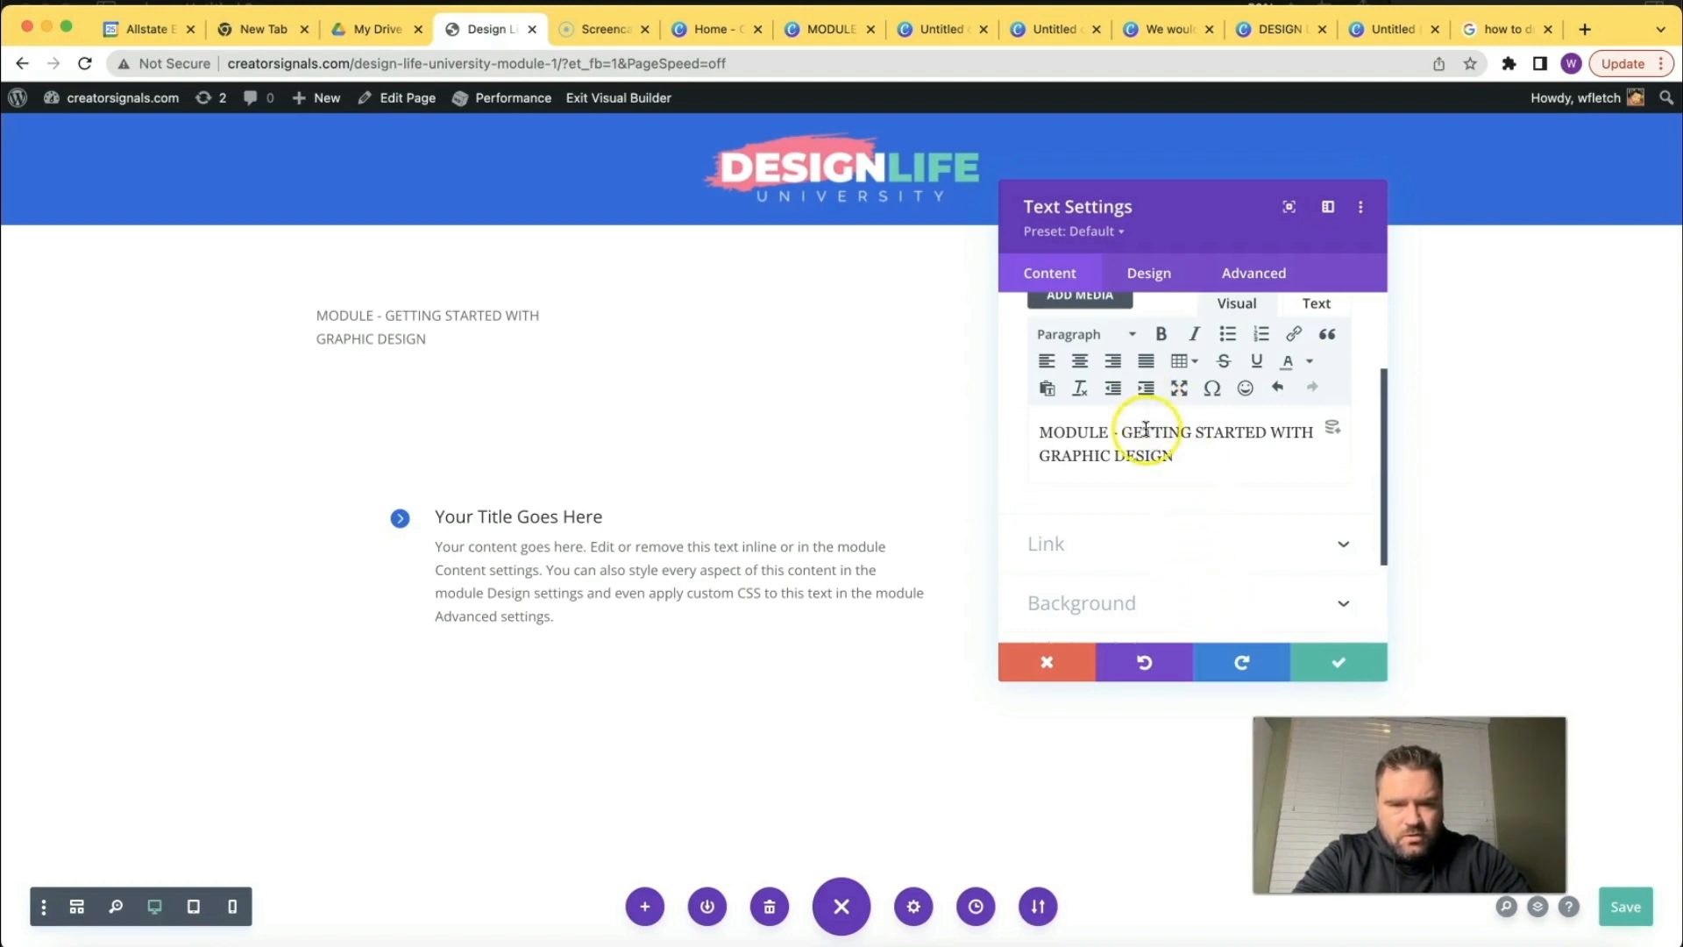
# Format the entire module title text as Heading 1.
pyautogui.tripleClick(1146, 431)
pyautogui.press('super+a')
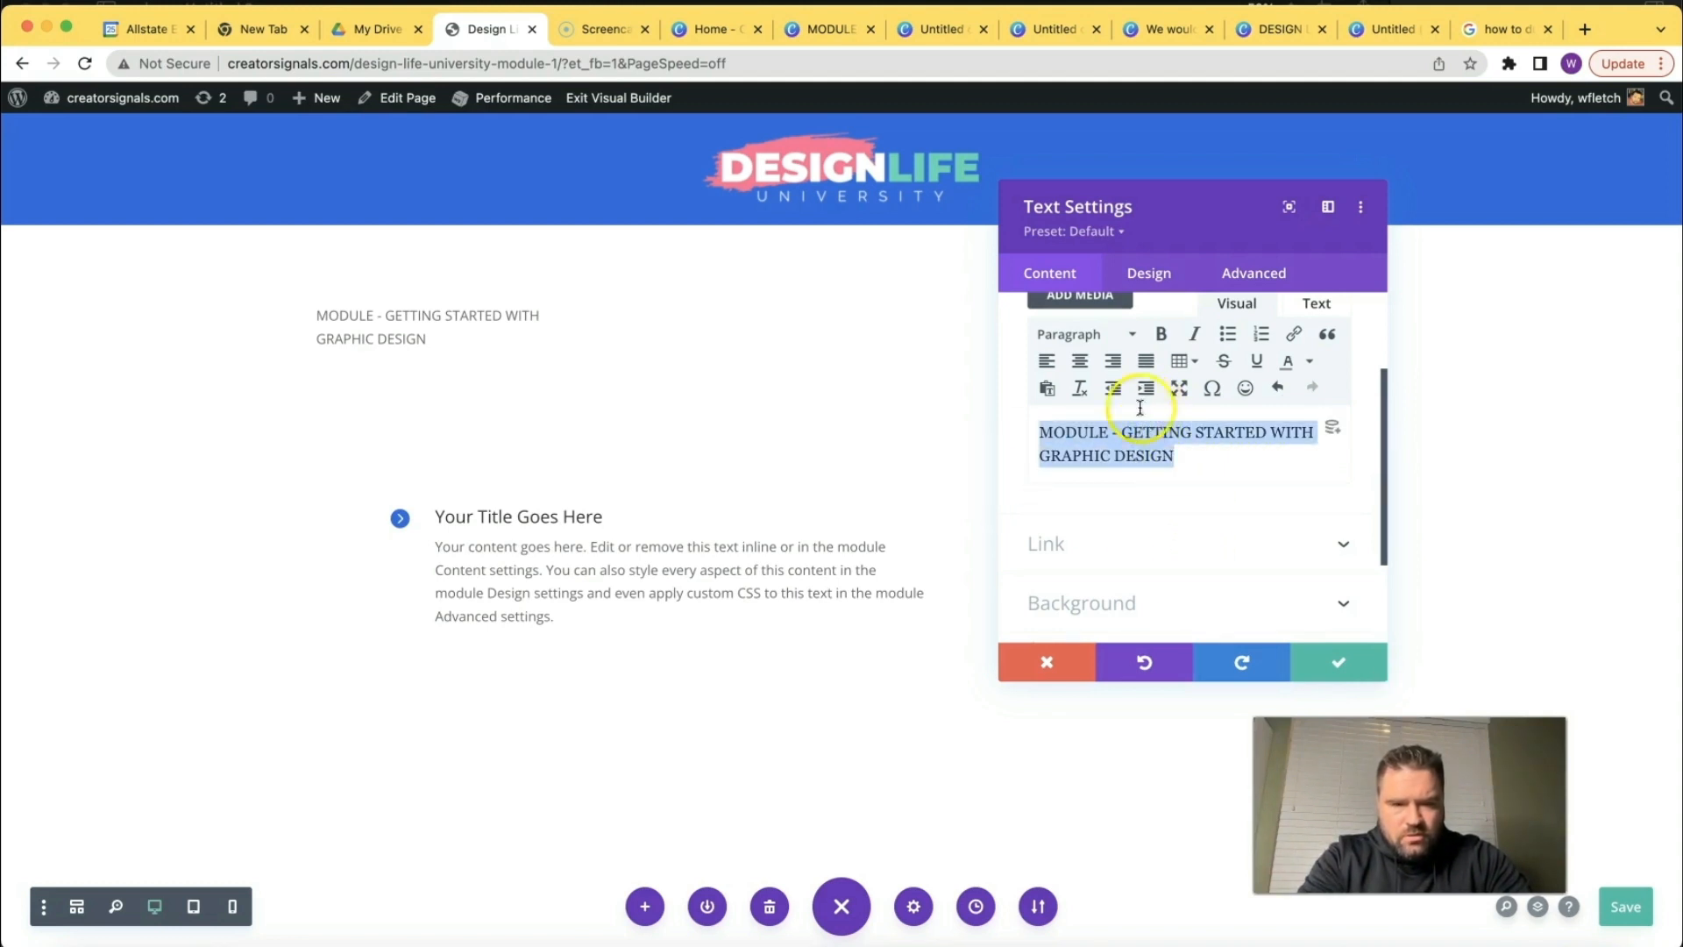
pyautogui.click(1093, 342)
pyautogui.click(1111, 410)
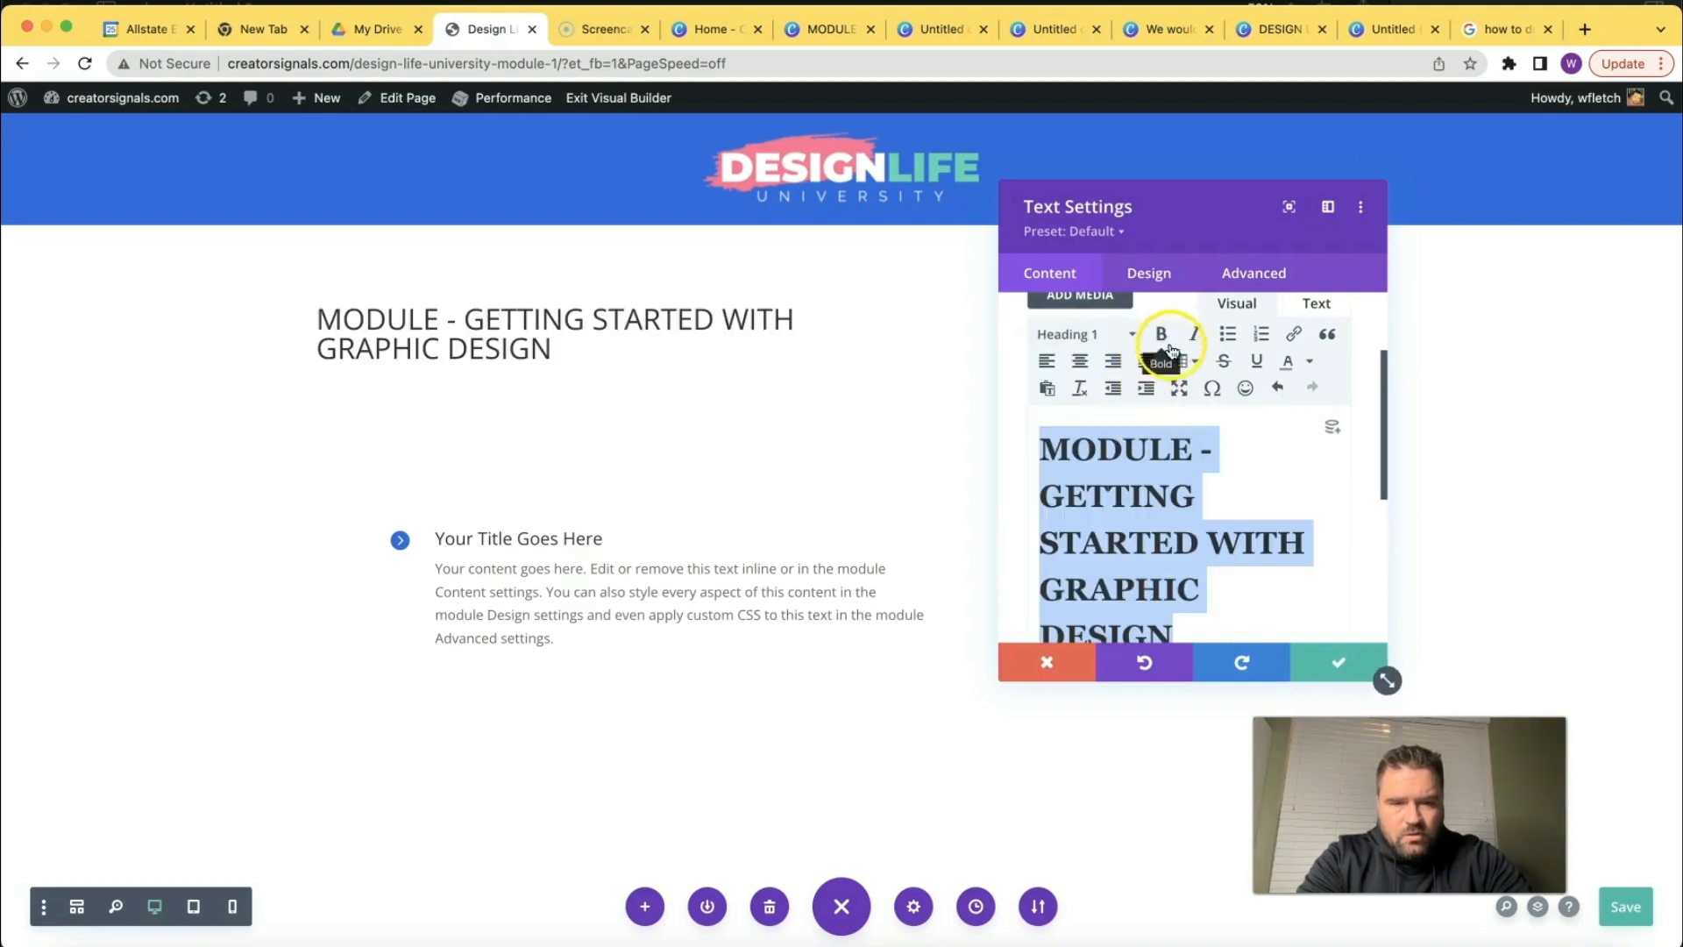
# Set the H1 heading's font weight to Ultra Bold and center its text alignment.
pyautogui.click(1150, 274)
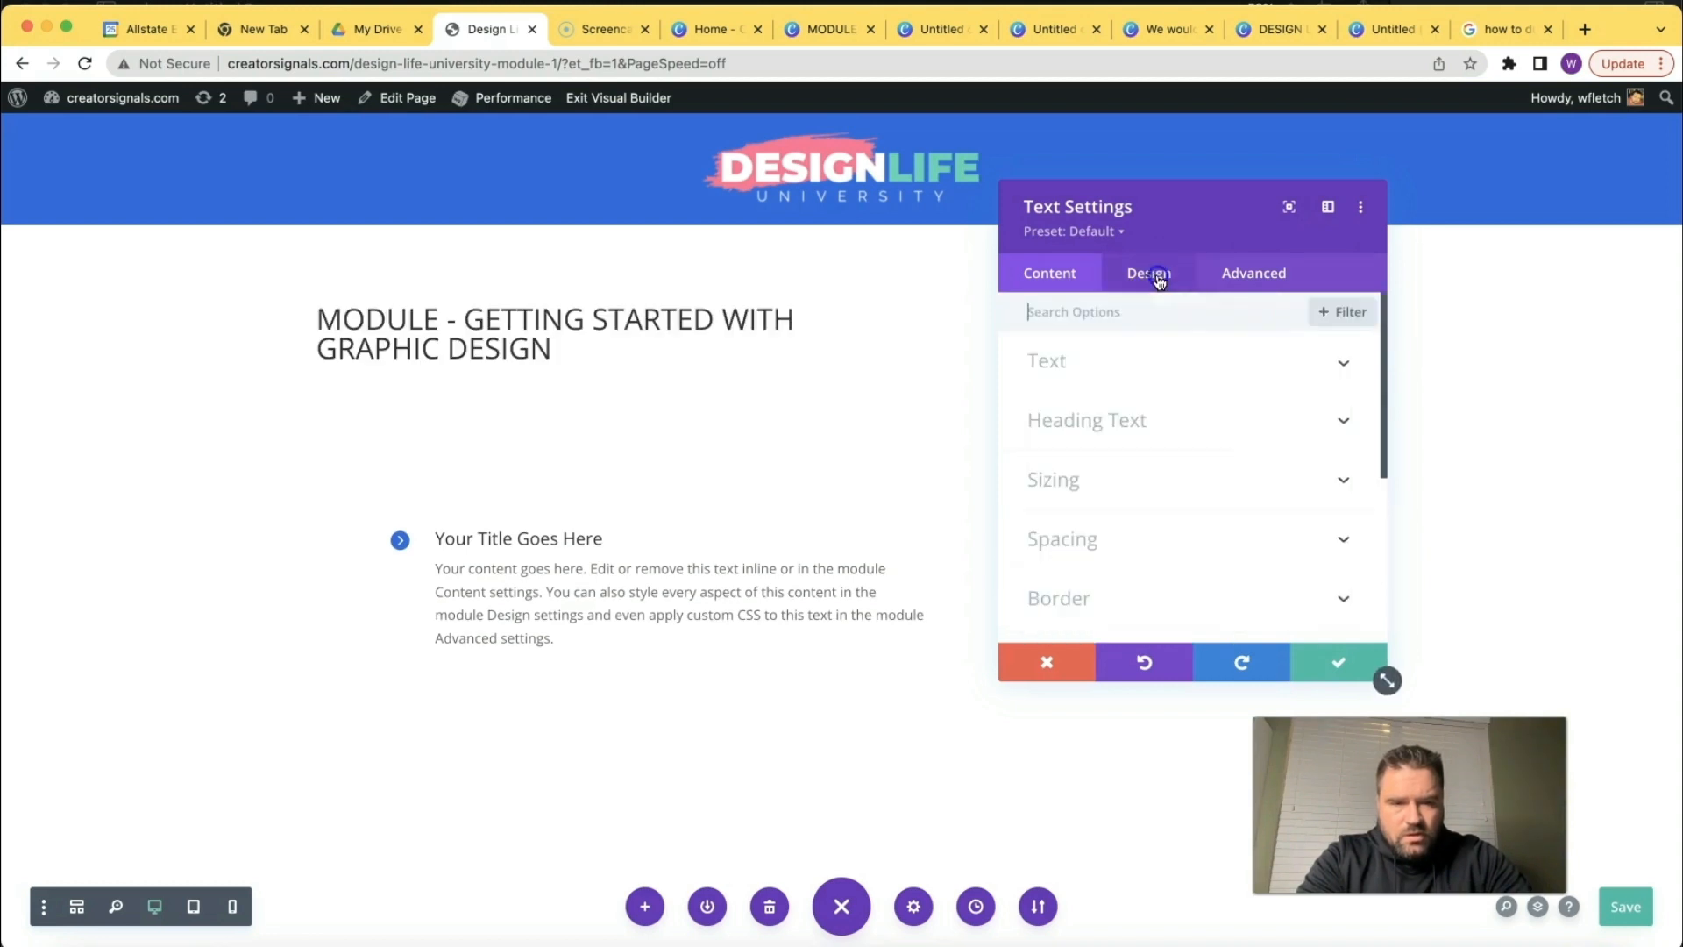
pyautogui.click(1100, 420)
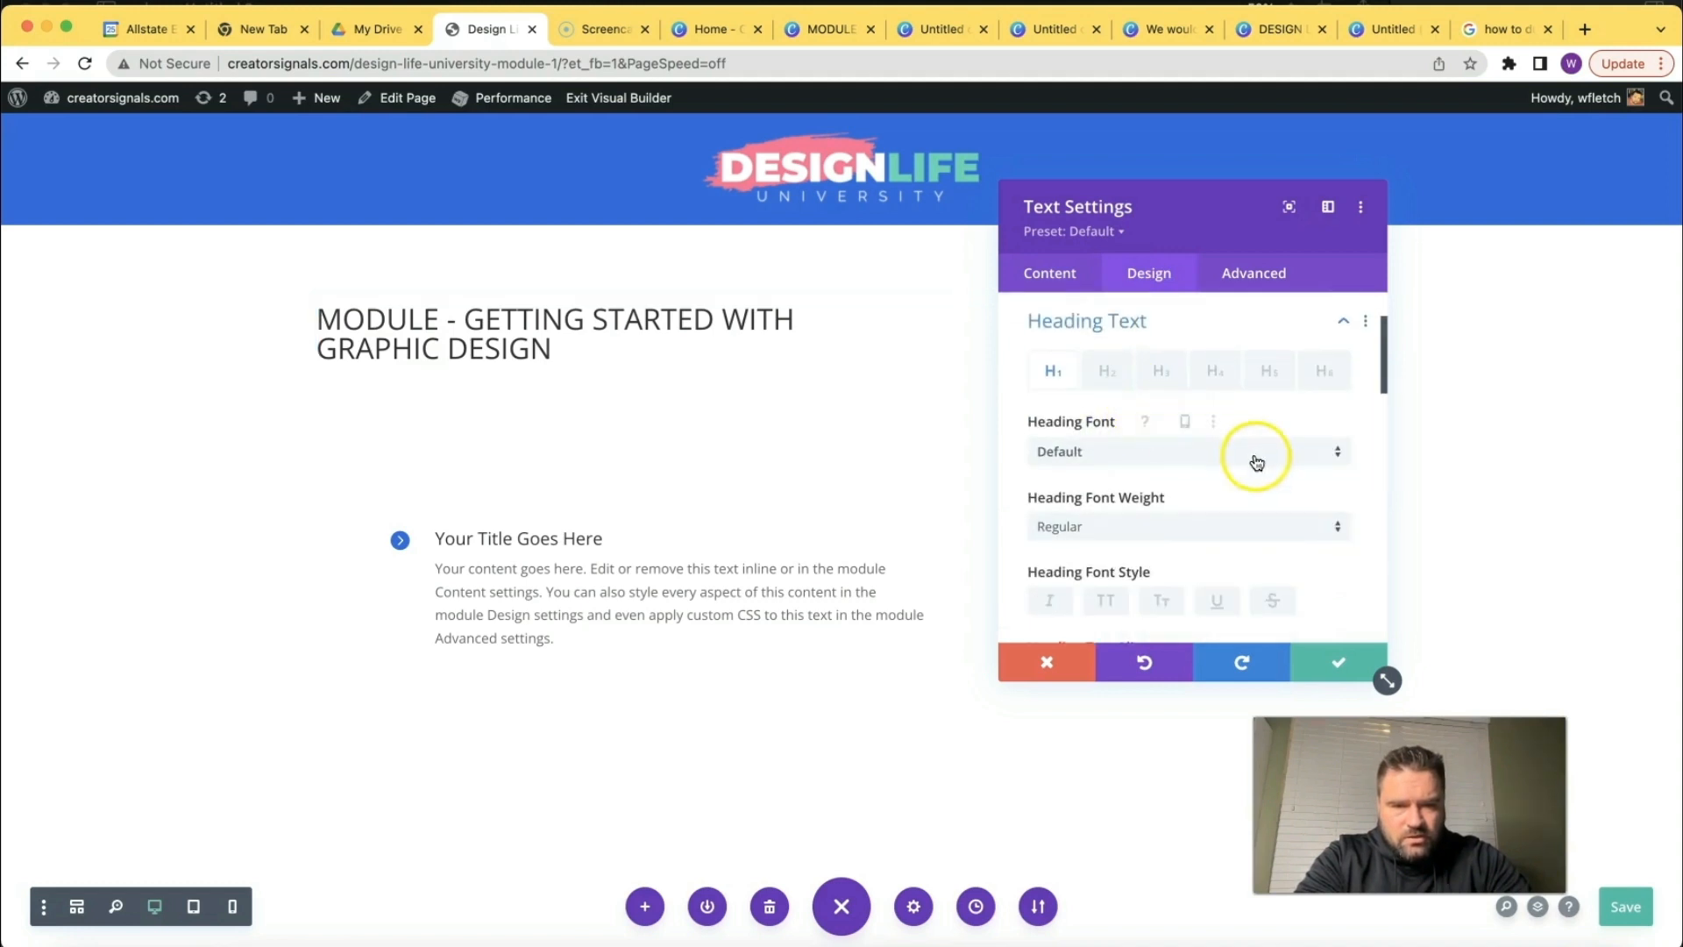
pyautogui.click(1123, 527)
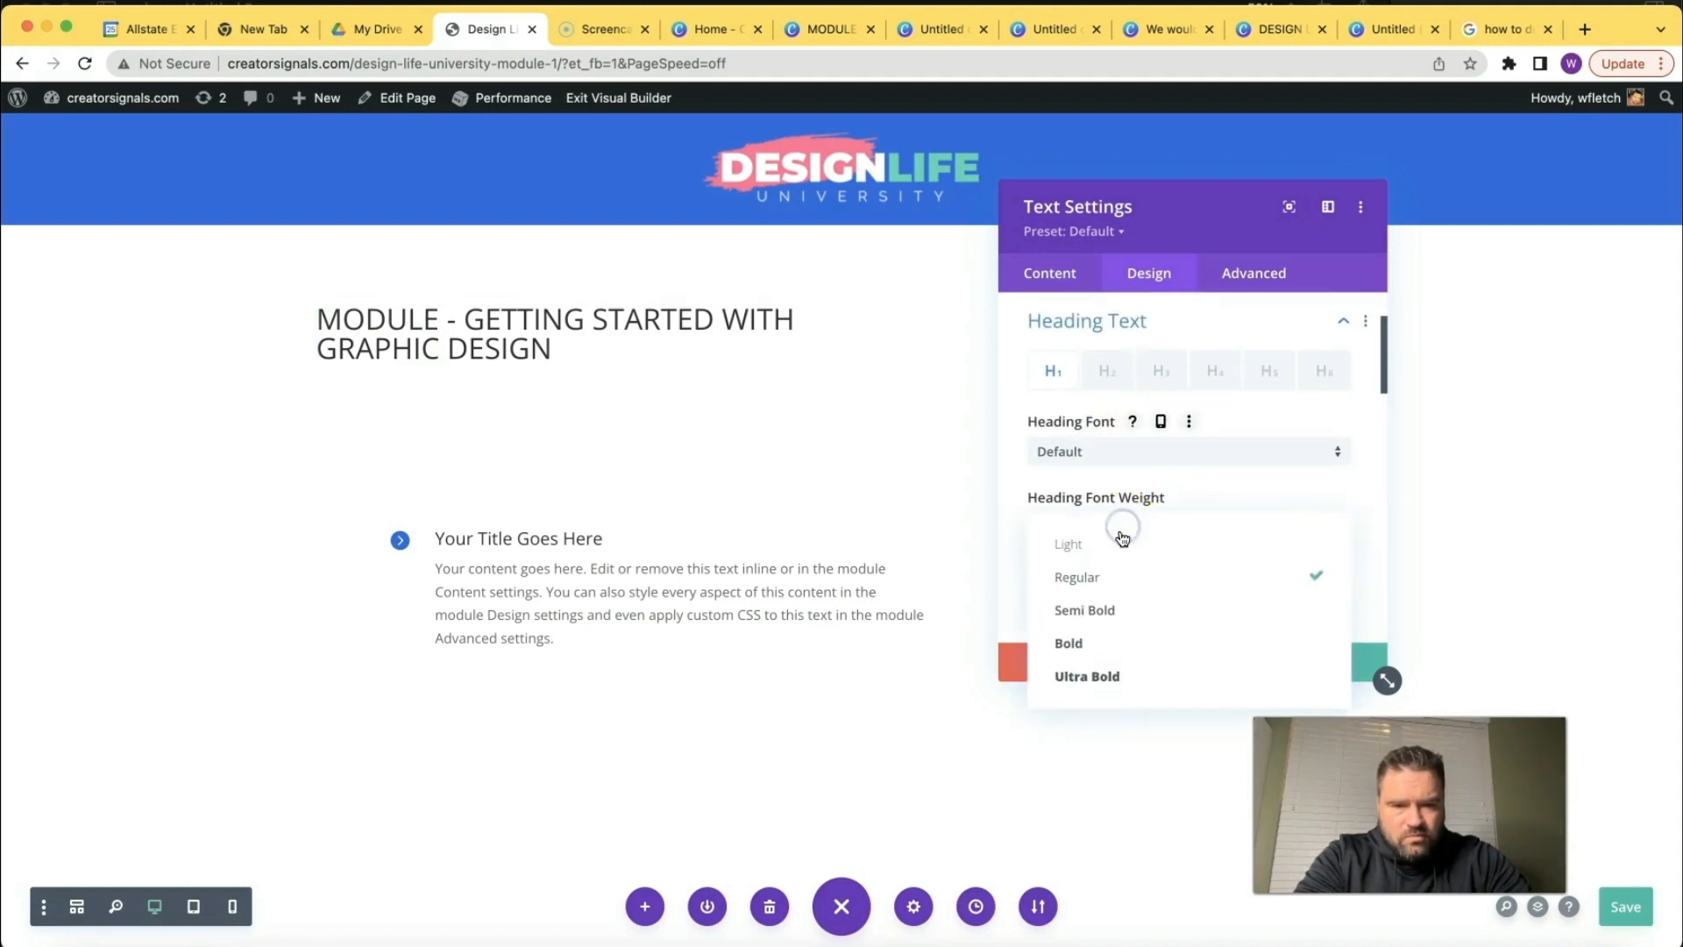
pyautogui.click(1114, 678)
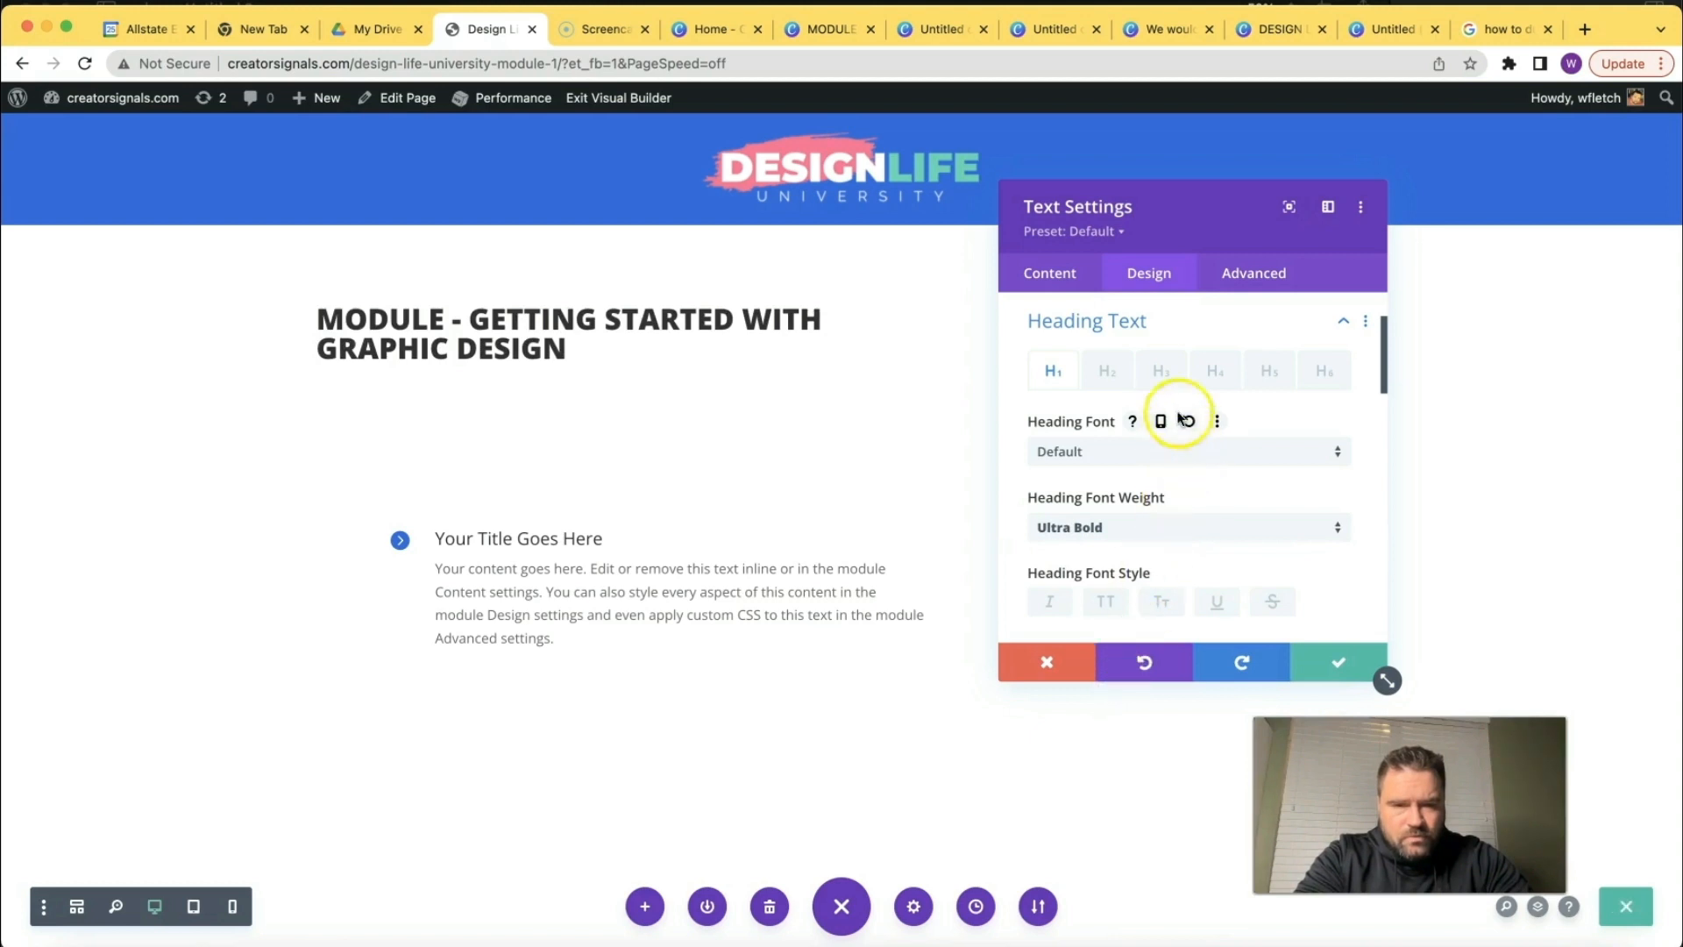
pyautogui.scroll(2, 1148, 473)
pyautogui.scroll(-5, 1153, 488)
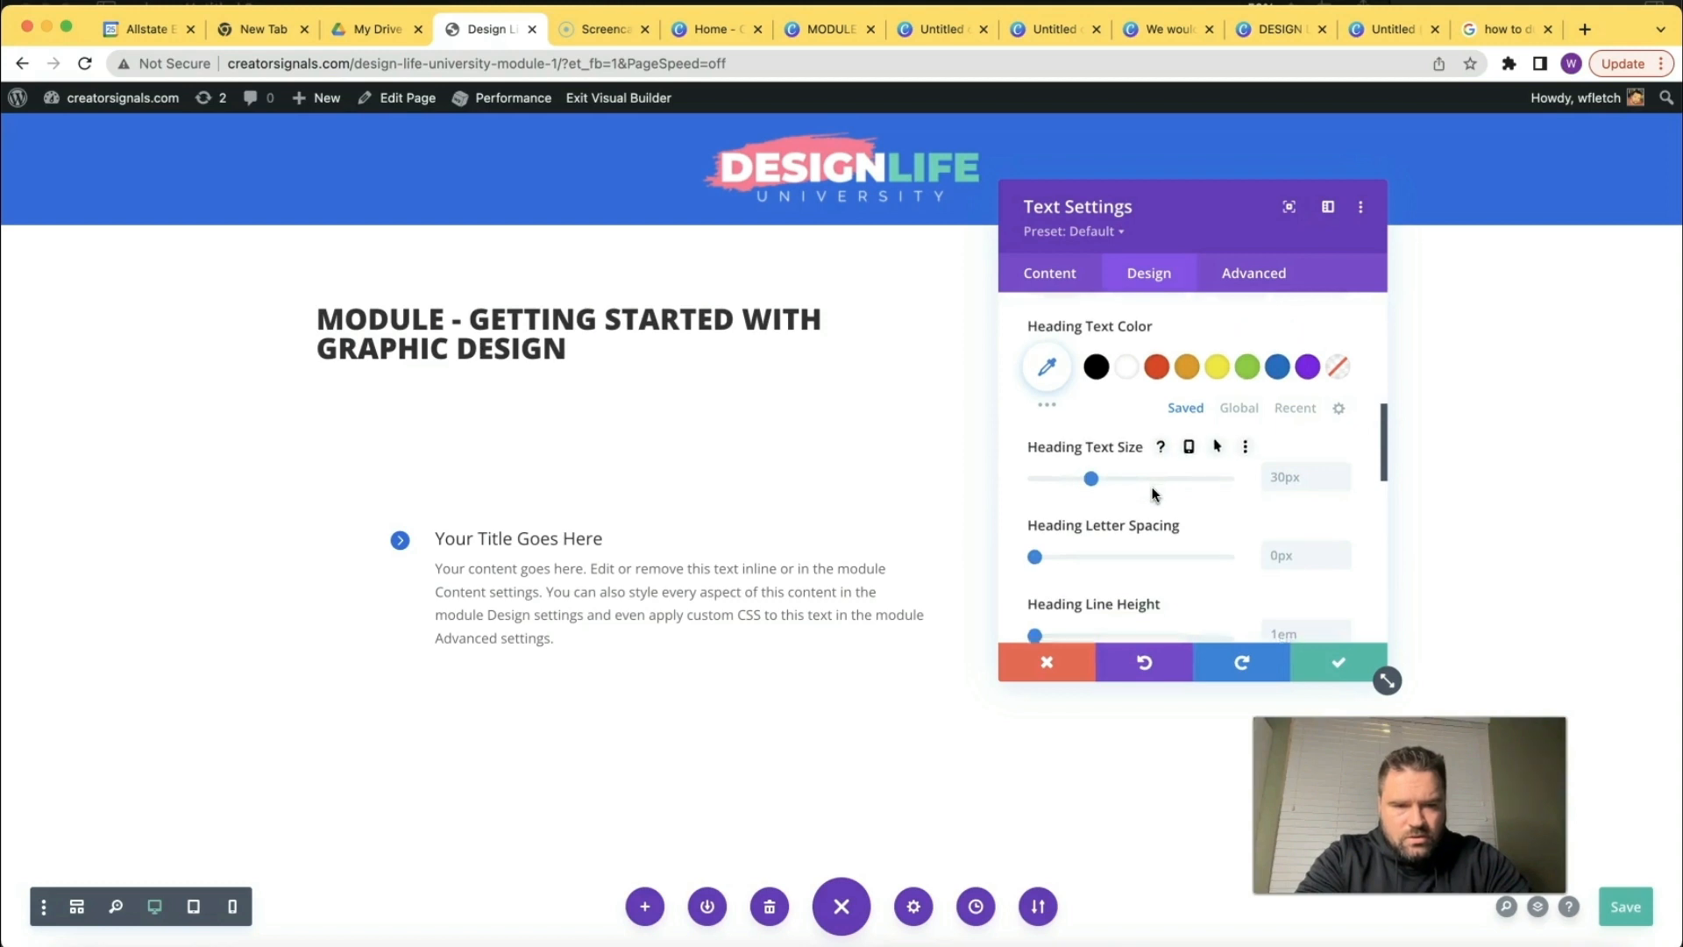
pyautogui.scroll(-3, 1151, 486)
pyautogui.scroll(5, 1152, 486)
pyautogui.click(1154, 472)
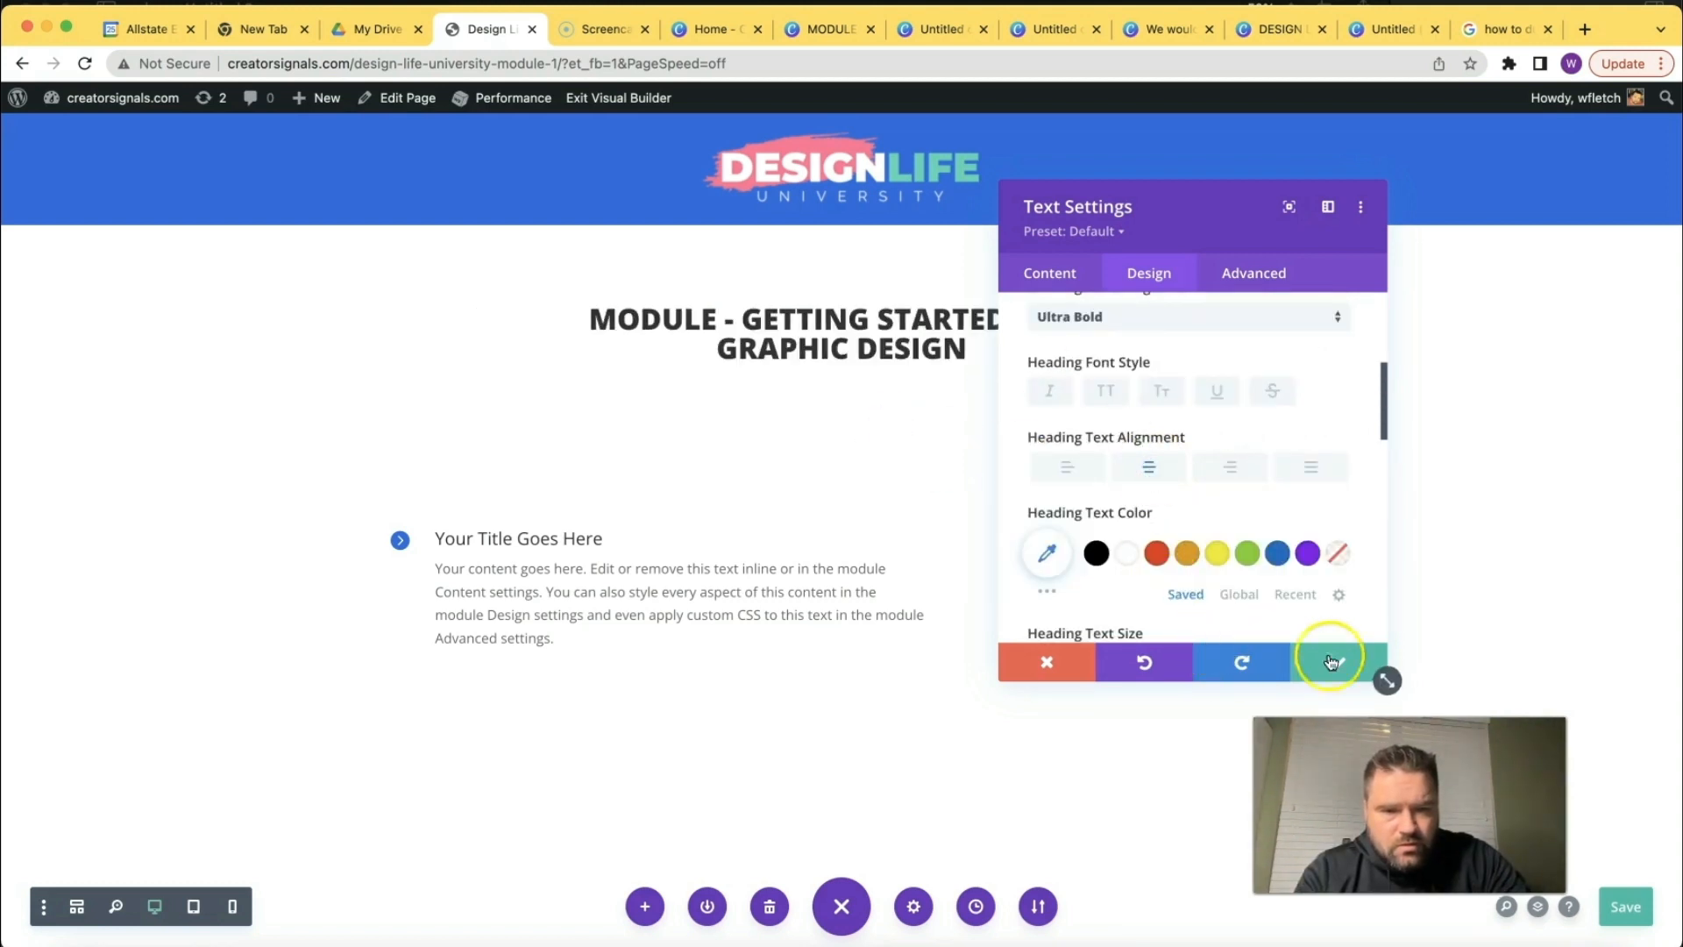
# Join the module title into a single line and insert the number 1 so it begins with "MODULE 1 -".
pyautogui.scroll(5, 1172, 469)
pyautogui.scroll(-5, 1179, 503)
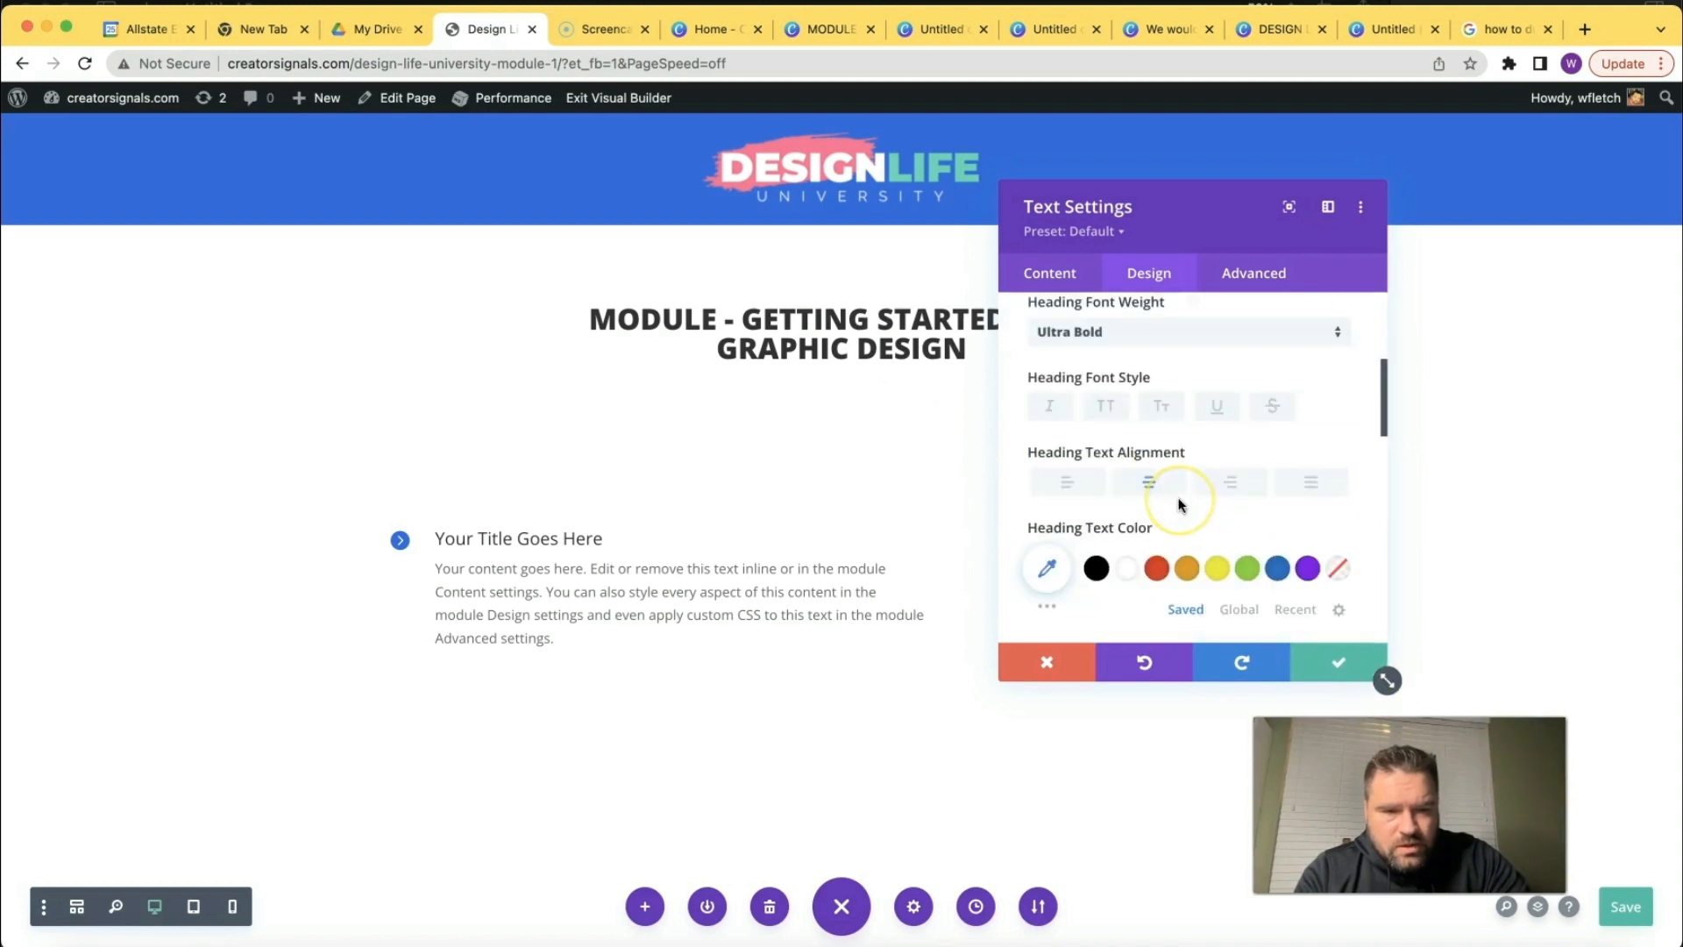
pyautogui.scroll(5, 1179, 504)
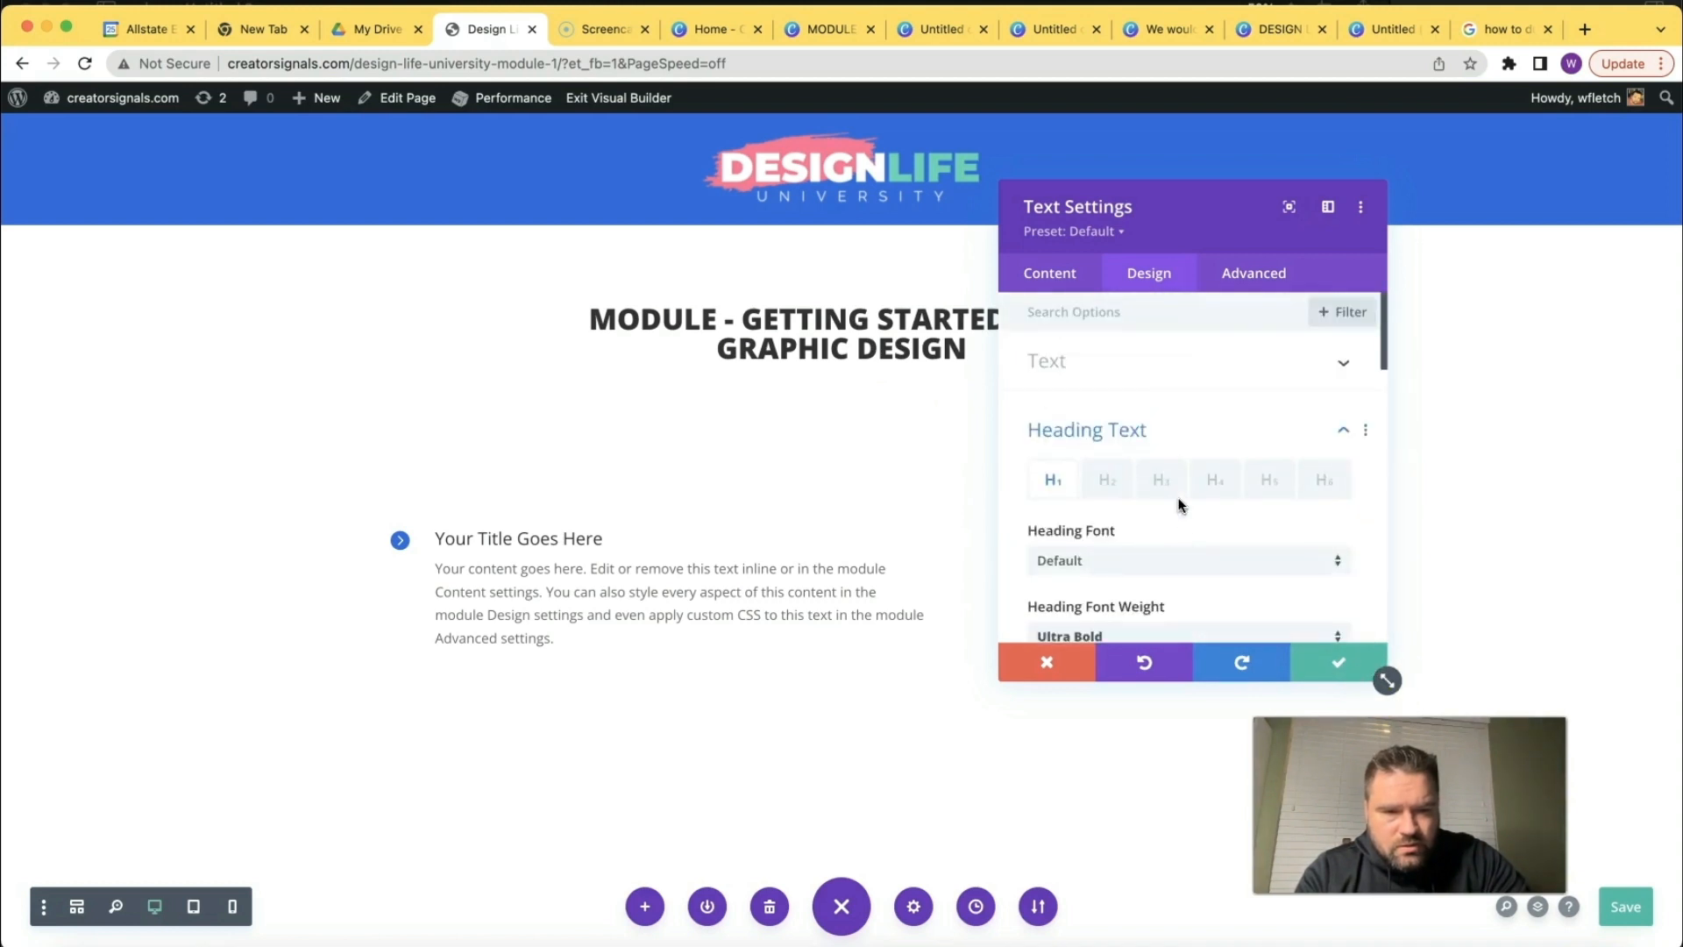
pyautogui.click(1097, 329)
pyautogui.click(1056, 274)
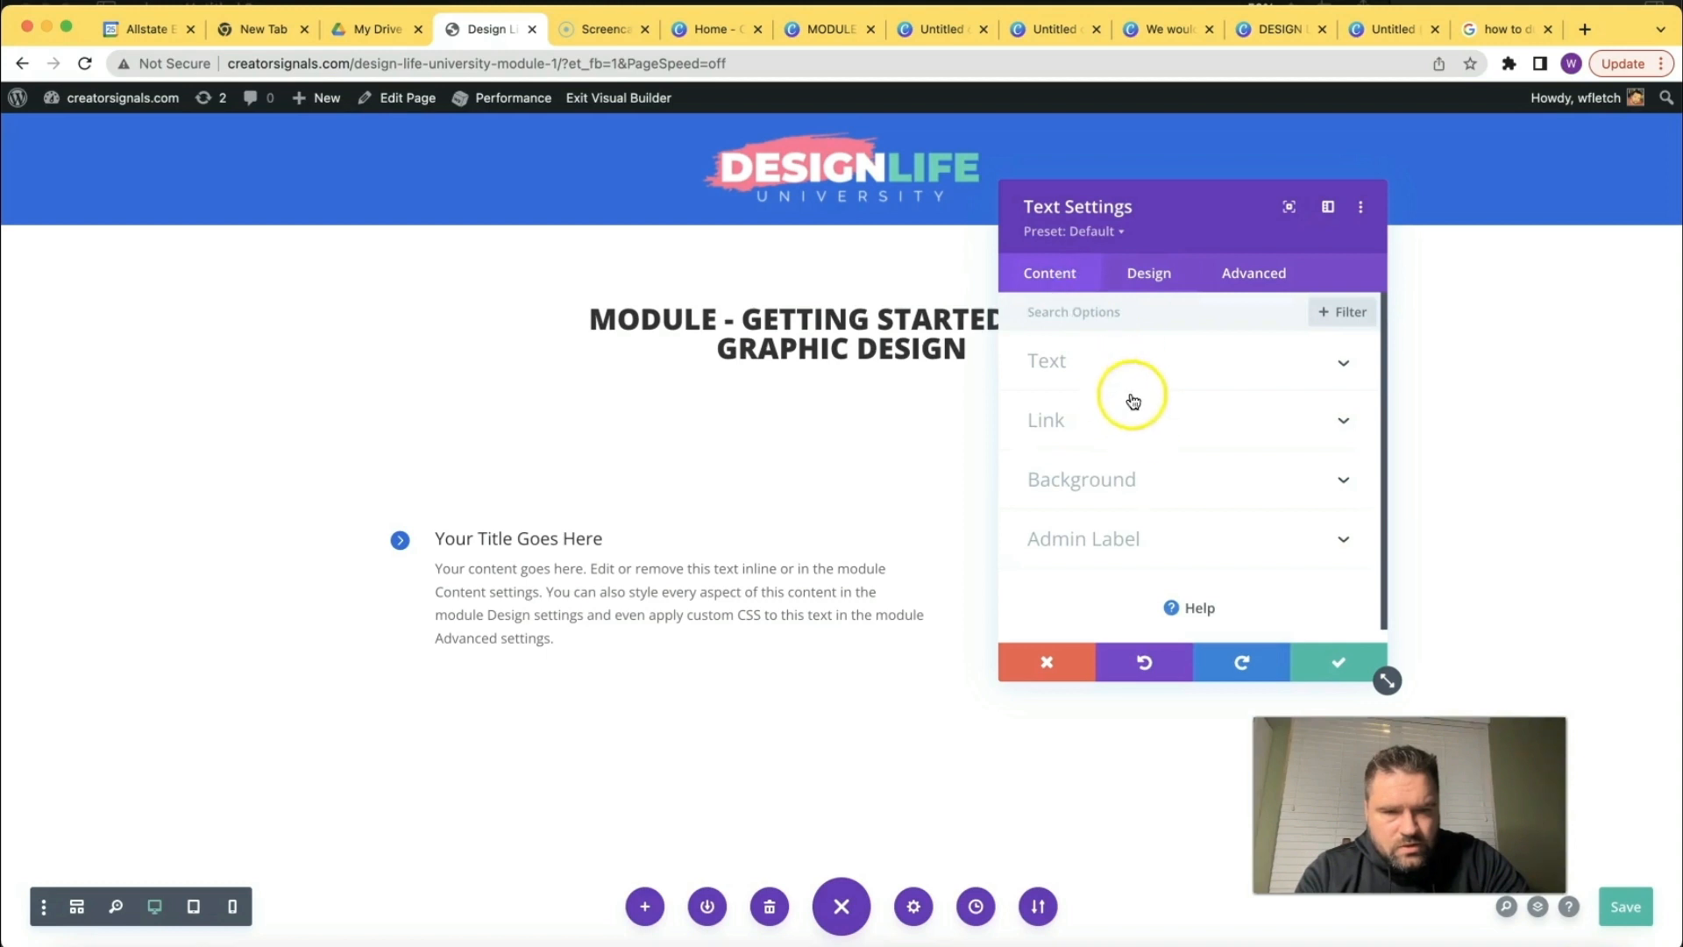
pyautogui.click(1119, 369)
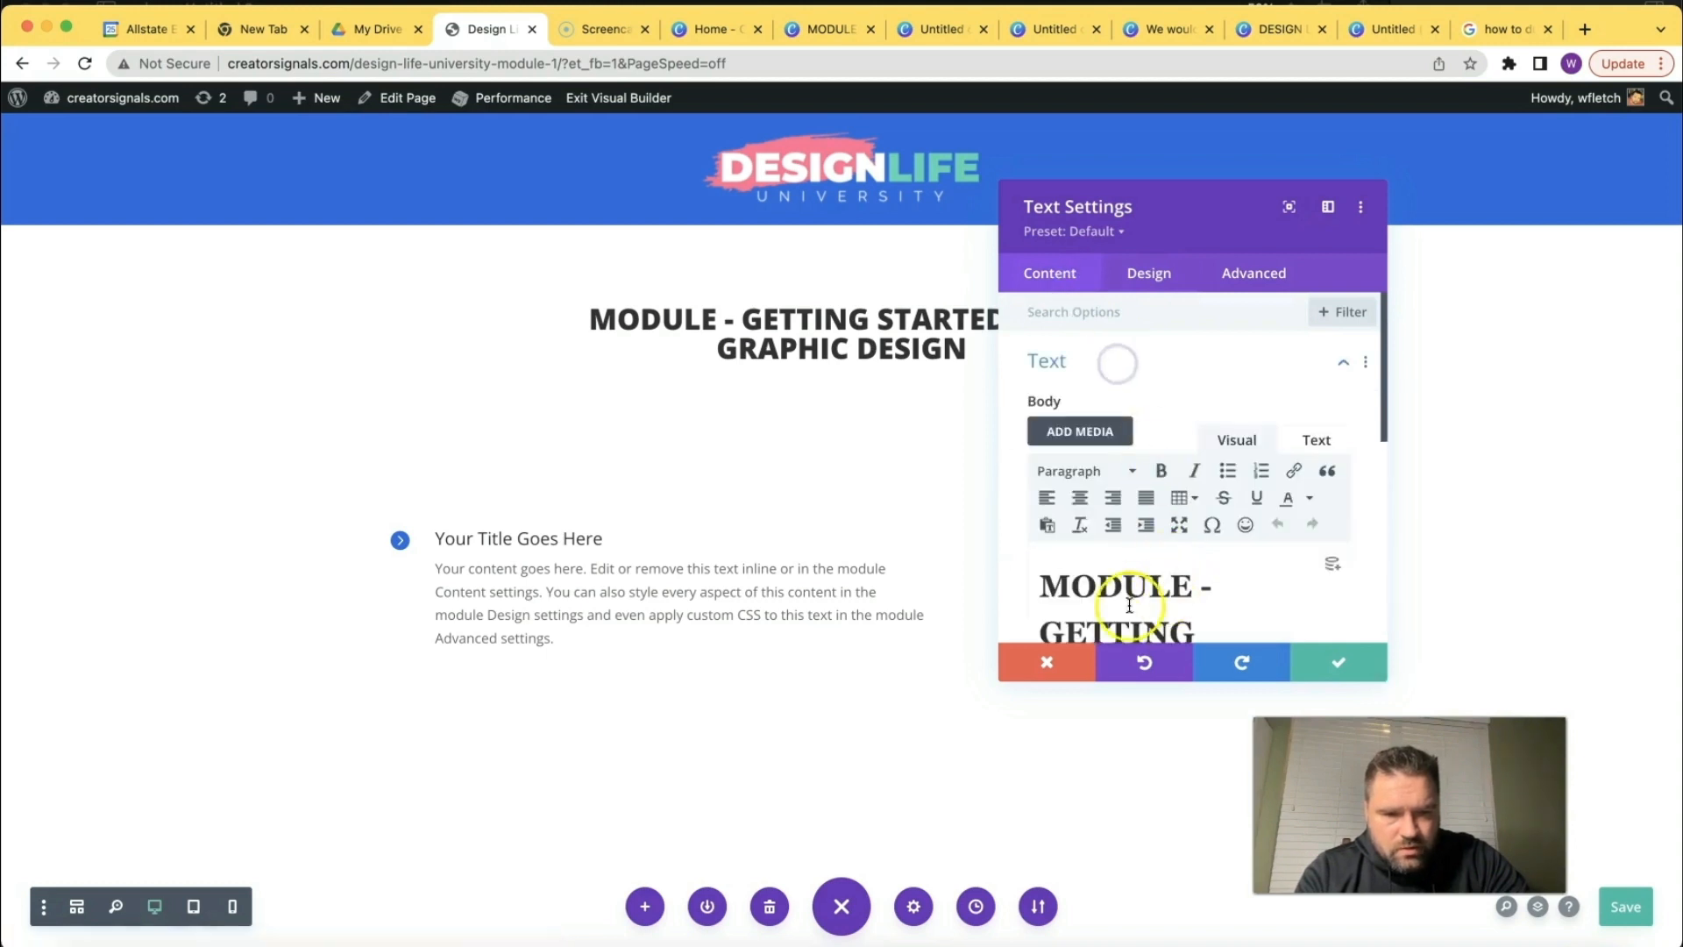
pyautogui.scroll(-1, 1134, 595)
pyautogui.scroll(-4, 1134, 608)
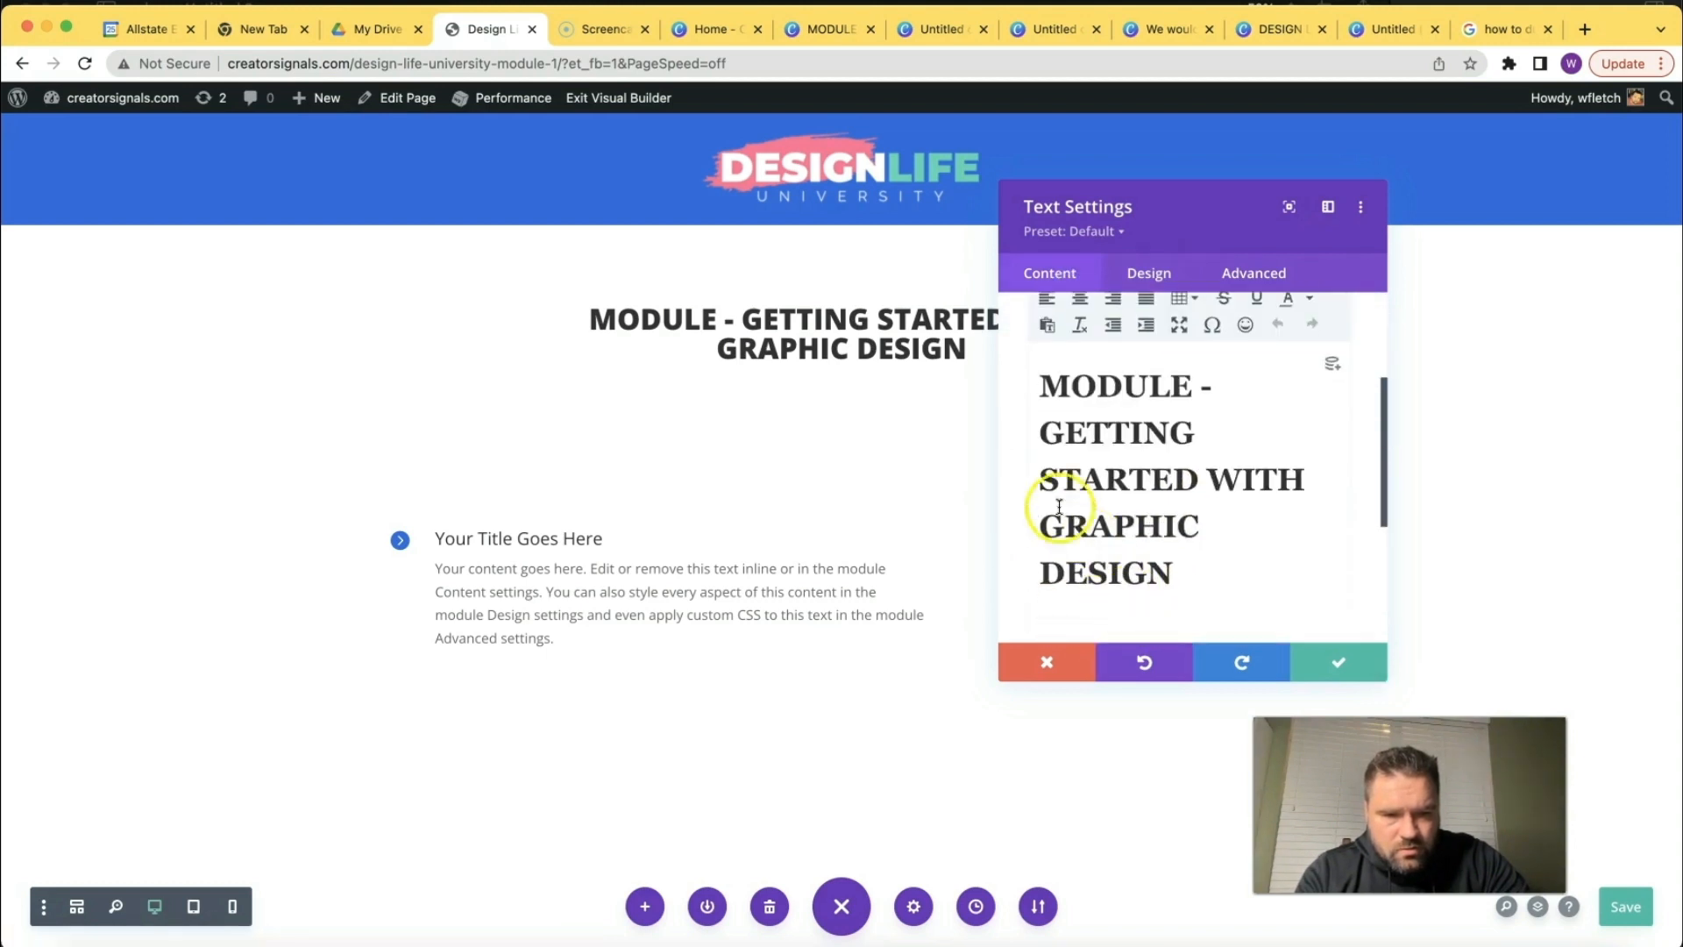
pyautogui.scroll(4, 1083, 487)
pyautogui.click(1196, 586)
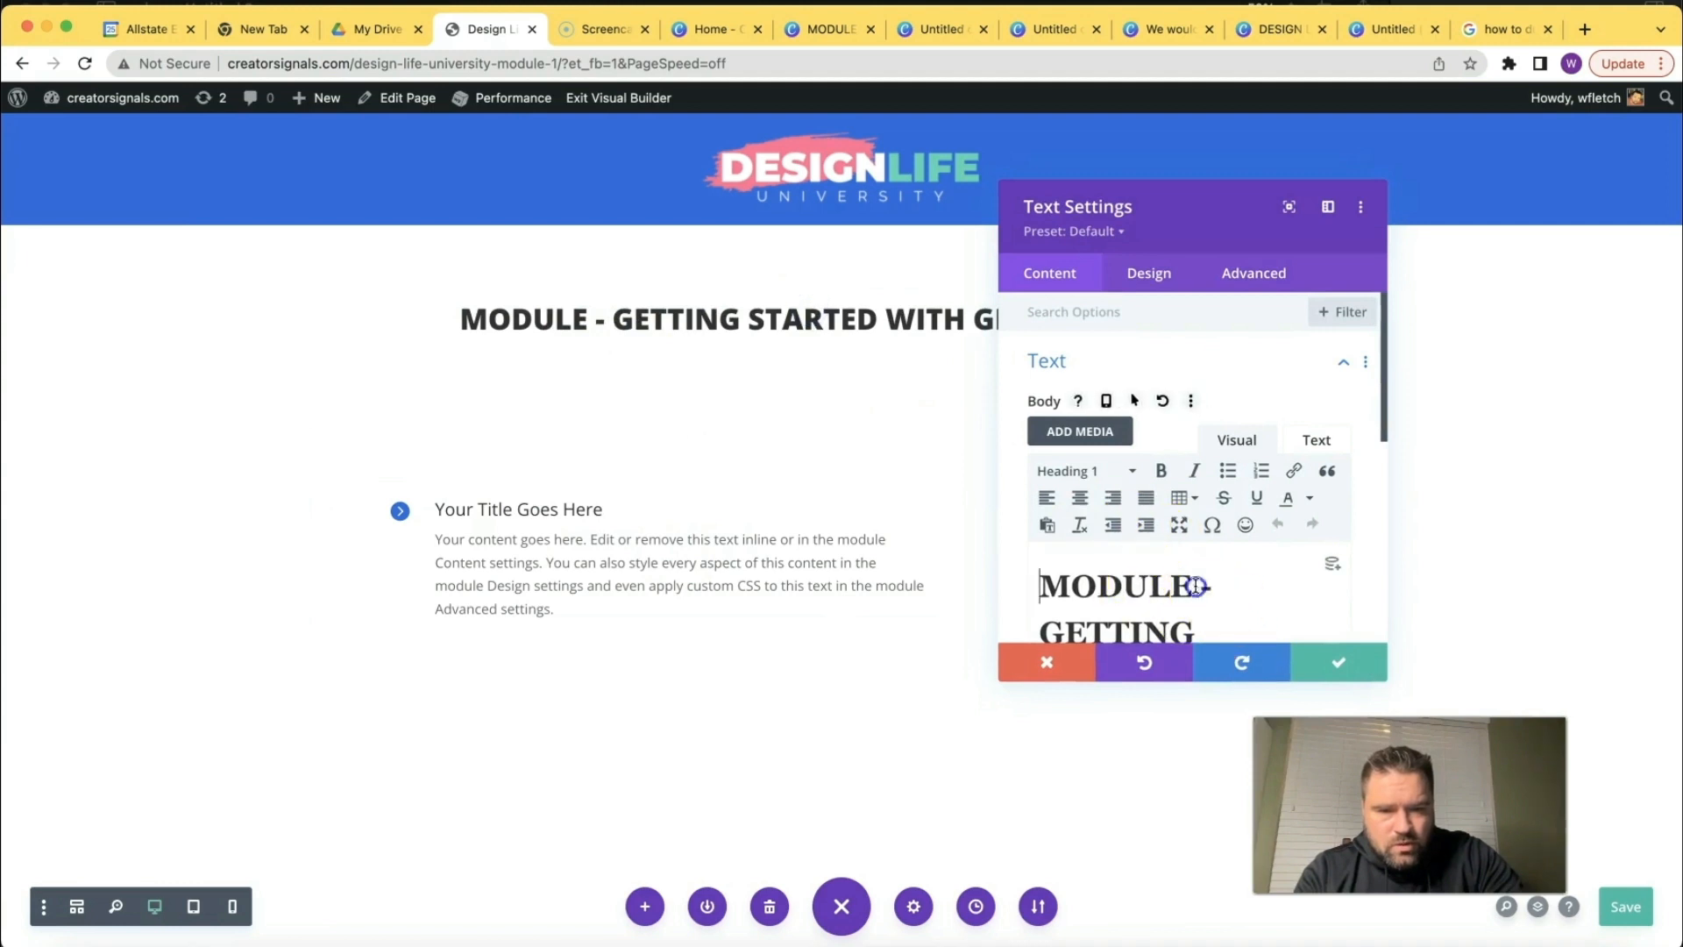
pyautogui.write('1')
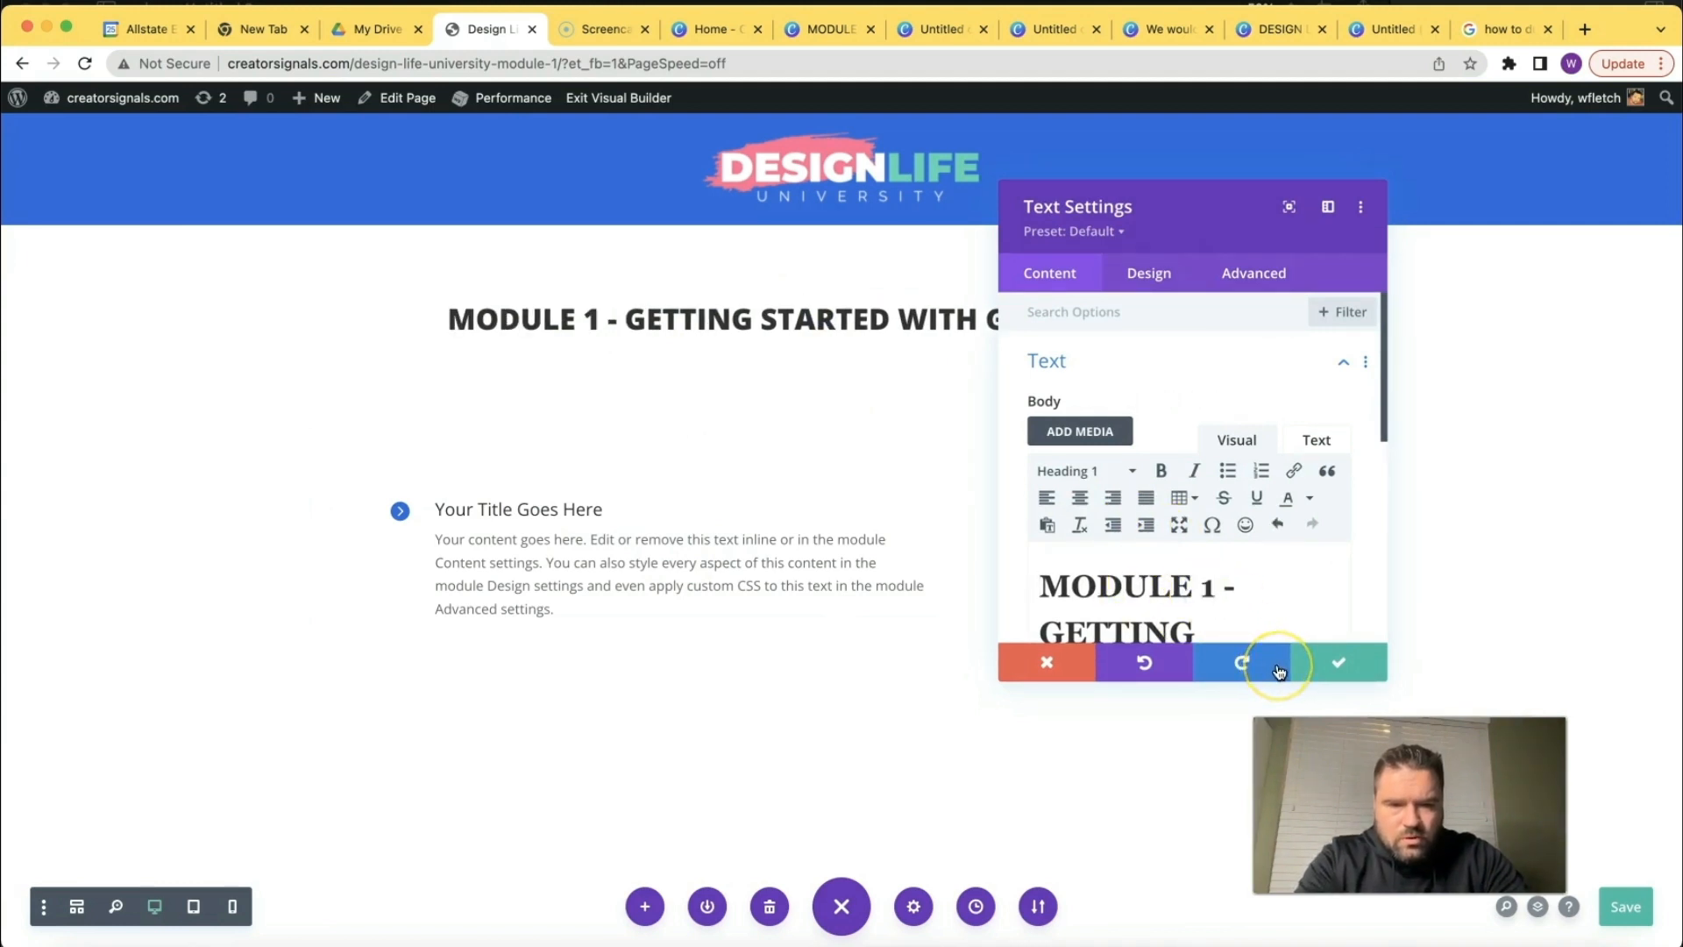
# Save the module title's text settings.
pyautogui.click(1351, 661)
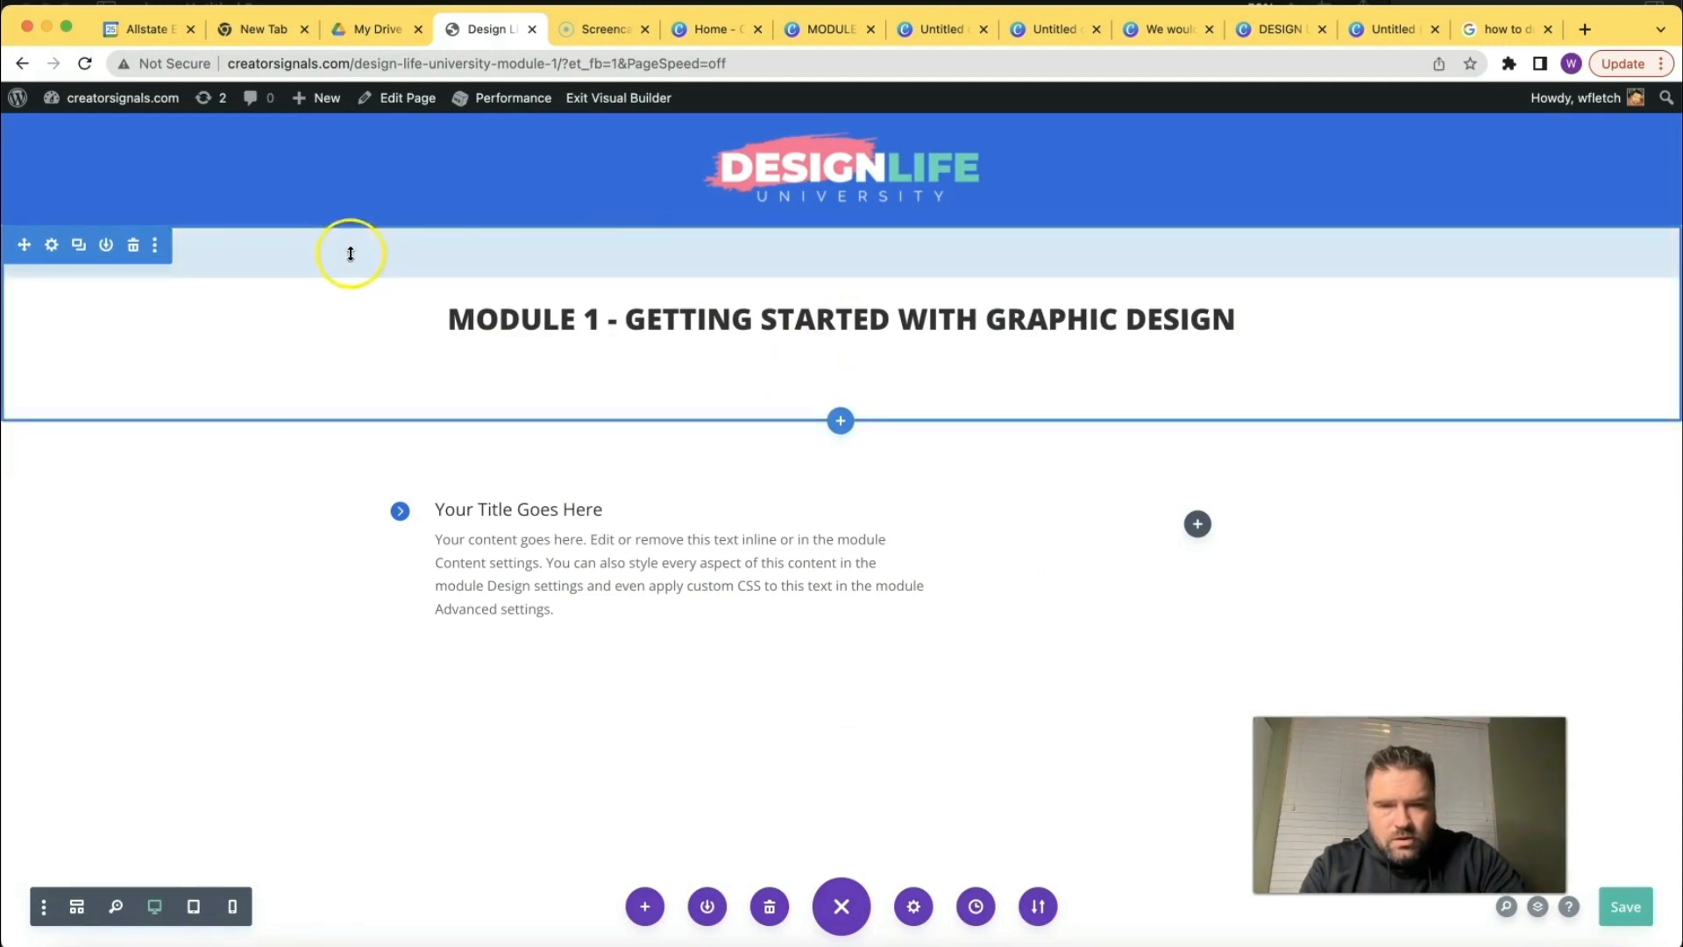
# Set the module title section's top and bottom padding to 0px.
pyautogui.click(52, 249)
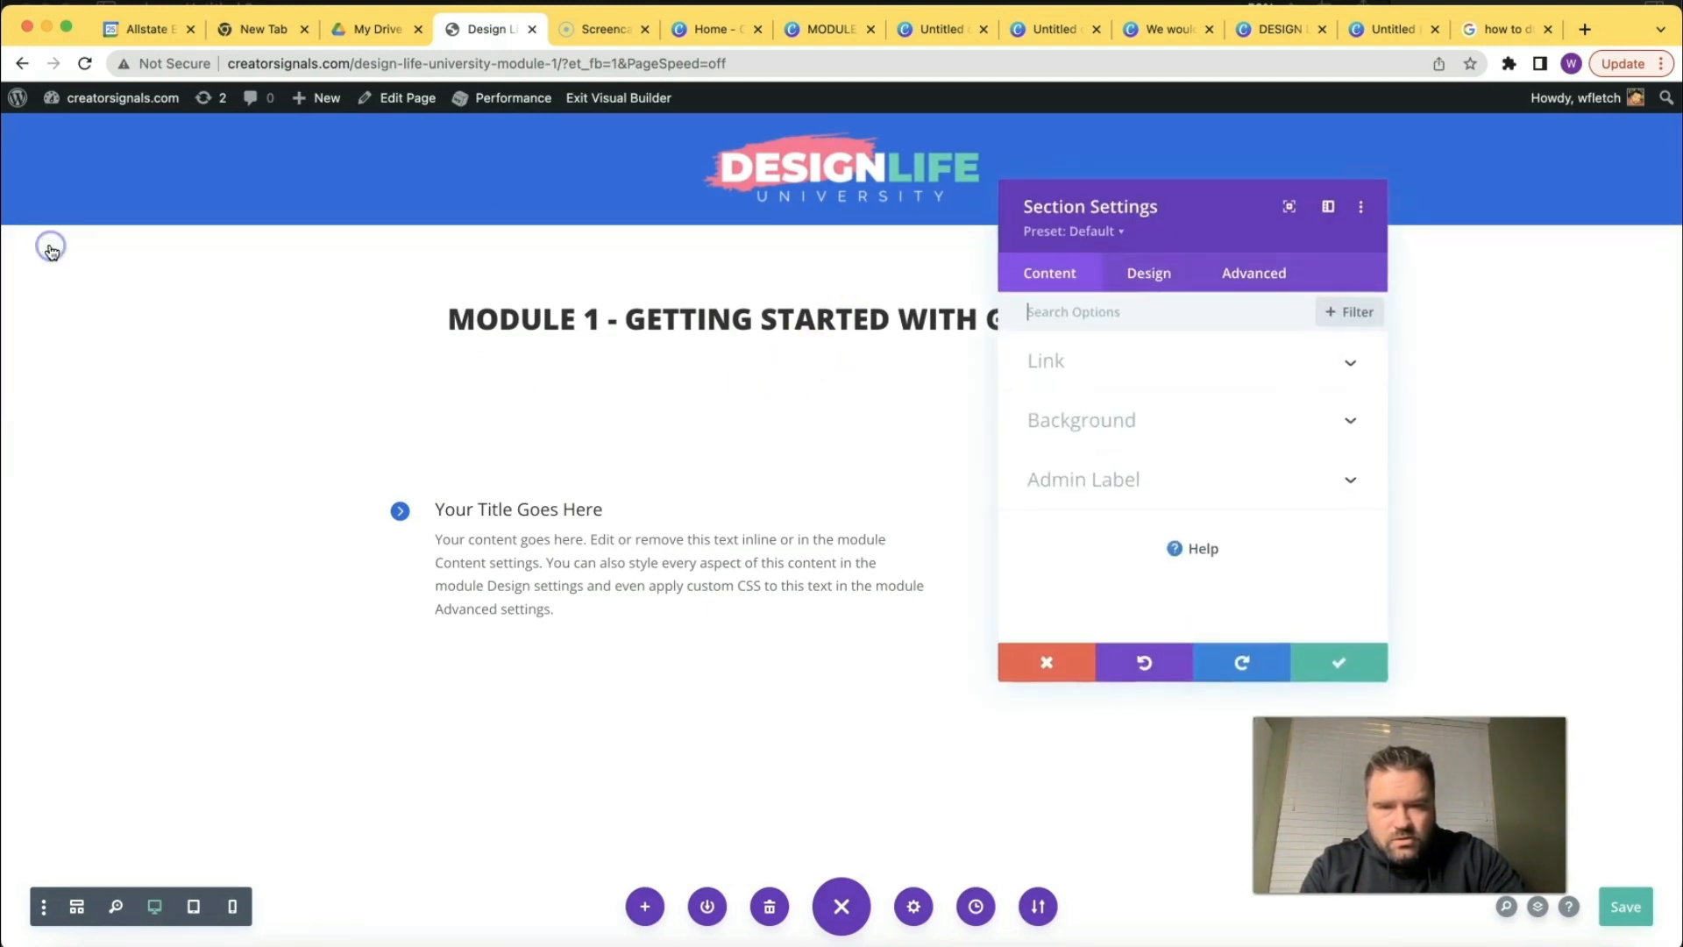
pyautogui.click(1125, 268)
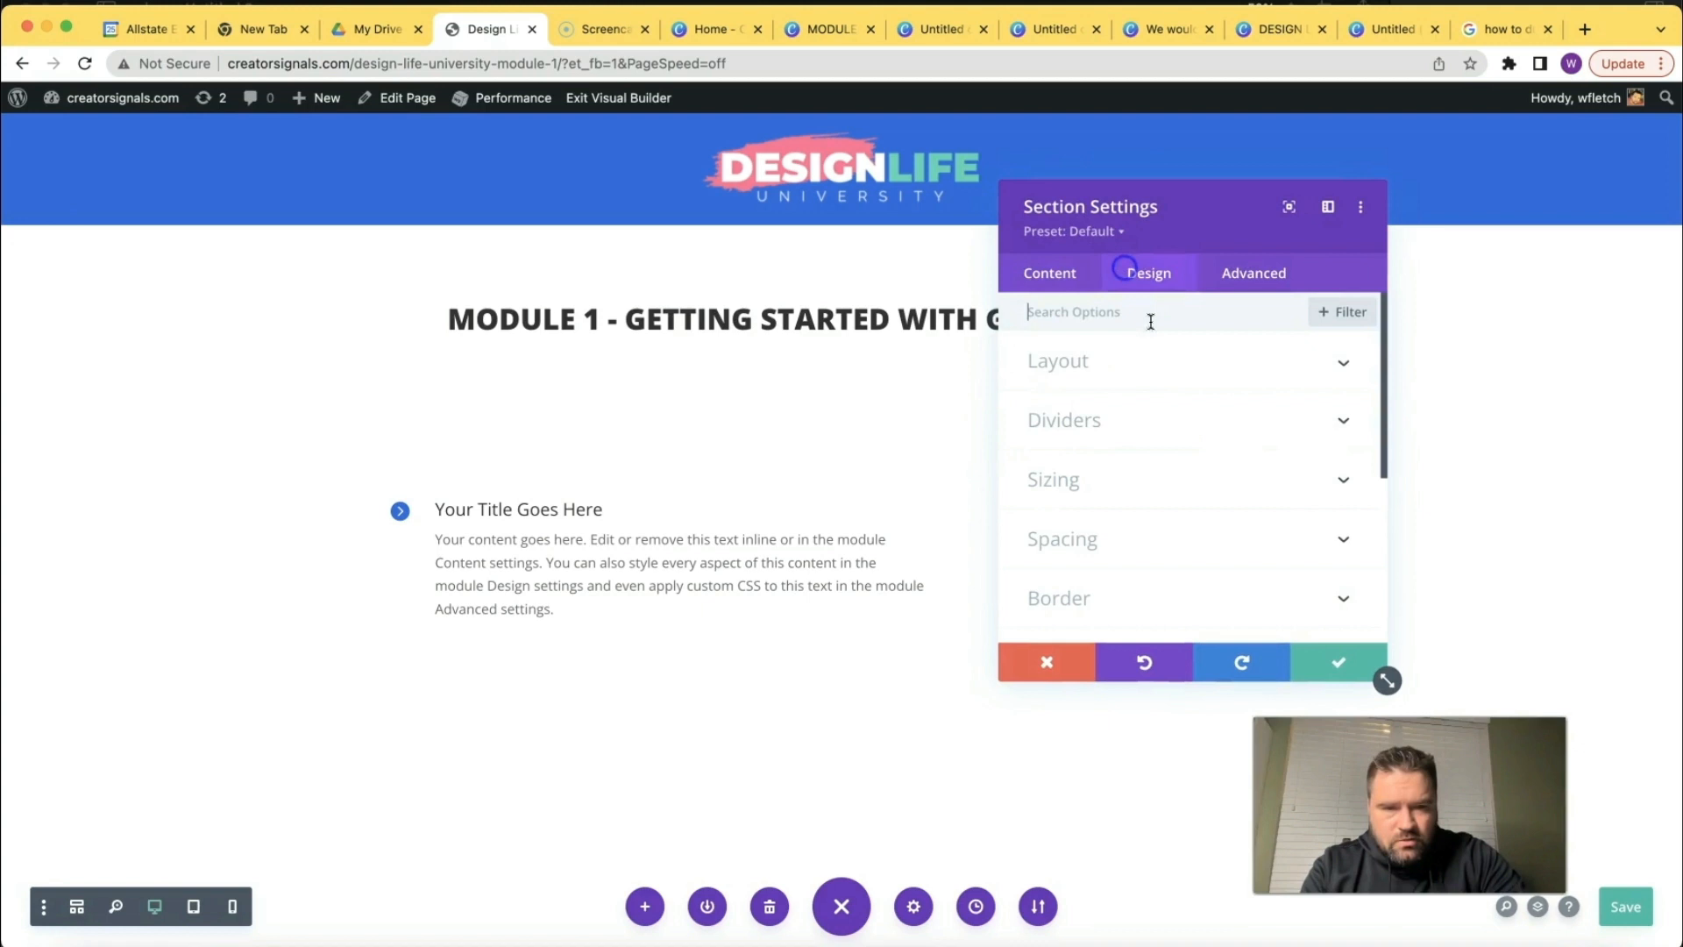
pyautogui.click(1127, 535)
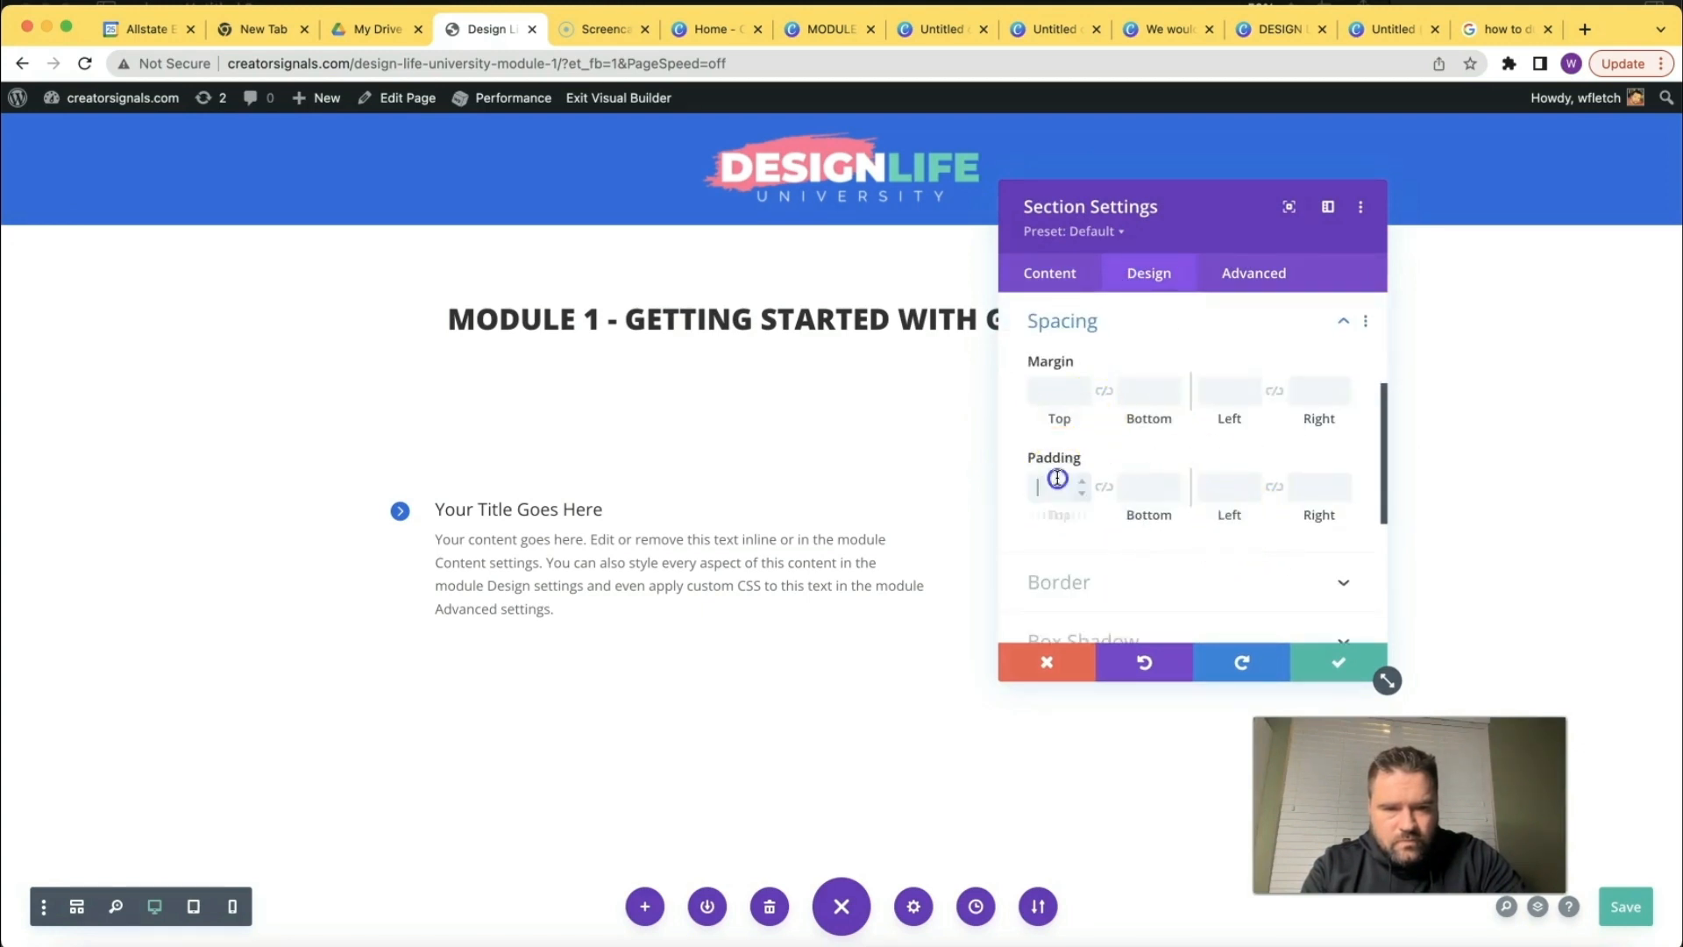
pyautogui.click(1057, 482)
pyautogui.write('0px')
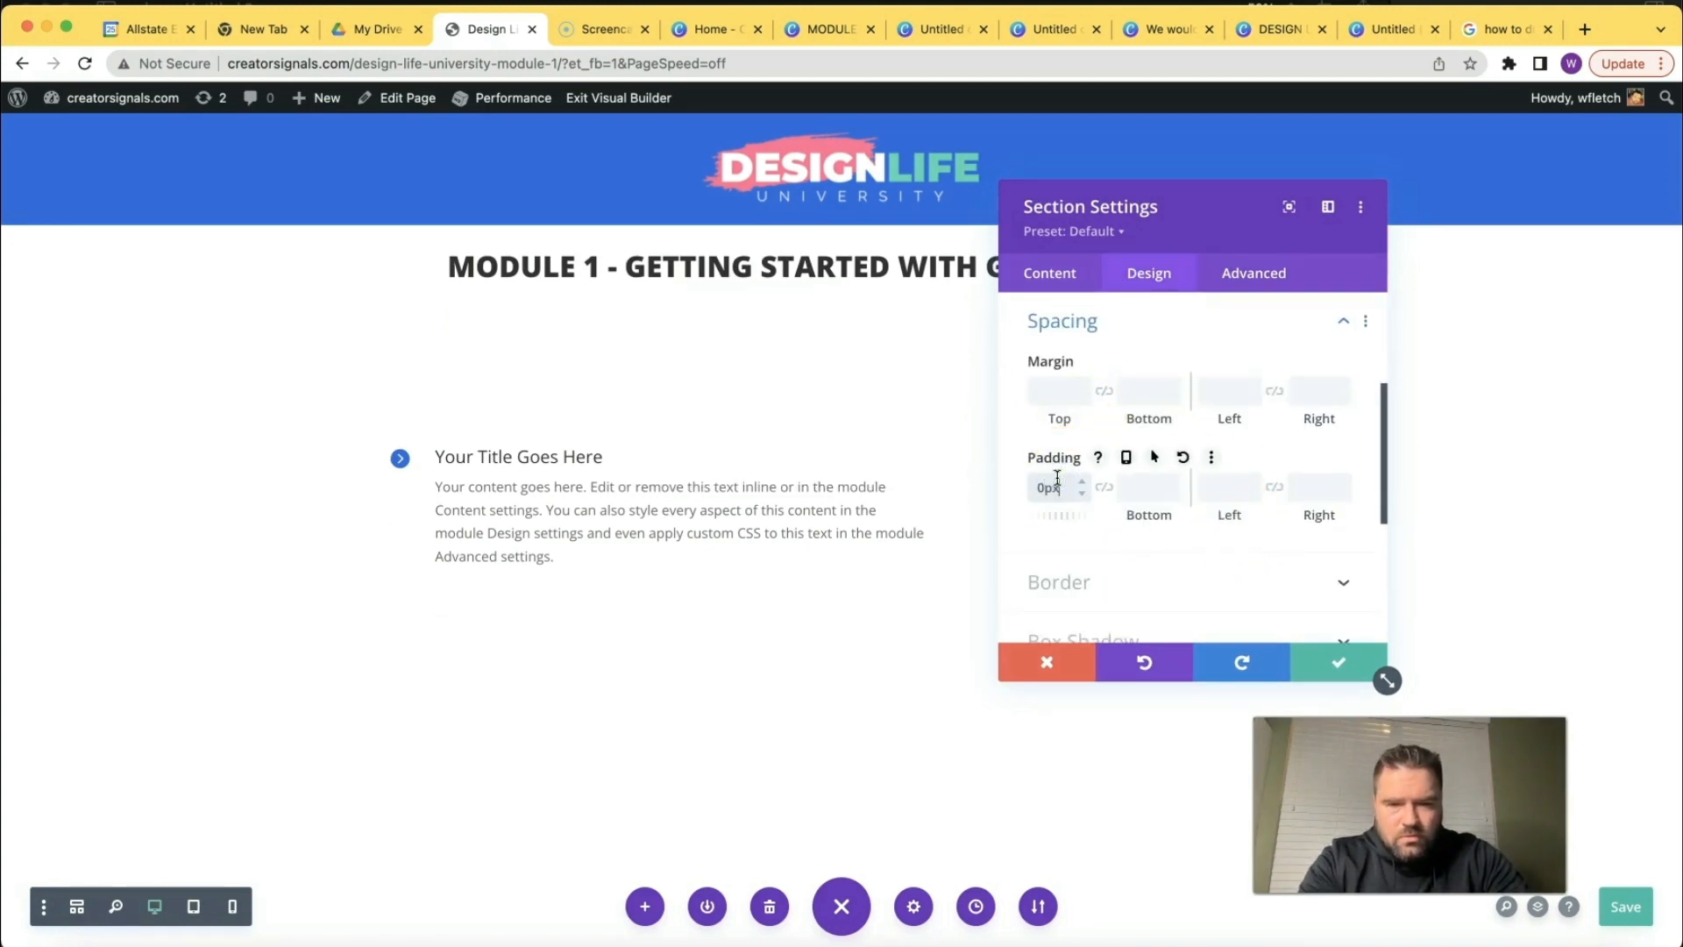
pyautogui.click(1152, 484)
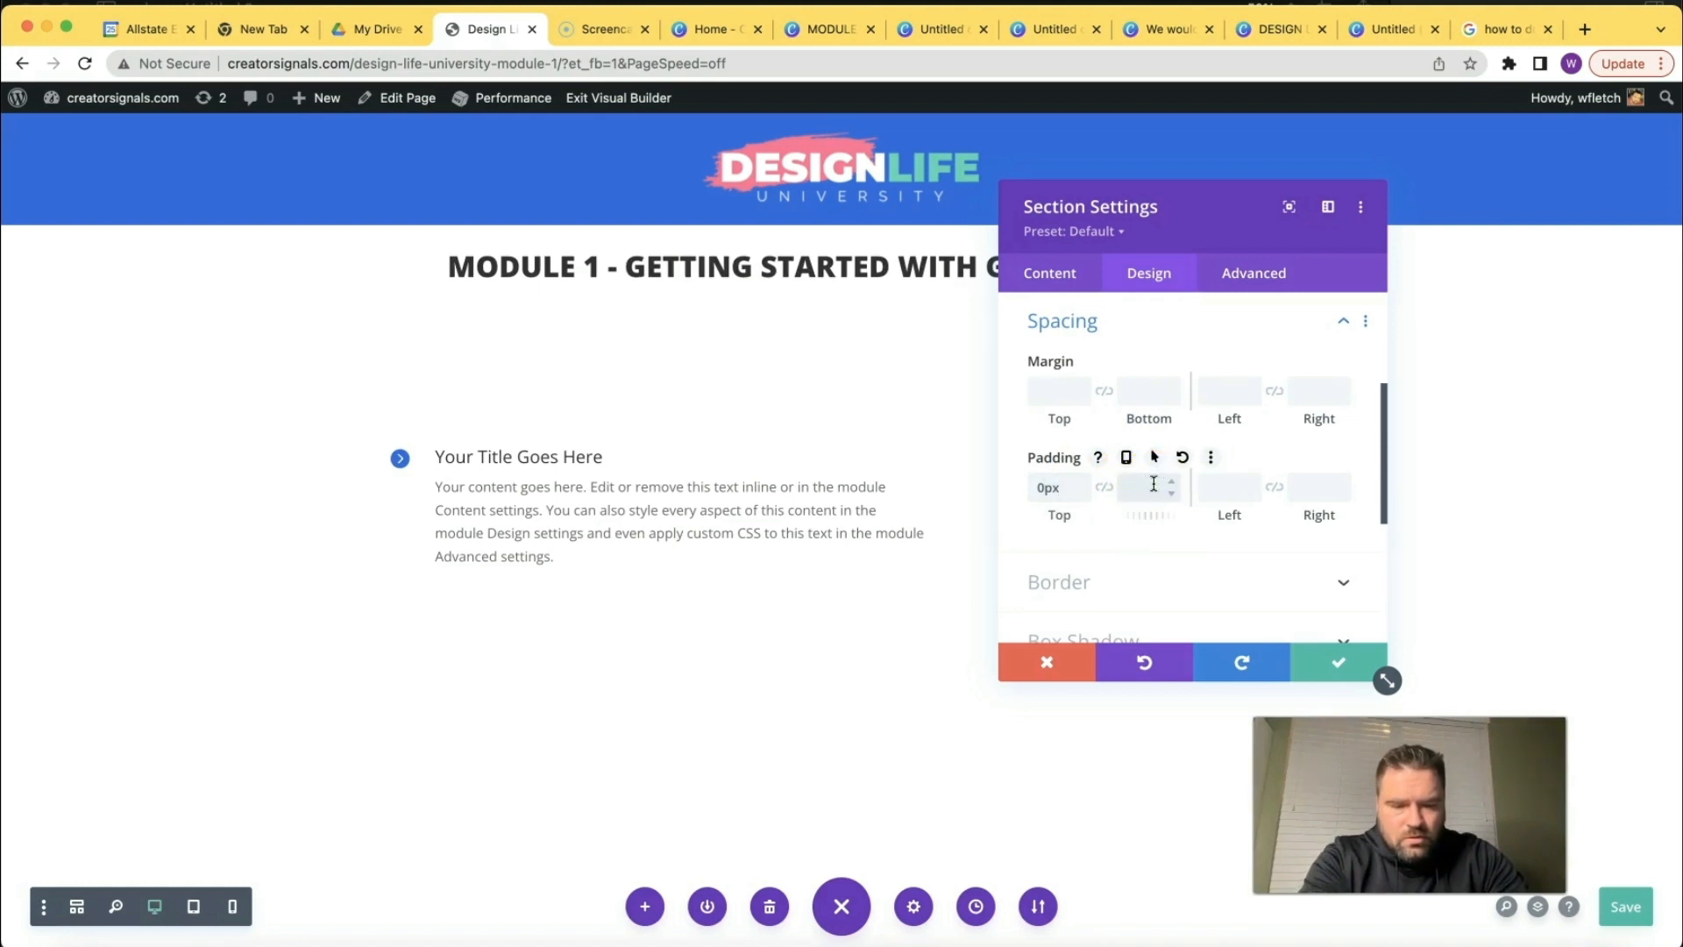
pyautogui.write('0px')
pyautogui.press('Tab')
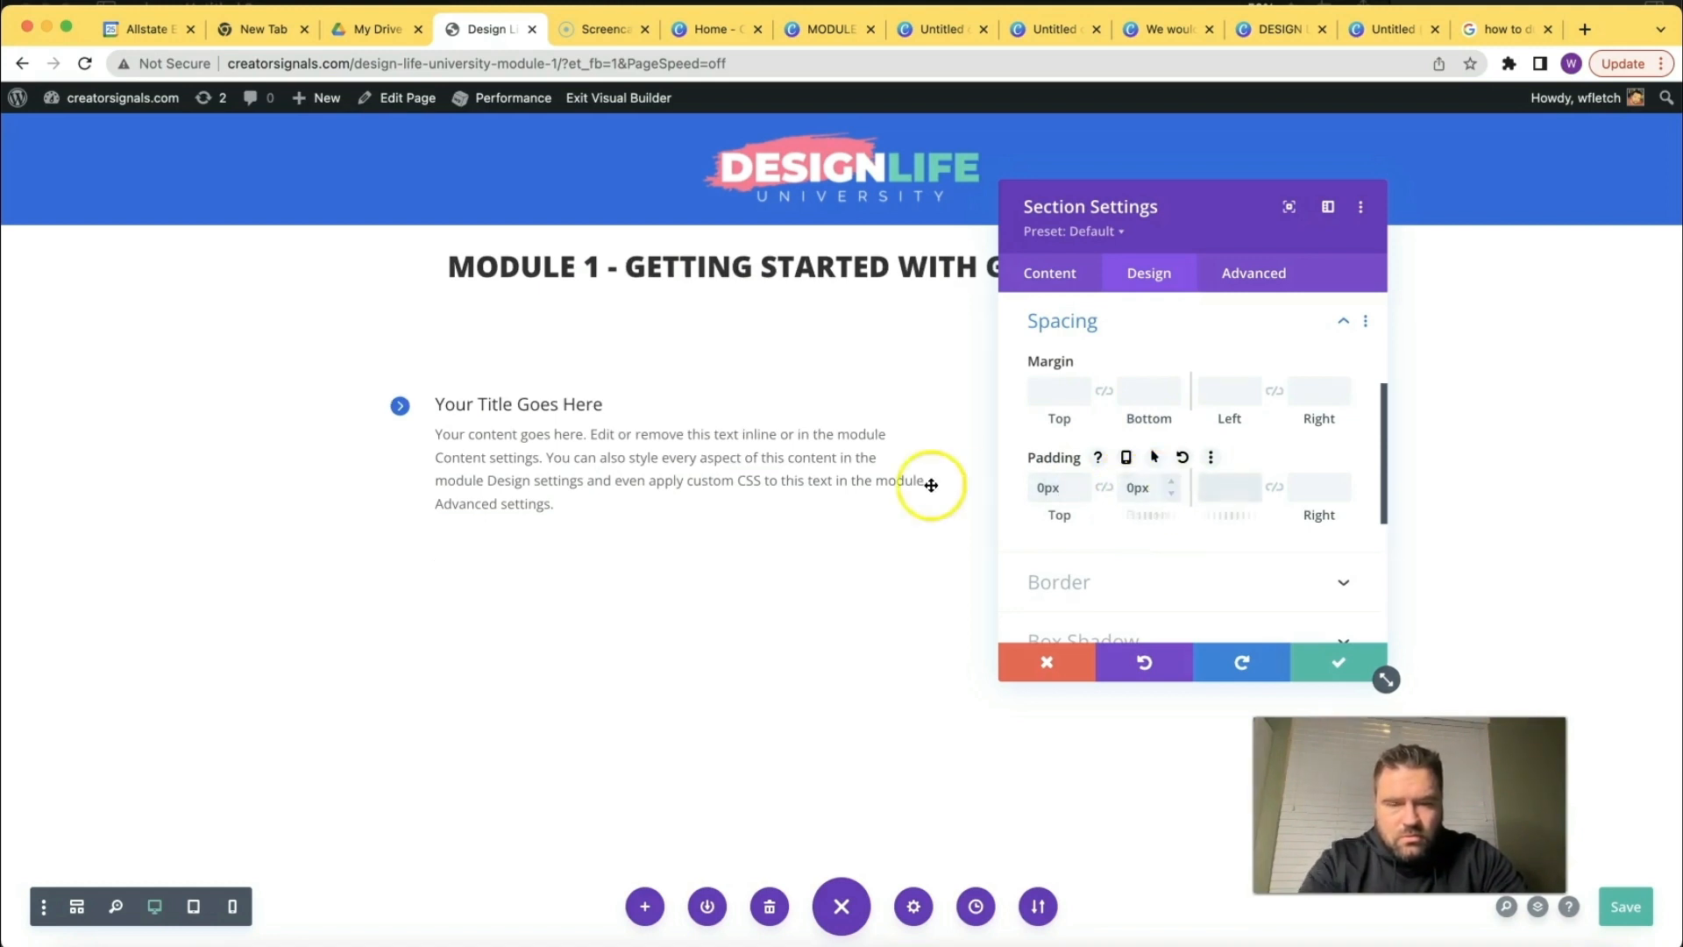
pyautogui.click(1361, 672)
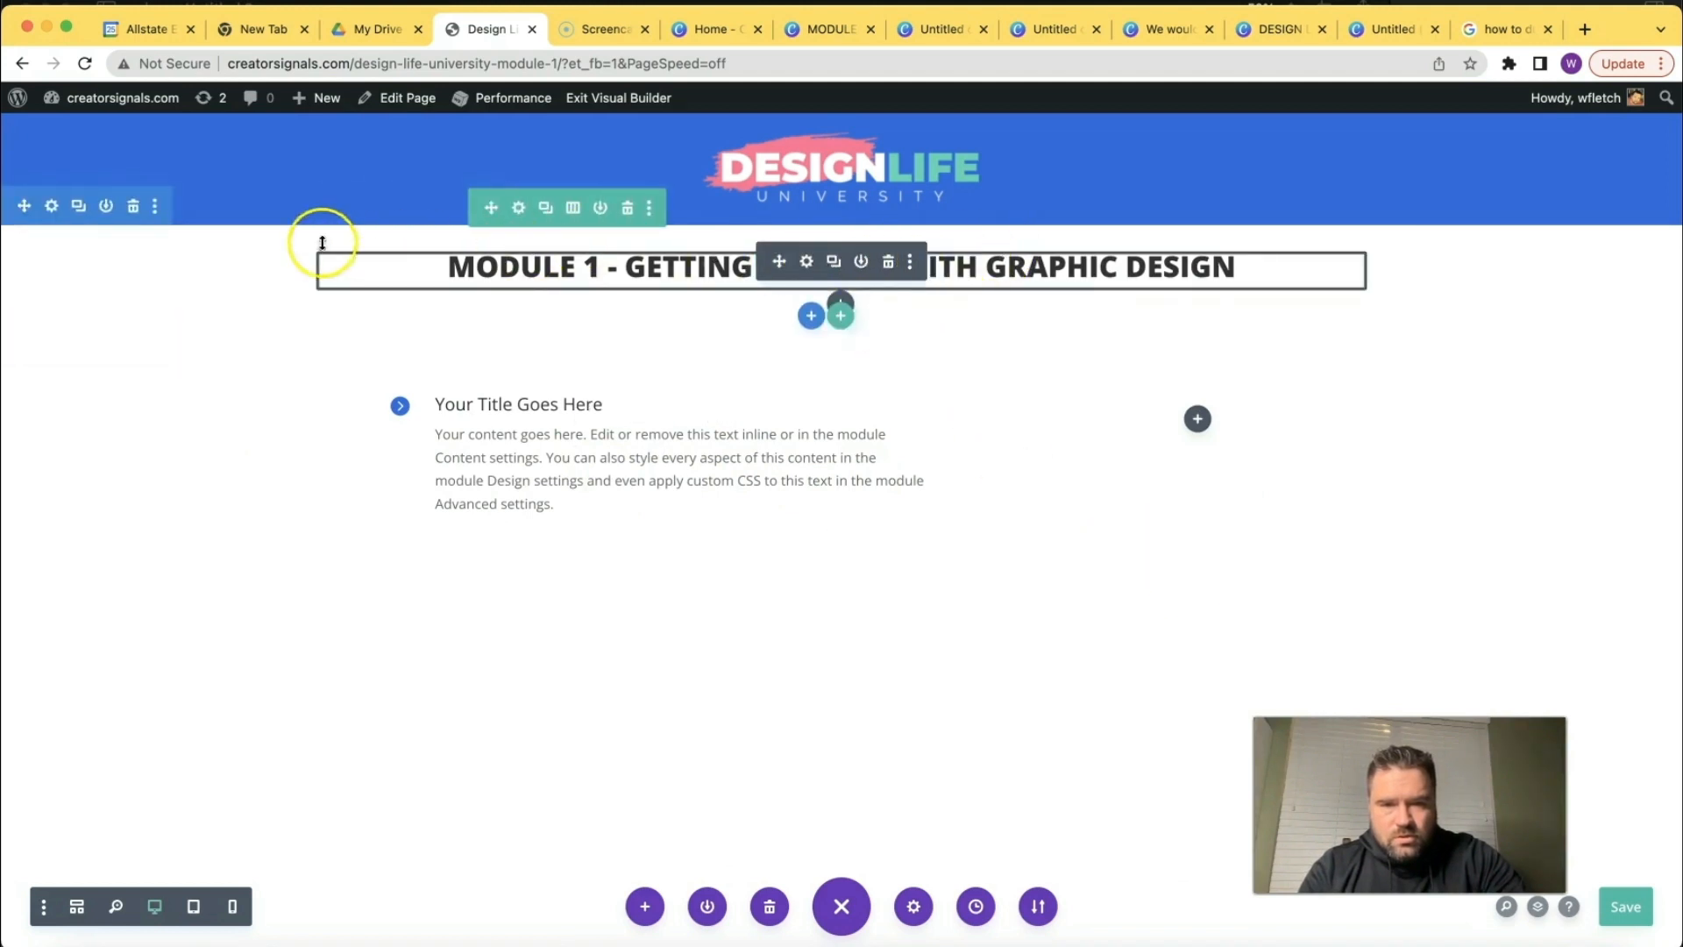
# Set the module title section's top and bottom padding to 10px.
pyautogui.click(42, 207)
pyautogui.click(1138, 273)
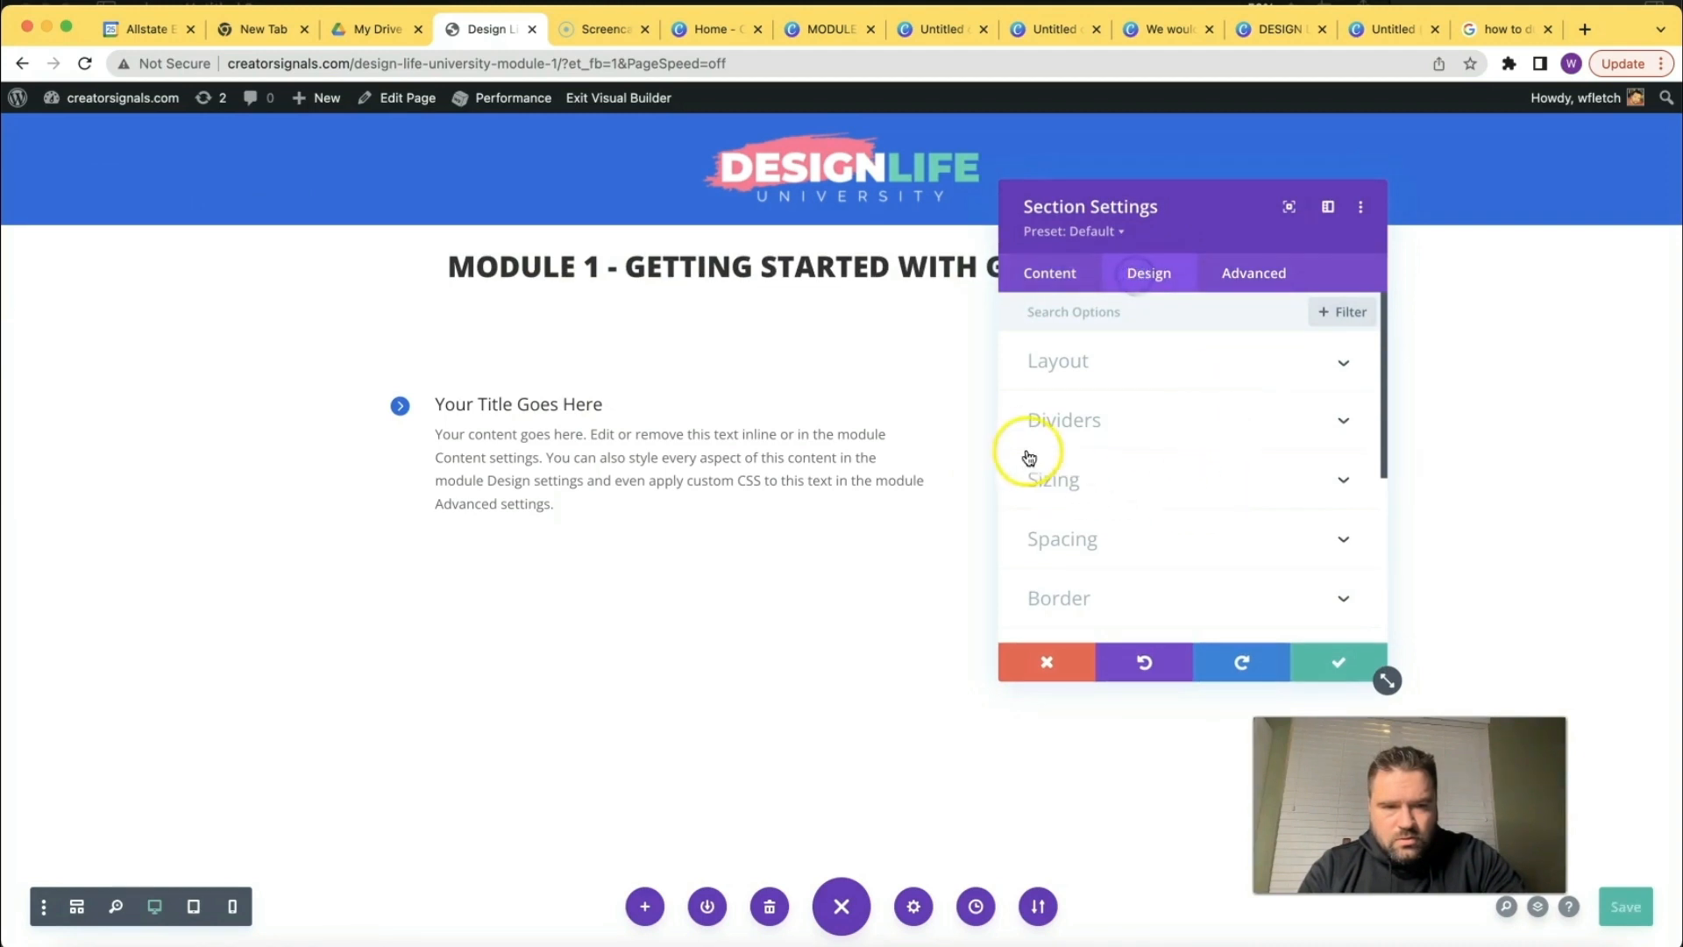
pyautogui.click(1097, 538)
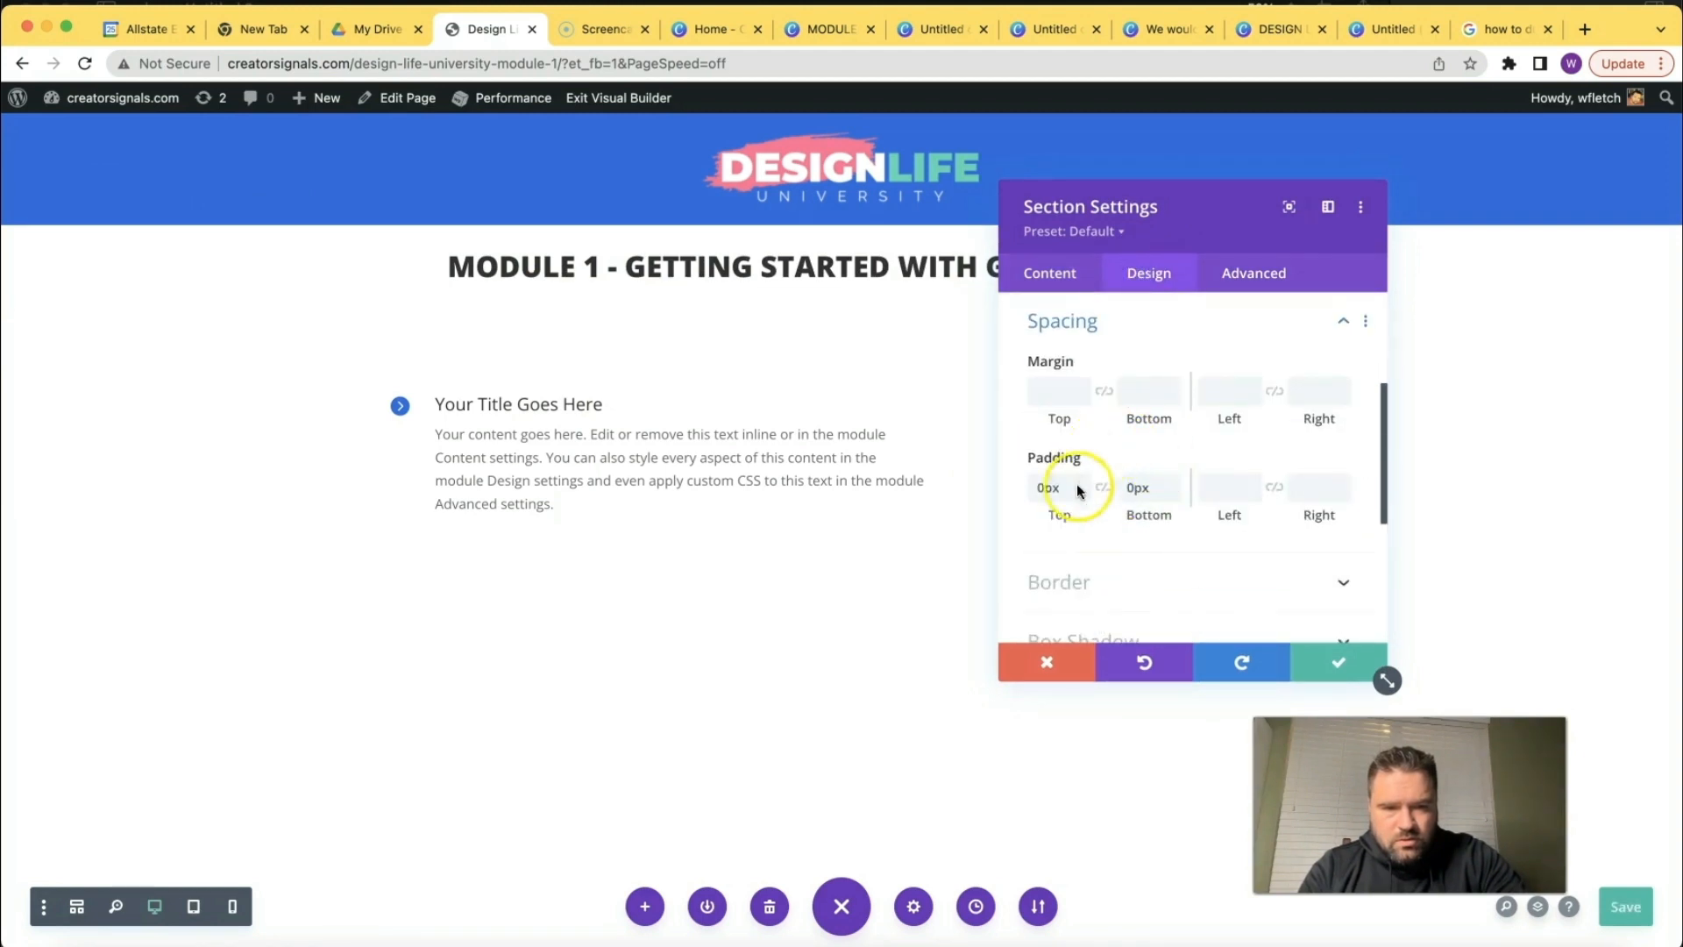
pyautogui.write('10')
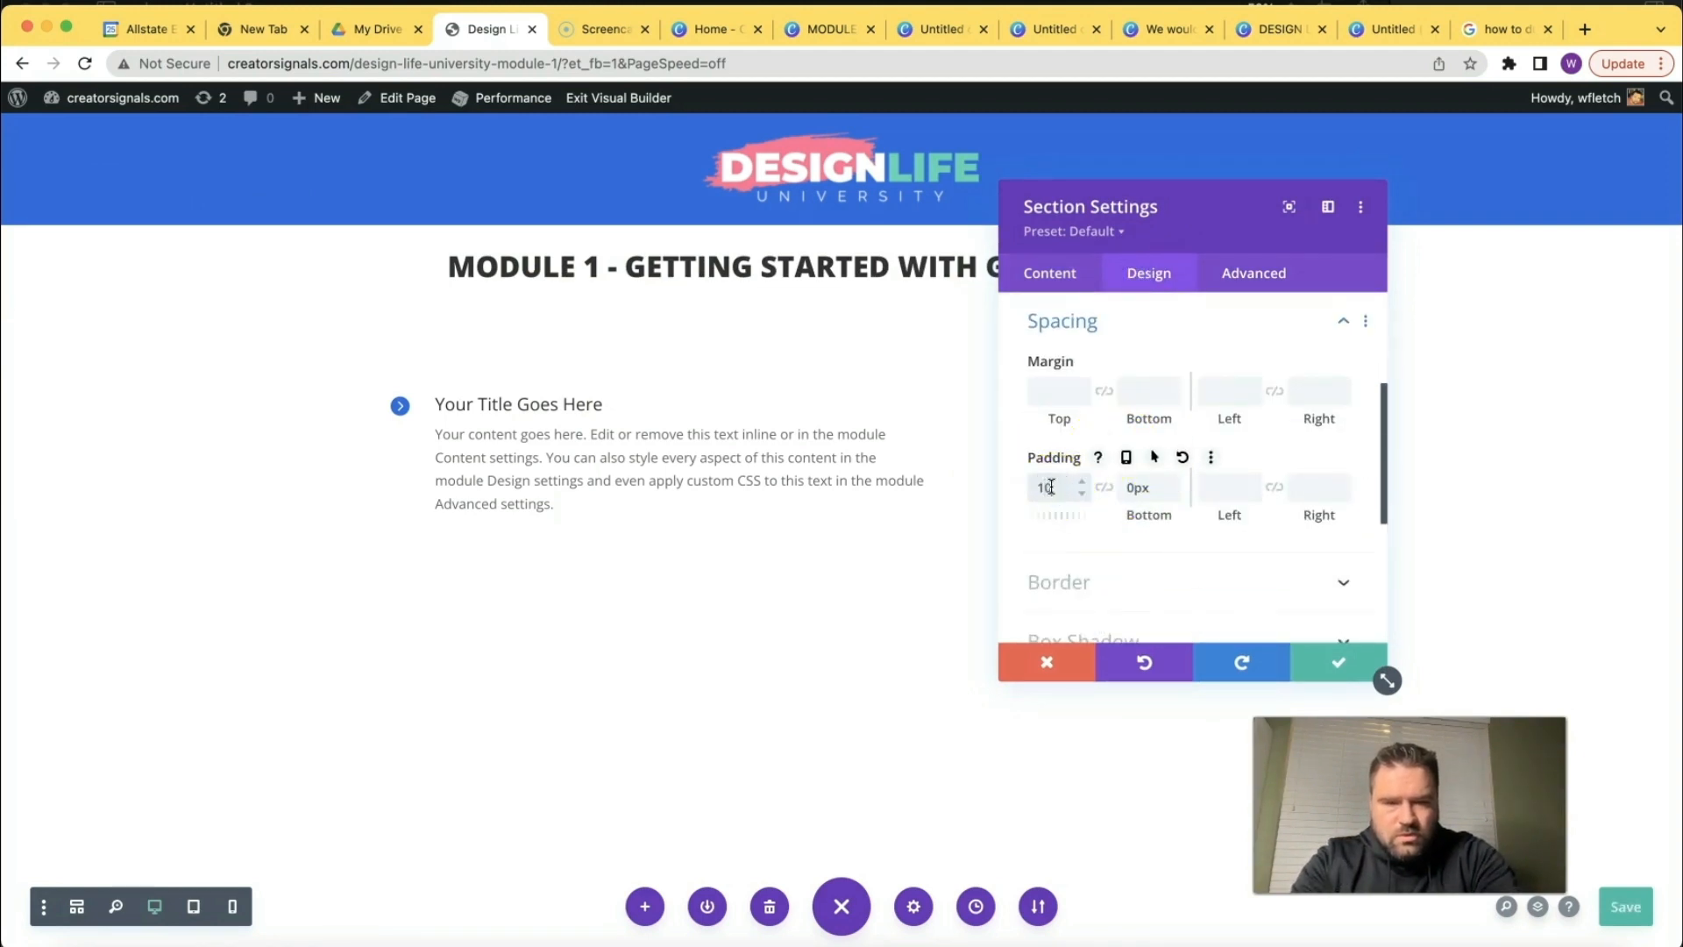
pyautogui.press('Tab')
pyautogui.write('10')
pyautogui.press('Tab')
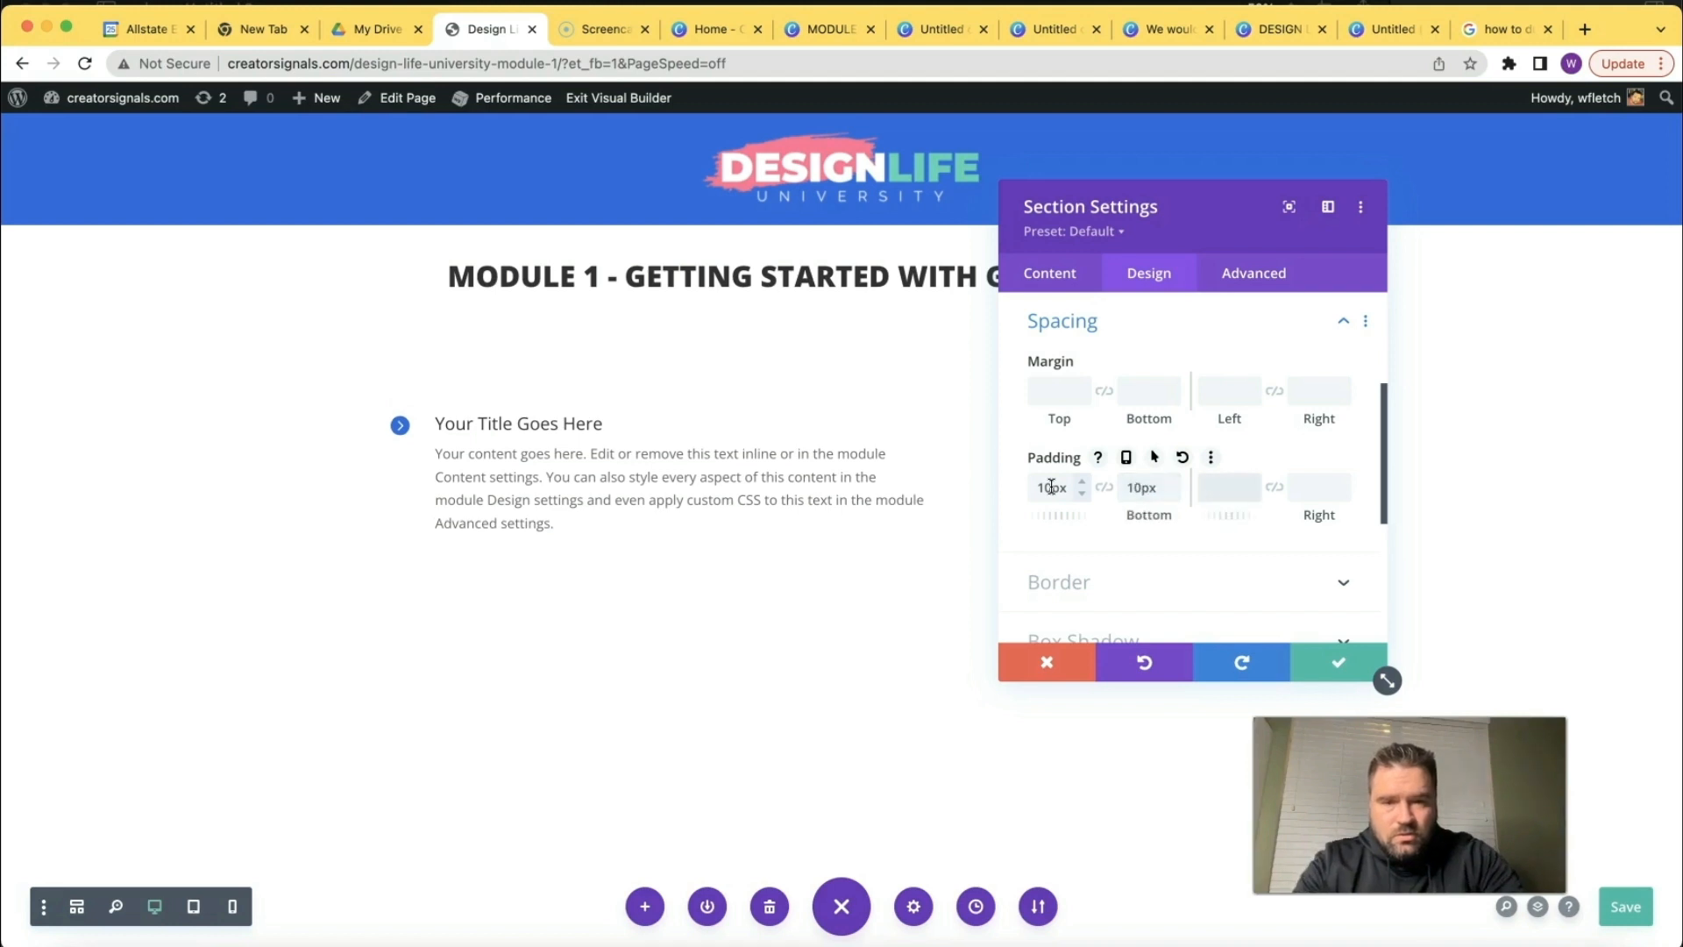
pyautogui.click(1321, 657)
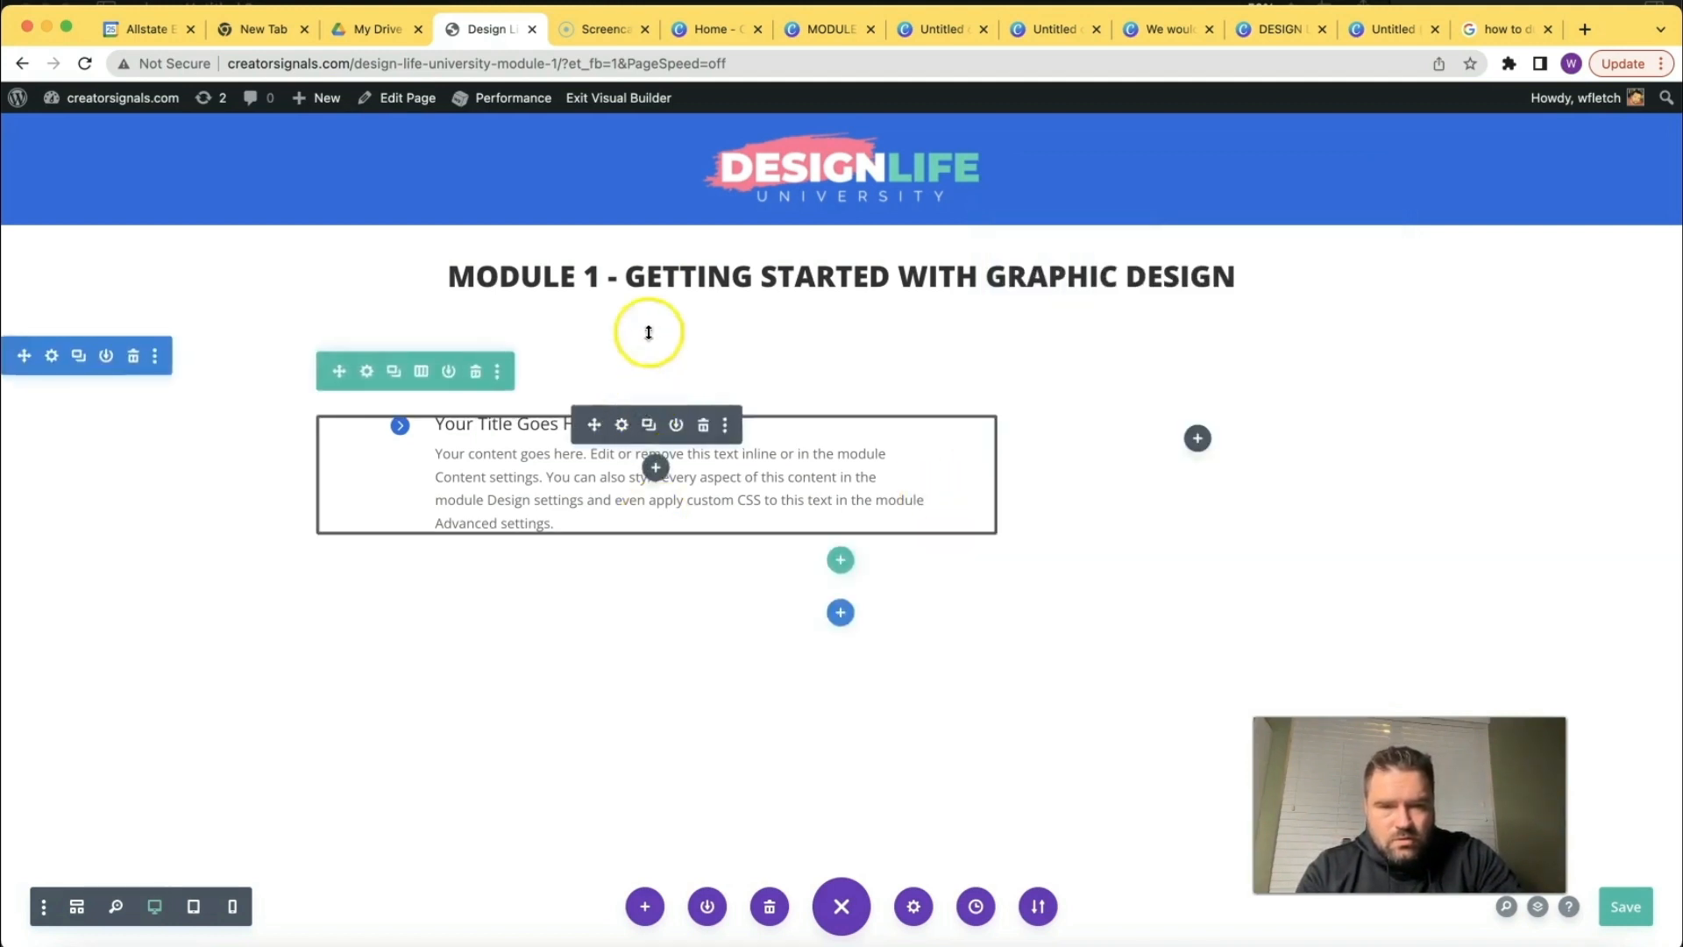
# Set the top padding of the section containing the blurb to 0px.
pyautogui.click(52, 360)
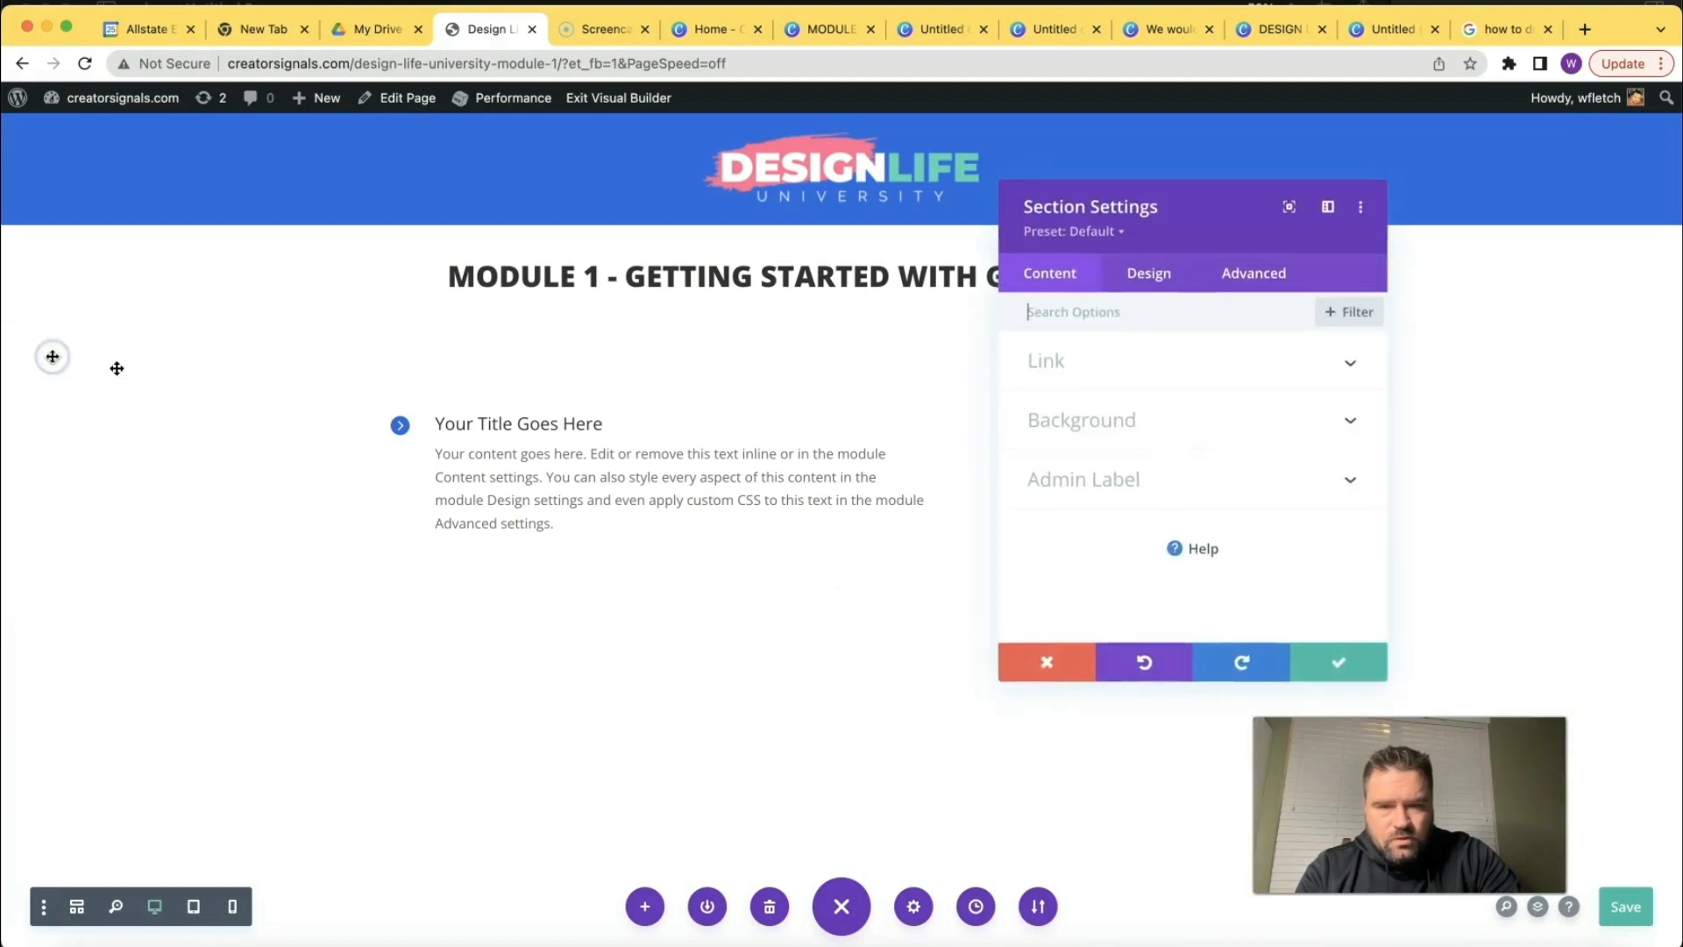
pyautogui.click(1144, 279)
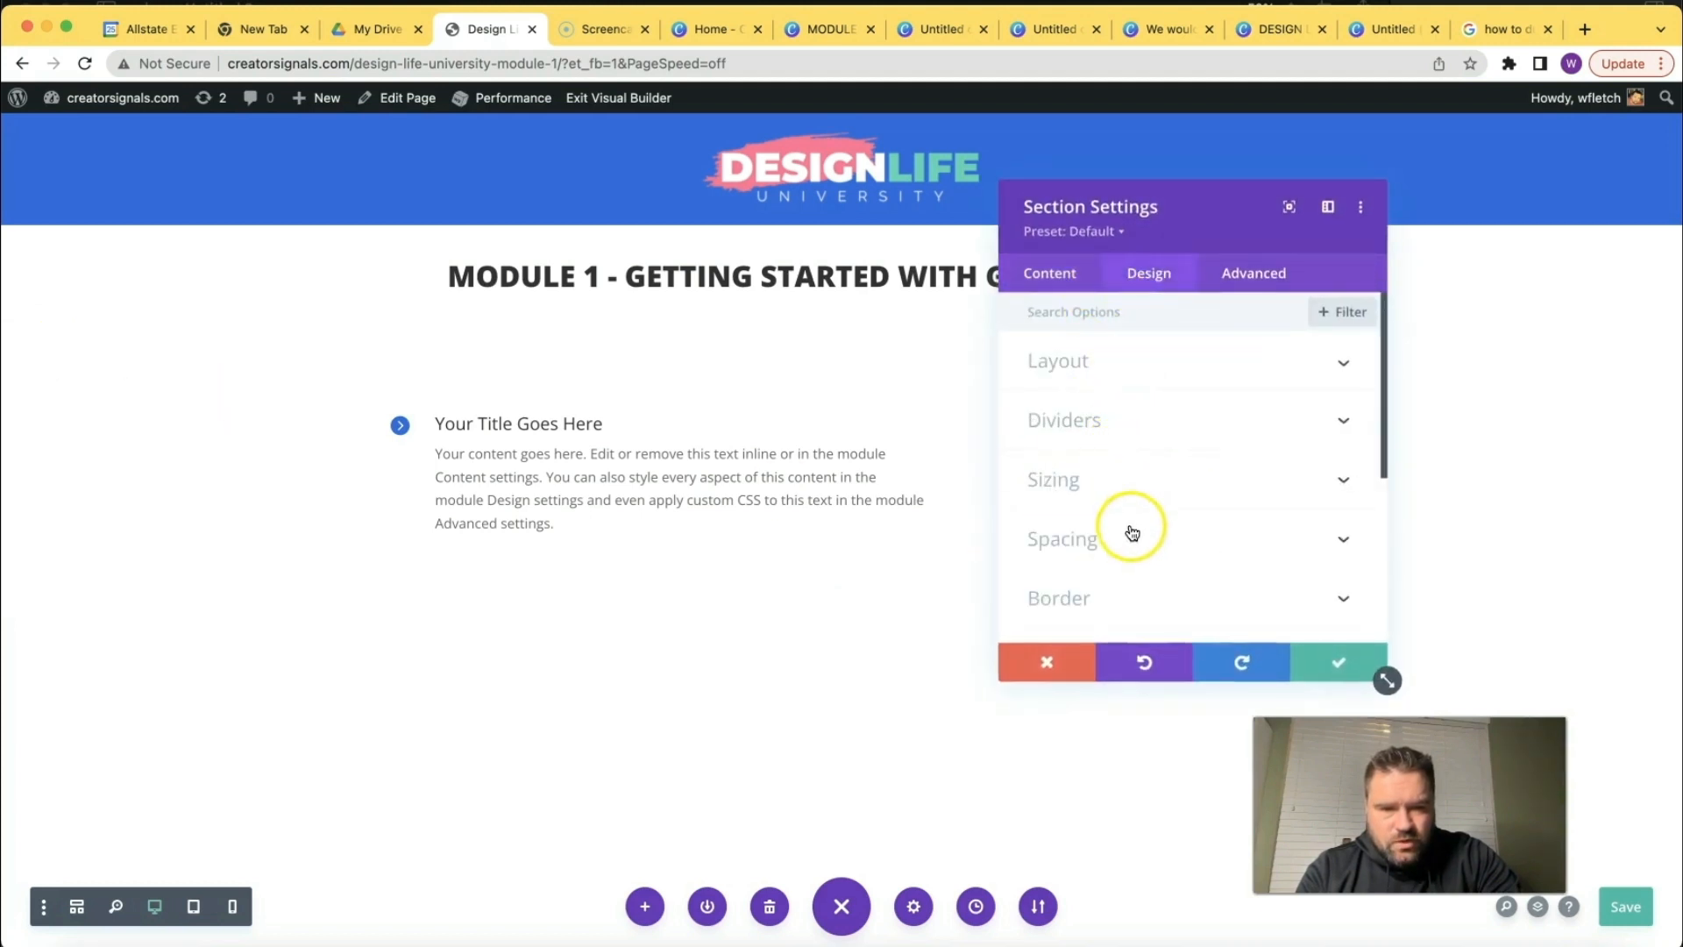
pyautogui.click(1119, 545)
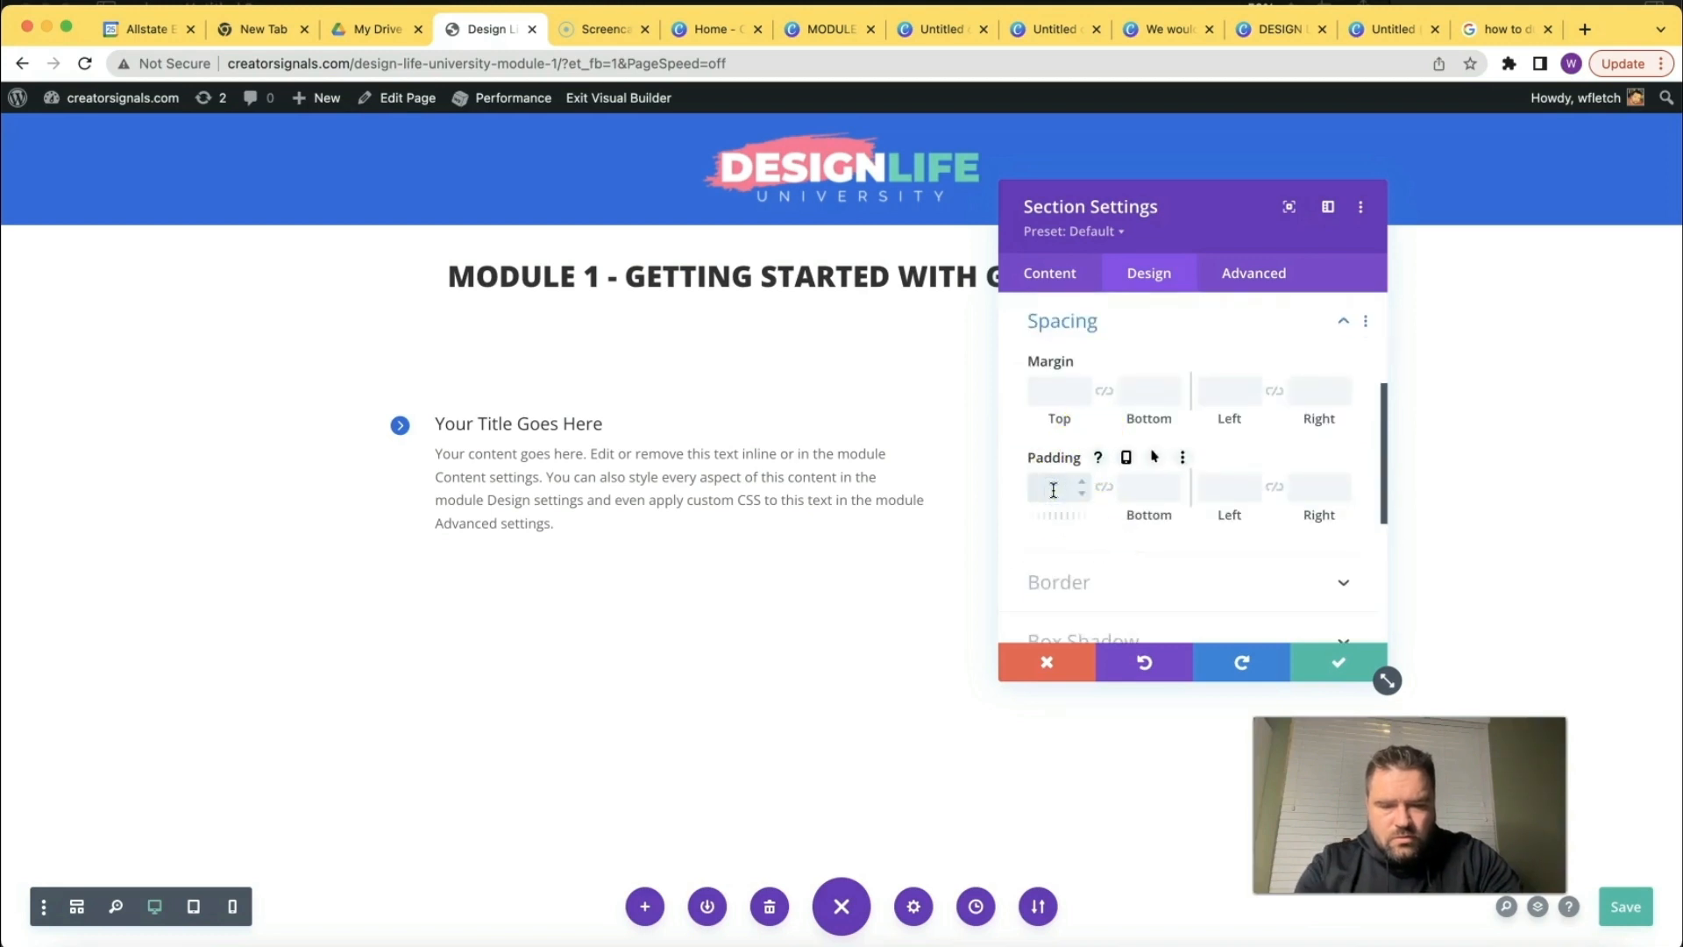
pyautogui.press('Tab')
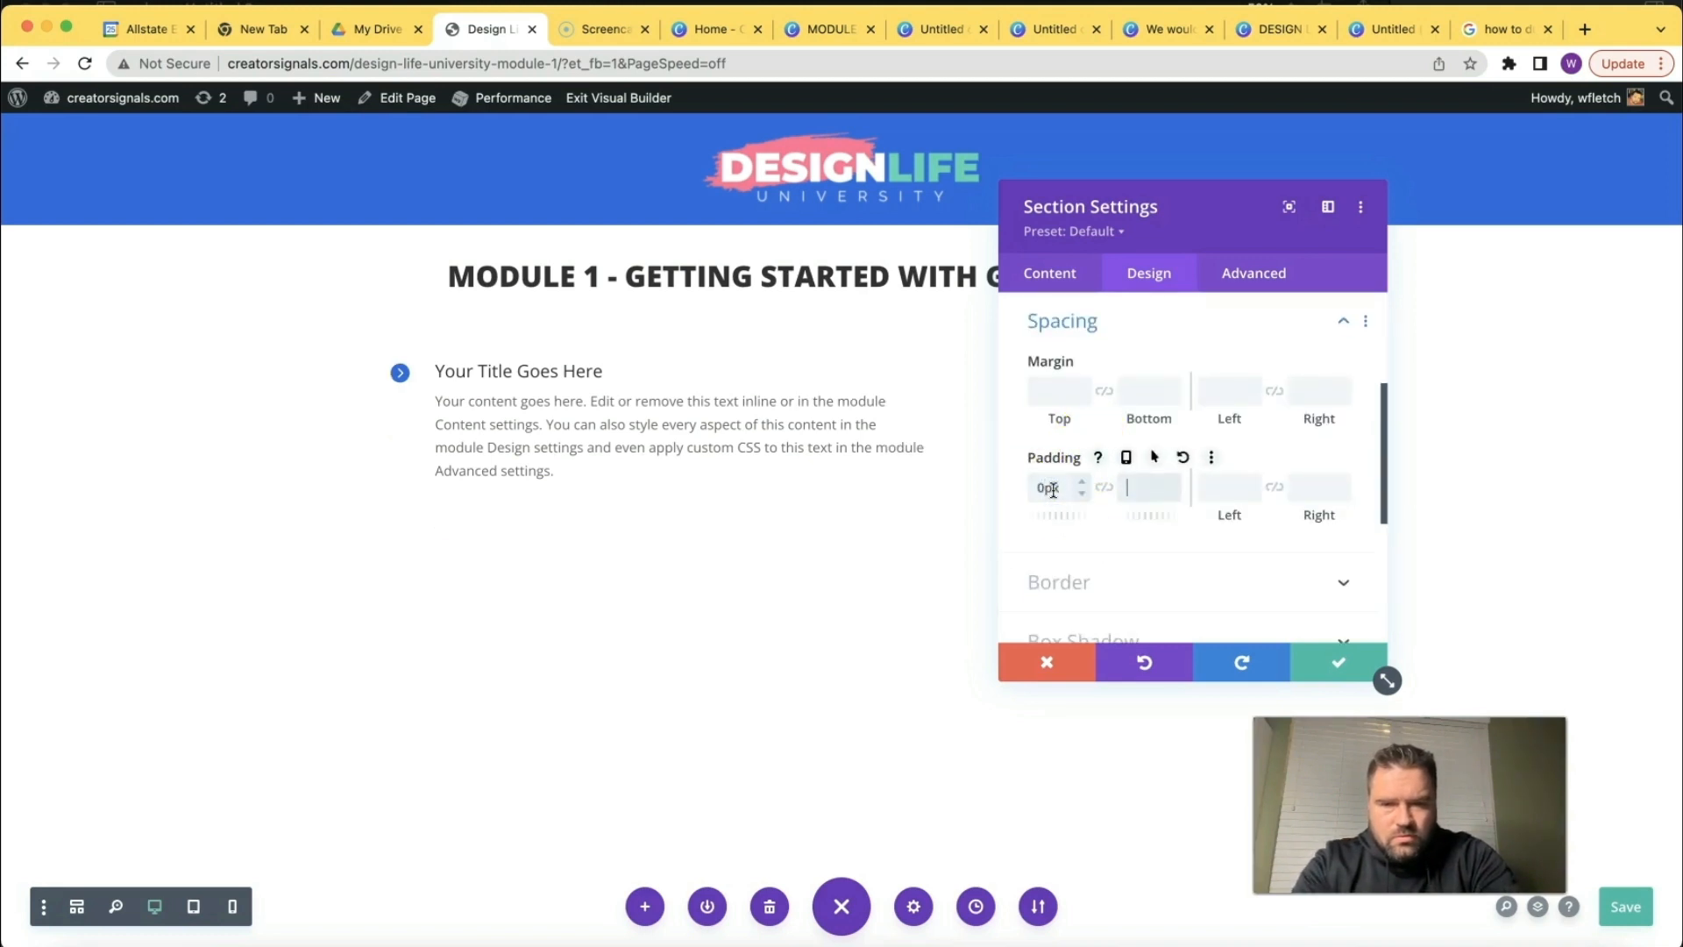
pyautogui.click(1337, 662)
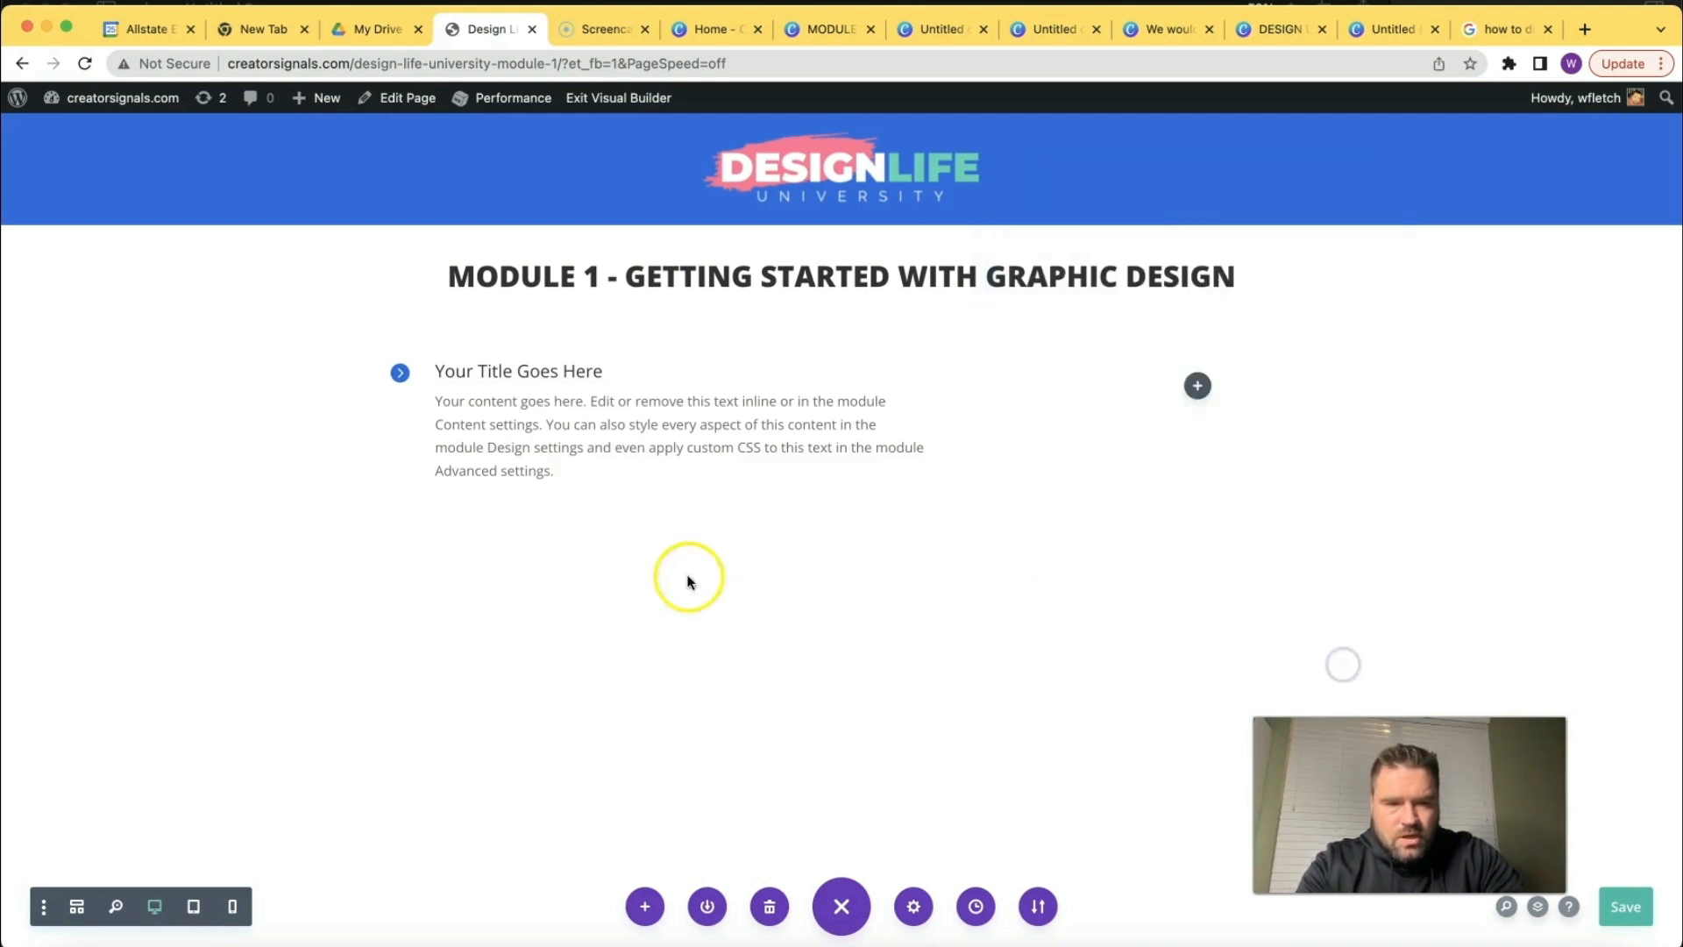
# Replace the blurb's placeholder title with "The Foundation Of Good Design".
pyautogui.moveTo(526, 365)
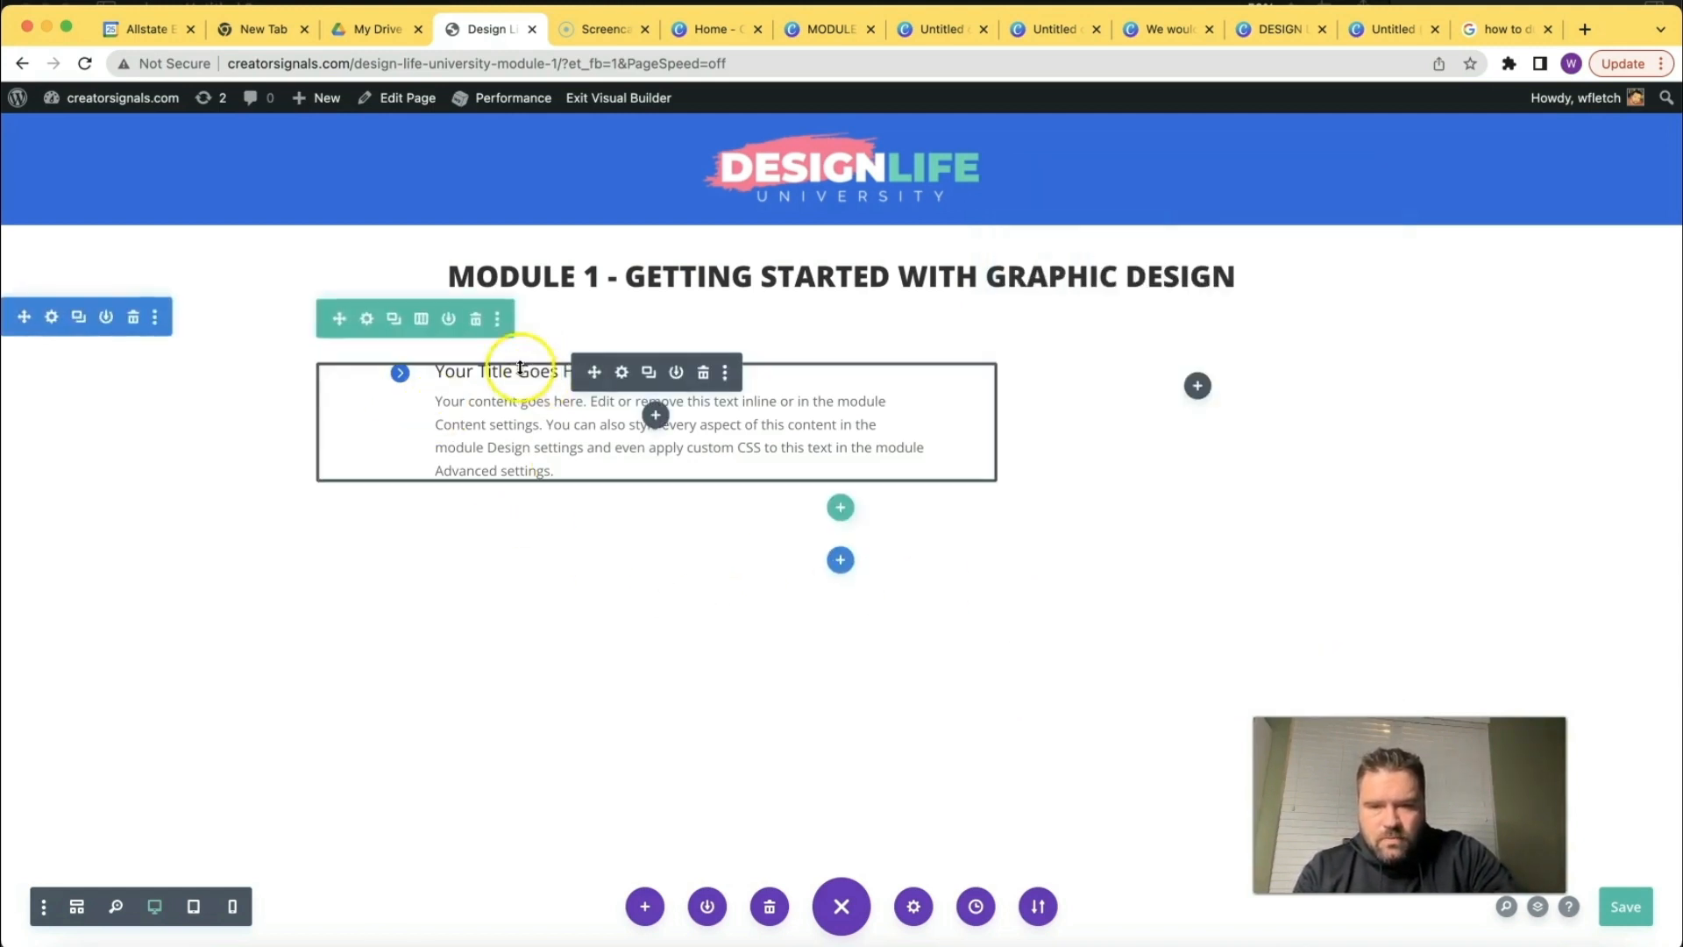
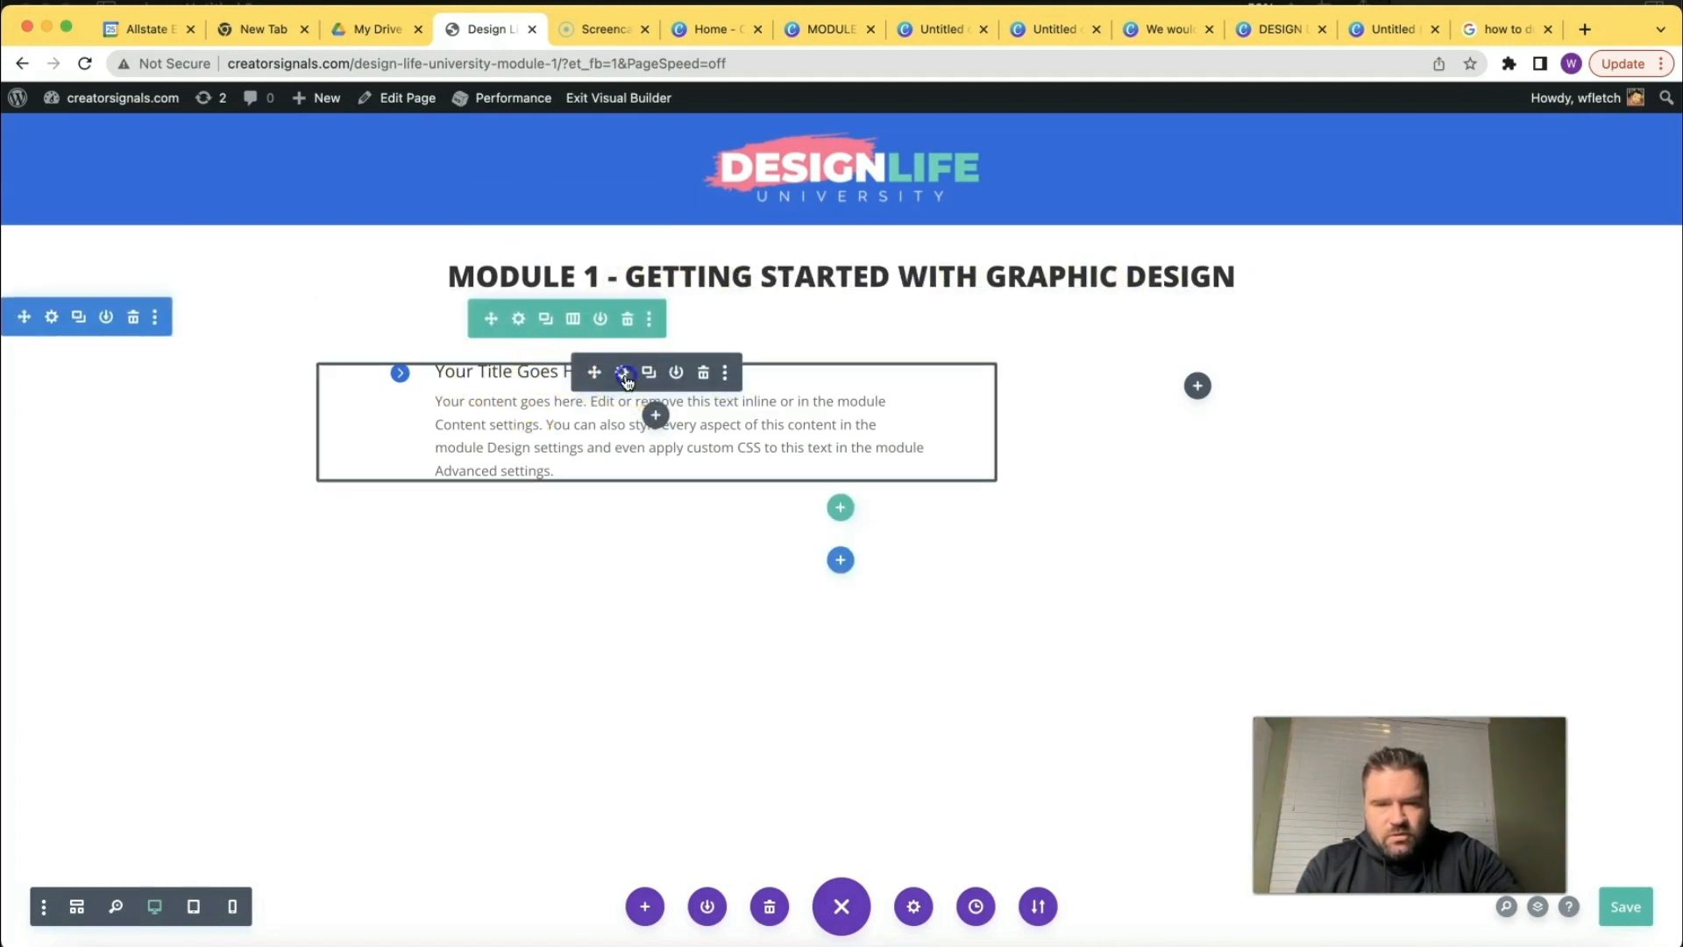
pyautogui.click(624, 375)
pyautogui.tripleClick(1143, 429)
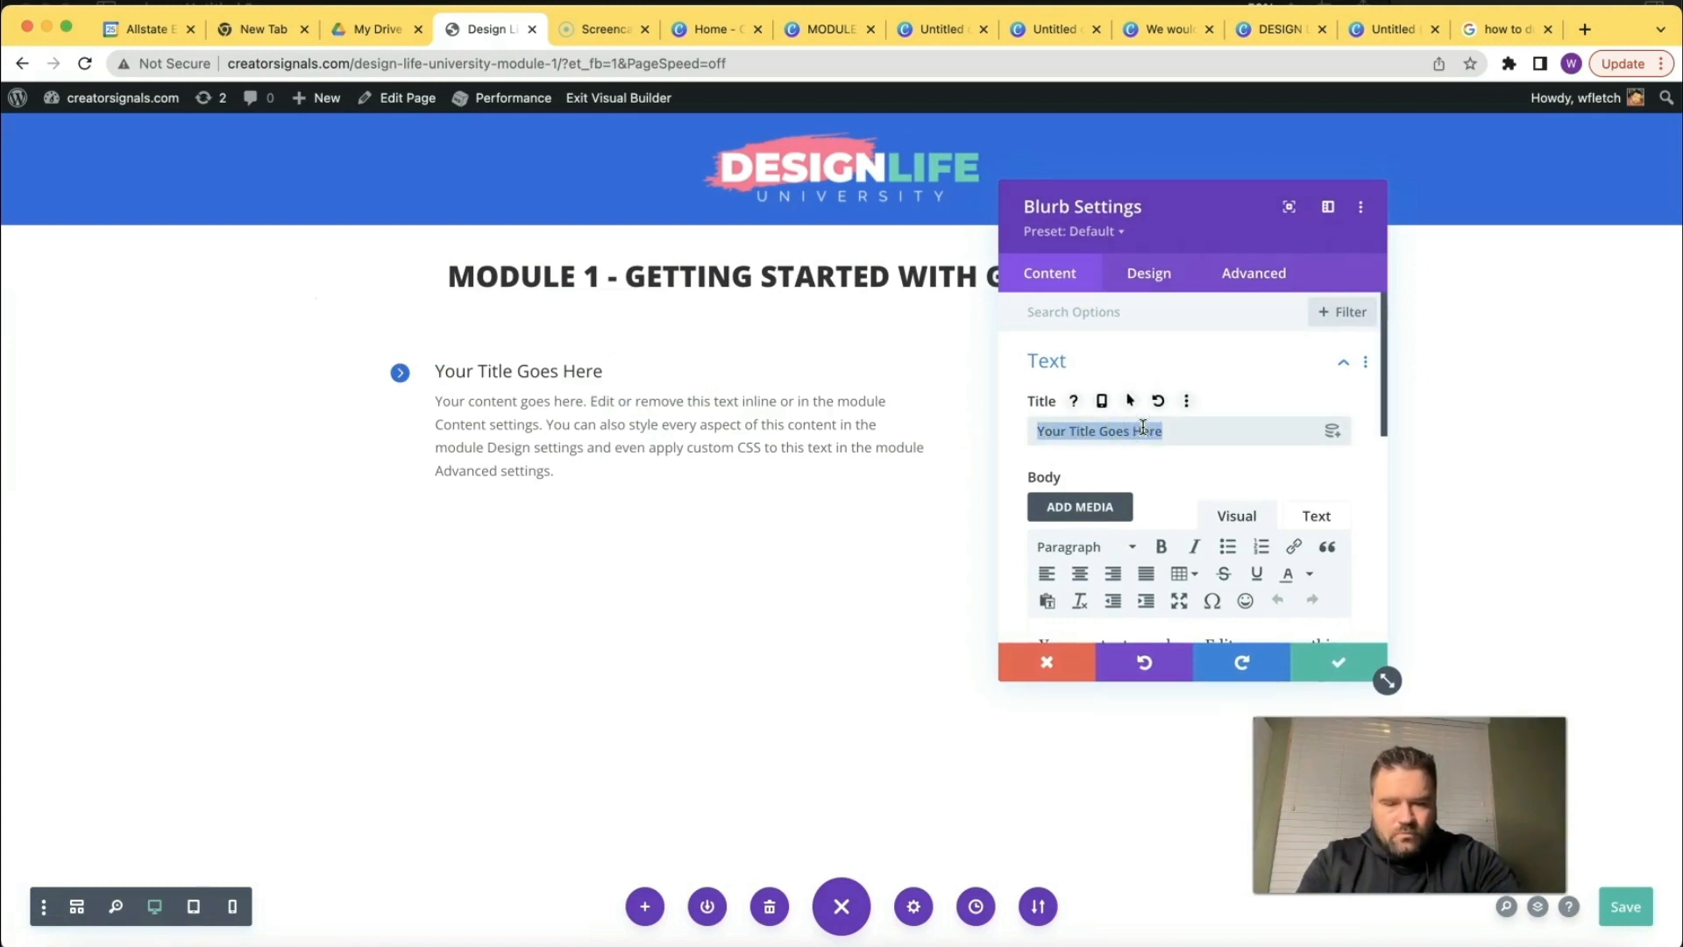
pyautogui.write('The Foundation Of Good Design')
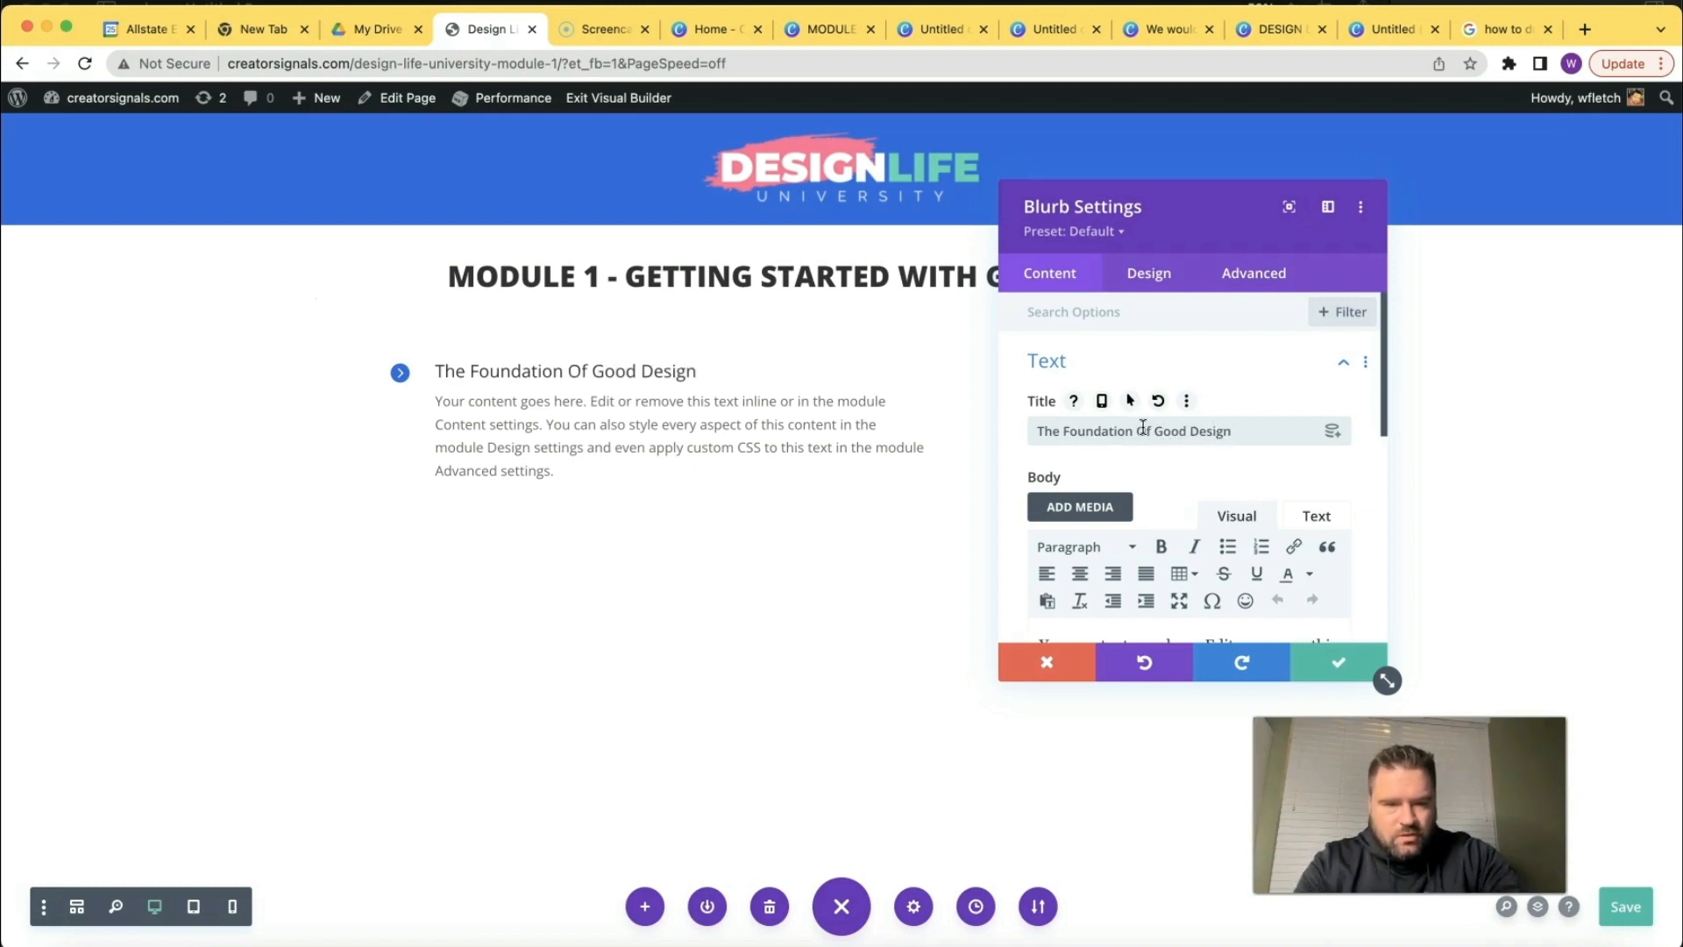
pyautogui.click(1338, 661)
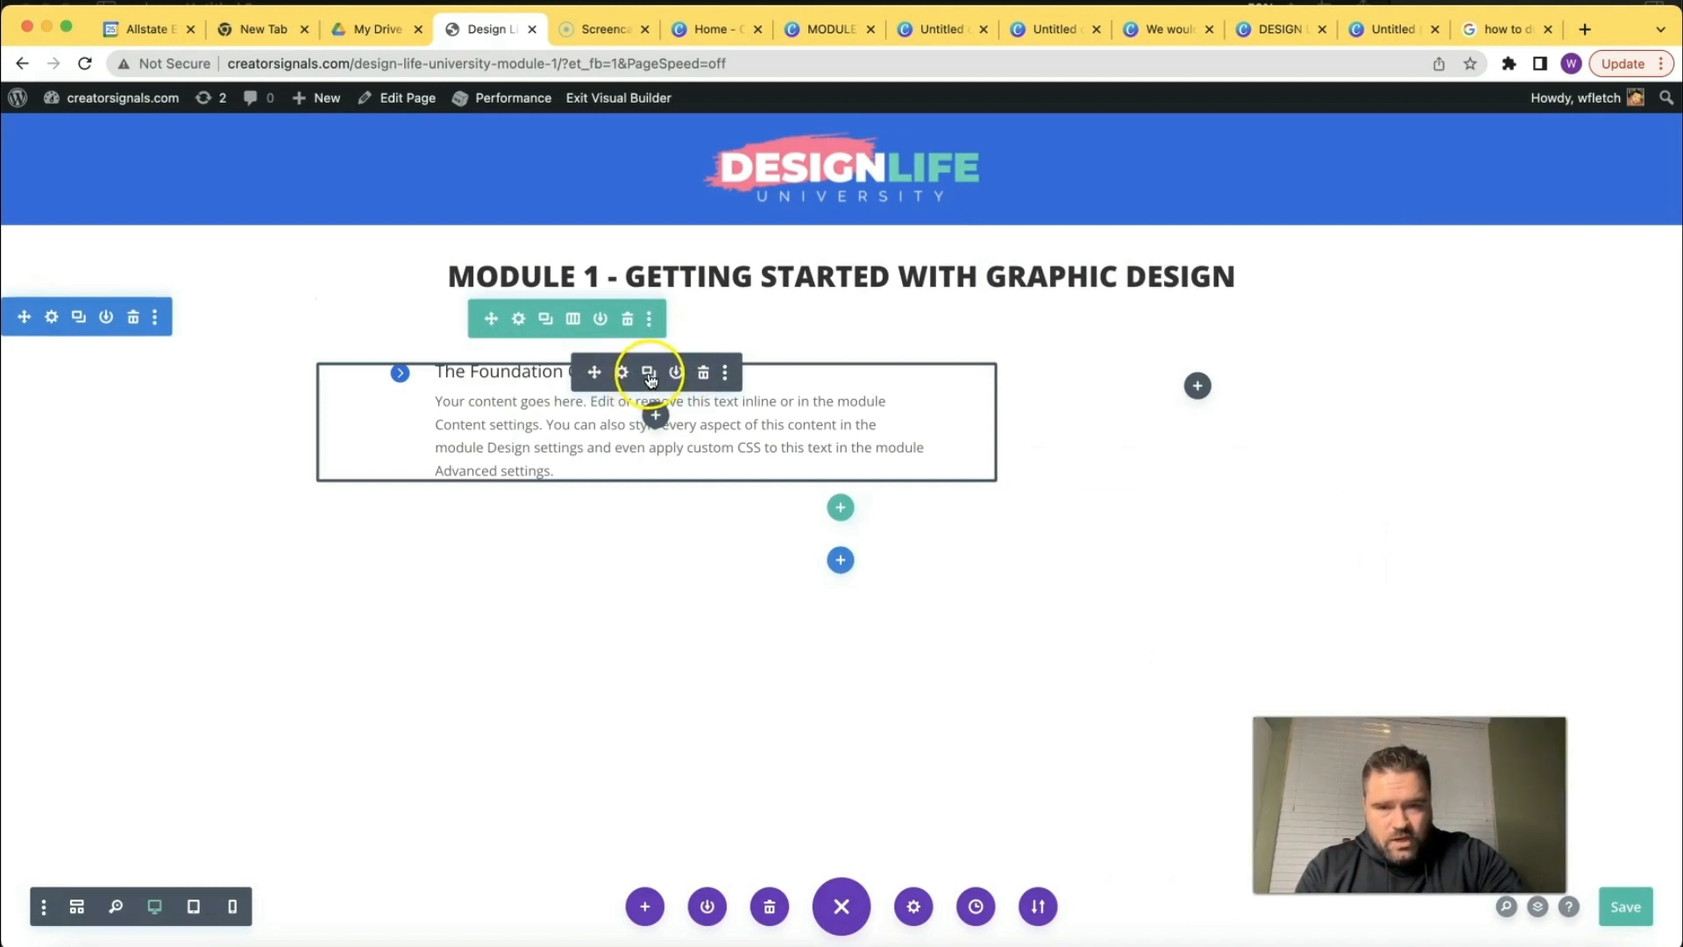
# Duplicate the "The Foundation Of Good Design" blurb and retitle the copy "The Tools Of The Trade".
pyautogui.click(649, 374)
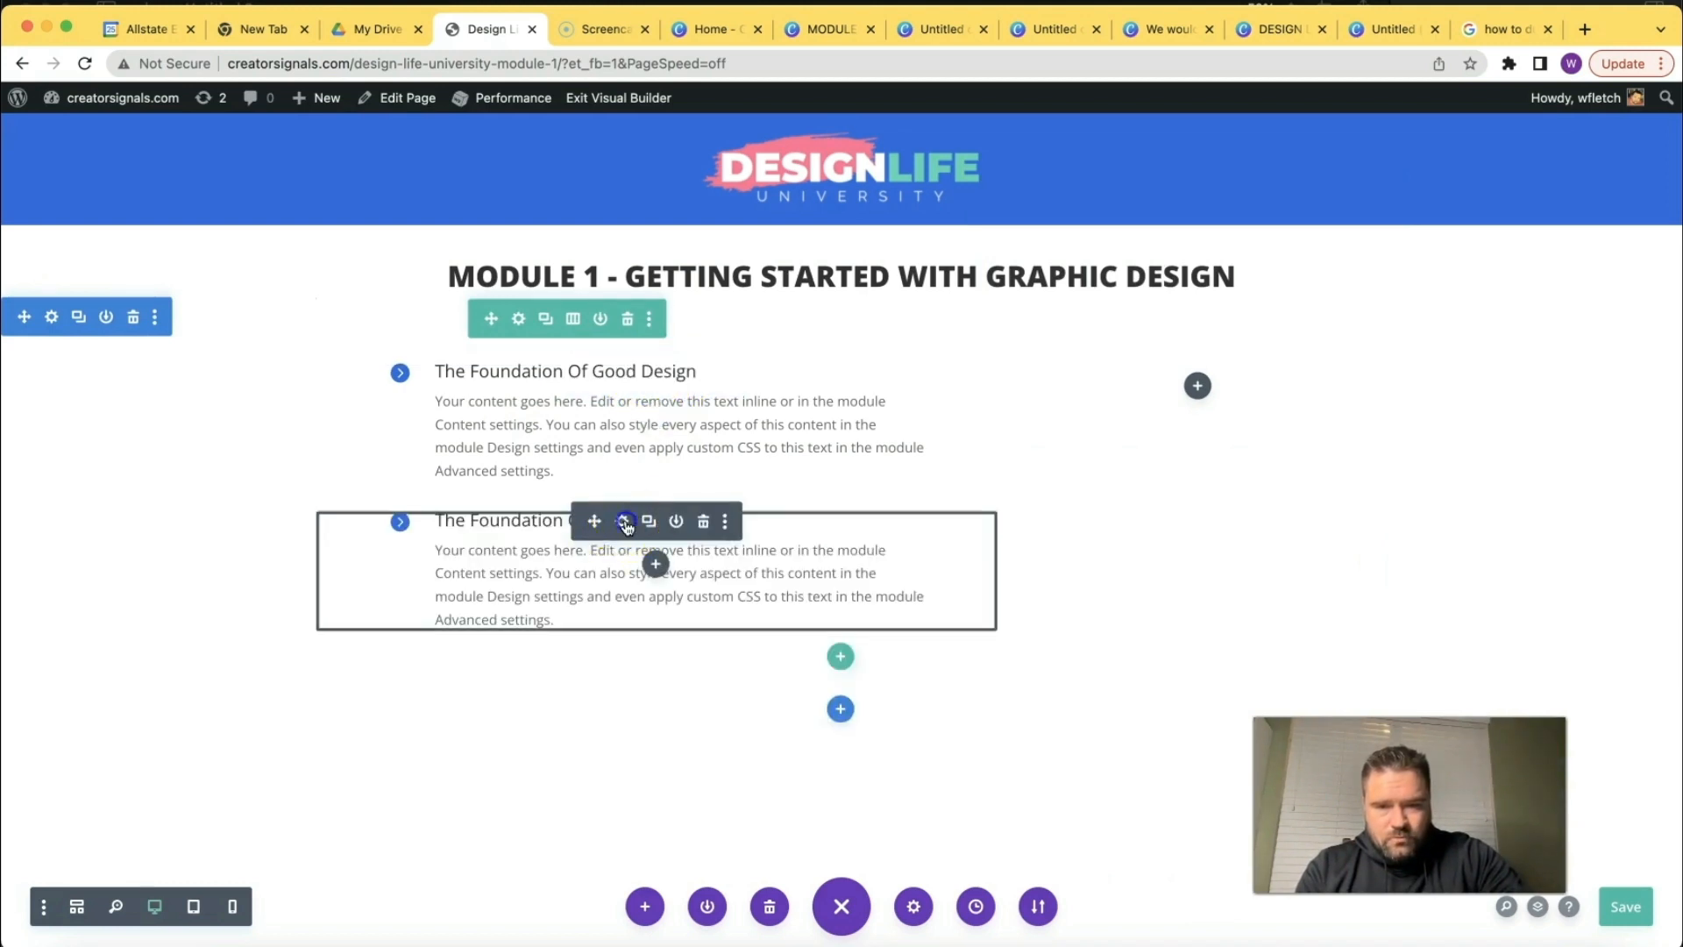
pyautogui.click(625, 522)
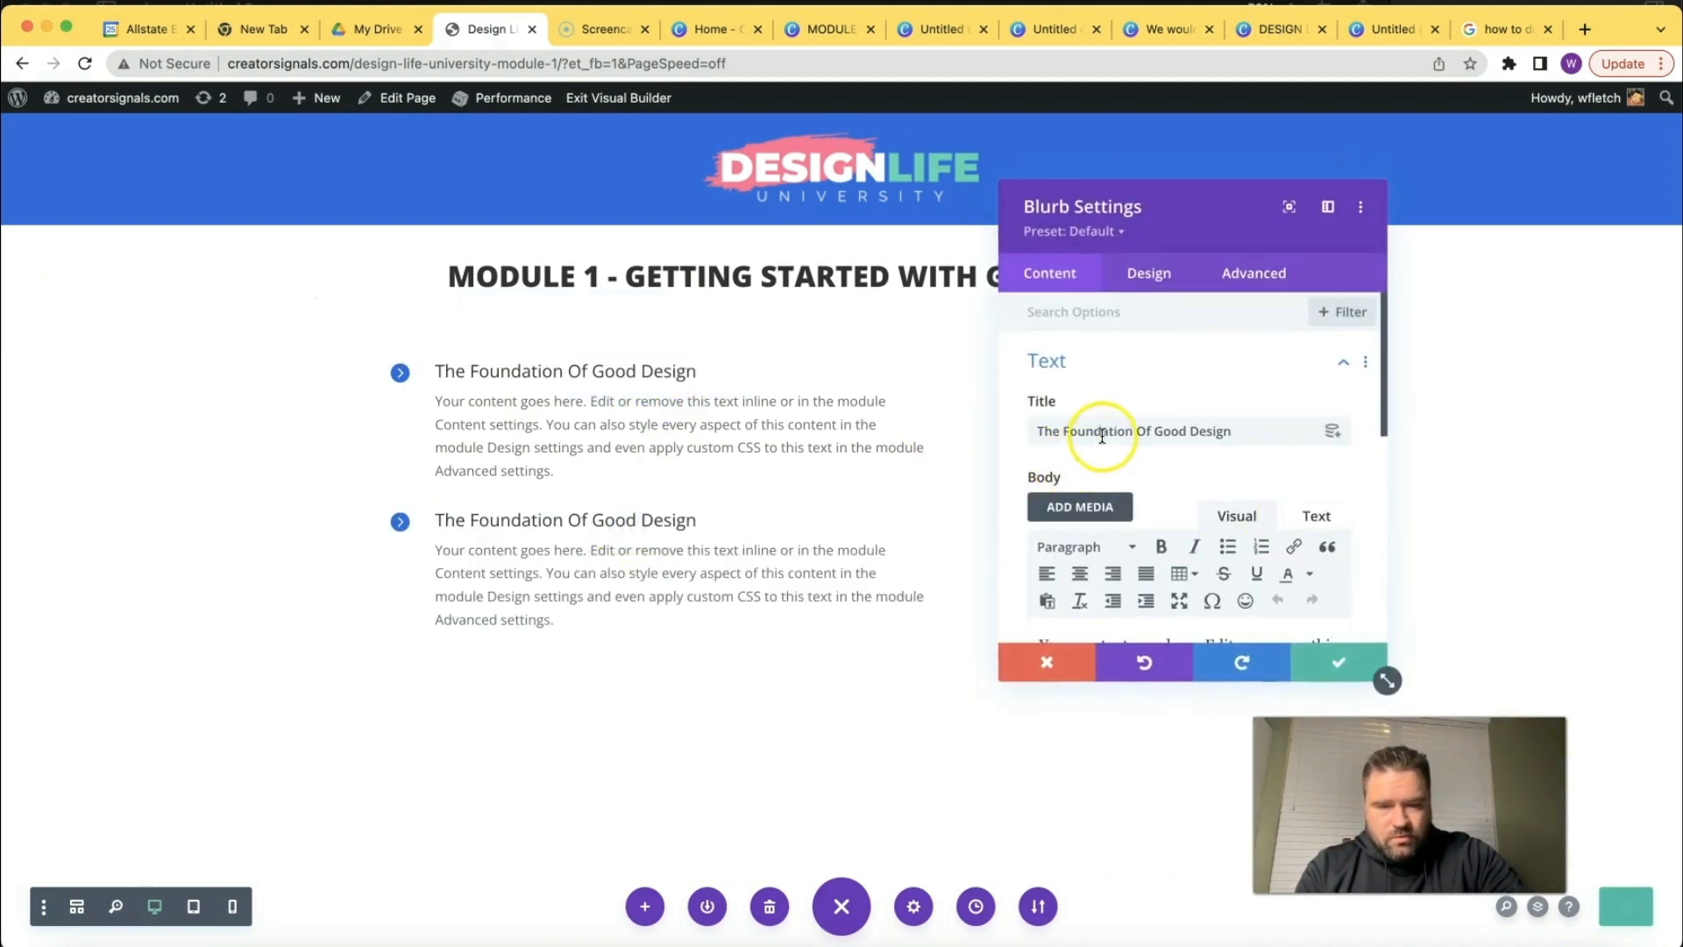
pyautogui.tripleClick(1113, 431)
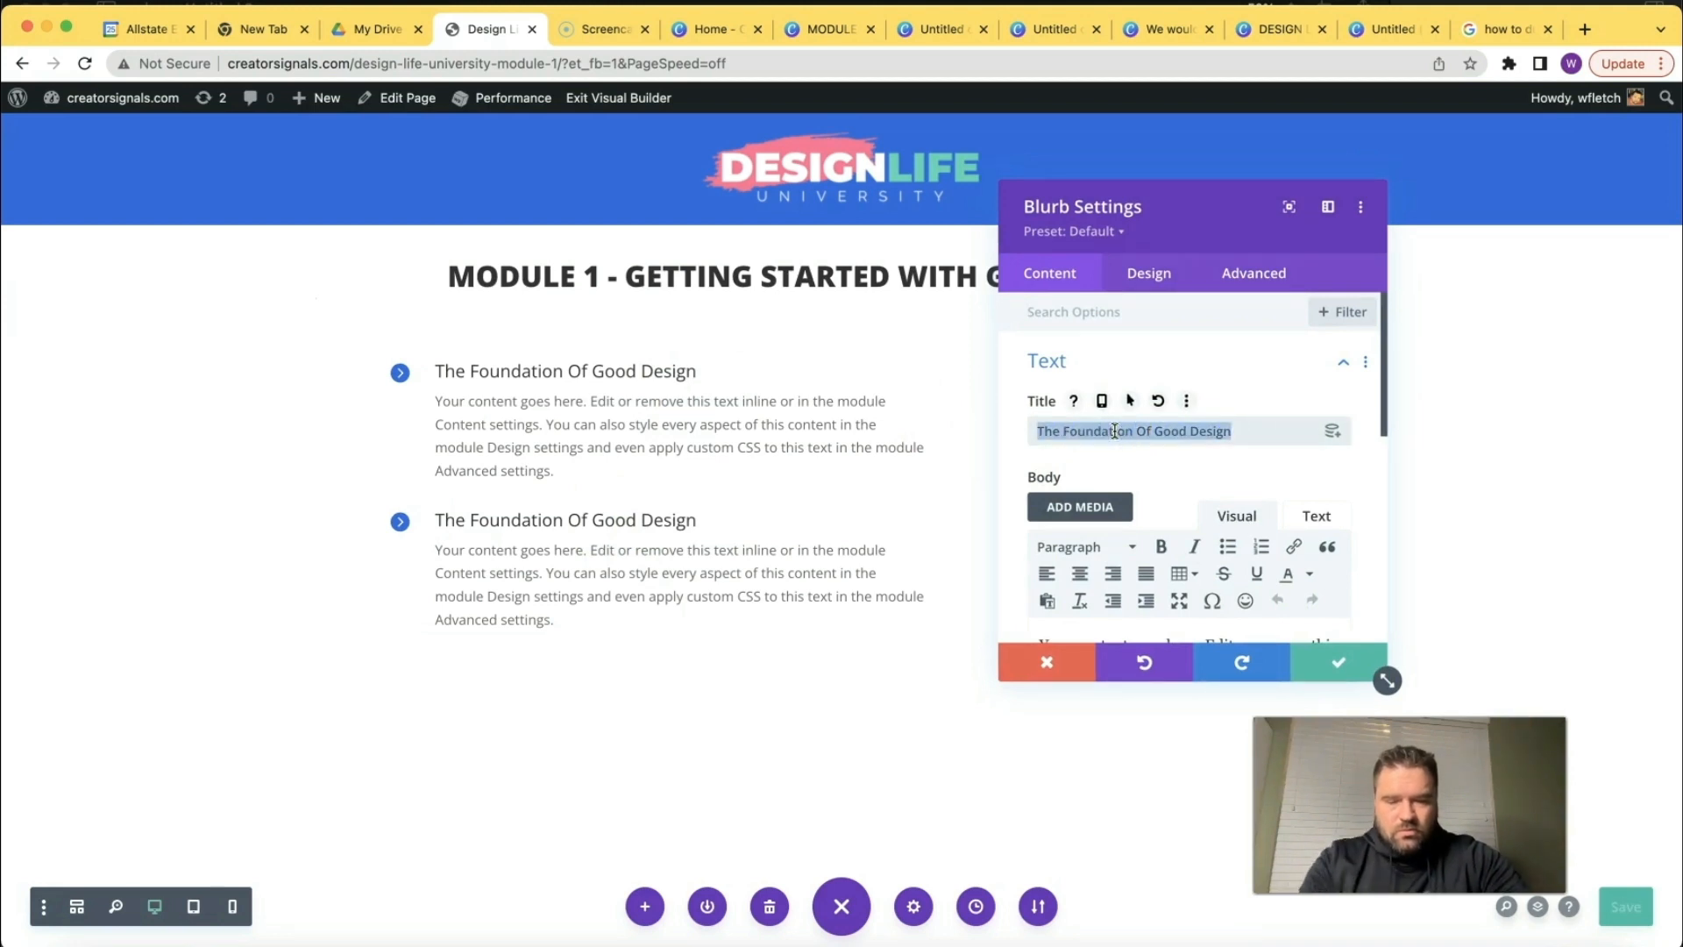
pyautogui.write('The Tools Of The Trade')
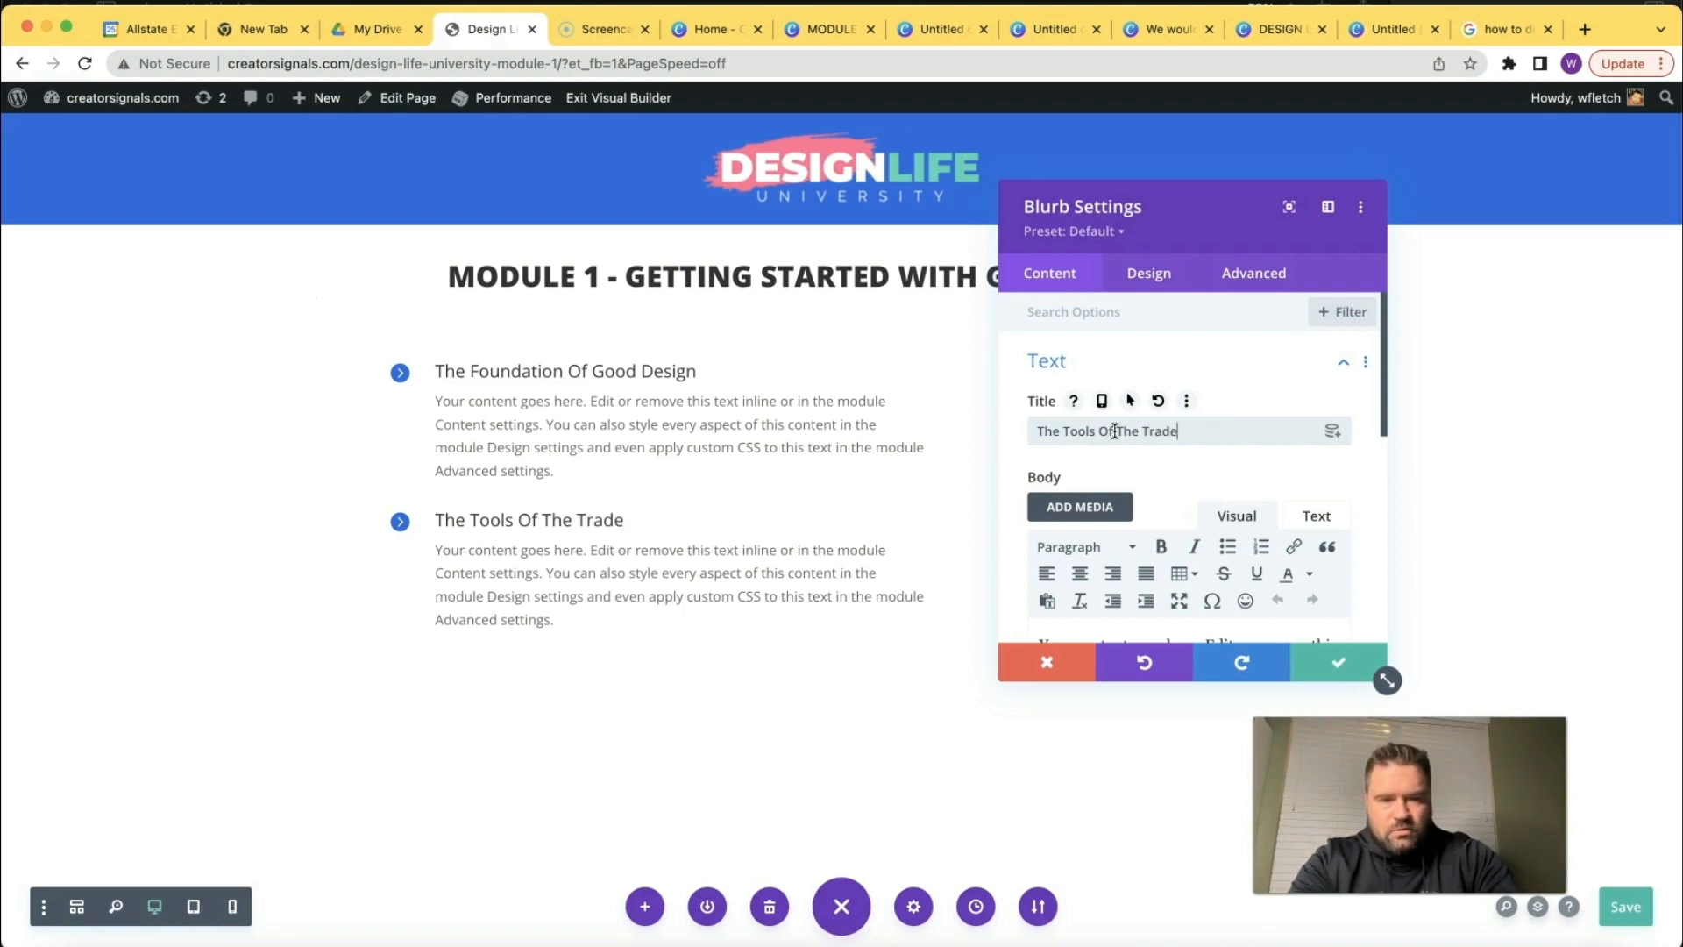
pyautogui.click(1334, 662)
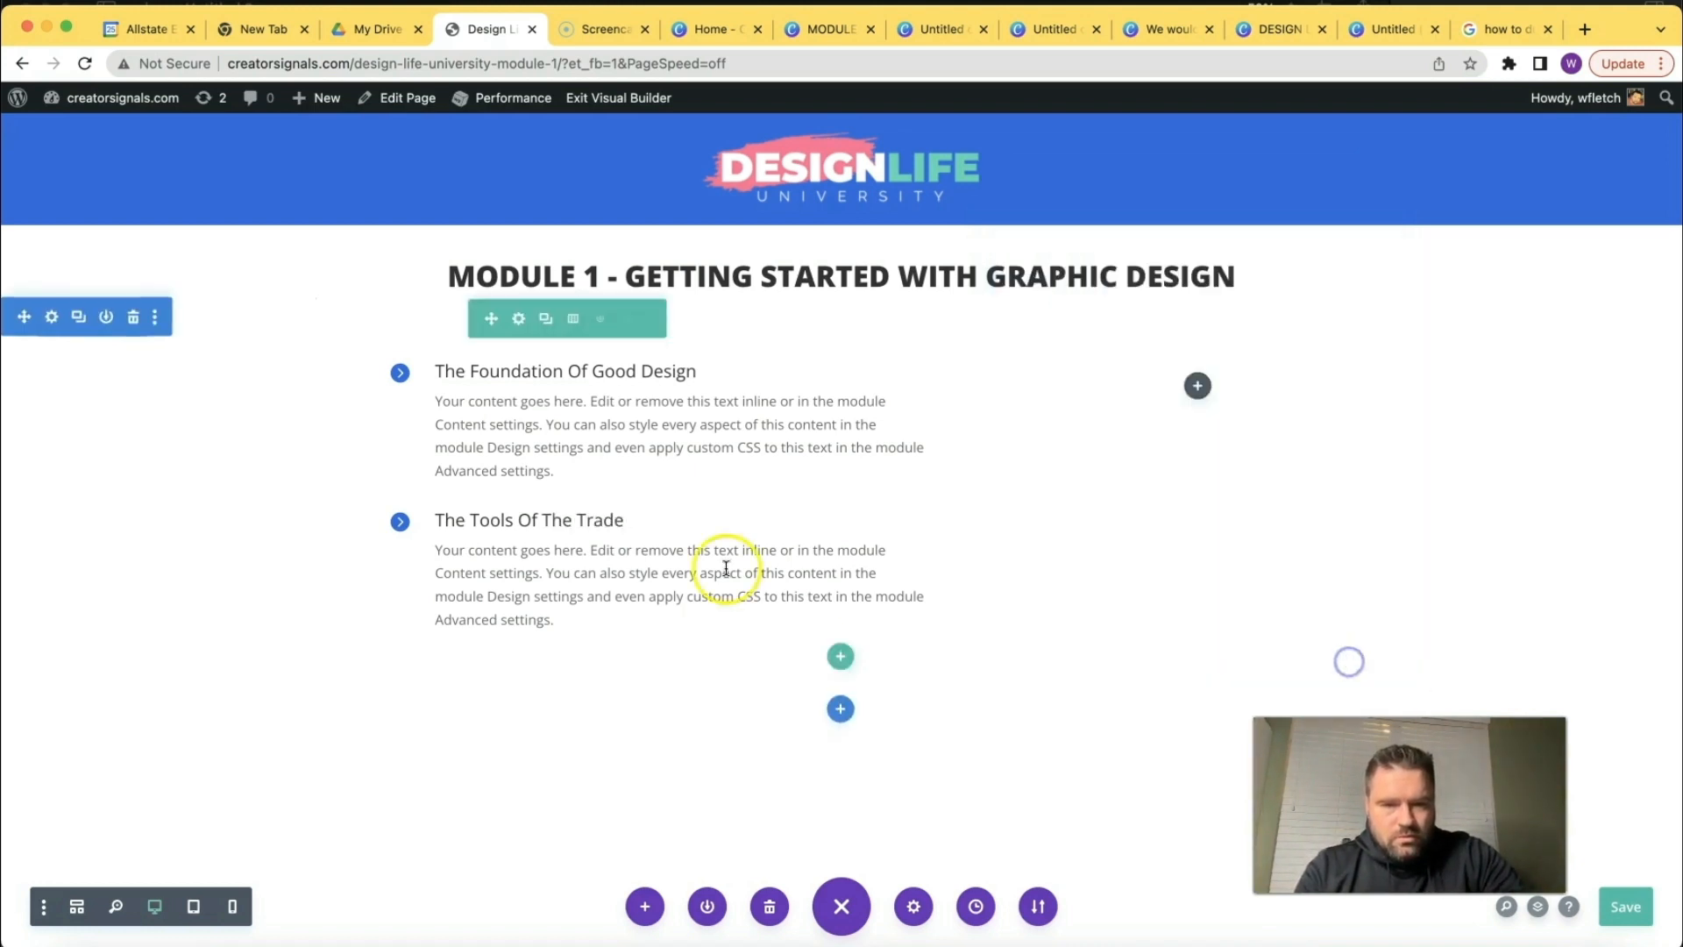
# Duplicate the "The Tools Of The Trade" blurb and retitle the copy "How To Use This Course".
pyautogui.click(648, 520)
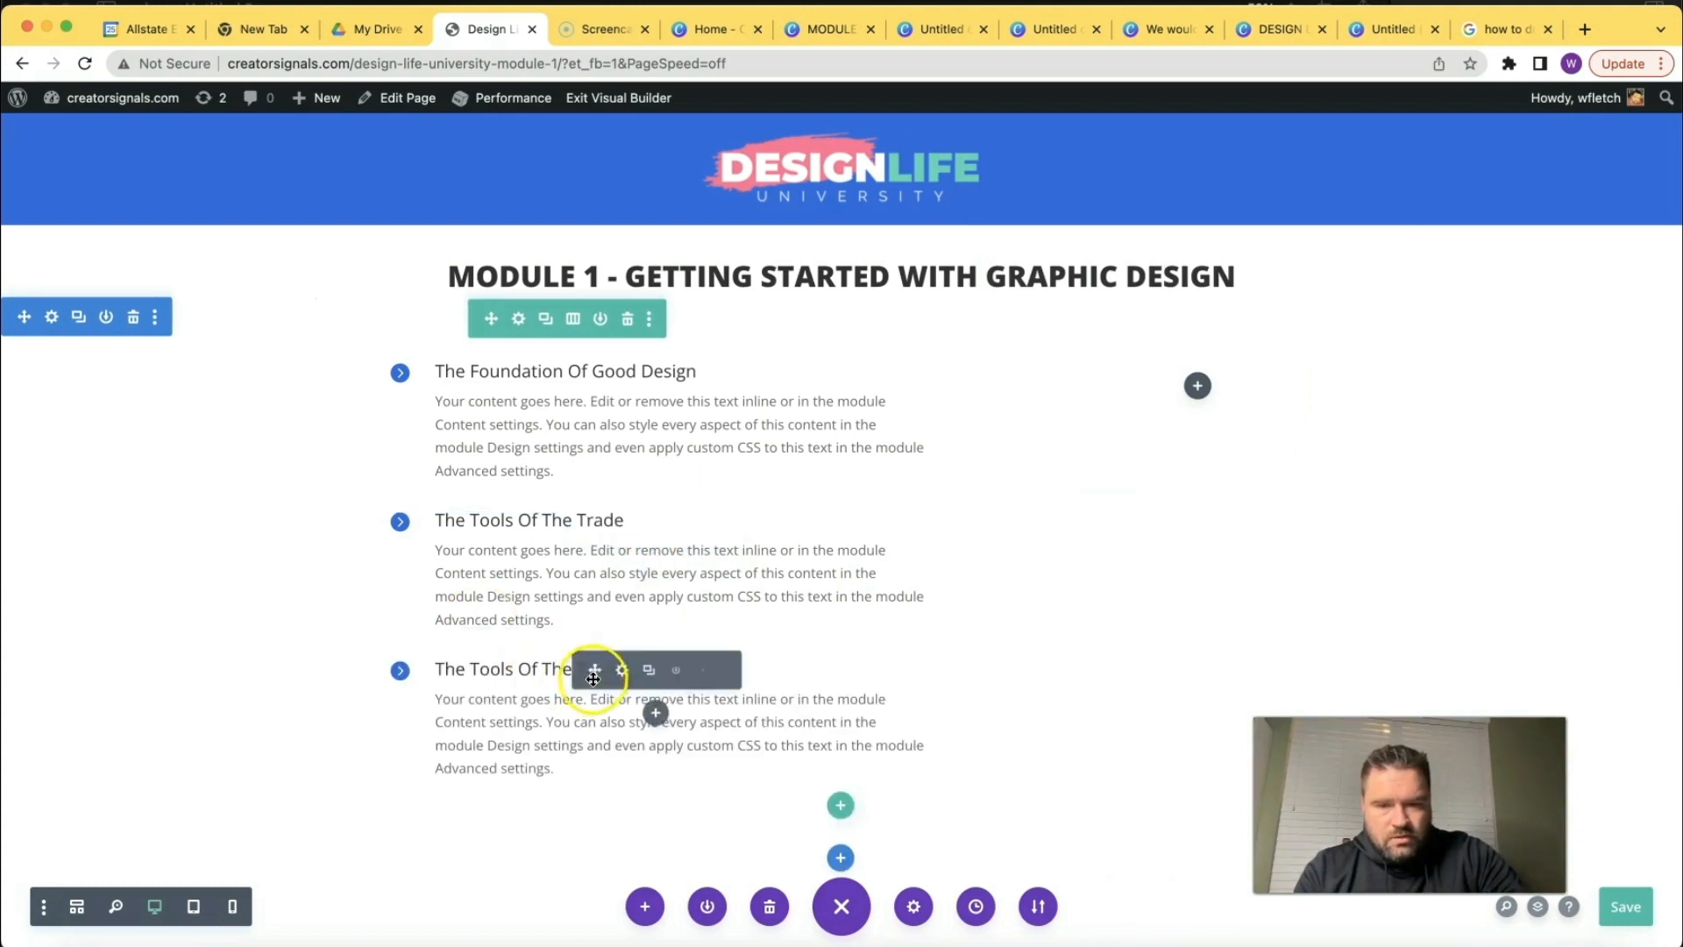
pyautogui.click(621, 671)
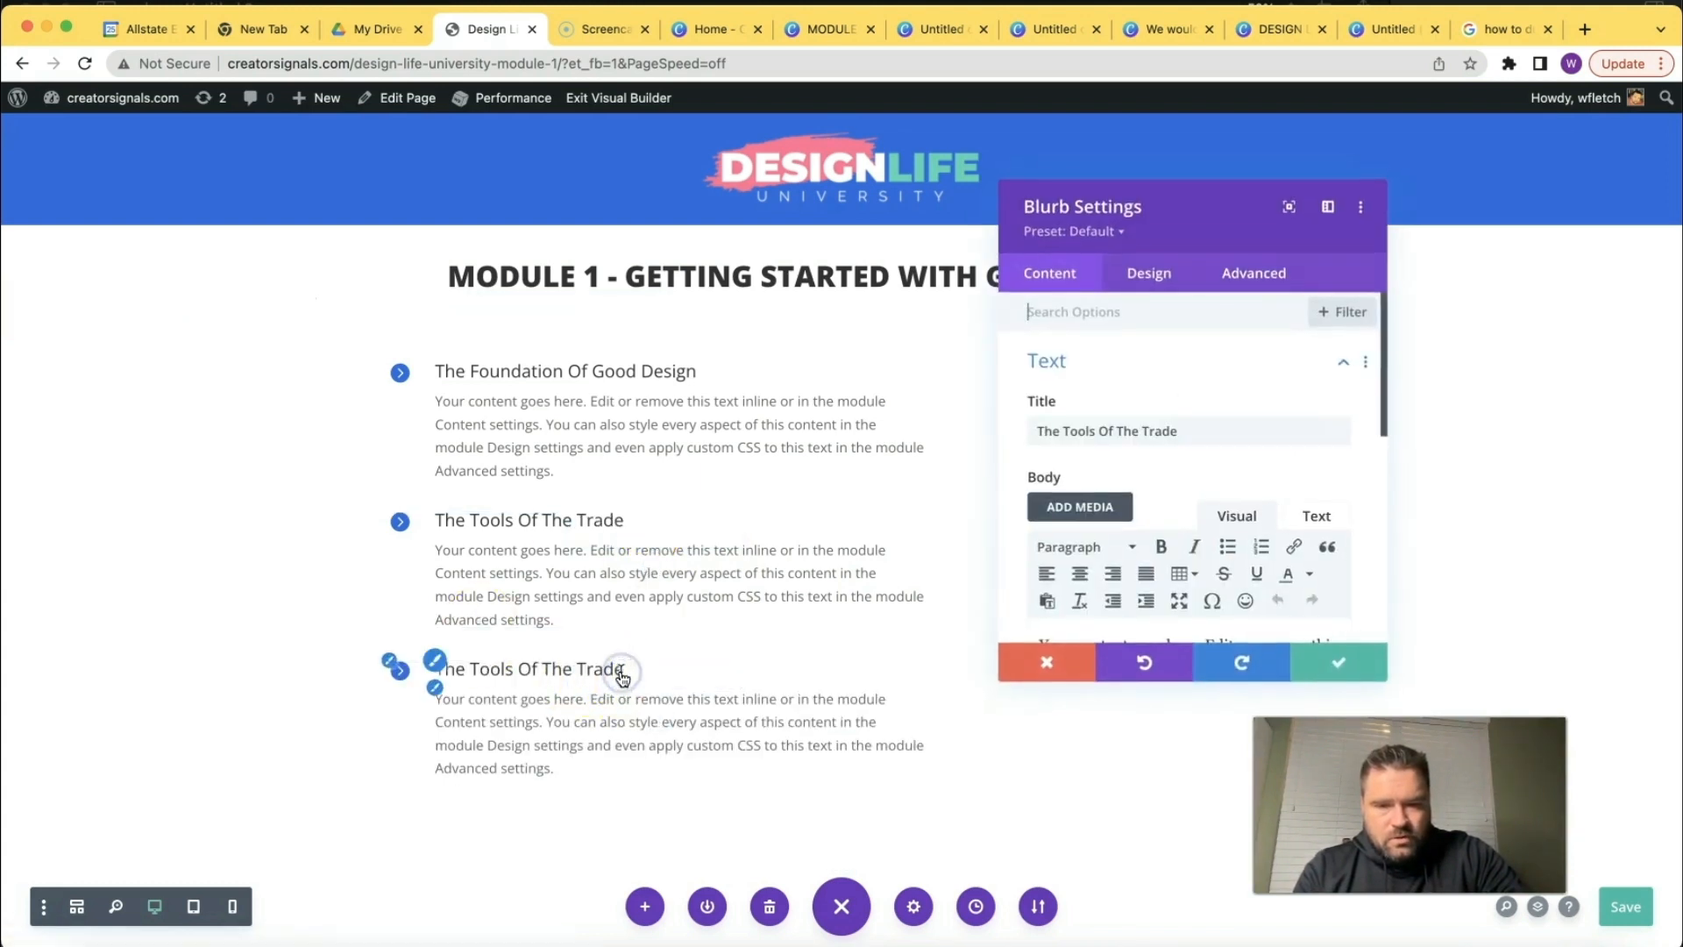
pyautogui.tripleClick(1170, 433)
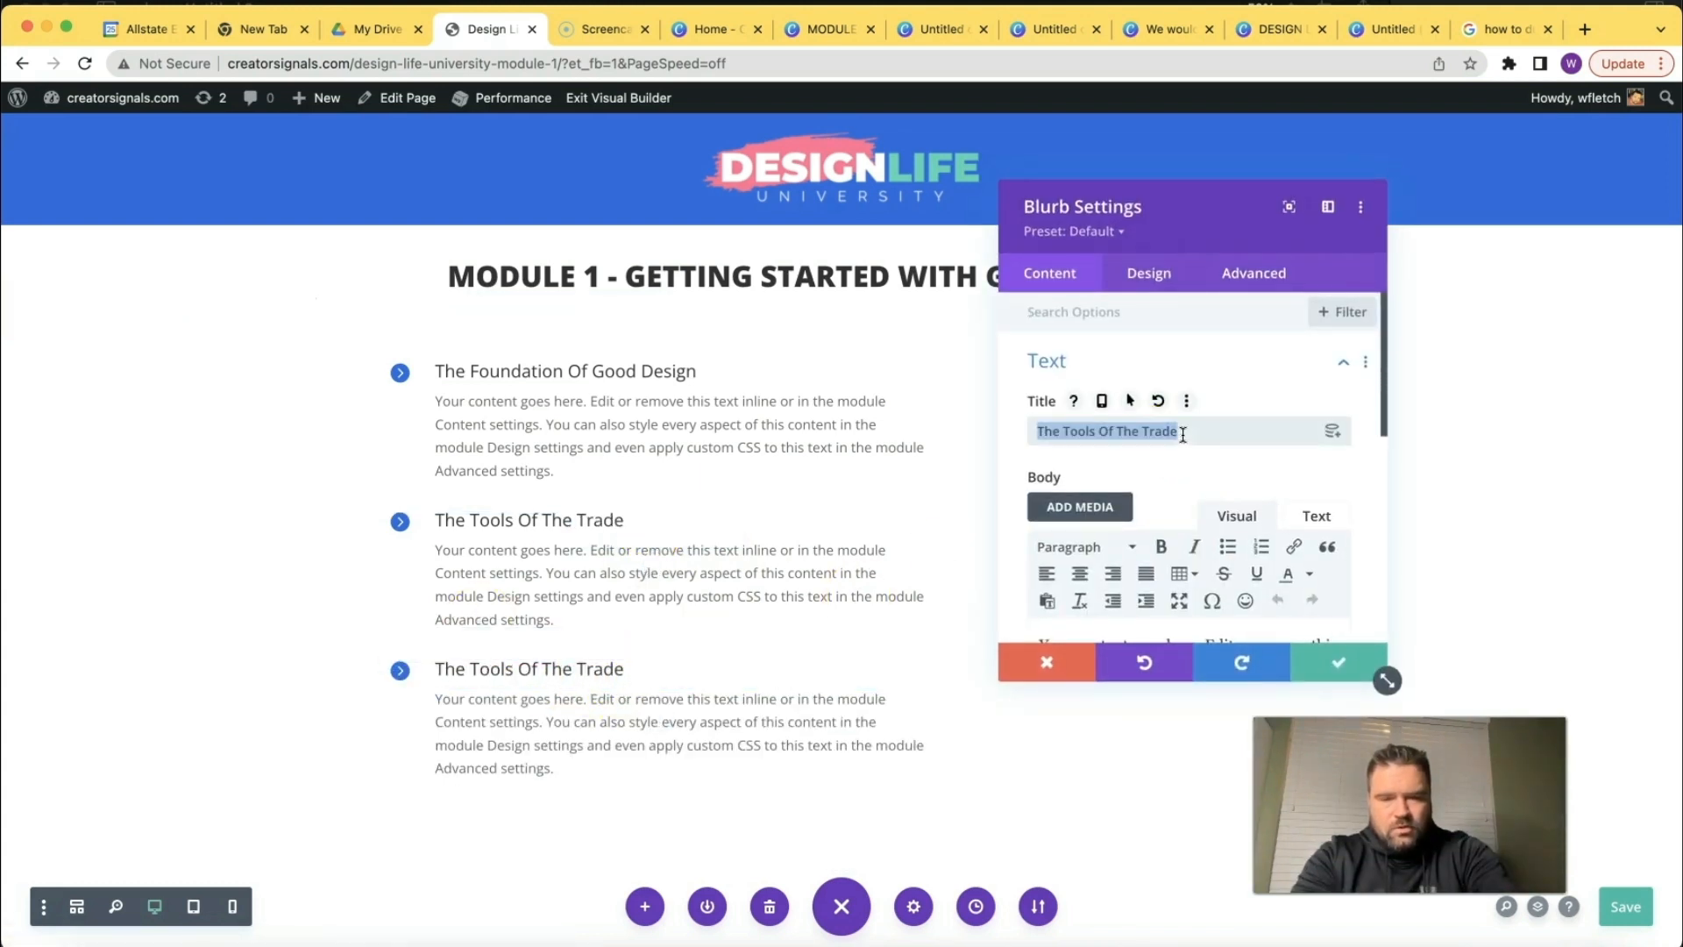
pyautogui.write('How To Use This Course')
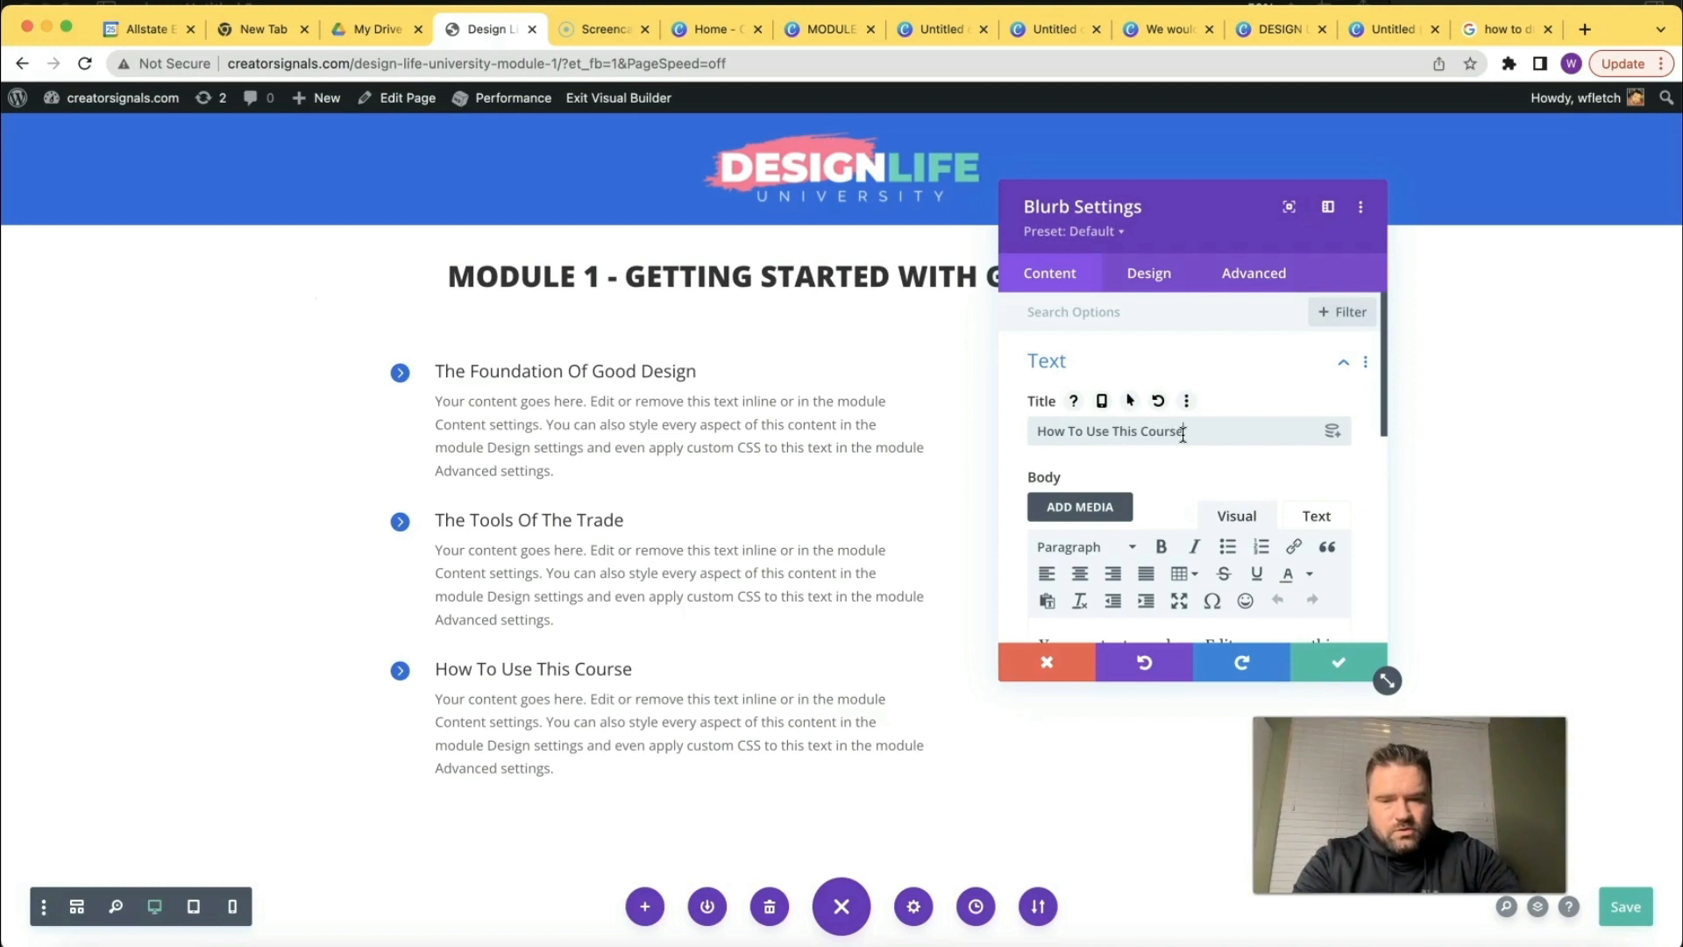
pyautogui.click(1487, 544)
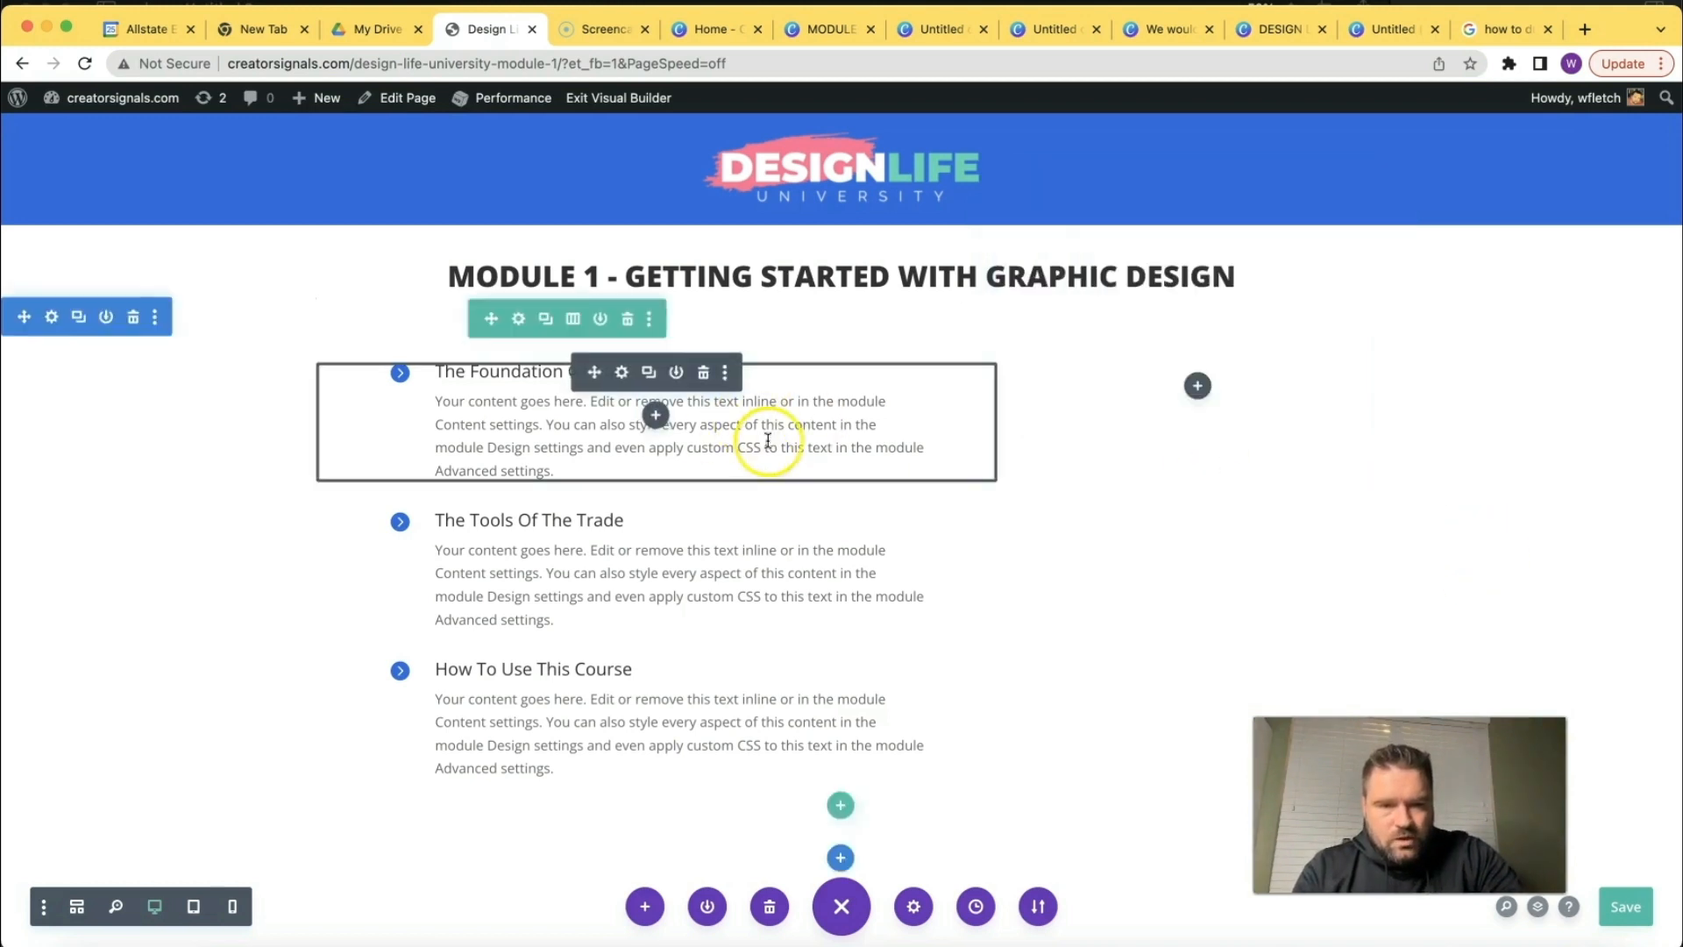
# Add a Text module to the empty column beside the blurbs and replace its placeholder text with "Course Menu".
pyautogui.click(1199, 385)
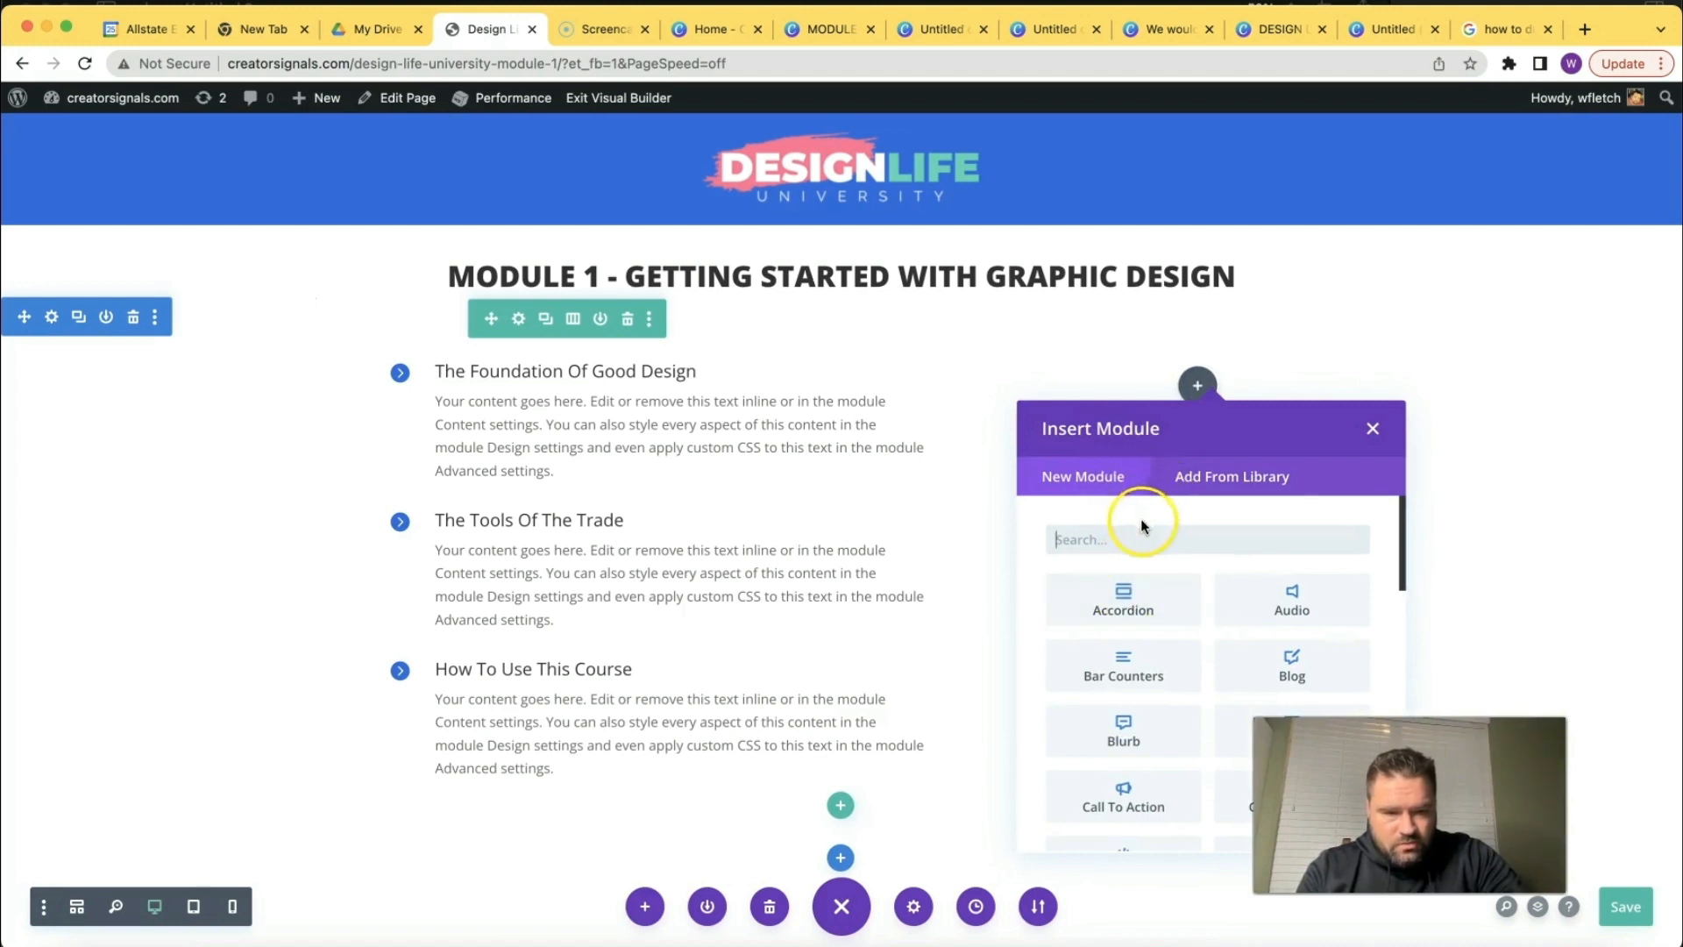
pyautogui.write('Text')
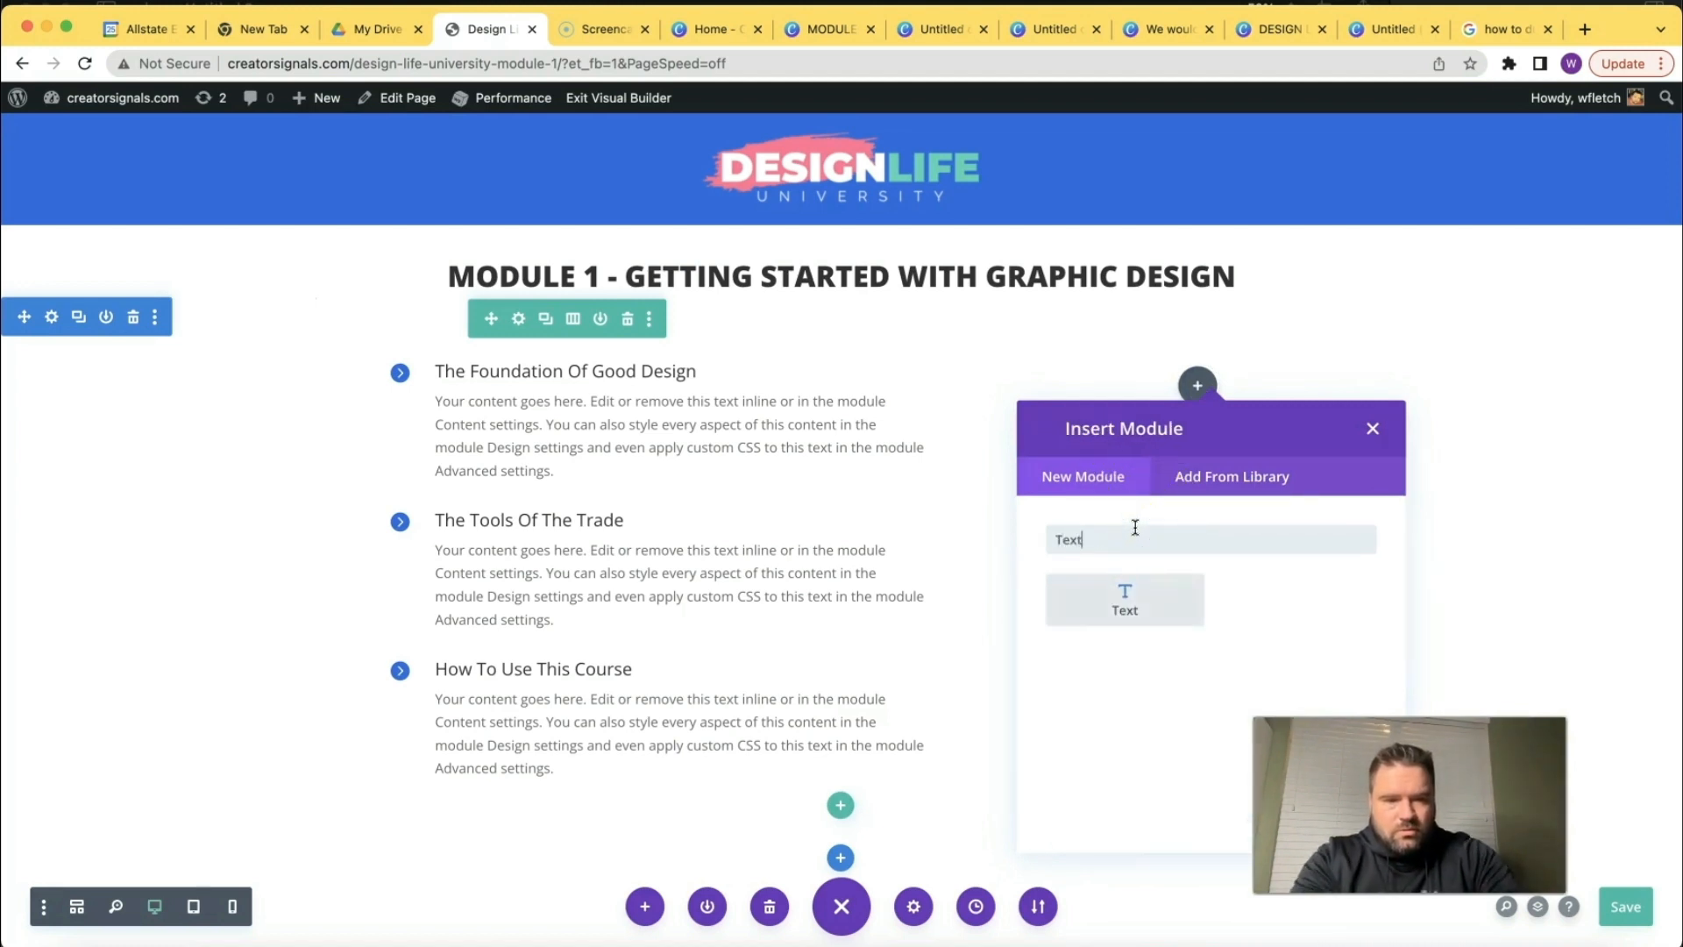
pyautogui.click(1123, 593)
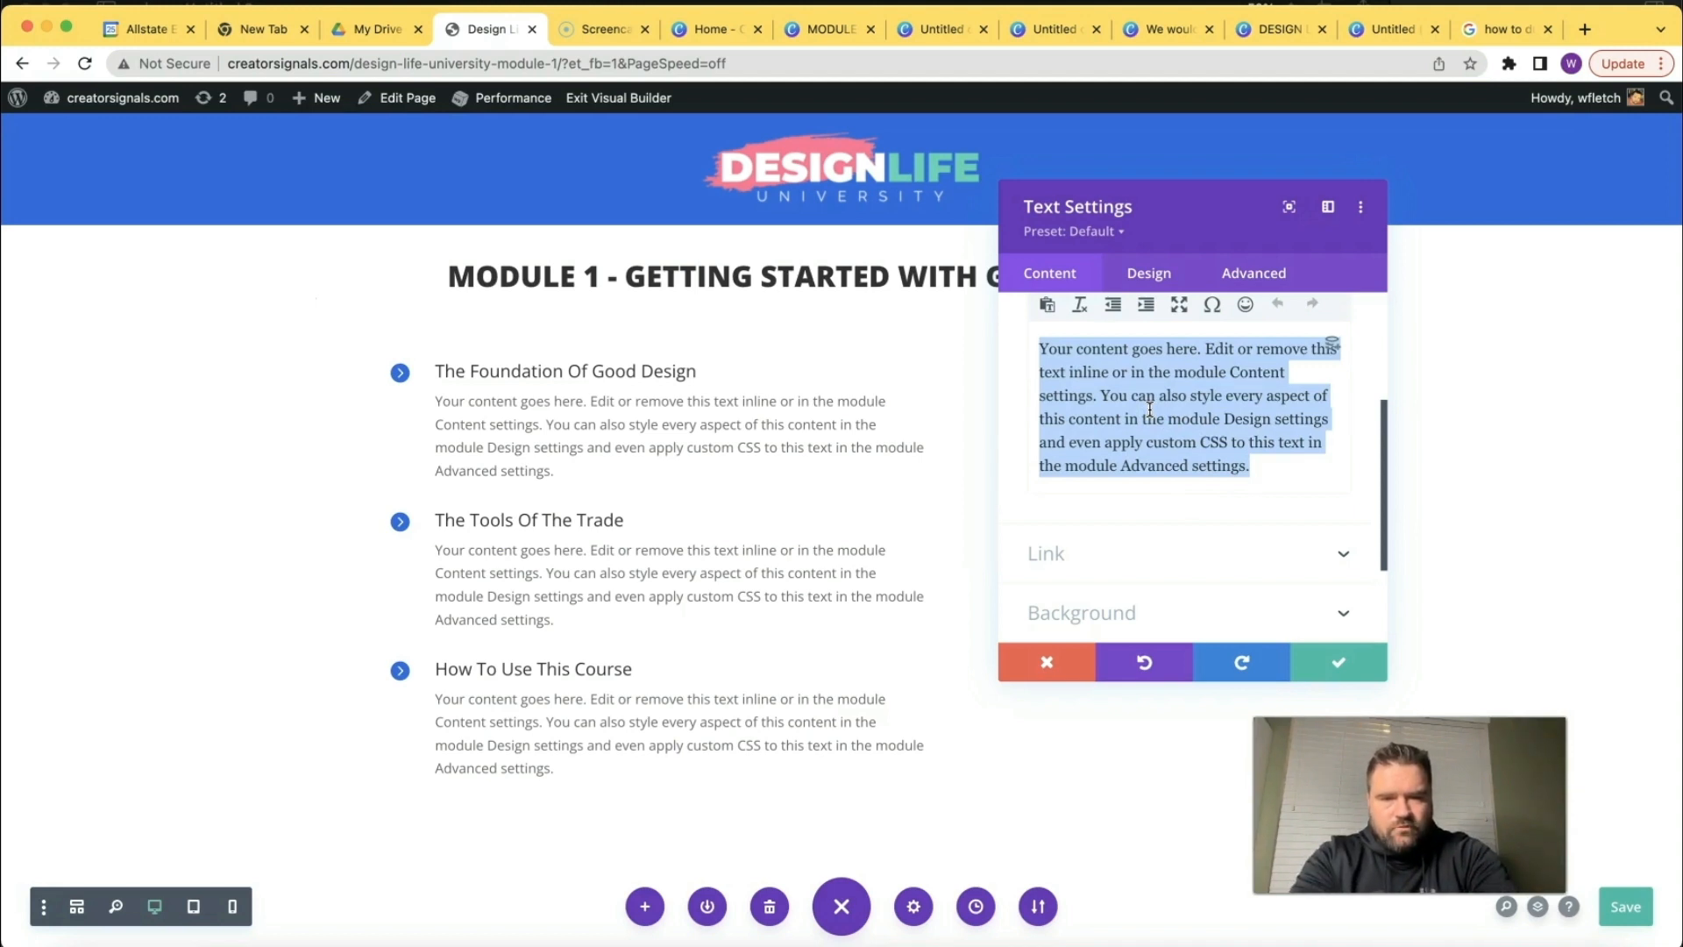
pyautogui.write('Cou')
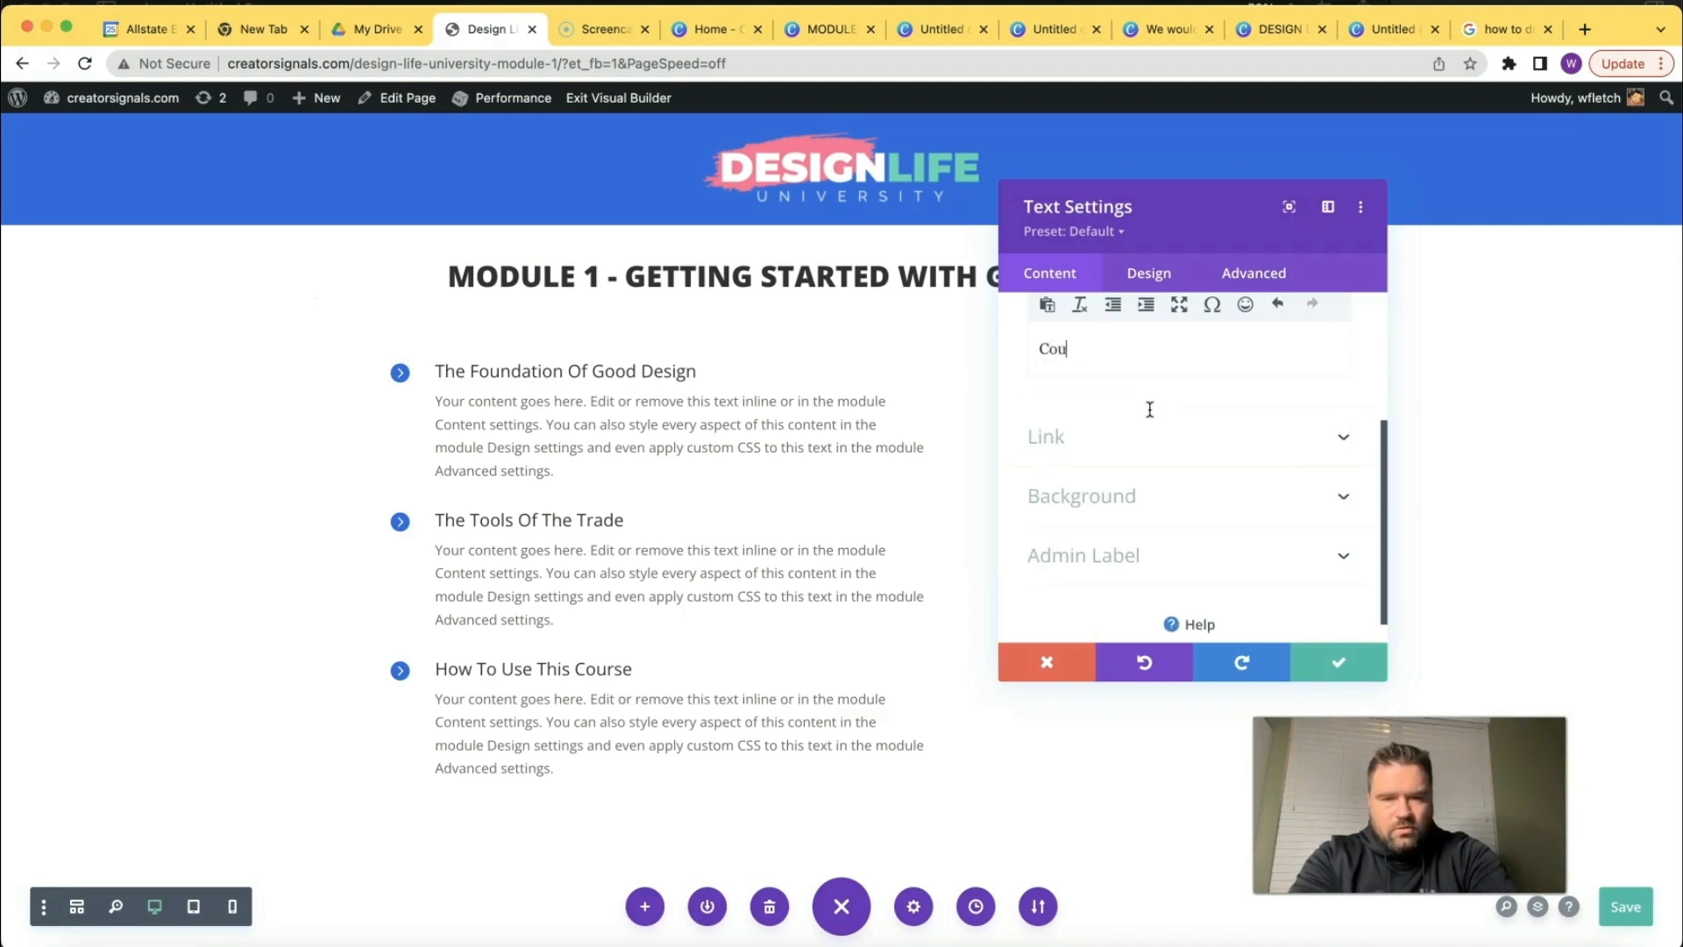
pyautogui.write('rse Menu')
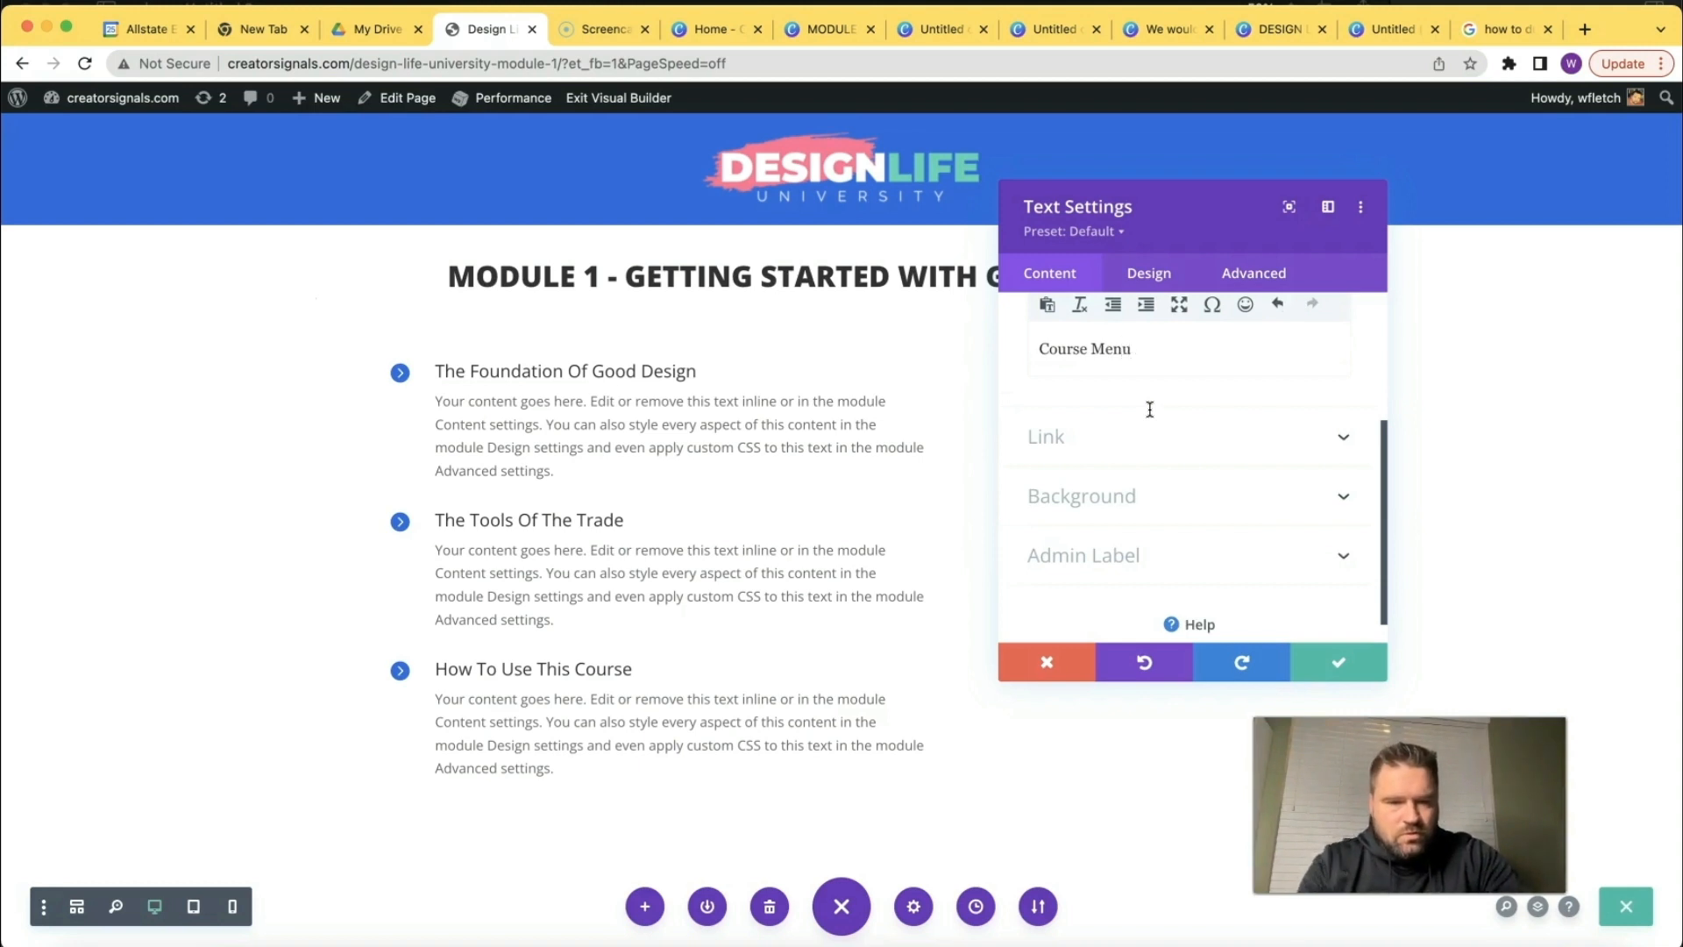
pyautogui.click(1150, 414)
# Format the "Course Menu" text as Heading 3 and save the module.
pyautogui.click(1142, 272)
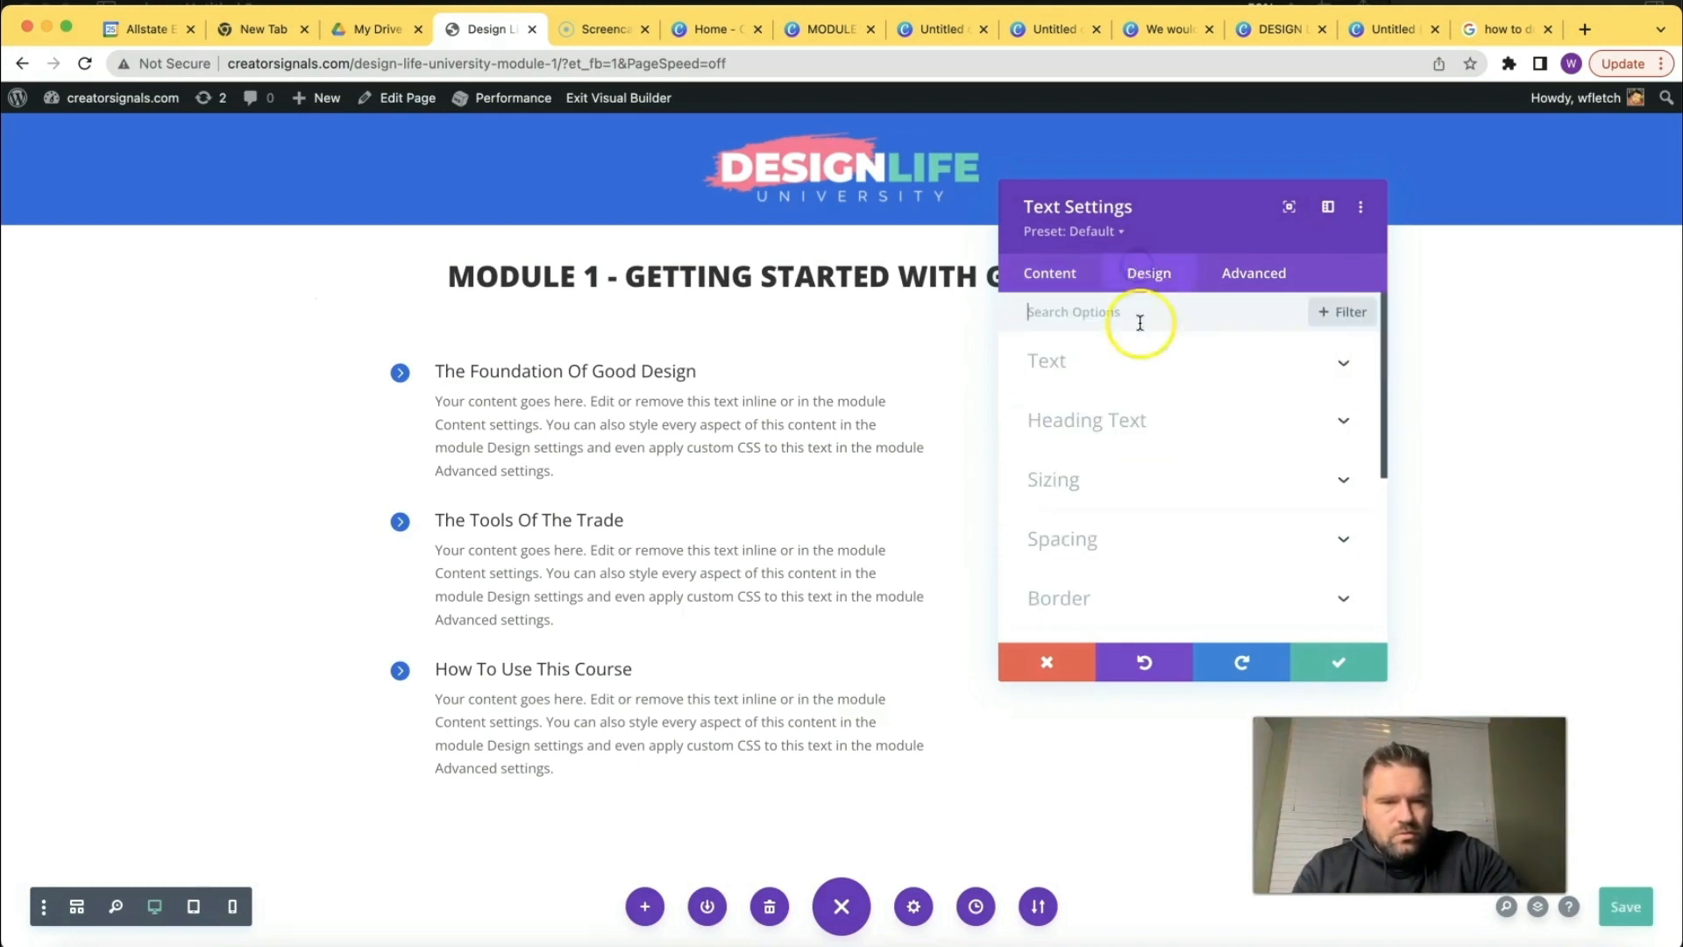
pyautogui.click(1096, 267)
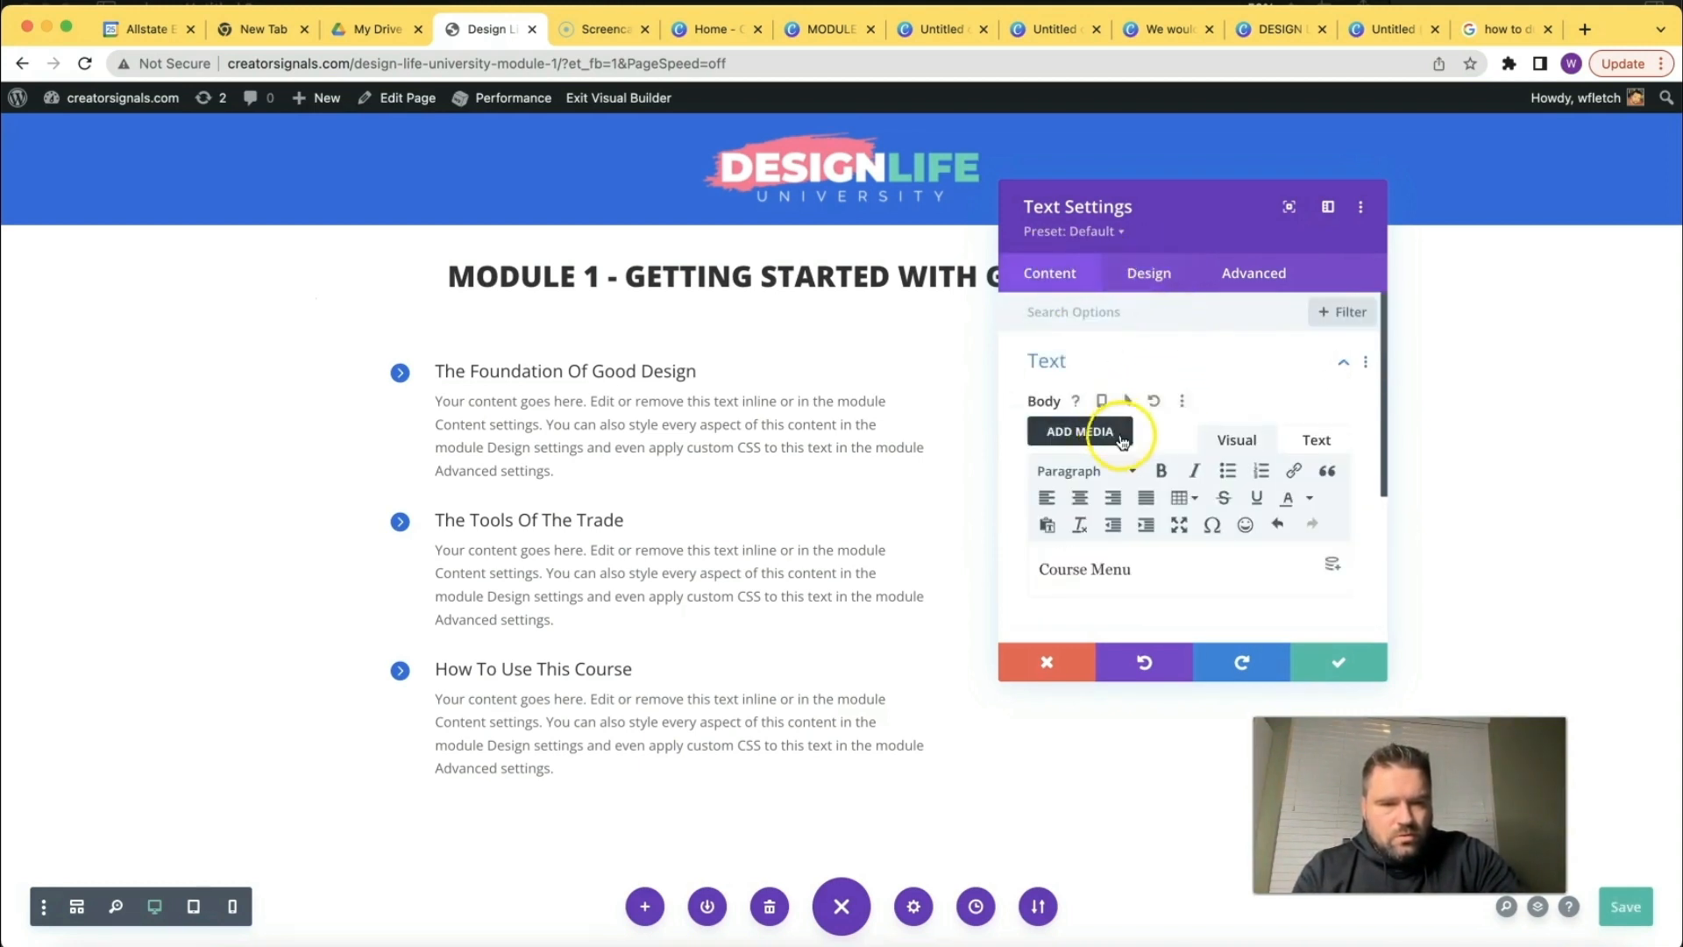
pyautogui.scroll(-1, 1161, 545)
pyautogui.click(1162, 545)
pyautogui.moveTo(1161, 545); pyautogui.dragTo(985, 548)
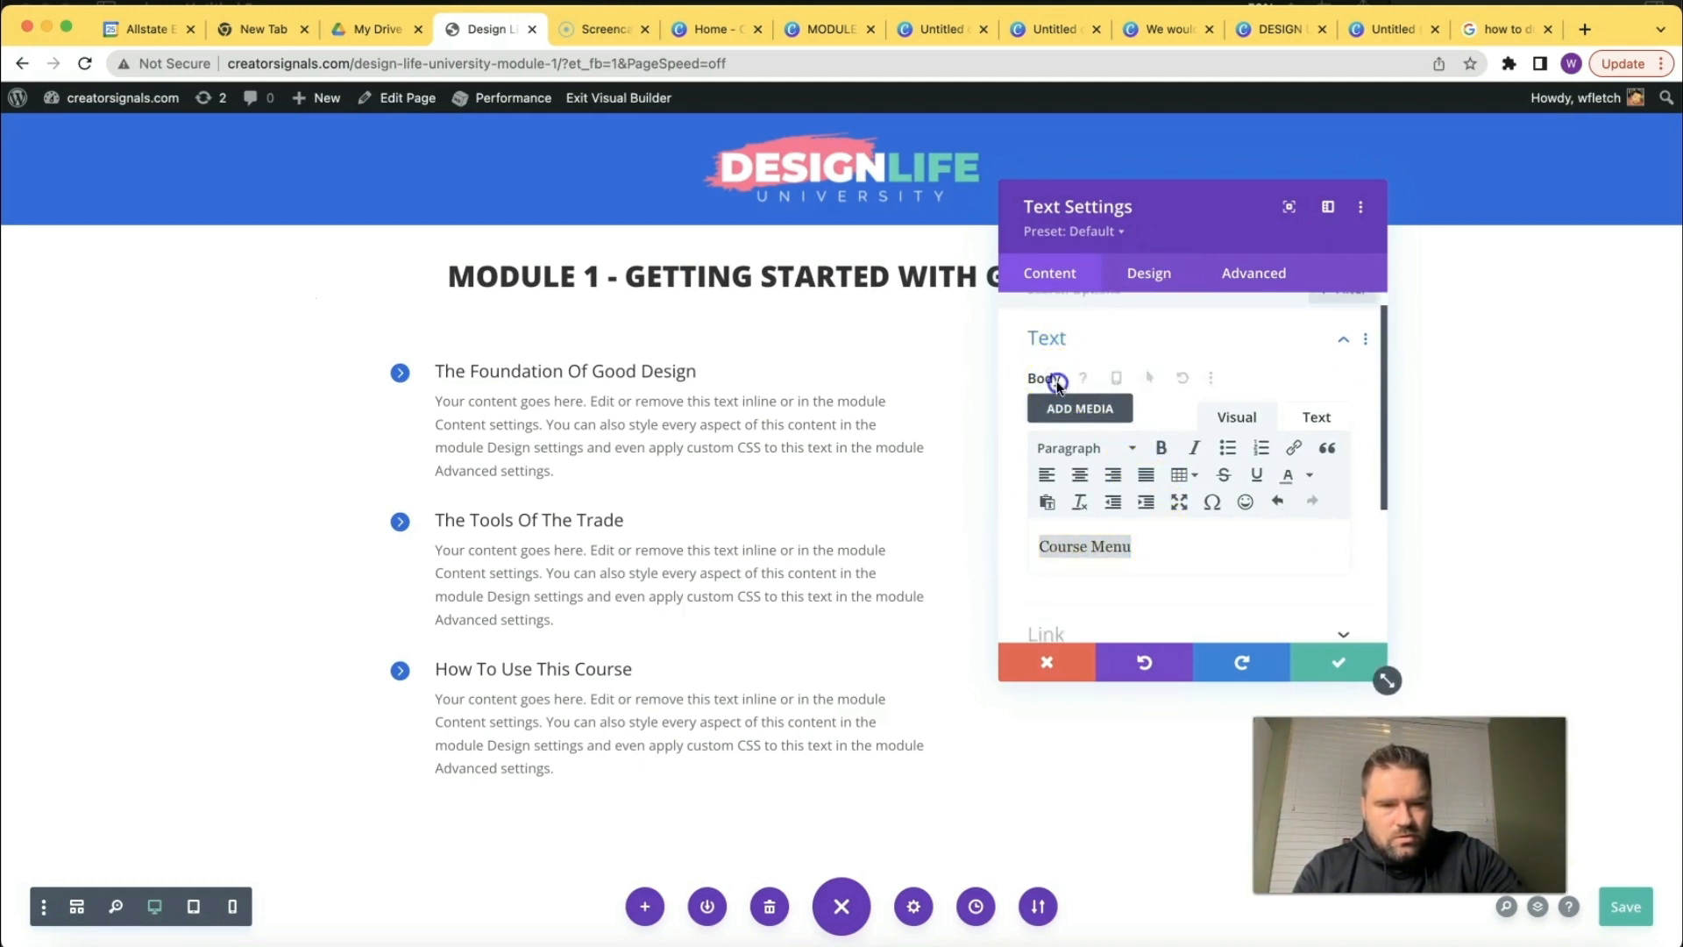
pyautogui.click(1098, 448)
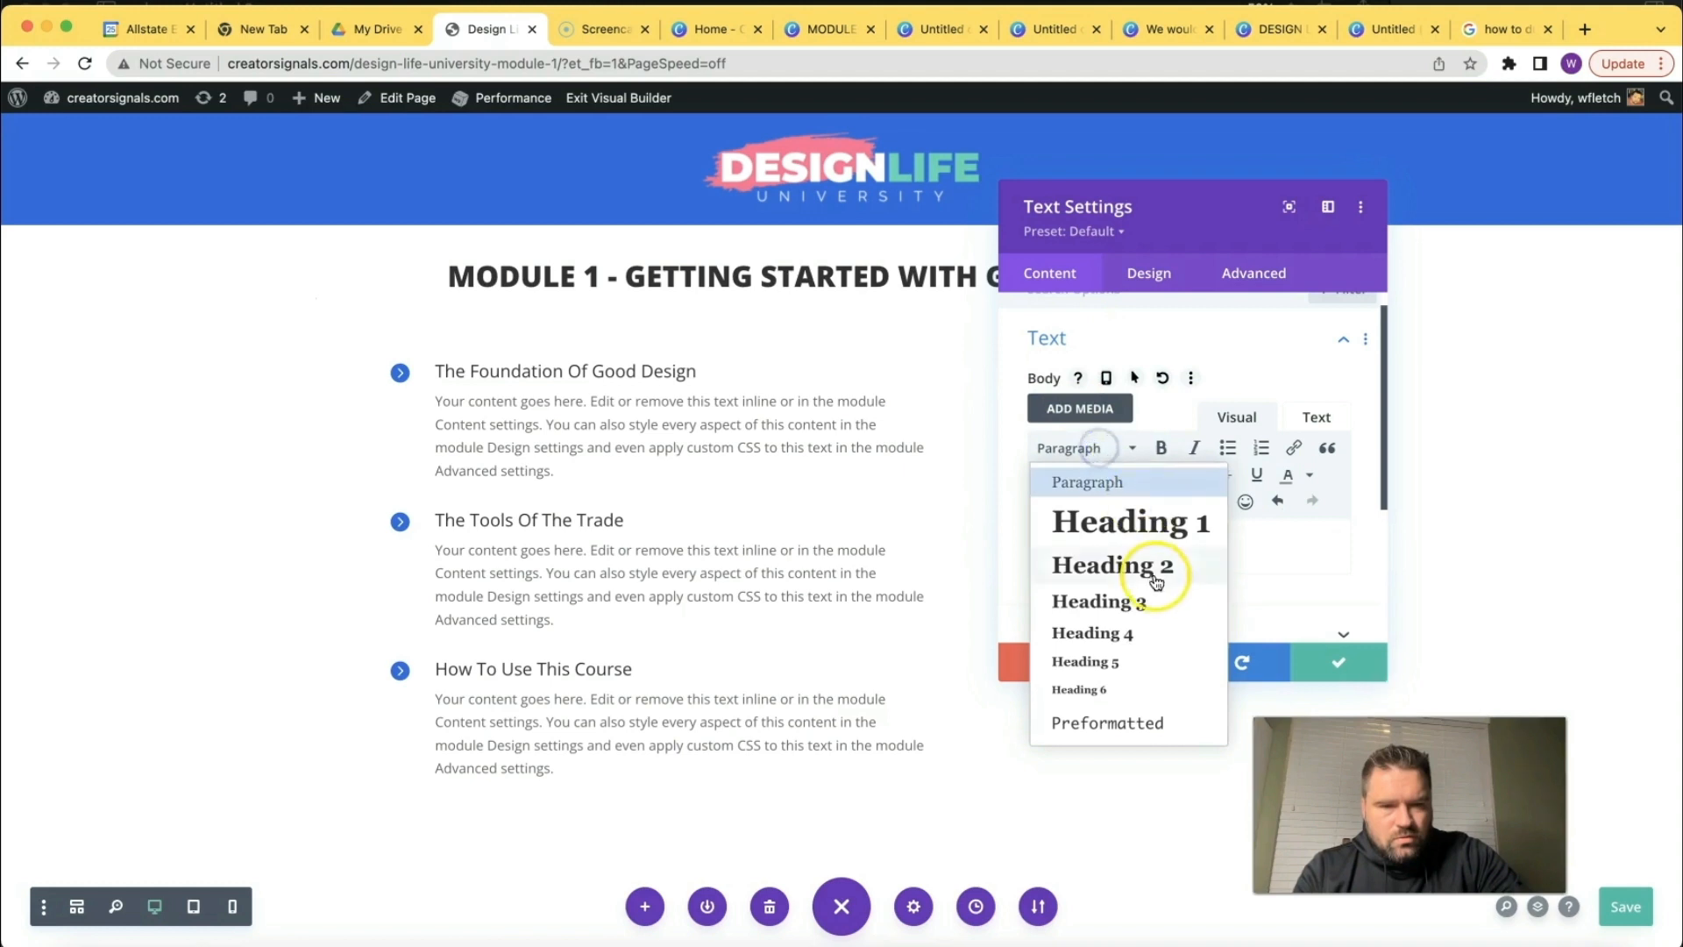
pyautogui.click(1142, 599)
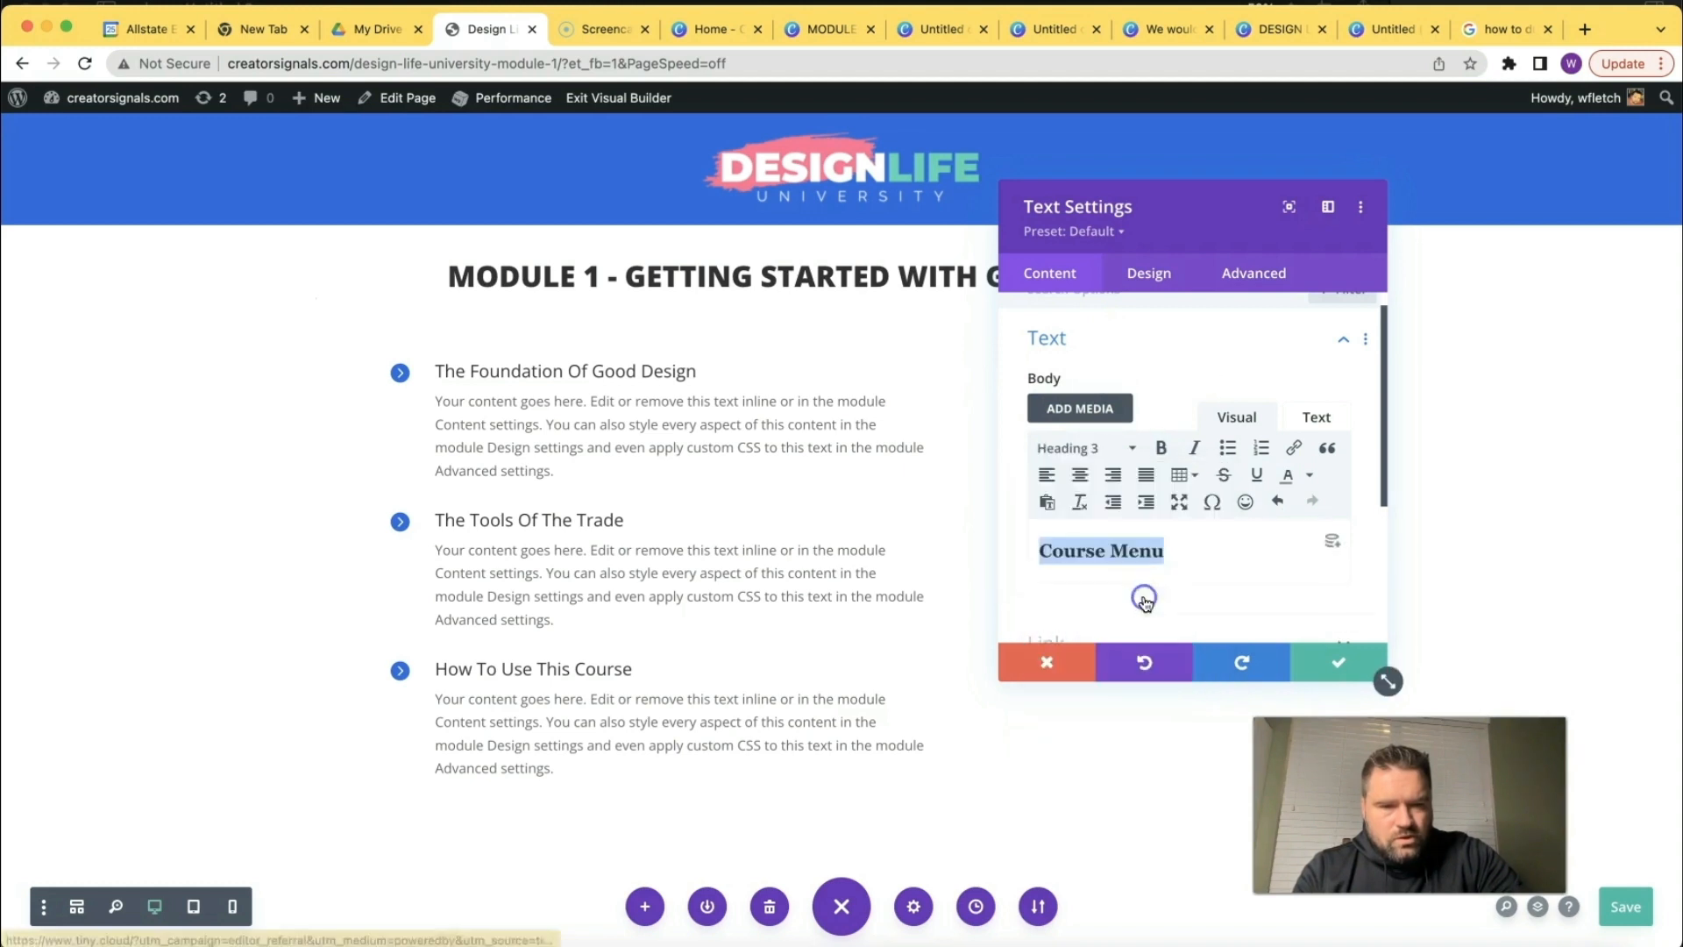
pyautogui.click(1333, 660)
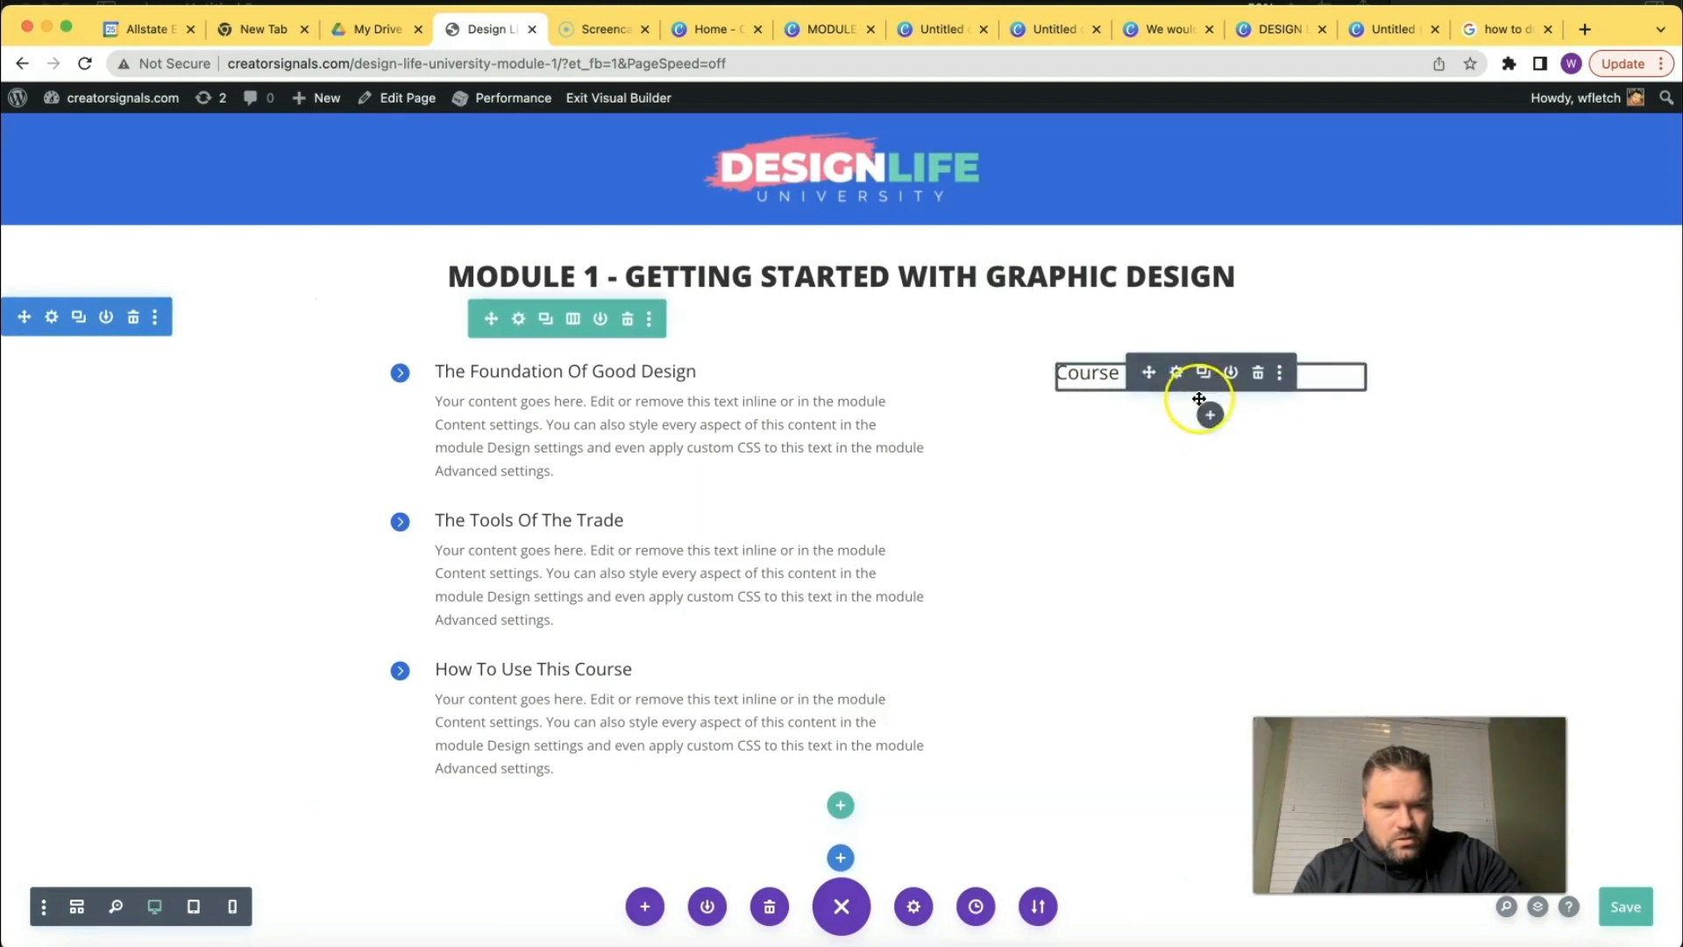
# Insert a Text module below the "Course Menu" heading with the text "Back To Main Menu" and save it.
pyautogui.click(1210, 413)
pyautogui.click(1102, 570)
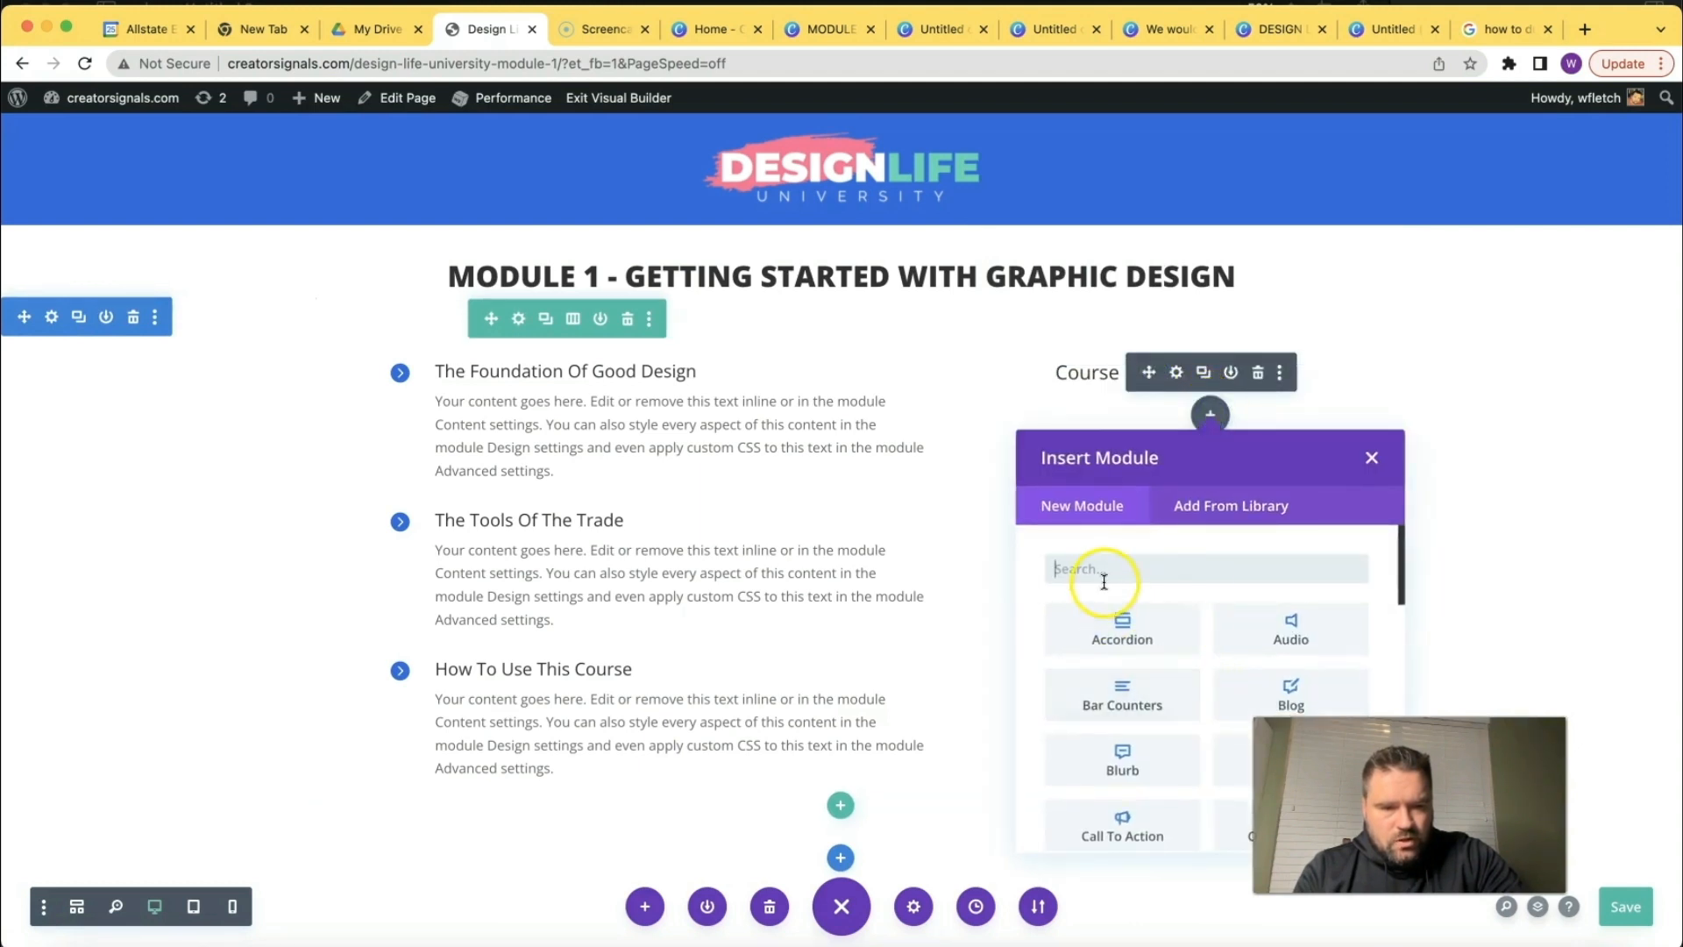
pyautogui.write('Text')
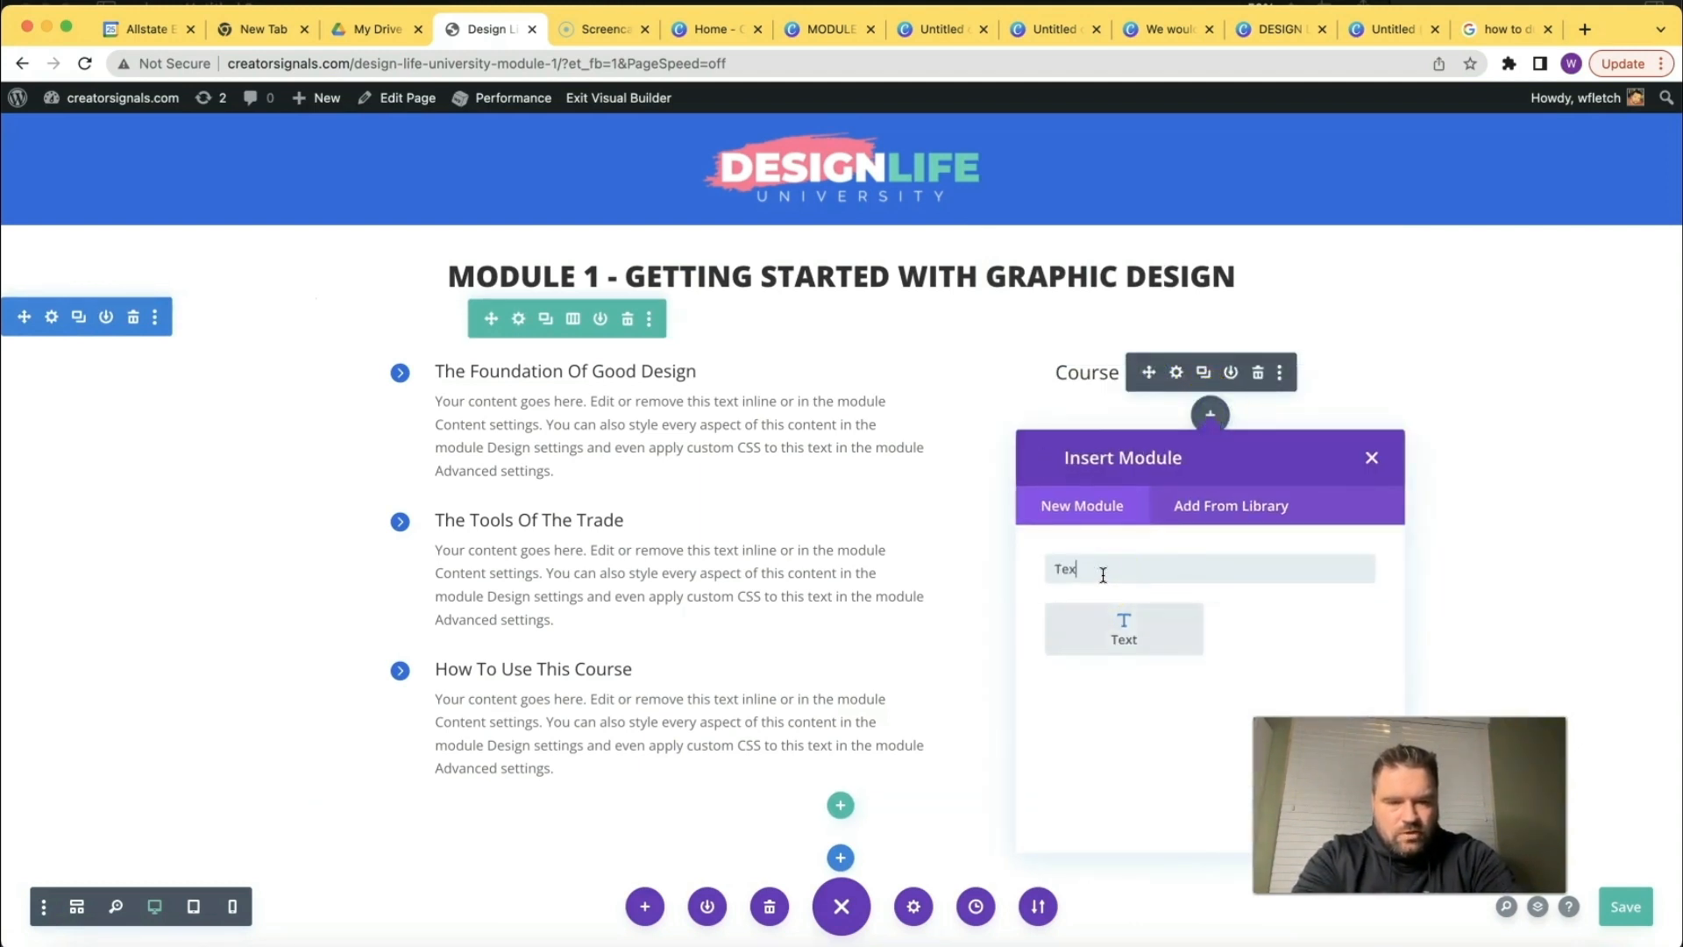
pyautogui.click(1118, 622)
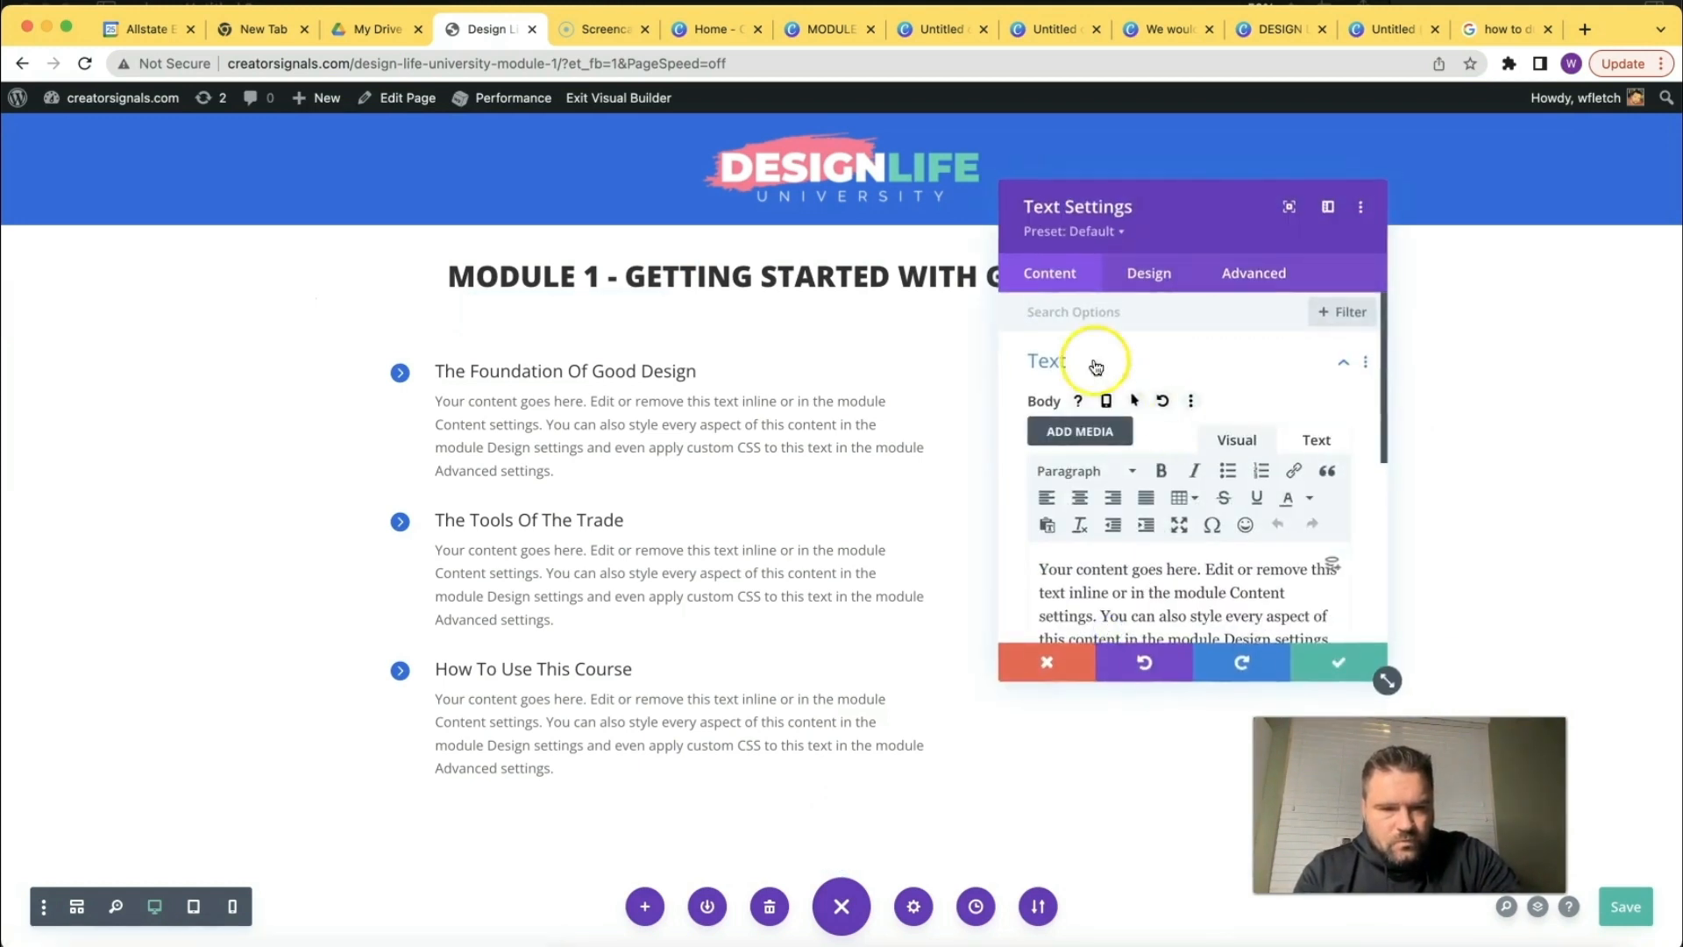
pyautogui.tripleClick(1138, 589)
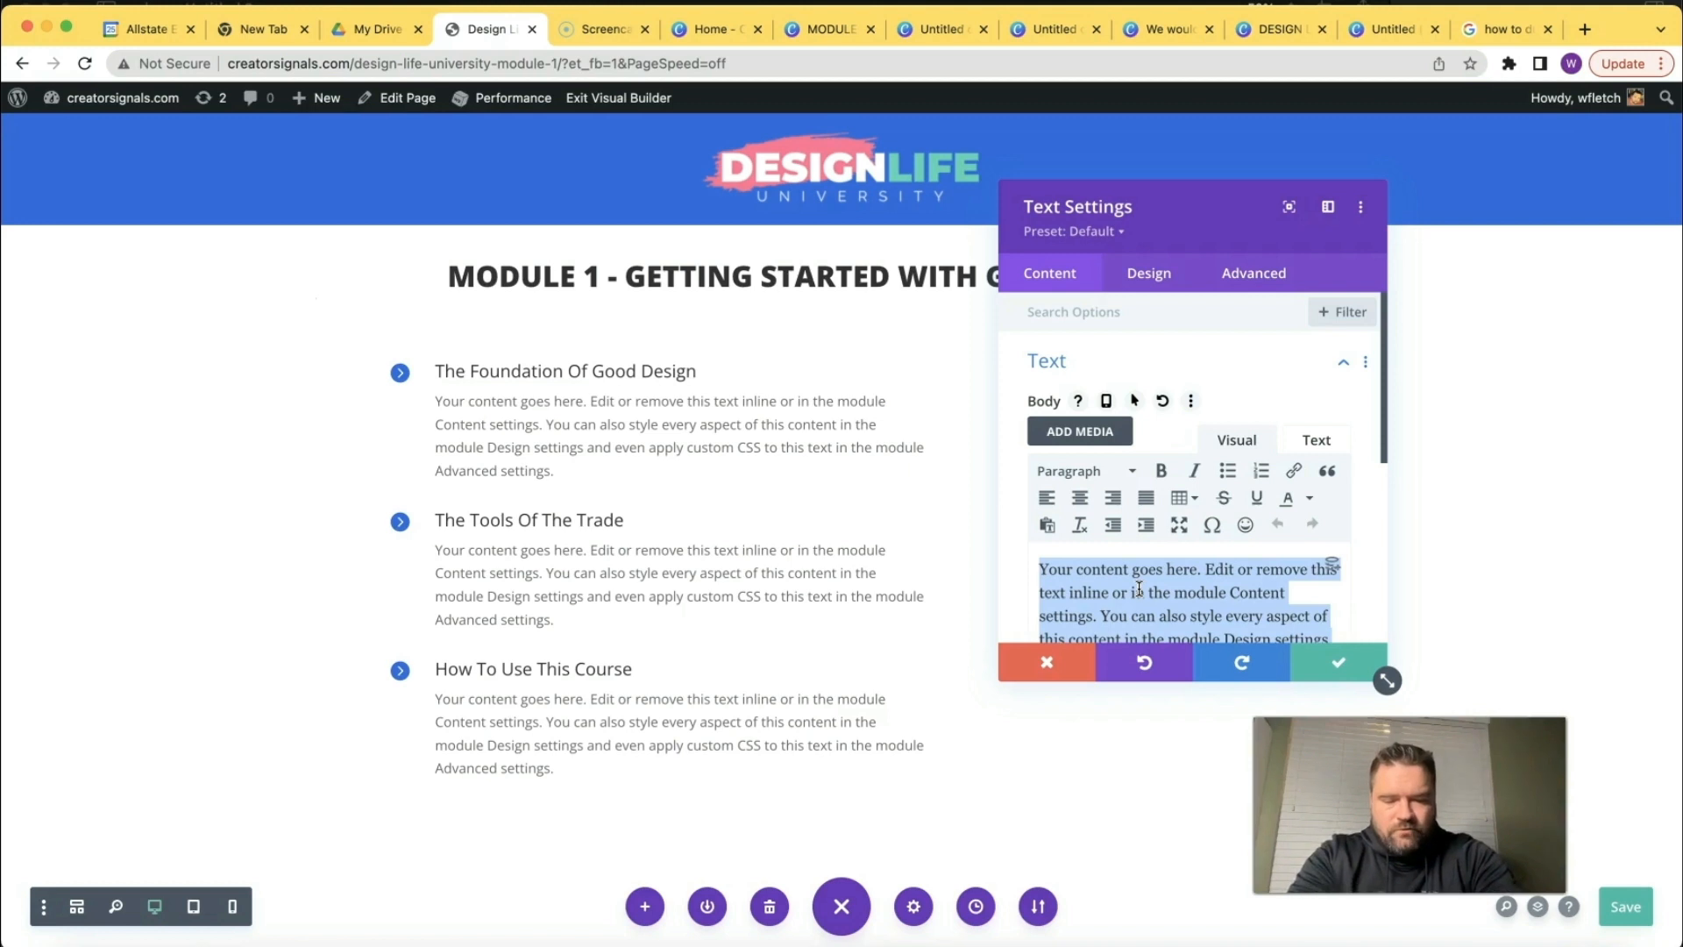
pyautogui.write('Back To')
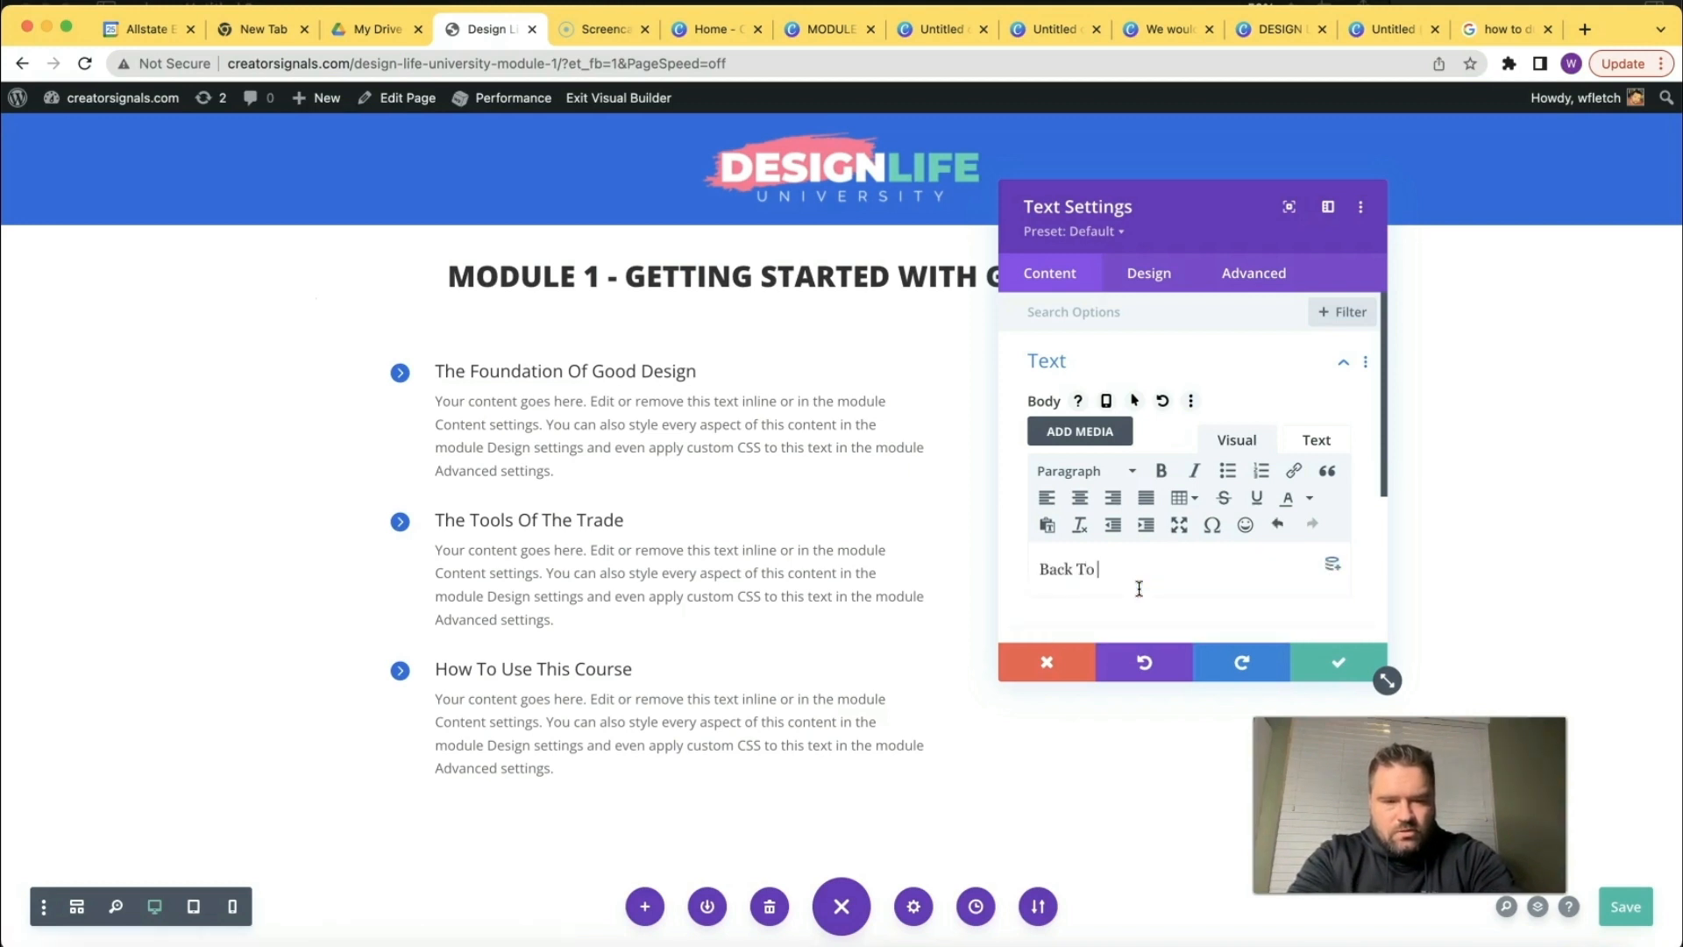
pyautogui.write(' Main Menu')
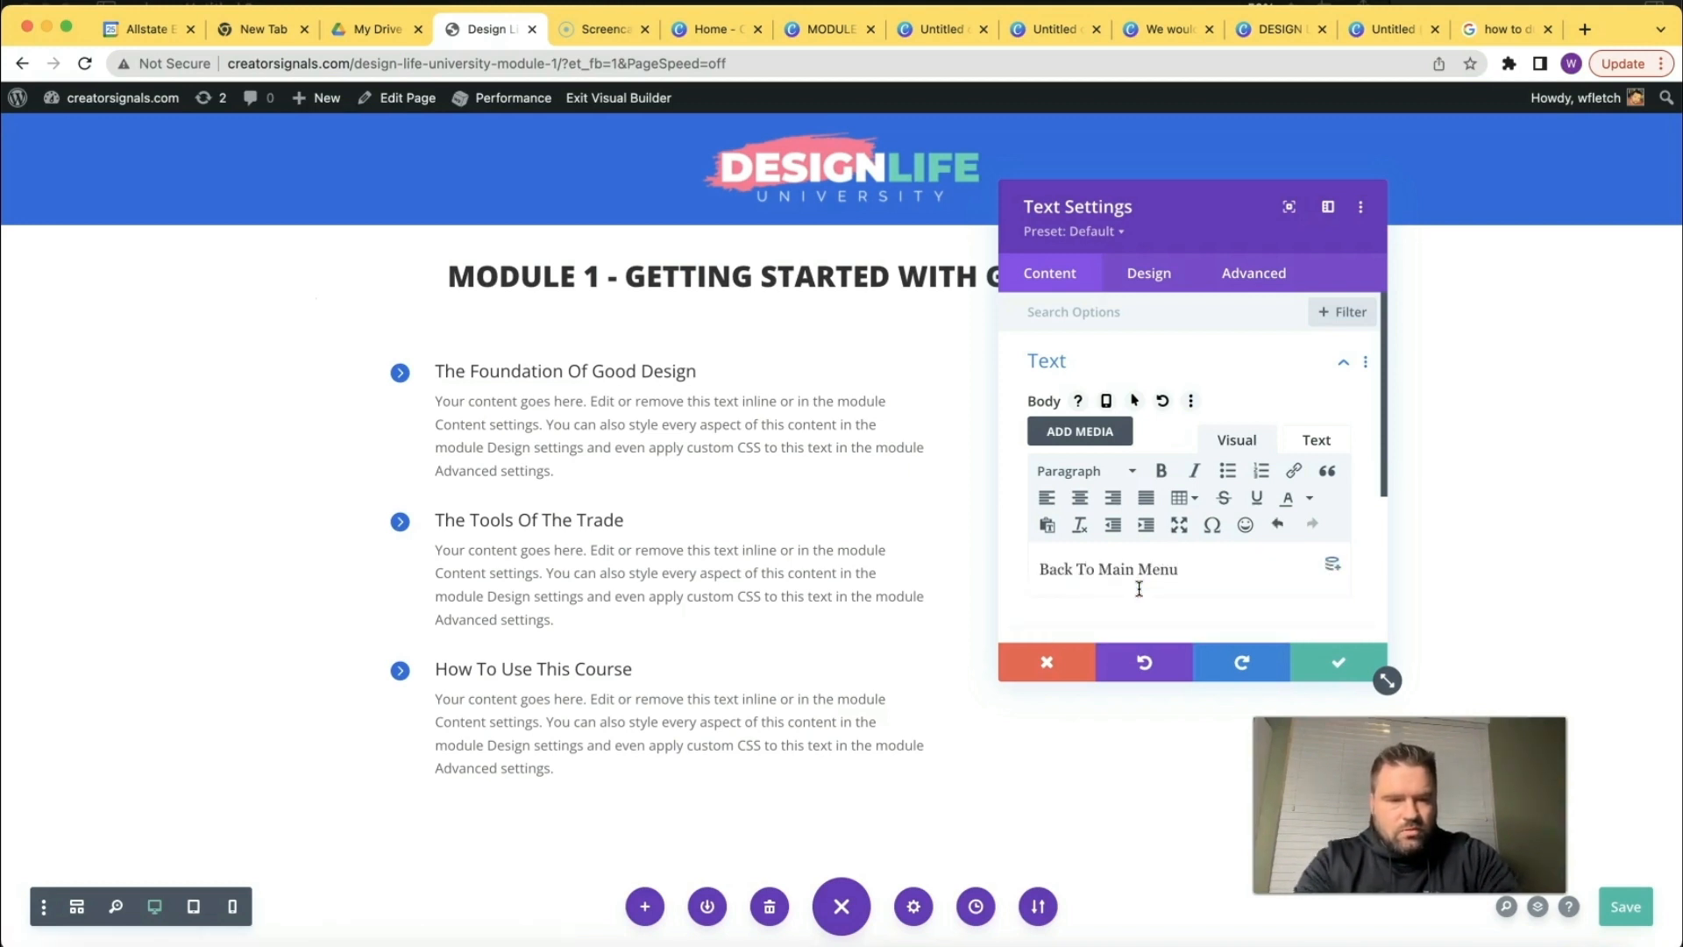
pyautogui.click(1344, 672)
# Turn the "Back To Main Menu" text into a bulleted list item.
pyautogui.moveTo(1130, 440)
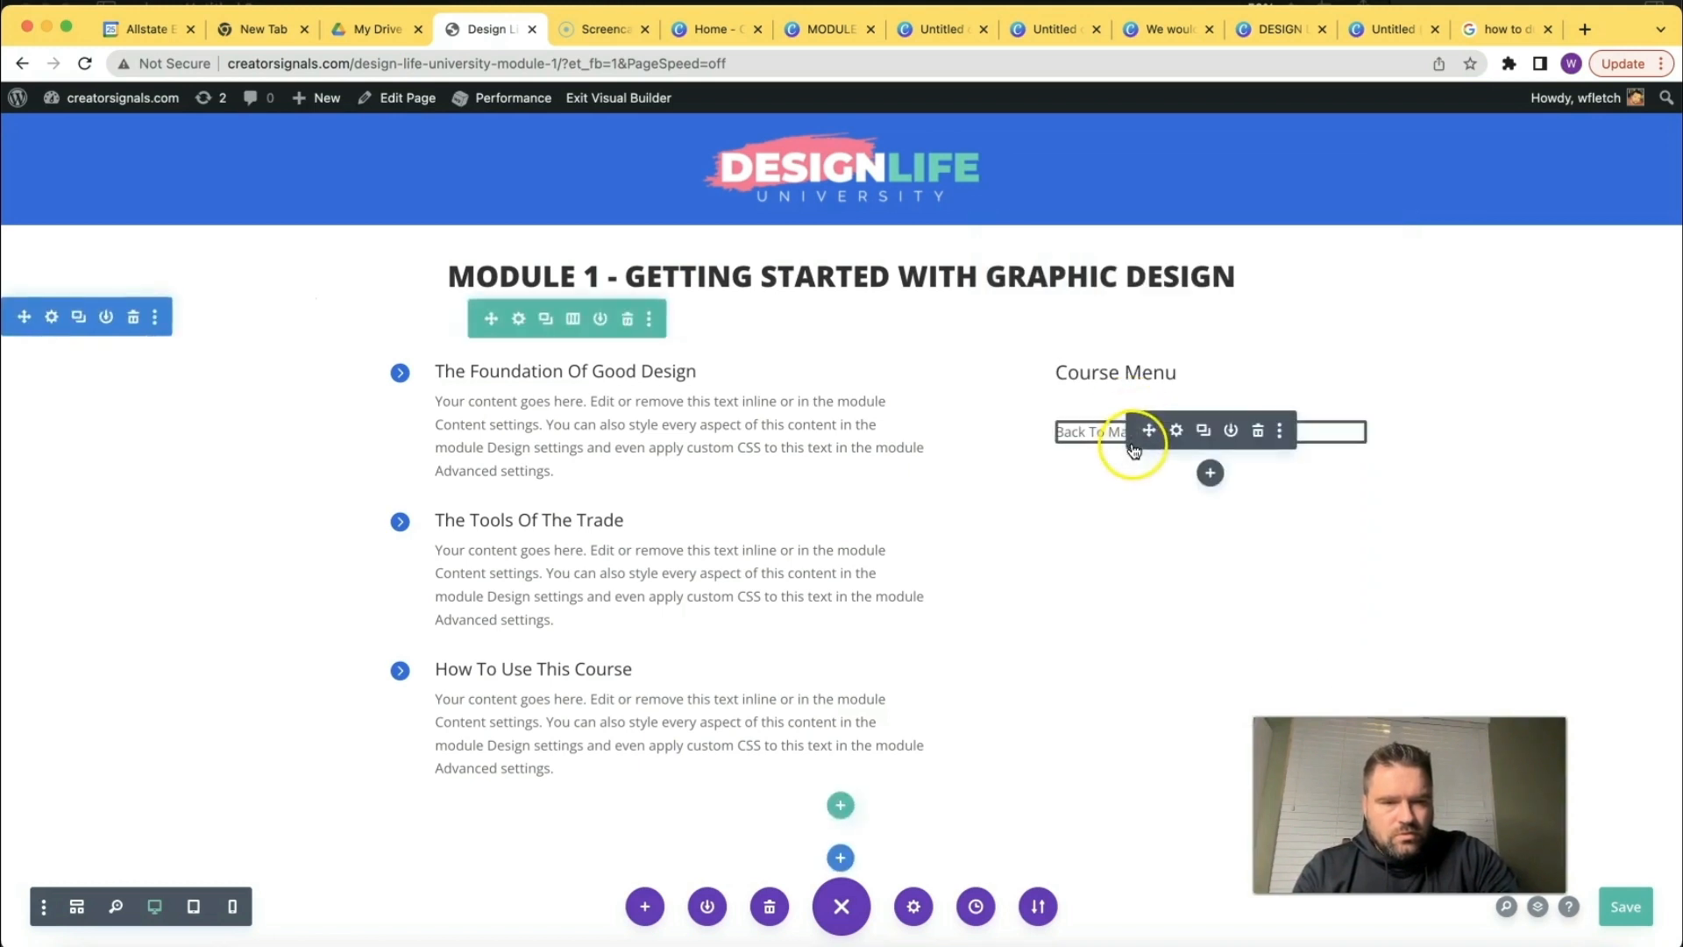
pyautogui.click(1185, 431)
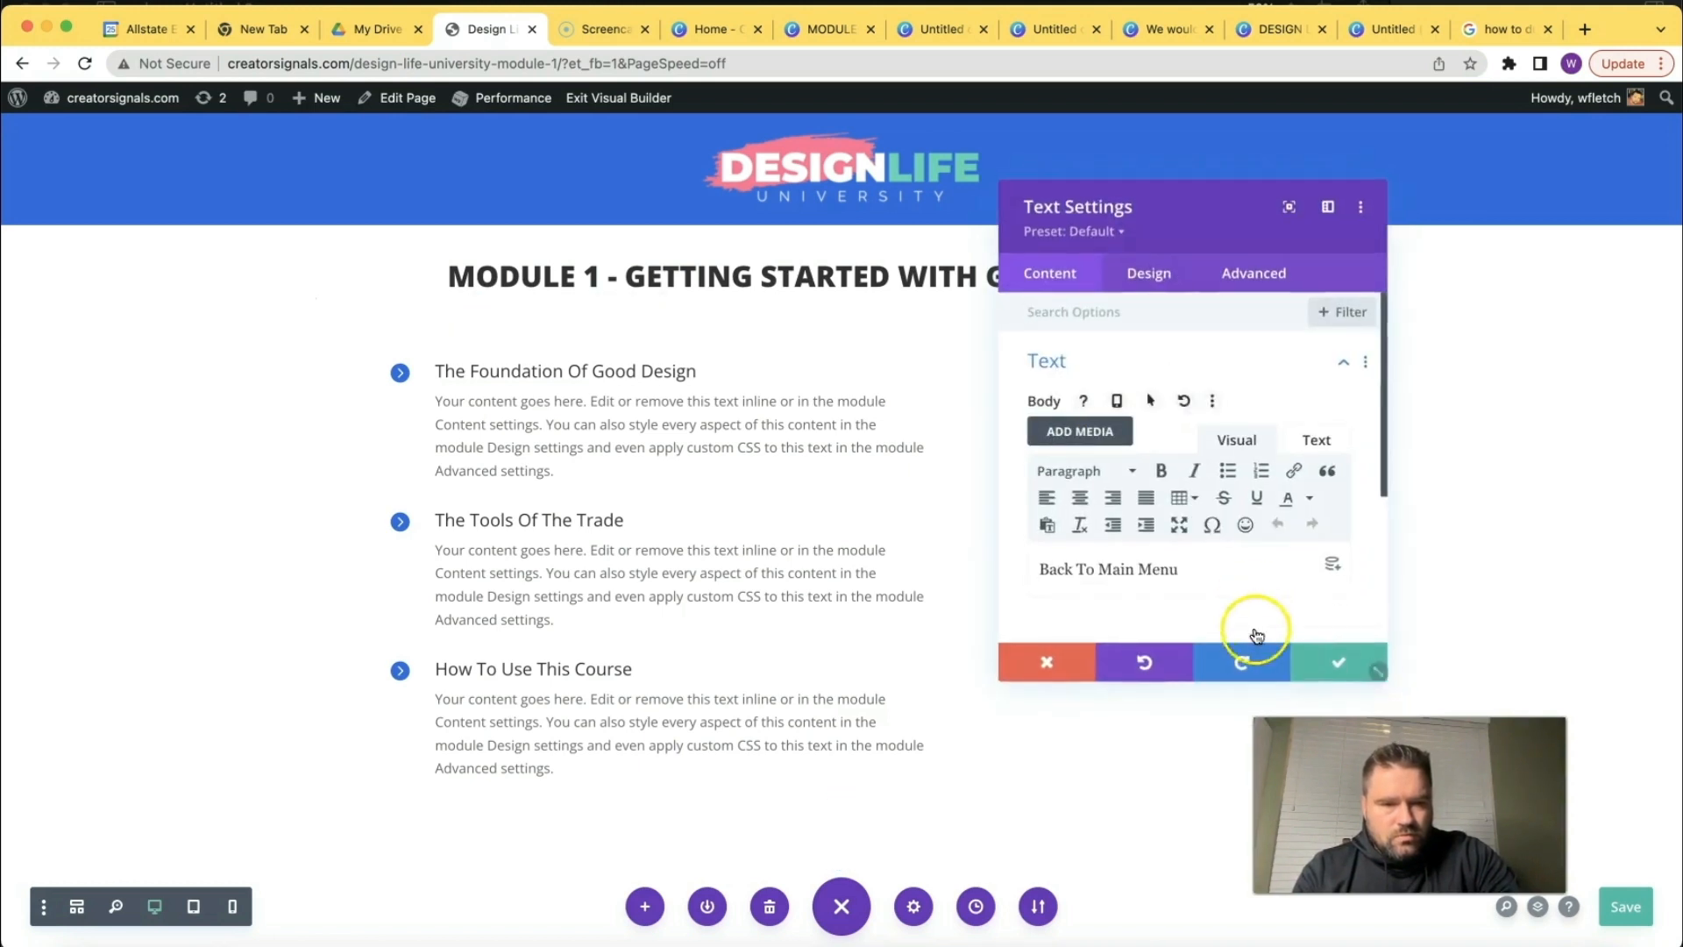
pyautogui.click(1195, 568)
pyautogui.moveTo(1205, 568); pyautogui.dragTo(984, 565)
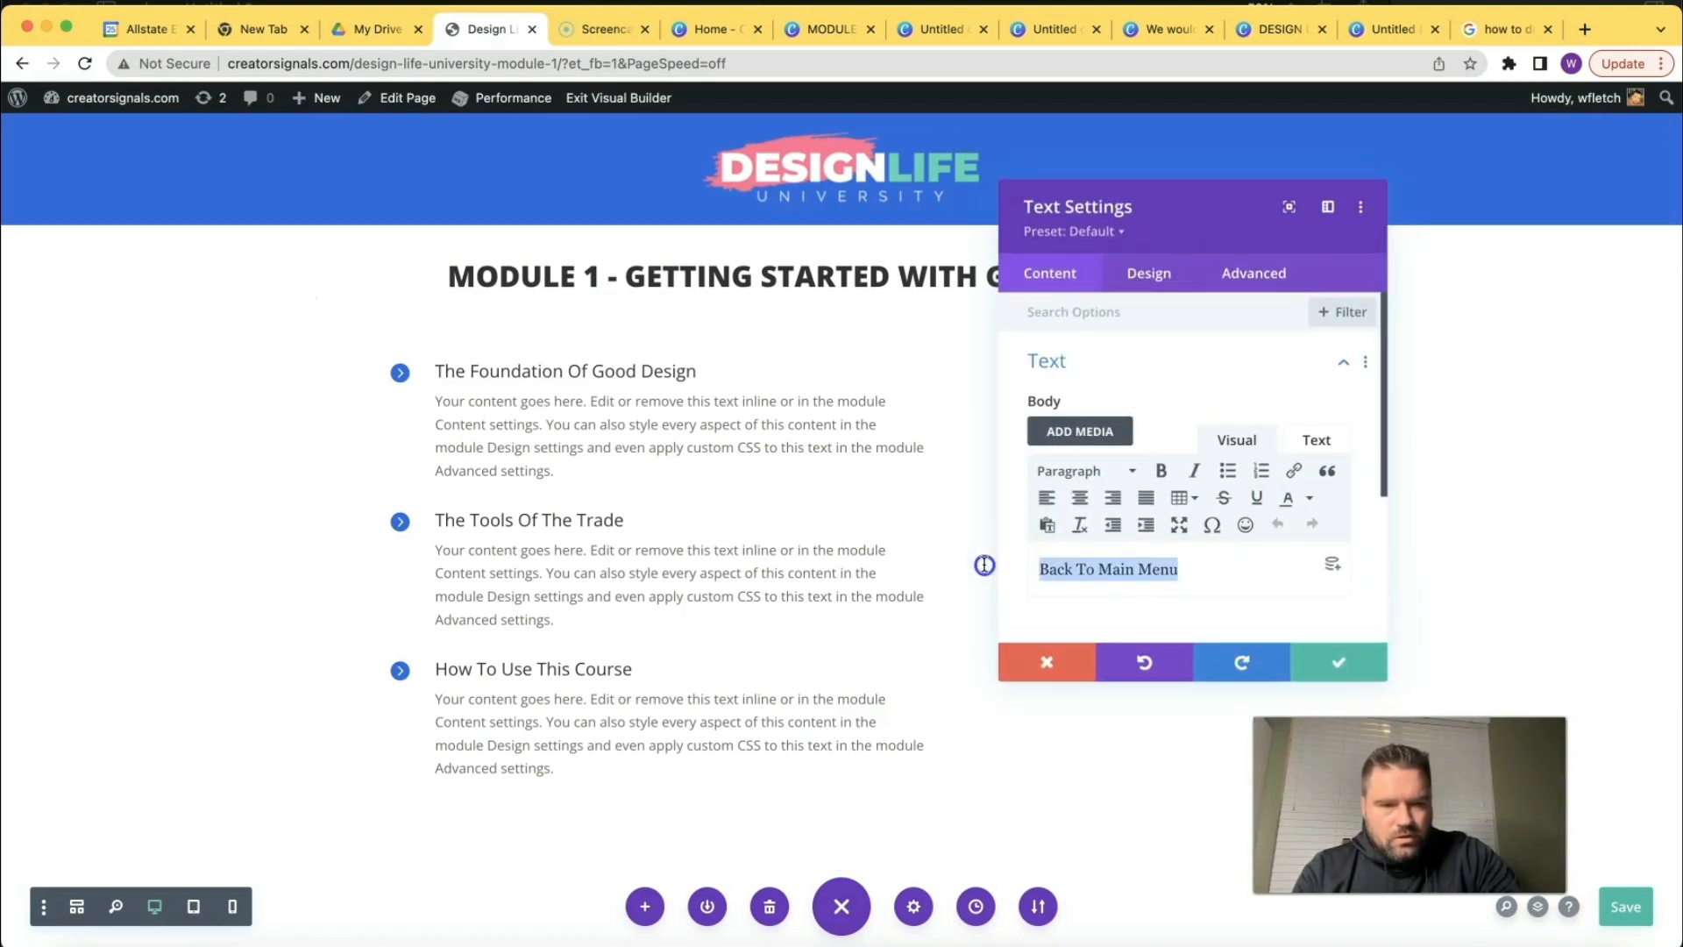
pyautogui.click(1227, 474)
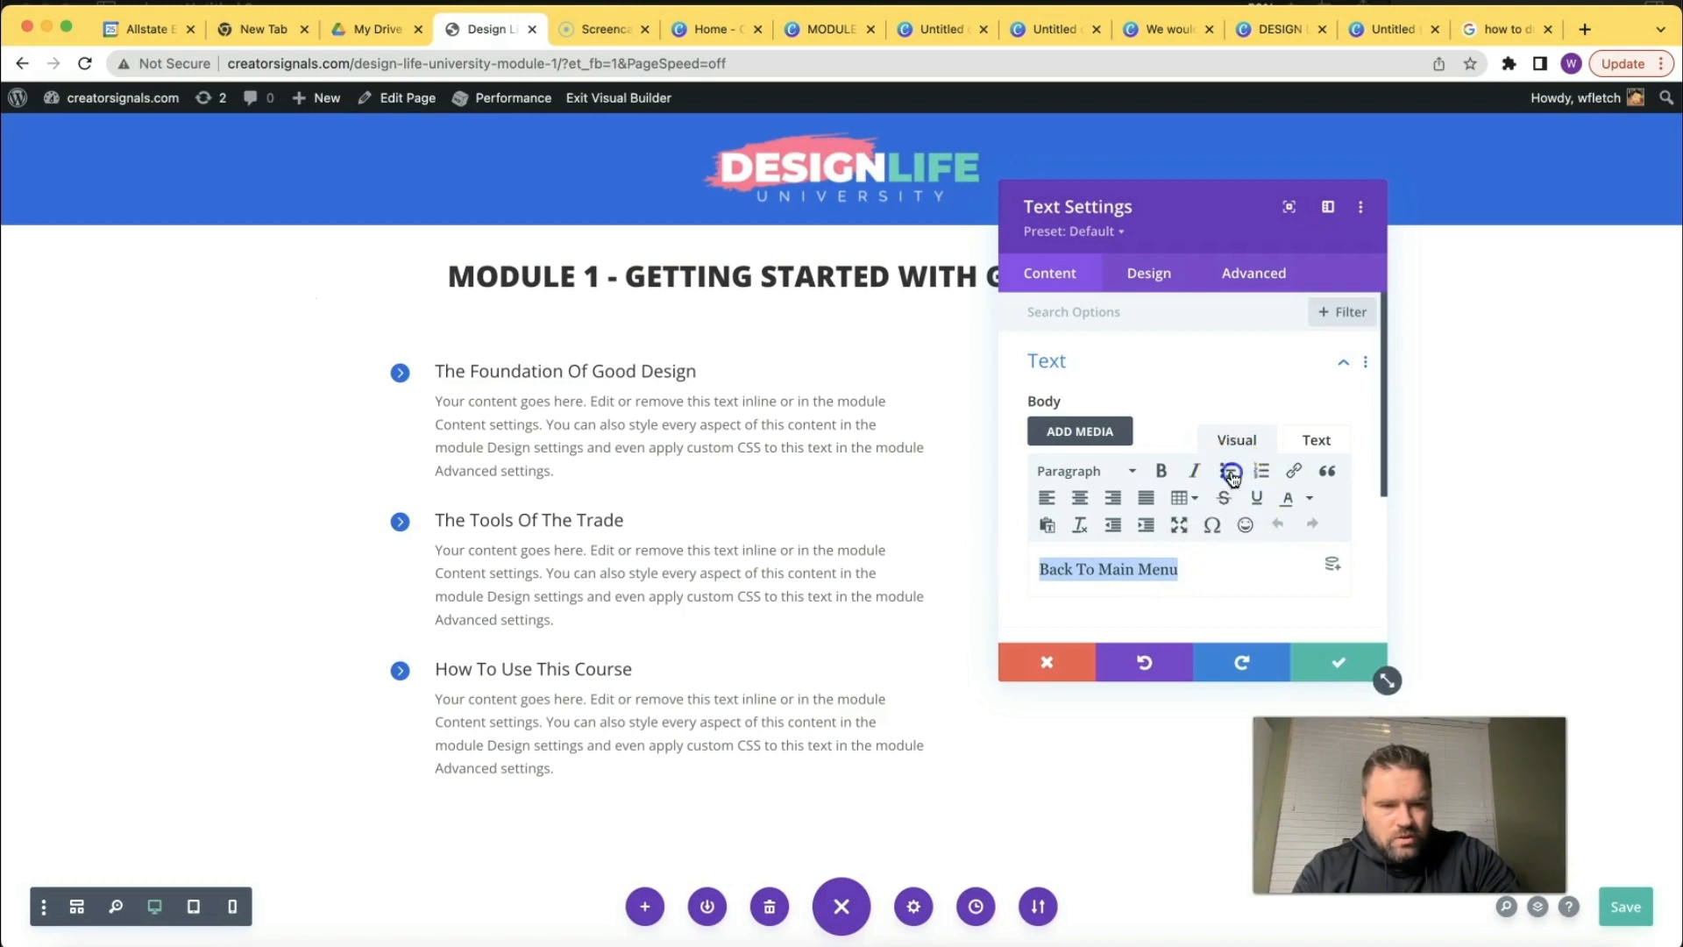
# Add the bullet "Module 1 - Getting started With Graphic Design" below "Back To Main Menu".
pyautogui.click(1239, 571)
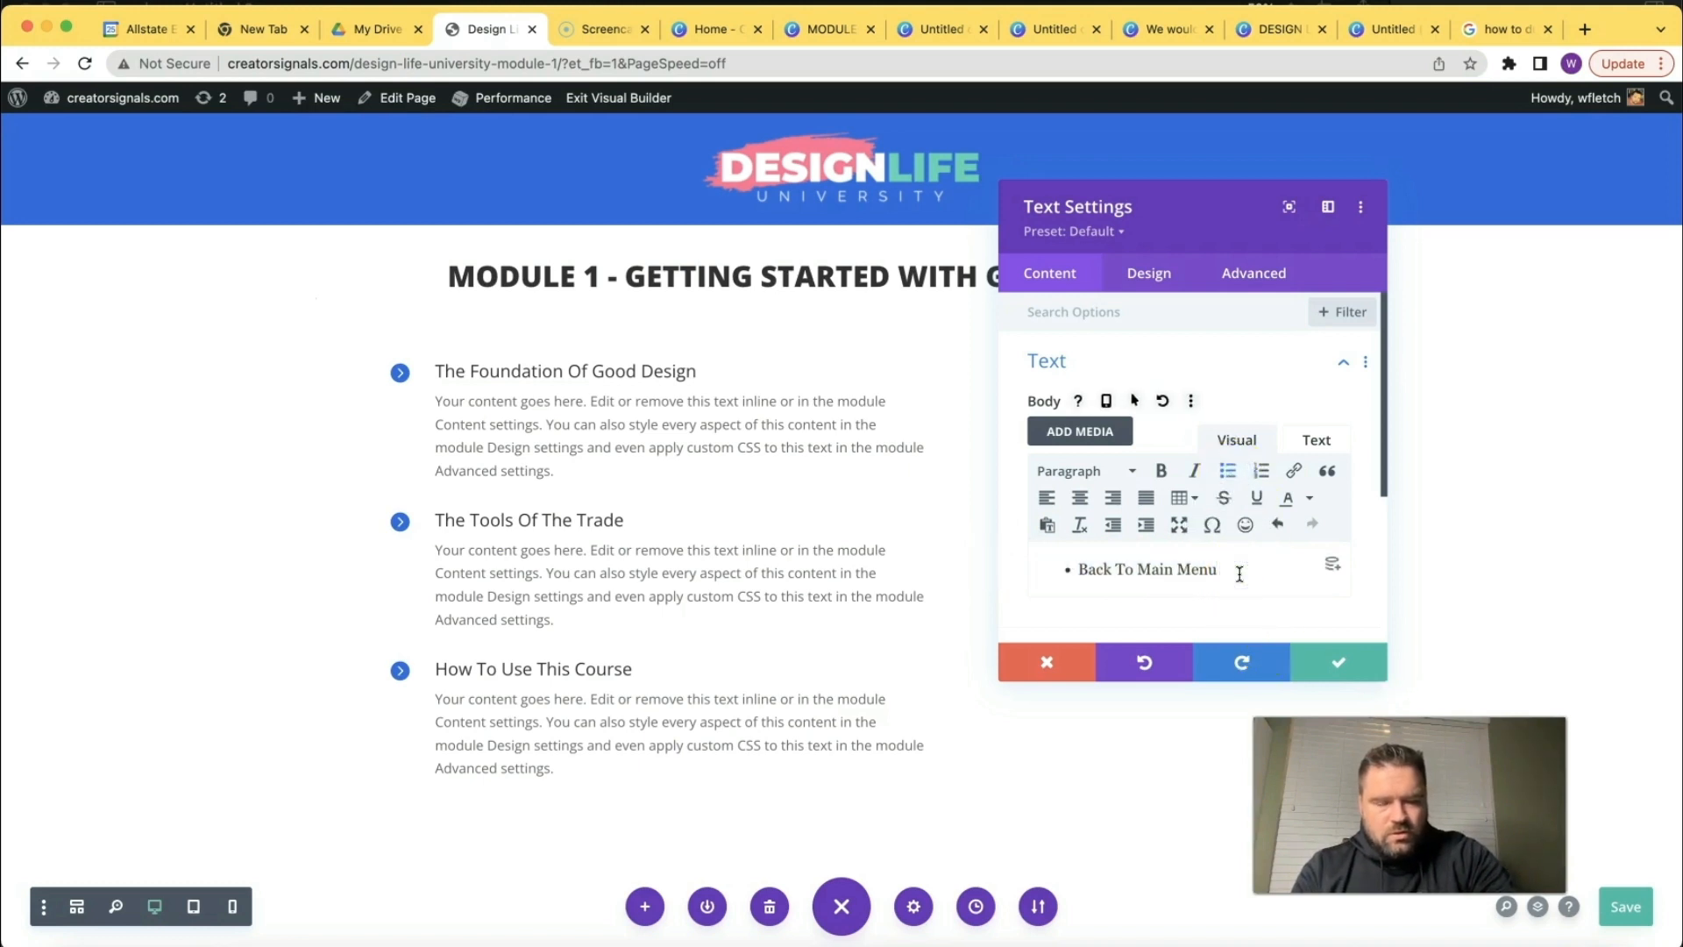
pyautogui.press('Return')
pyautogui.write('Modu')
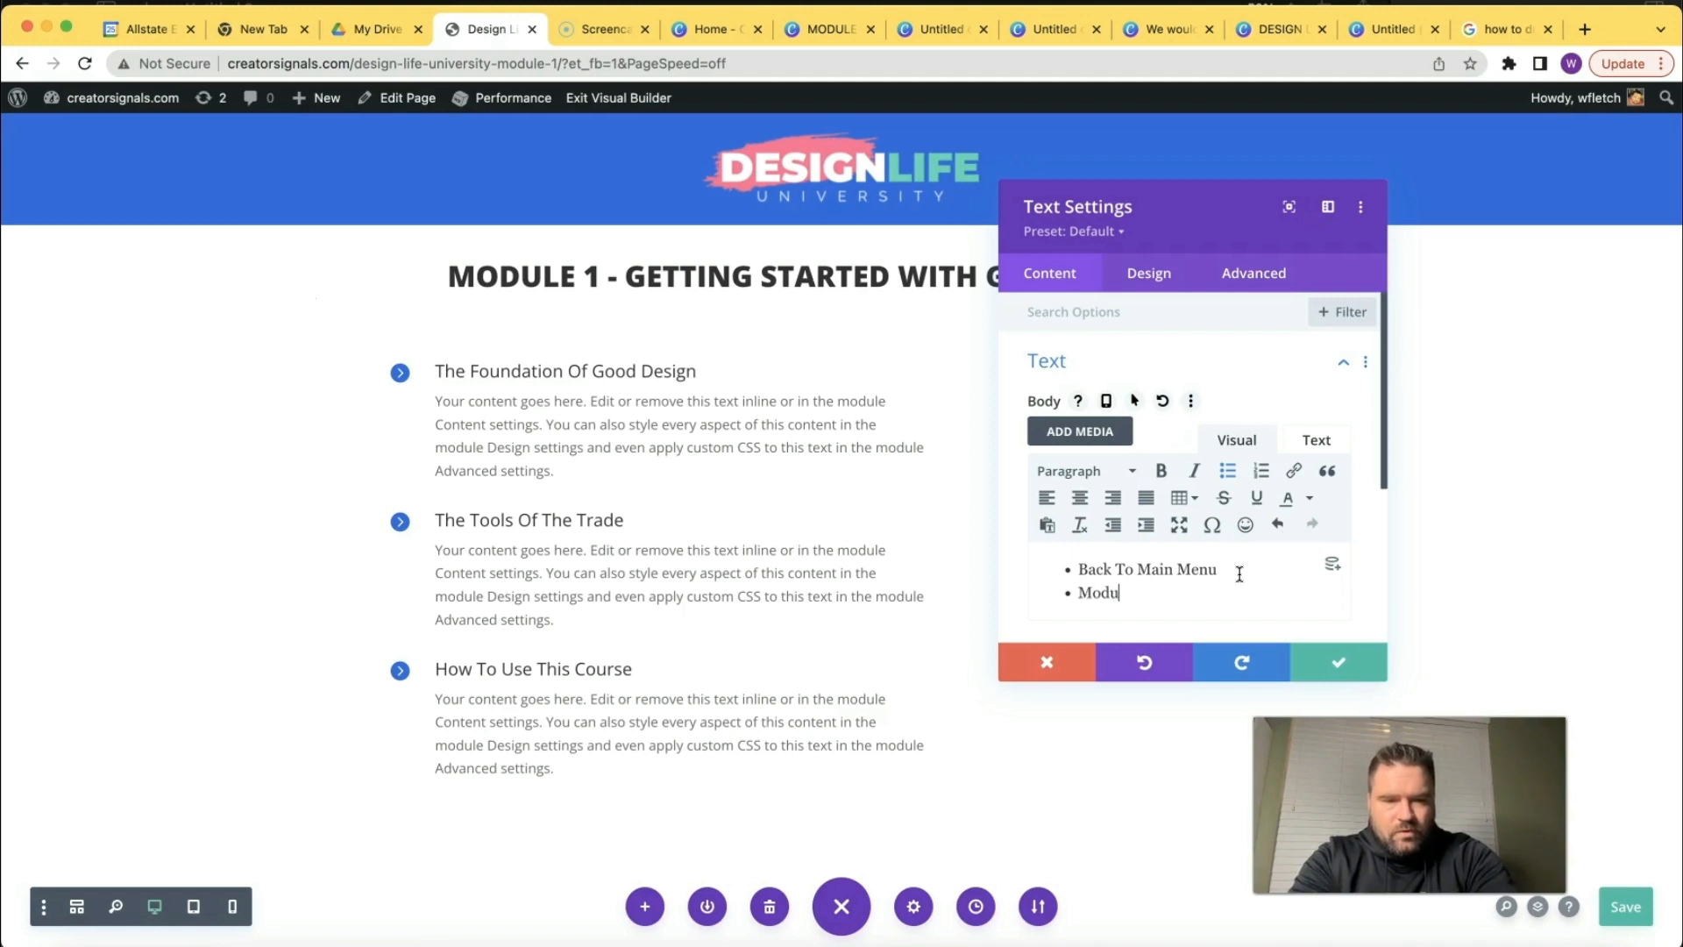
pyautogui.write('le 1 - Getting started W')
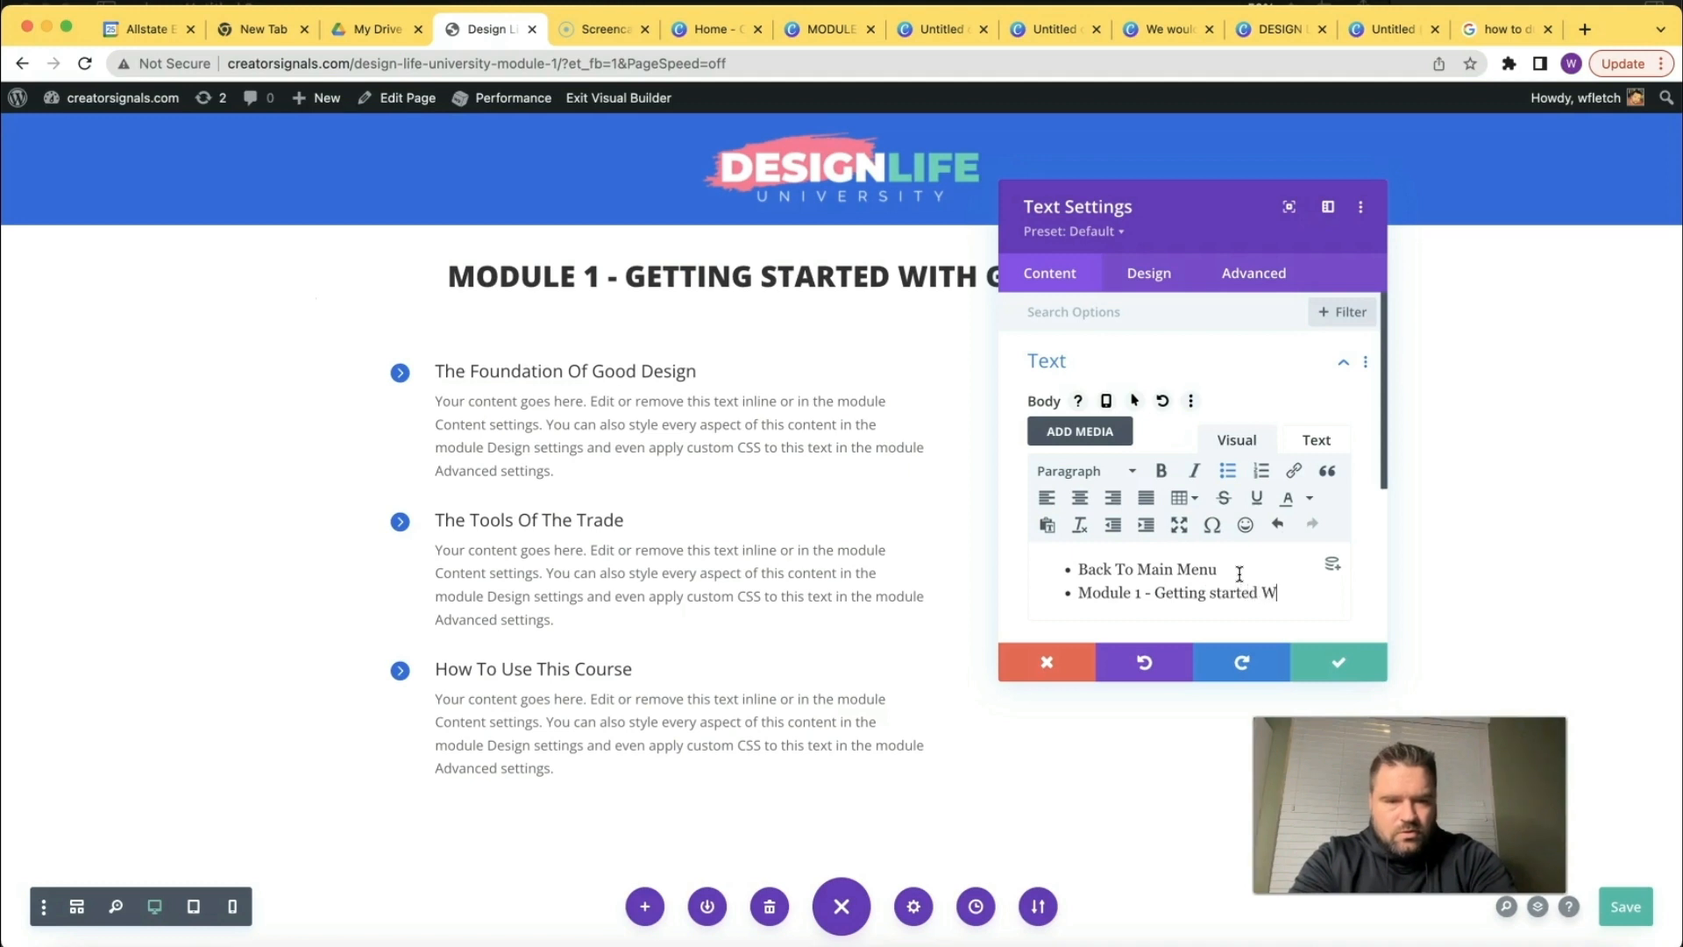
pyautogui.write('raphic Desi')
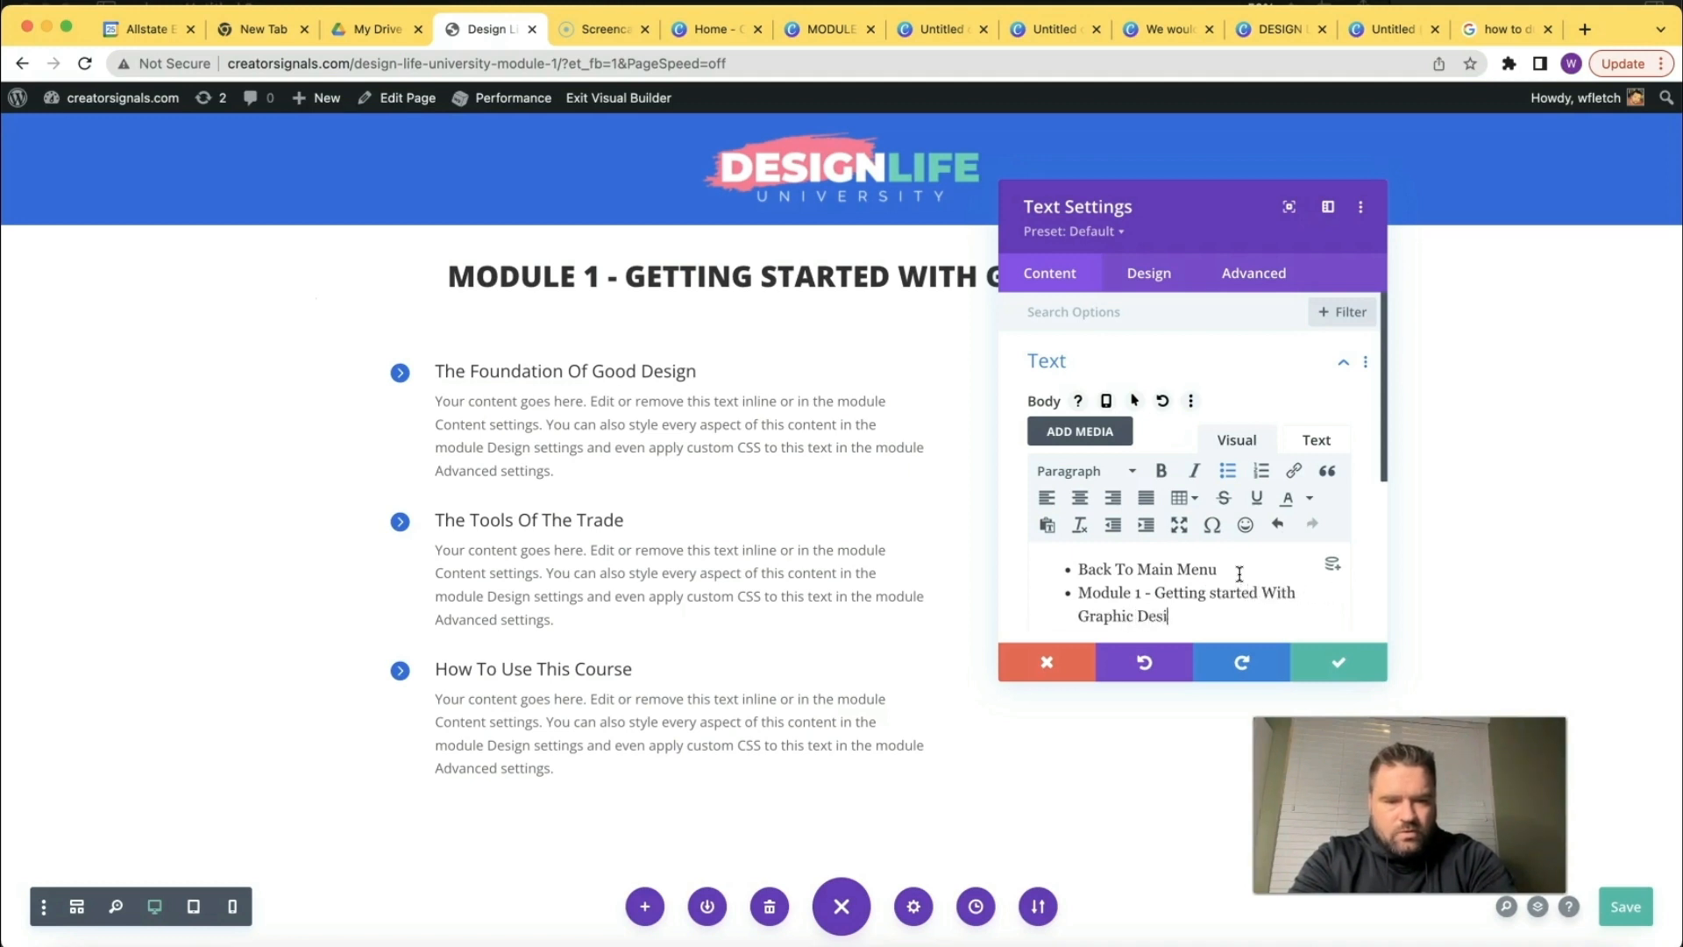
pyautogui.write('gn Module')
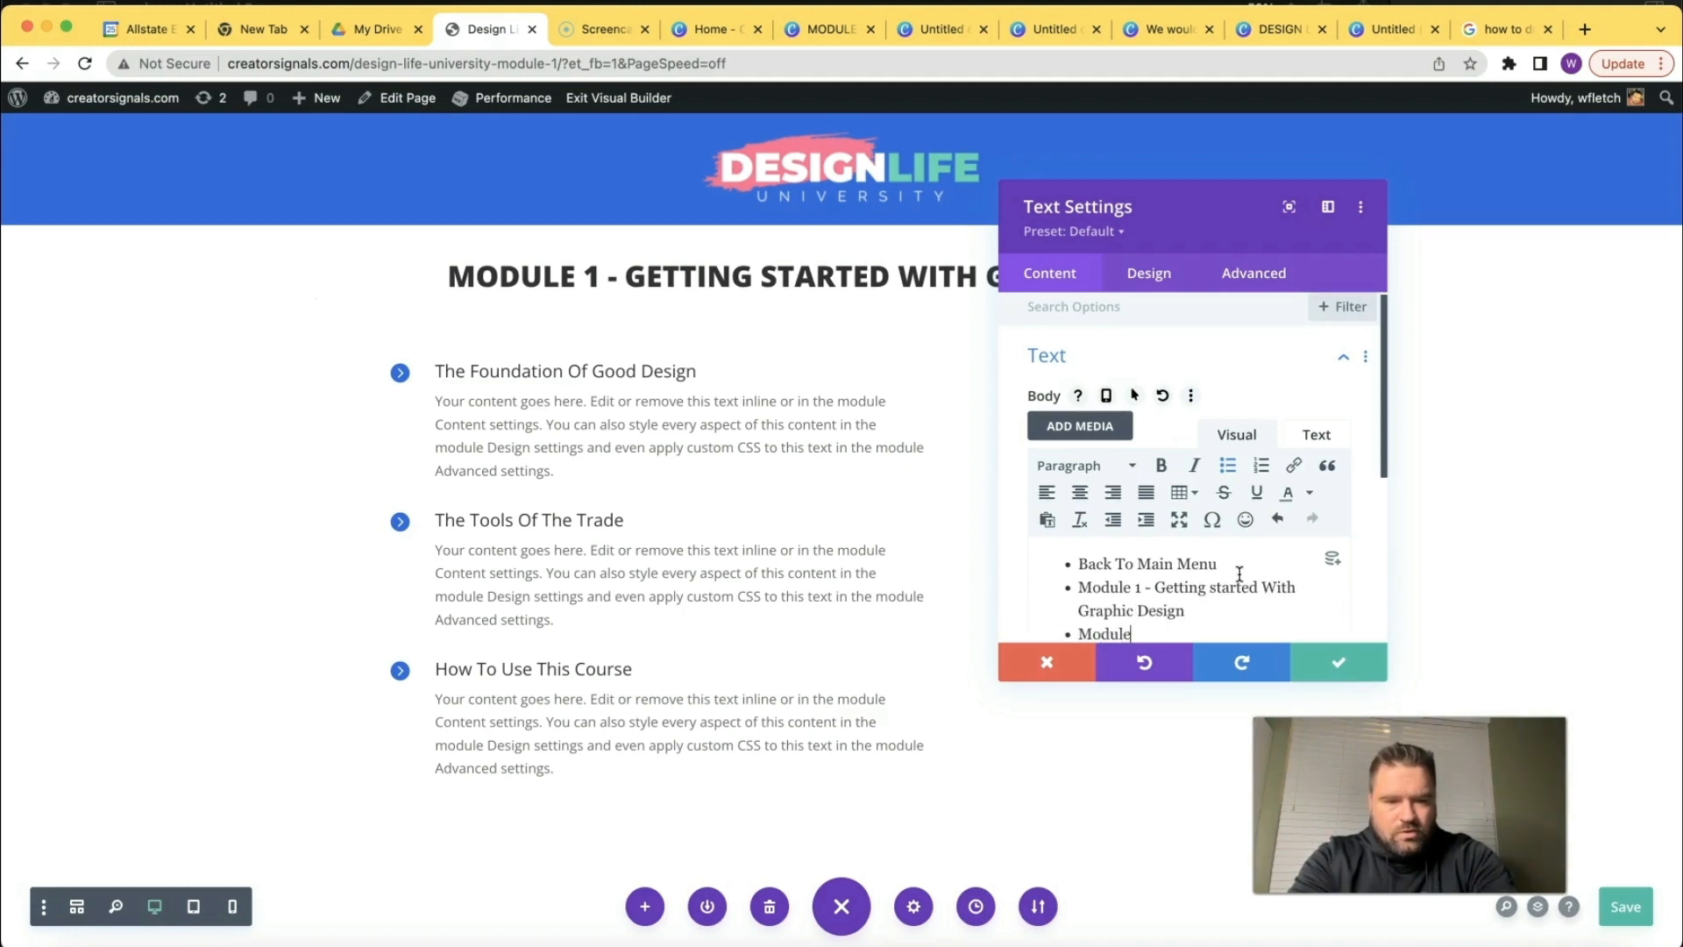
# Complete the next bullet as "Module 2 - The Basics Of Typography".
pyautogui.write(' 2 -')
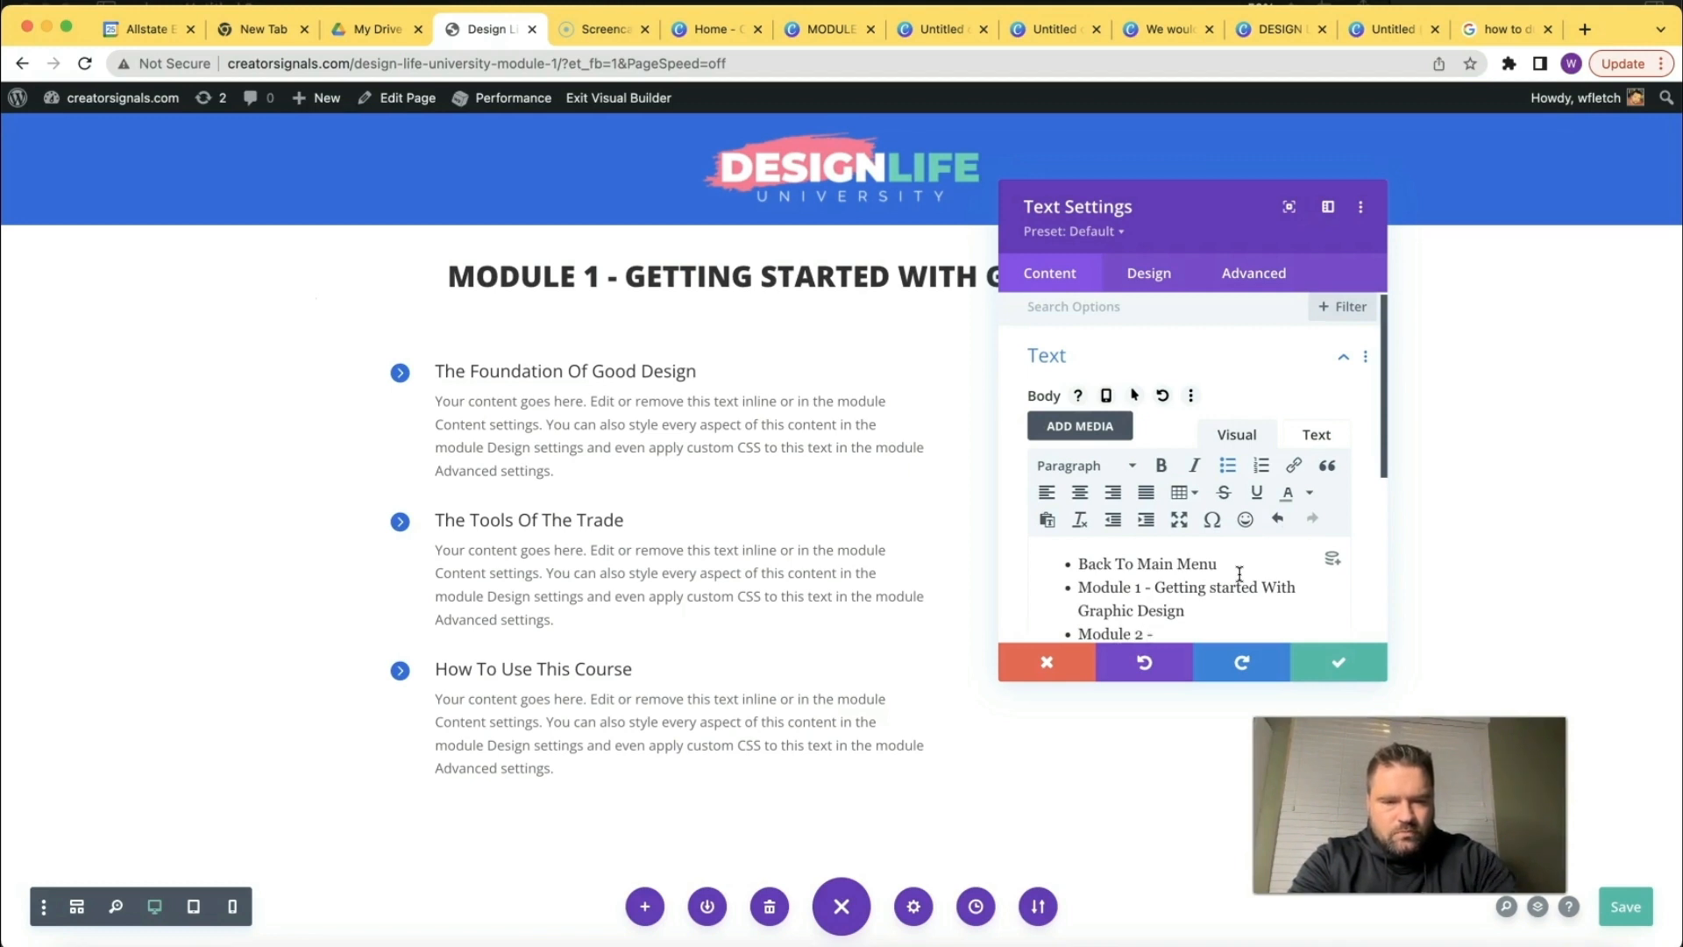
pyautogui.write(' The Bas')
pyautogui.scroll(-5, 1226, 526)
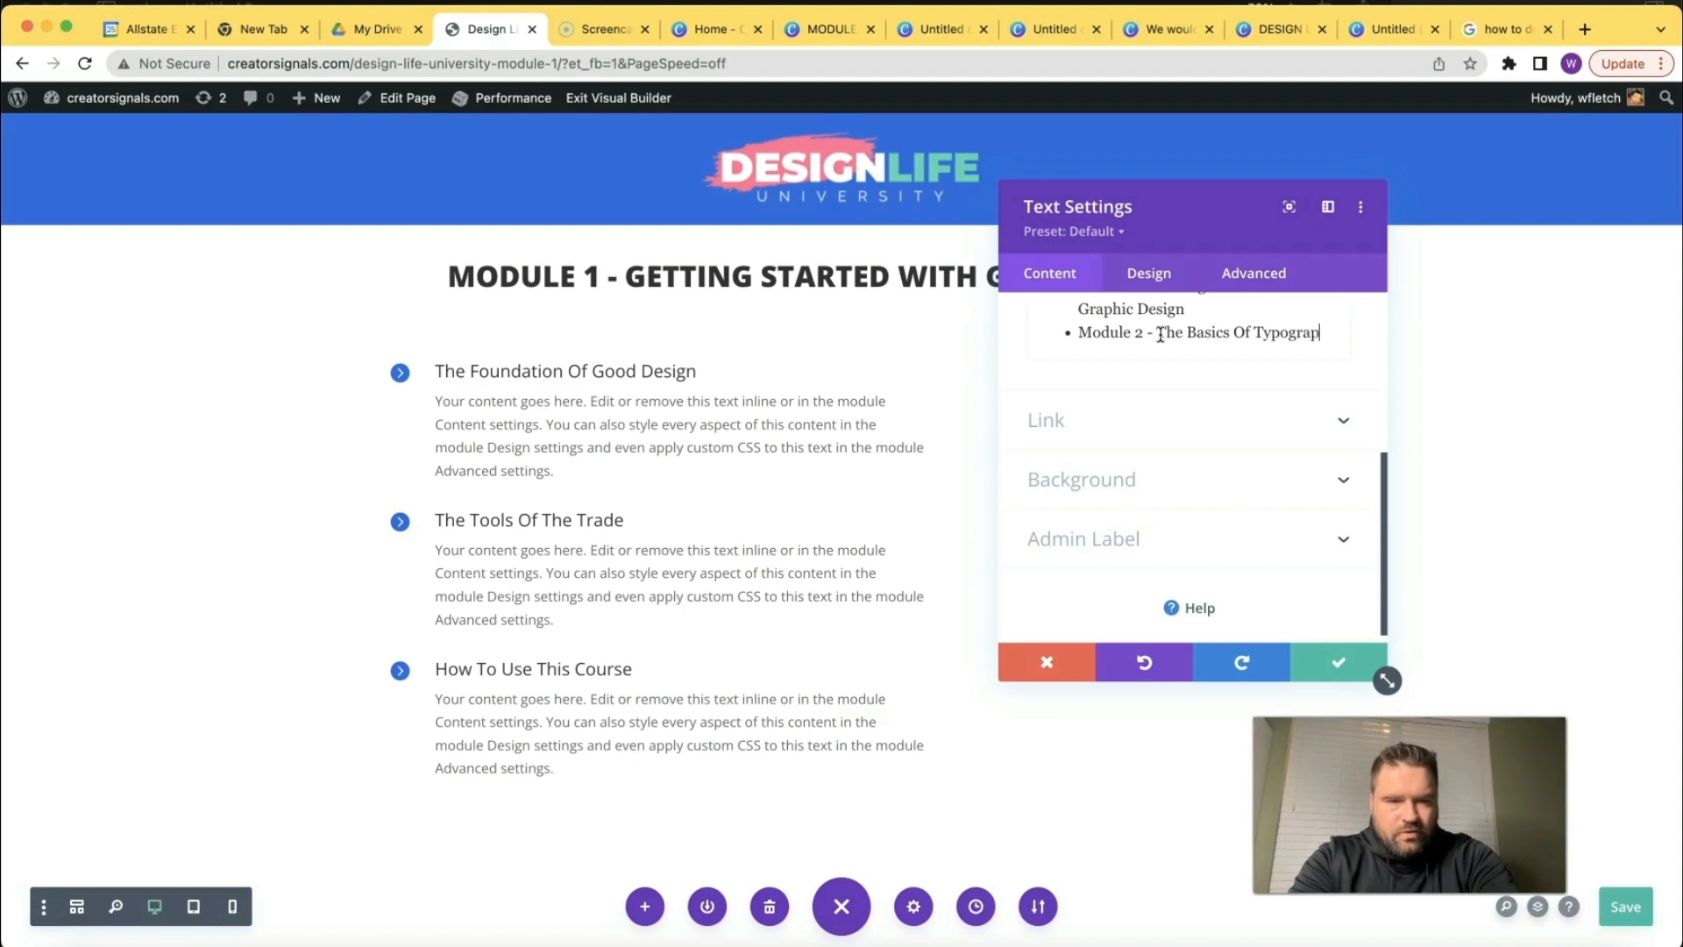
# Add the bullet "Module 3 - The Foundations Of Logo Design" to the list and save the text module.
pyautogui.press('Return')
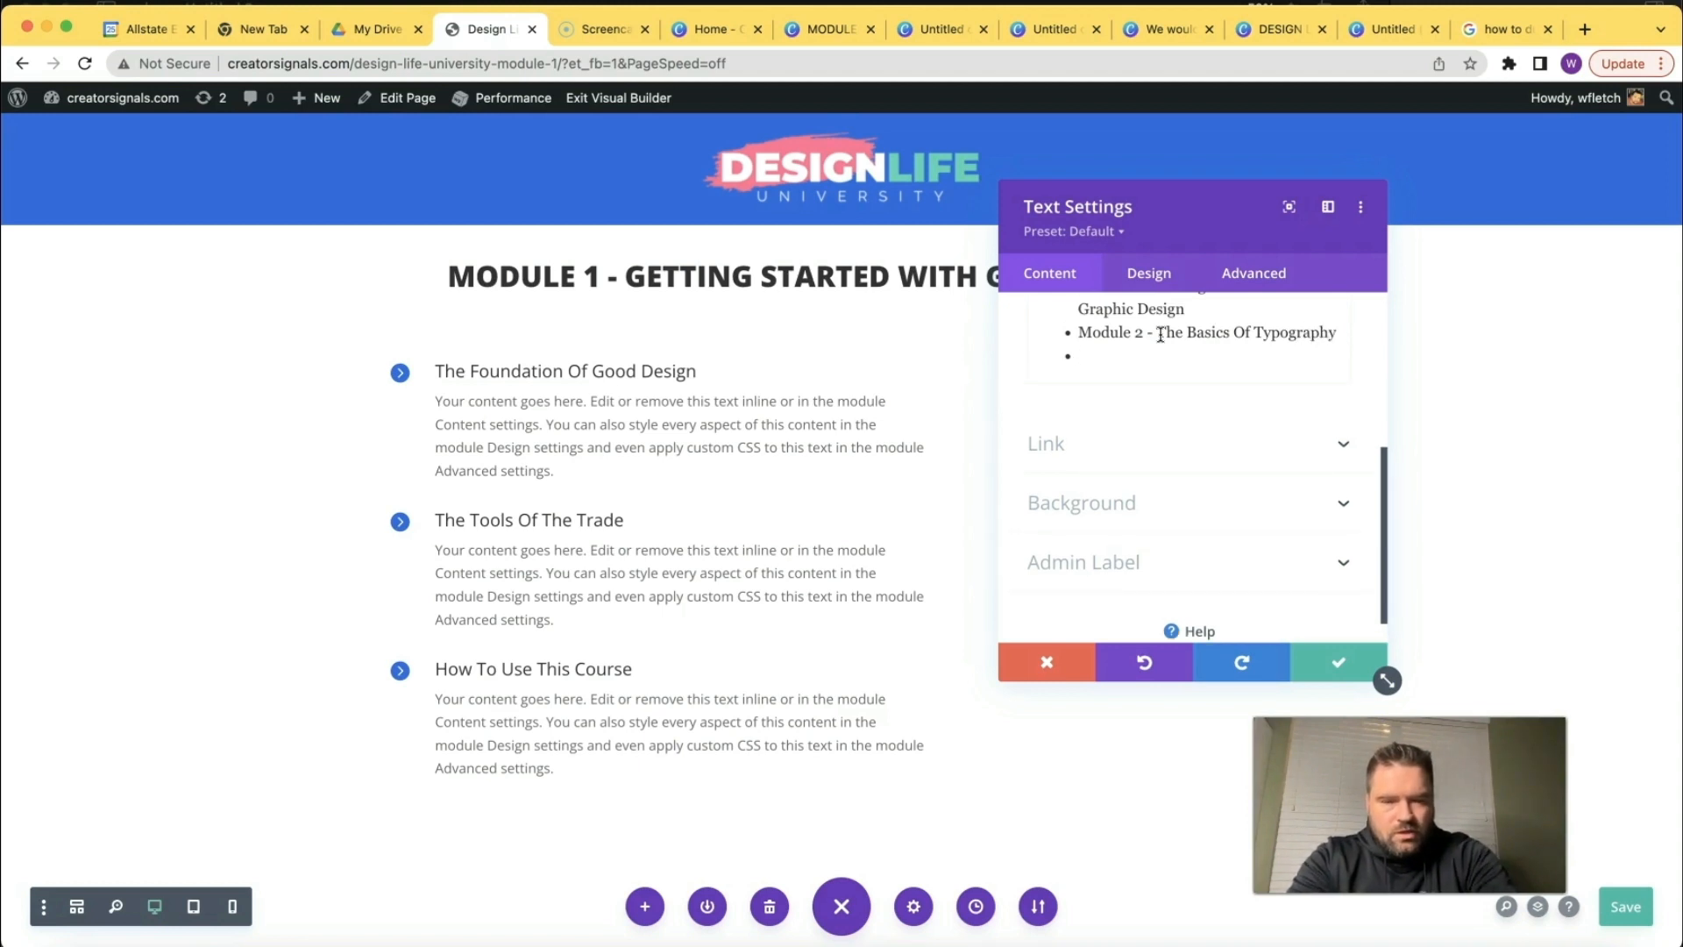
pyautogui.write('Module 3 ')
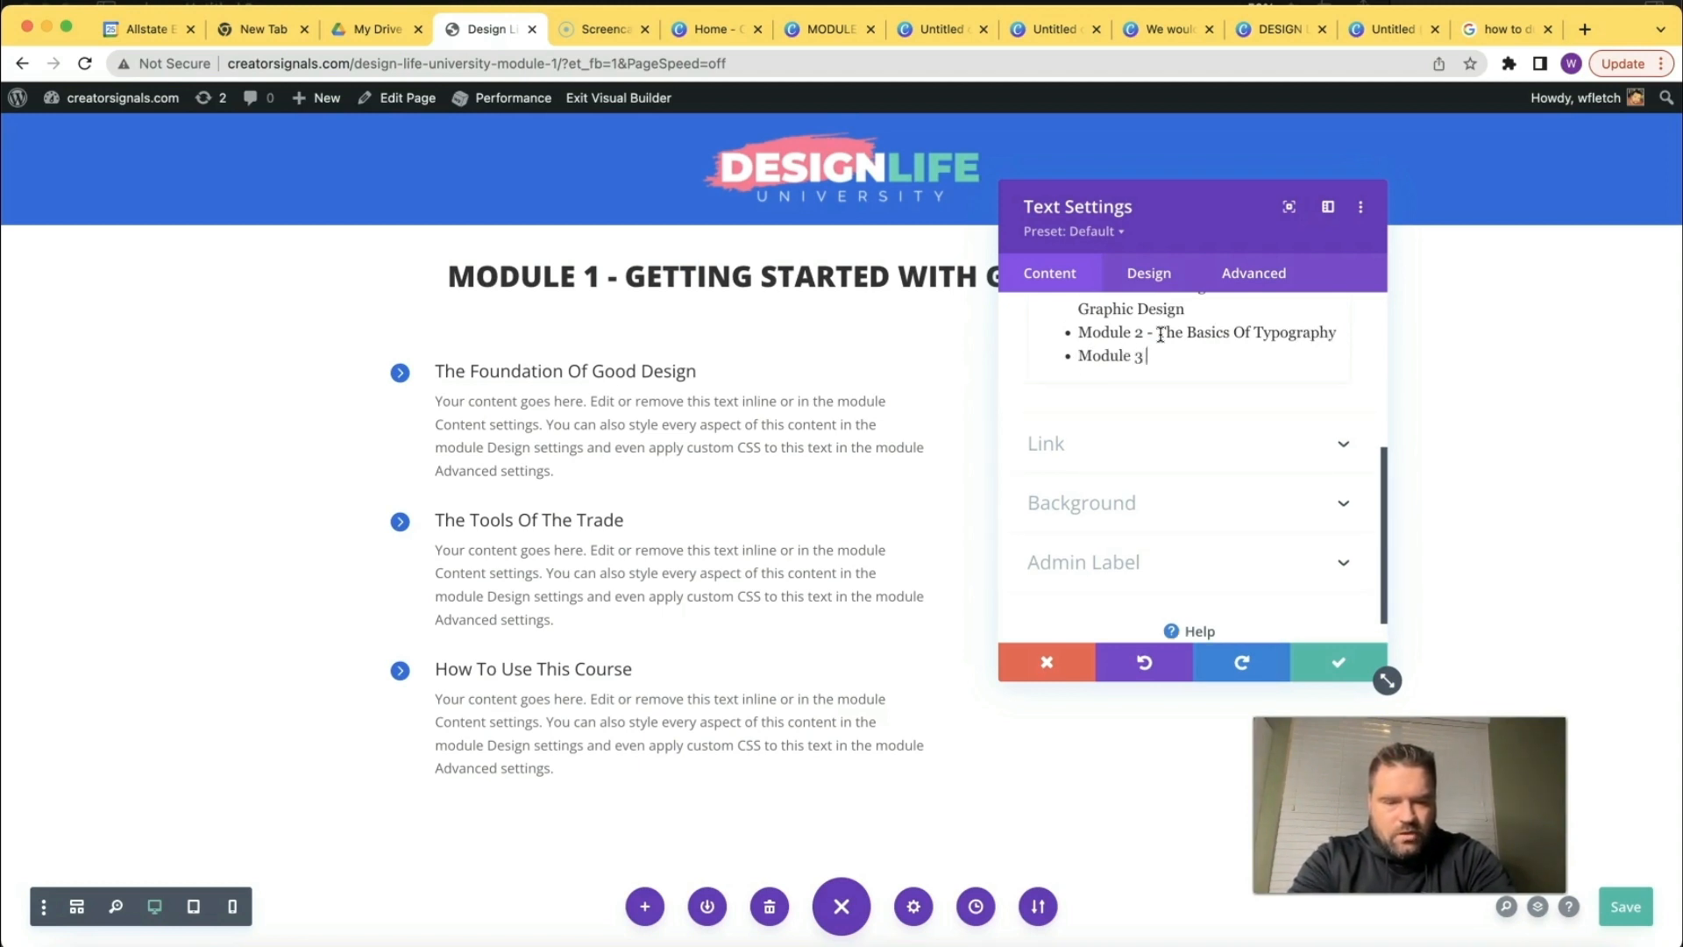
pyautogui.write('- The Foundations Of L')
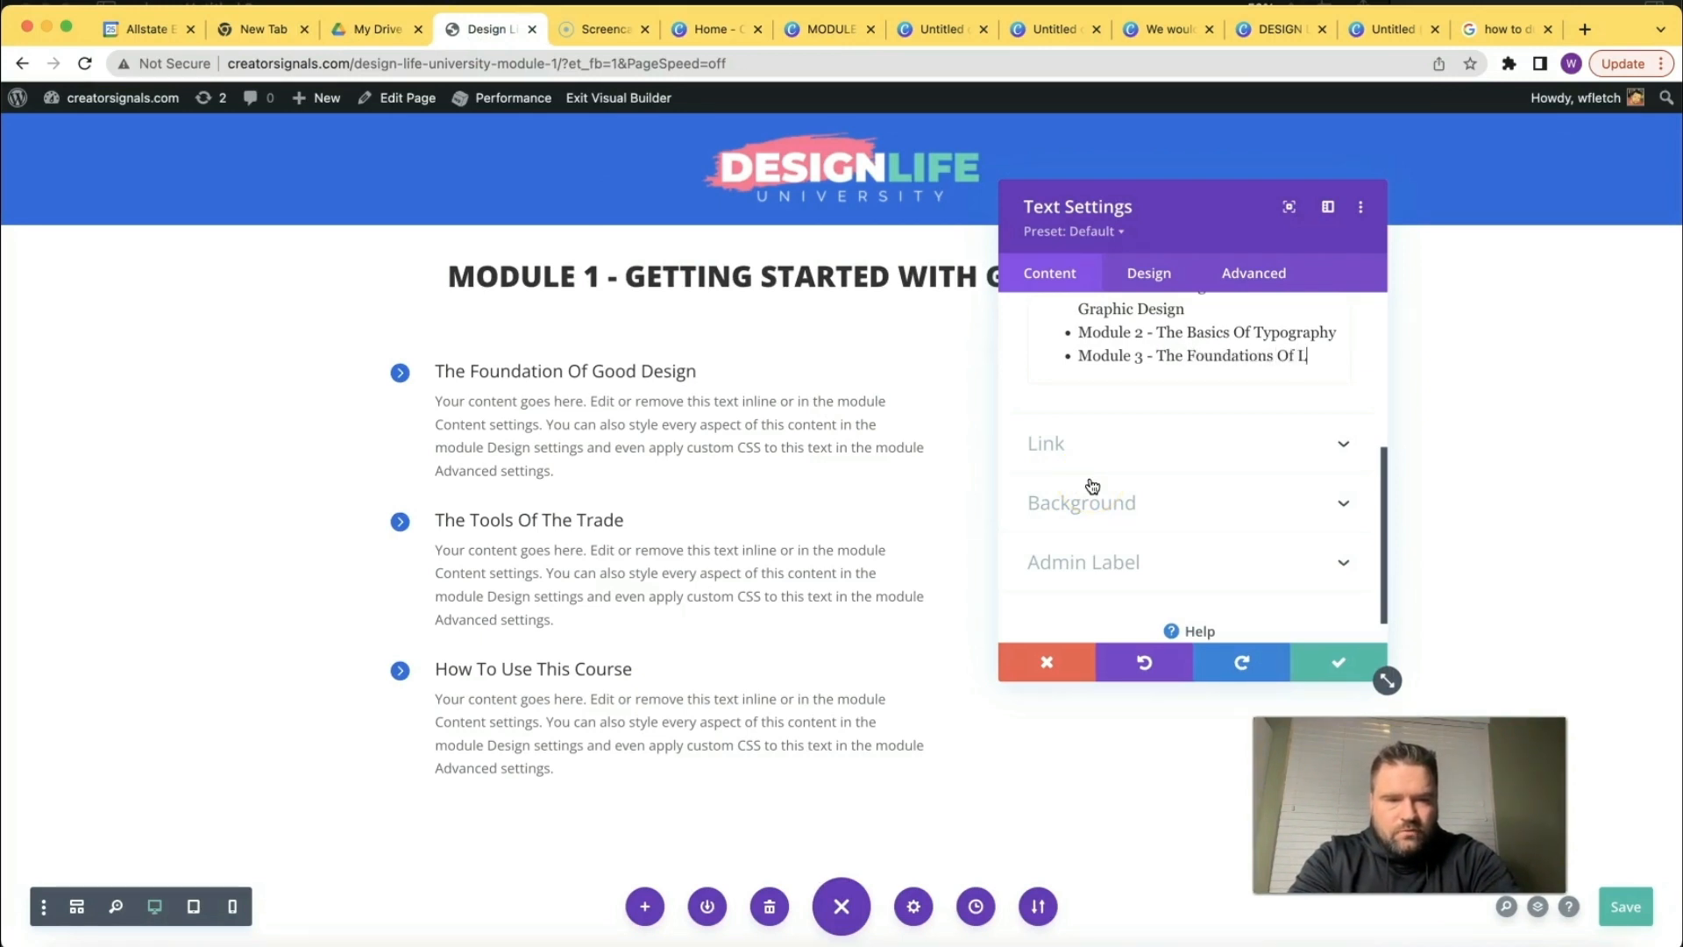
pyautogui.write(' DE')
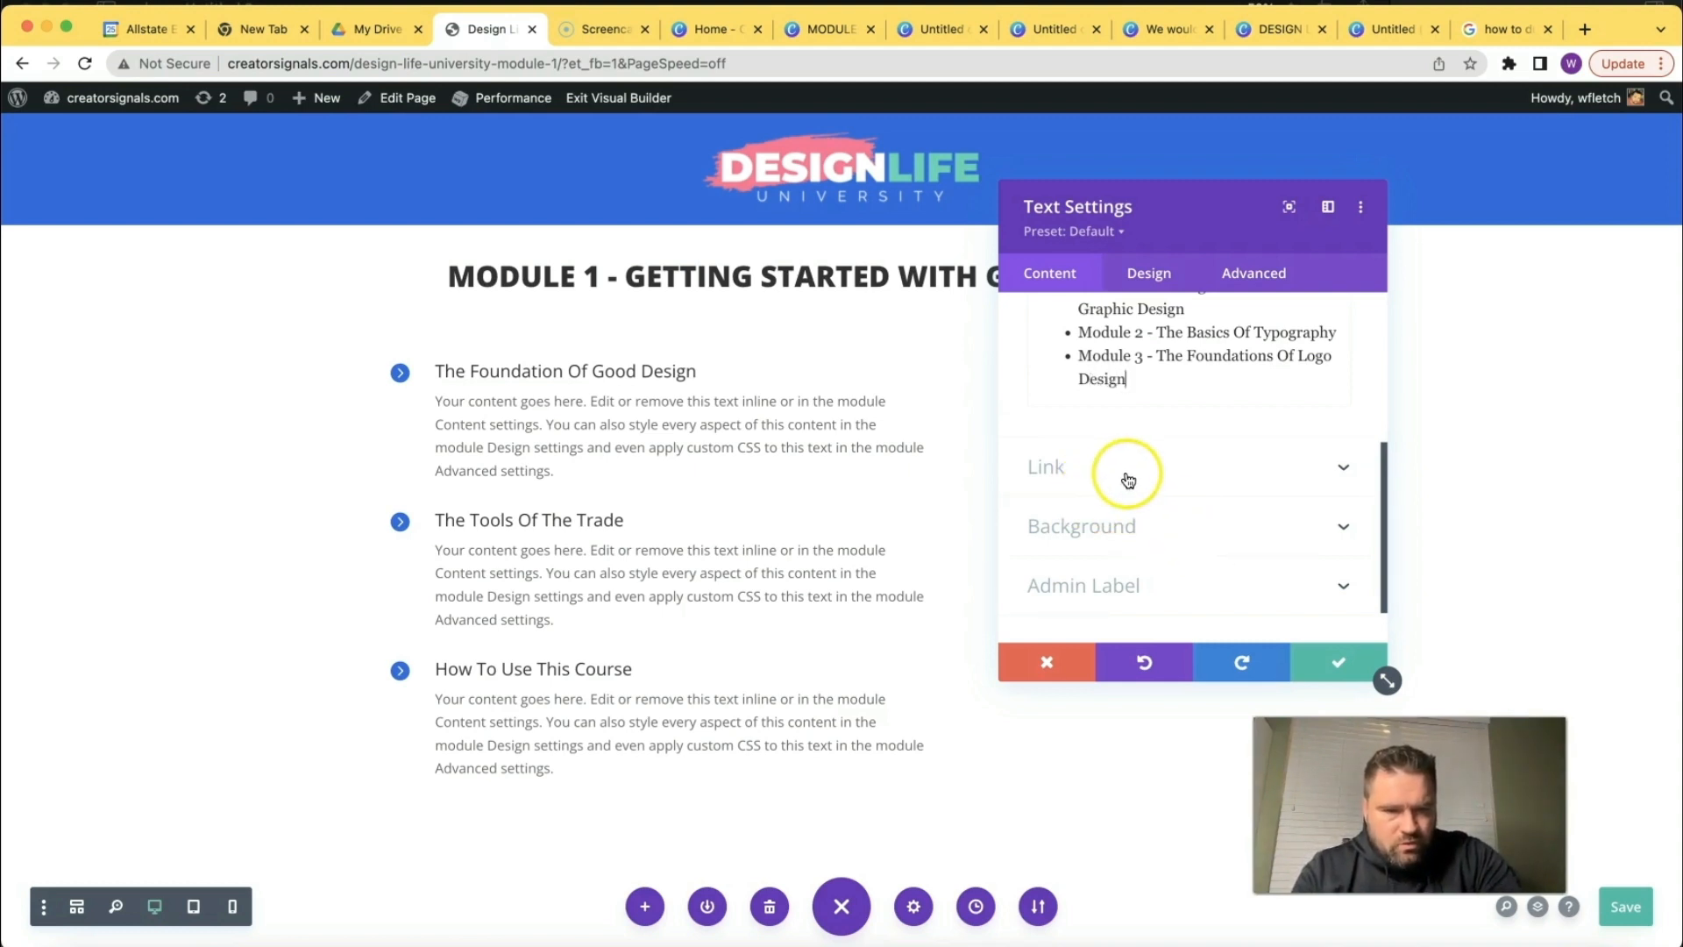
pyautogui.click(1334, 663)
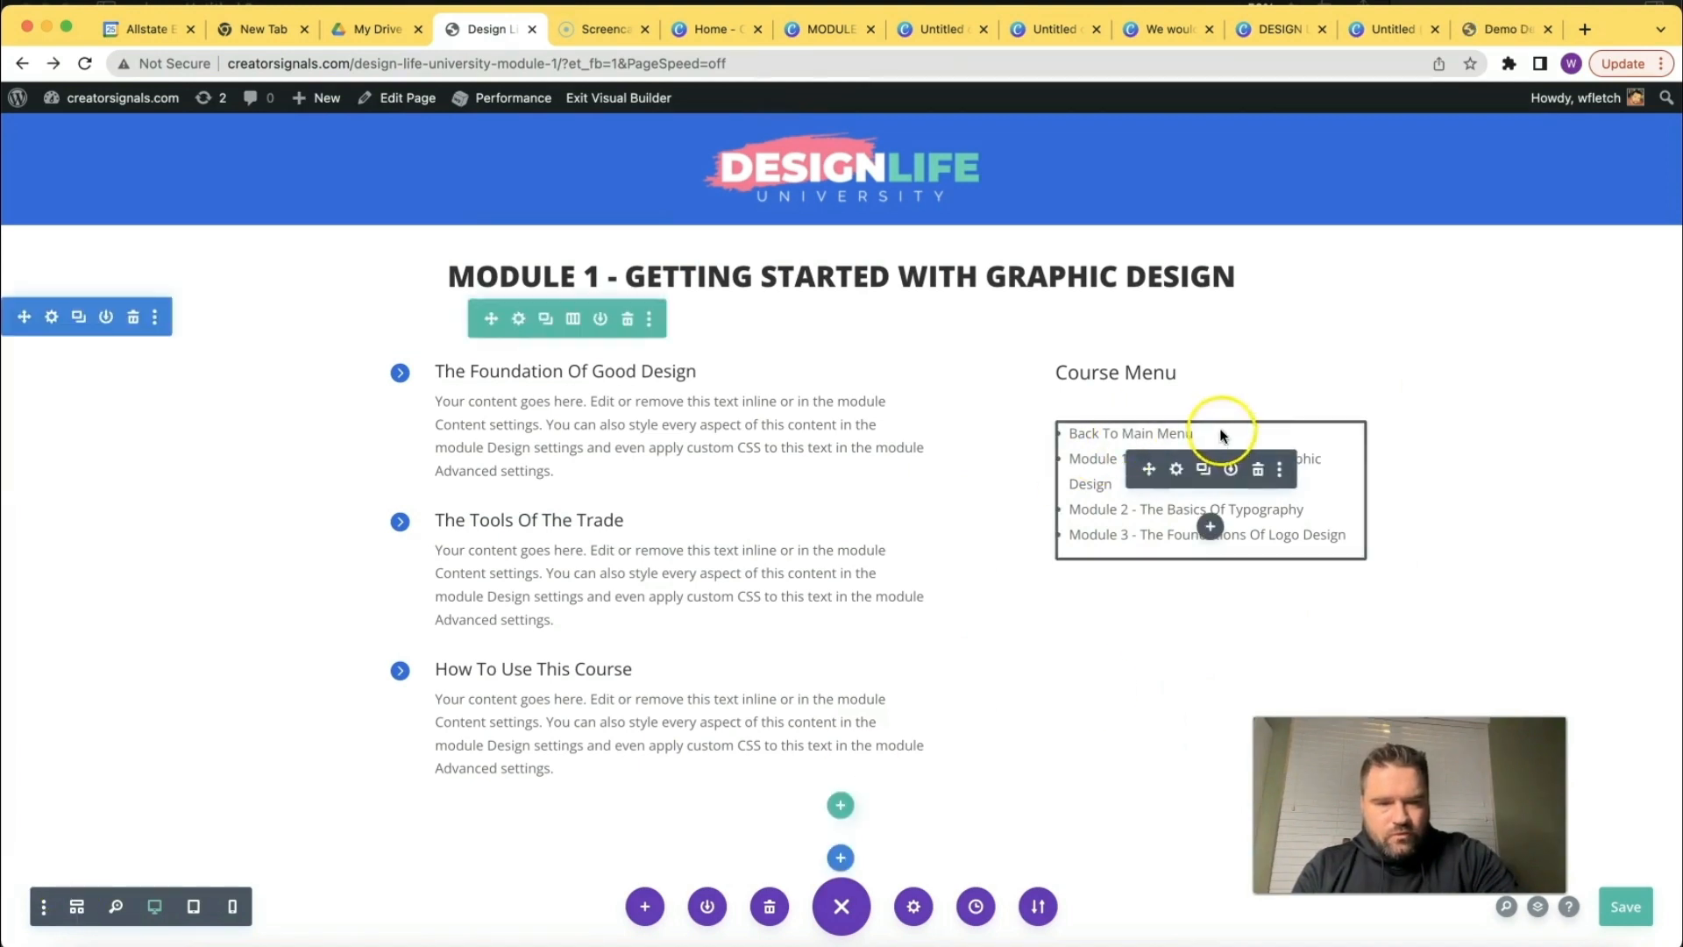
# Link the "Back To Main Menu" bullet in the Course Menu to creatorsignals.com/demo-design-life-university/ and save the text module.
pyautogui.click(1179, 469)
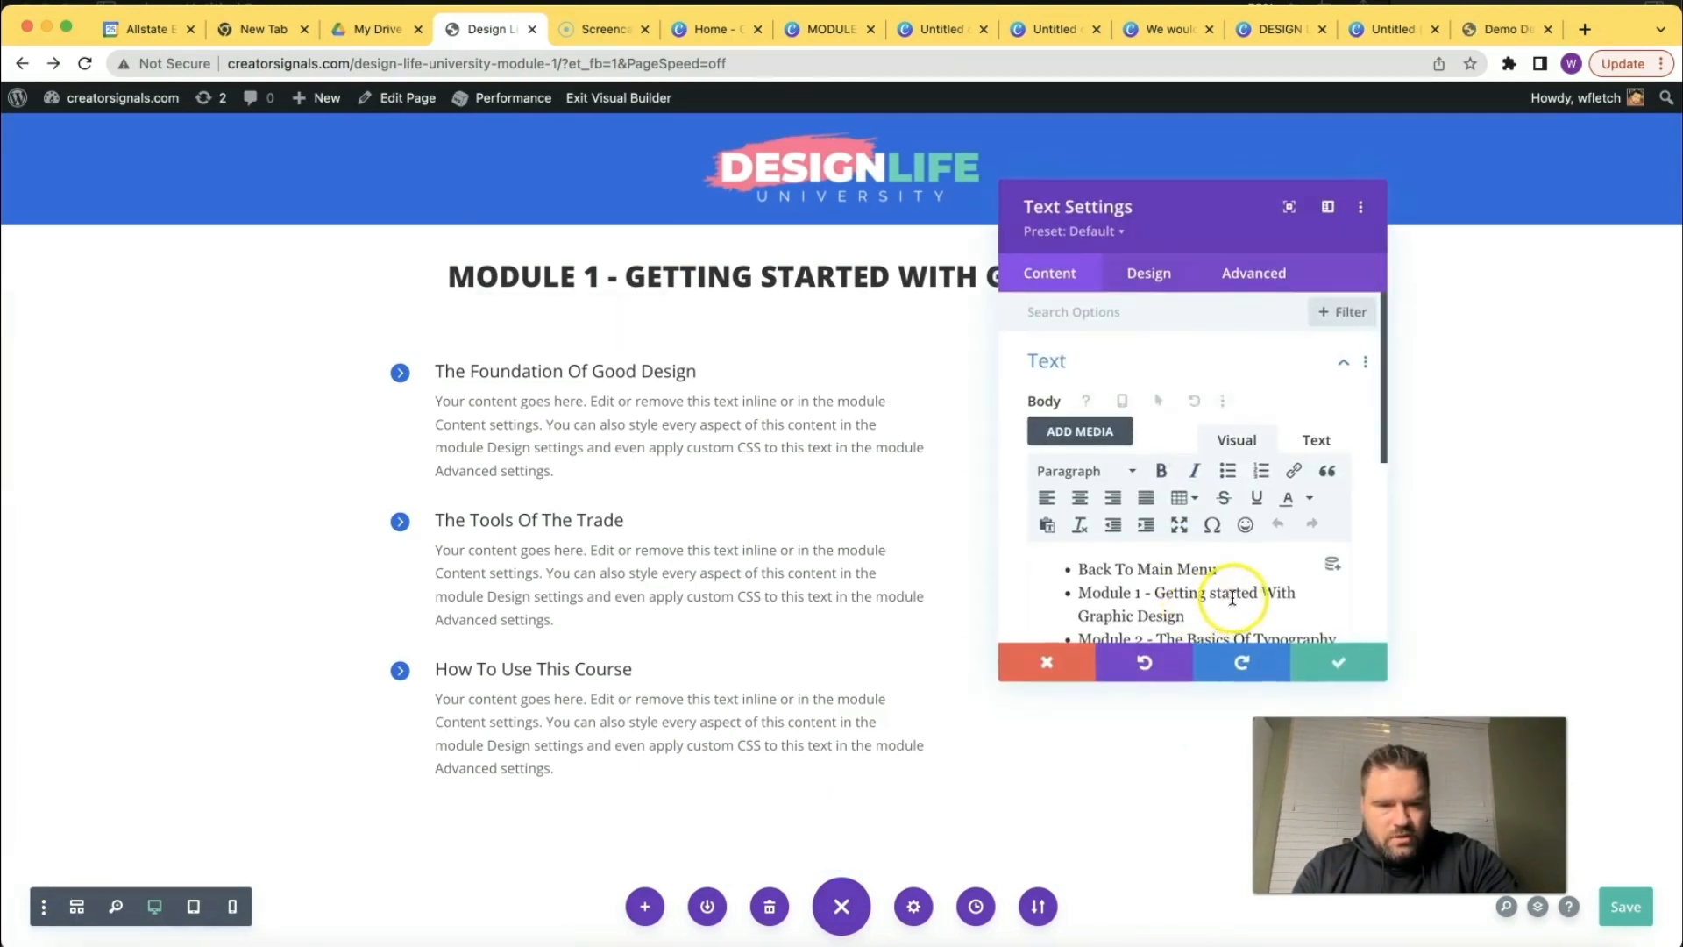
pyautogui.moveTo(1216, 568); pyautogui.dragTo(1049, 567)
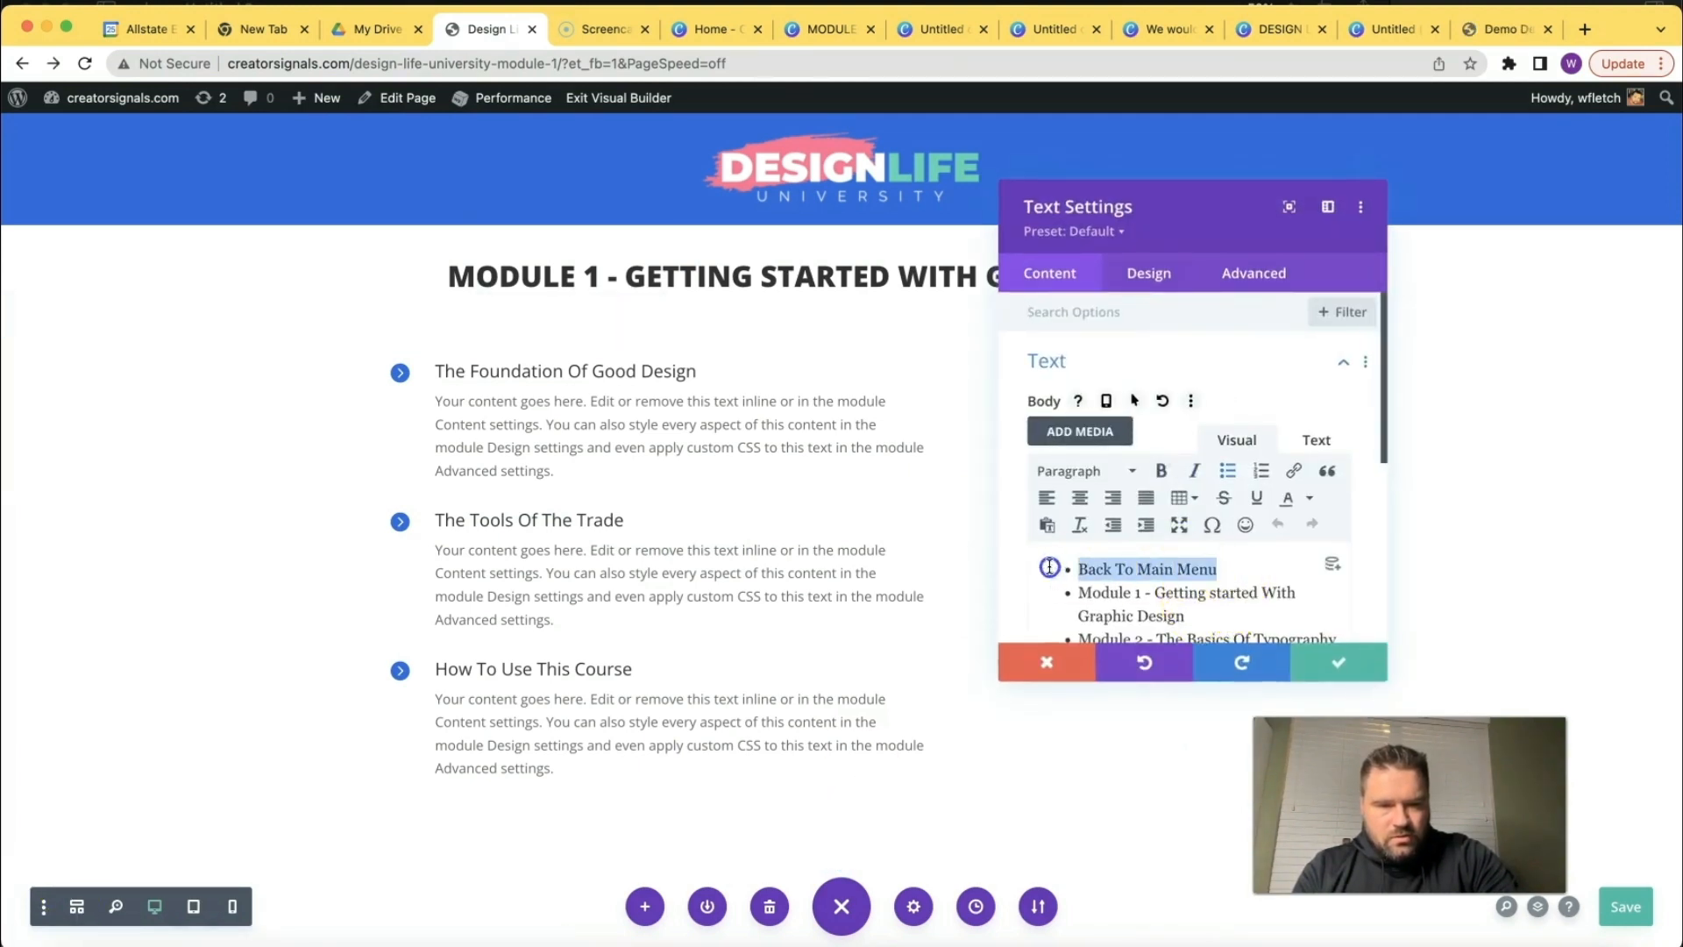
pyautogui.click(1295, 472)
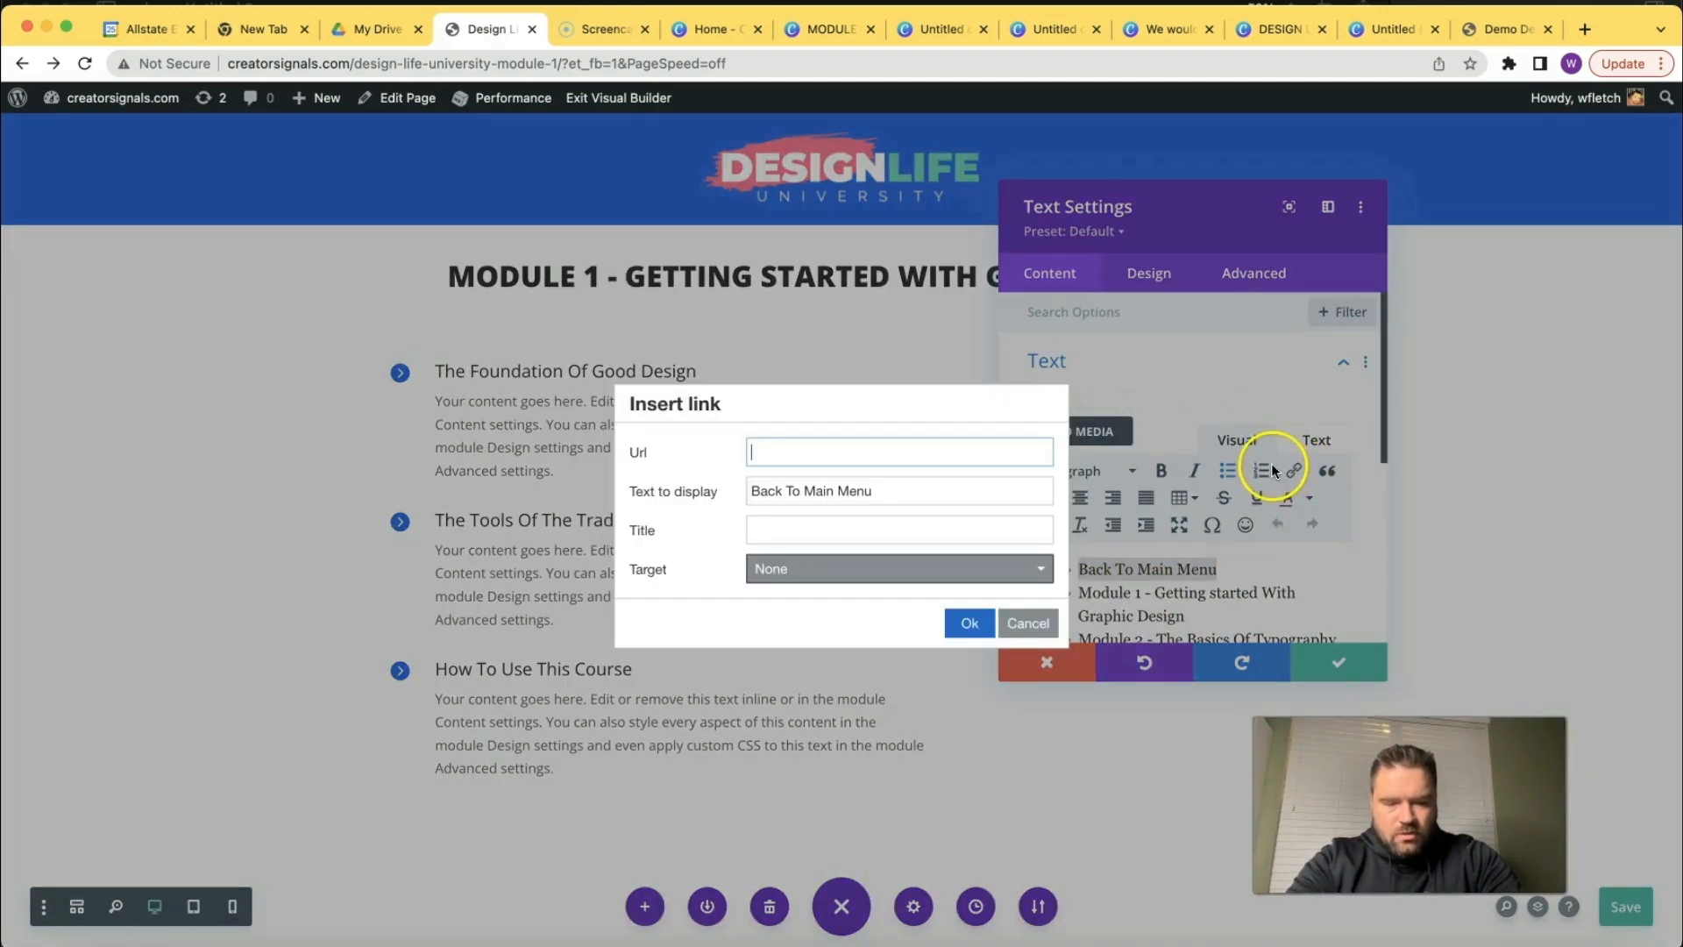
pyautogui.press('super+v')
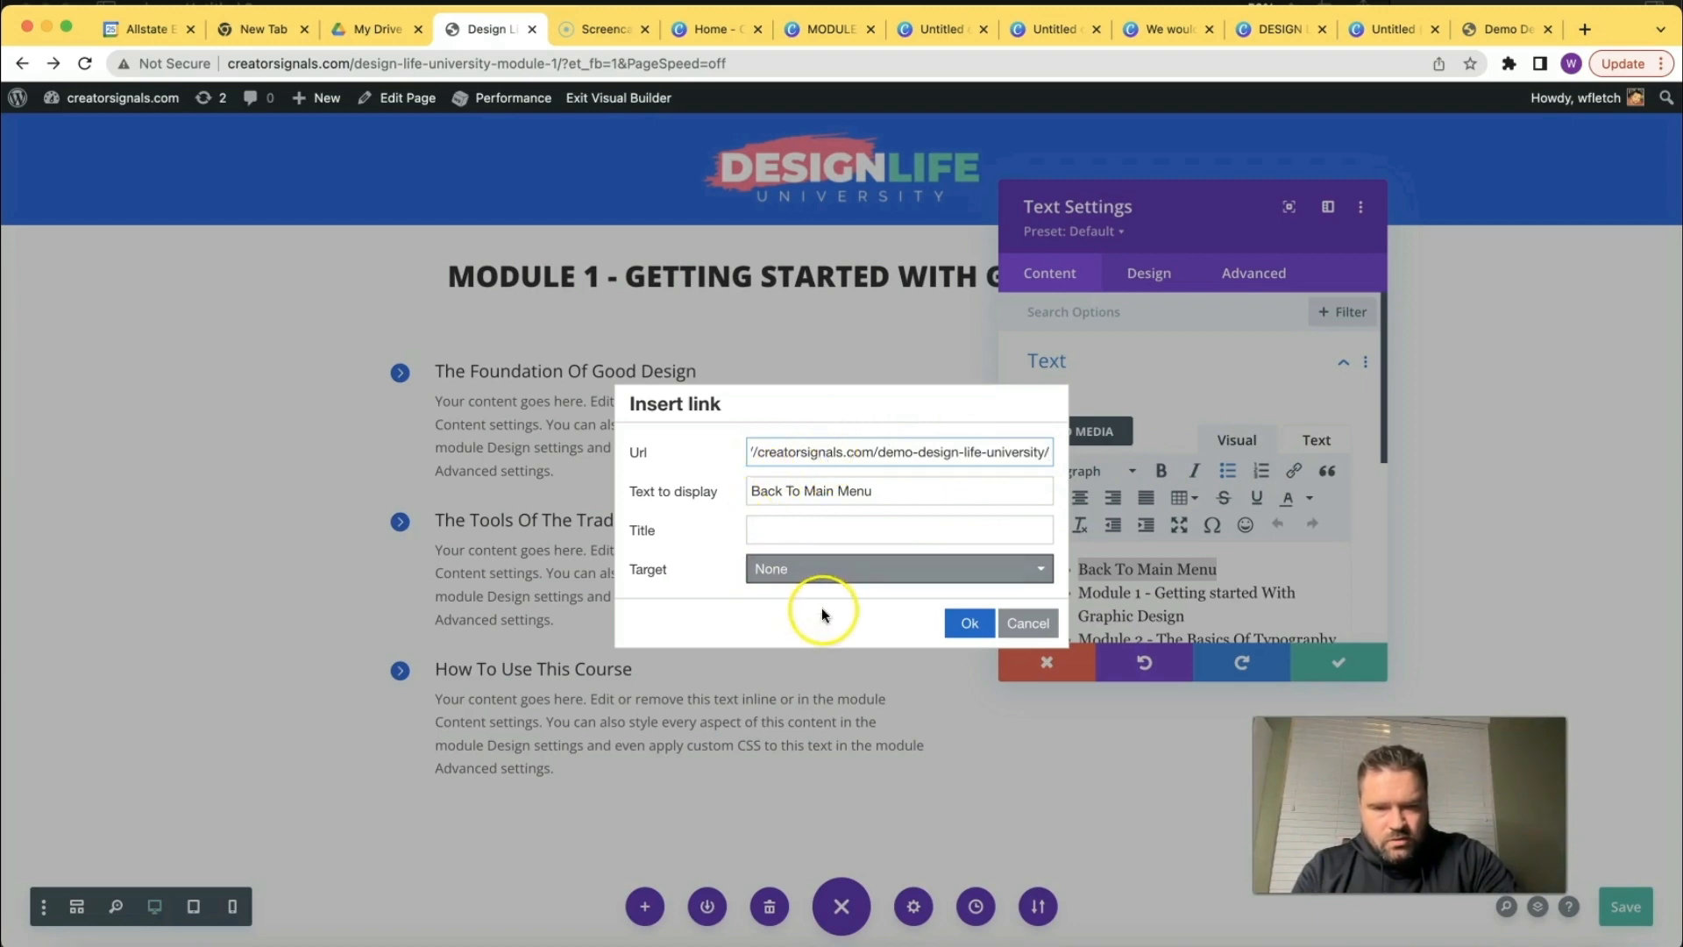
pyautogui.click(967, 621)
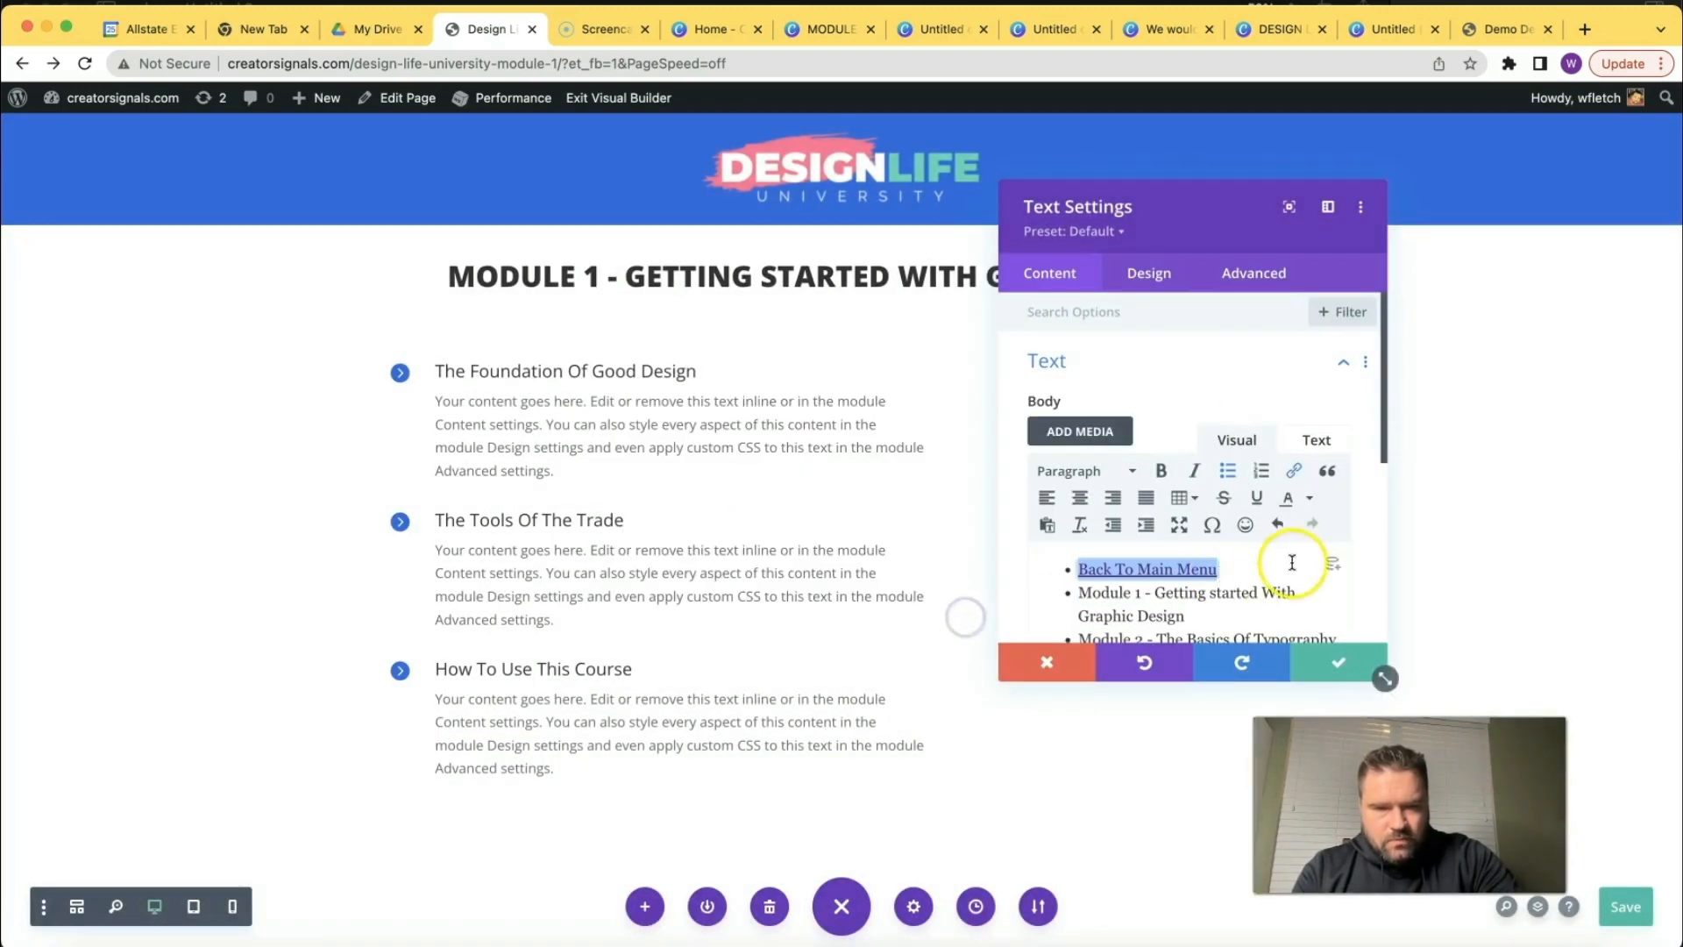
pyautogui.click(1328, 660)
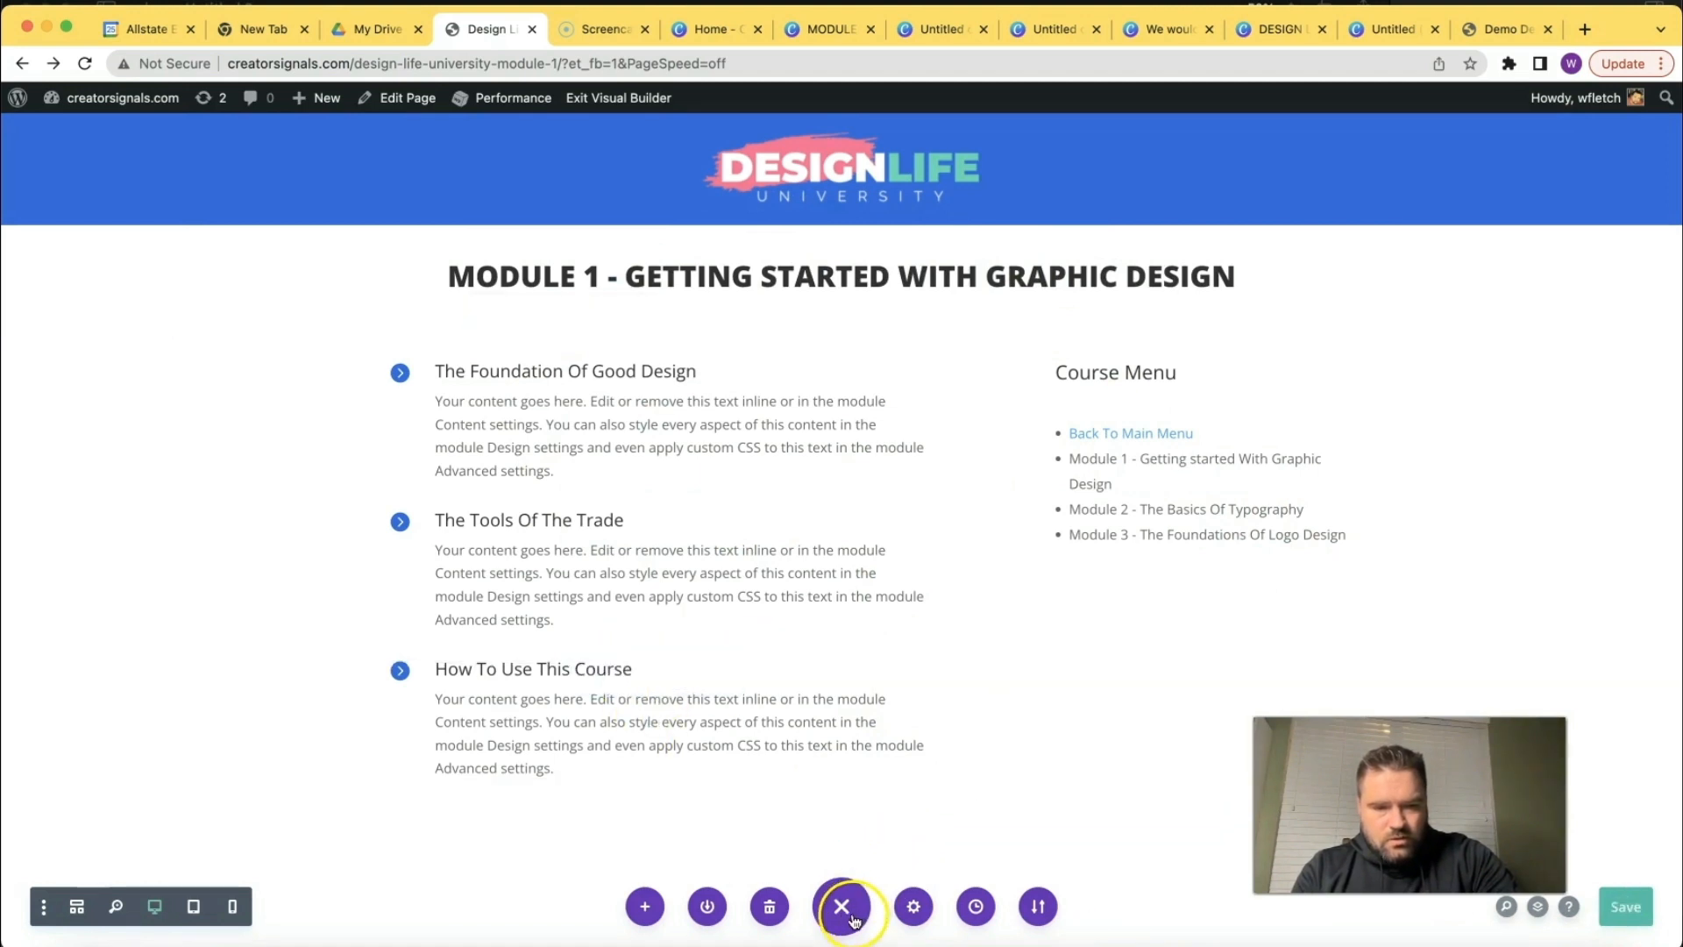
# Exit the Visual Builder and test the "Back To Main Menu" link by viewing the main course page it opens.
pyautogui.click(603, 101)
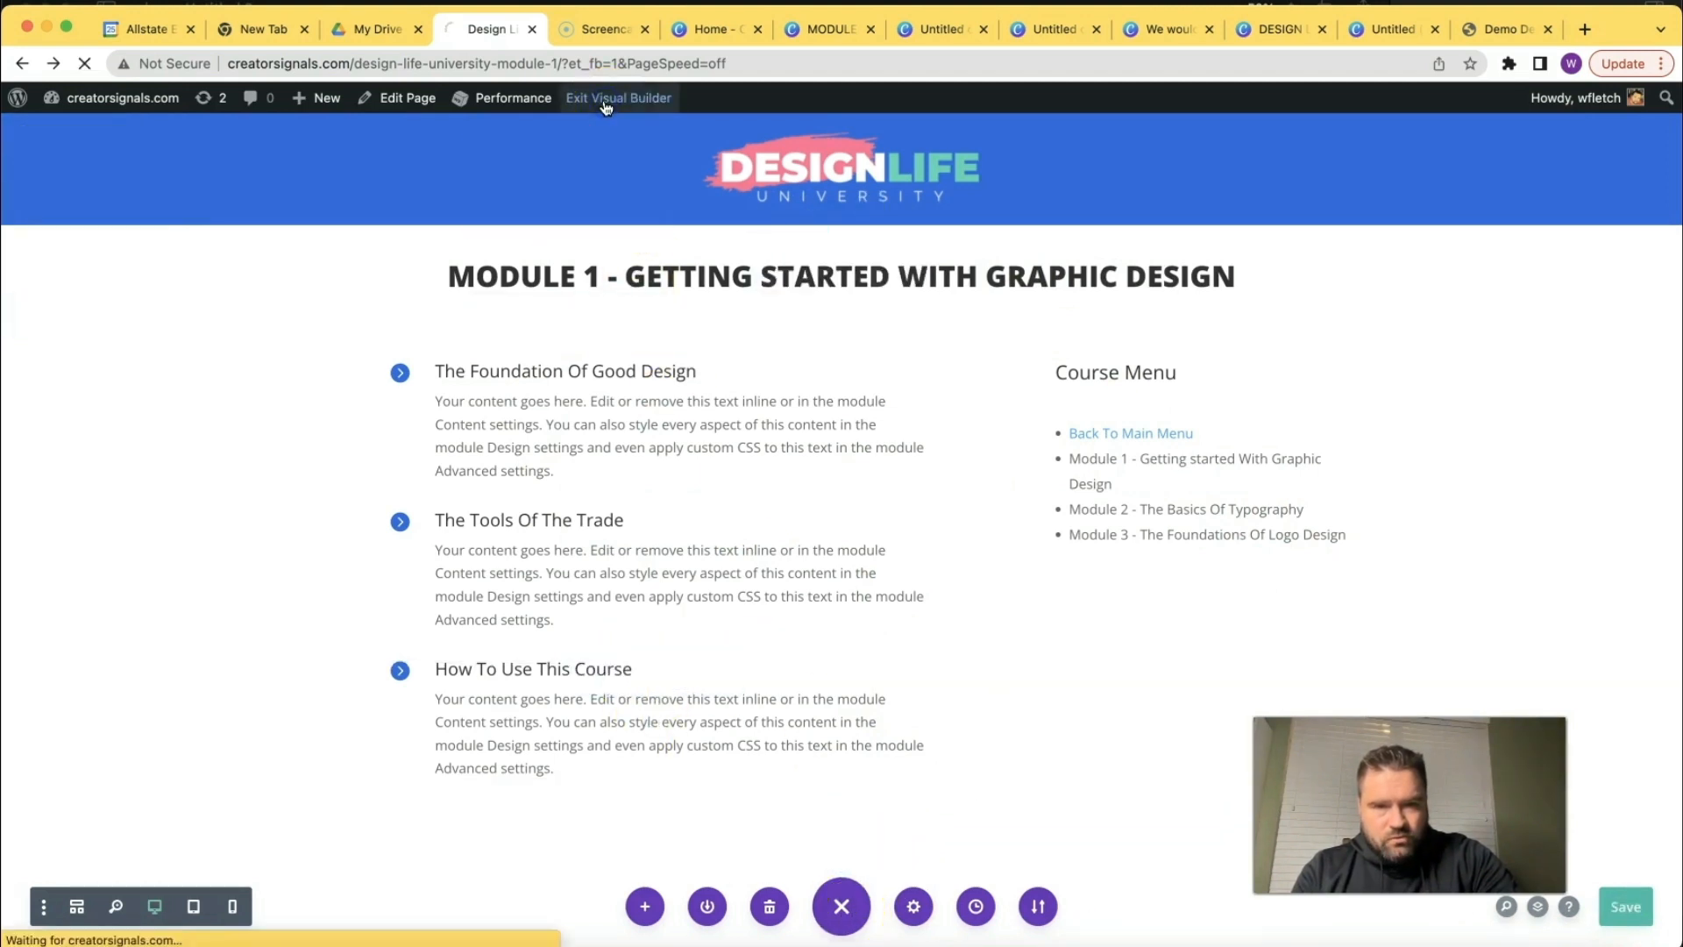
pyautogui.click(623, 284)
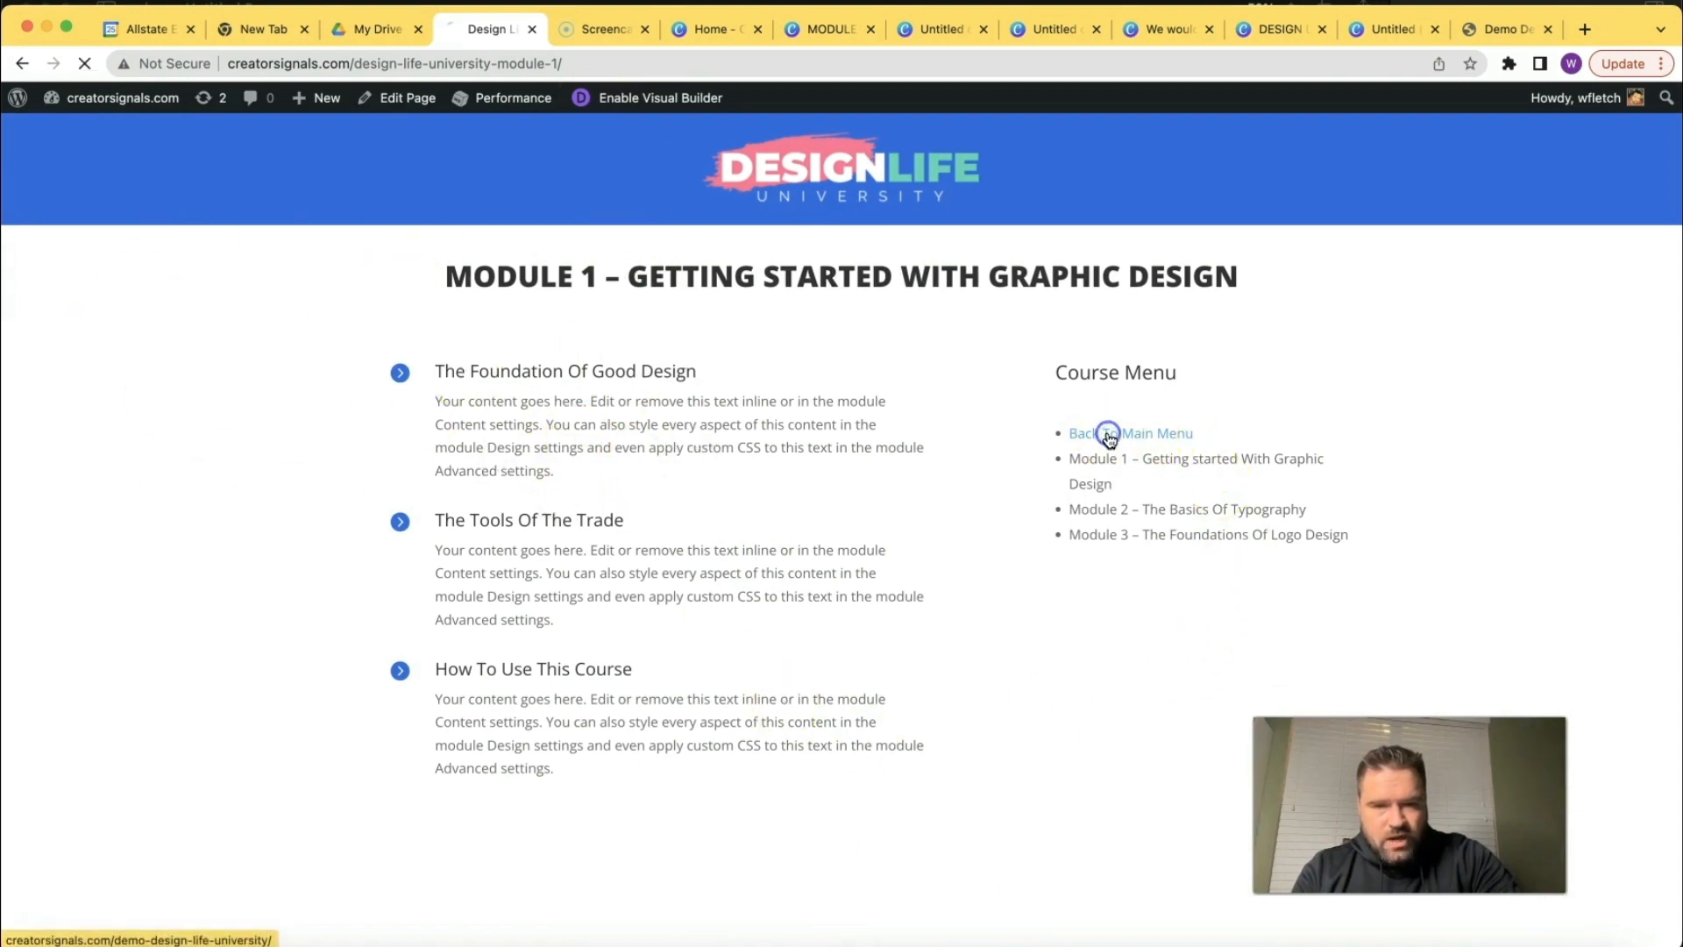
pyautogui.scroll(-8, 863, 535)
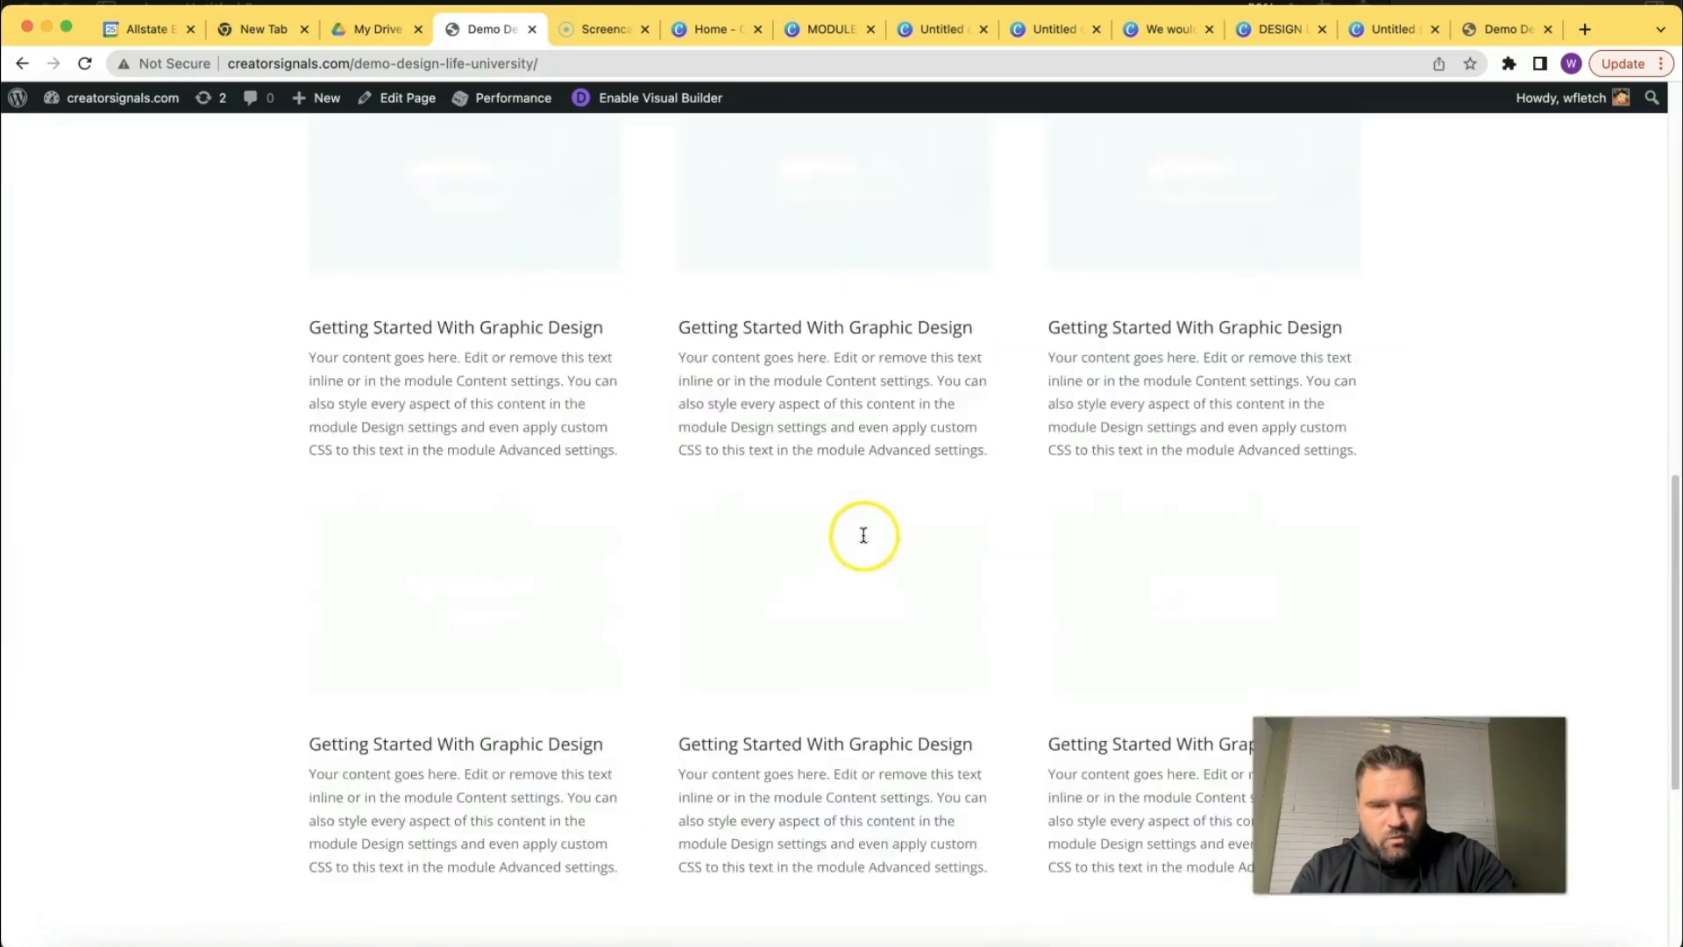
pyautogui.scroll(10, 862, 536)
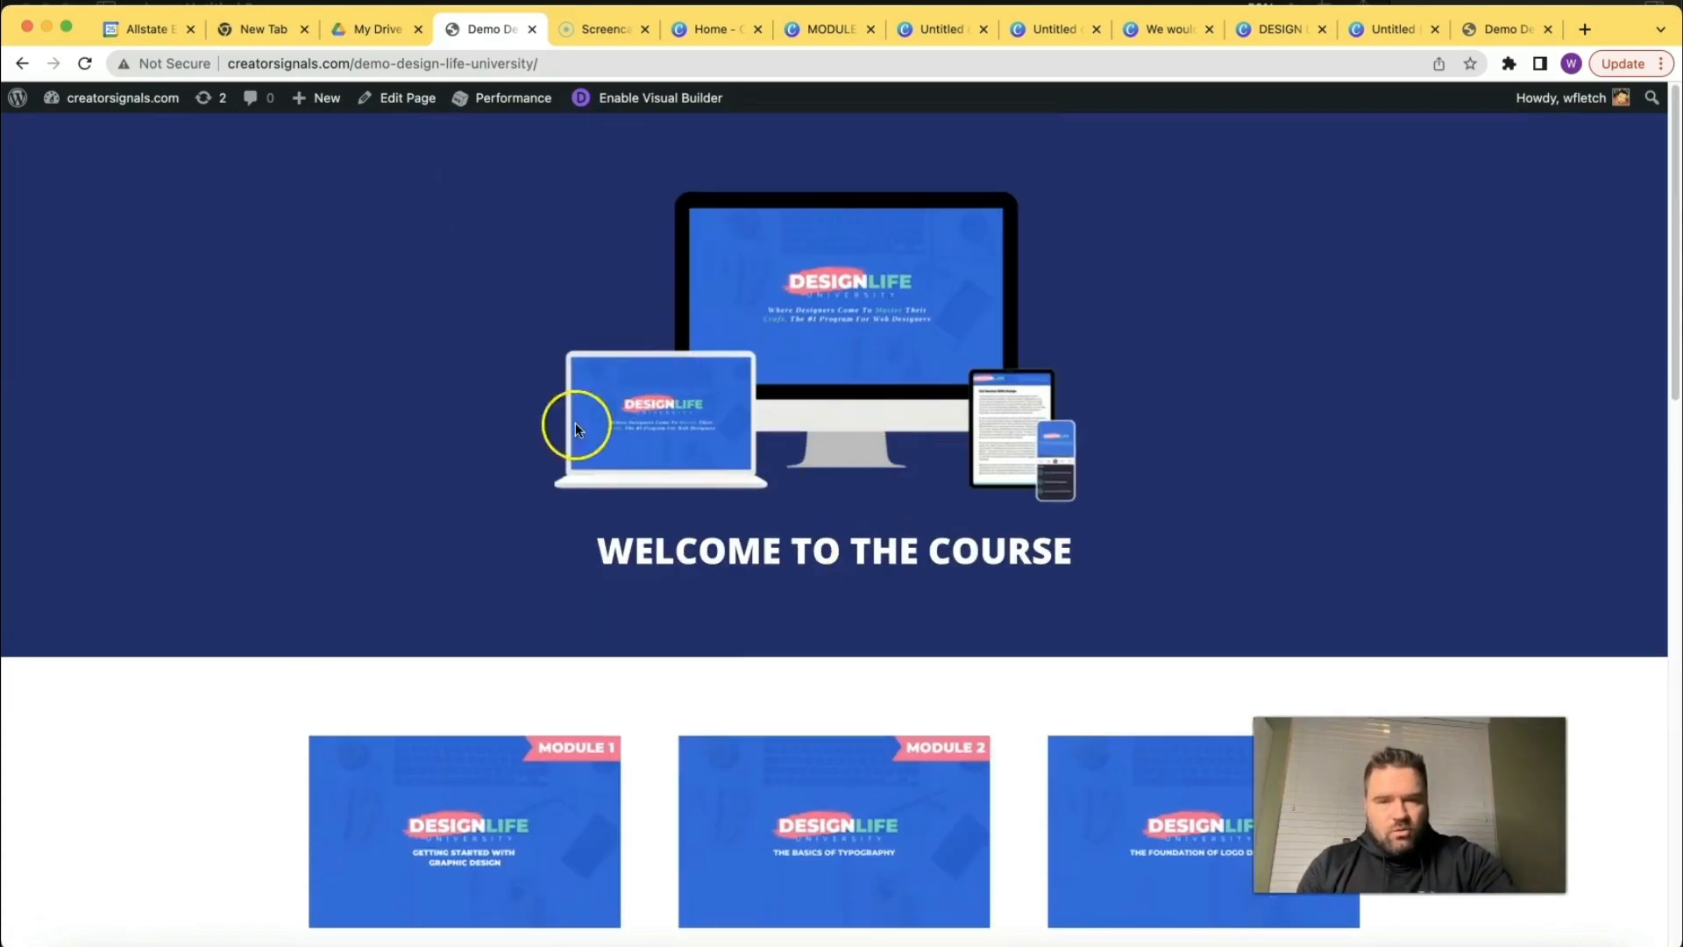
# Go back to copy the Module 1 page's URL and return to the main course page through "Back To Main Menu".
pyautogui.click(23, 64)
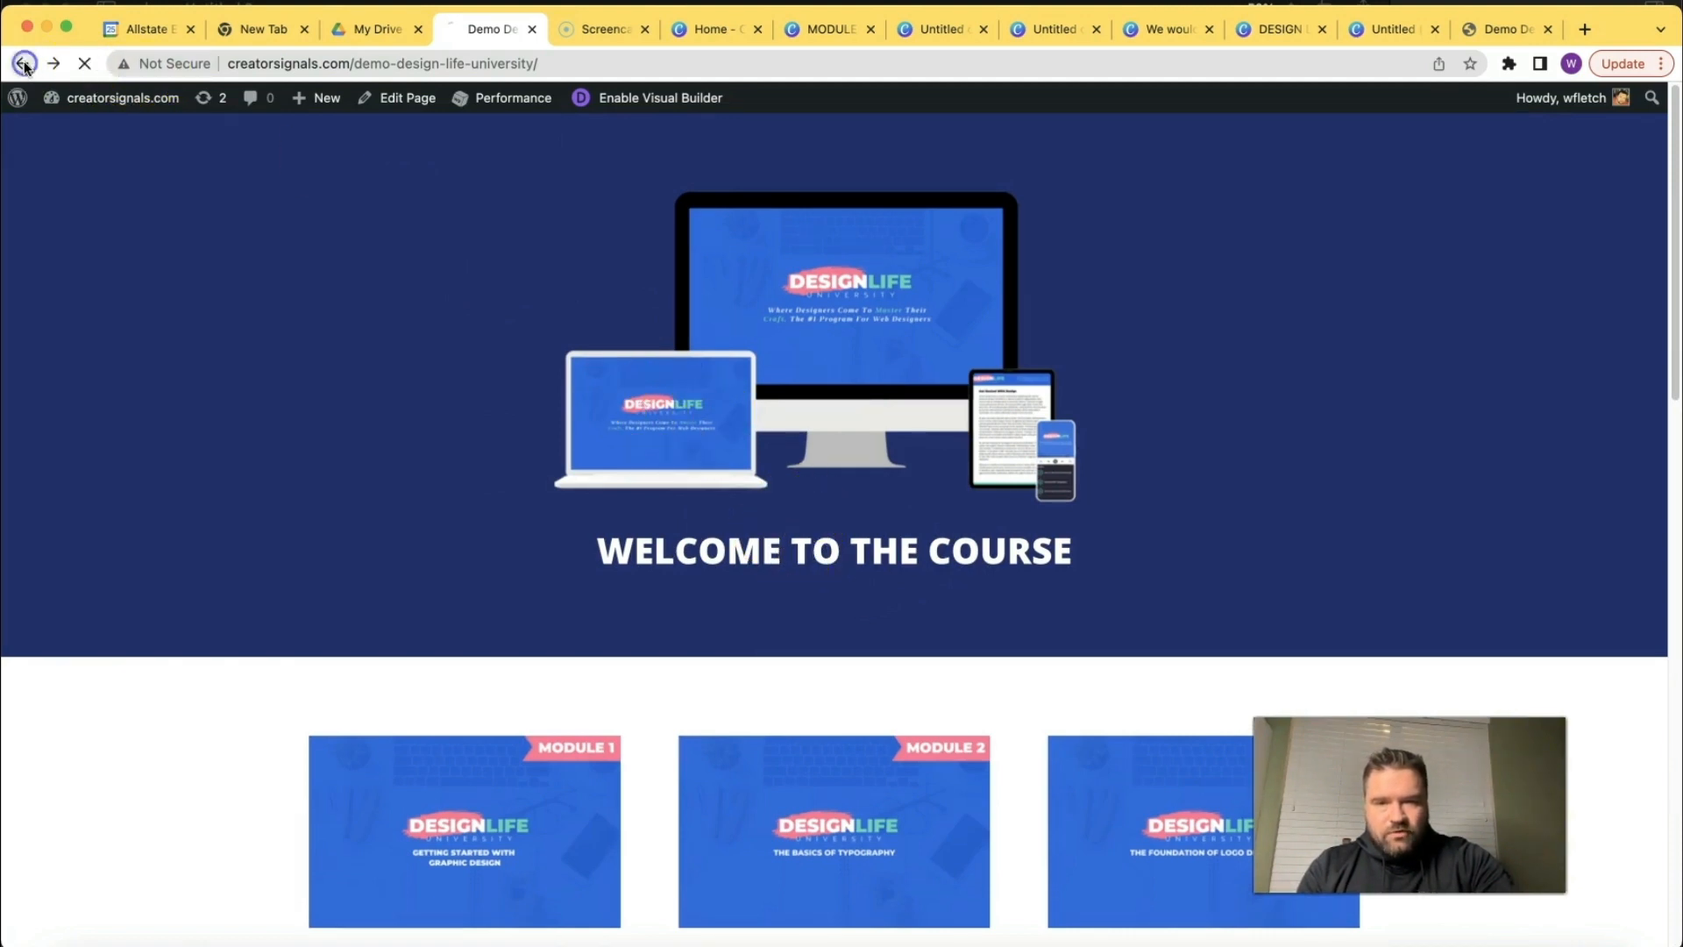
pyautogui.click(443, 62)
pyautogui.press('super+c')
pyautogui.click(1120, 433)
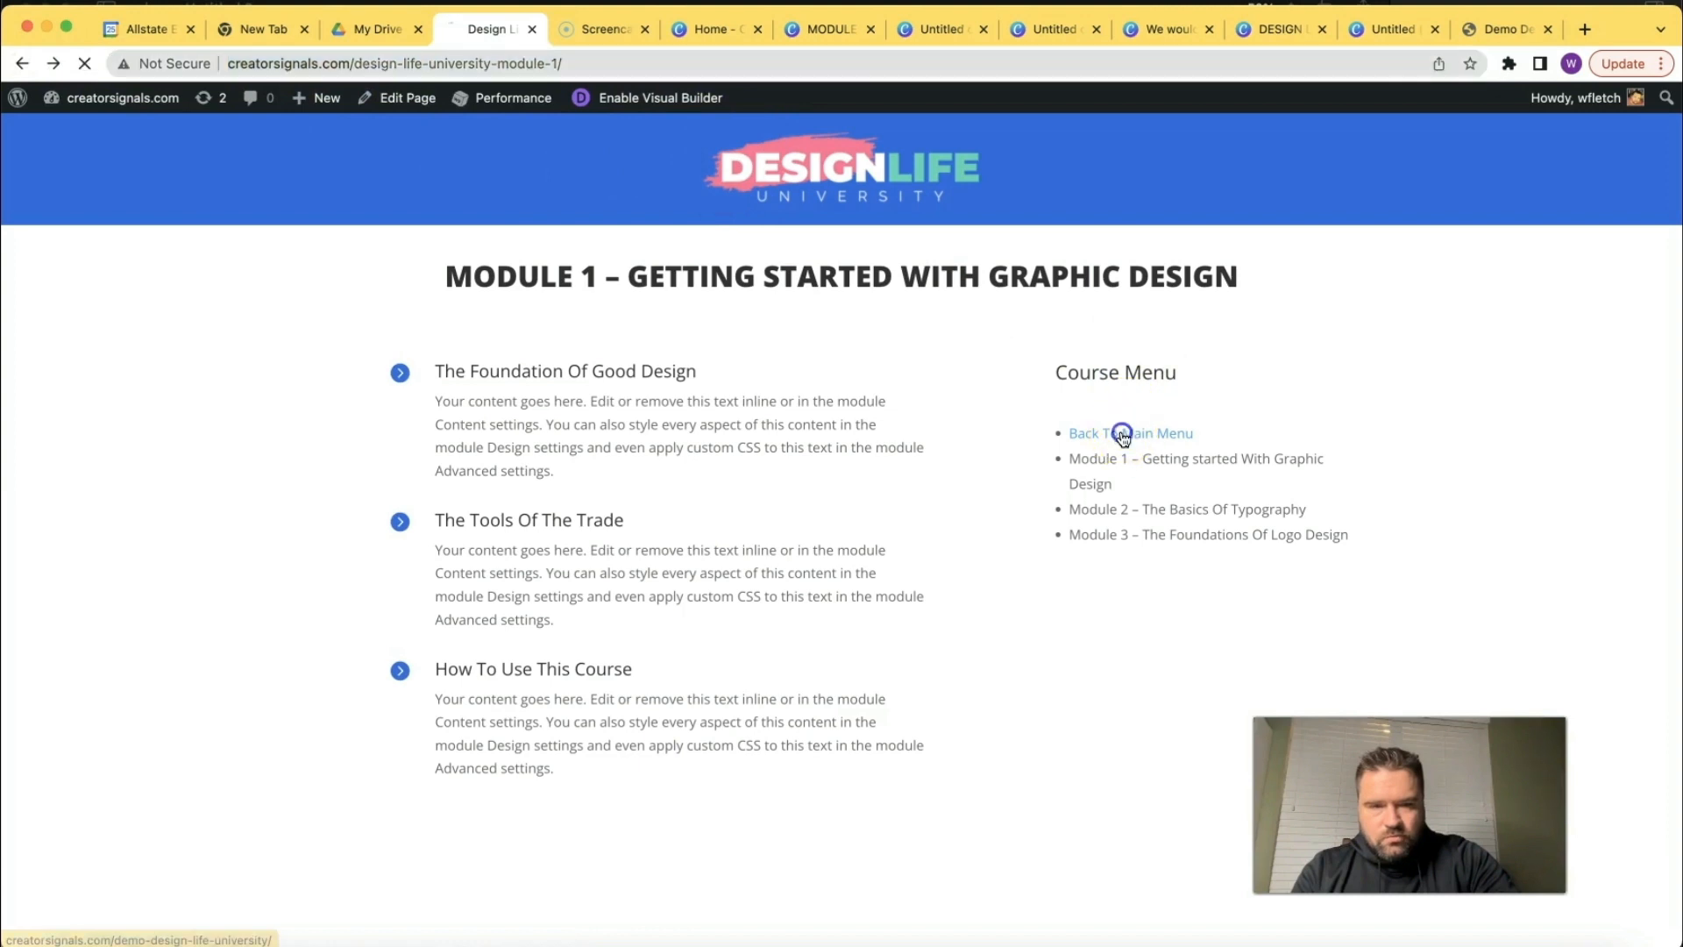
pyautogui.scroll(-3, 351, 382)
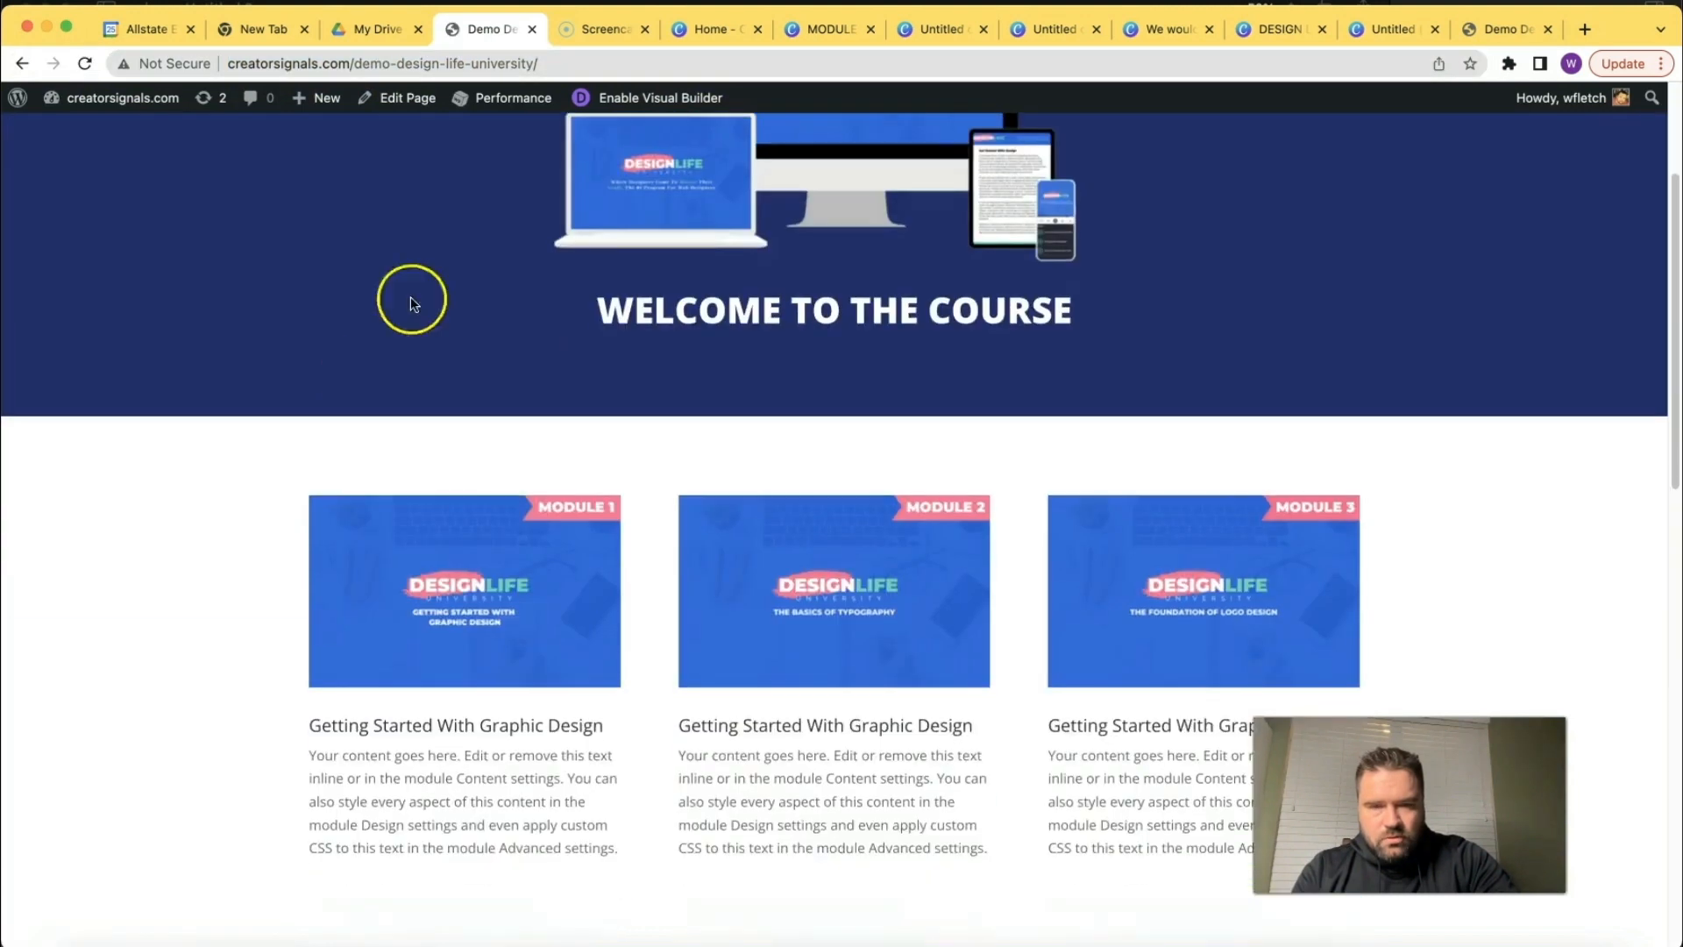
pyautogui.click(630, 100)
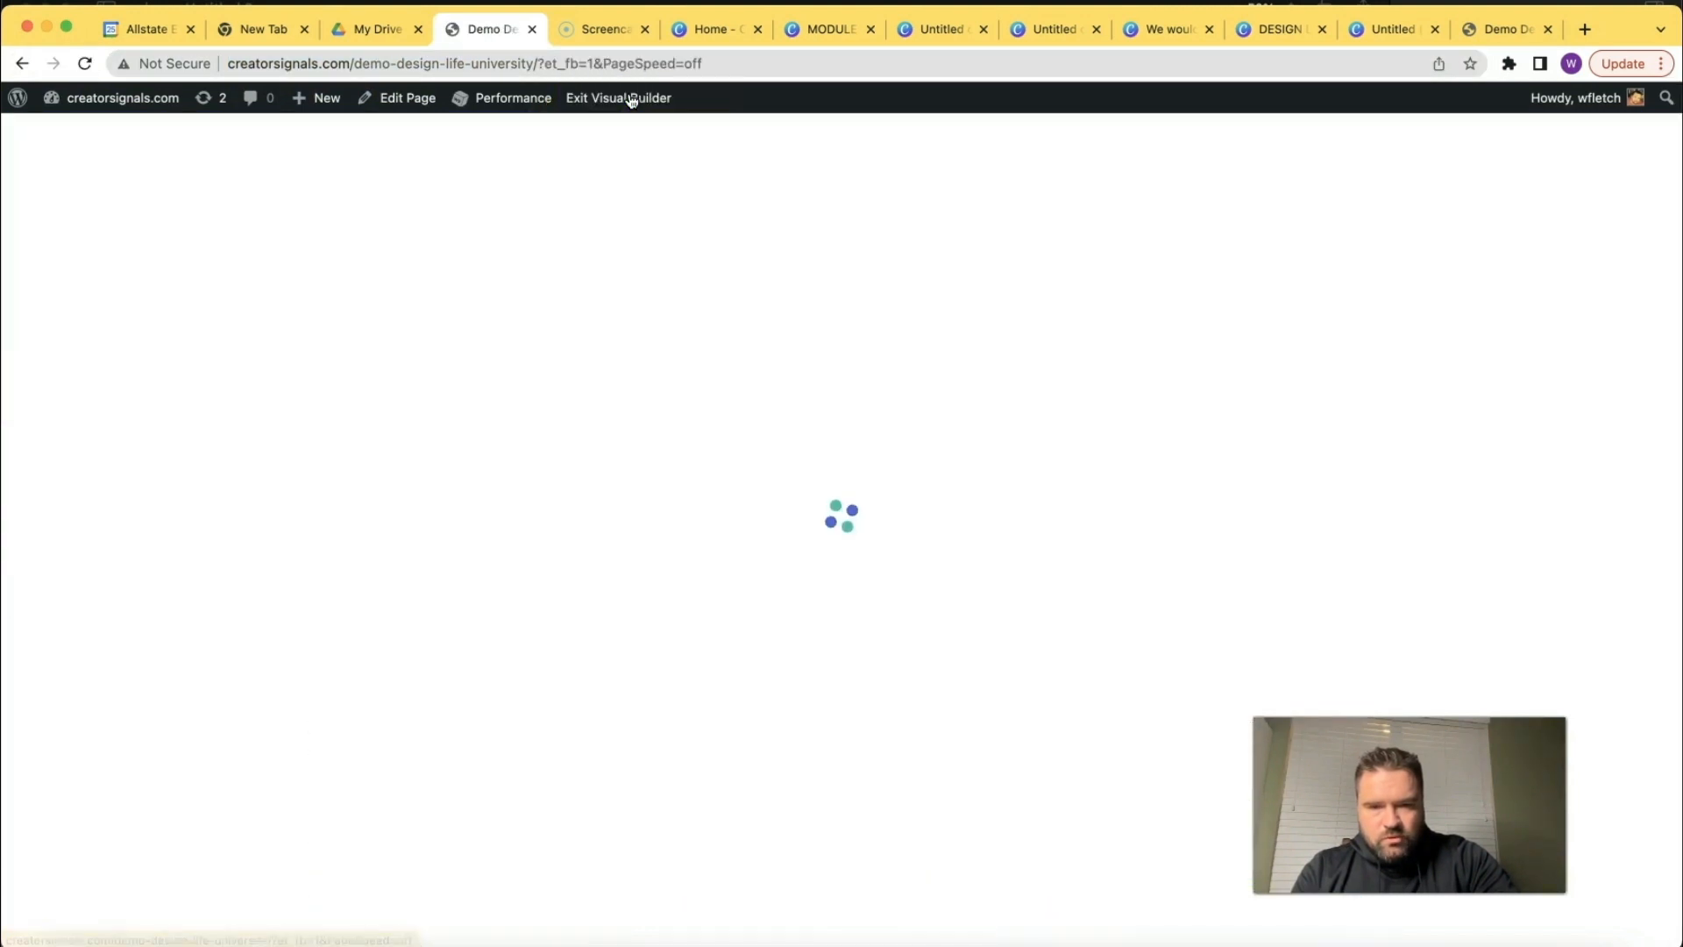
pyautogui.scroll(-6, 380, 383)
pyautogui.scroll(4, 380, 382)
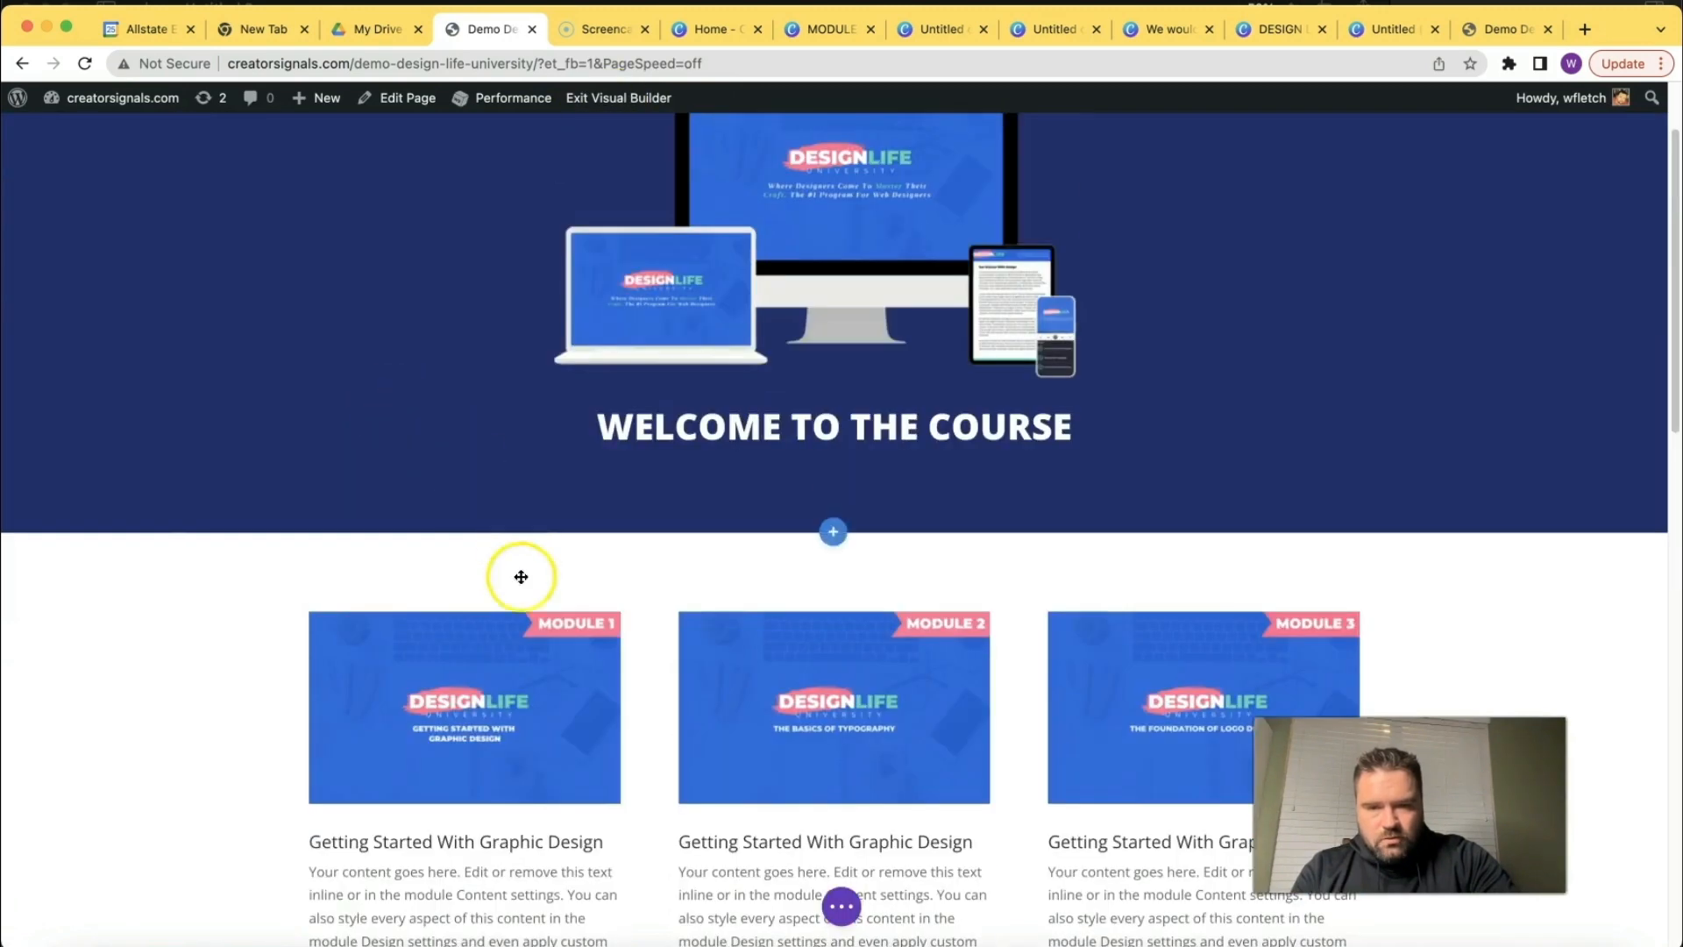
pyautogui.moveTo(432, 669)
pyautogui.click(431, 664)
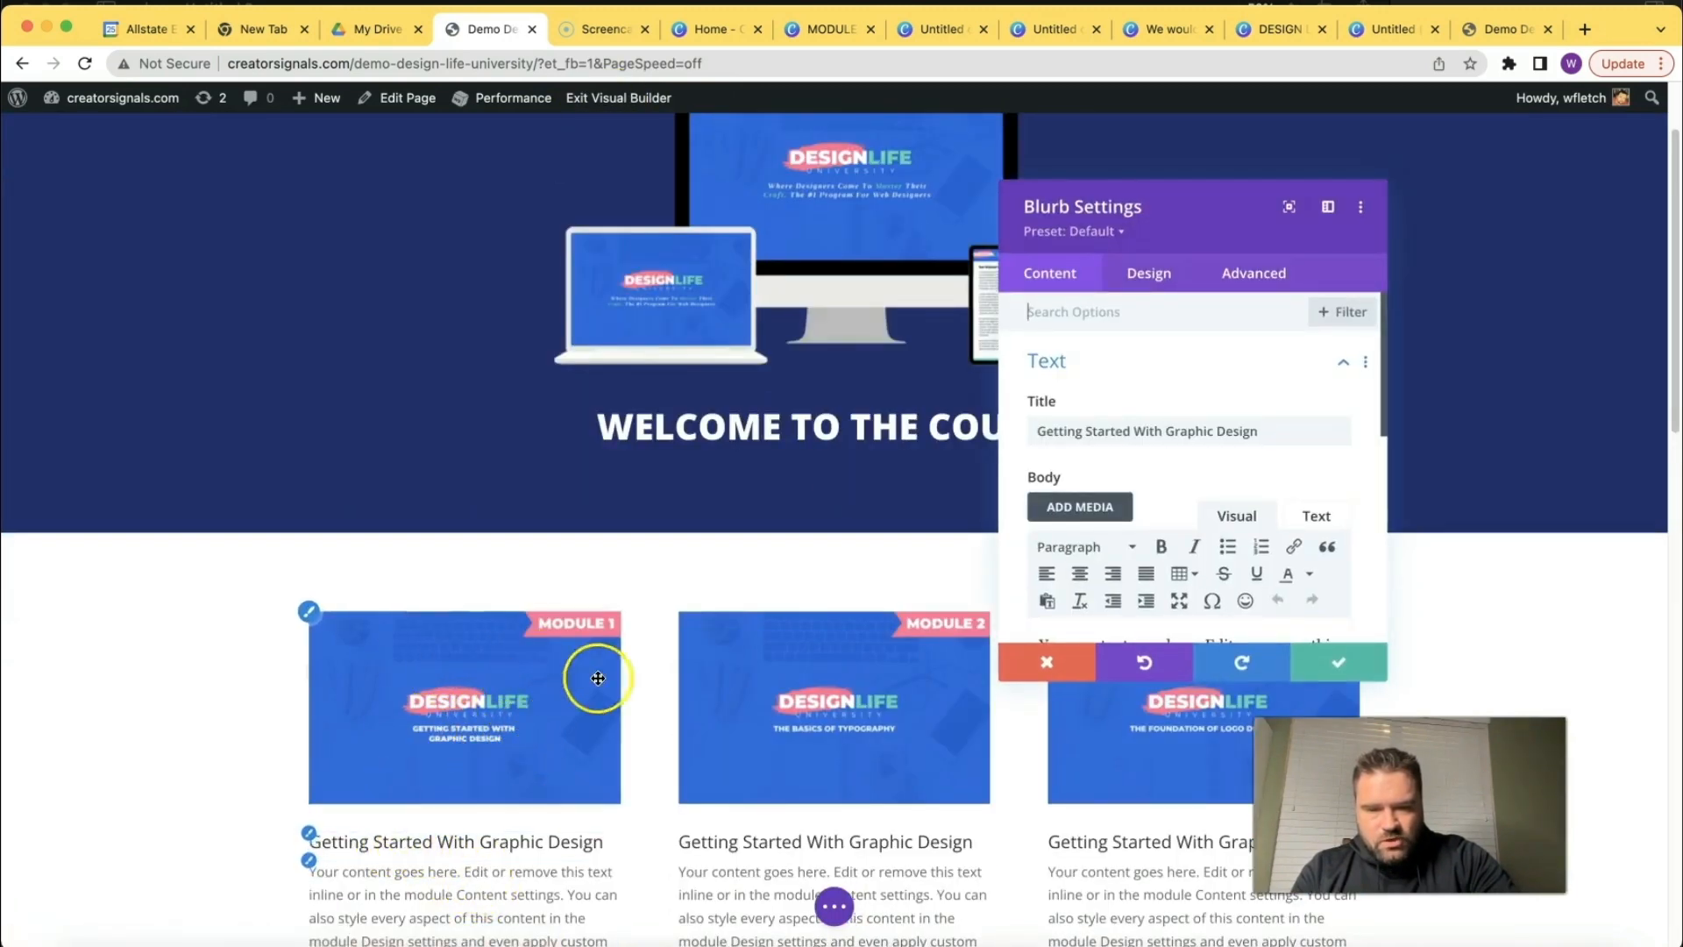
pyautogui.scroll(-10, 1050, 449)
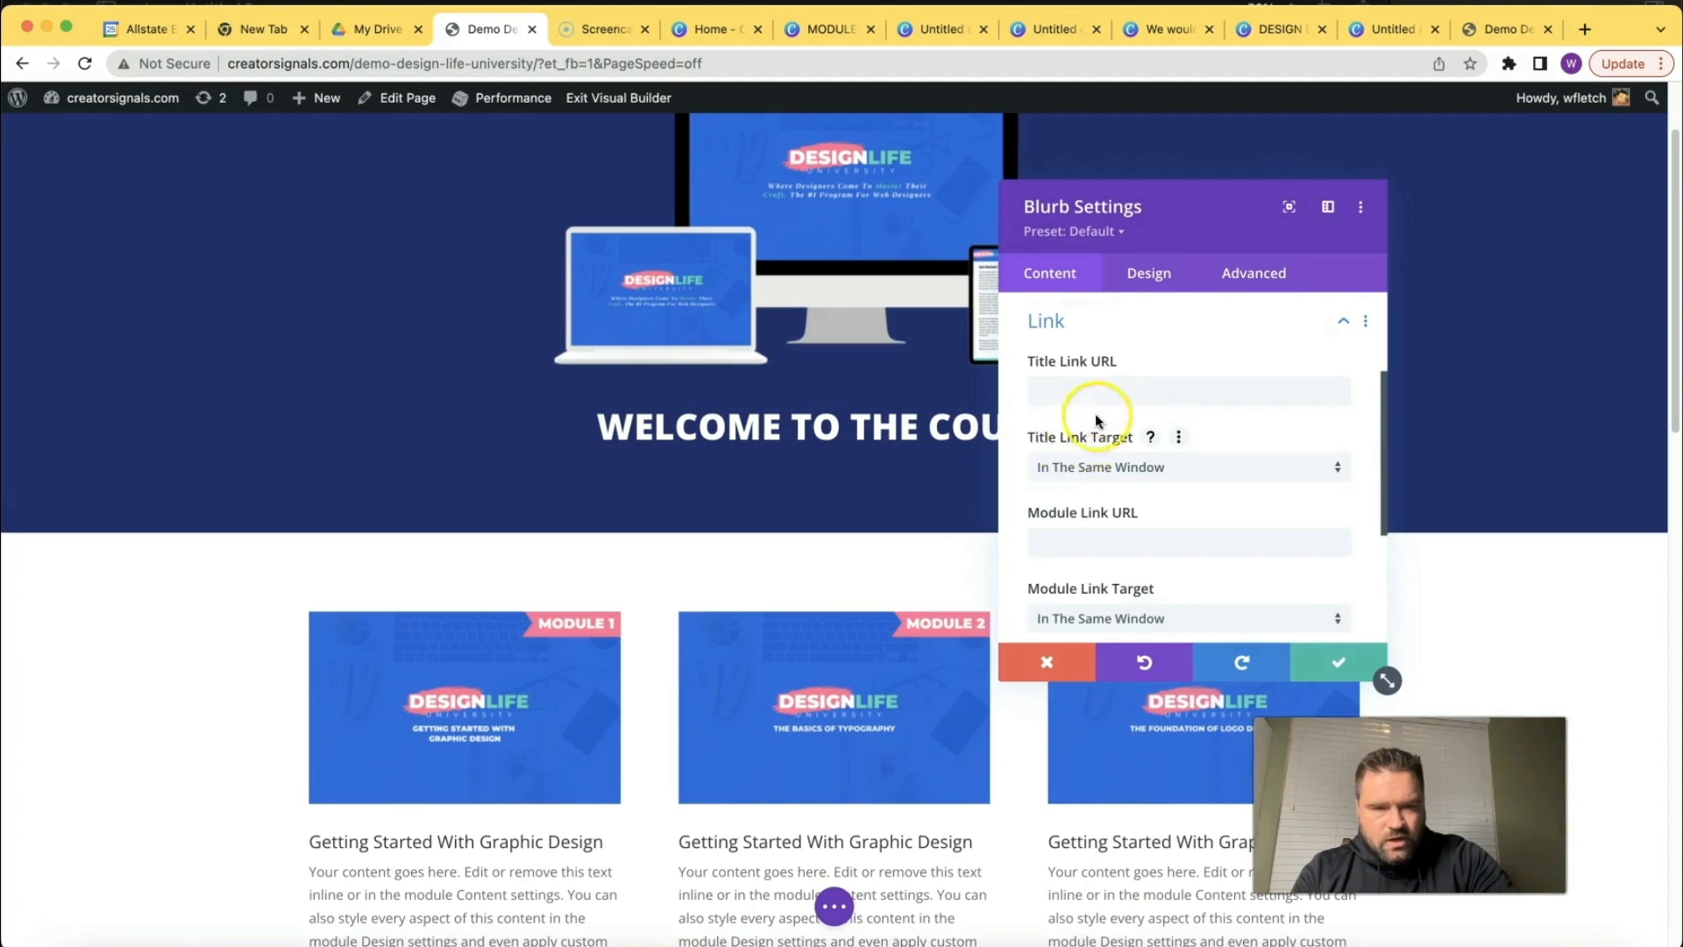
pyautogui.click(1086, 383)
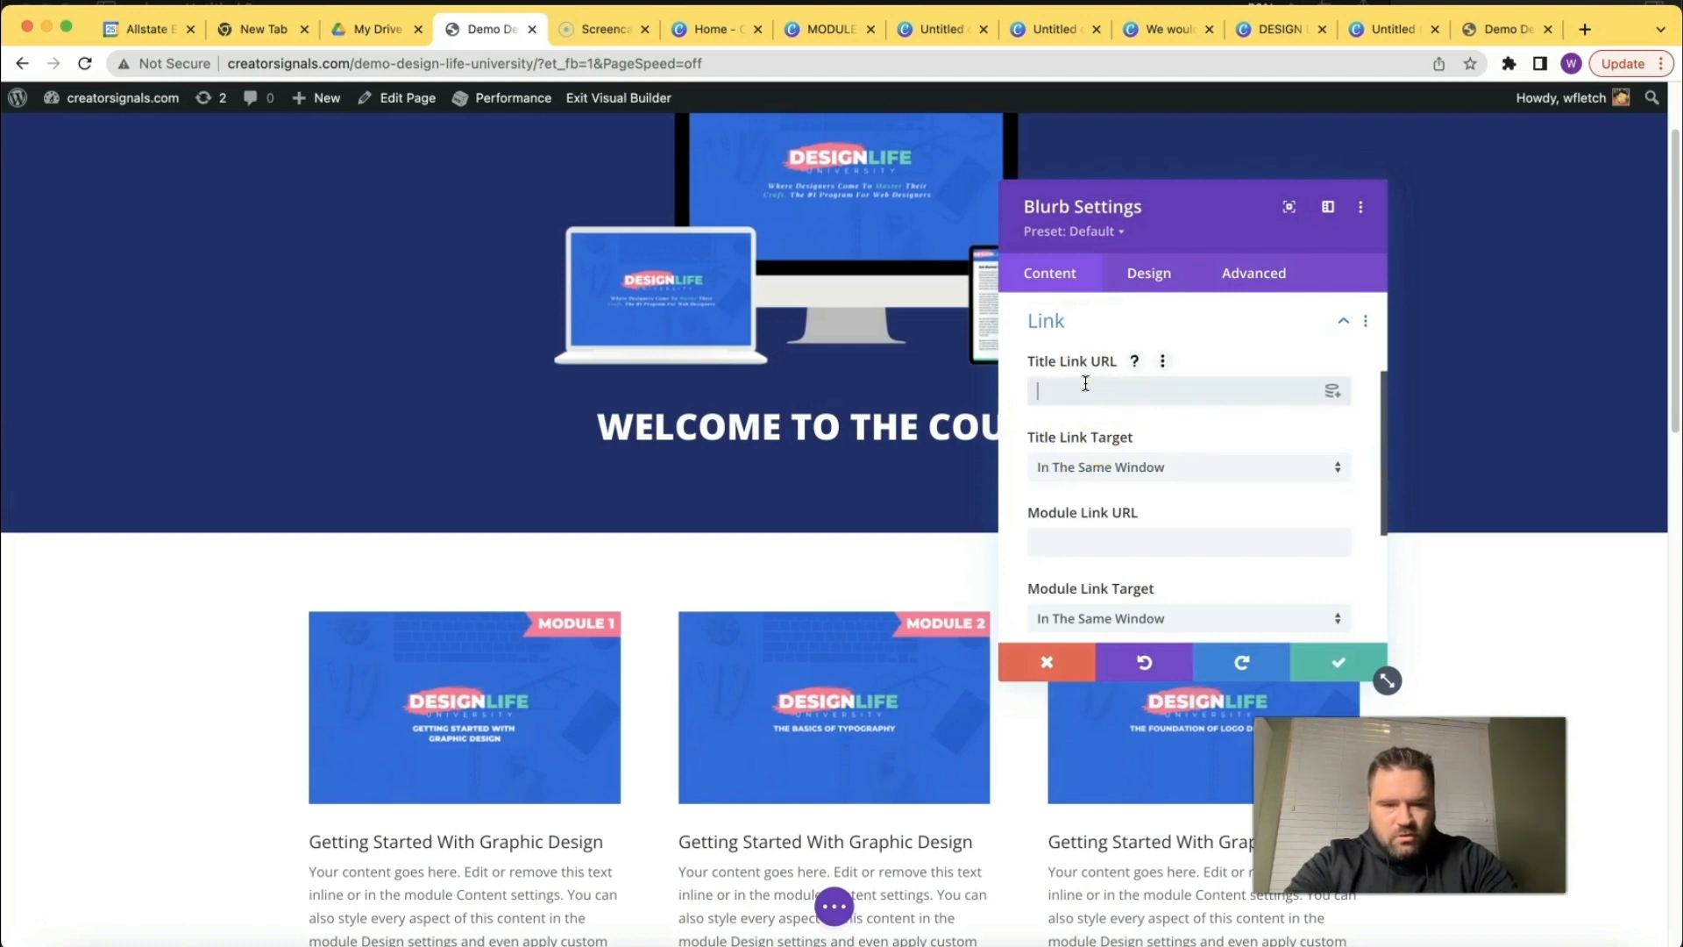
pyautogui.press('super+v')
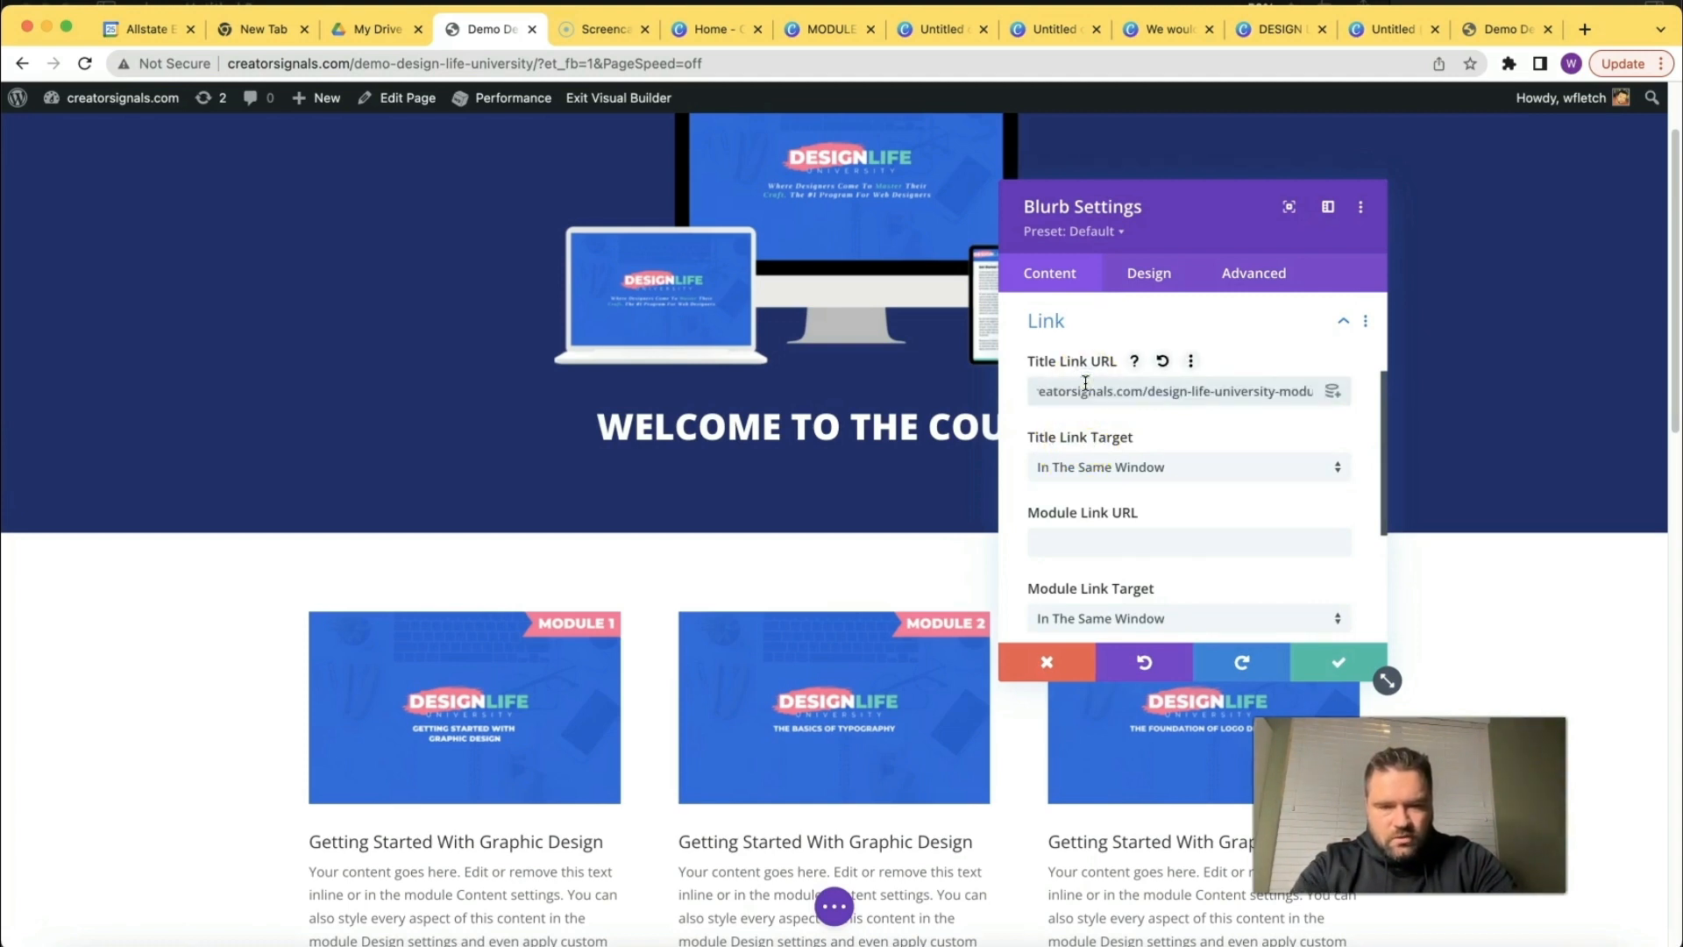
pyautogui.click(1095, 535)
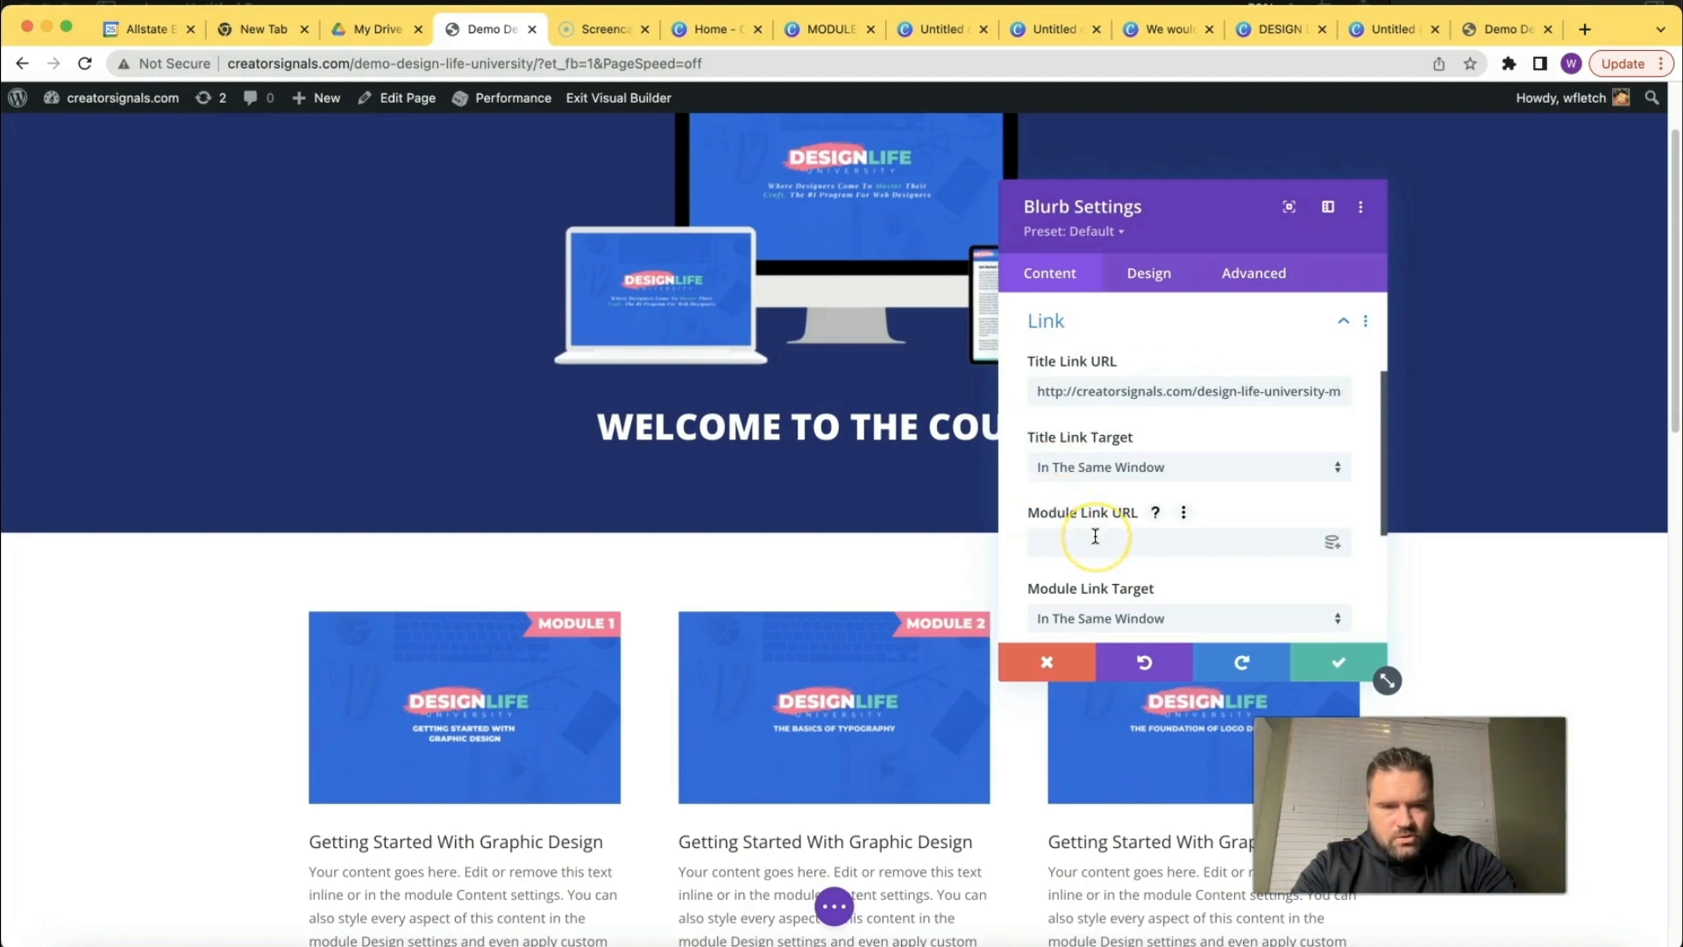
pyautogui.click(1094, 536)
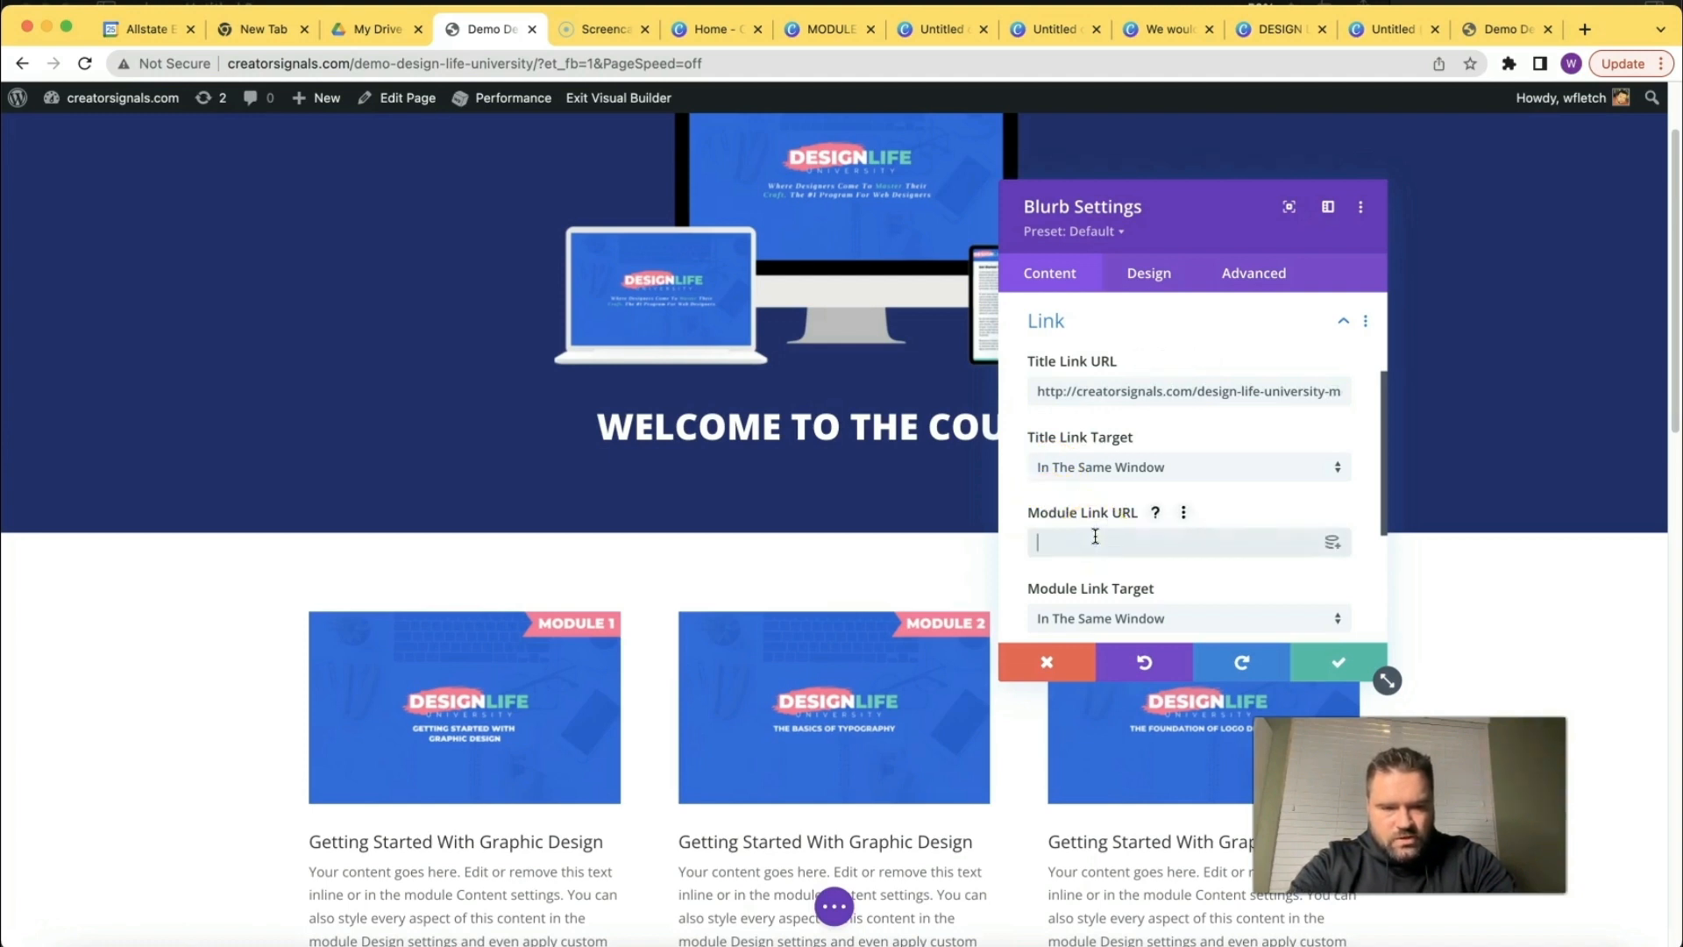
pyautogui.write('http://creatorsignals.com/design-life-university-module-1/')
pyautogui.scroll(-5, 1131, 500)
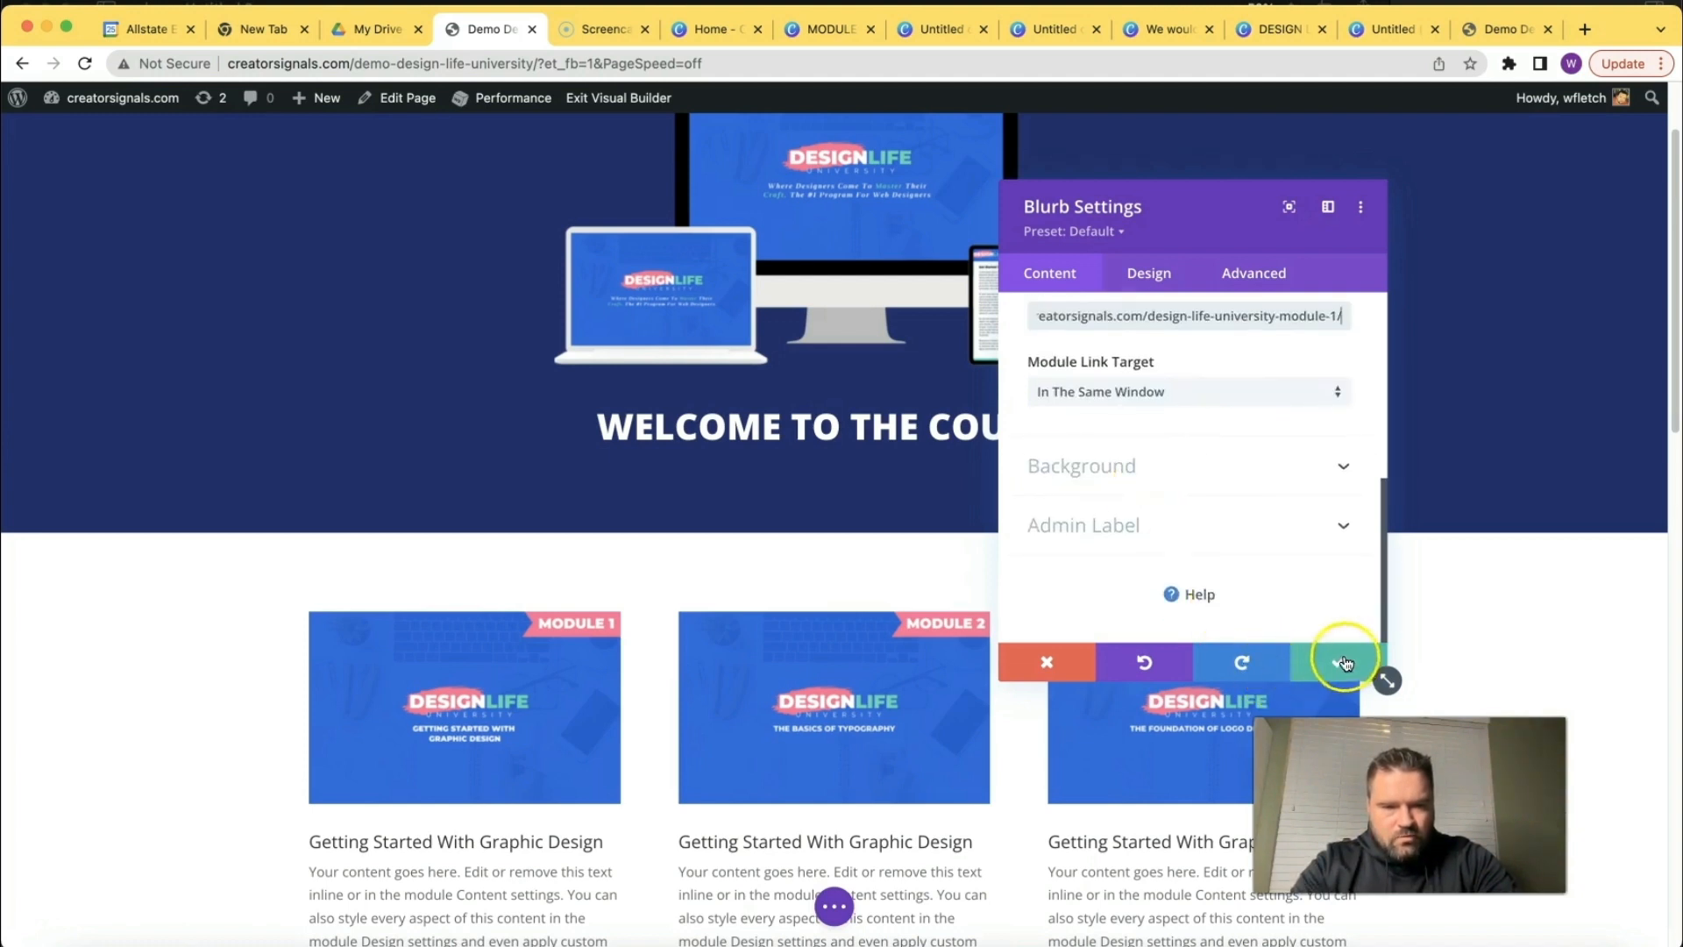
pyautogui.click(1345, 664)
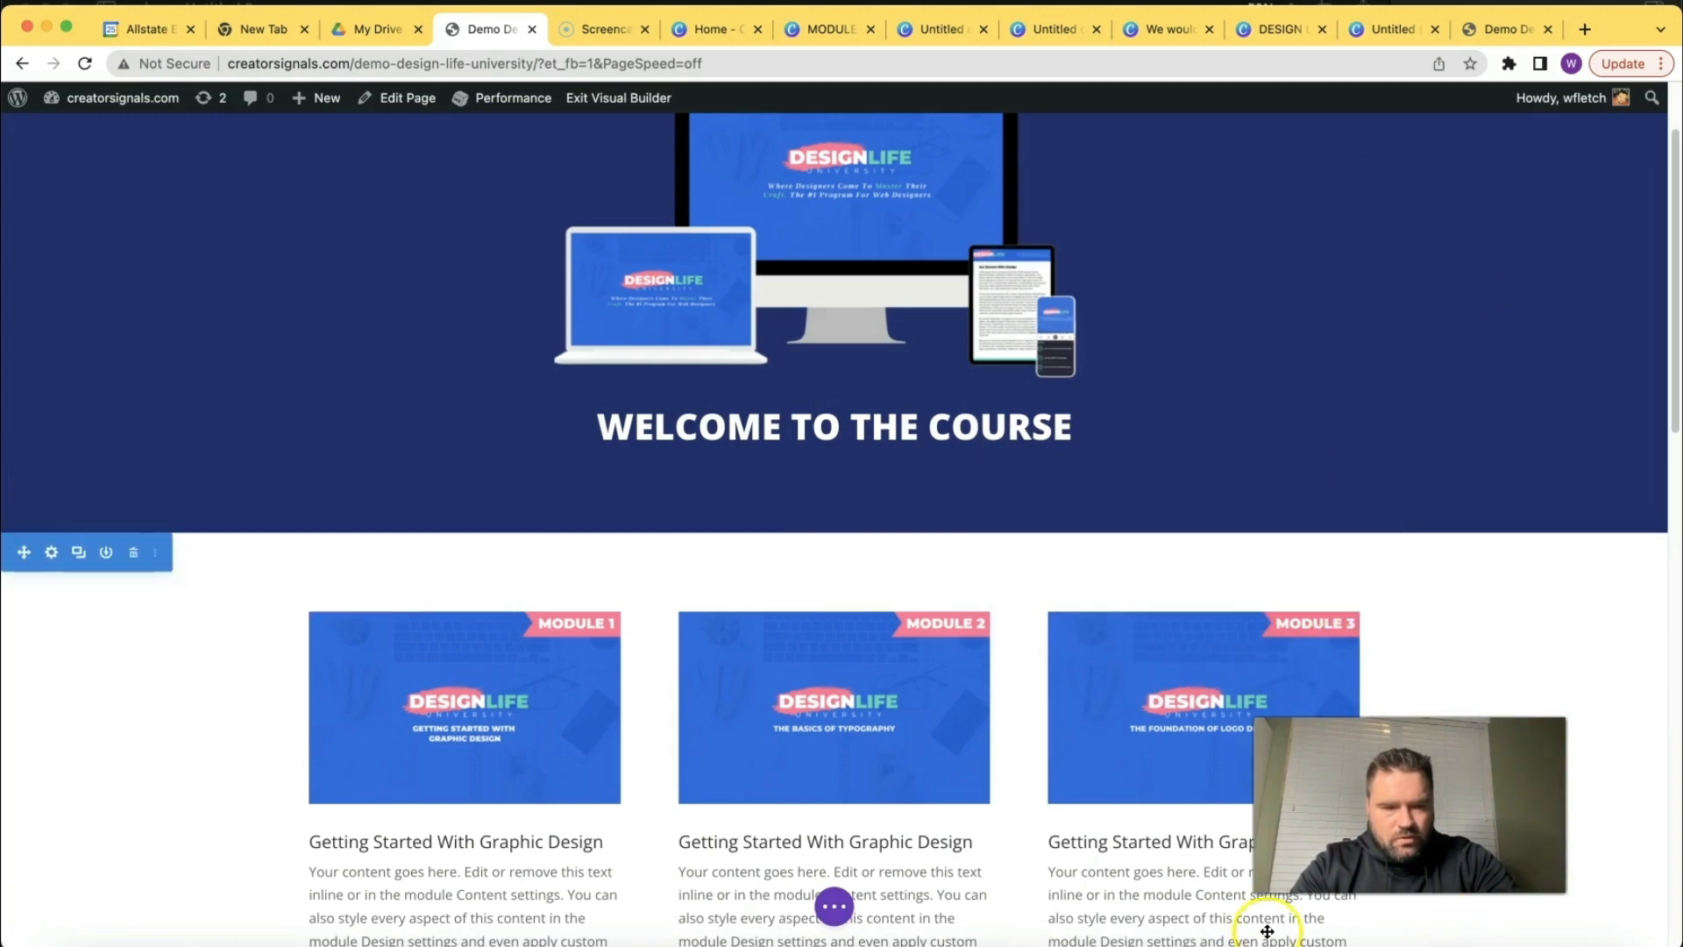
# Save the main course page and exit the Visual Builder to show the live module grid.
pyautogui.click(834, 906)
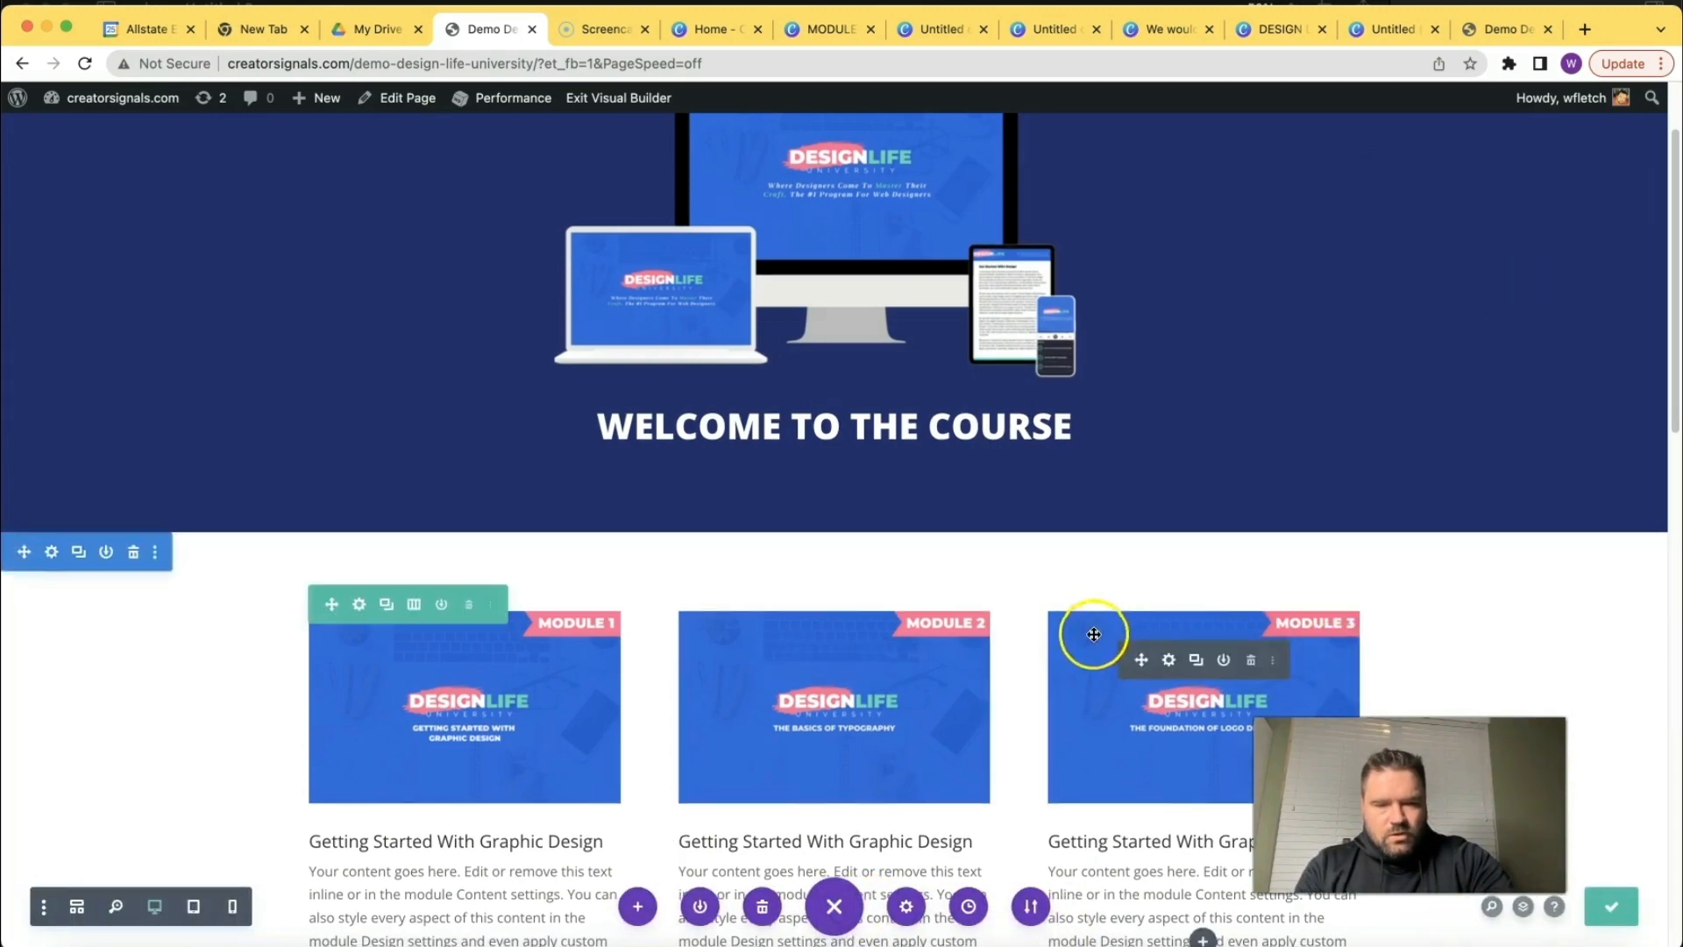
pyautogui.scroll(-8, 1094, 634)
pyautogui.scroll(4, 1051, 687)
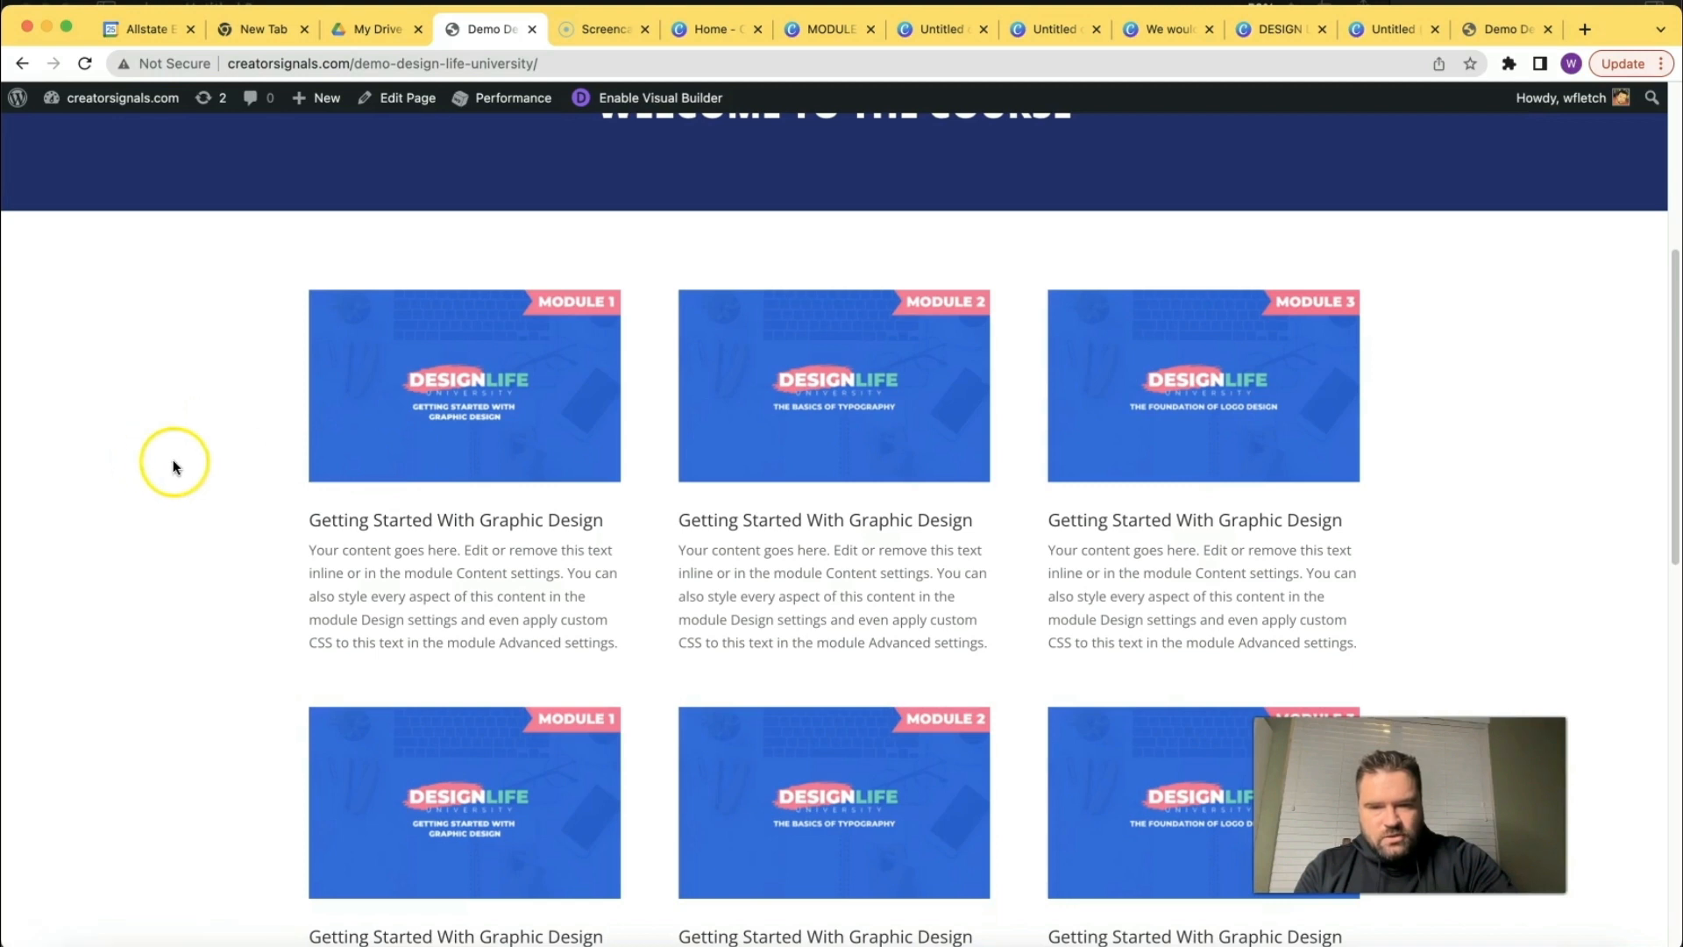
# Test the Module 1 blurb and "Back To Main Menu" links between the main course page and the Module 1 page.
pyautogui.click(382, 472)
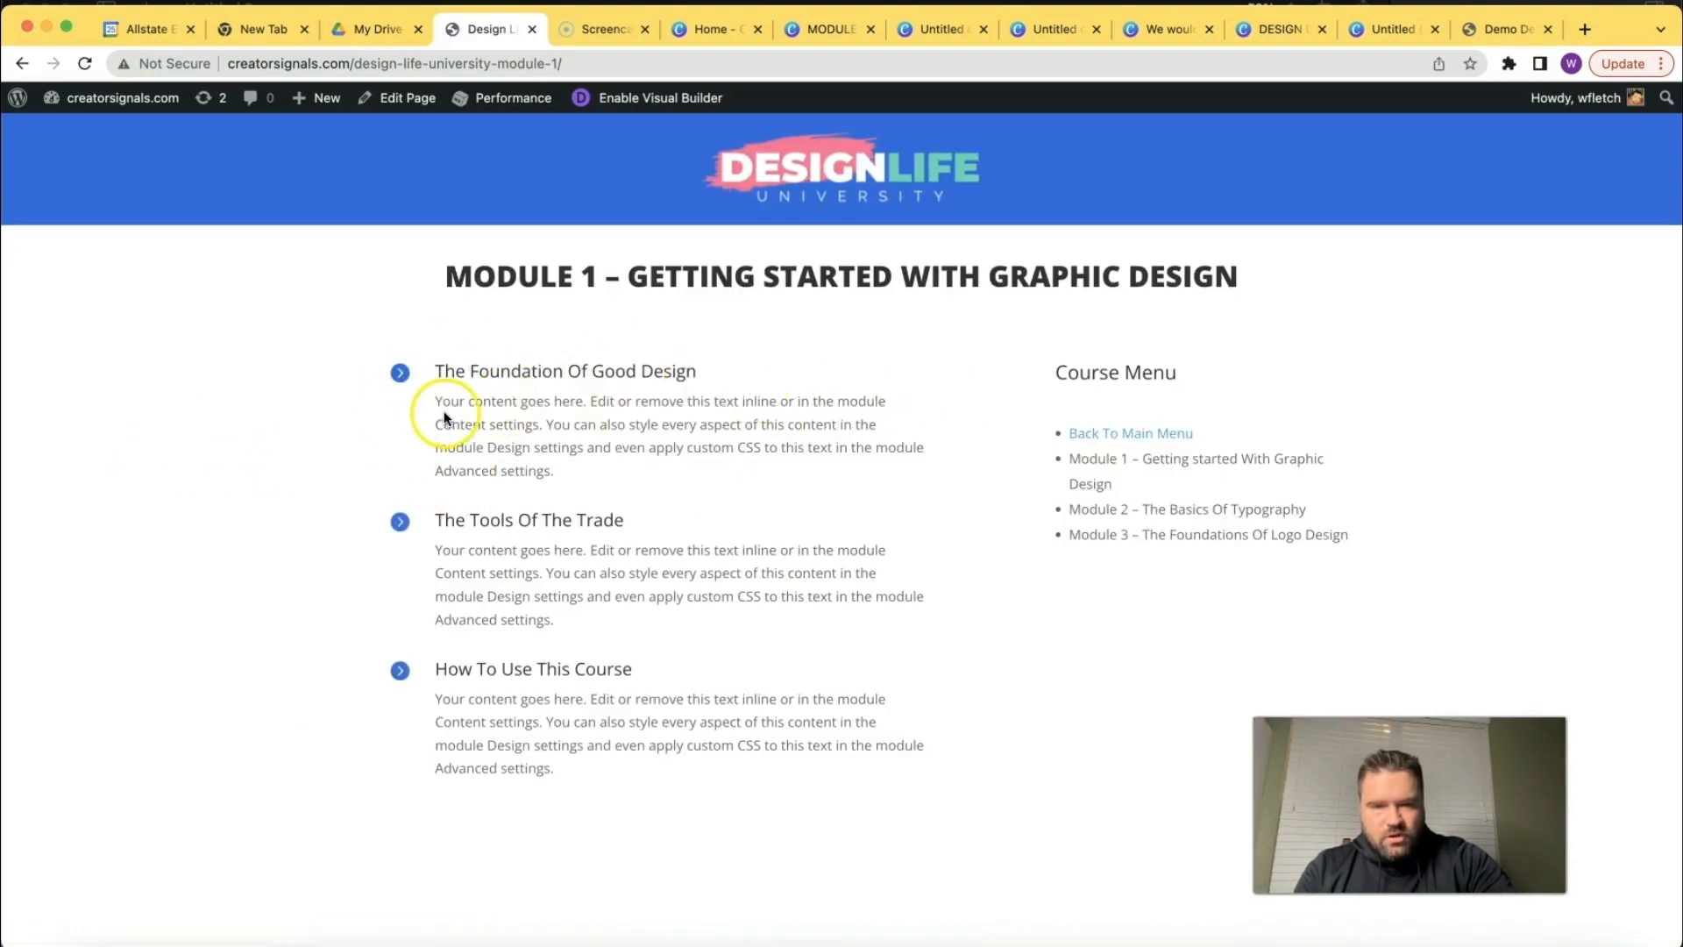
pyautogui.click(1125, 431)
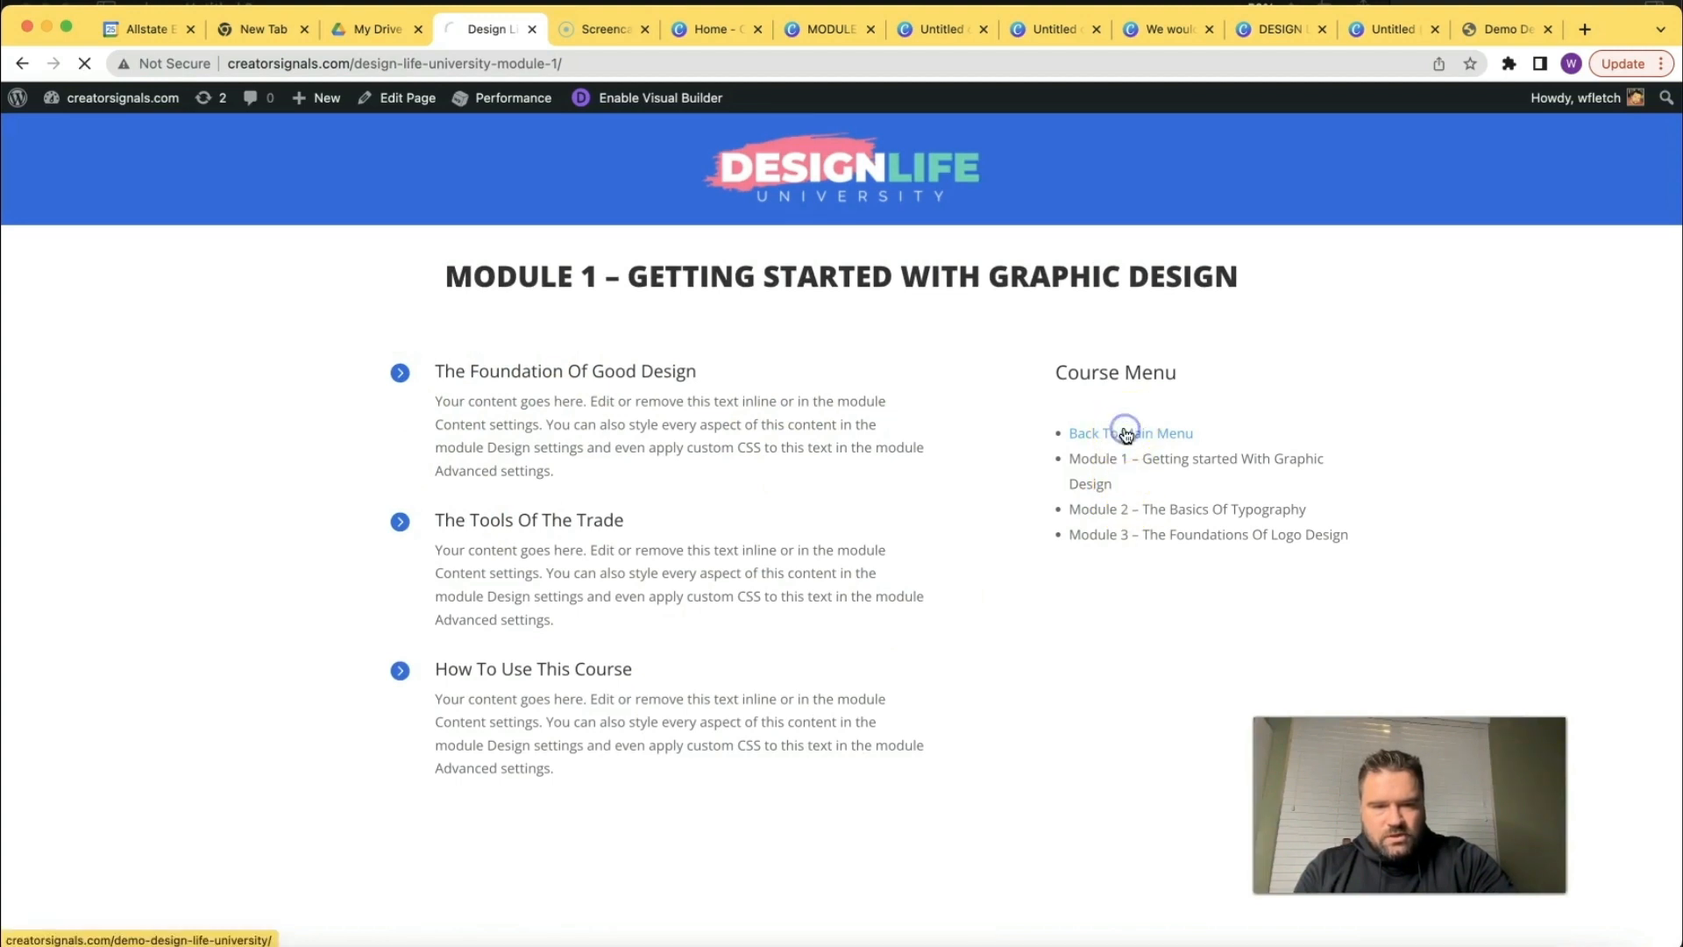
pyautogui.scroll(-1, 435, 486)
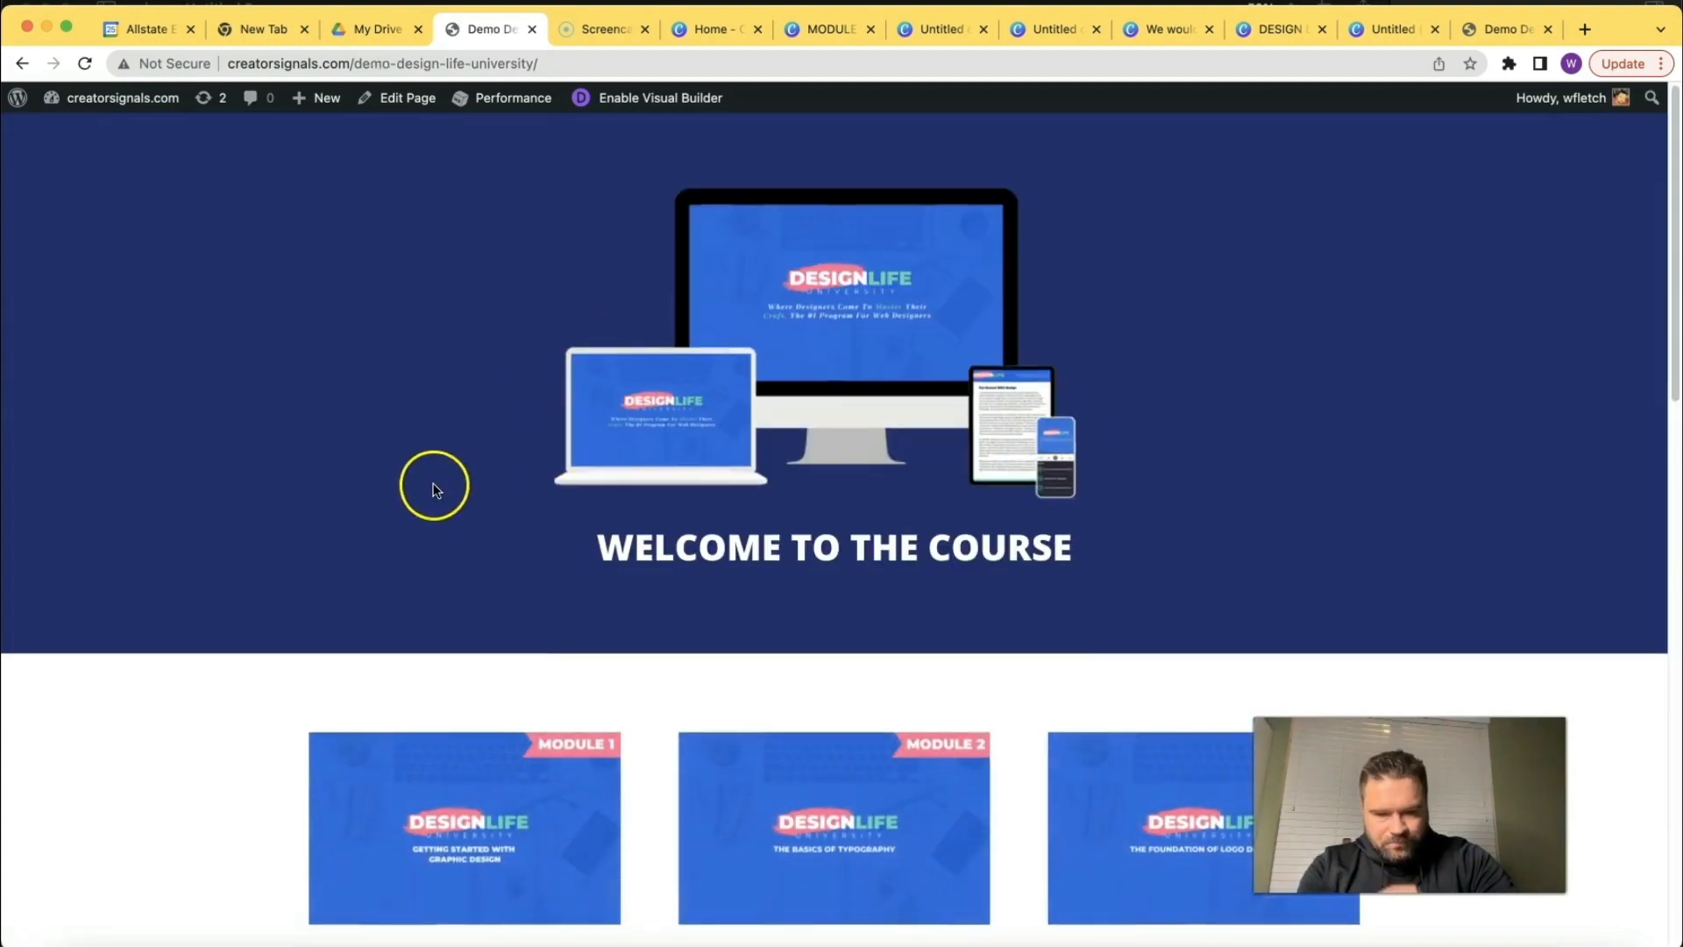
pyautogui.scroll(-3, 435, 487)
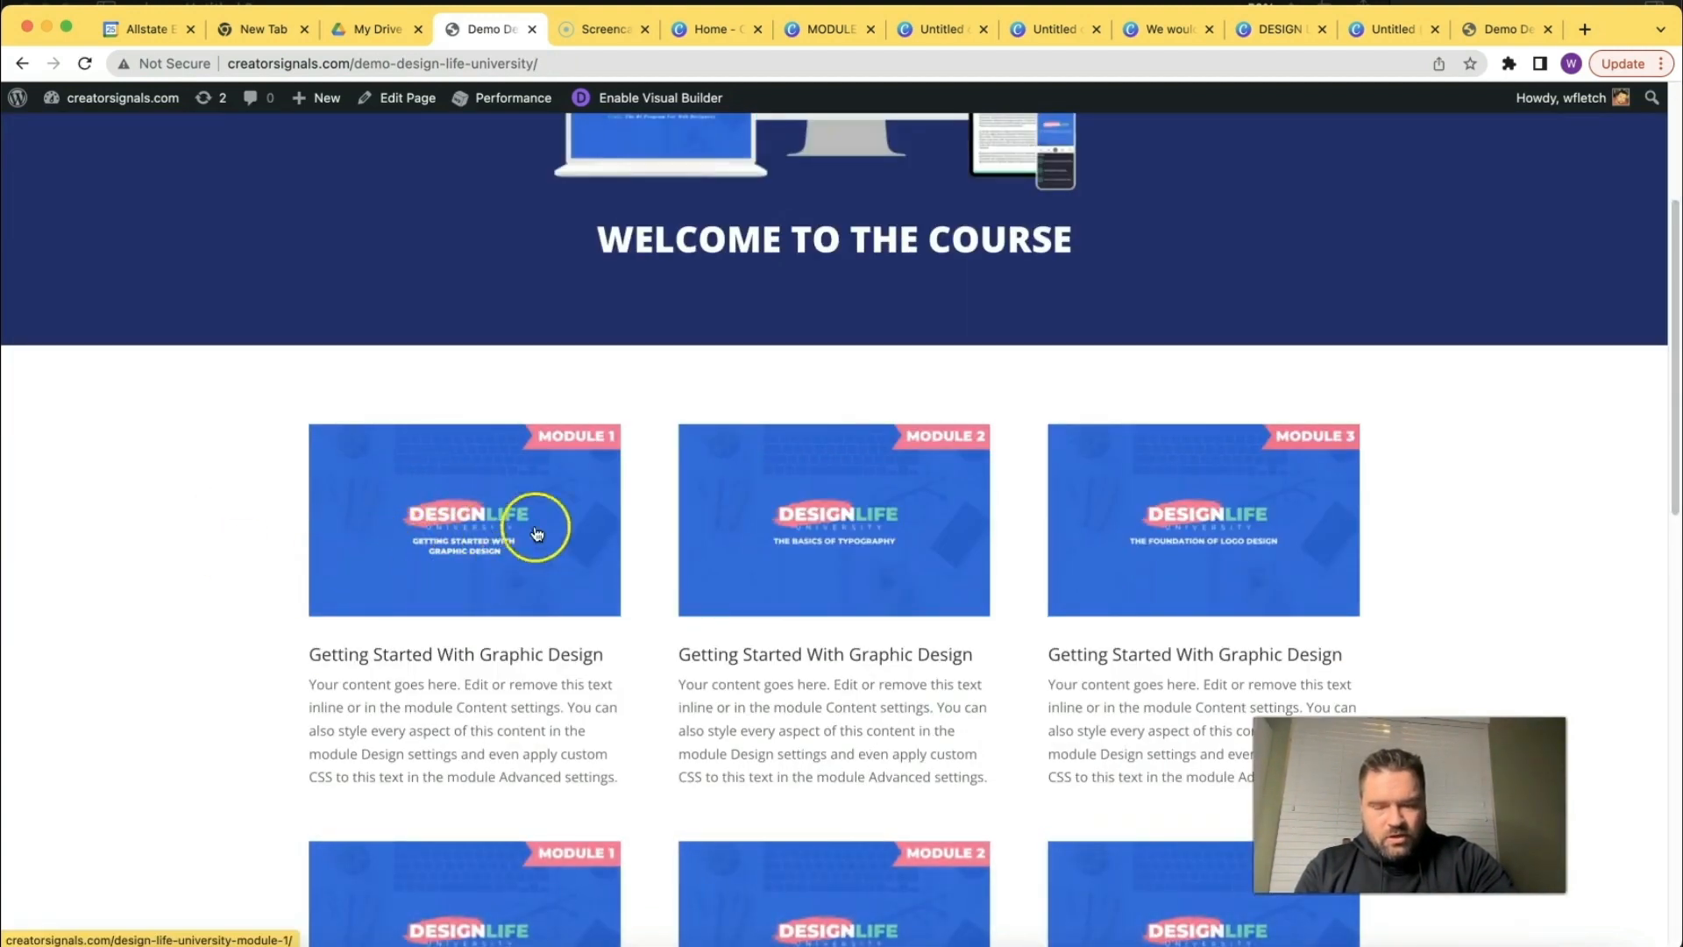
pyautogui.click(401, 652)
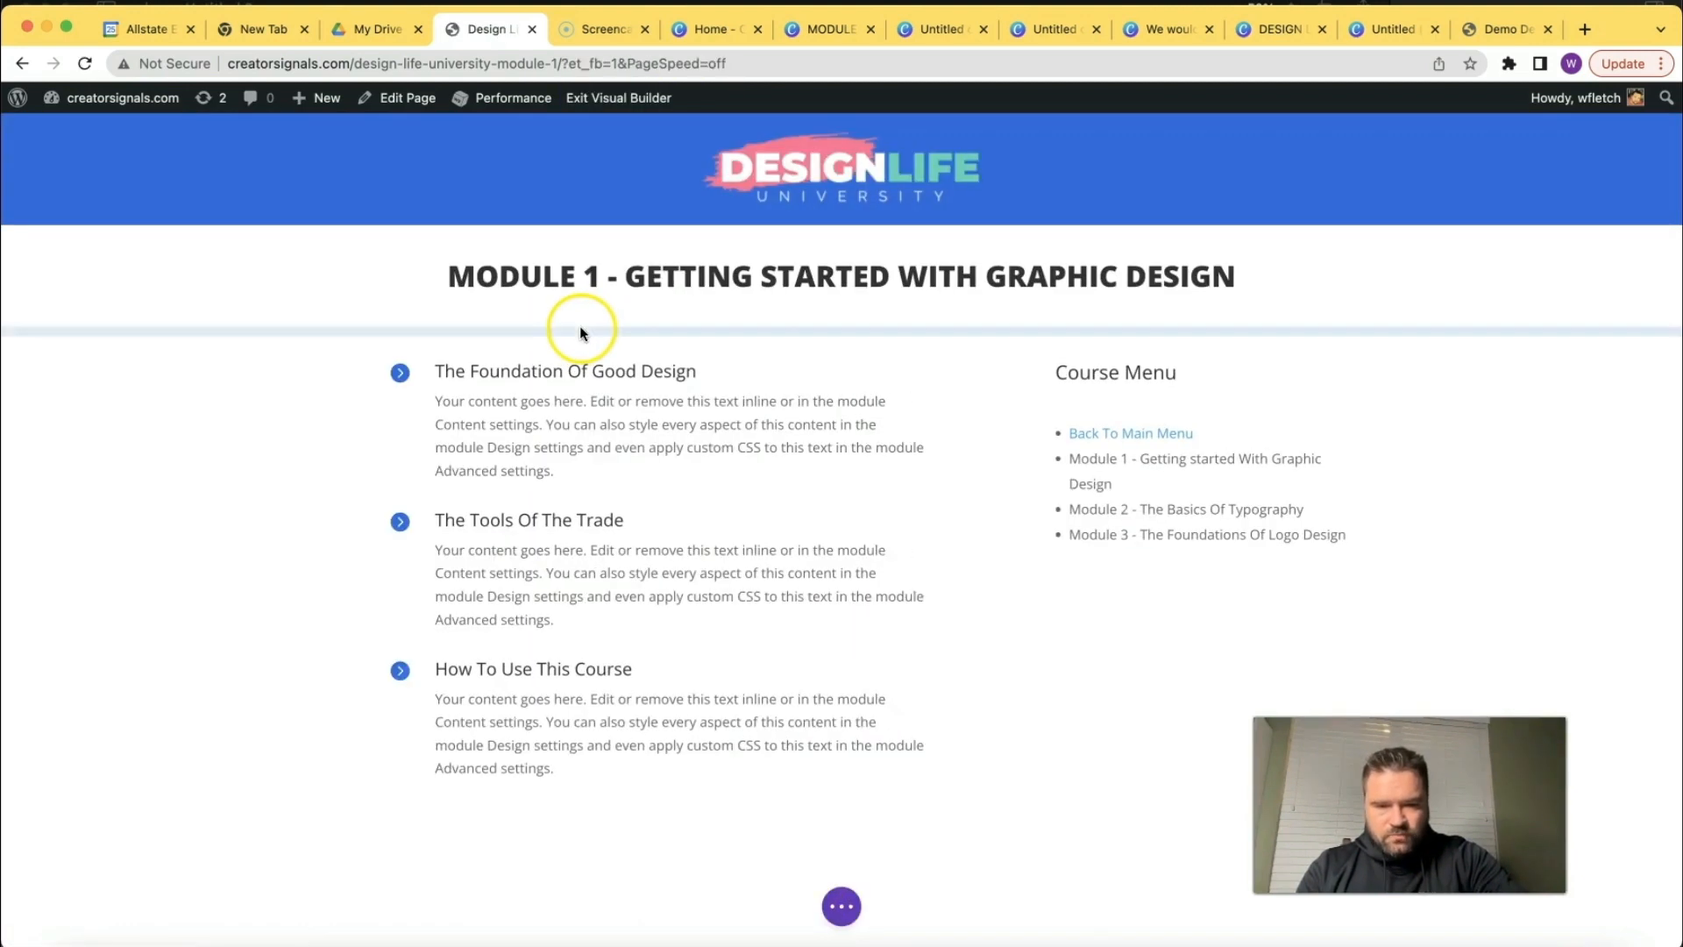
# Save the Module 1 page layout to the Divi Library as "Design Life University Module Template" and save the page.
pyautogui.click(841, 906)
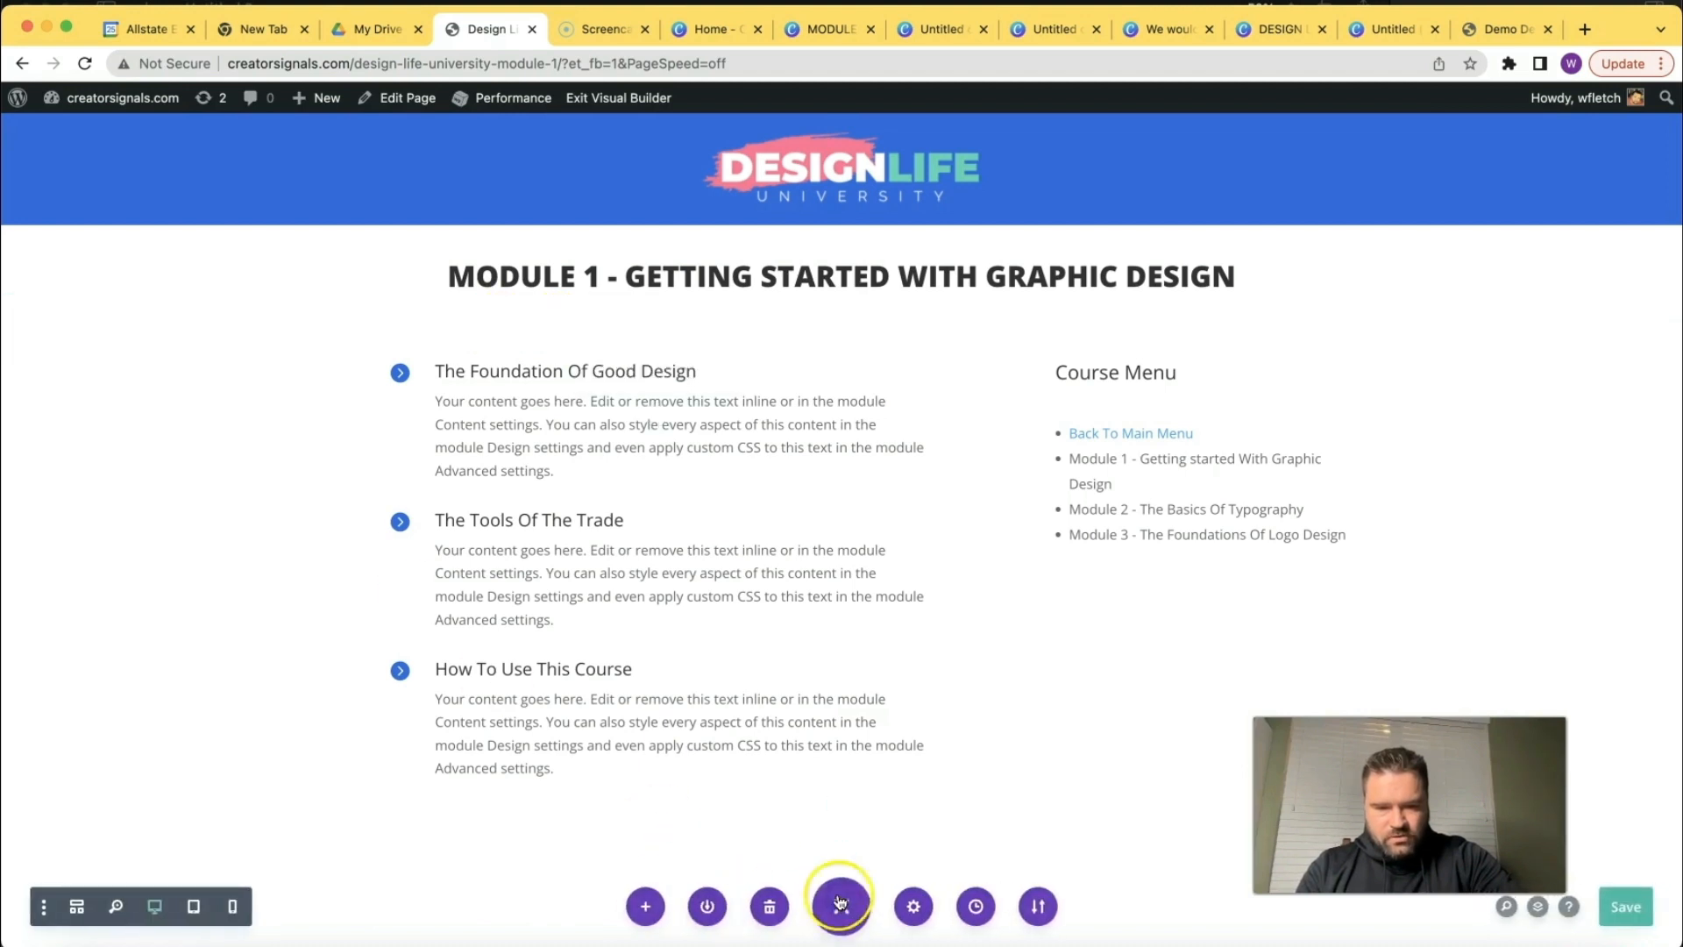
pyautogui.click(725, 902)
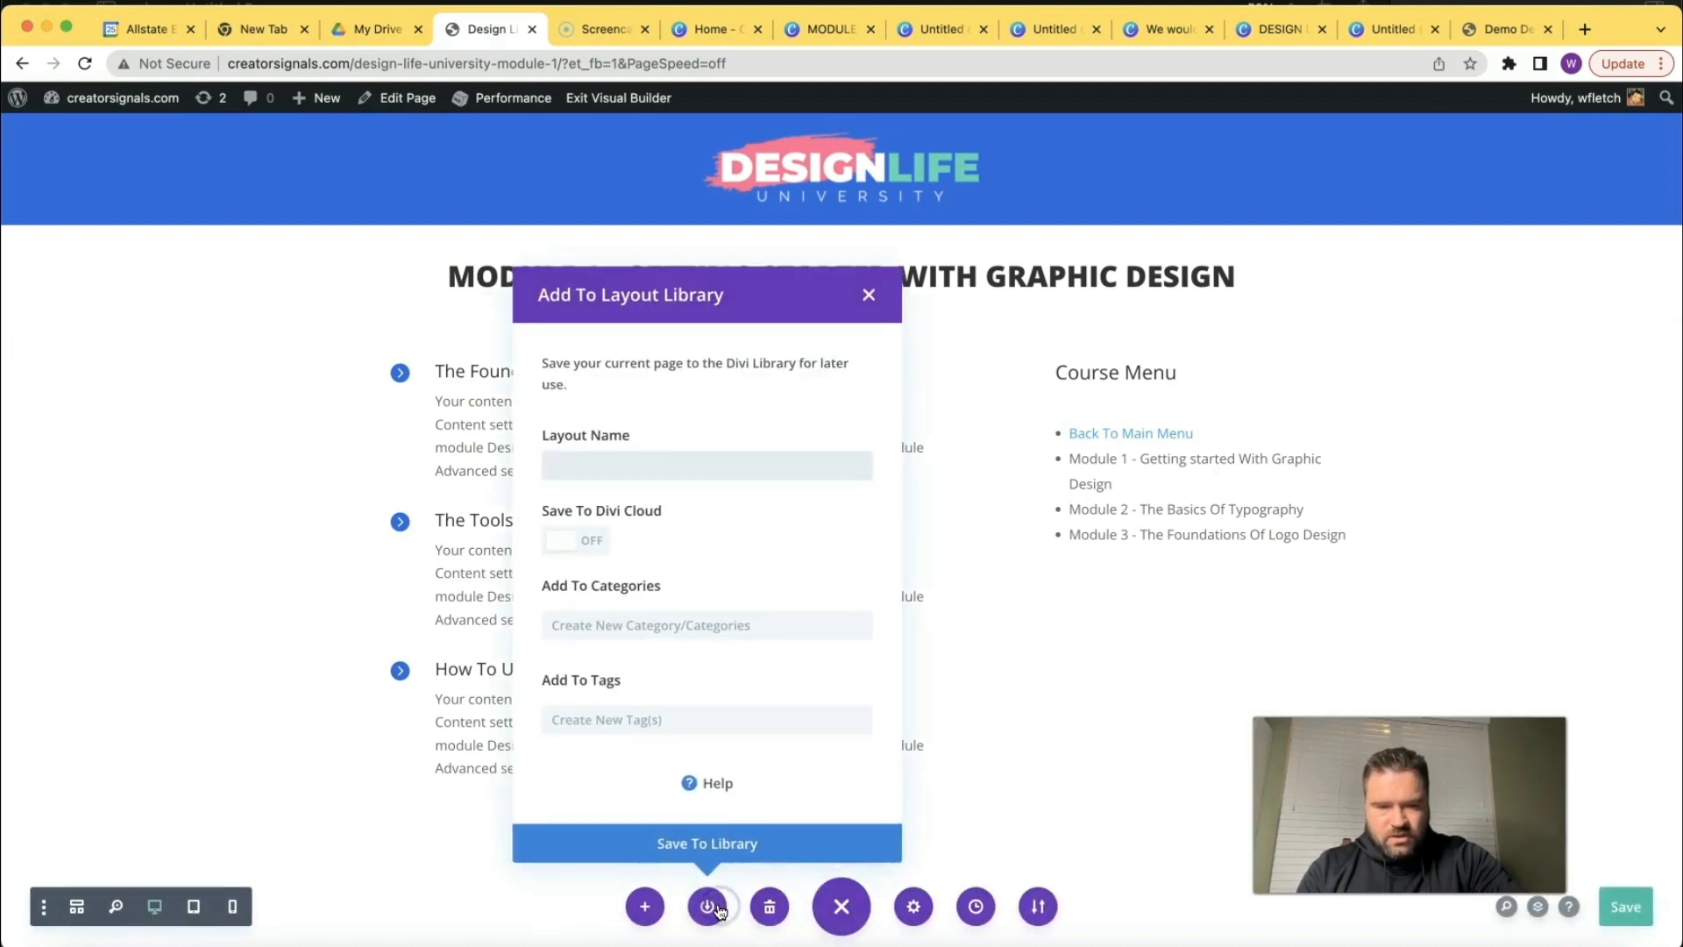
pyautogui.click(676, 511)
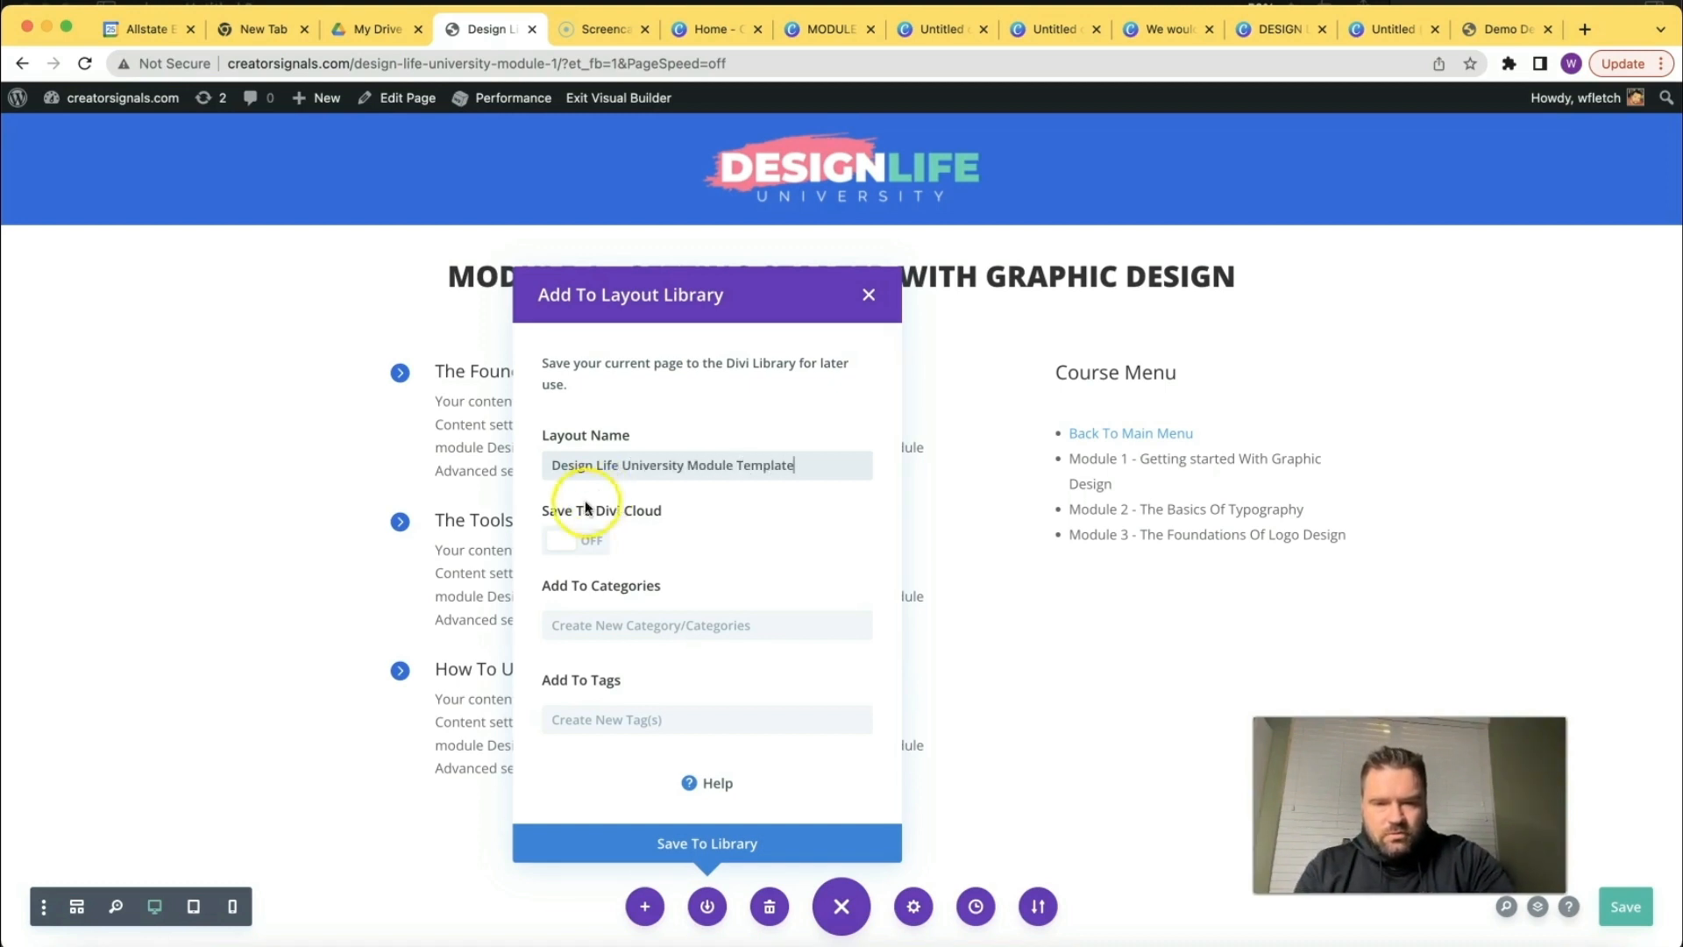
pyautogui.click(748, 844)
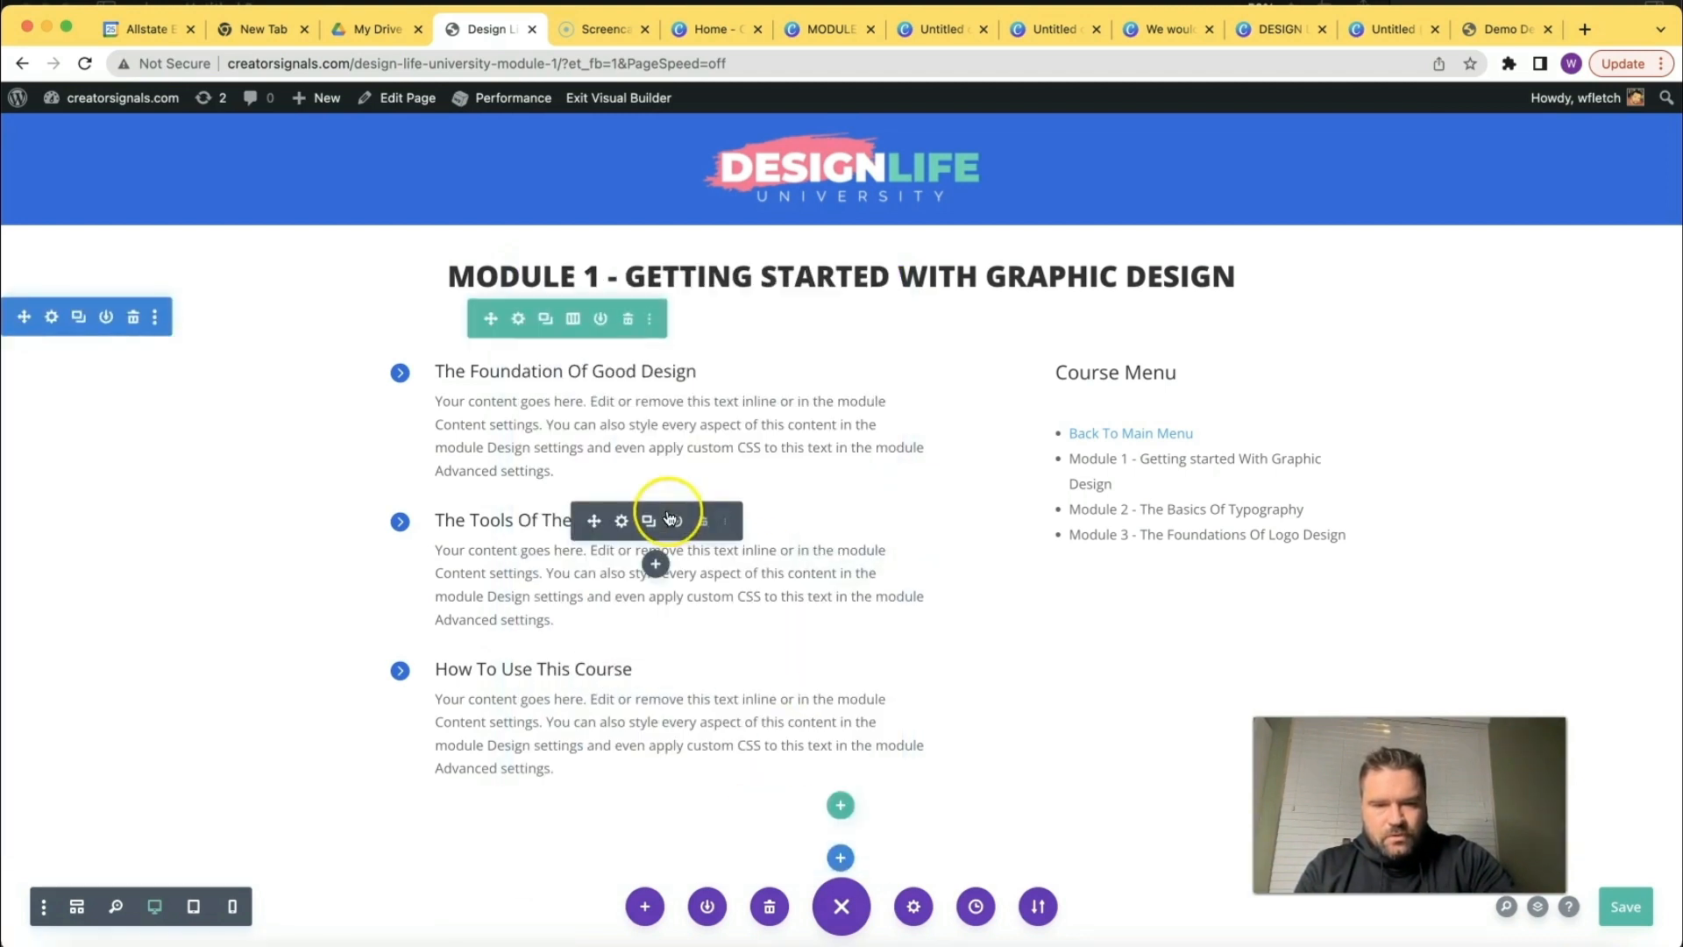
pyautogui.click(1626, 908)
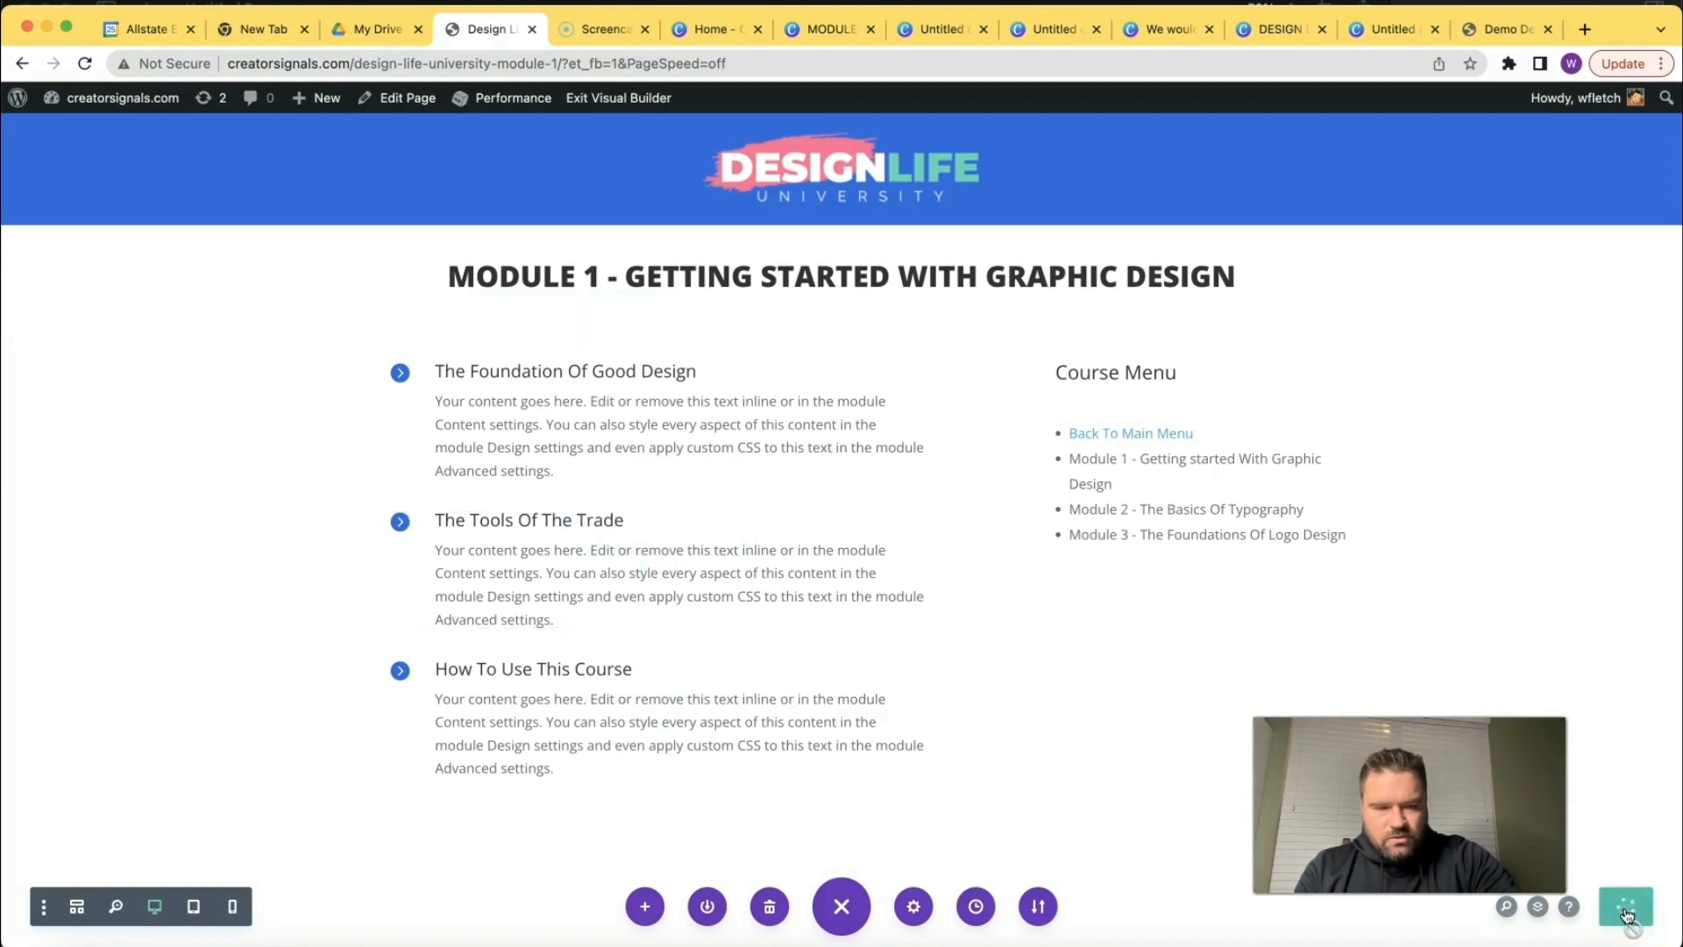
# Exit the Visual Builder and publish a new page titled "DLU Module 1 - The Foundation Of Good Design".
pyautogui.click(614, 108)
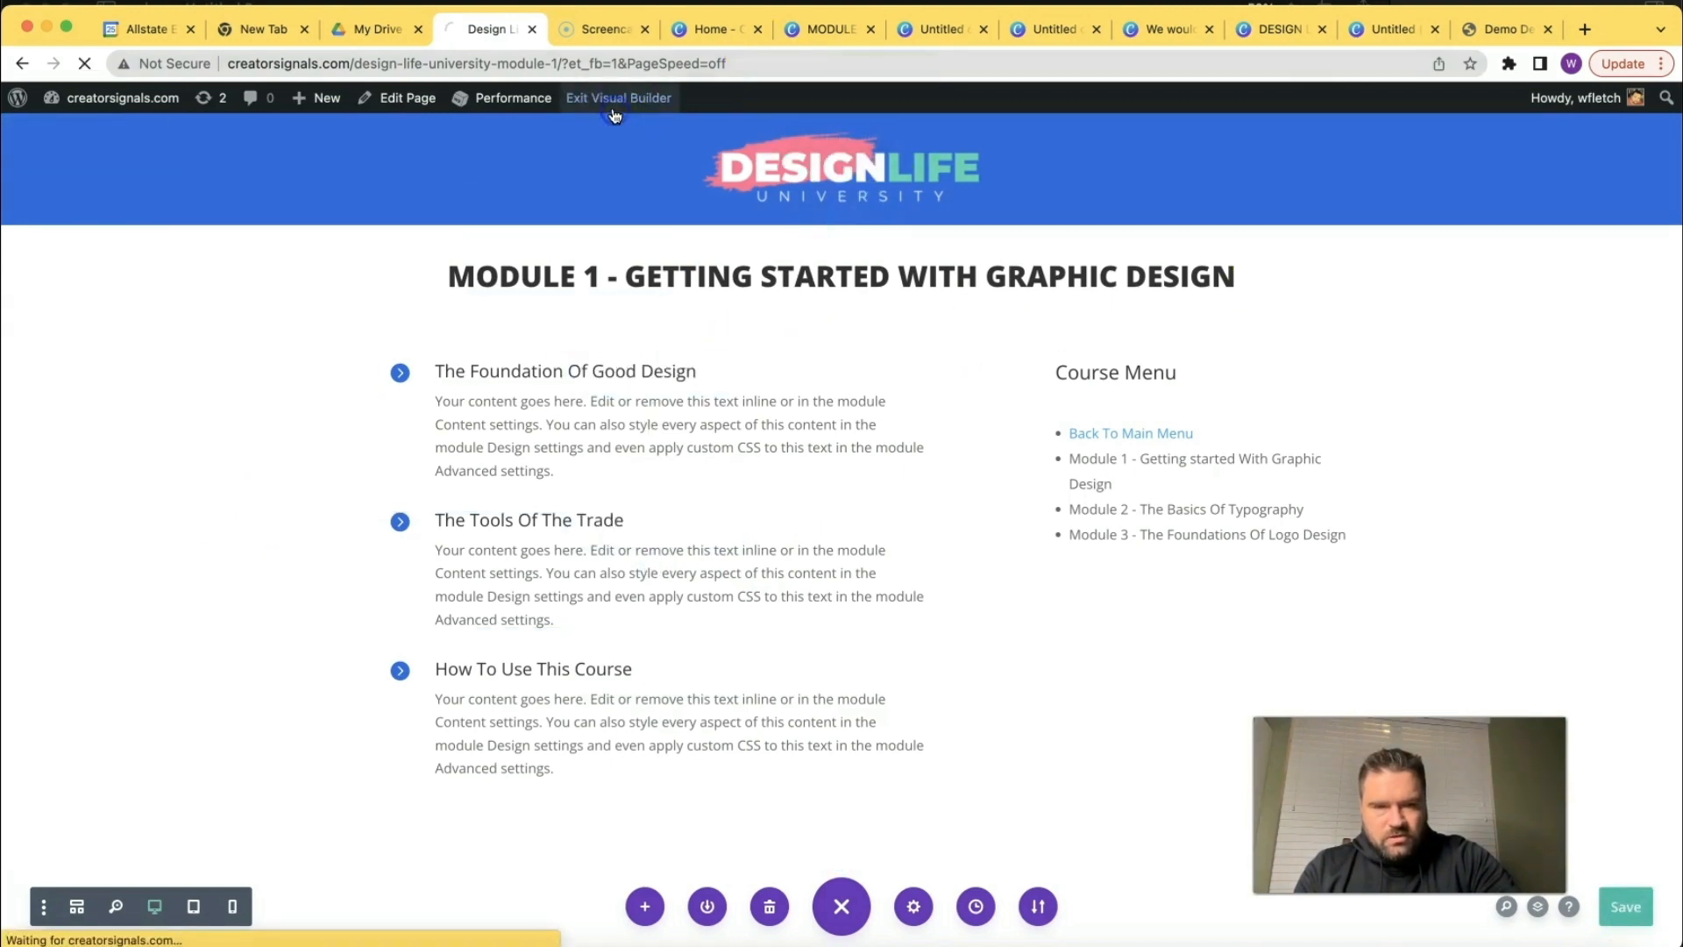
pyautogui.moveTo(105, 97)
pyautogui.click(81, 124)
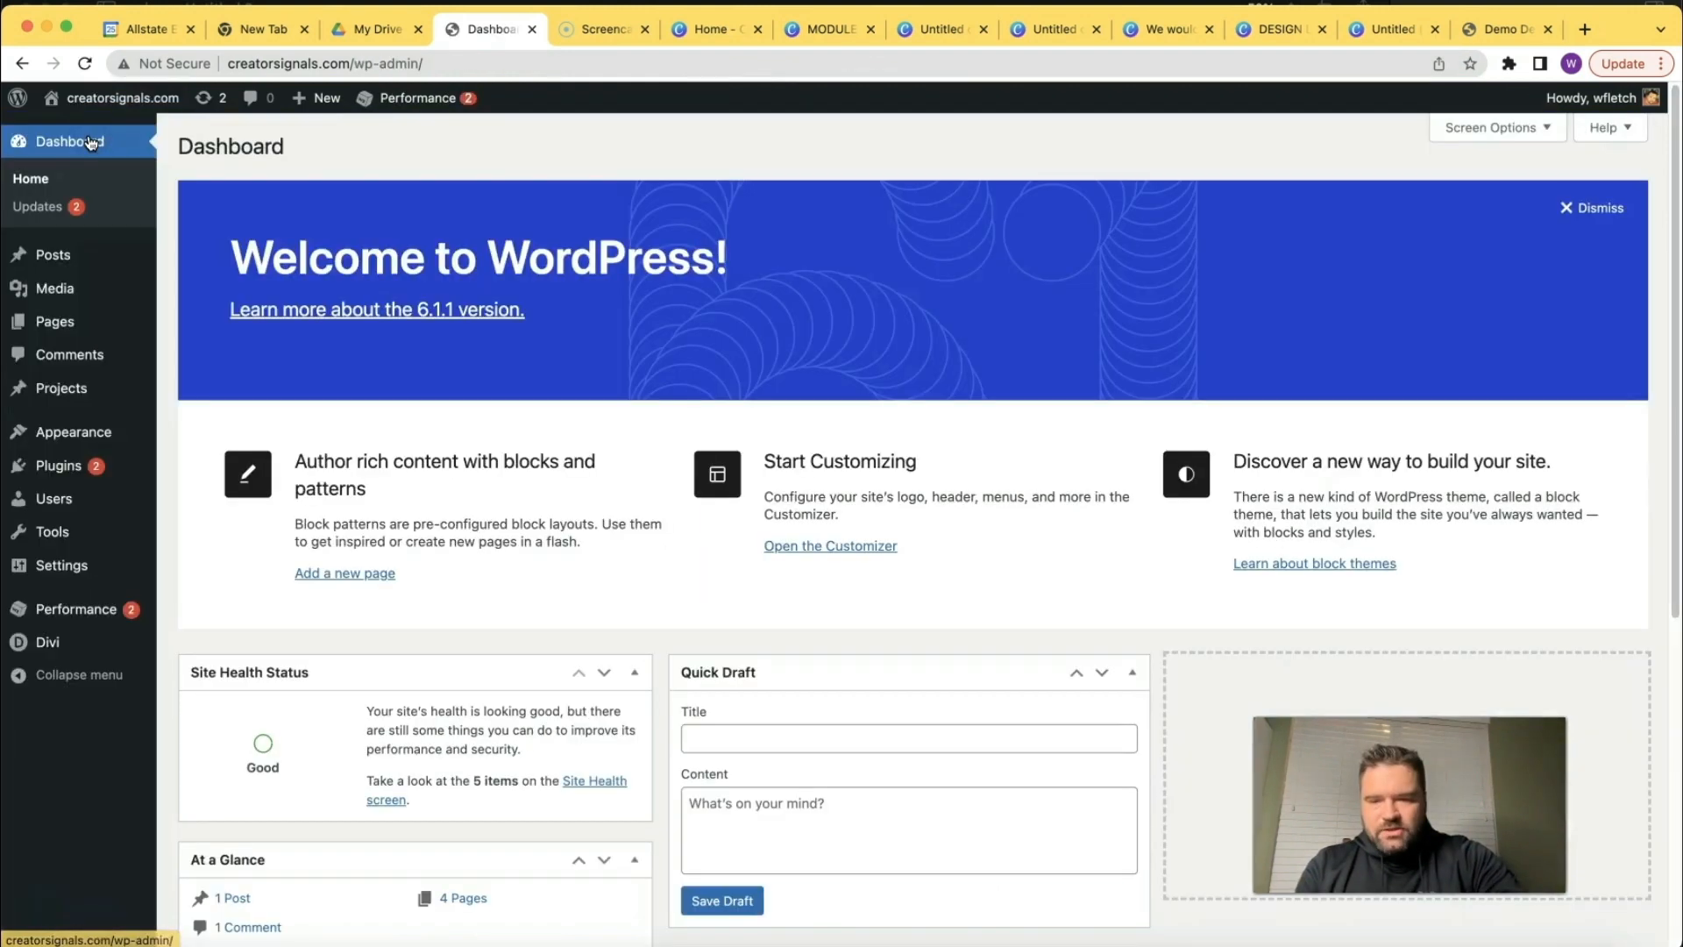
pyautogui.click(85, 316)
pyautogui.click(275, 159)
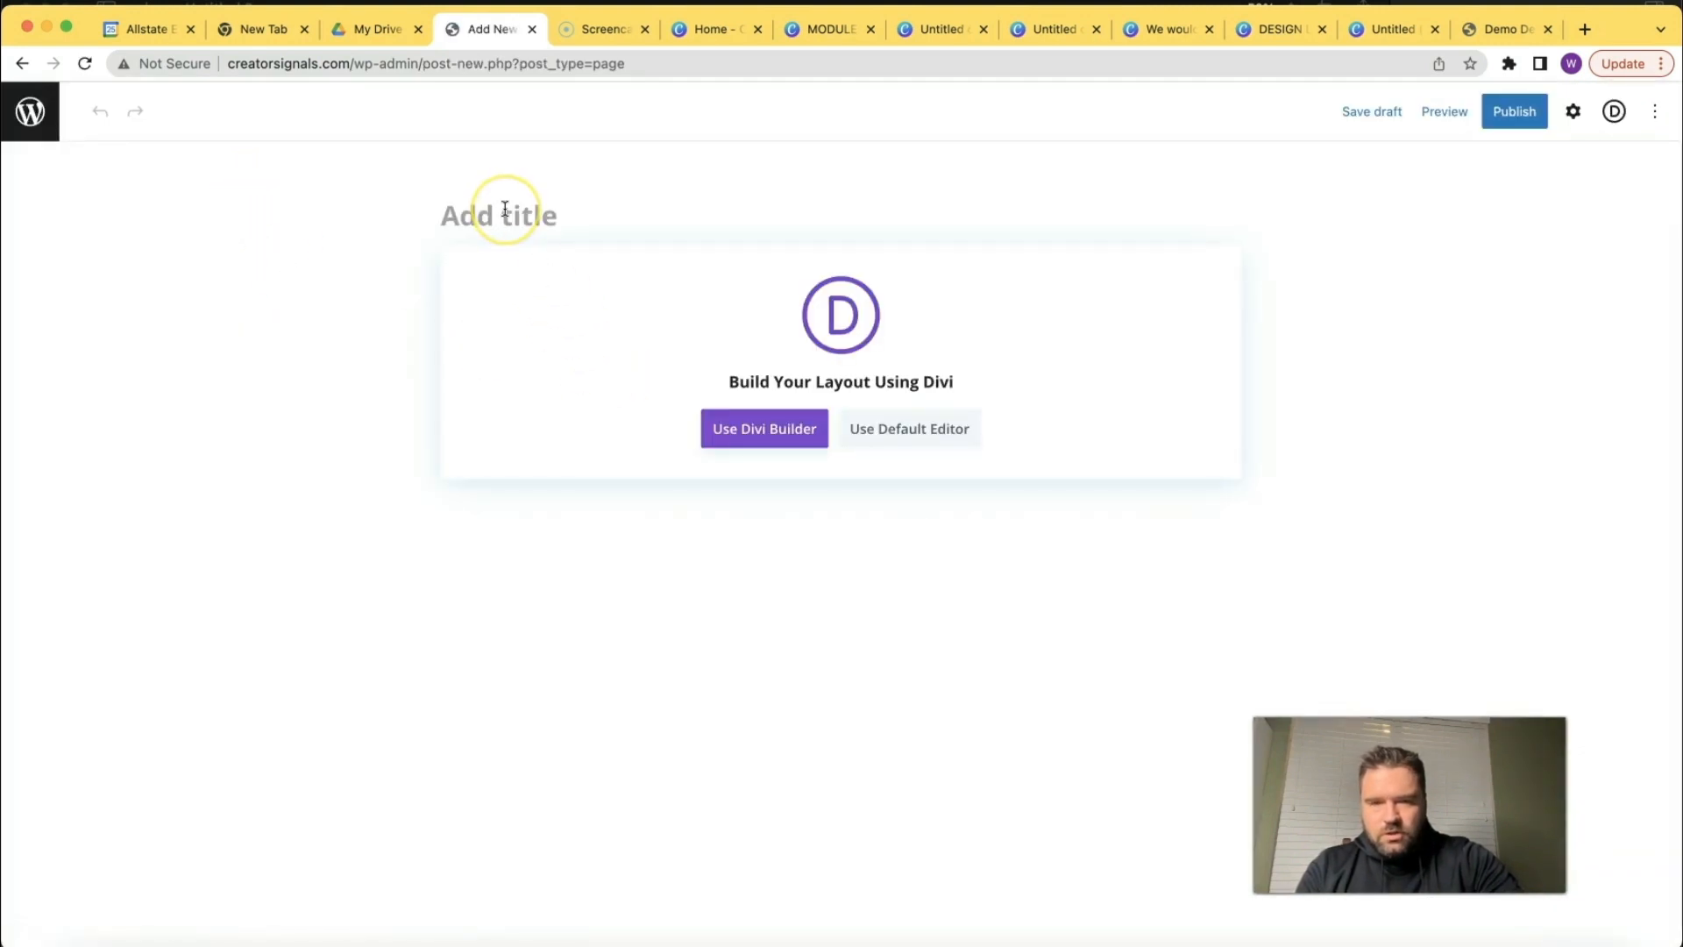
pyautogui.write('DLU')
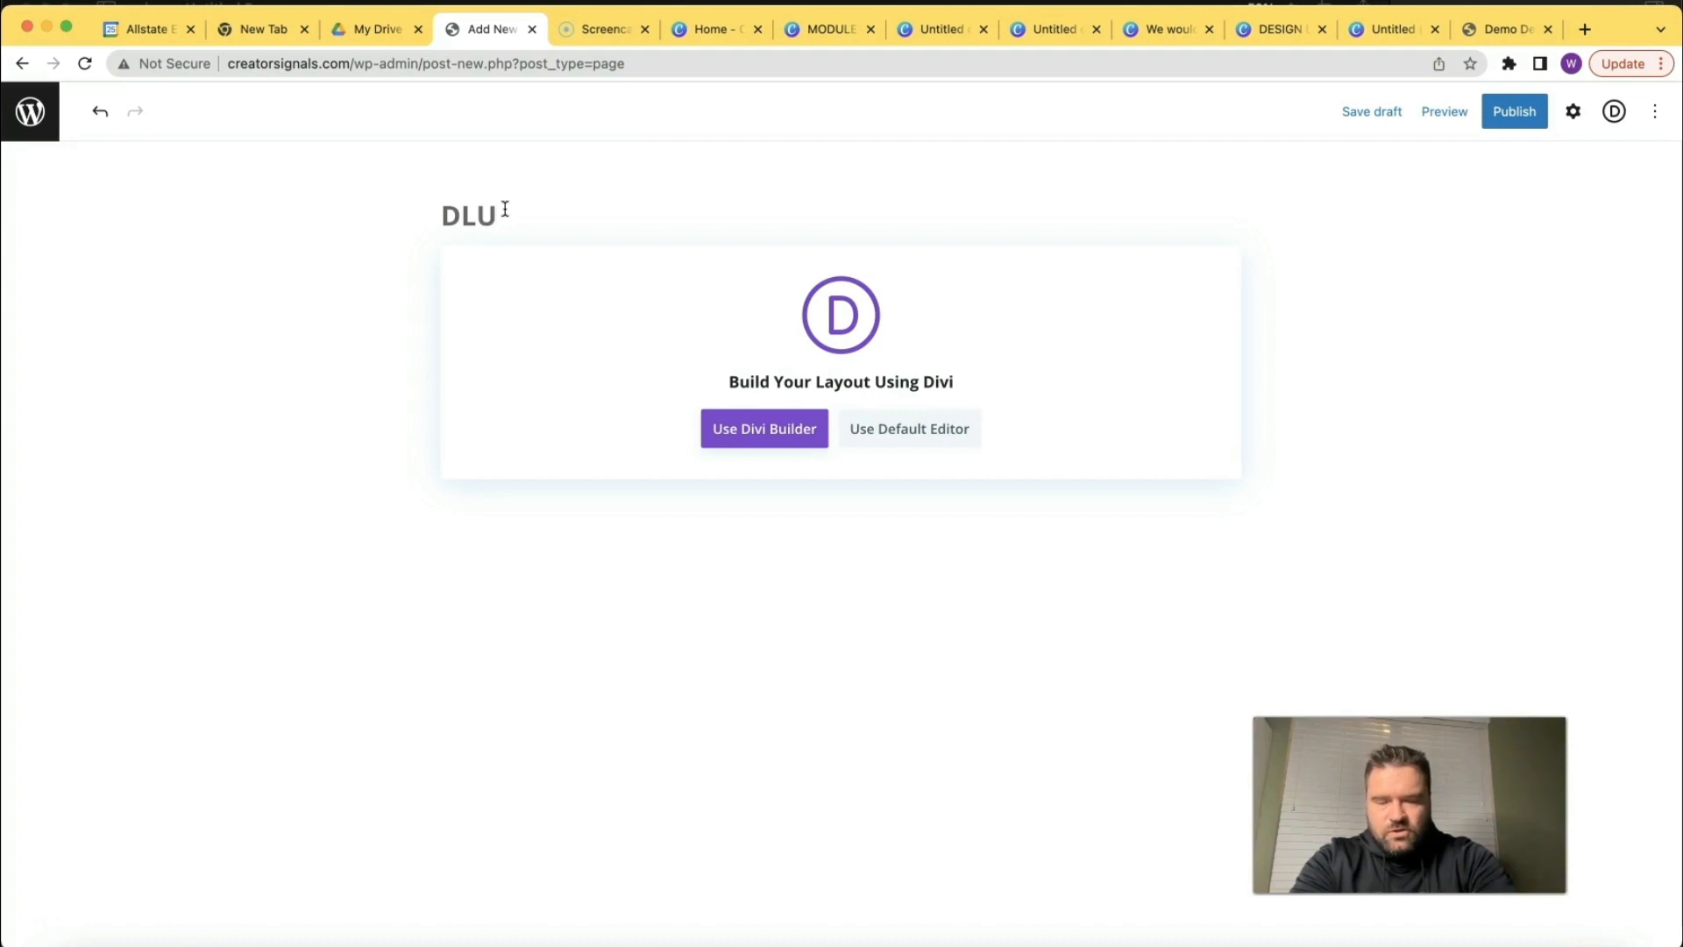
pyautogui.write(' Modul')
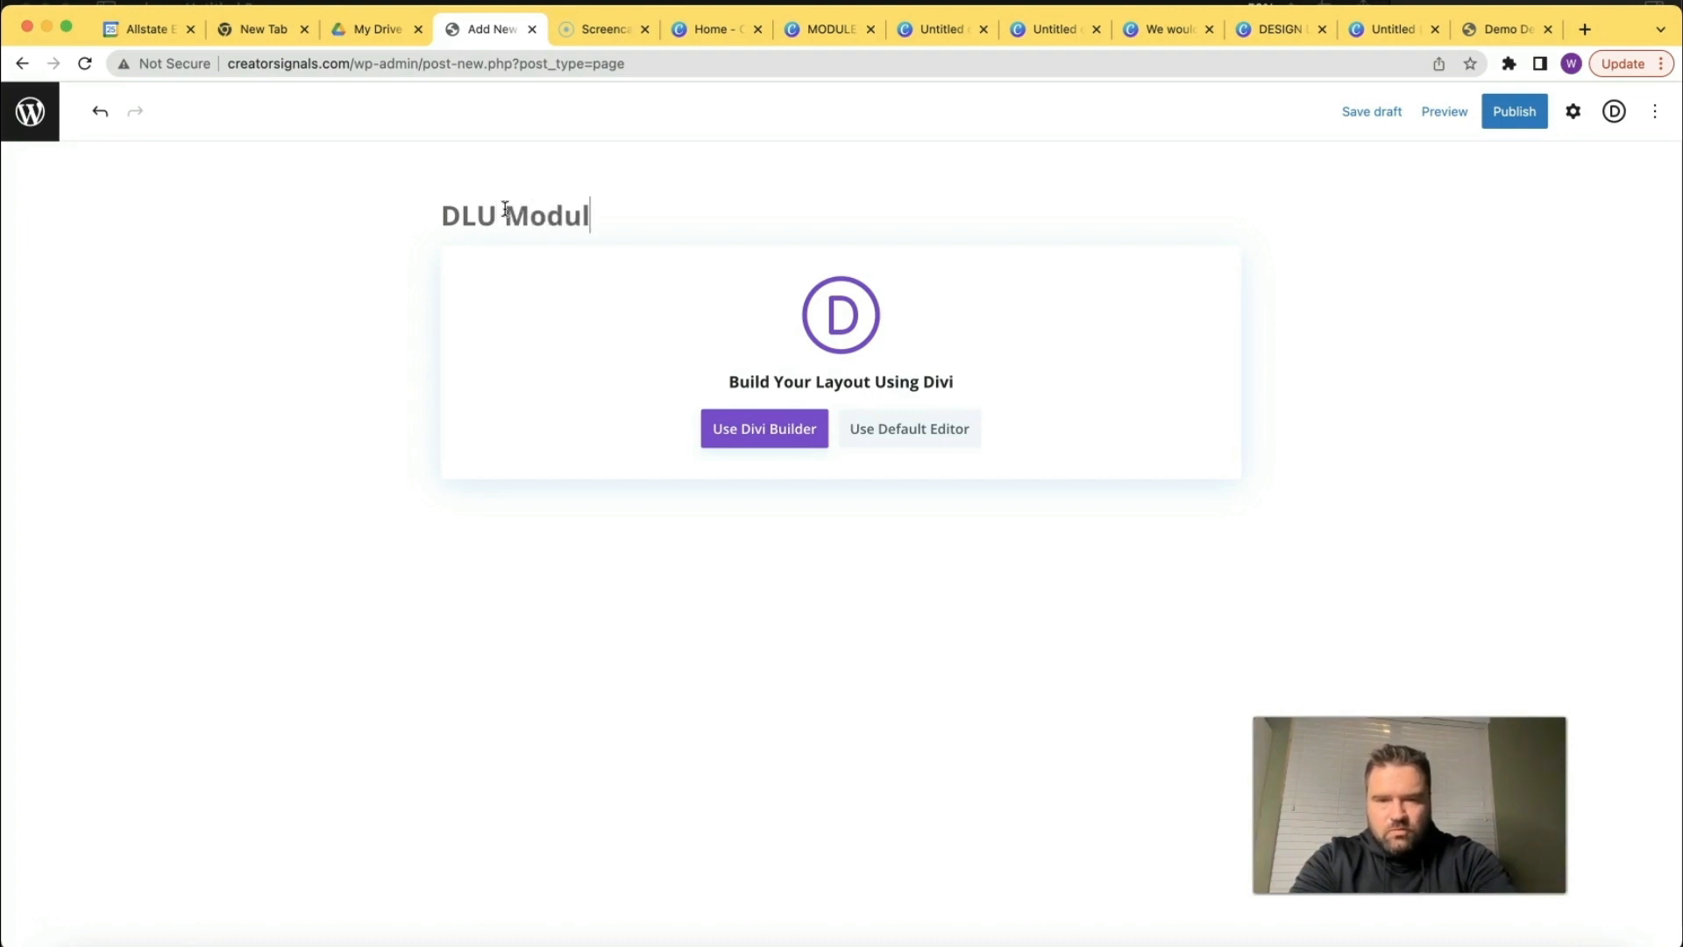
pyautogui.write('e 1 - ')
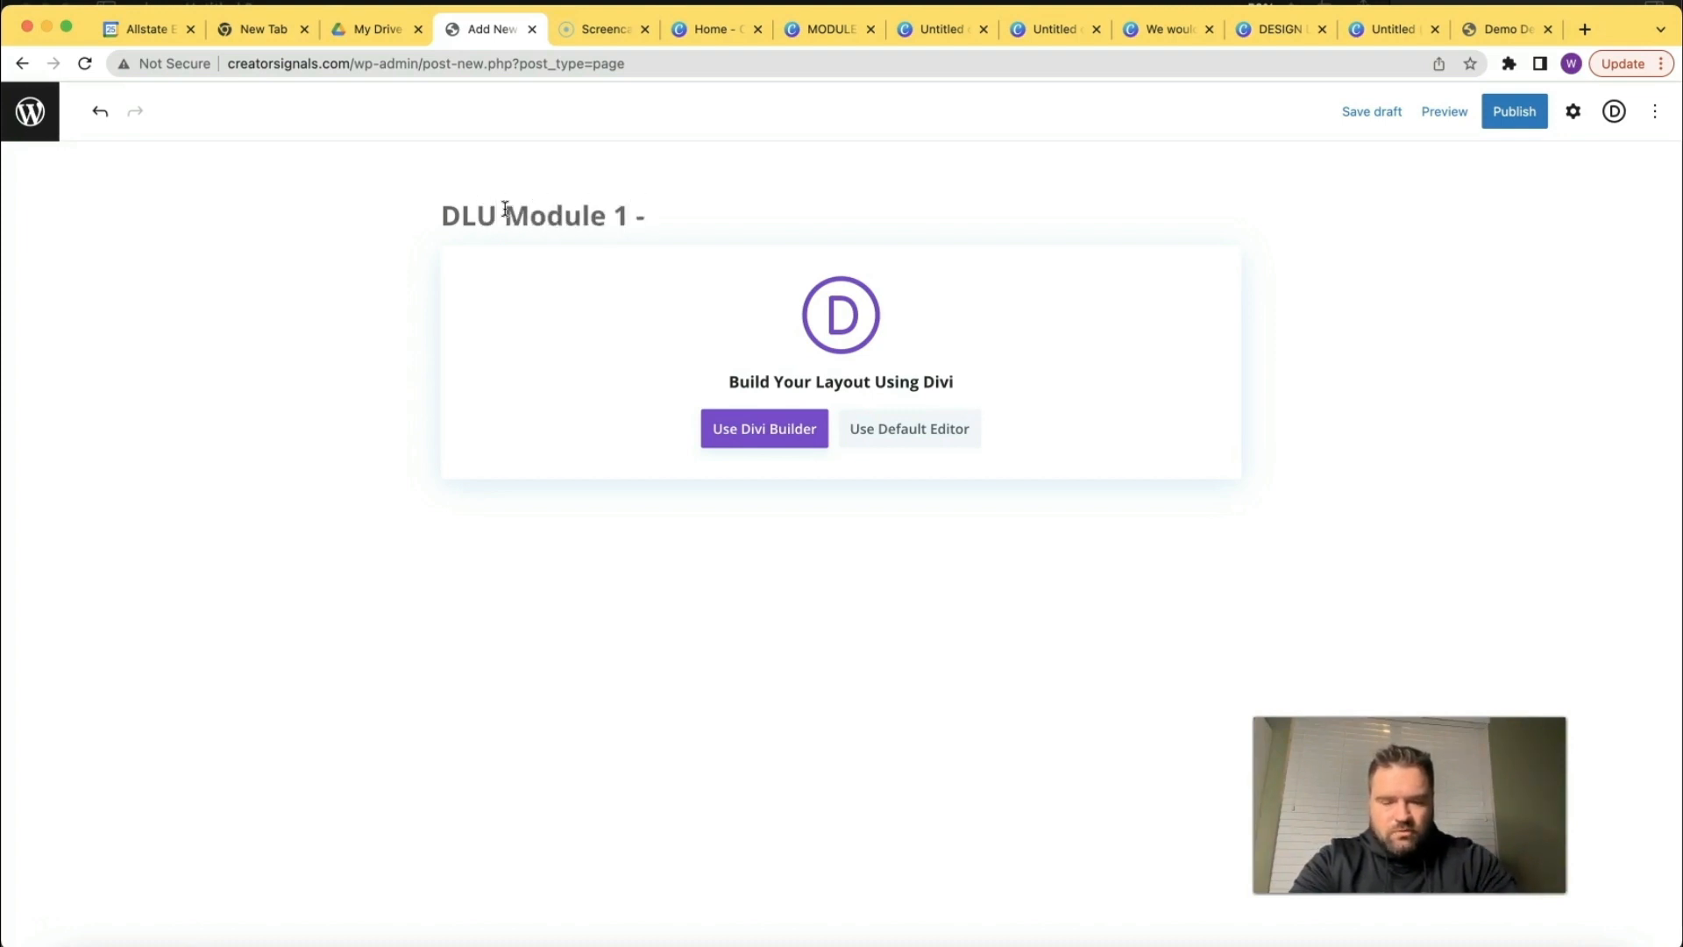
pyautogui.write('The Foundation Of Good Design')
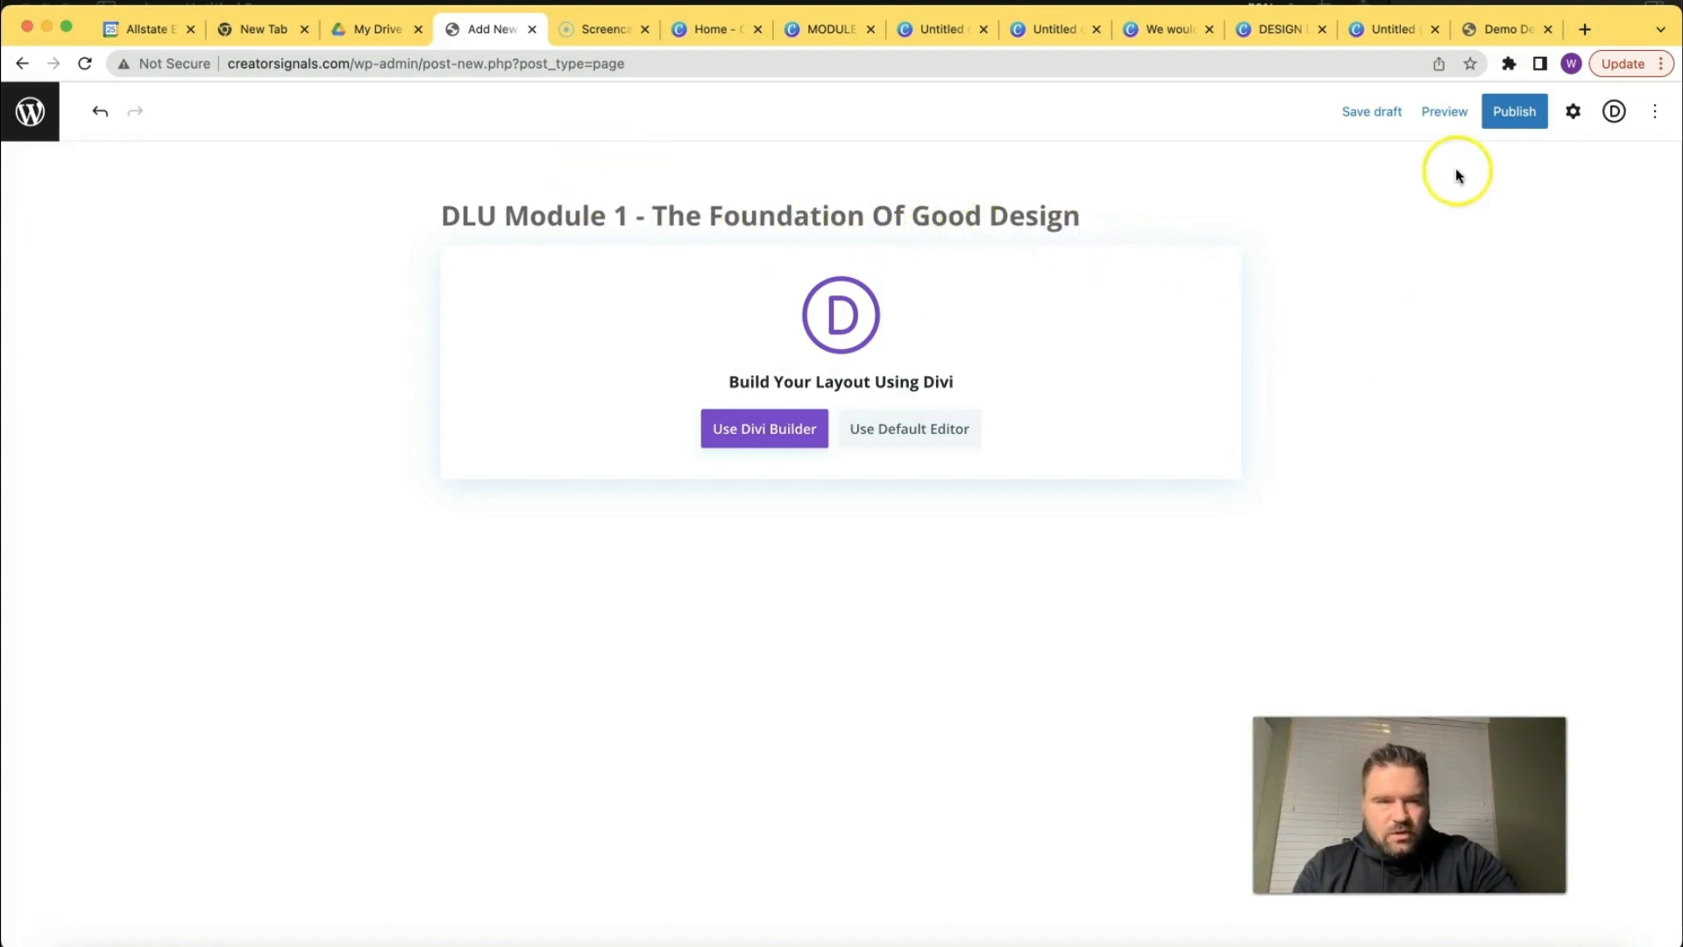
pyautogui.click(1514, 112)
pyautogui.click(1493, 114)
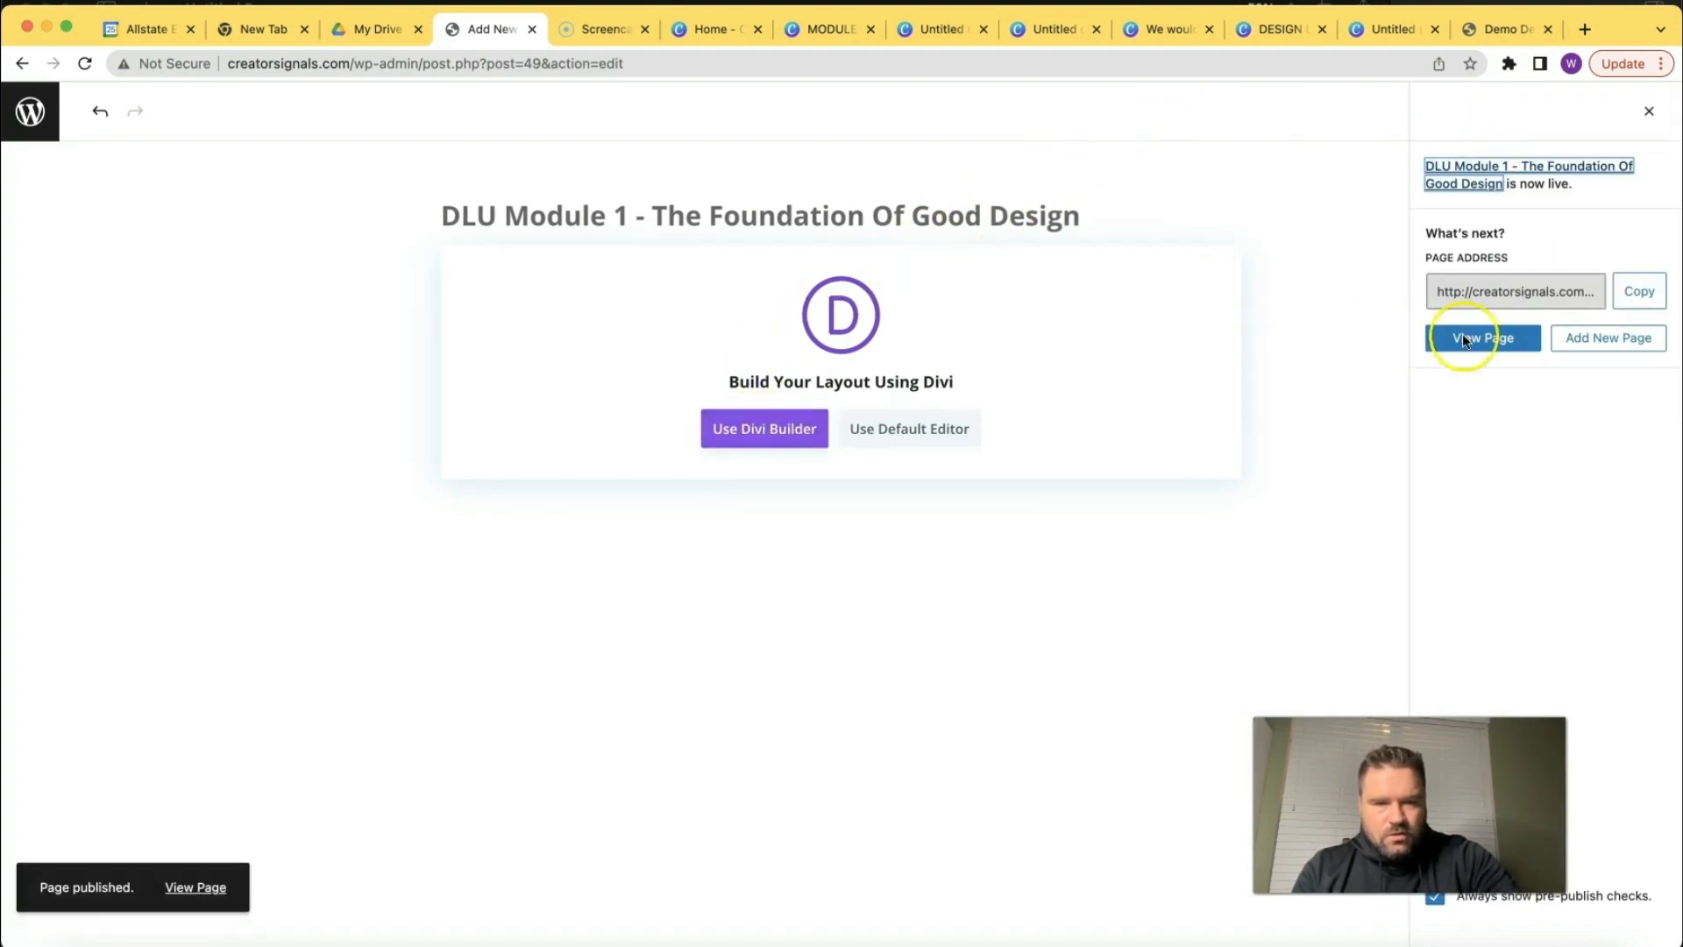
# Create a Divi Theme Builder template assigned to the specific page "DLU Module 1 - The Foundation Of Good Design" and save the changes.
pyautogui.click(30, 111)
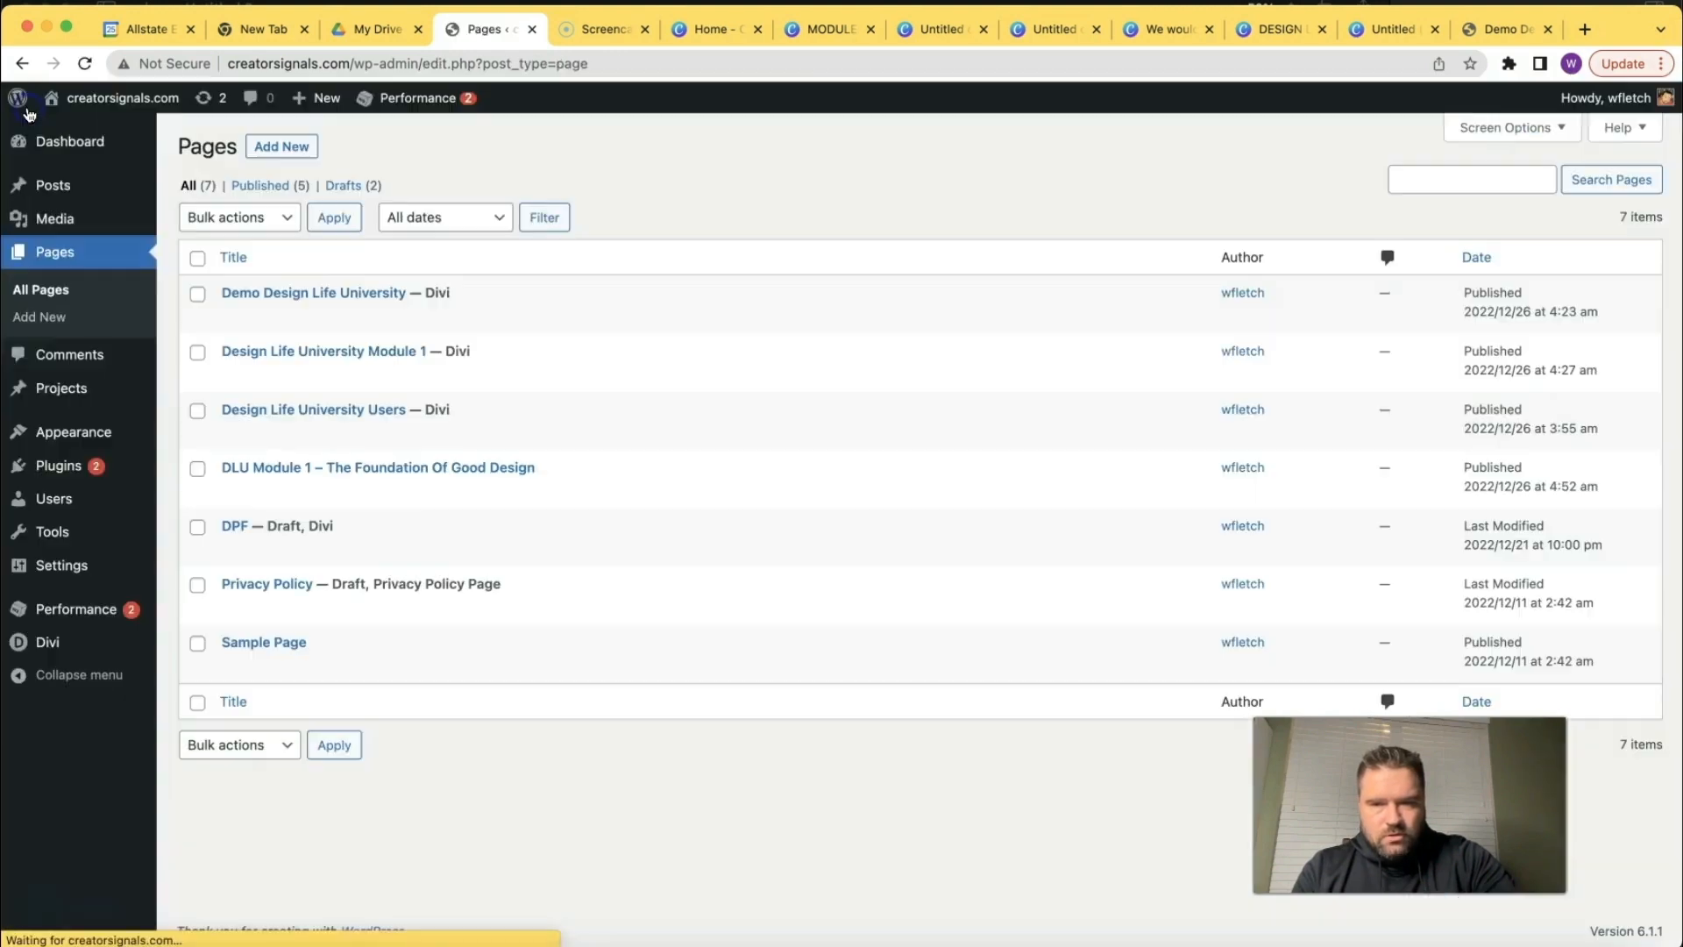
pyautogui.moveTo(68, 642)
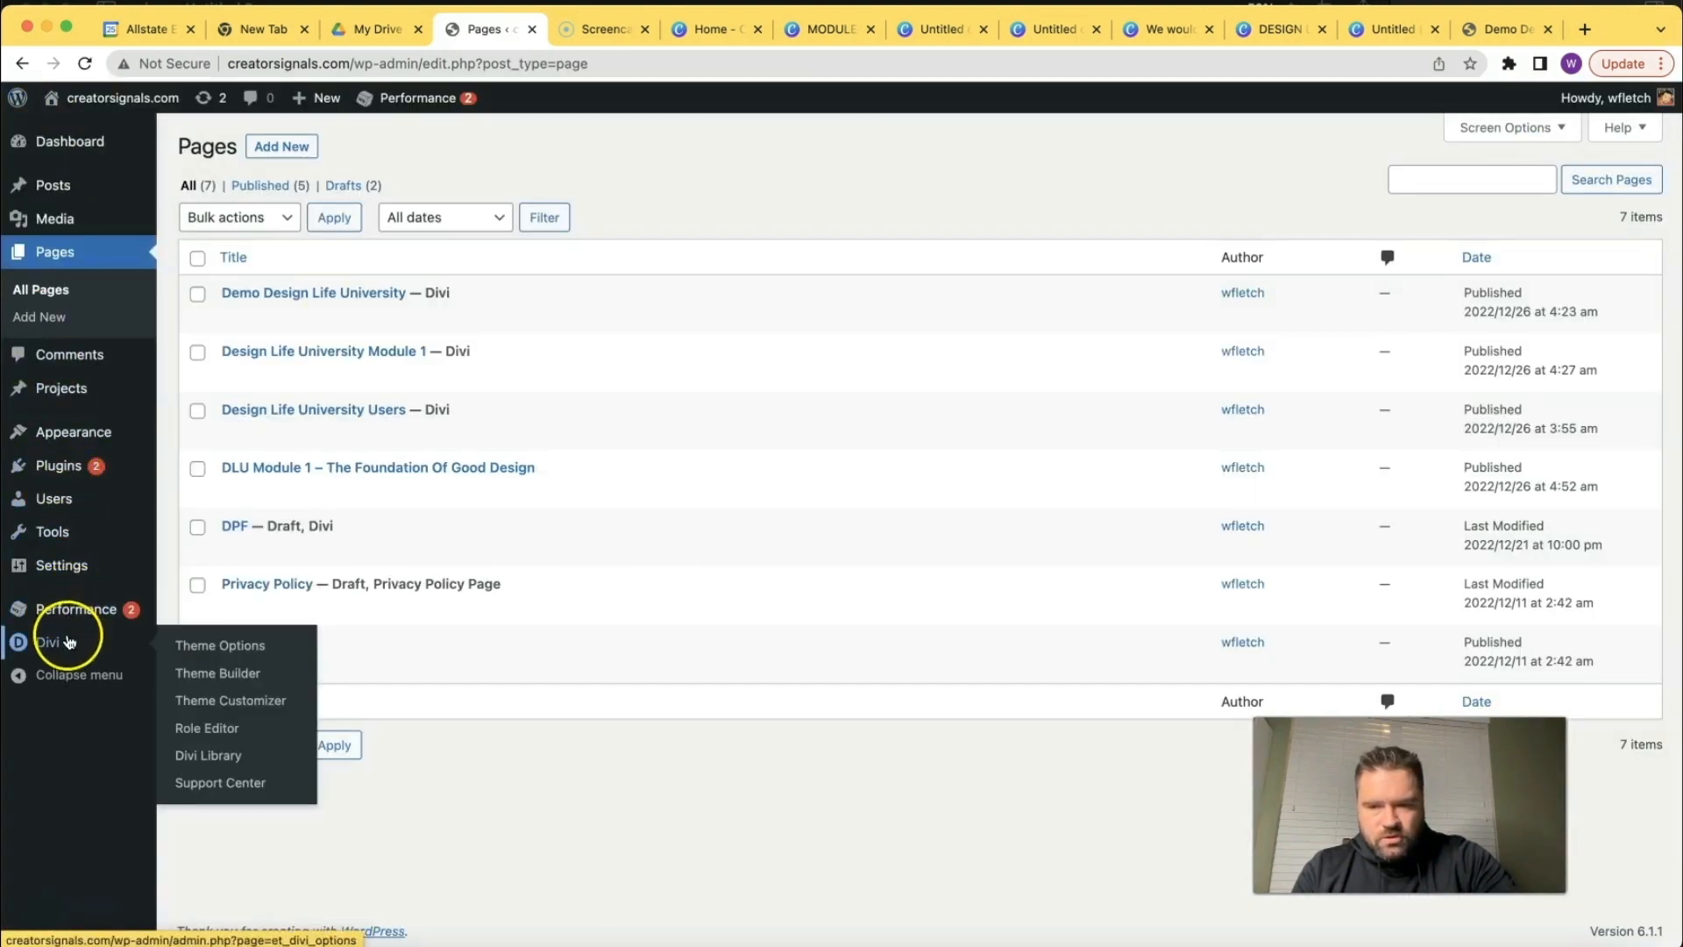
pyautogui.click(254, 672)
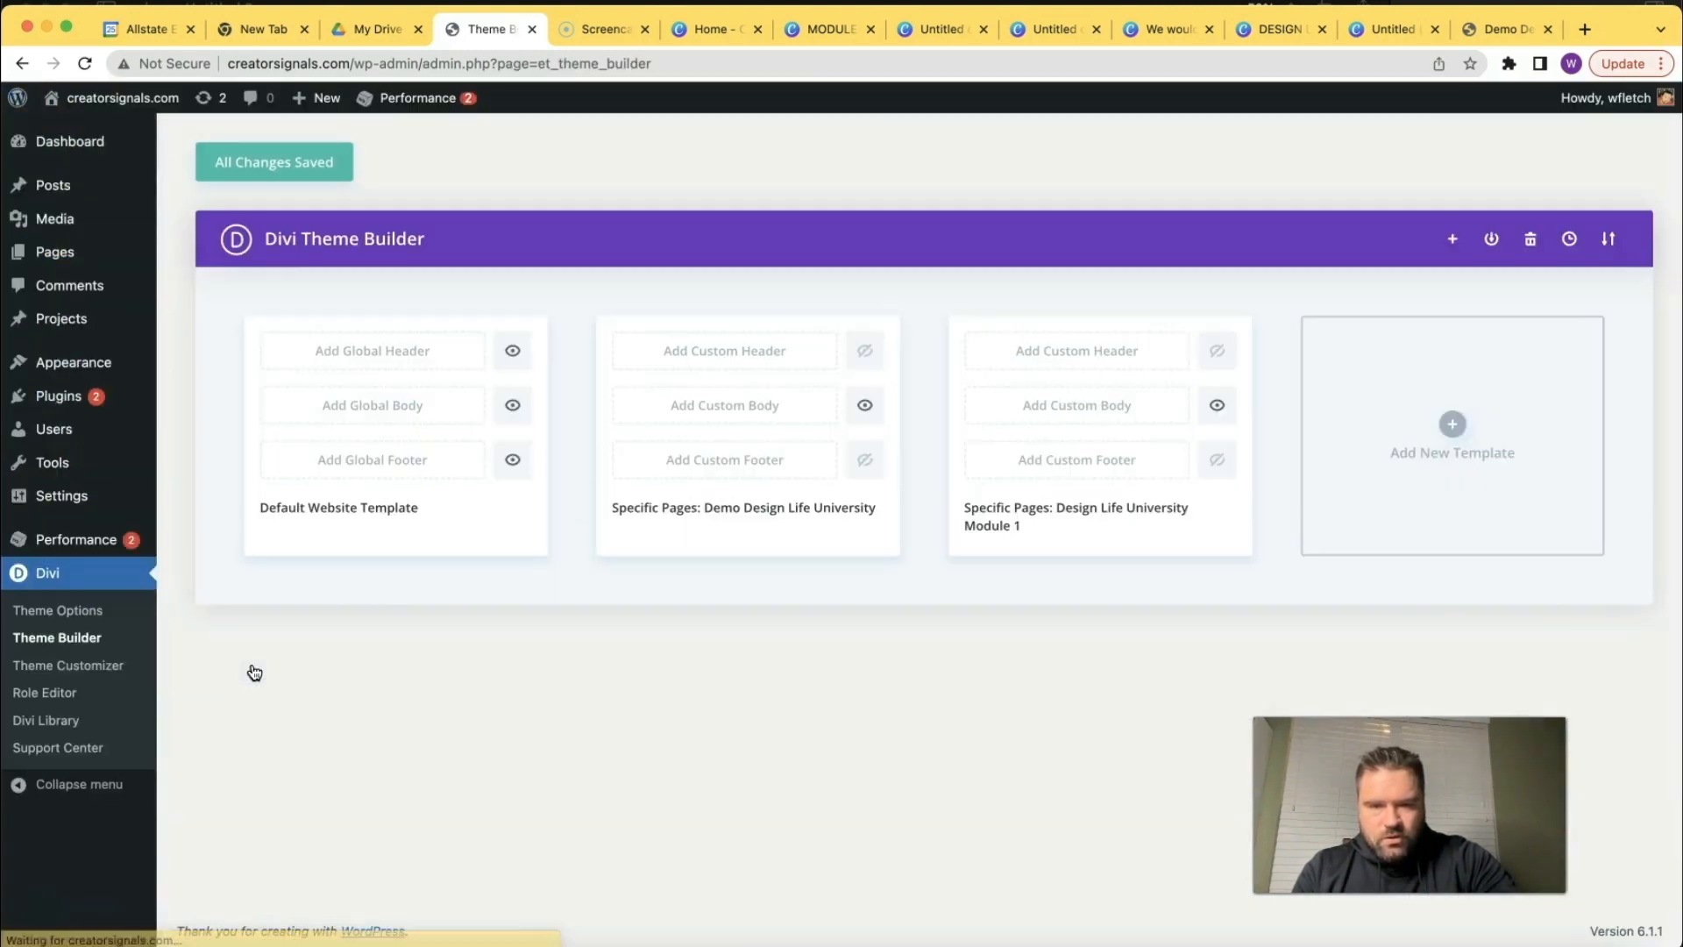
pyautogui.click(1454, 427)
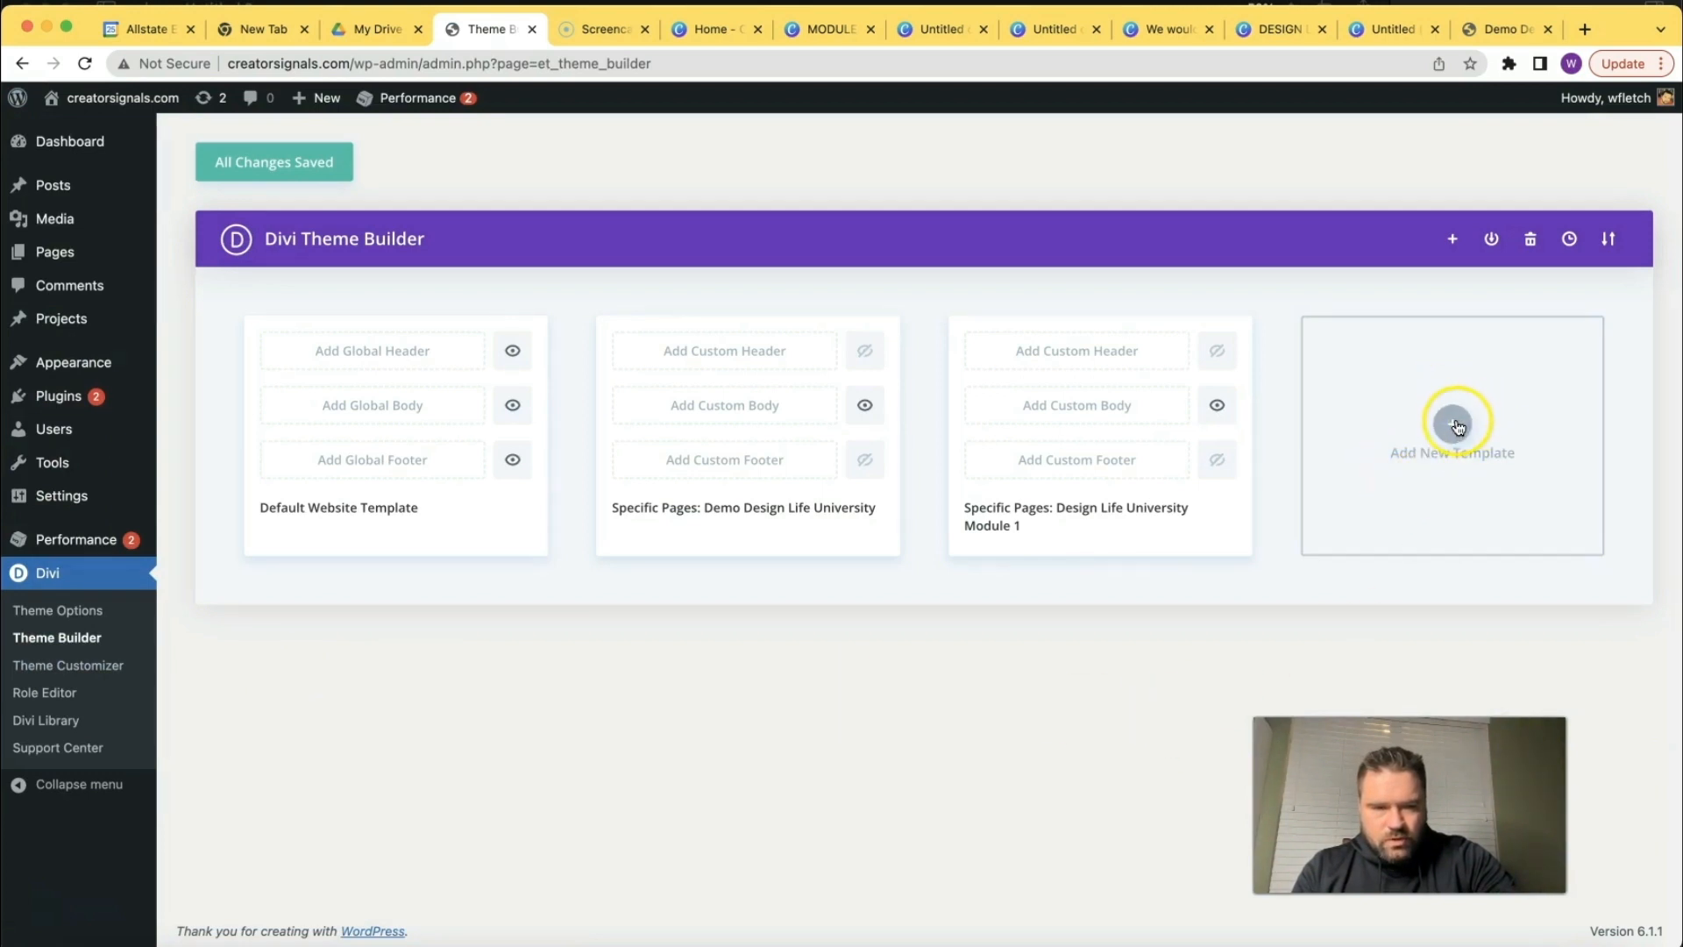
pyautogui.click(1454, 424)
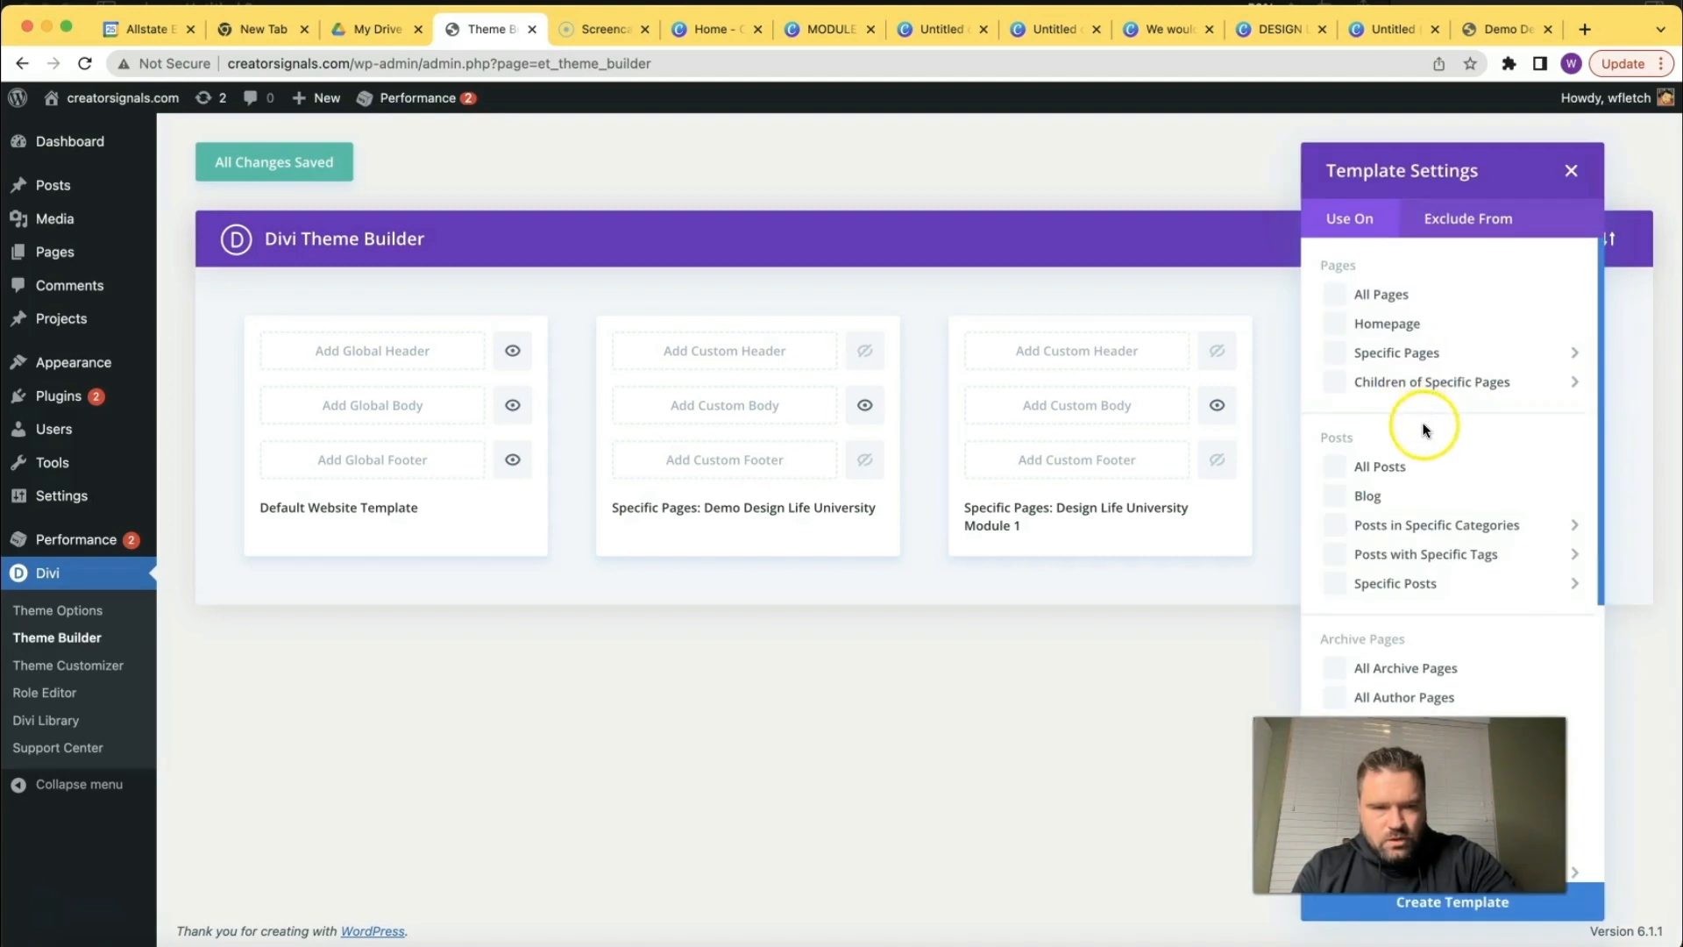
pyautogui.click(1442, 355)
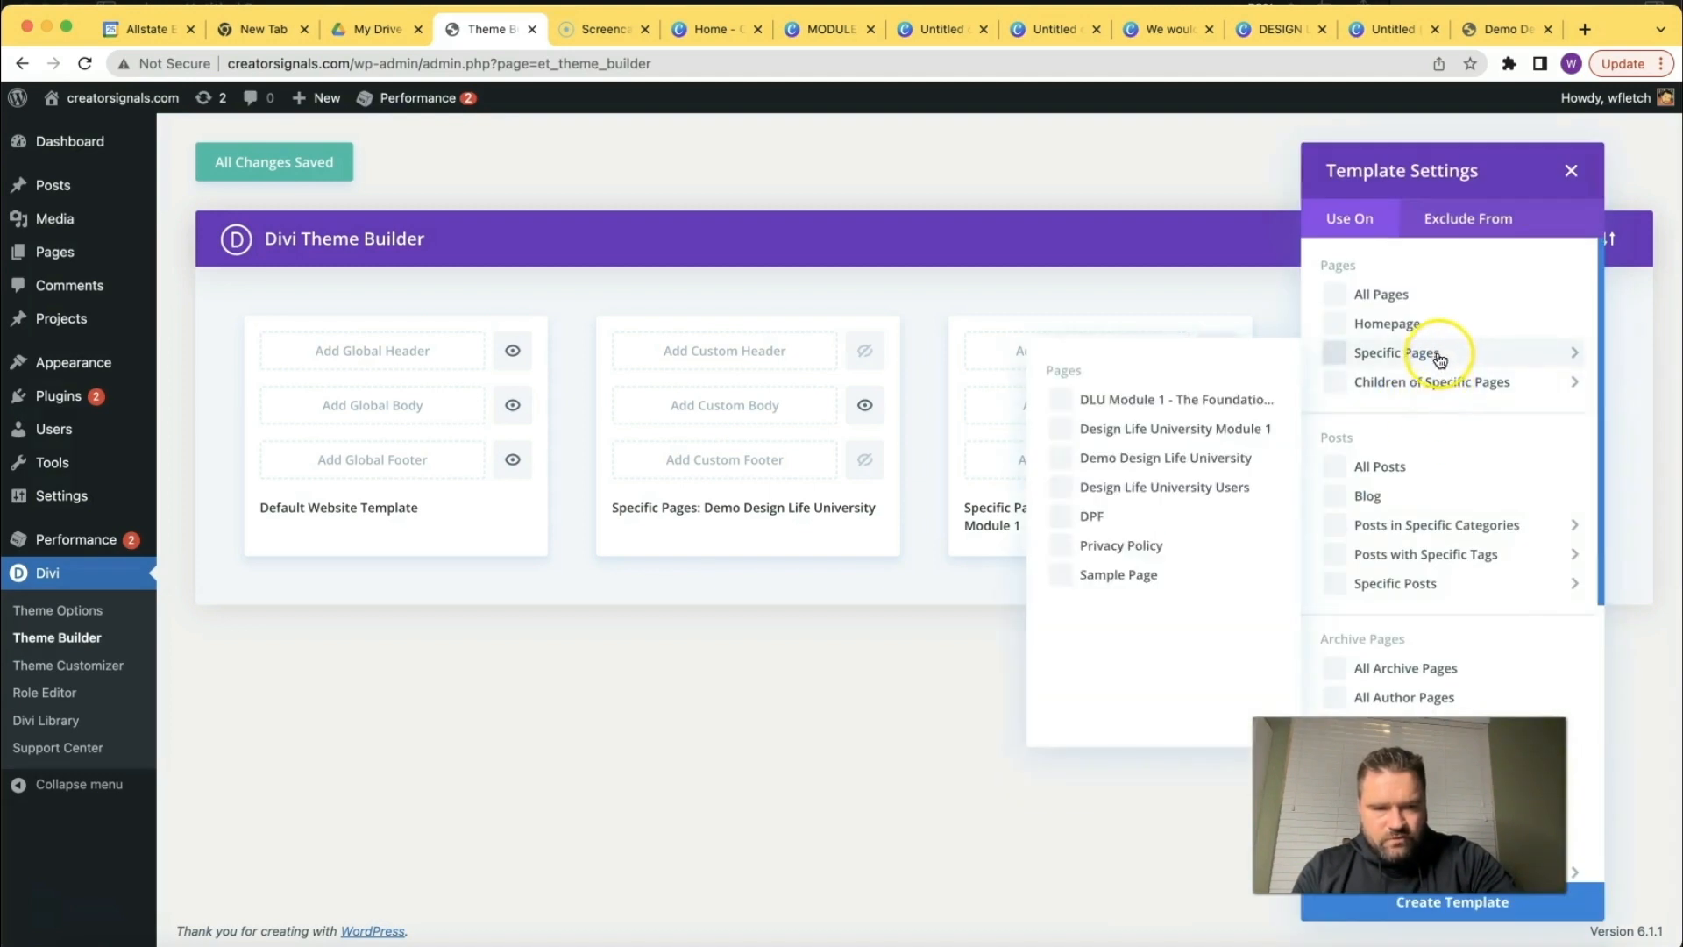
pyautogui.click(1061, 399)
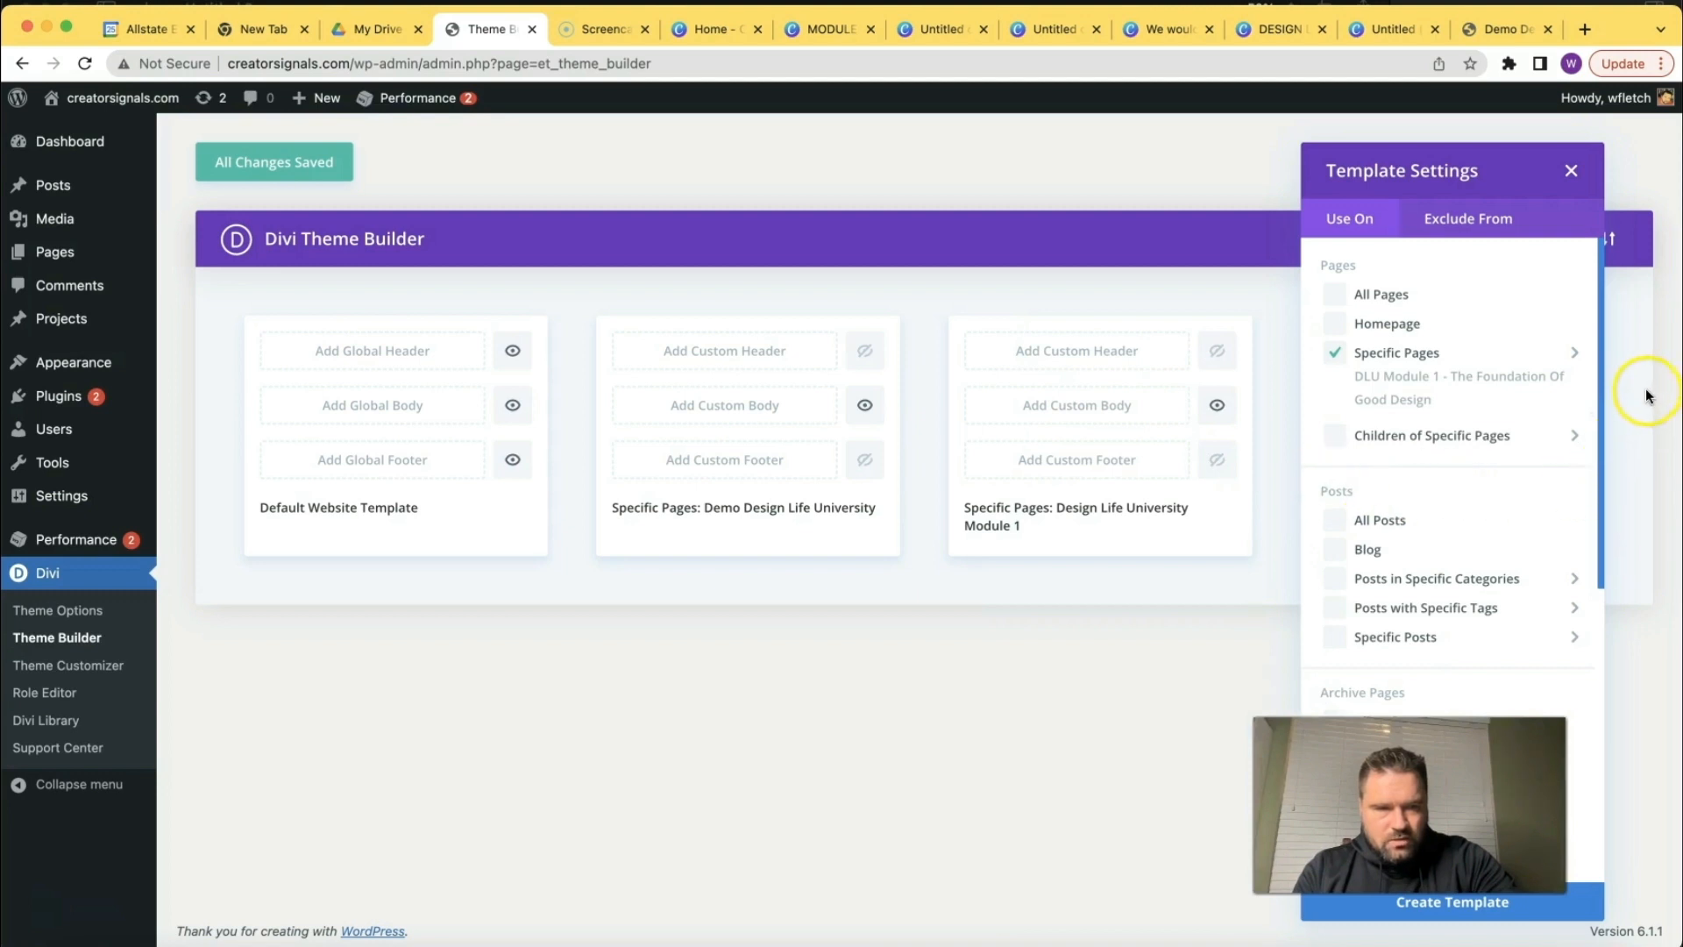
pyautogui.click(1500, 912)
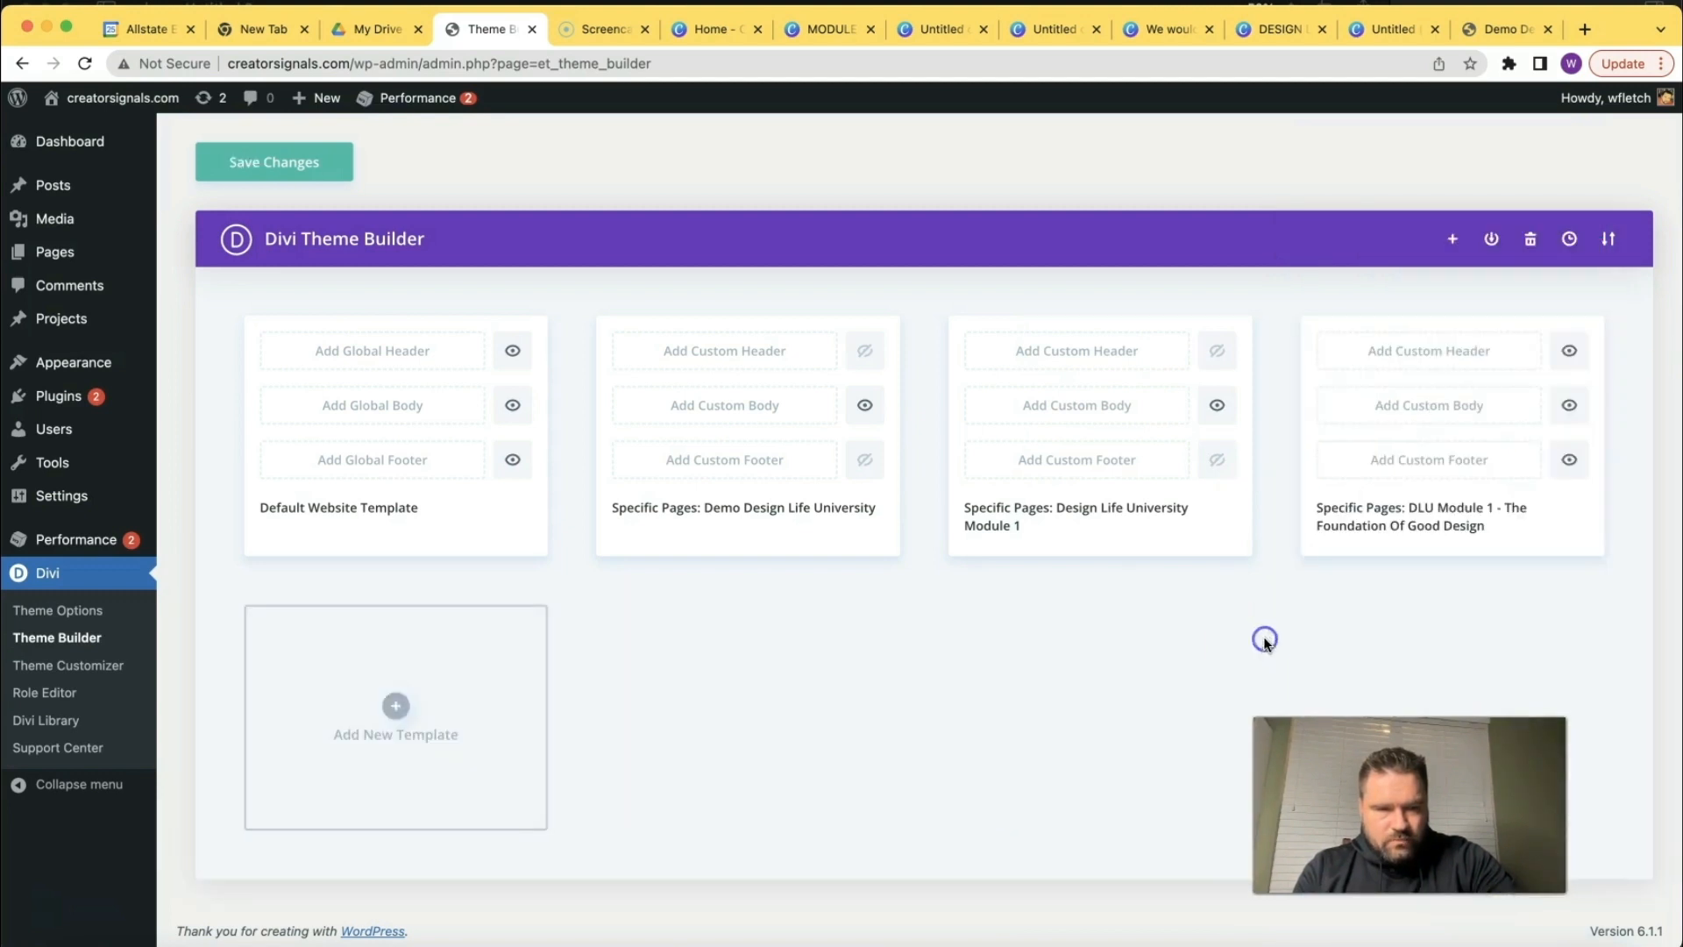
pyautogui.click(259, 167)
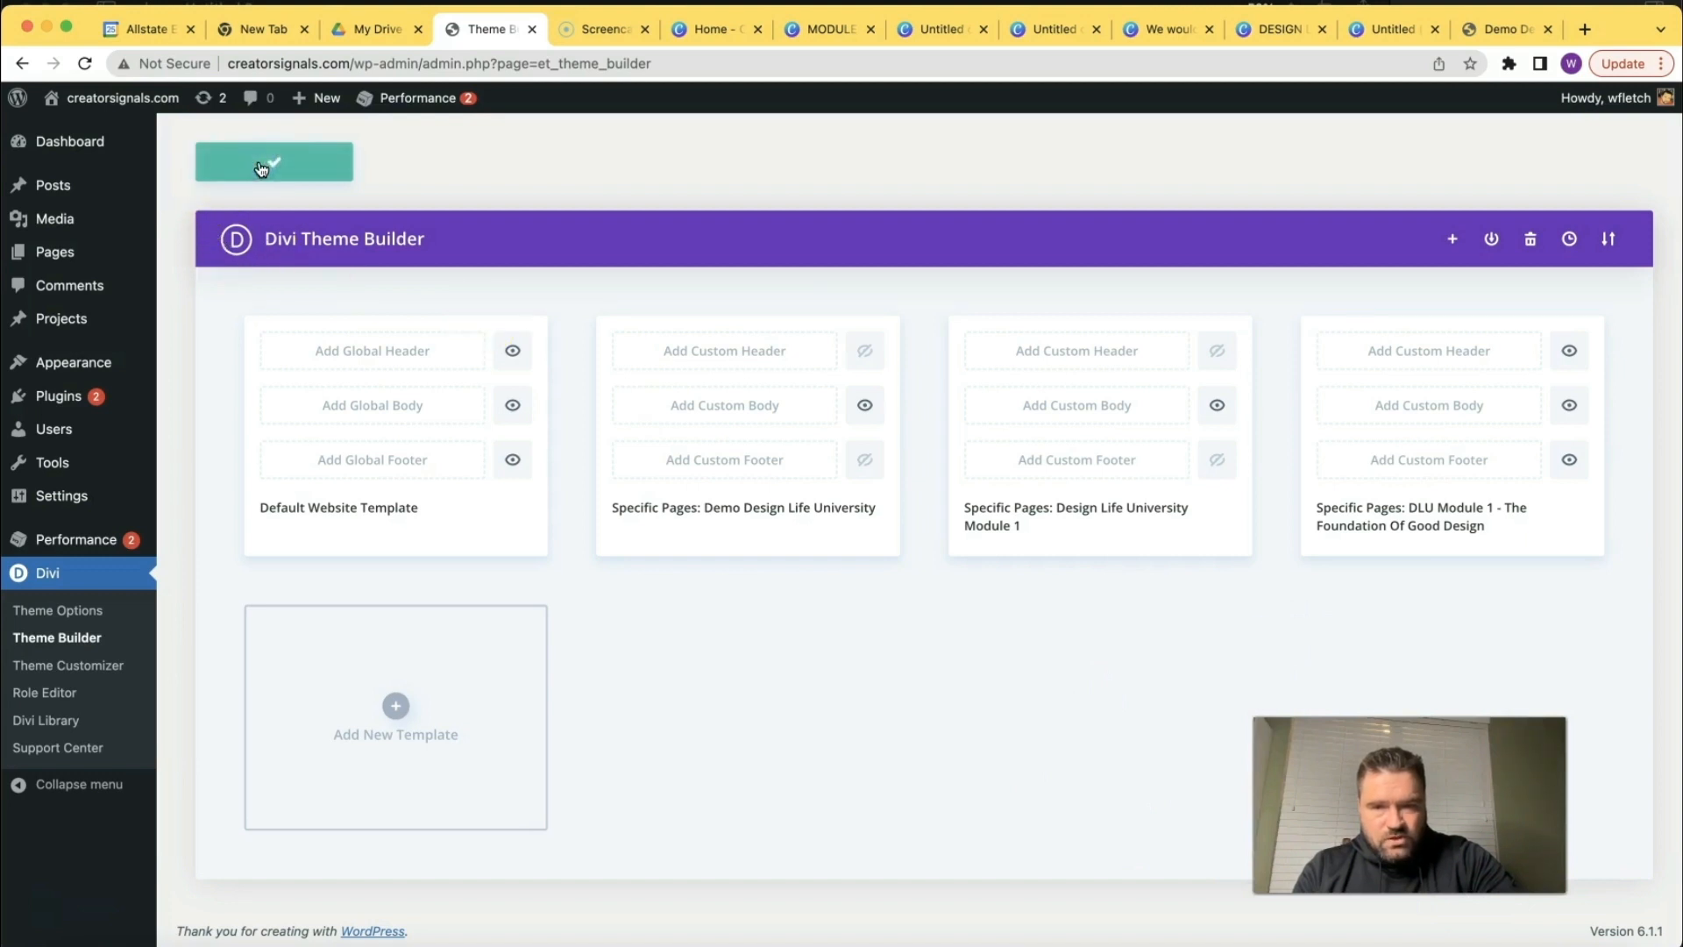
# Load the saved "Design Life University Module Template" layout into the DLU Module 1 – The Foundation Of Good Design page and save the page.
pyautogui.click(55, 254)
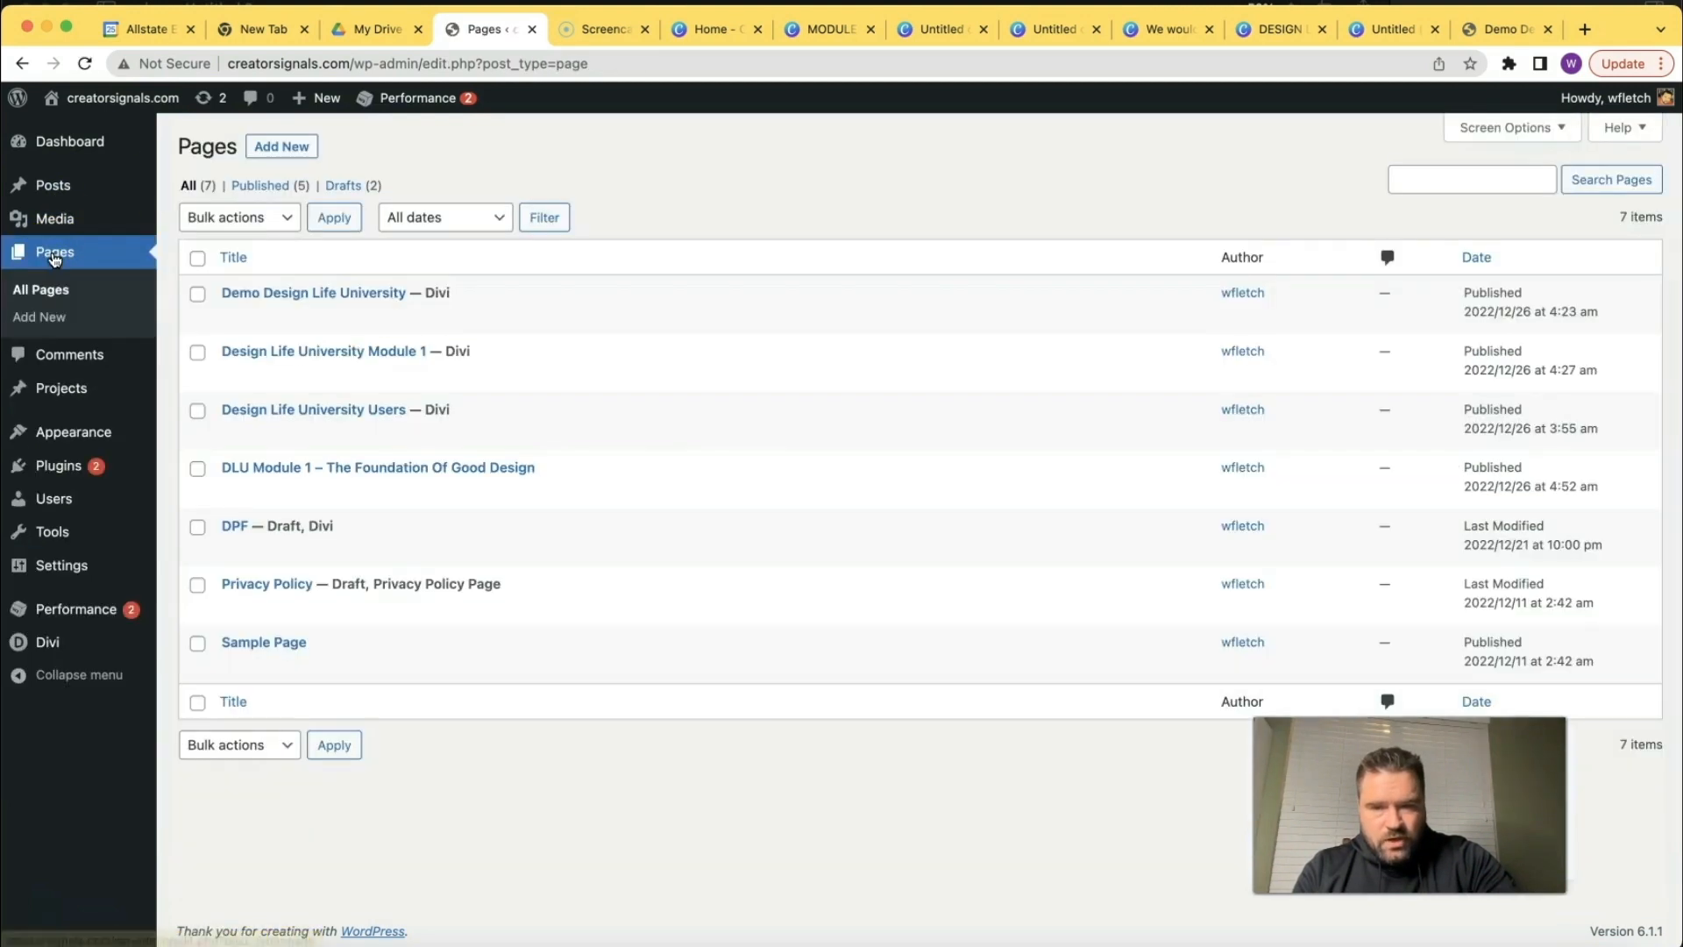
pyautogui.click(382, 492)
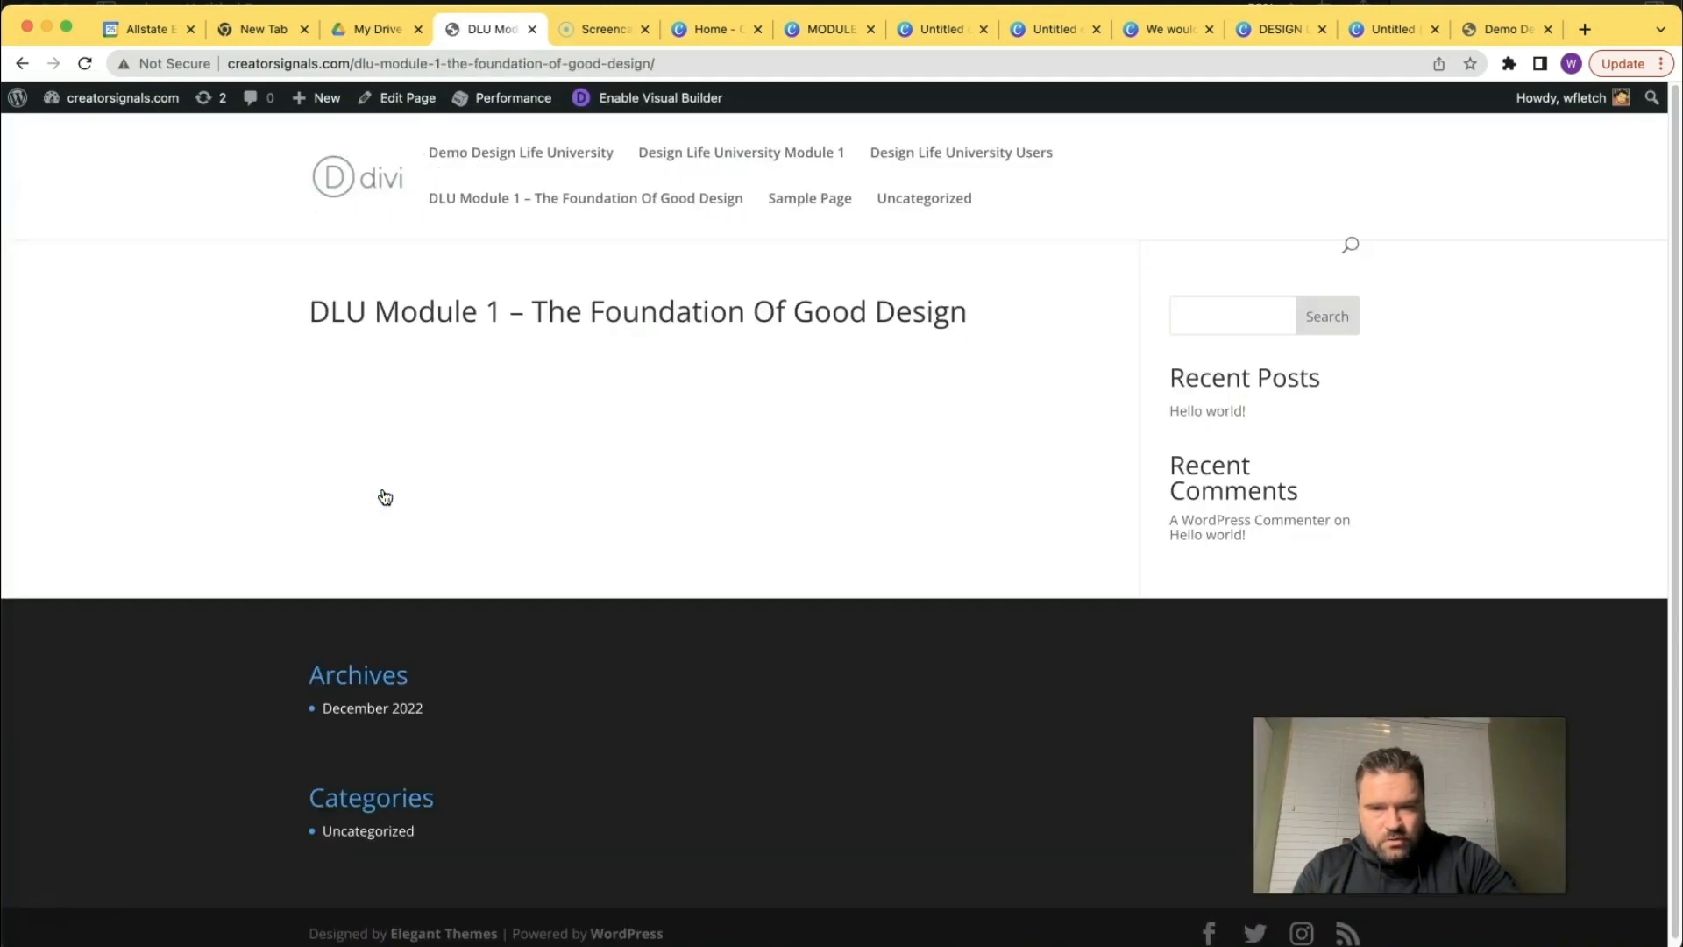
pyautogui.click(671, 98)
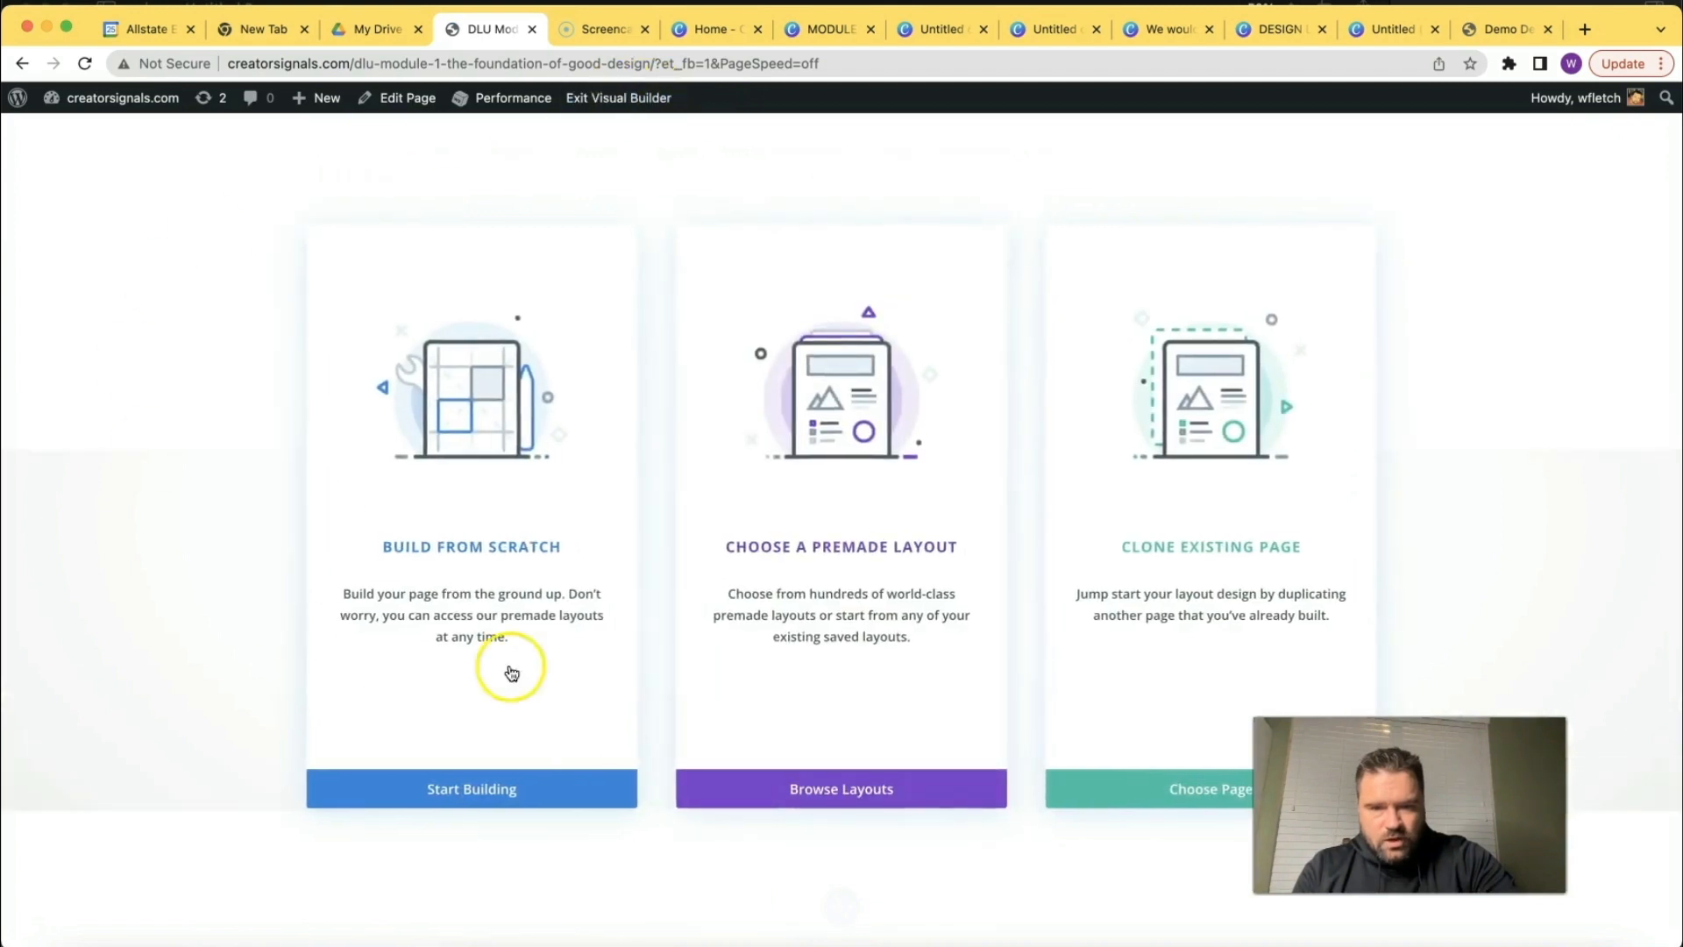
pyautogui.click(854, 783)
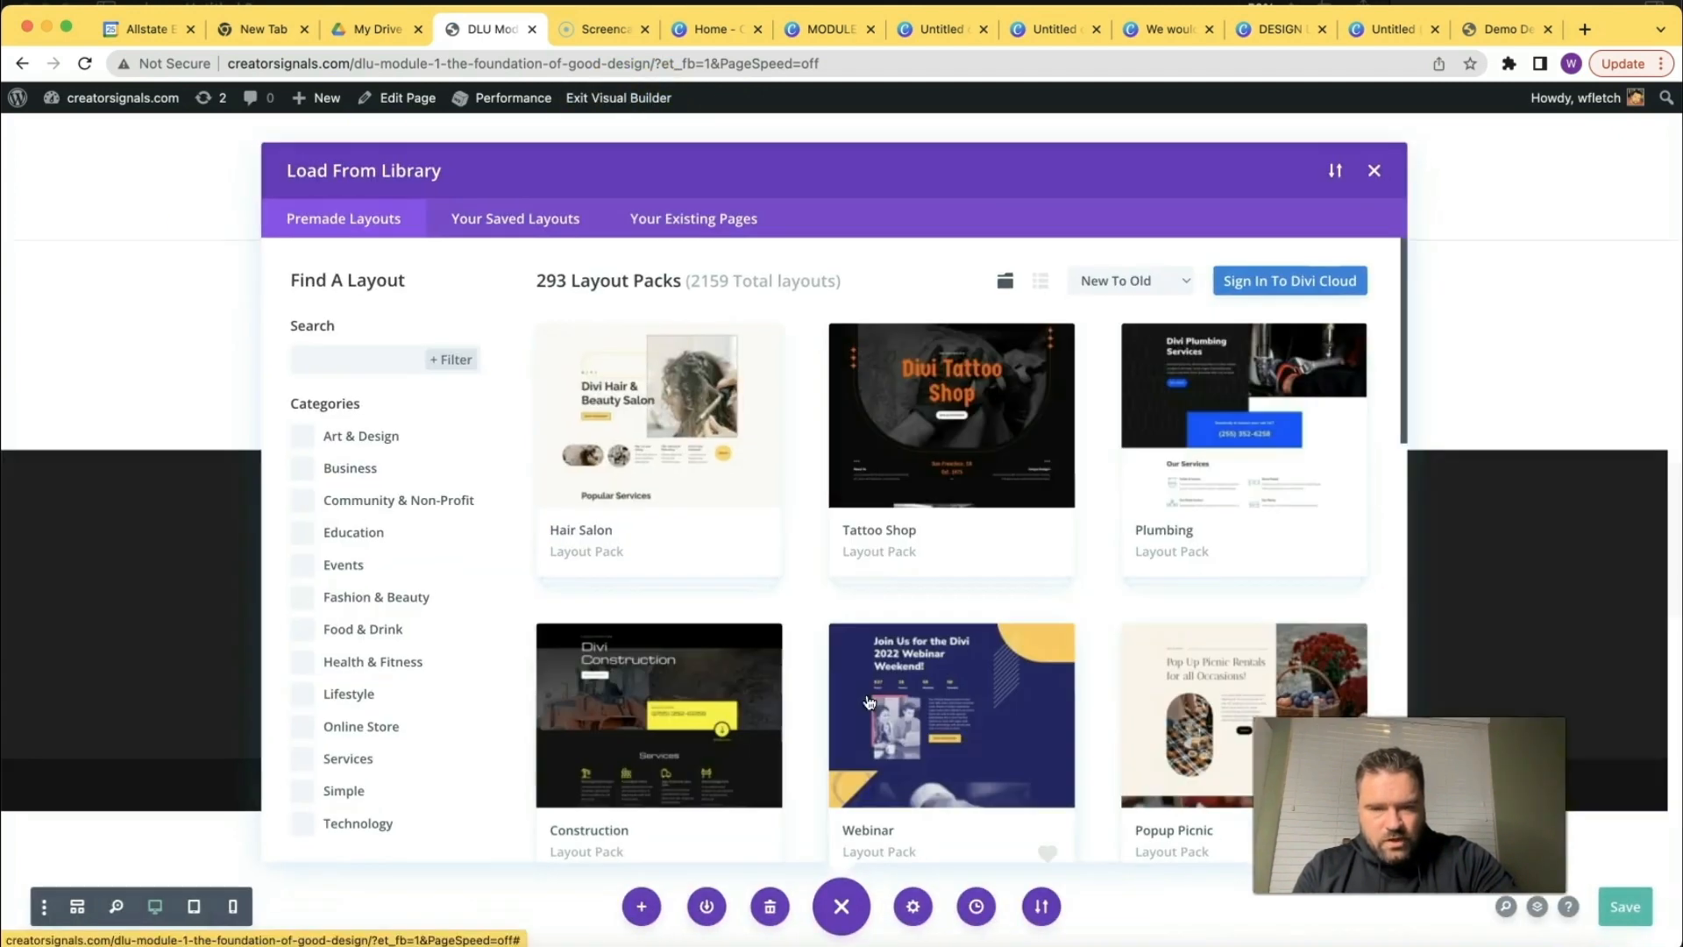
pyautogui.click(496, 219)
pyautogui.click(403, 364)
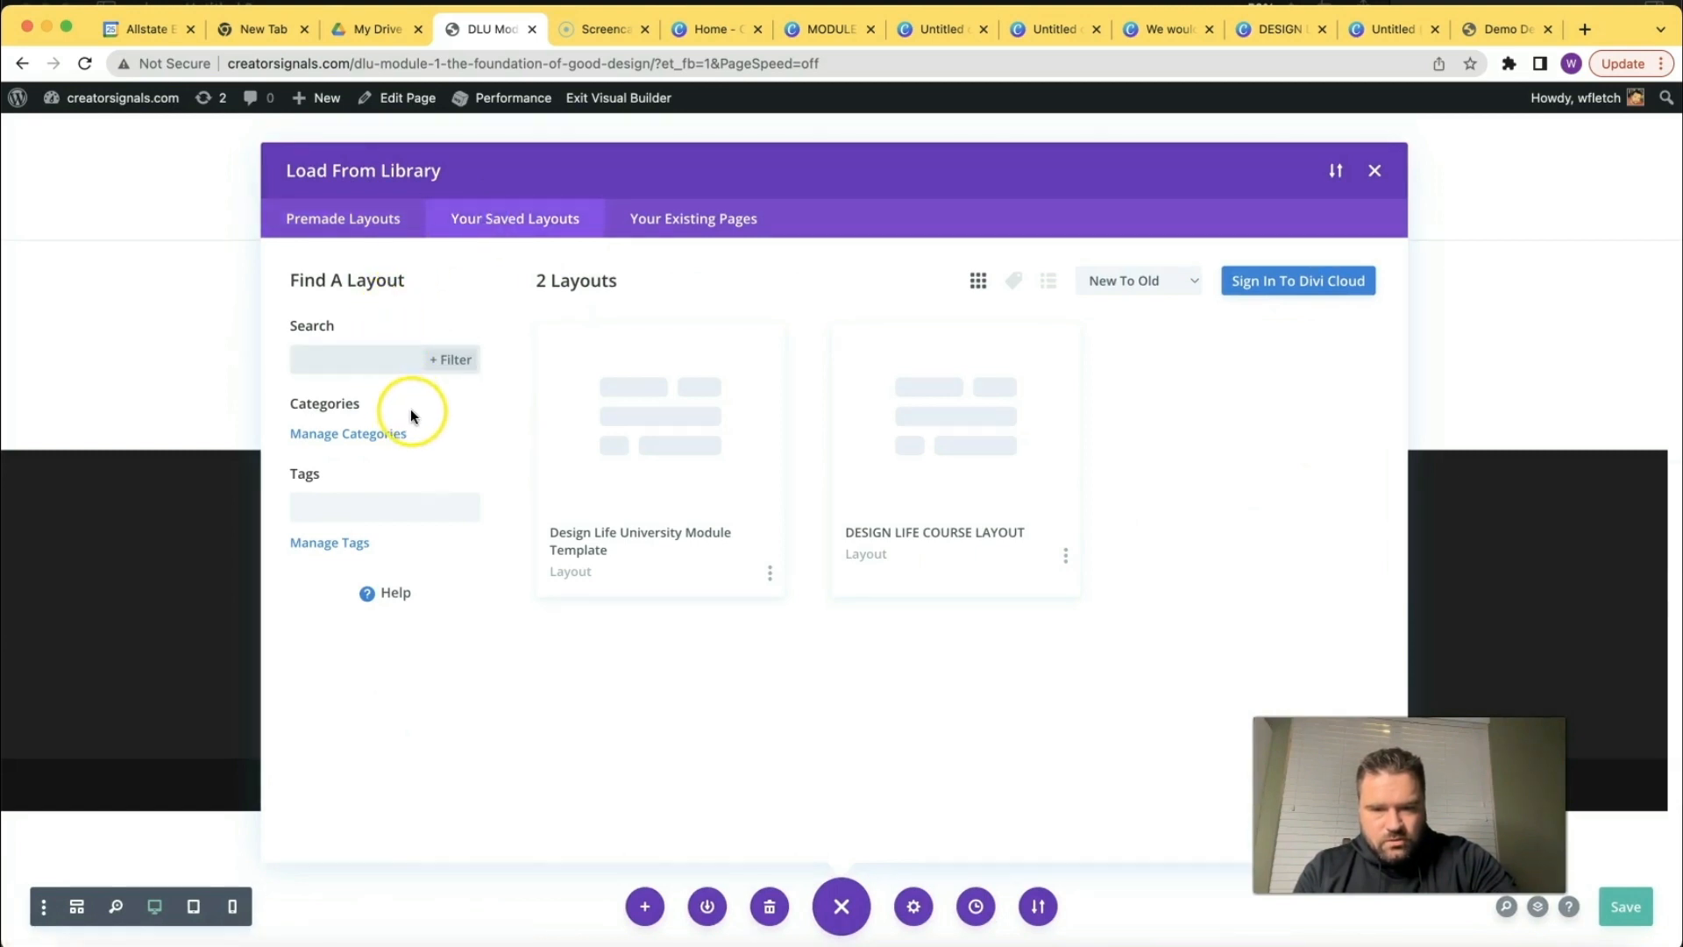
pyautogui.click(644, 464)
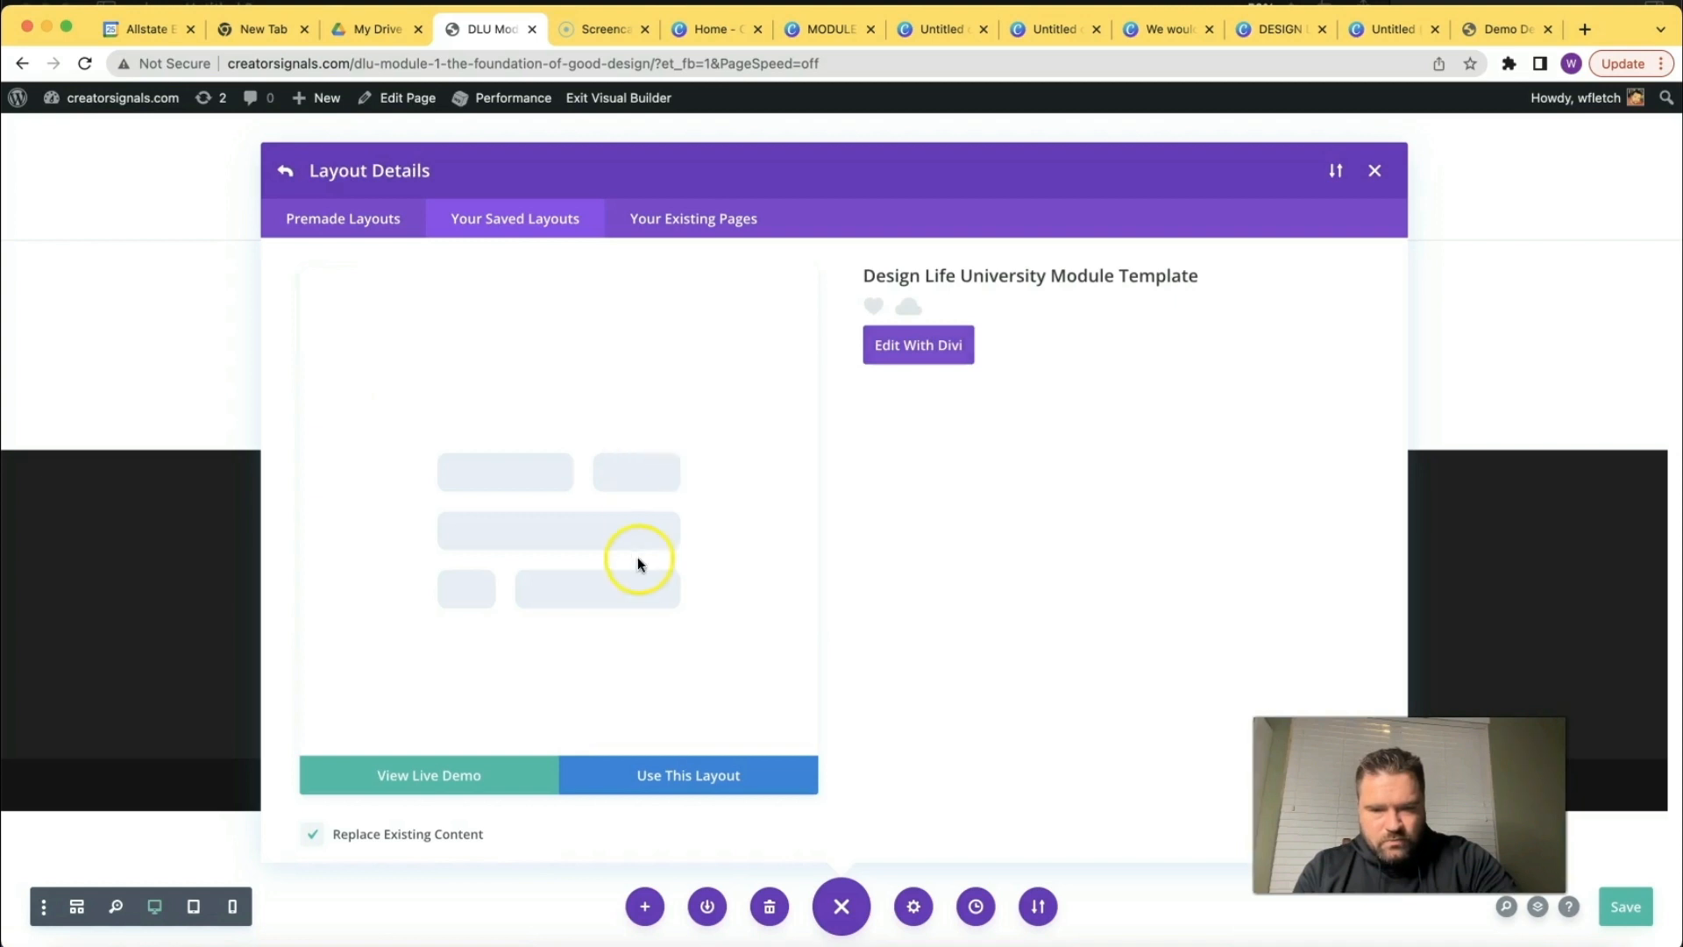
pyautogui.click(724, 778)
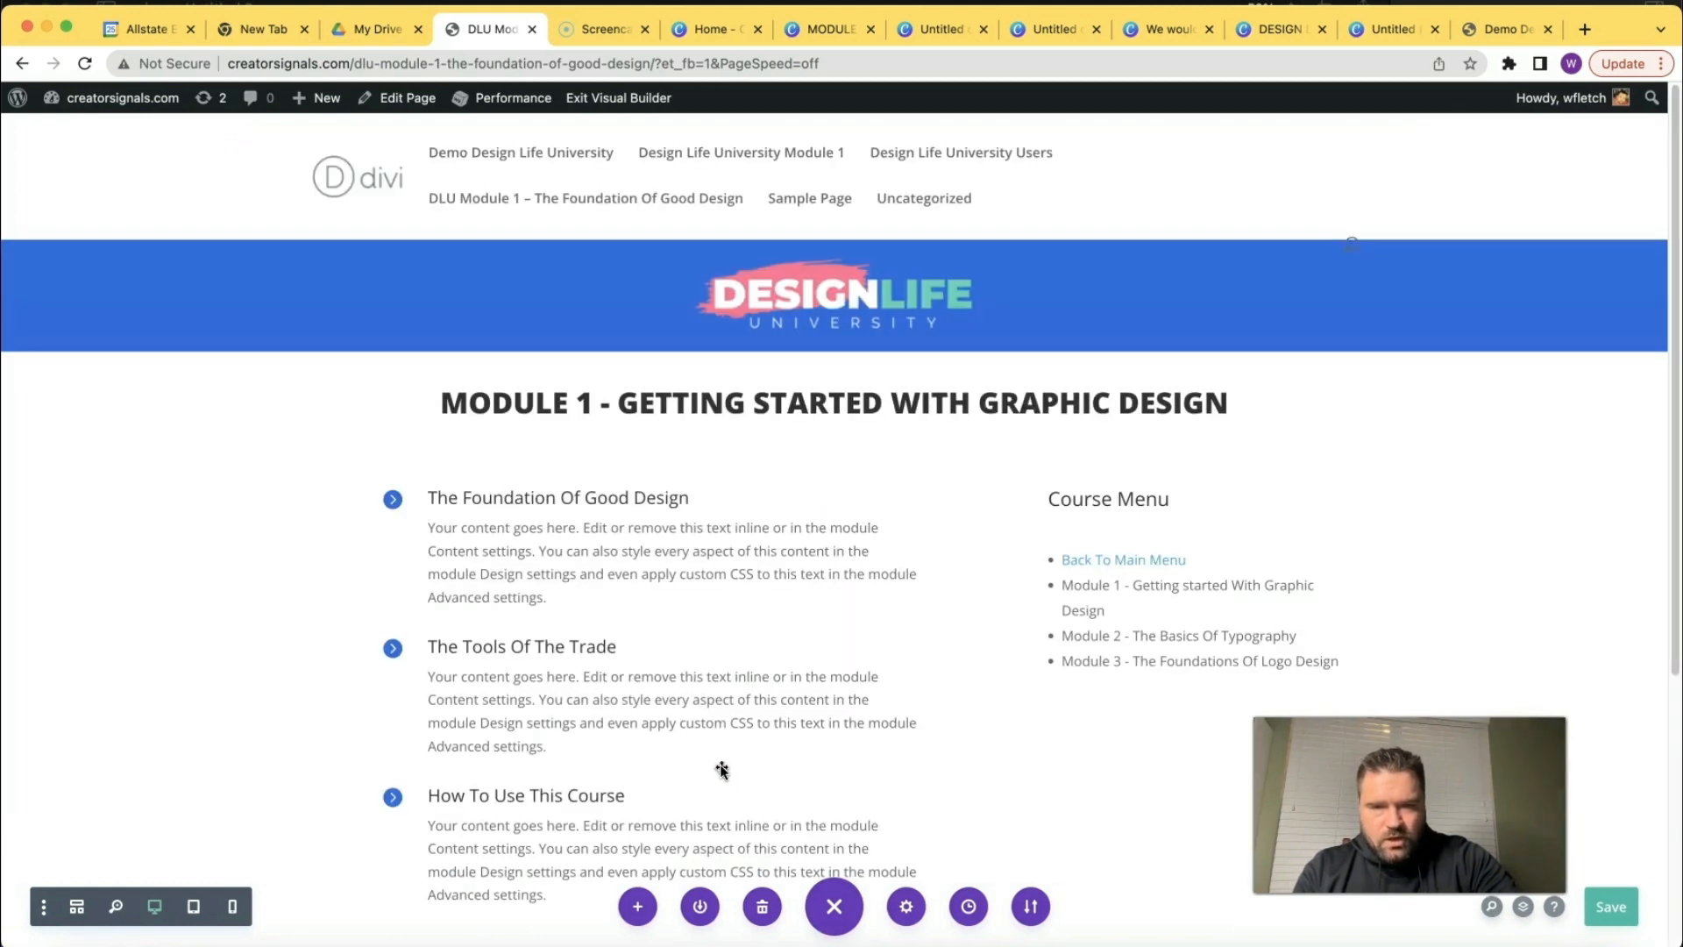
pyautogui.click(481, 208)
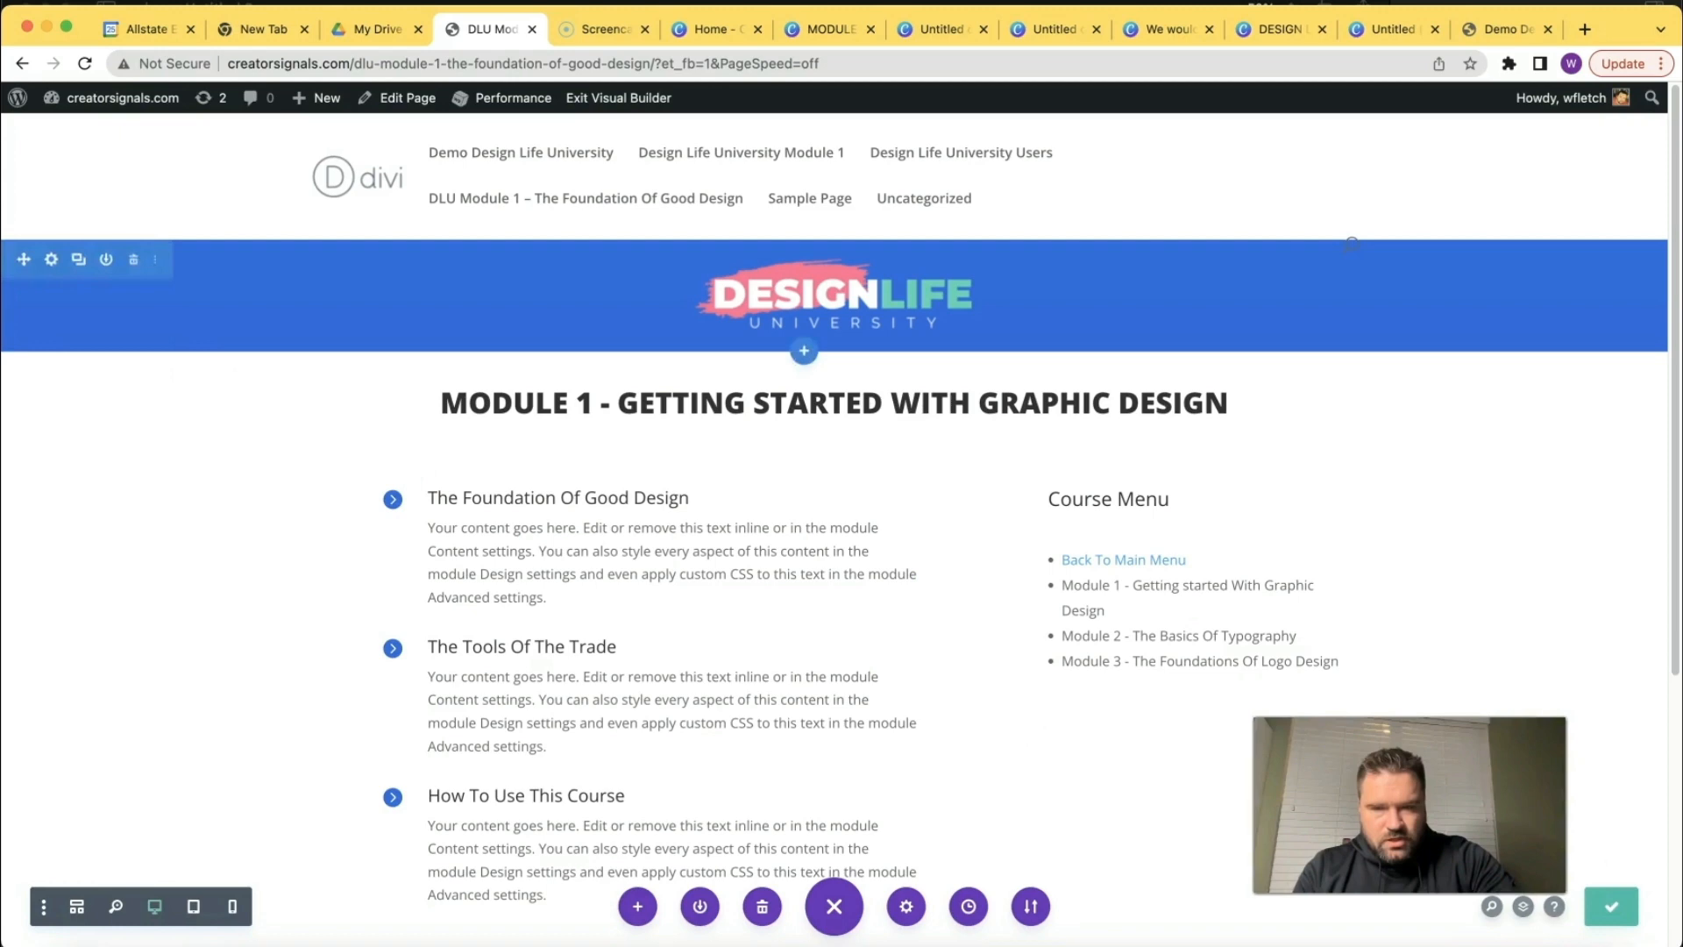
# Hide the header and footer in the Theme Builder template for the DLU Module 1 - The Foundation Of Good Design page and save.
pyautogui.click(75, 124)
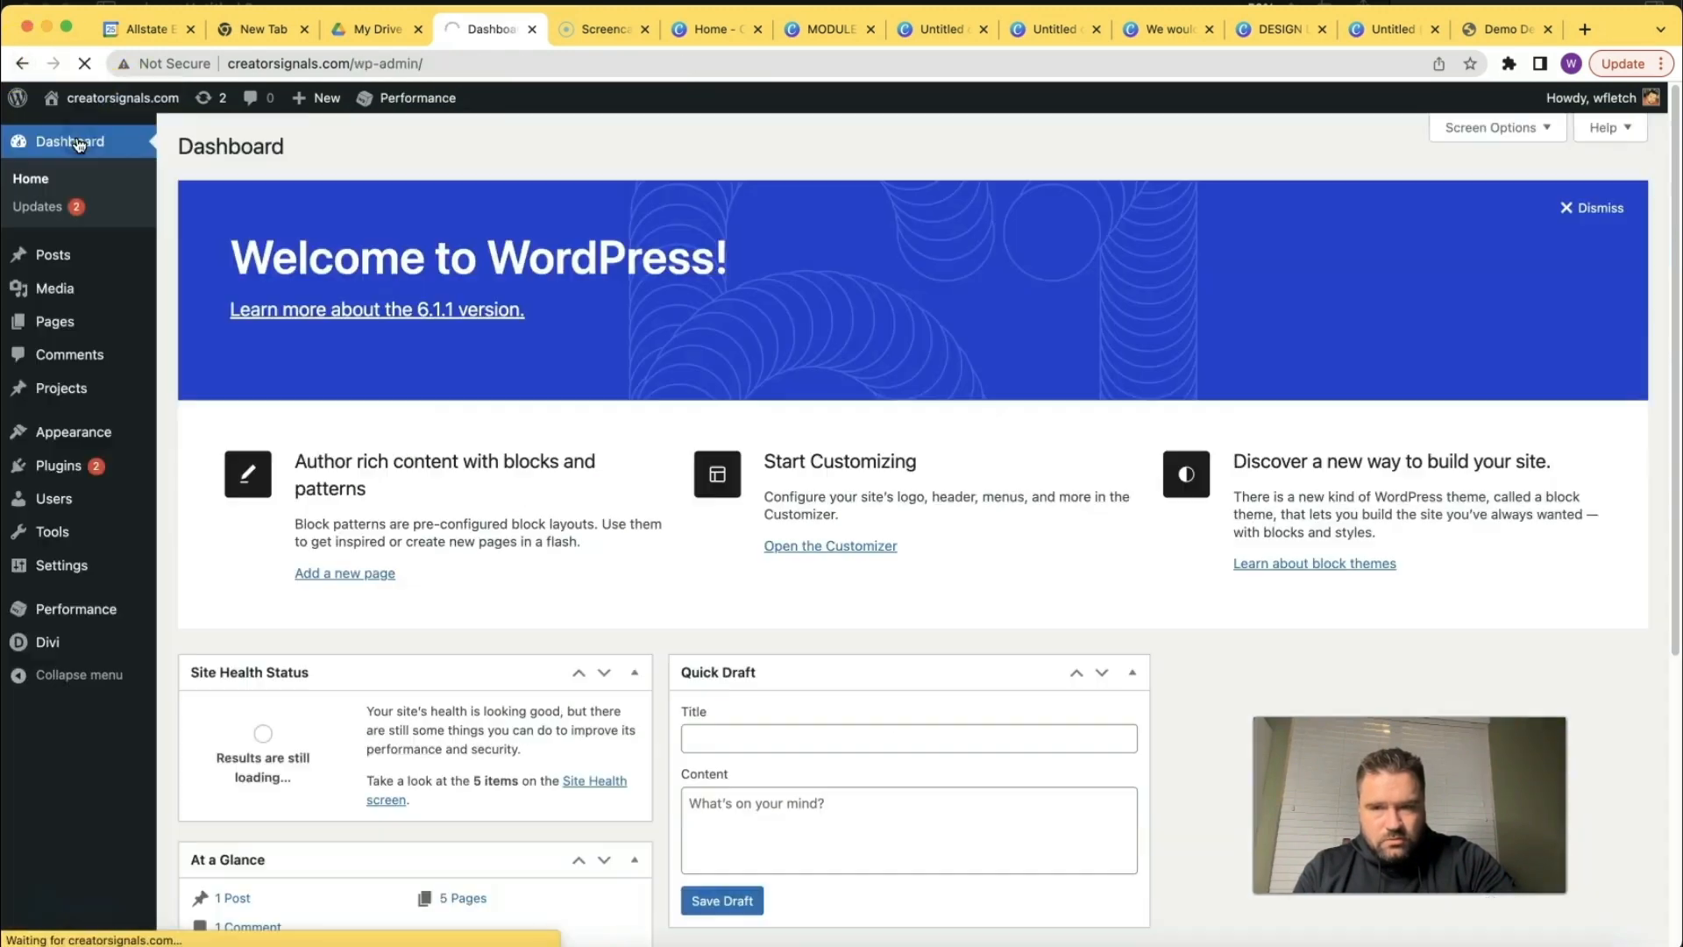
pyautogui.moveTo(113, 641)
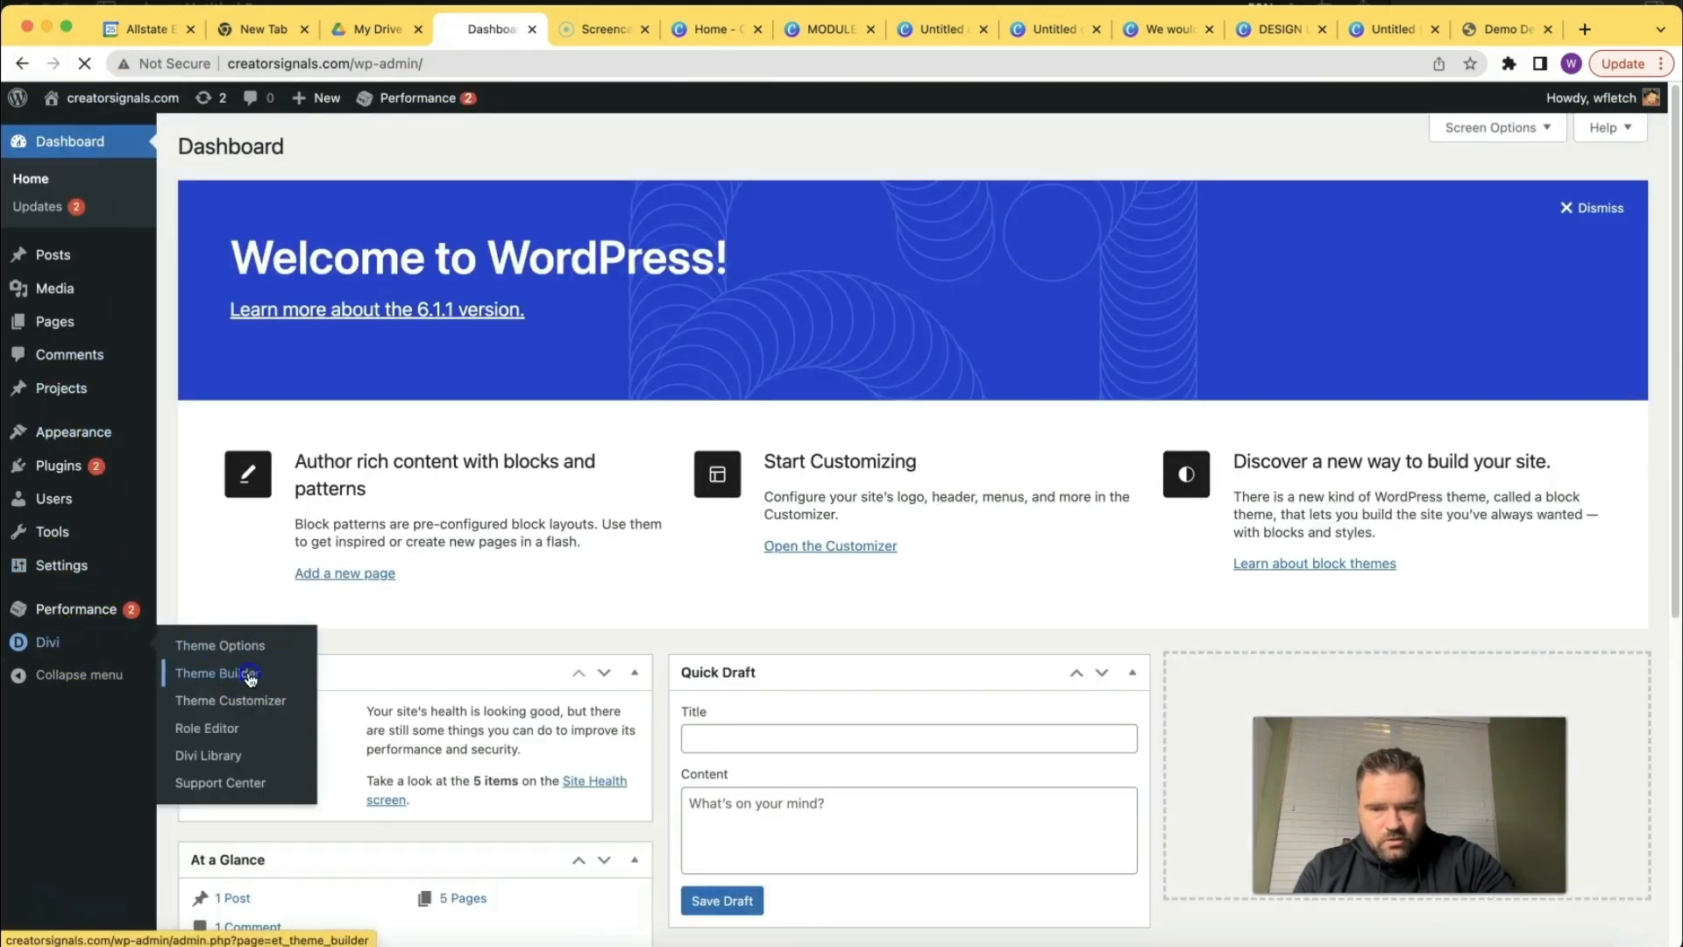
pyautogui.click(251, 677)
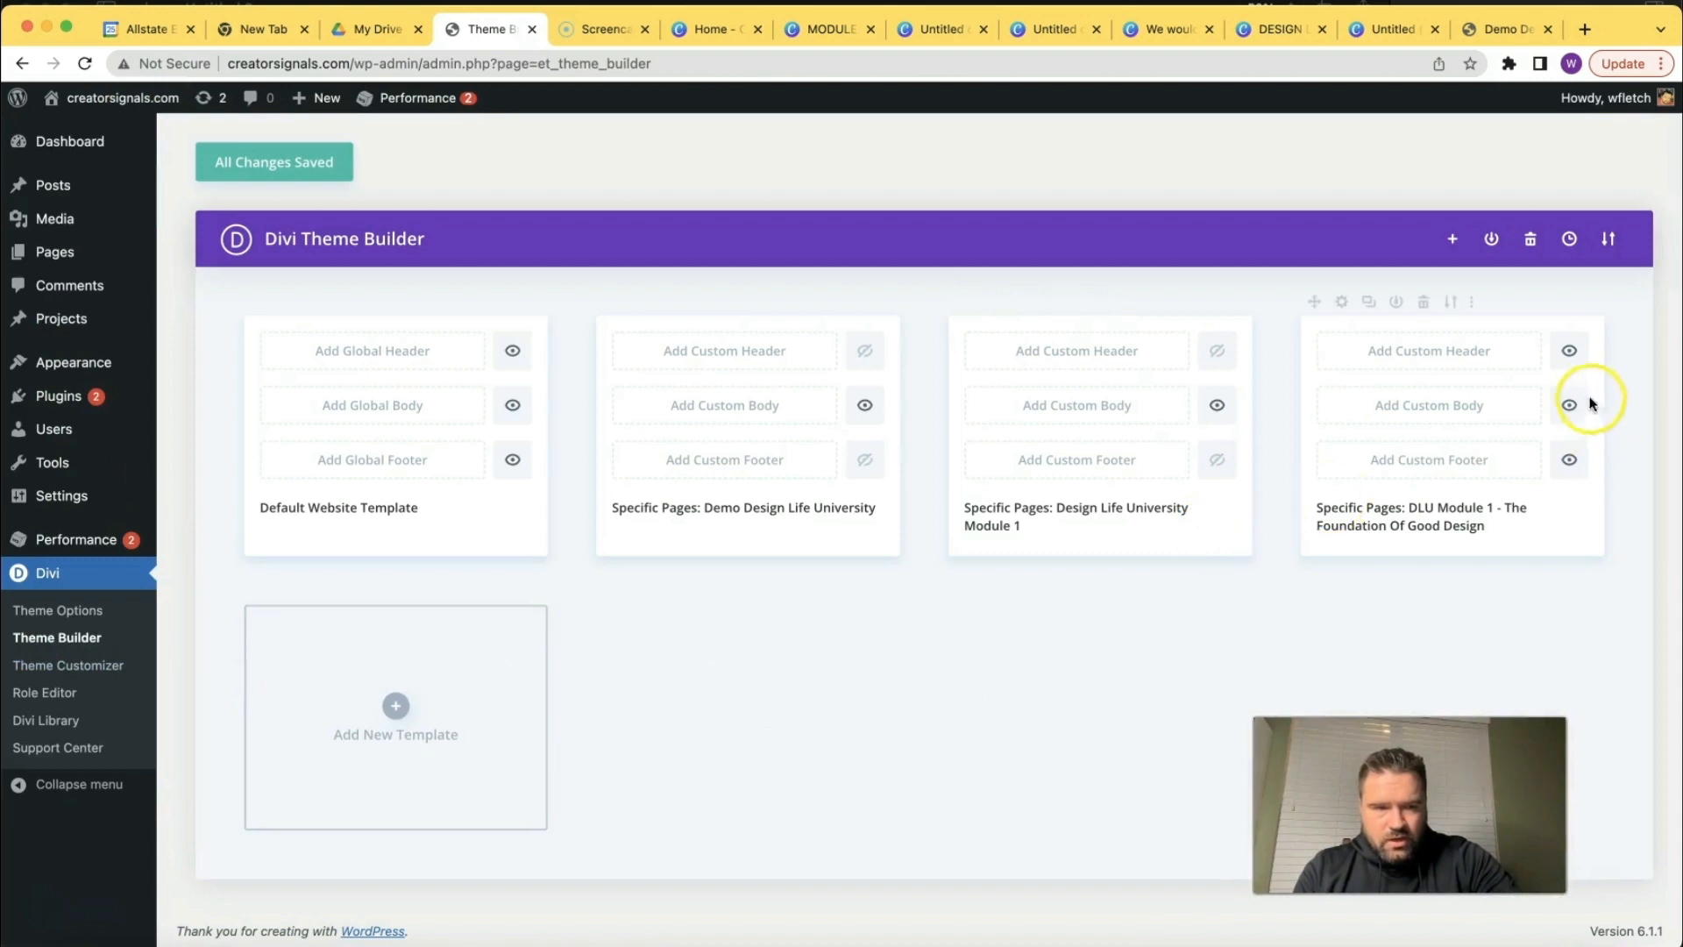
pyautogui.rightClick(1575, 354)
pyautogui.click(1565, 326)
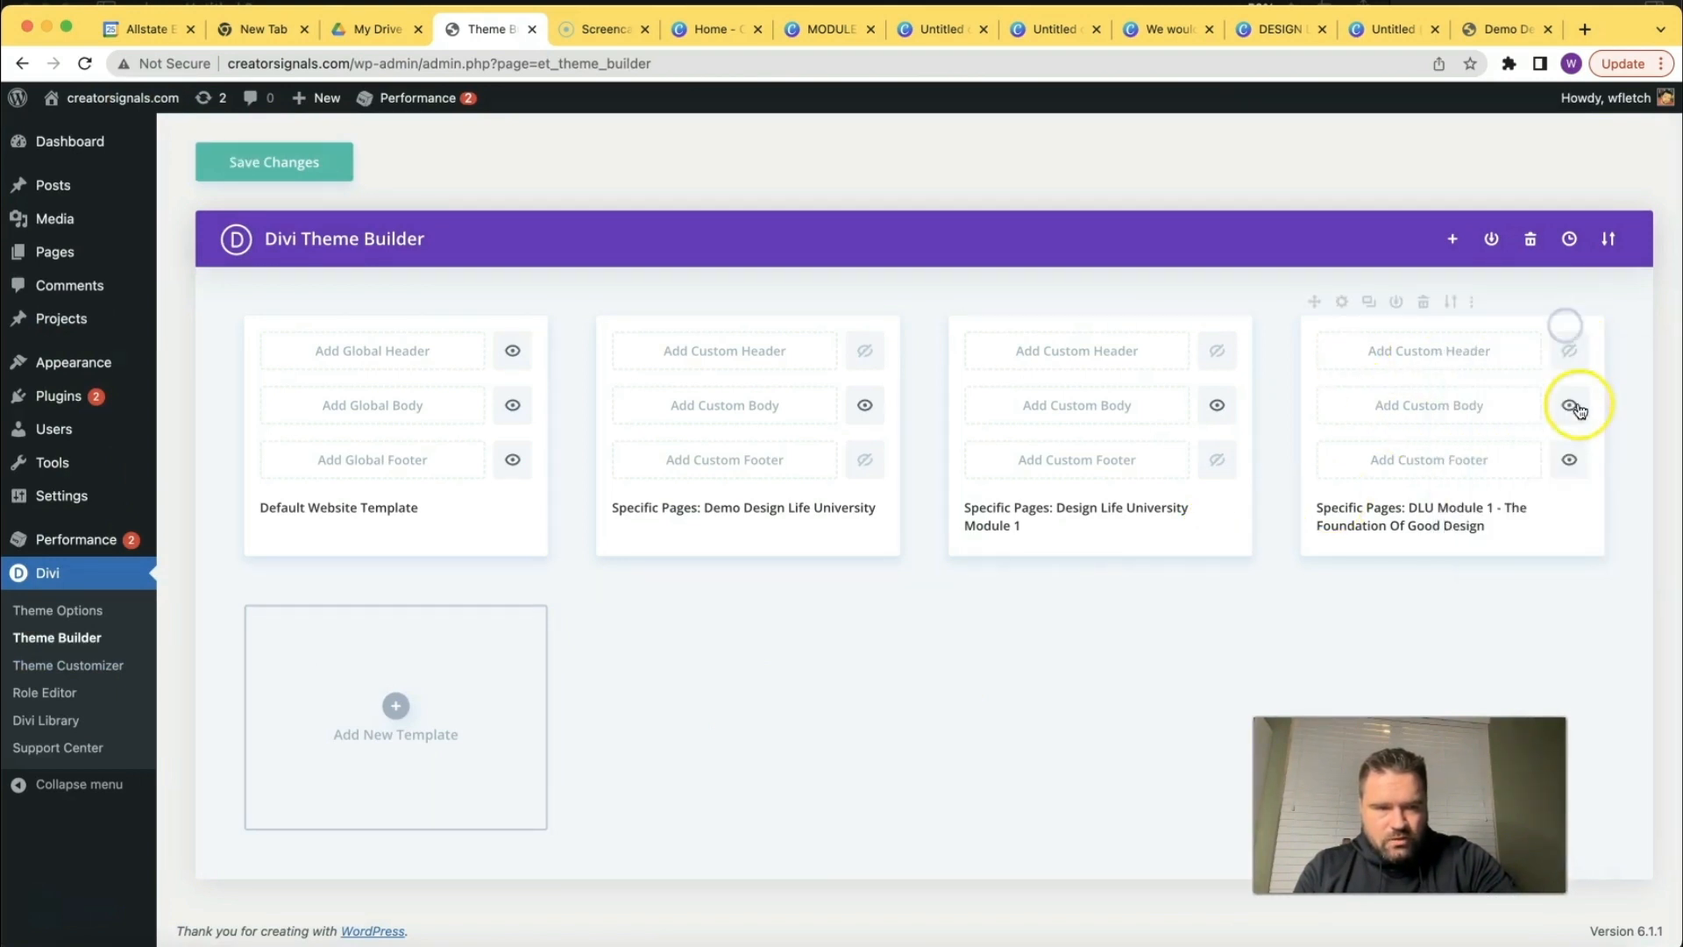
pyautogui.click(1569, 461)
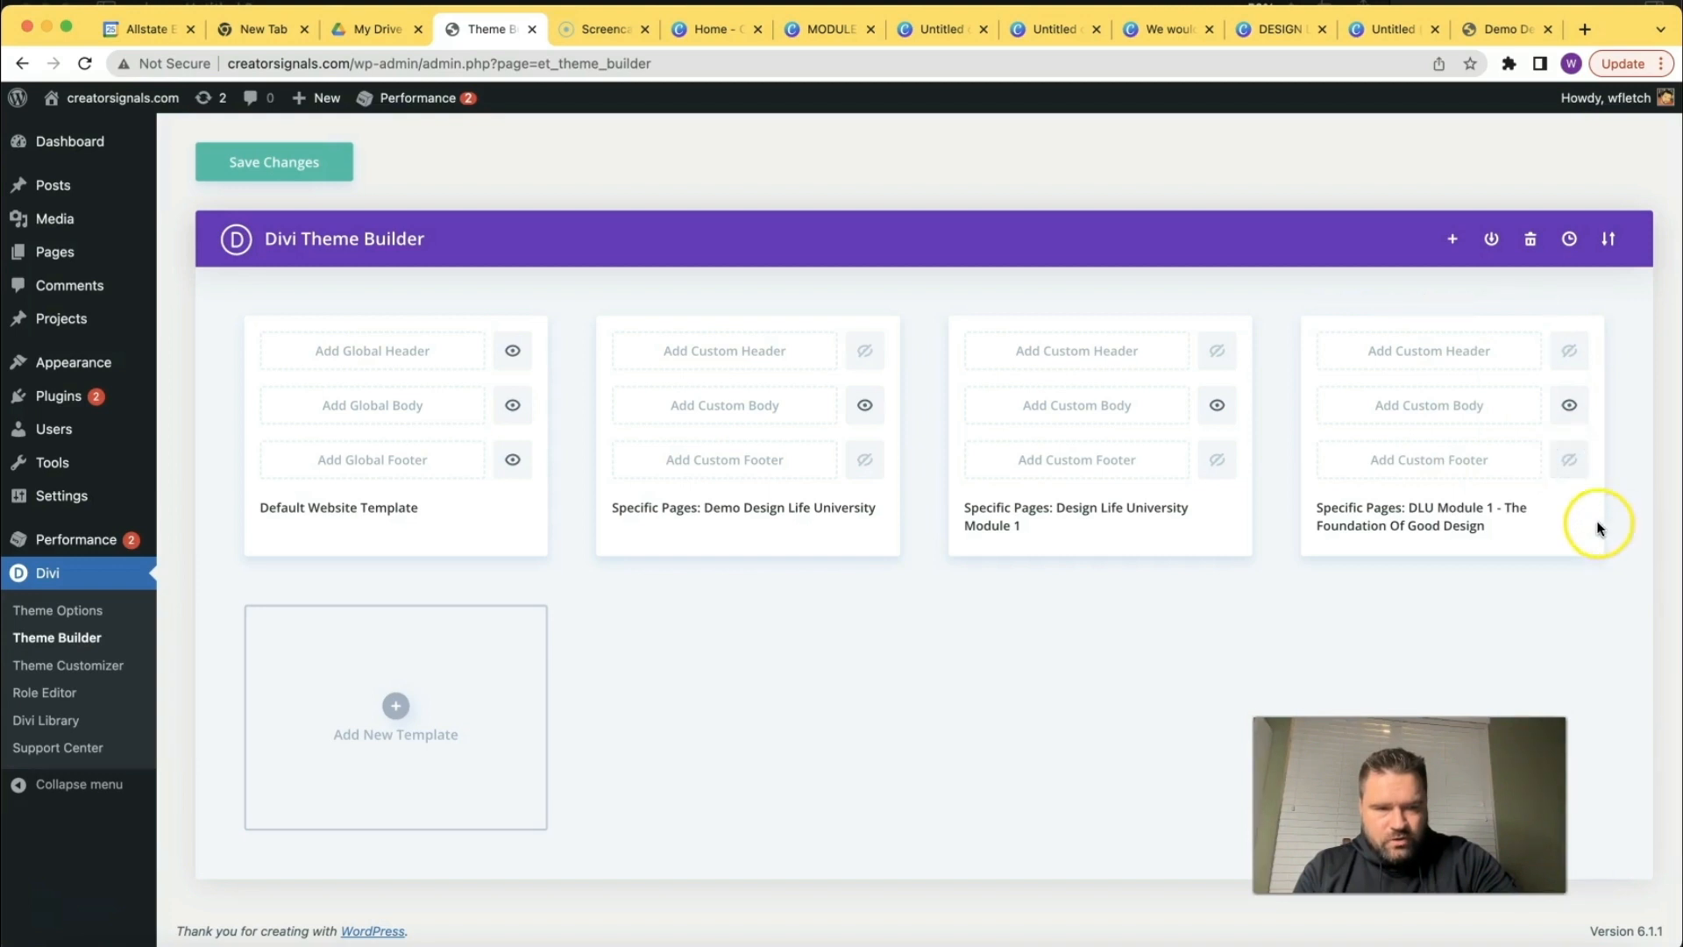
pyautogui.click(286, 163)
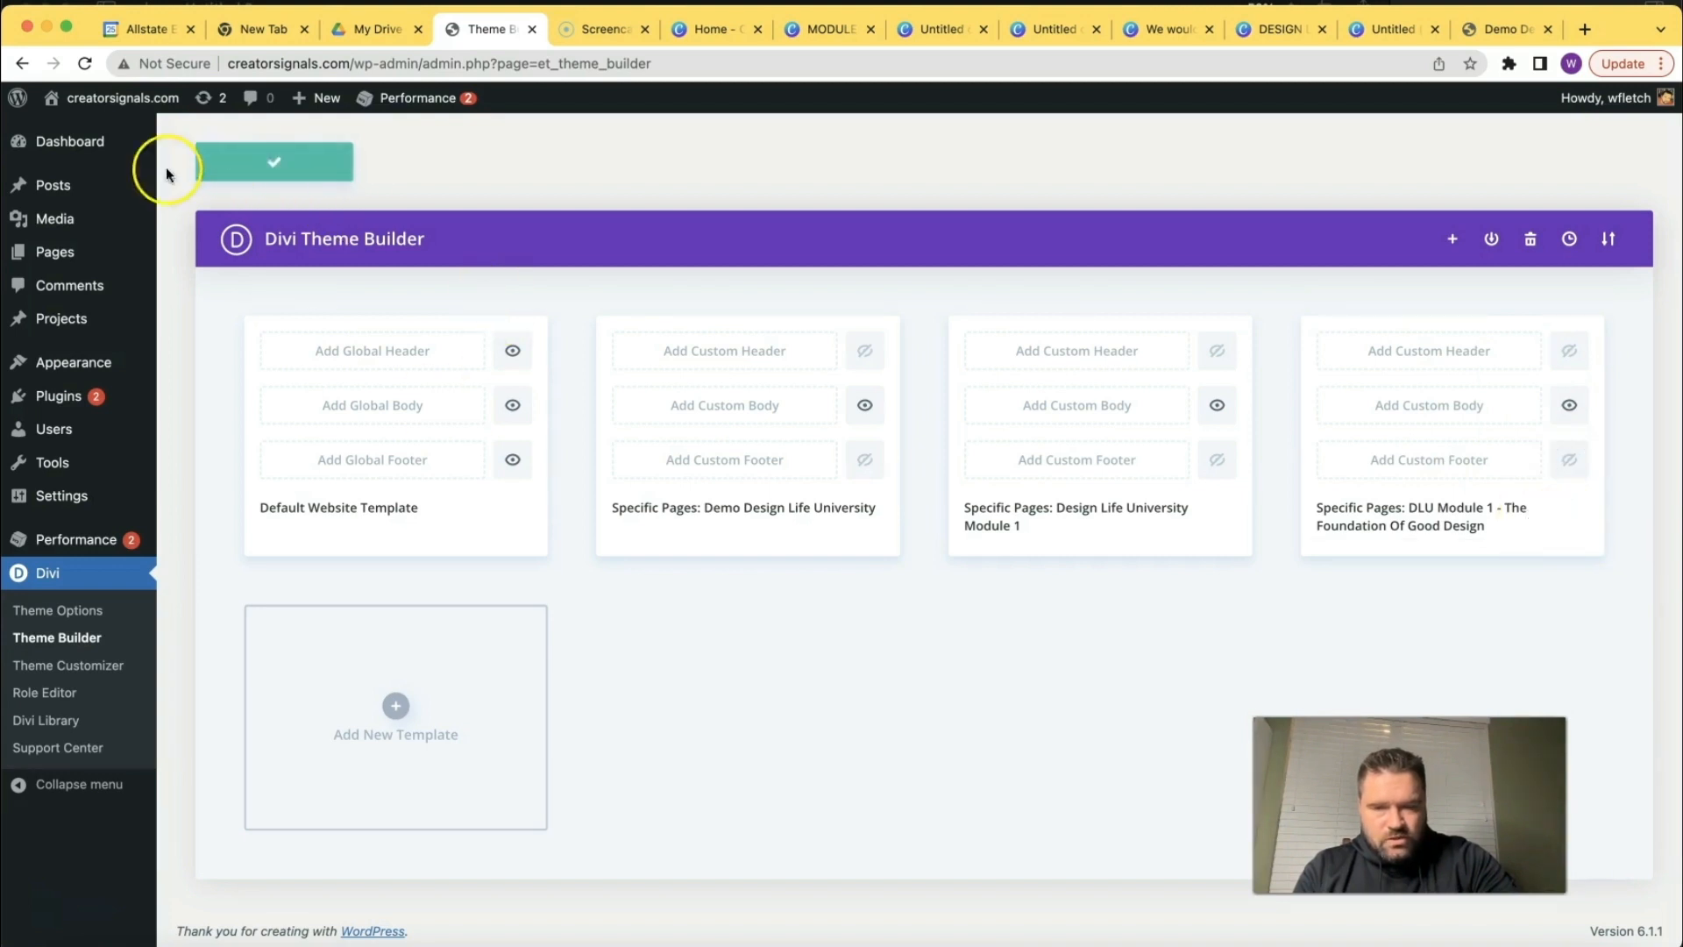
# Open the DLU Module 1 – The Foundation Of Good Design page in the Visual Builder and delete "The Tools Of The Trade" blurb.
pyautogui.click(54, 252)
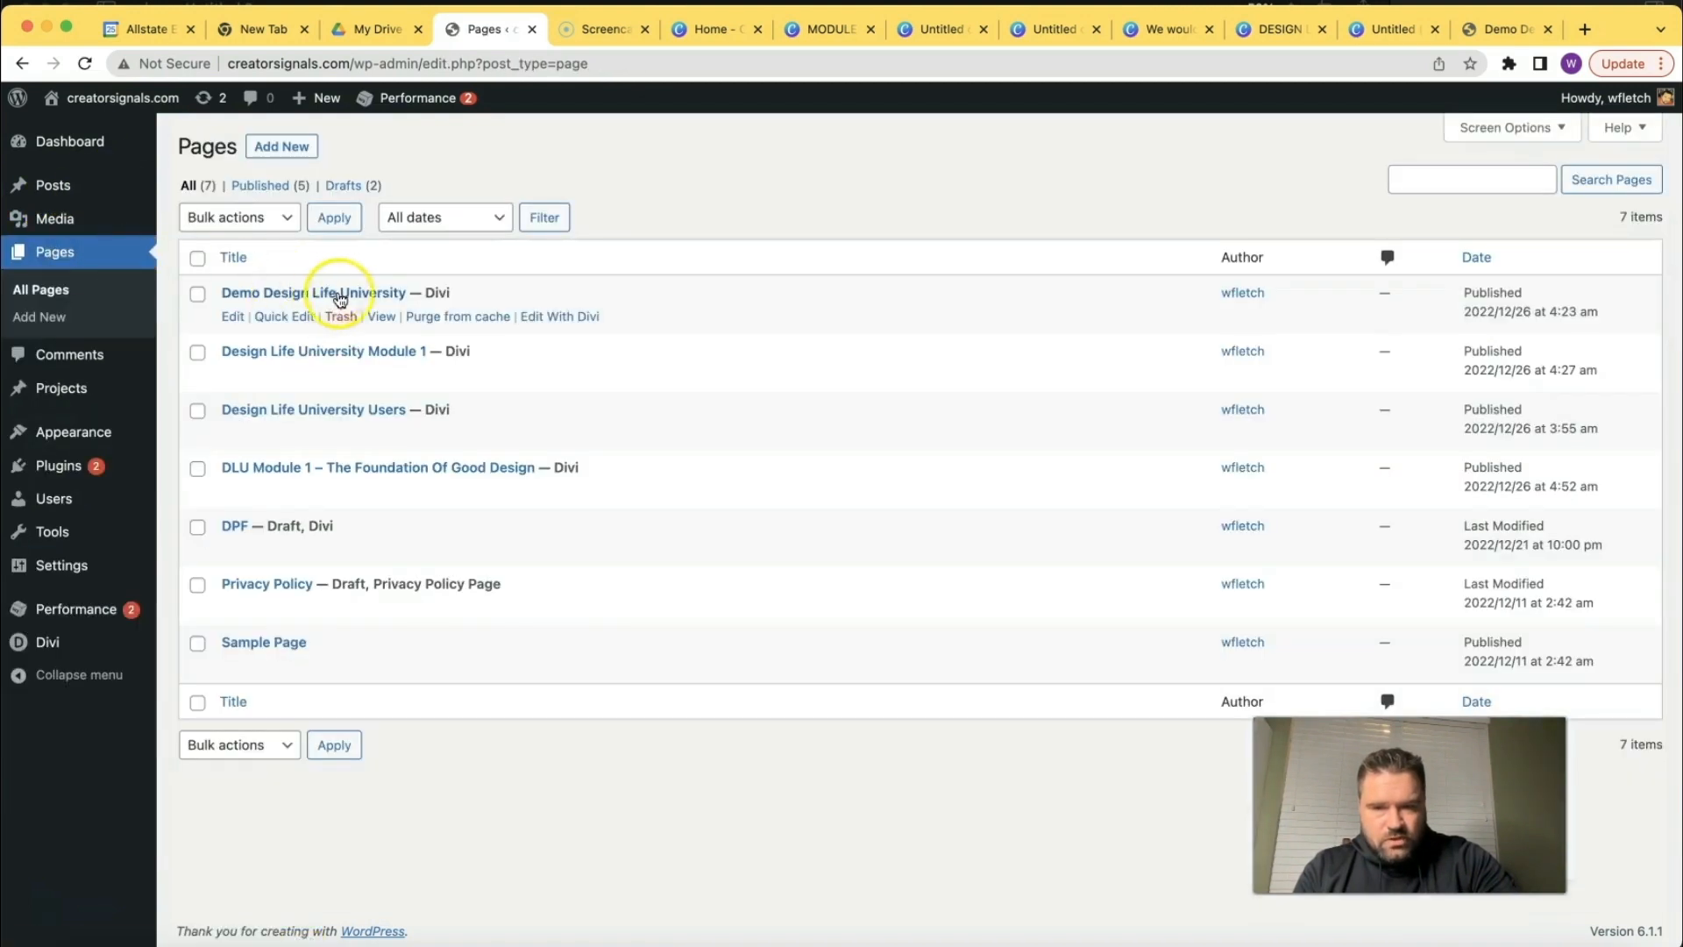
pyautogui.click(386, 492)
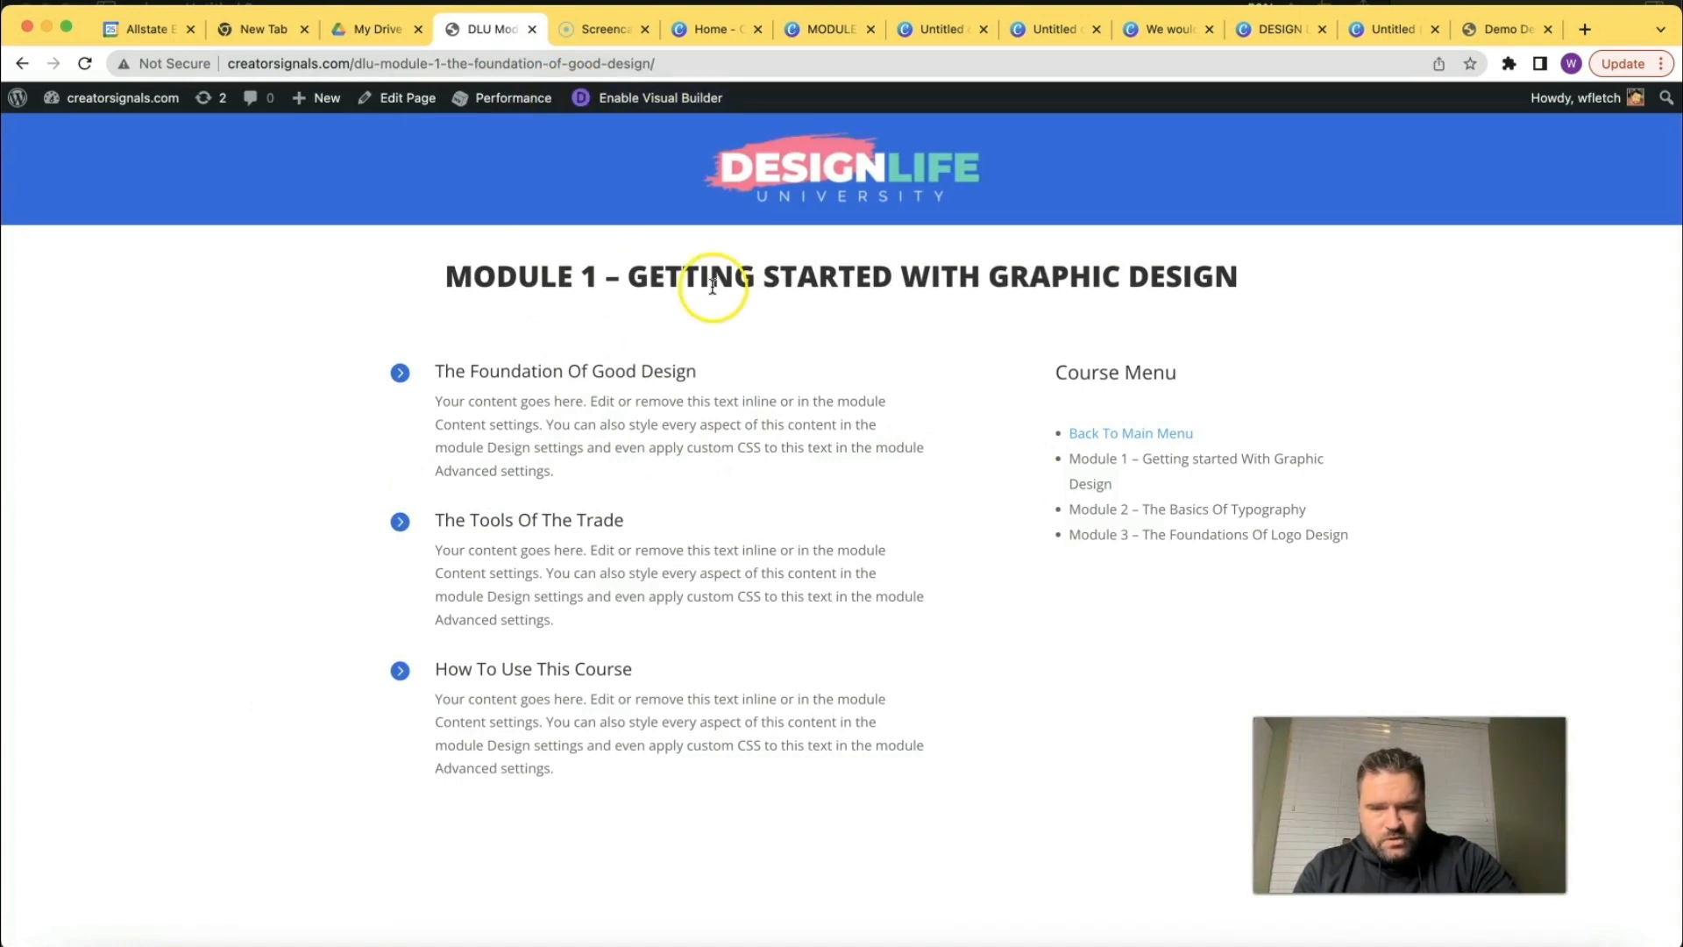
pyautogui.click(678, 96)
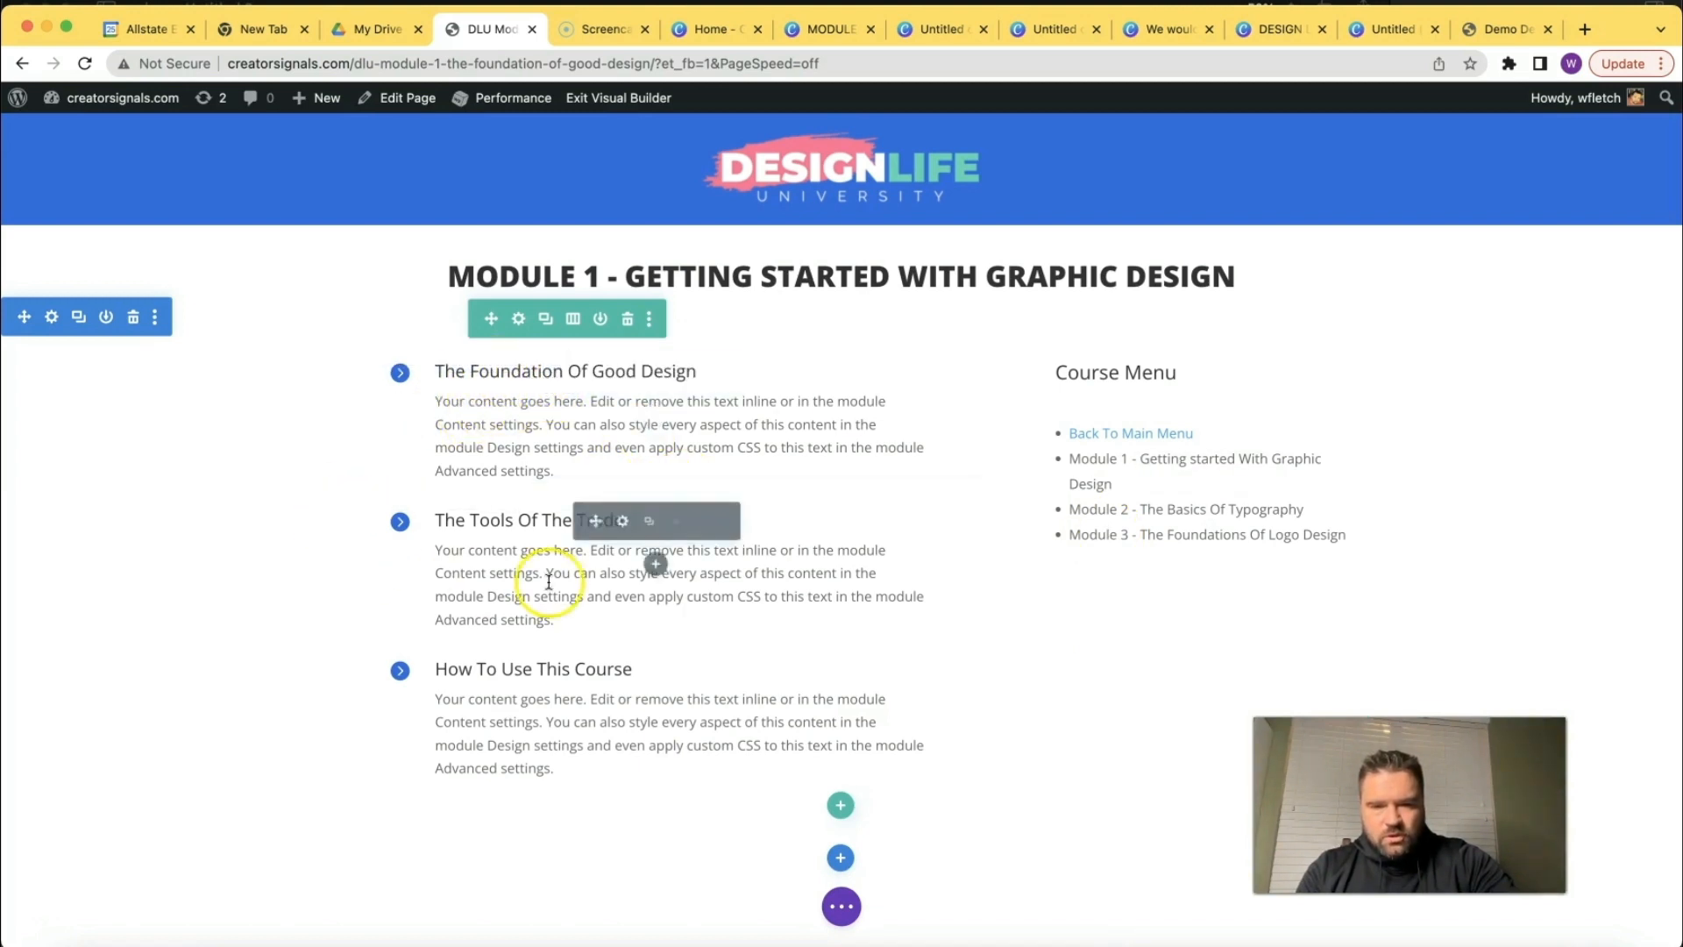
pyautogui.click(703, 524)
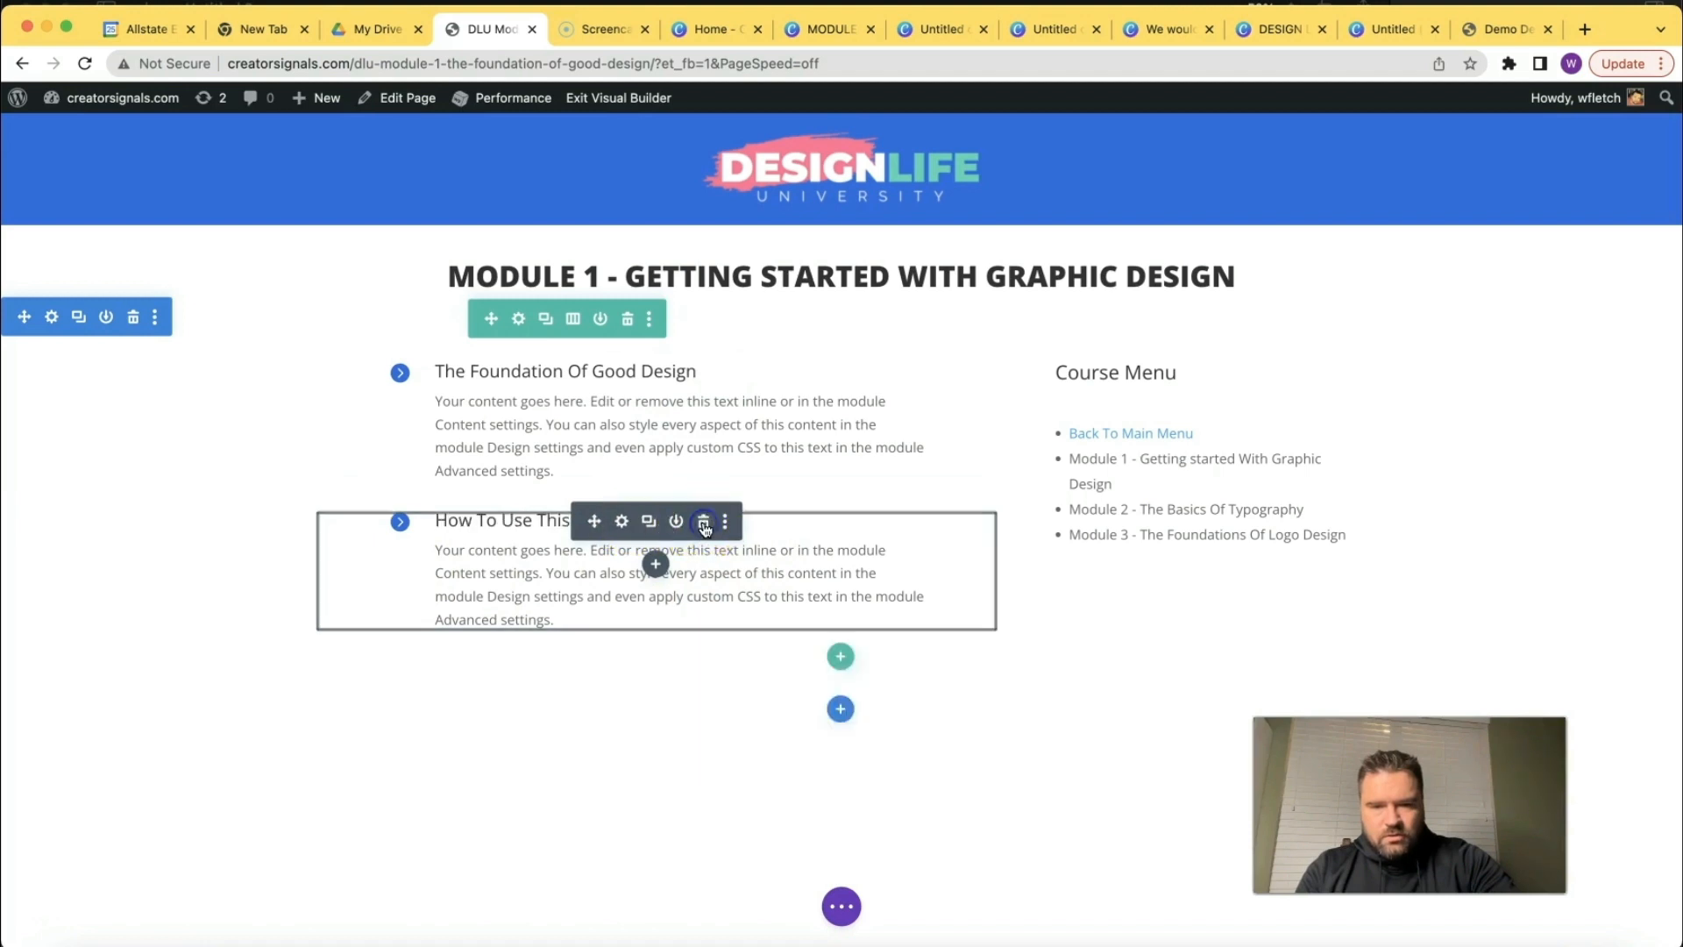
# Delete the "How To Use This" blurb and copy the title text of the "The Foundation Of Good Design" blurb.
pyautogui.click(702, 523)
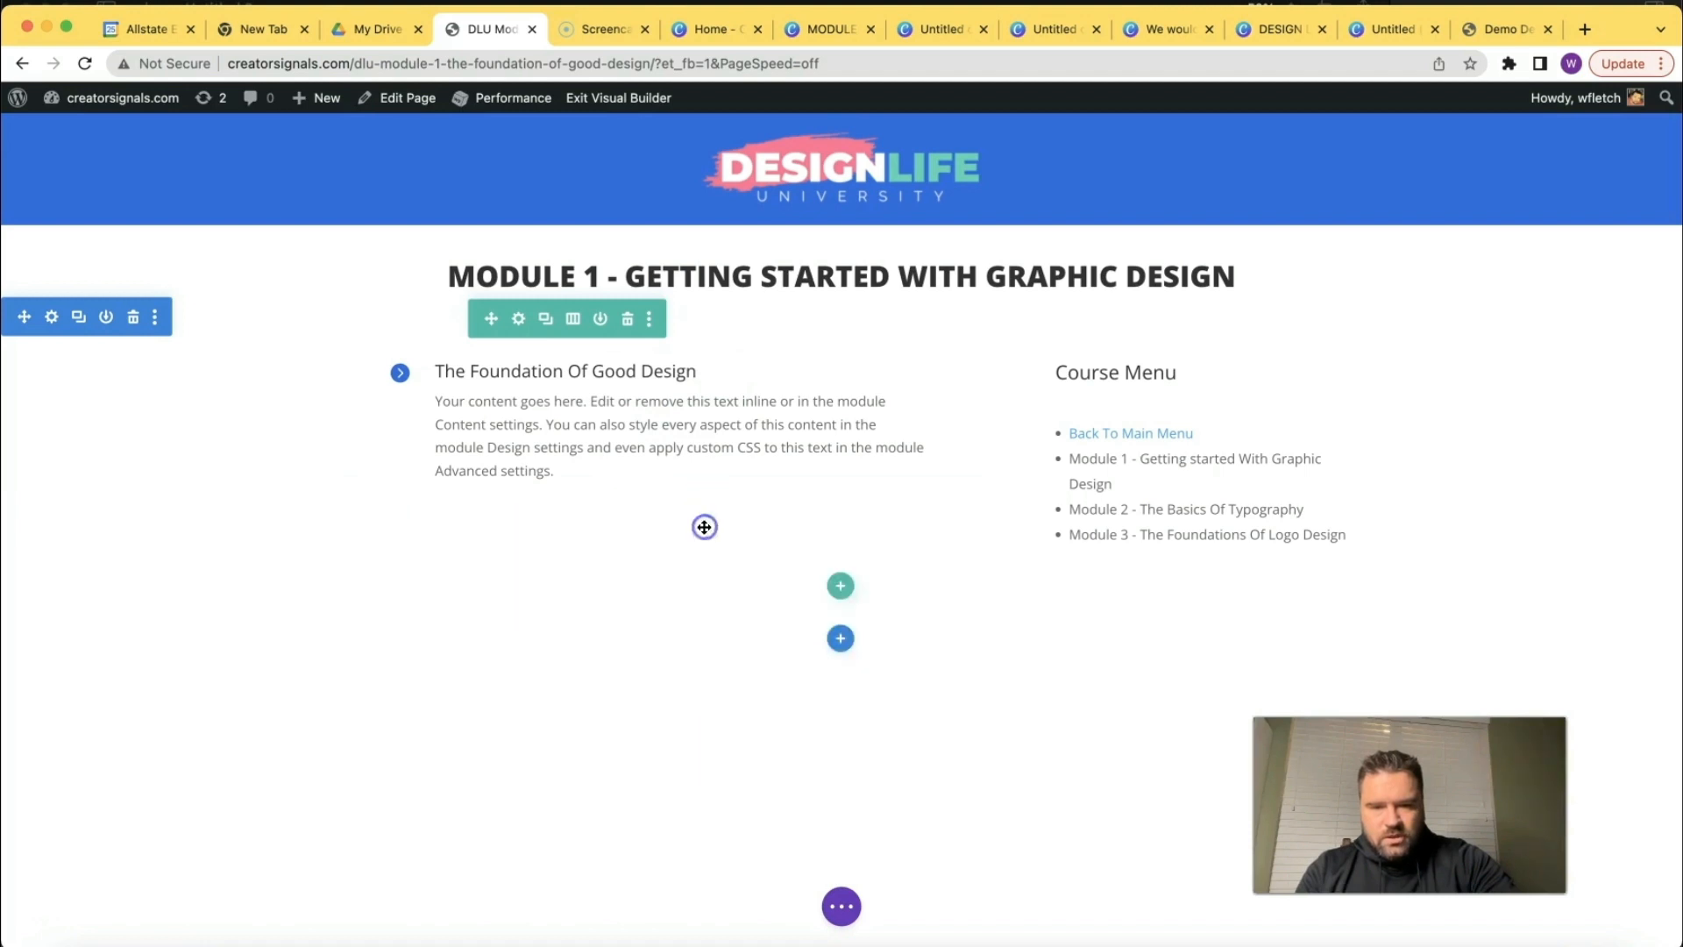
pyautogui.click(473, 370)
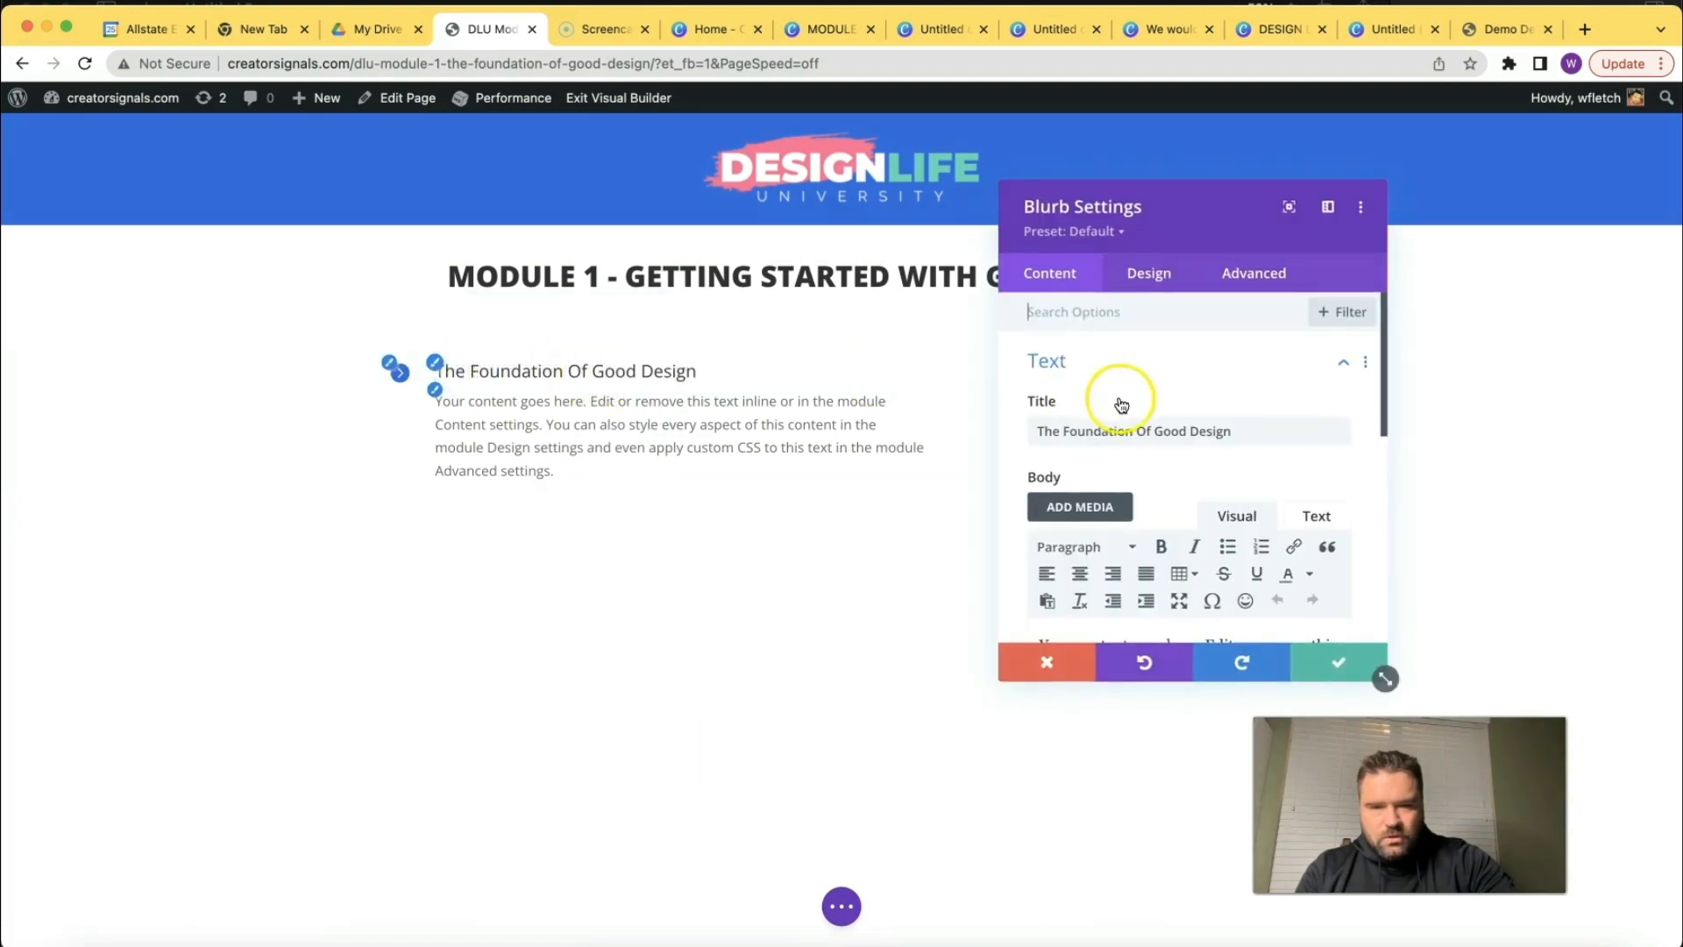
pyautogui.tripleClick(1143, 431)
pyautogui.press('super+c')
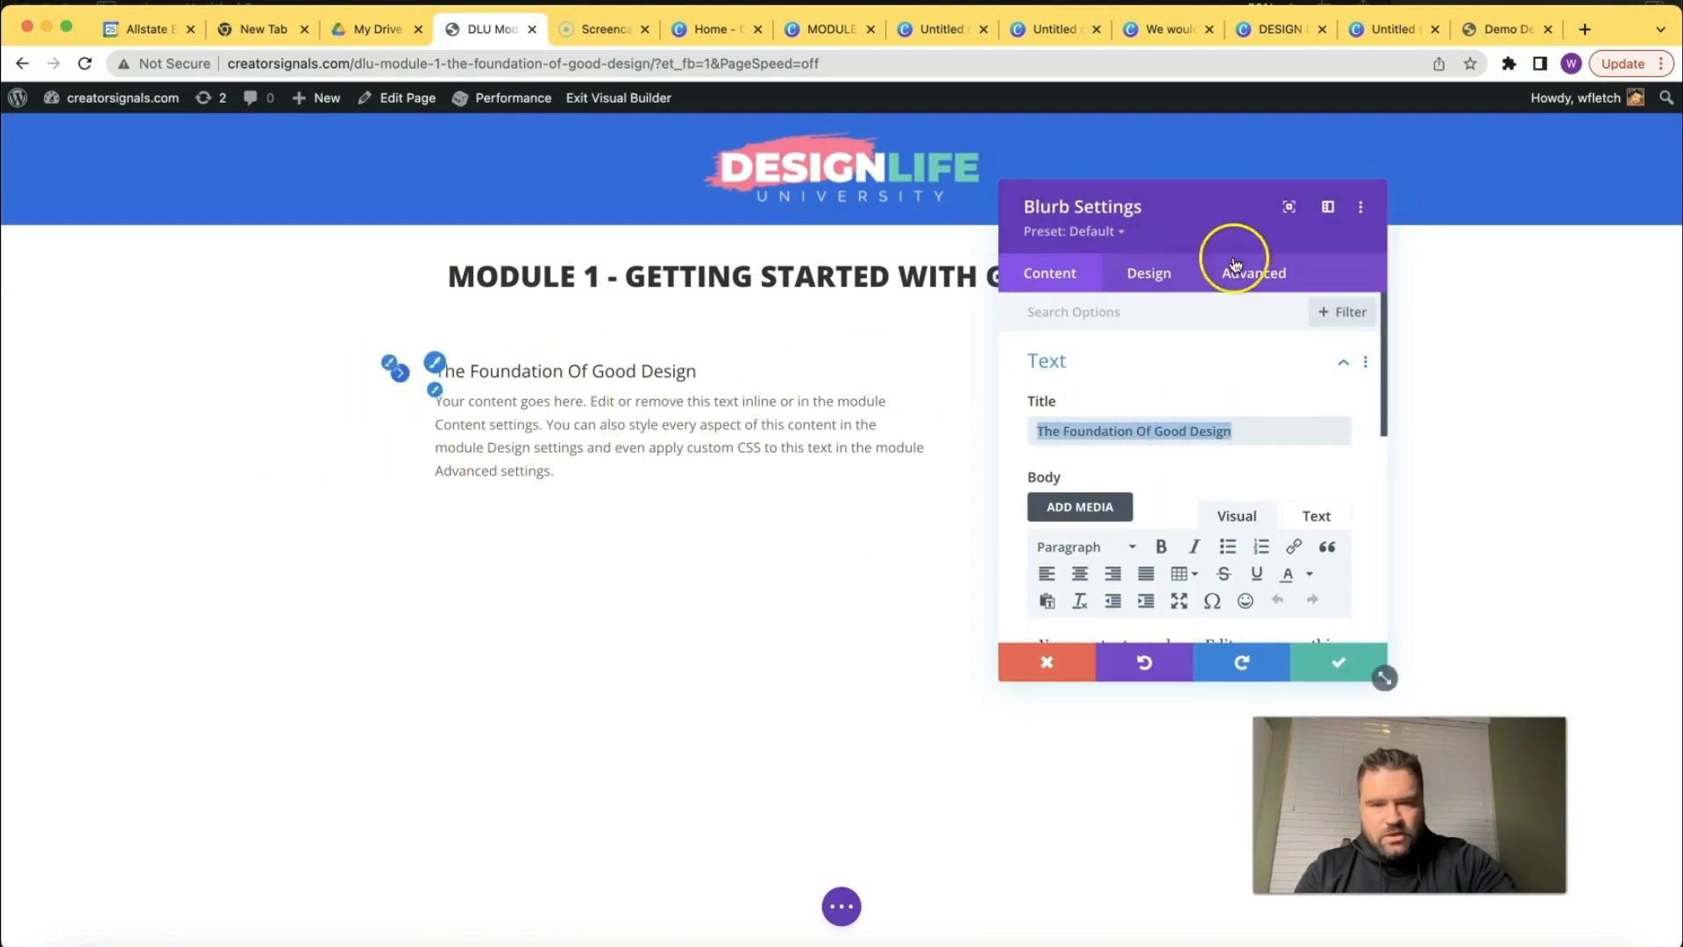
pyautogui.click(1322, 673)
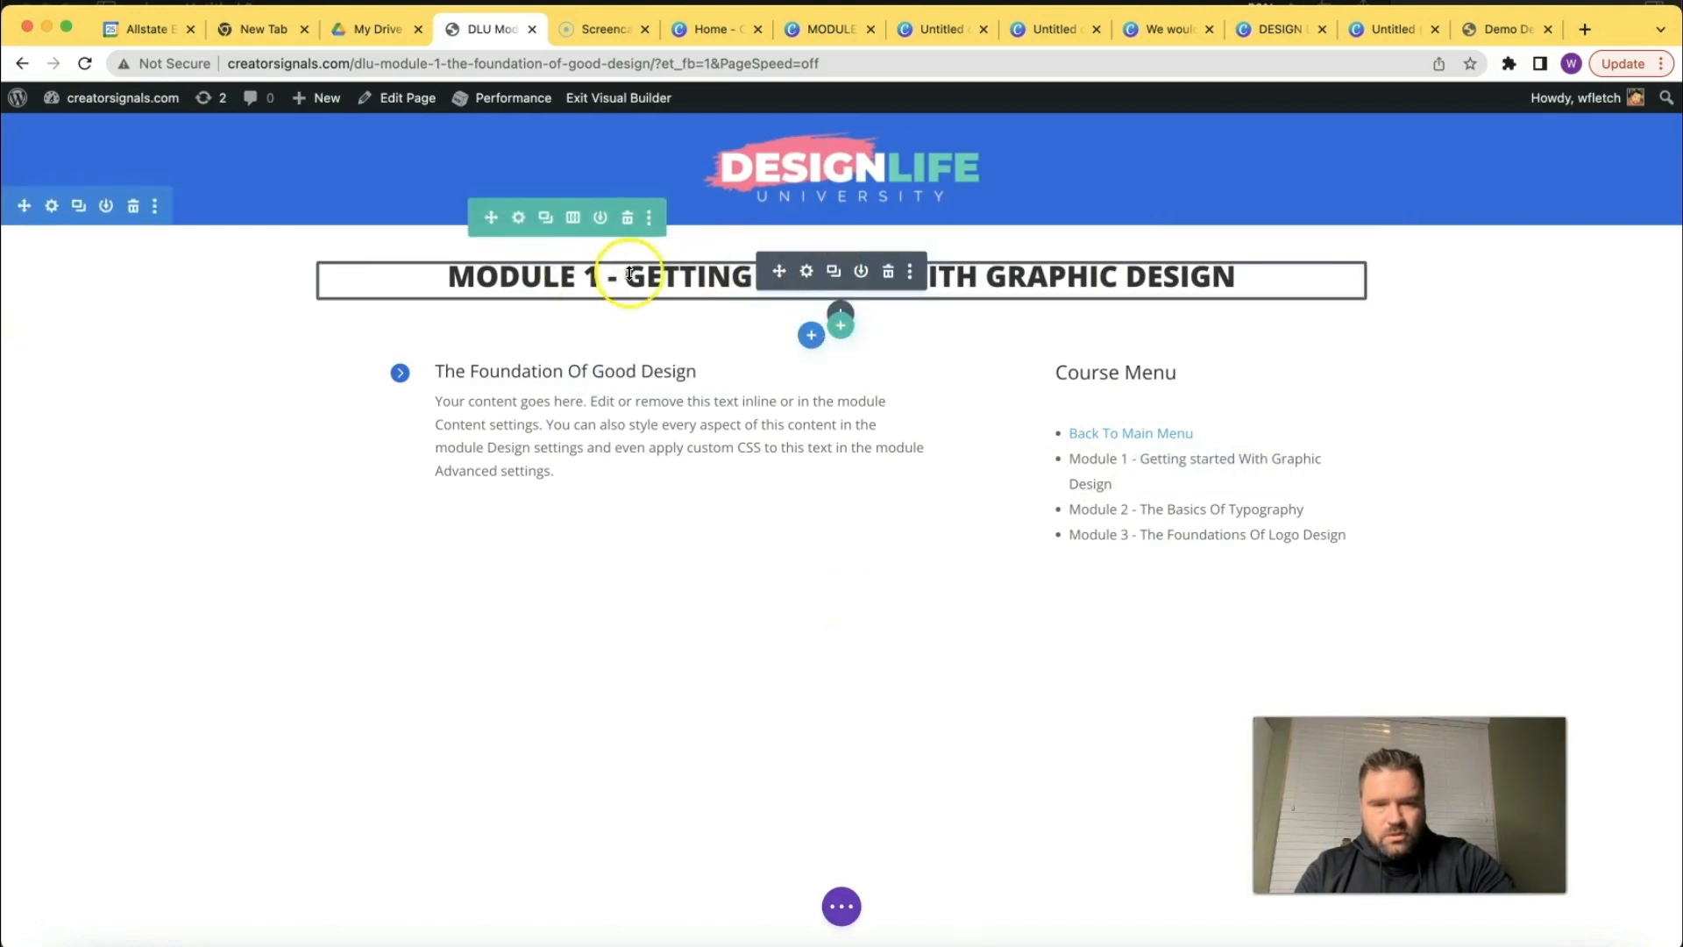
# Insert a Text module below the Module 1 heading and replace its placeholder body with "The Foundation Of Good Design".
pyautogui.click(846, 313)
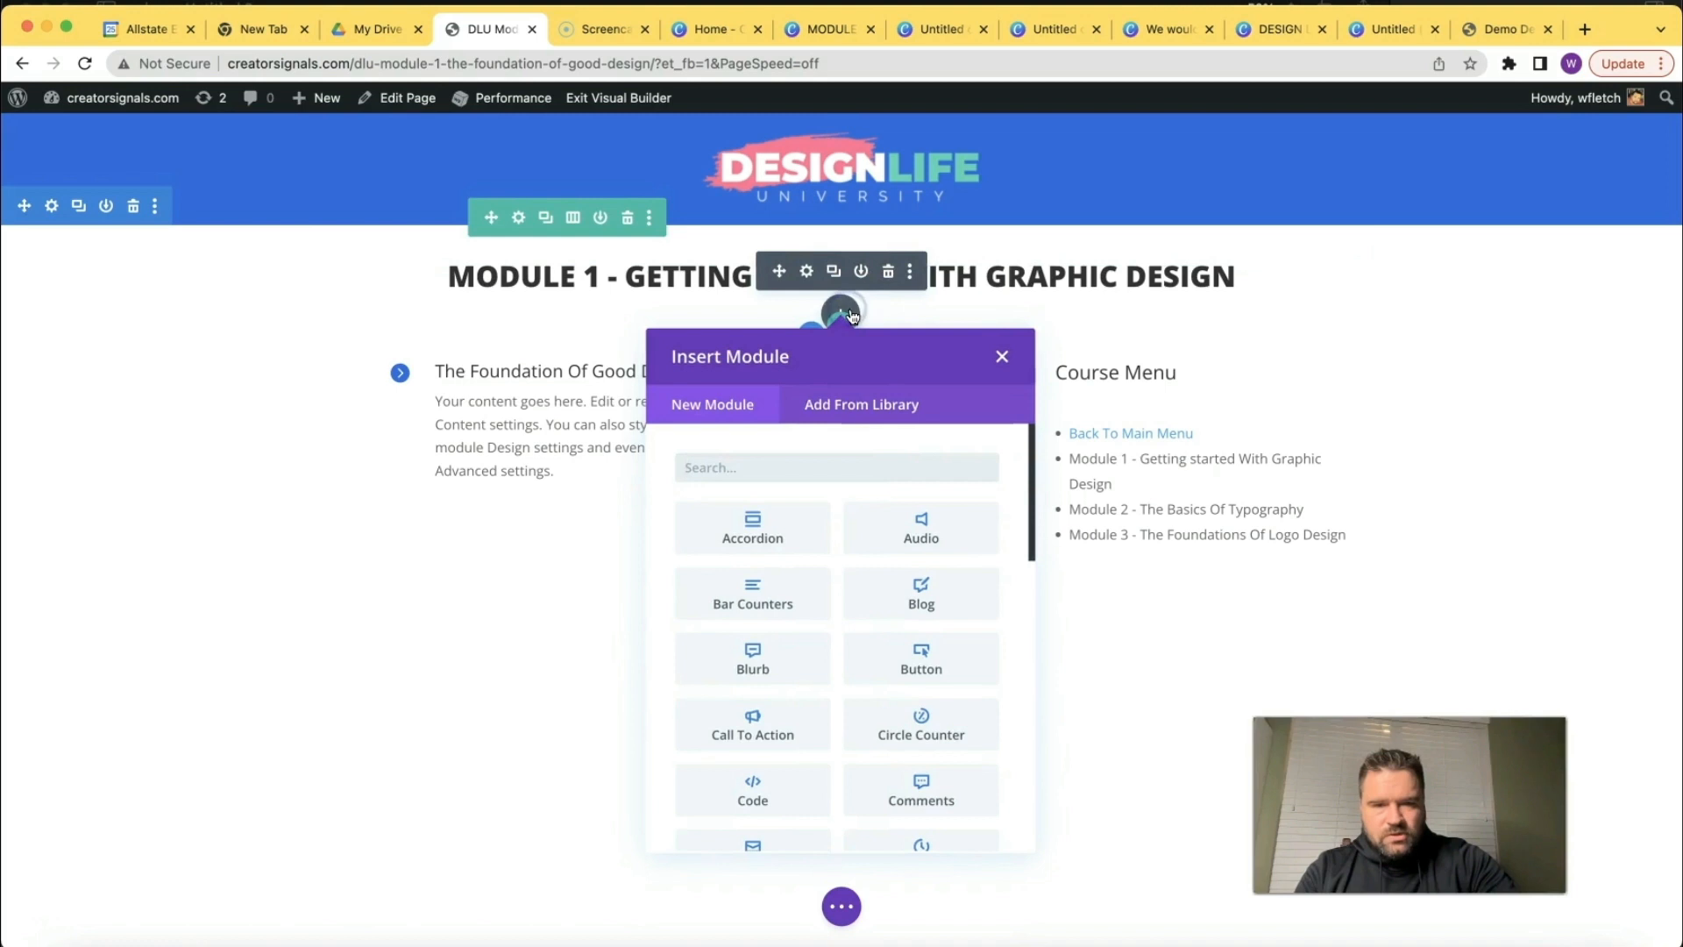
pyautogui.click(772, 475)
pyautogui.write('text')
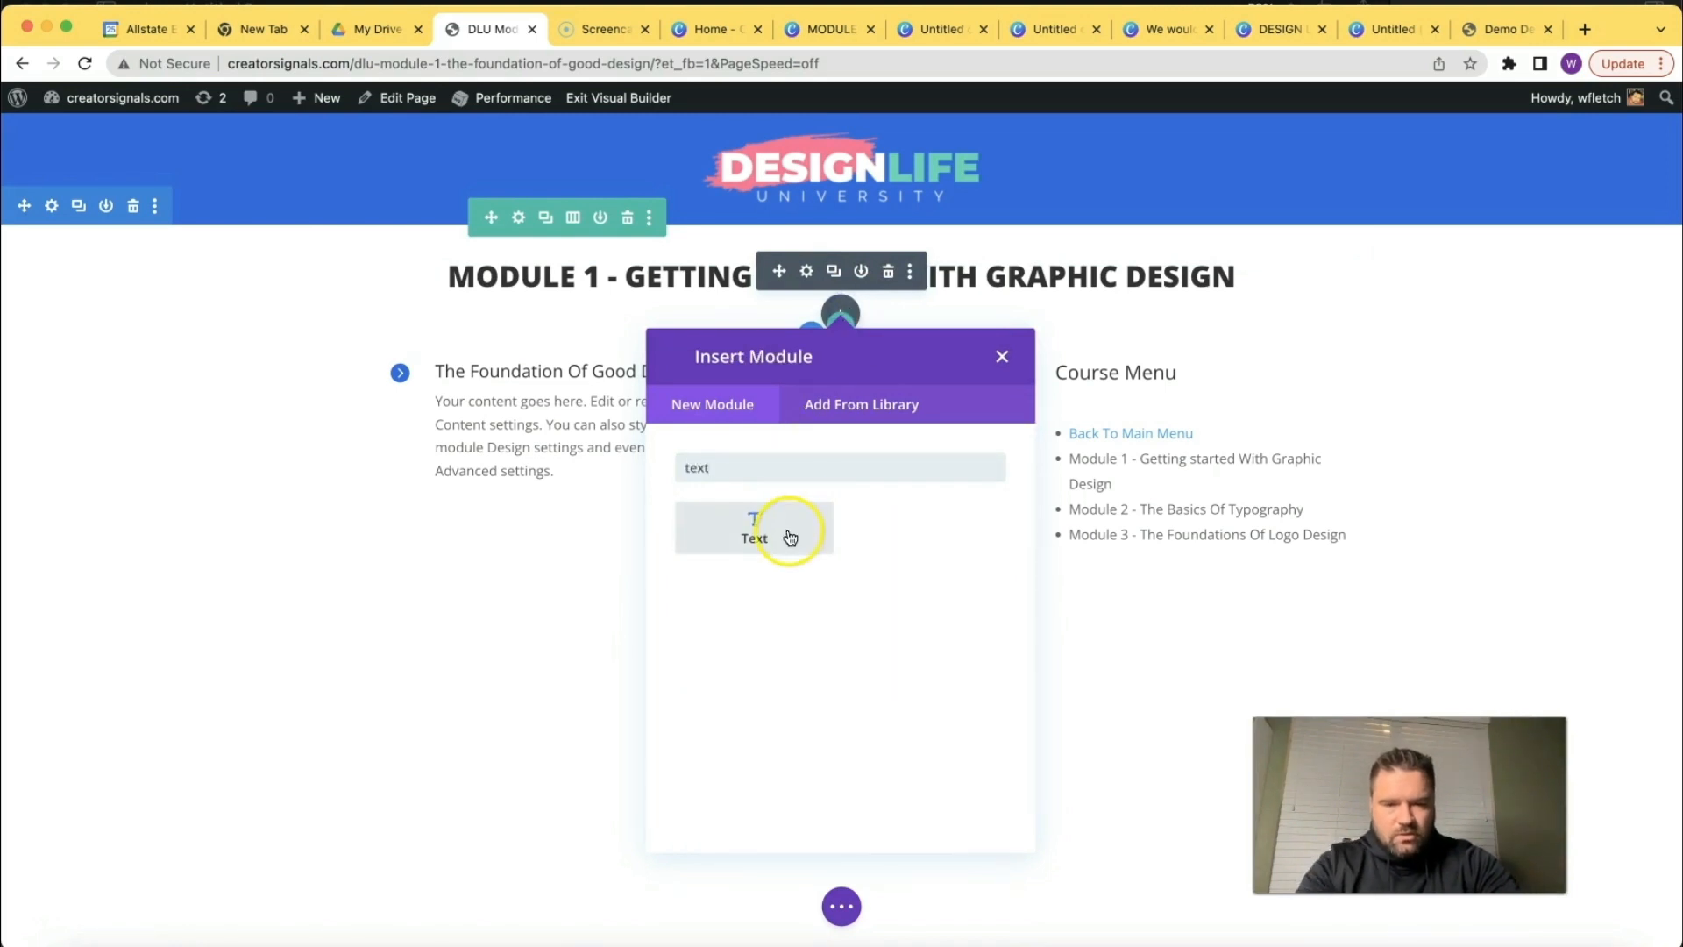
pyautogui.click(790, 537)
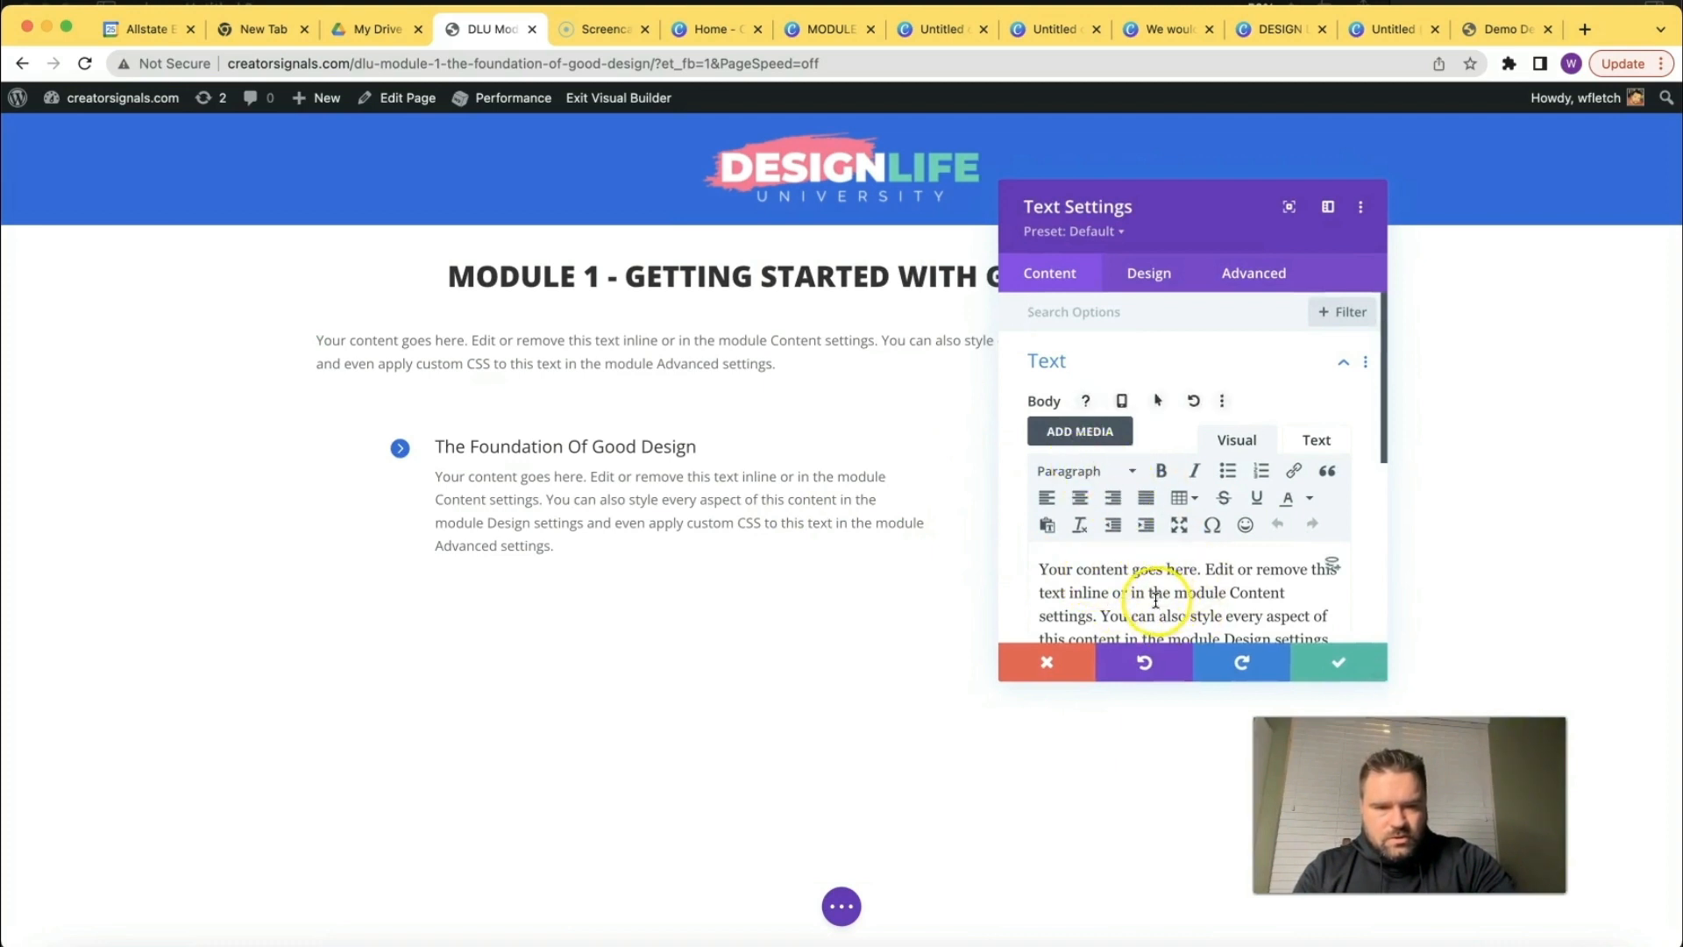
pyautogui.press('super+a')
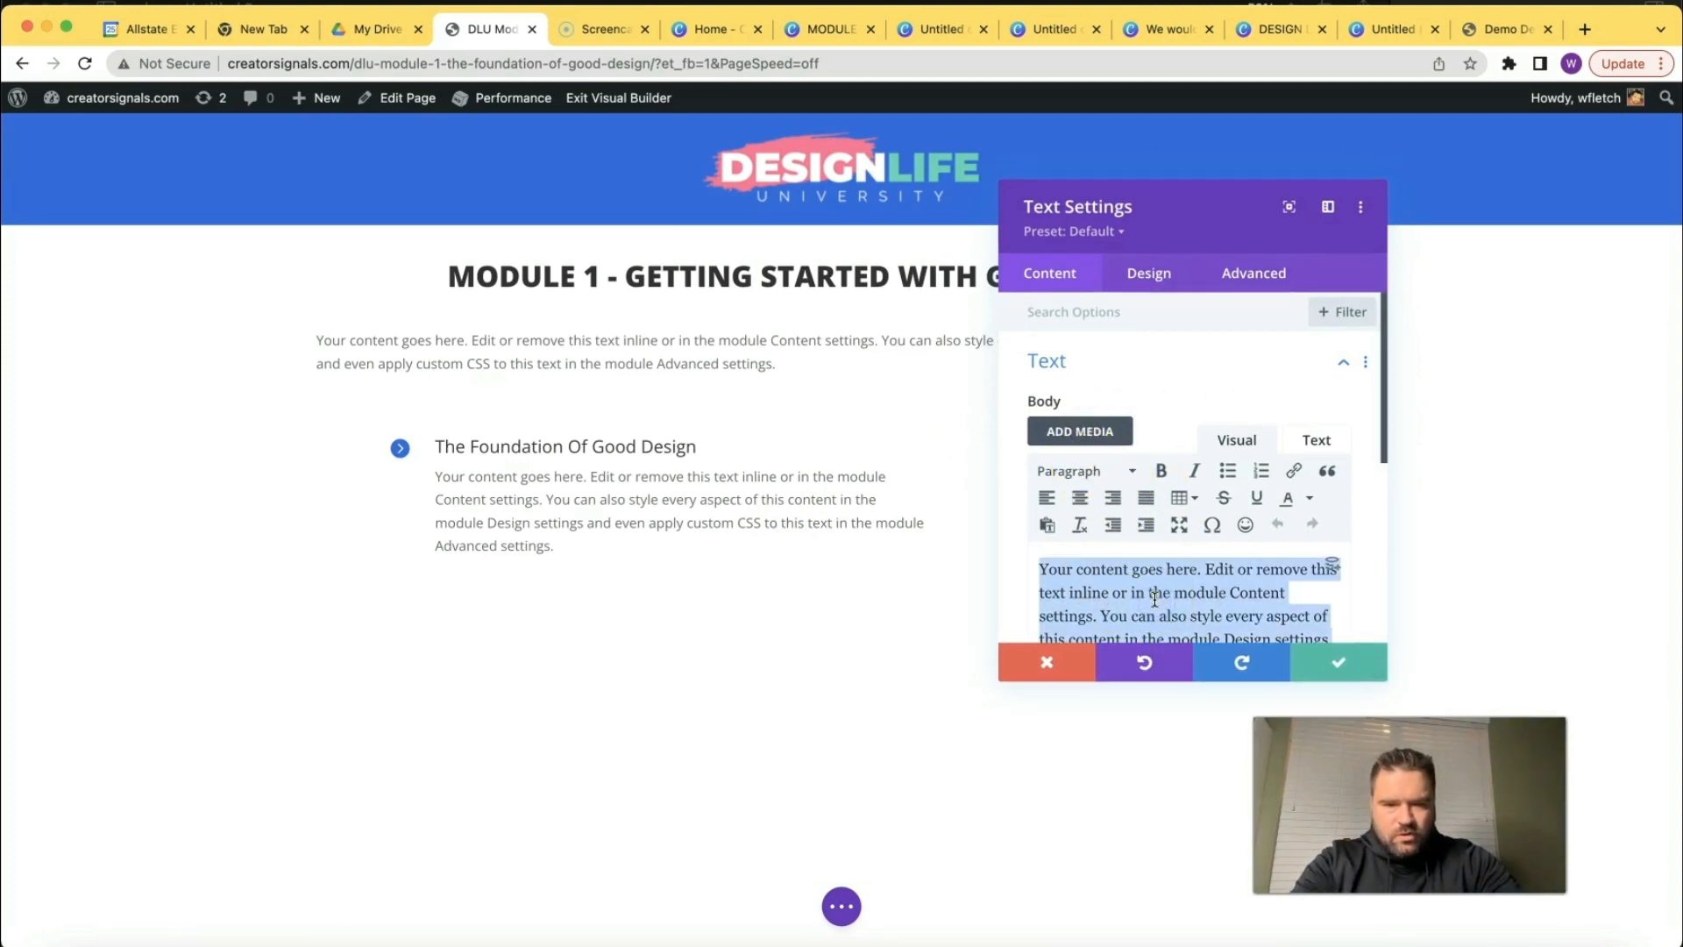
pyautogui.press('super+v')
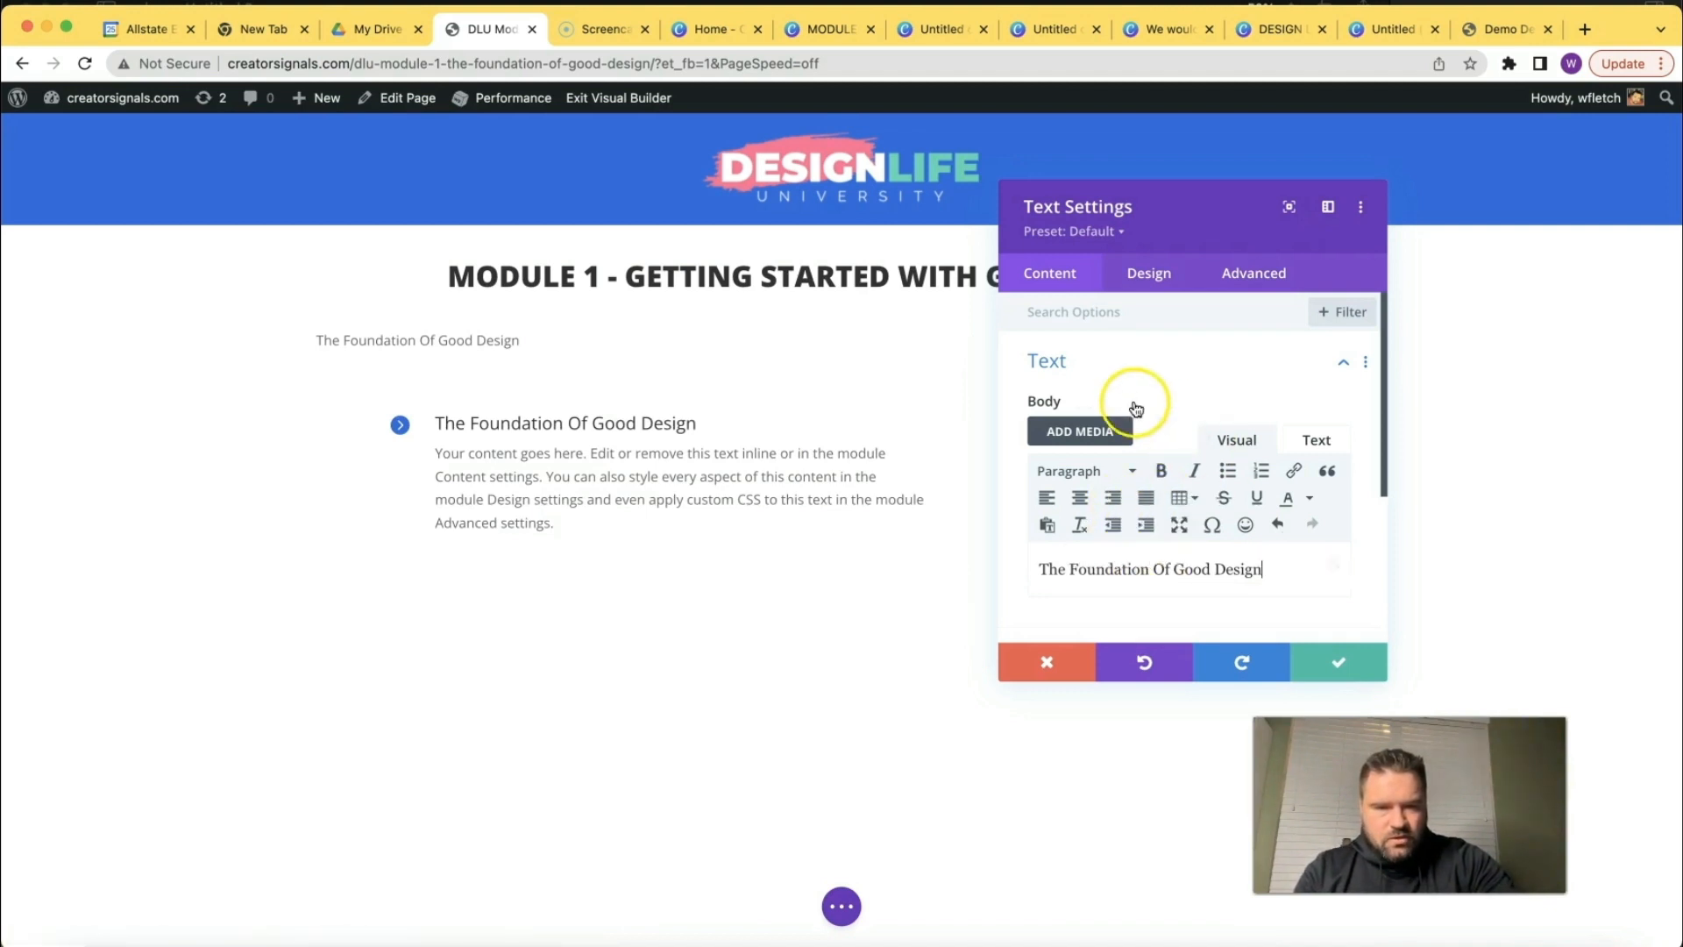
# Format the new "The Foundation Of Good Design" text as a centered Heading 2 and save the module.
pyautogui.click(1130, 470)
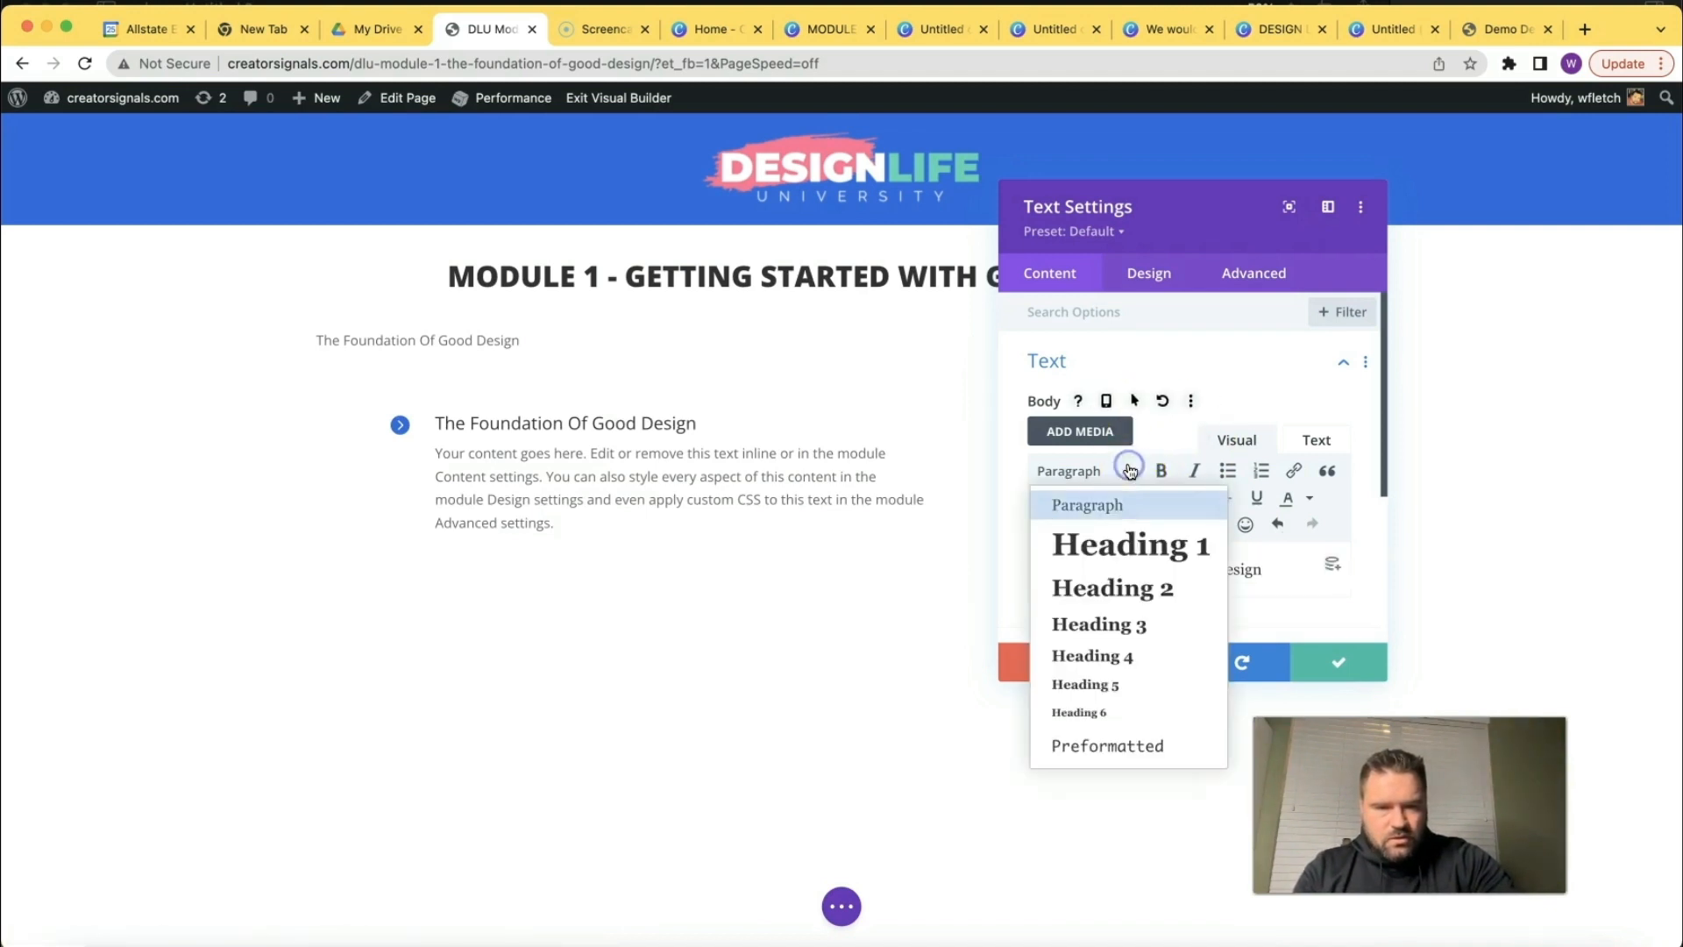
pyautogui.click(1129, 589)
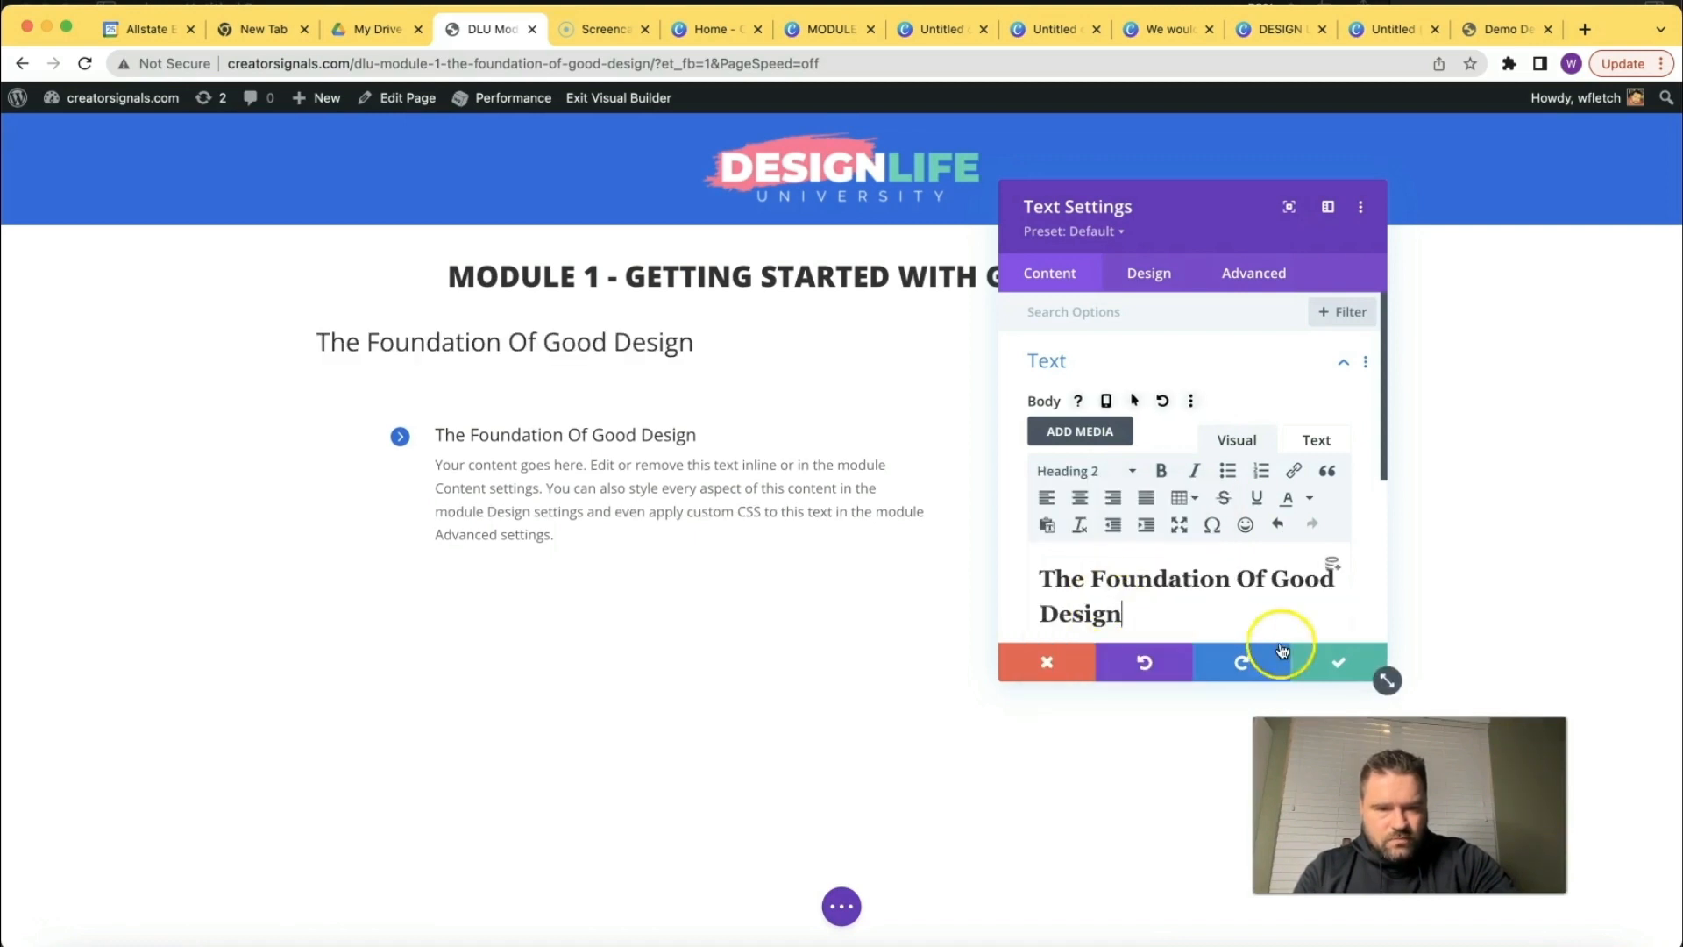
pyautogui.press('super+a')
pyautogui.click(1080, 498)
pyautogui.click(427, 347)
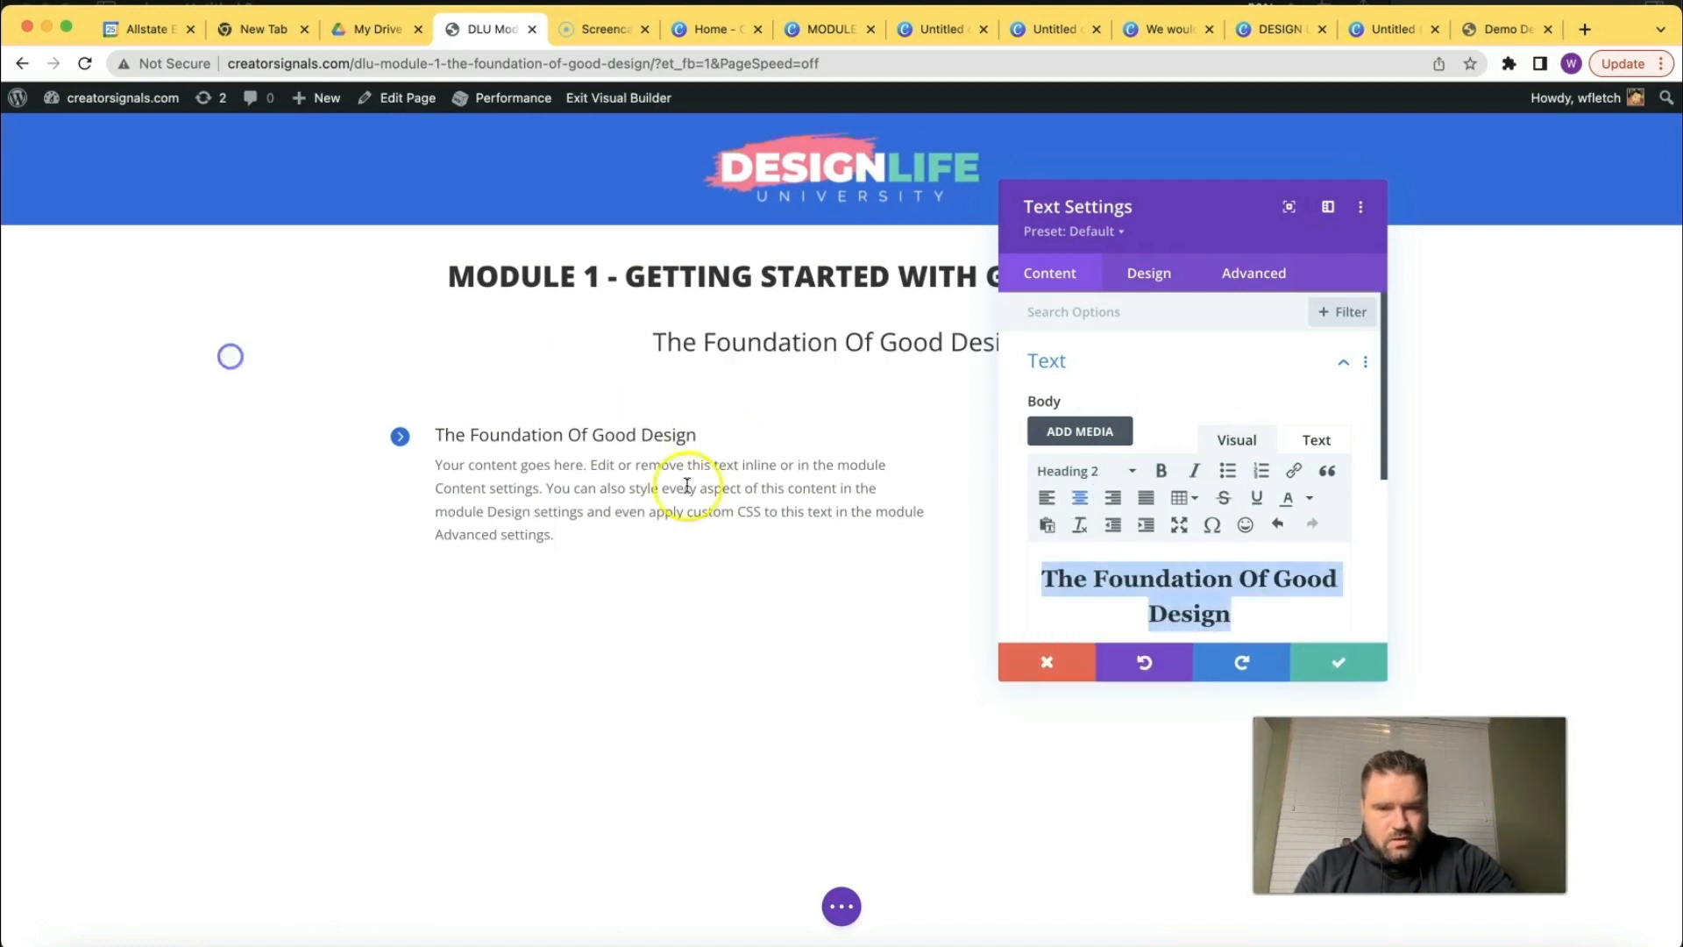
pyautogui.click(1338, 662)
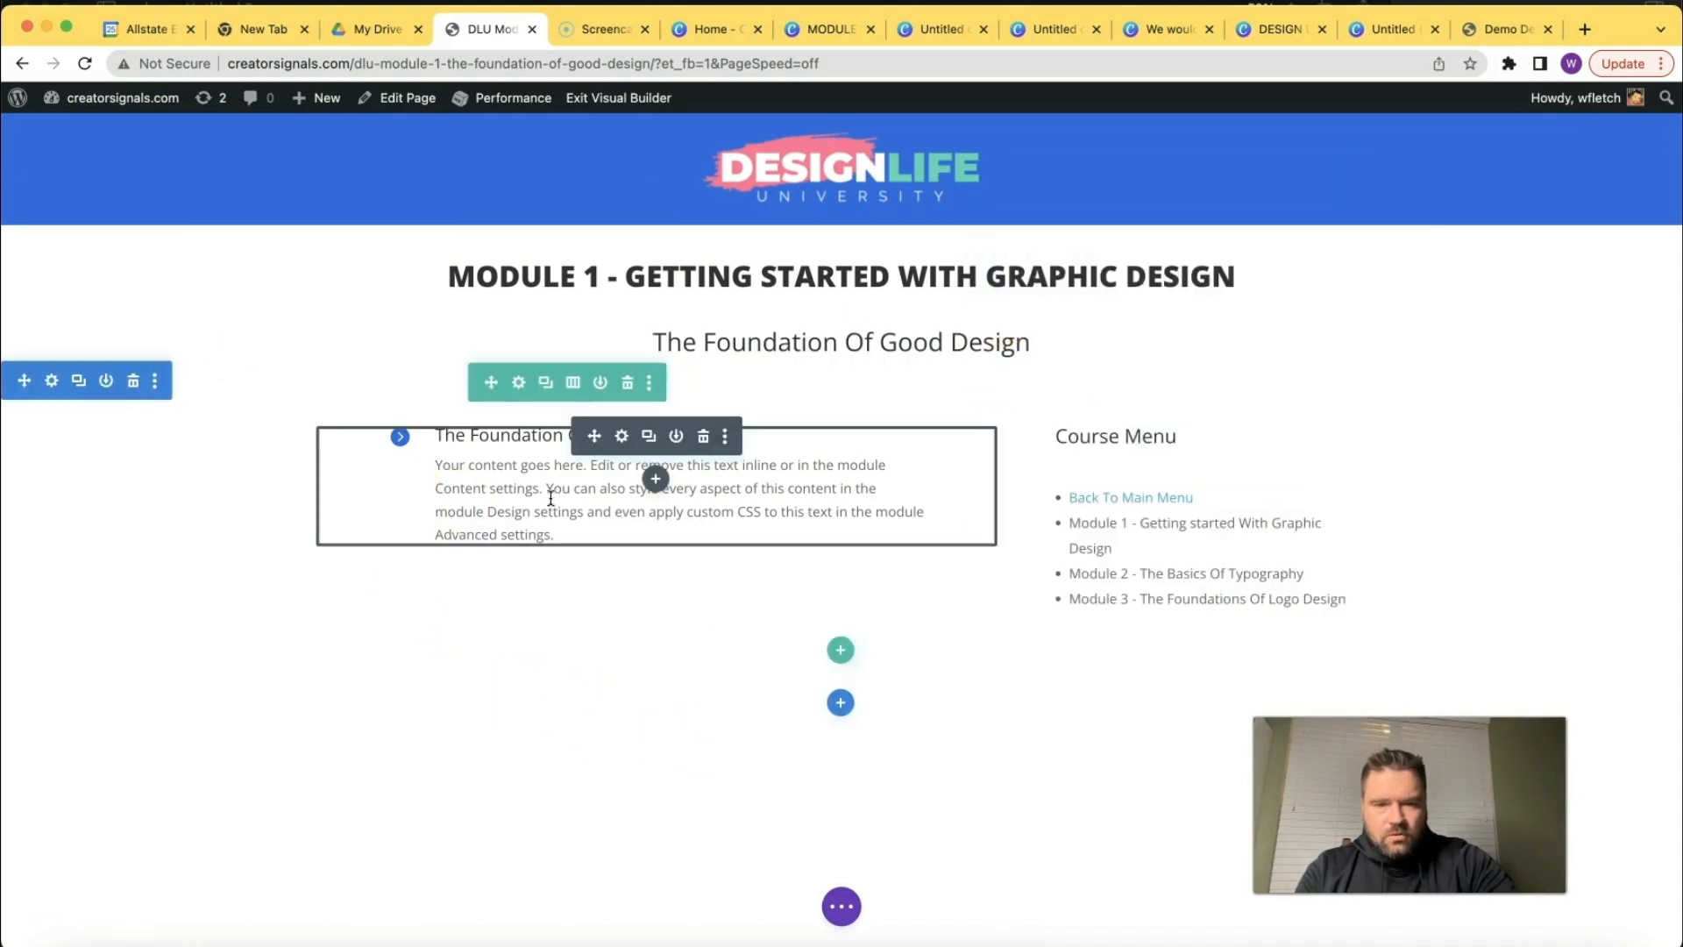
# Add a Video module with its default video to the lesson content column and place it above the blurb.
pyautogui.click(438, 436)
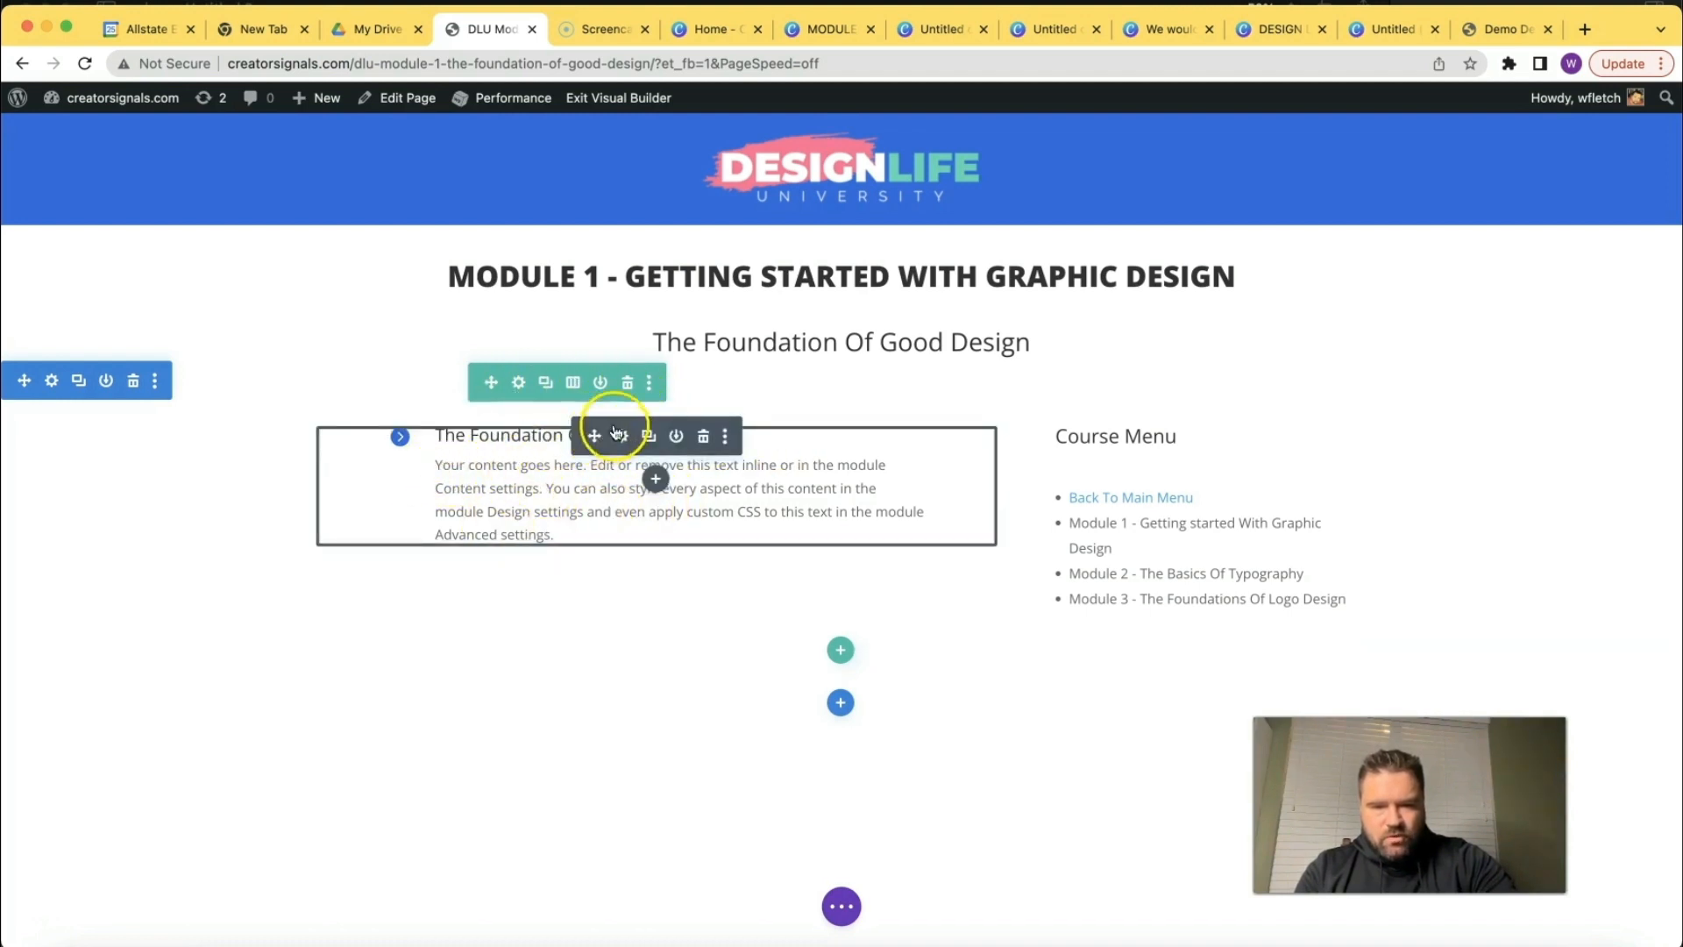
pyautogui.click(656, 482)
pyautogui.click(550, 631)
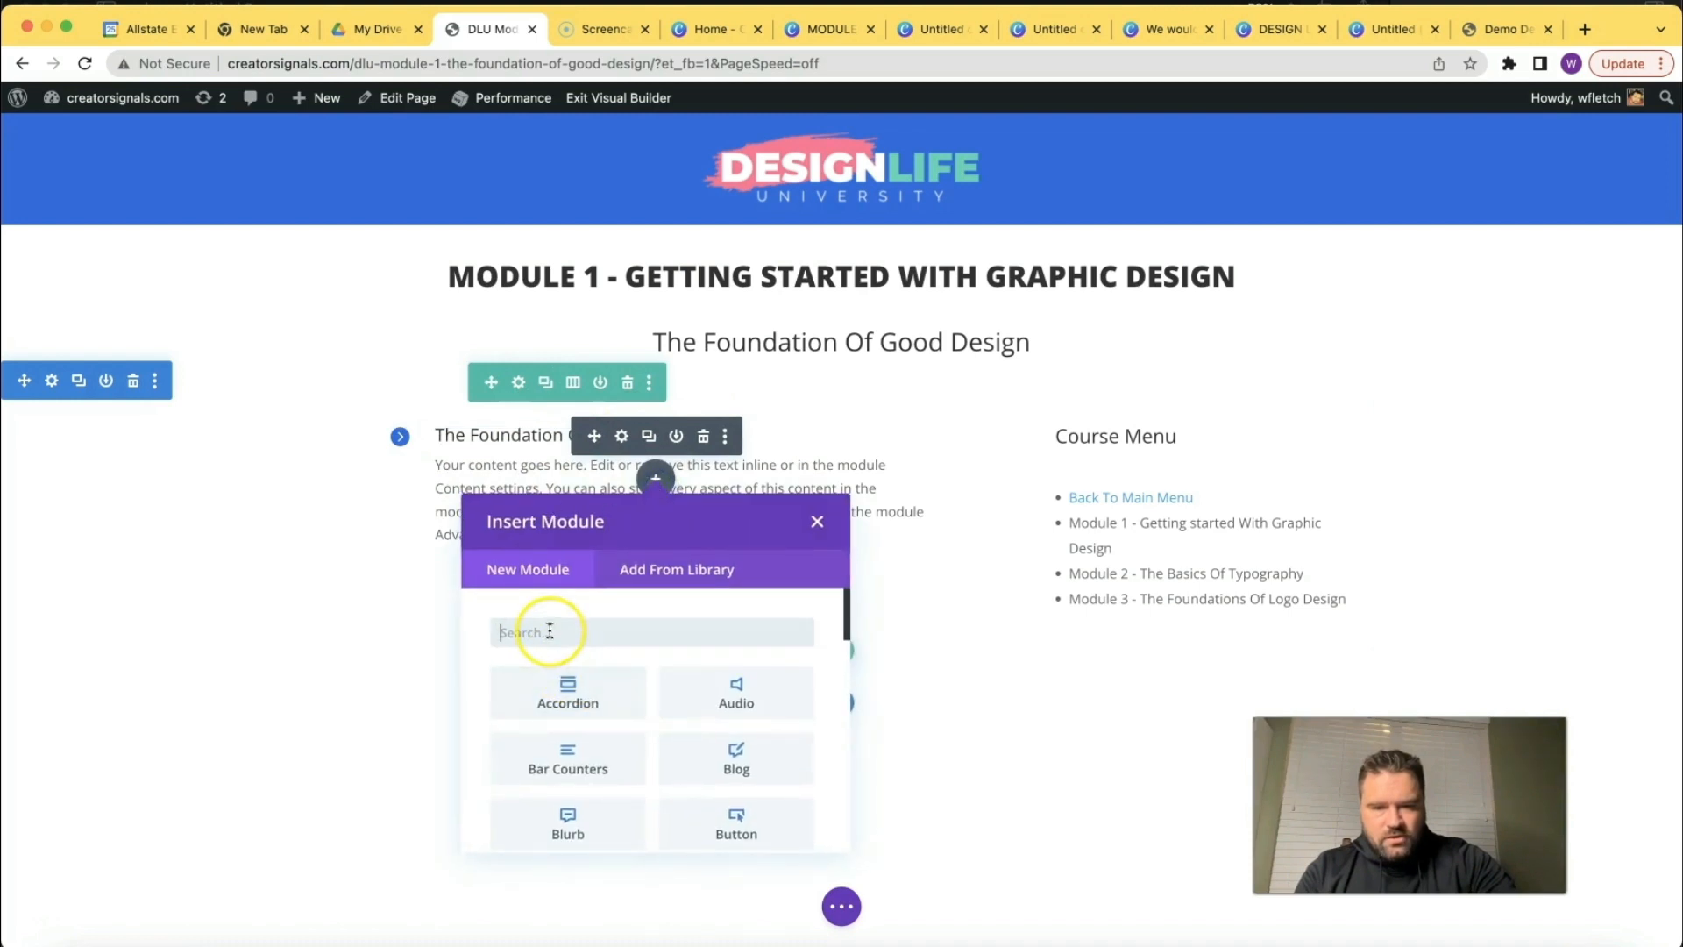
pyautogui.write('video')
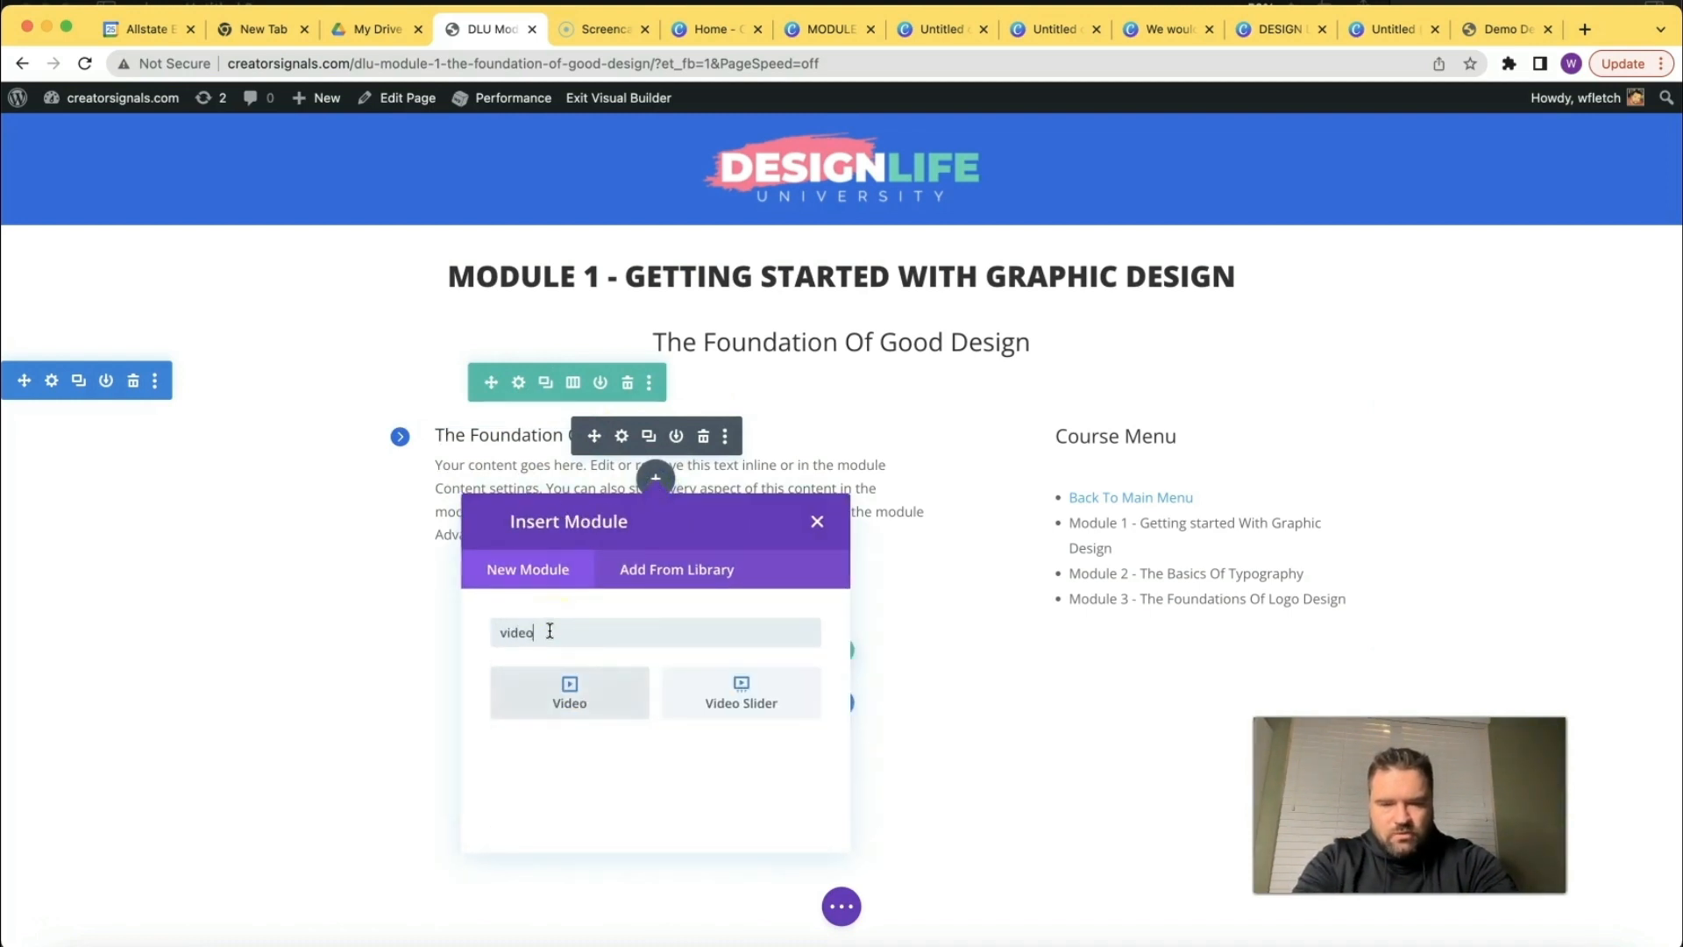
pyautogui.click(587, 701)
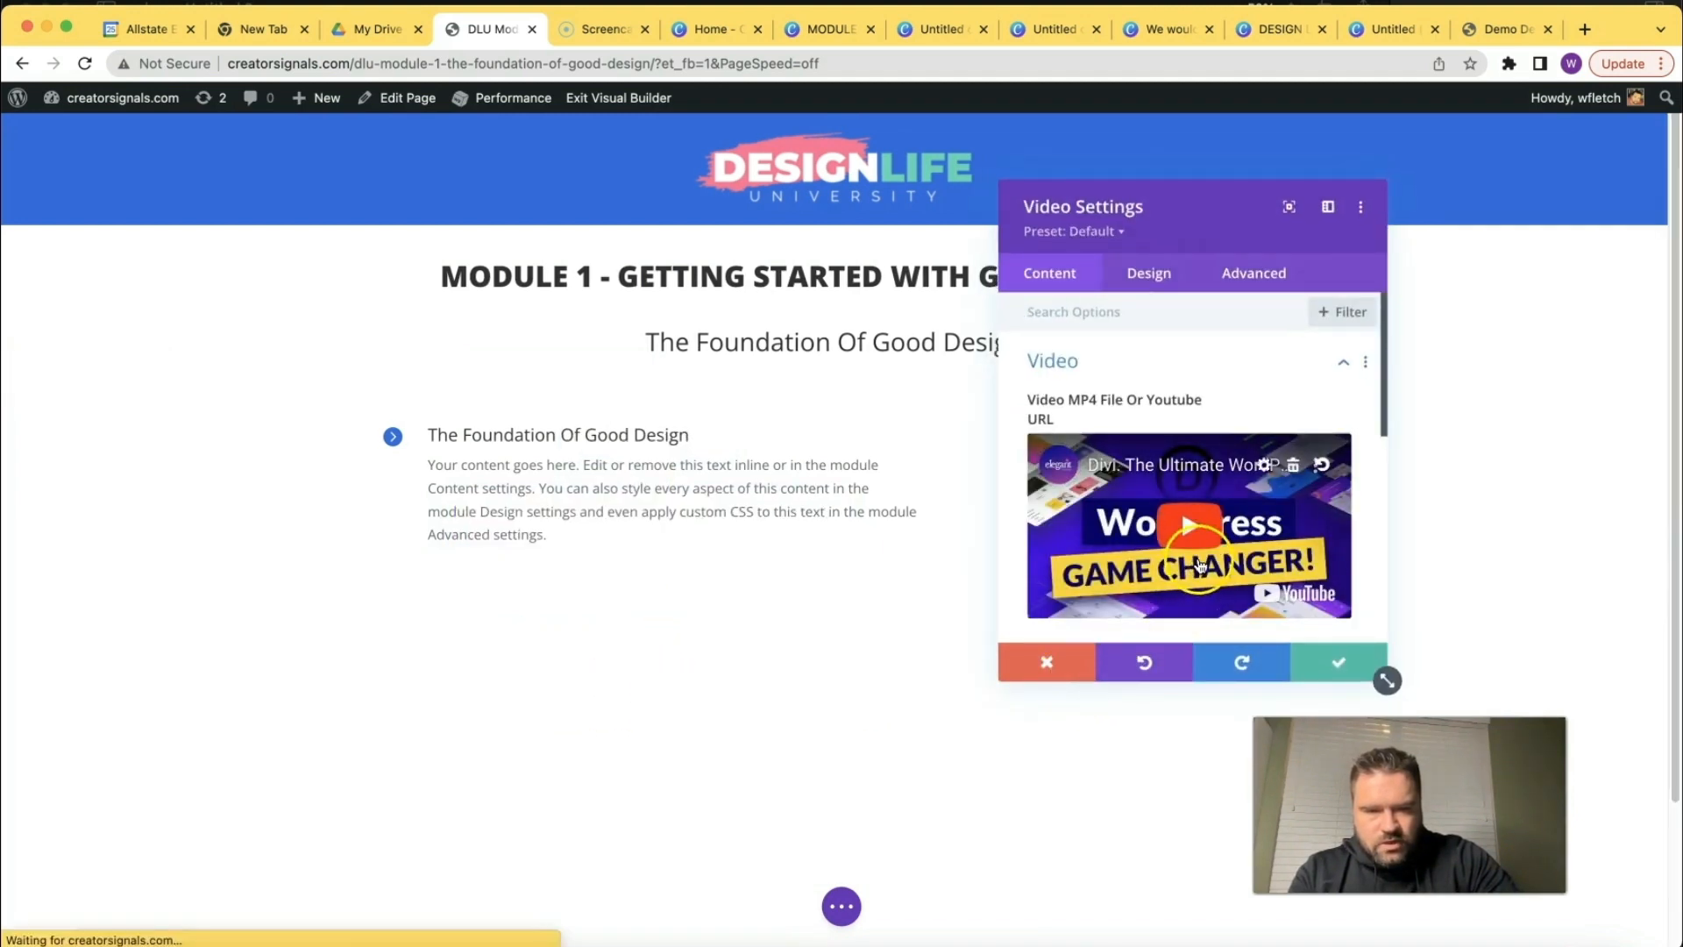
pyautogui.click(1348, 672)
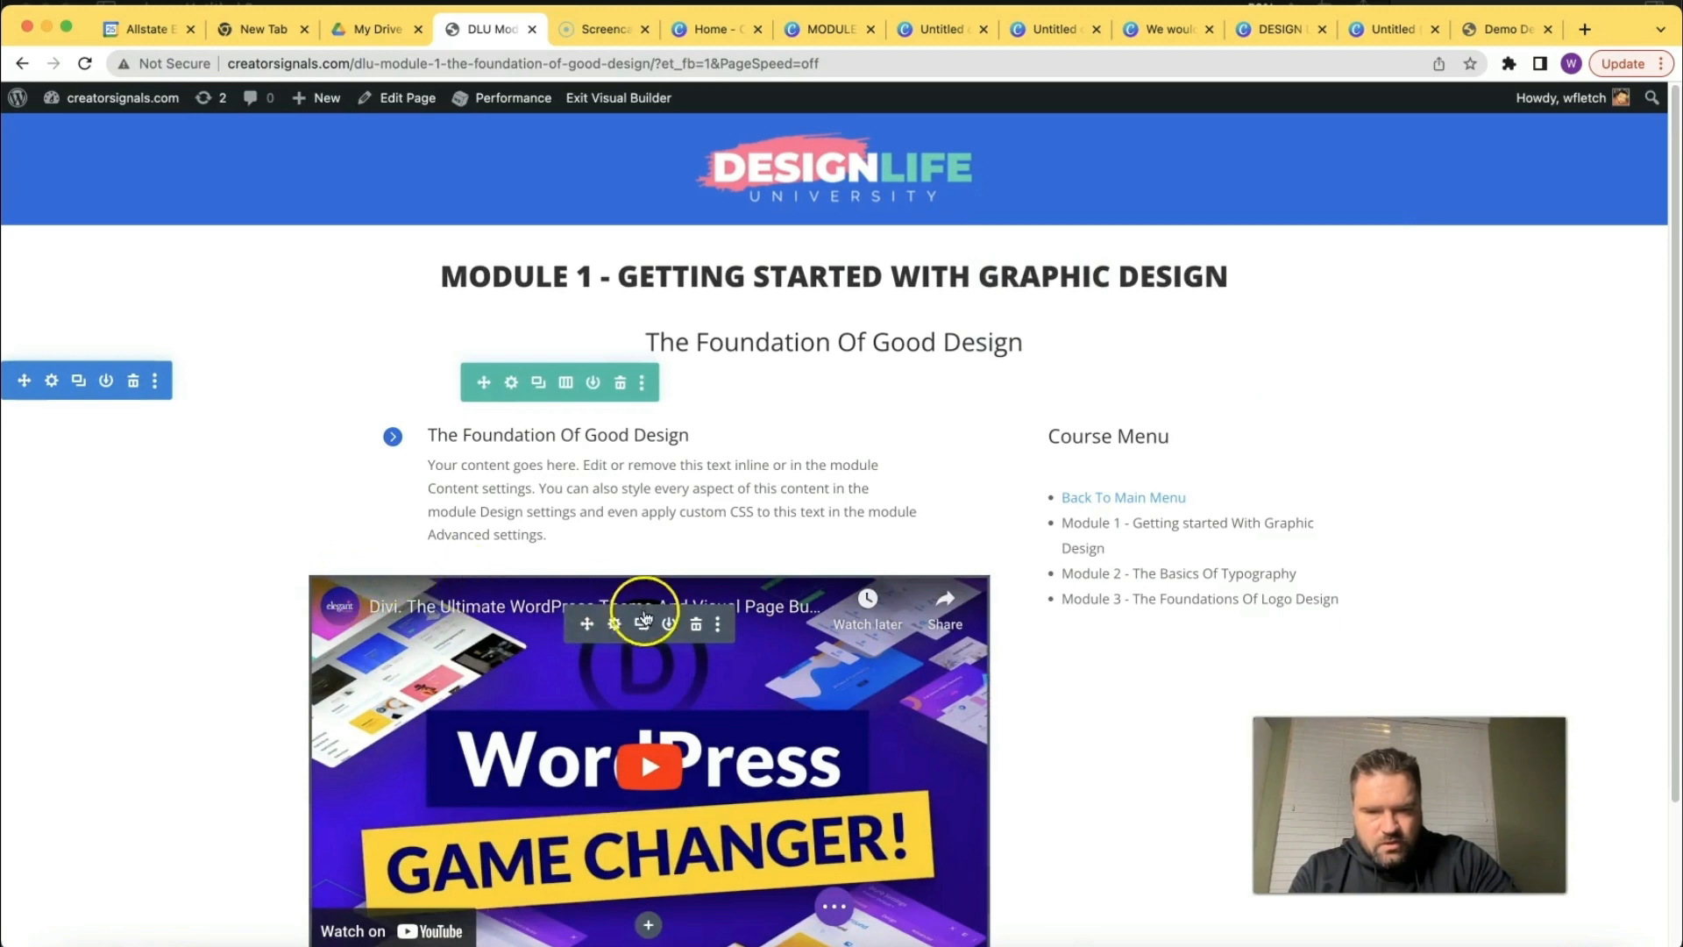
pyautogui.moveTo(586, 624); pyautogui.dragTo(618, 458)
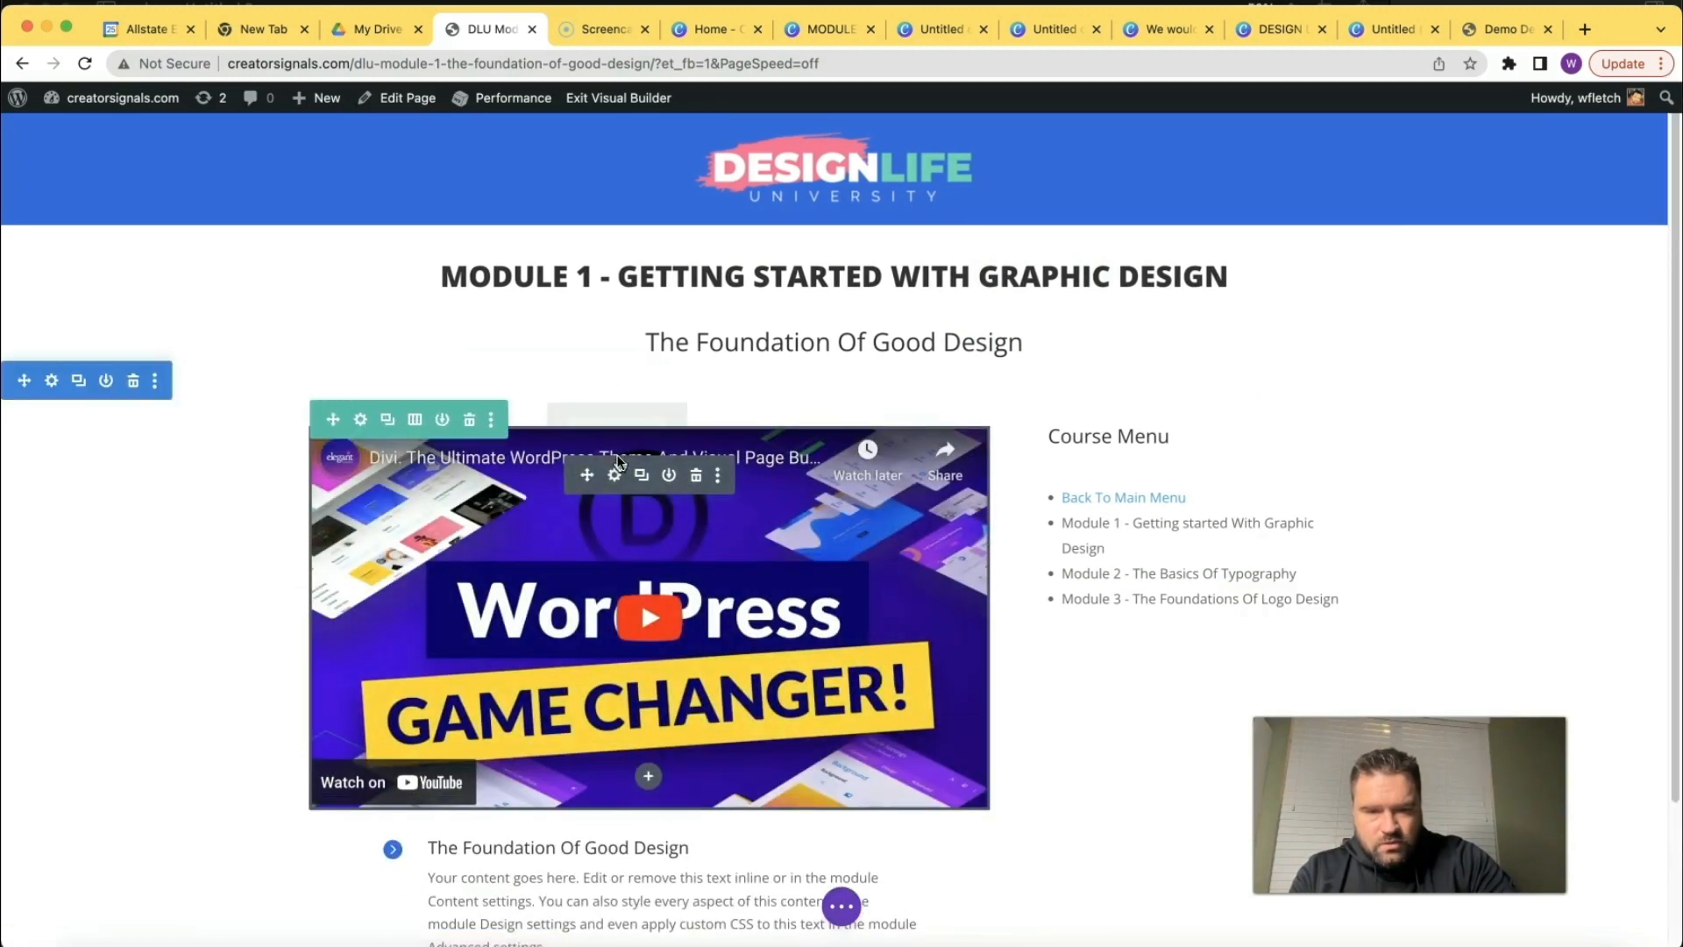
# Set the video module's width to 78%, align it to the center and save its settings.
pyautogui.click(614, 476)
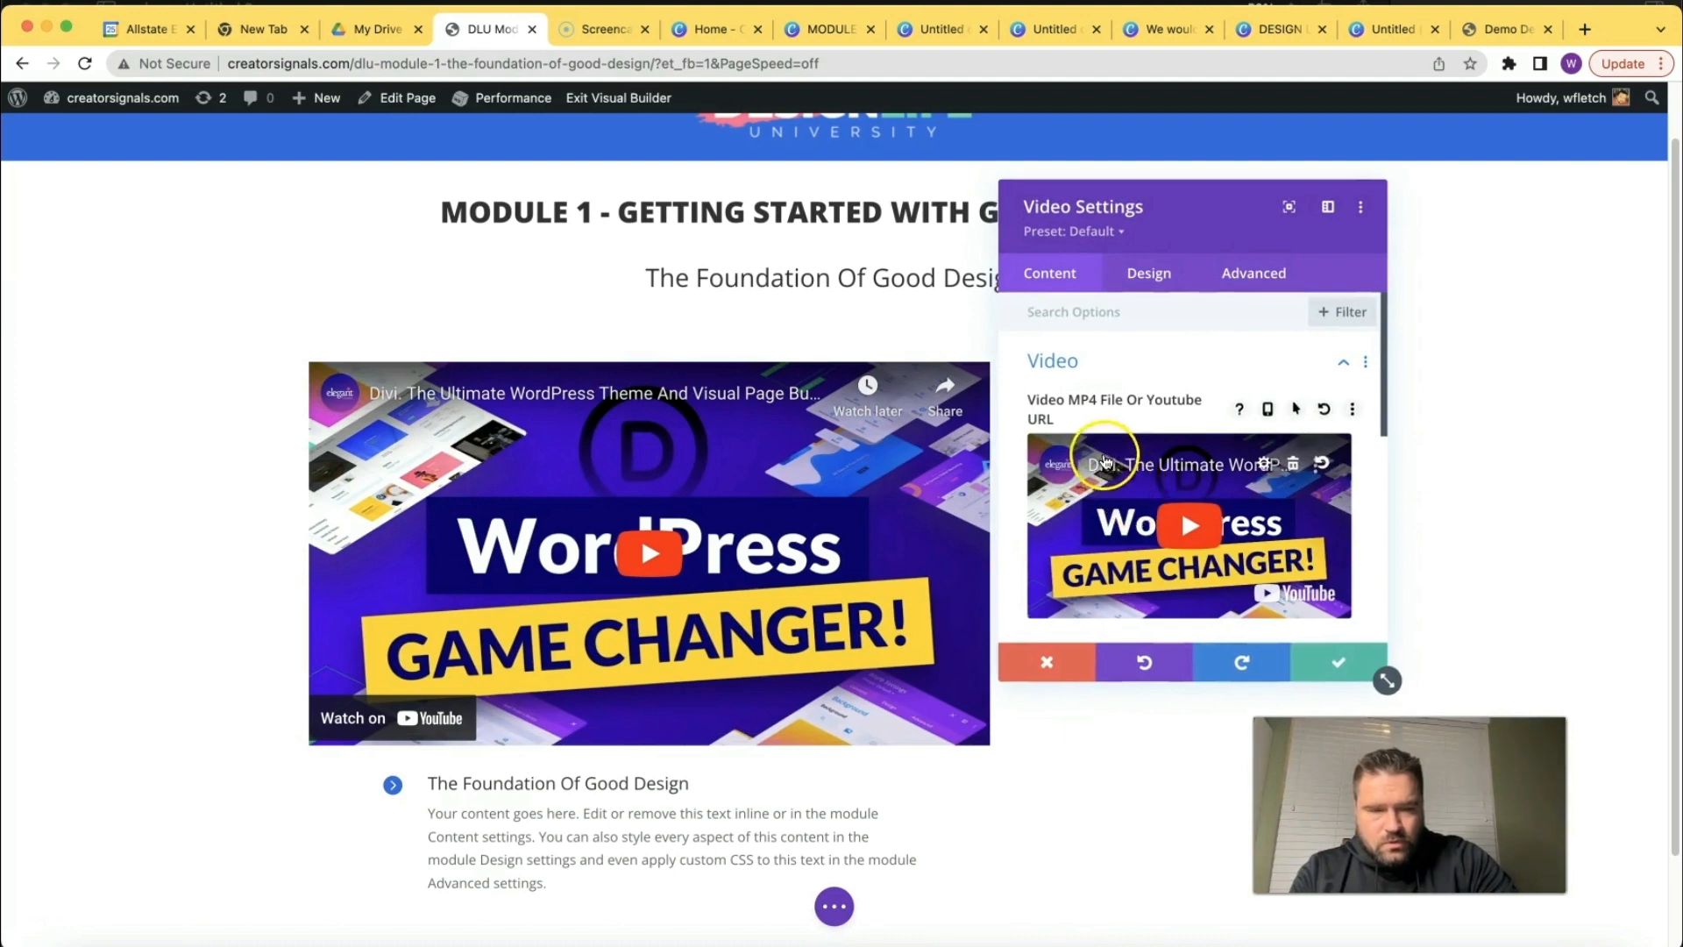
pyautogui.click(1155, 272)
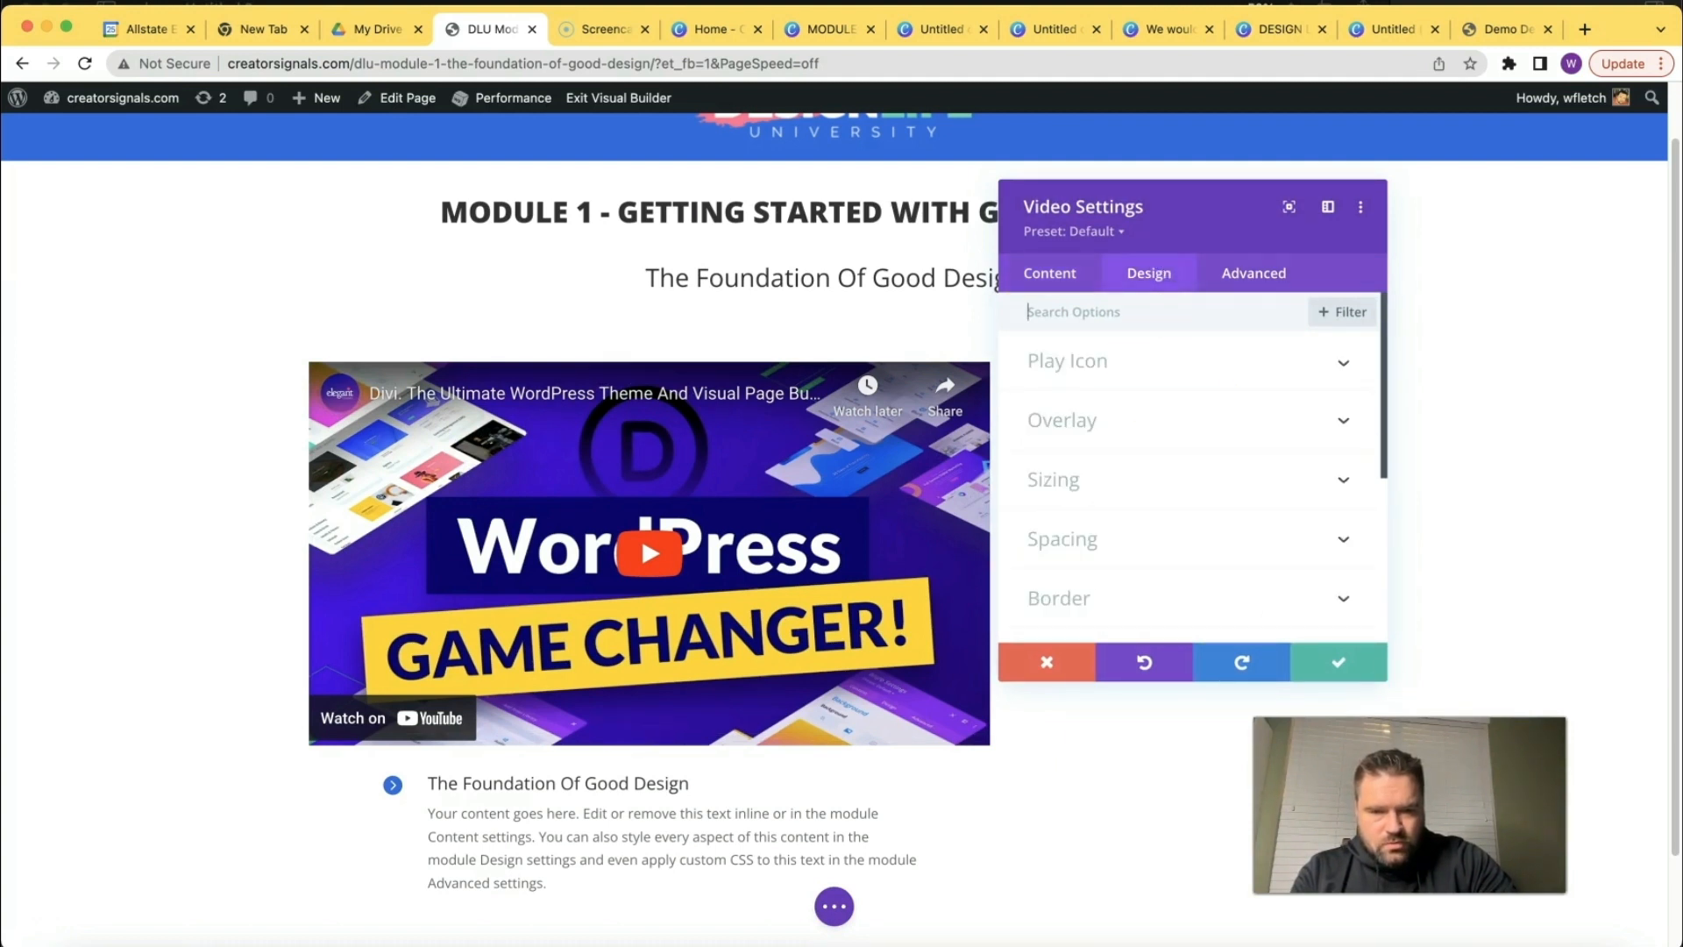
pyautogui.click(1177, 479)
pyautogui.moveTo(1228, 396); pyautogui.dragTo(1193, 395)
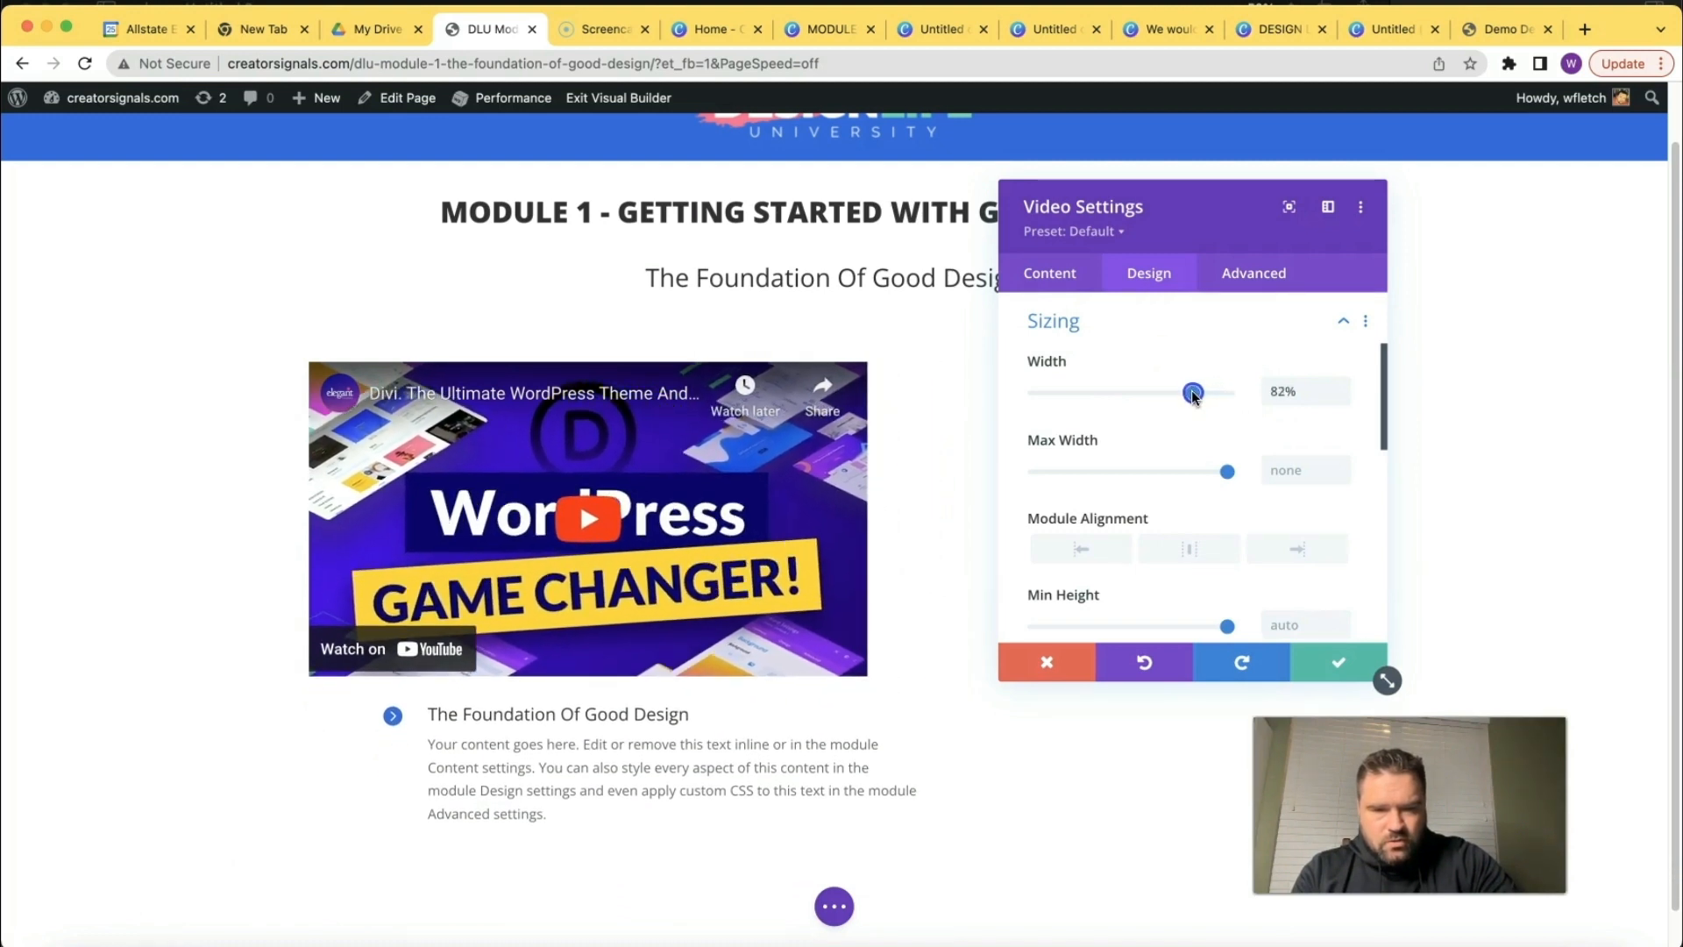
pyautogui.click(1184, 547)
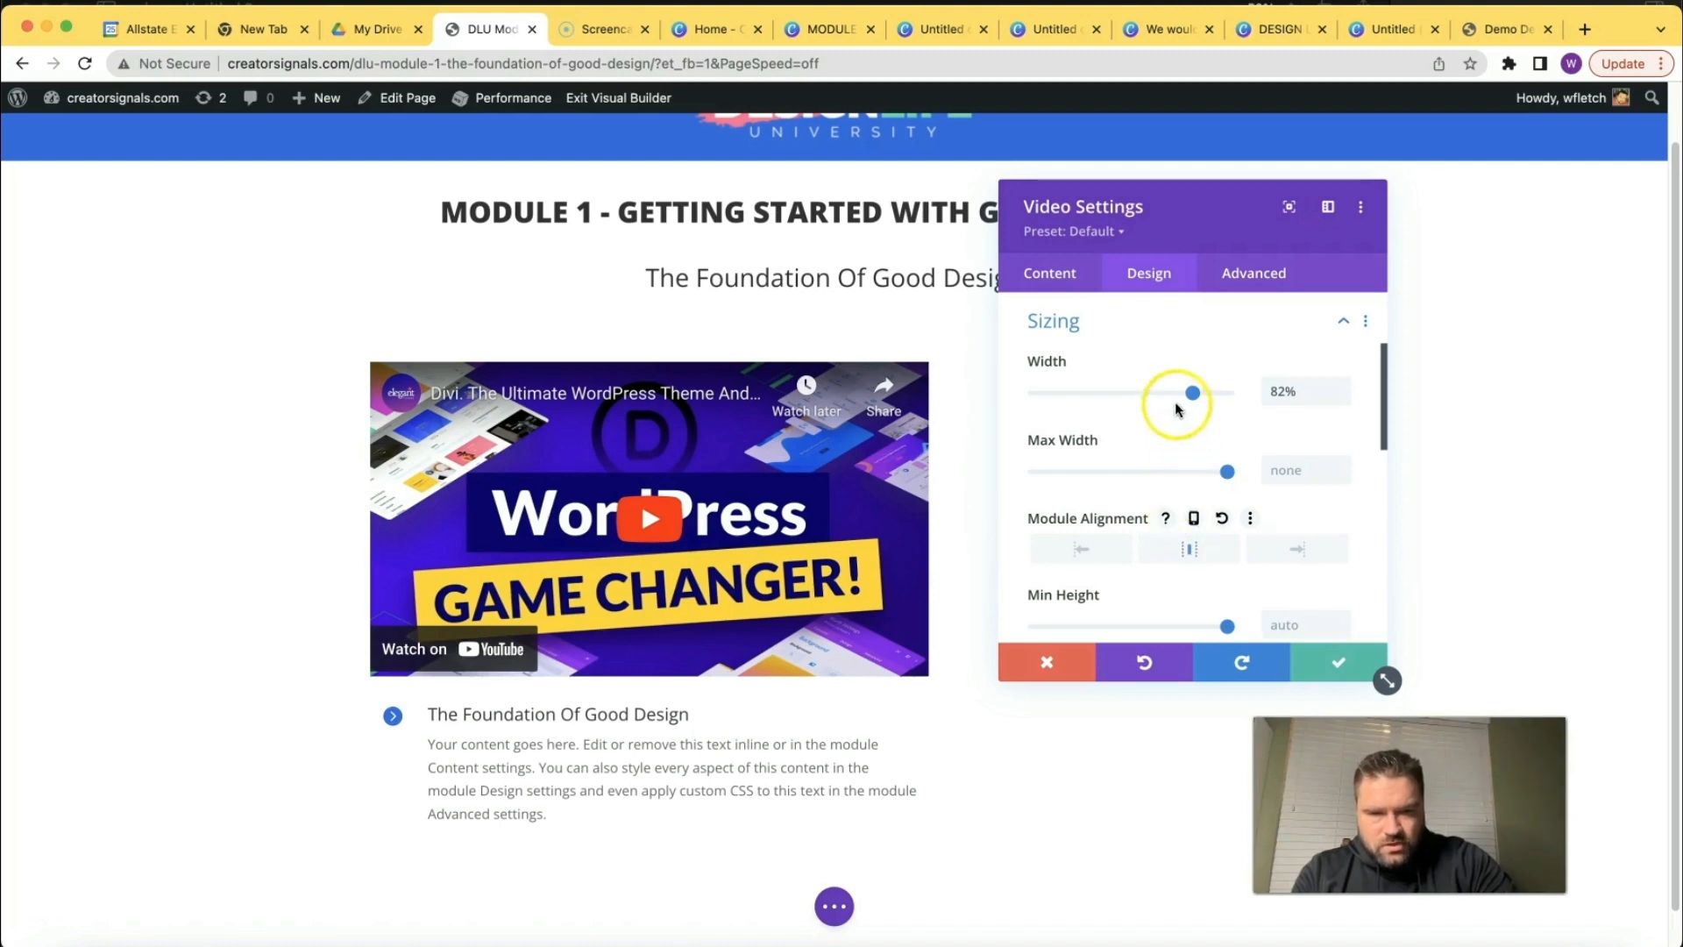
pyautogui.moveTo(1192, 393); pyautogui.dragTo(1187, 396)
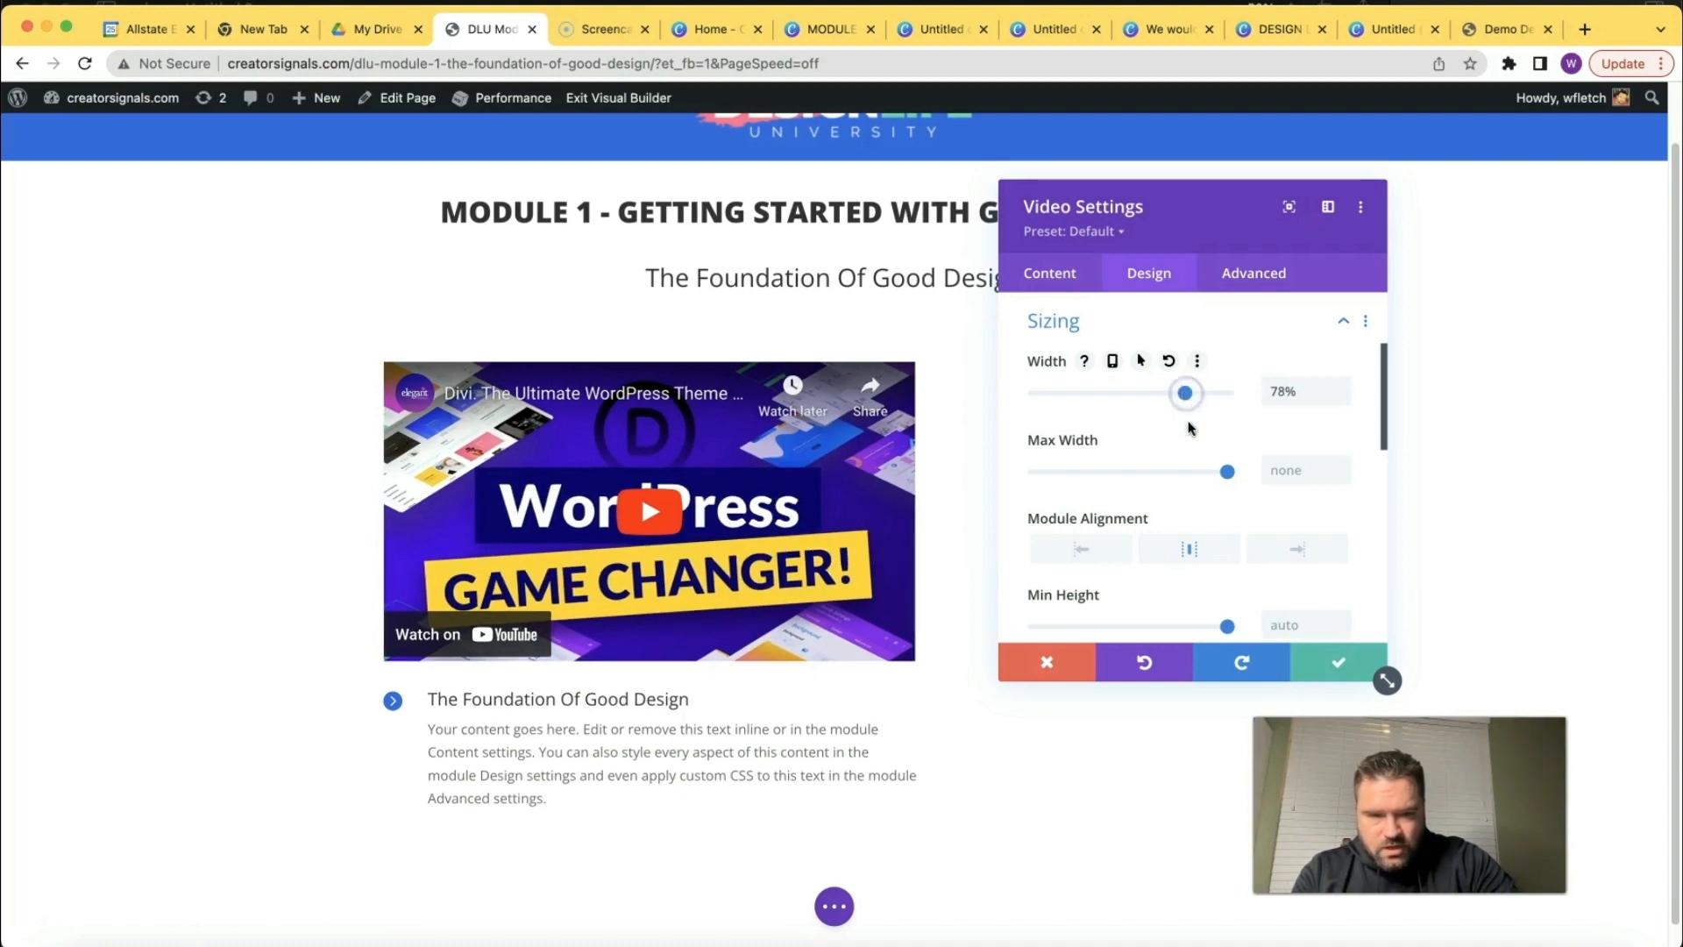
pyautogui.scroll(-5, 1179, 566)
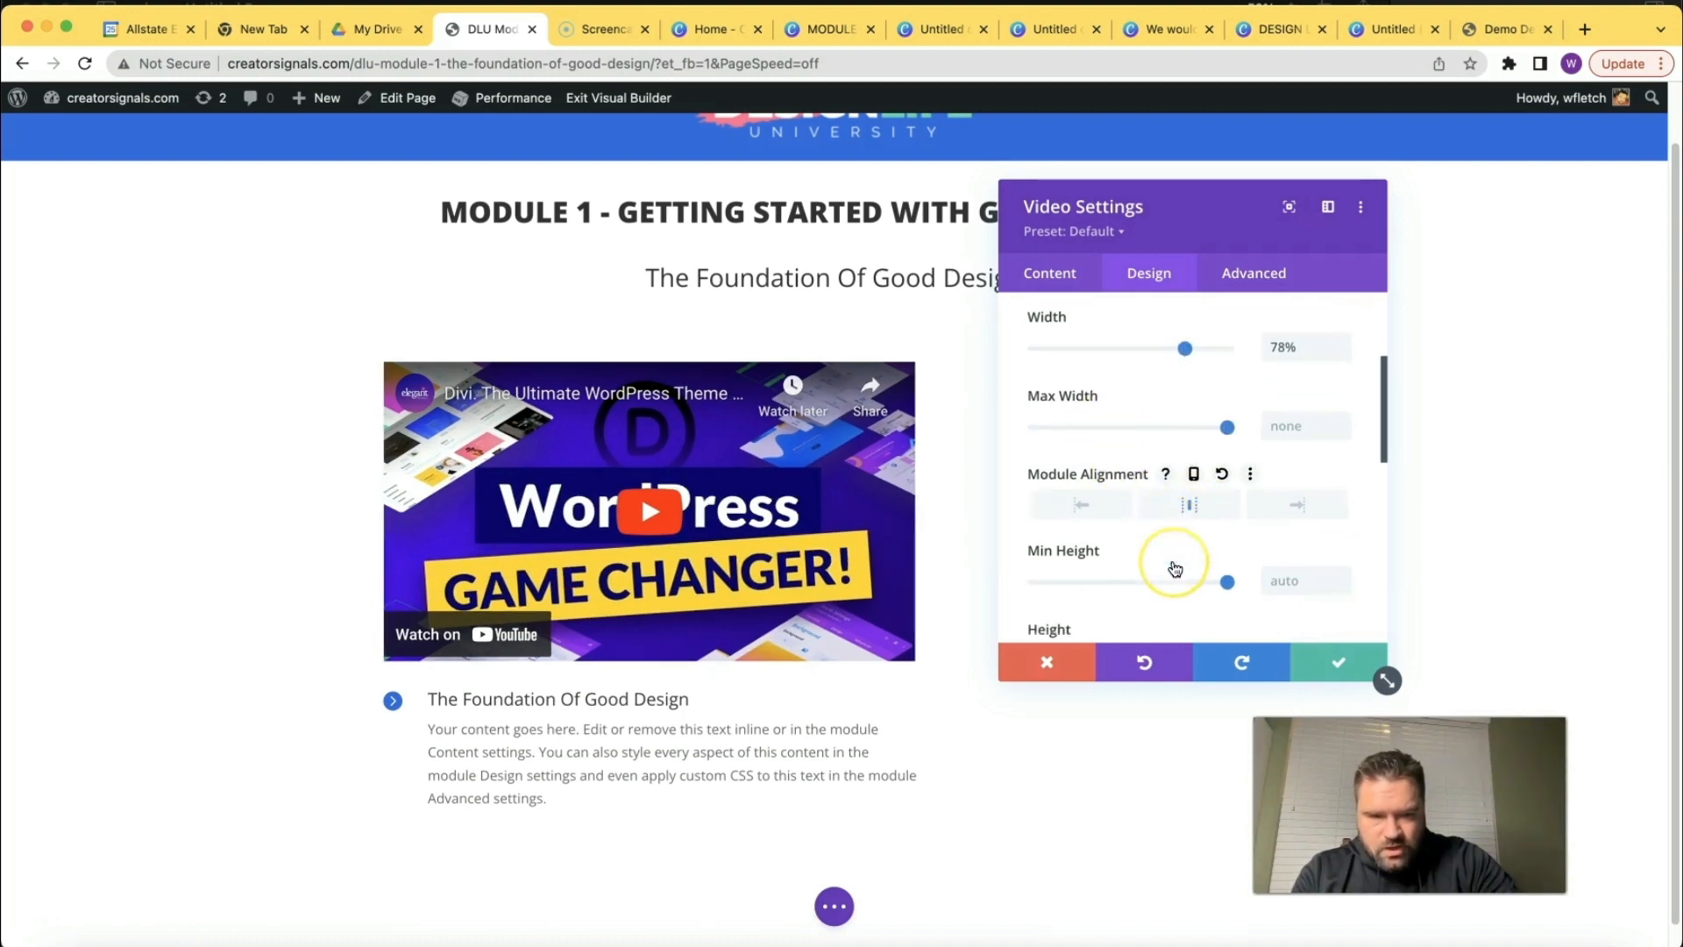
pyautogui.scroll(-3, 1174, 570)
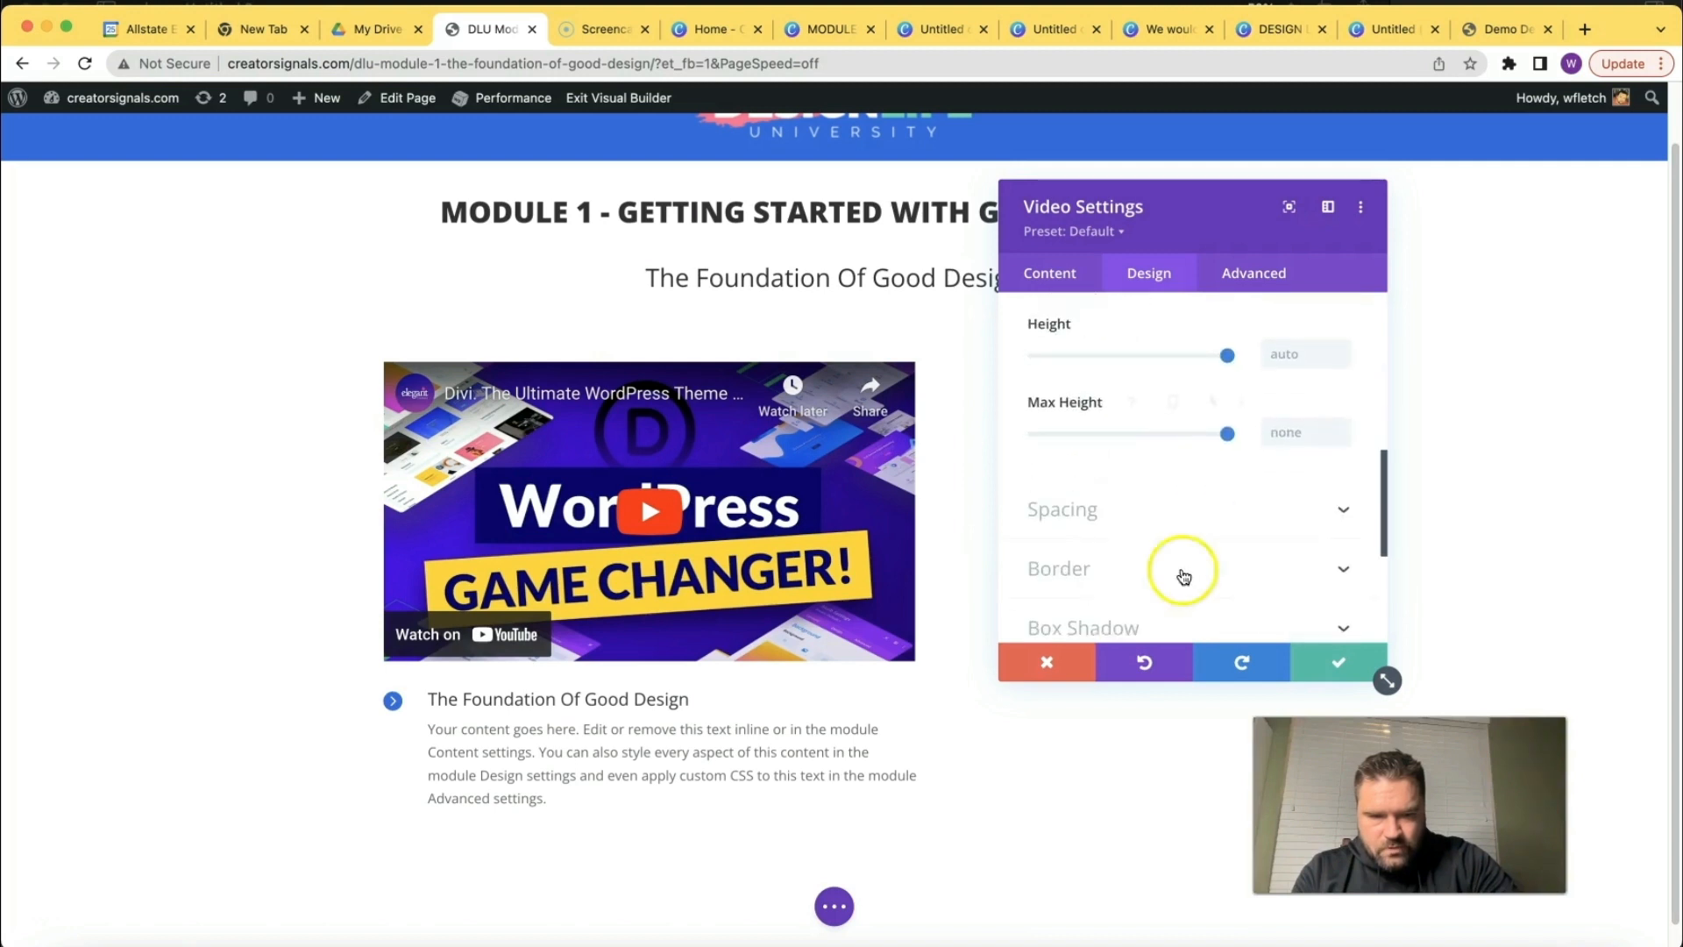
pyautogui.click(1325, 675)
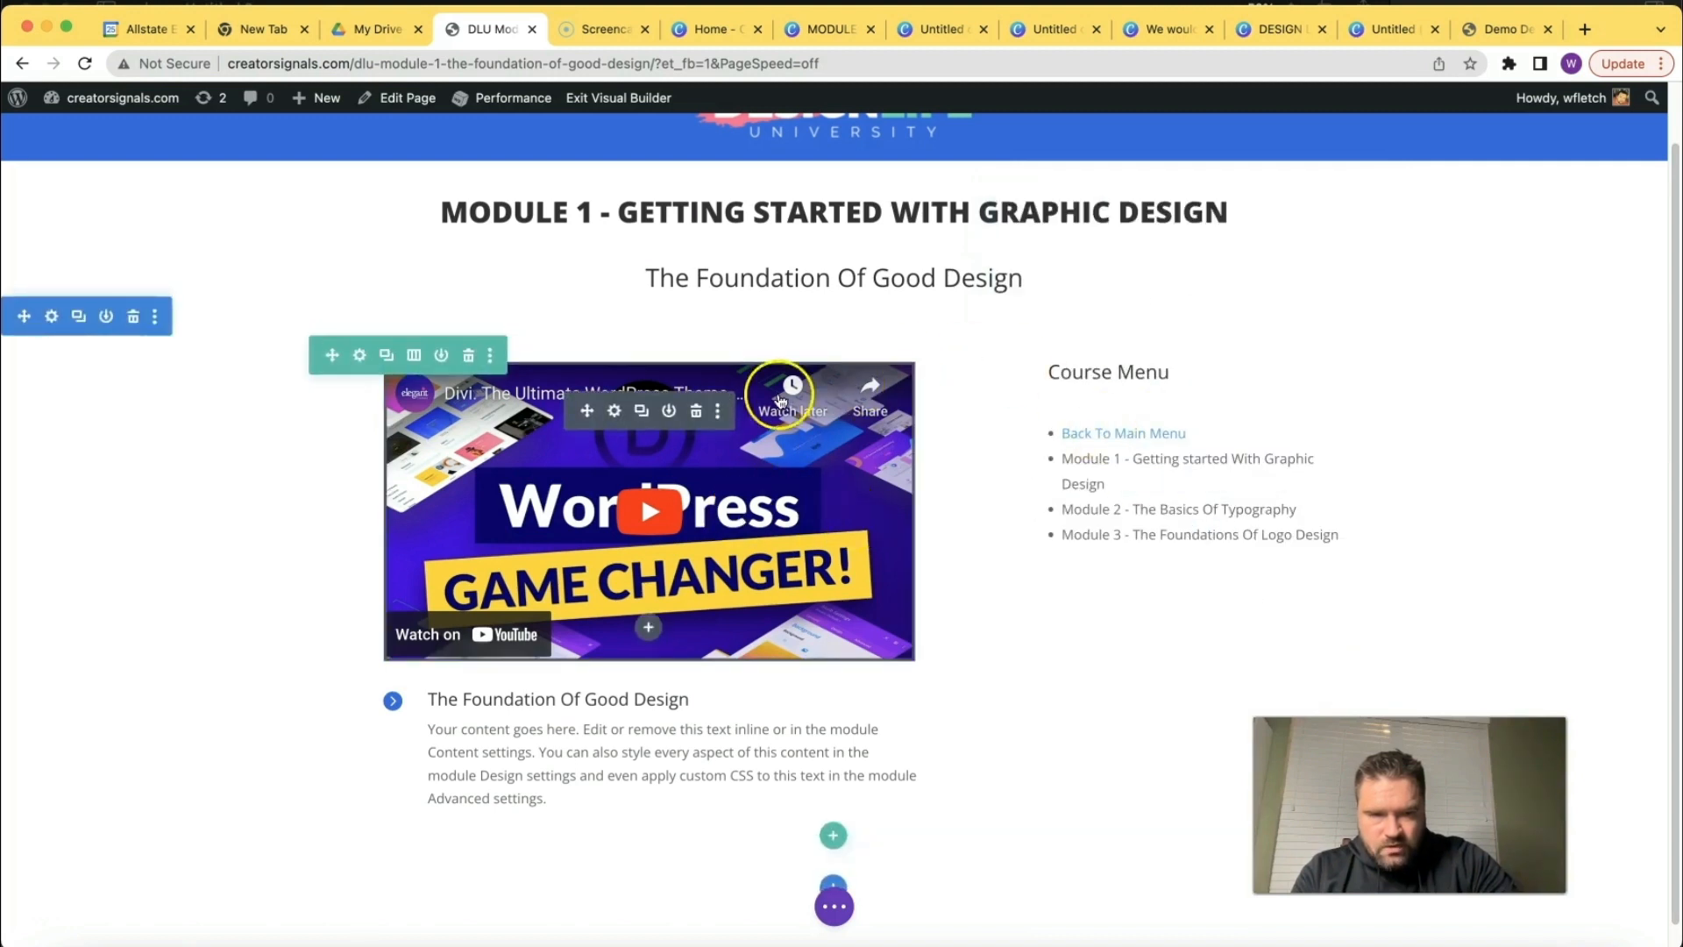
# Set the bottom padding of the row holding the module headings to 0px and save the row settings.
pyautogui.click(513, 156)
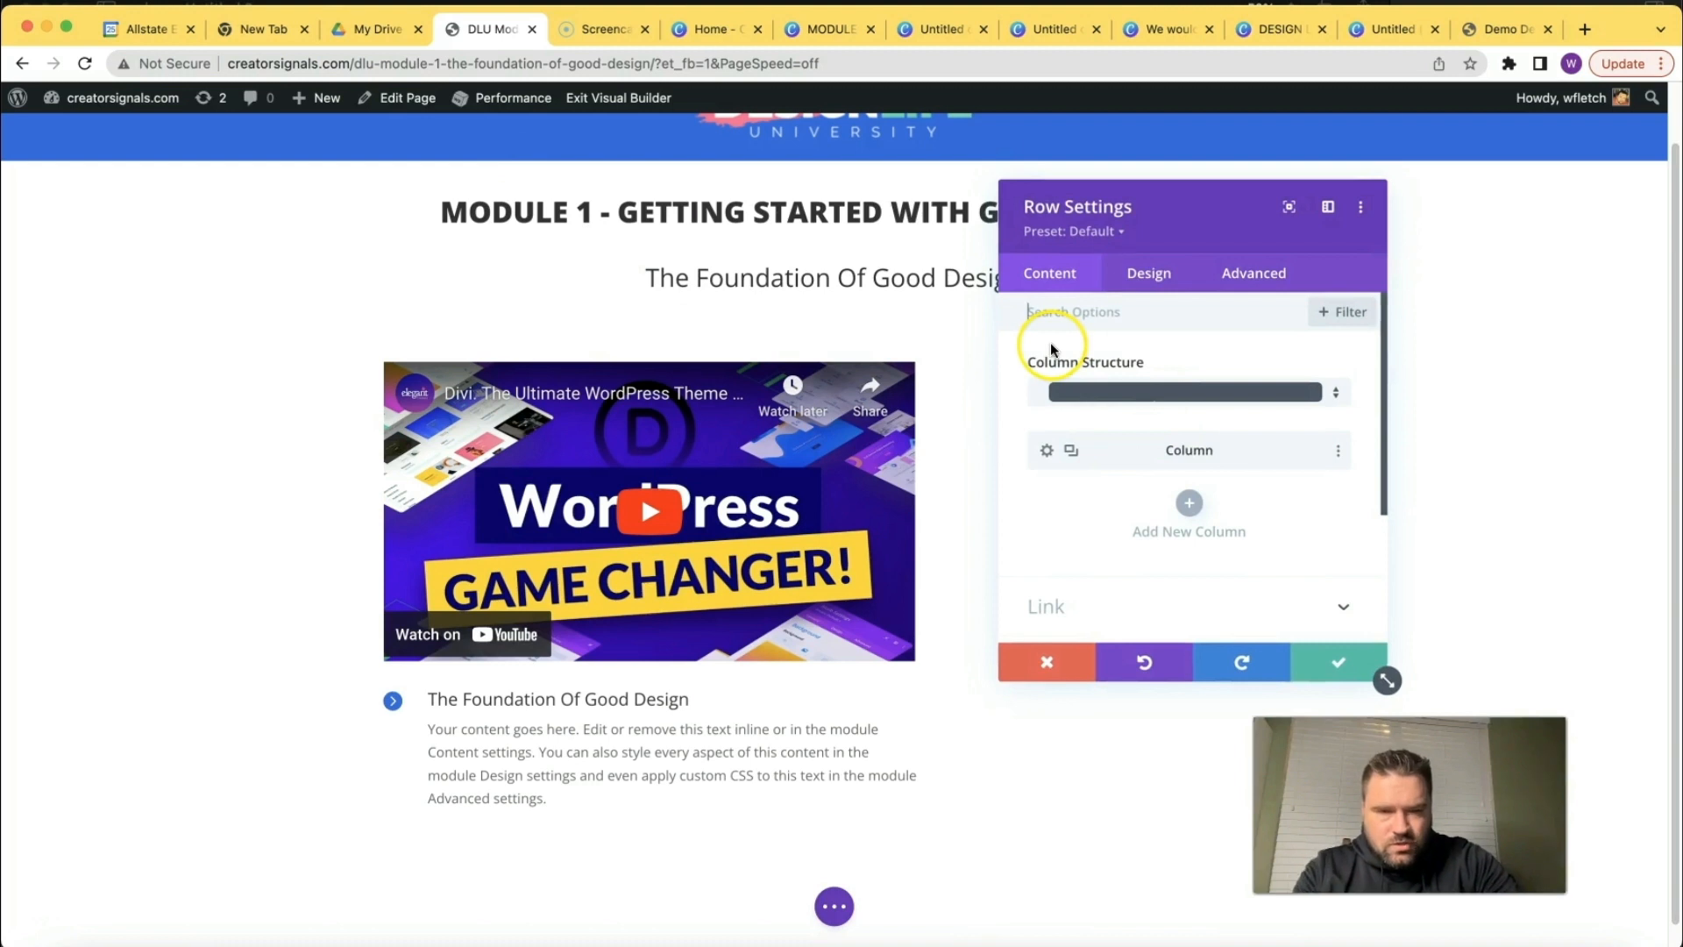
pyautogui.click(1148, 273)
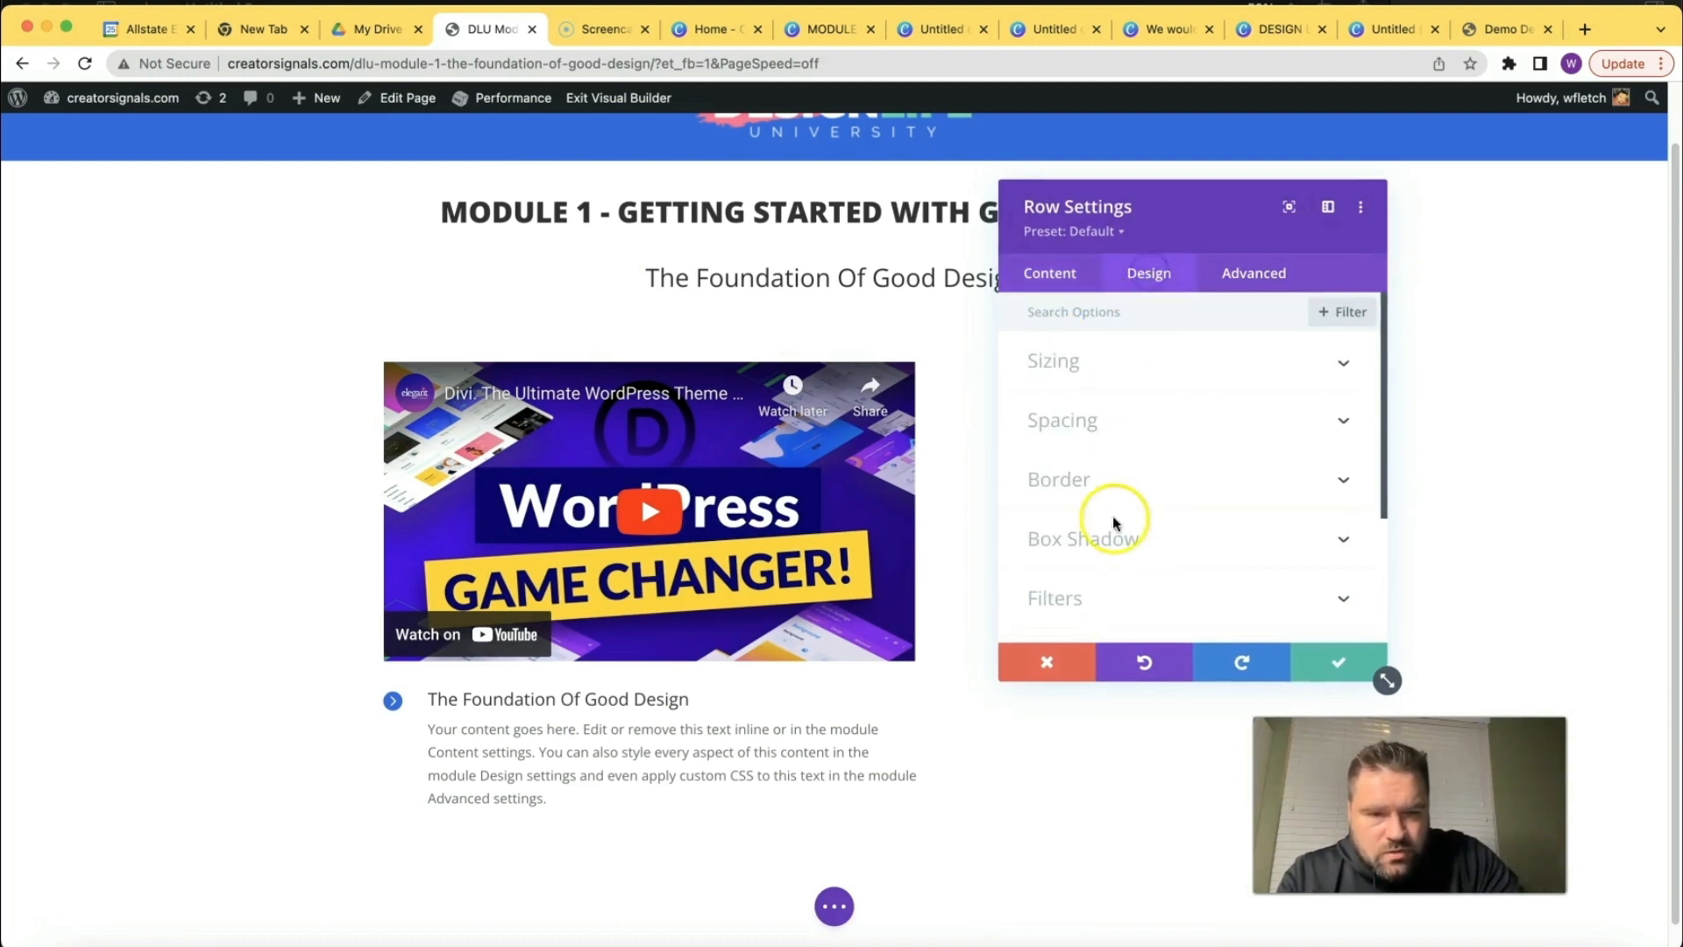
pyautogui.scroll(-3, 1127, 544)
pyautogui.scroll(2, 1085, 515)
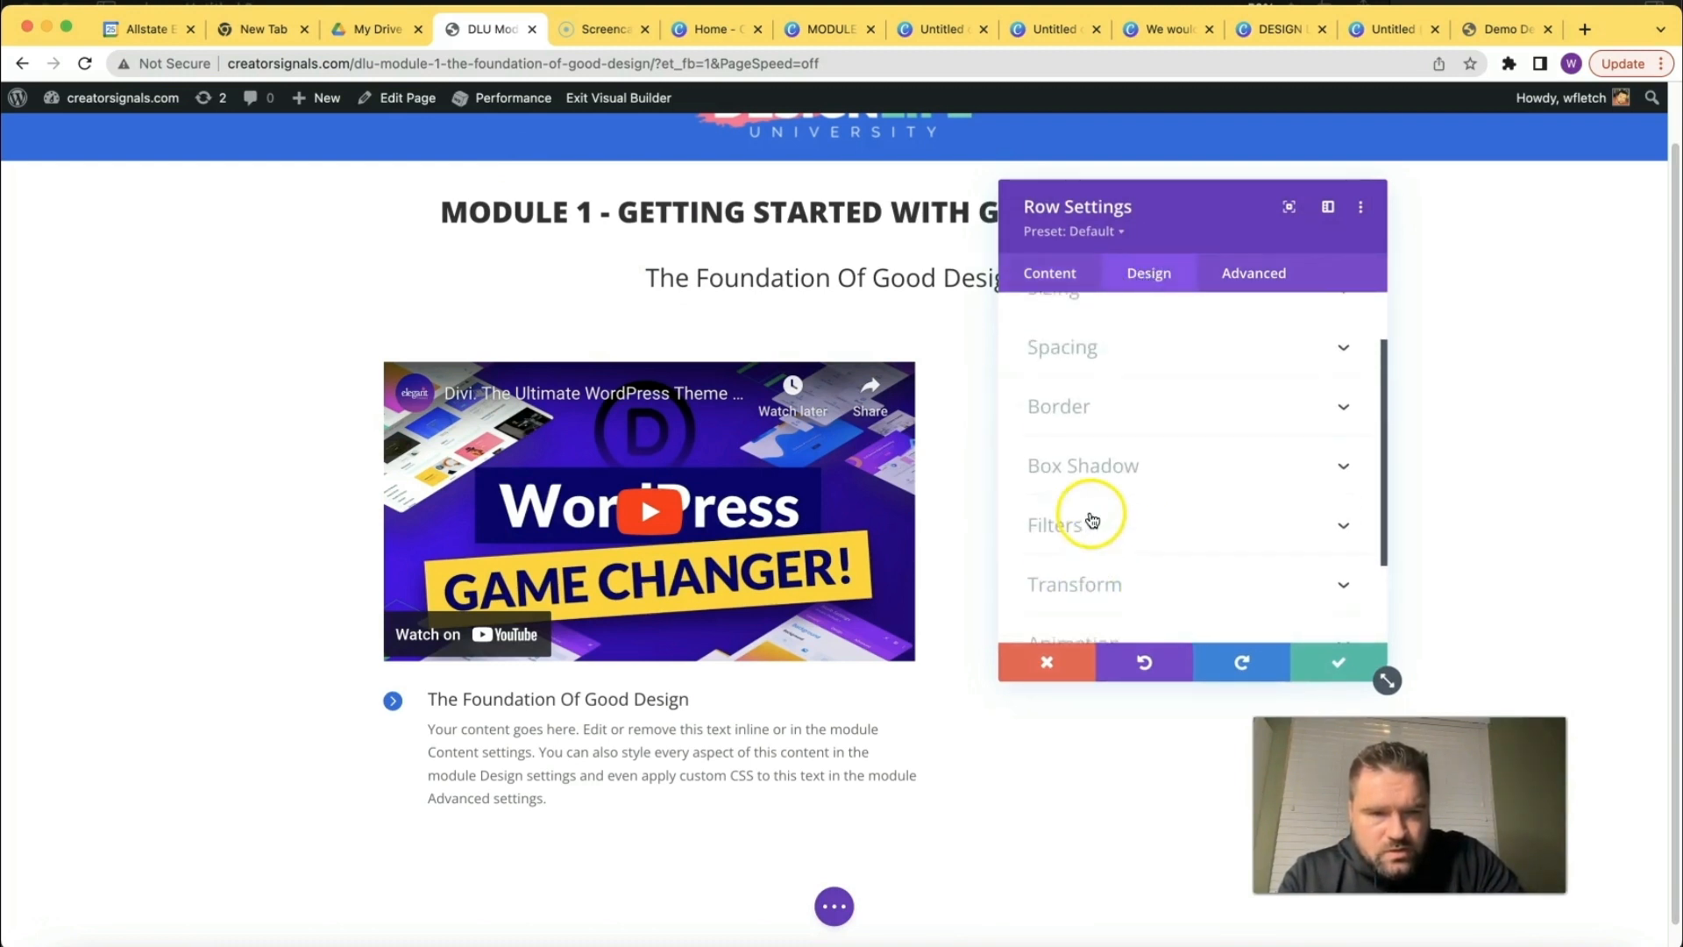
pyautogui.click(1143, 386)
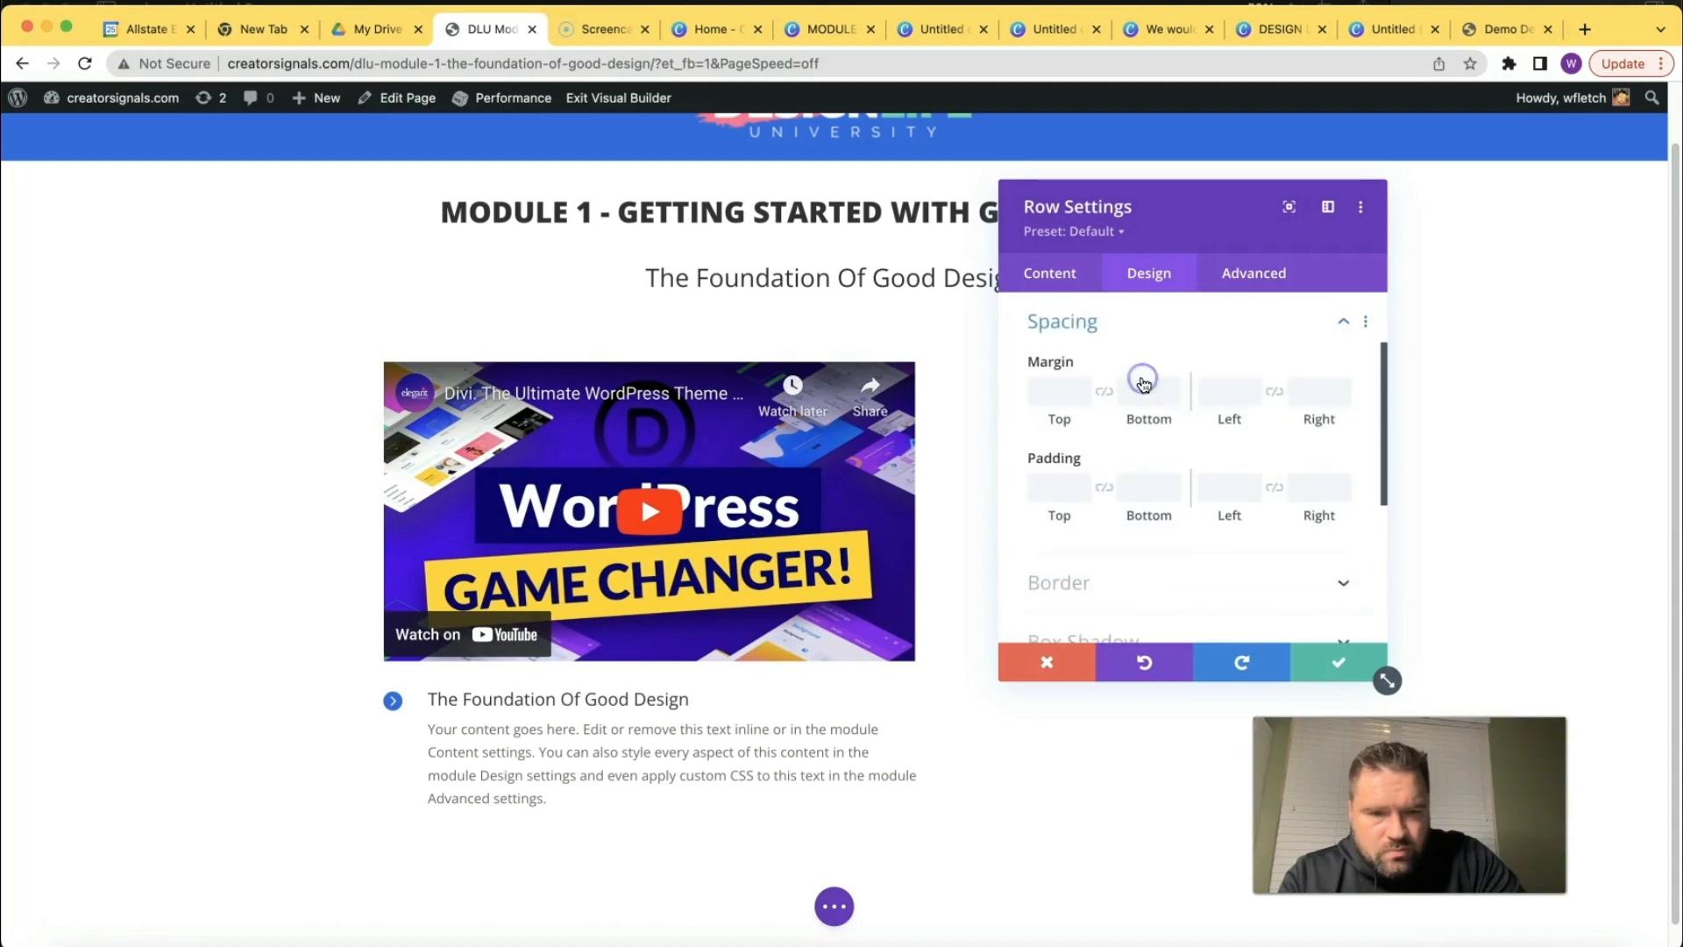
pyautogui.click(1145, 483)
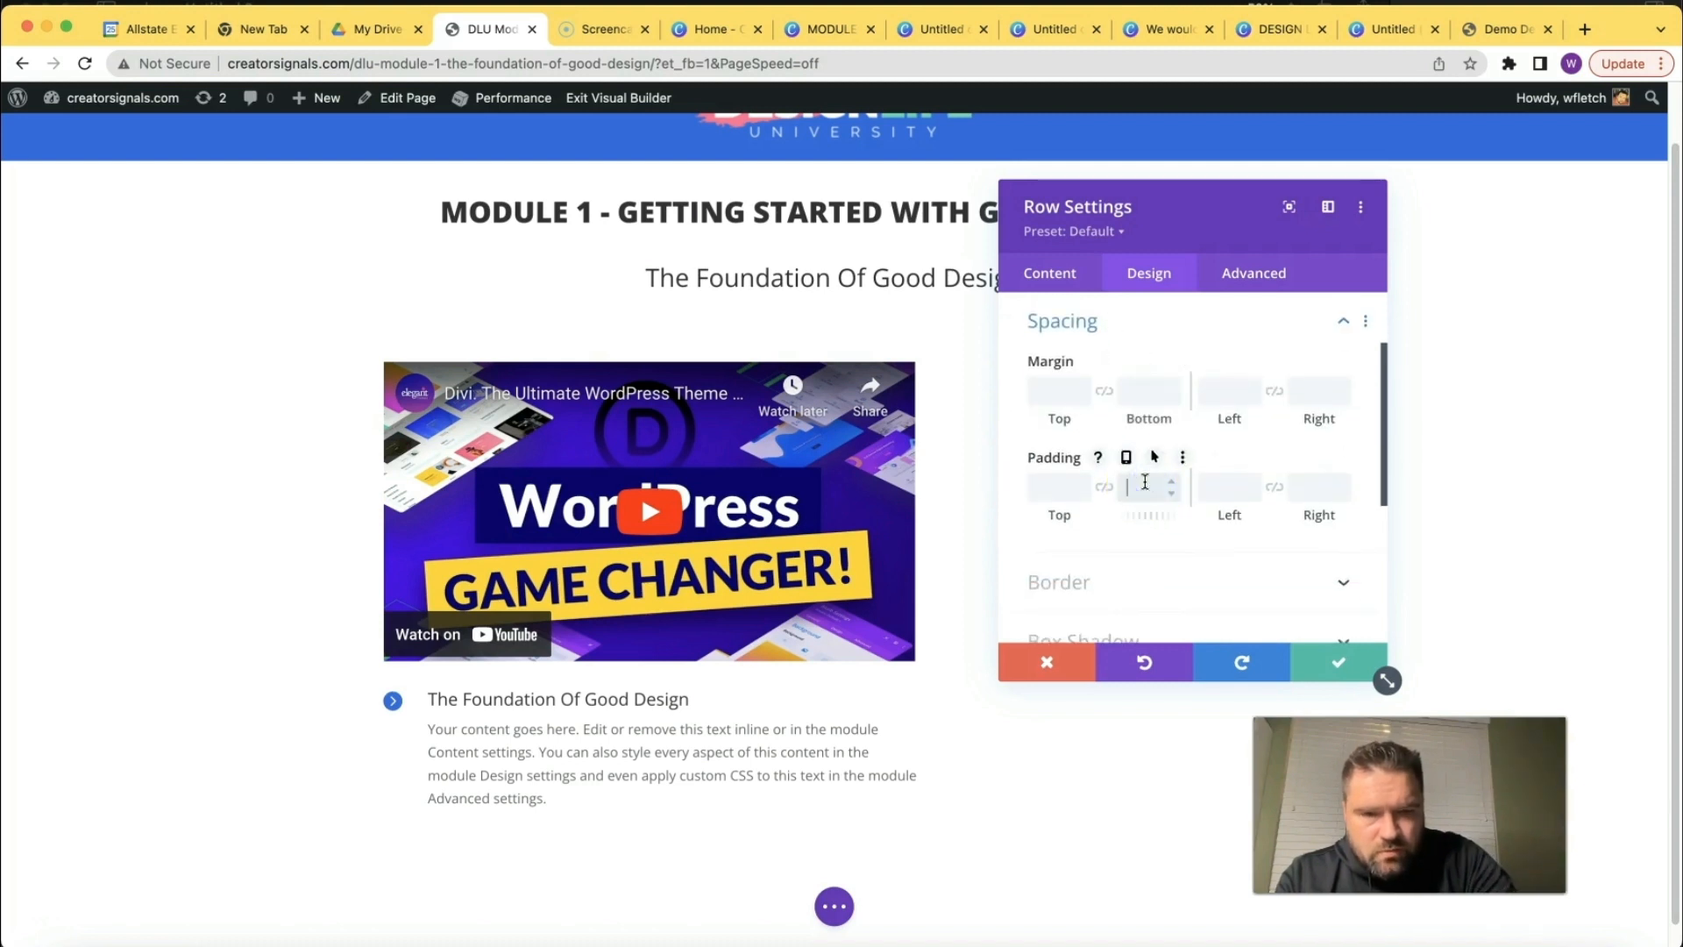
pyautogui.press('Tab')
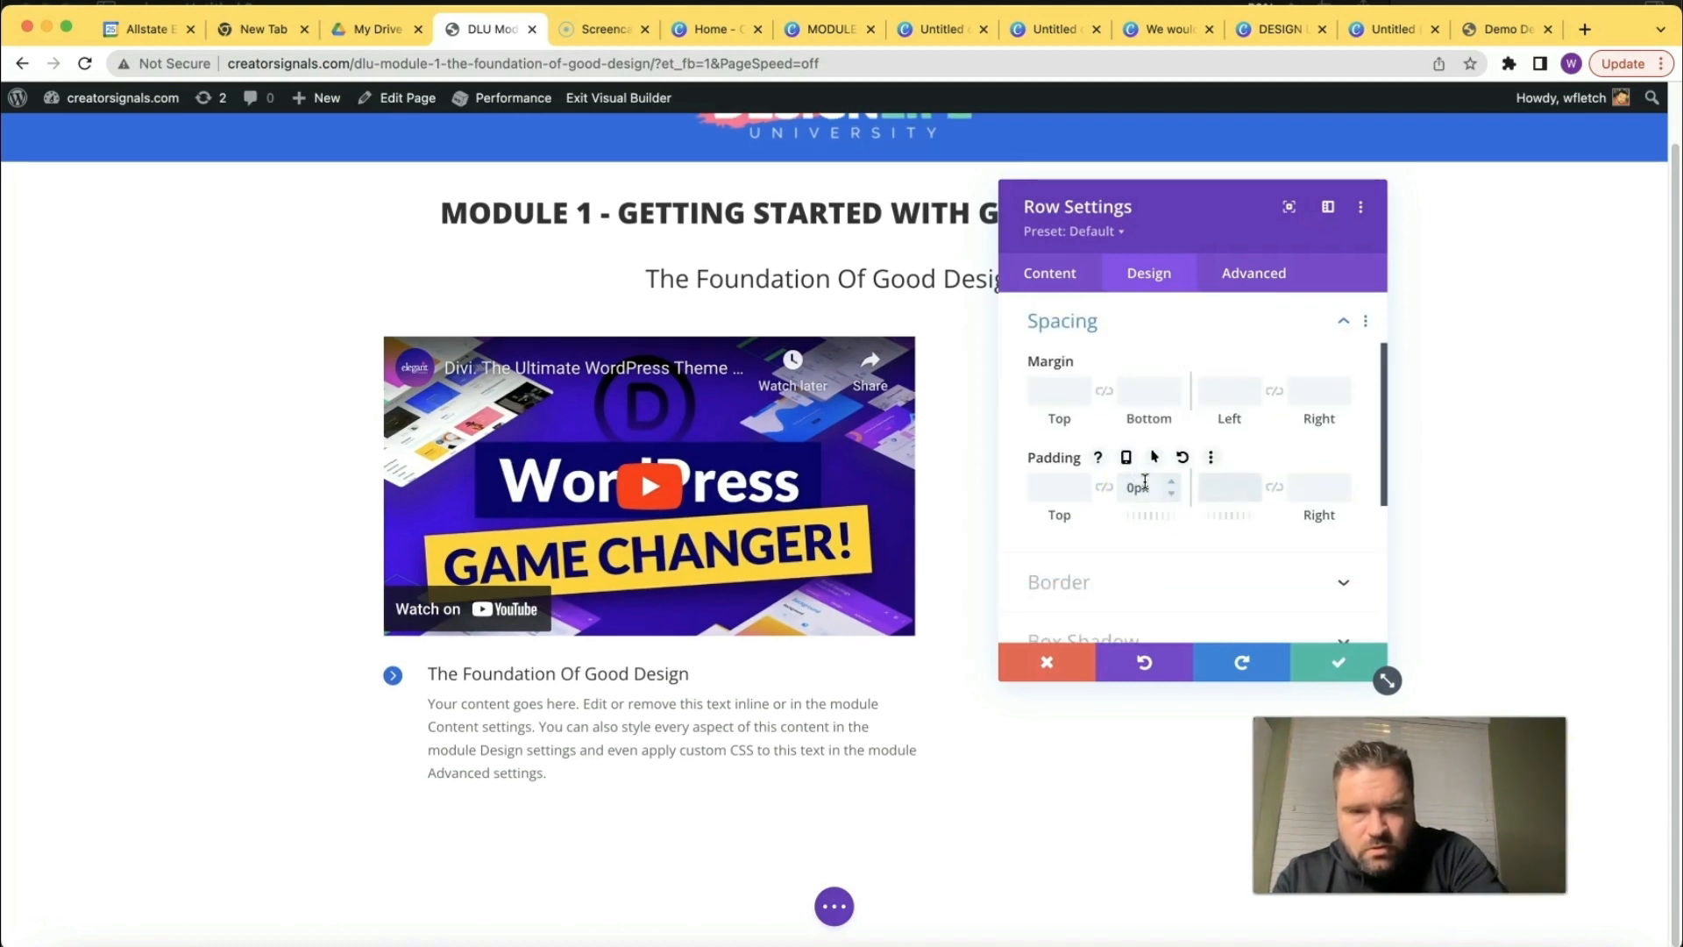
pyautogui.click(1077, 608)
pyautogui.click(1335, 661)
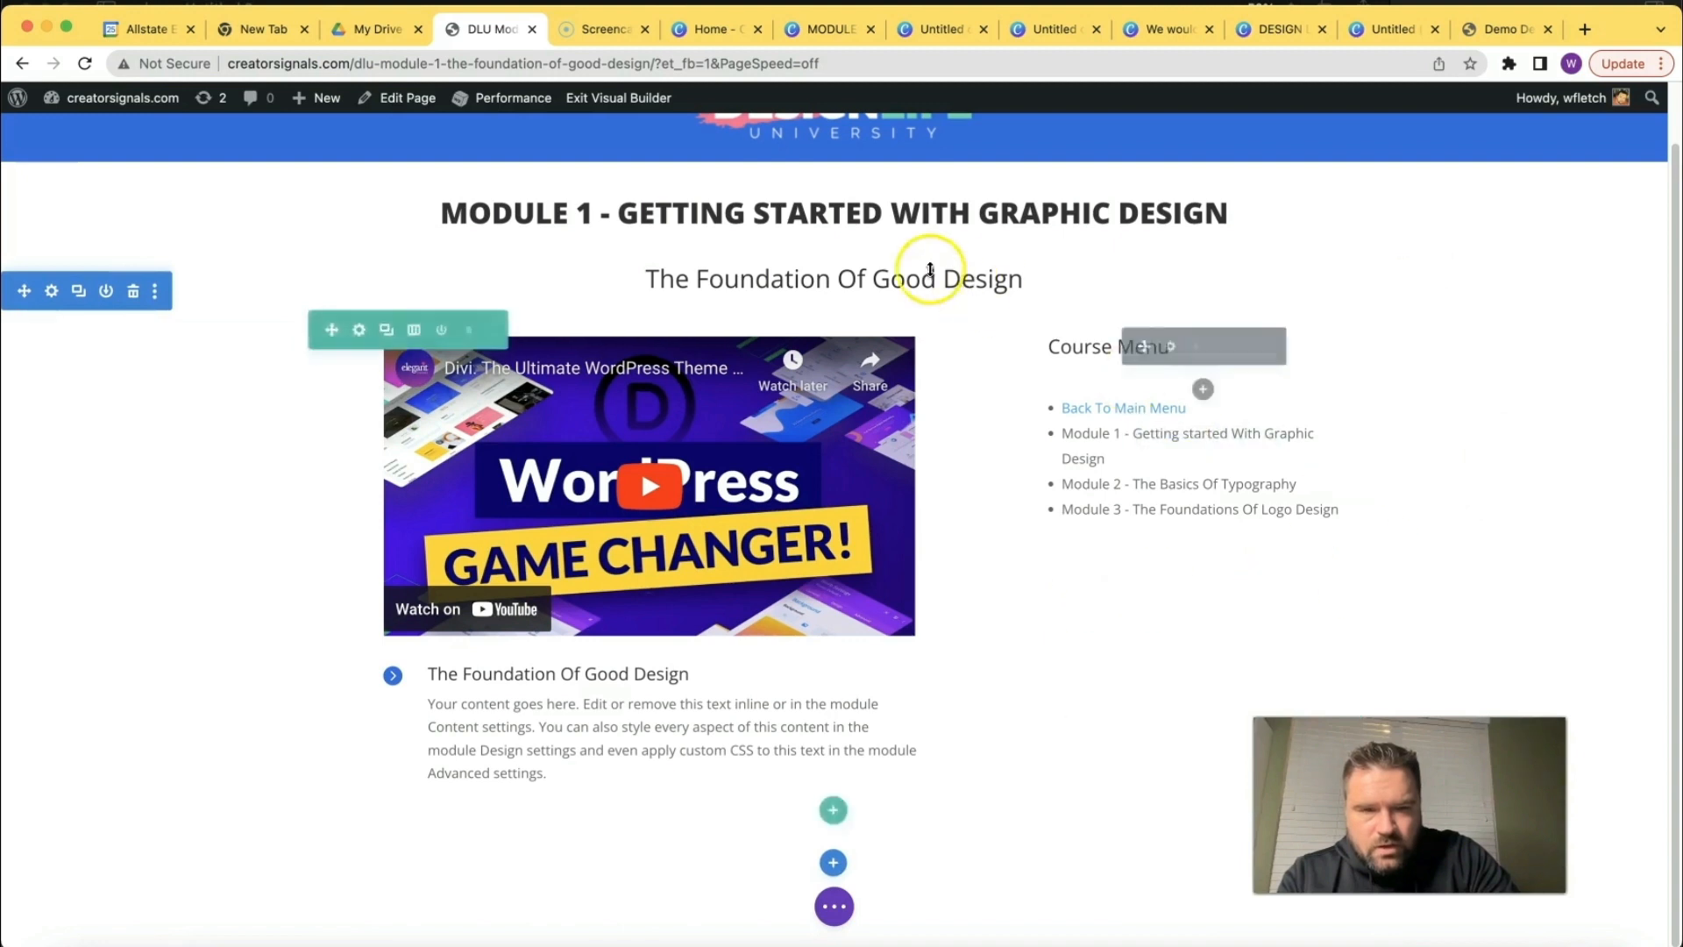
pyautogui.scroll(2, 1014, 526)
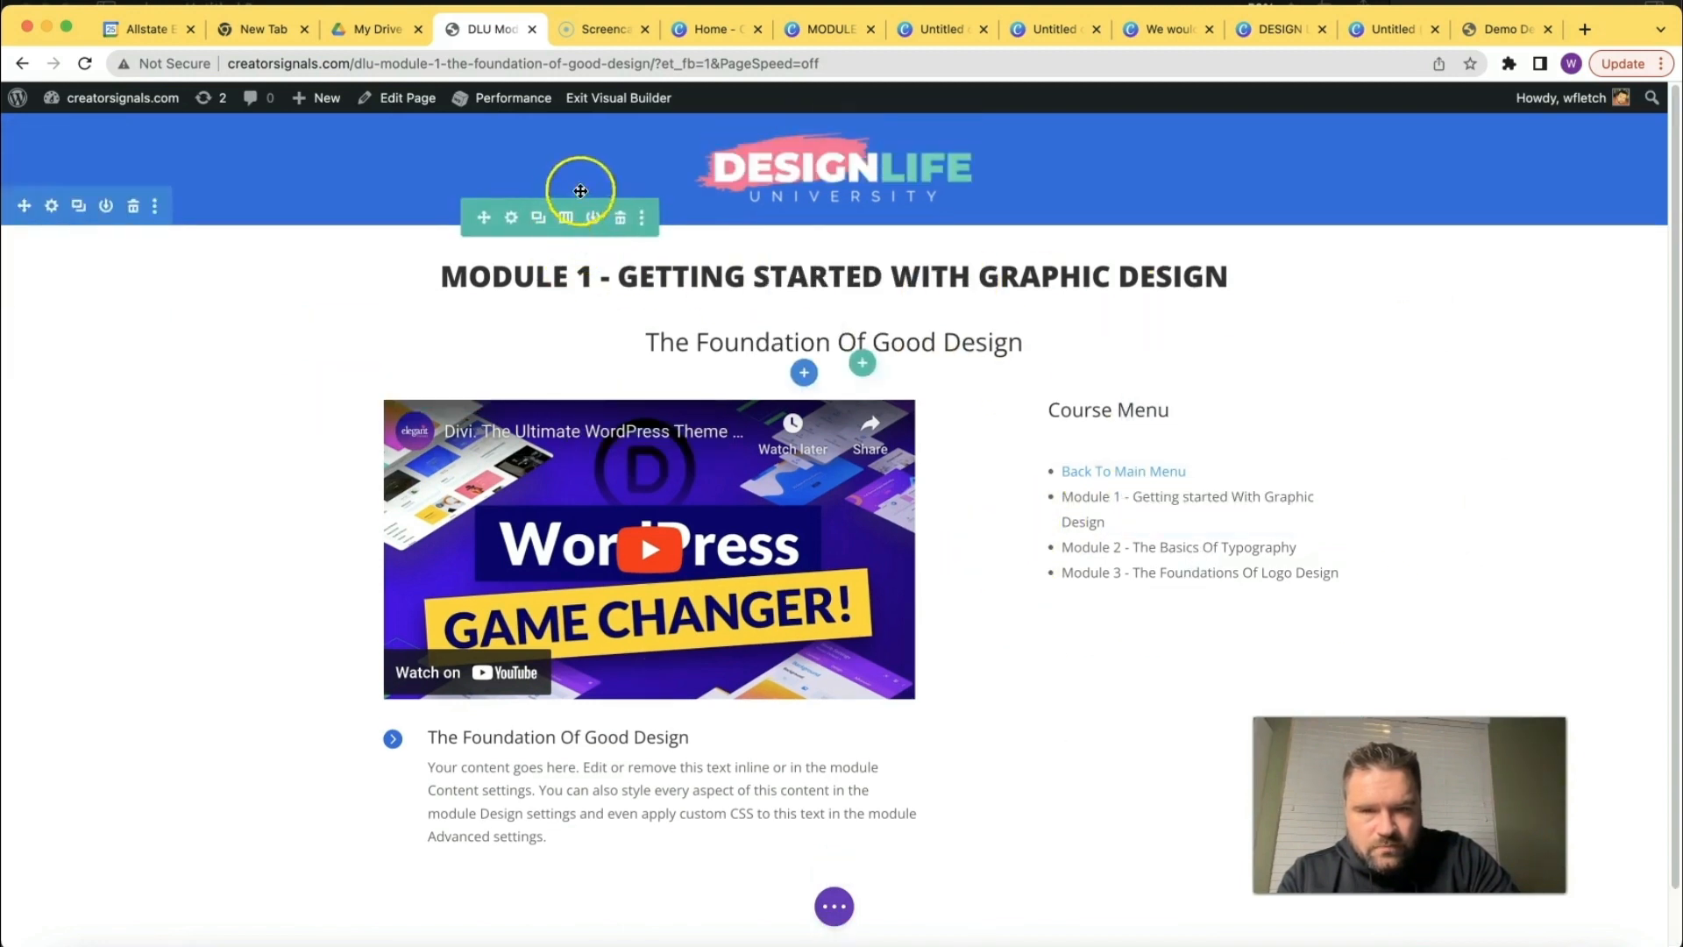
# Save the lesson page and leave the Visual Builder to test playback of the embedded video.
pyautogui.click(835, 906)
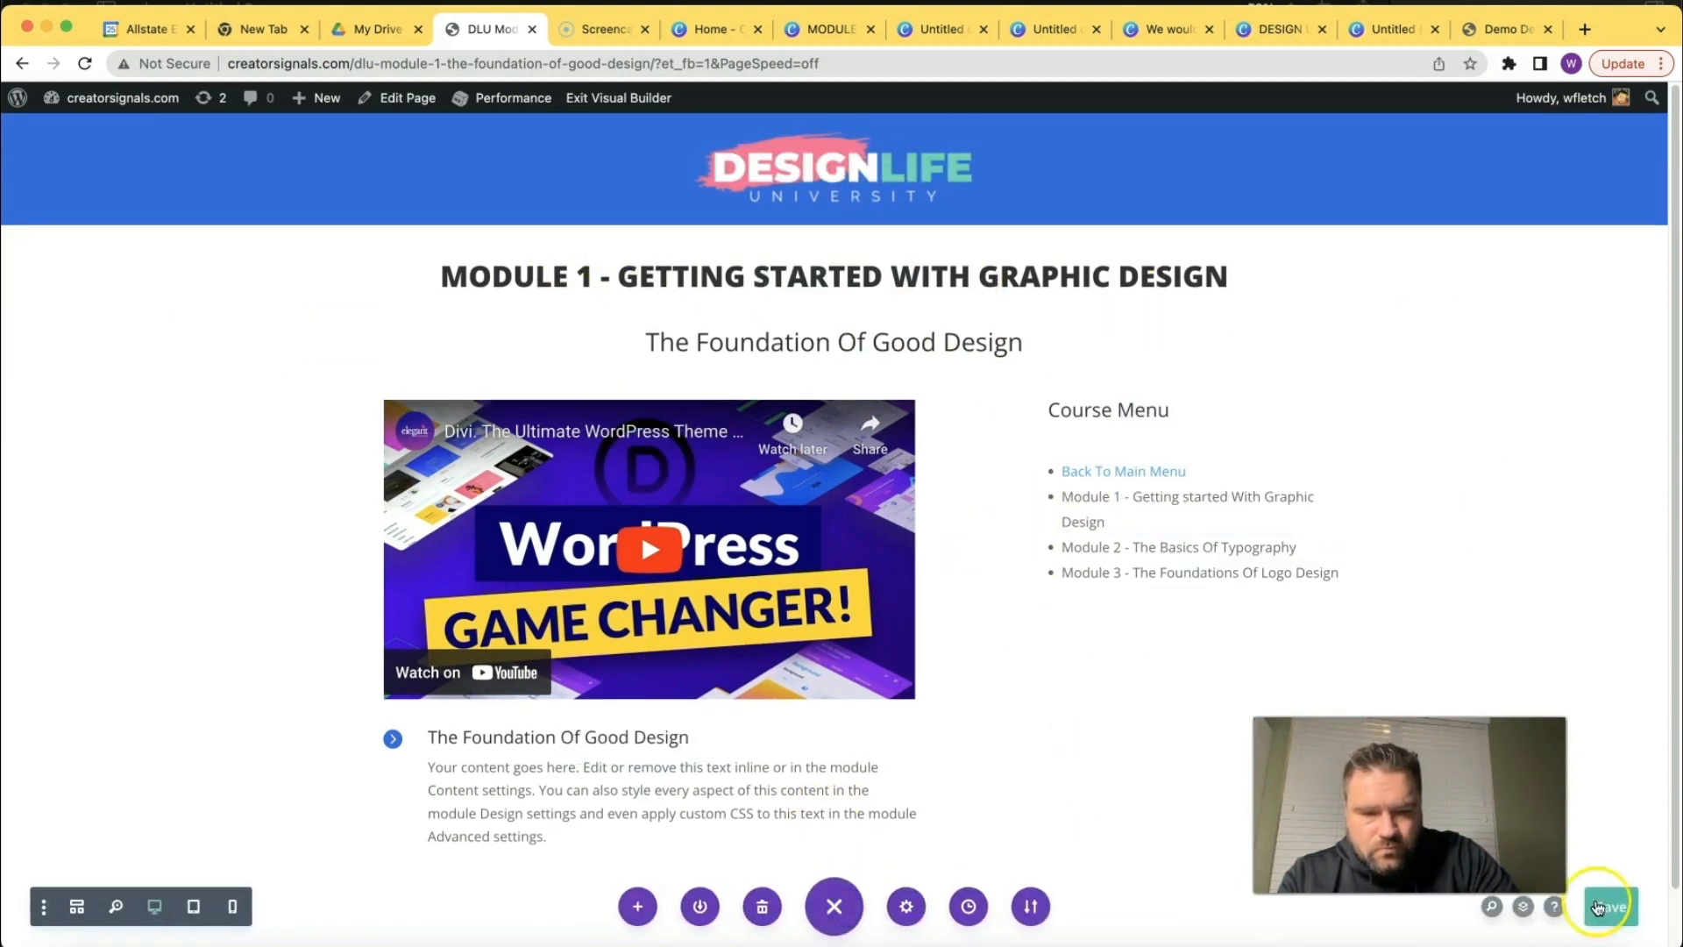
pyautogui.click(626, 99)
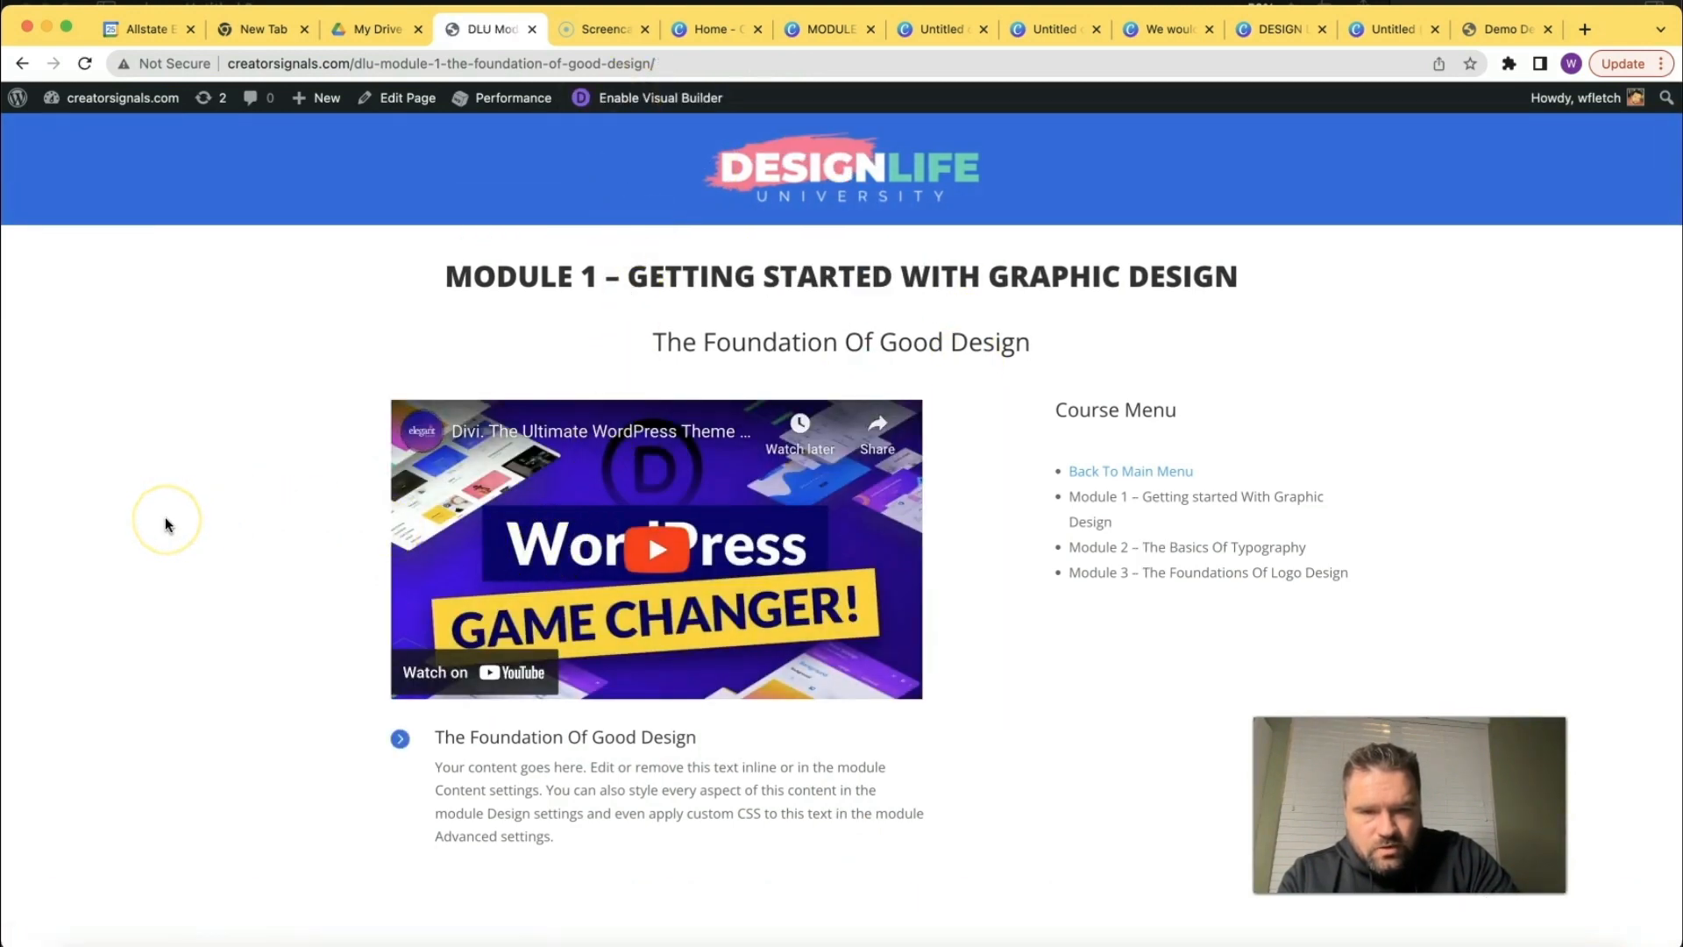
pyautogui.click(653, 552)
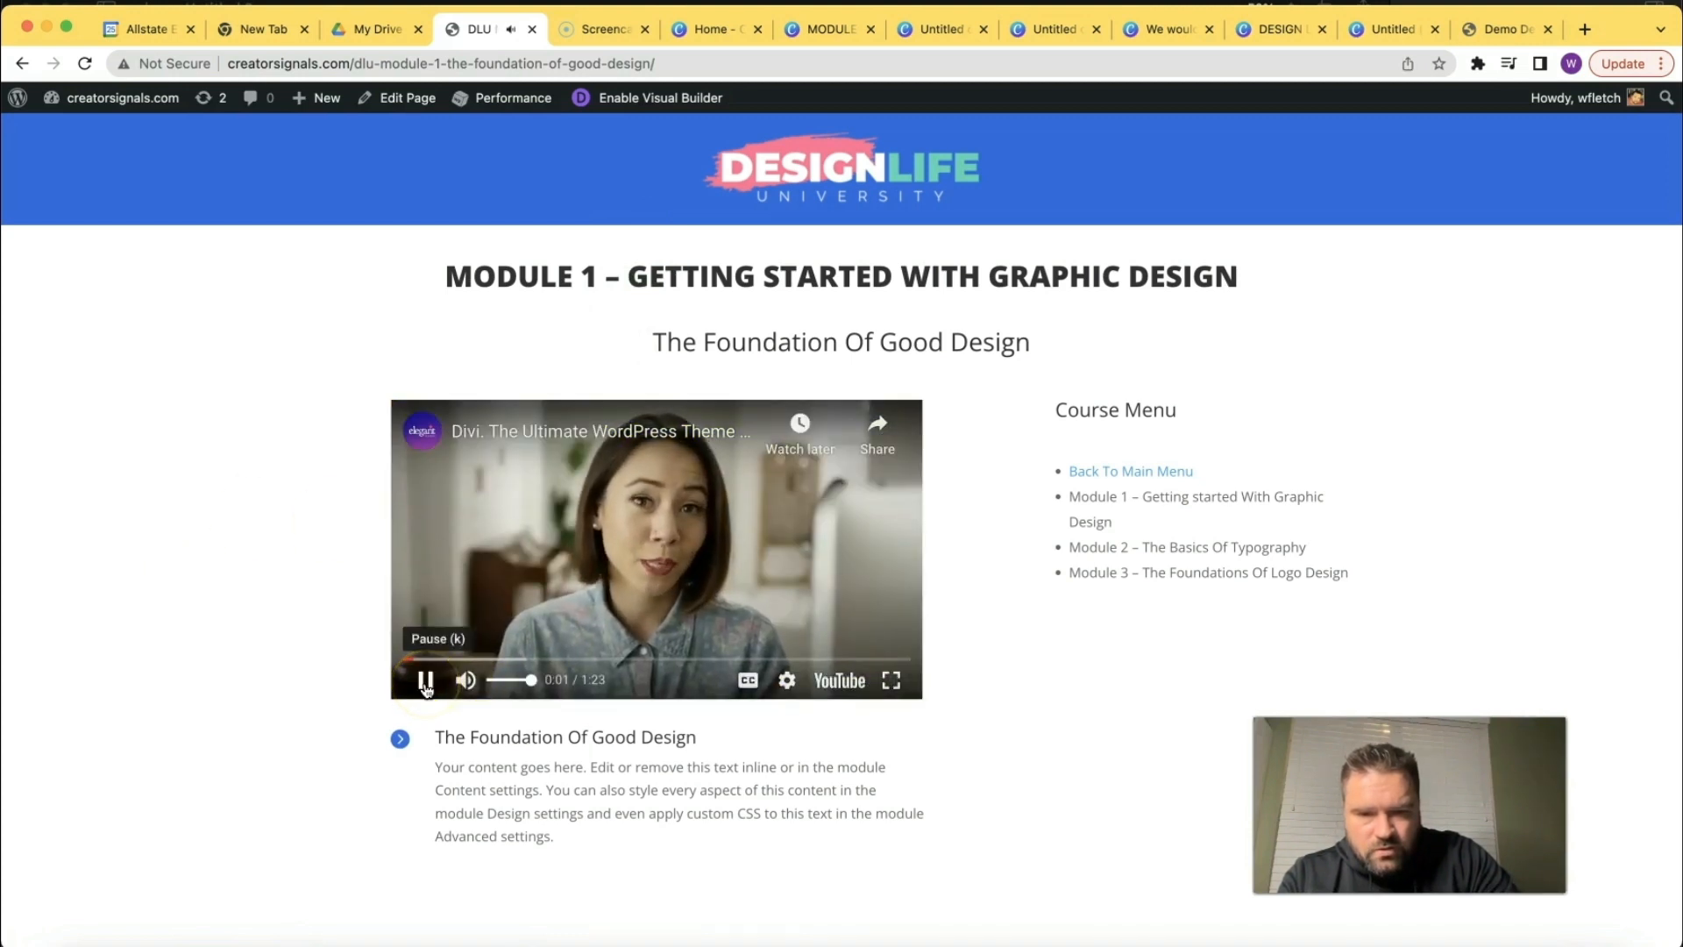
pyautogui.click(425, 685)
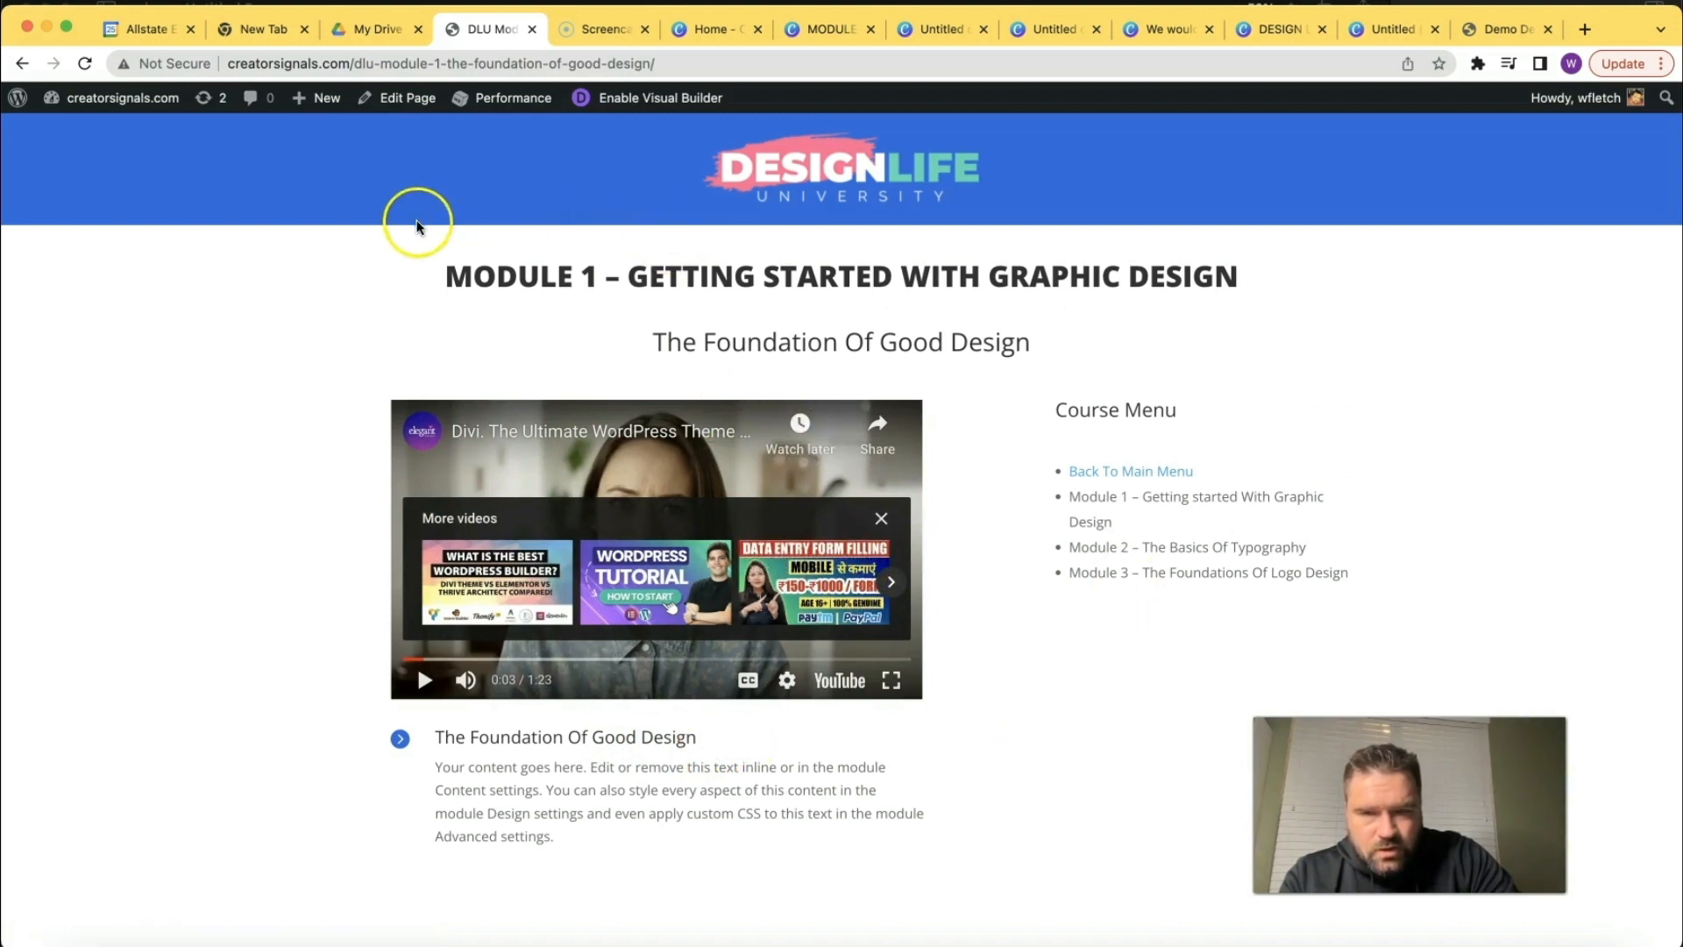
# Copy the lesson page's URL and open the Module 1 overview page in the Visual Builder.
pyautogui.click(495, 59)
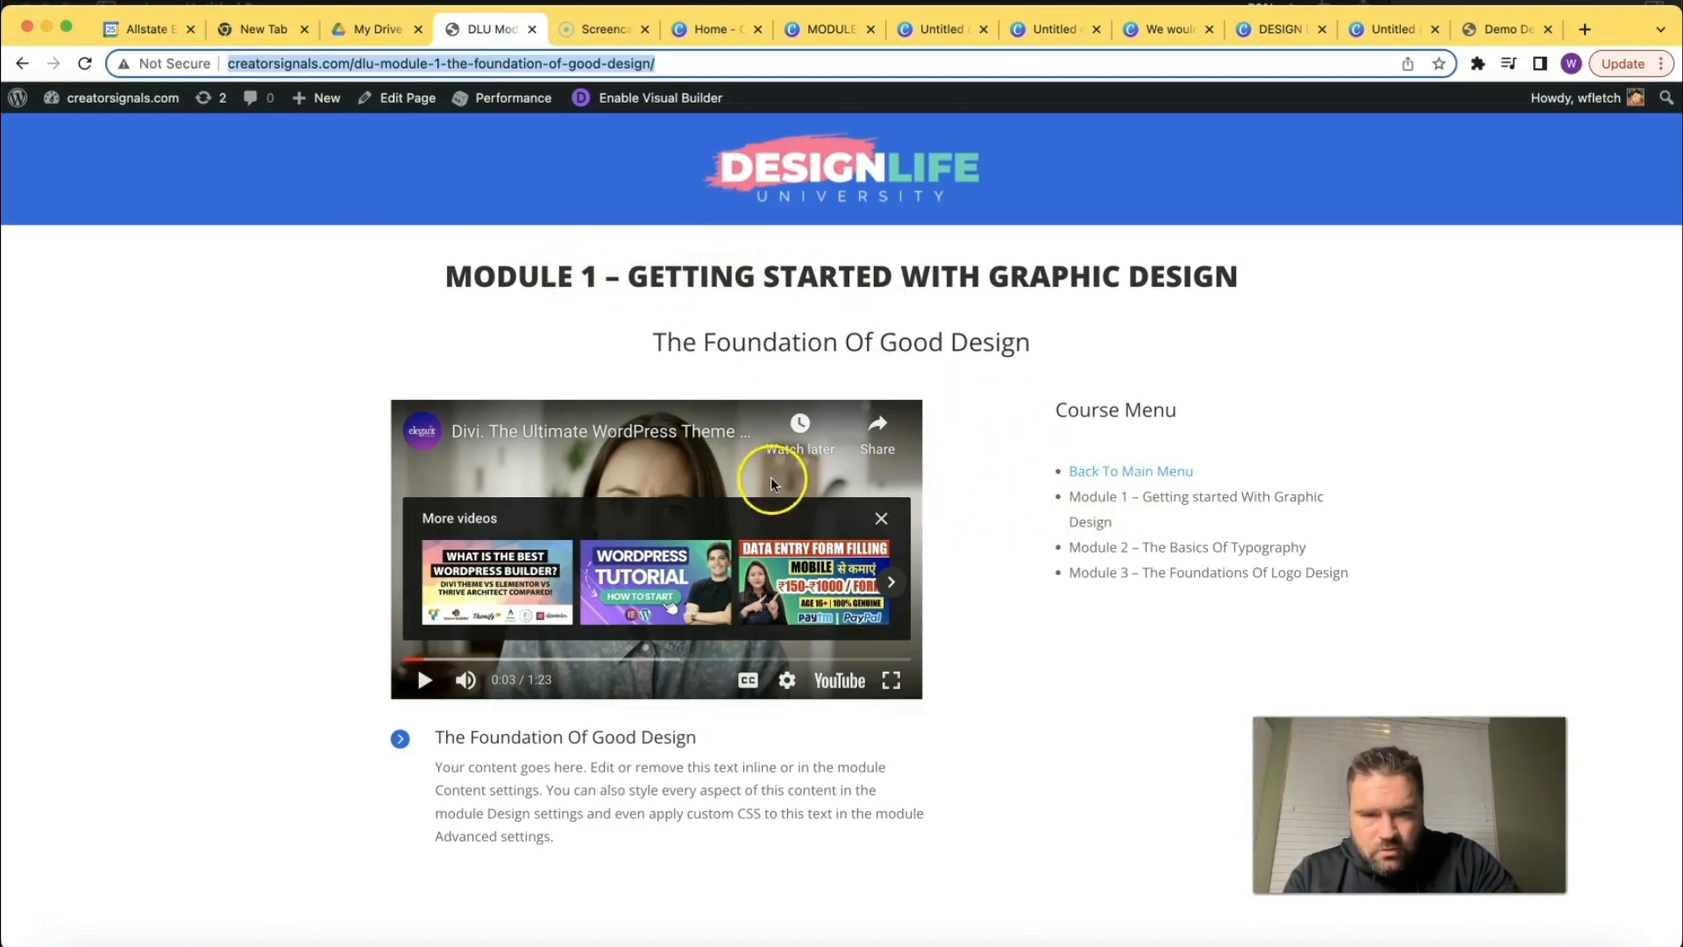
pyautogui.click(1127, 469)
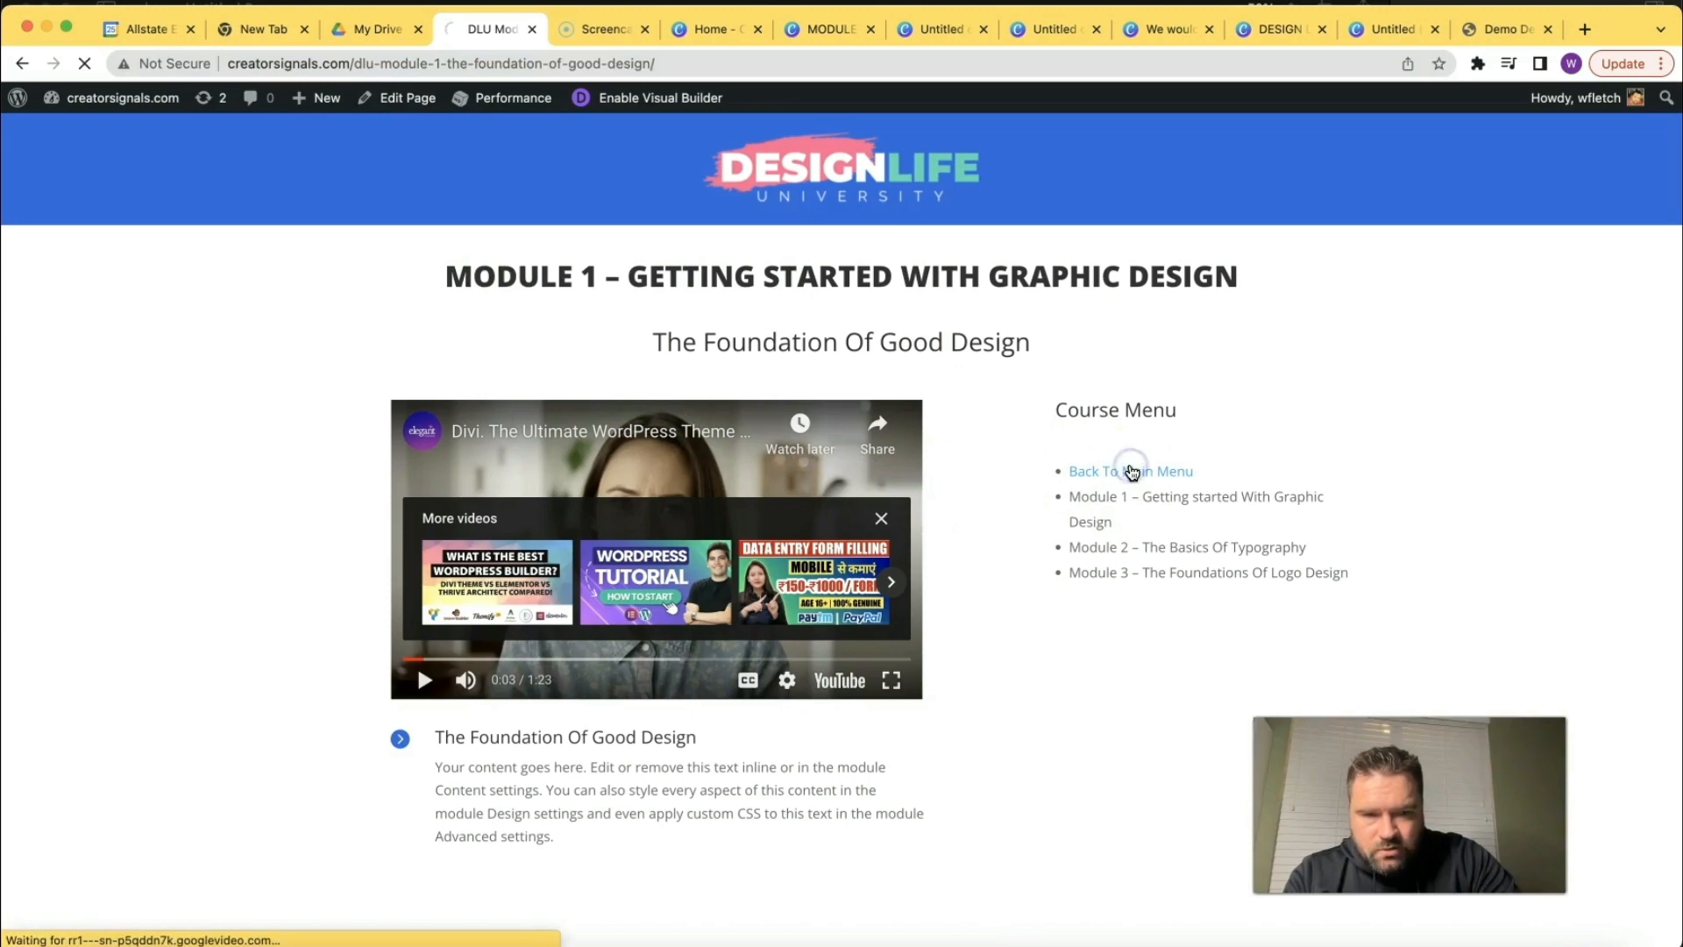
pyautogui.scroll(-3, 473, 311)
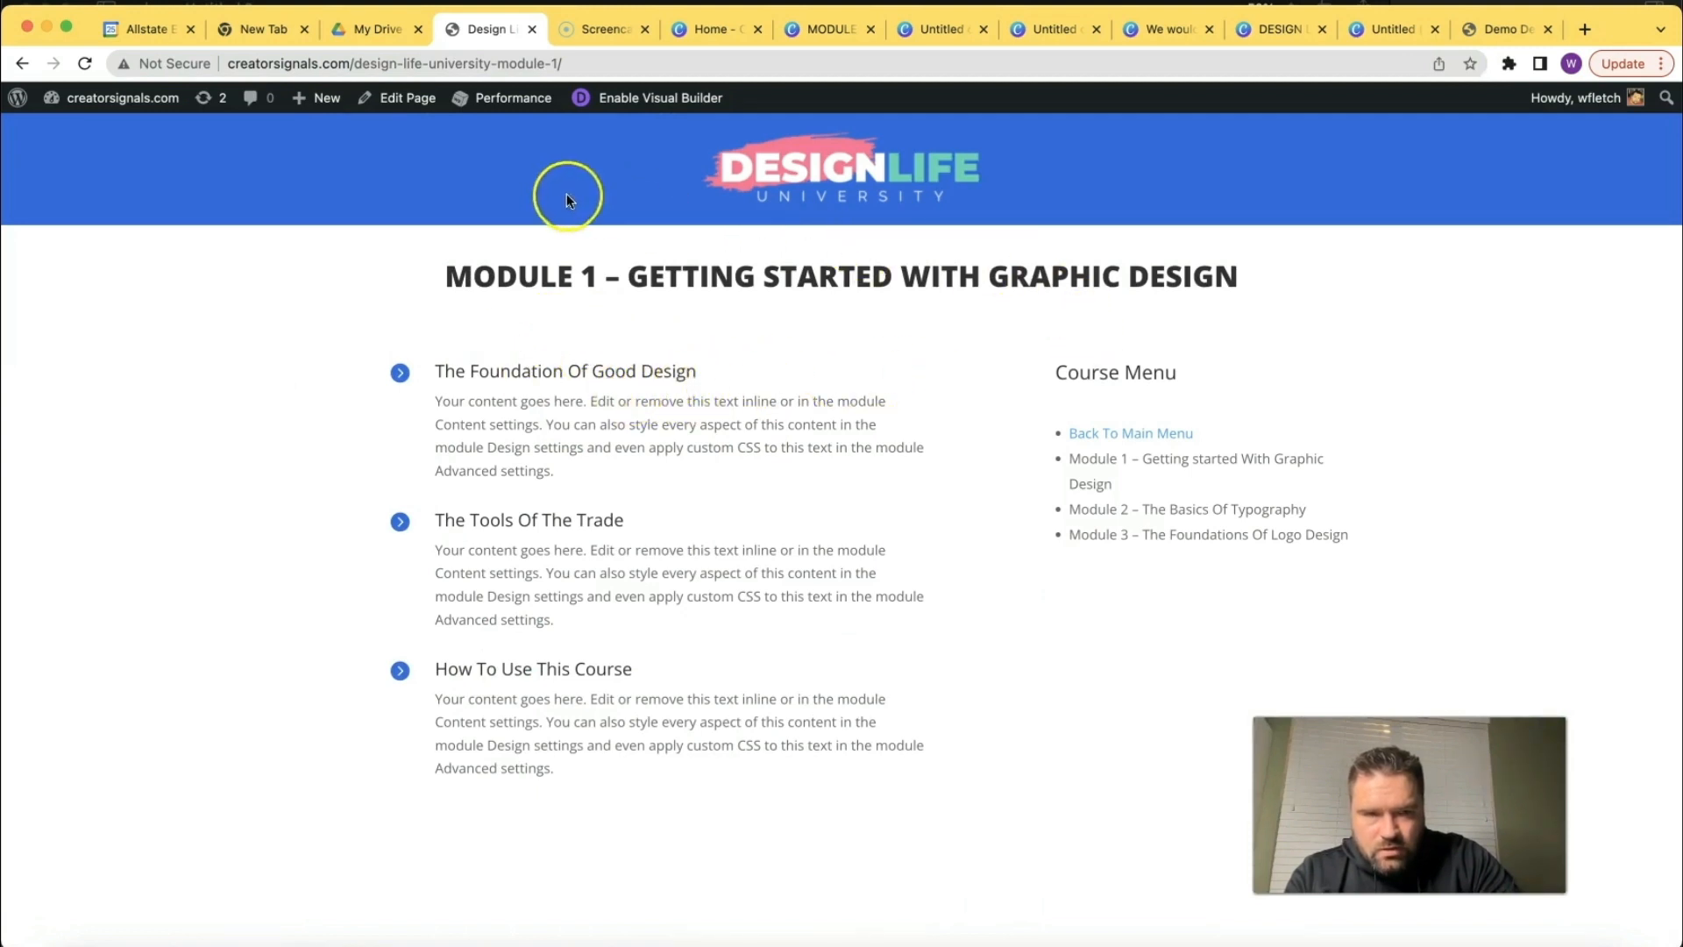
pyautogui.click(631, 98)
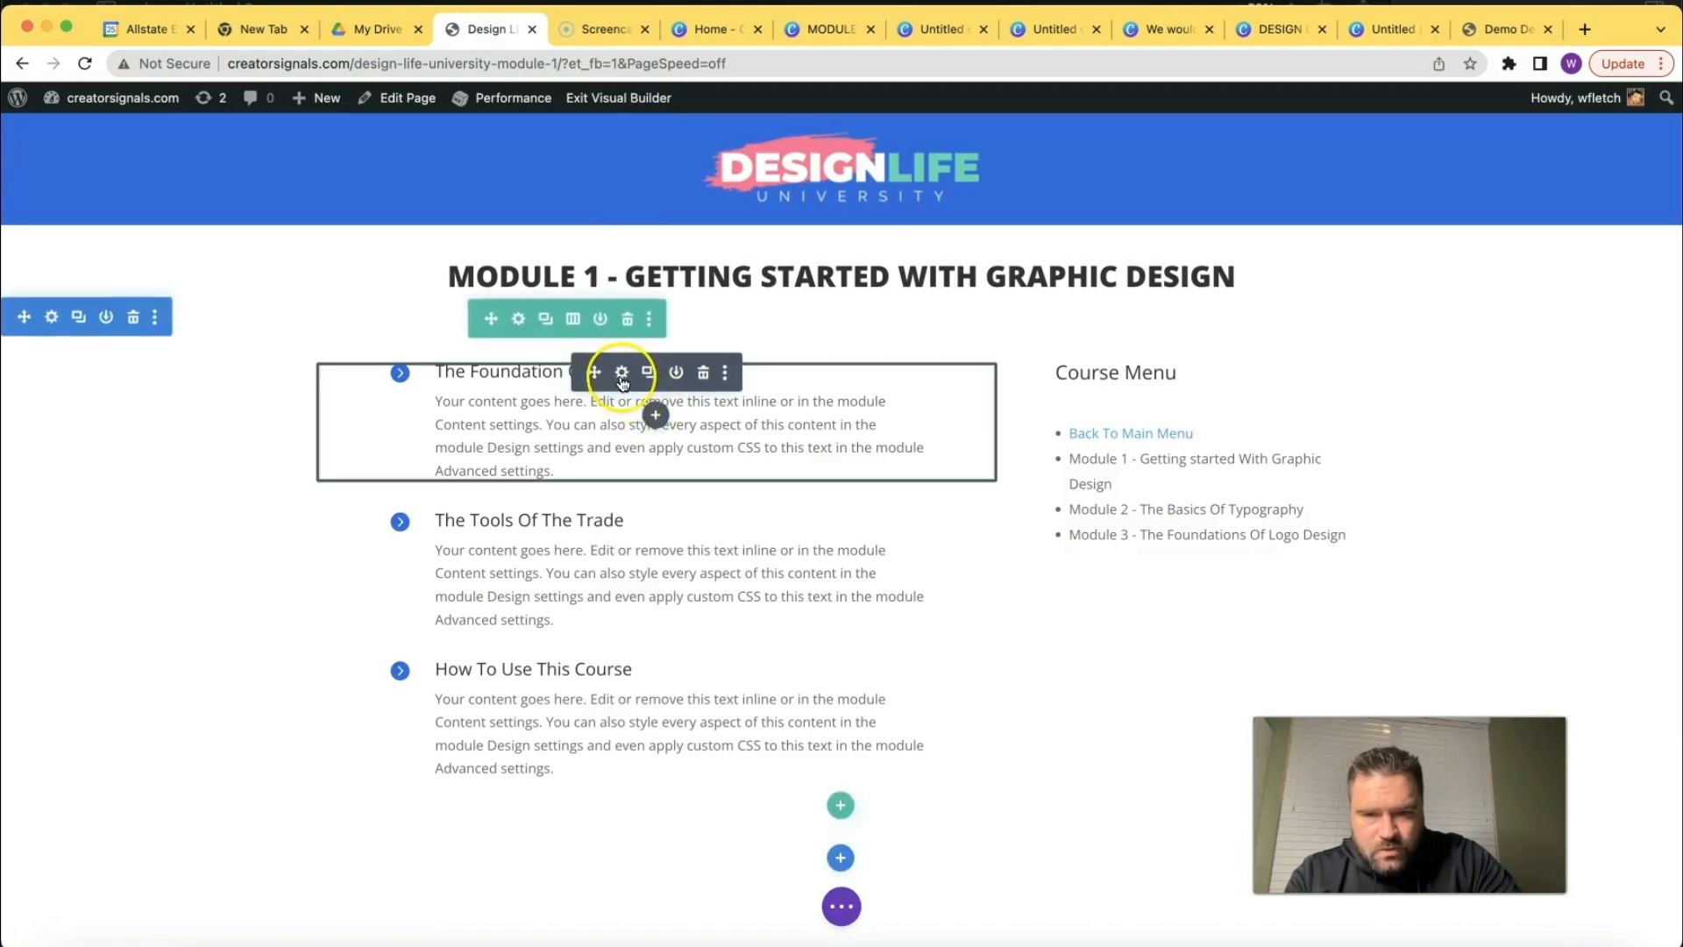
# Set the Title Link URL of the "The Foundation Of Good Design" blurb to the copied lesson page URL and save the blurb settings.
pyautogui.click(623, 374)
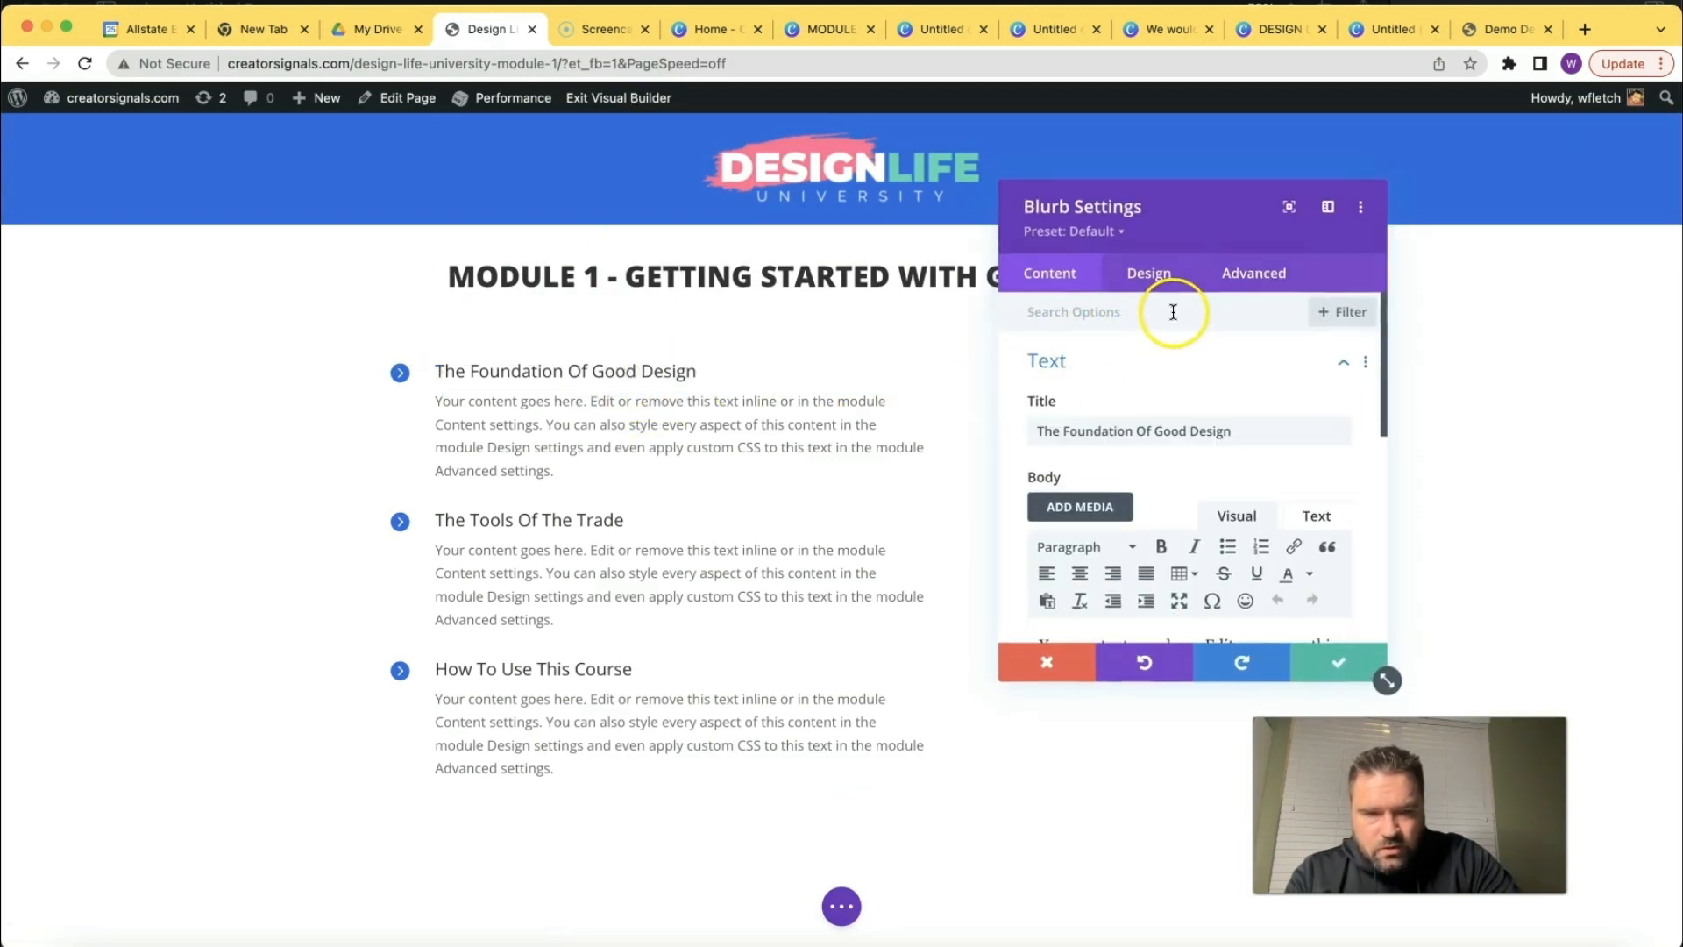
pyautogui.scroll(-10, 1090, 481)
pyautogui.scroll(3, 1095, 488)
pyautogui.click(1091, 391)
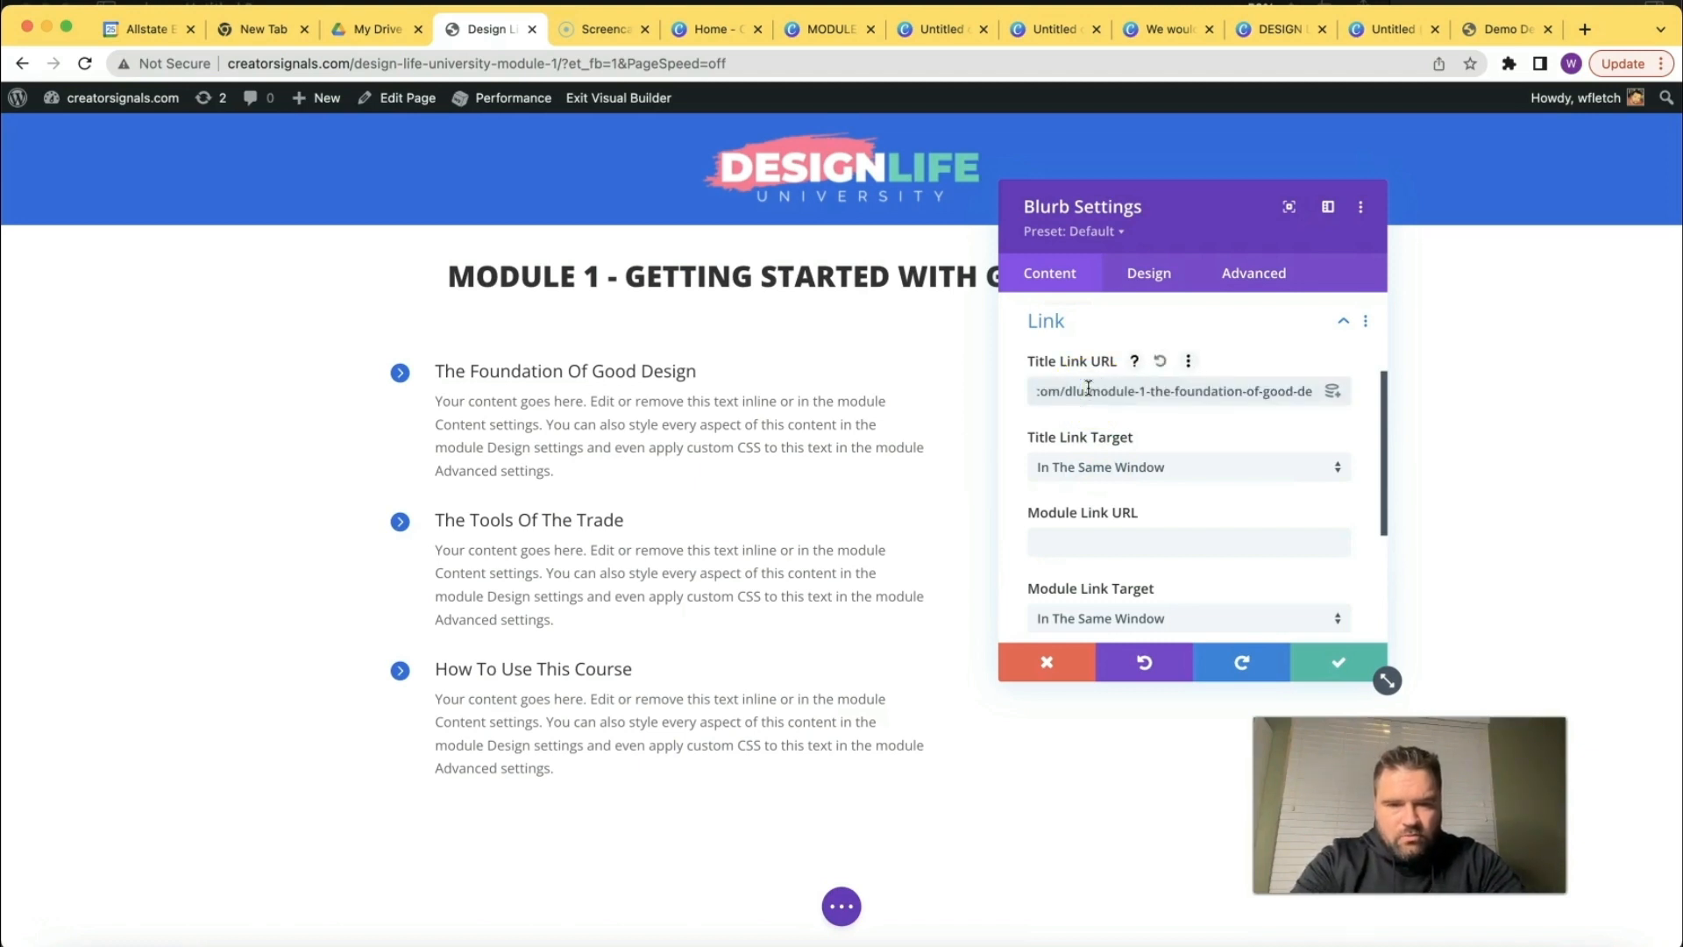
pyautogui.click(1086, 539)
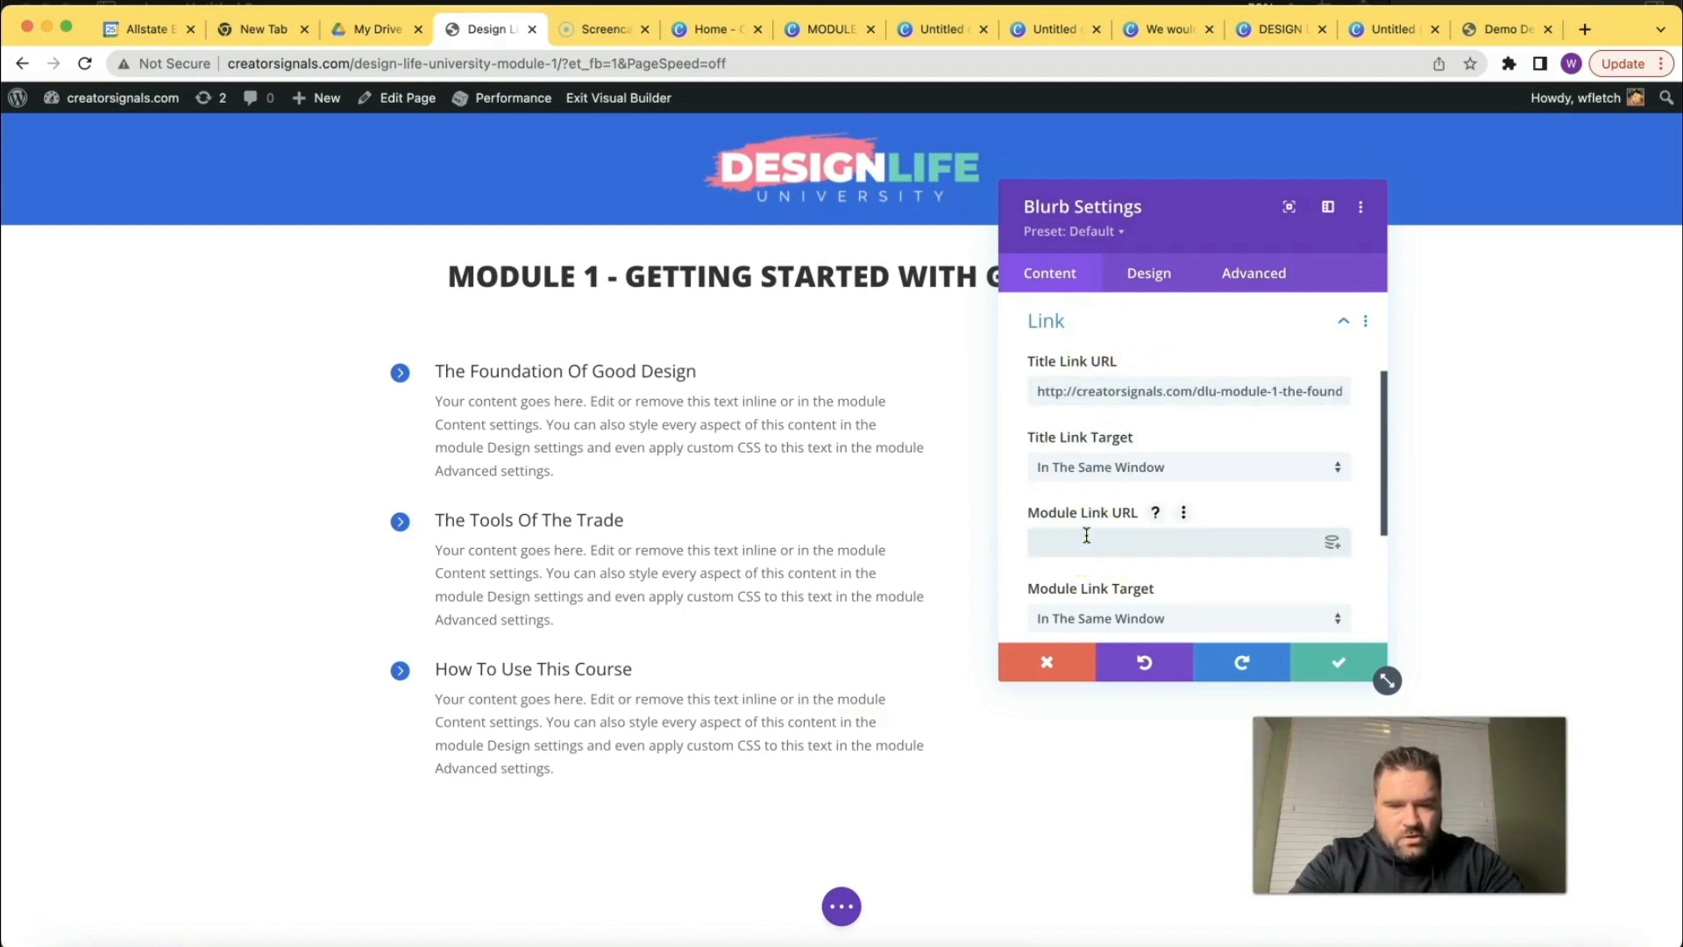
pyautogui.click(1338, 662)
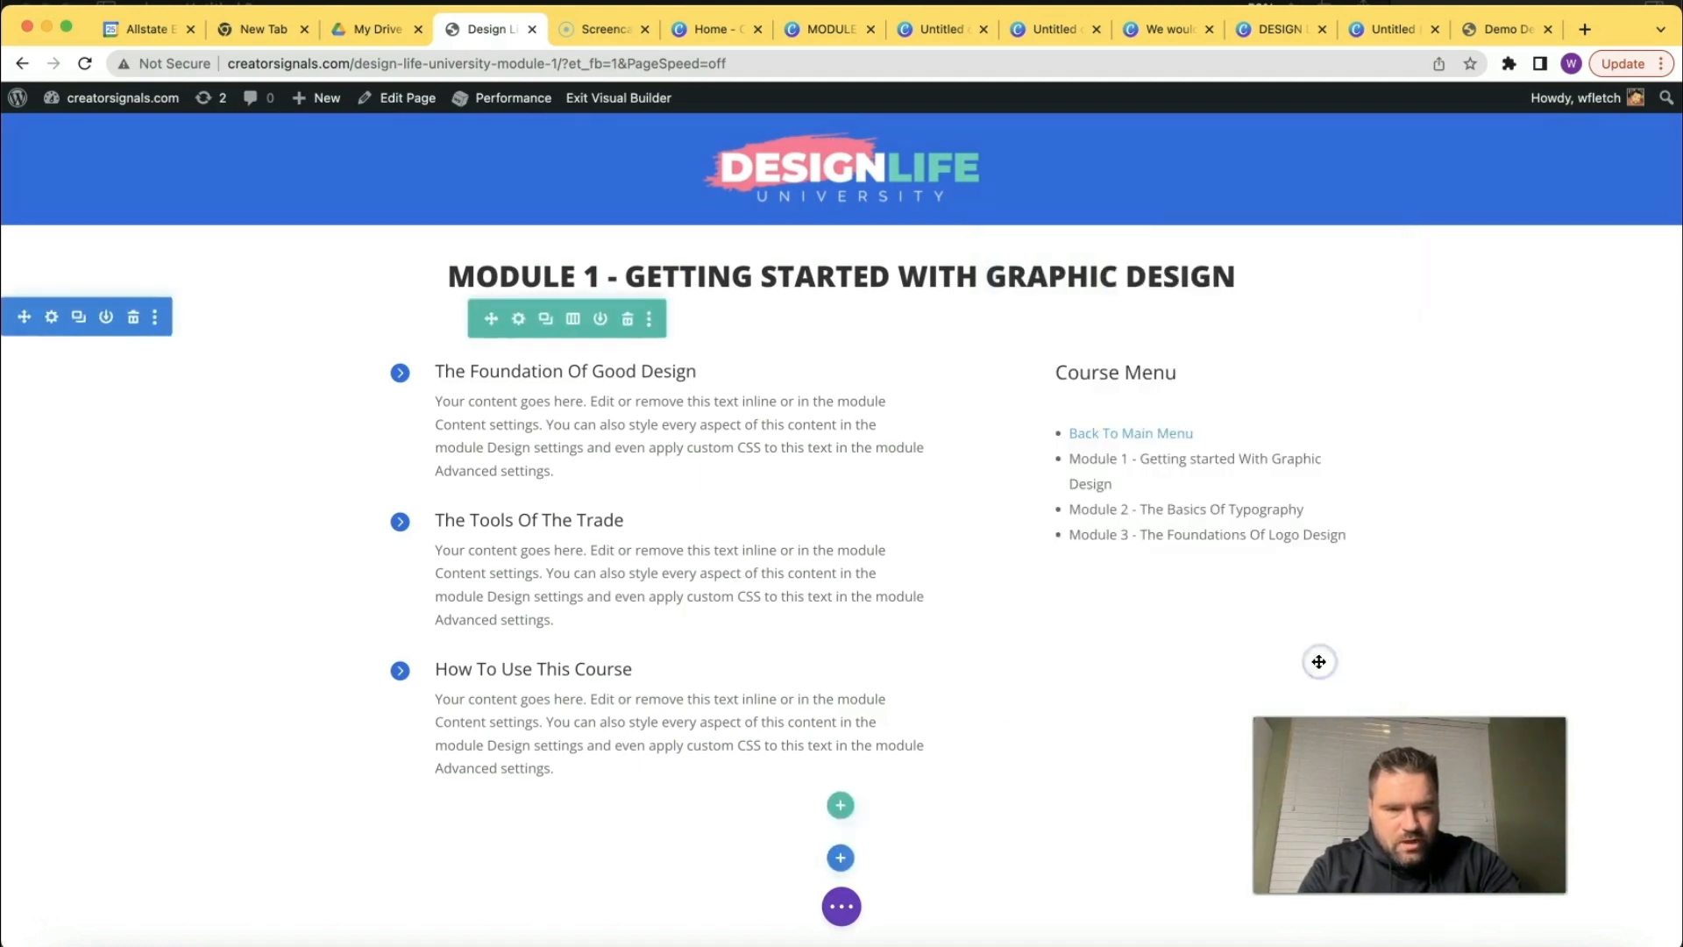
# Save the Module 1 overview page and exit the Visual Builder.
pyautogui.click(841, 907)
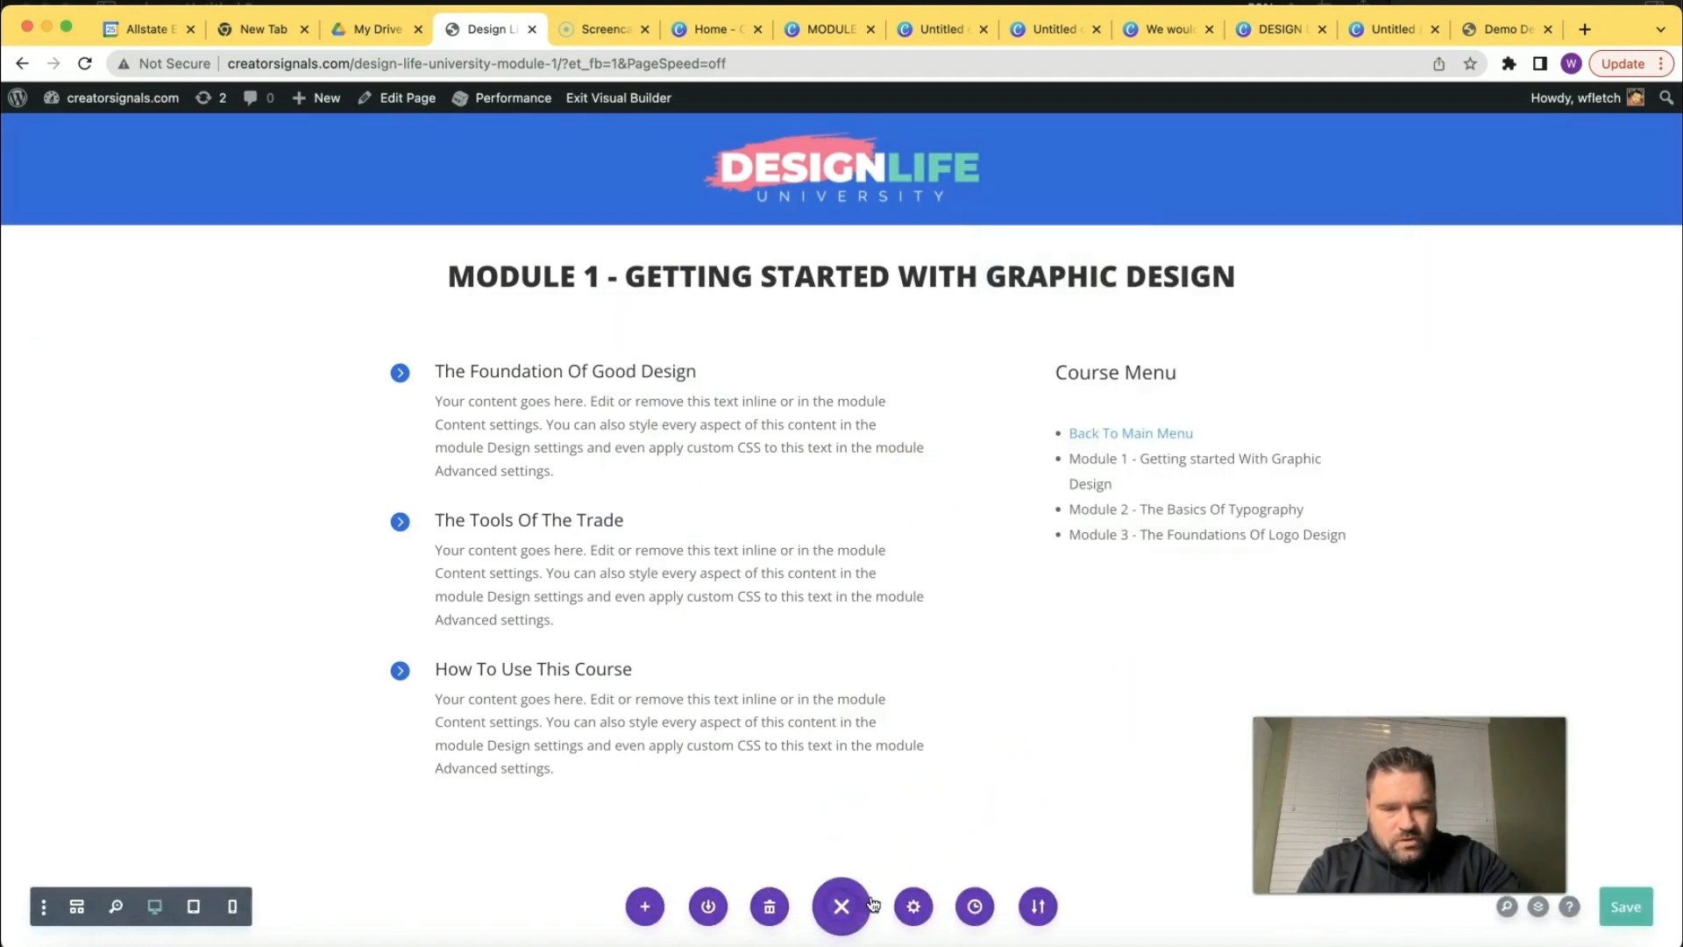
pyautogui.click(1623, 909)
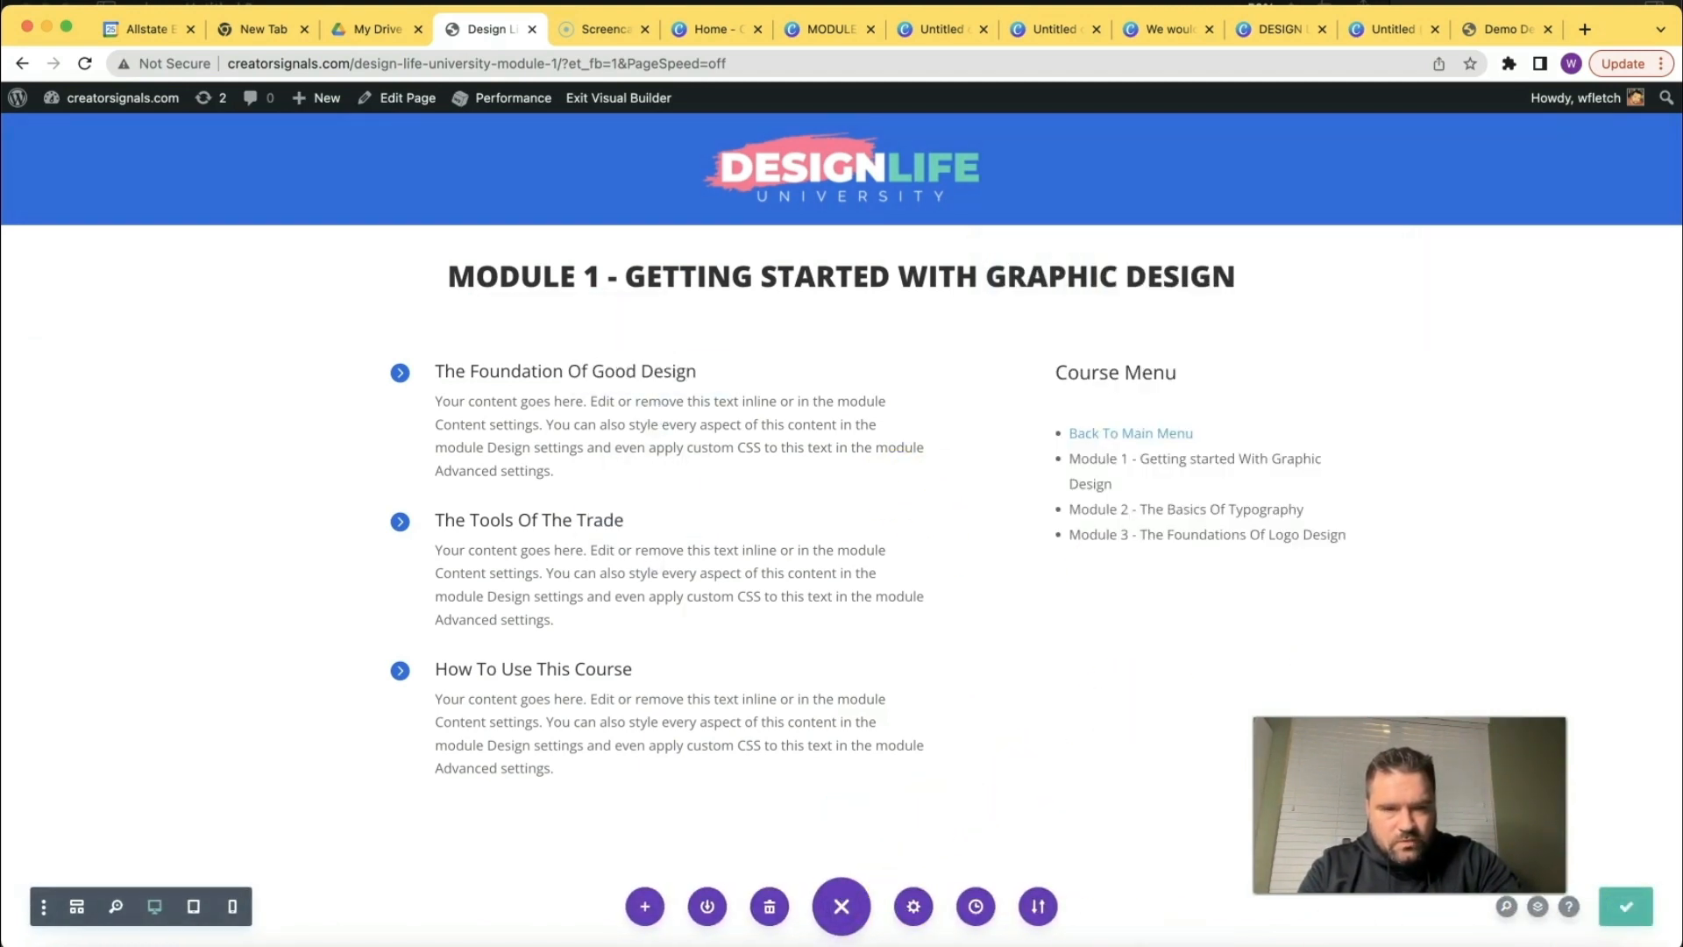
pyautogui.click(628, 101)
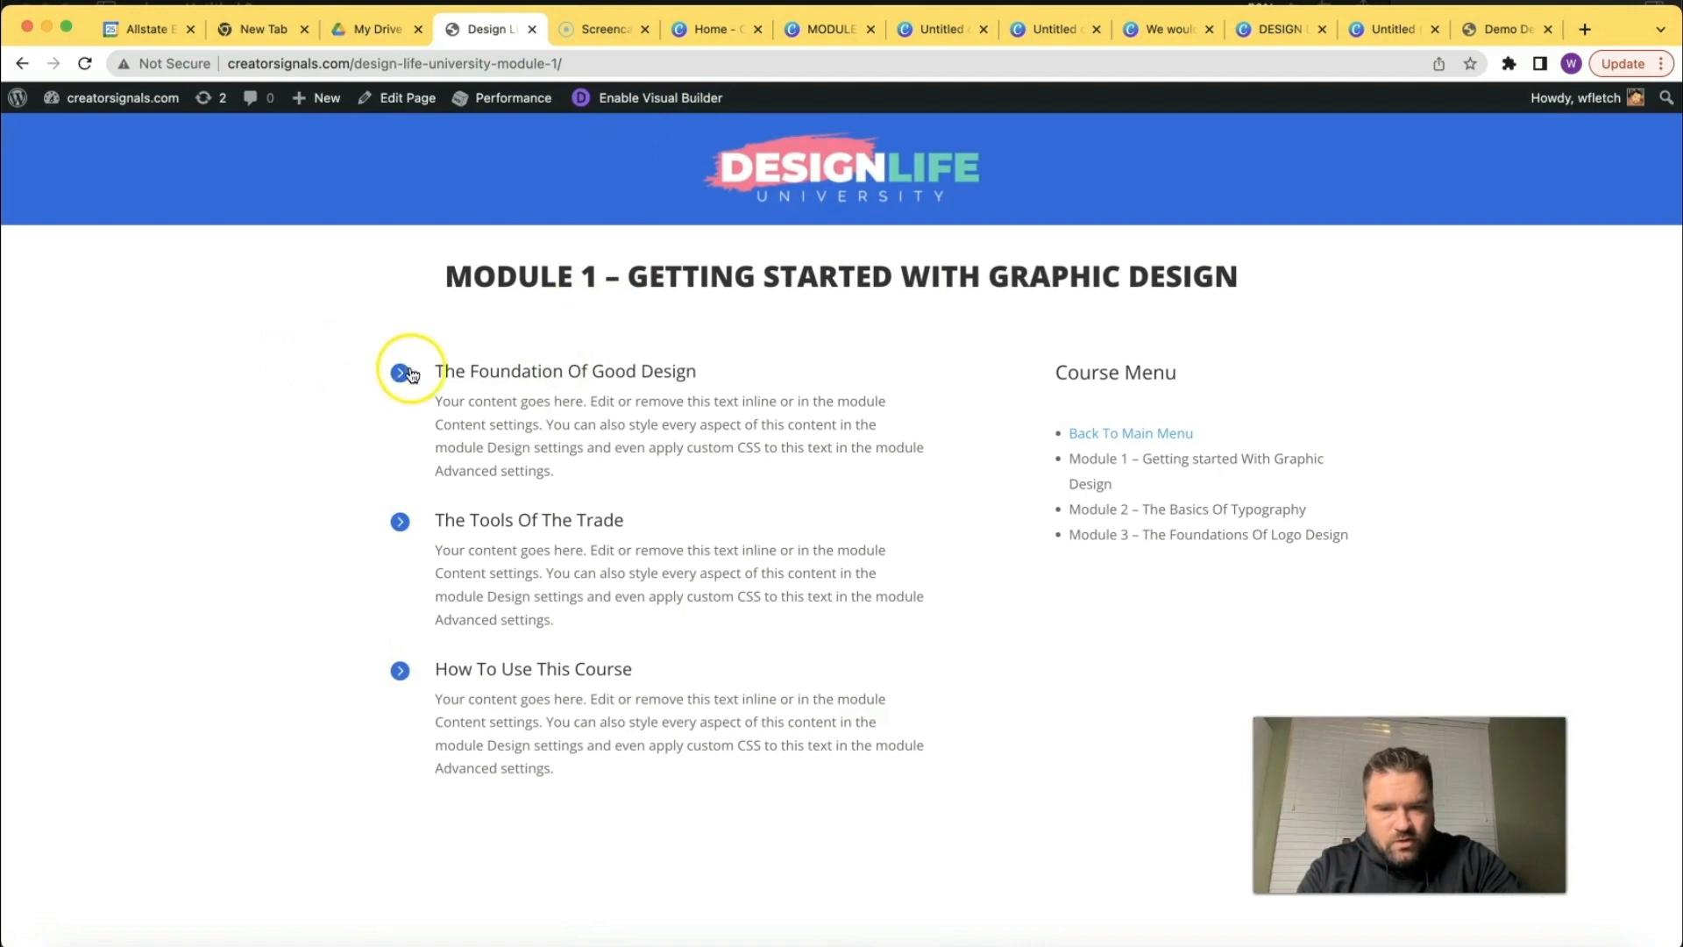
# Test the "The Foundation Of Good Design" and "Back To Main Menu" links, and review the module grid on the course's main page.
pyautogui.click(514, 378)
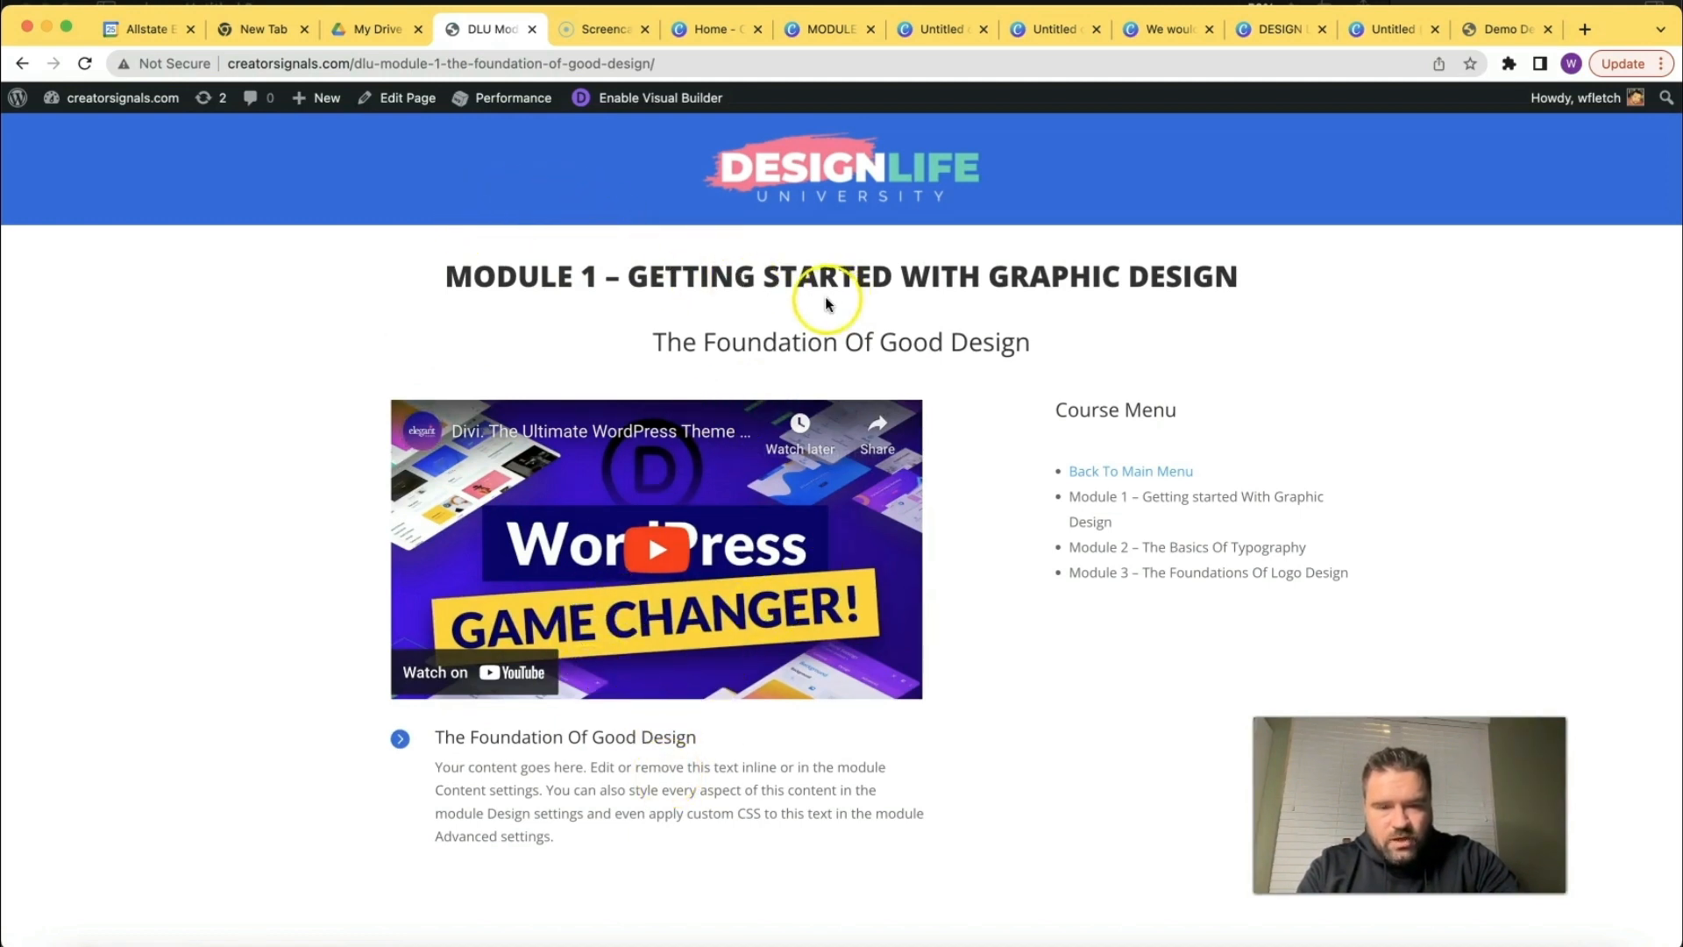
pyautogui.click(1111, 471)
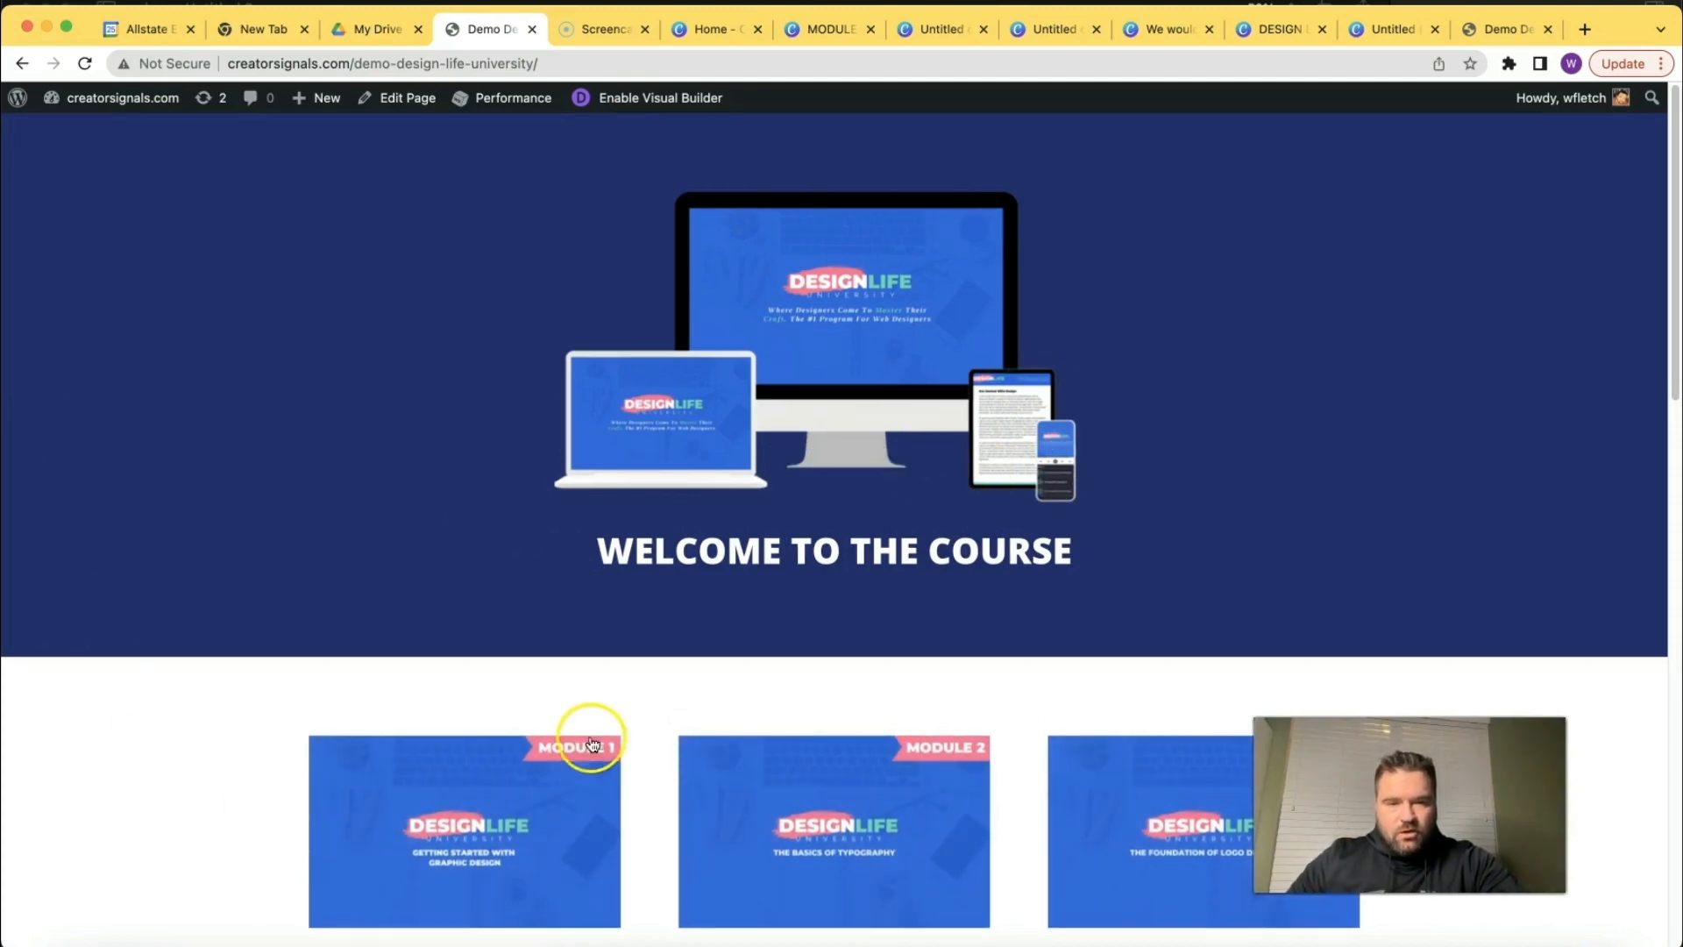
pyautogui.scroll(-10, 591, 740)
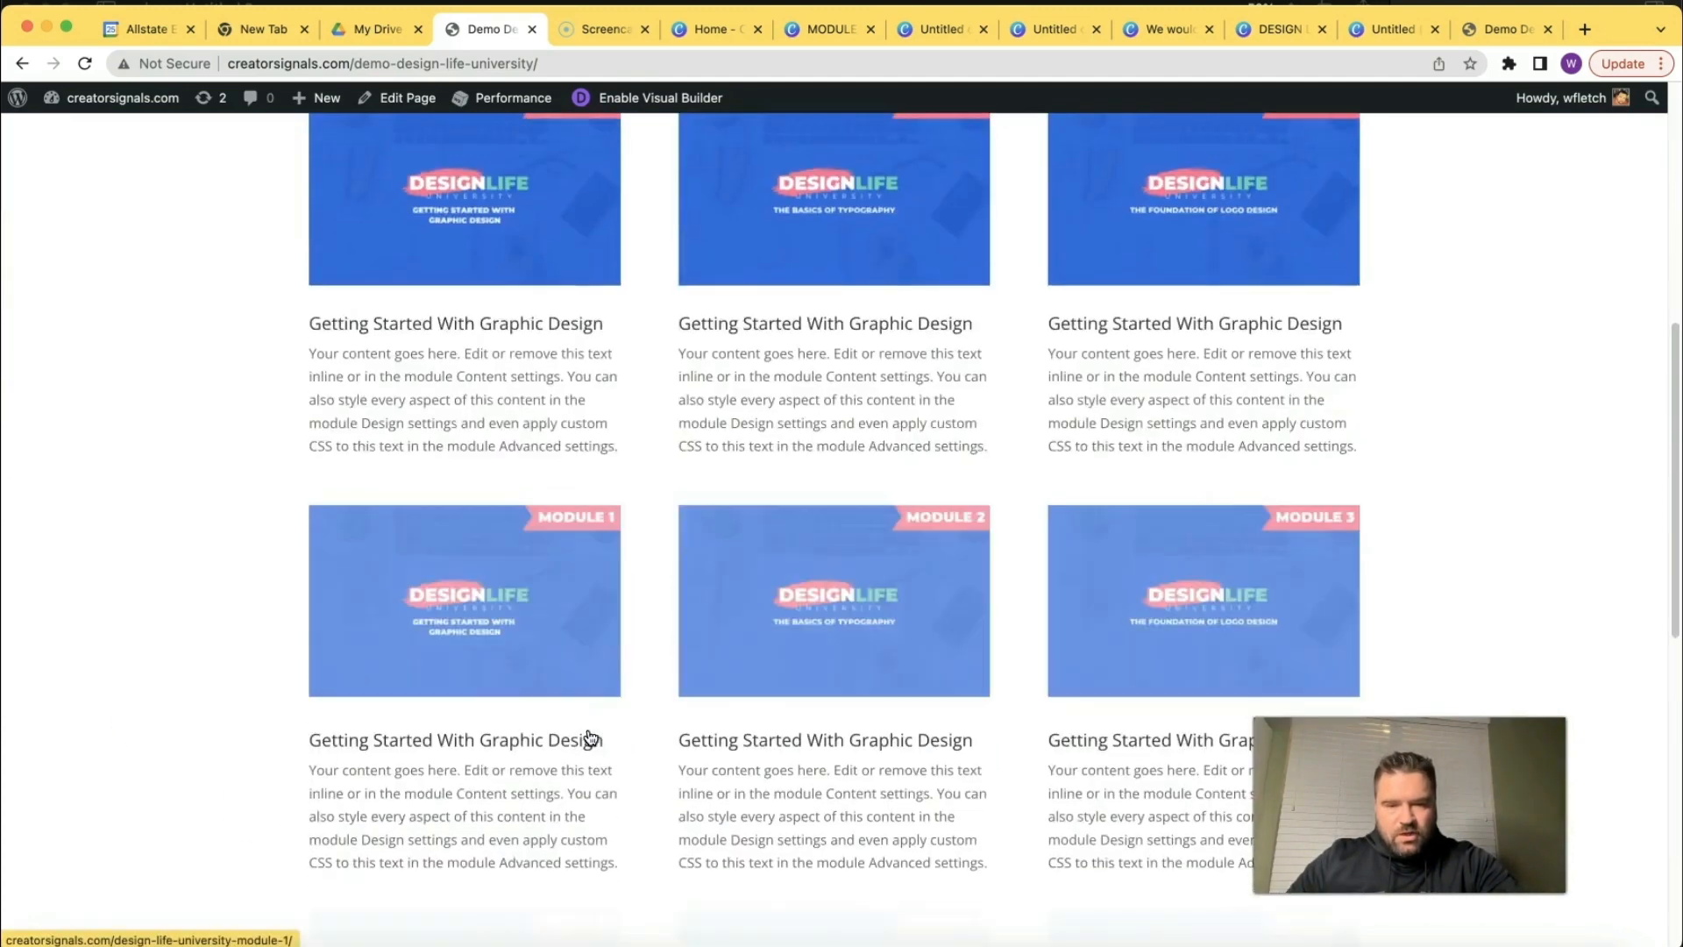
pyautogui.scroll(-5, 591, 736)
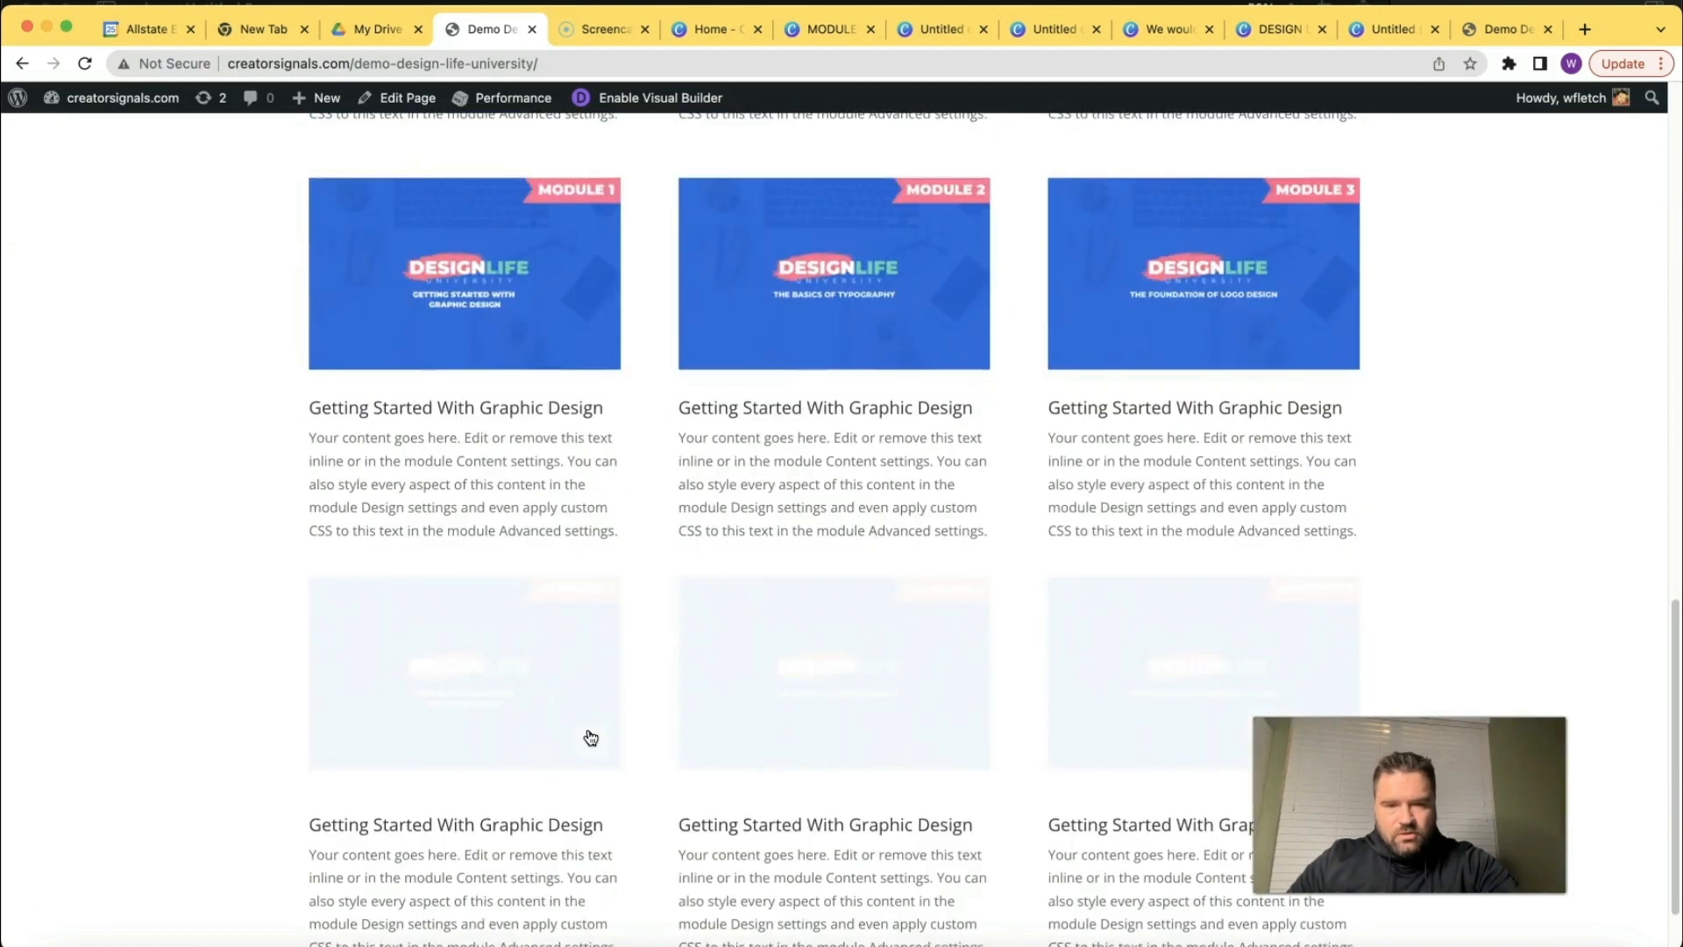
pyautogui.scroll(-2, 590, 736)
pyautogui.click(544, 629)
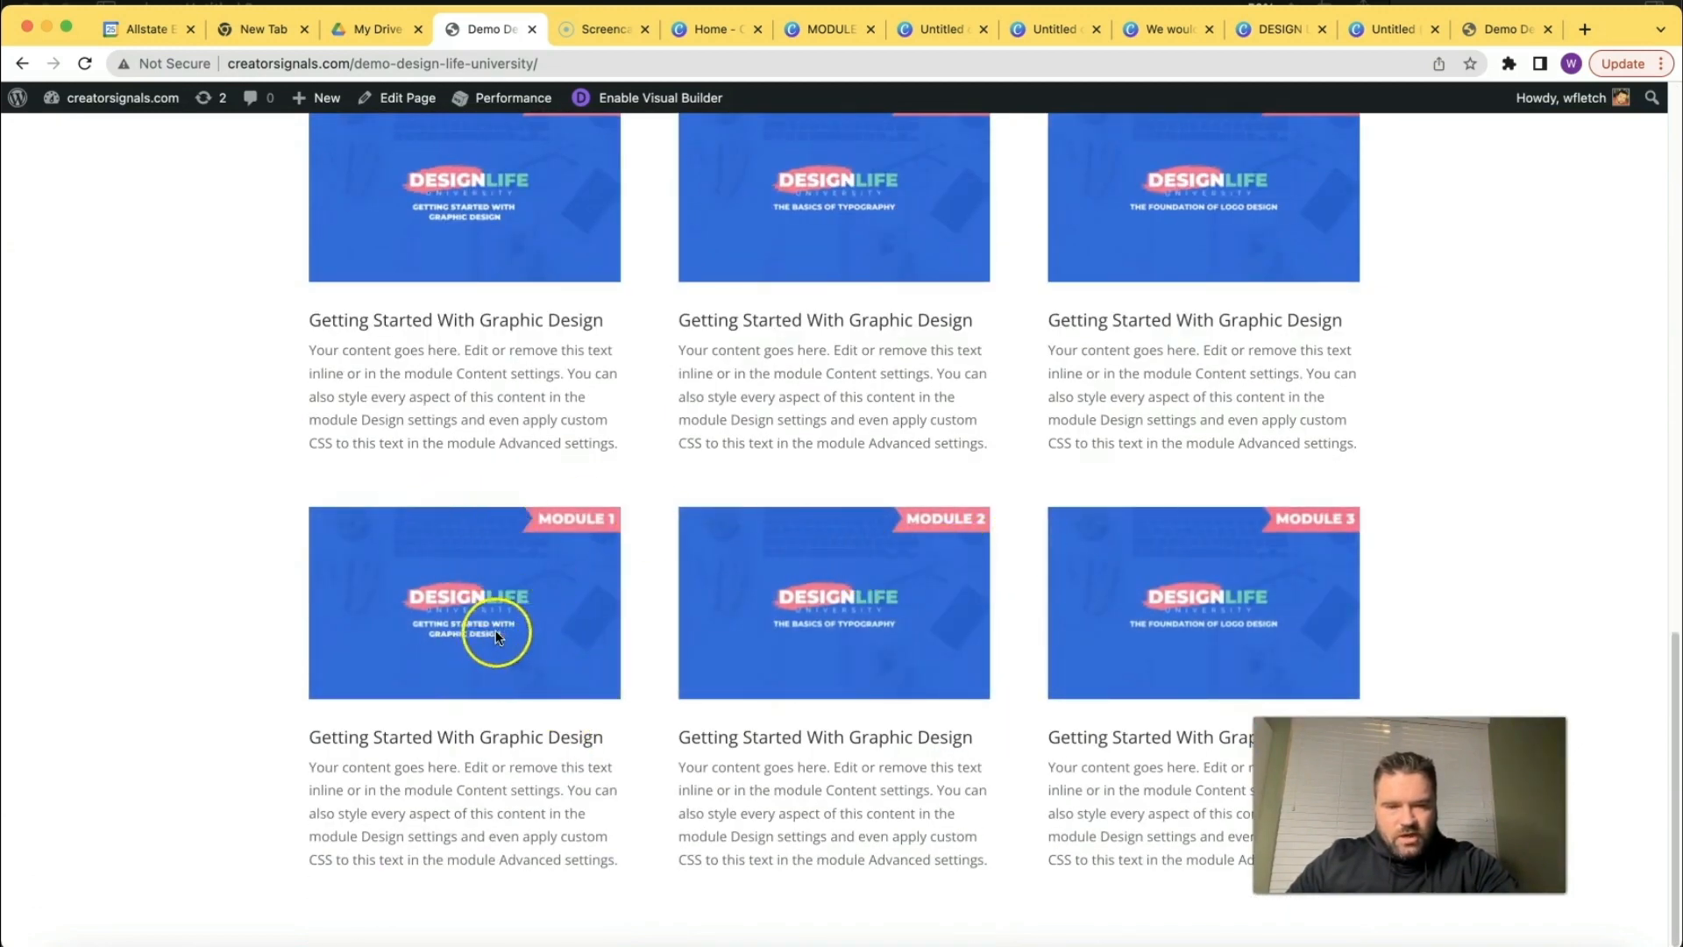
pyautogui.scroll(2, 817, 671)
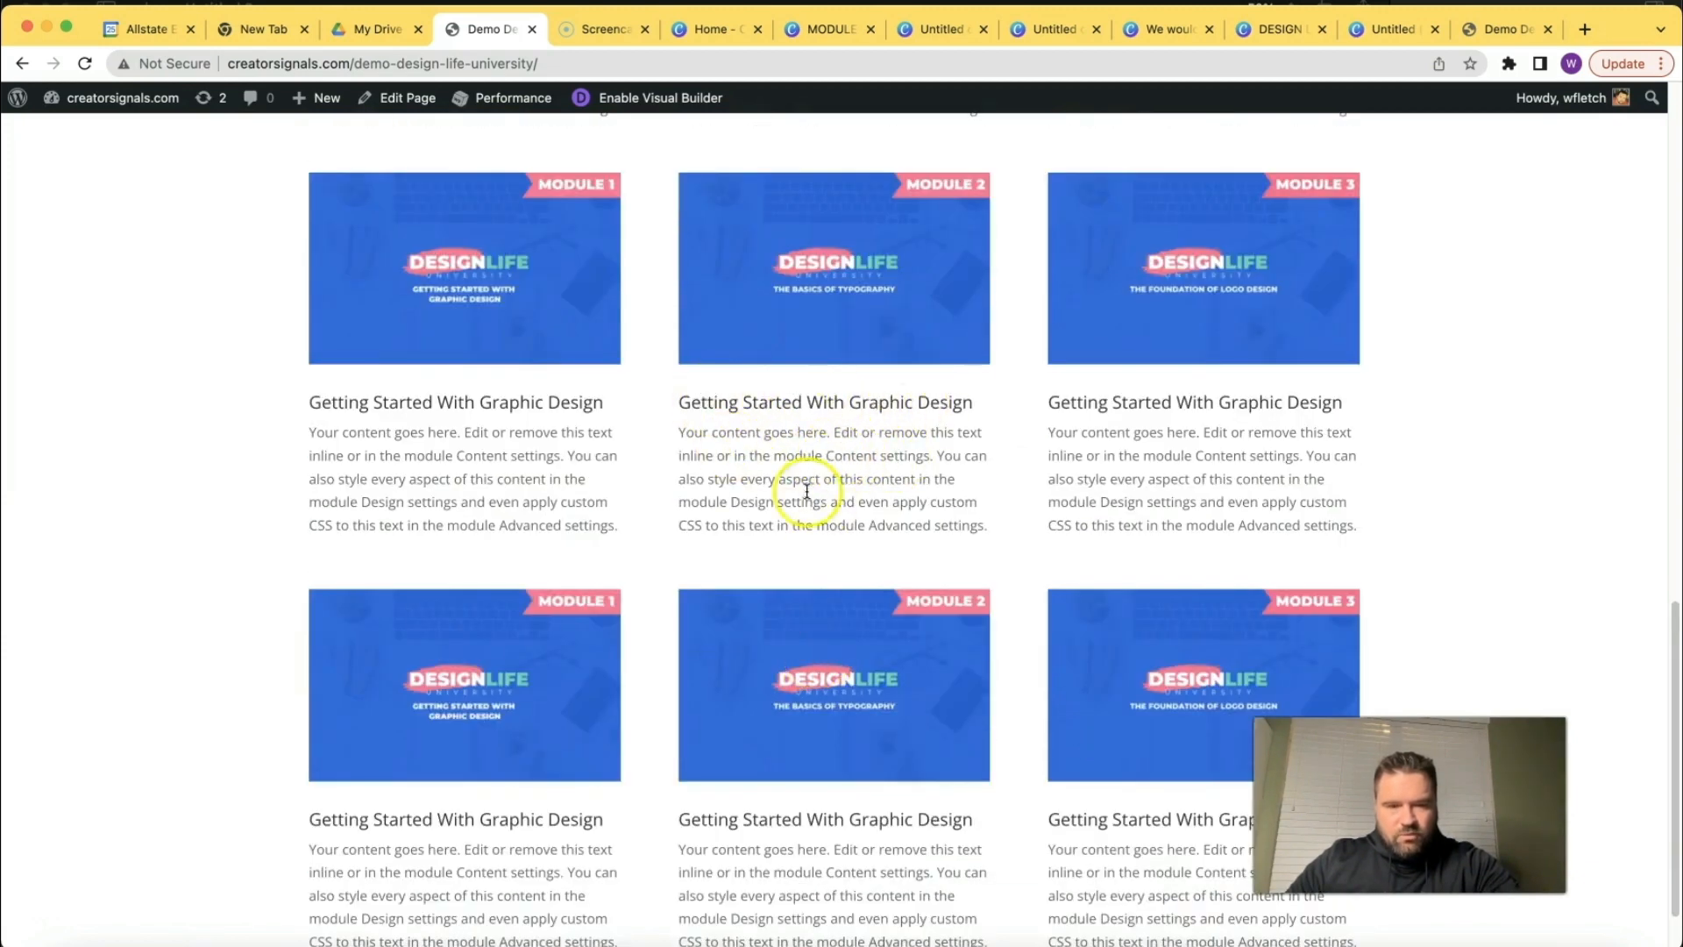
pyautogui.scroll(5, 789, 508)
pyautogui.scroll(1, 794, 526)
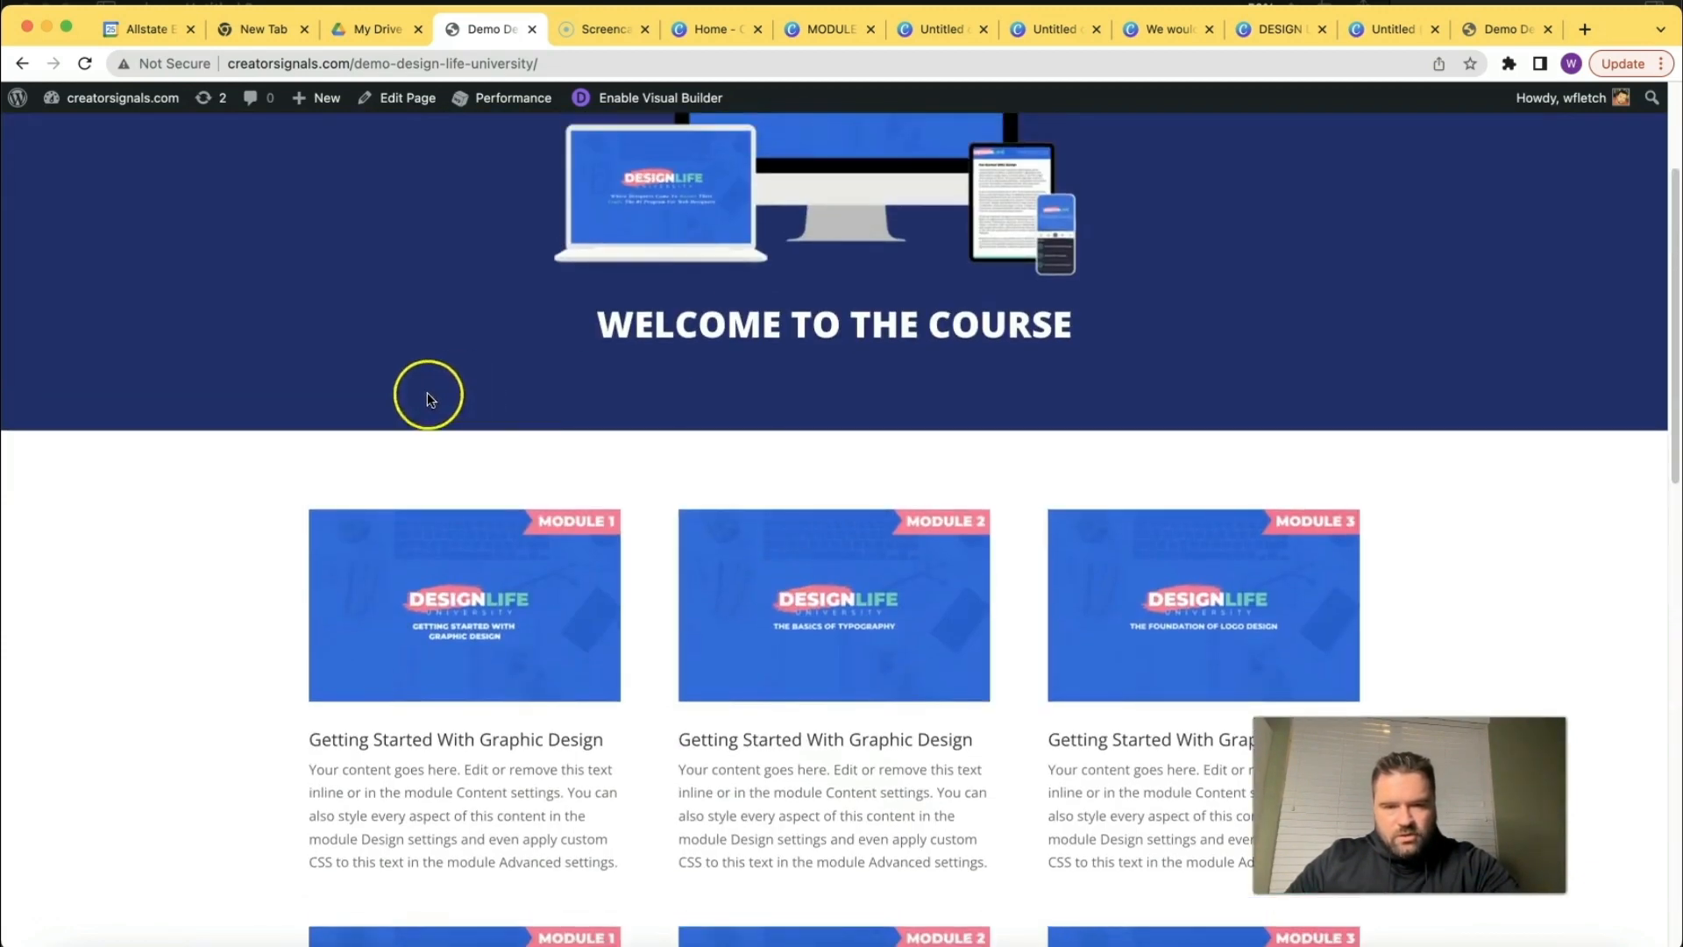